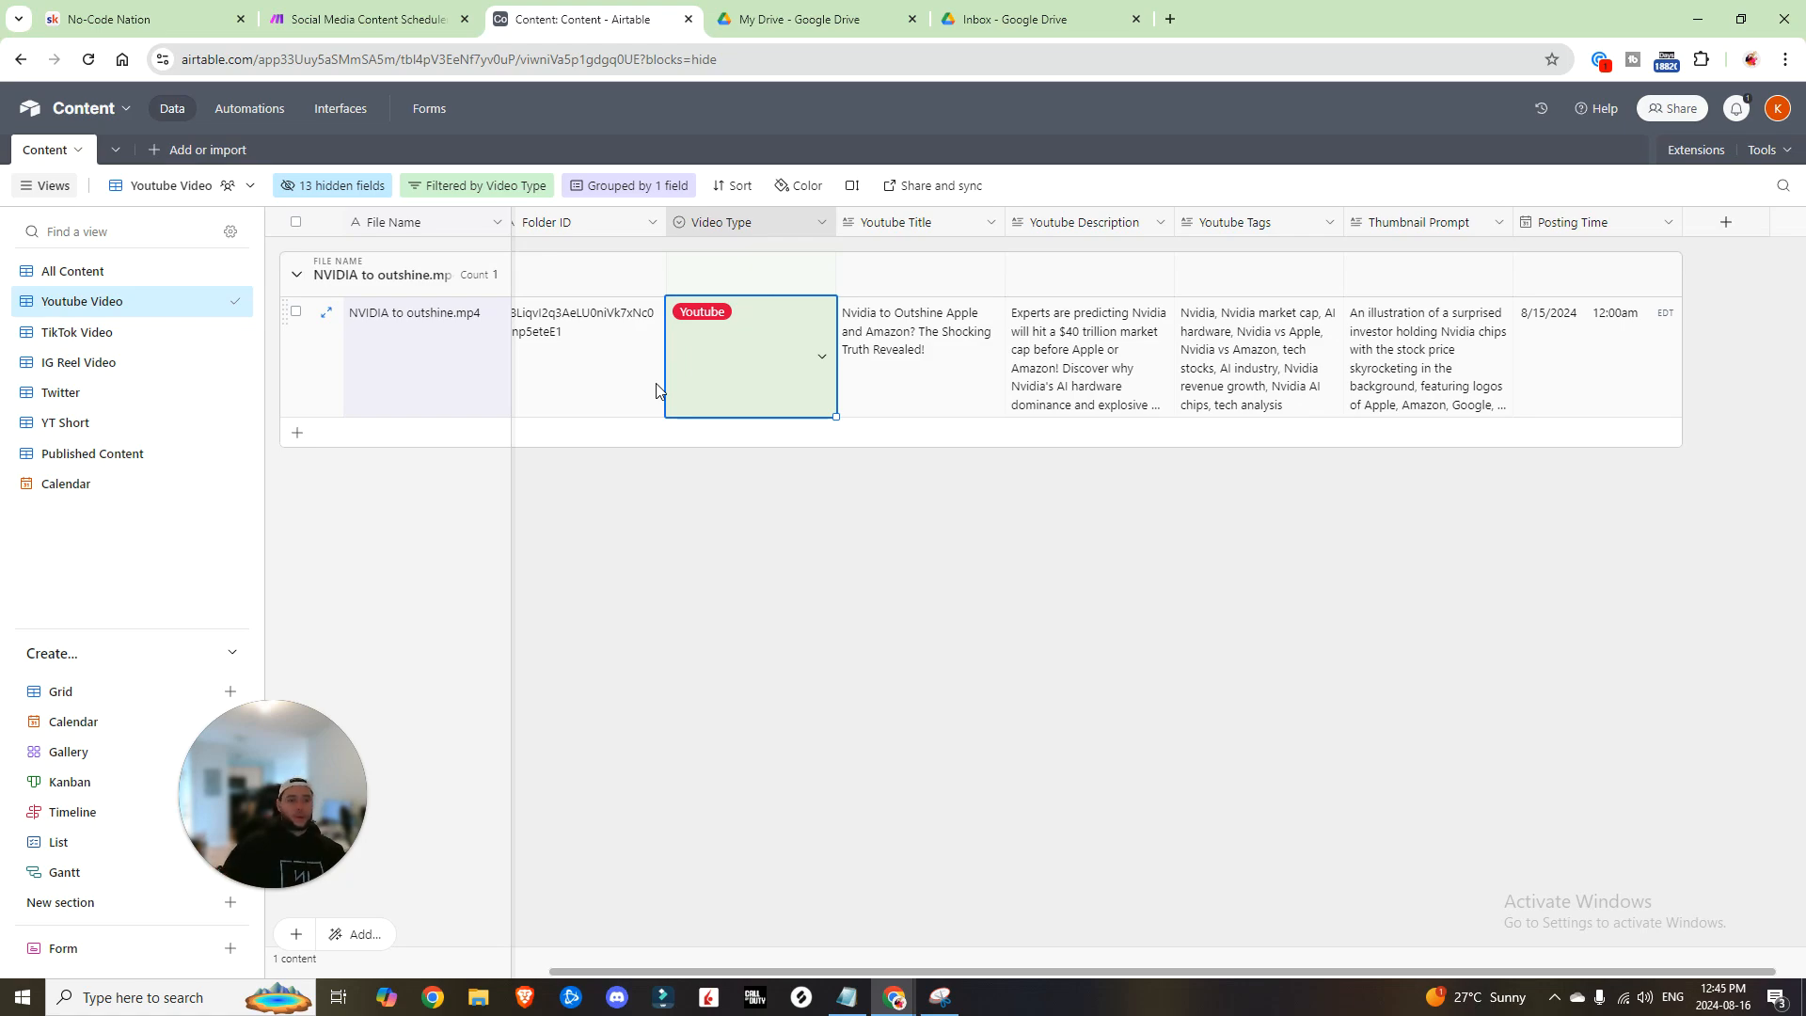
Step: Review the NVIDIA video's posting time in the All Content and Calendar views, then go to the Make scheduler scenario
click(1590, 362)
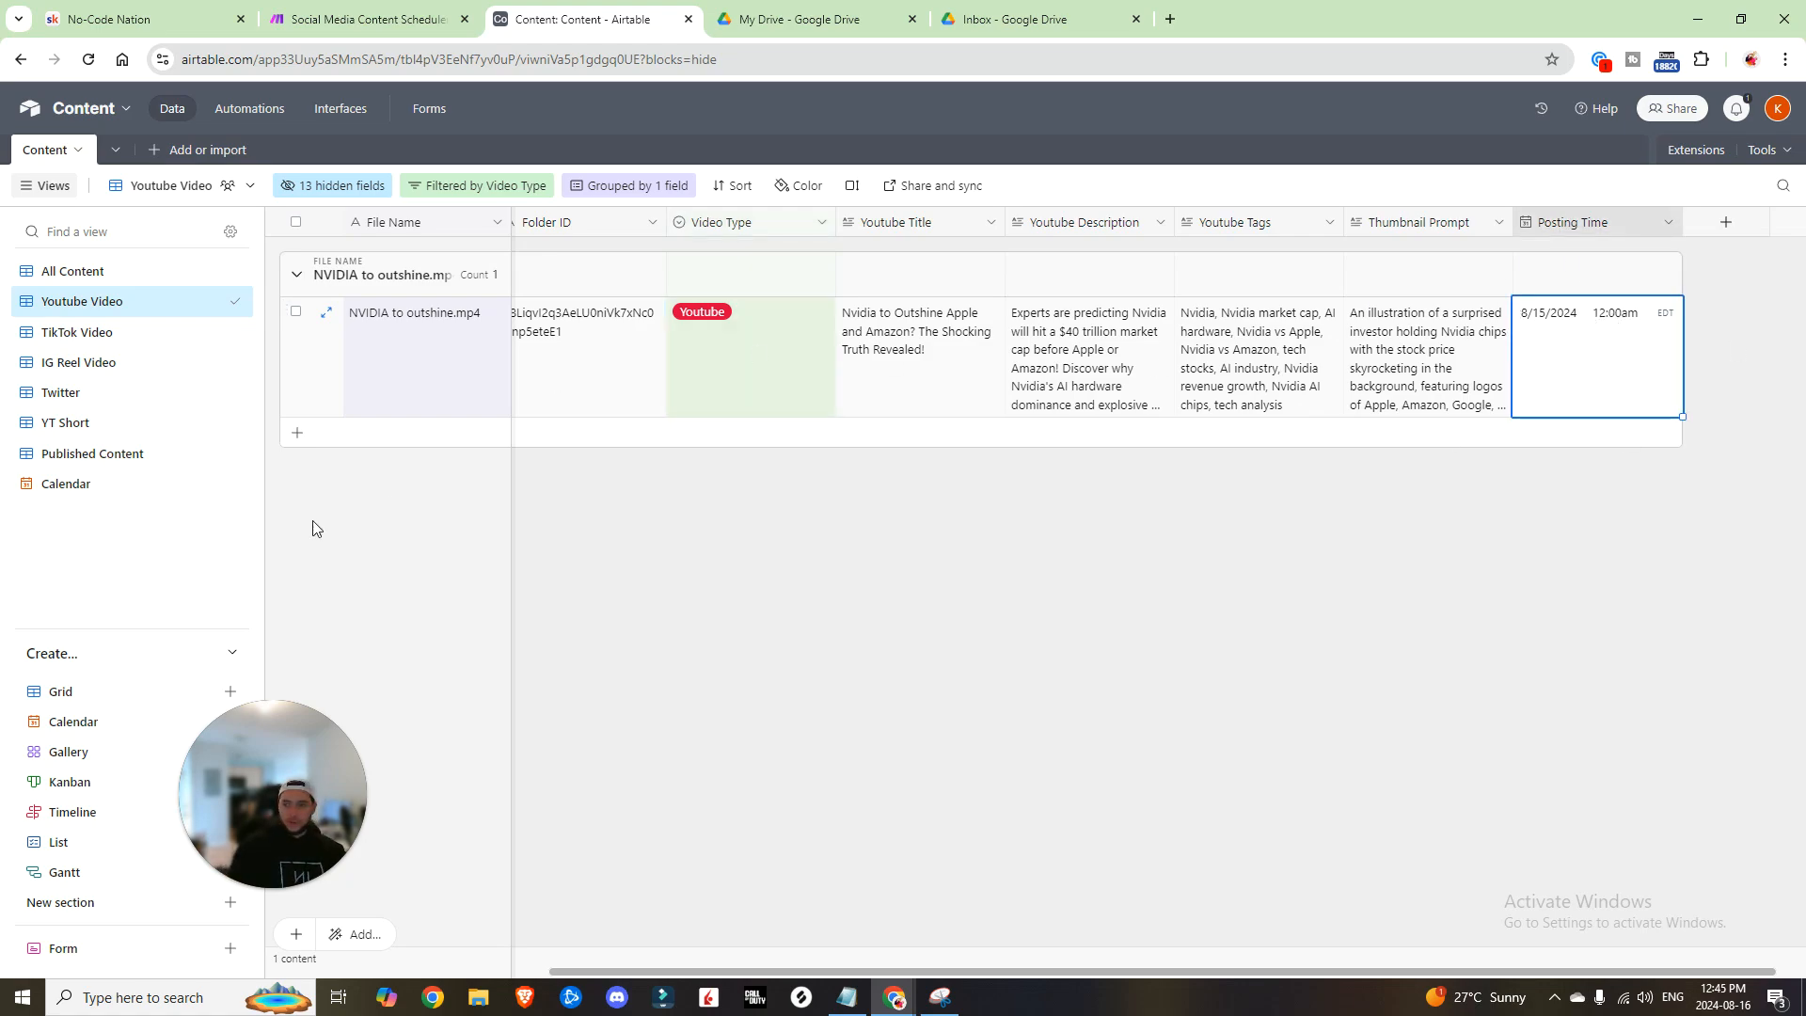
click(70, 280)
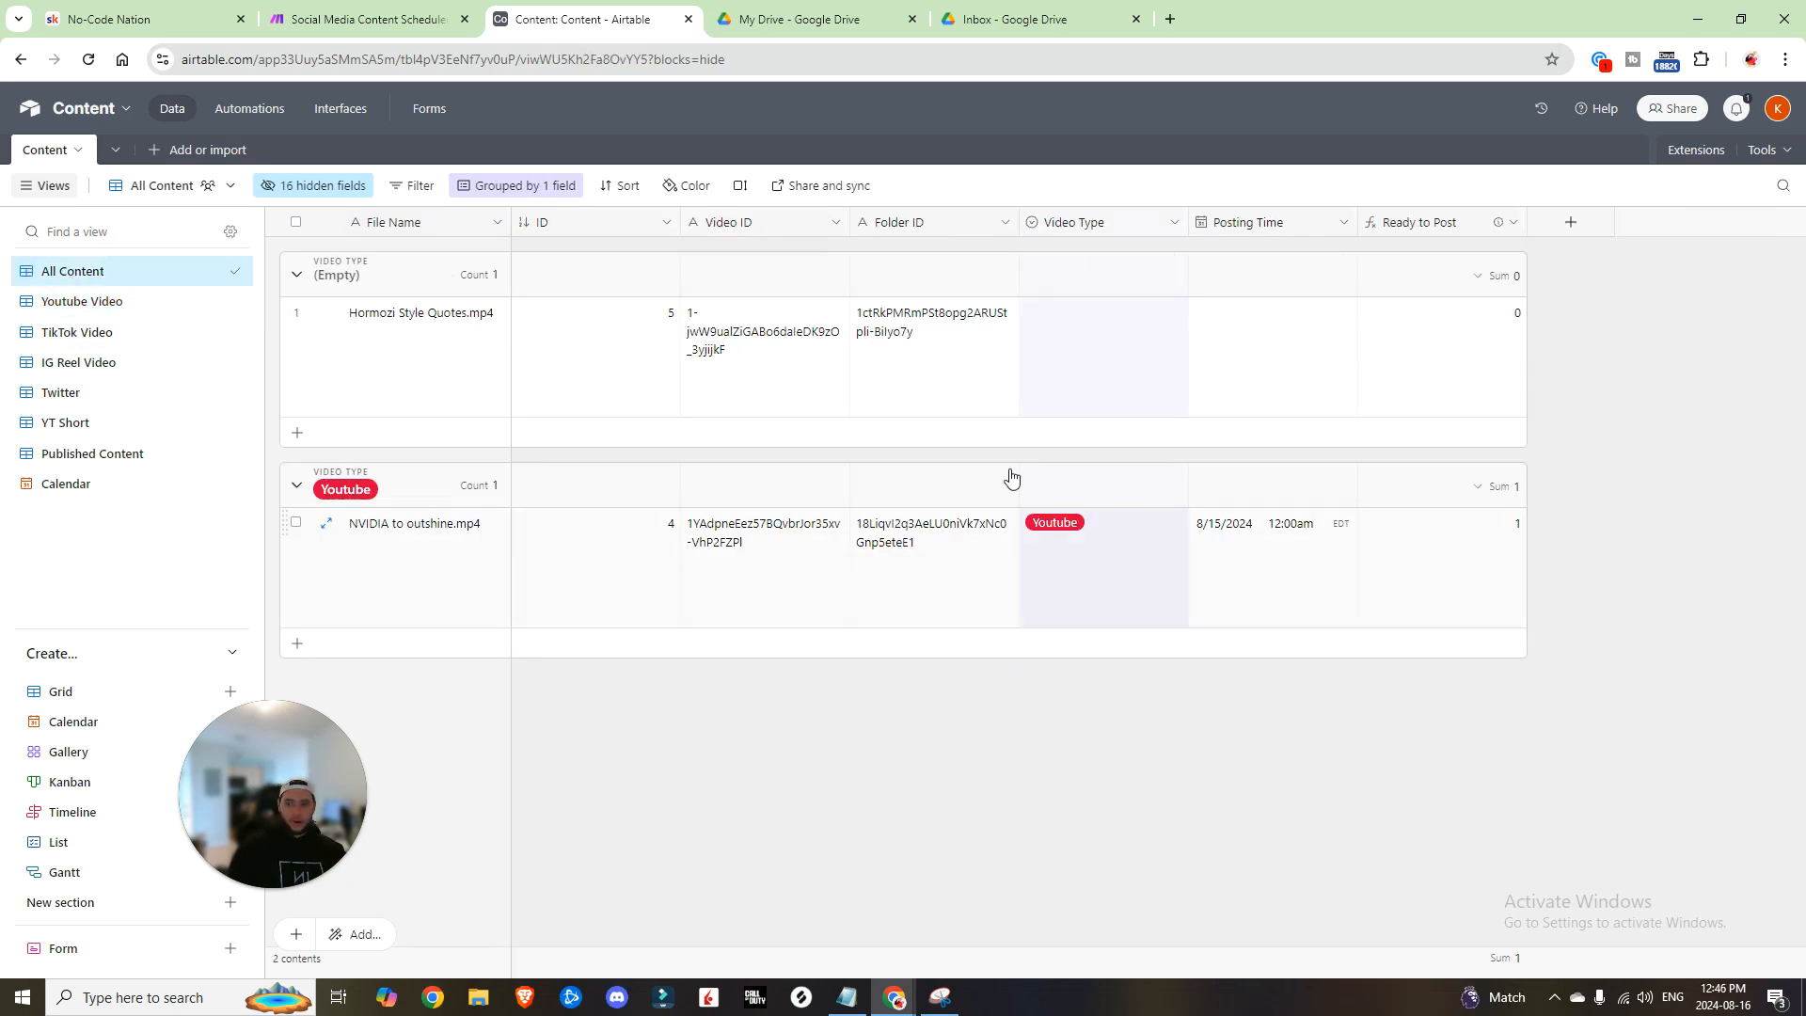
click(38, 493)
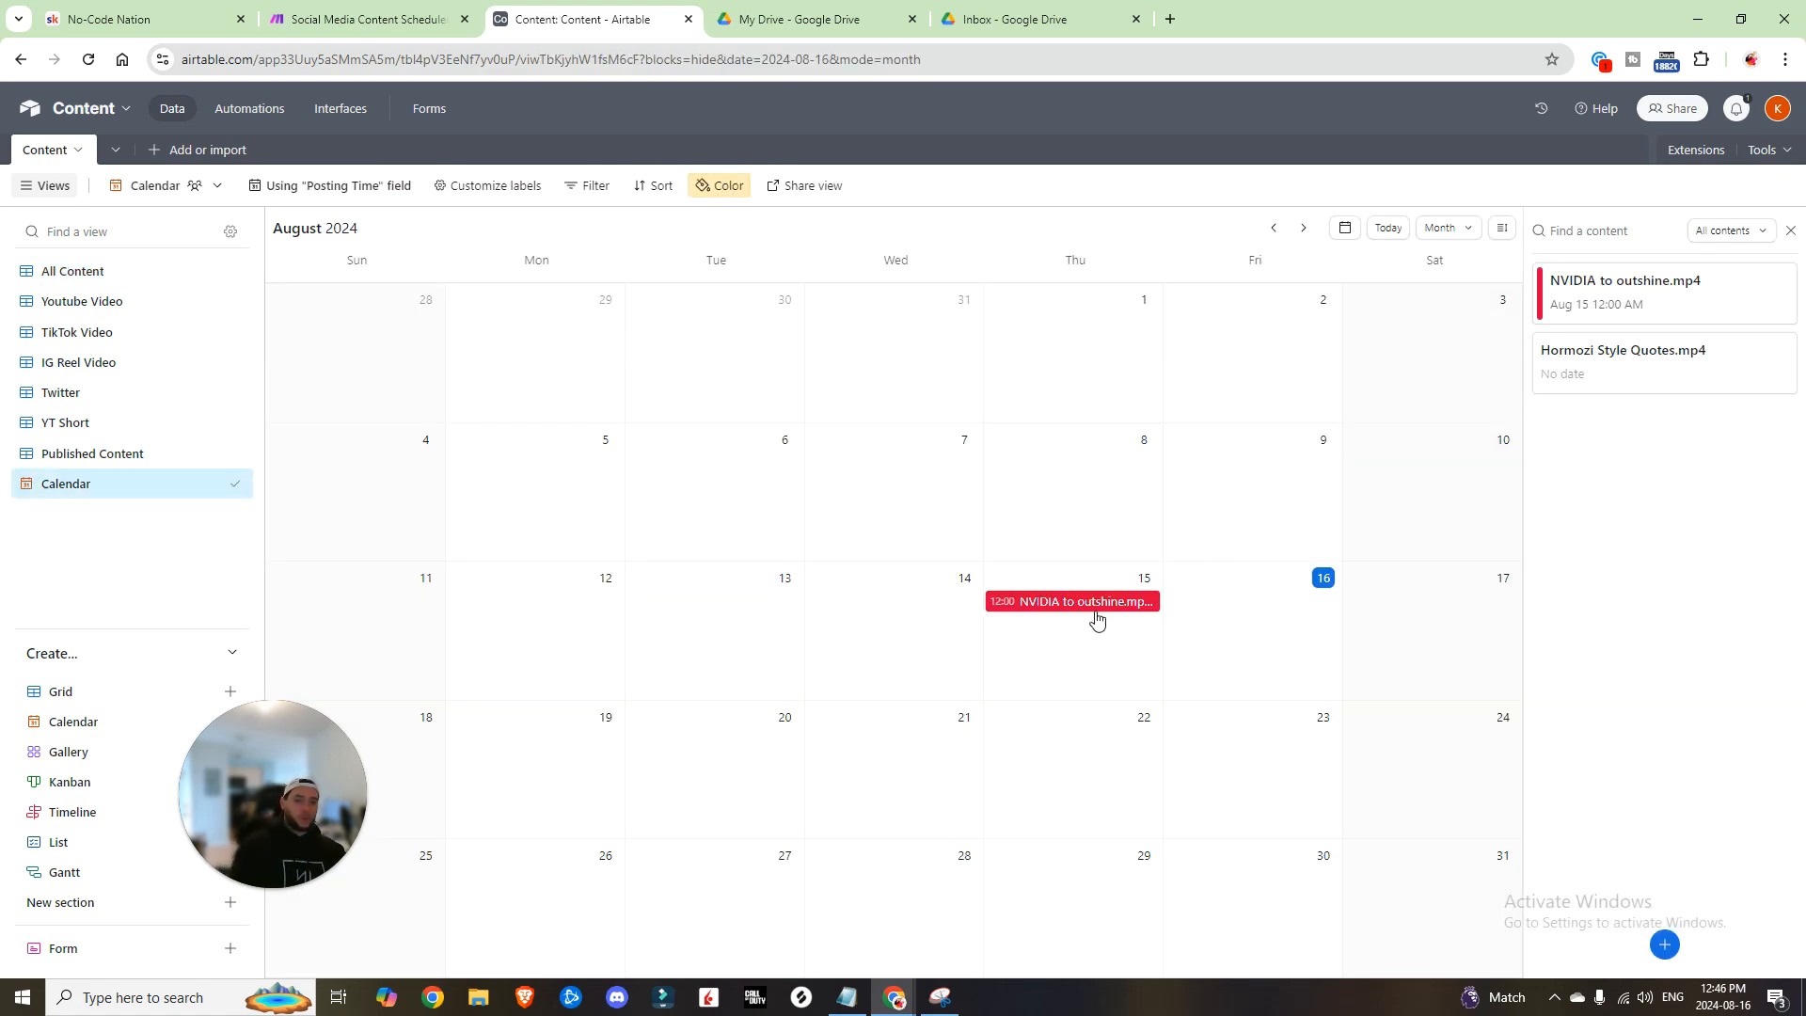
mouse_move(1690, 287)
mouse_down()
mouse_move(1331, 385)
mouse_move(1129, 626)
mouse_move(1548, 489)
mouse_move(1708, 280)
mouse_up()
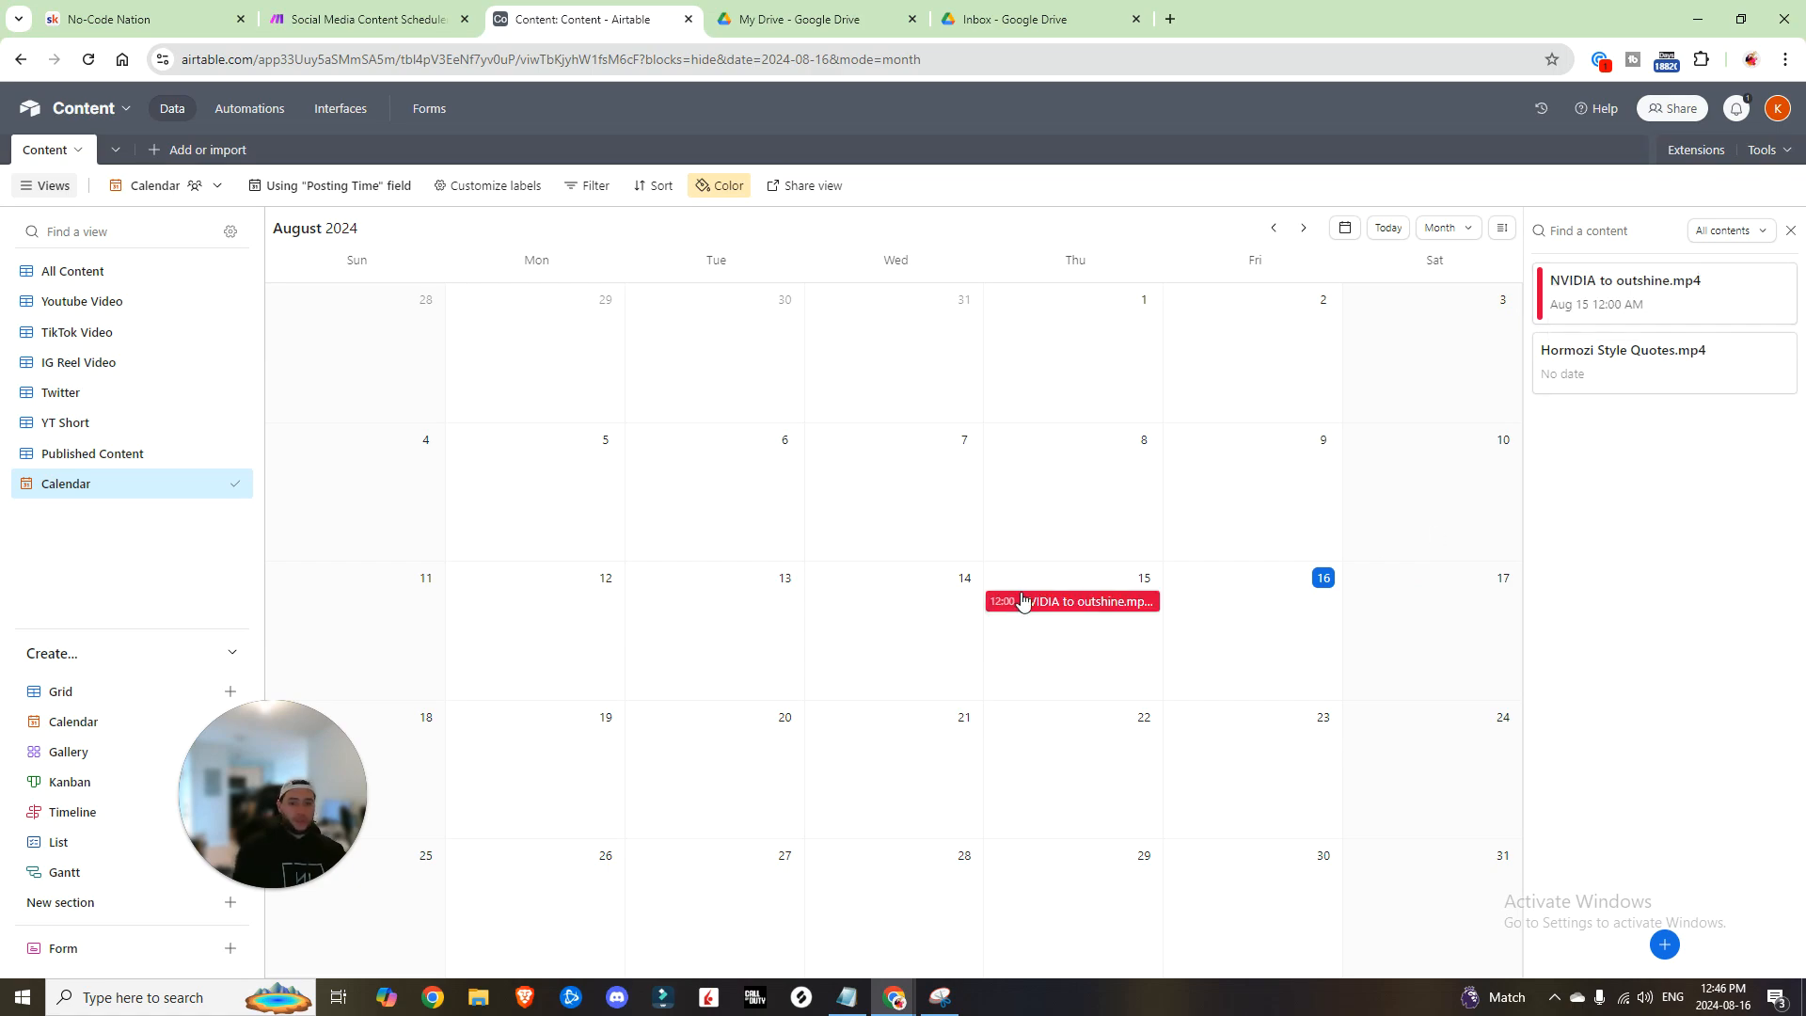
click(367, 19)
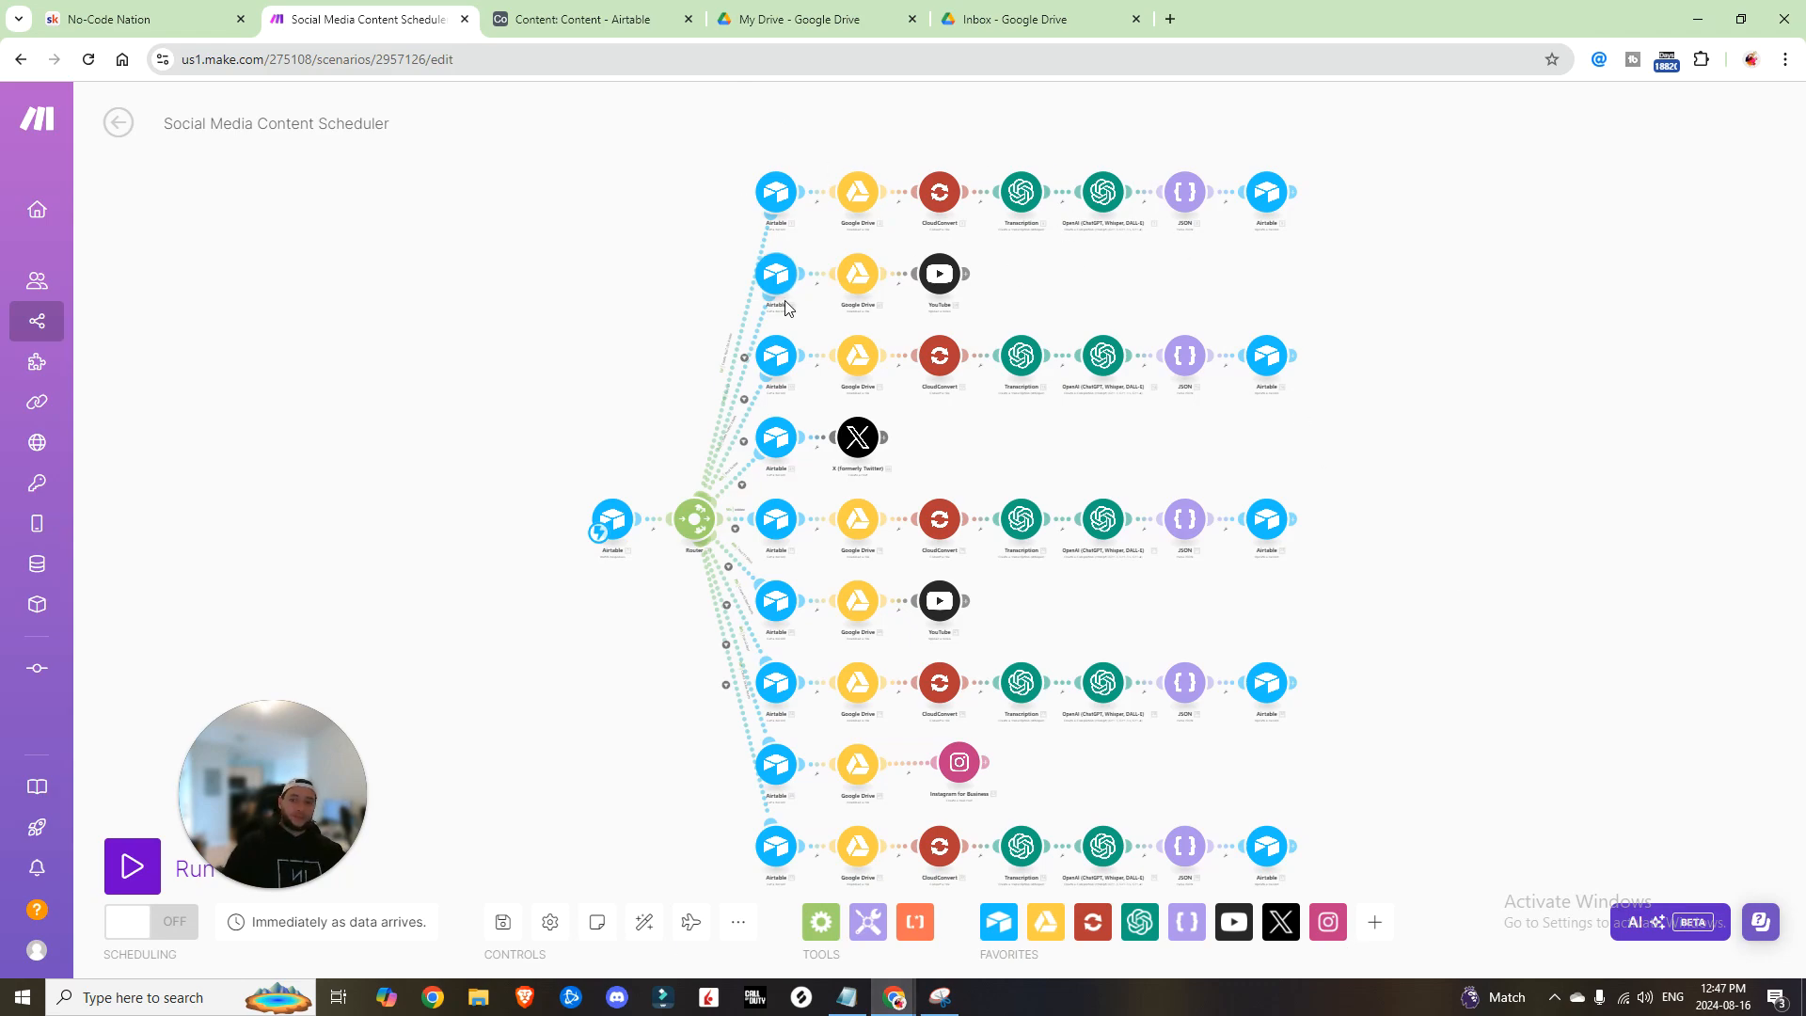
Step: Return from the Make scenario editor to the Airtable Content base
click(593, 19)
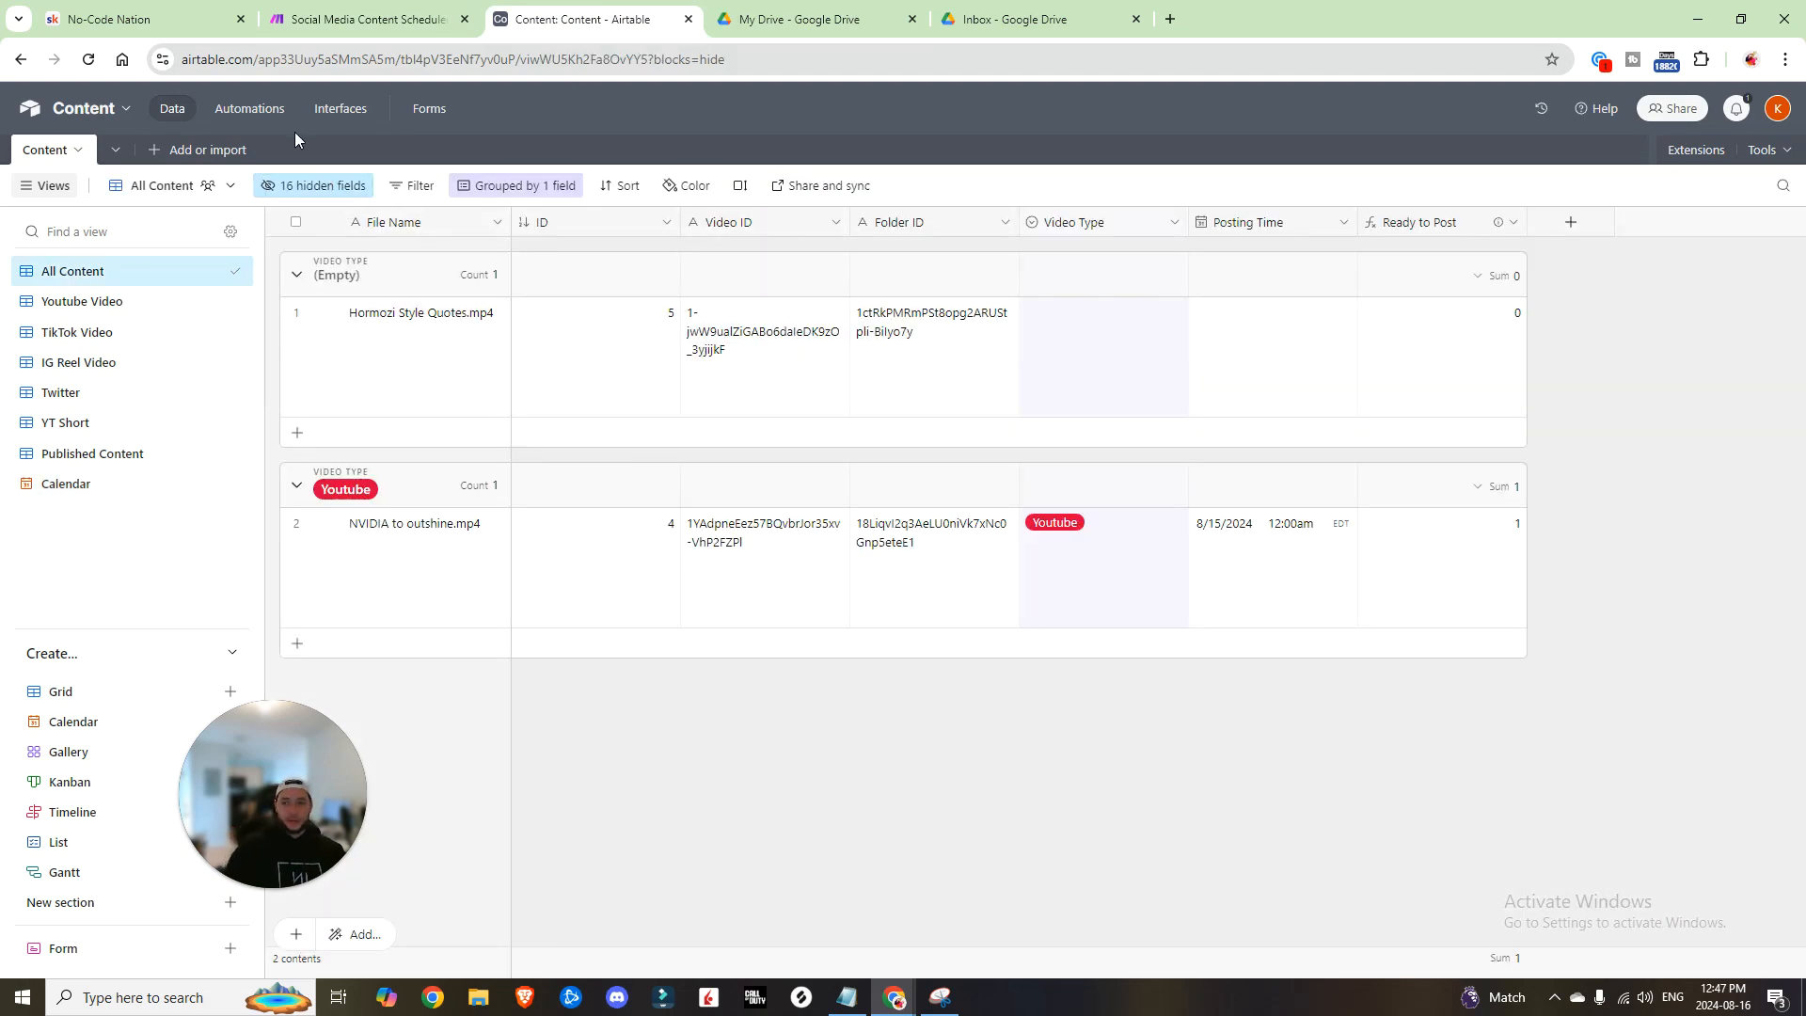
Step: Open the No-Code Nation community page in the browser
click(151, 18)
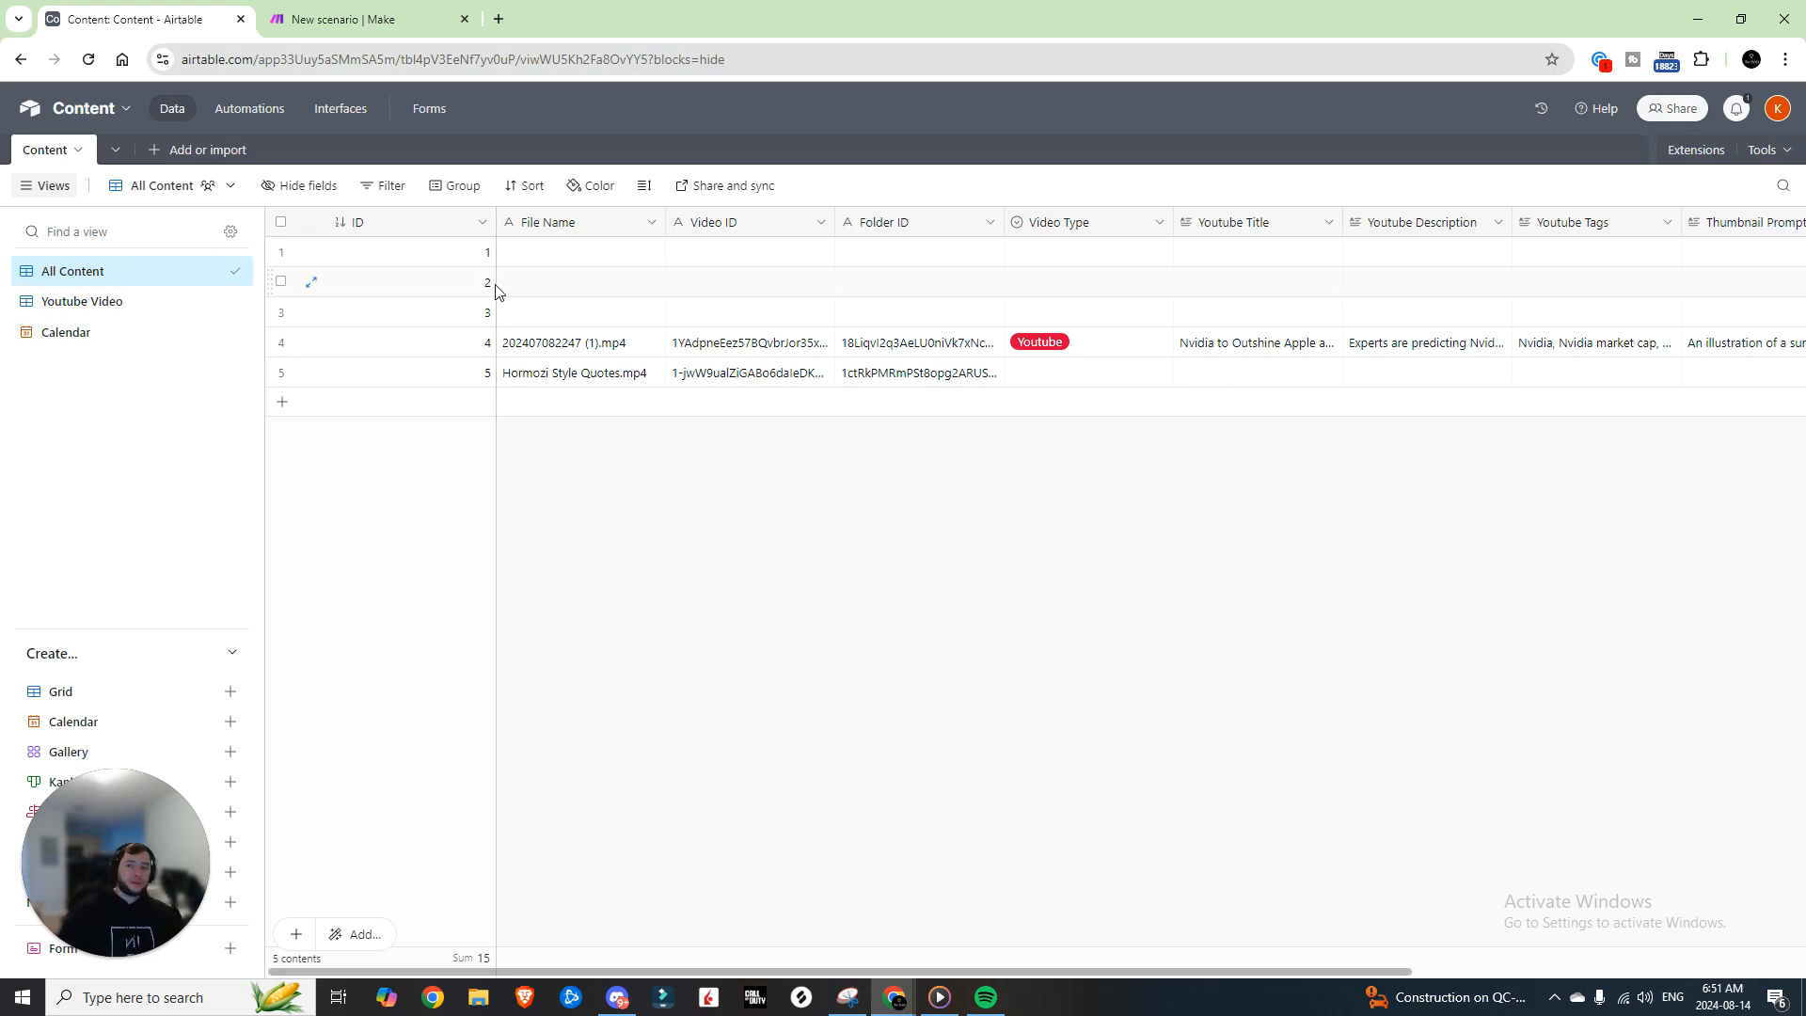
click(482, 222)
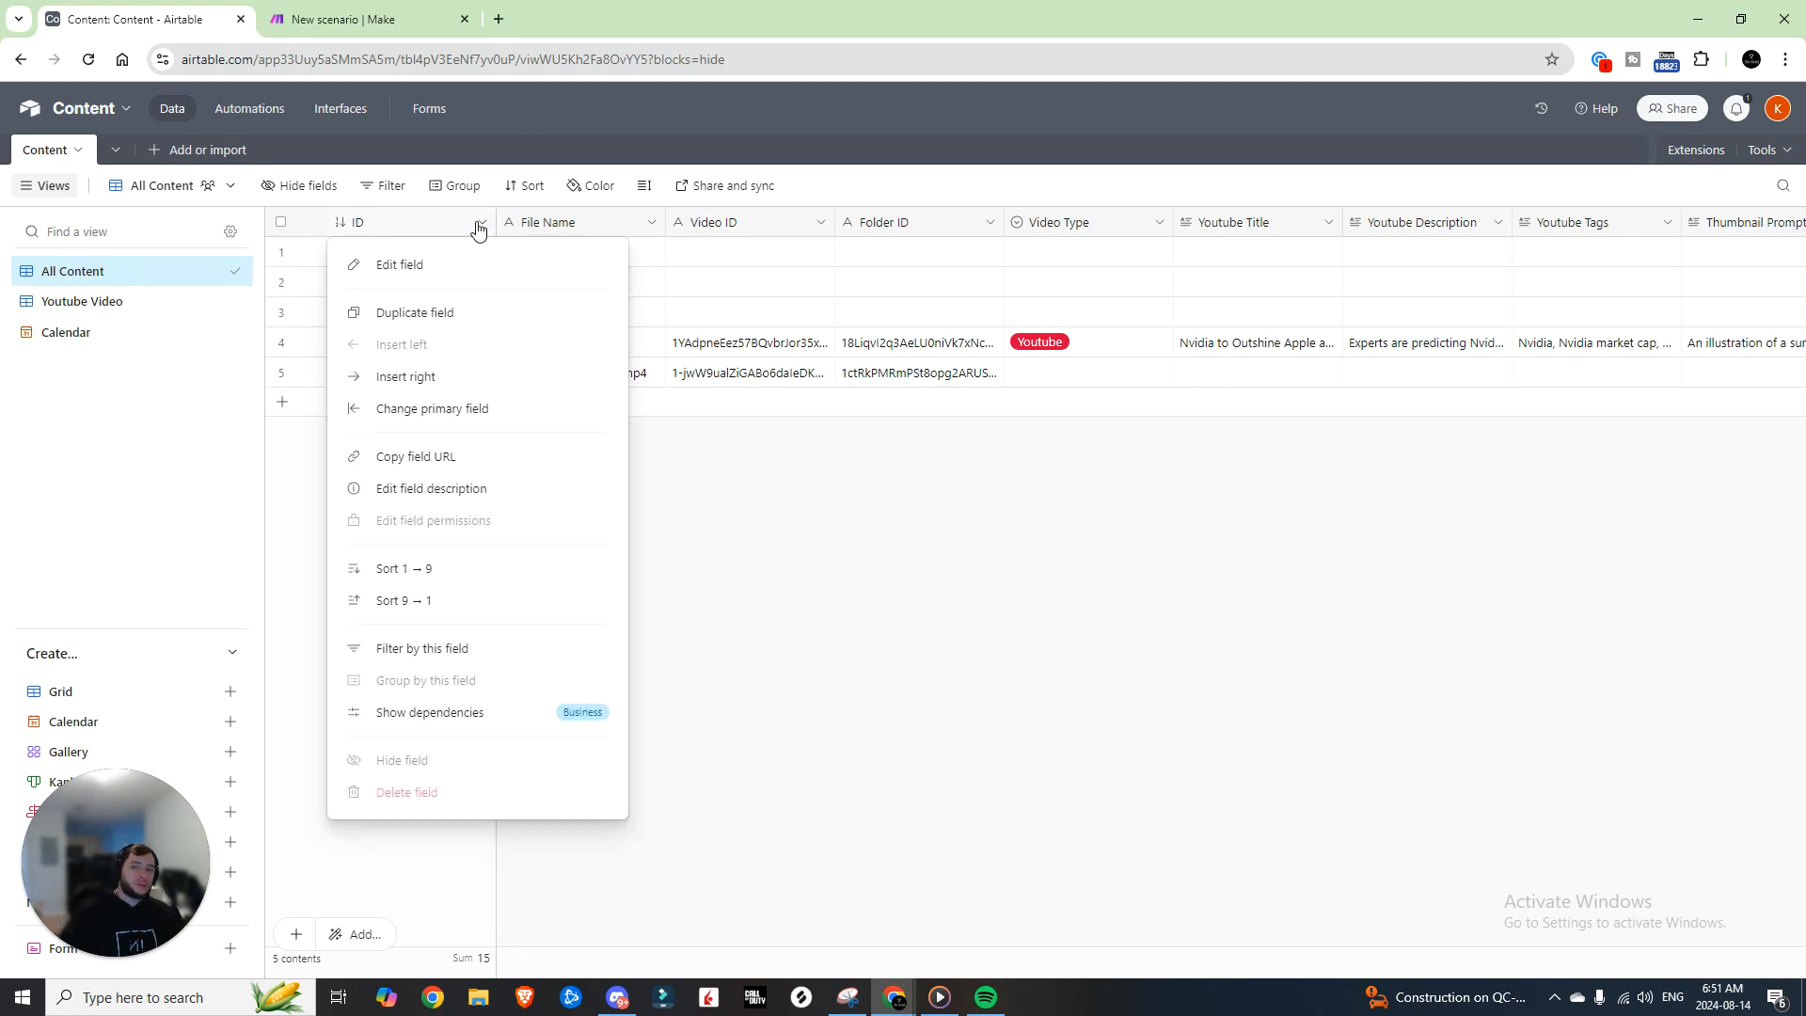
click(386, 264)
click(649, 458)
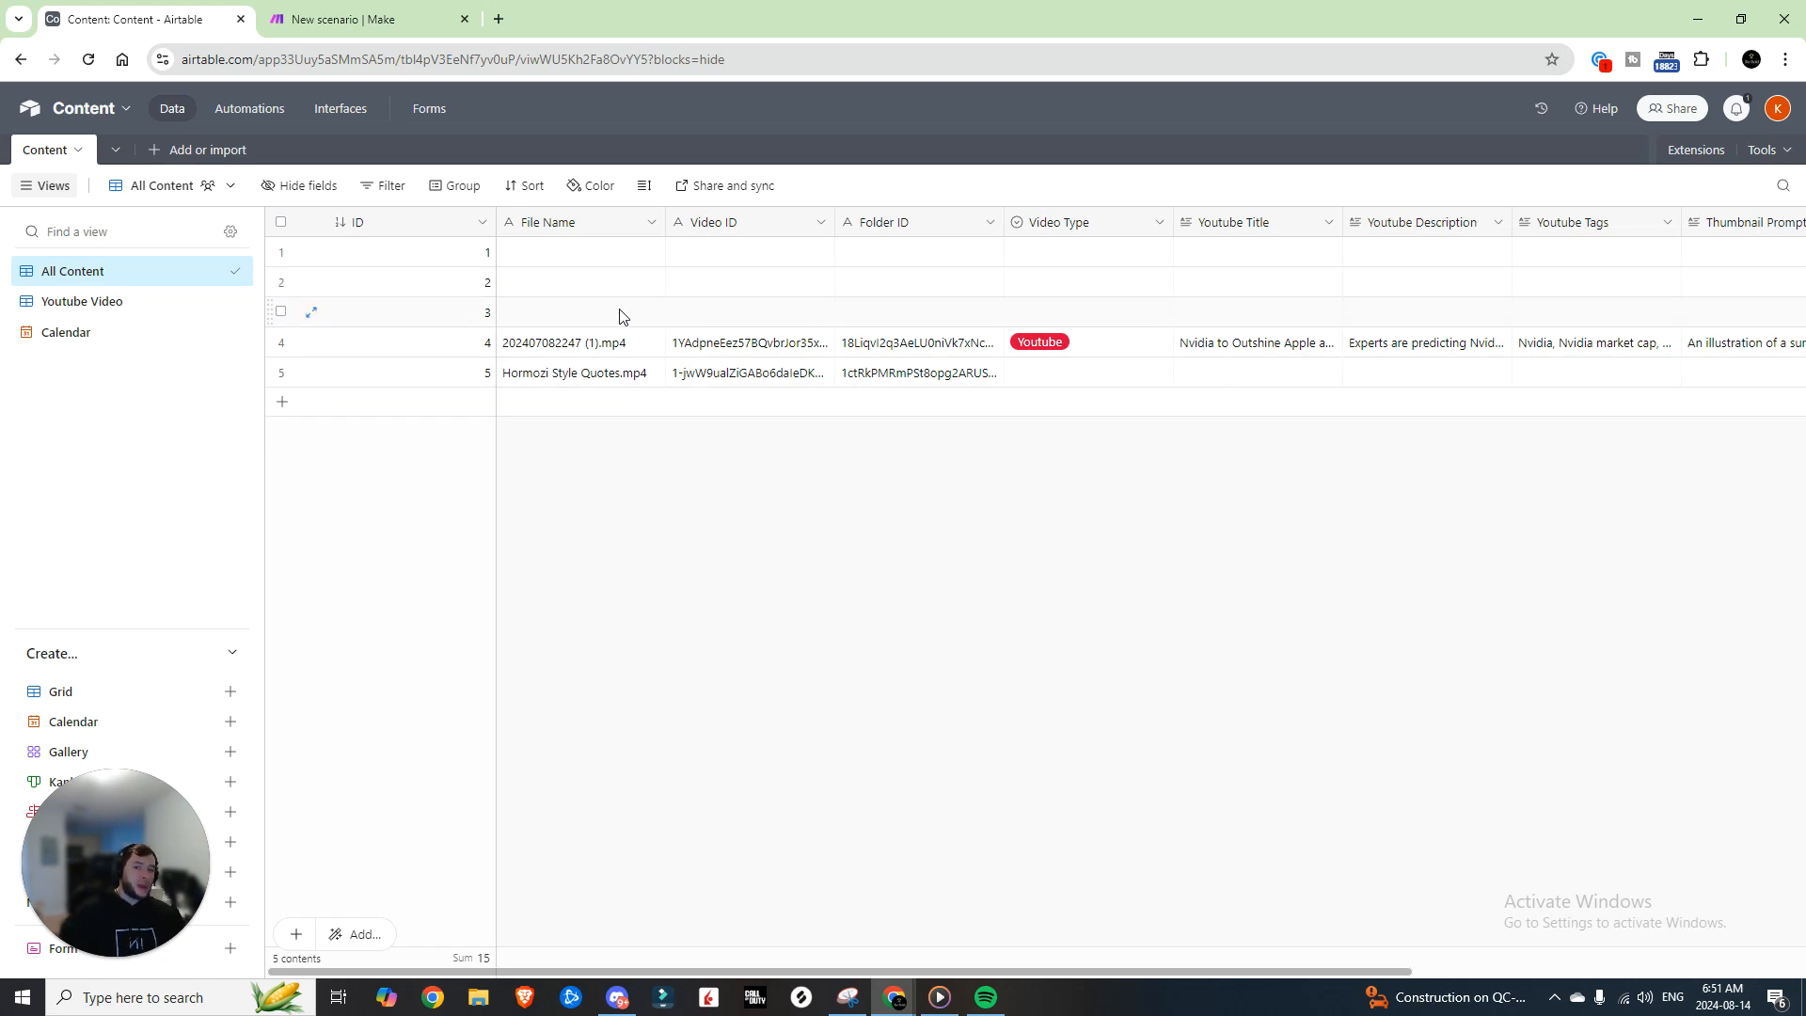
click(645, 223)
click(651, 223)
click(584, 260)
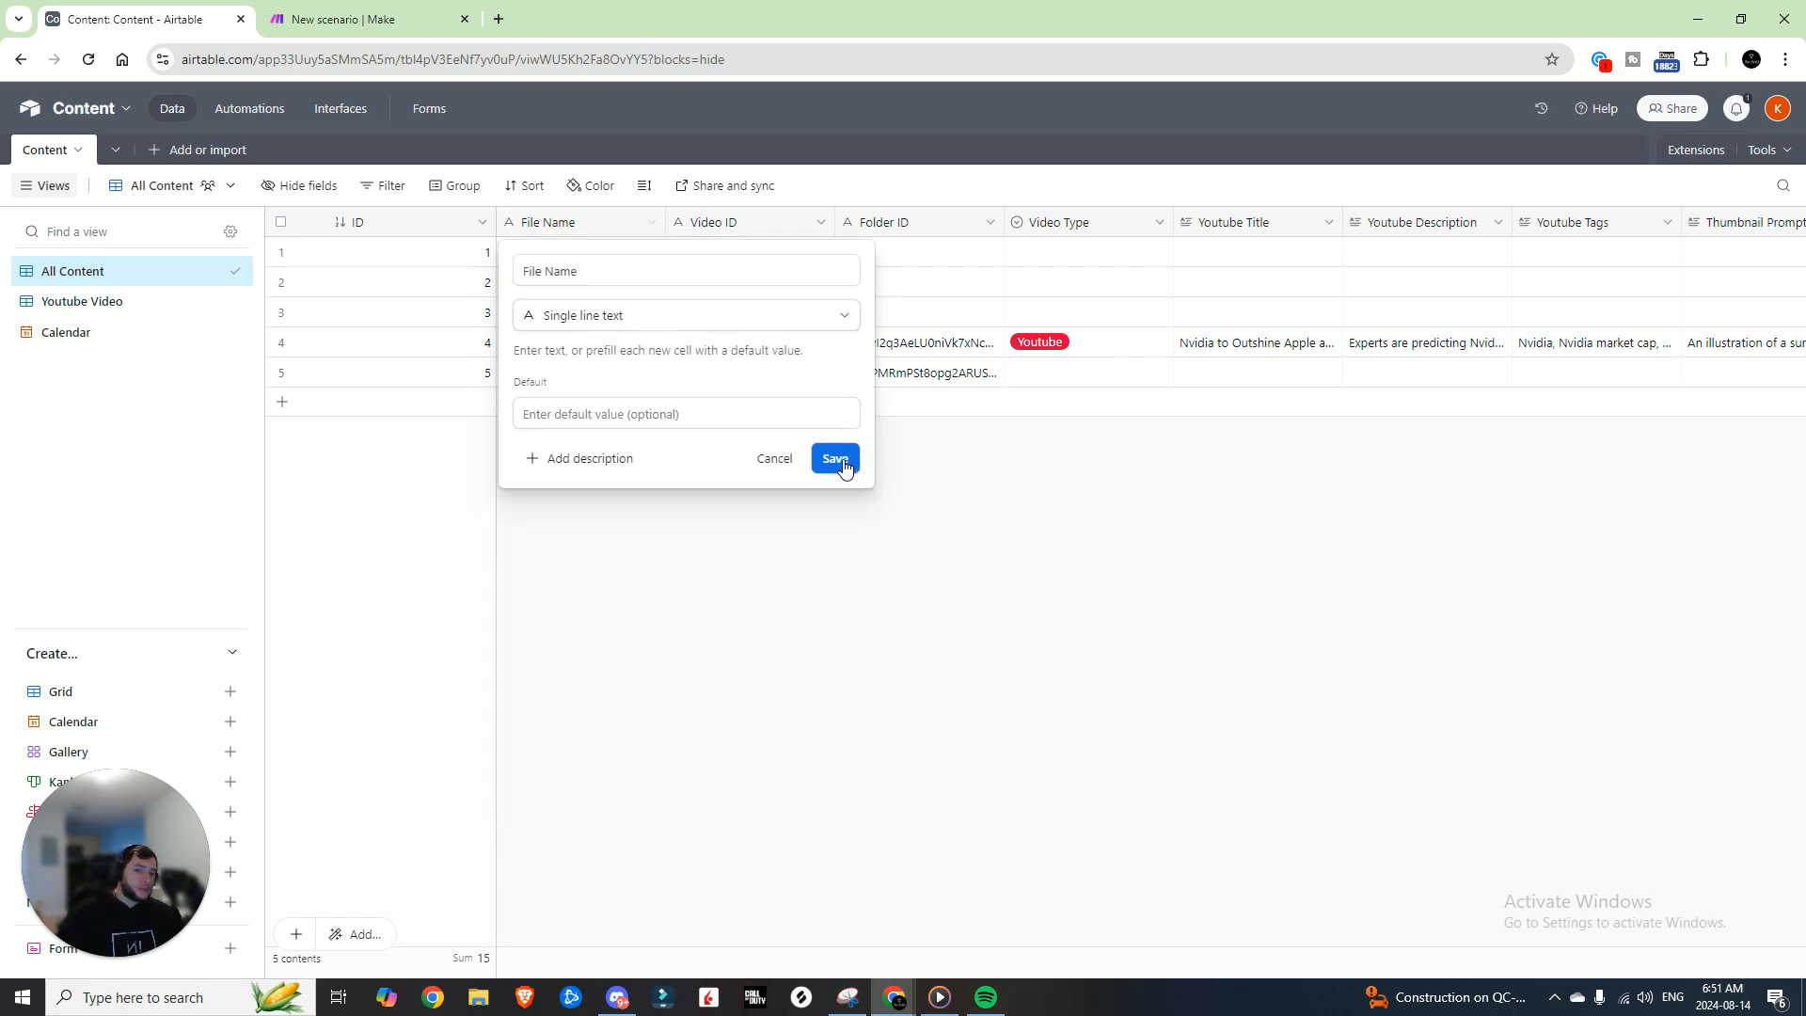
click(836, 460)
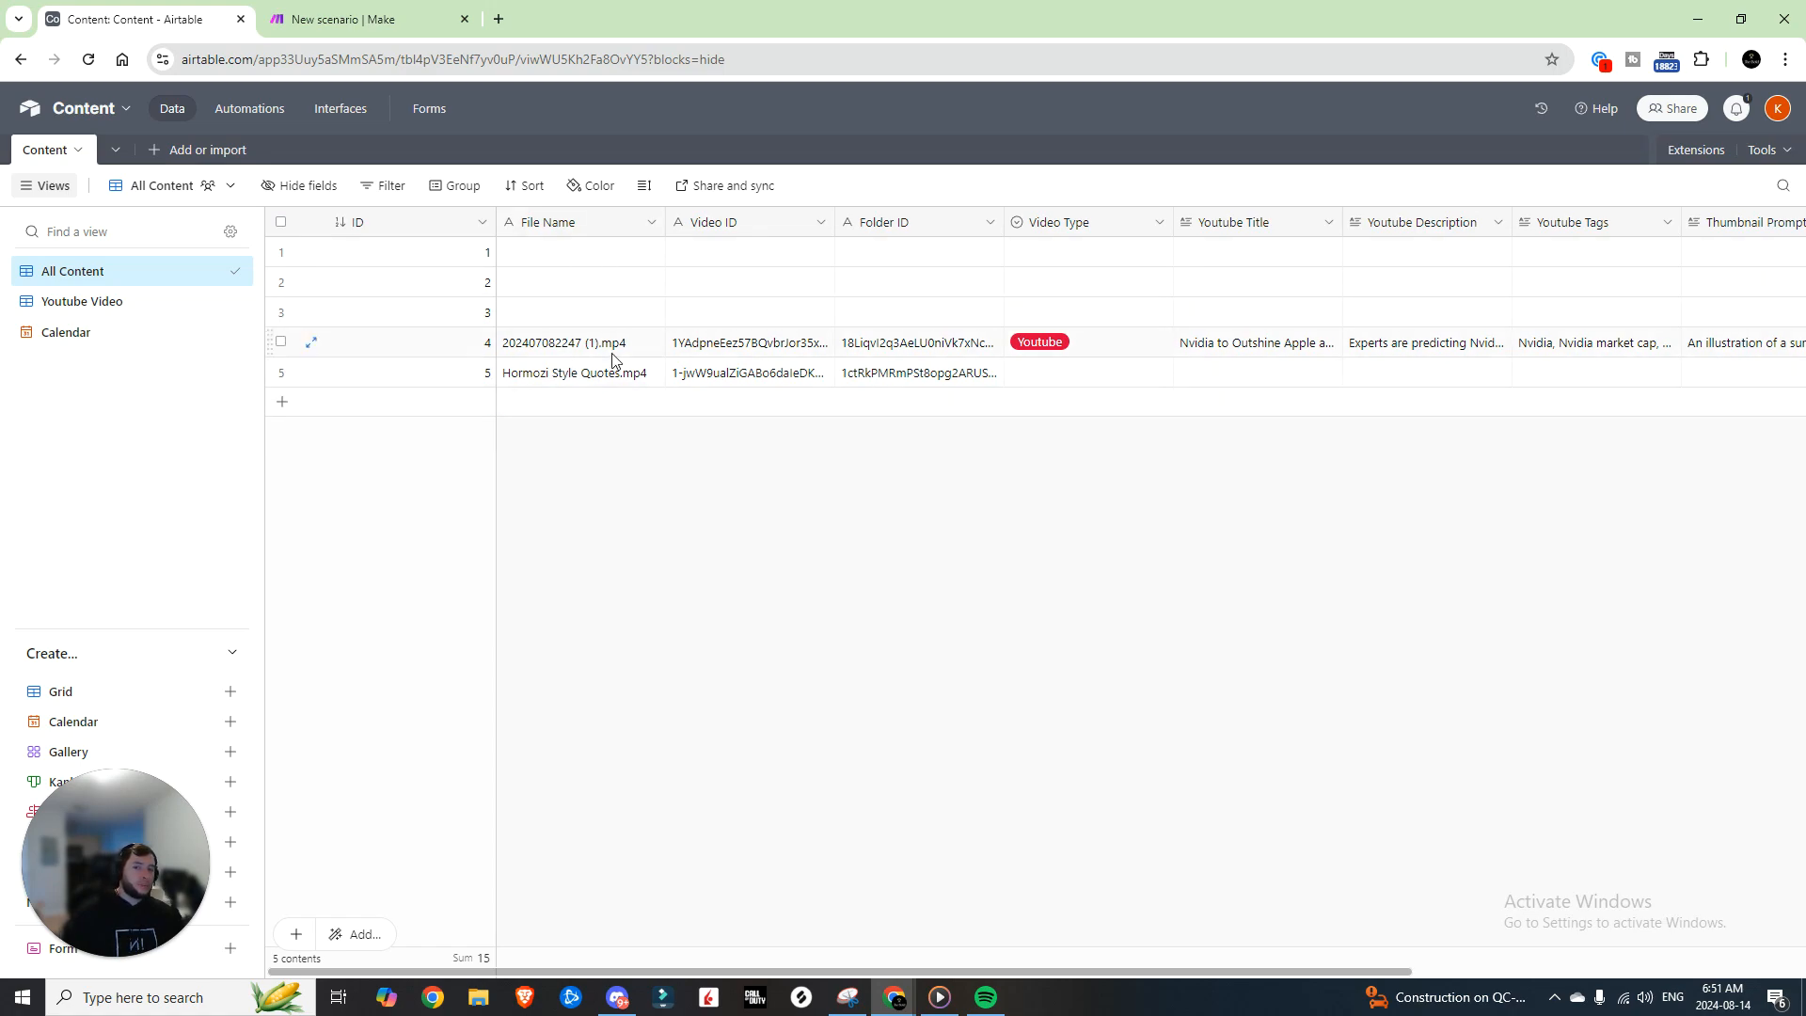
click(818, 224)
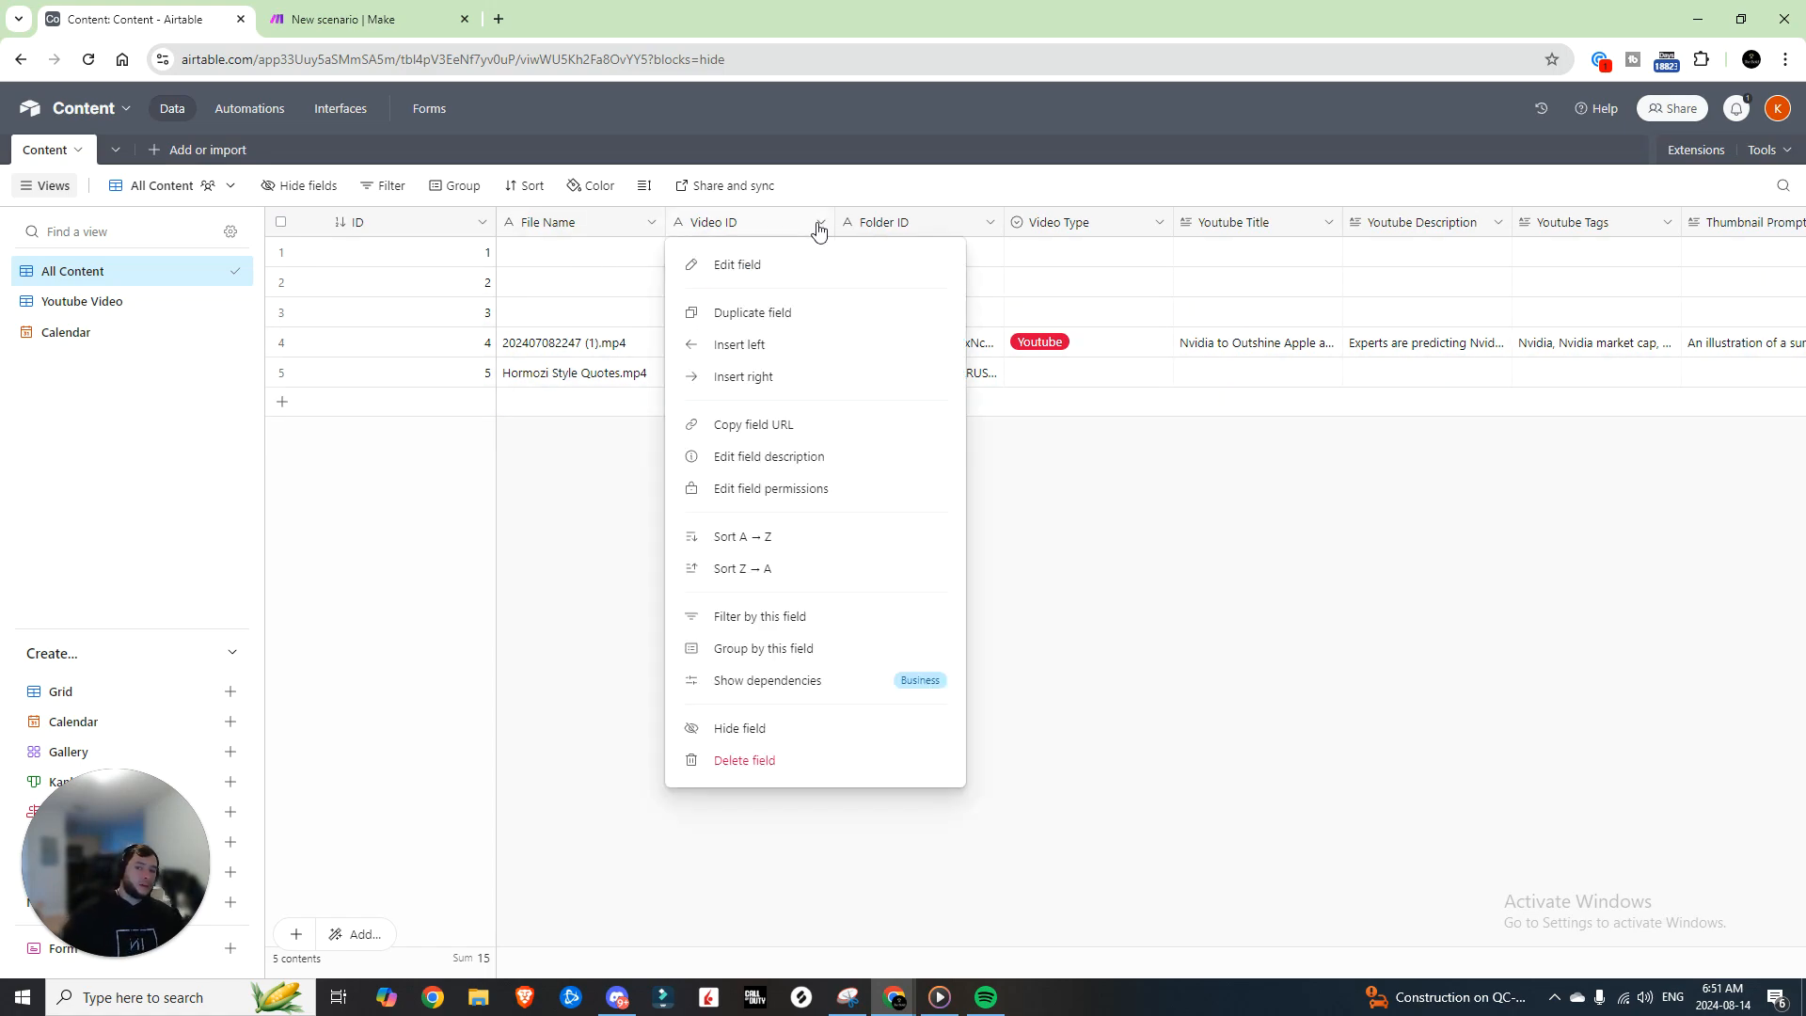
click(741, 265)
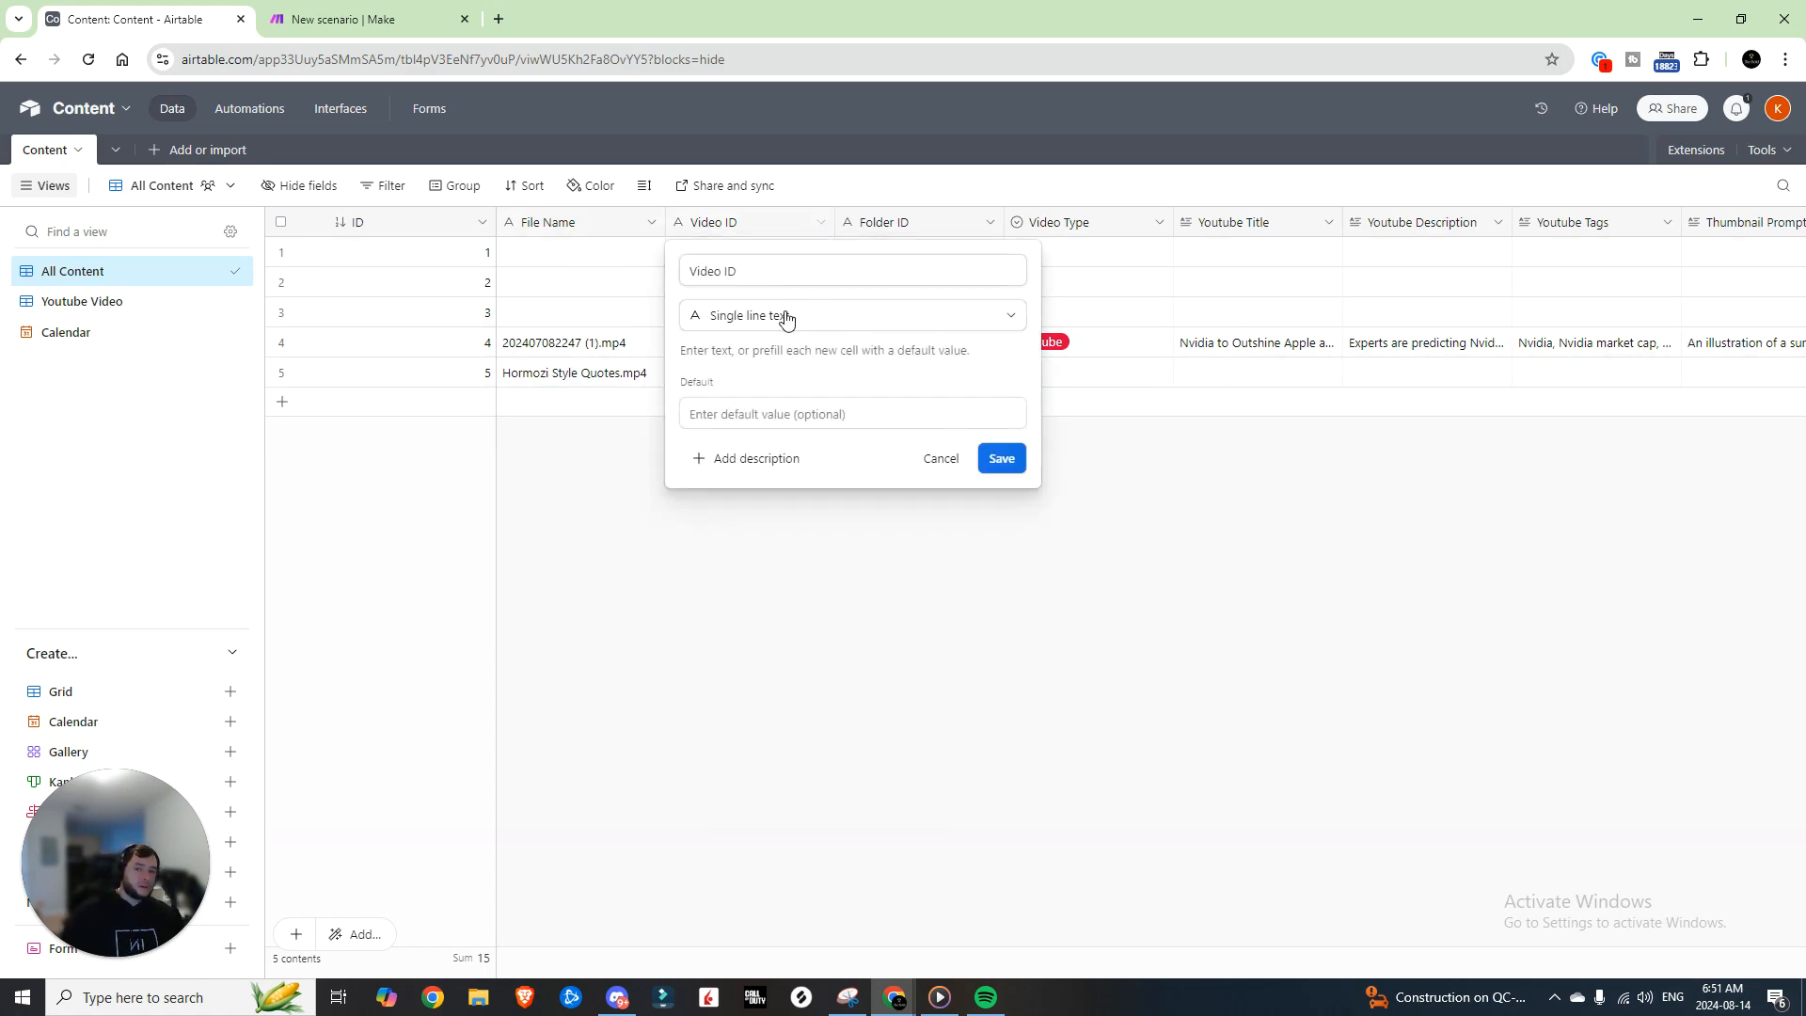
click(1001, 458)
click(988, 223)
click(960, 266)
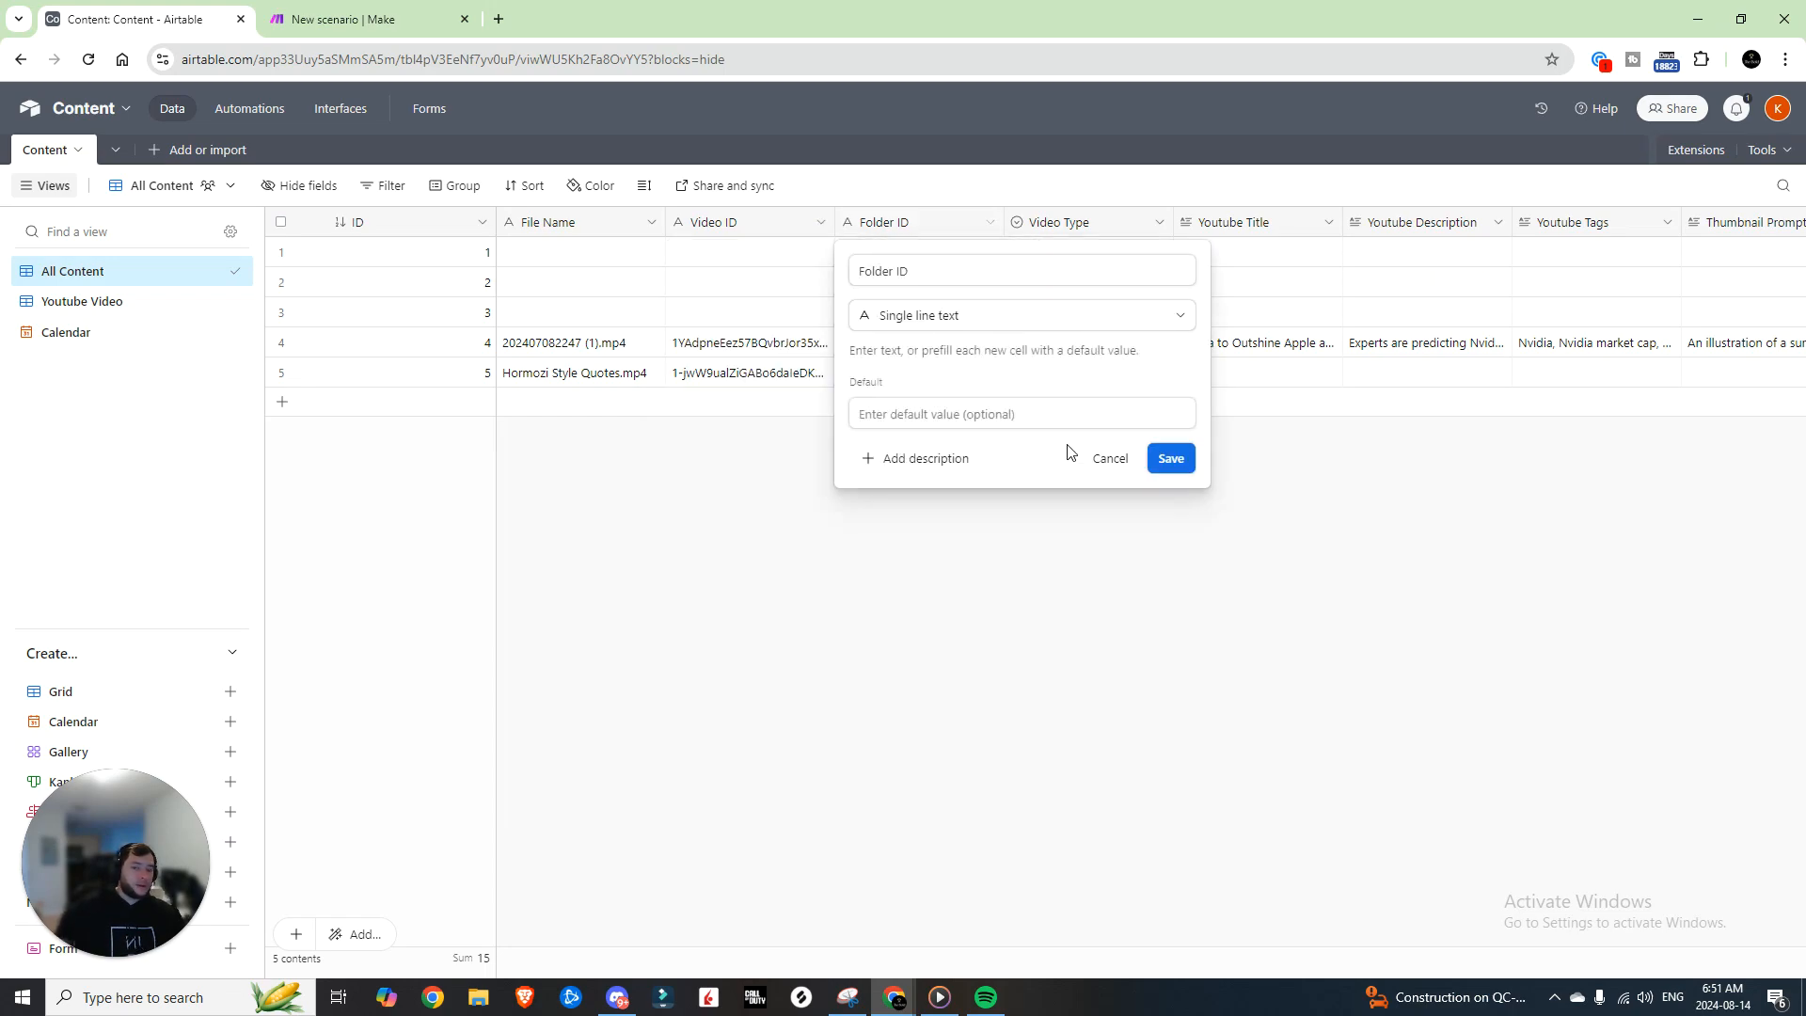
click(1169, 455)
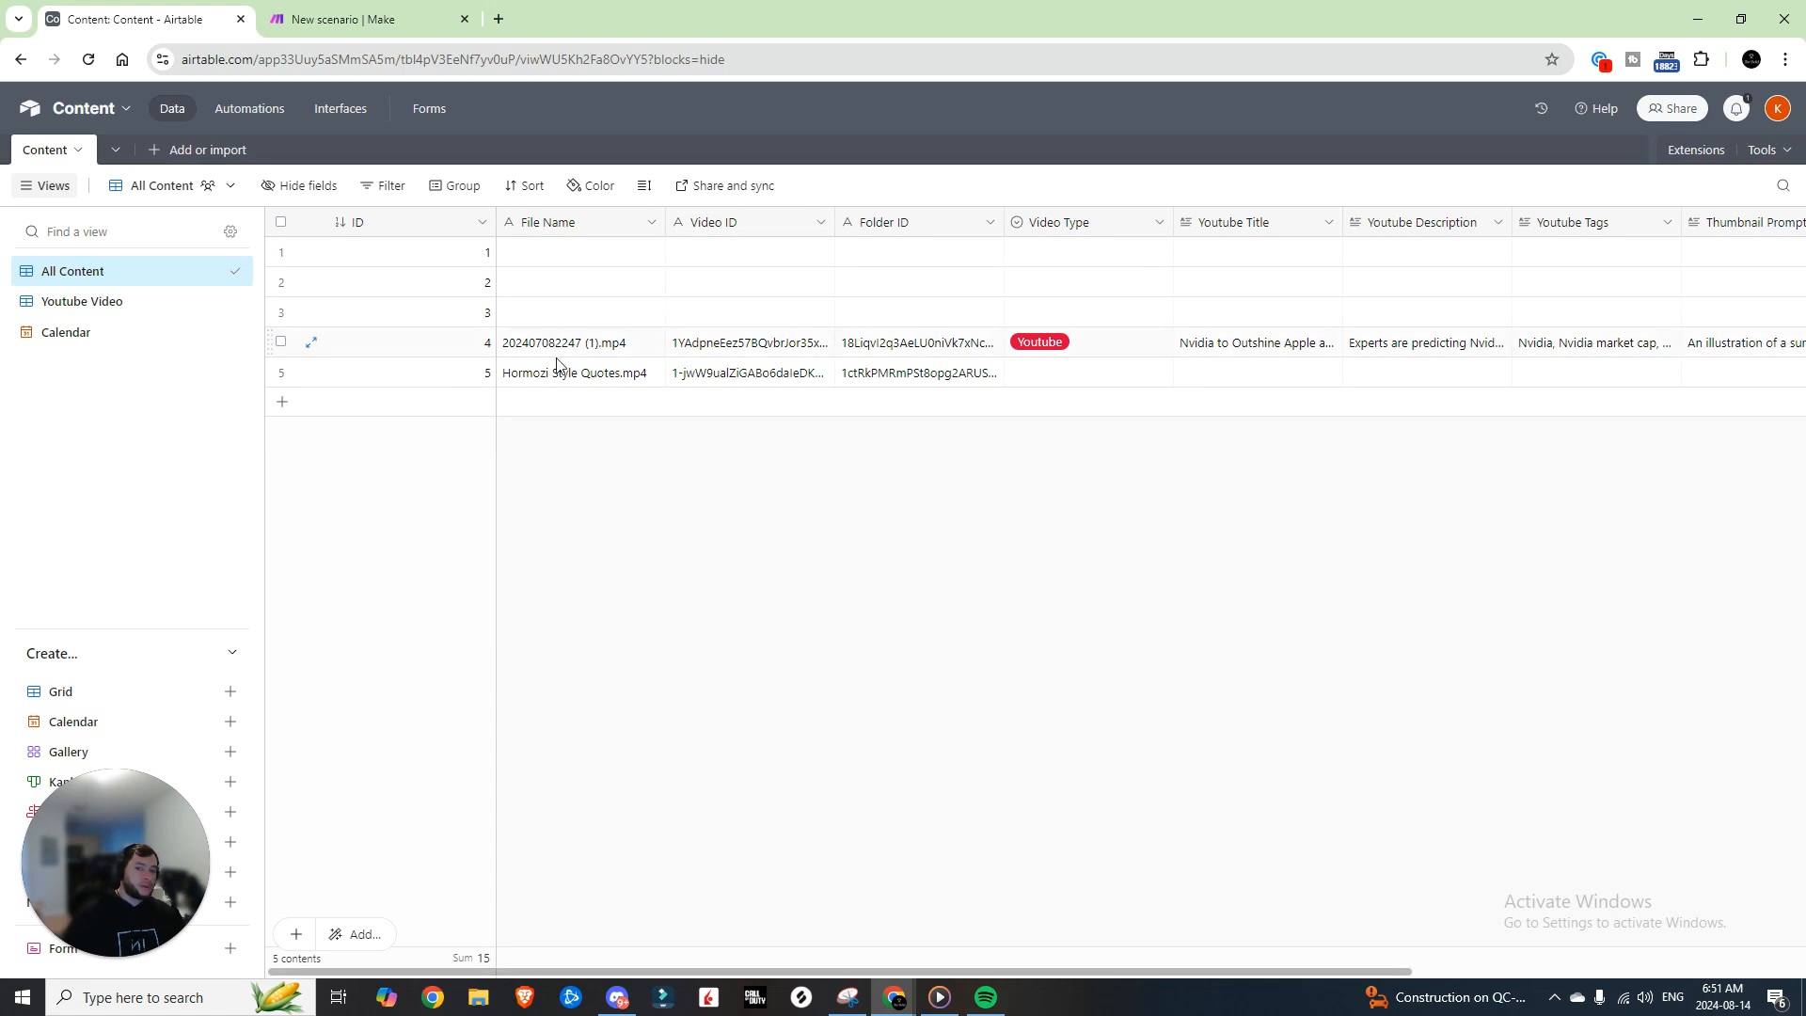
click(1159, 224)
Step: Add a 'Twitter' option to the Video Type single-select field and save it
click(1082, 266)
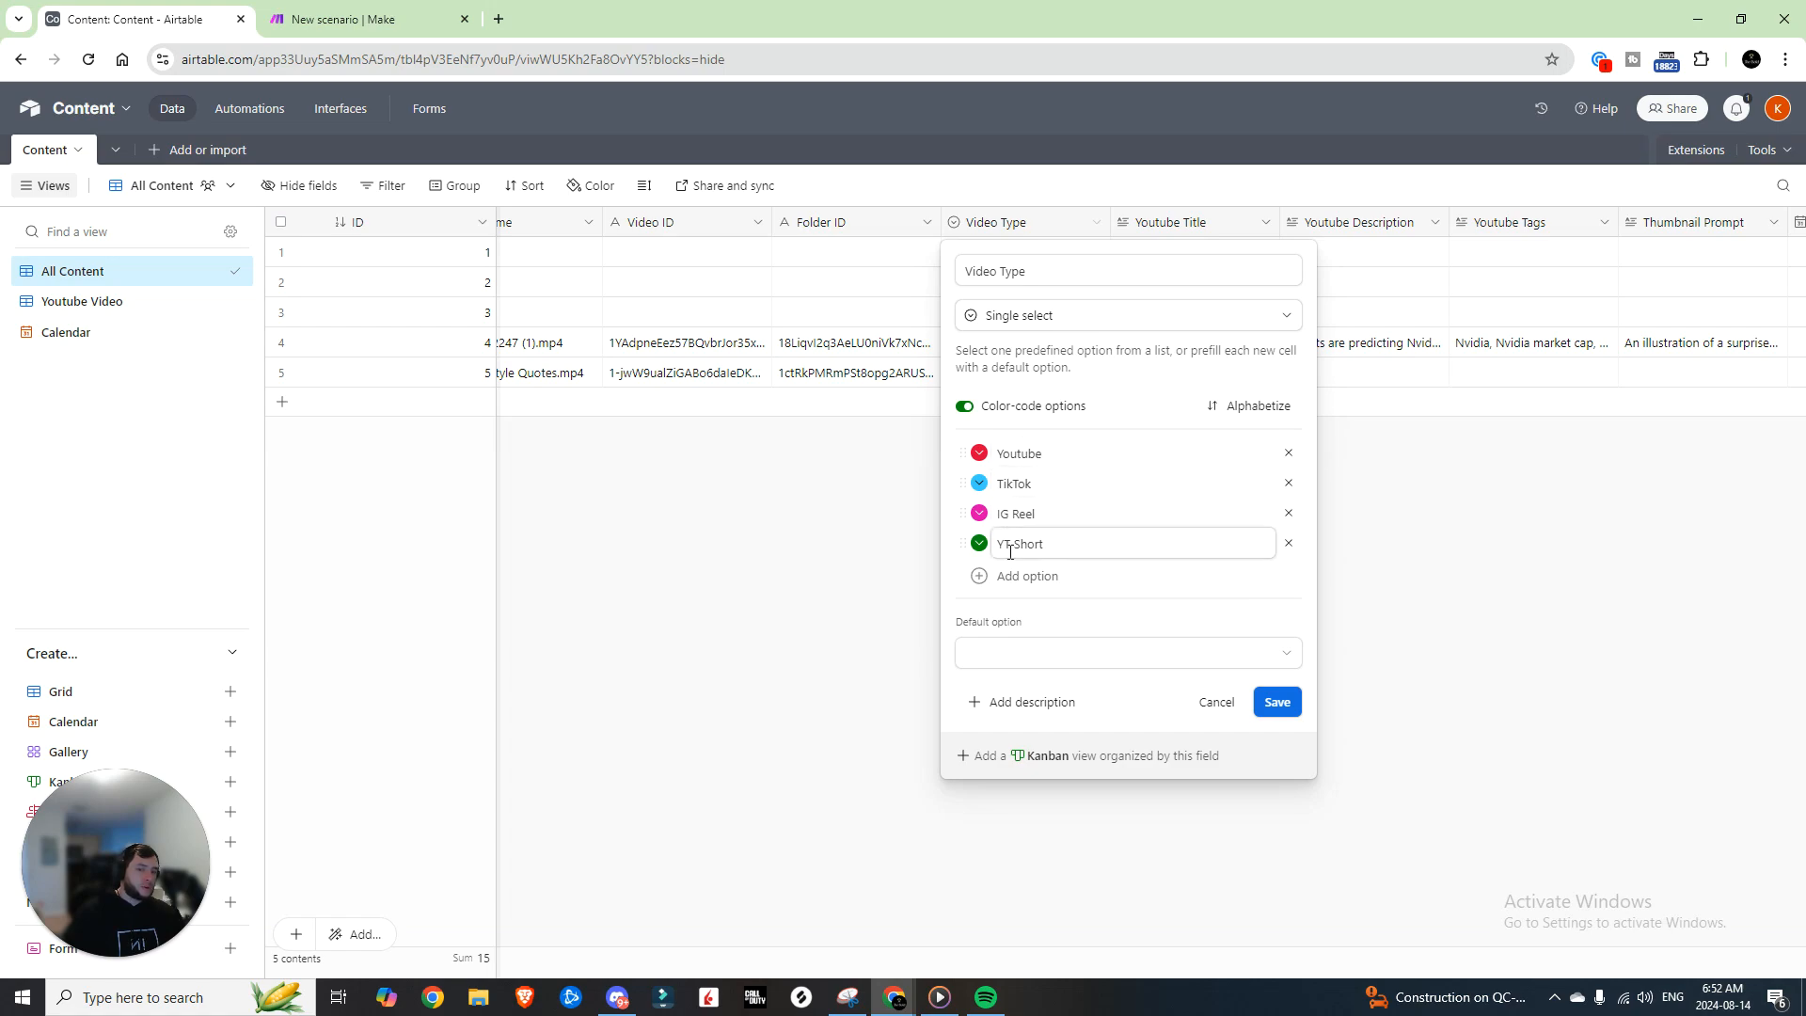
click(1035, 576)
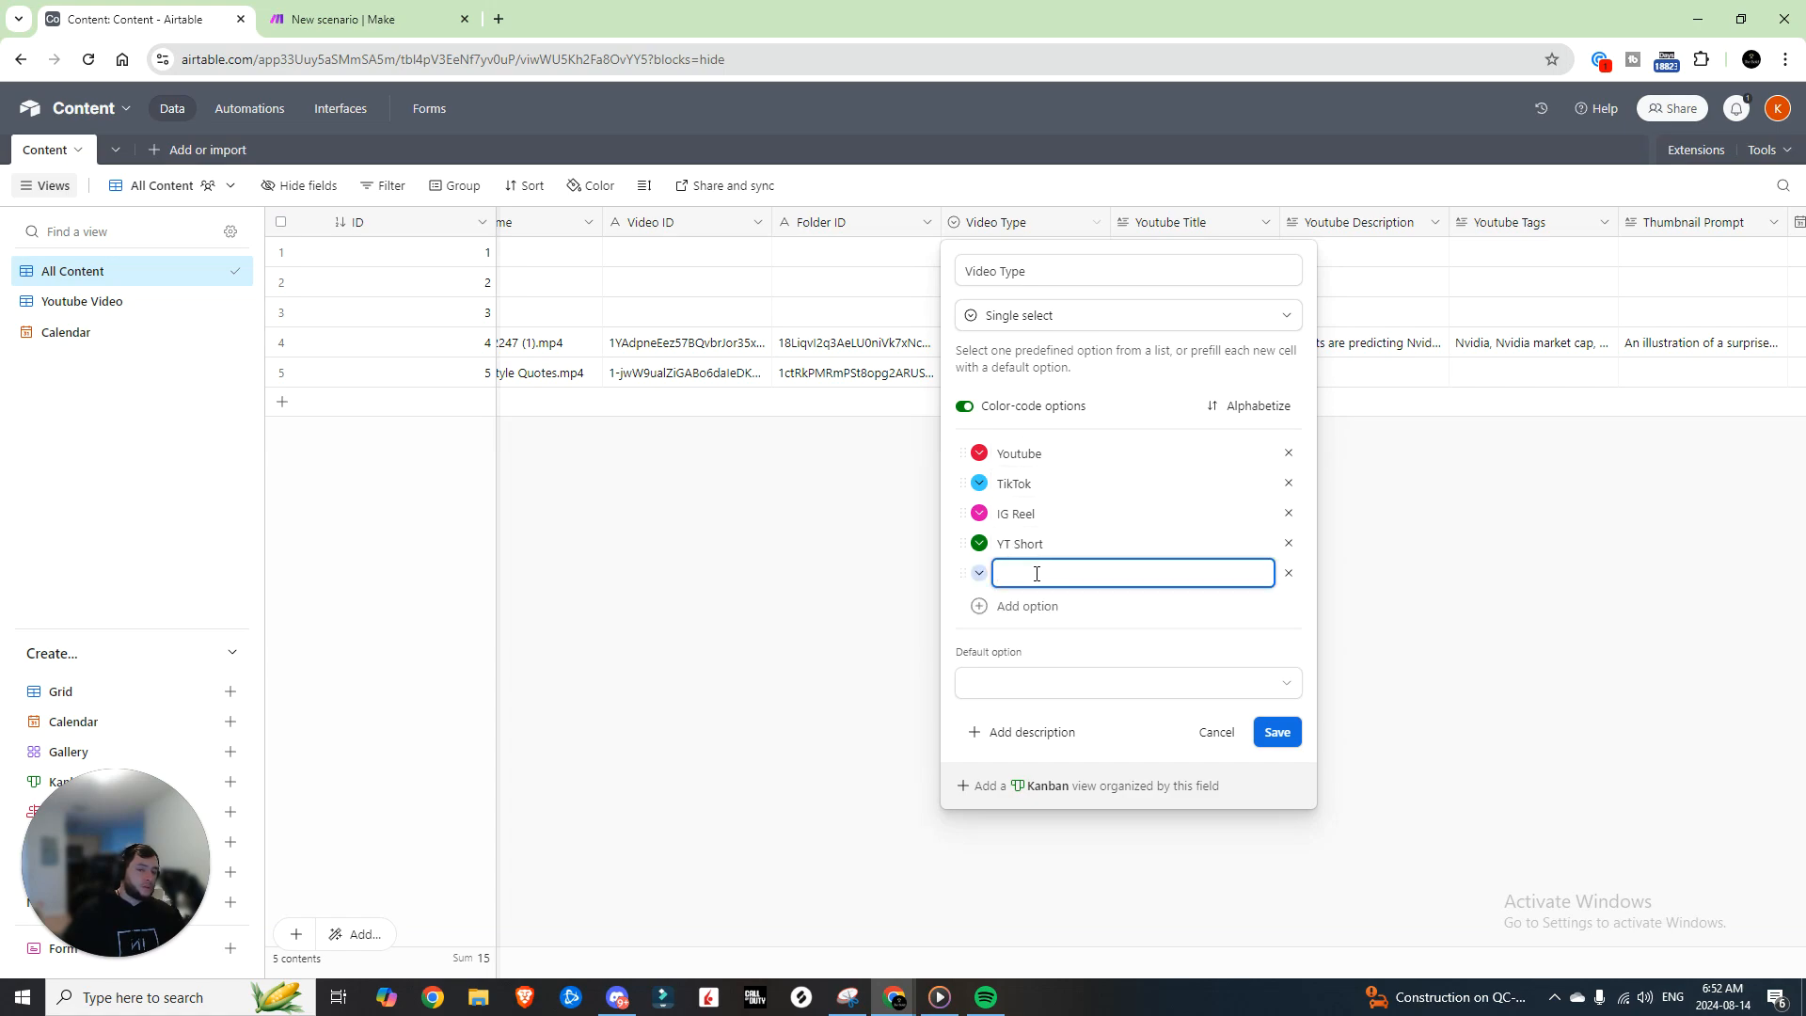
text(Twitter)
key(Return)
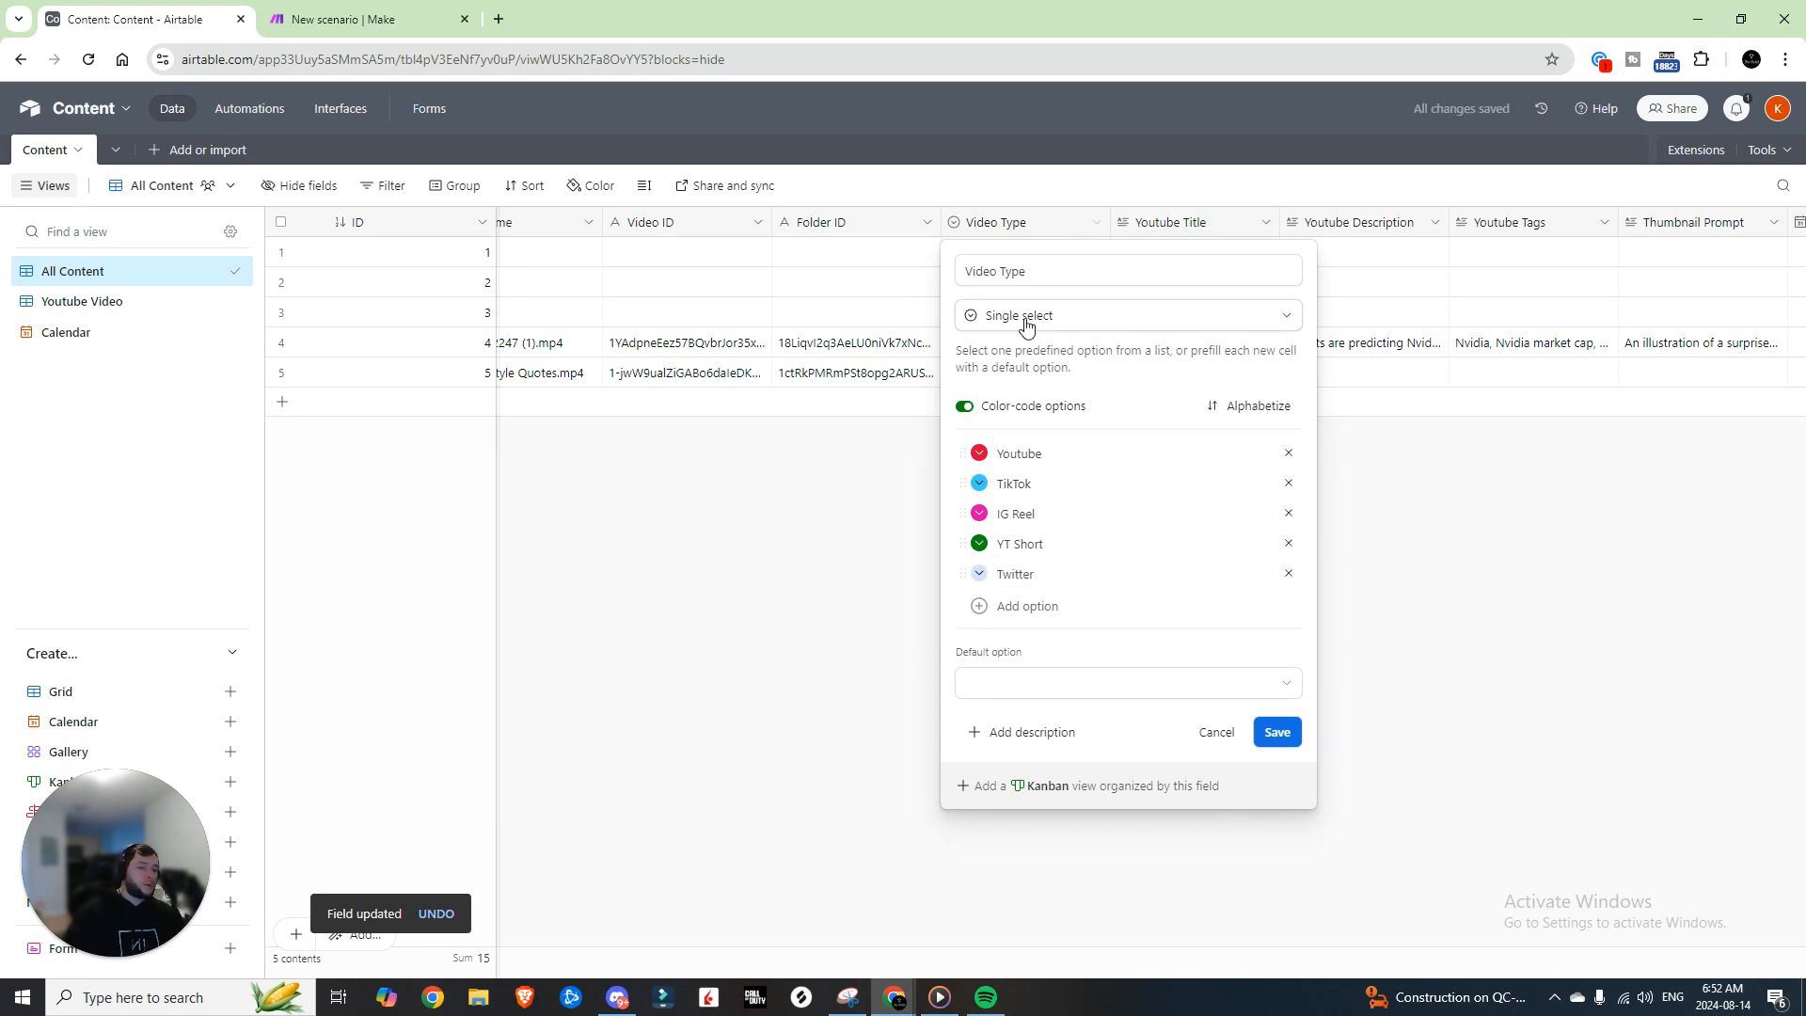
click(1273, 738)
click(1095, 224)
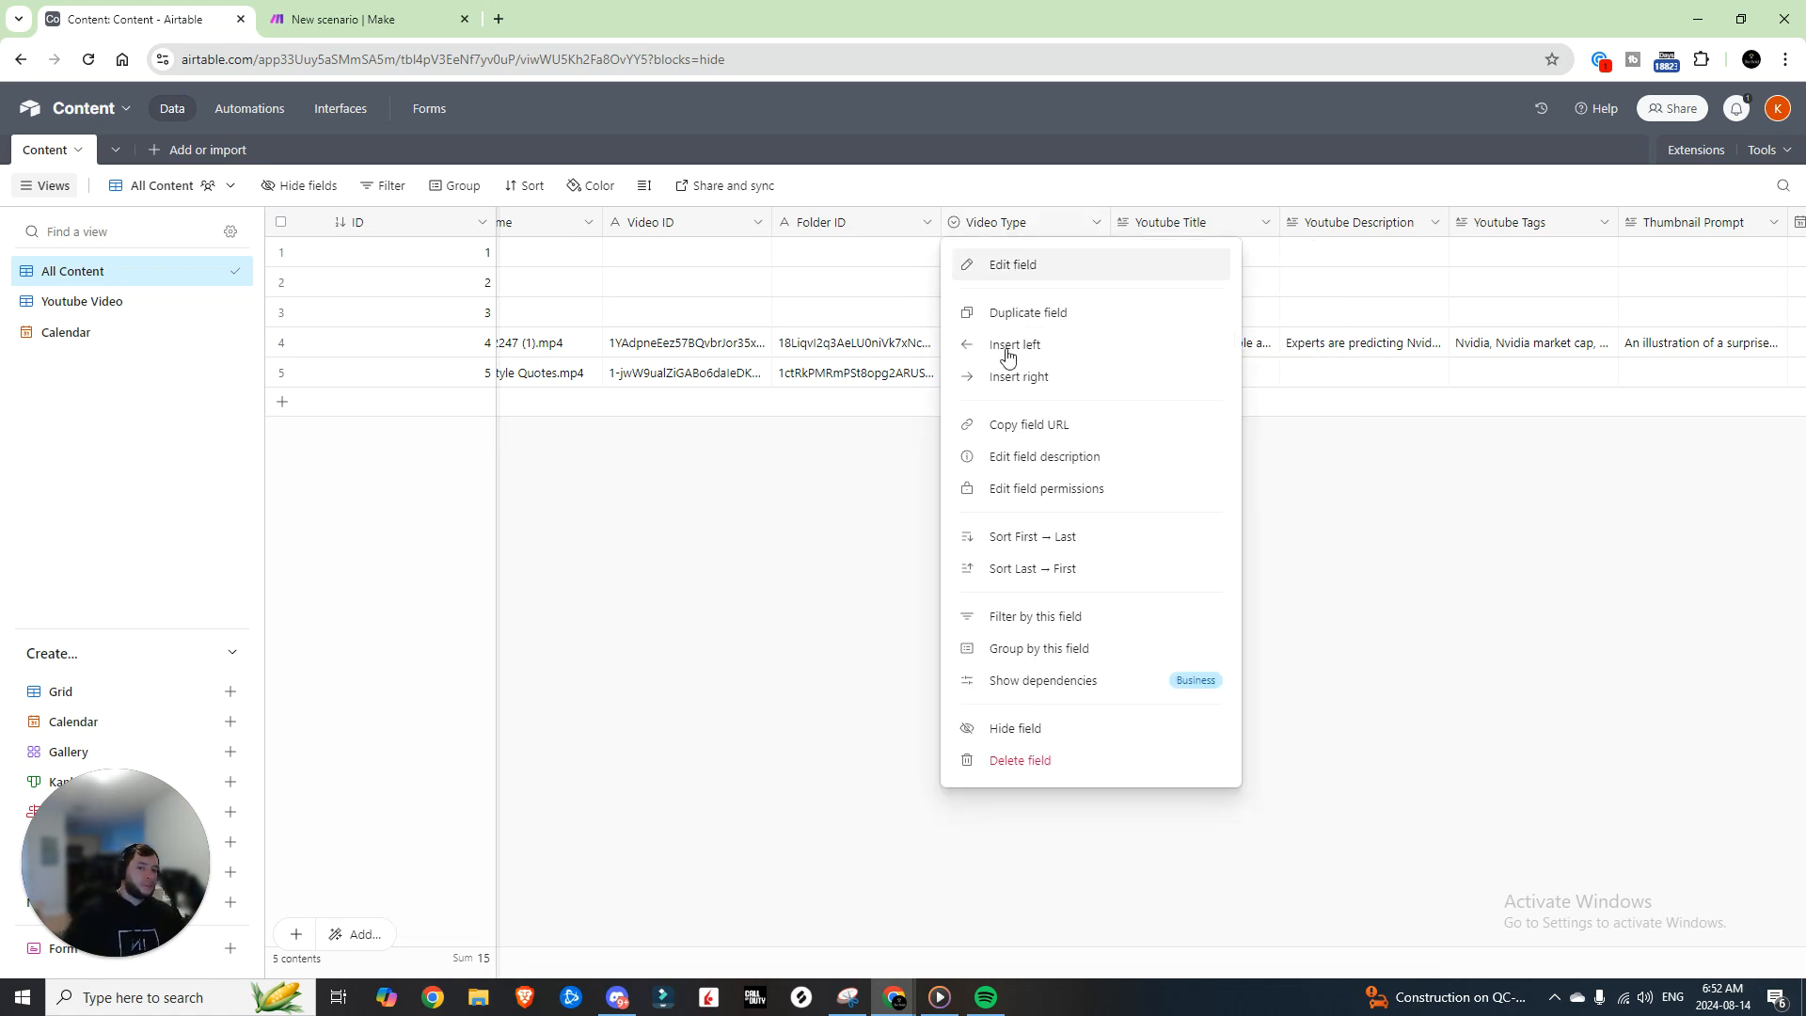
click(1013, 264)
click(1273, 737)
Step: Inspect the Youtube Title field's settings and select the whole Youtube Title column
click(1266, 224)
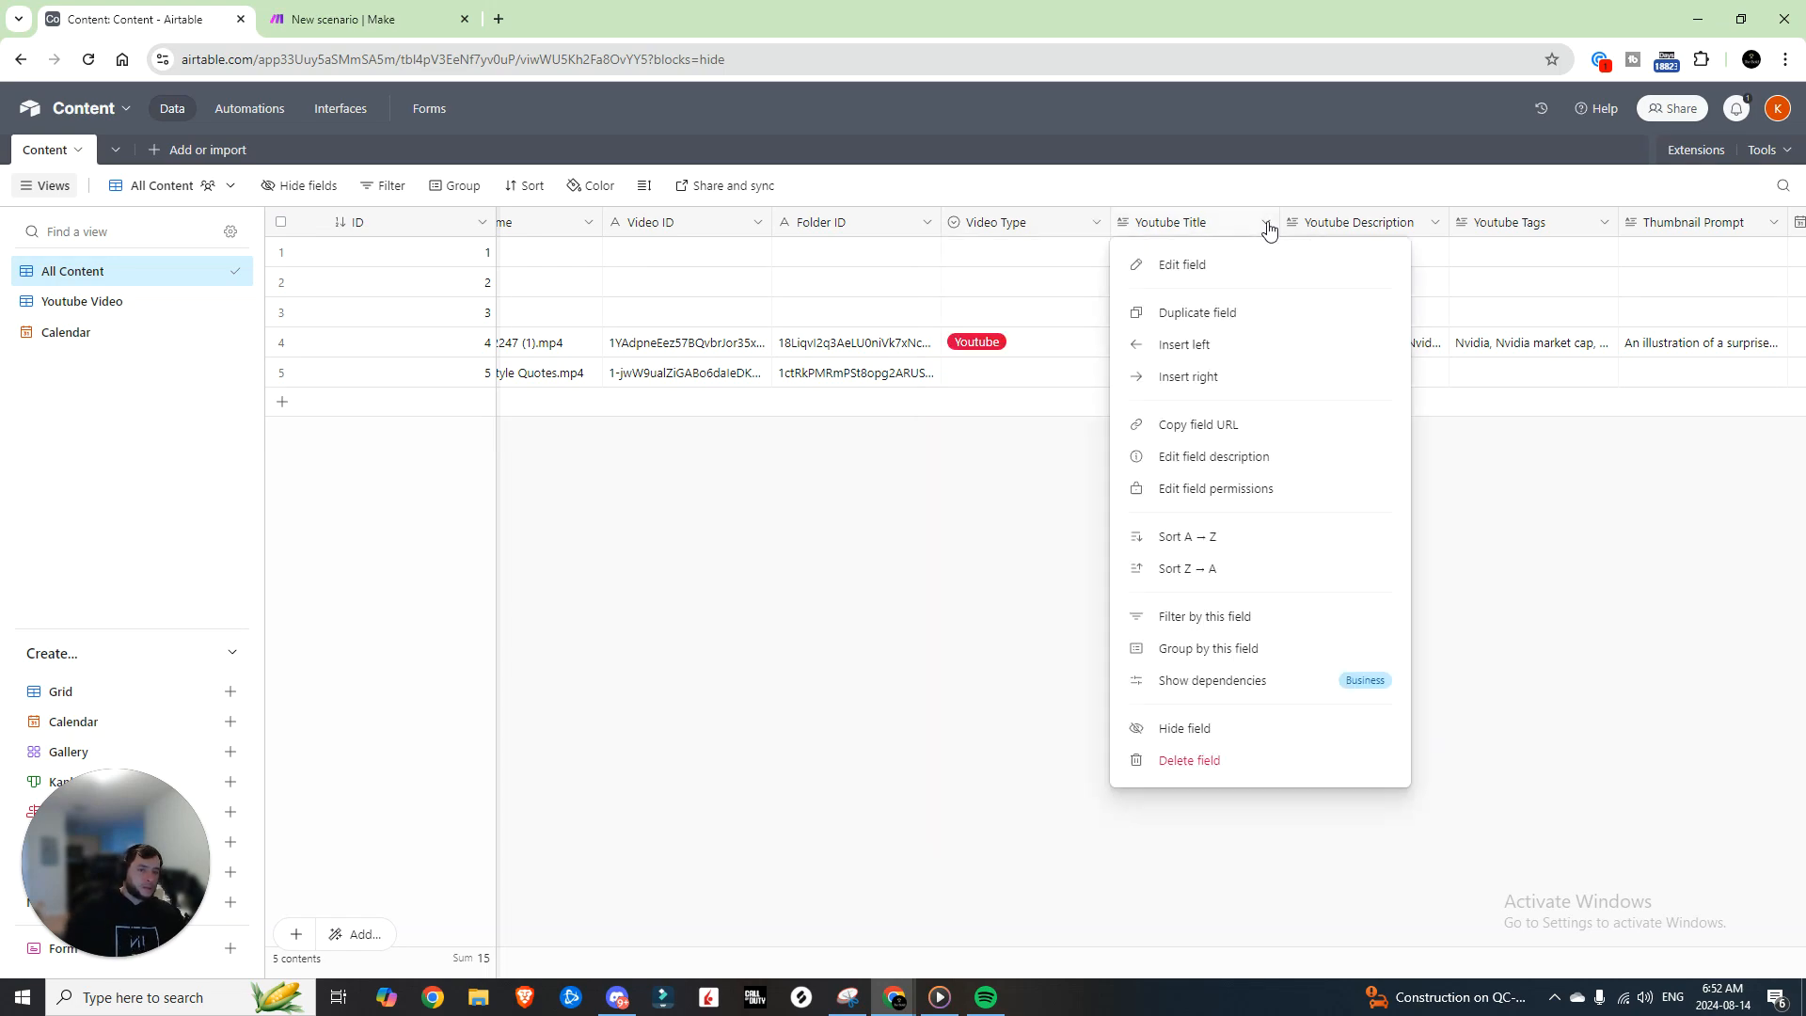
click(1221, 266)
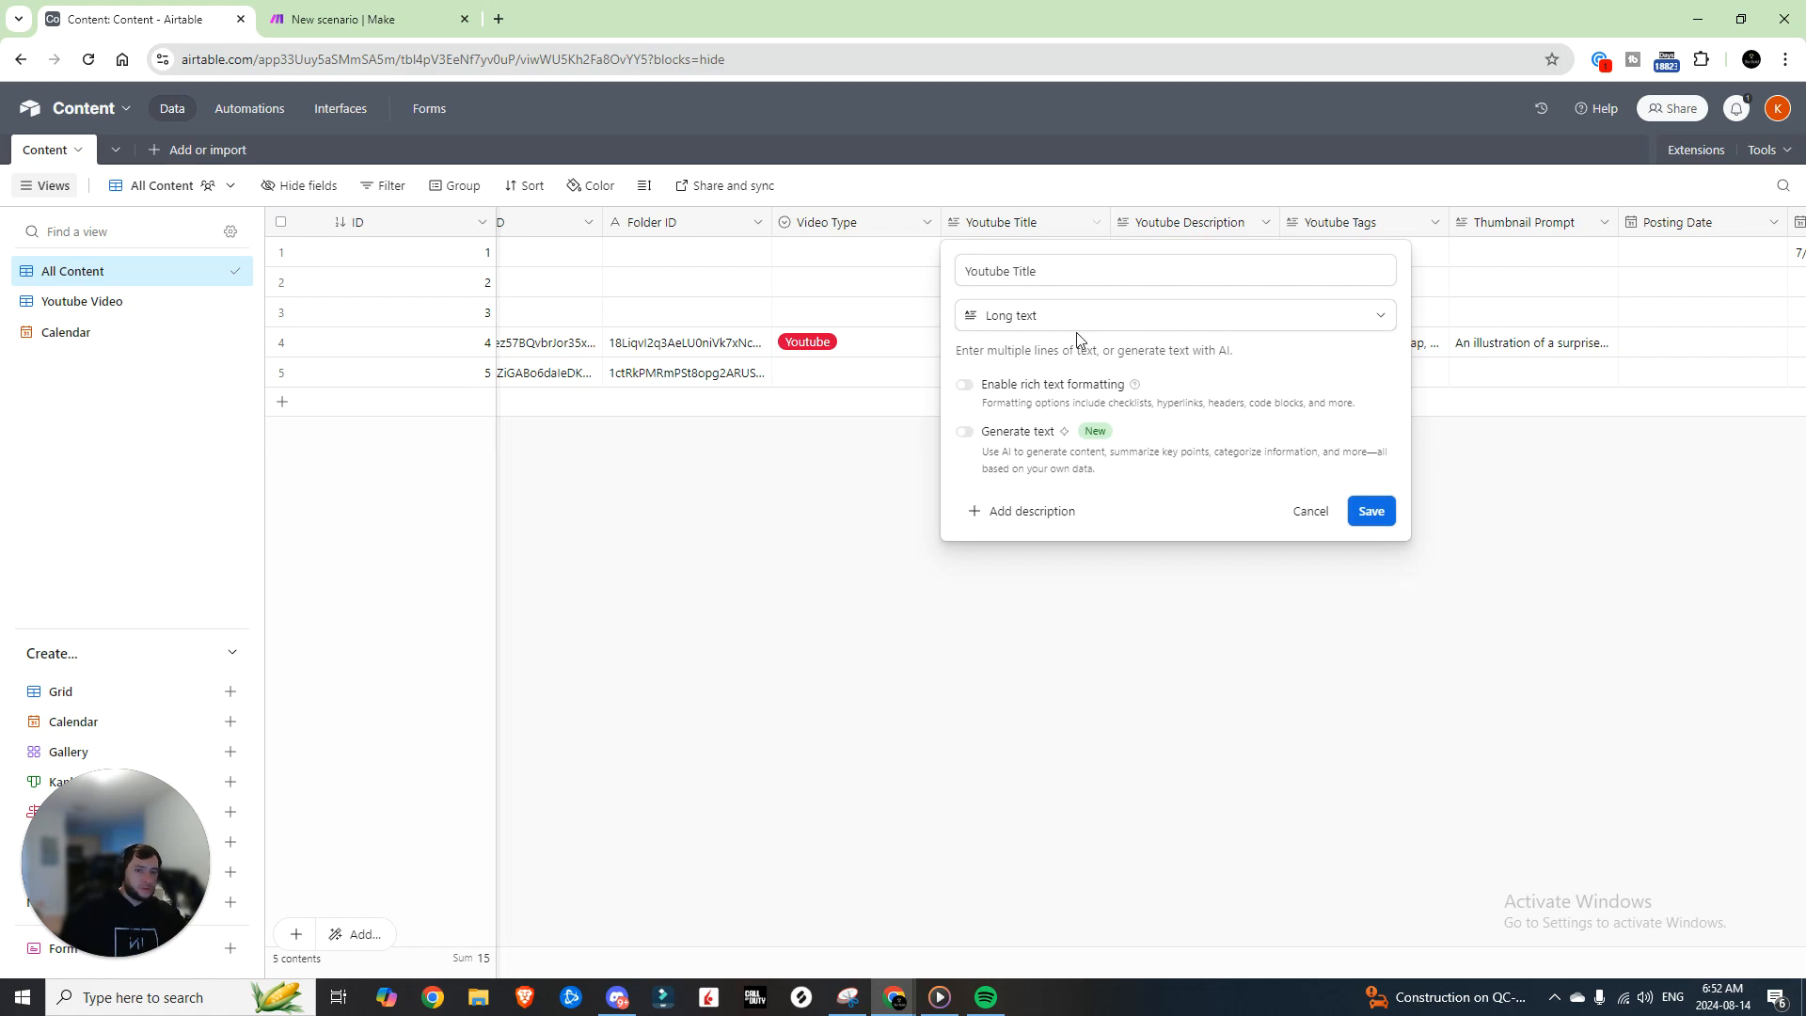
click(1372, 513)
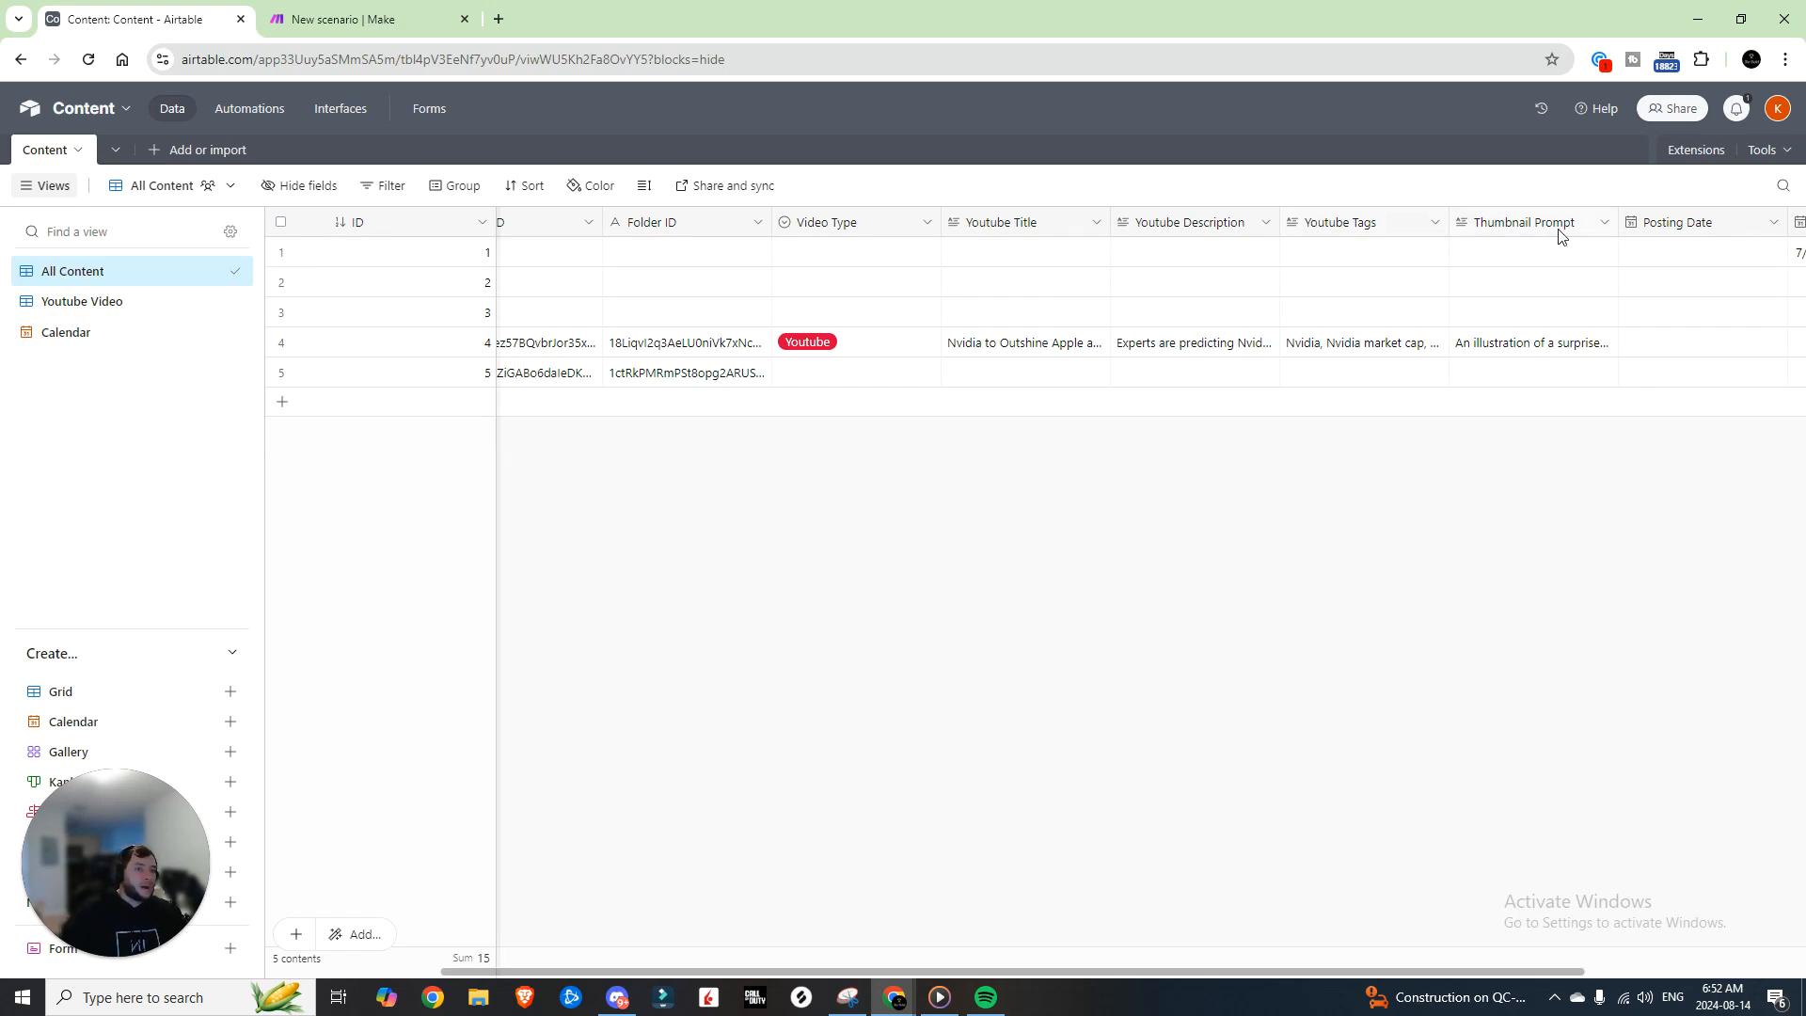
scroll(1554, 235, right, 3)
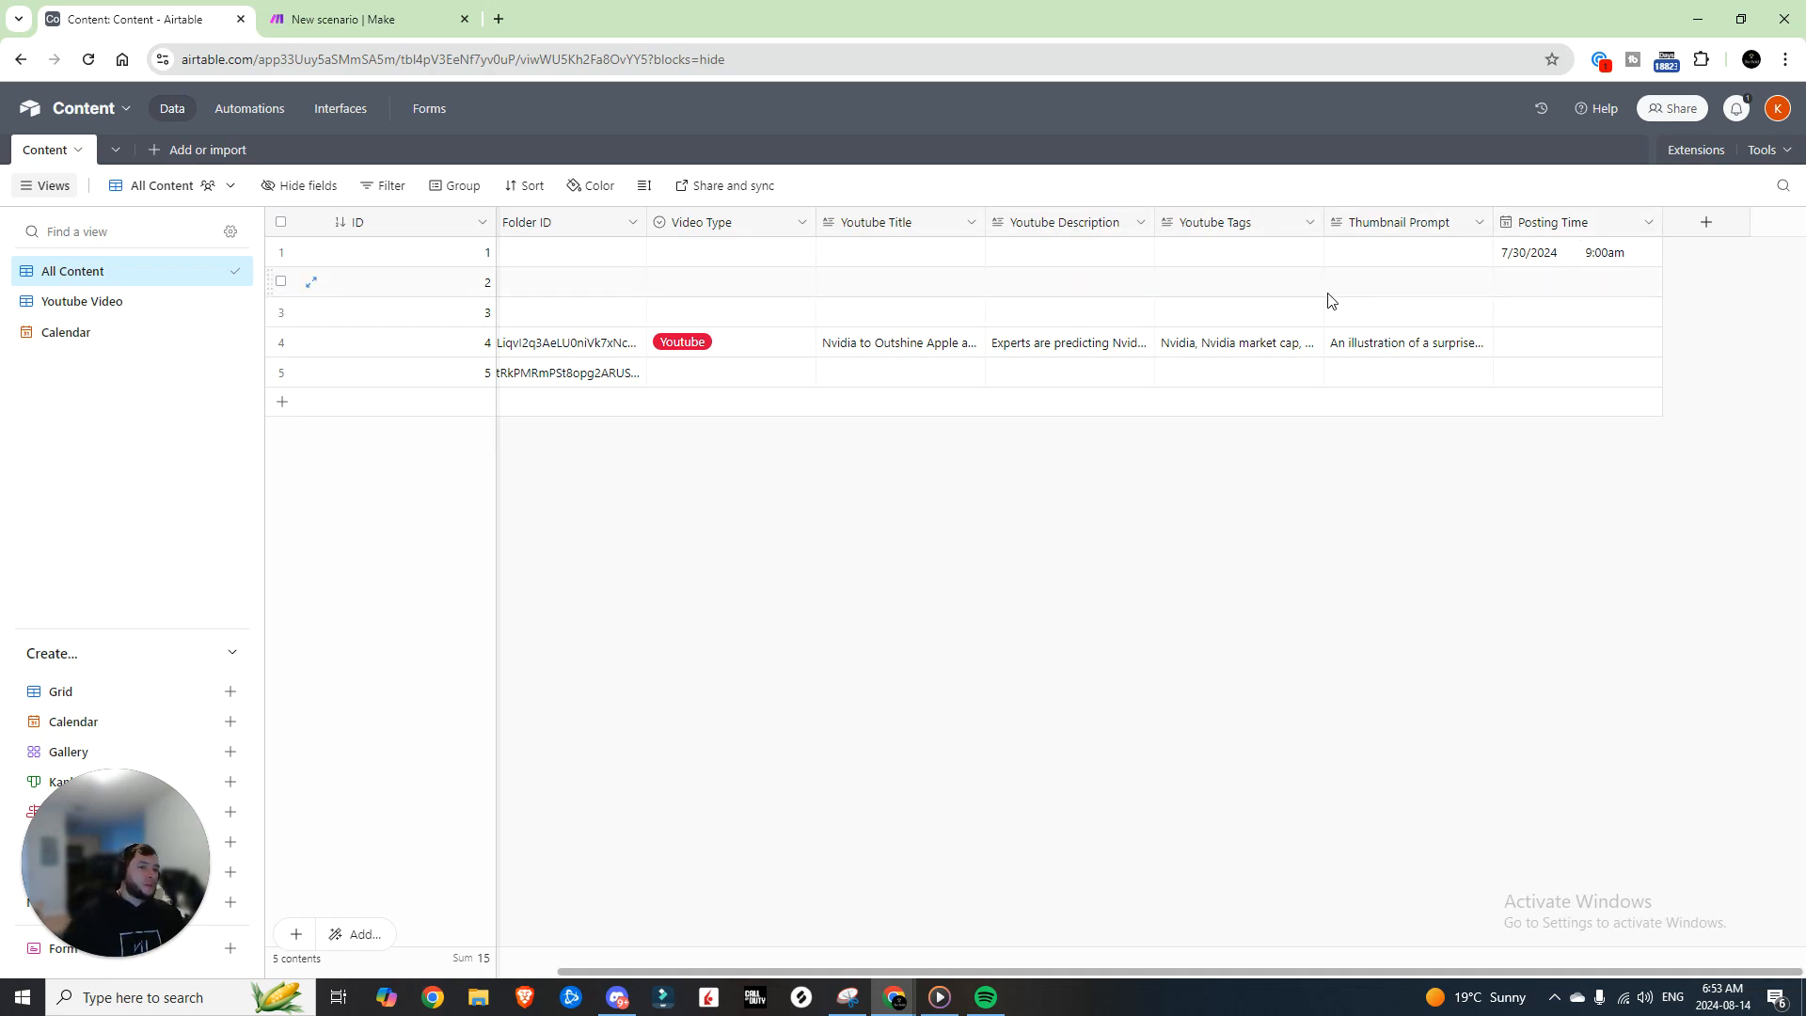
click(970, 224)
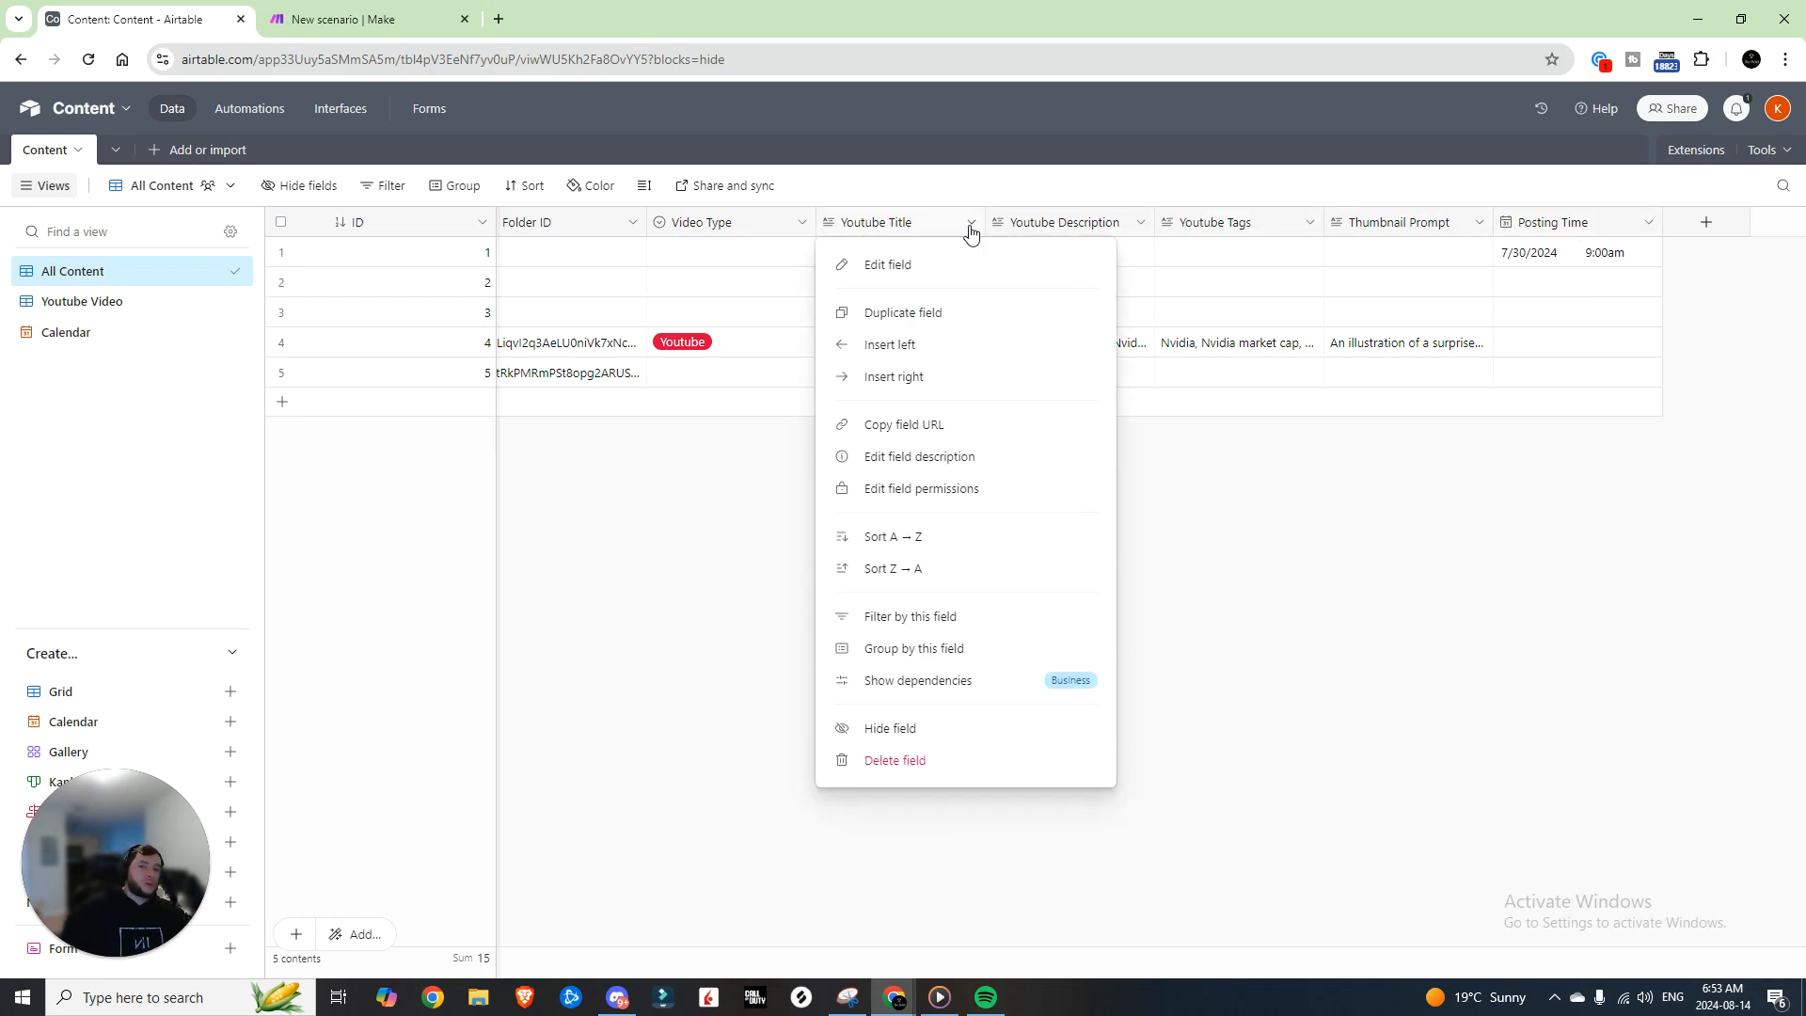
click(919, 266)
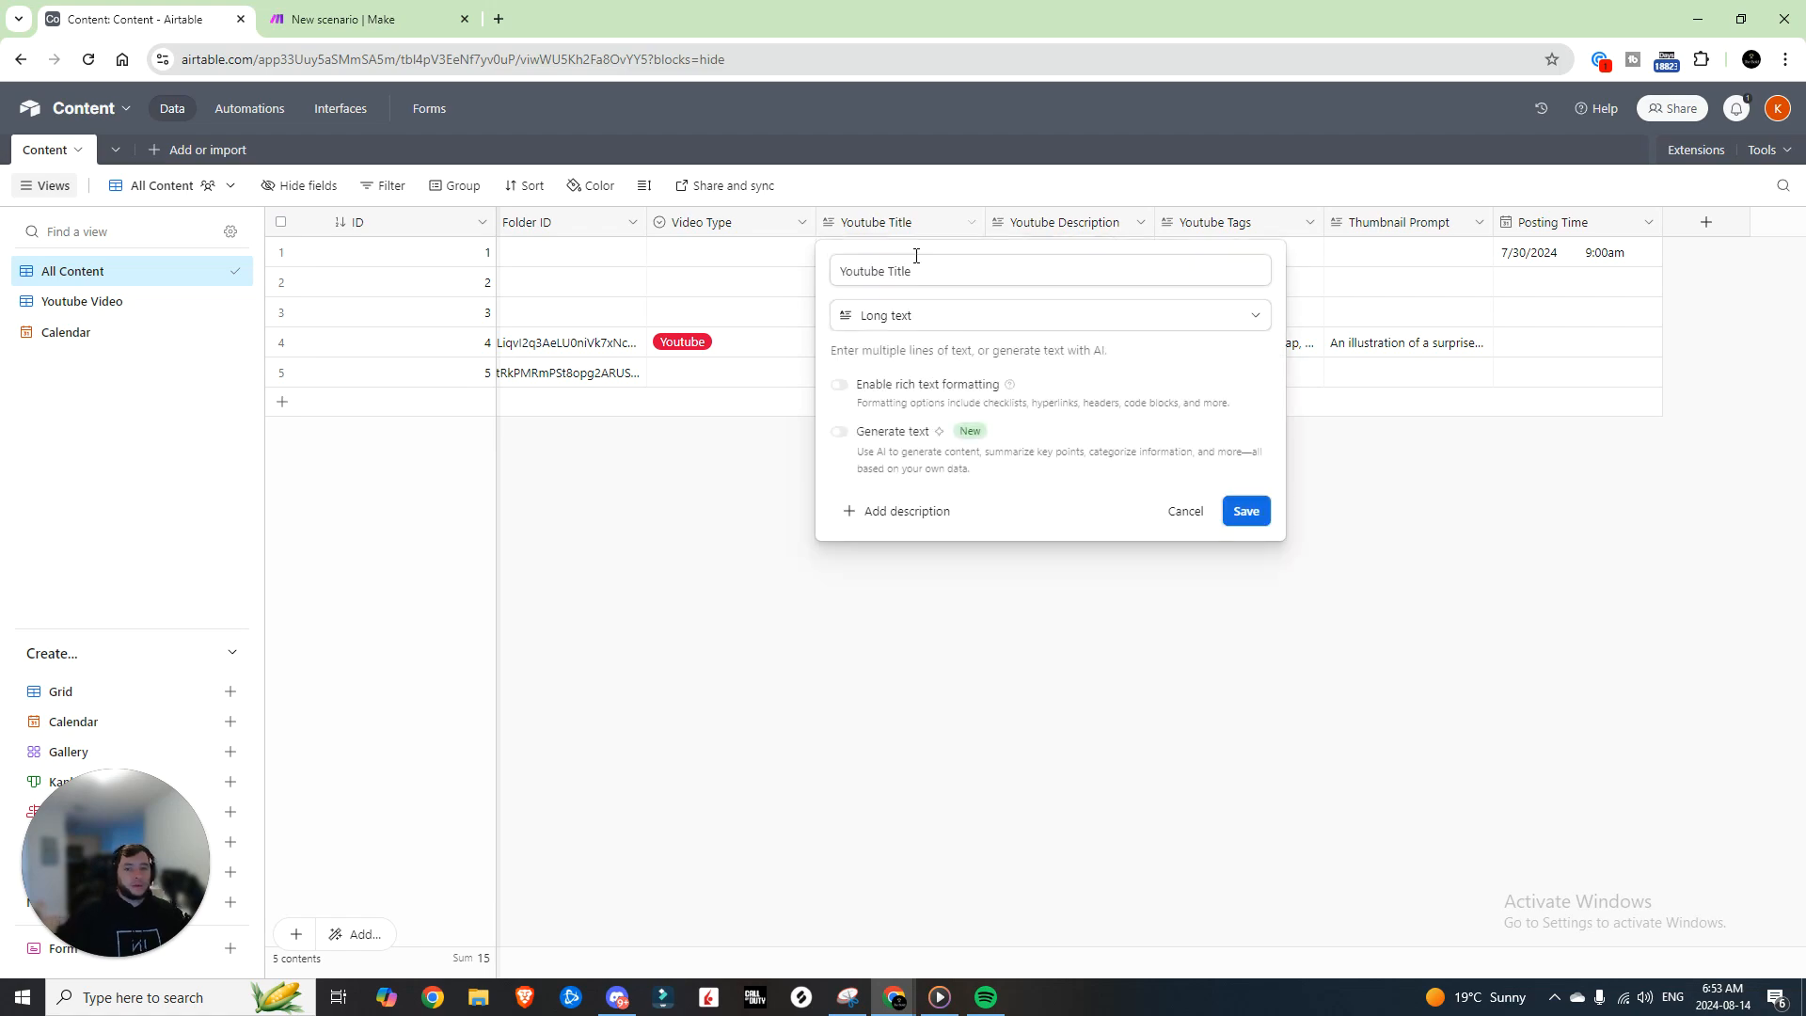
key(Escape)
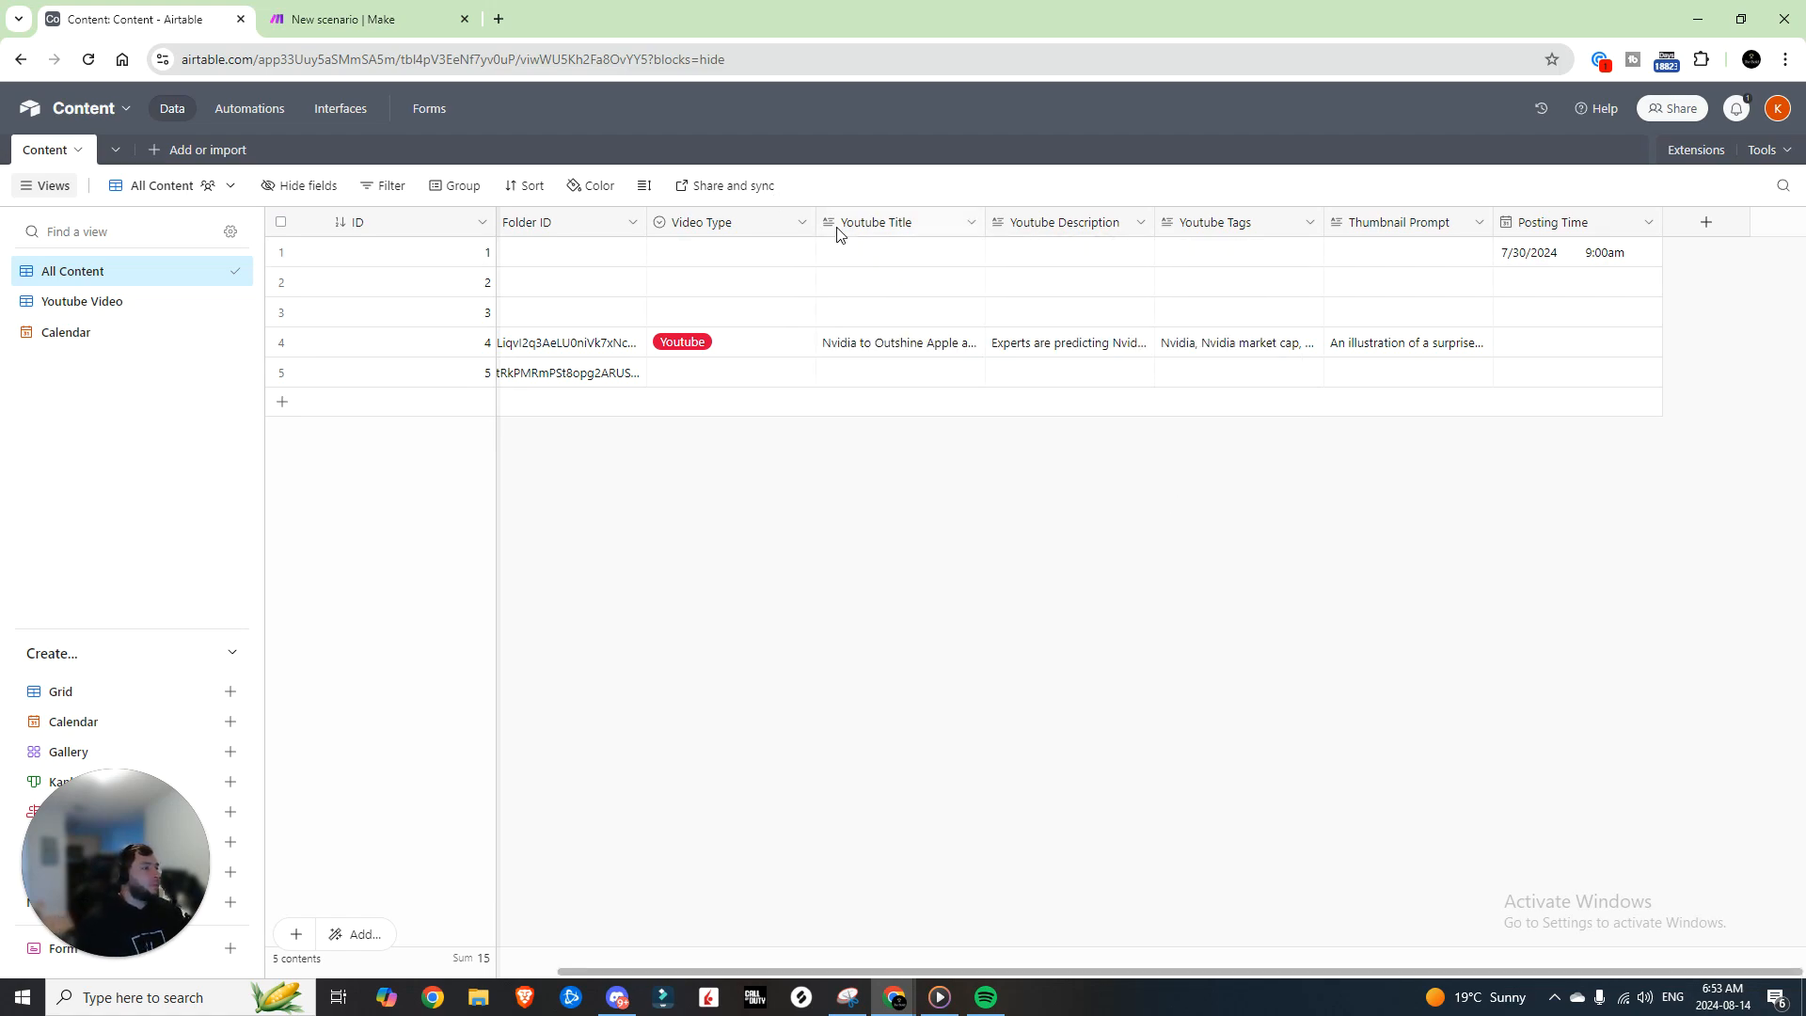
click(898, 224)
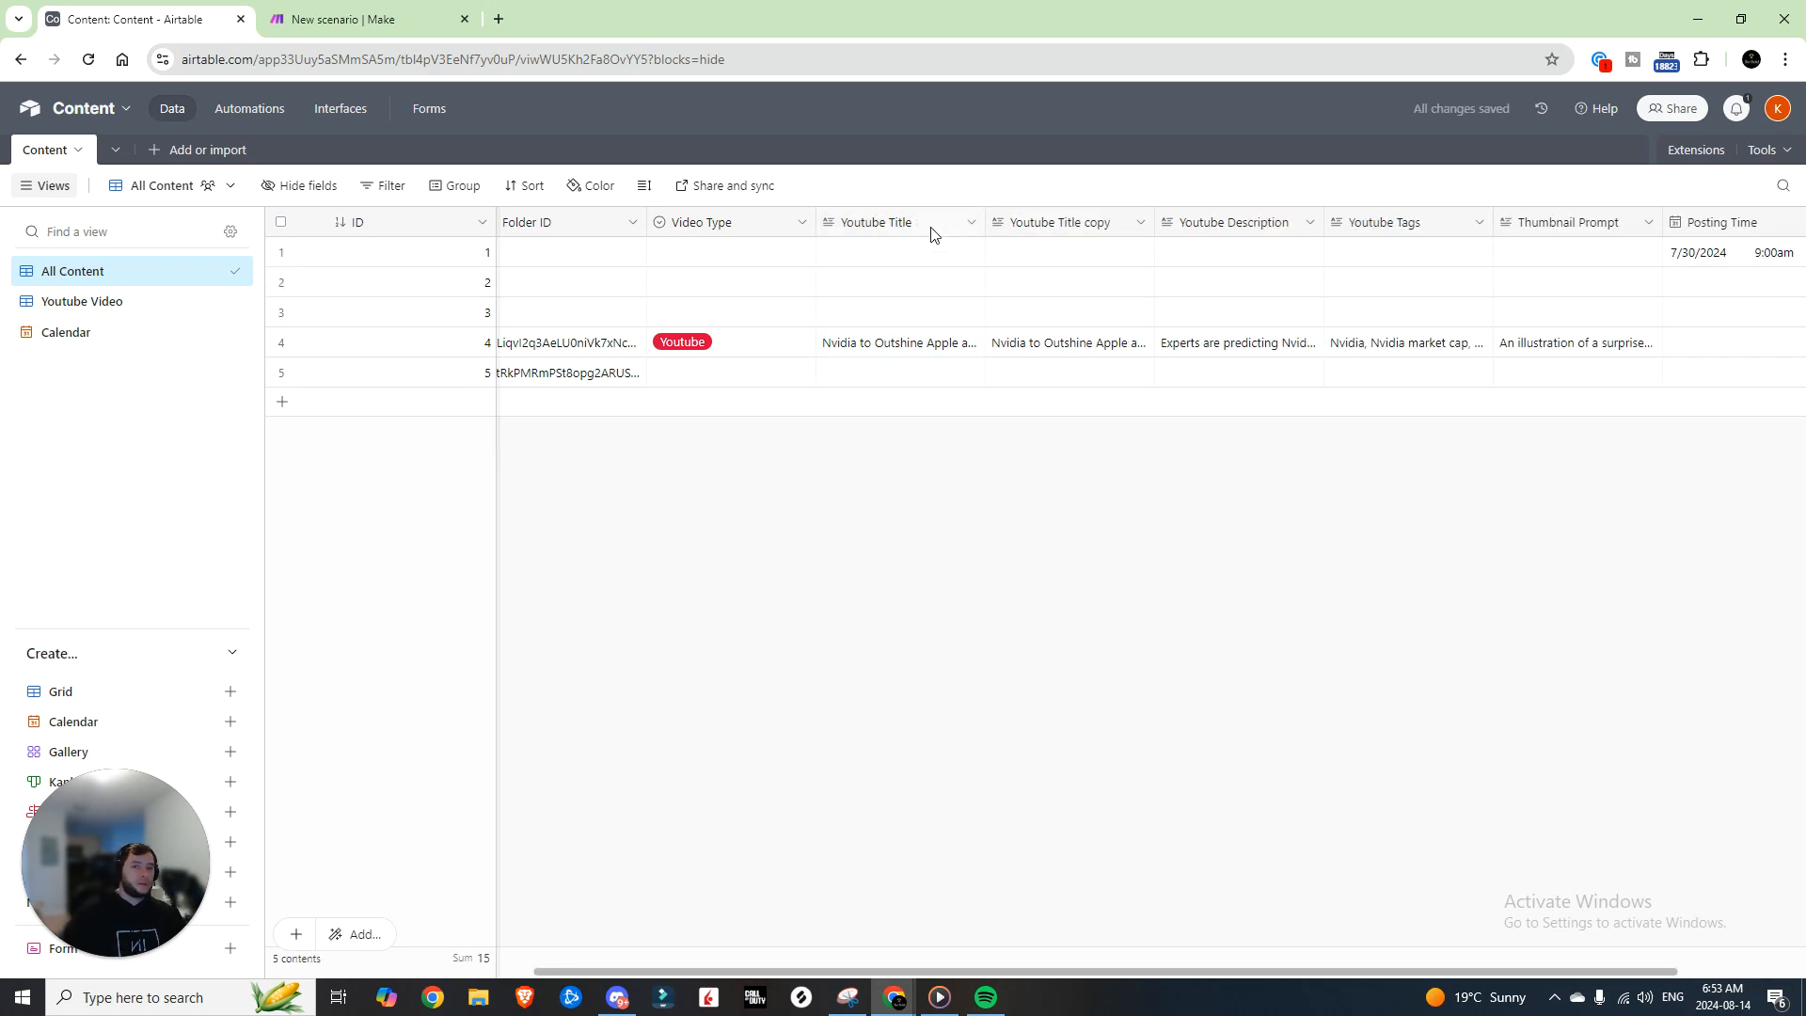
double_click(802, 233)
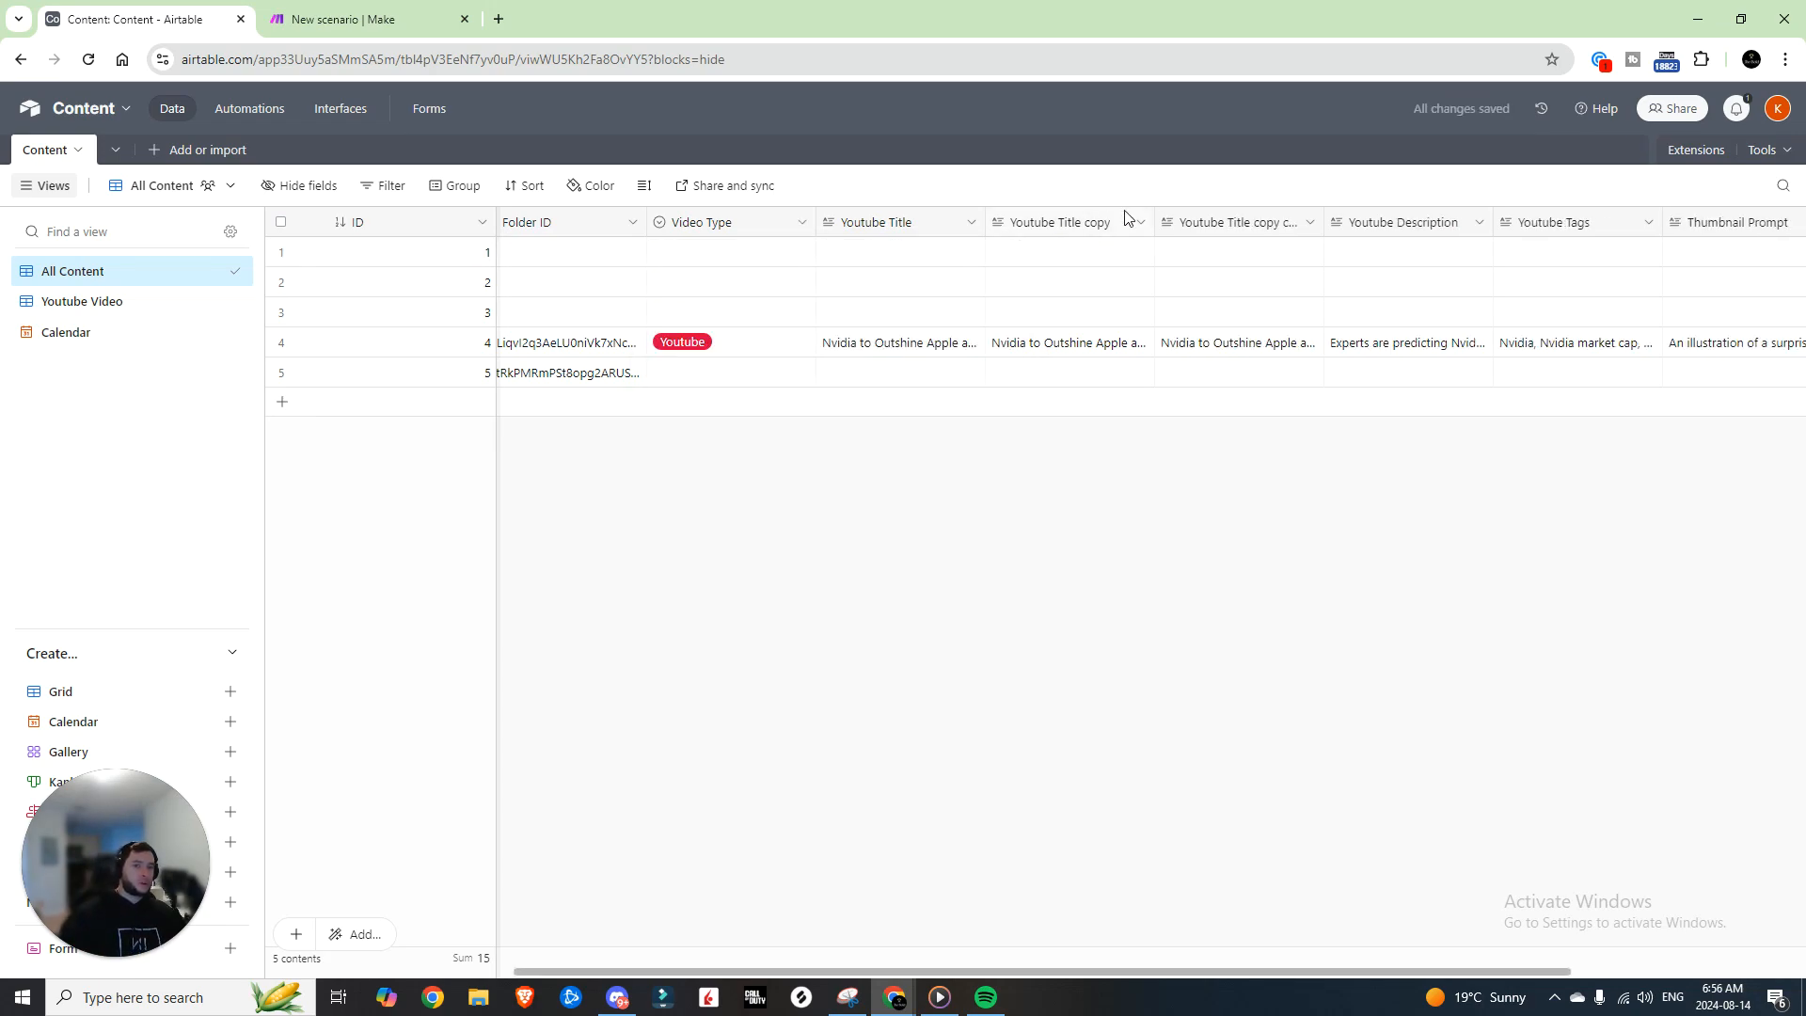
right_click(1215, 223)
click(1233, 313)
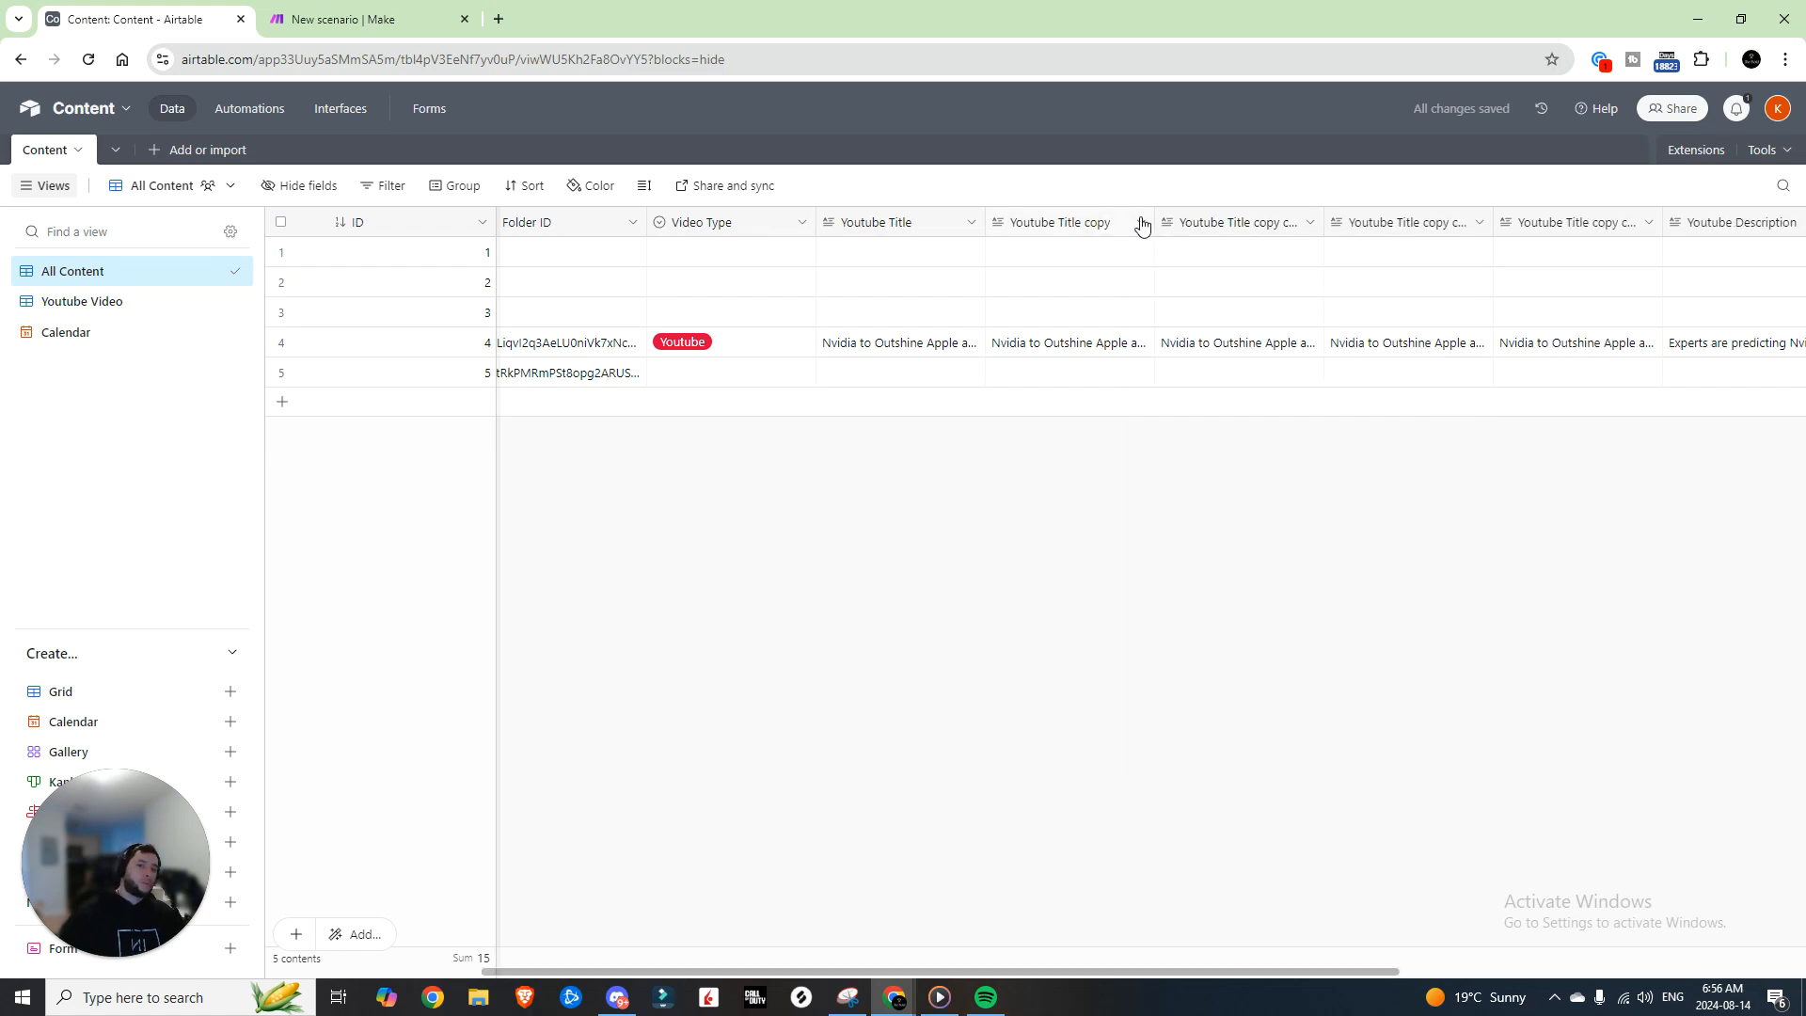
click(1139, 223)
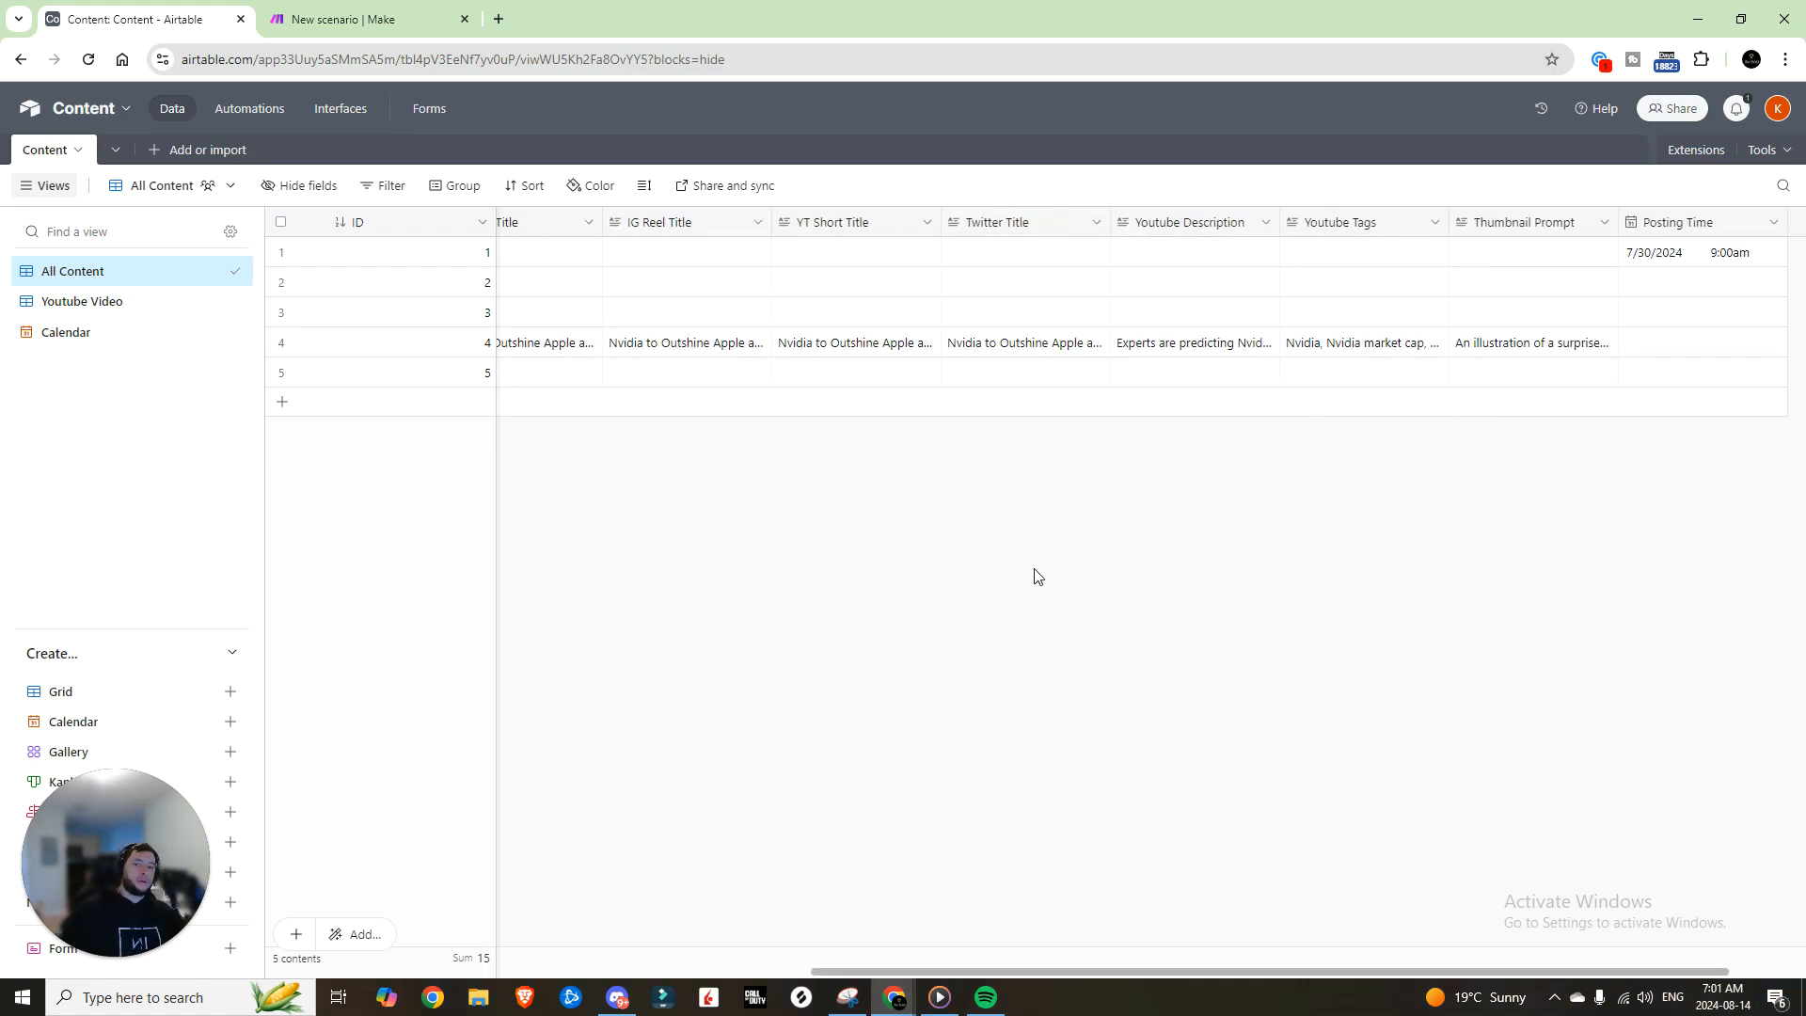
drag(1023, 974, 824, 969)
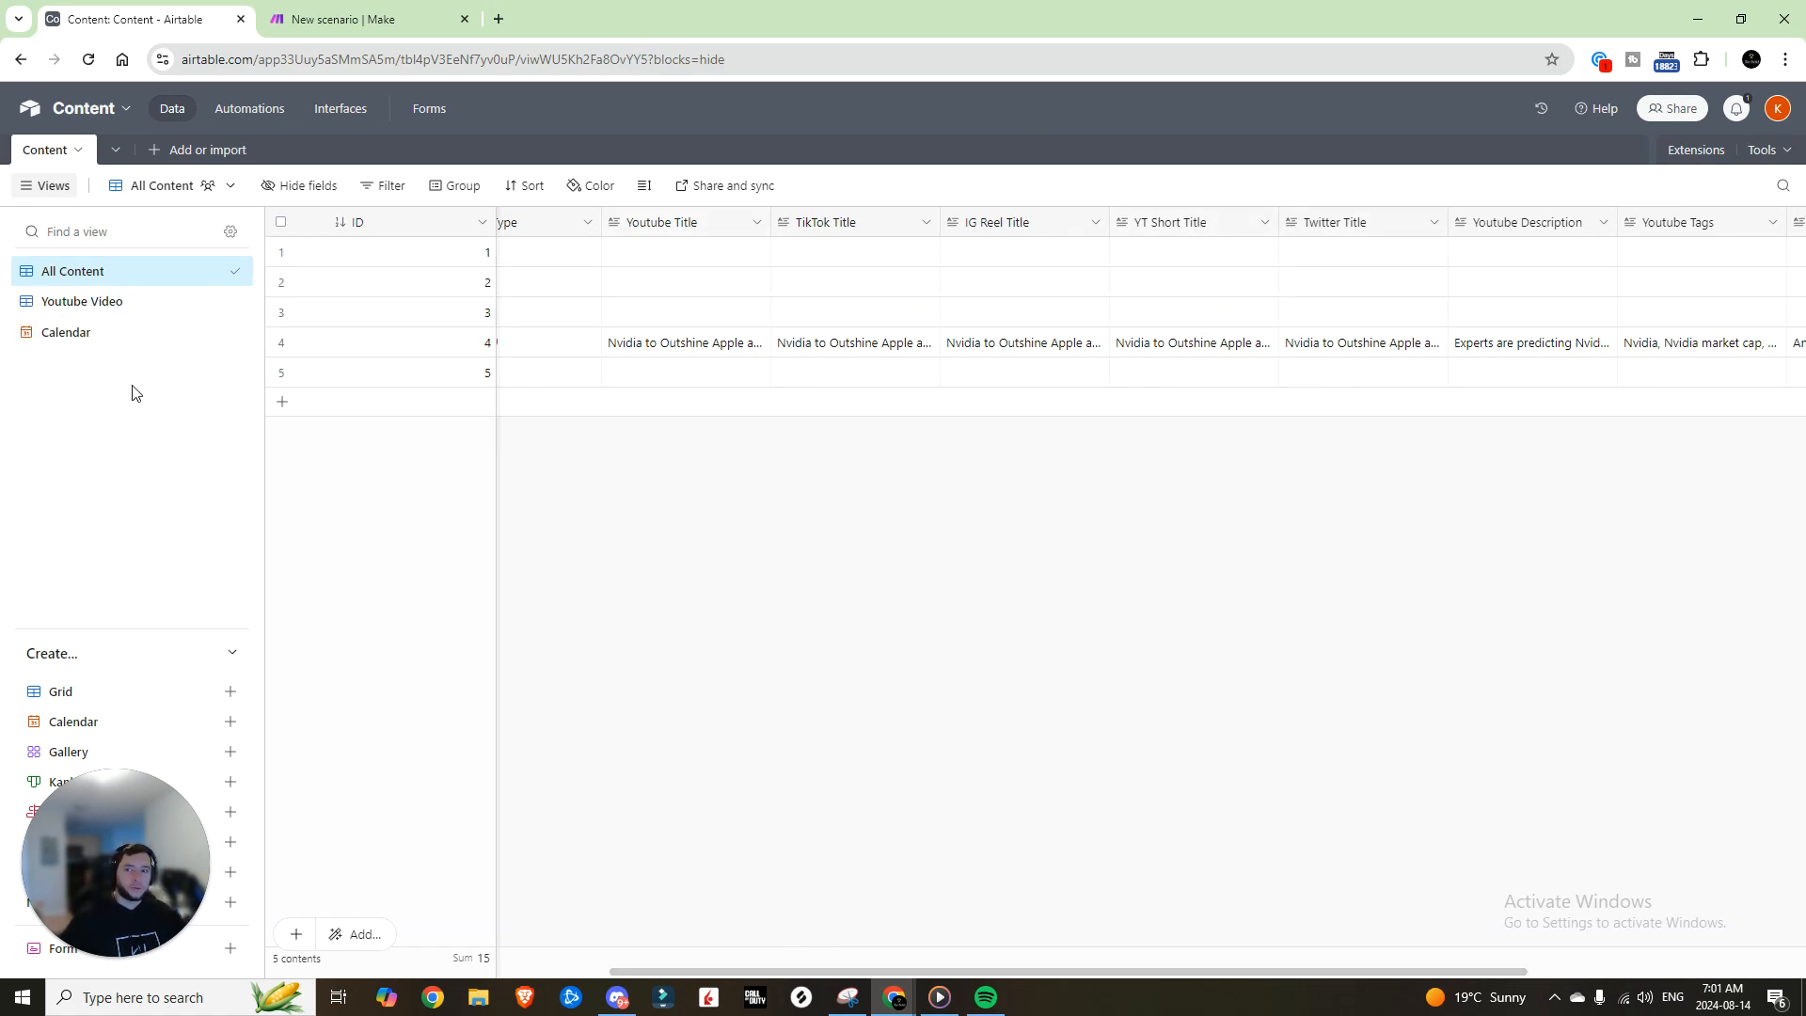
Step: Create four new grid views, one each for TikTok, IG Reel, Twitter and YT Short
mouse_move(106, 309)
click(232, 695)
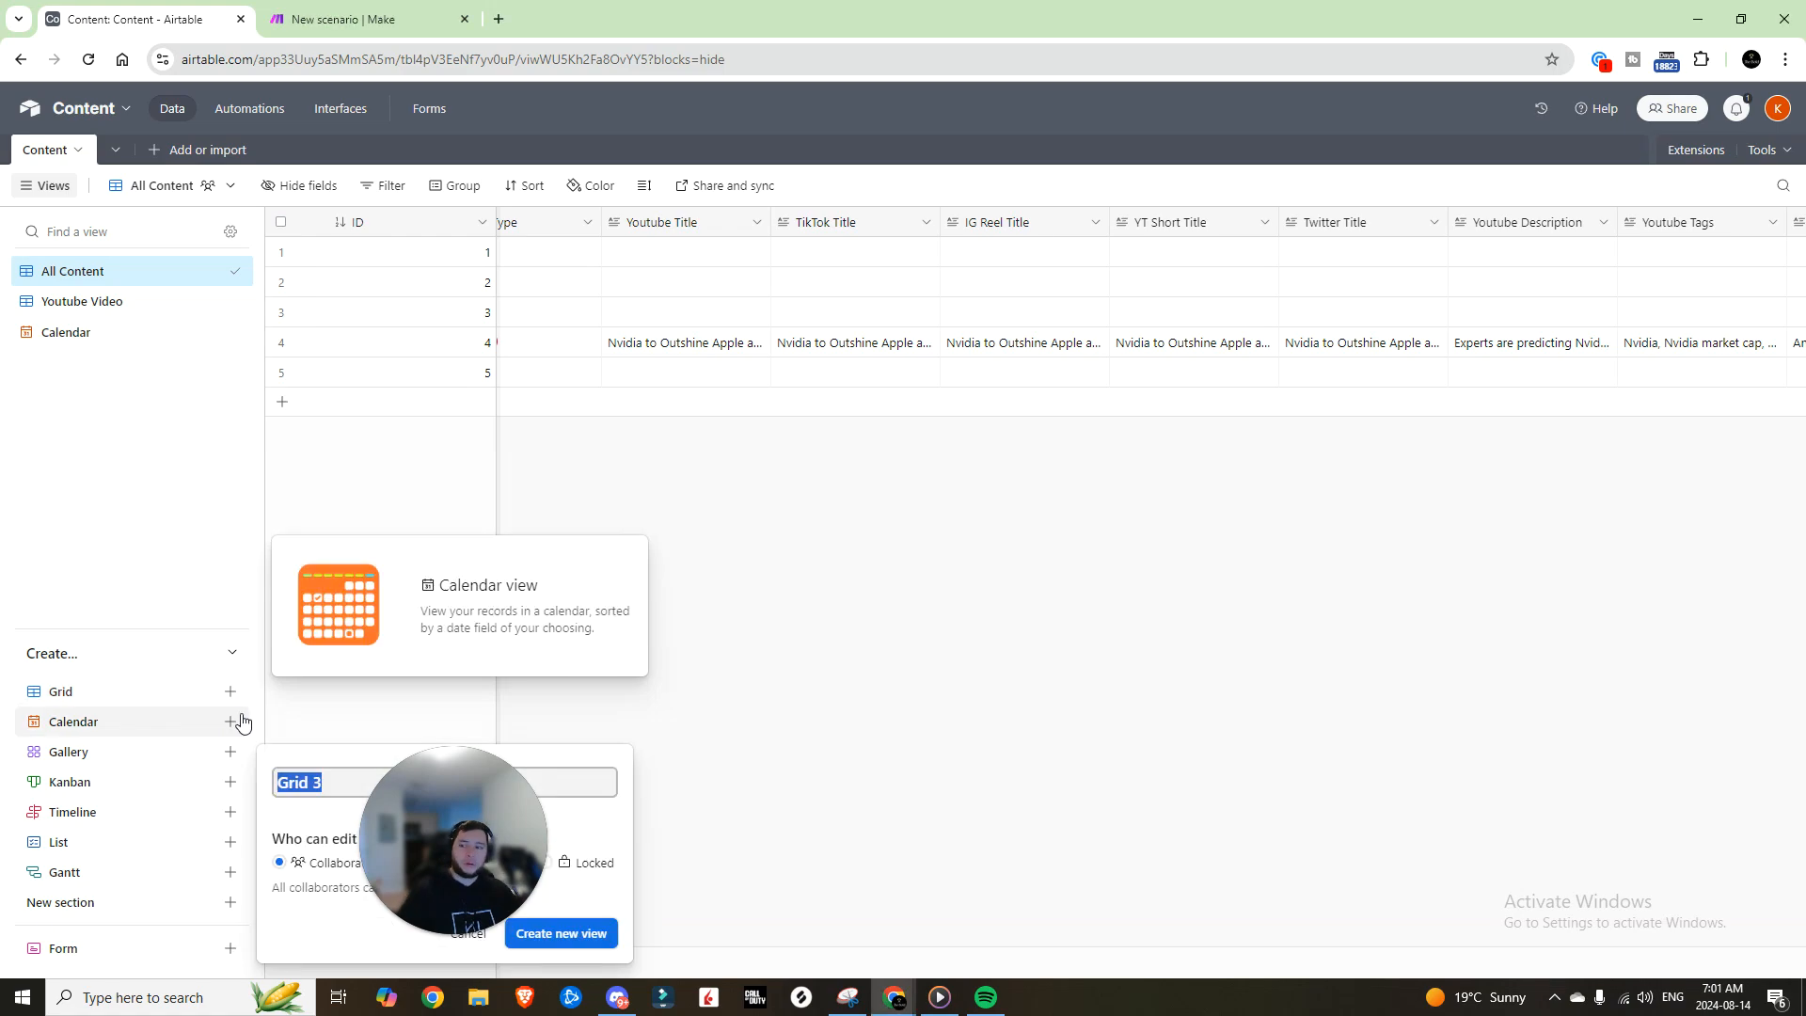
text(TikTok Video)
key(Return)
click(229, 693)
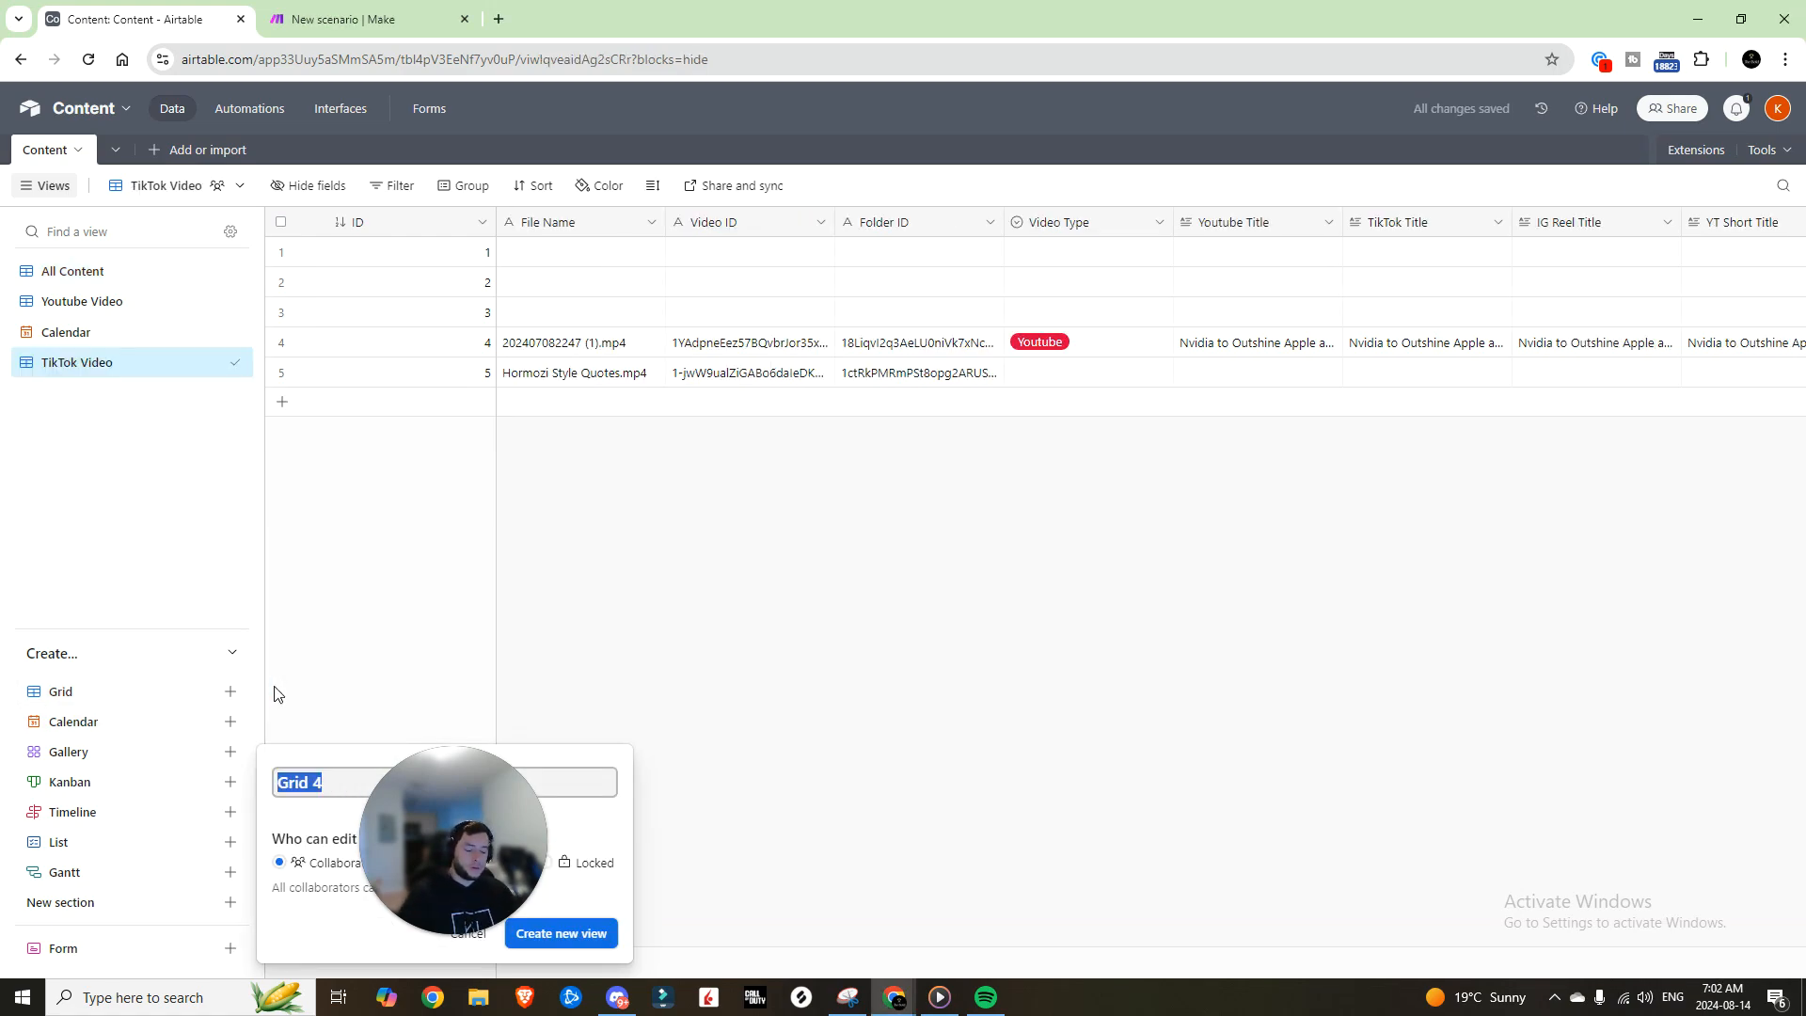
text(Ig Reel Title)
key(Return)
click(230, 693)
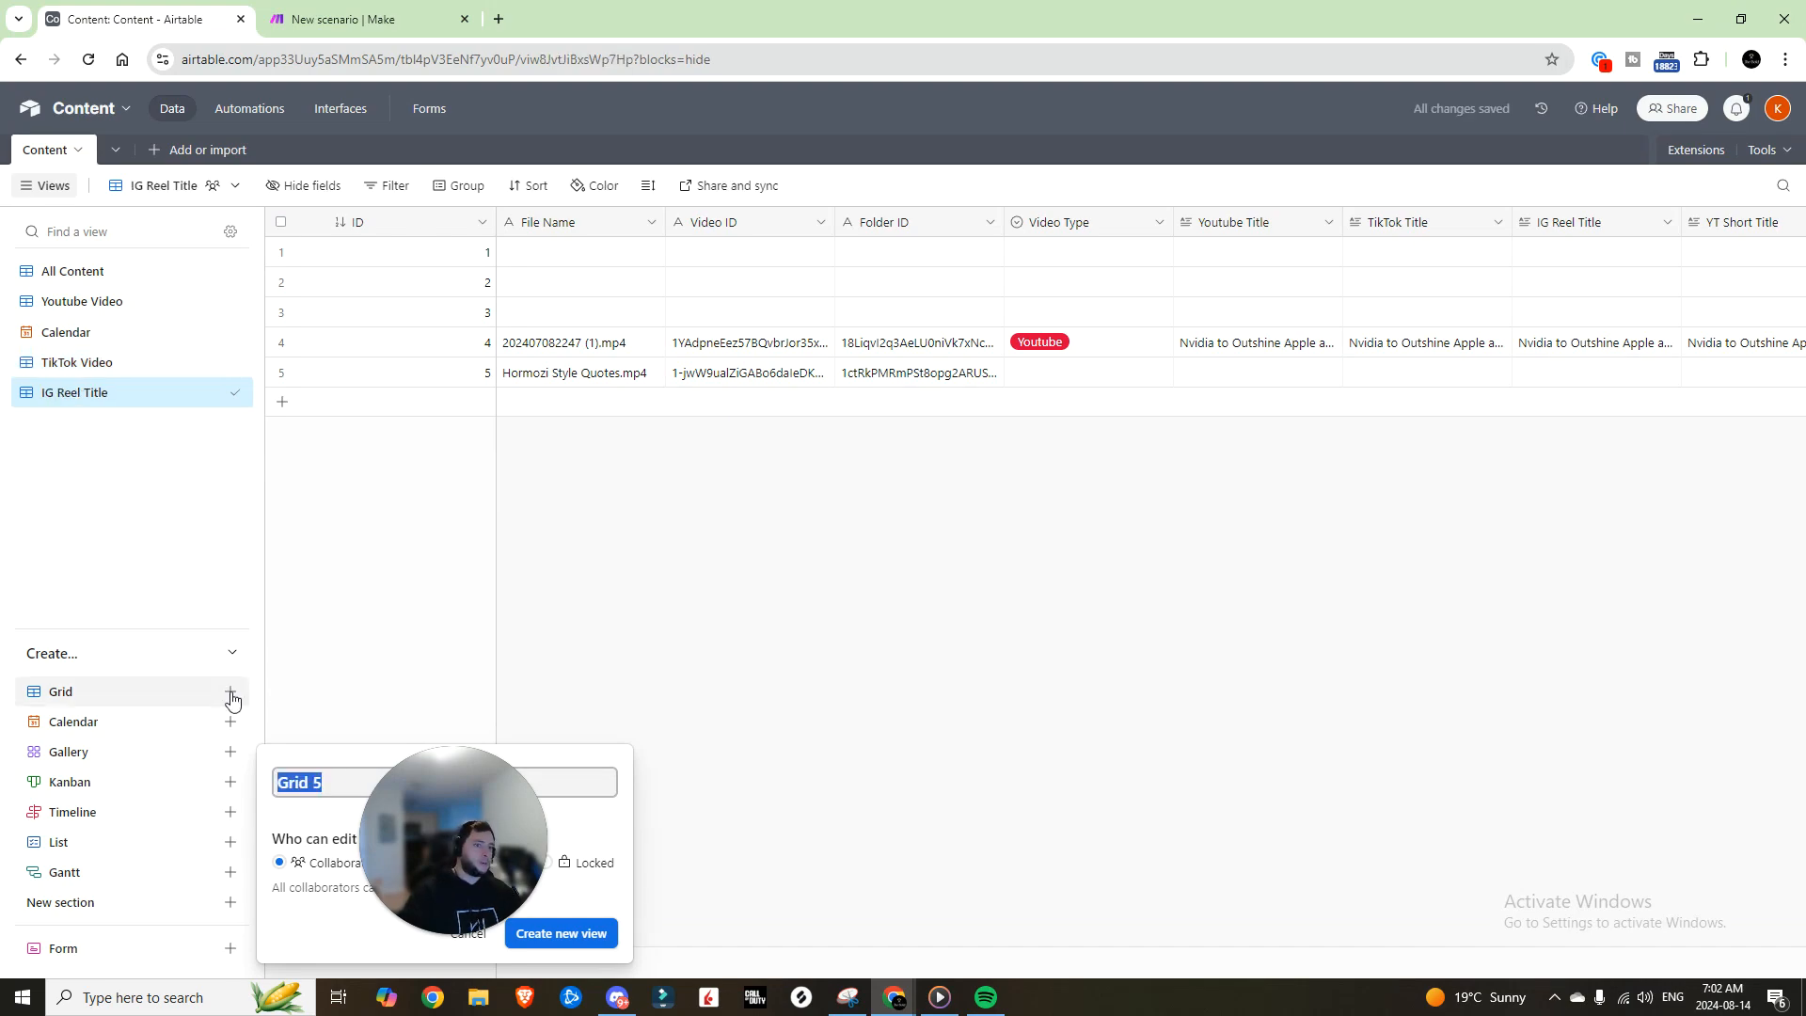
text(Twitt)
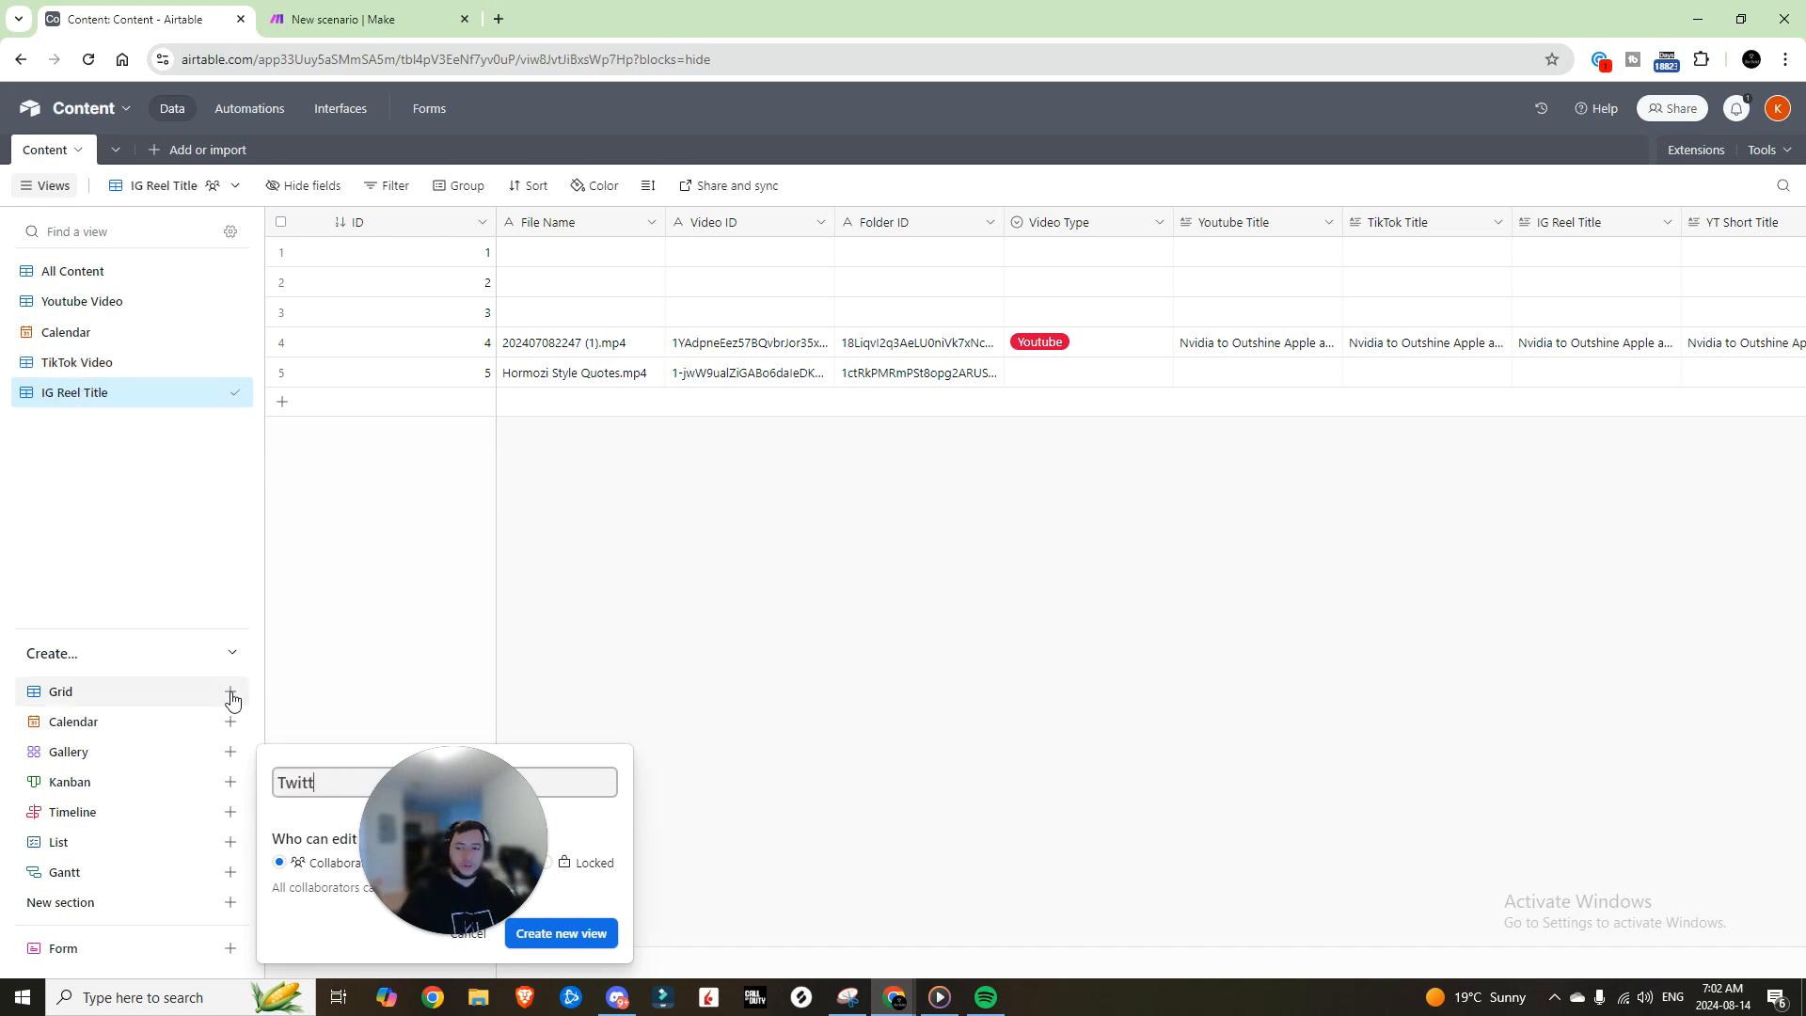
text(er Title)
key(Return)
click(230, 696)
text(YT)
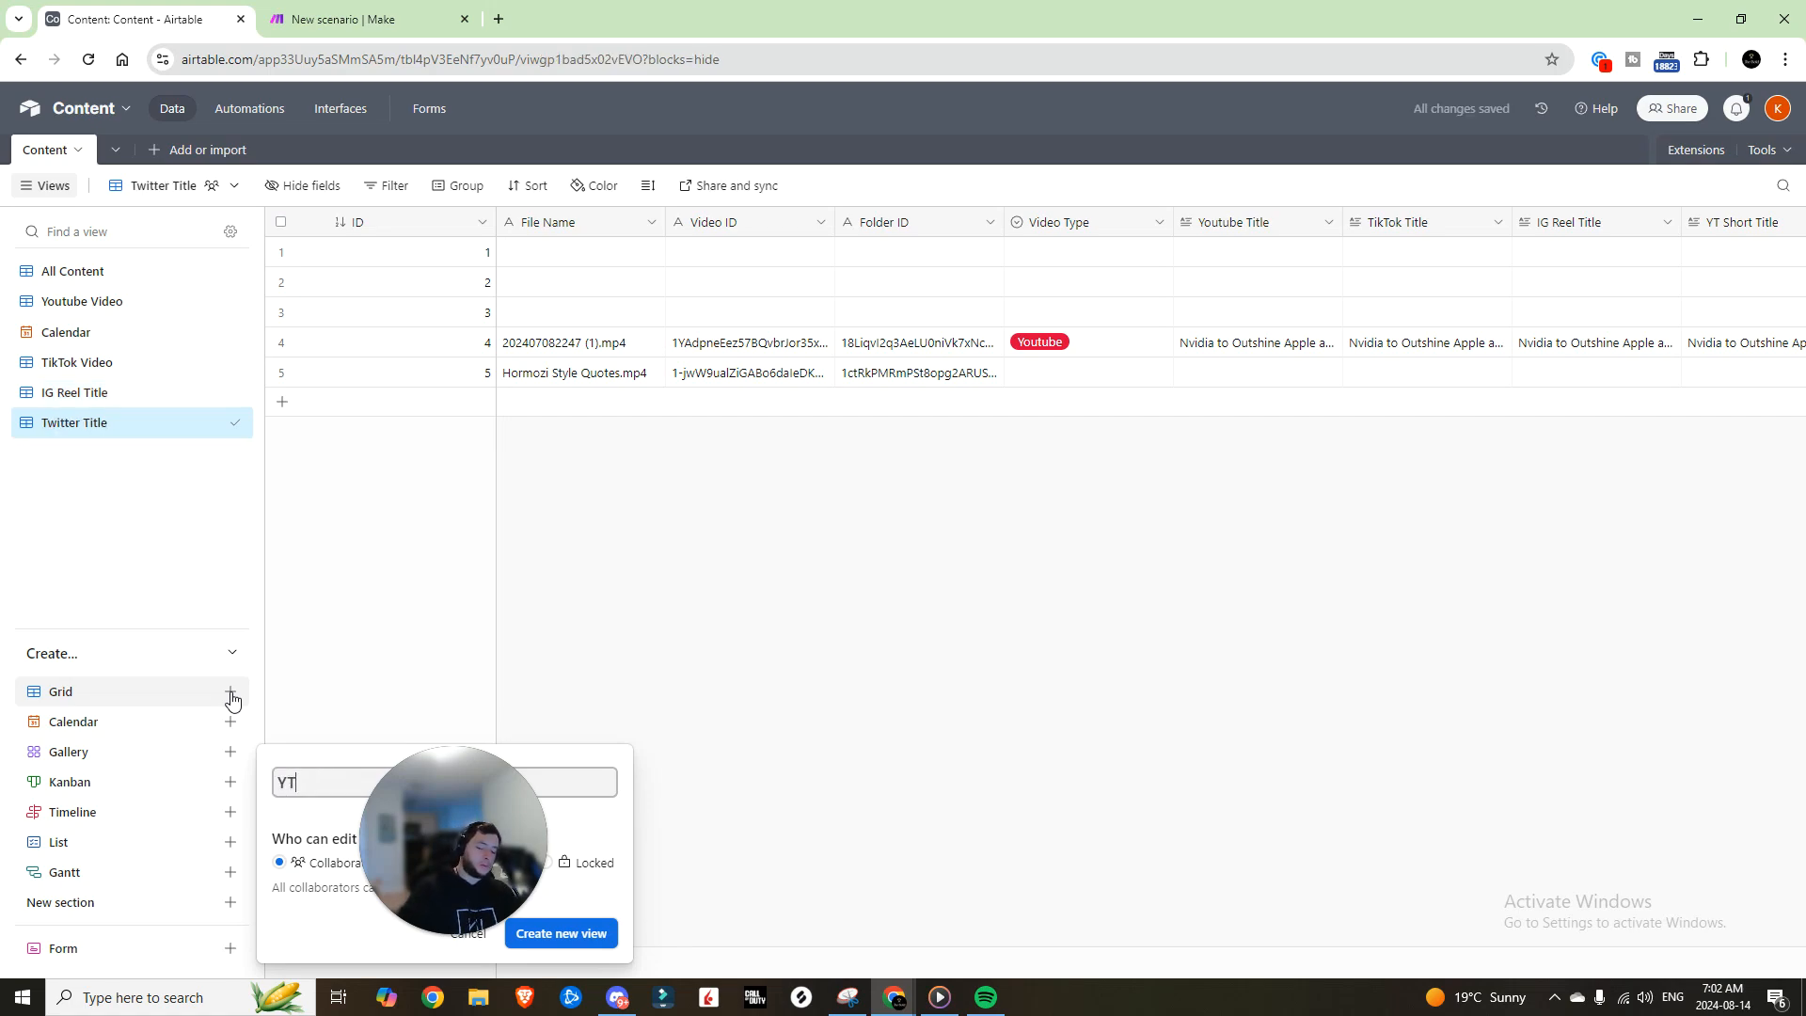
text( Short)
key(Return)
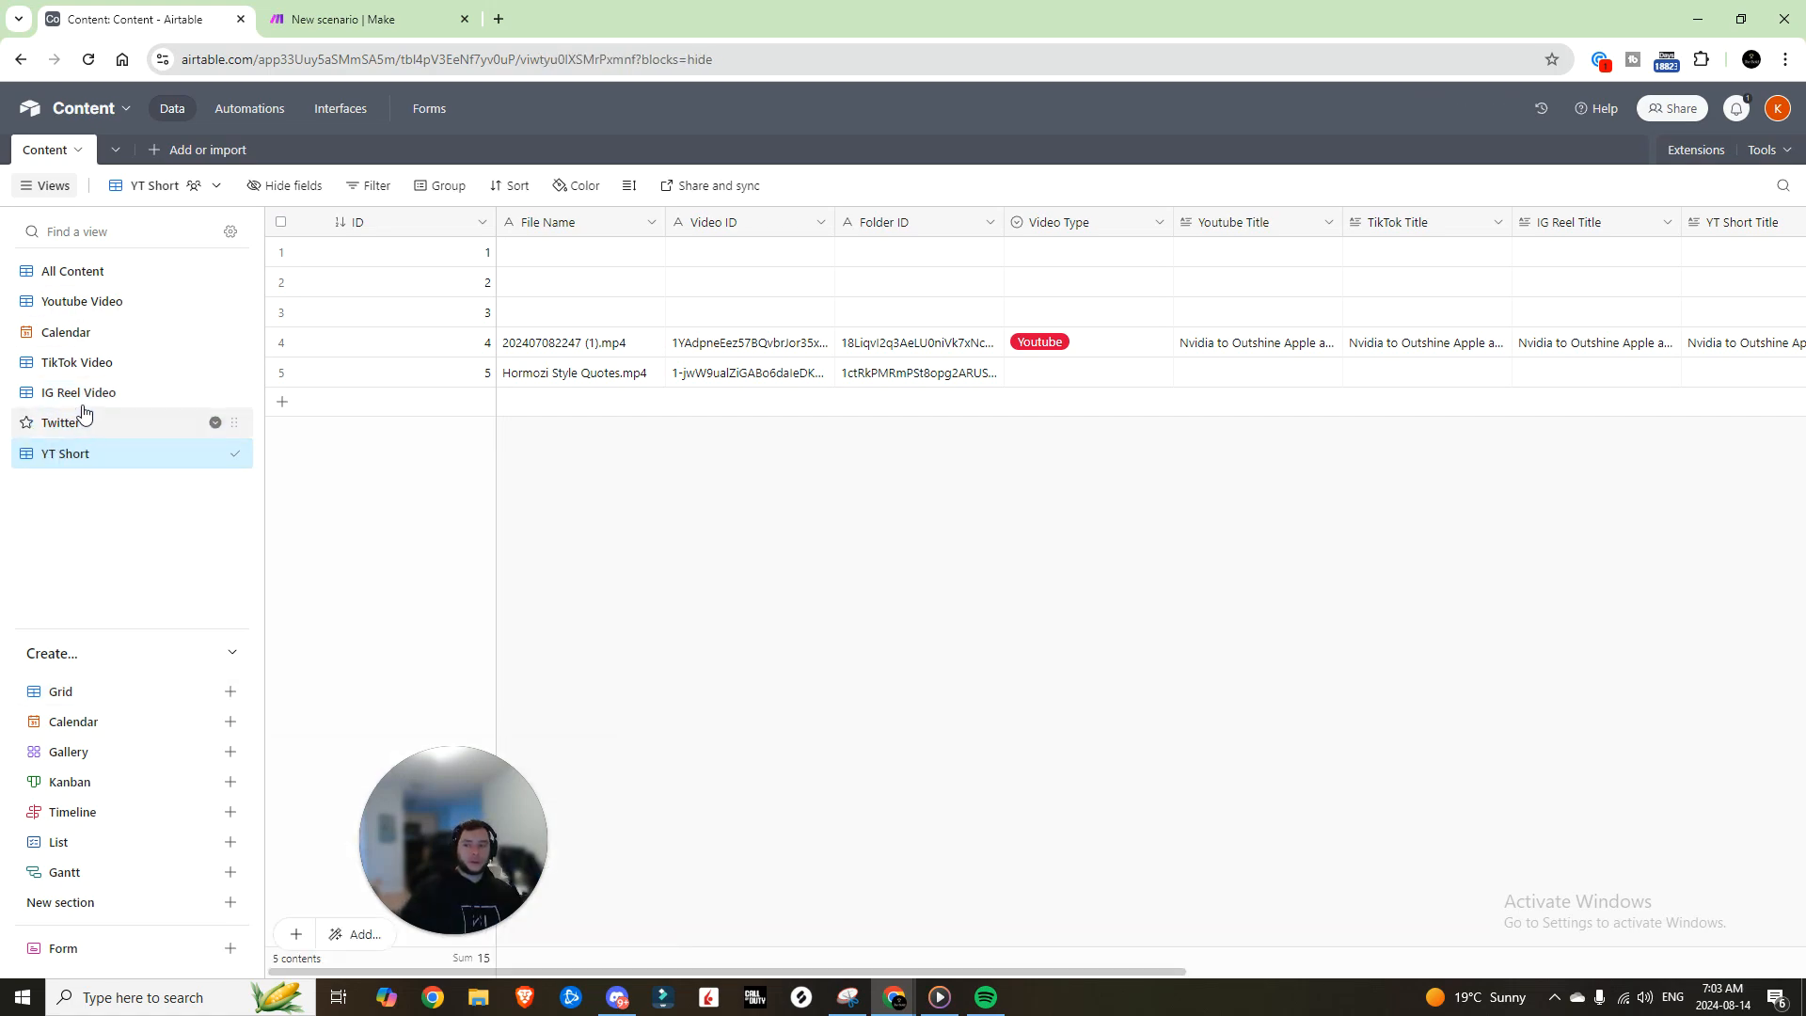
scroll(306, 251, right, 5)
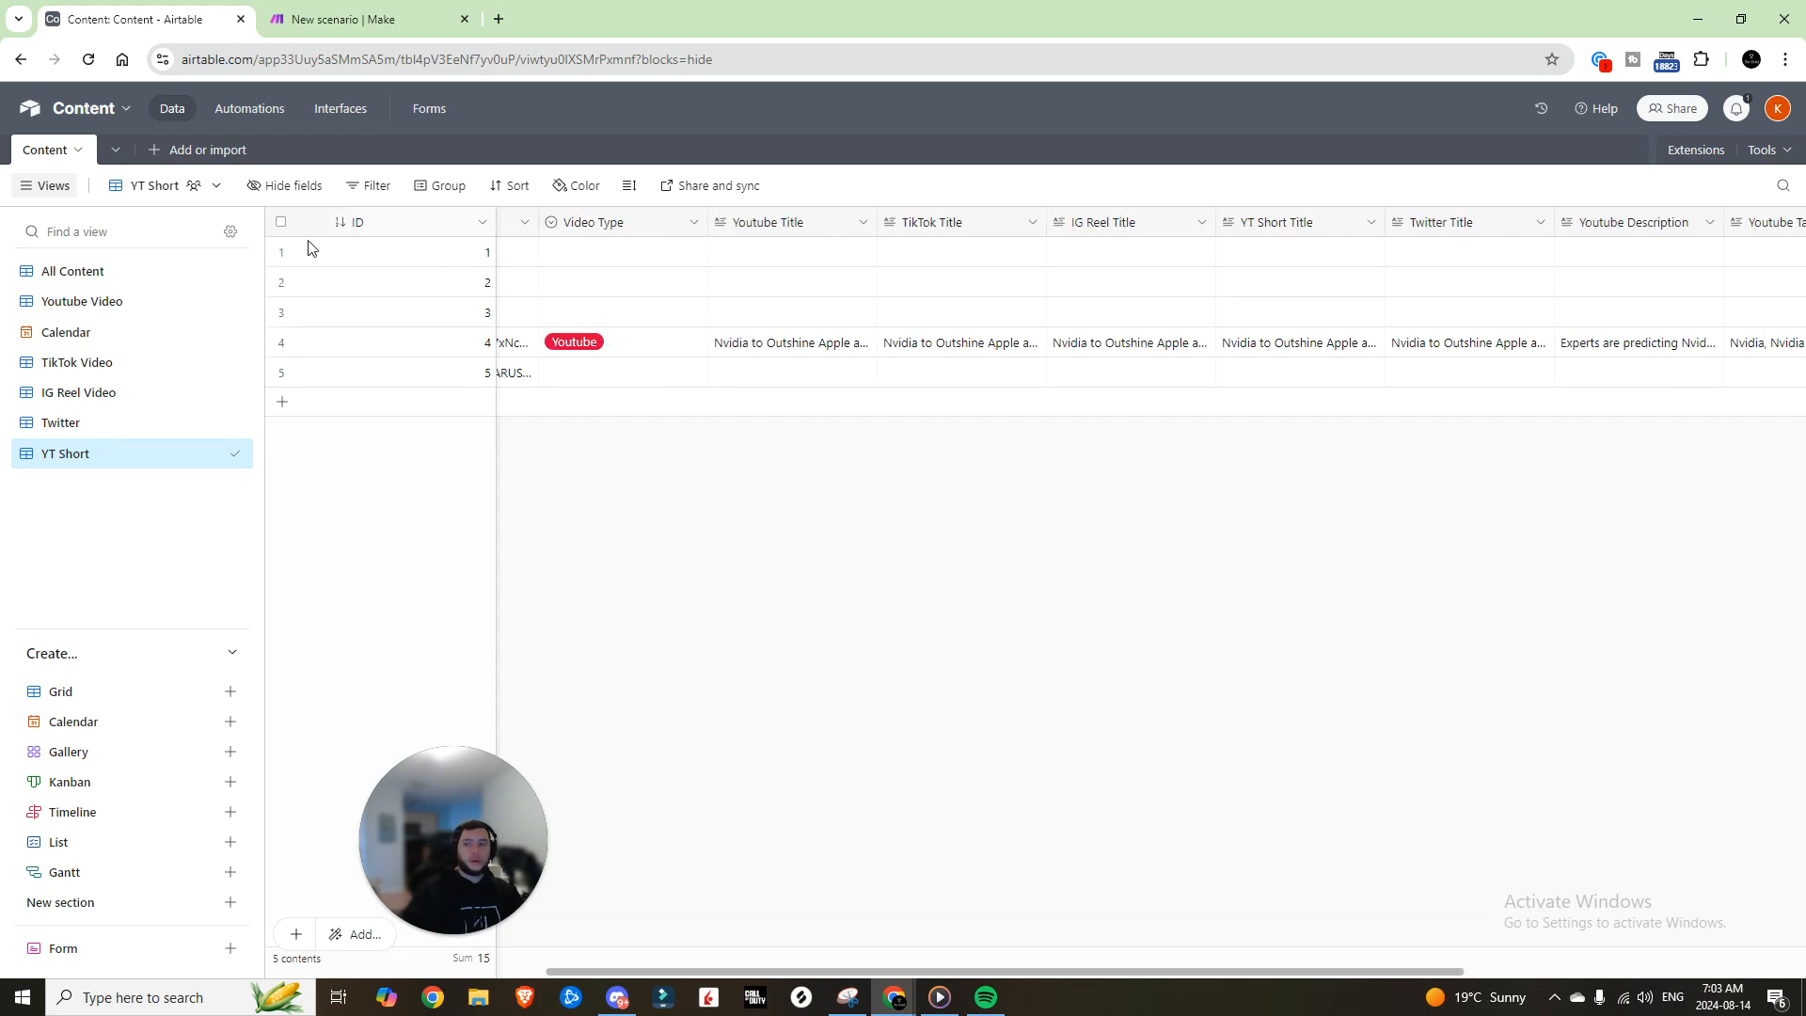
Step: Duplicate the Youtube Description field with its cells from the All Content view
click(84, 272)
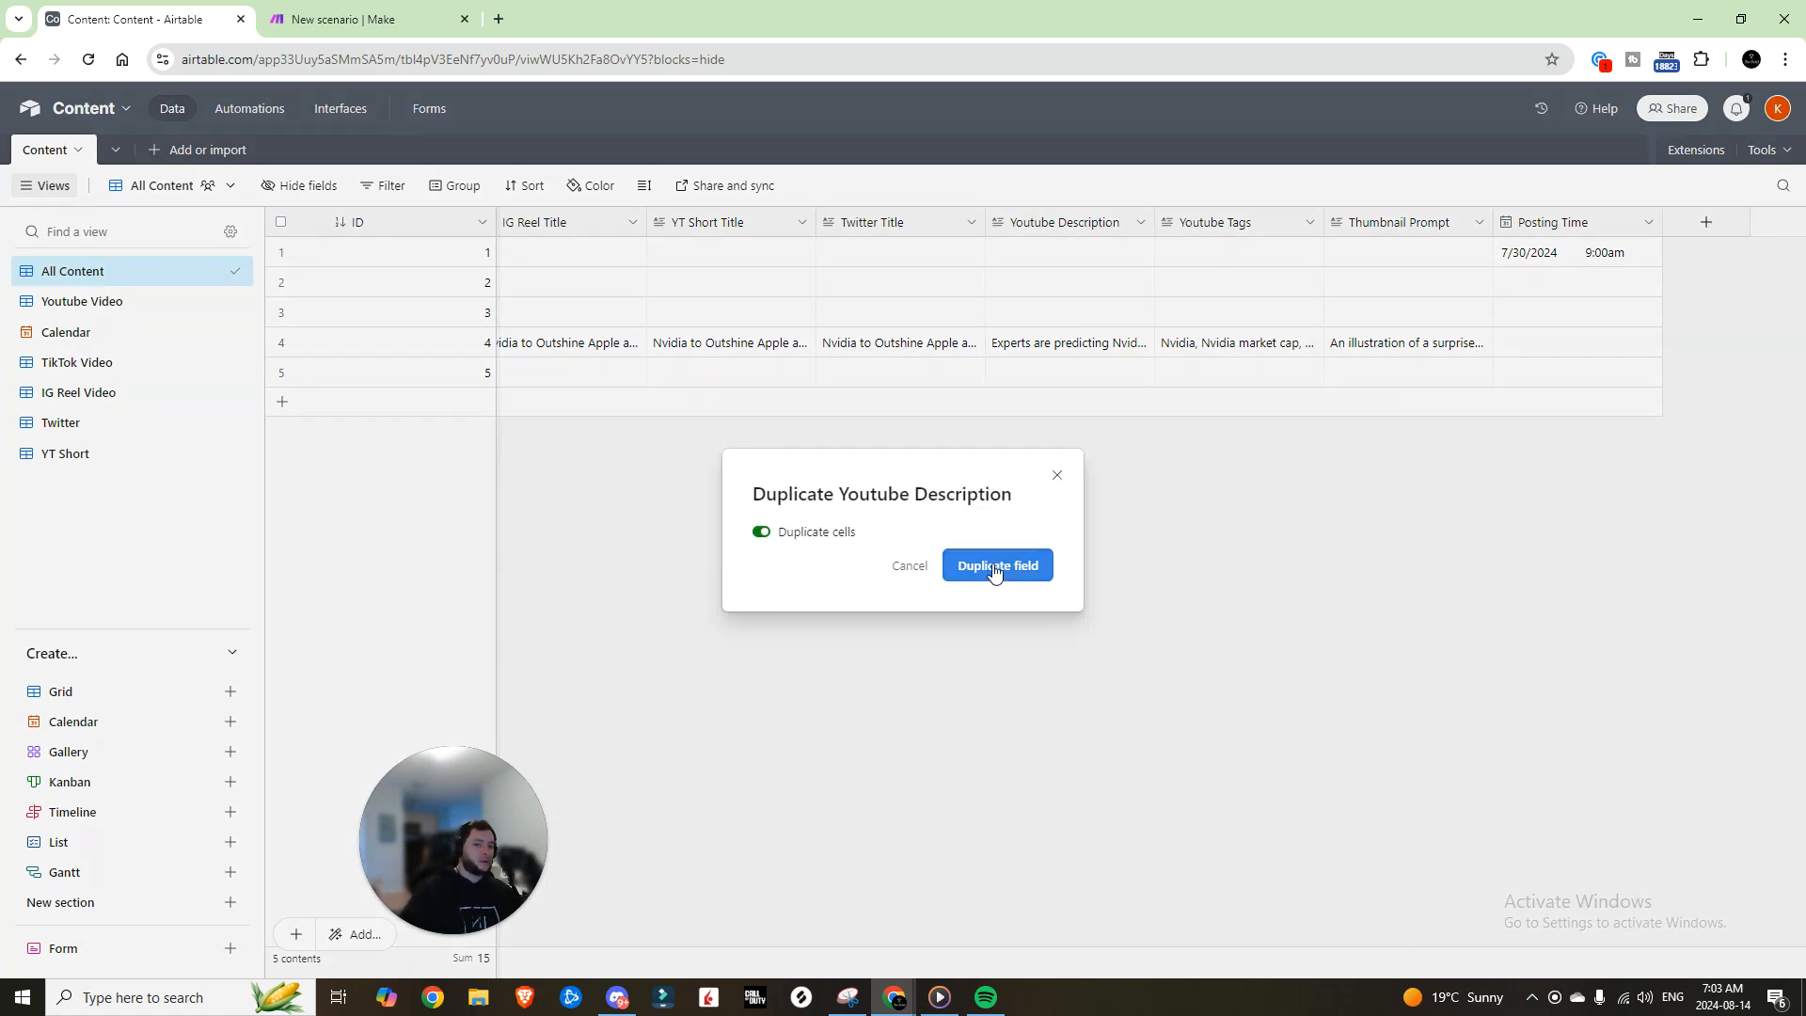
click(996, 566)
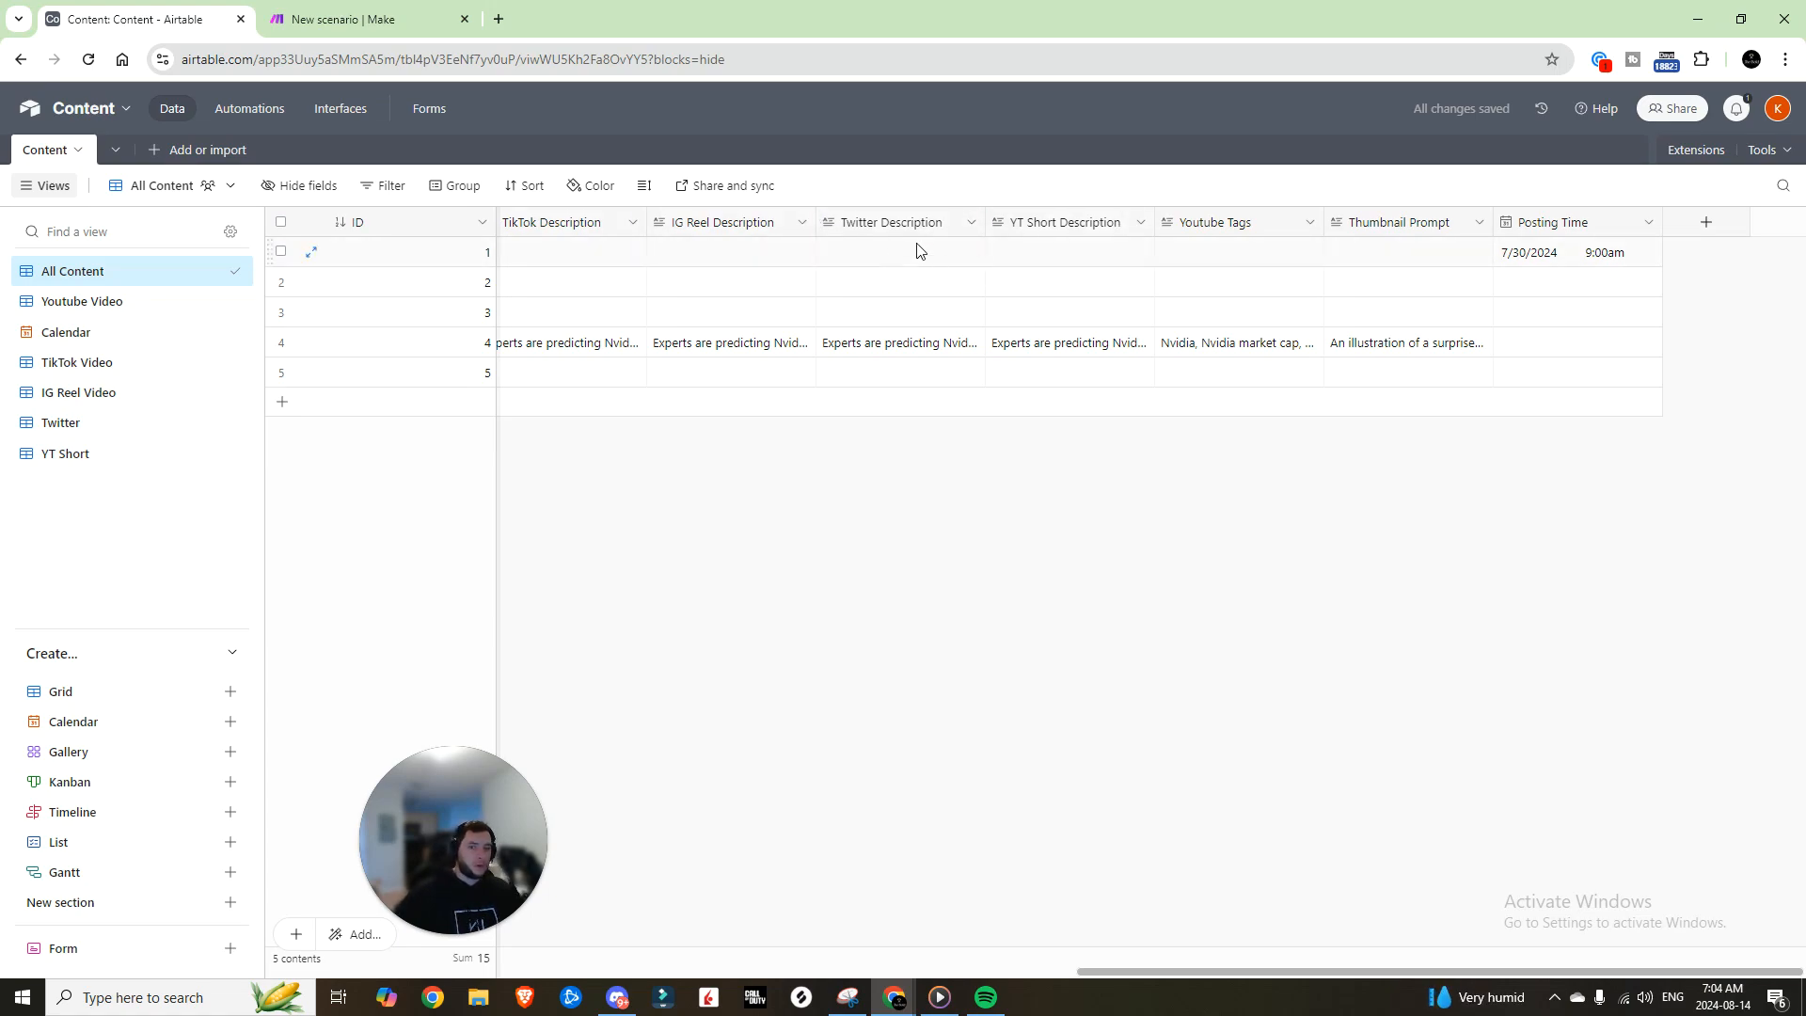
click(1307, 224)
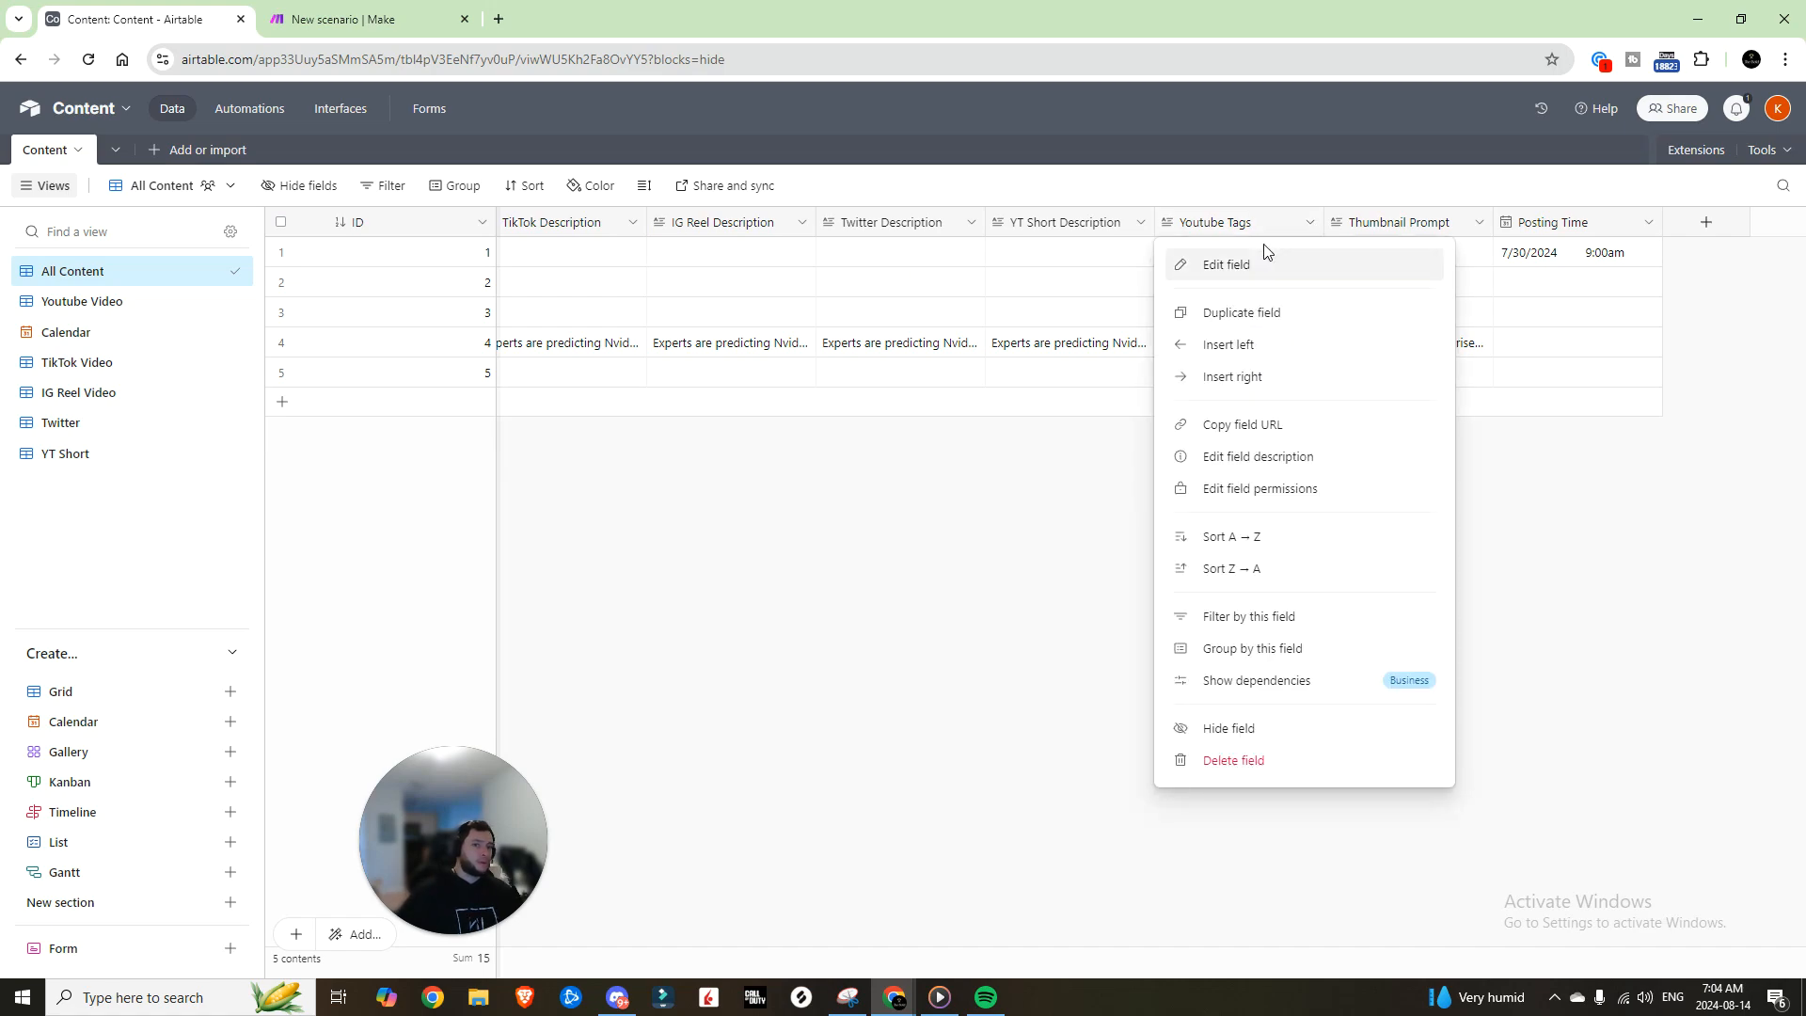
Step: Duplicate the Youtube Tags field with its cells, then select the ten description and tags columns
click(1260, 325)
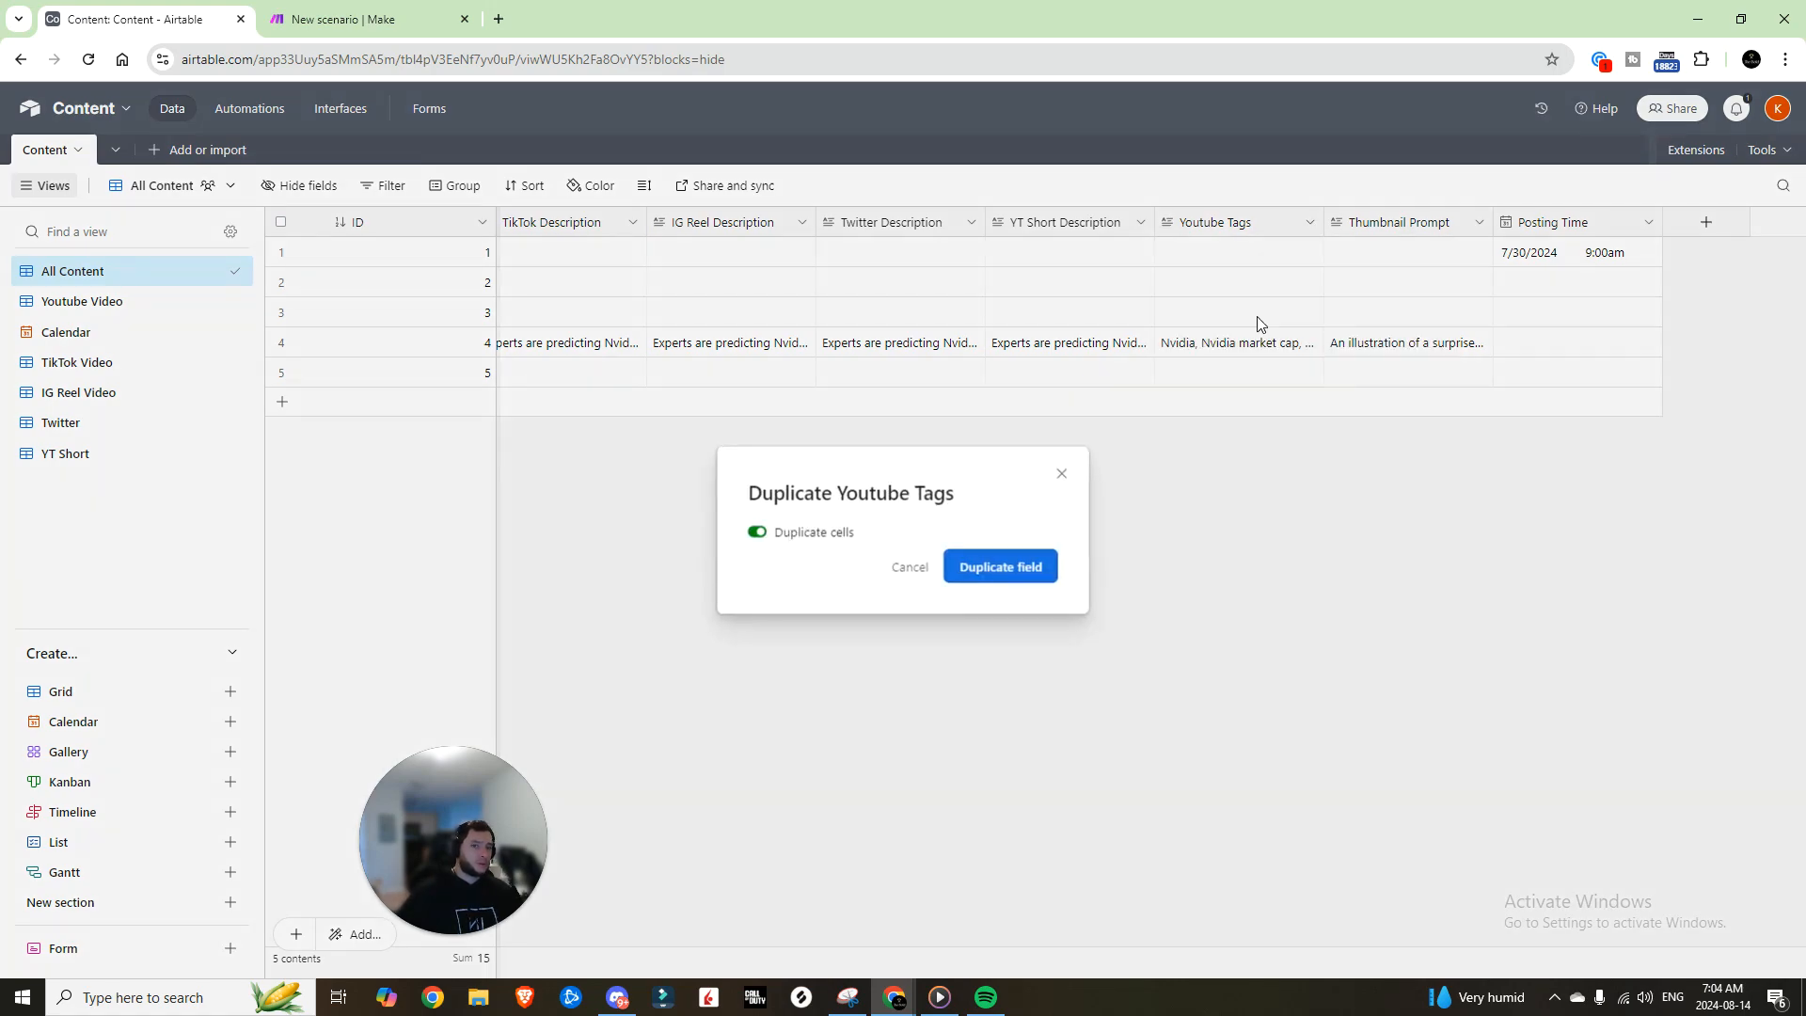
click(1016, 565)
click(1479, 222)
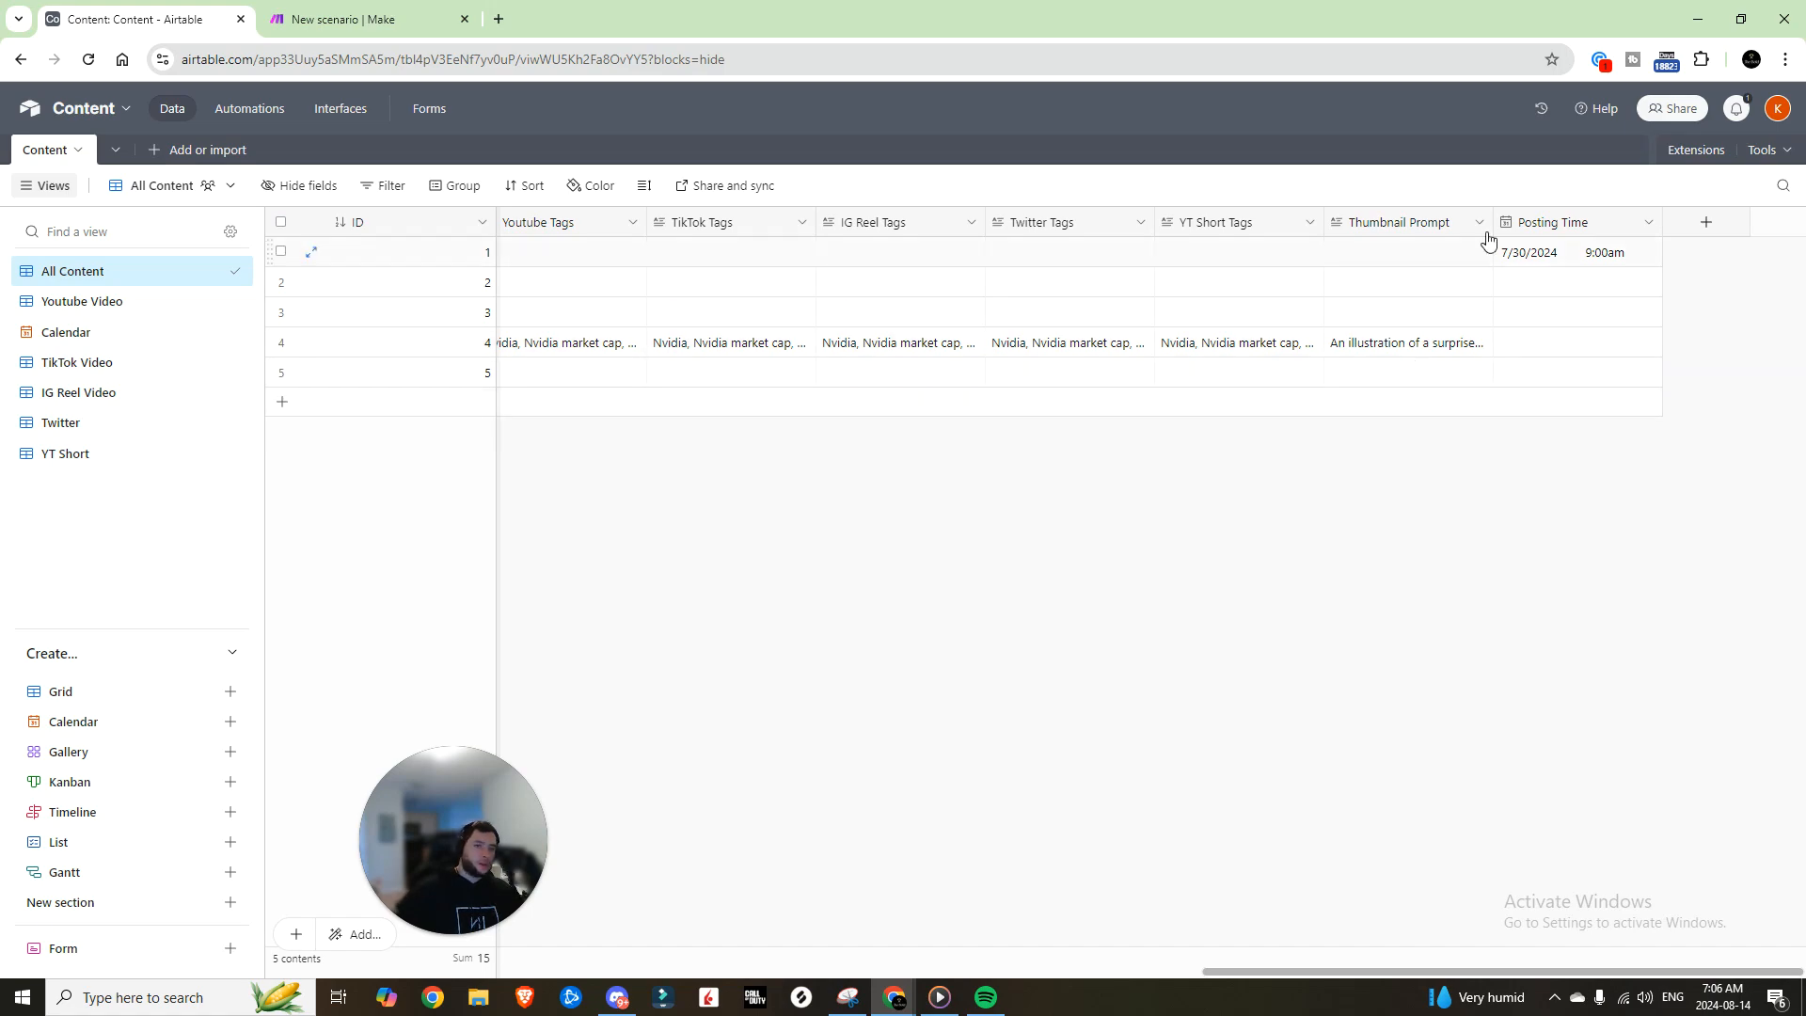
click(1221, 222)
drag(1280, 971, 749, 983)
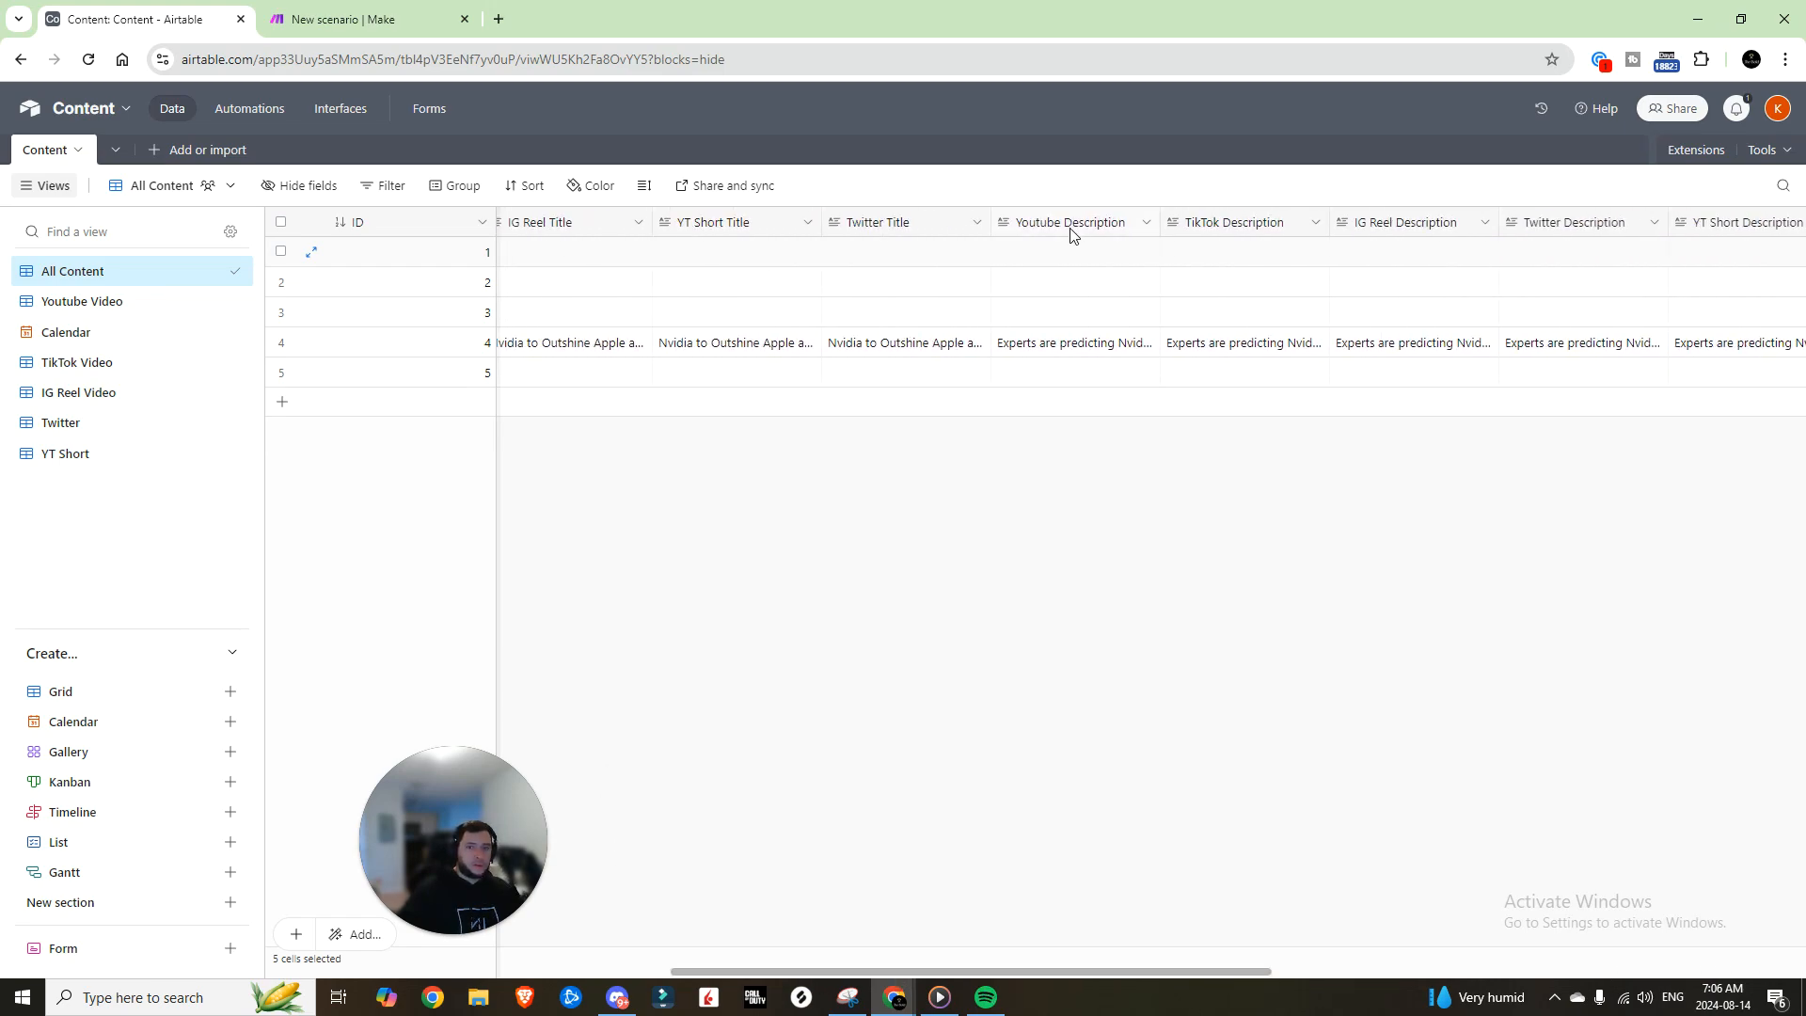
shift+click(1073, 233)
Step: Hide the ten description and tags fields in All Content and select the five title columns
right_click(1072, 232)
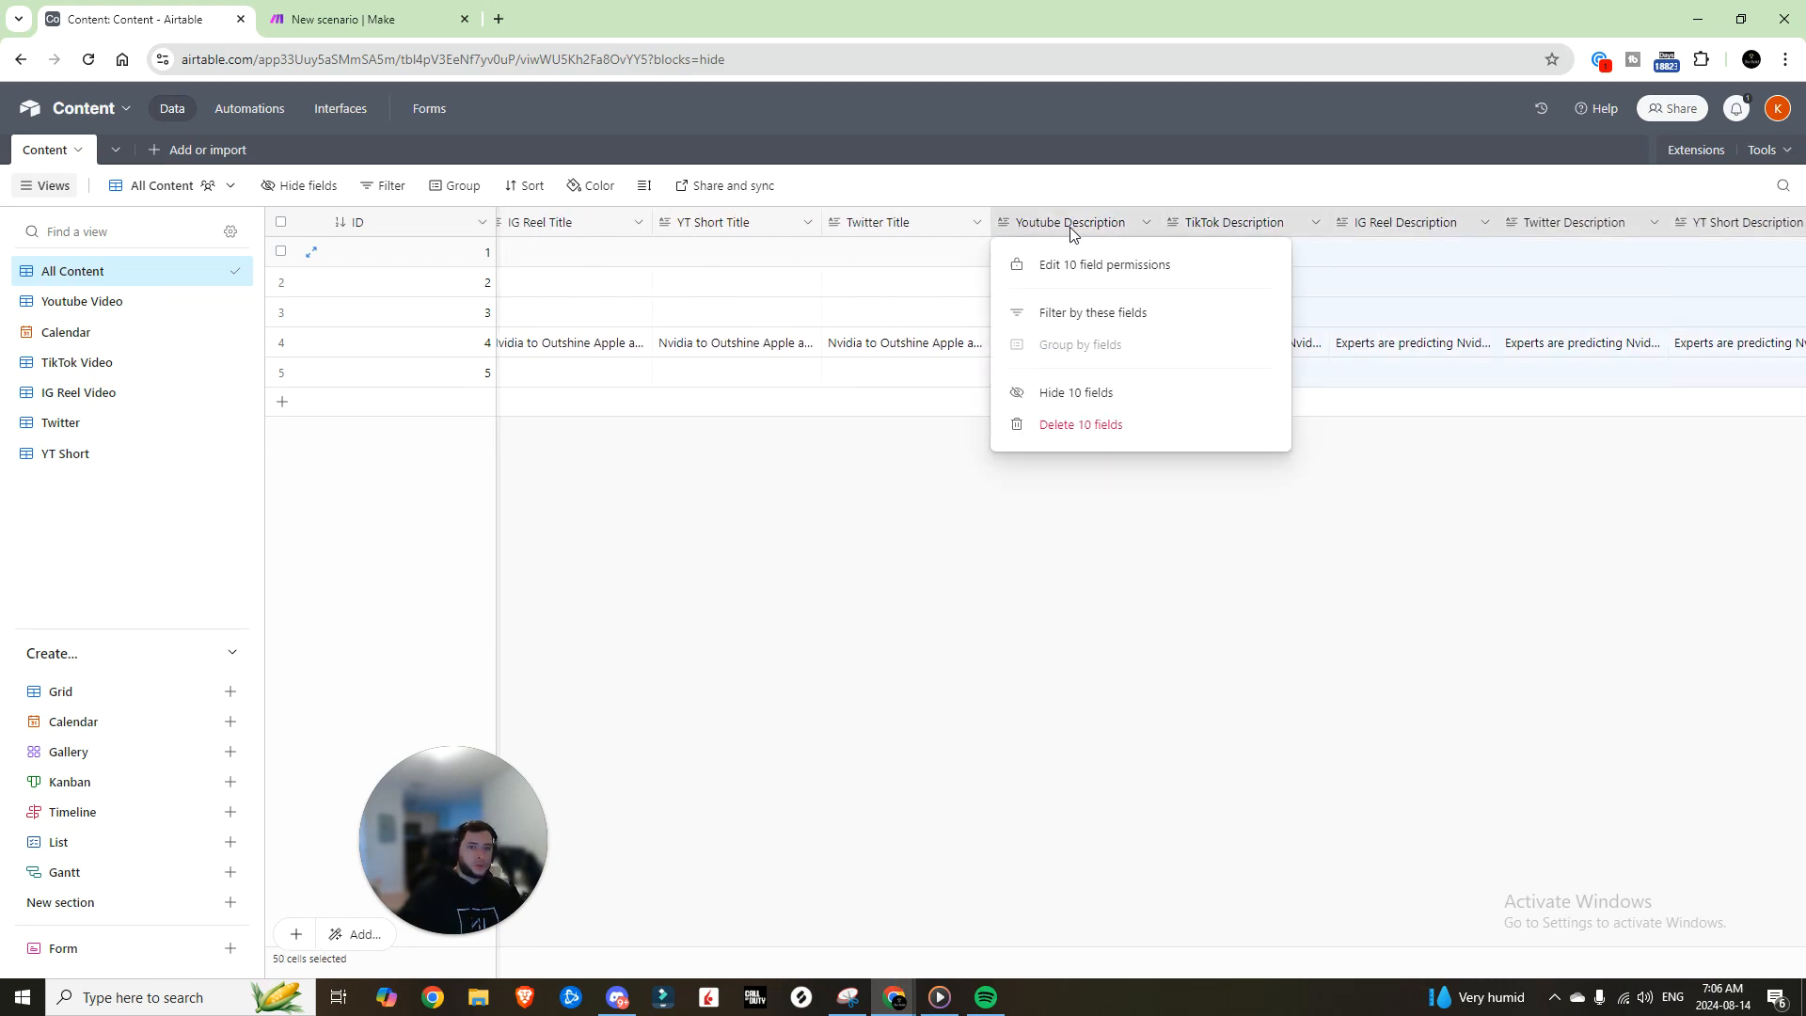
click(1083, 395)
click(1214, 226)
drag(989, 972, 742, 952)
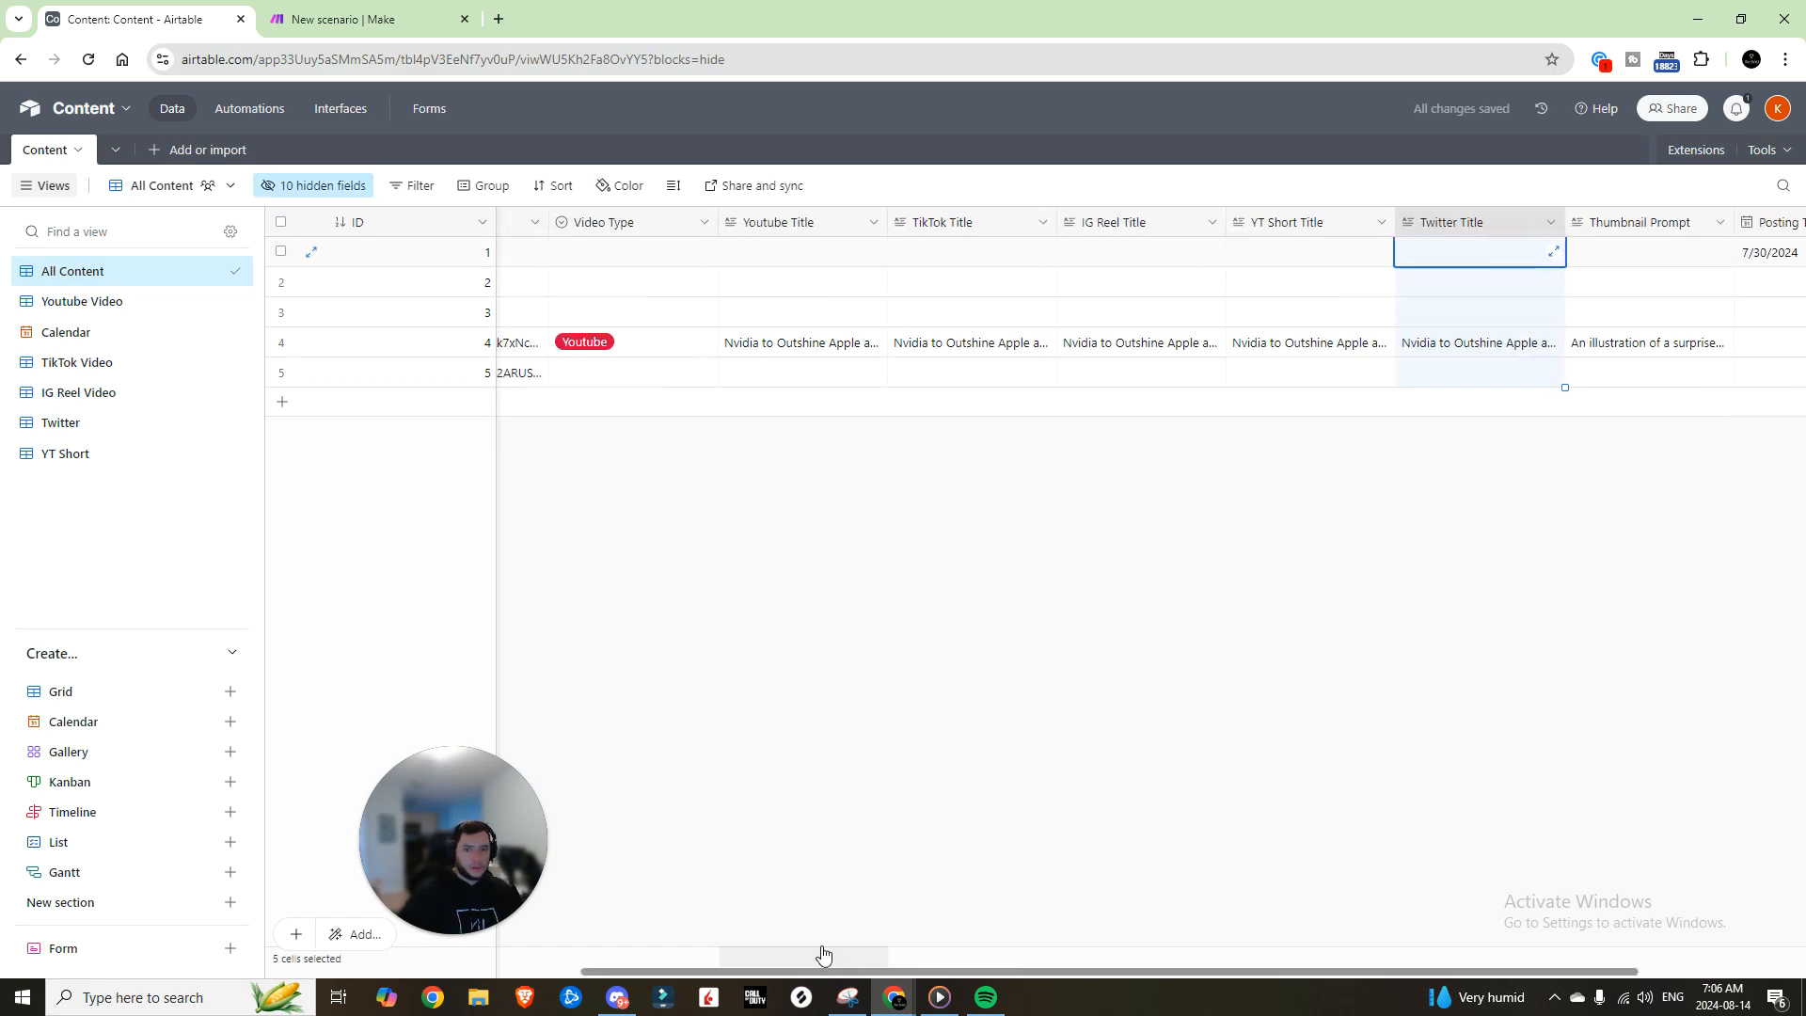
shift+click(911, 234)
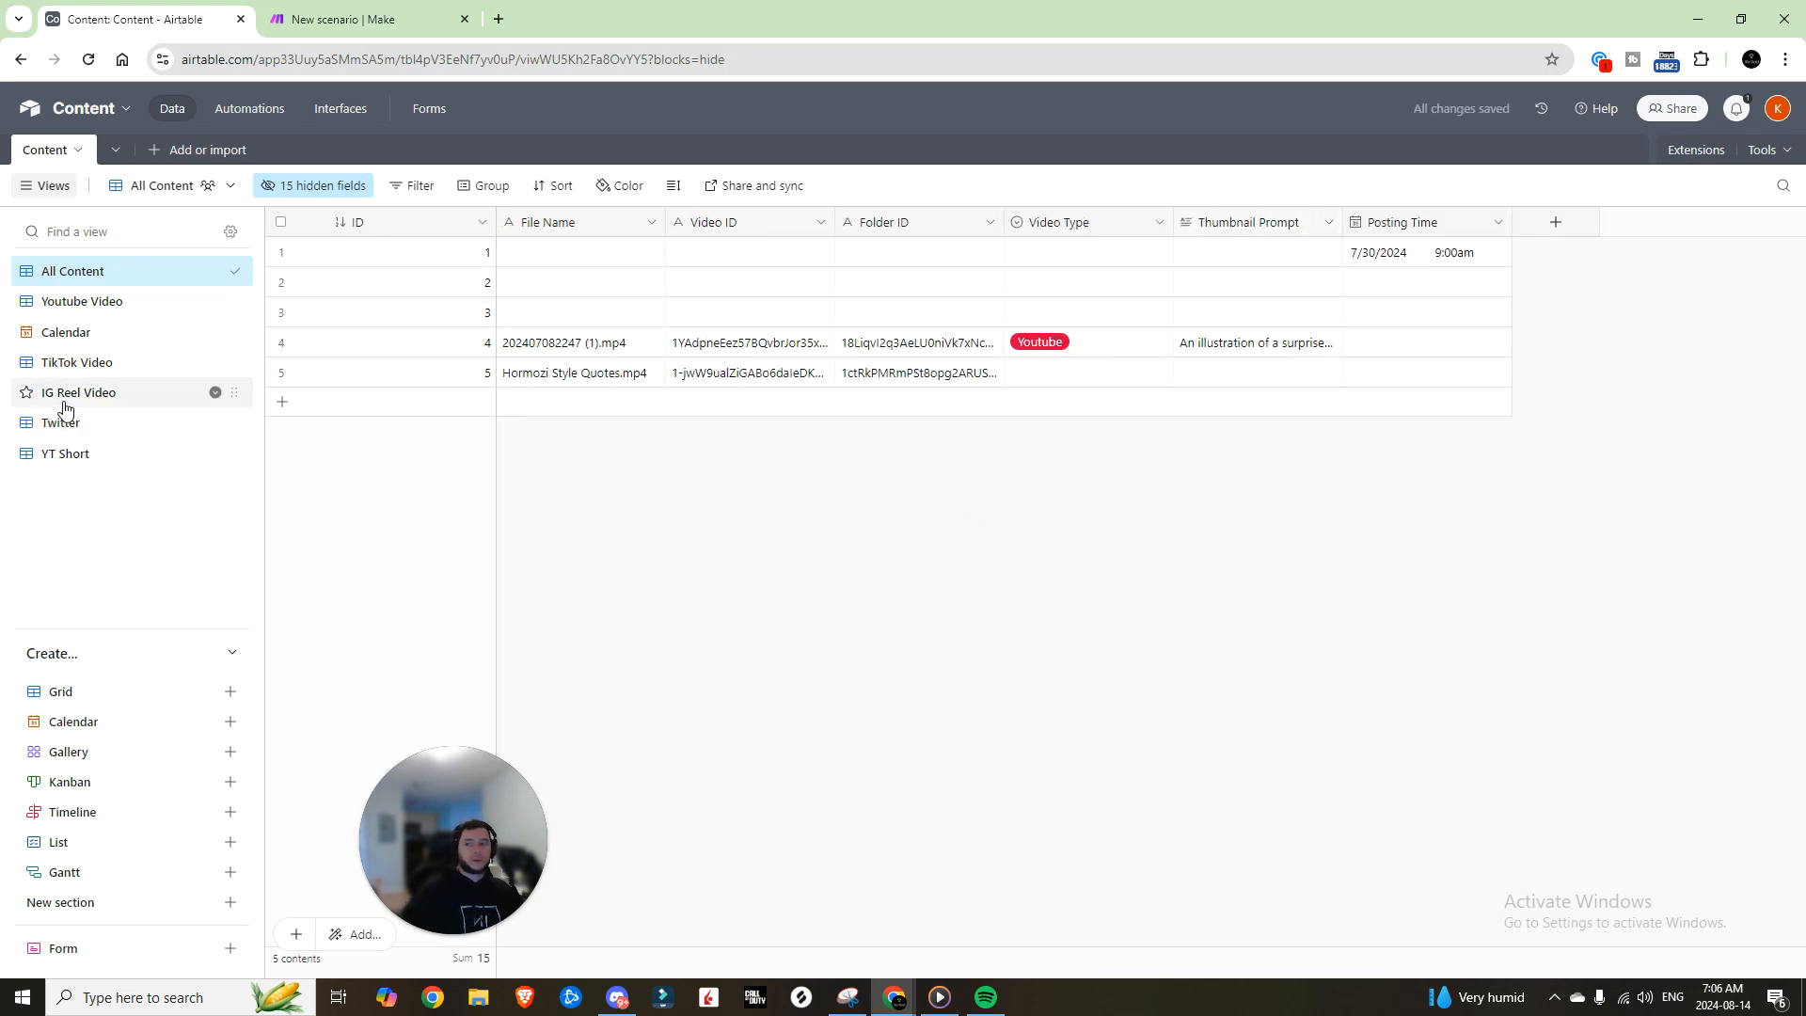
Step: Trim the Youtube Video and TikTok Video views to their own title, description and tags columns
click(92, 302)
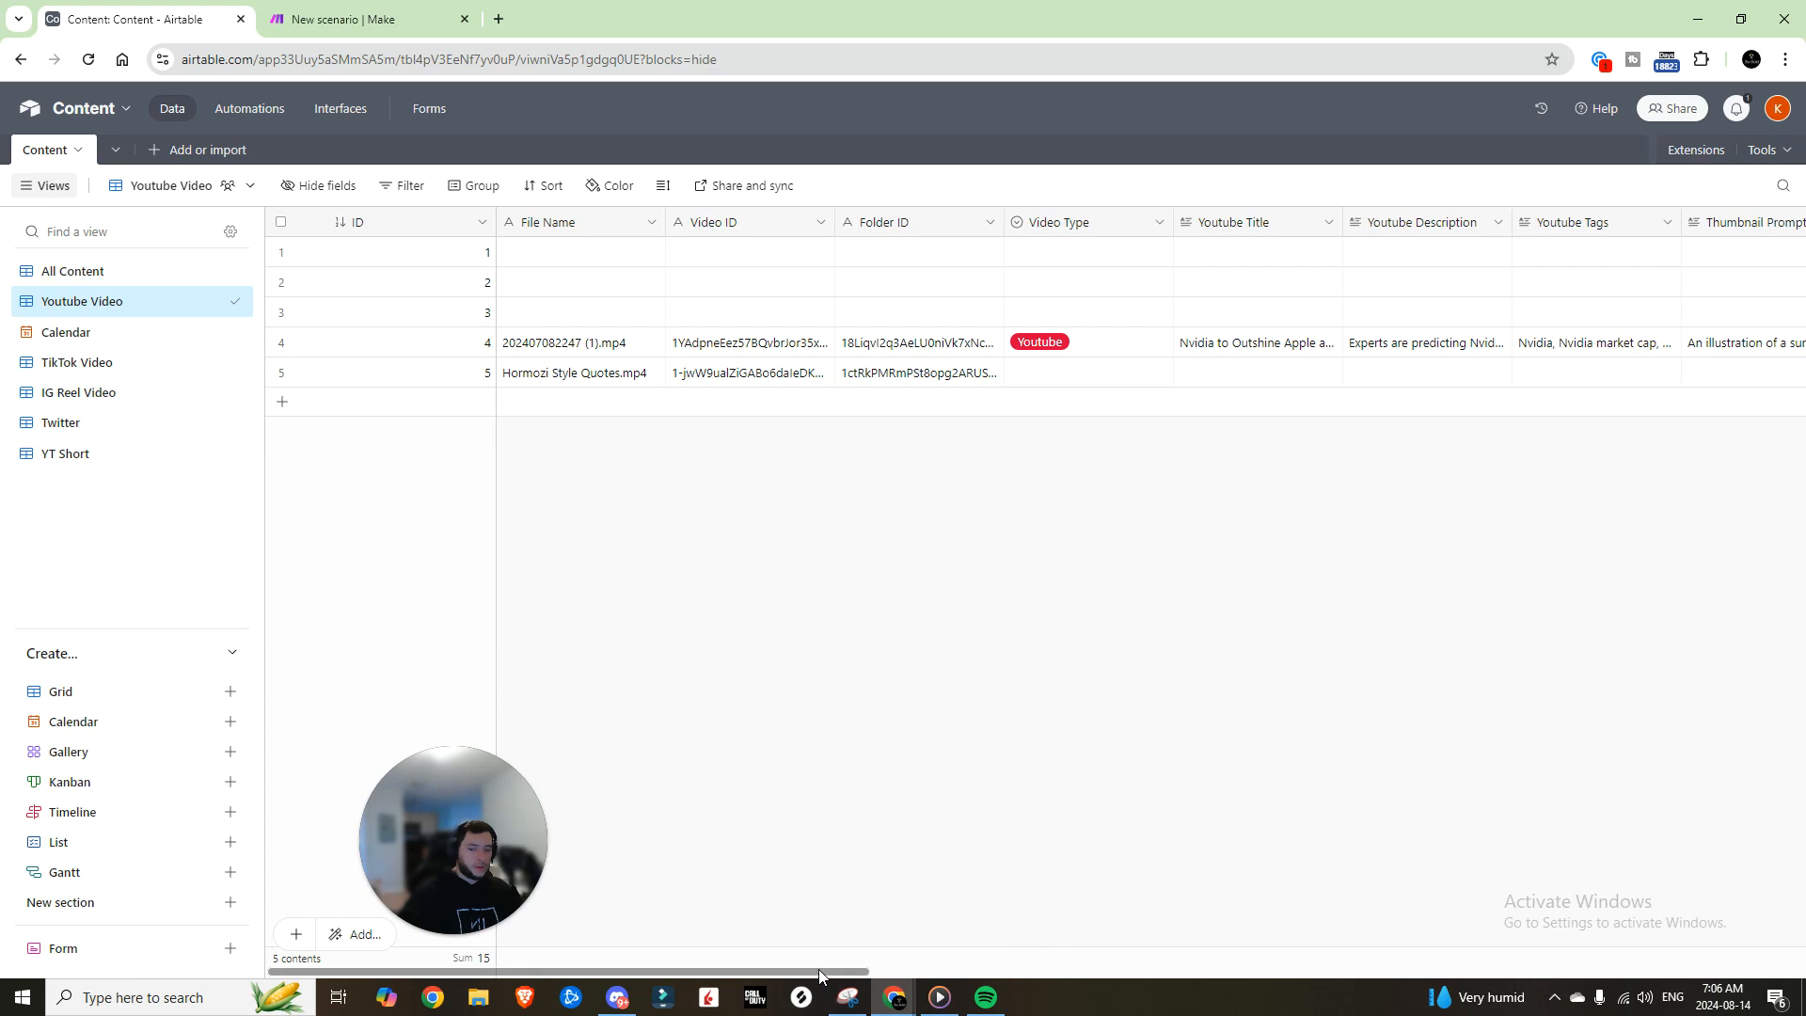
drag(819, 969, 1341, 965)
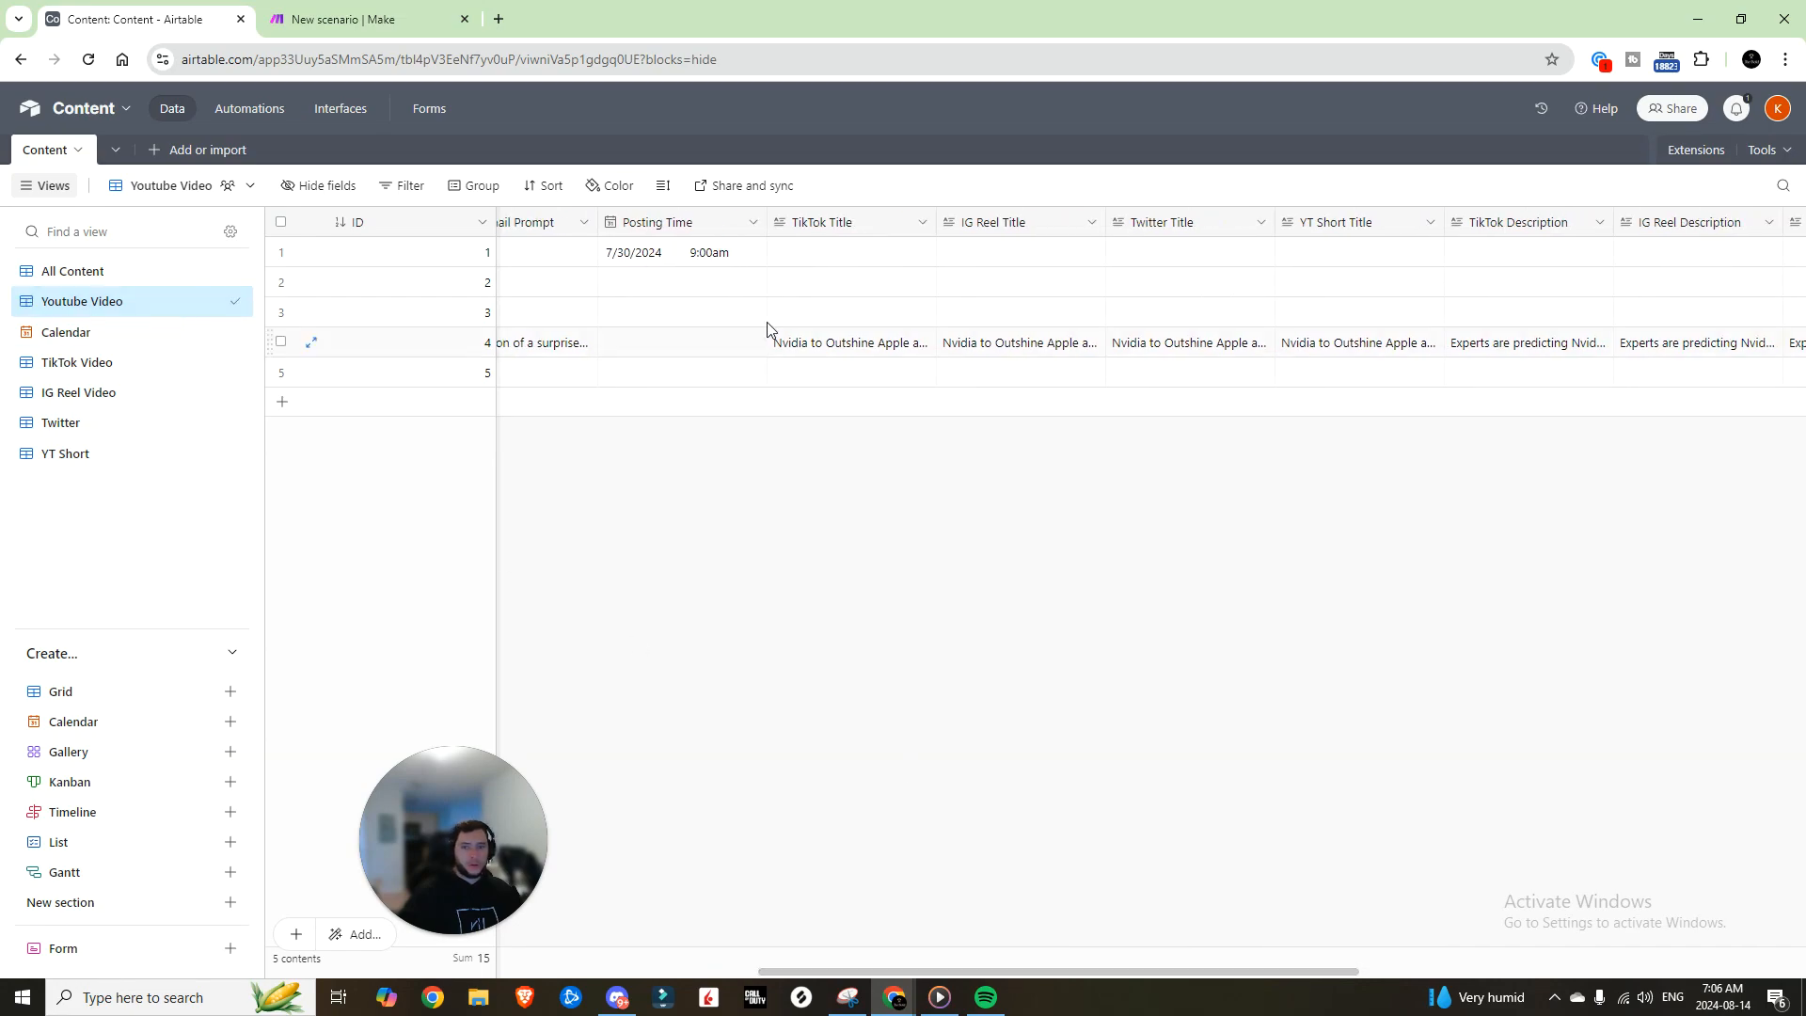
click(811, 222)
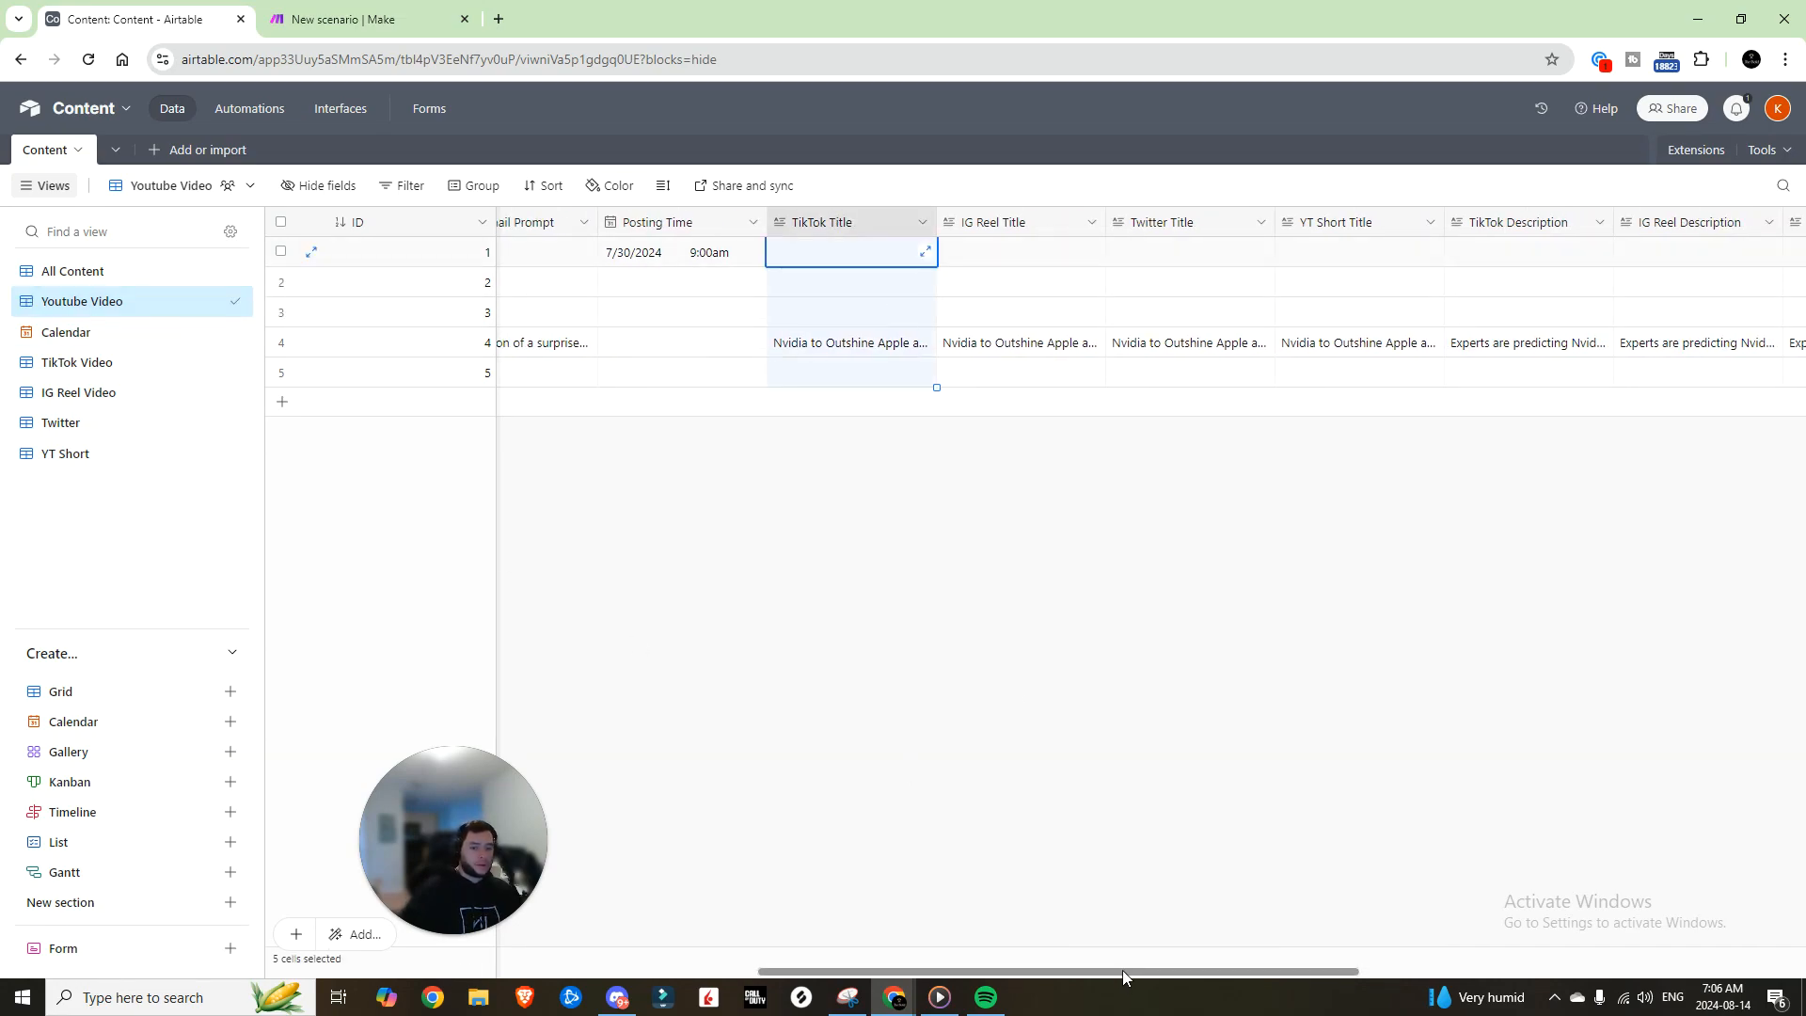
drag(1121, 969, 1576, 967)
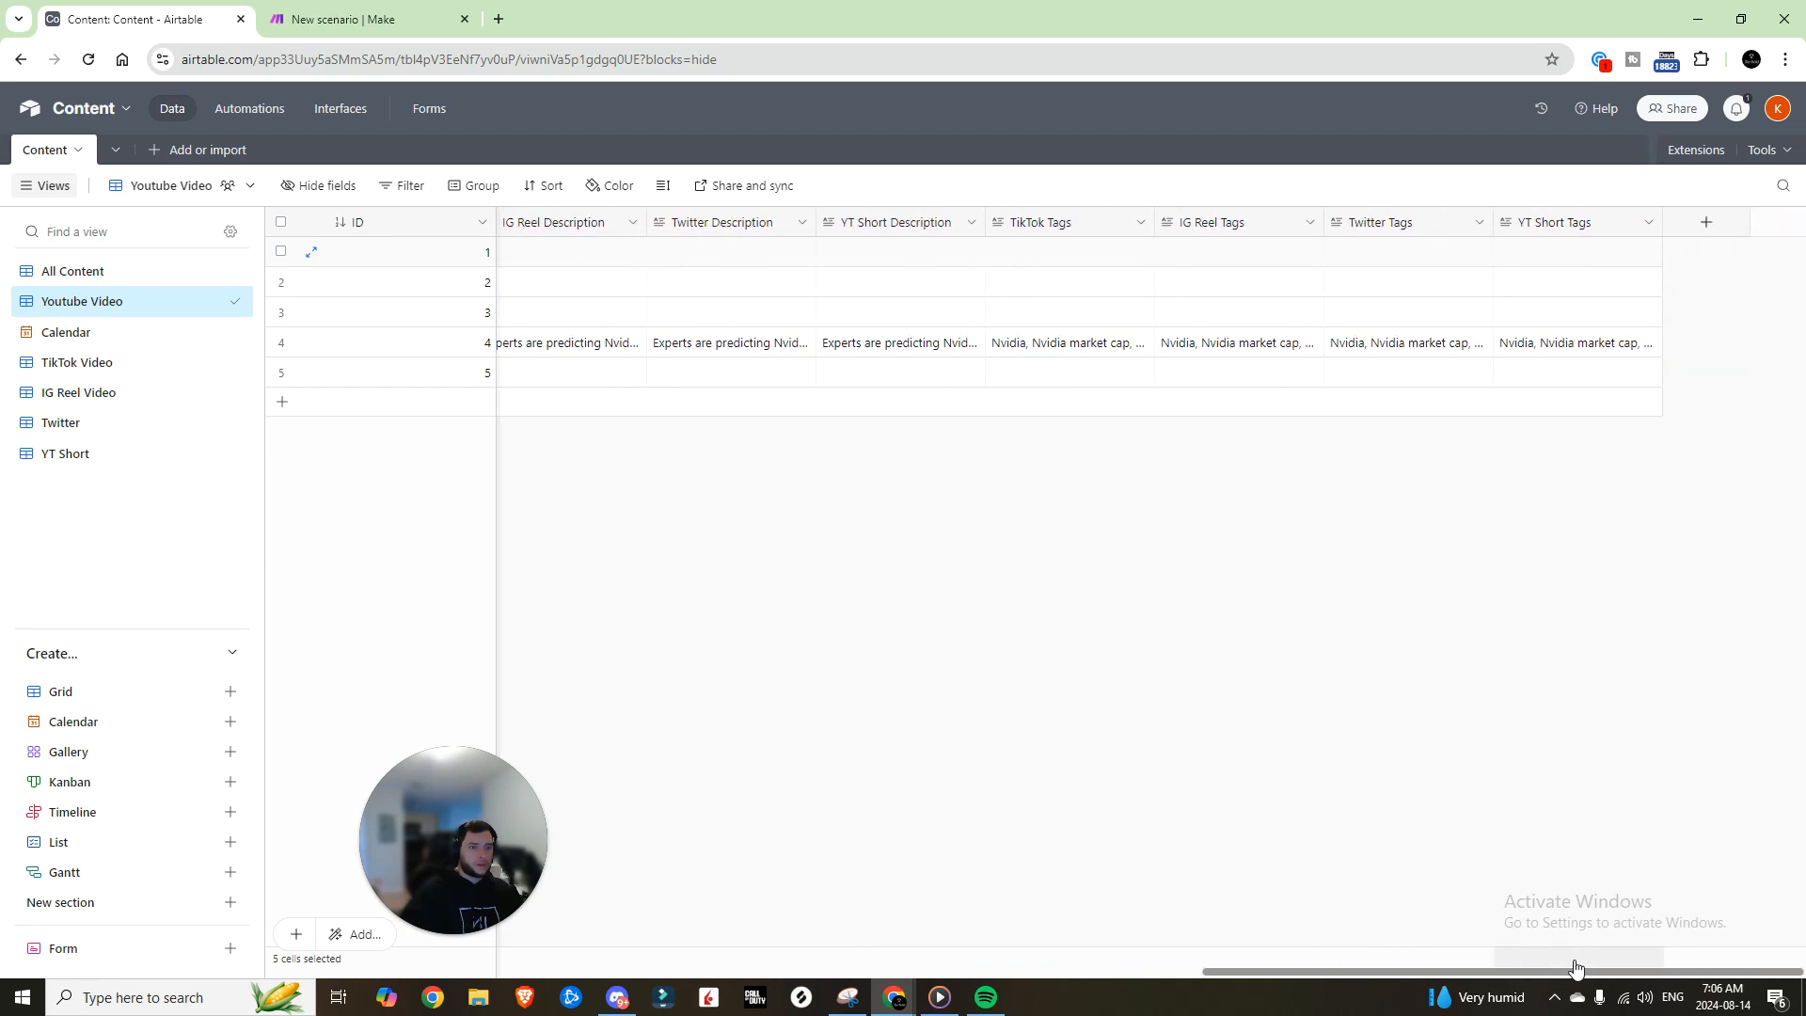
click(47, 362)
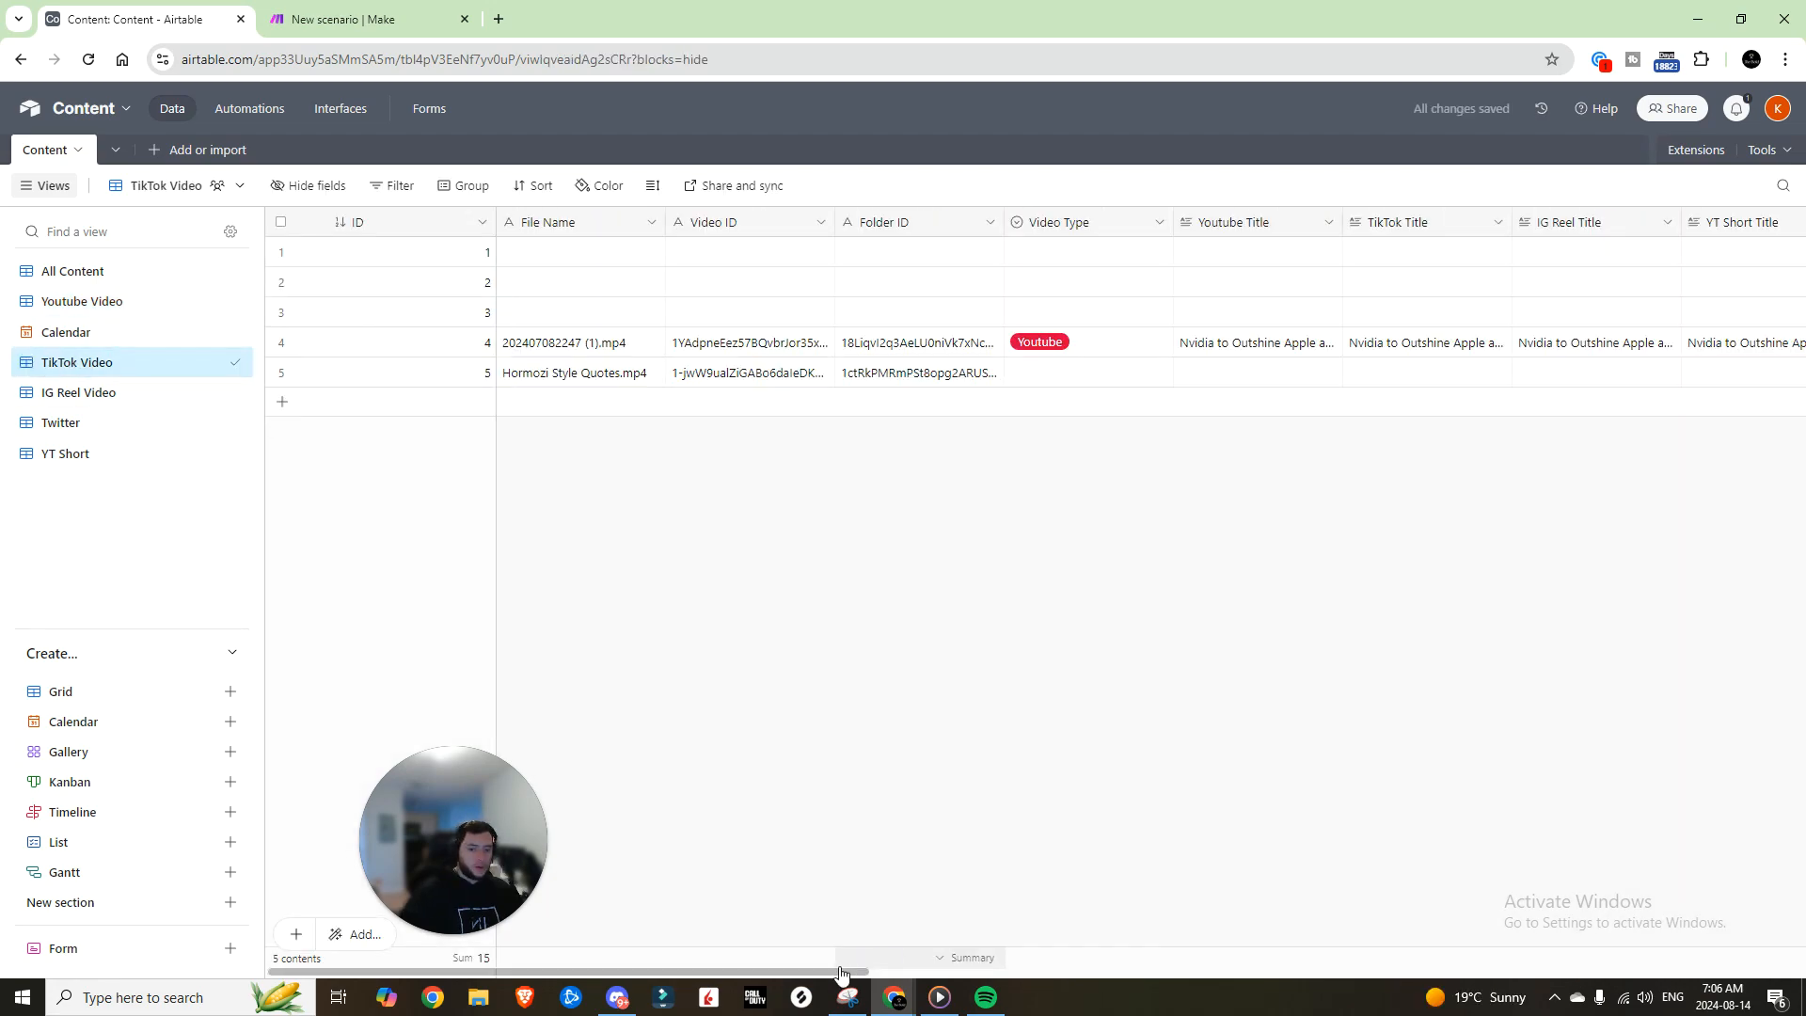
drag(842, 972, 979, 971)
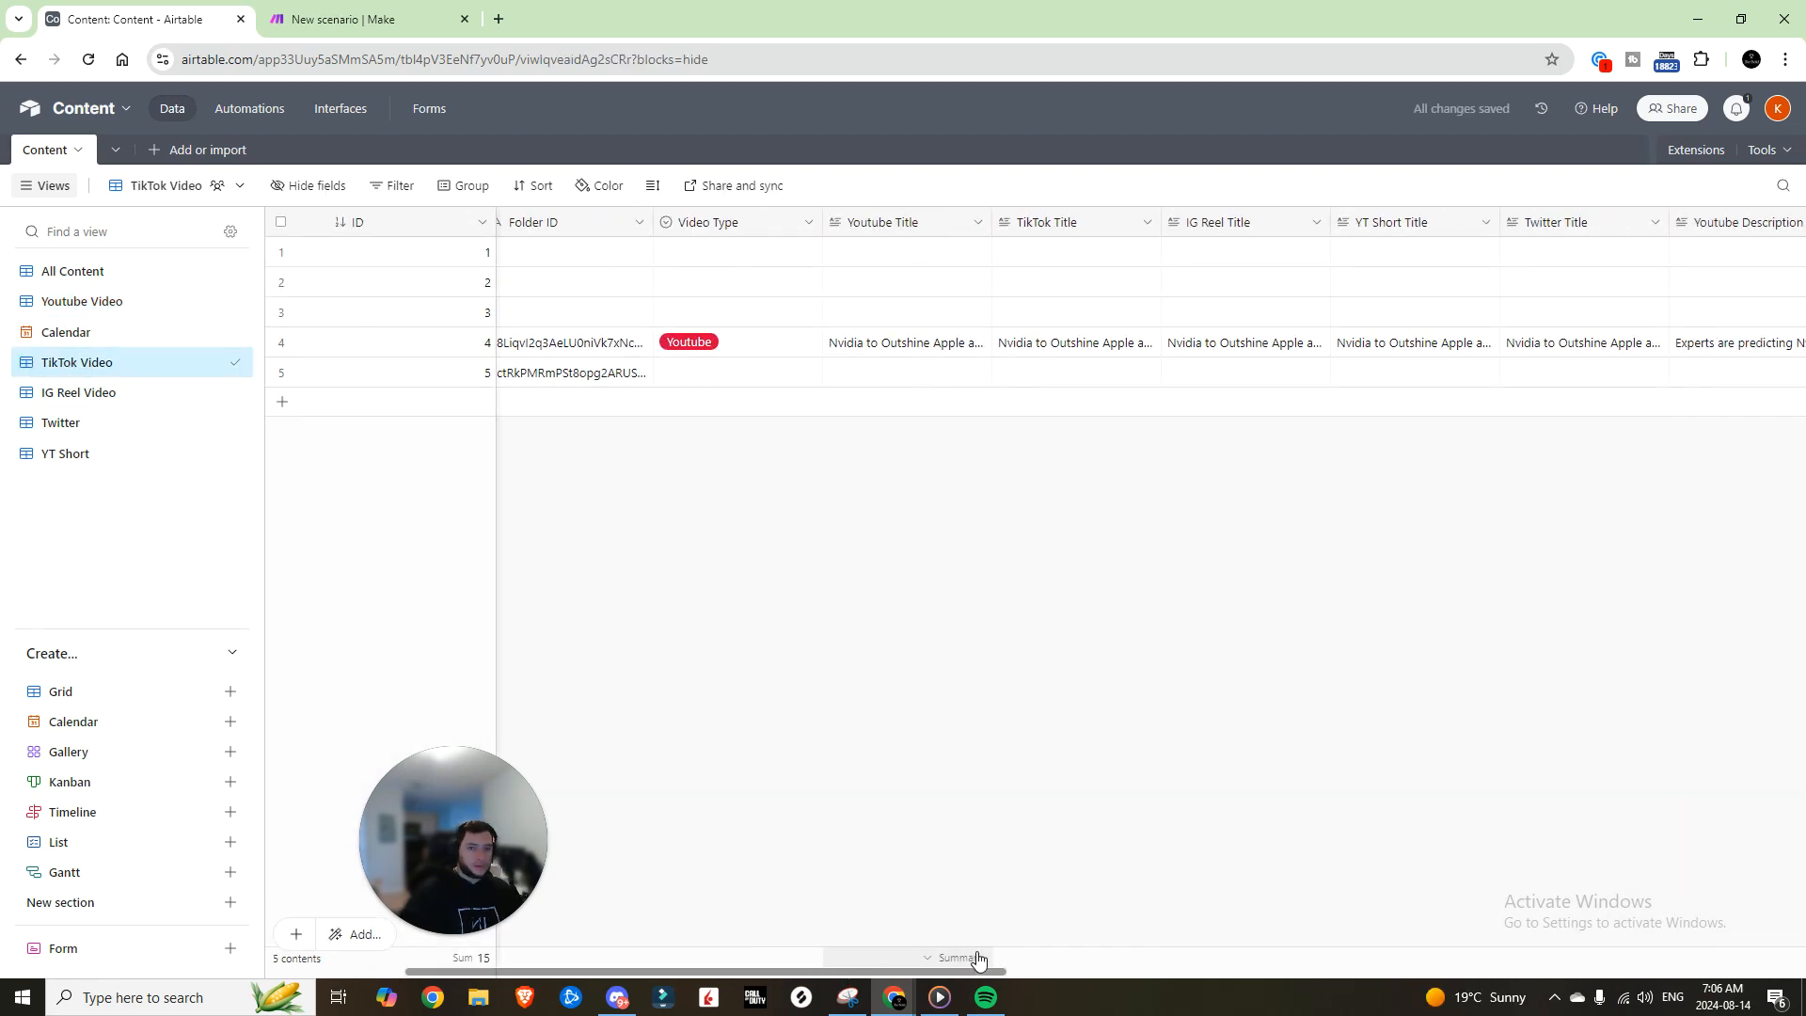
click(926, 226)
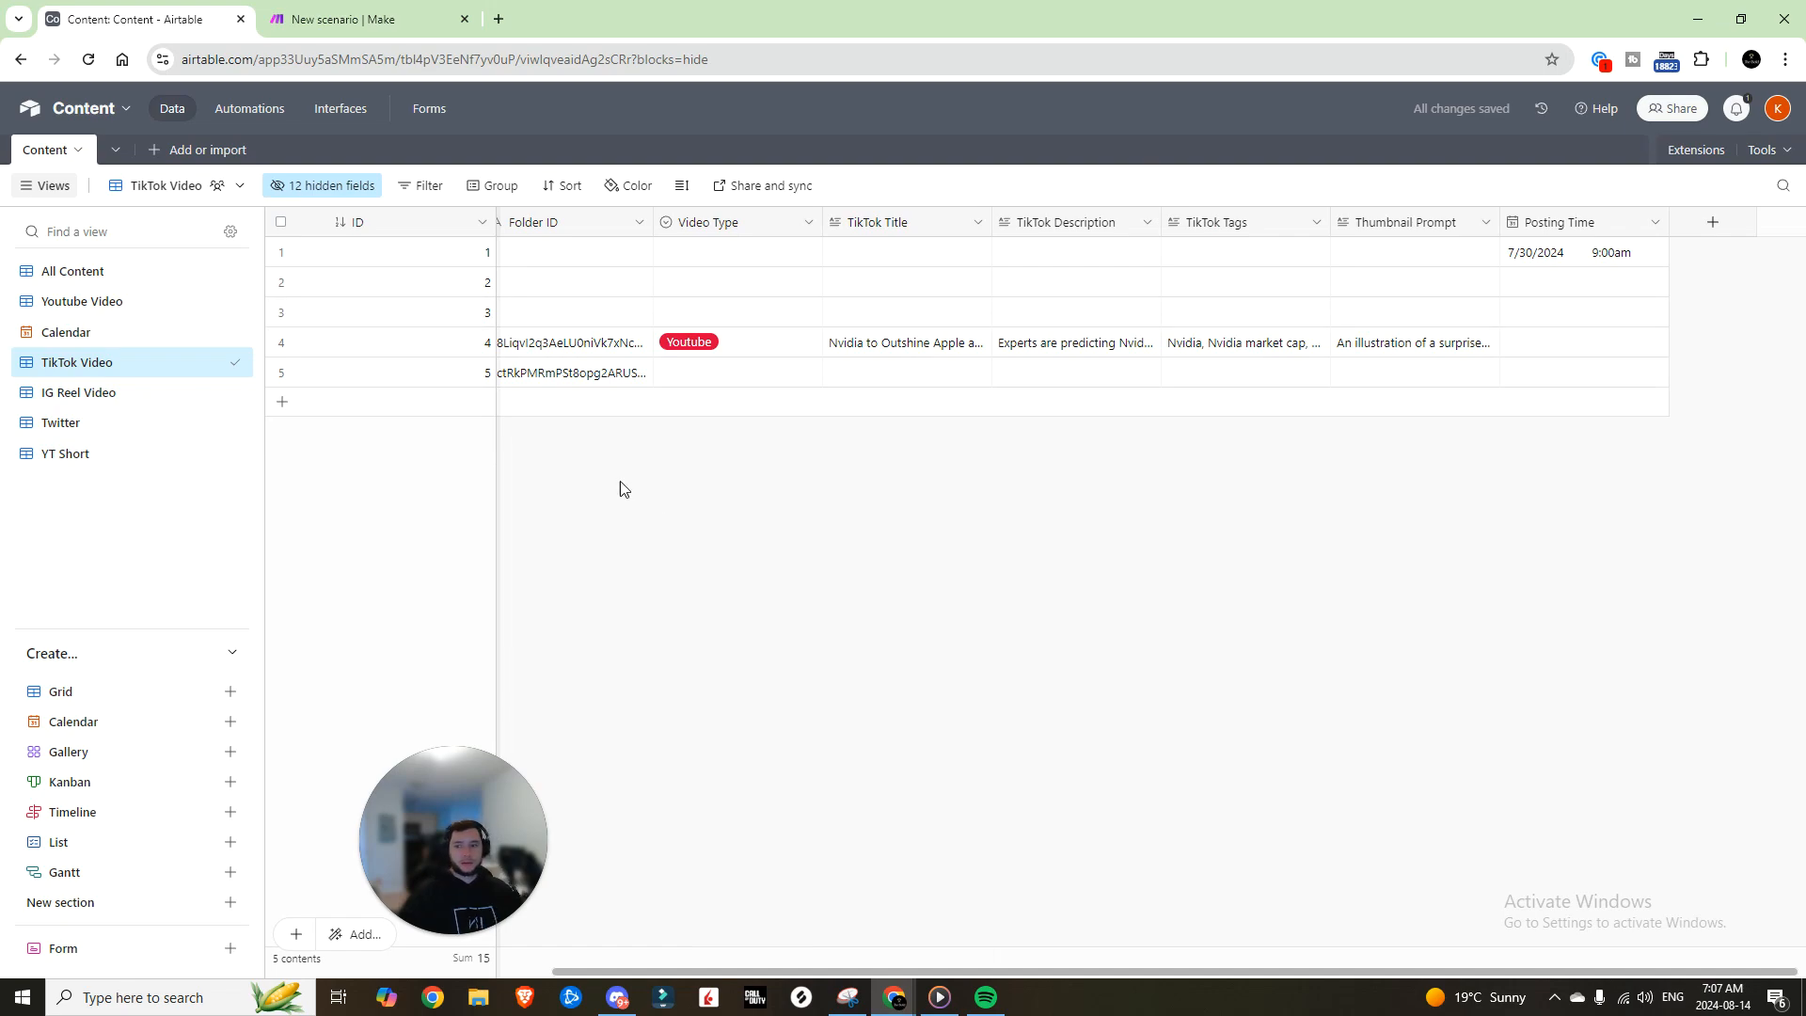
Step: Review the IG Reel view's field list, then check record 4's Video Type choices in All Content
click(96, 393)
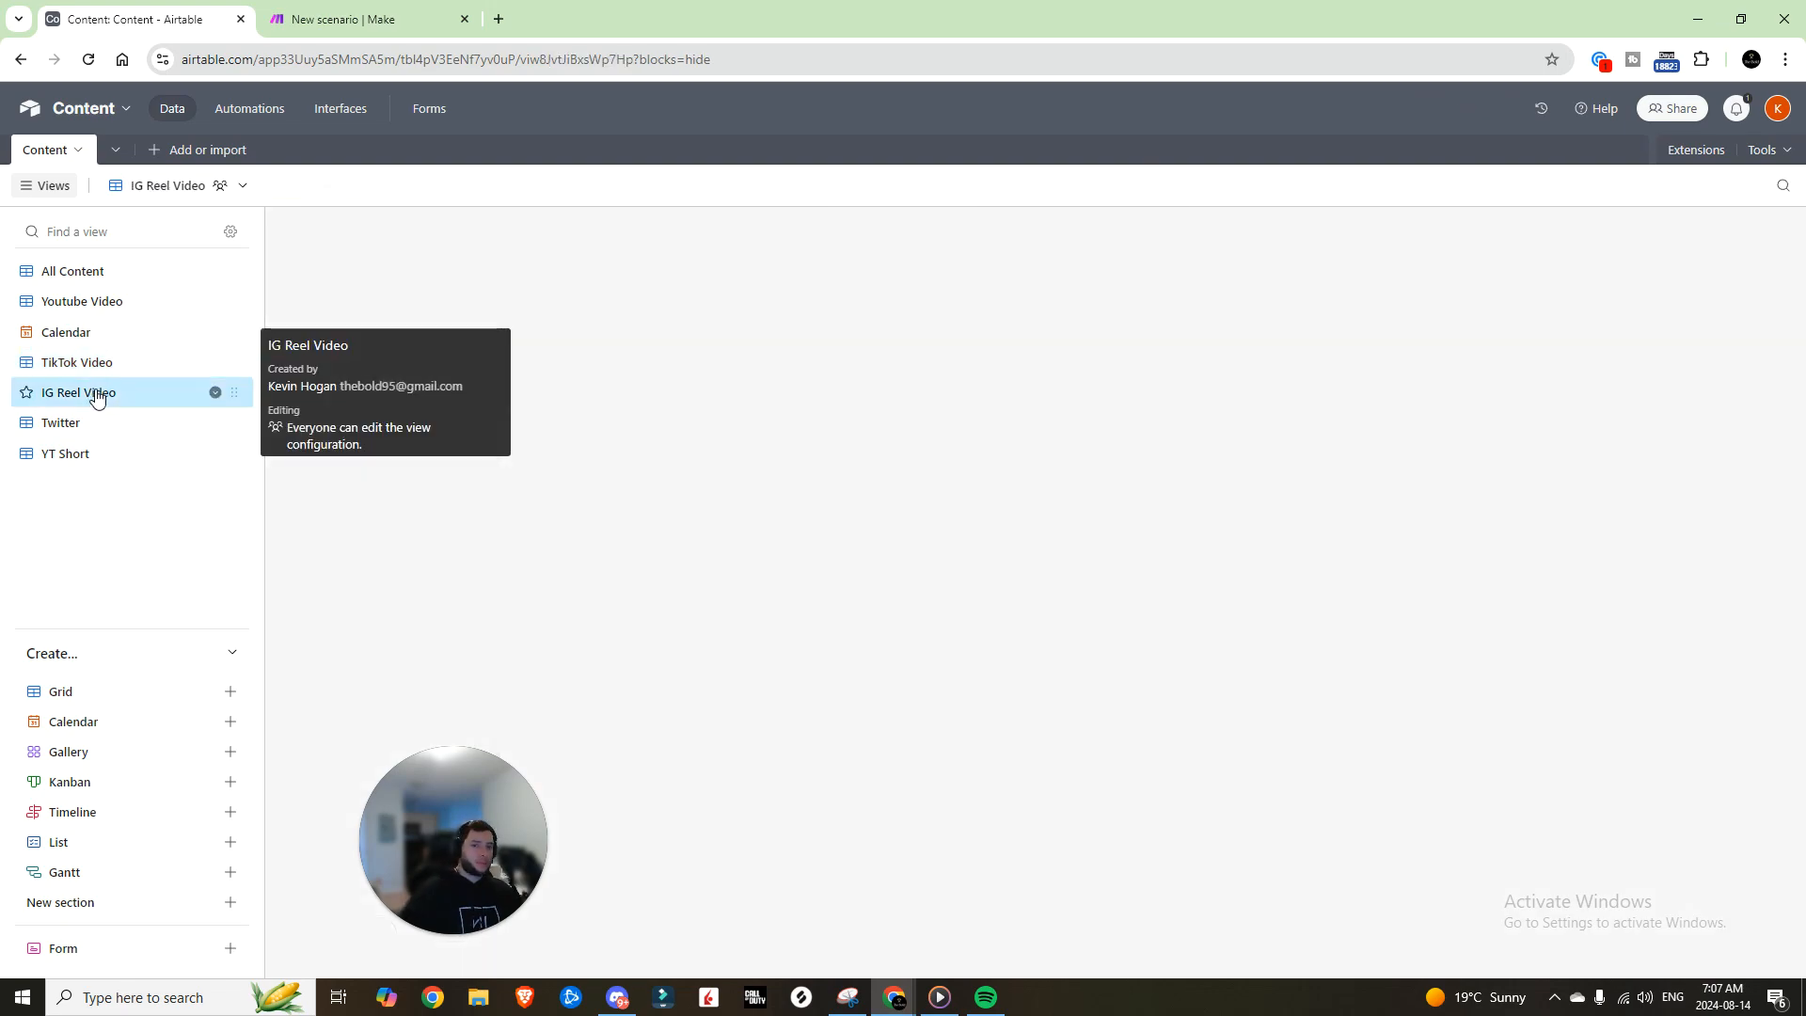
click(312, 186)
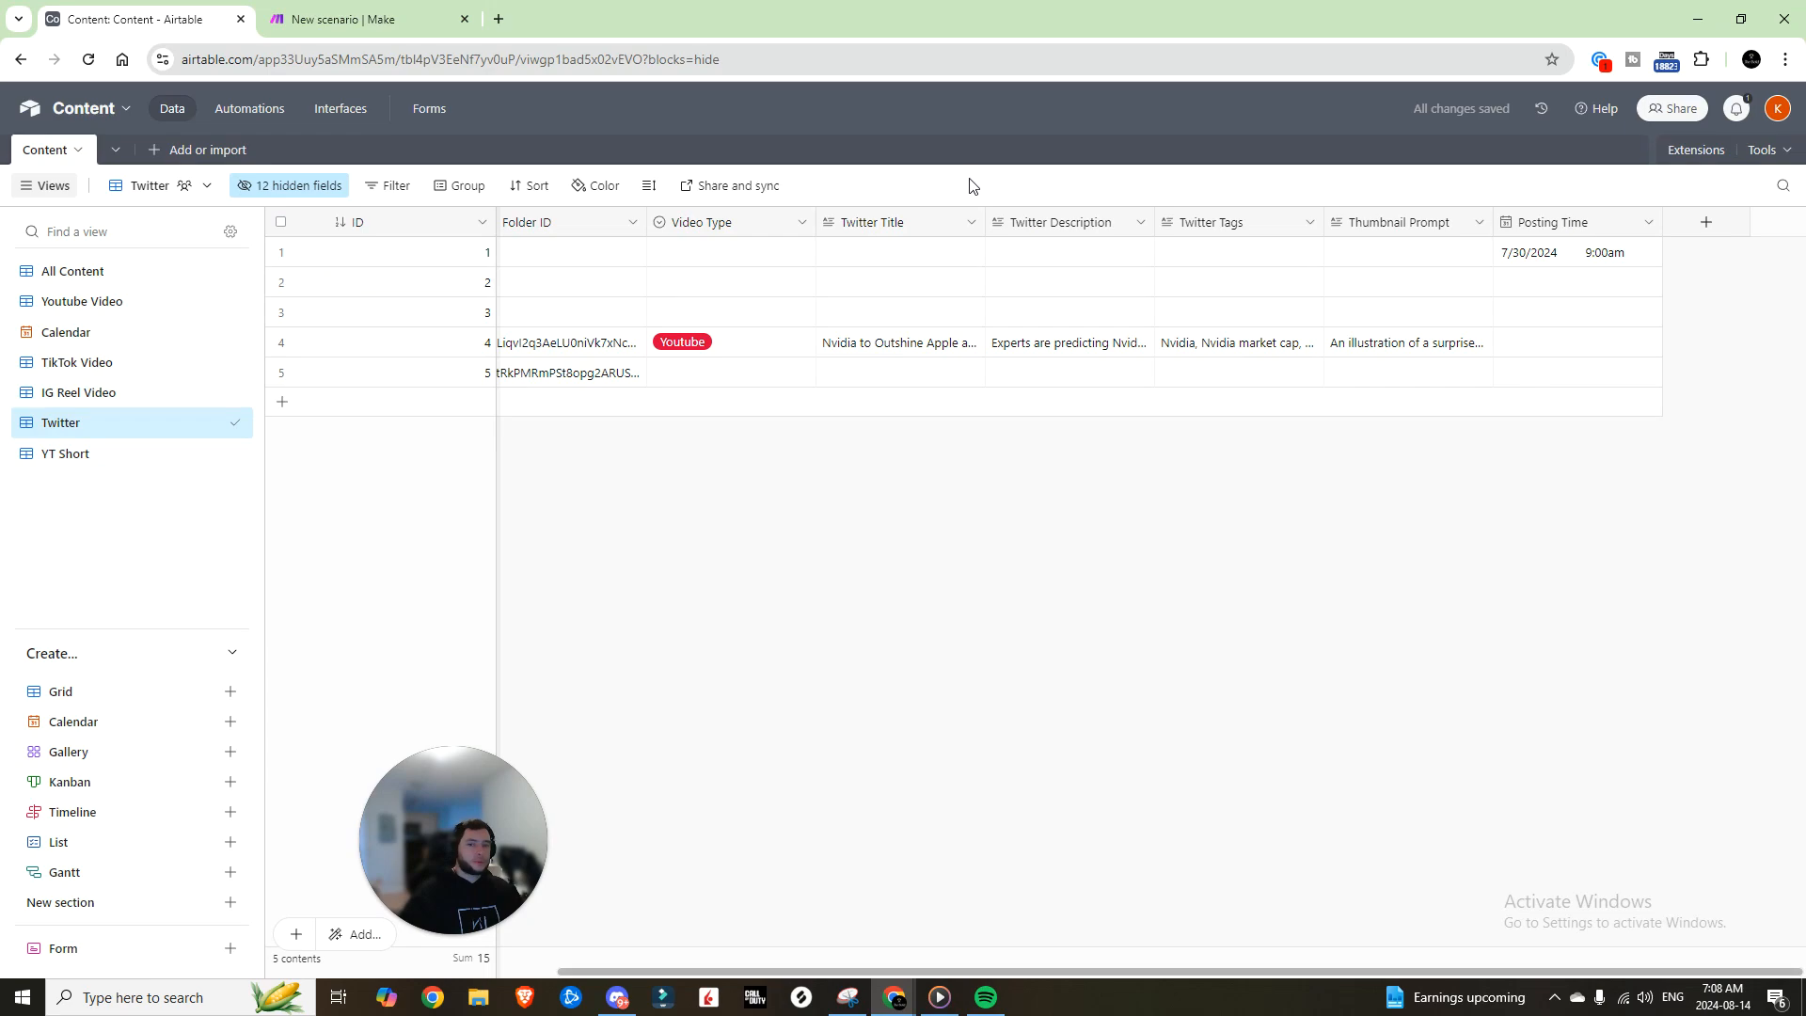
click(68, 457)
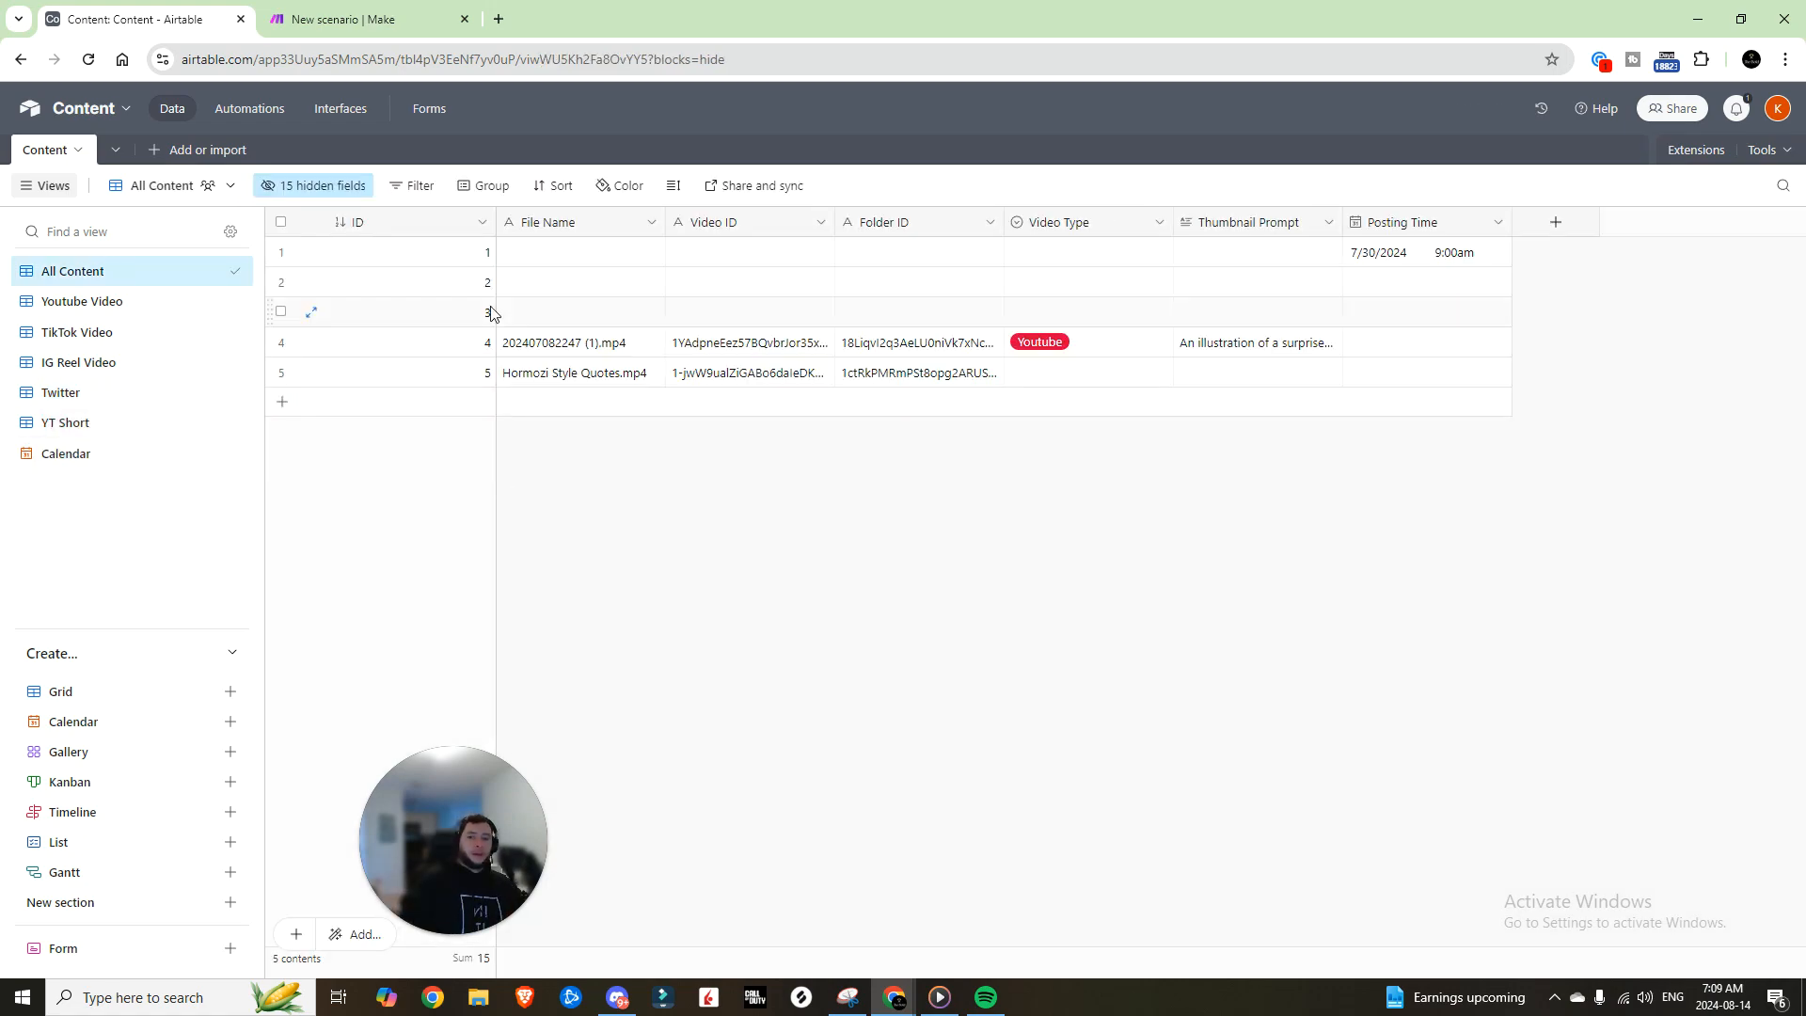
click(1124, 348)
click(1159, 343)
click(1066, 351)
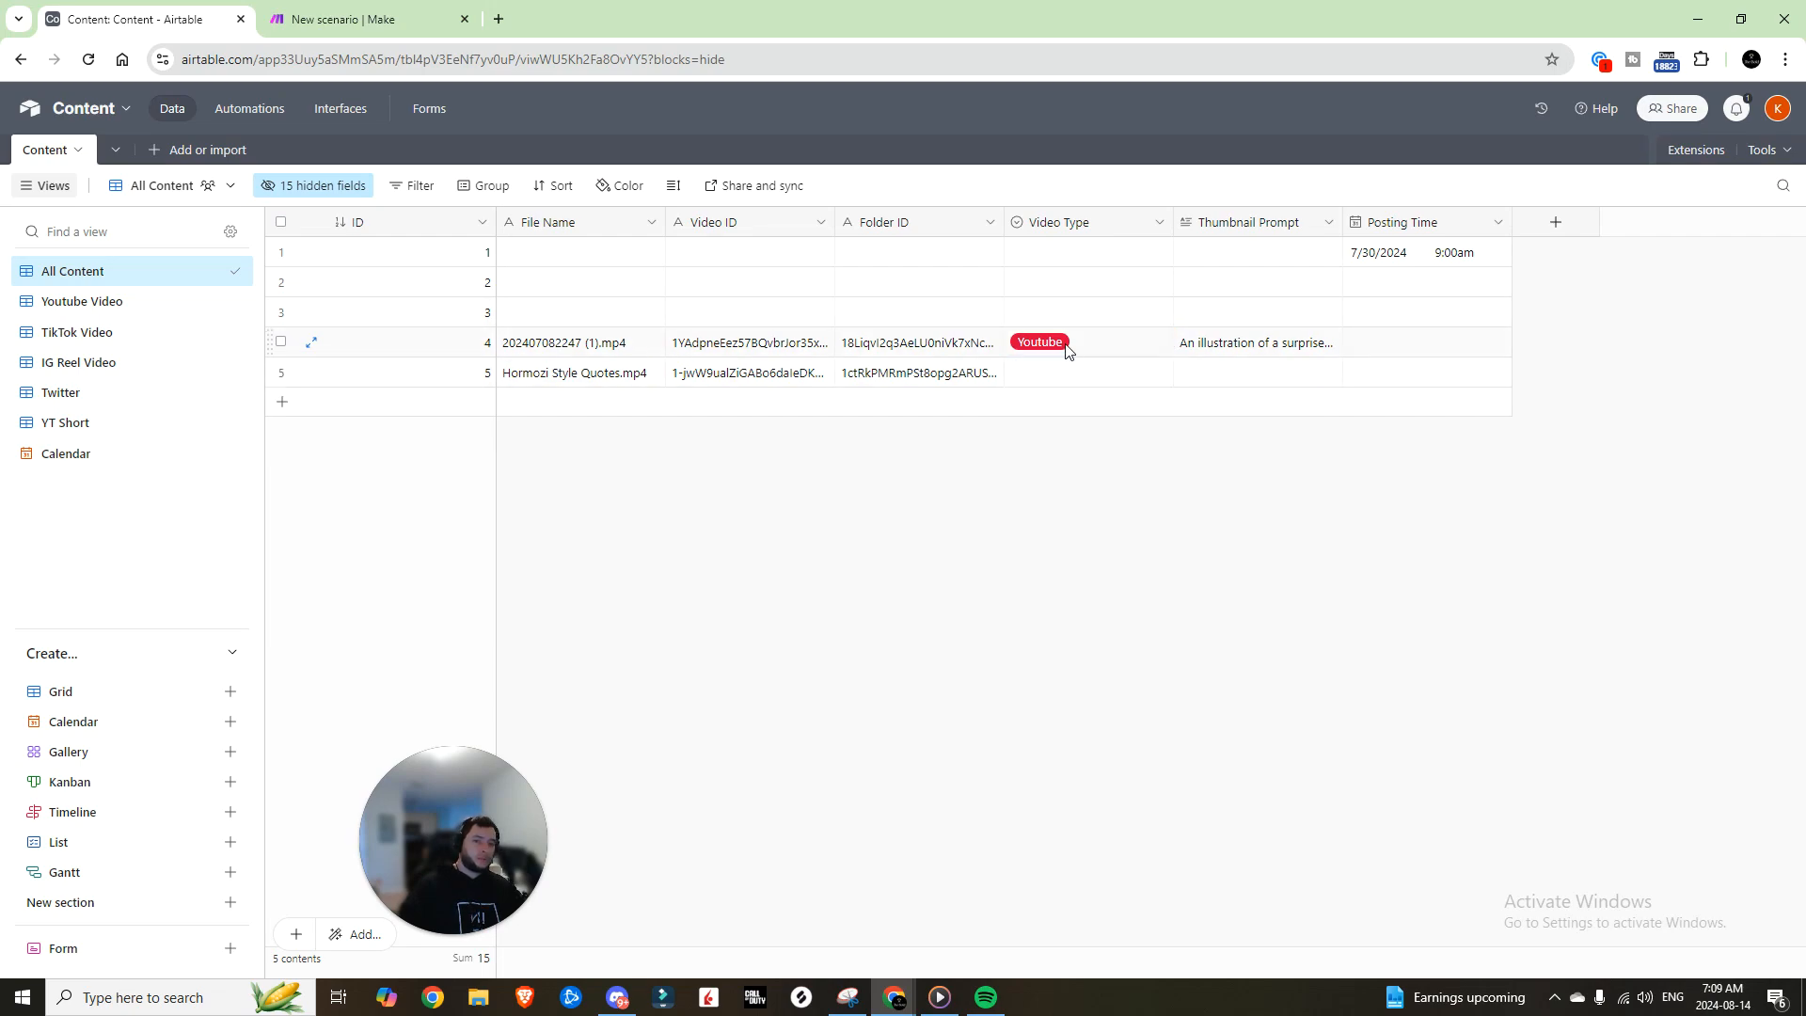
click(63, 316)
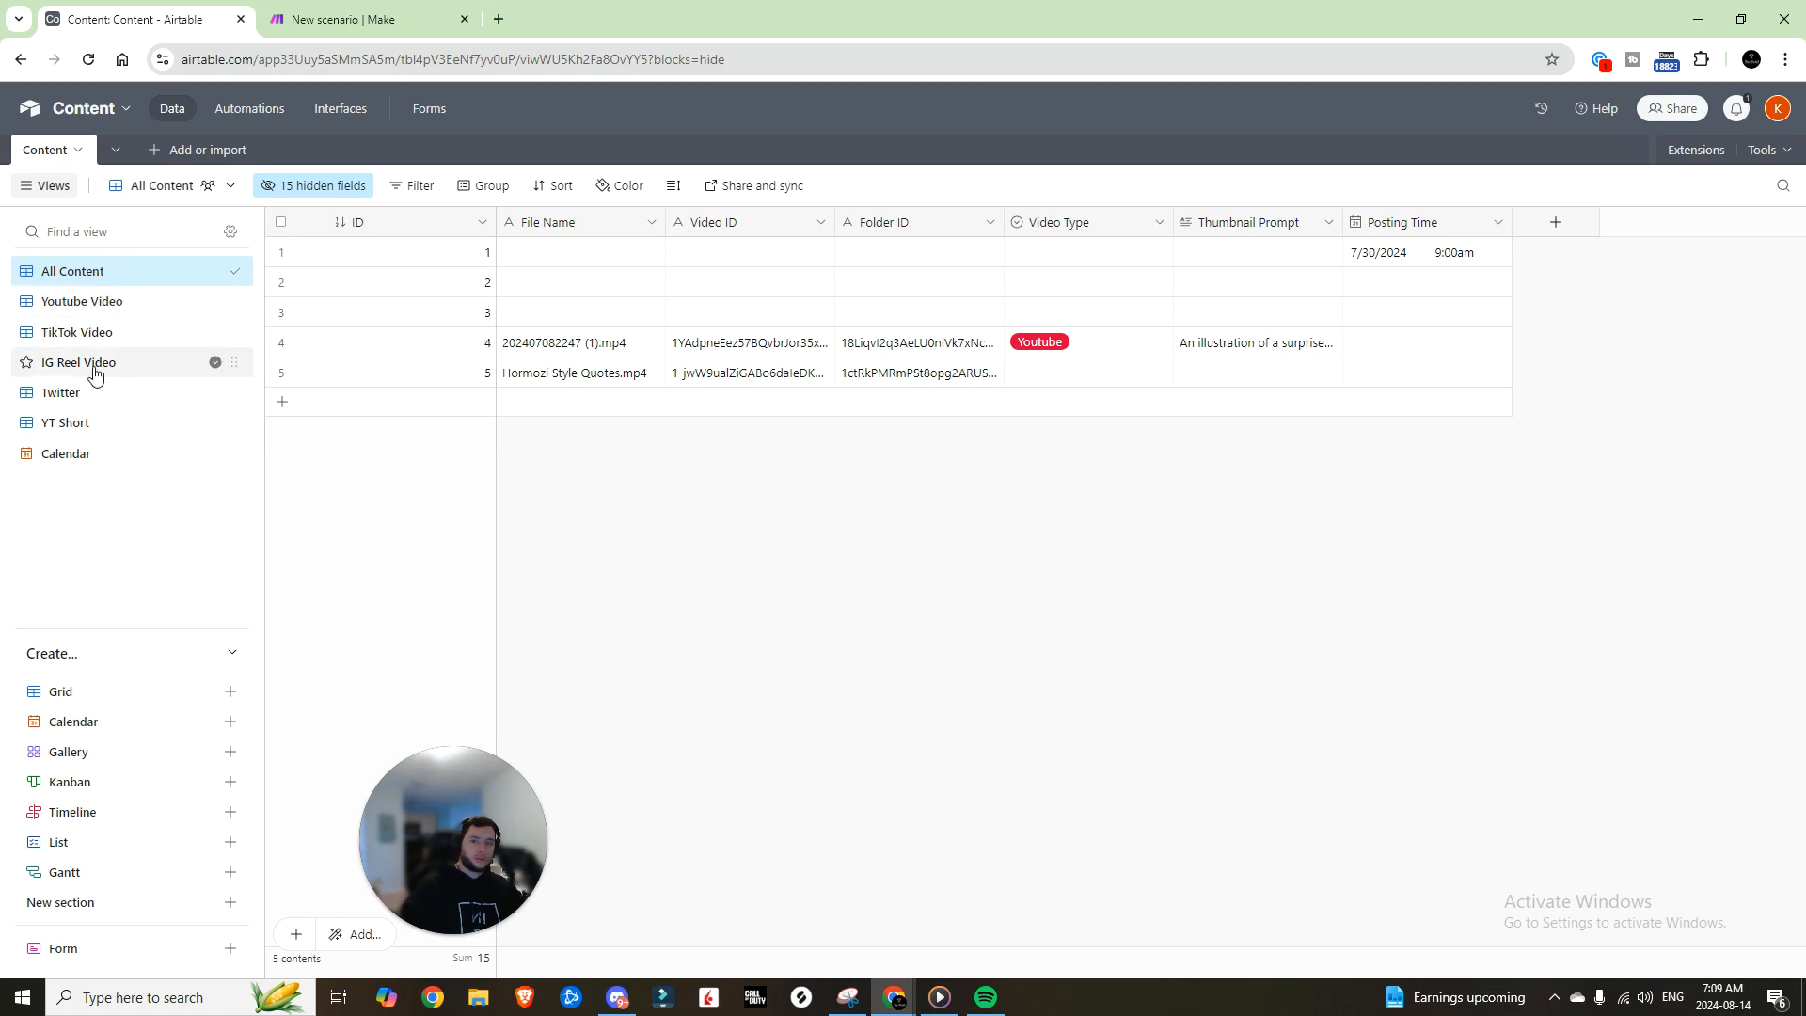
Step: Filter the Youtube Video view to records whose Video Type is Youtube
click(436, 193)
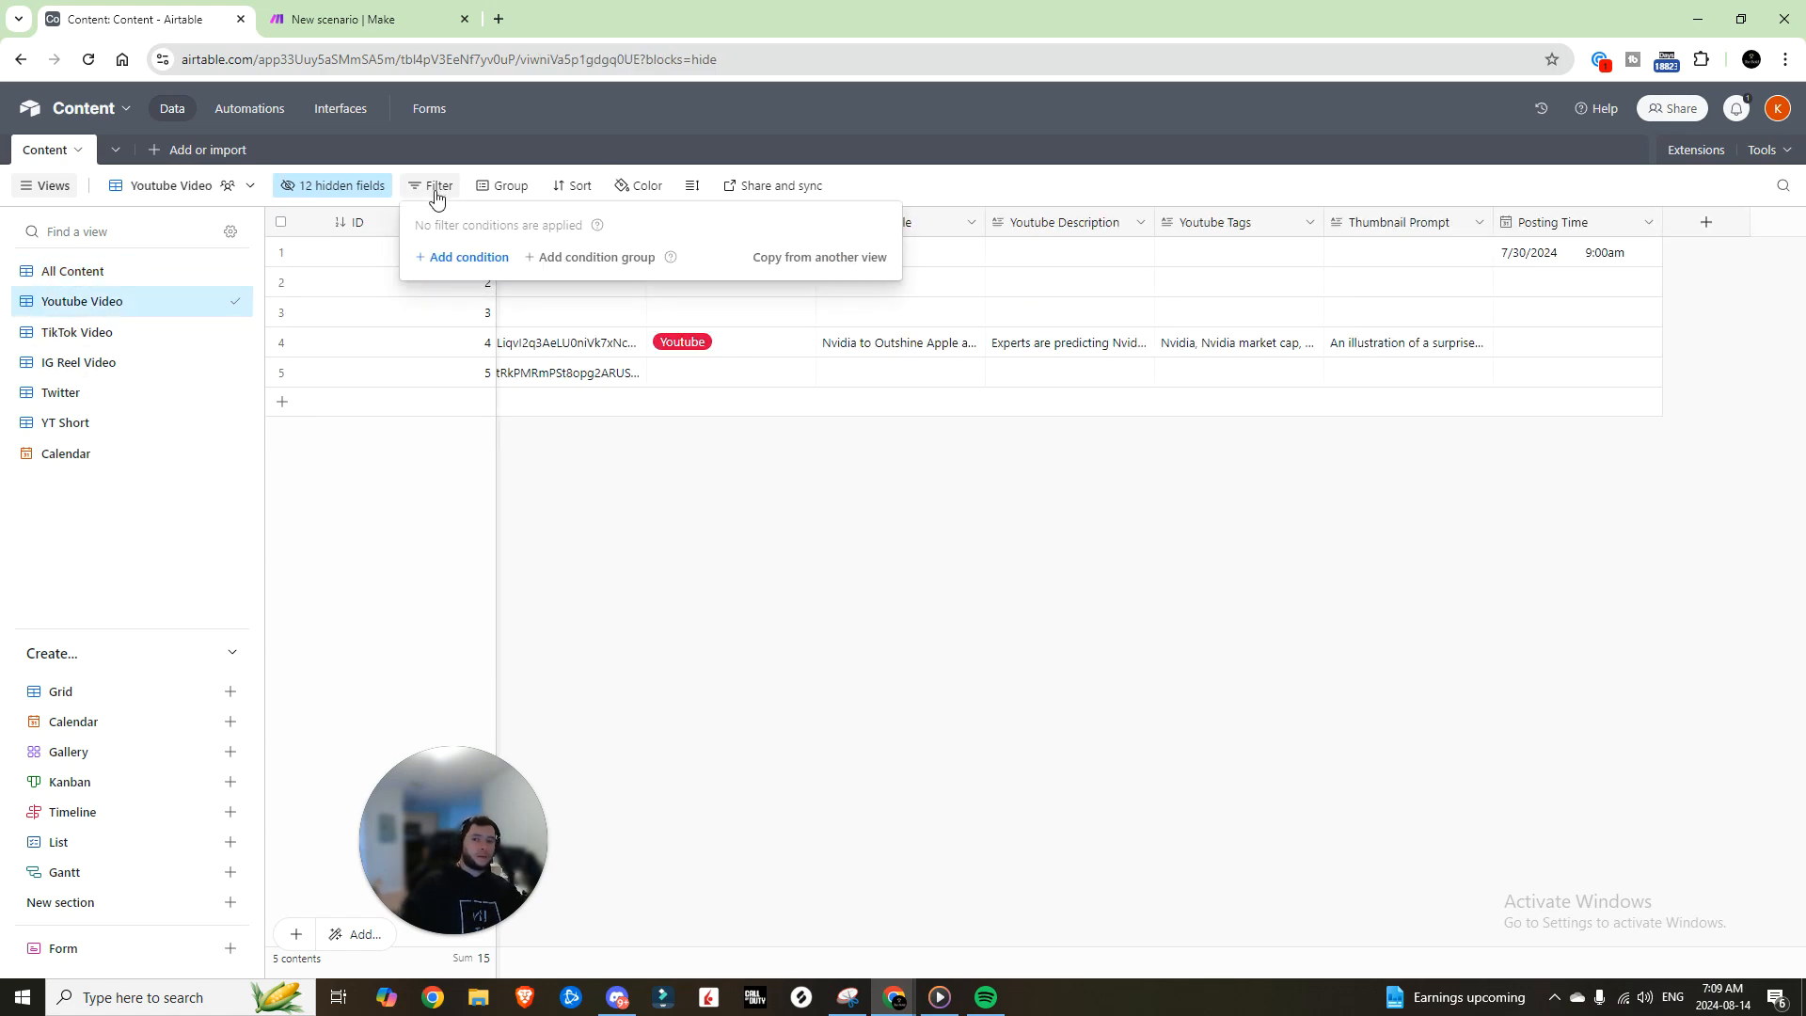
click(485, 259)
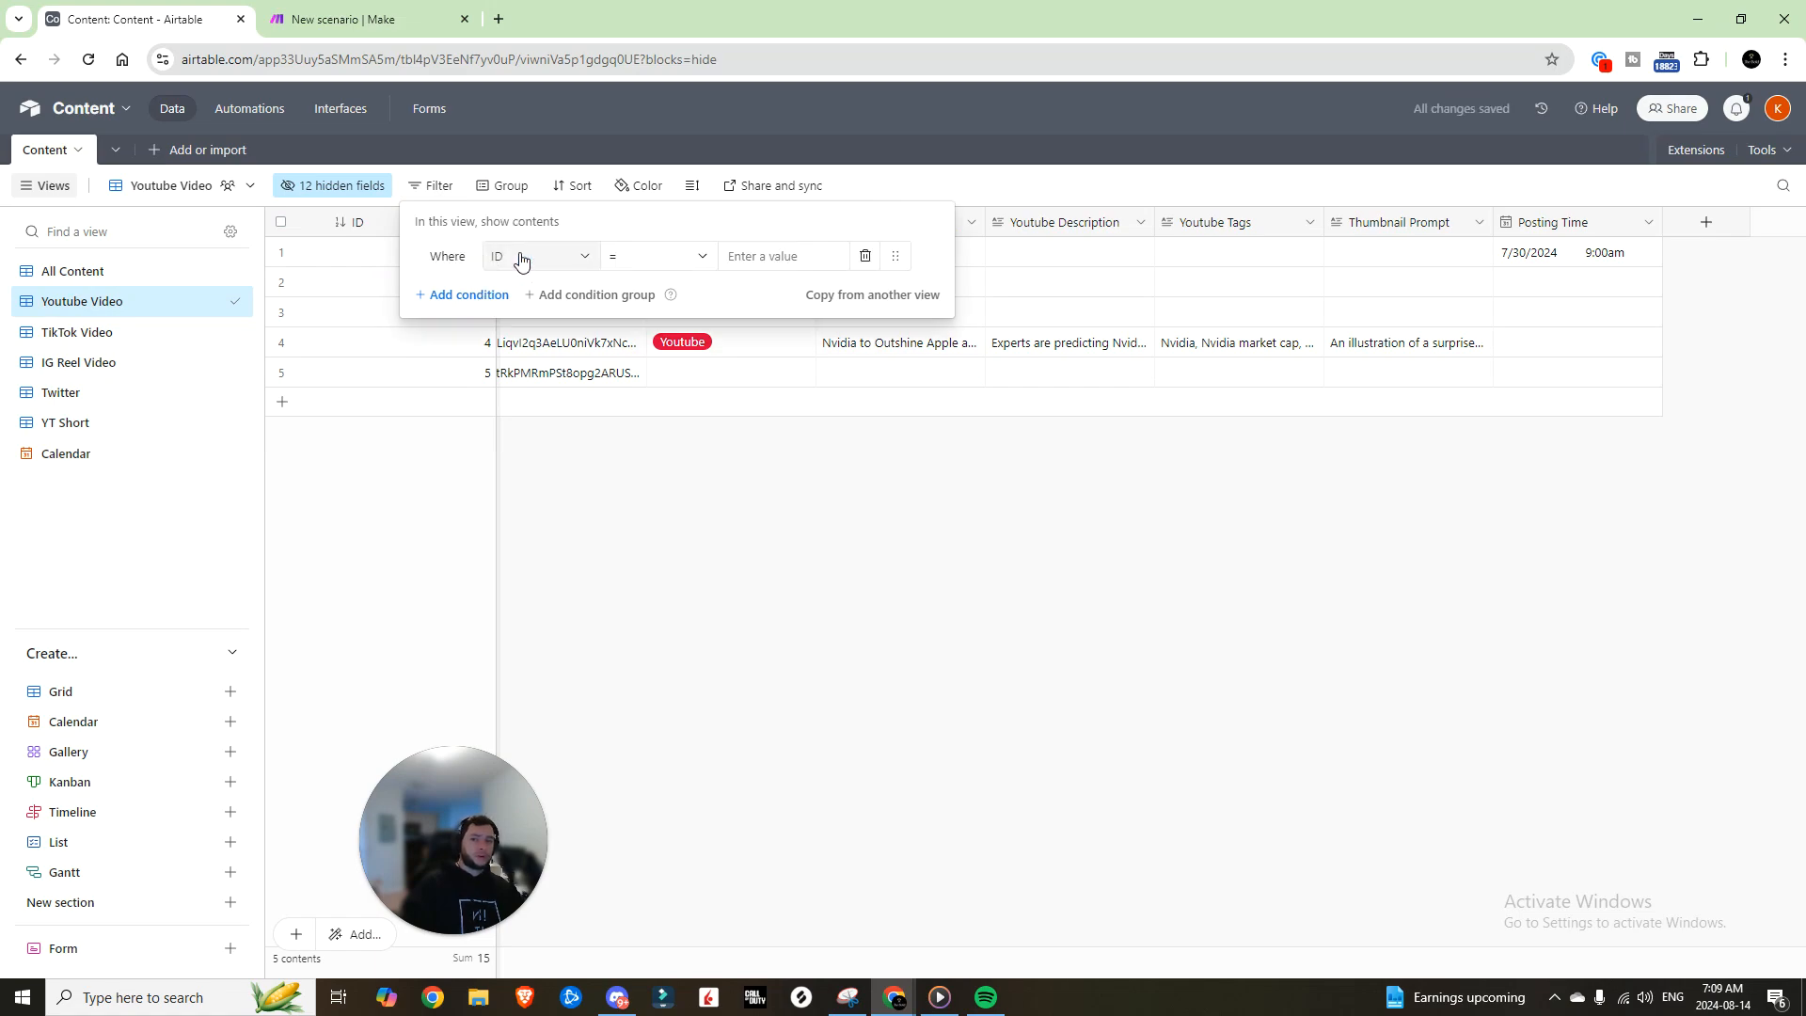
click(531, 259)
click(556, 461)
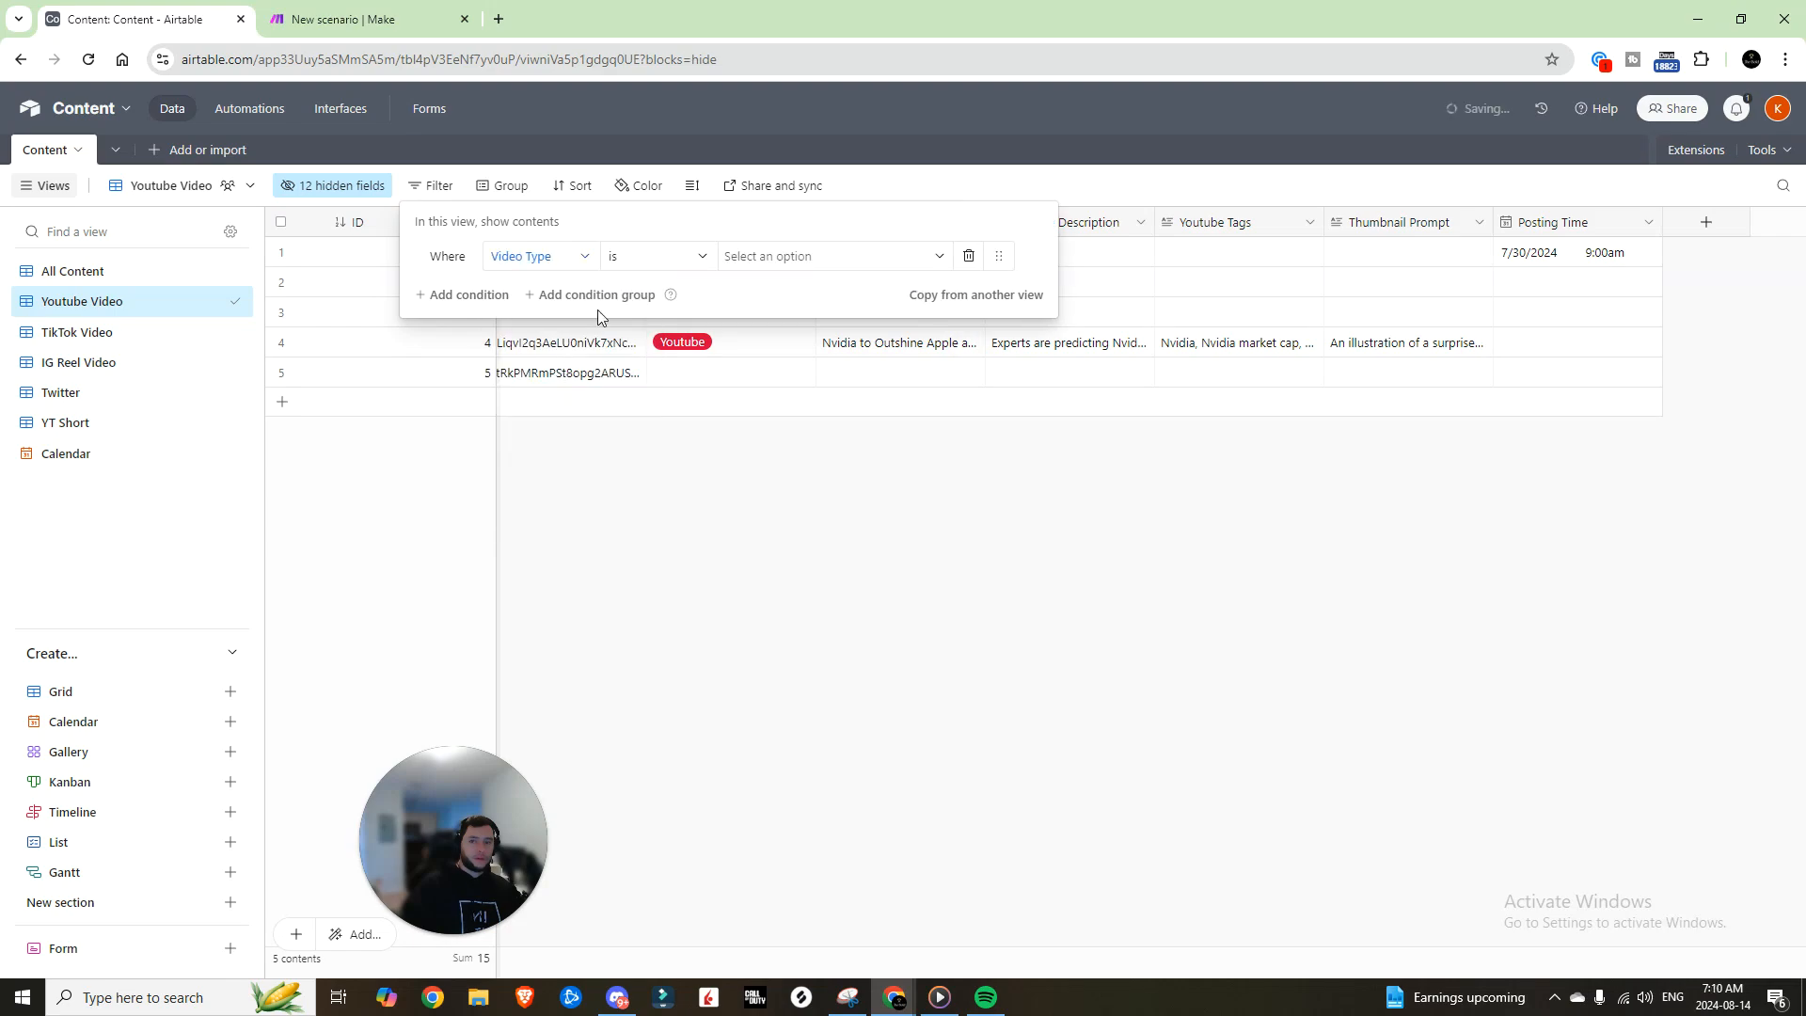
click(796, 273)
click(767, 335)
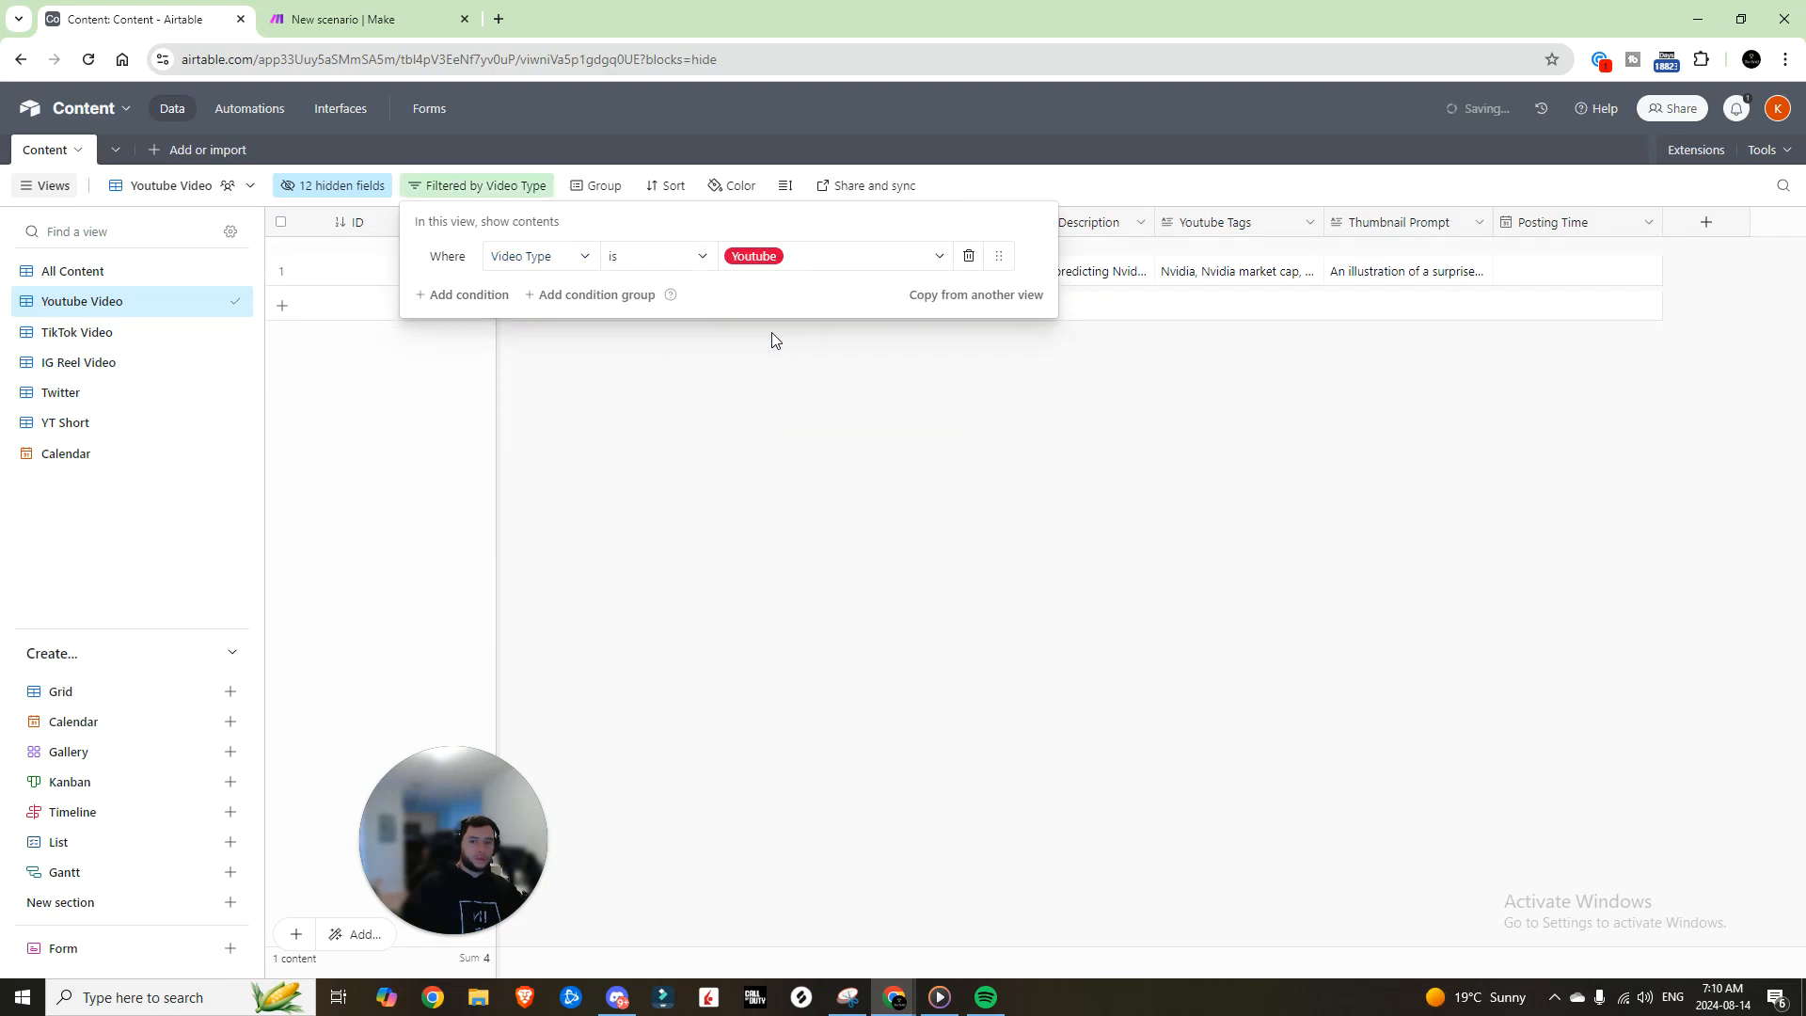
click(894, 421)
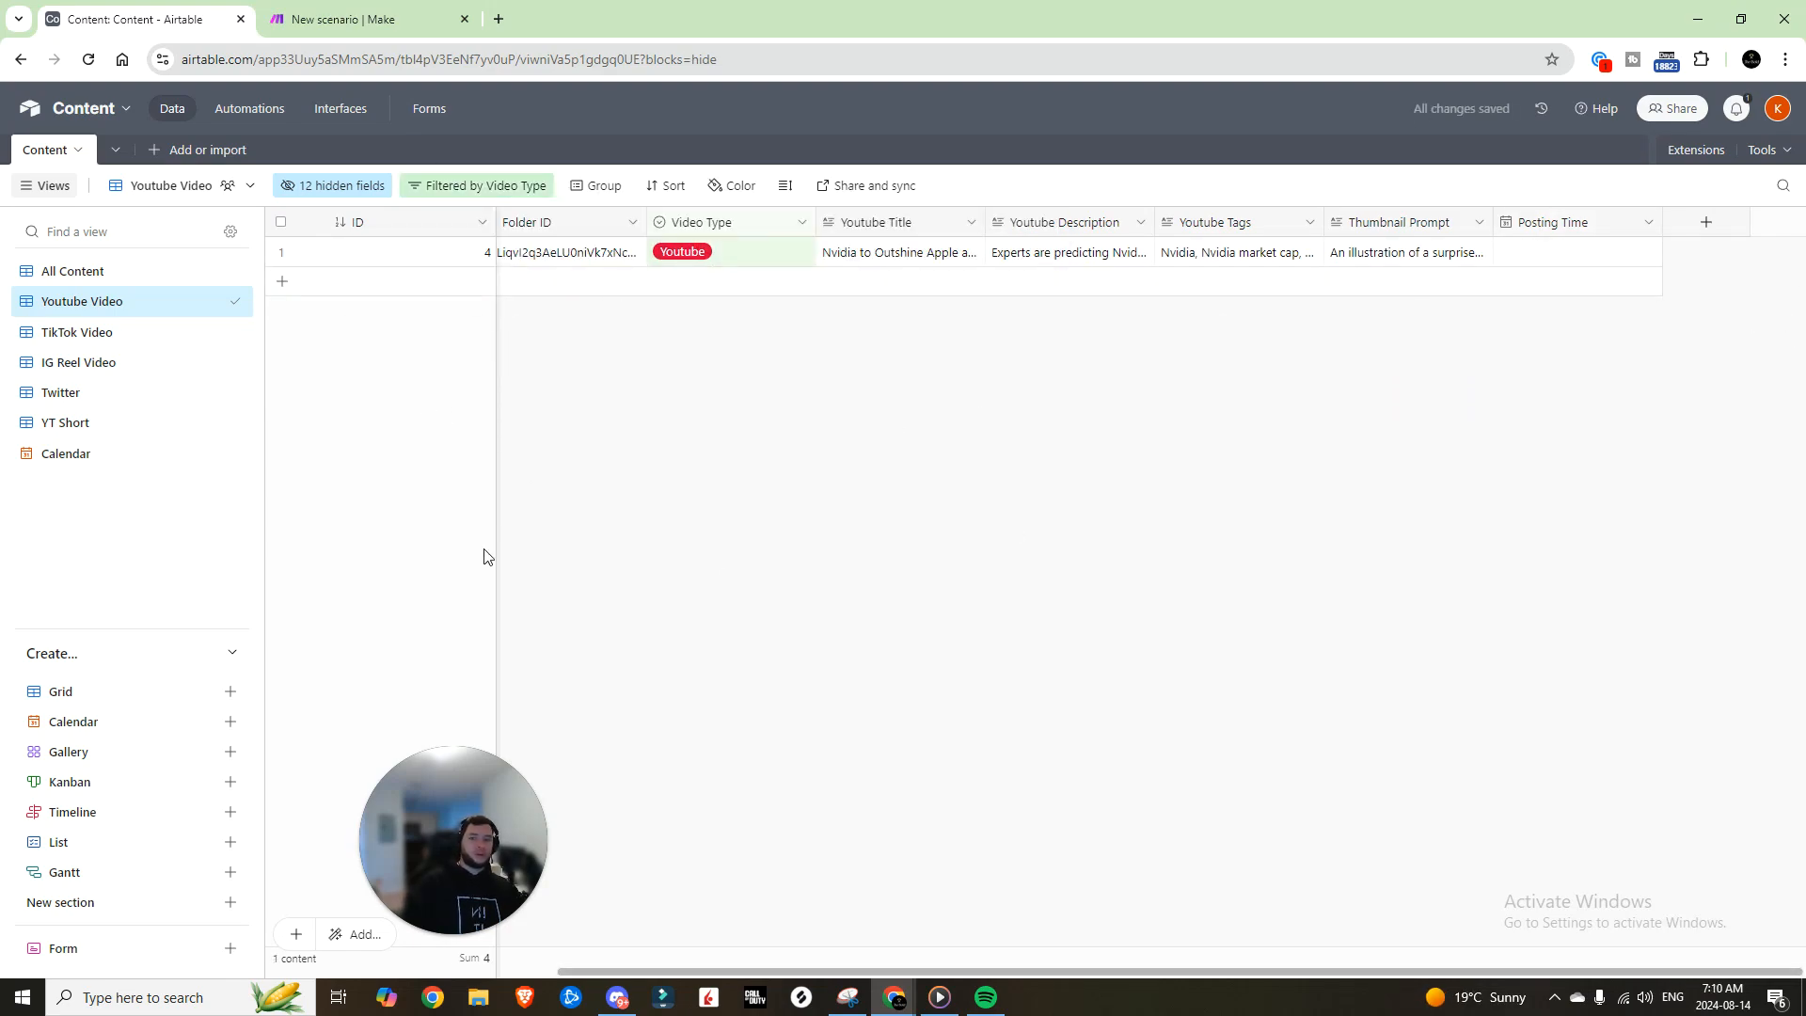
Step: Filter the TikTok Video view to records whose Video Type is TikTok
click(109, 337)
click(423, 185)
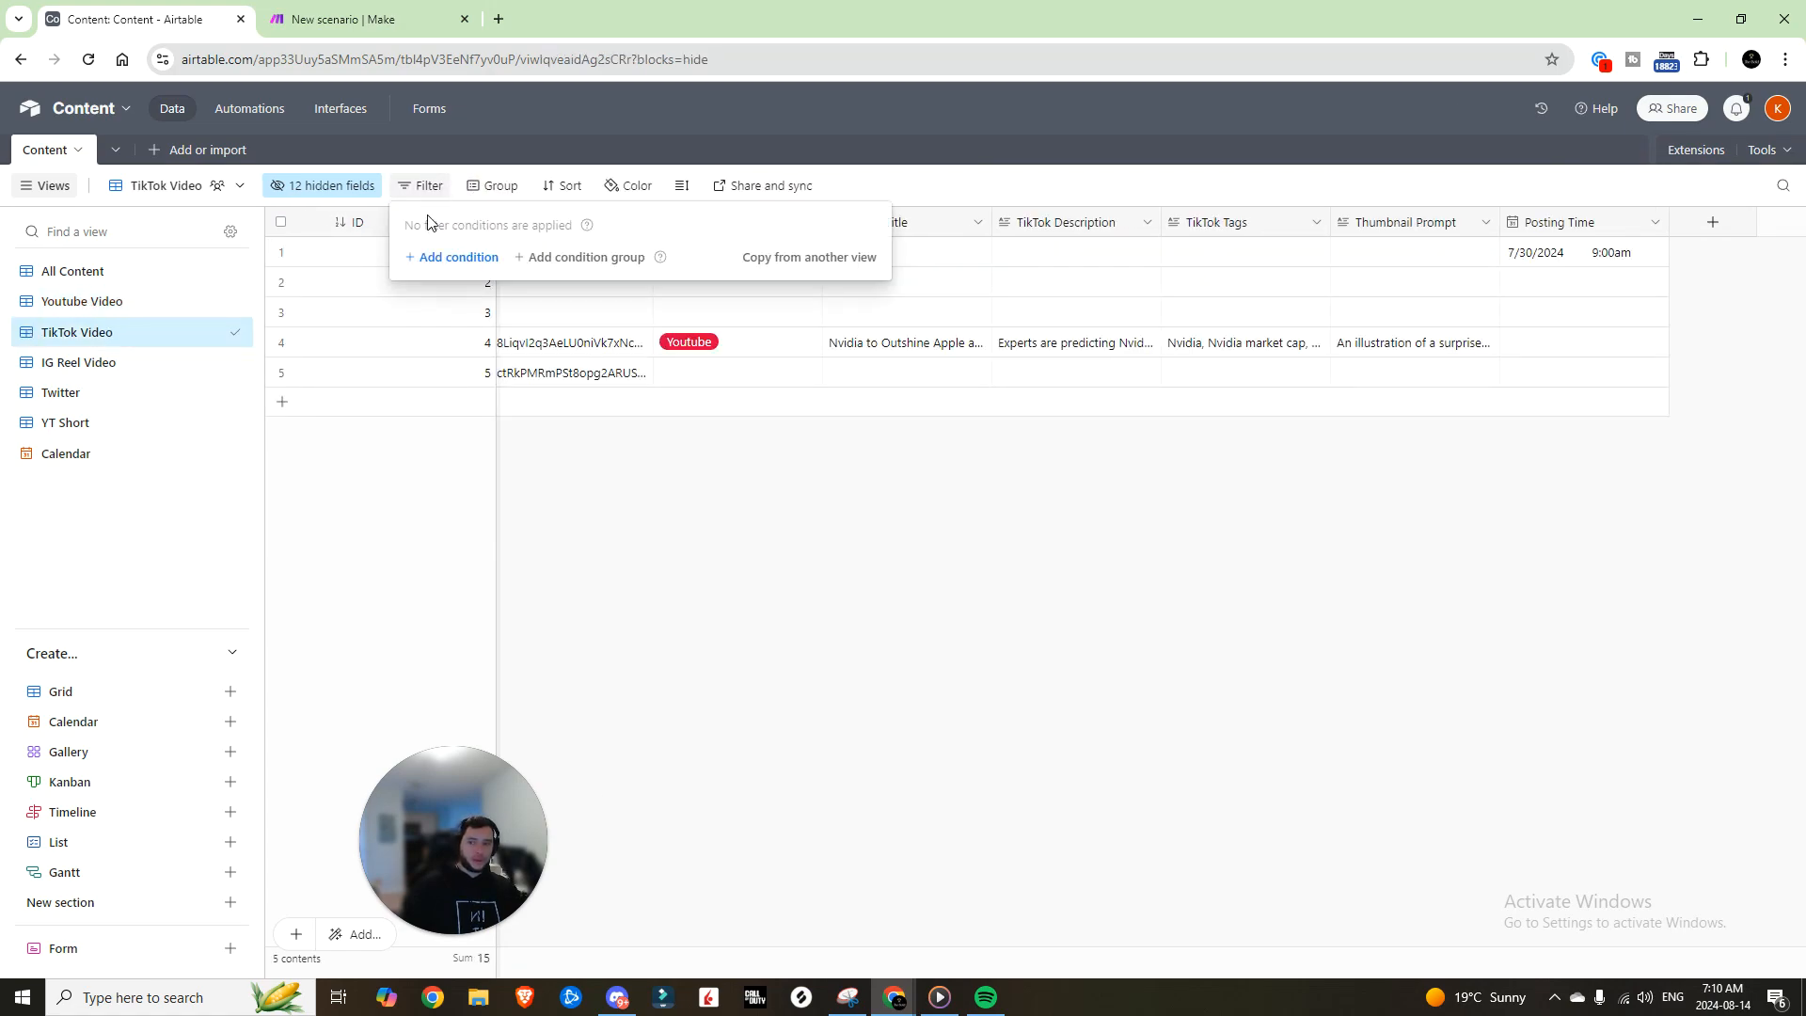
click(482, 256)
click(528, 264)
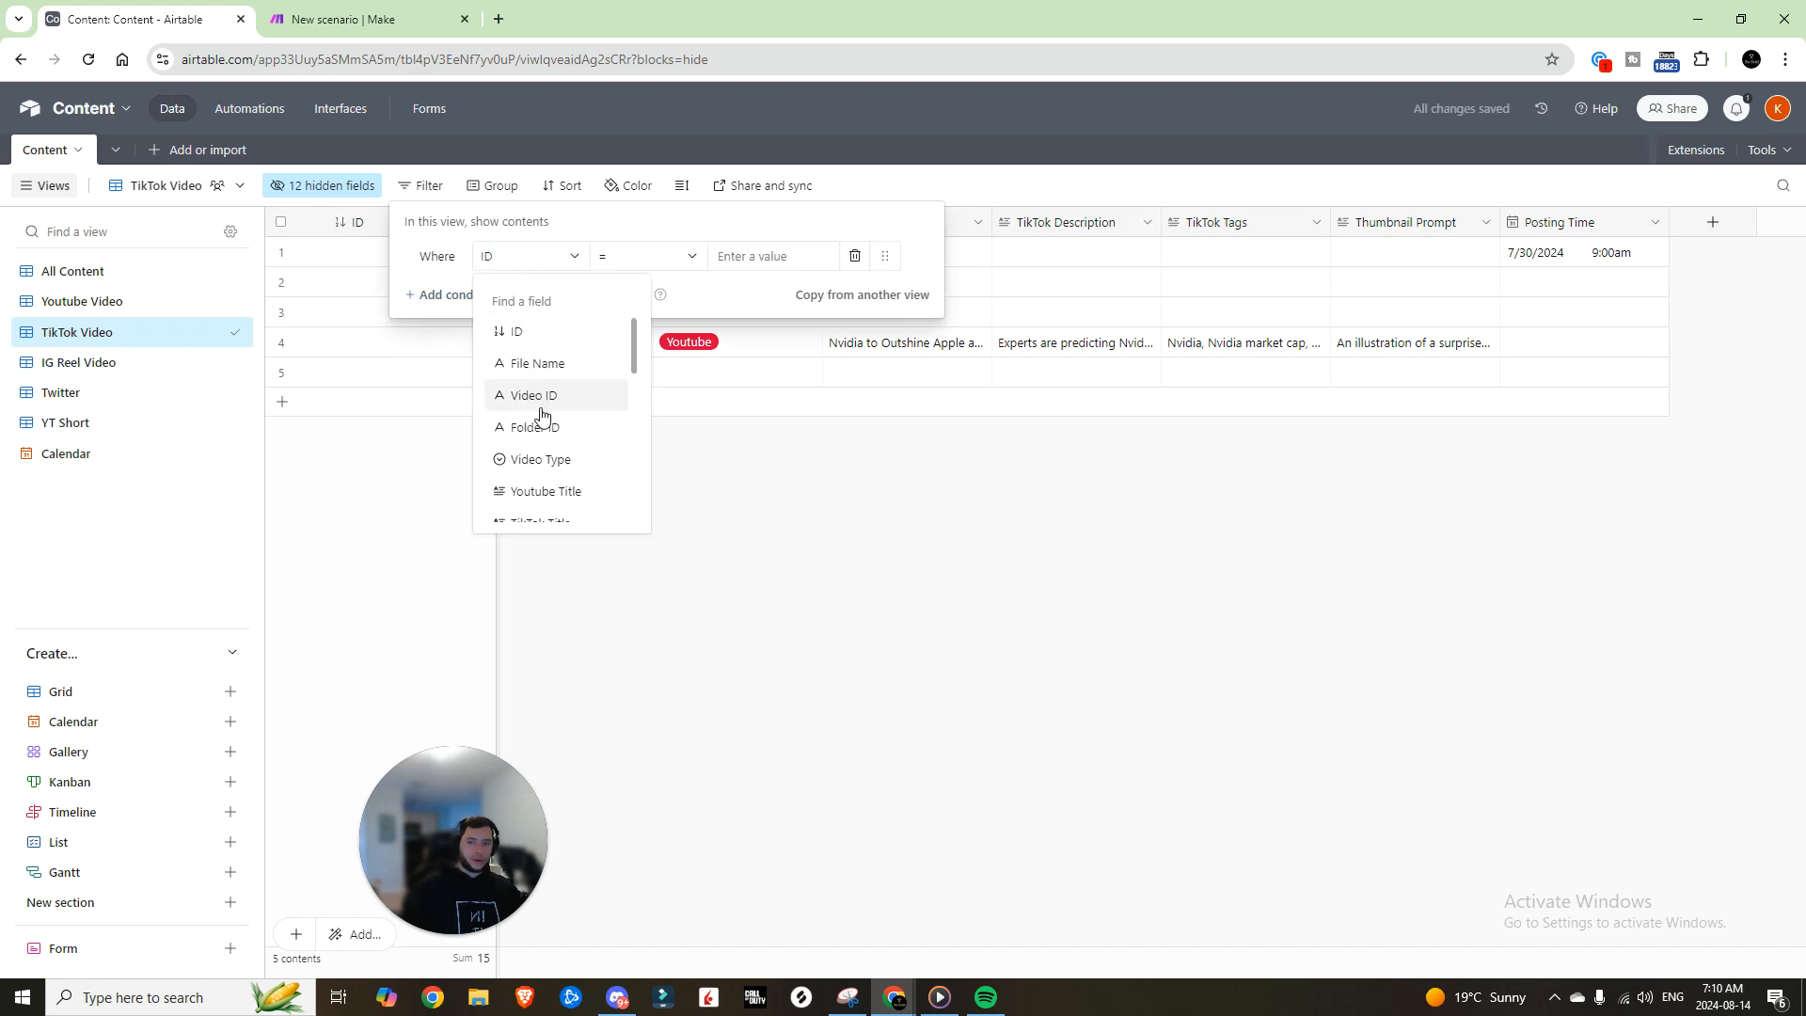
click(546, 461)
click(730, 261)
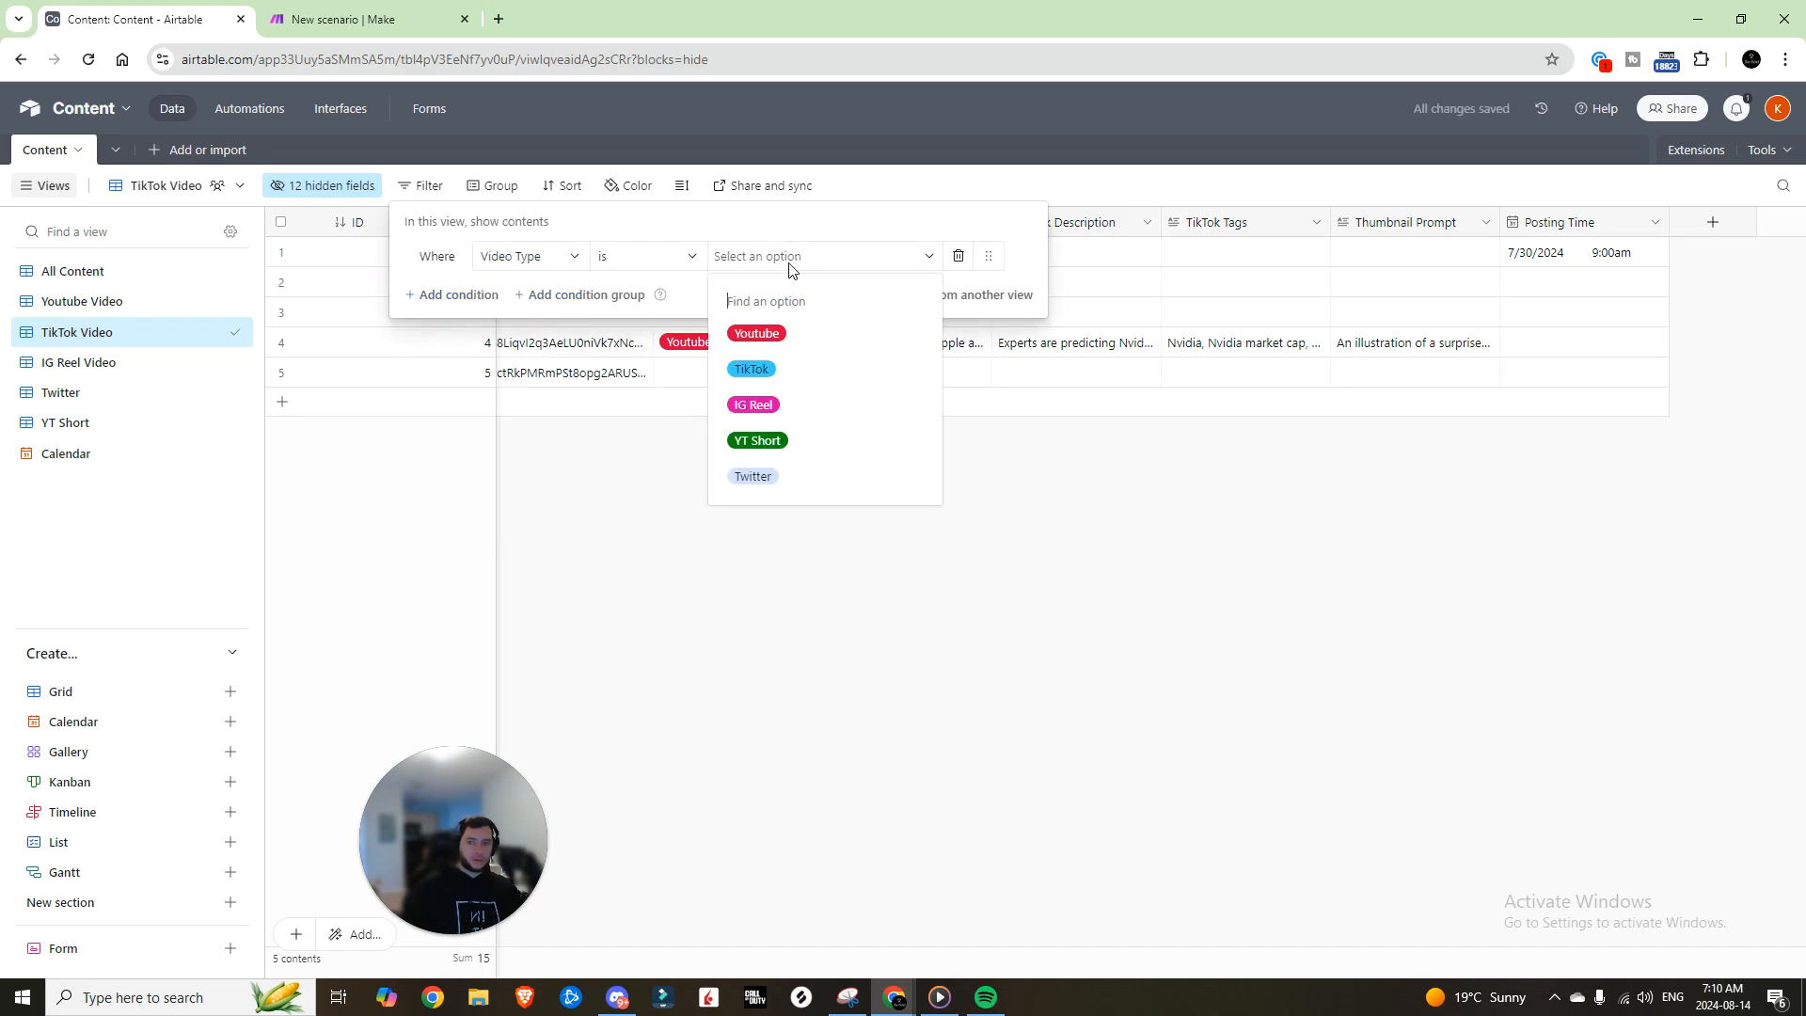
click(767, 371)
click(938, 370)
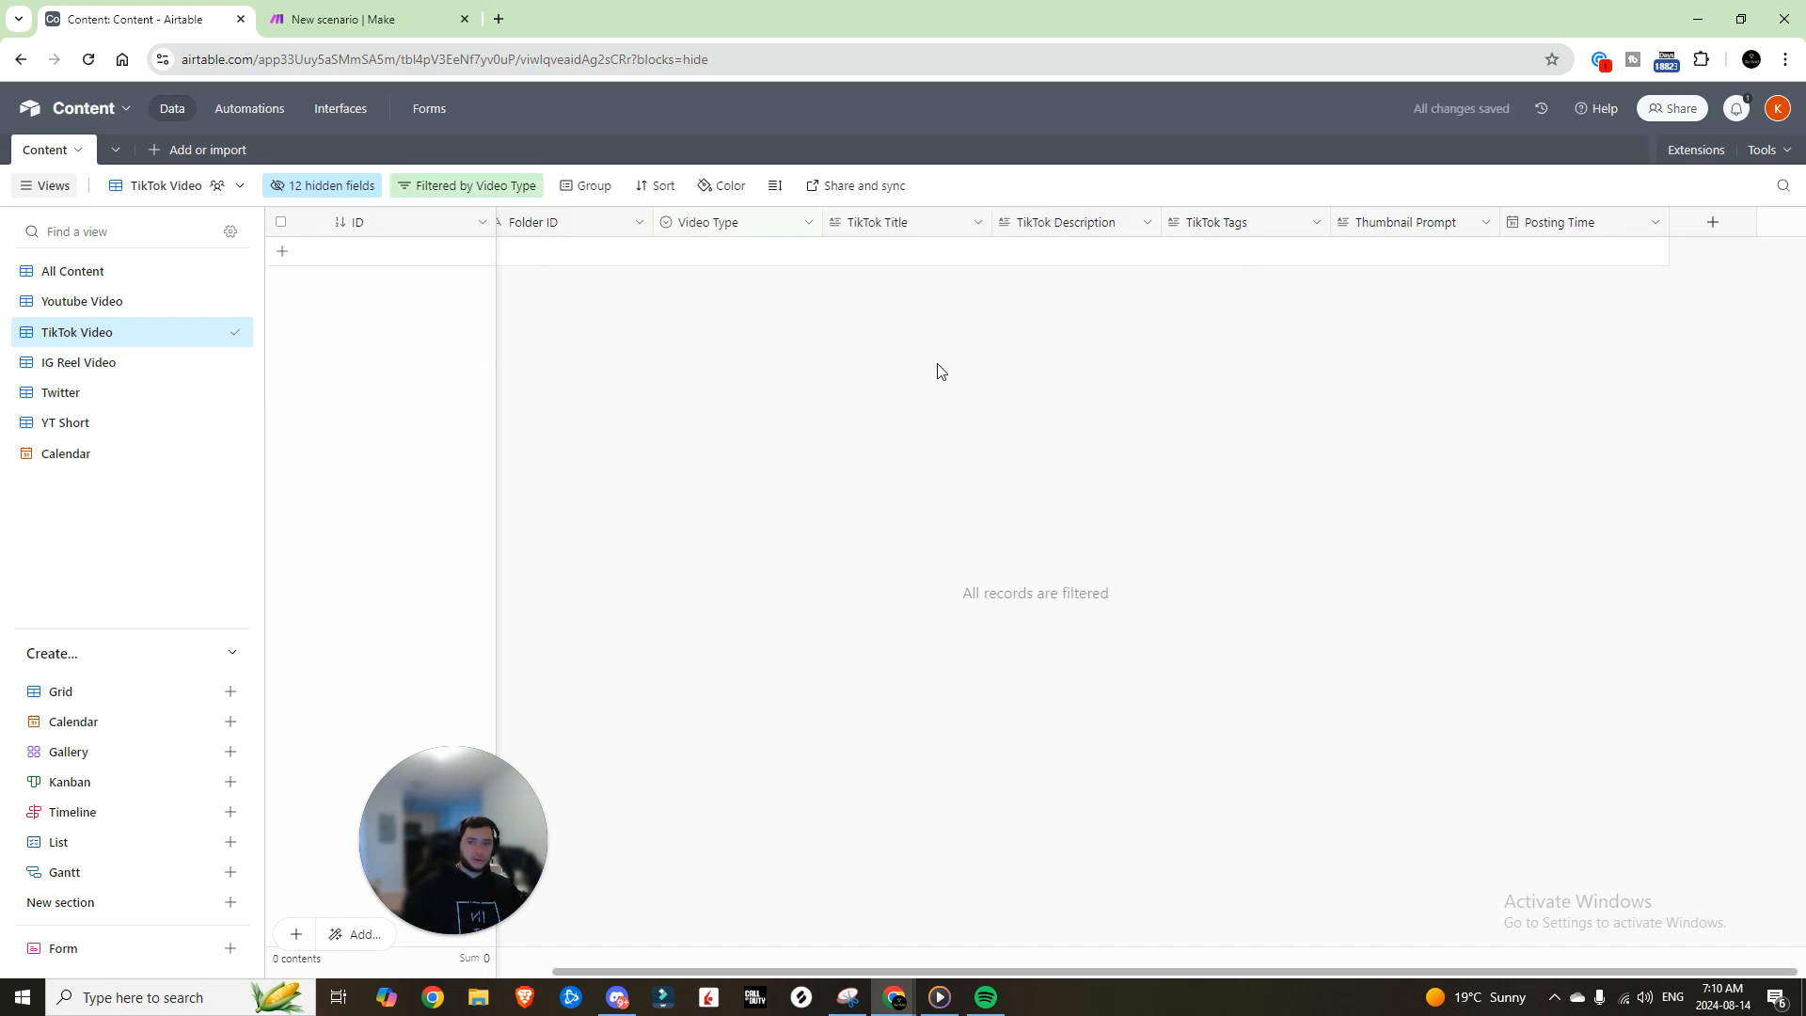
Step: Filter the IG Reel Video and Twitter views by Video Type IG Reel and Twitter
click(81, 365)
click(425, 185)
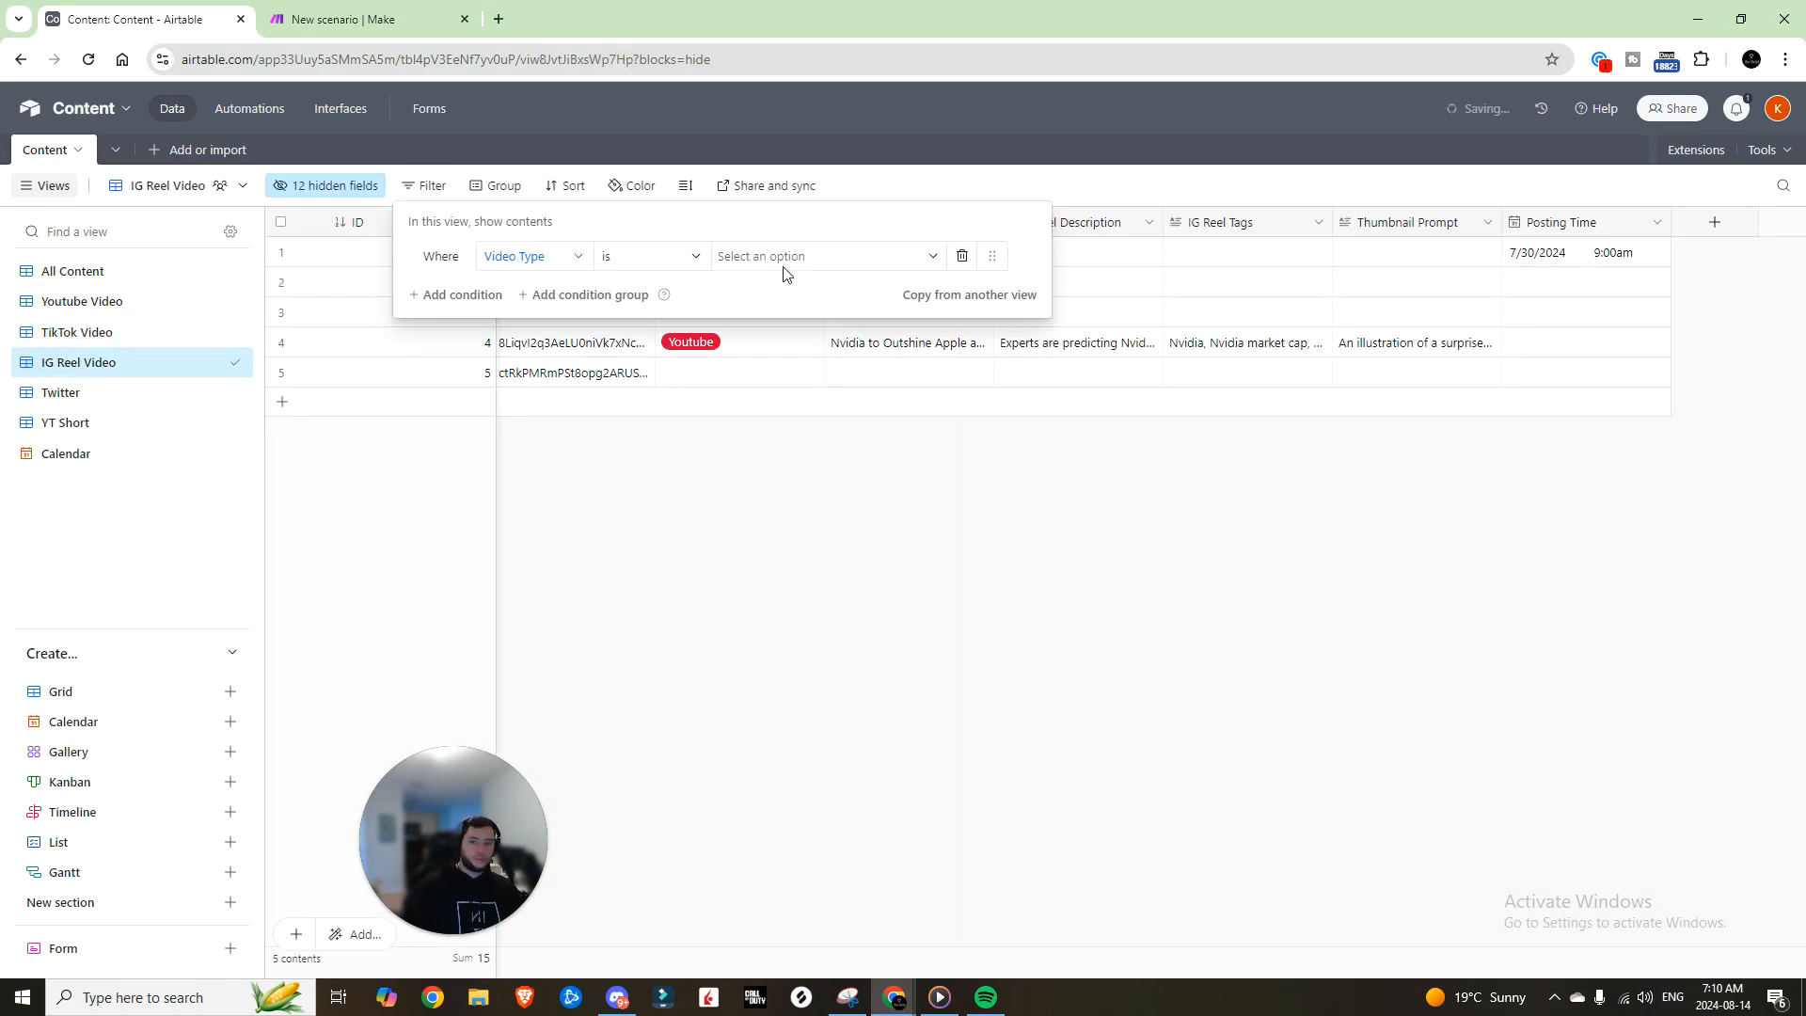
click(786, 257)
click(762, 405)
click(790, 455)
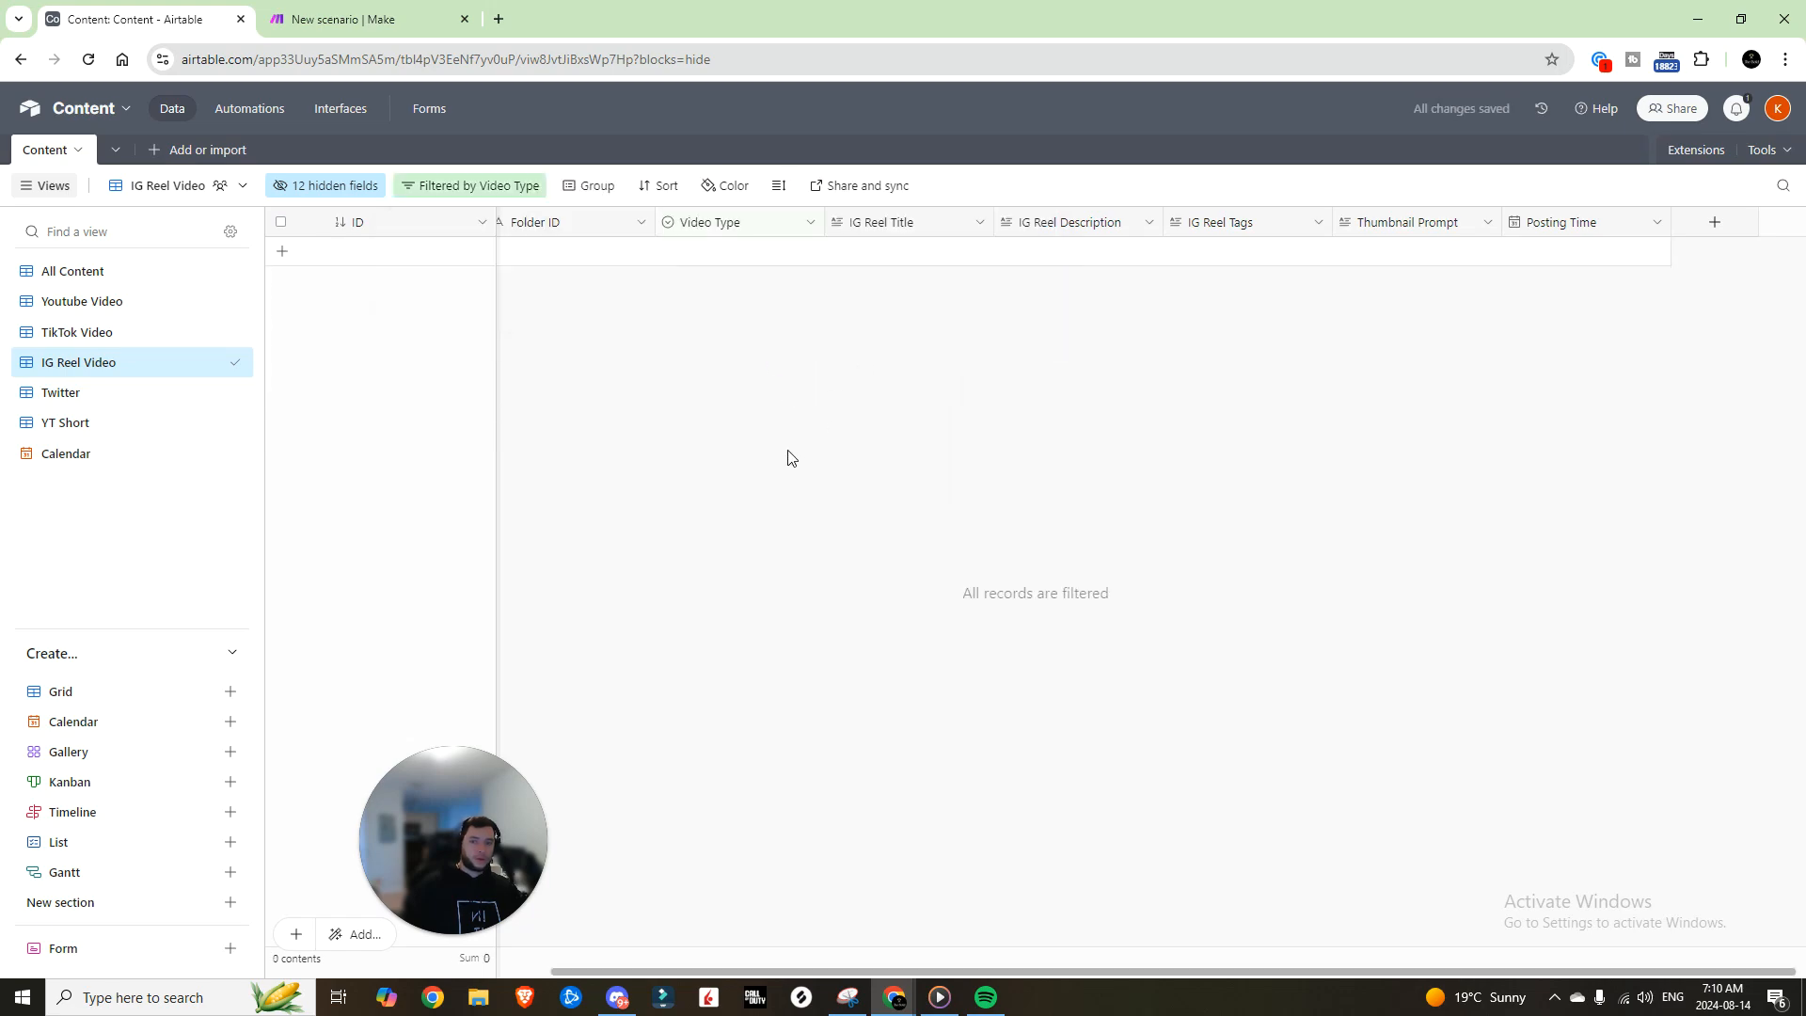
click(61, 393)
click(387, 186)
click(420, 254)
click(735, 256)
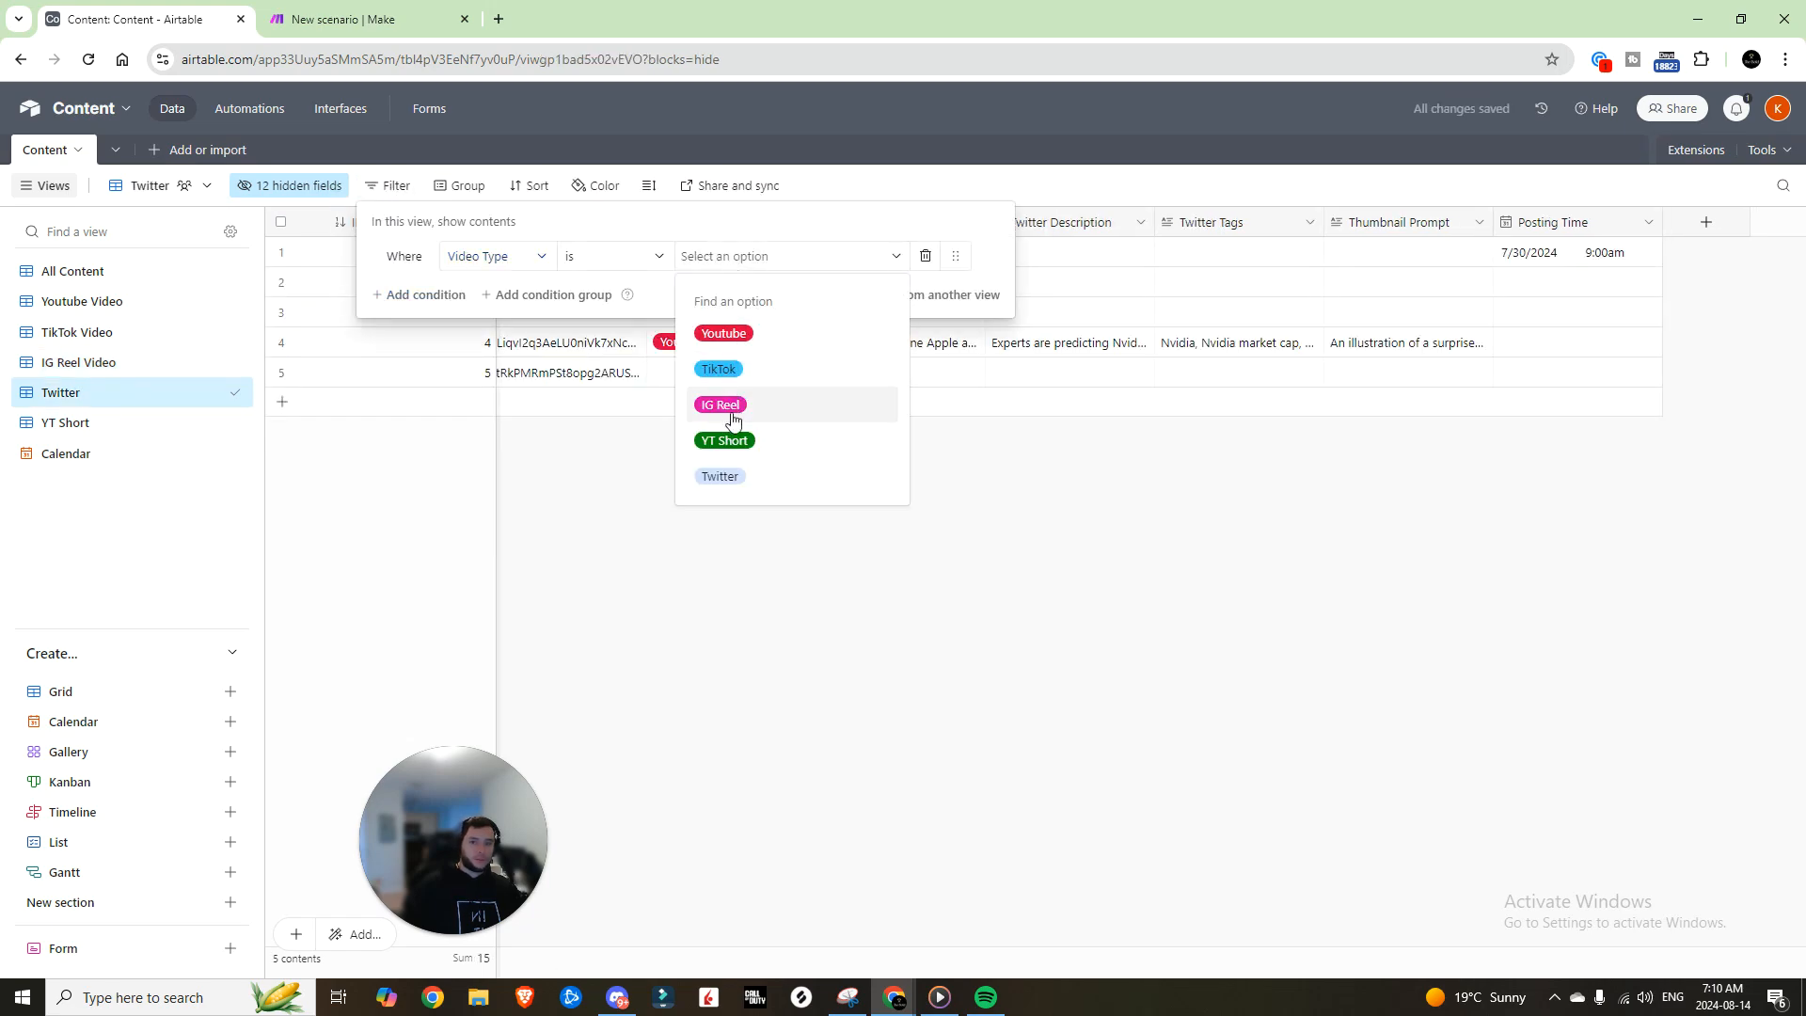
click(720, 476)
Step: Filter the YT Short view to records whose Video Type is YT Short
click(65, 423)
click(407, 186)
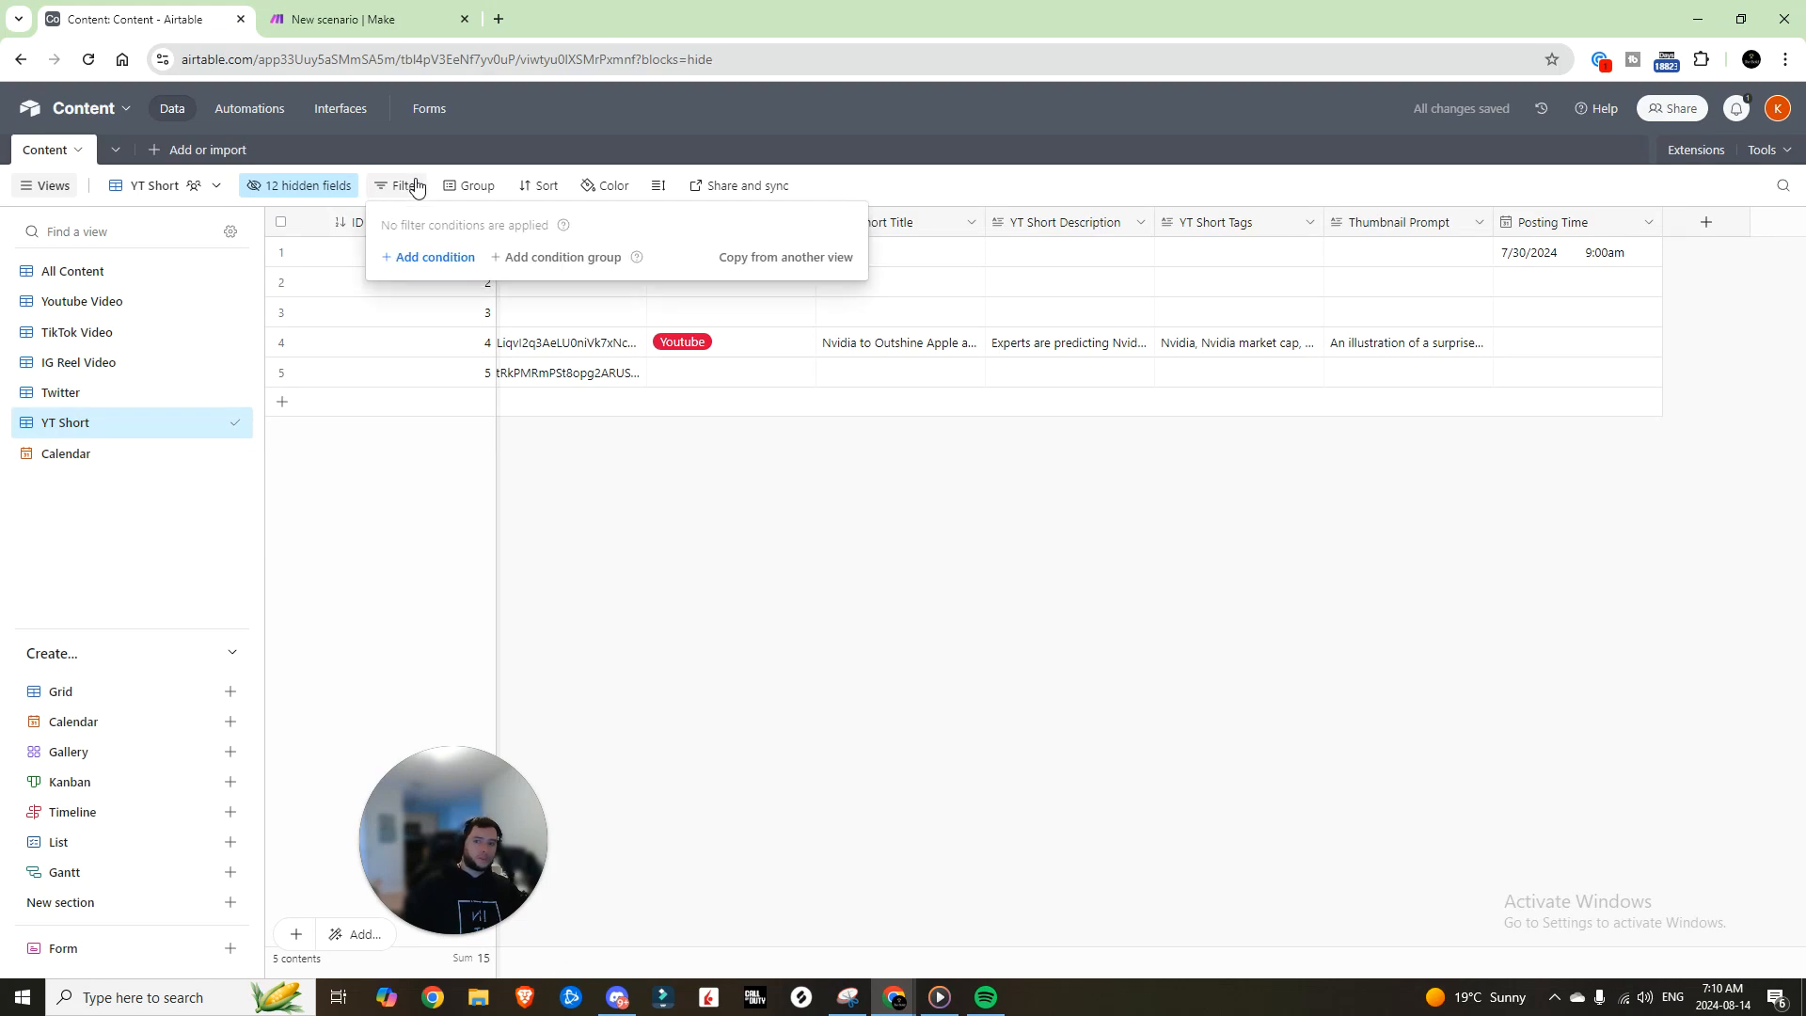
click(447, 250)
click(616, 318)
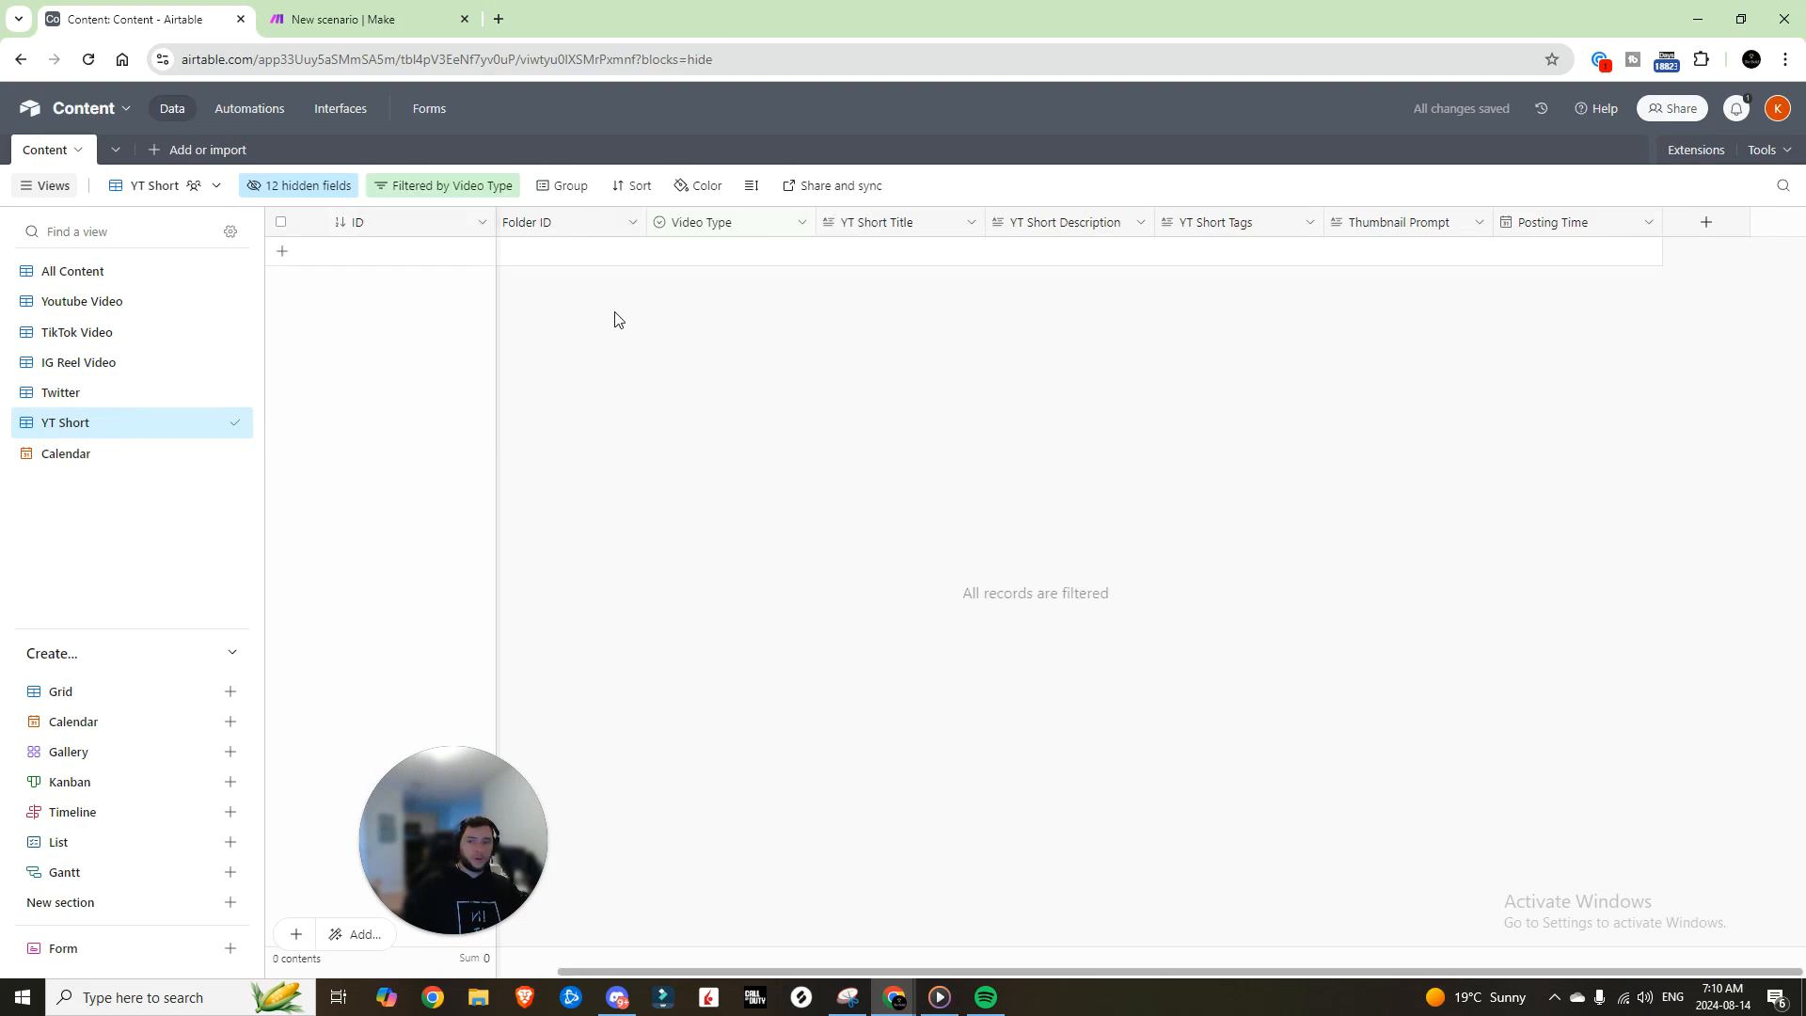
click(96, 272)
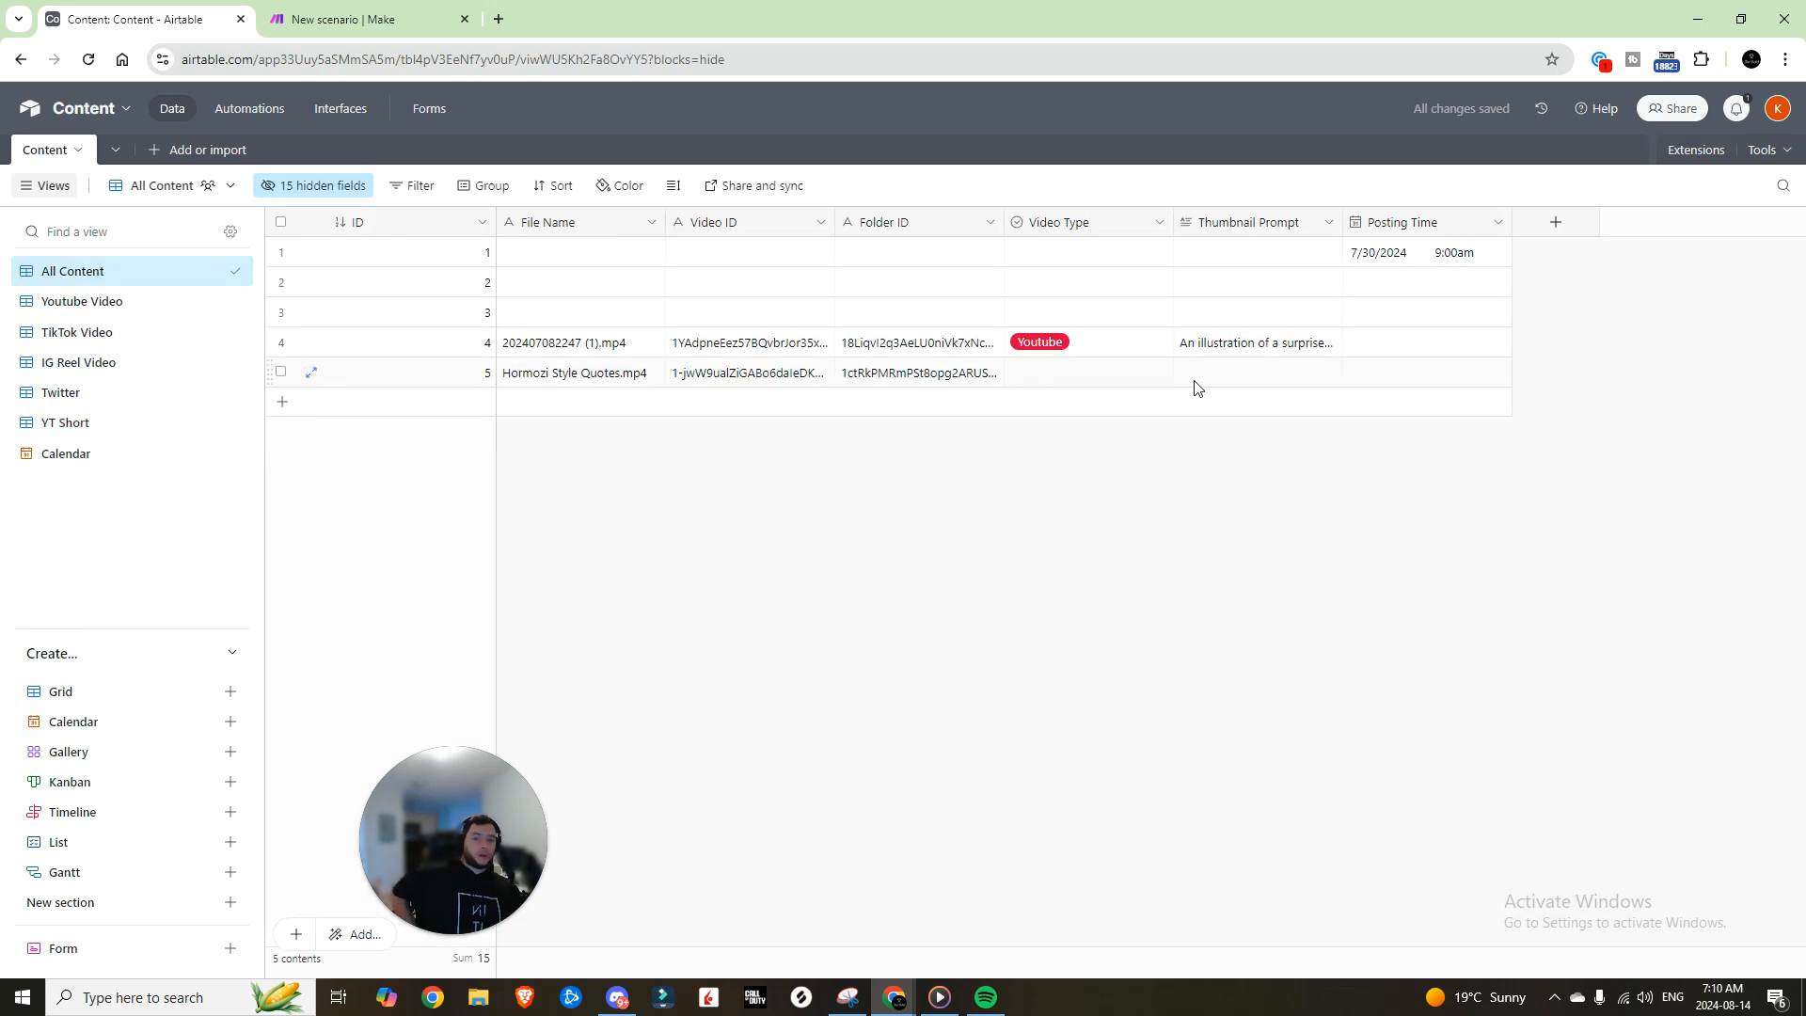
Step: Enable 'Display time zone' in the Posting Time field settings and save it
click(1110, 342)
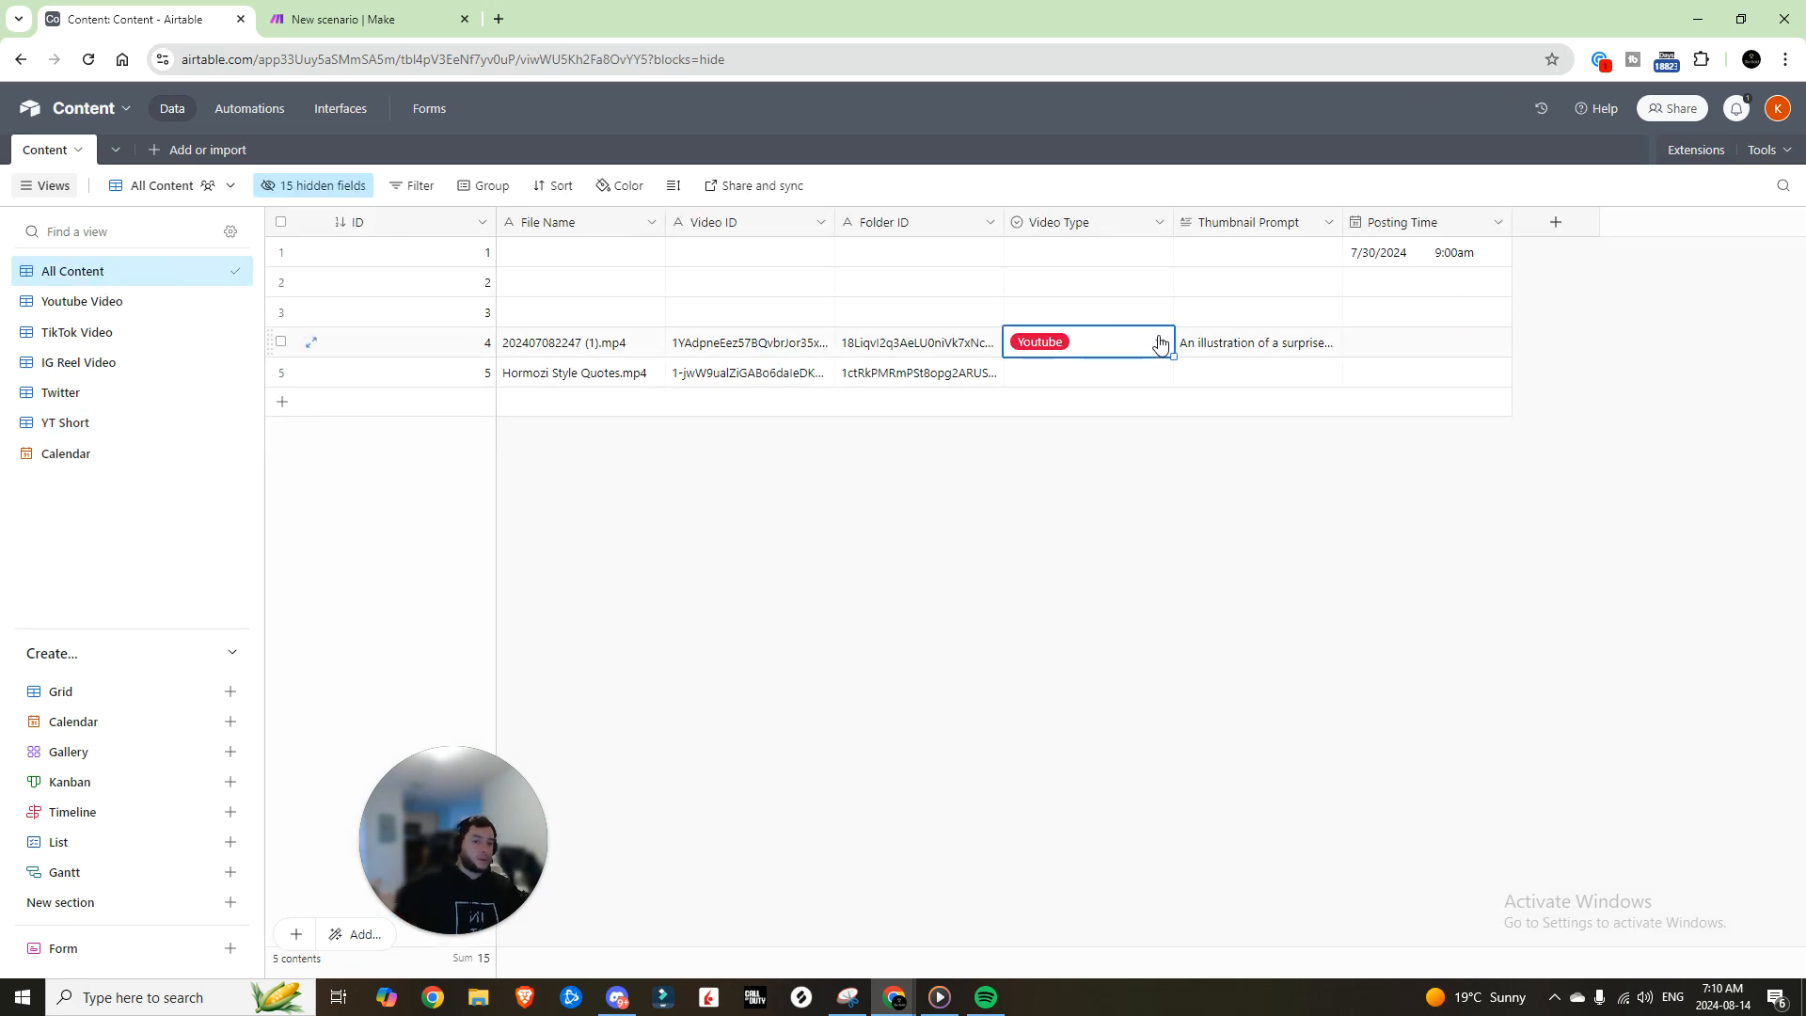
click(115, 299)
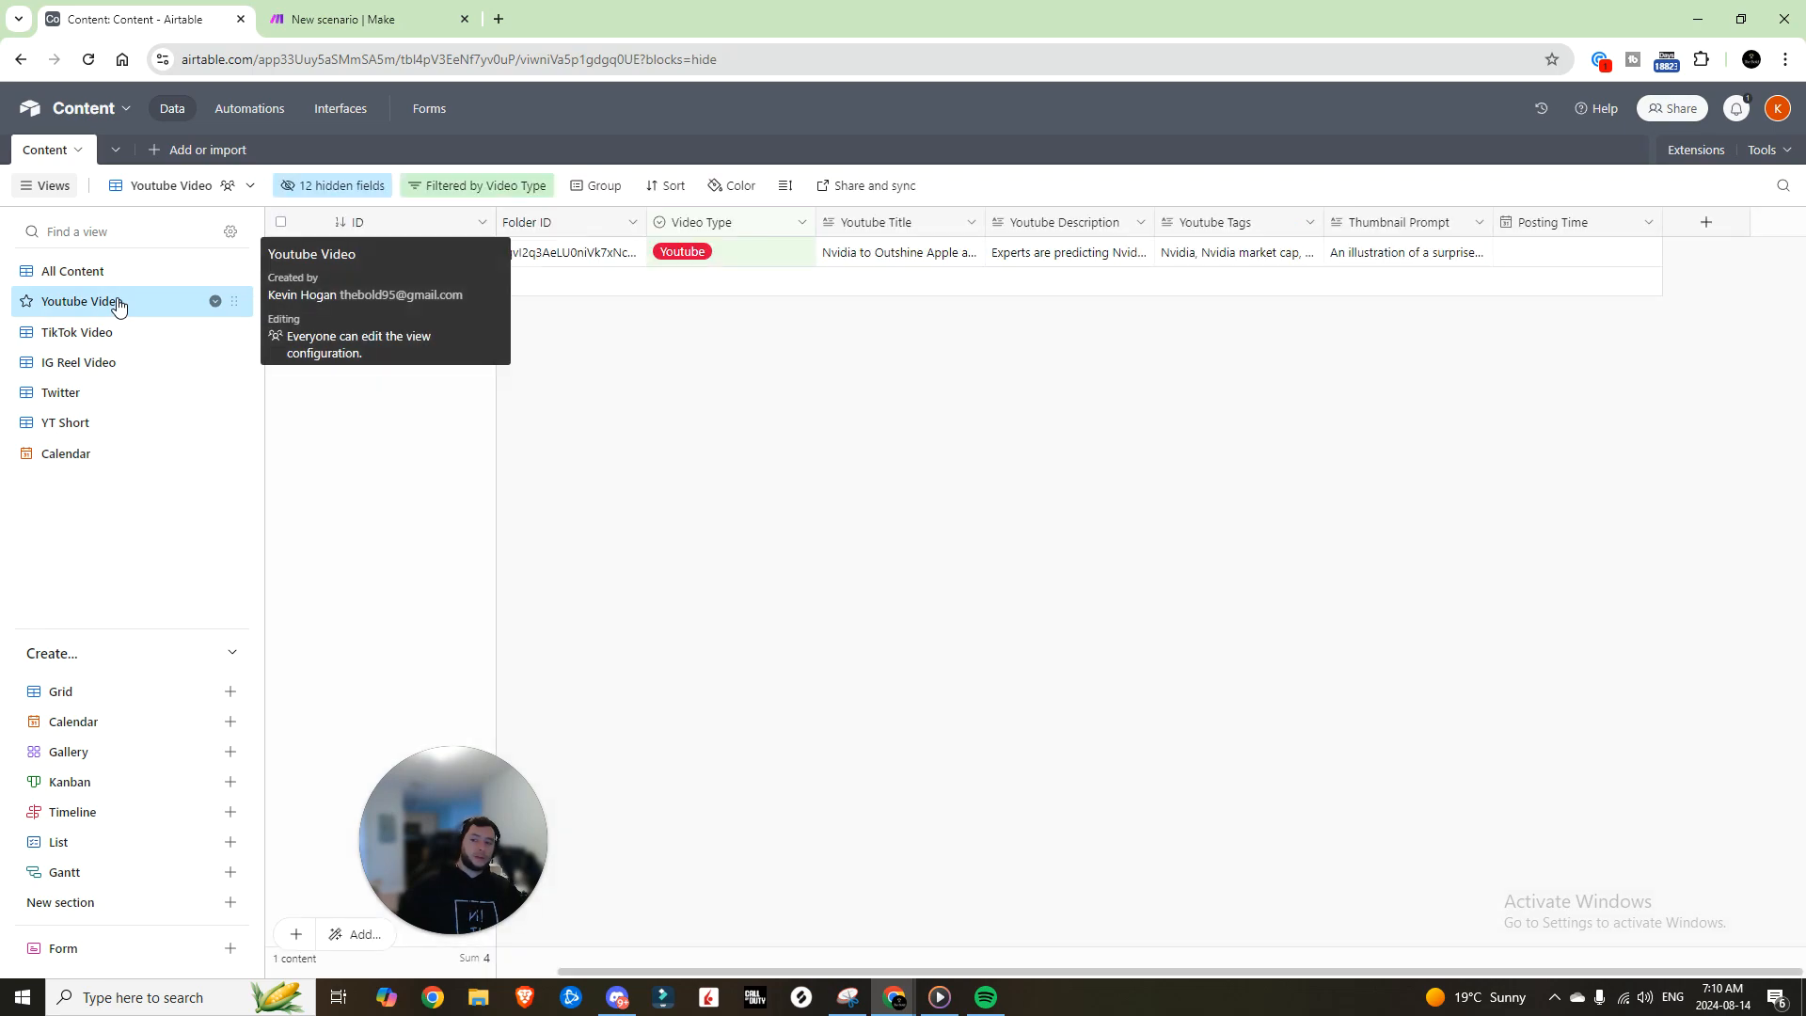
click(234, 269)
click(1498, 223)
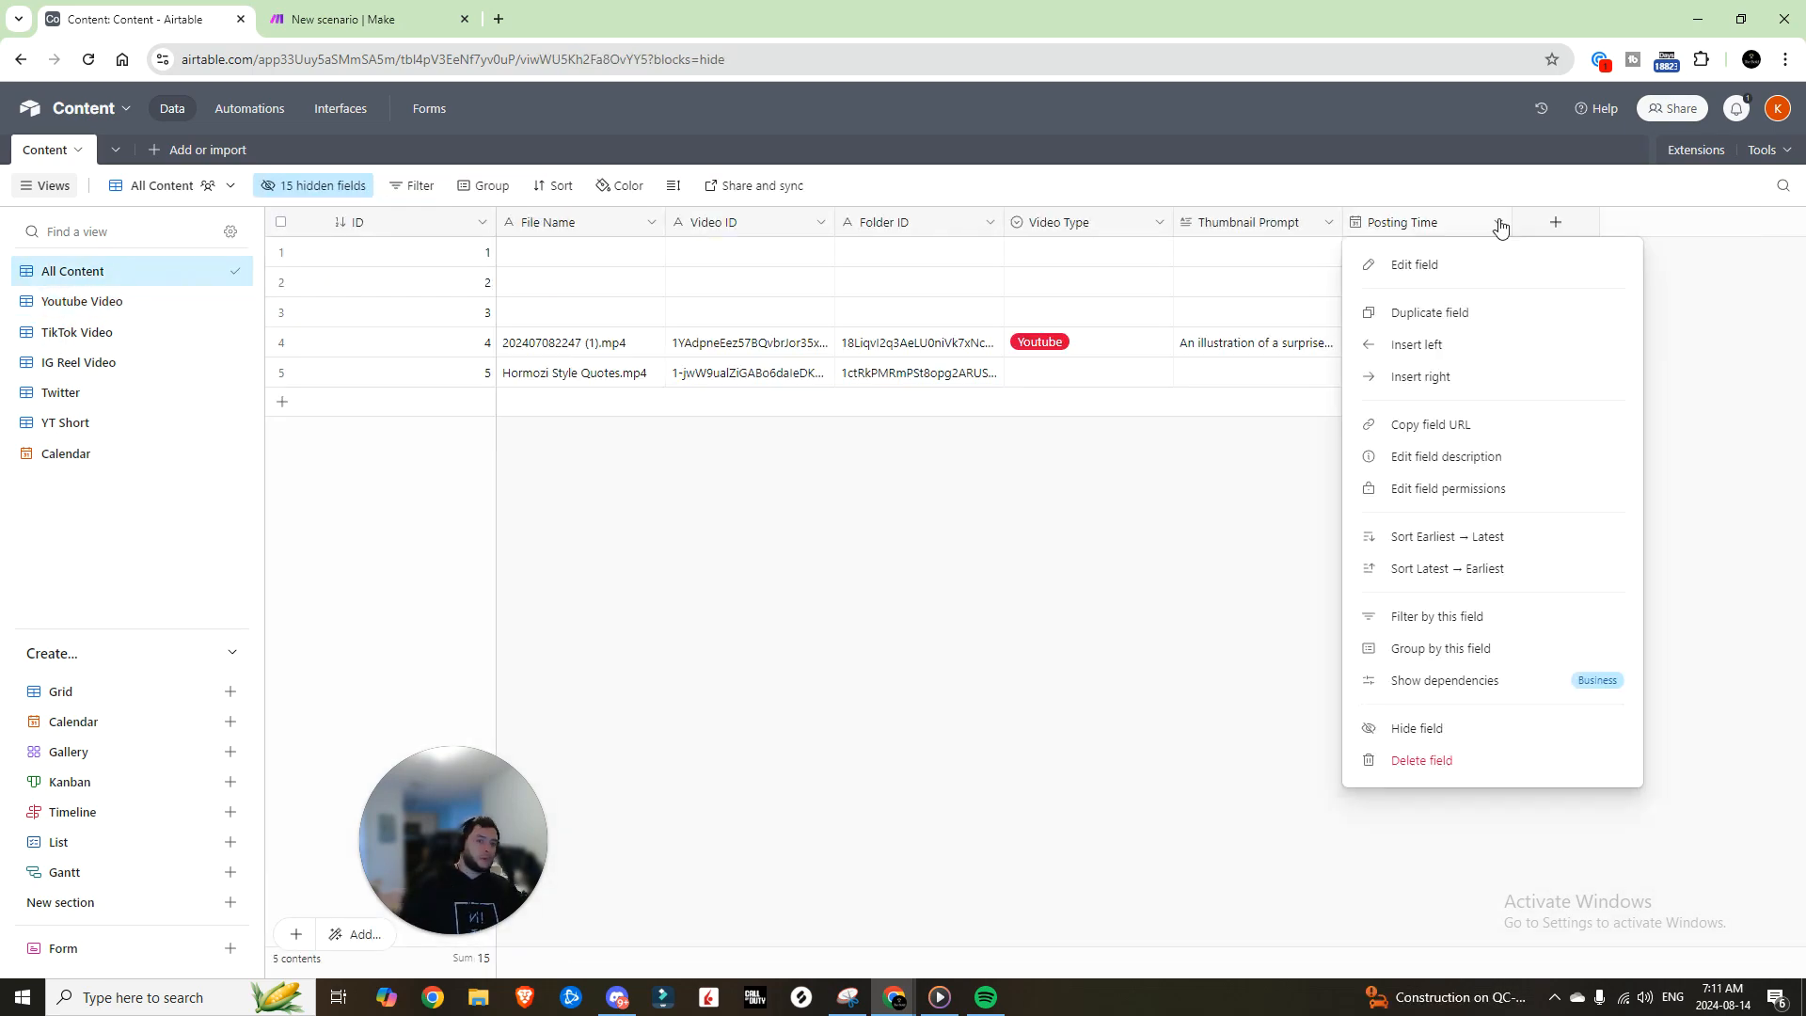
click(1432, 267)
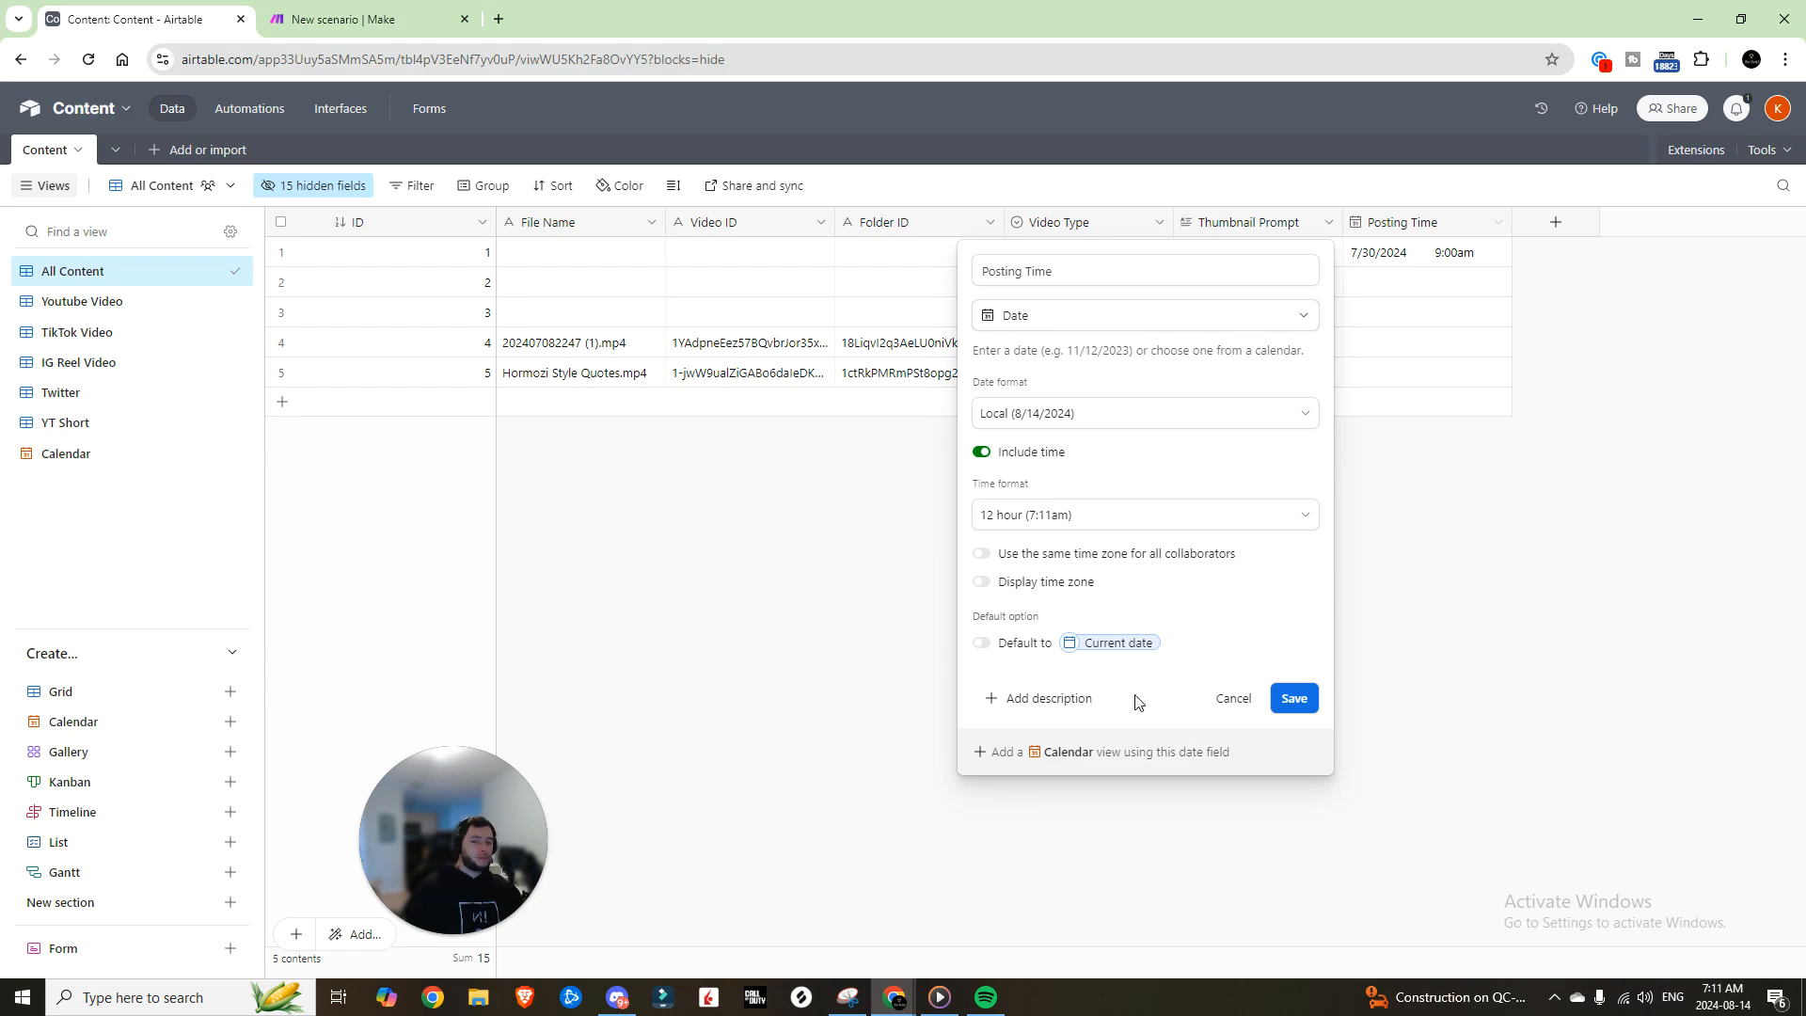
click(1069, 583)
click(1293, 698)
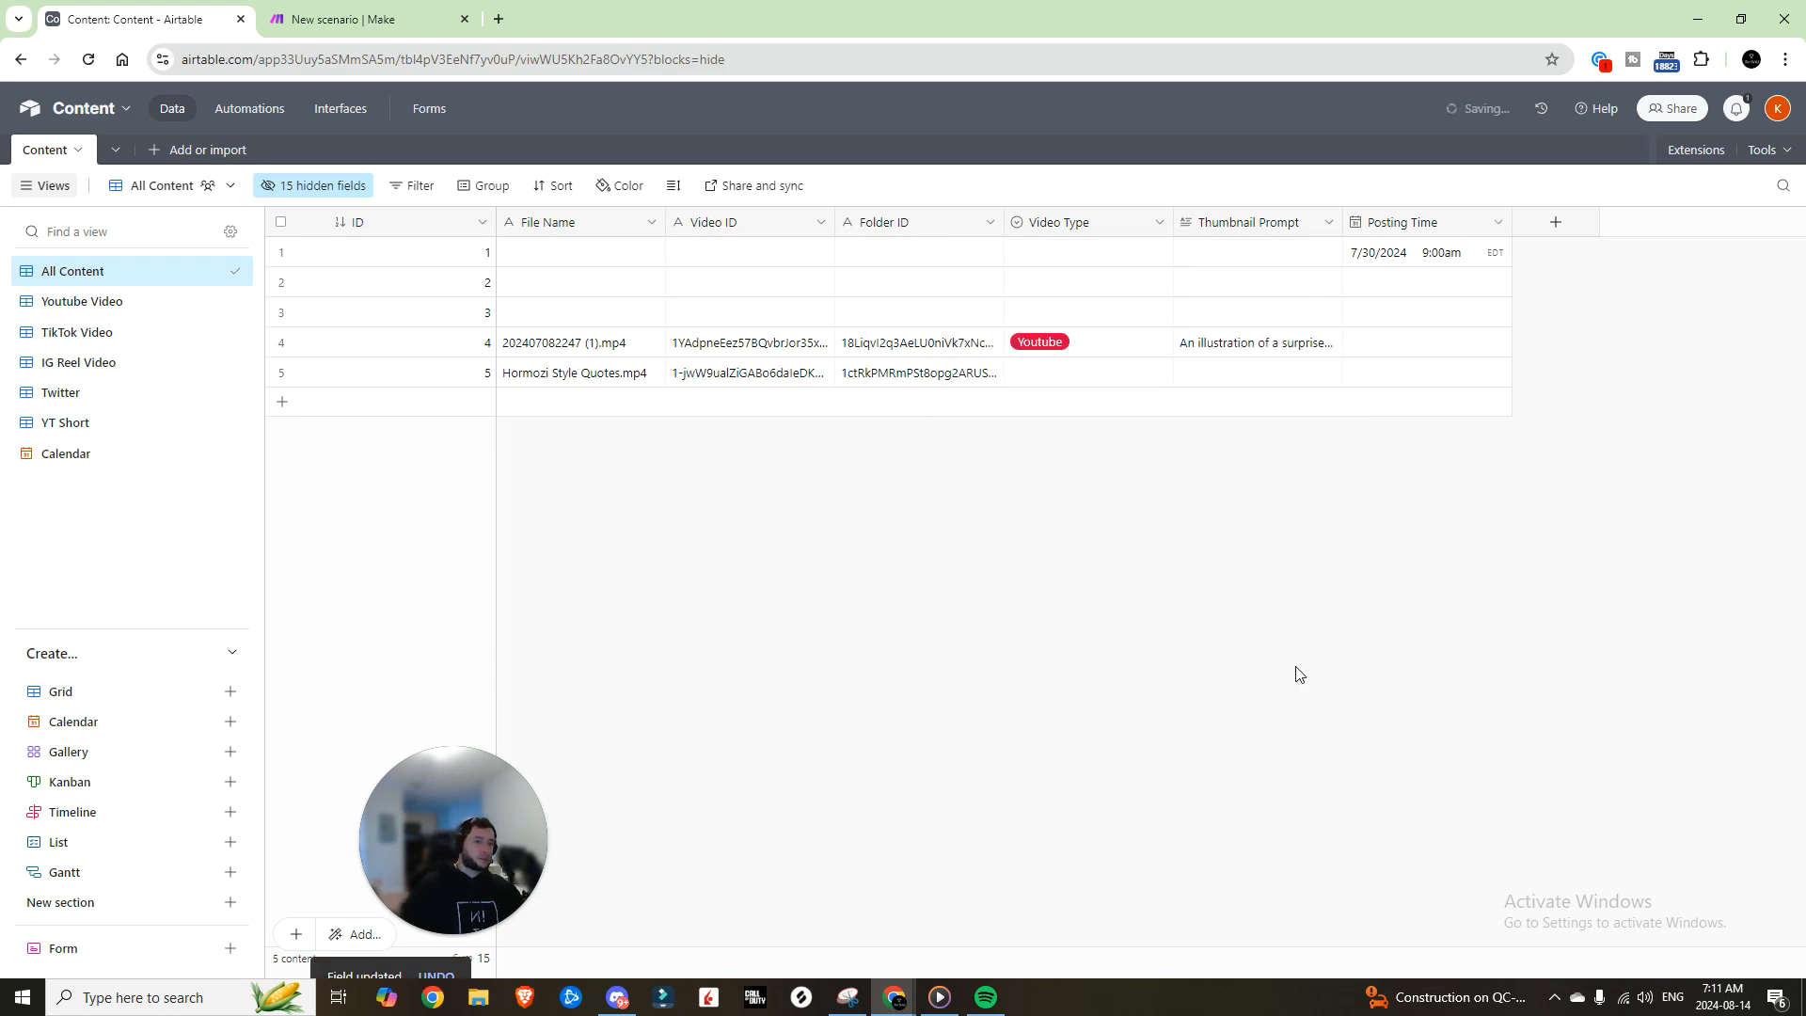
Step: Set record 4's Posting Time to August 15, 2024 at 7:11am
click(1418, 341)
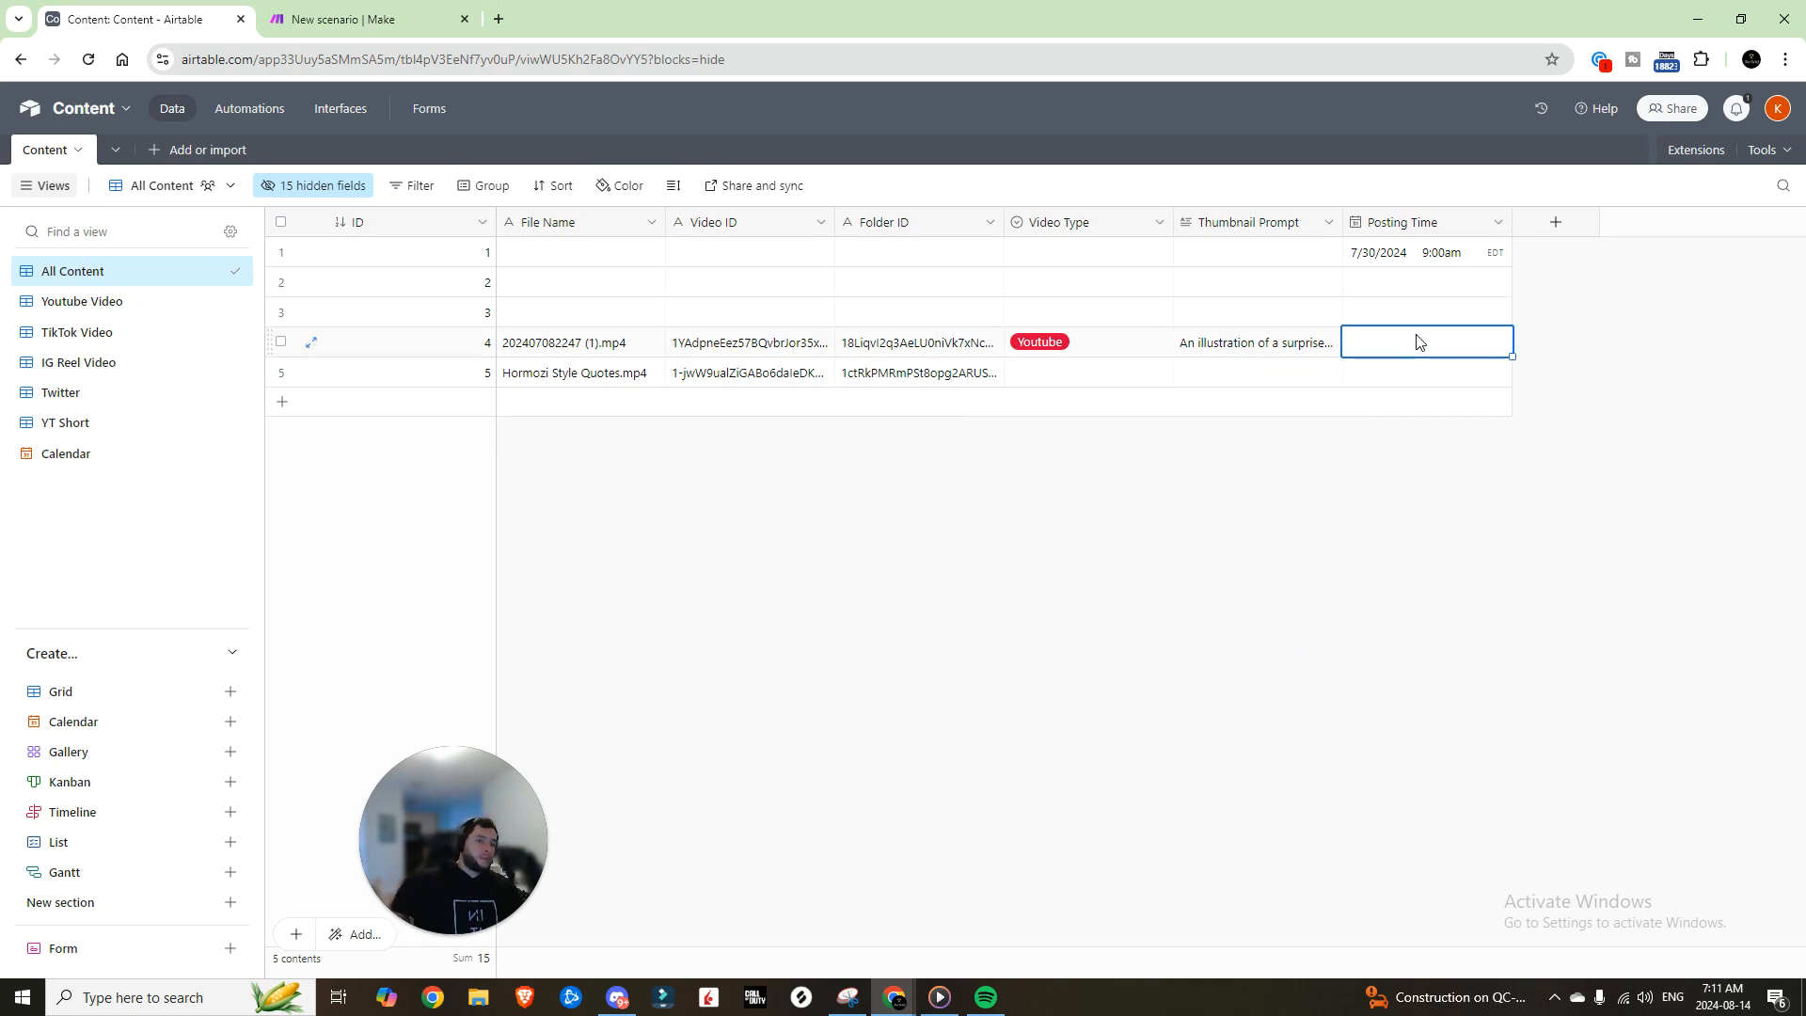
click(1503, 347)
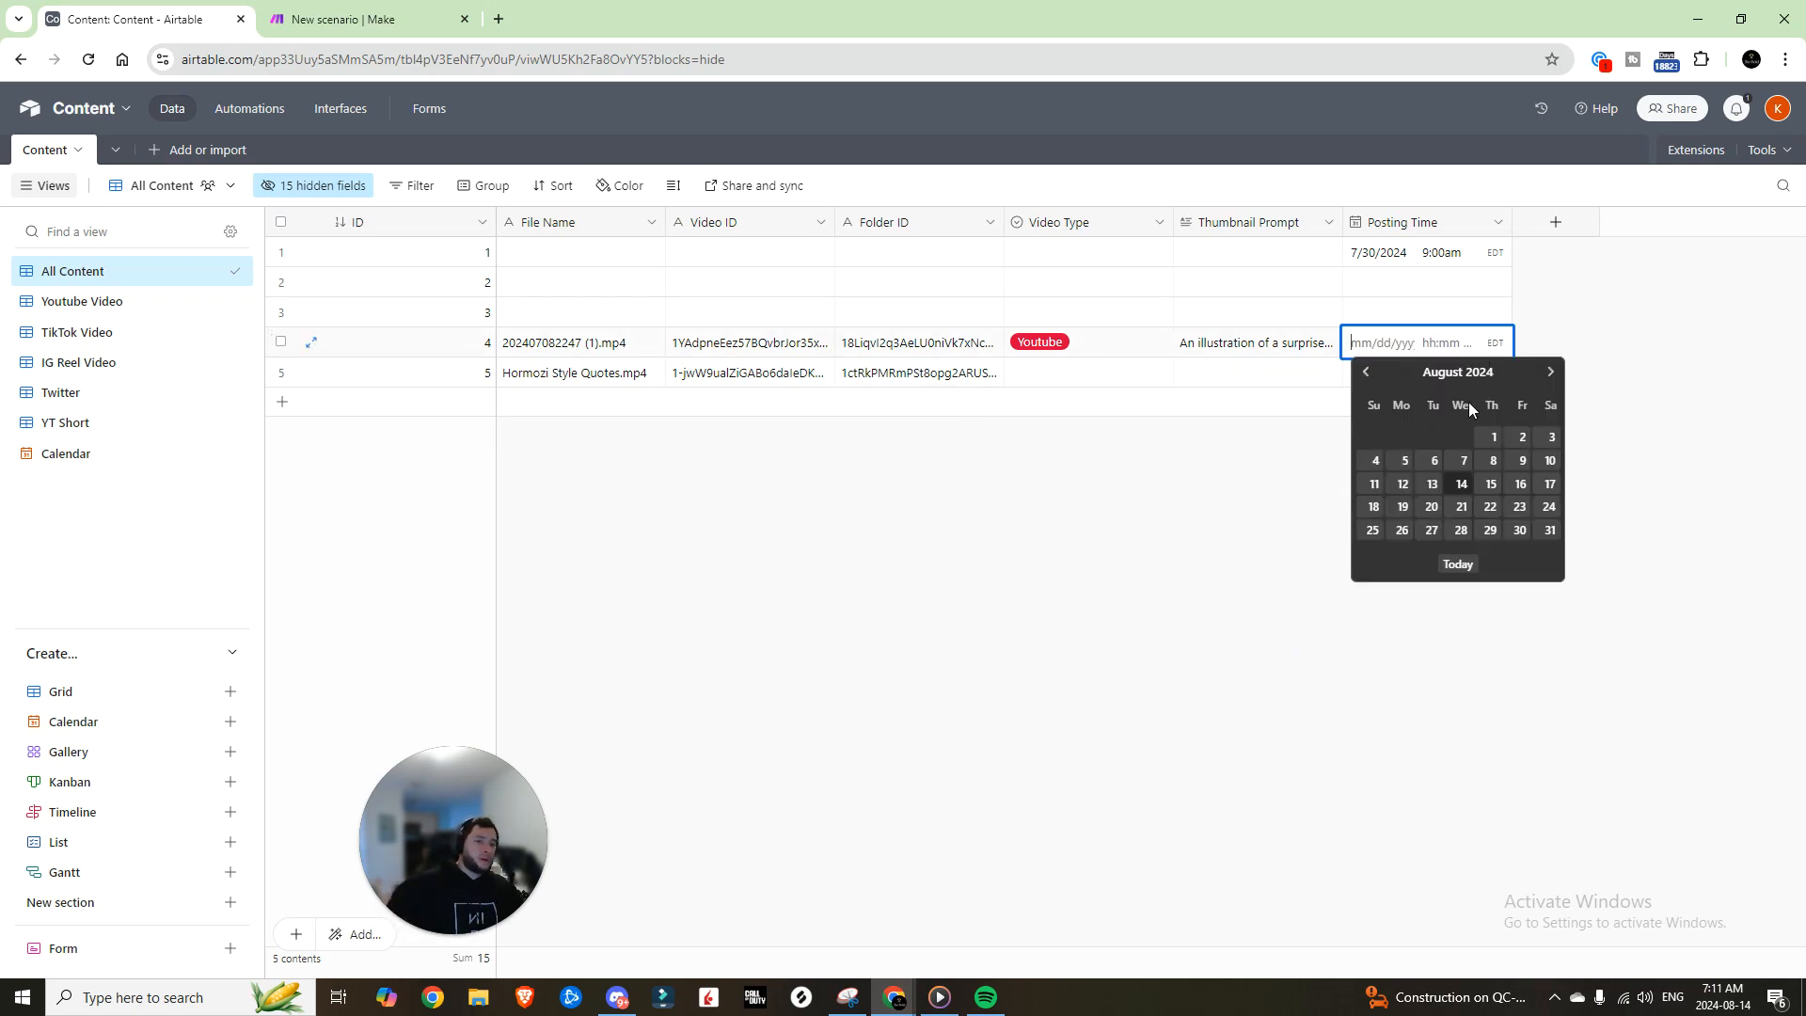
click(1489, 486)
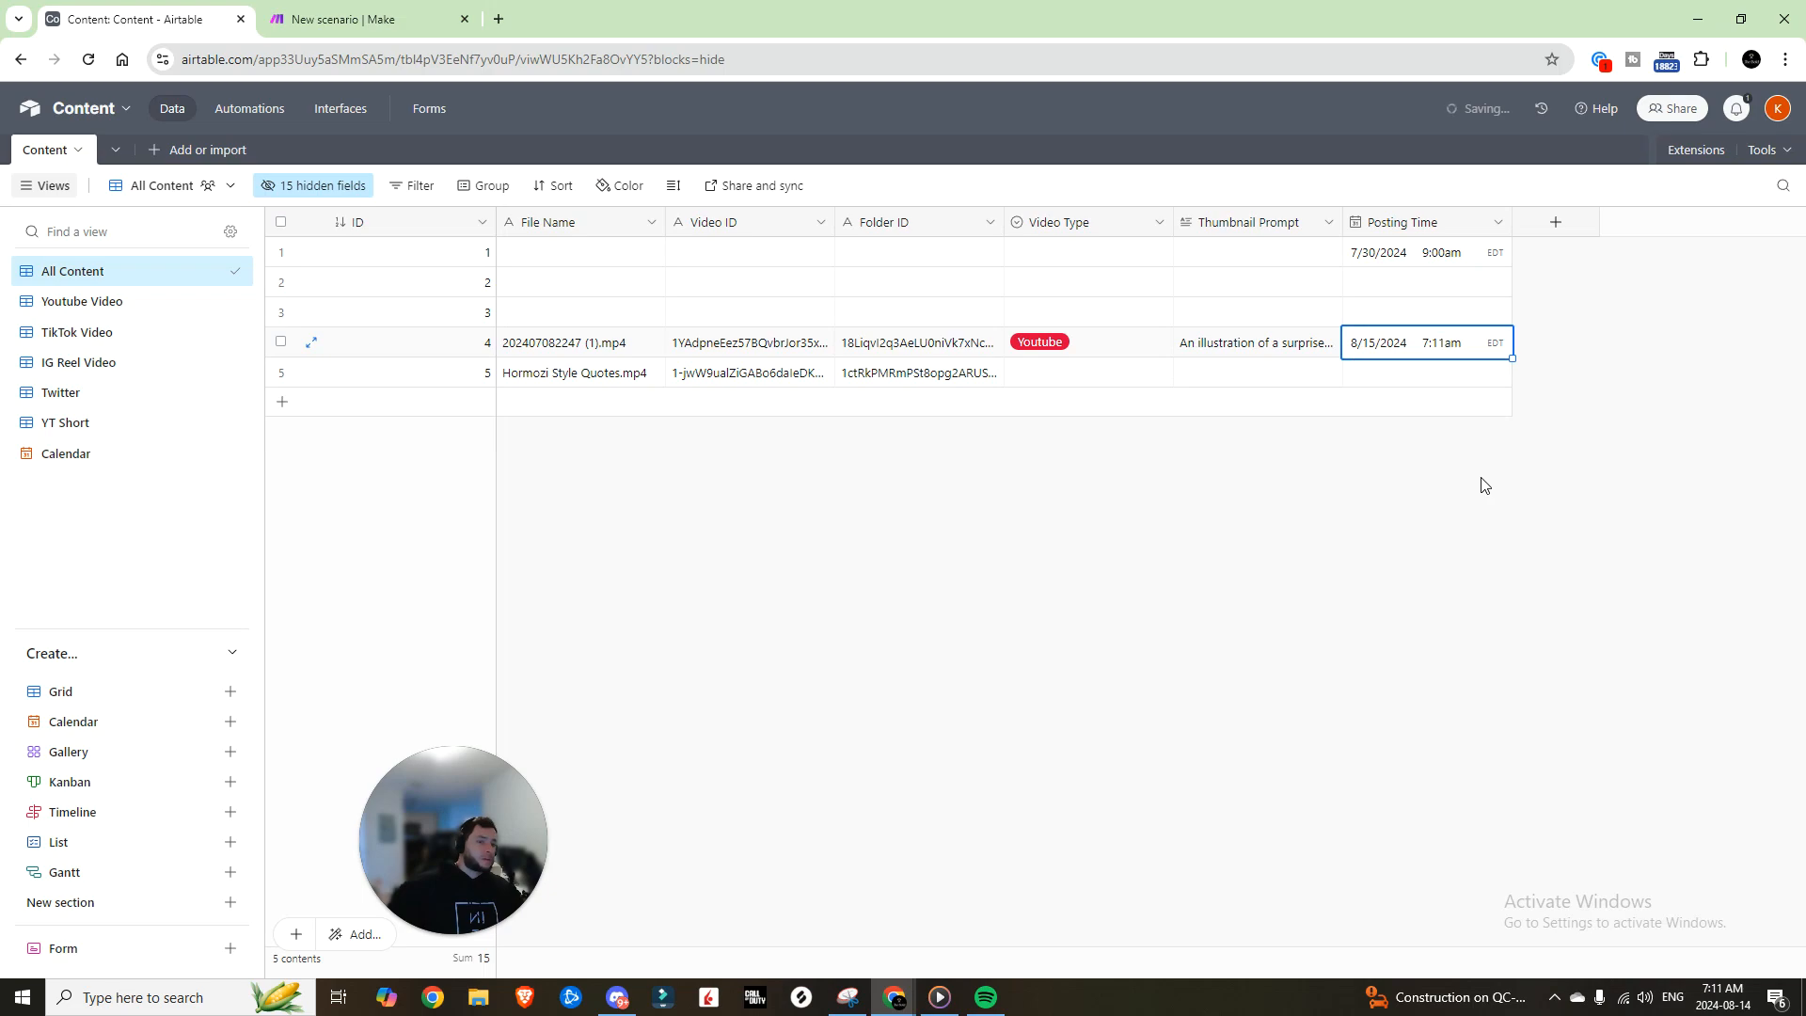
click(1445, 348)
scroll(1439, 482, down, 5)
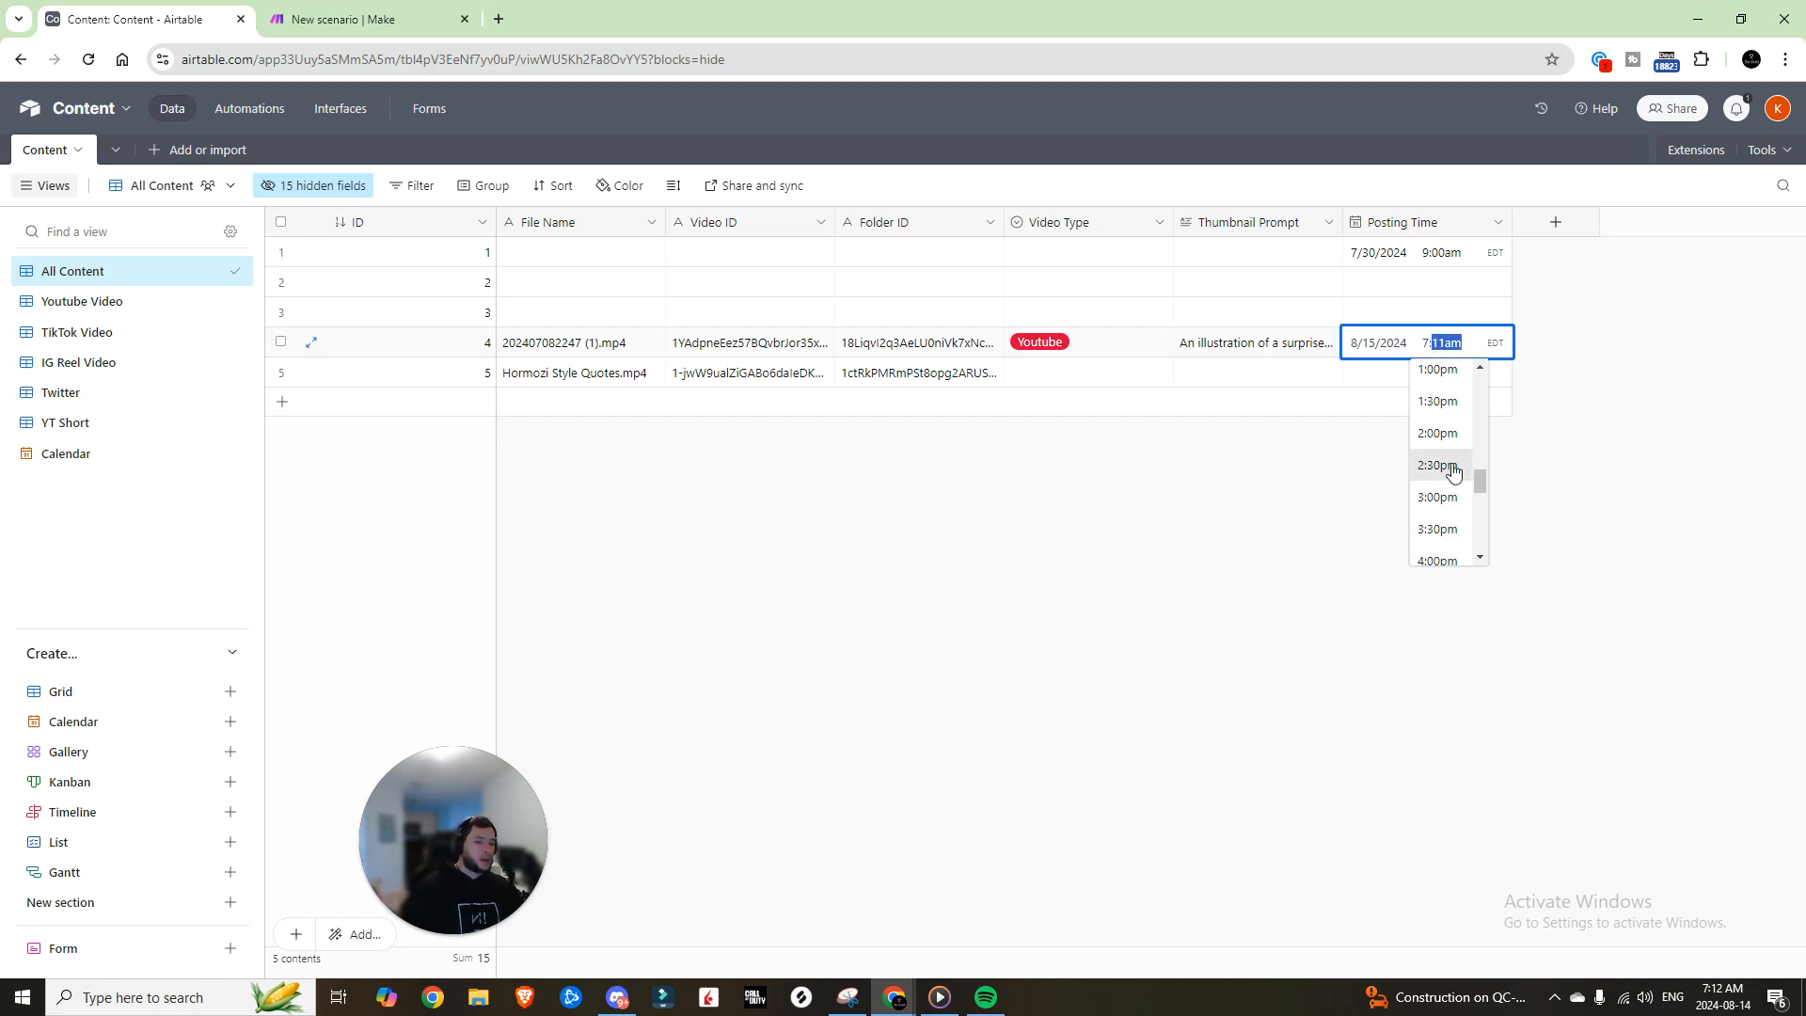
click(1535, 386)
Step: Switch to the Calendar view and choose Posting Time as its date field
click(61, 465)
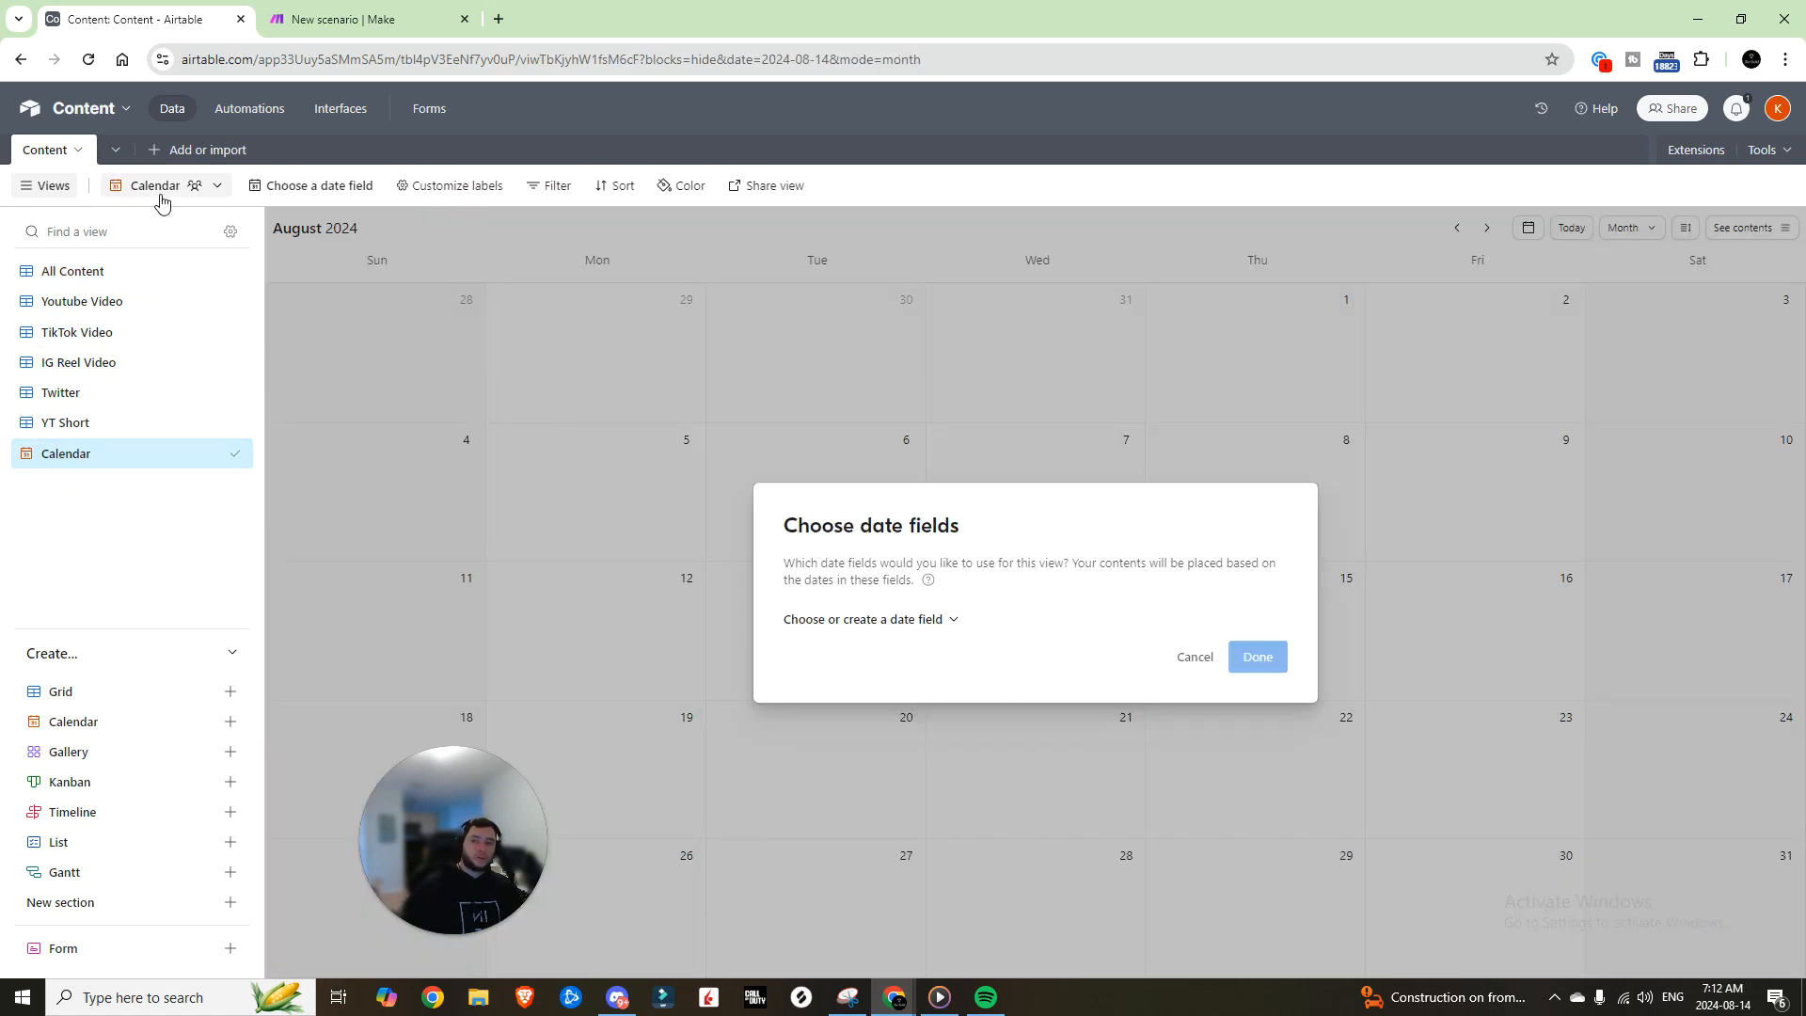
mouse_move(109, 724)
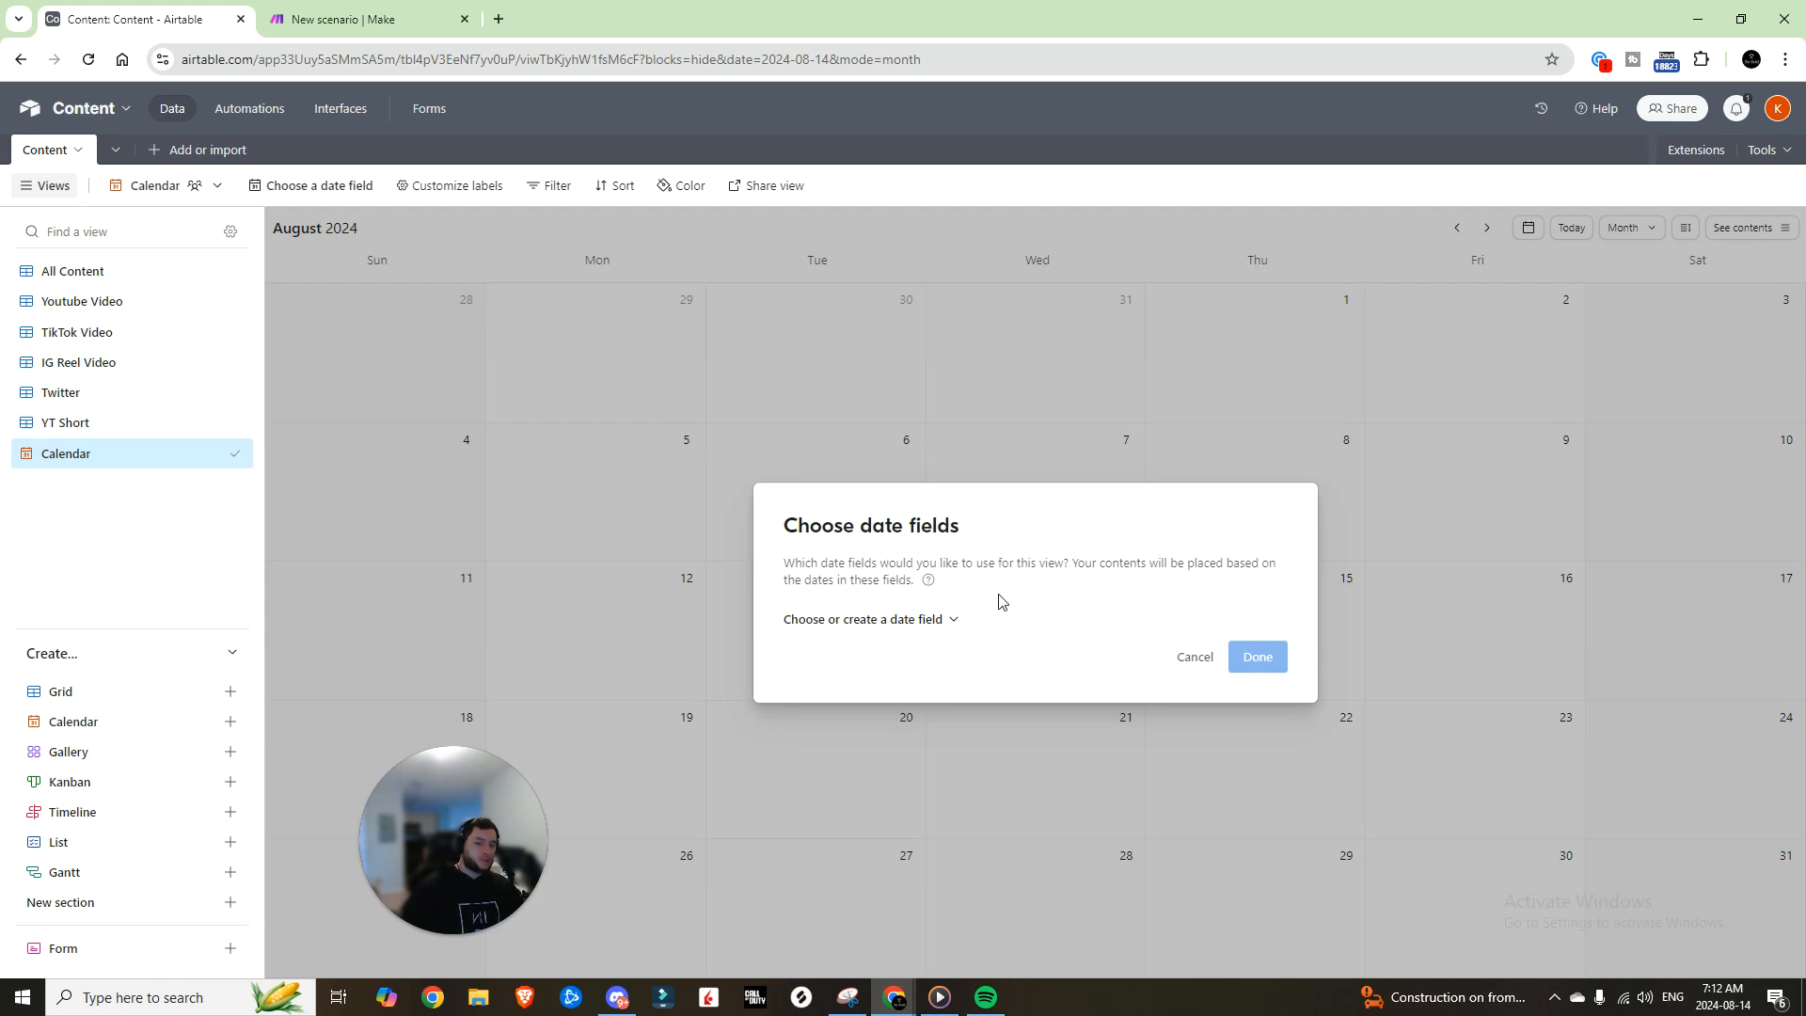
click(905, 619)
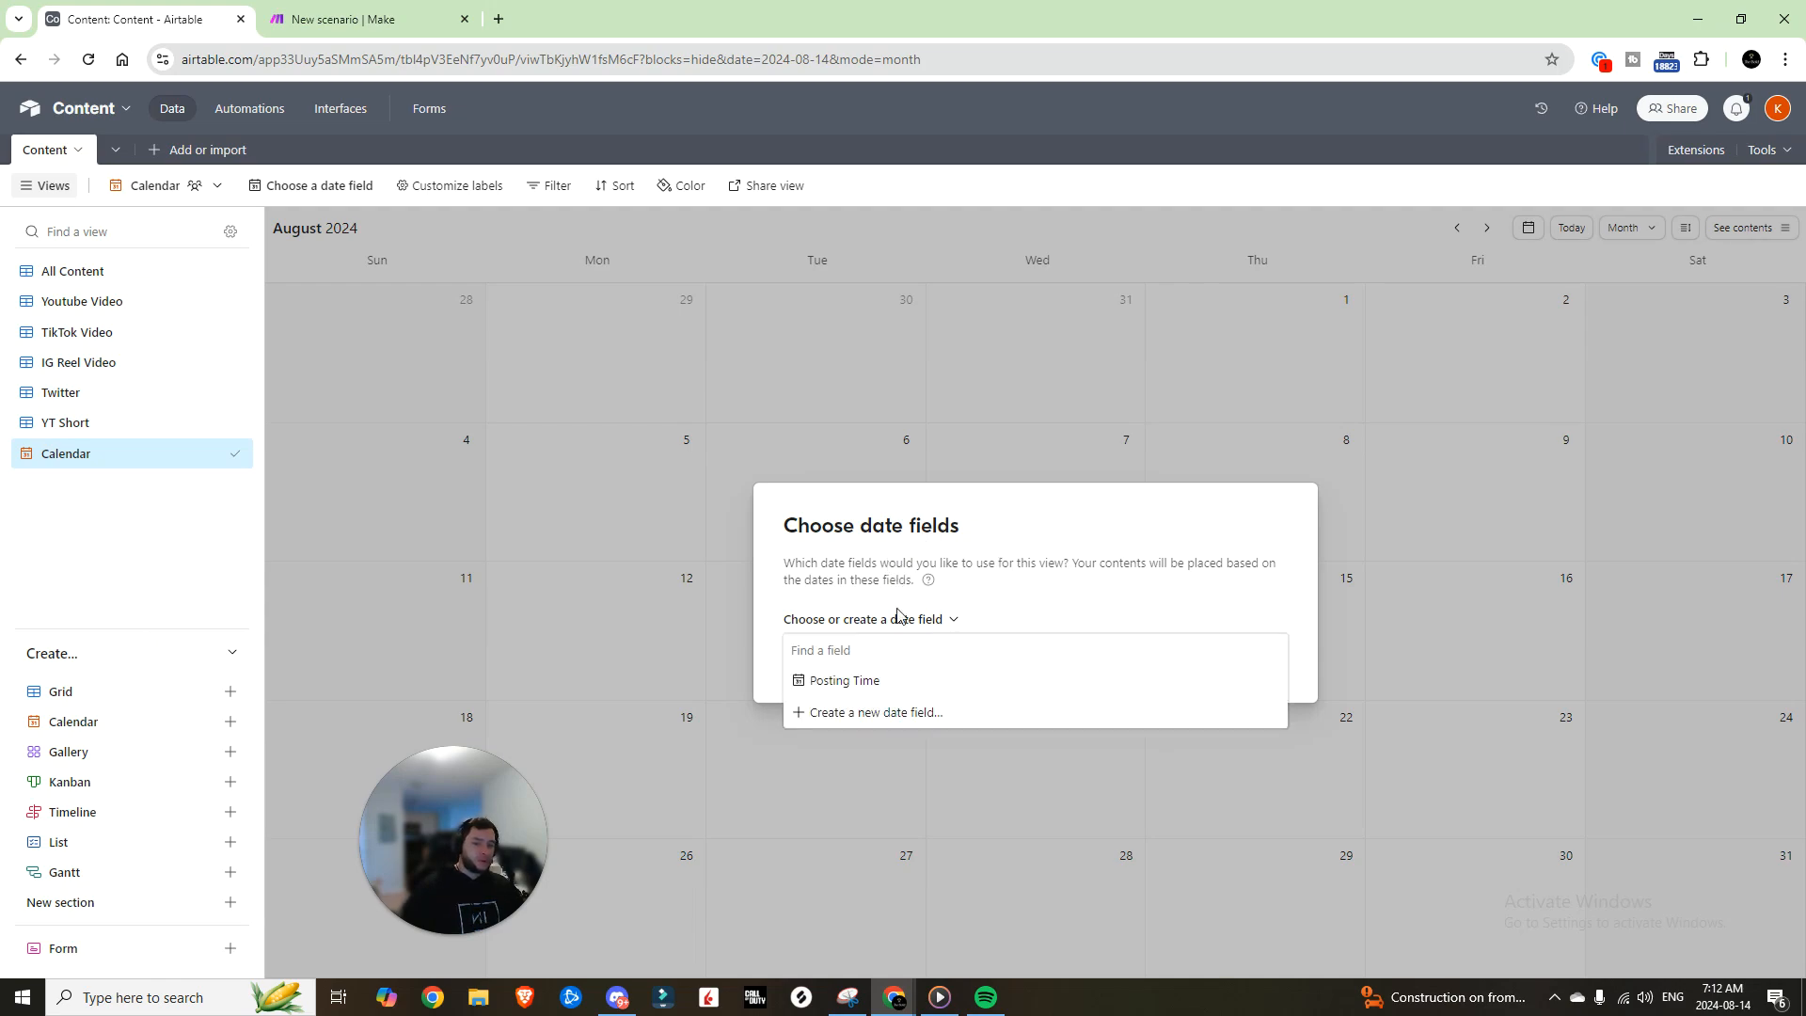
click(851, 686)
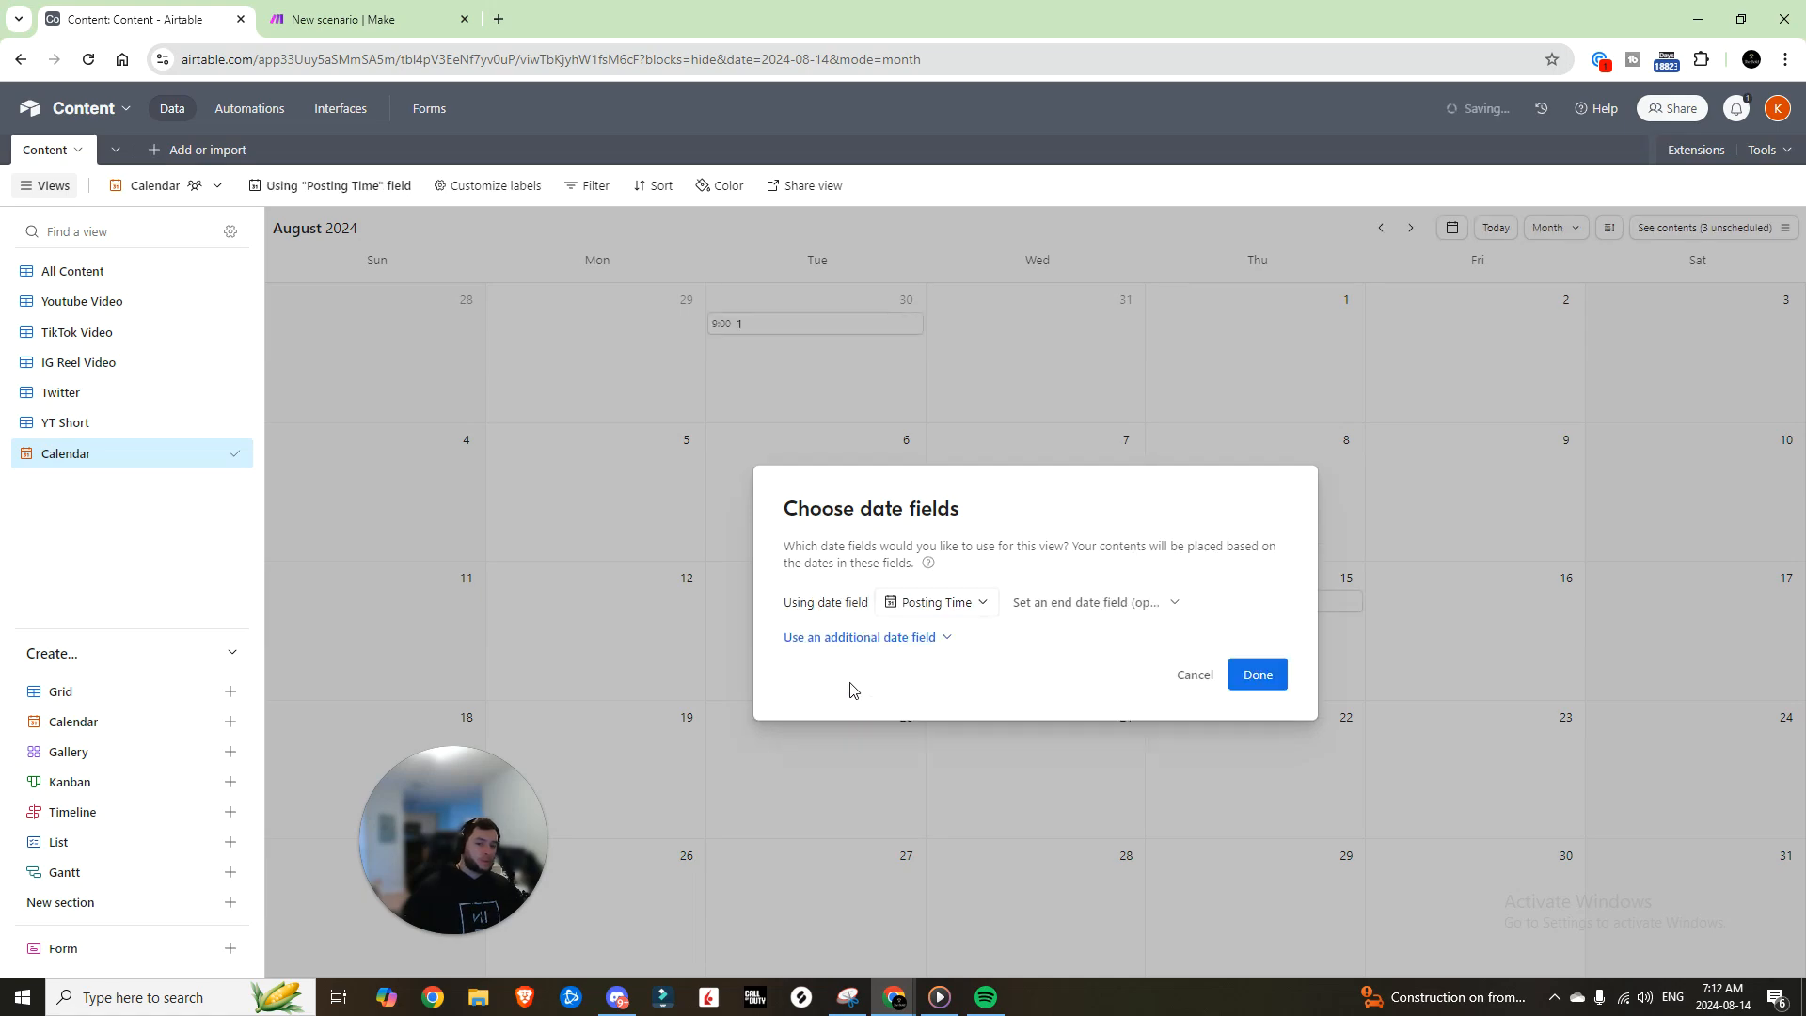
click(1263, 676)
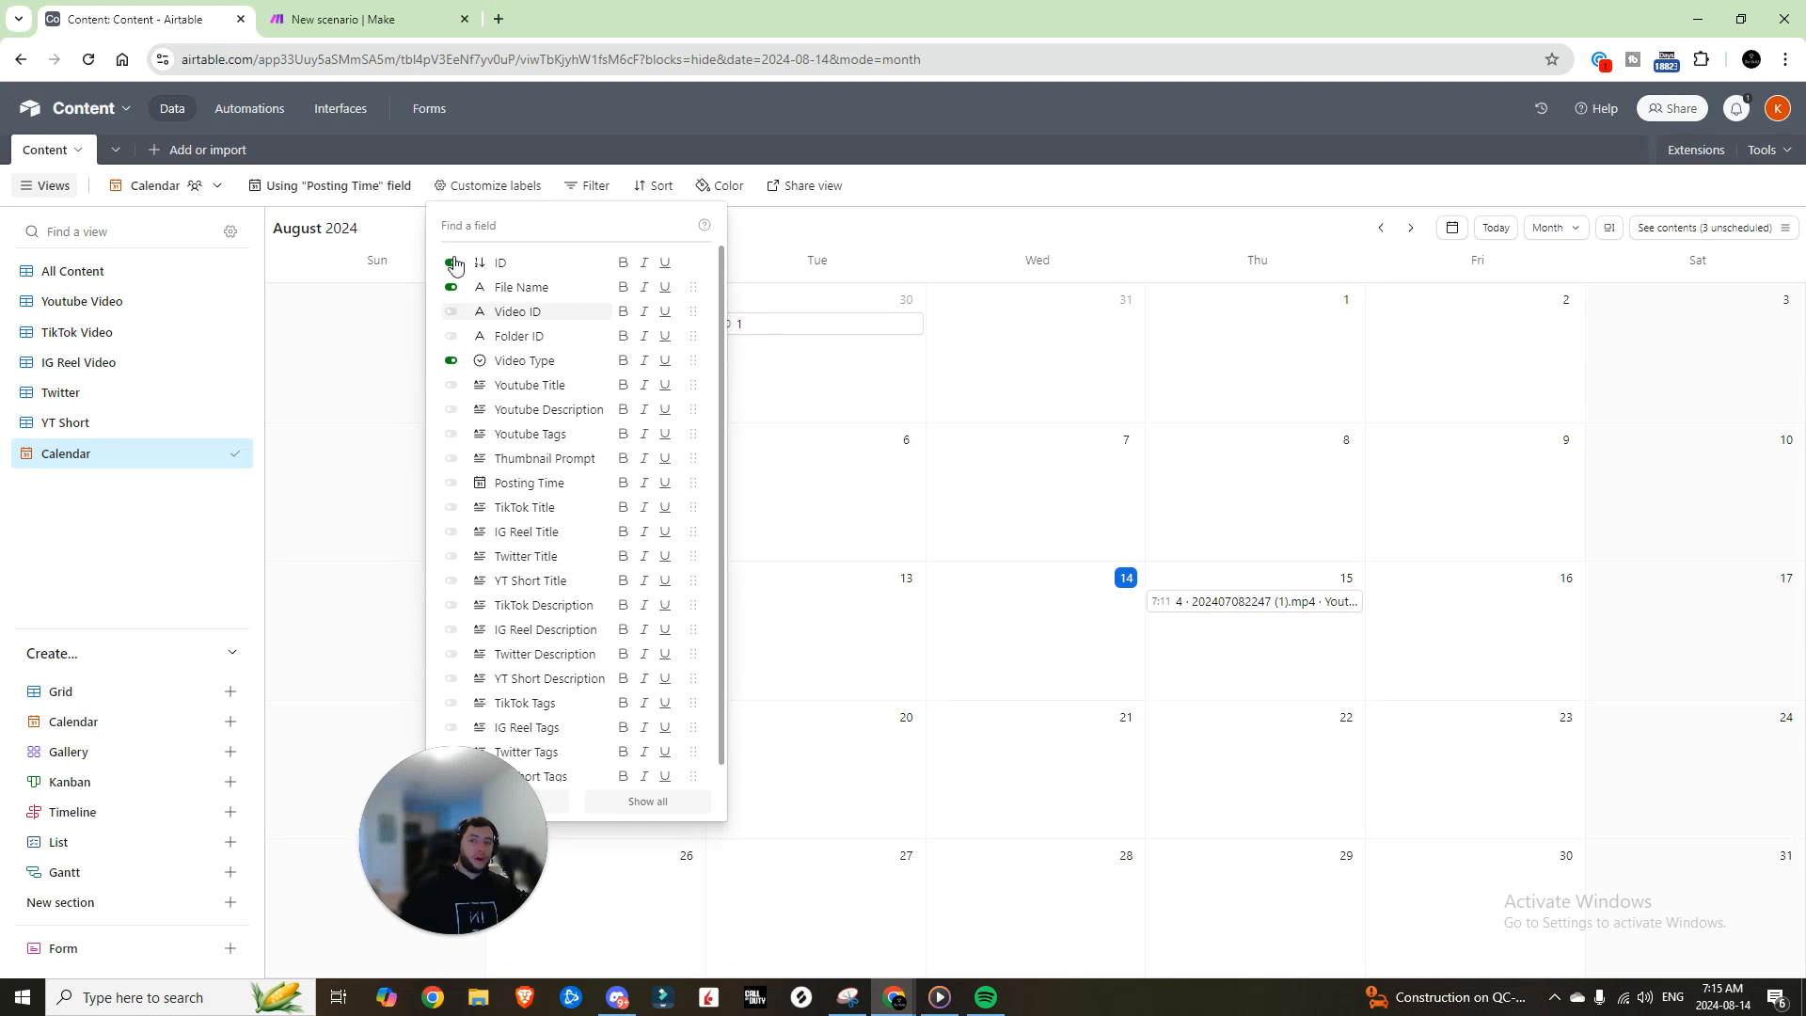
click(688, 128)
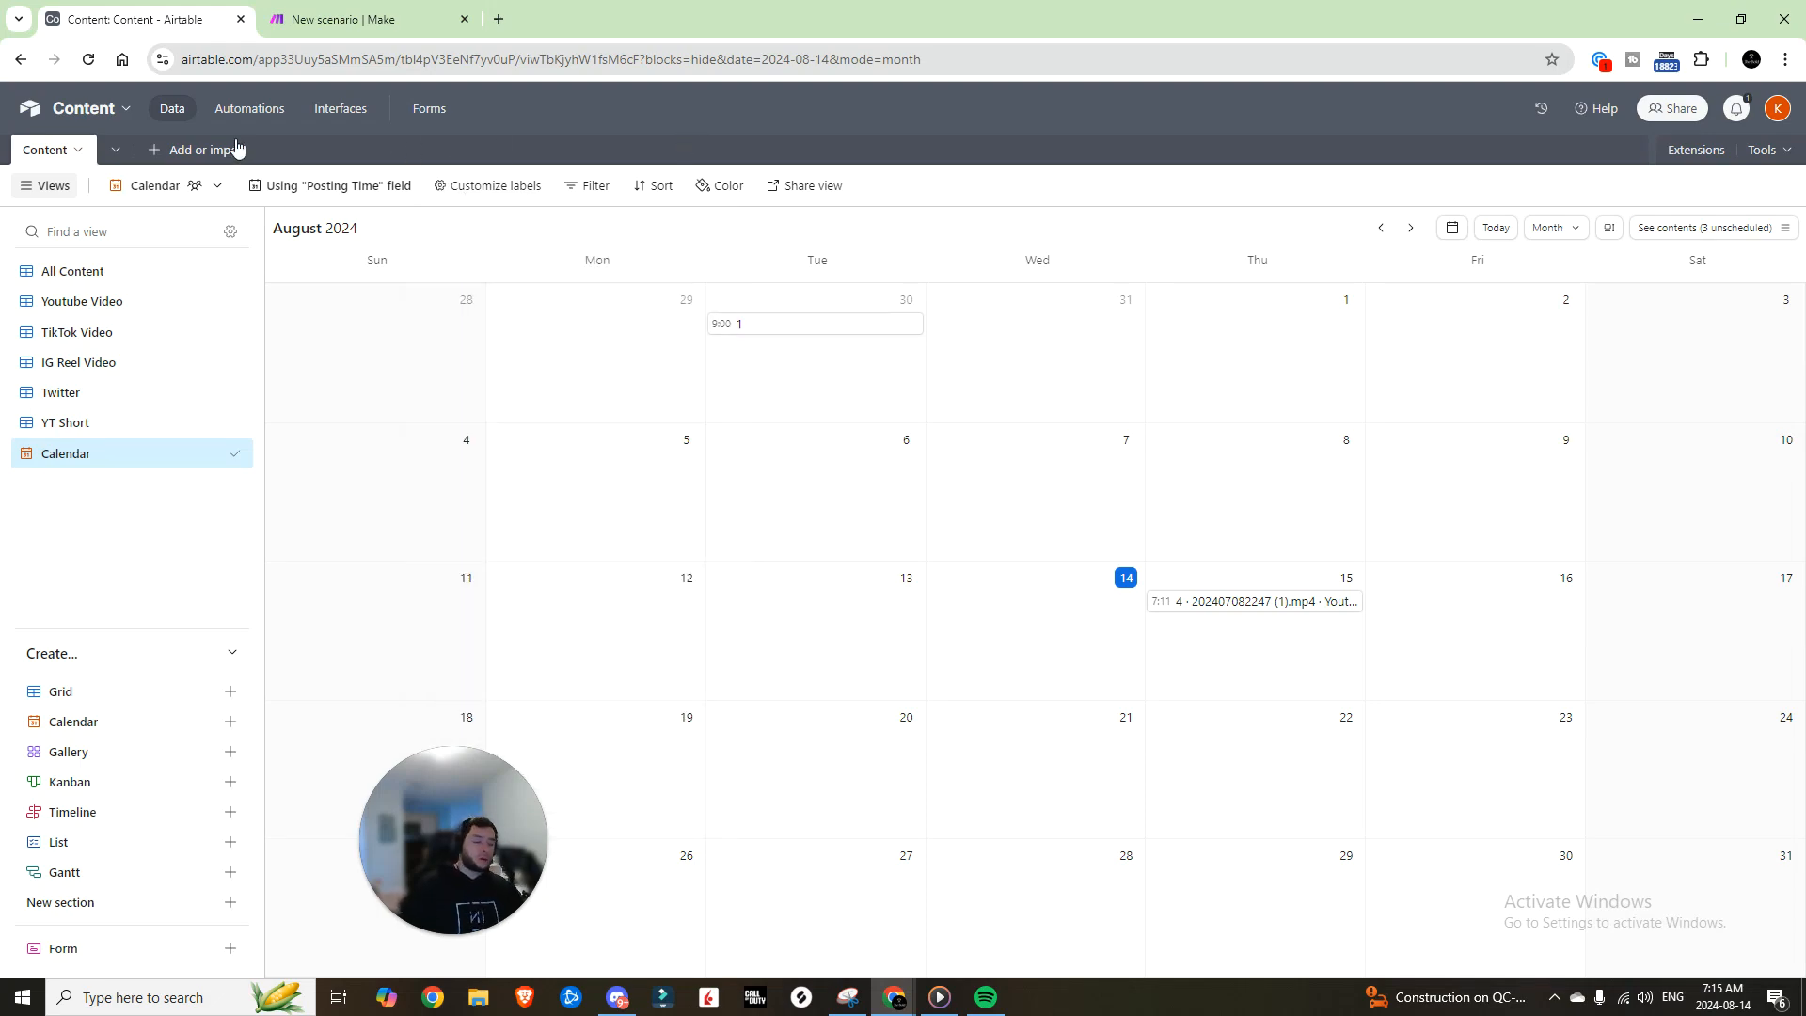
Step: Change Automation 1's trigger to 'record matches conditions' on the Content table
click(248, 111)
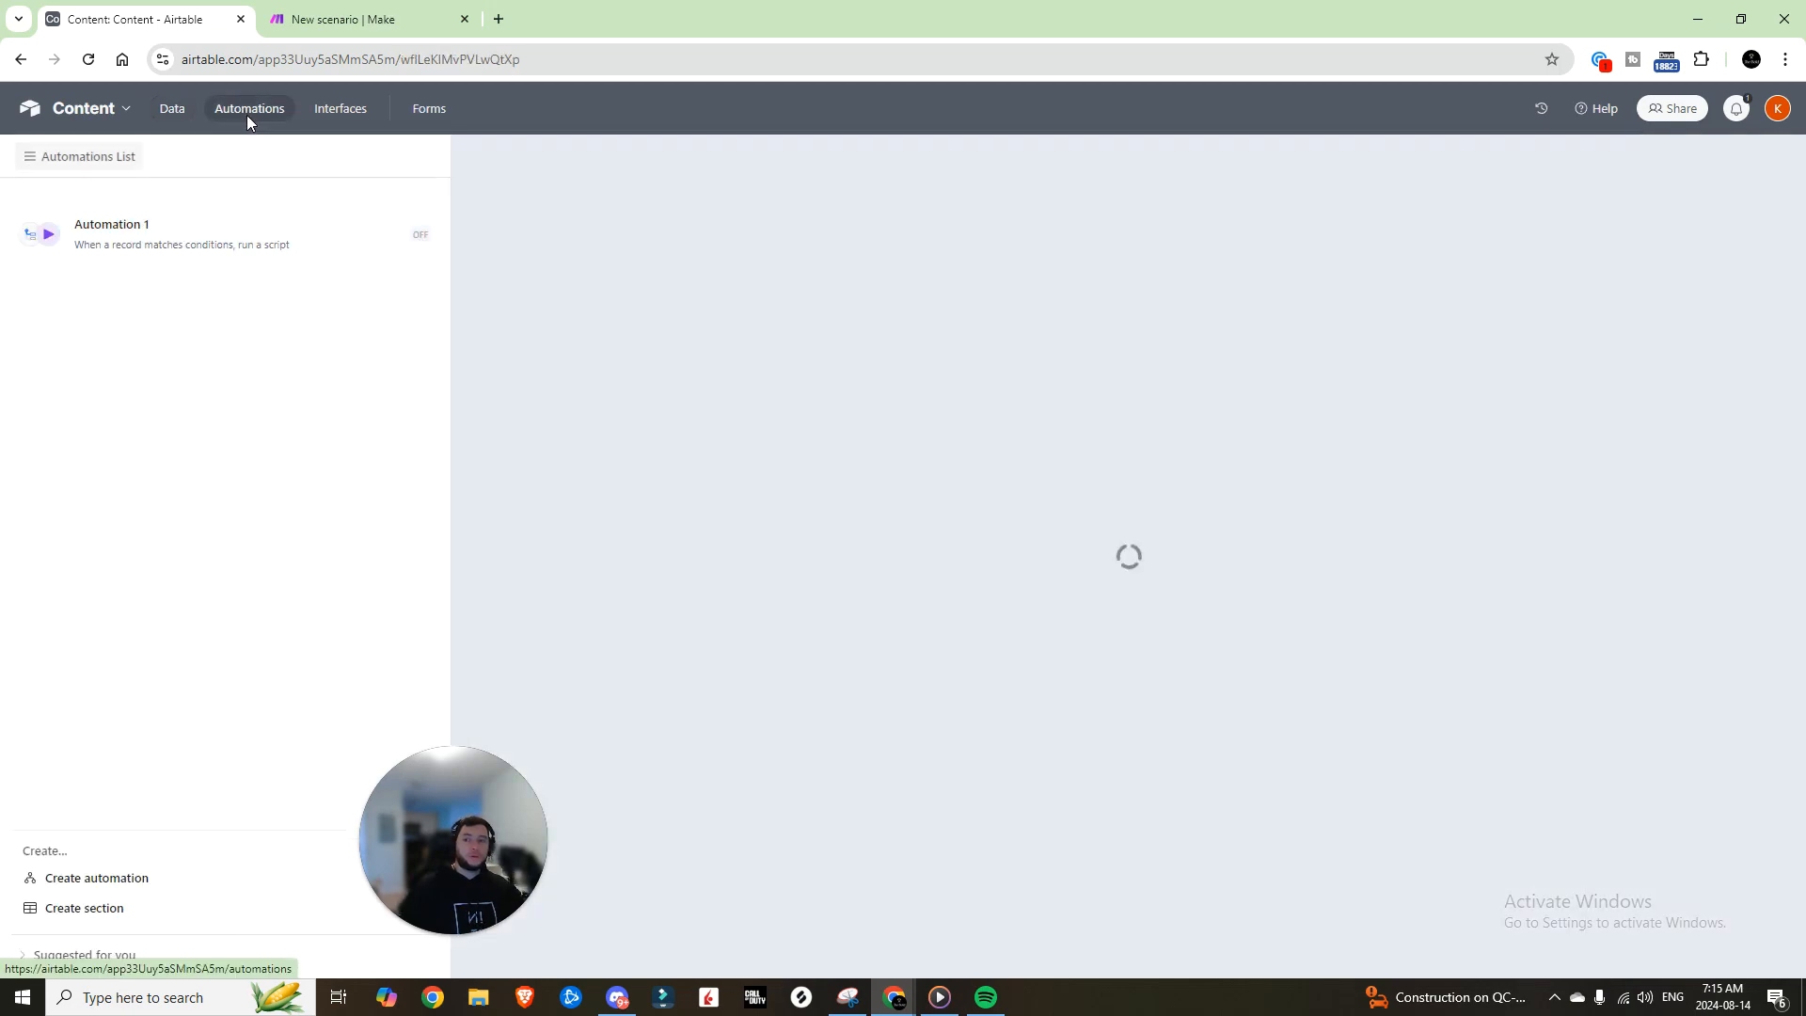
click(1159, 282)
click(1499, 265)
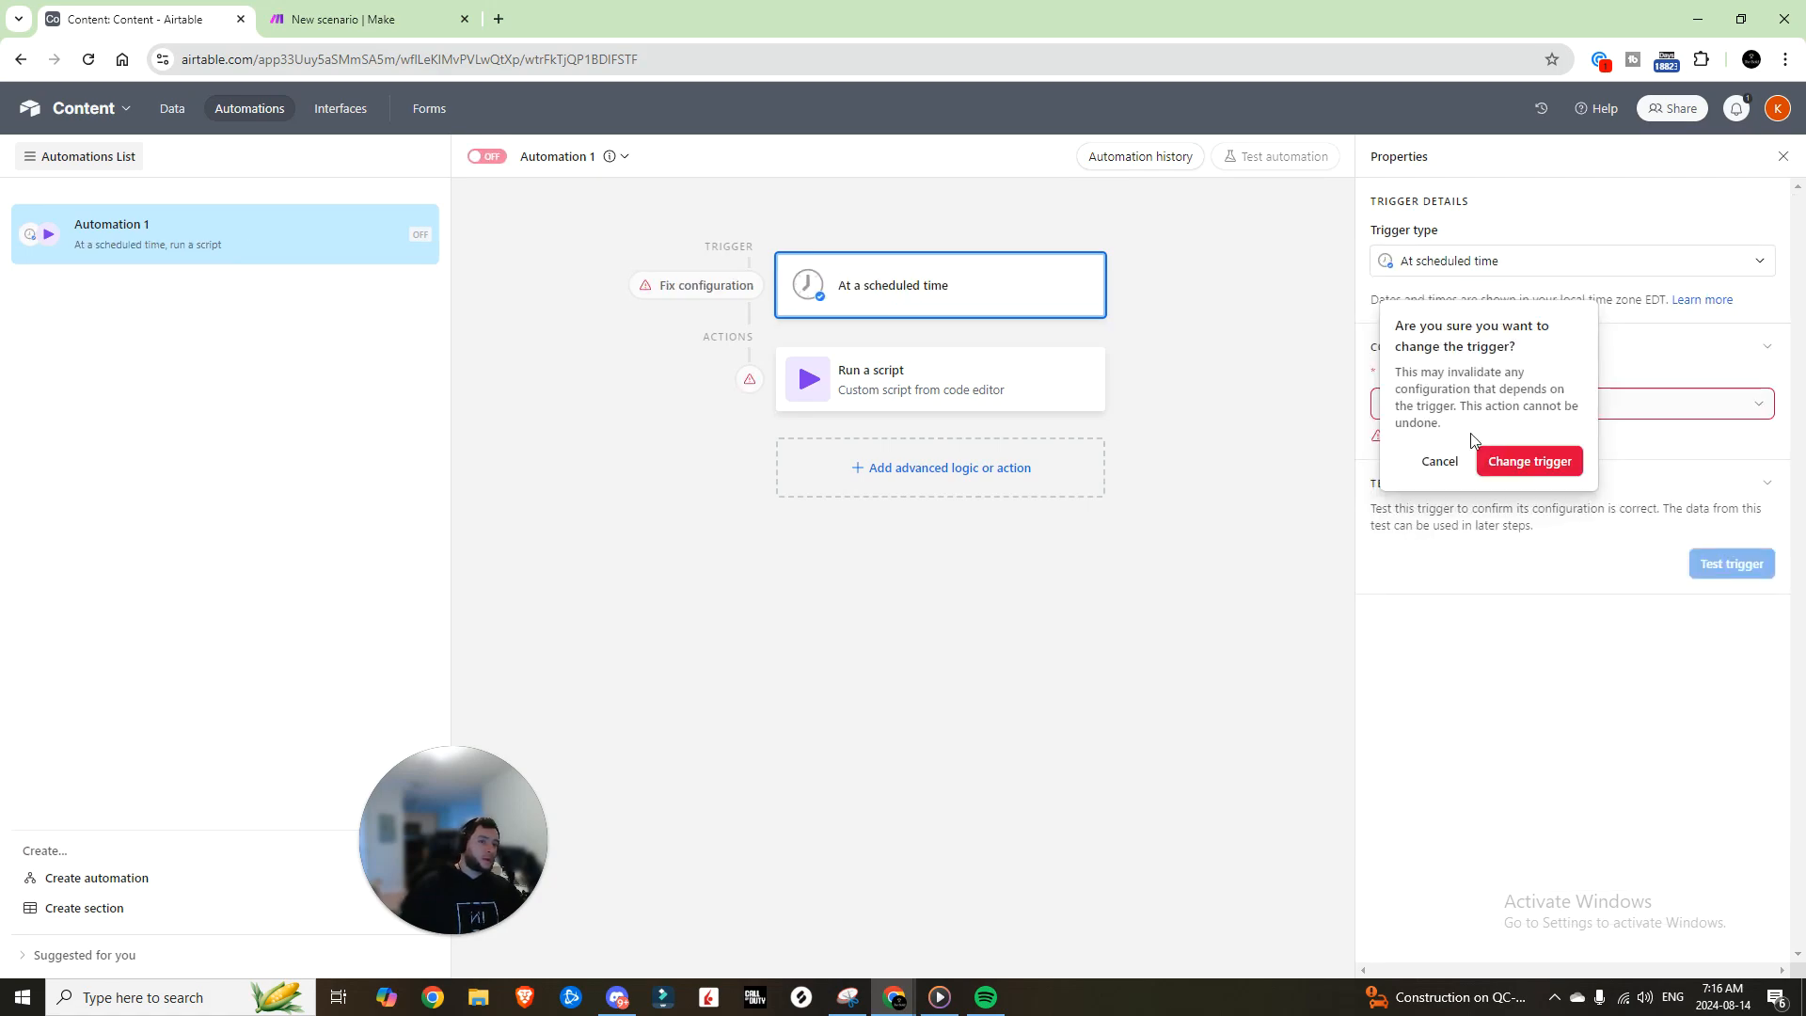
click(1494, 460)
click(1472, 438)
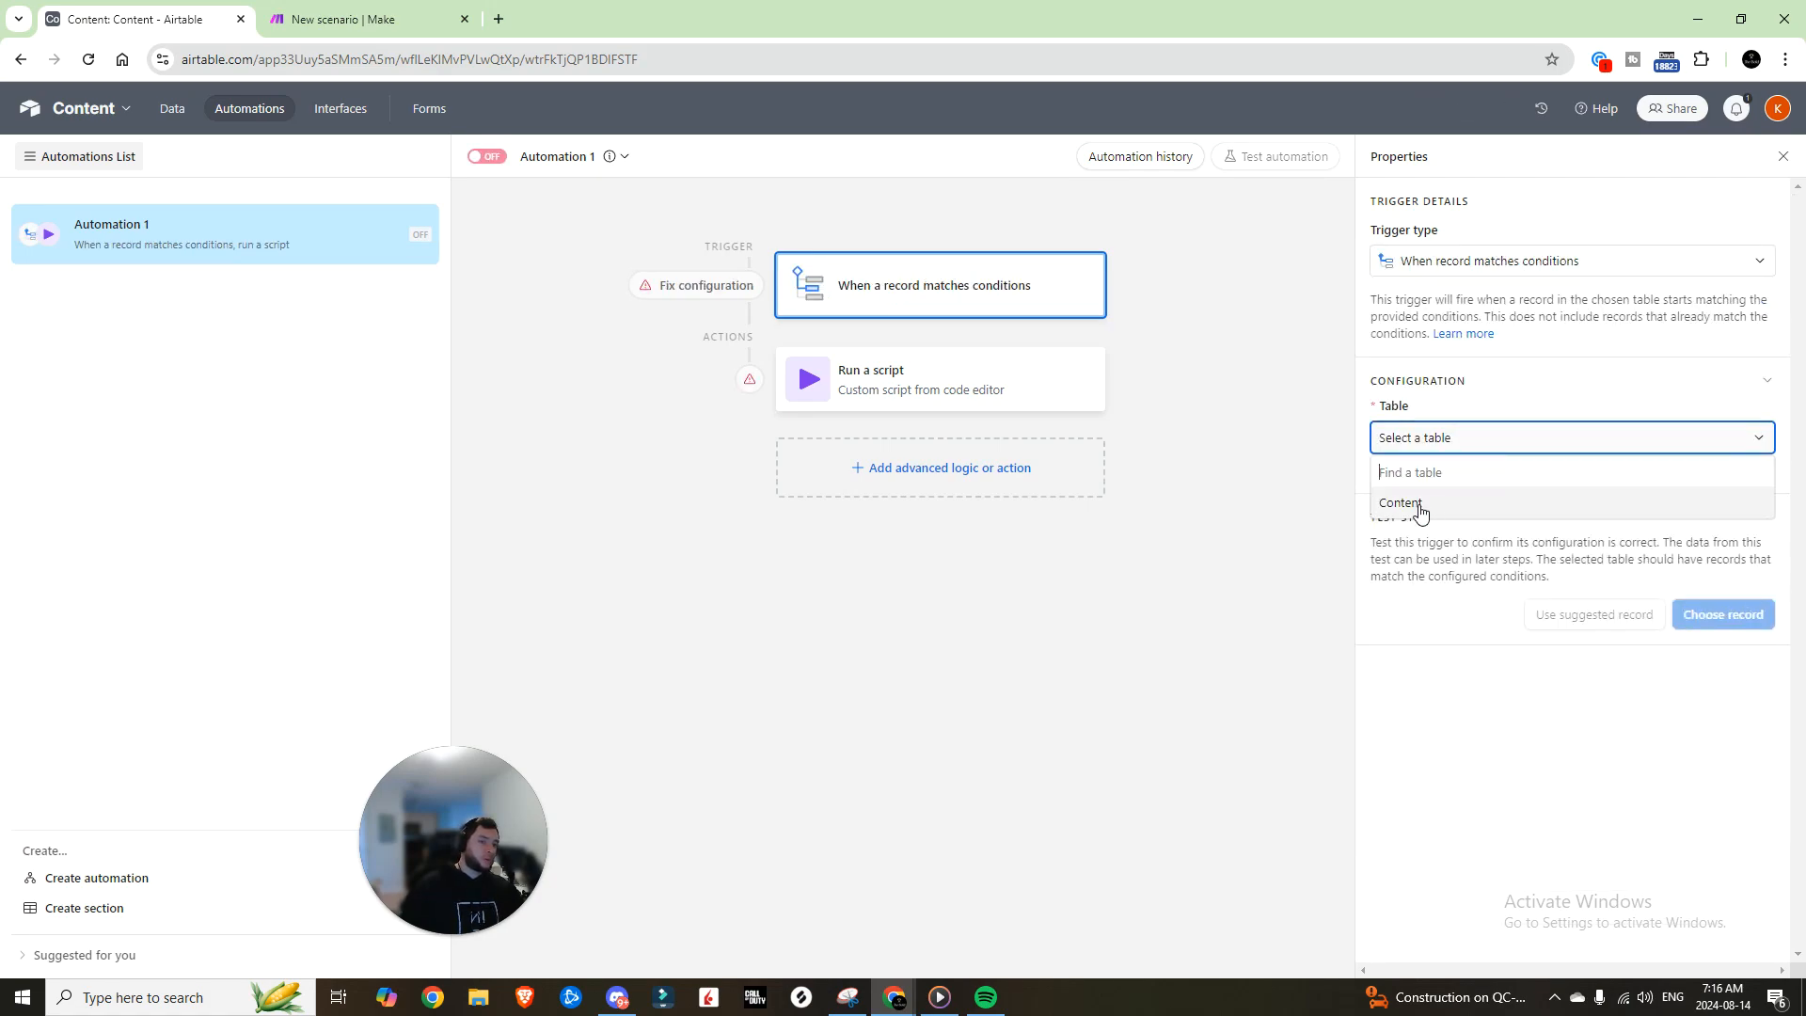
click(1421, 513)
Step: Add trigger conditions: Posting Time is today and Video Type is Youtube
click(1419, 513)
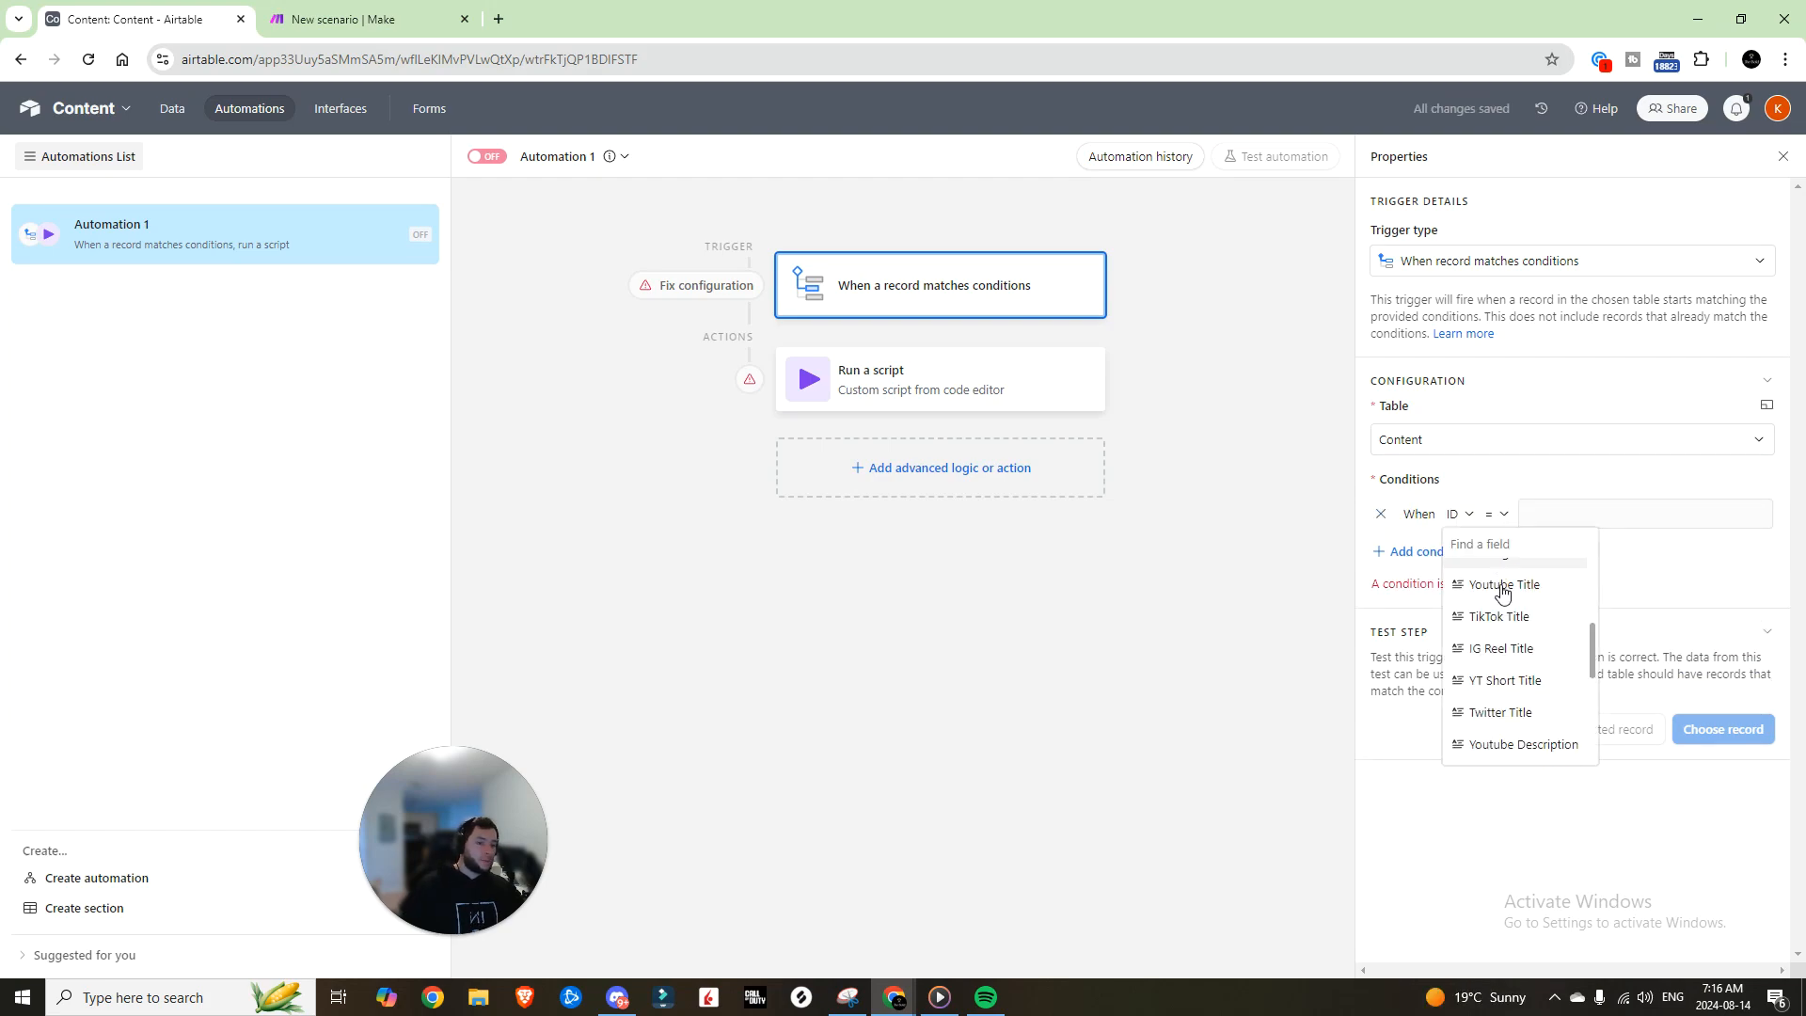
scroll(1503, 591, down, 2)
scroll(1496, 621, up, 6)
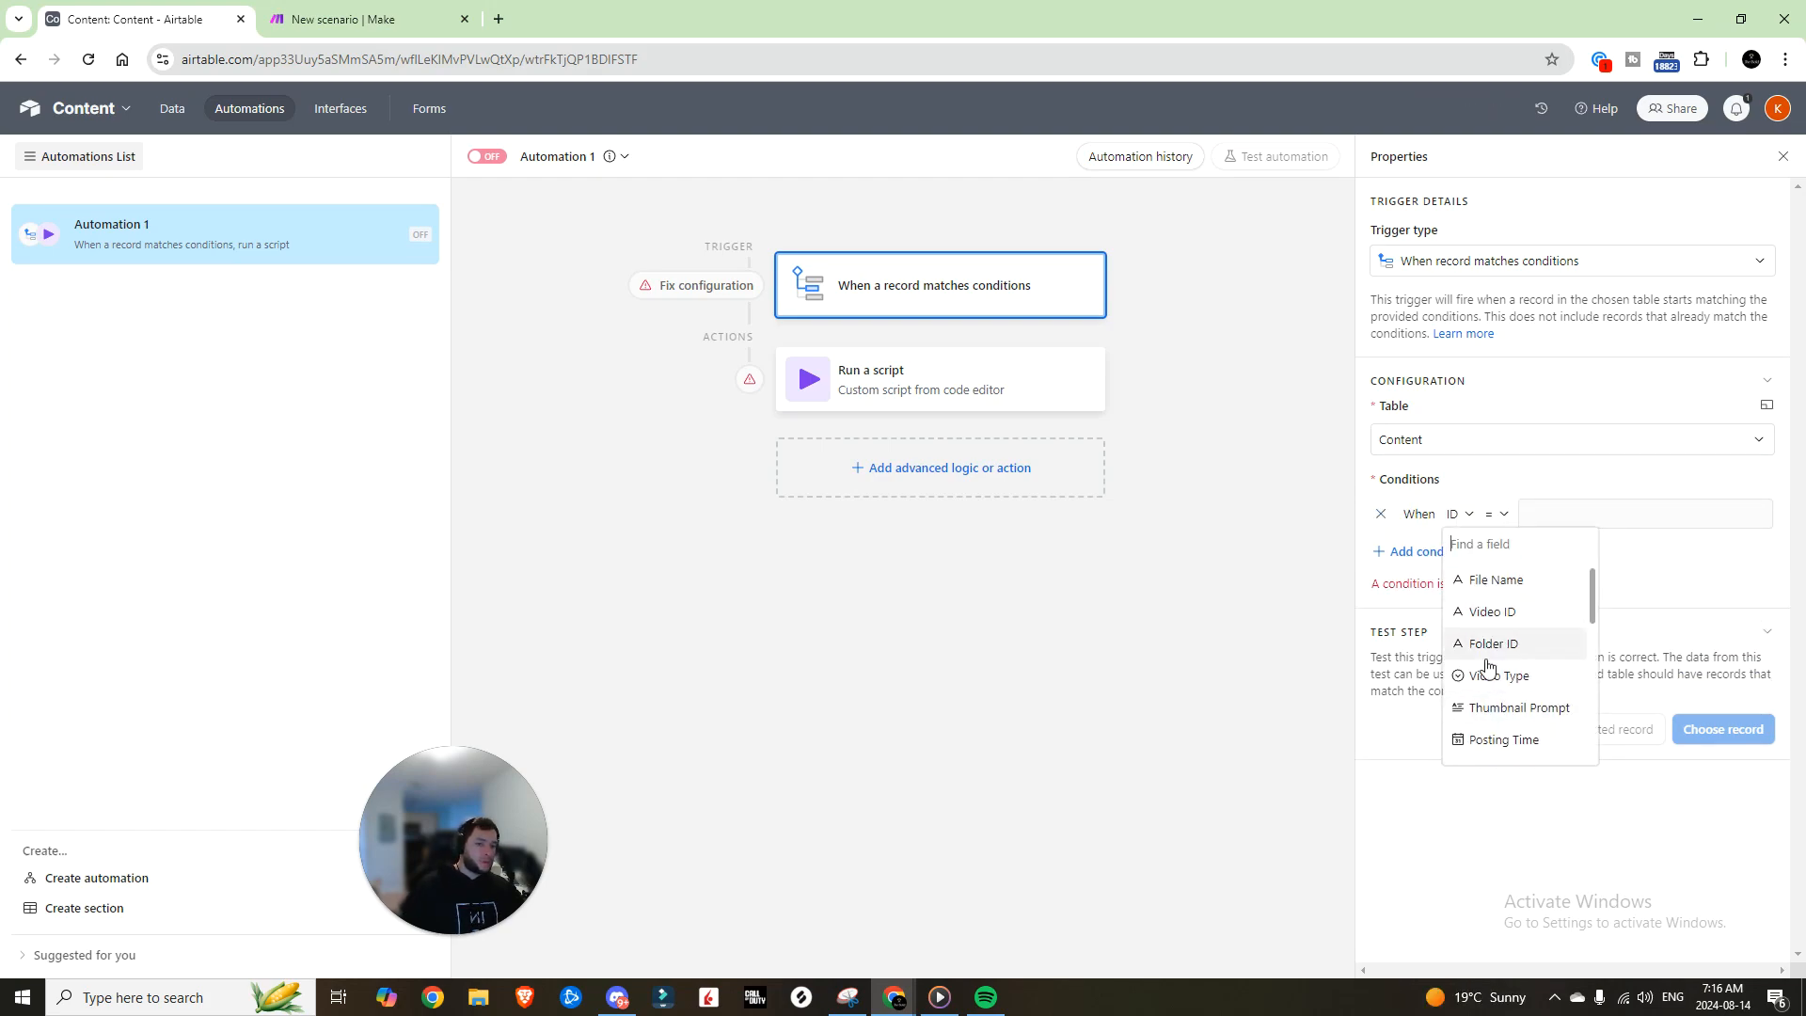
scroll(1486, 666, down, 2)
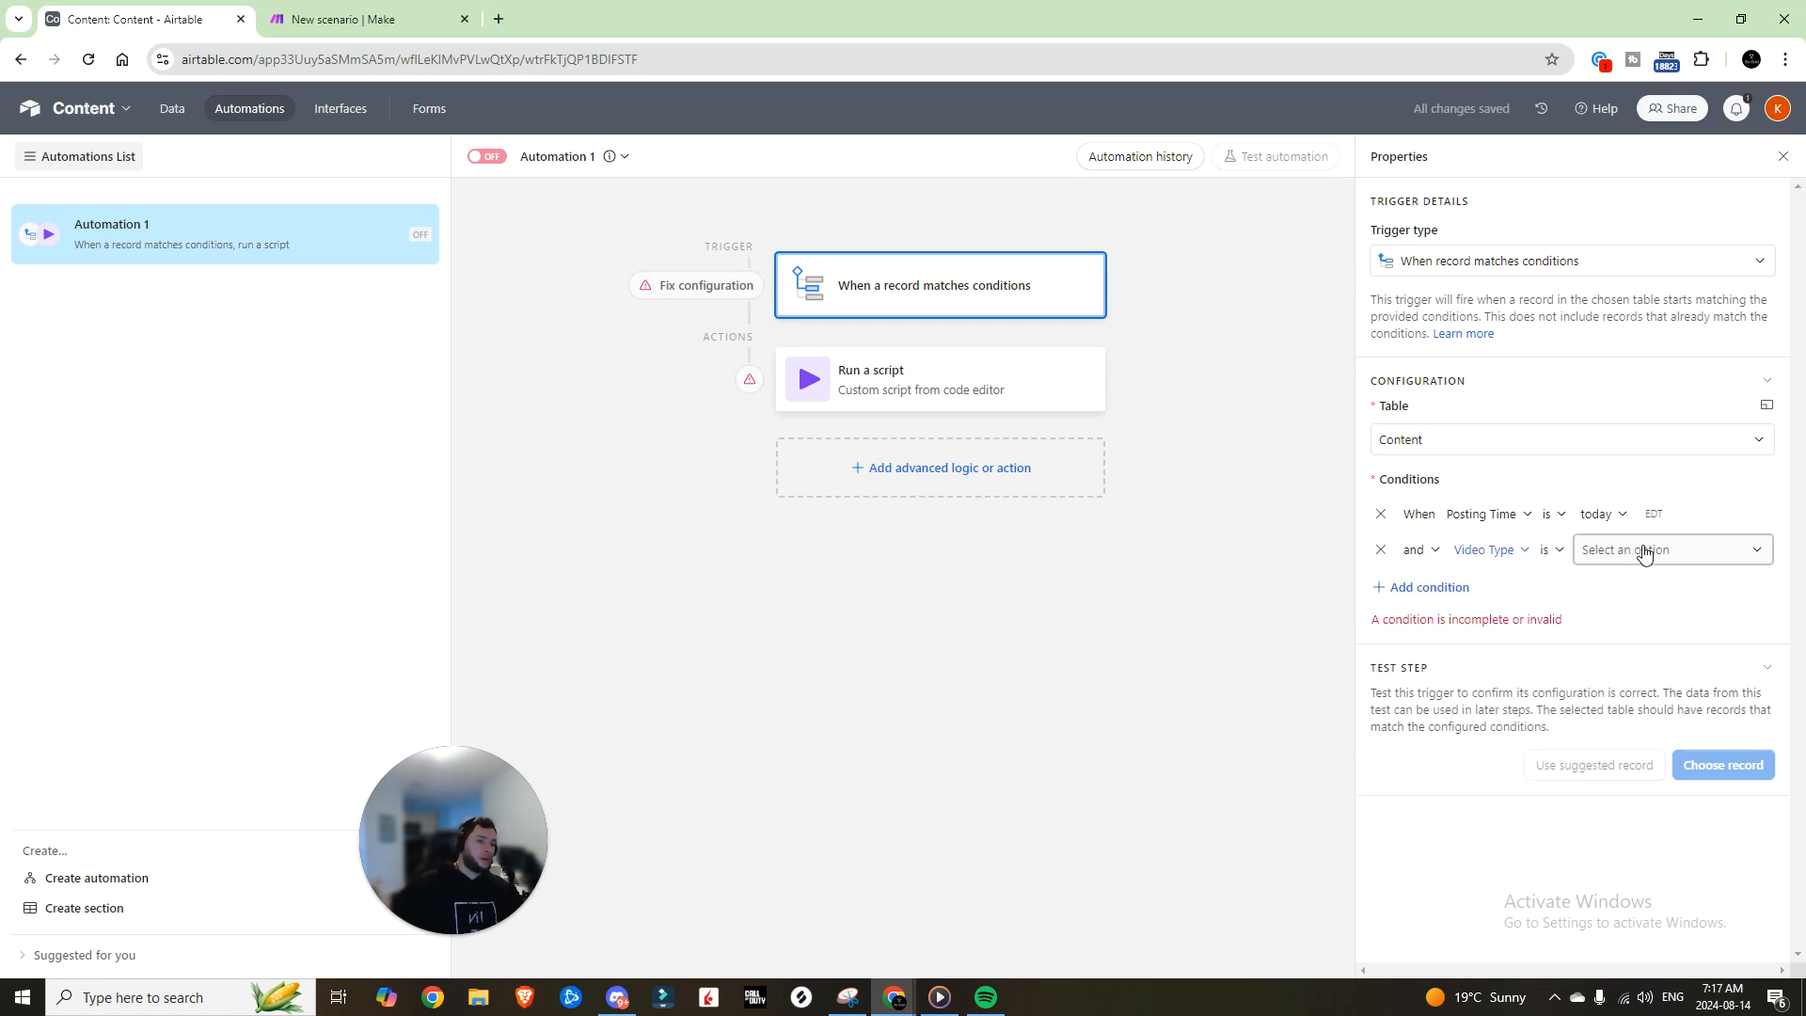
click(1646, 552)
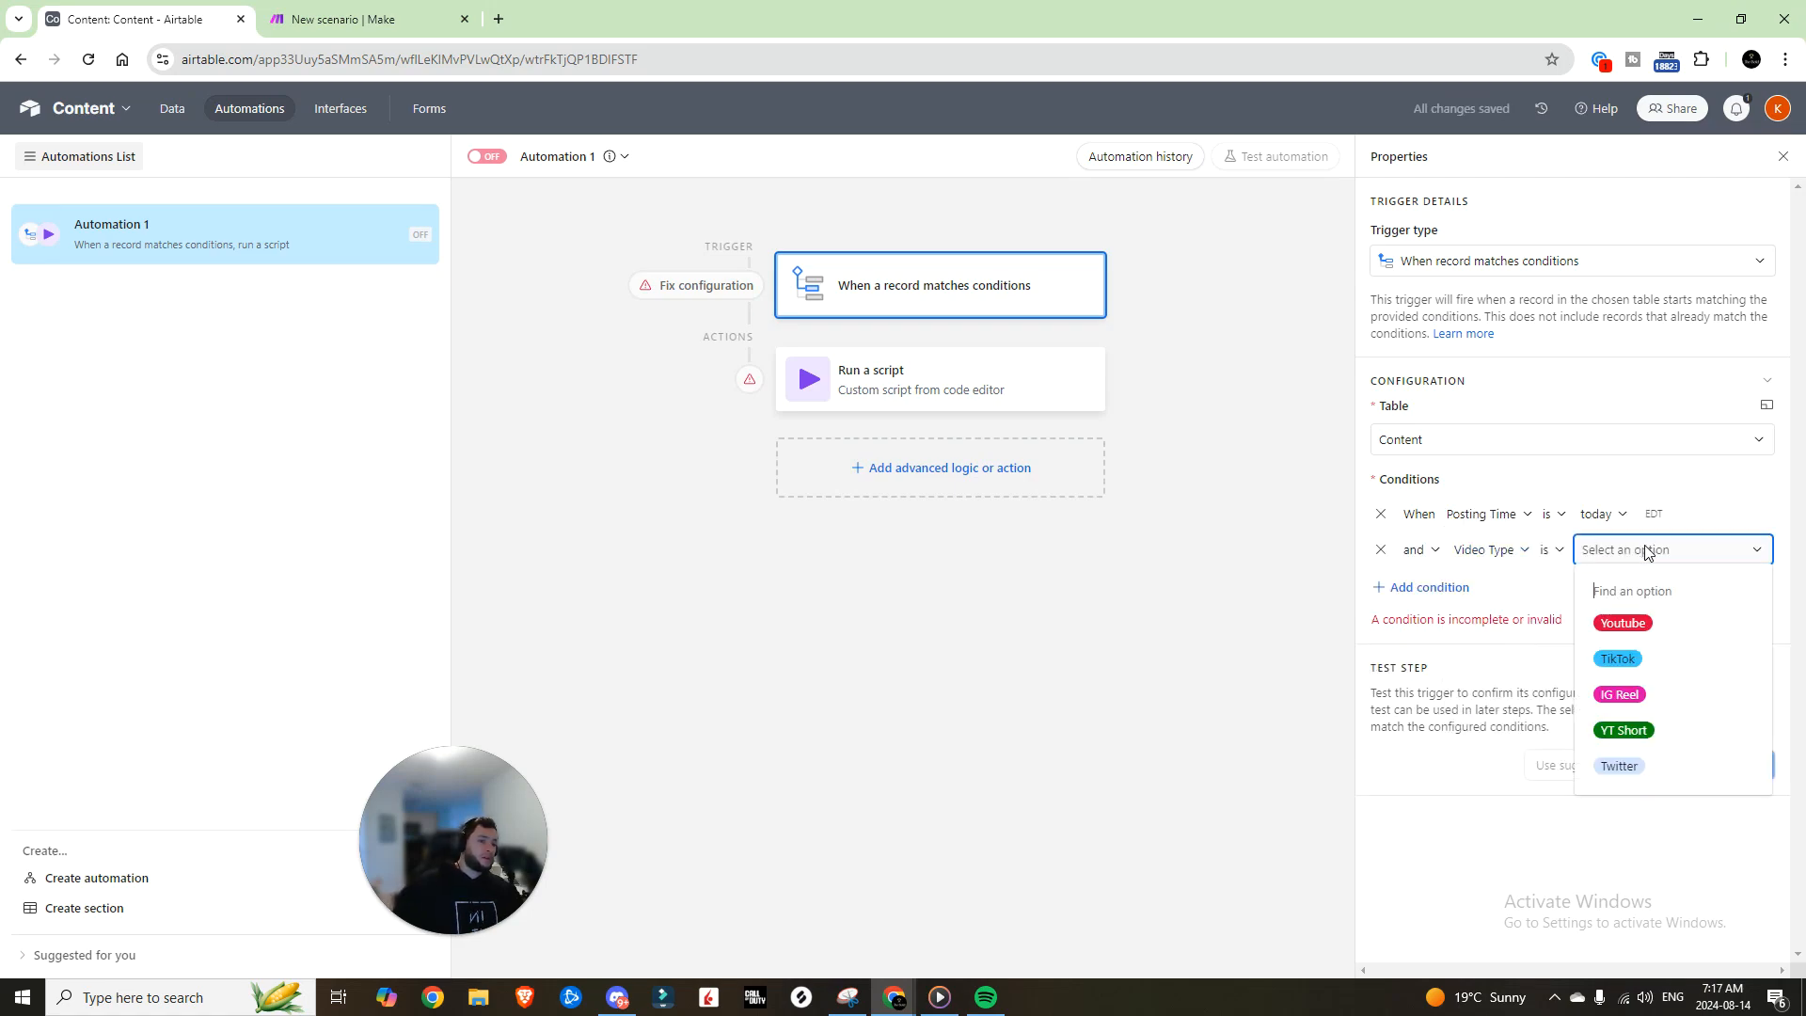
click(1628, 624)
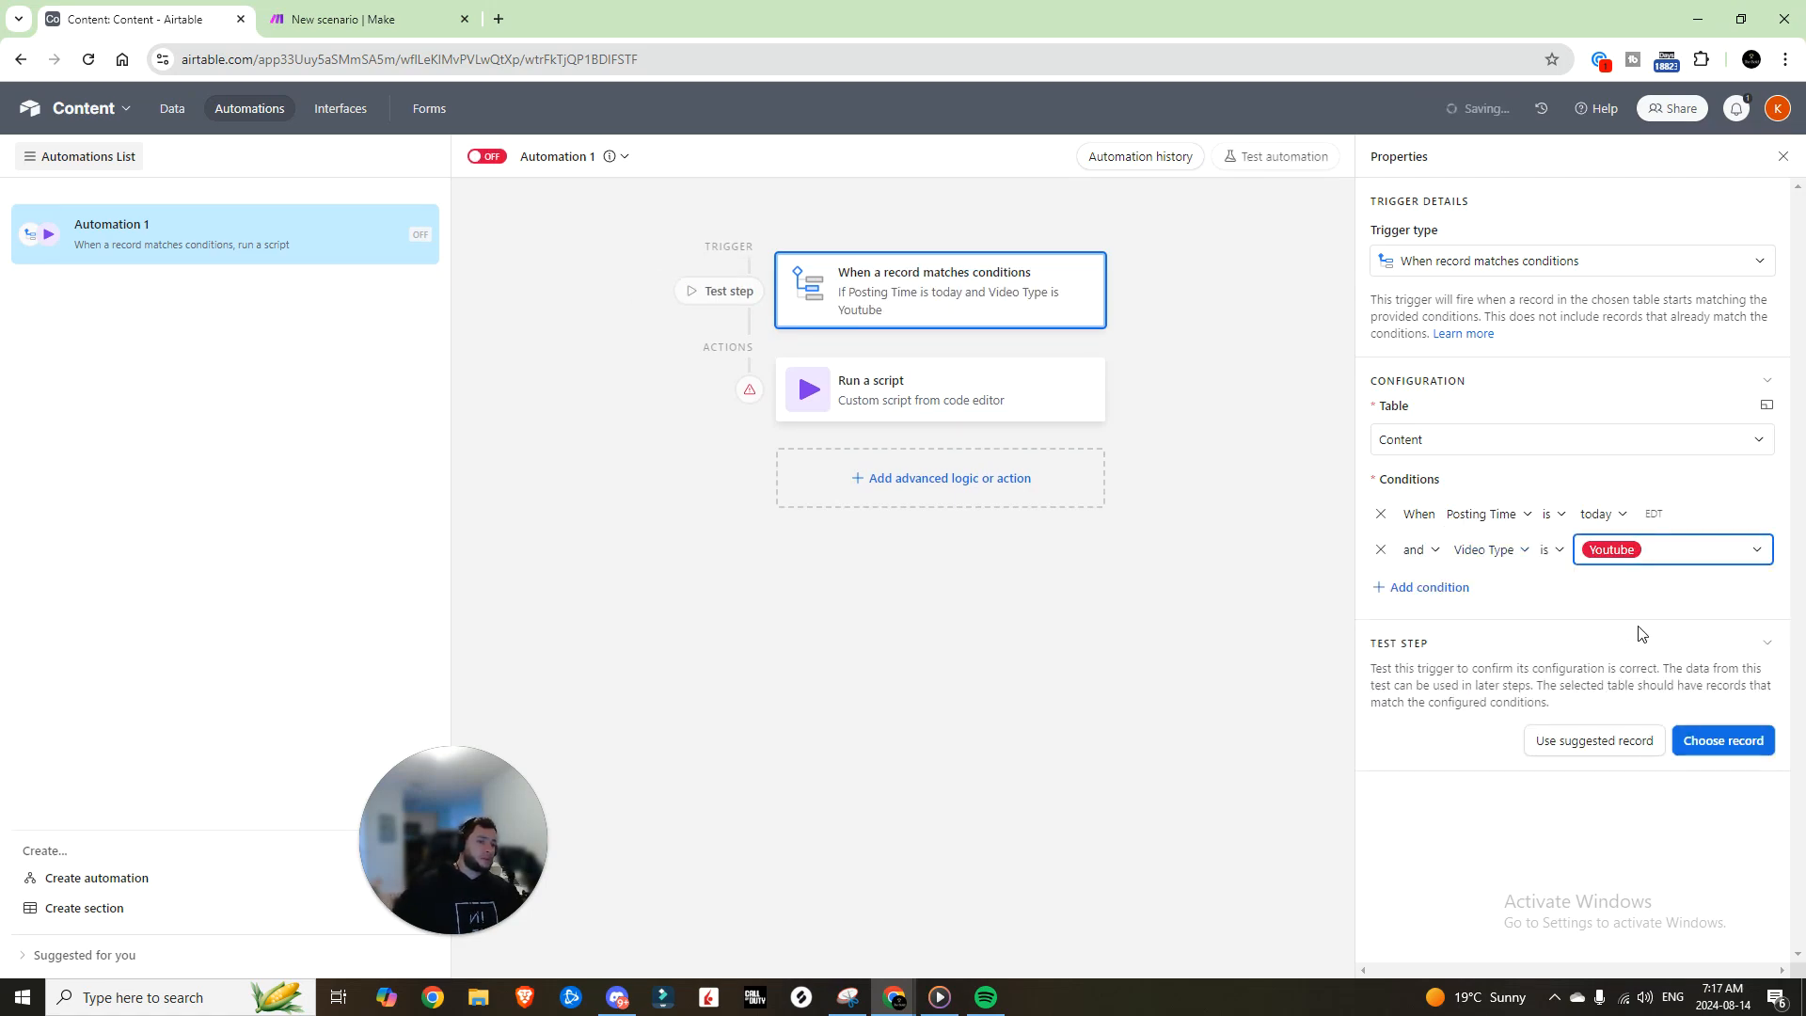
click(905, 391)
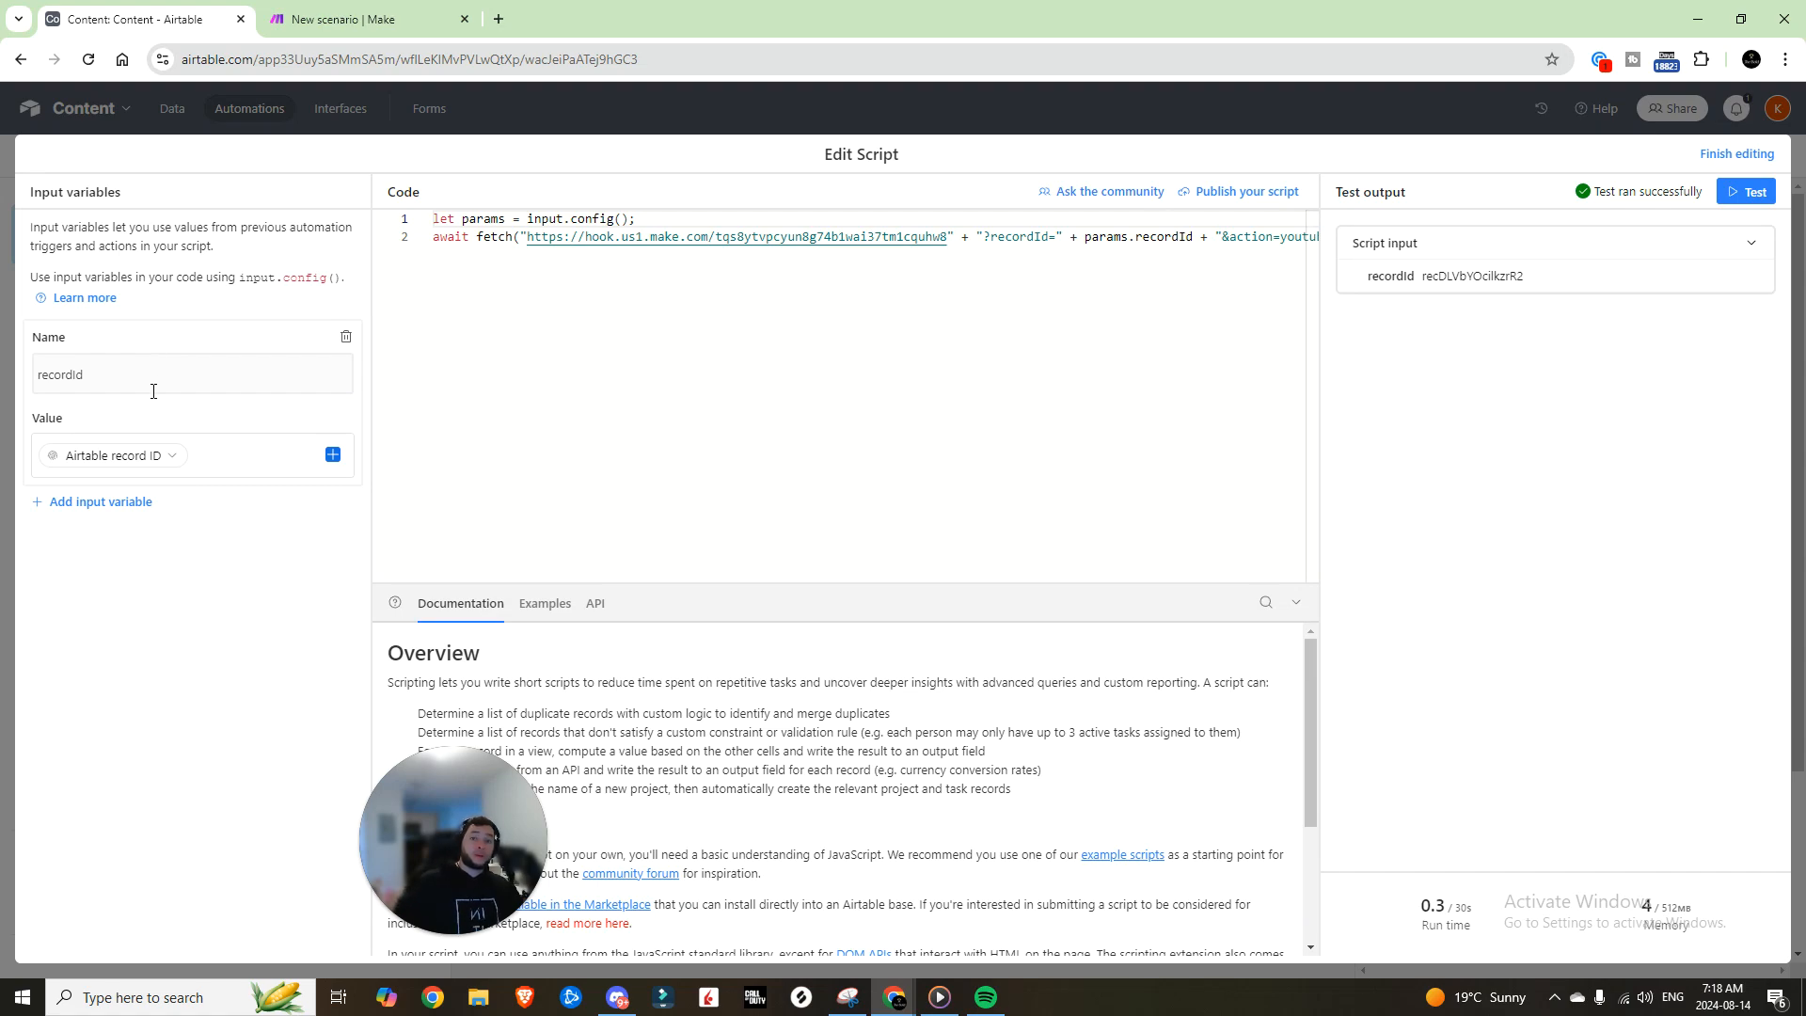
Step: Delete the old webhook URL from the script's fetch("") call on line 2
click(69, 378)
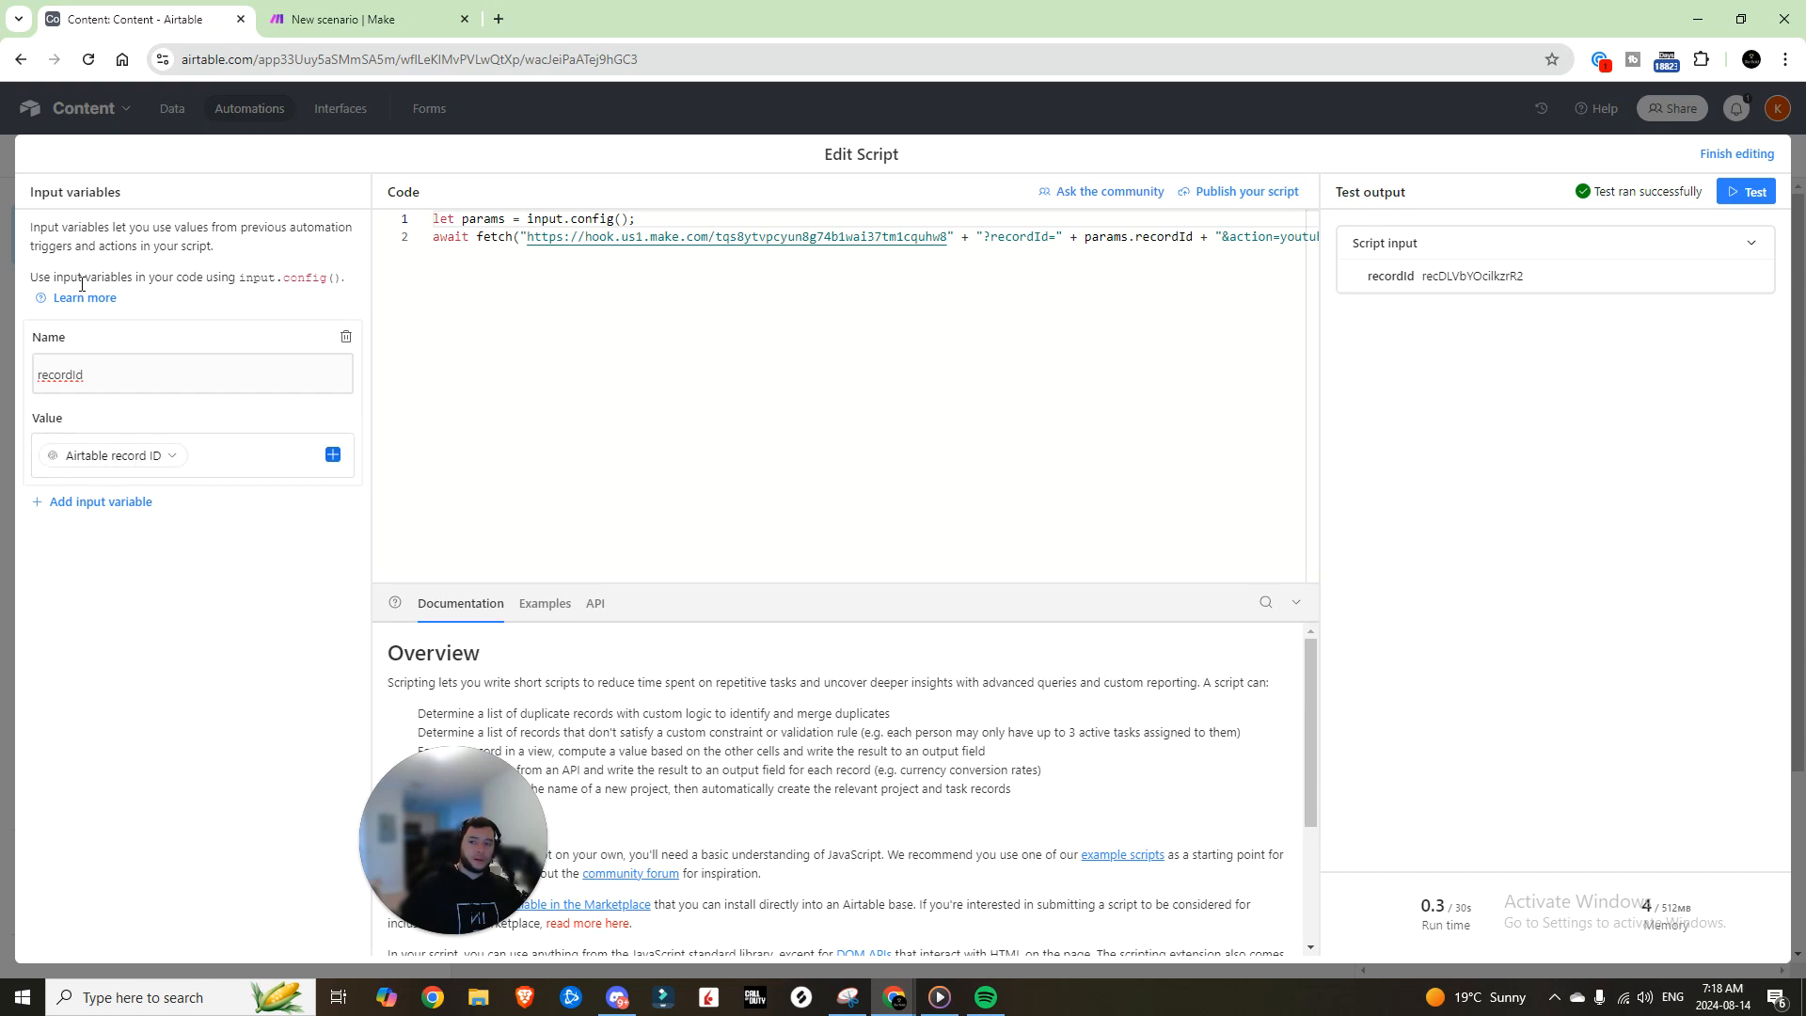
drag(525, 236, 893, 237)
key(BackSpace)
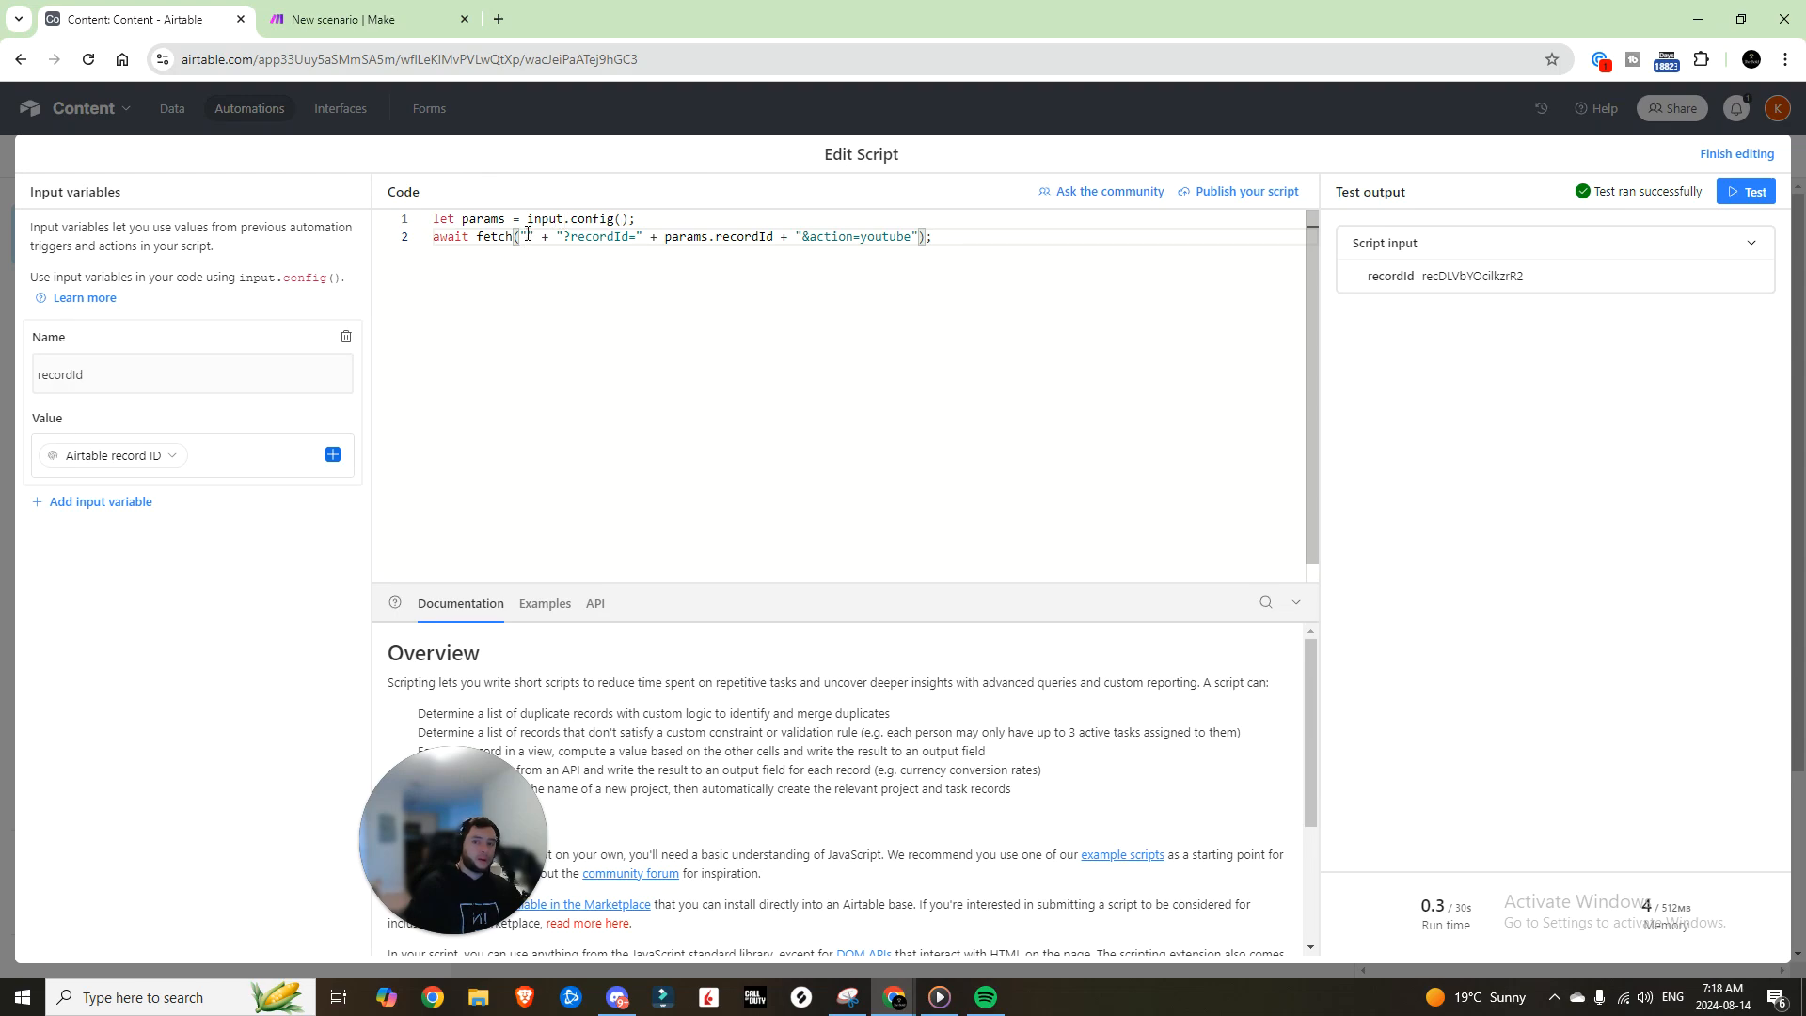
drag(859, 237, 910, 236)
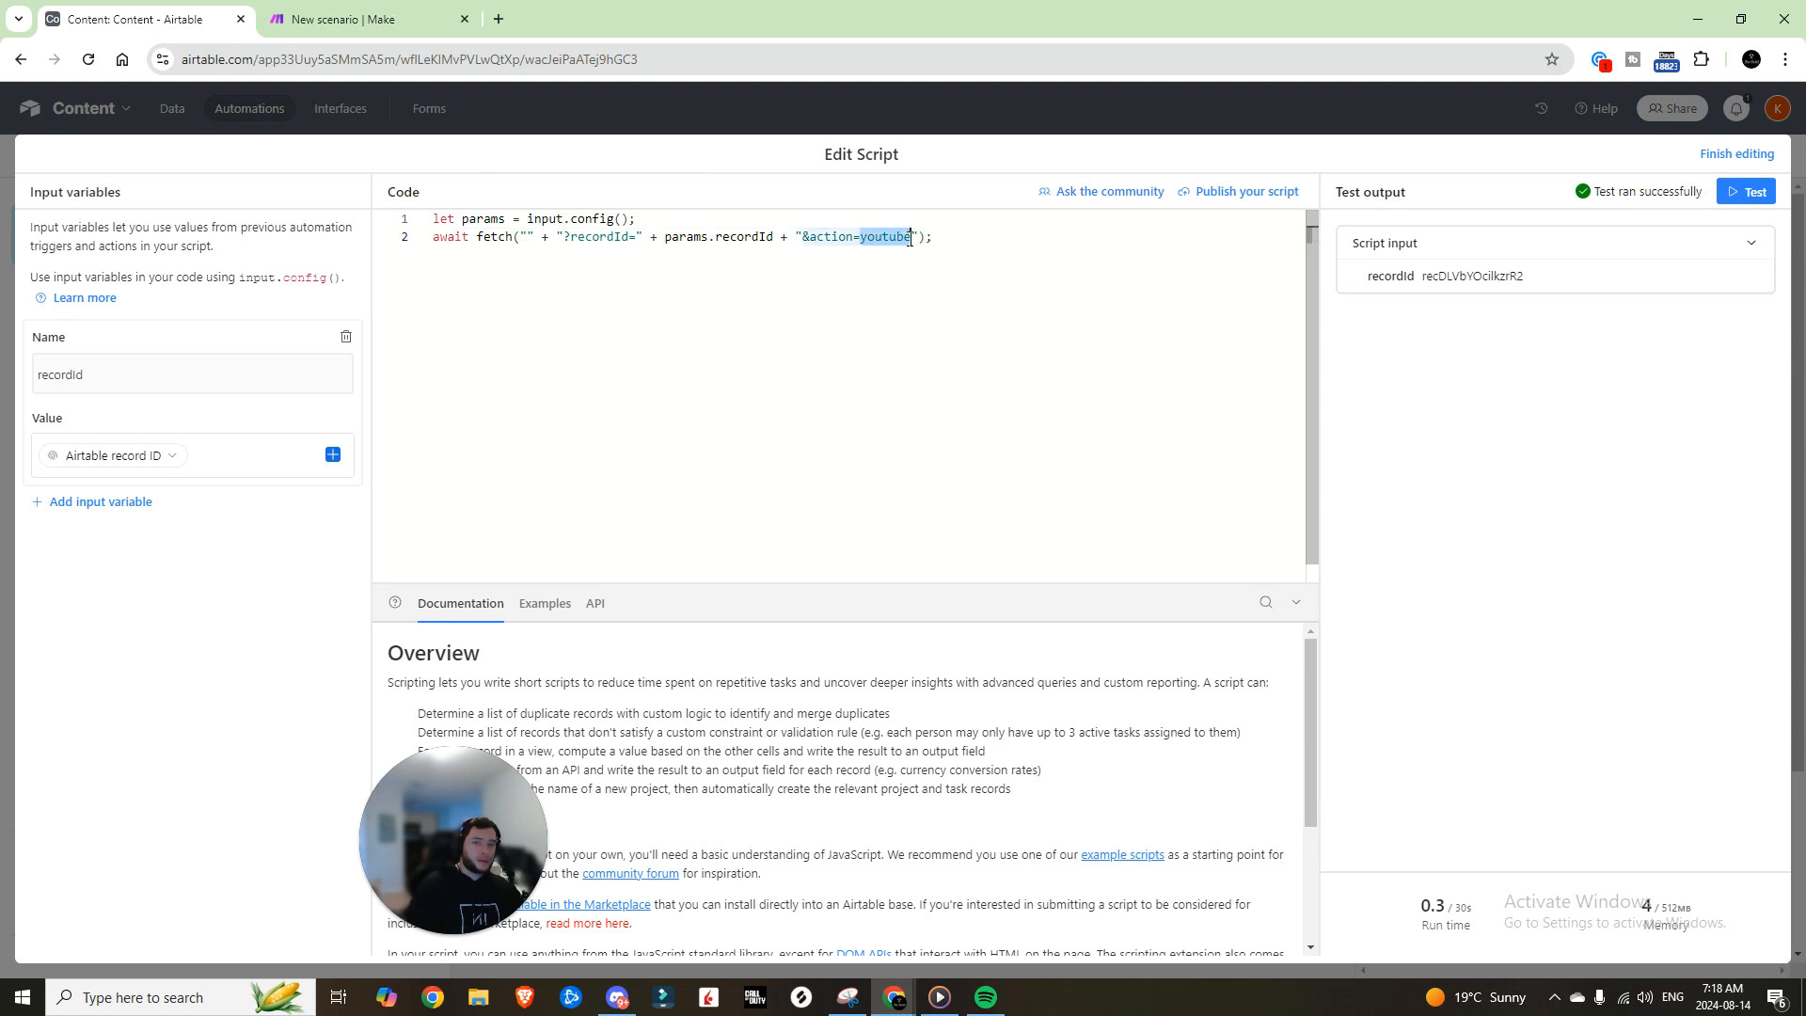
click(724, 240)
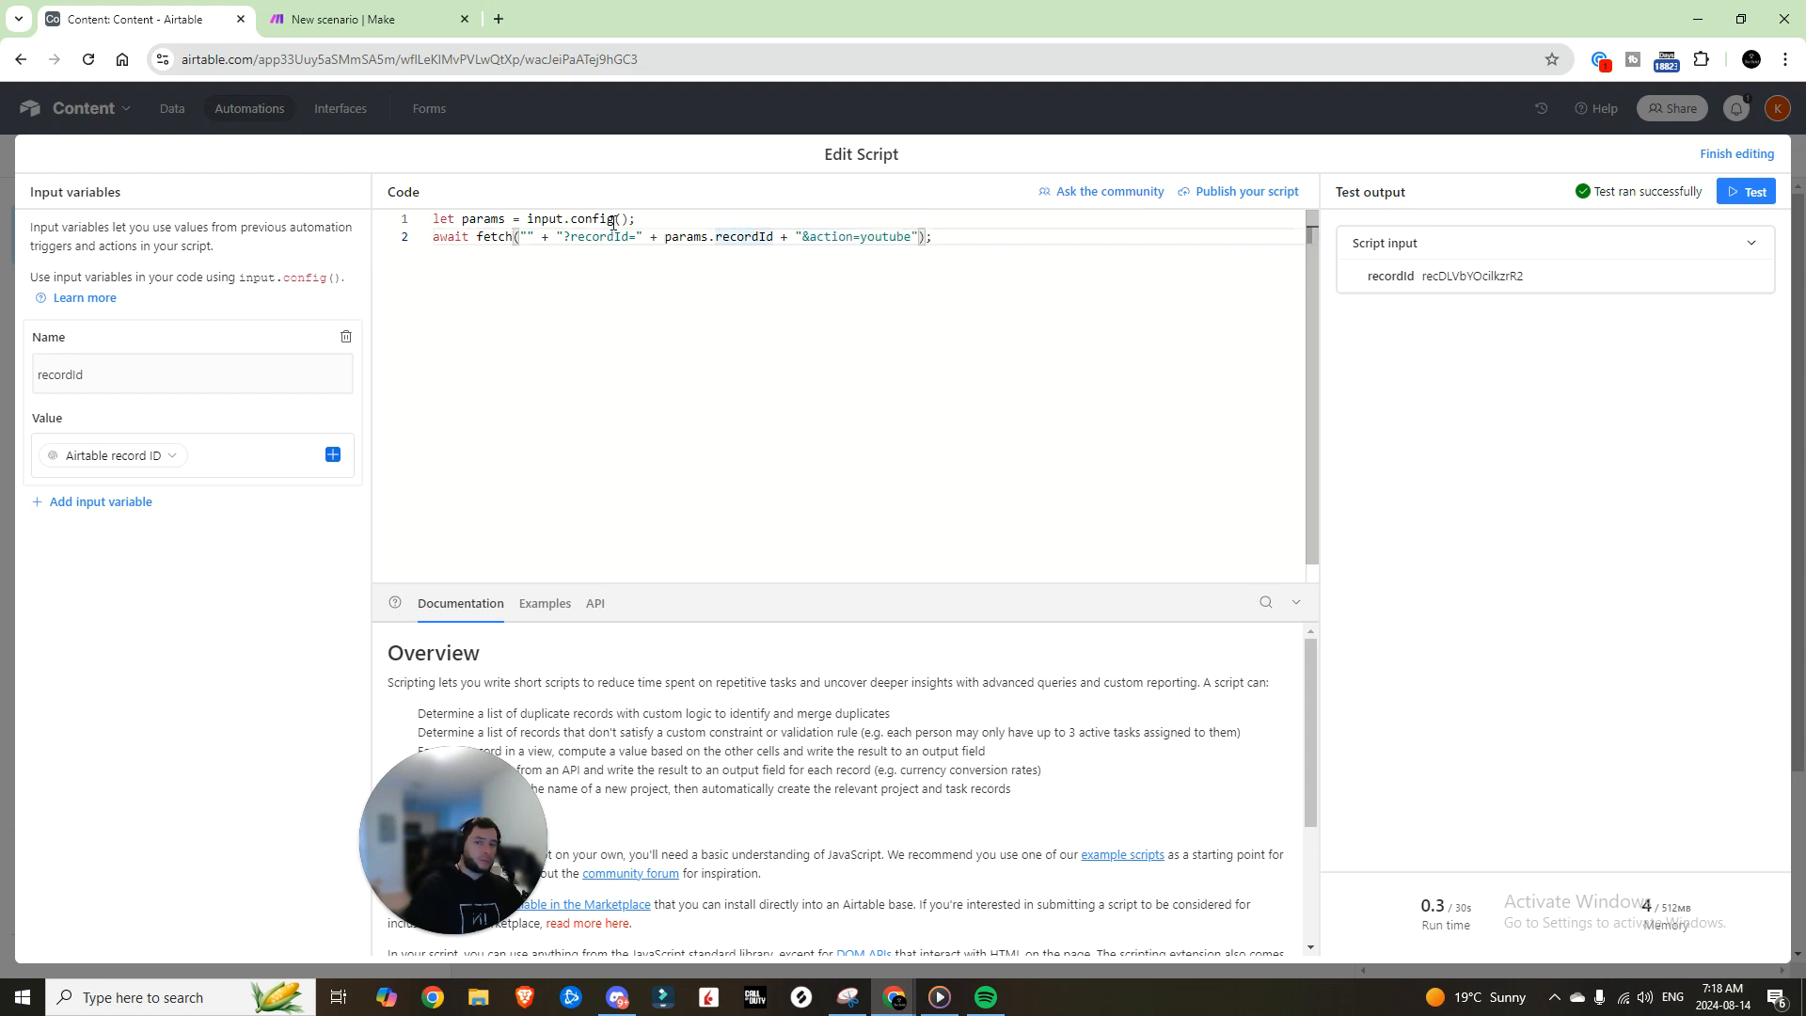
key(ctrl+Tab)
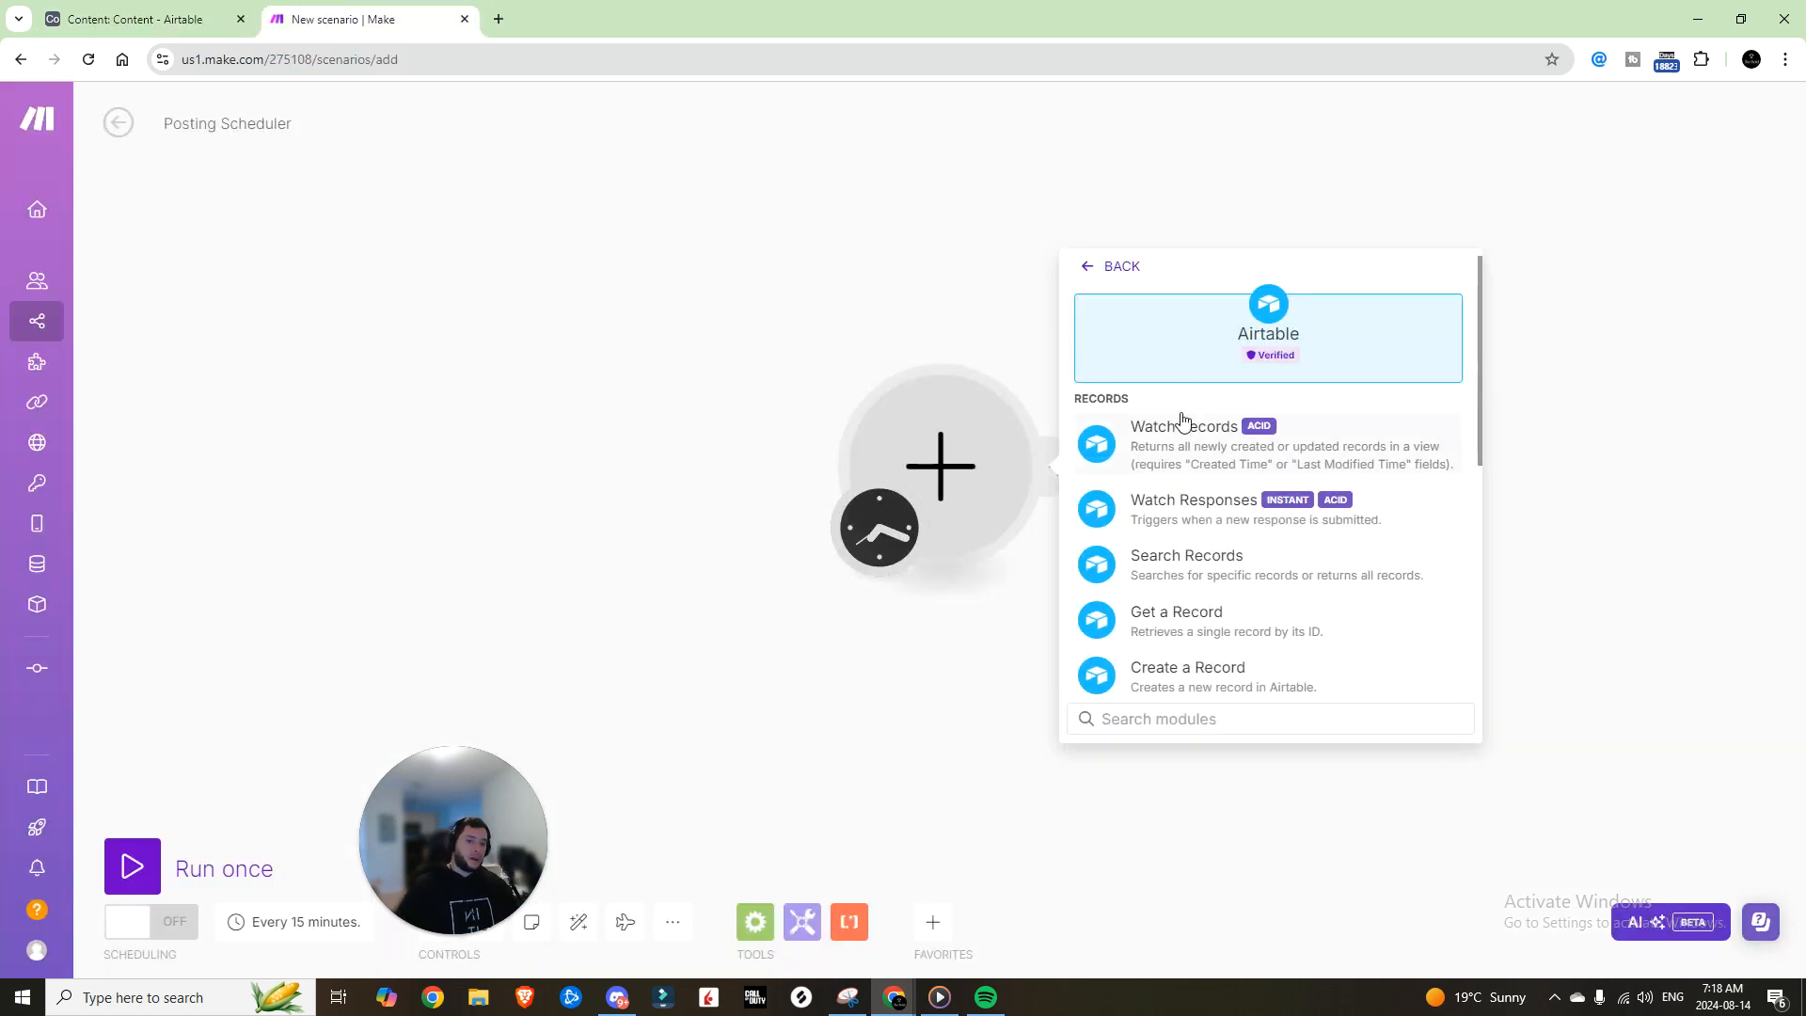
Step: Create a Watch Responses webhook in Make and paste its URL into the script's fetch("")
click(1187, 530)
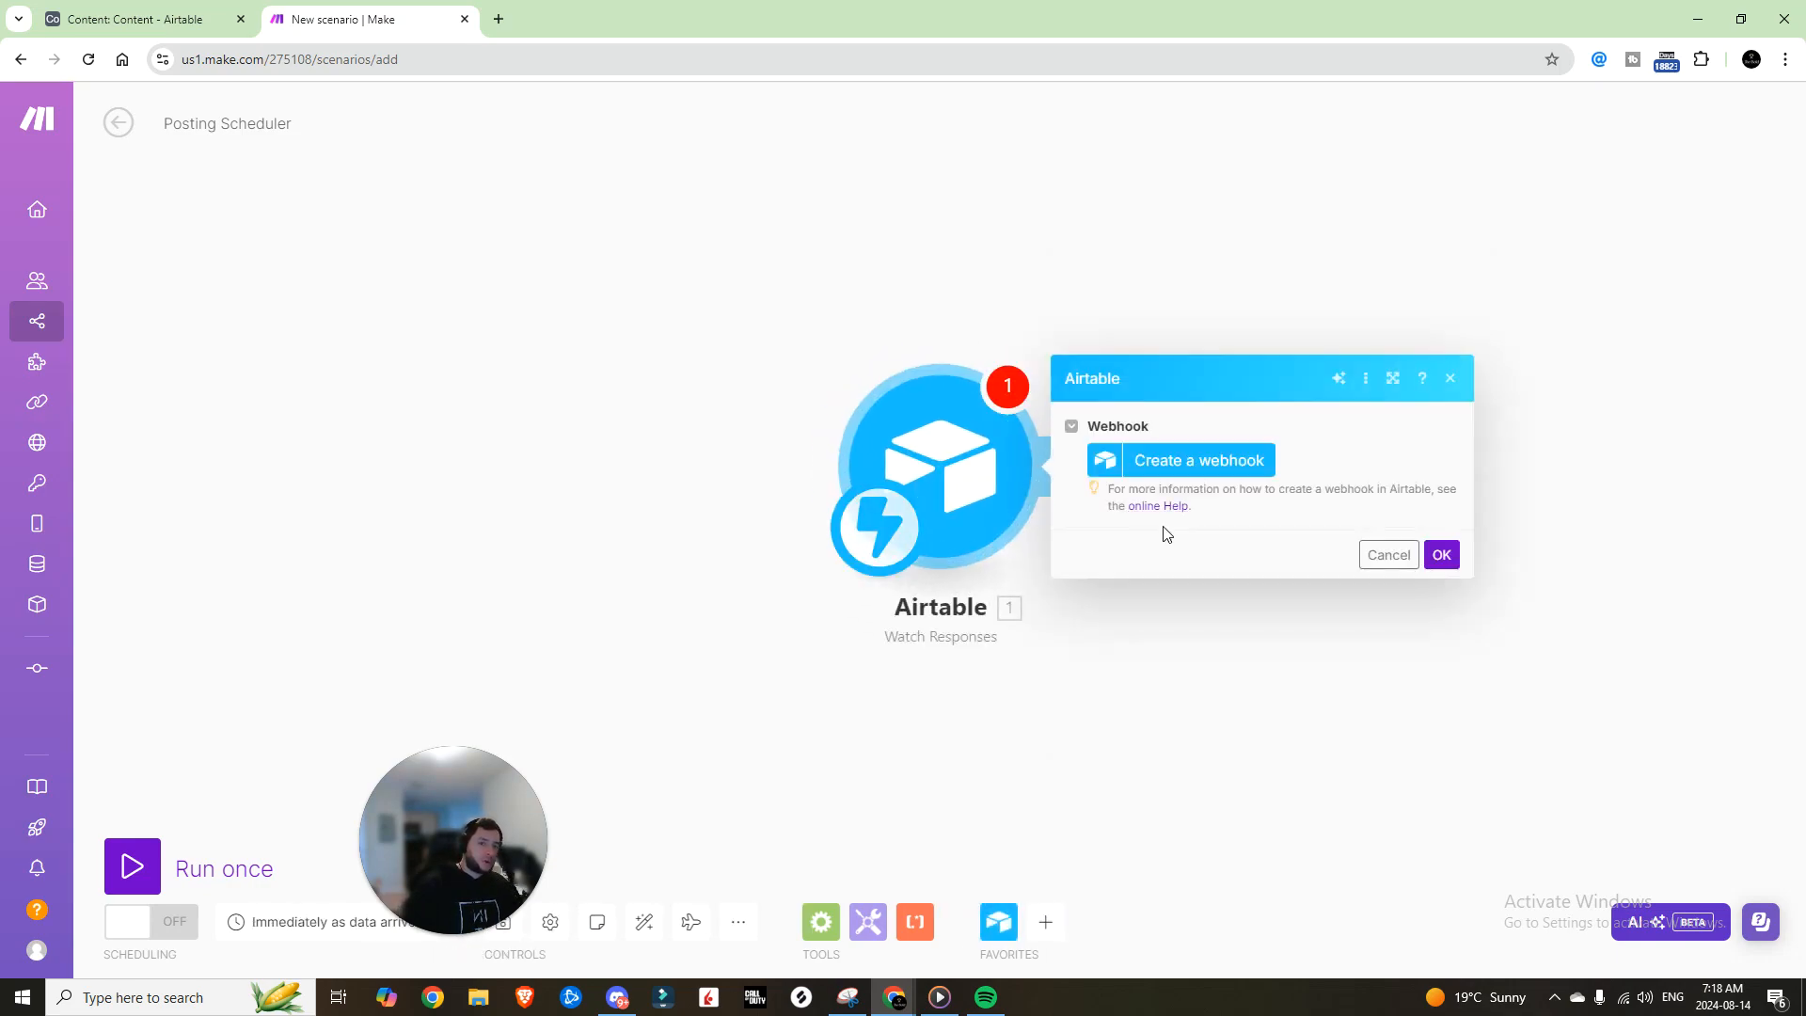
click(1181, 465)
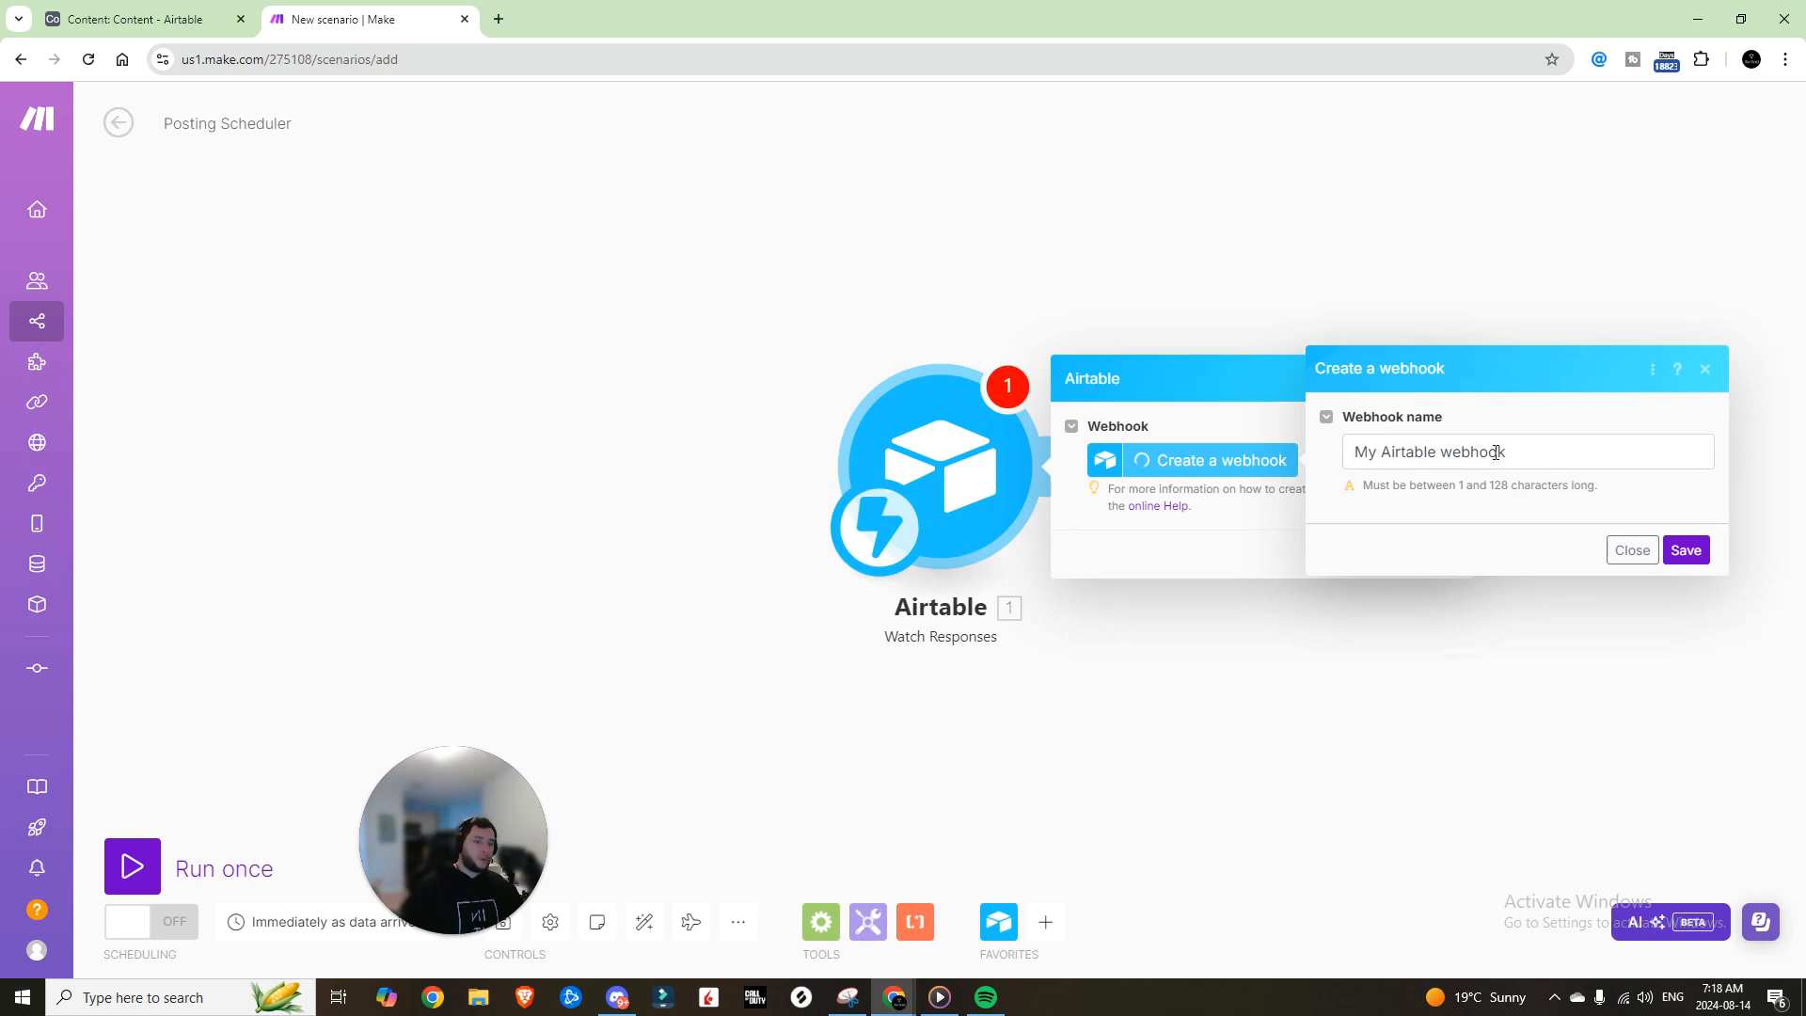
key(Return)
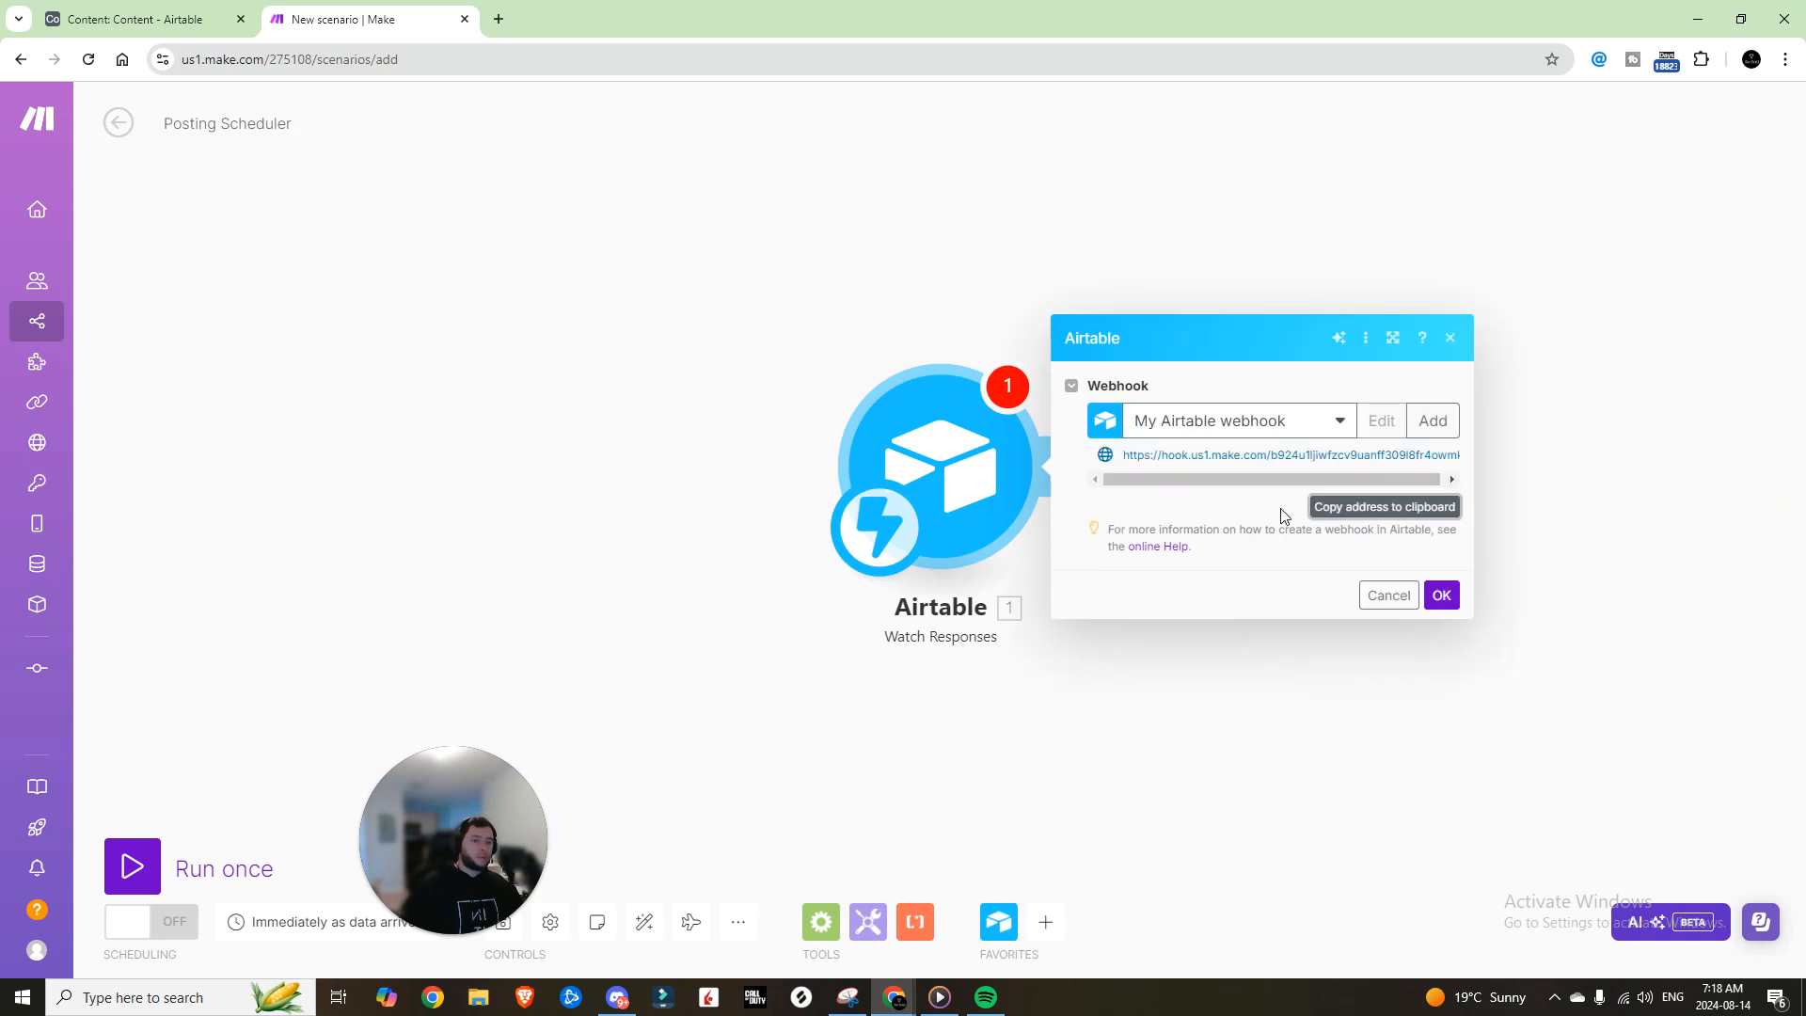
key(ctrl+Tab)
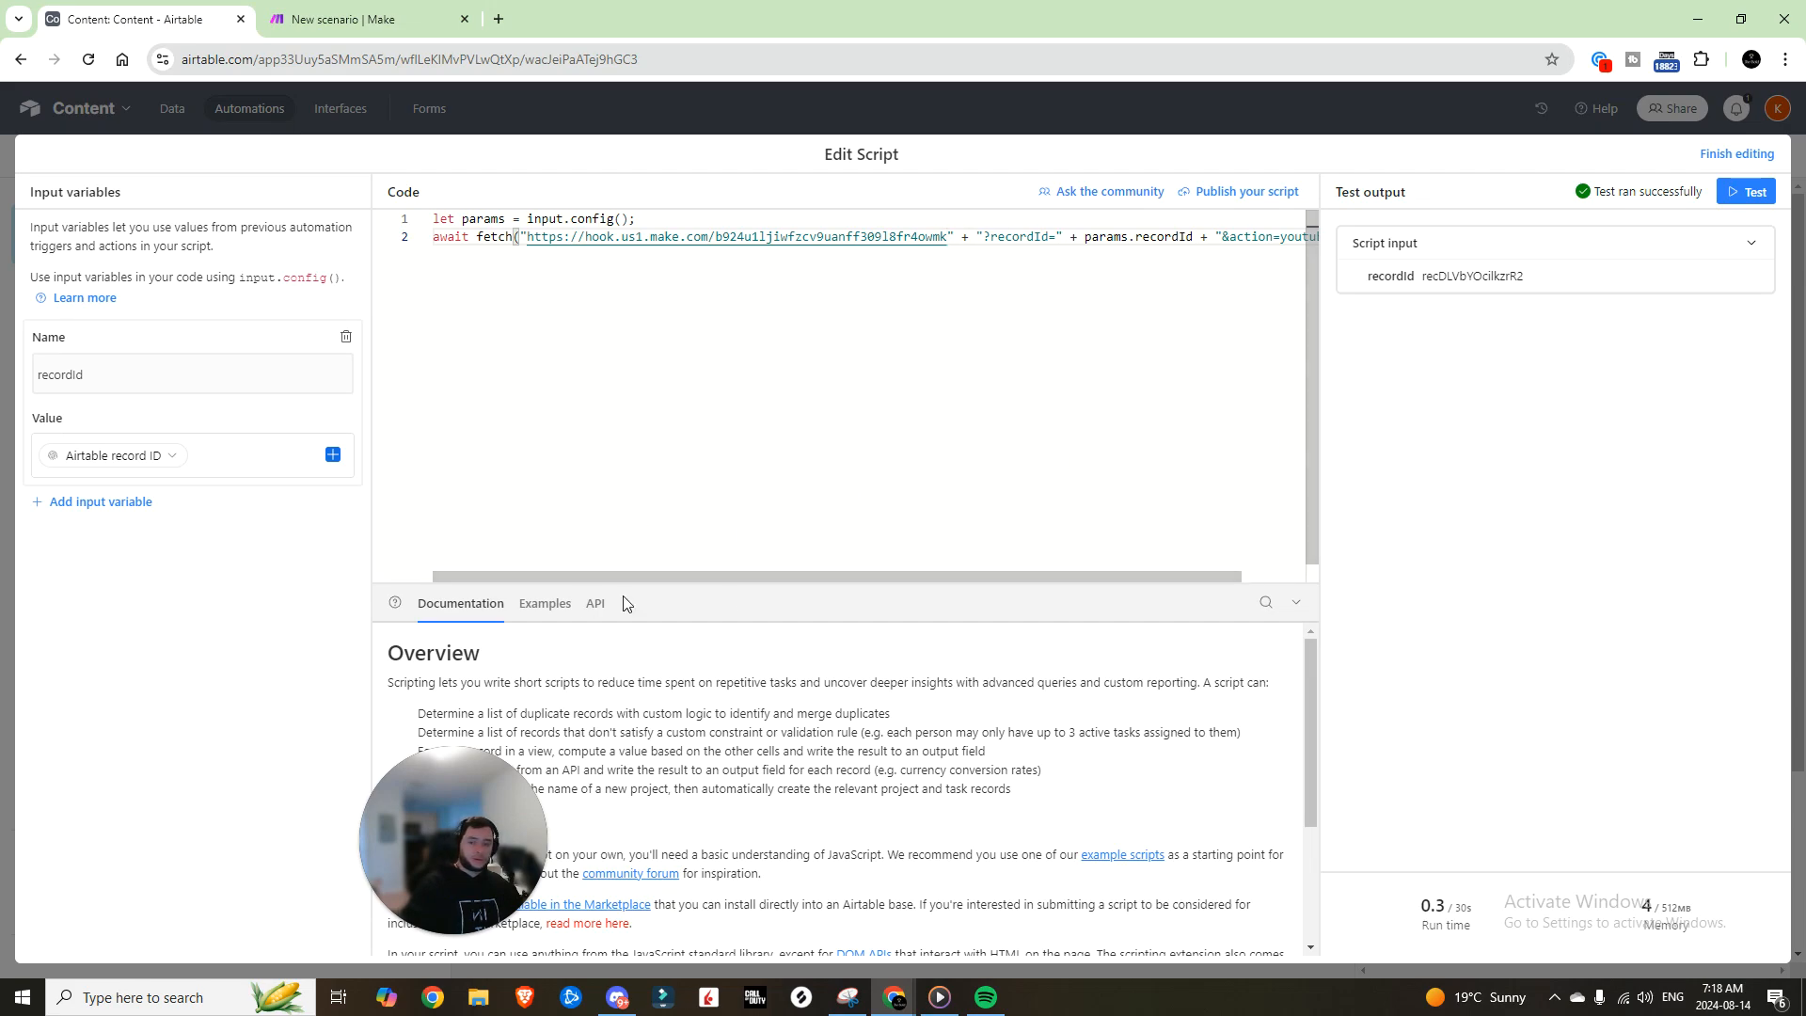
drag(1123, 577, 1204, 576)
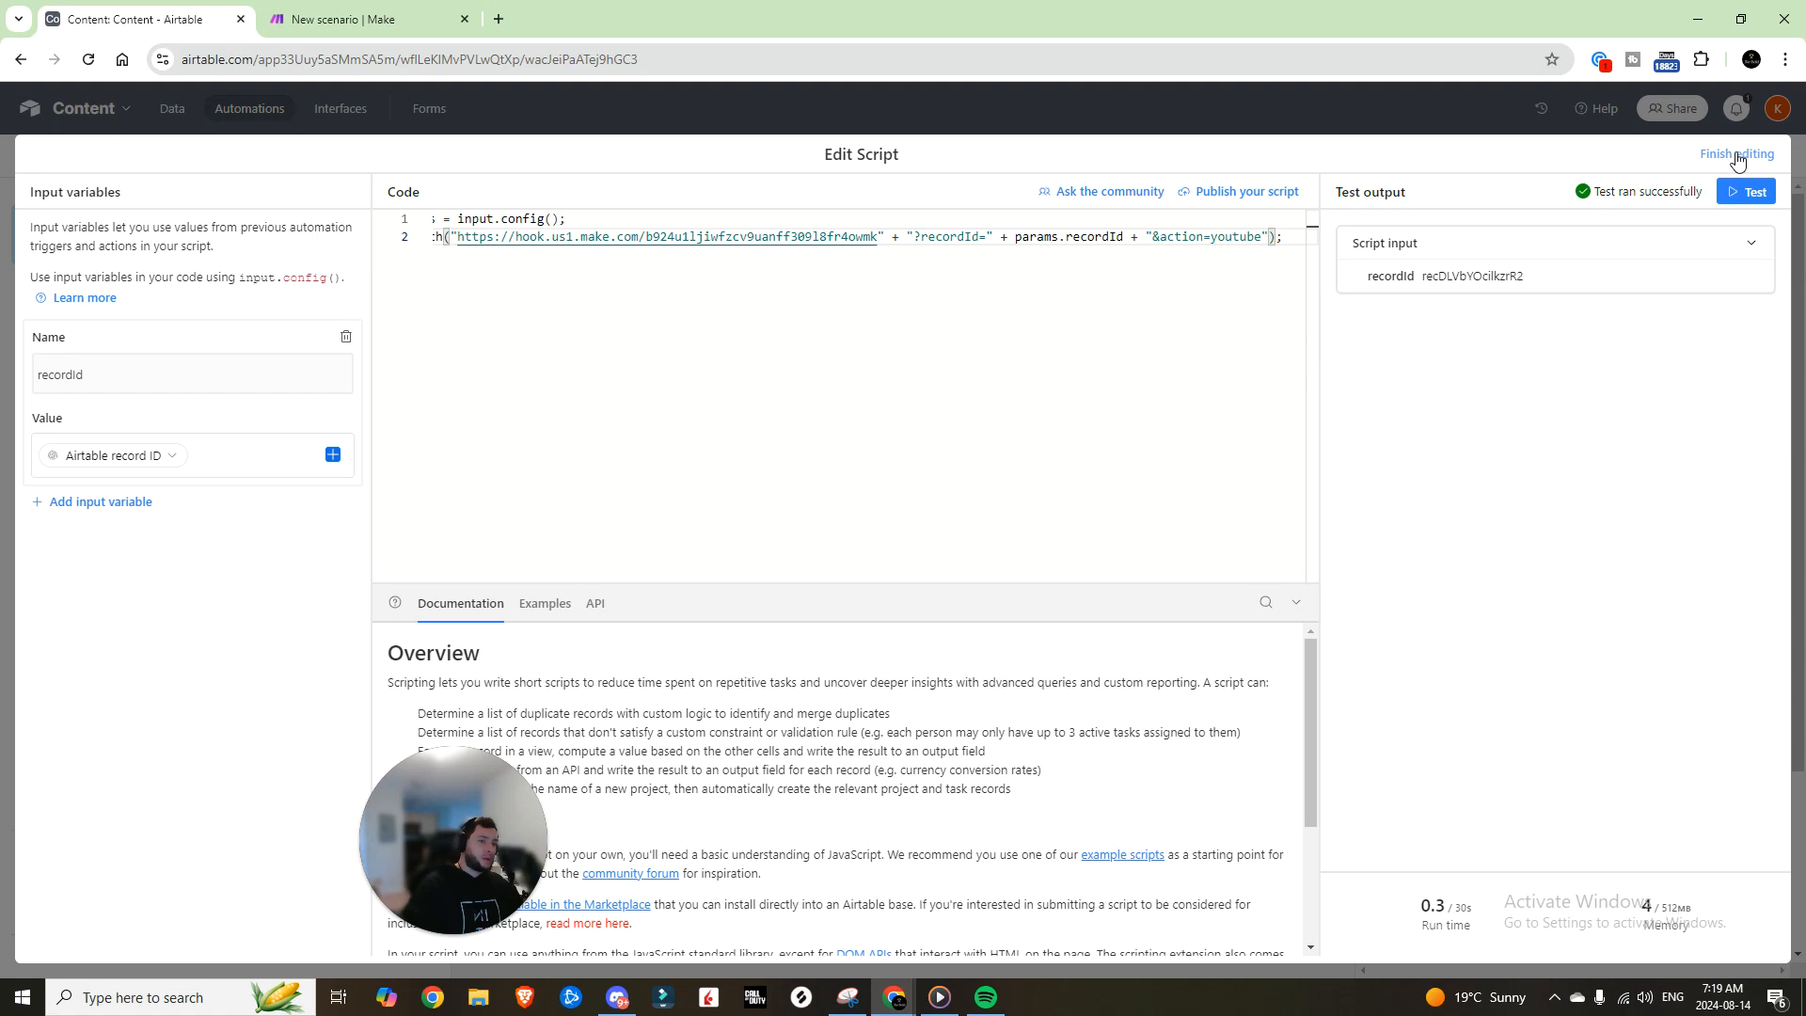
Step: Save the script edit, dismiss Make's webhook settings, and show the Youtube Video view
click(1738, 156)
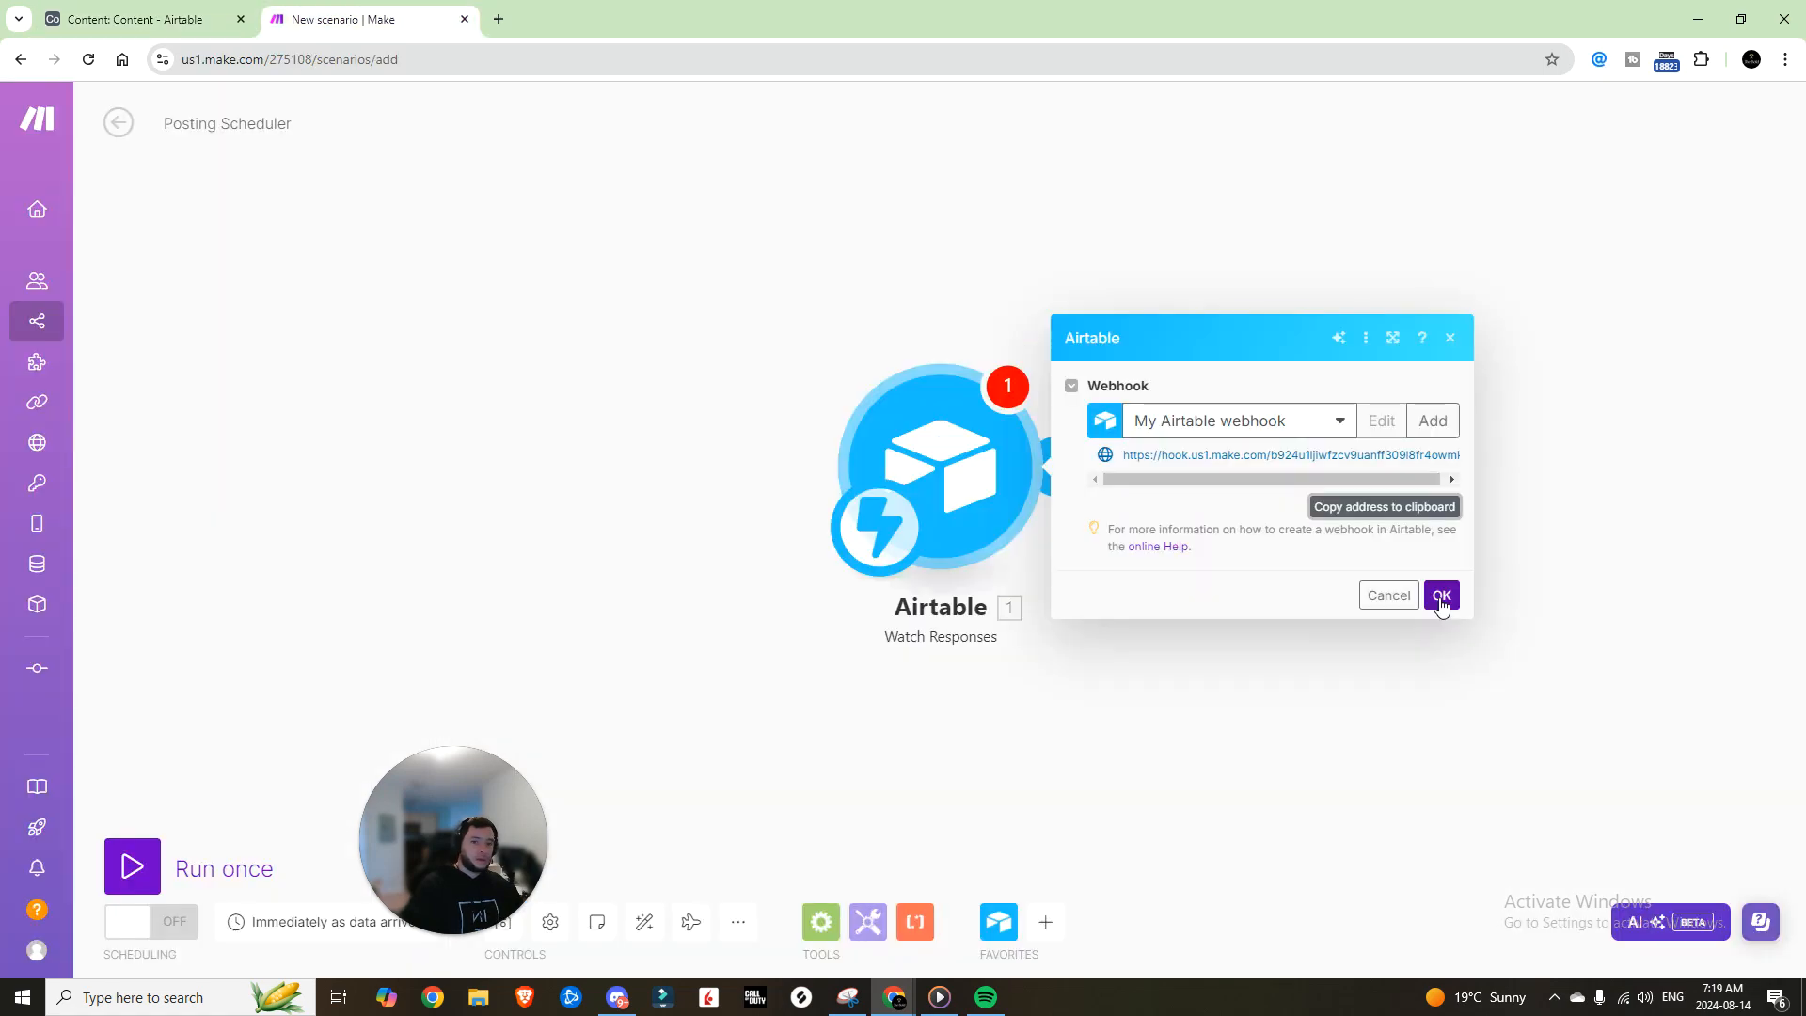
click(1443, 600)
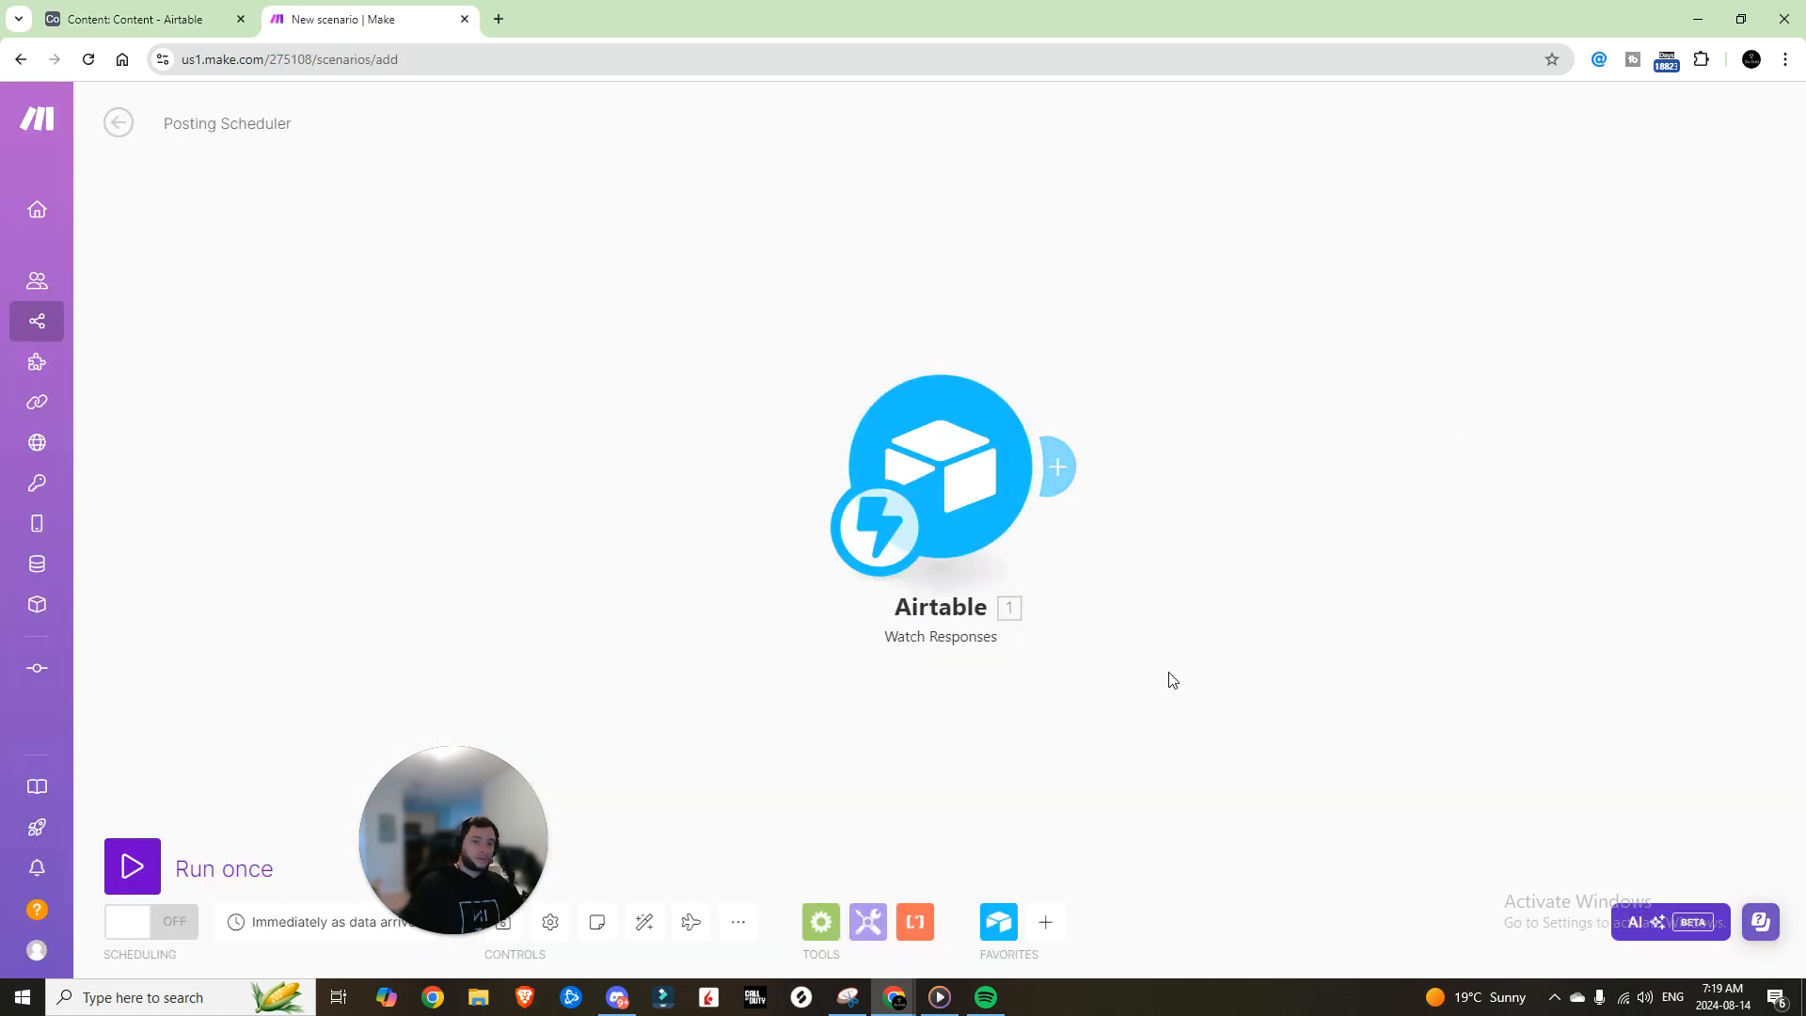
drag(878, 749, 886, 704)
click(188, 19)
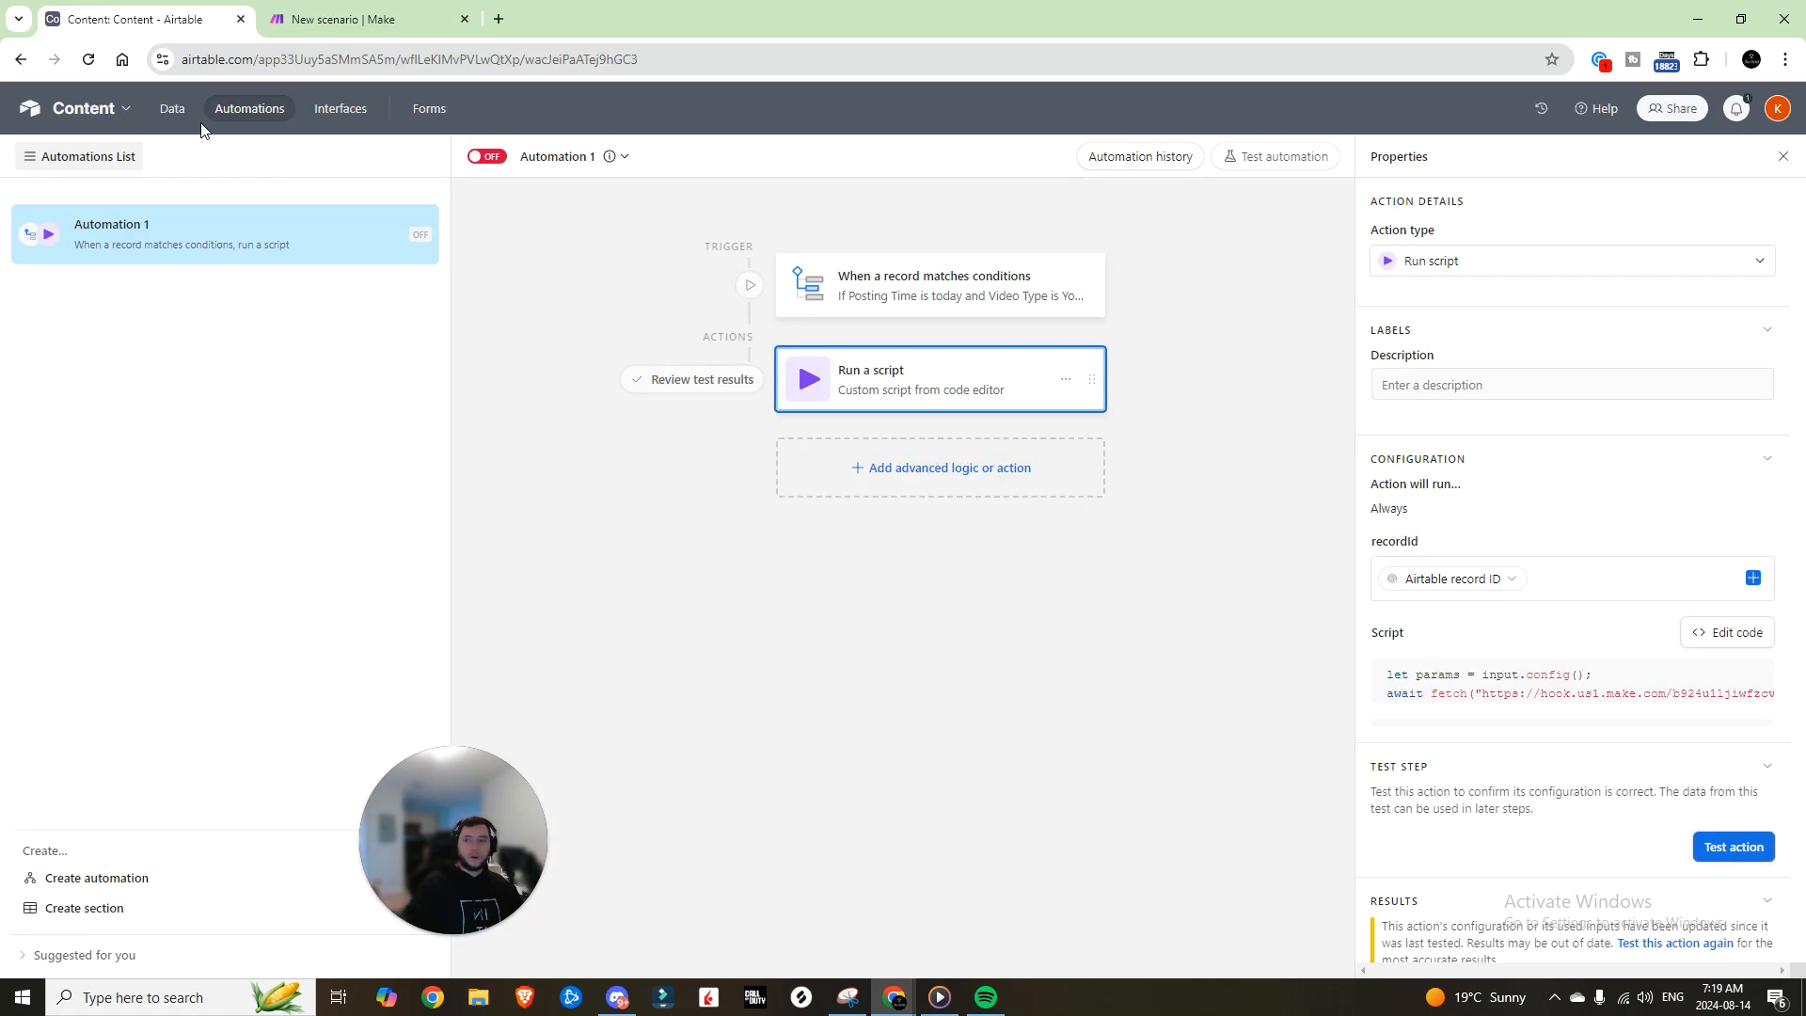
click(175, 110)
click(79, 301)
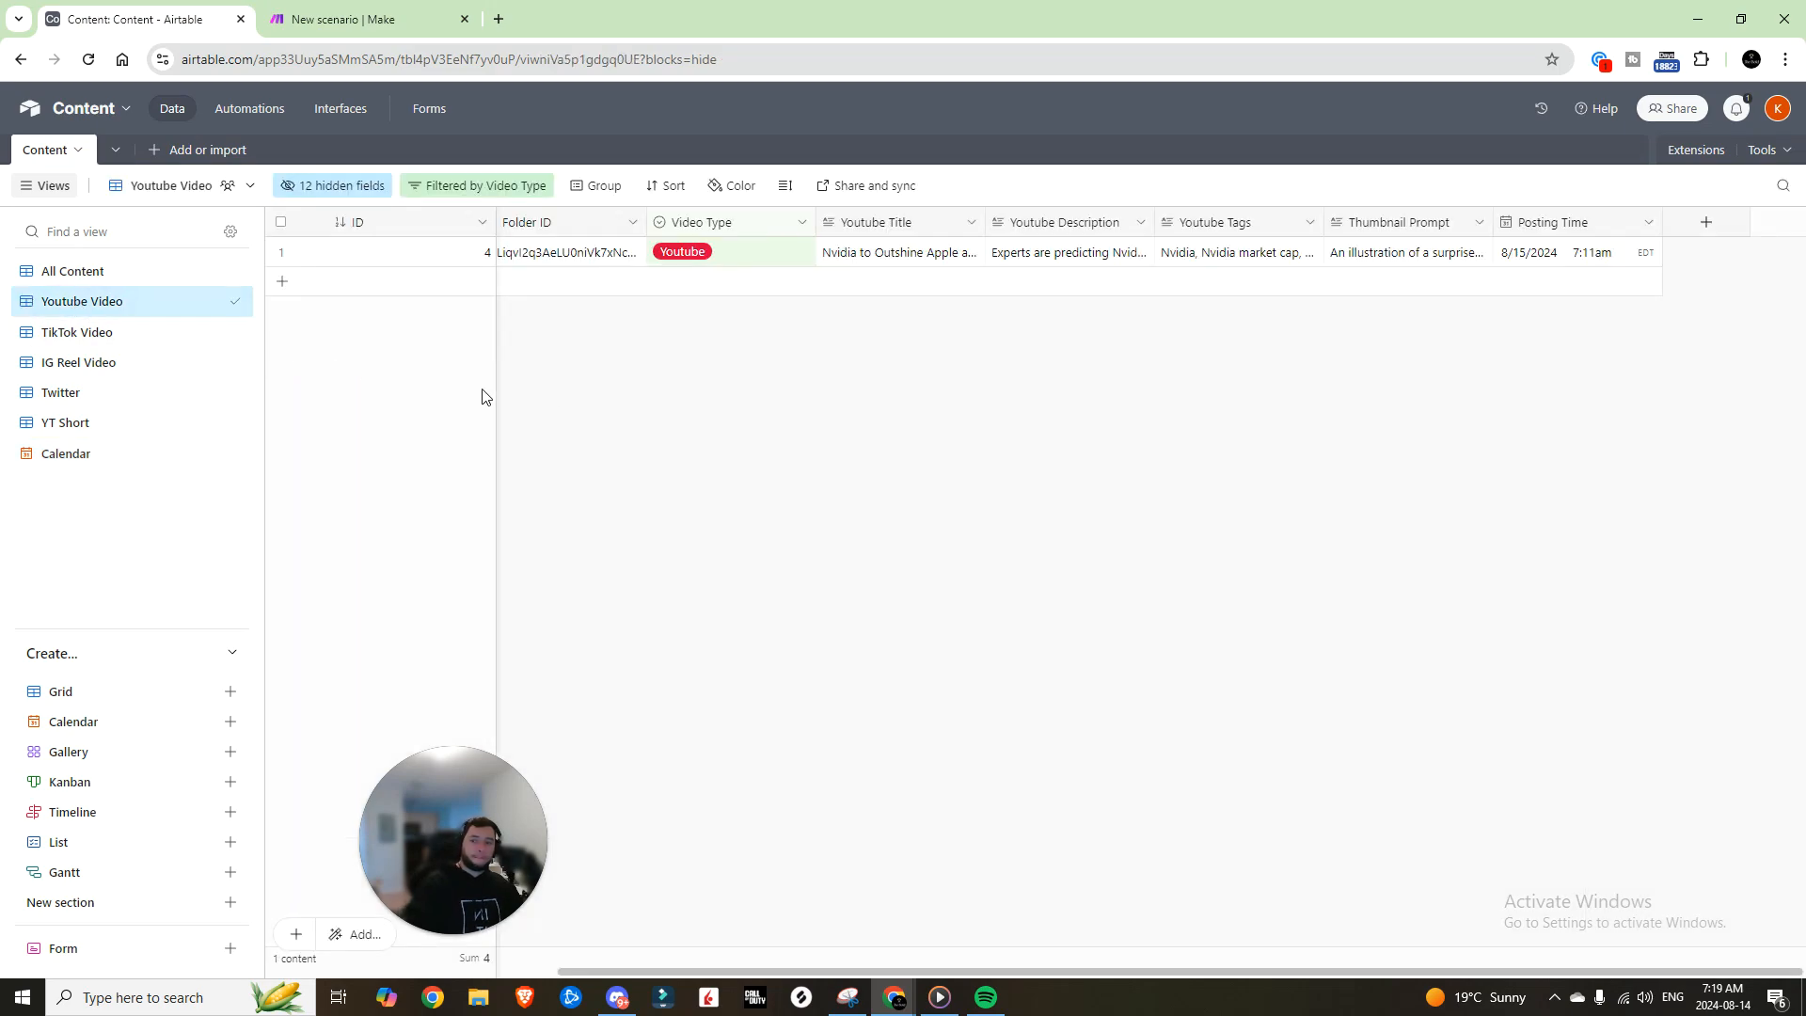
drag(837, 971, 605, 302)
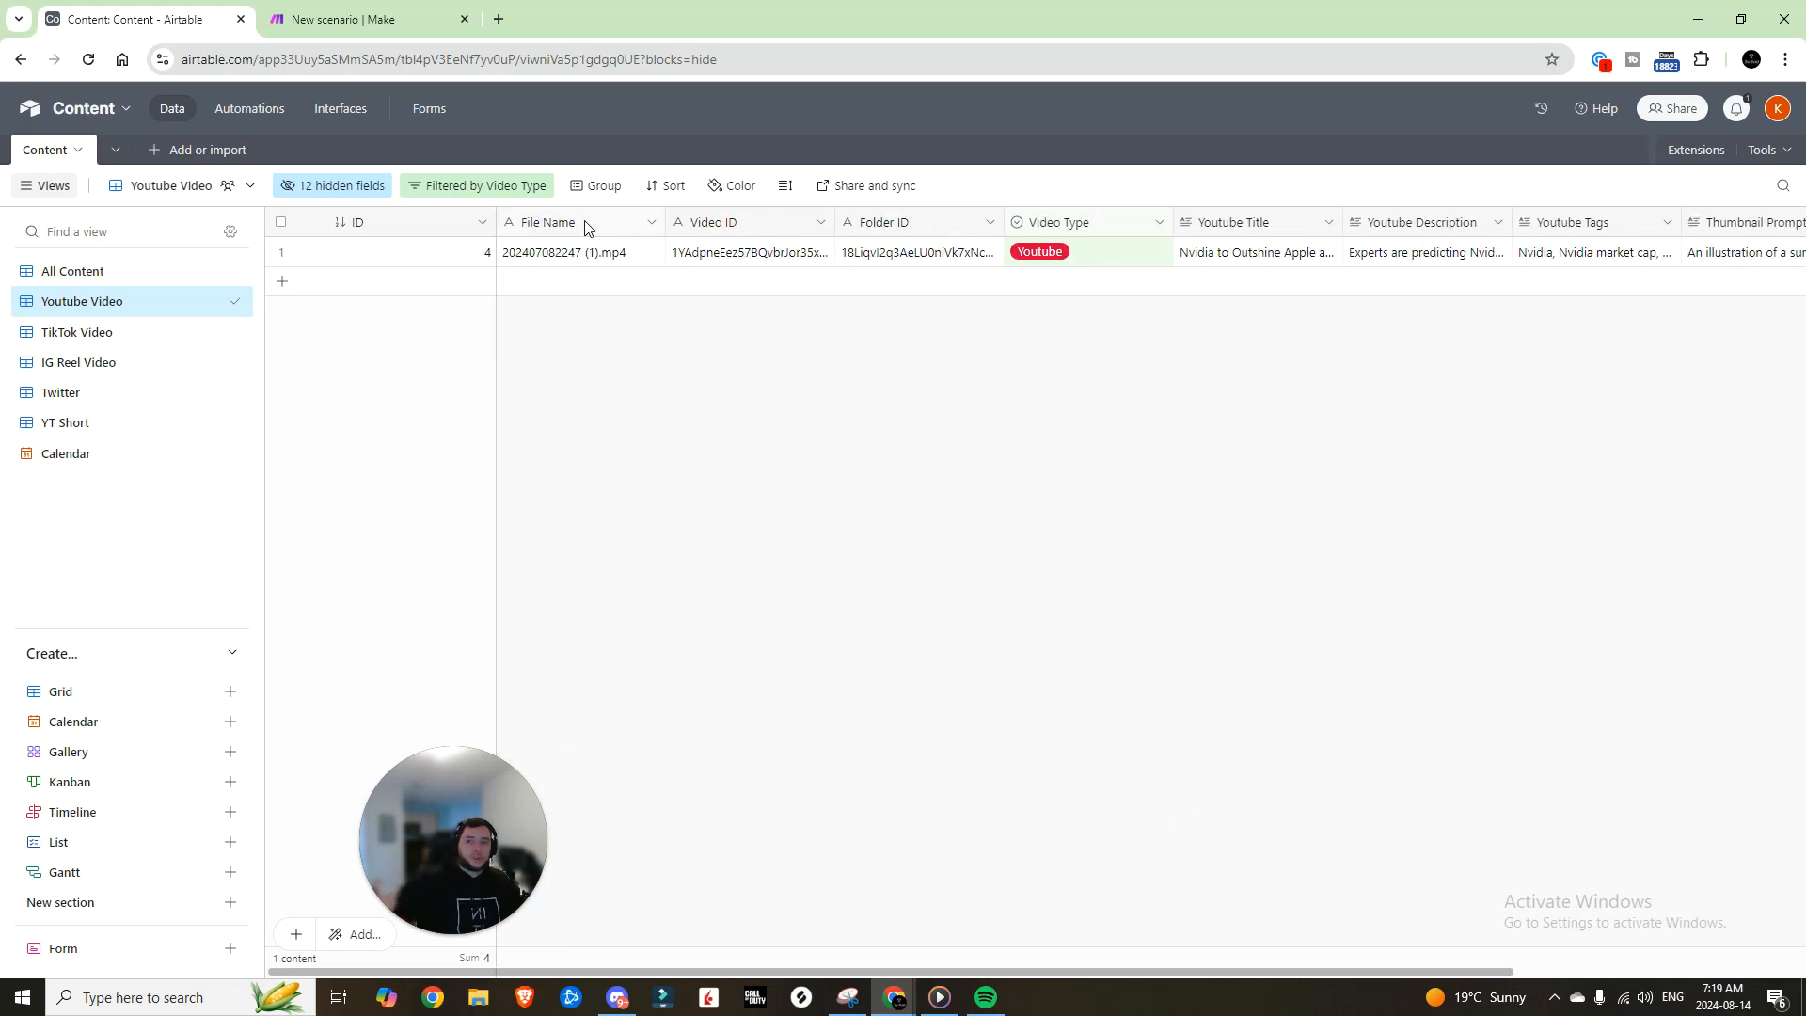
drag(857, 971, 903, 971)
drag(1212, 973, 1460, 971)
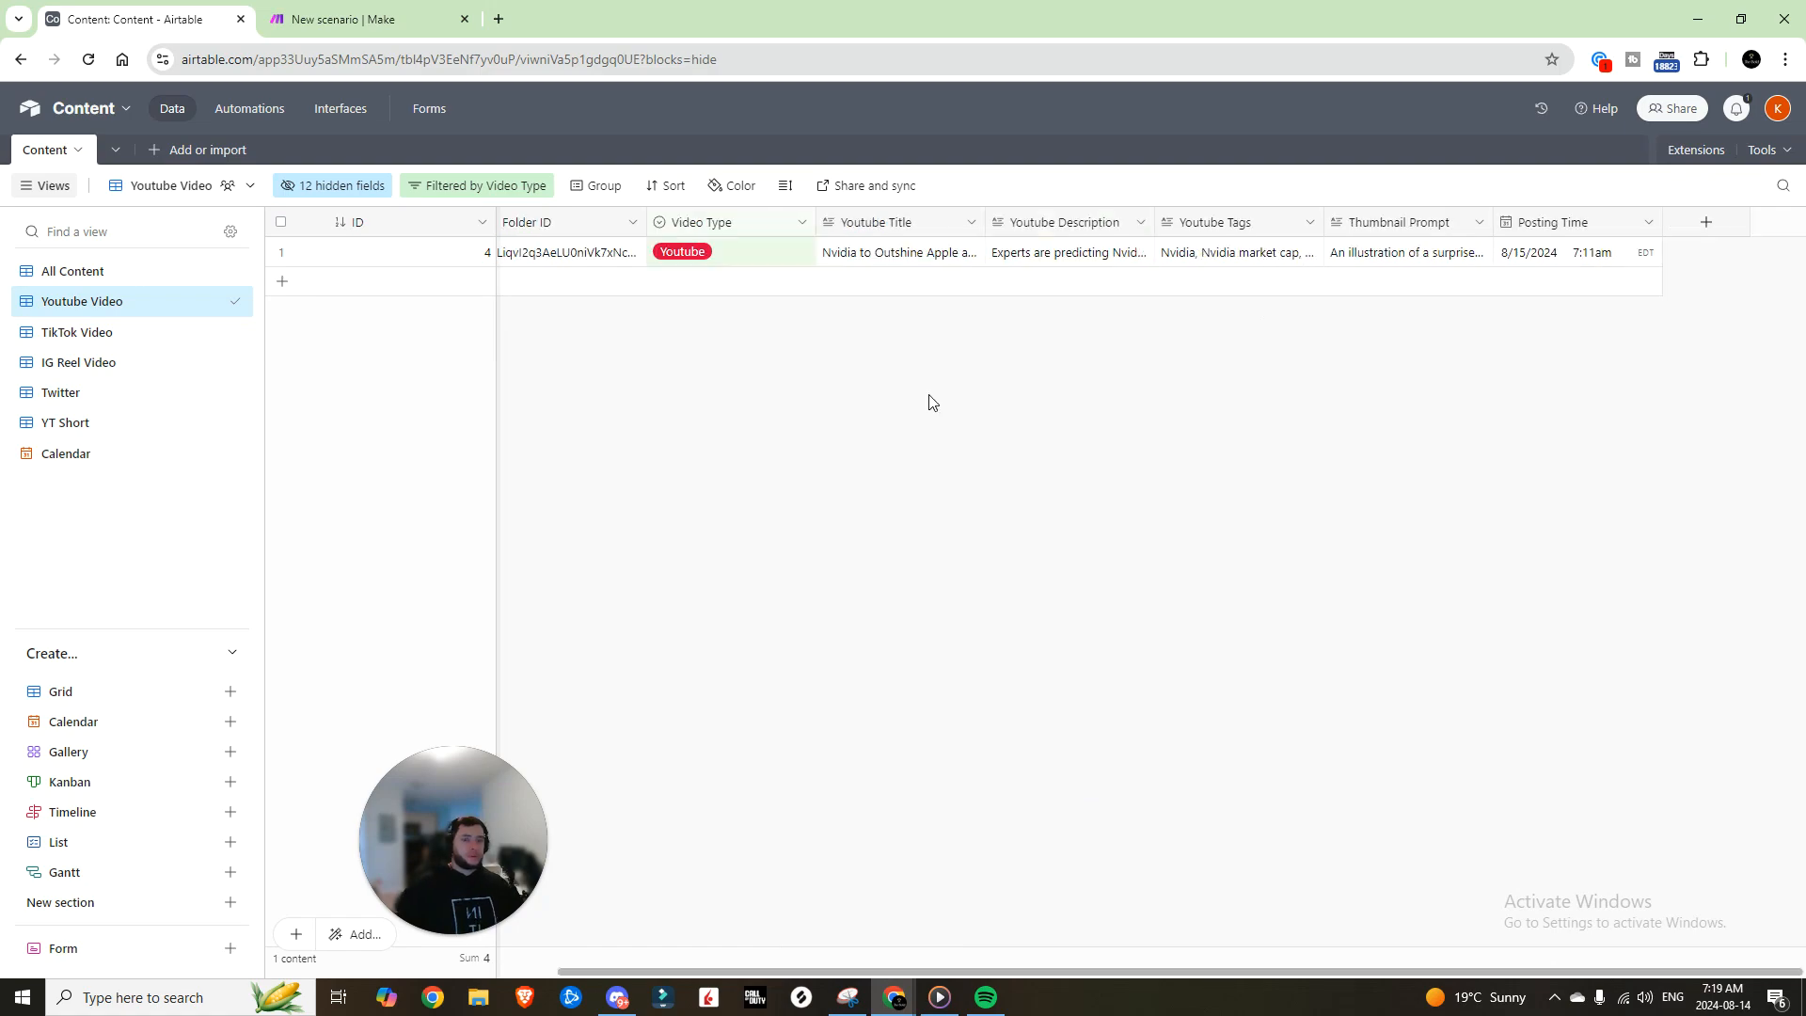
Step: Change the record's Posting Time to 8/14/2024 at 7:30am
click(1559, 248)
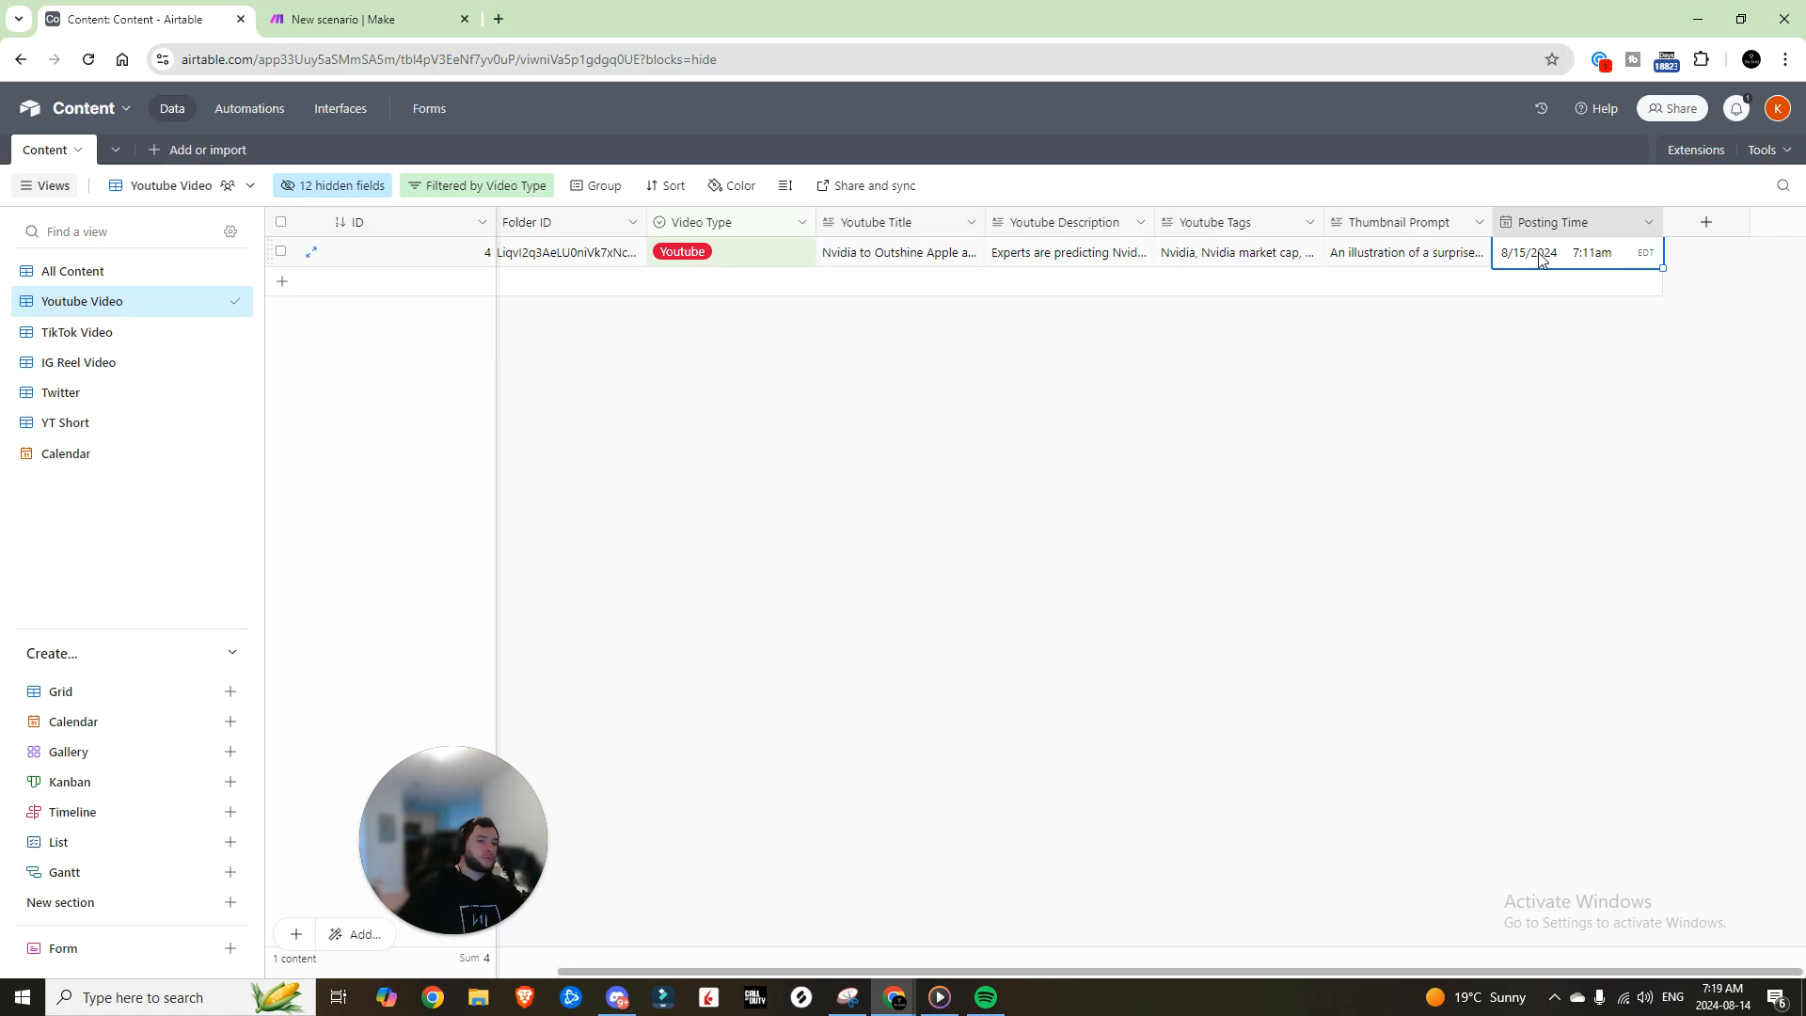
double_click(1590, 260)
click(1613, 396)
click(1590, 252)
click(1596, 396)
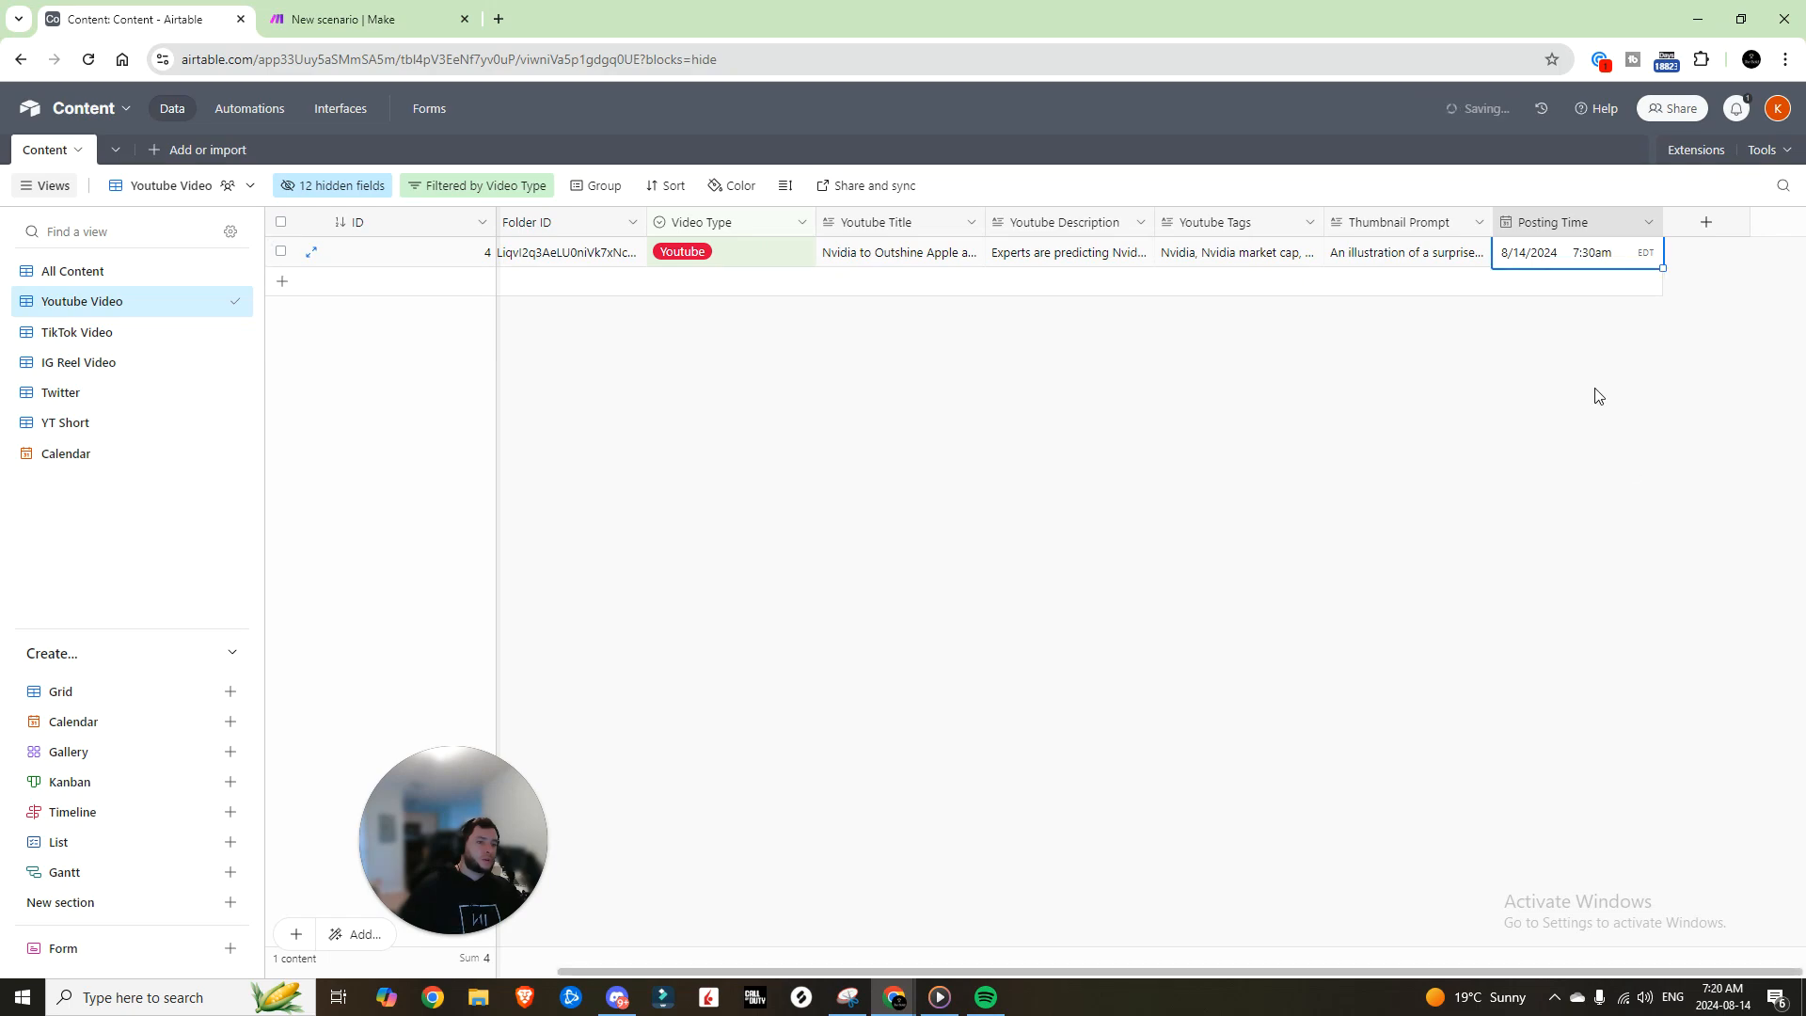
click(1548, 357)
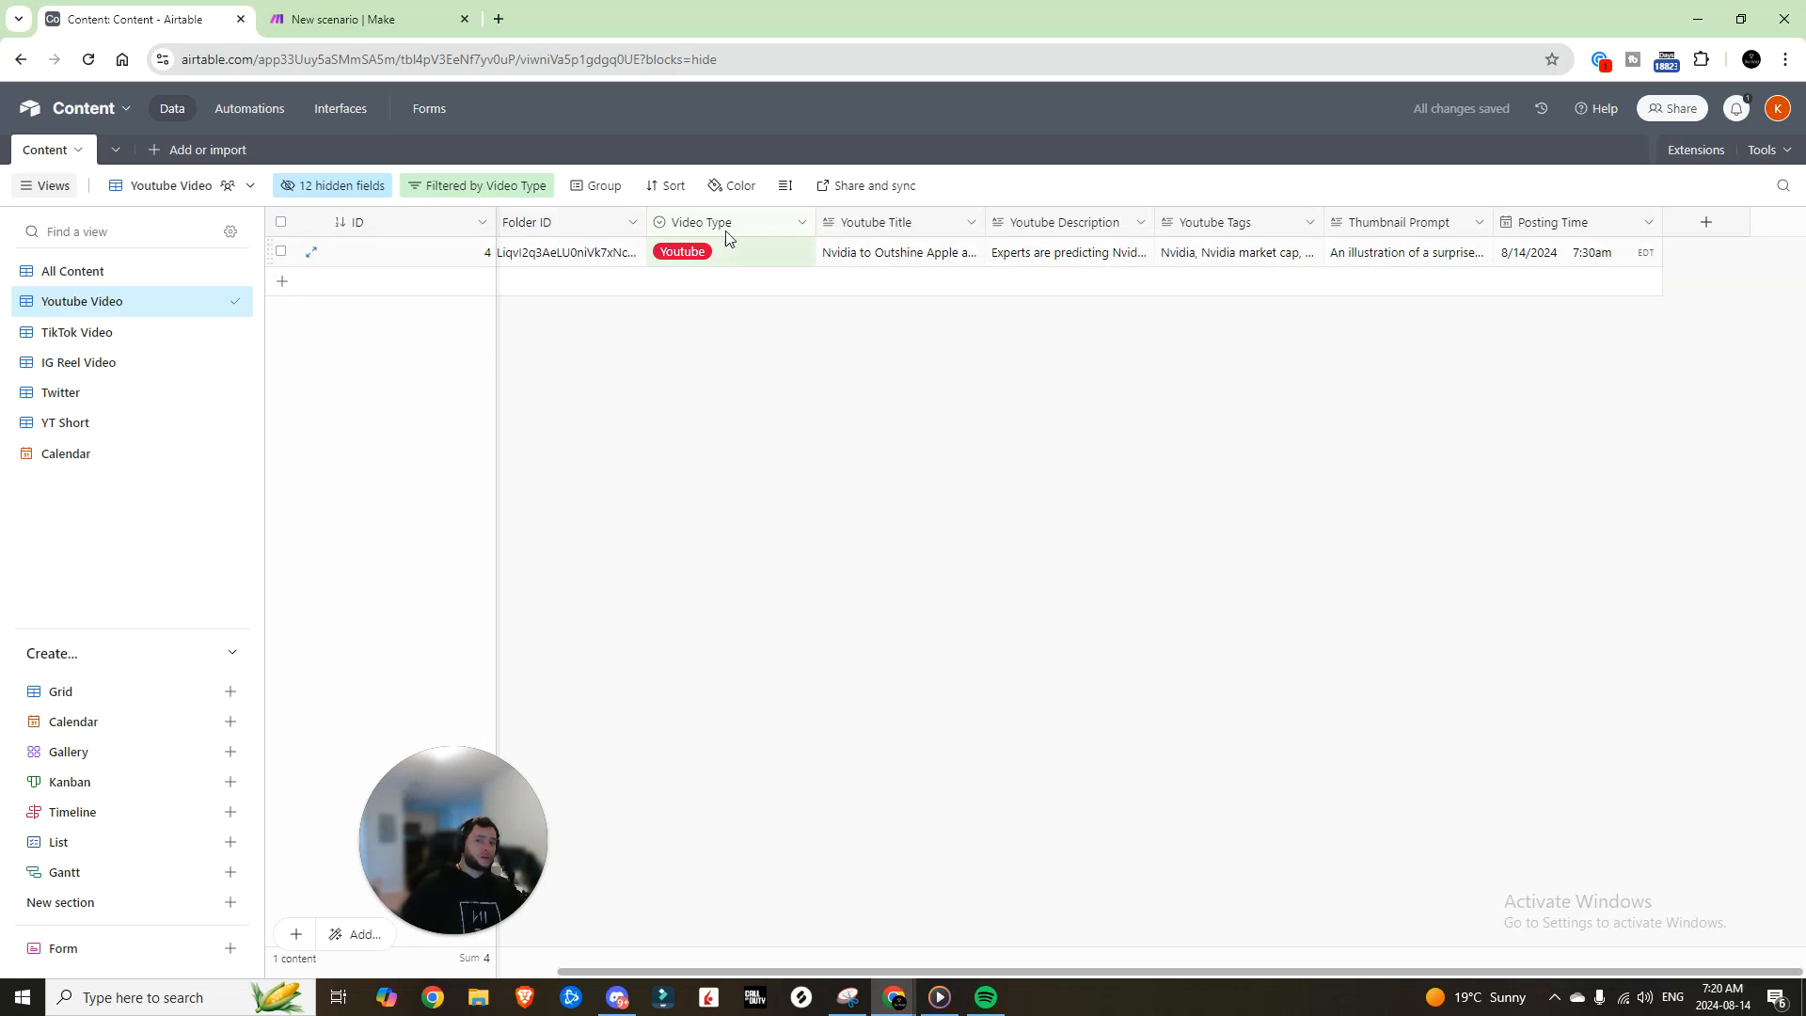
Step: Test the script action on record 4
click(68, 461)
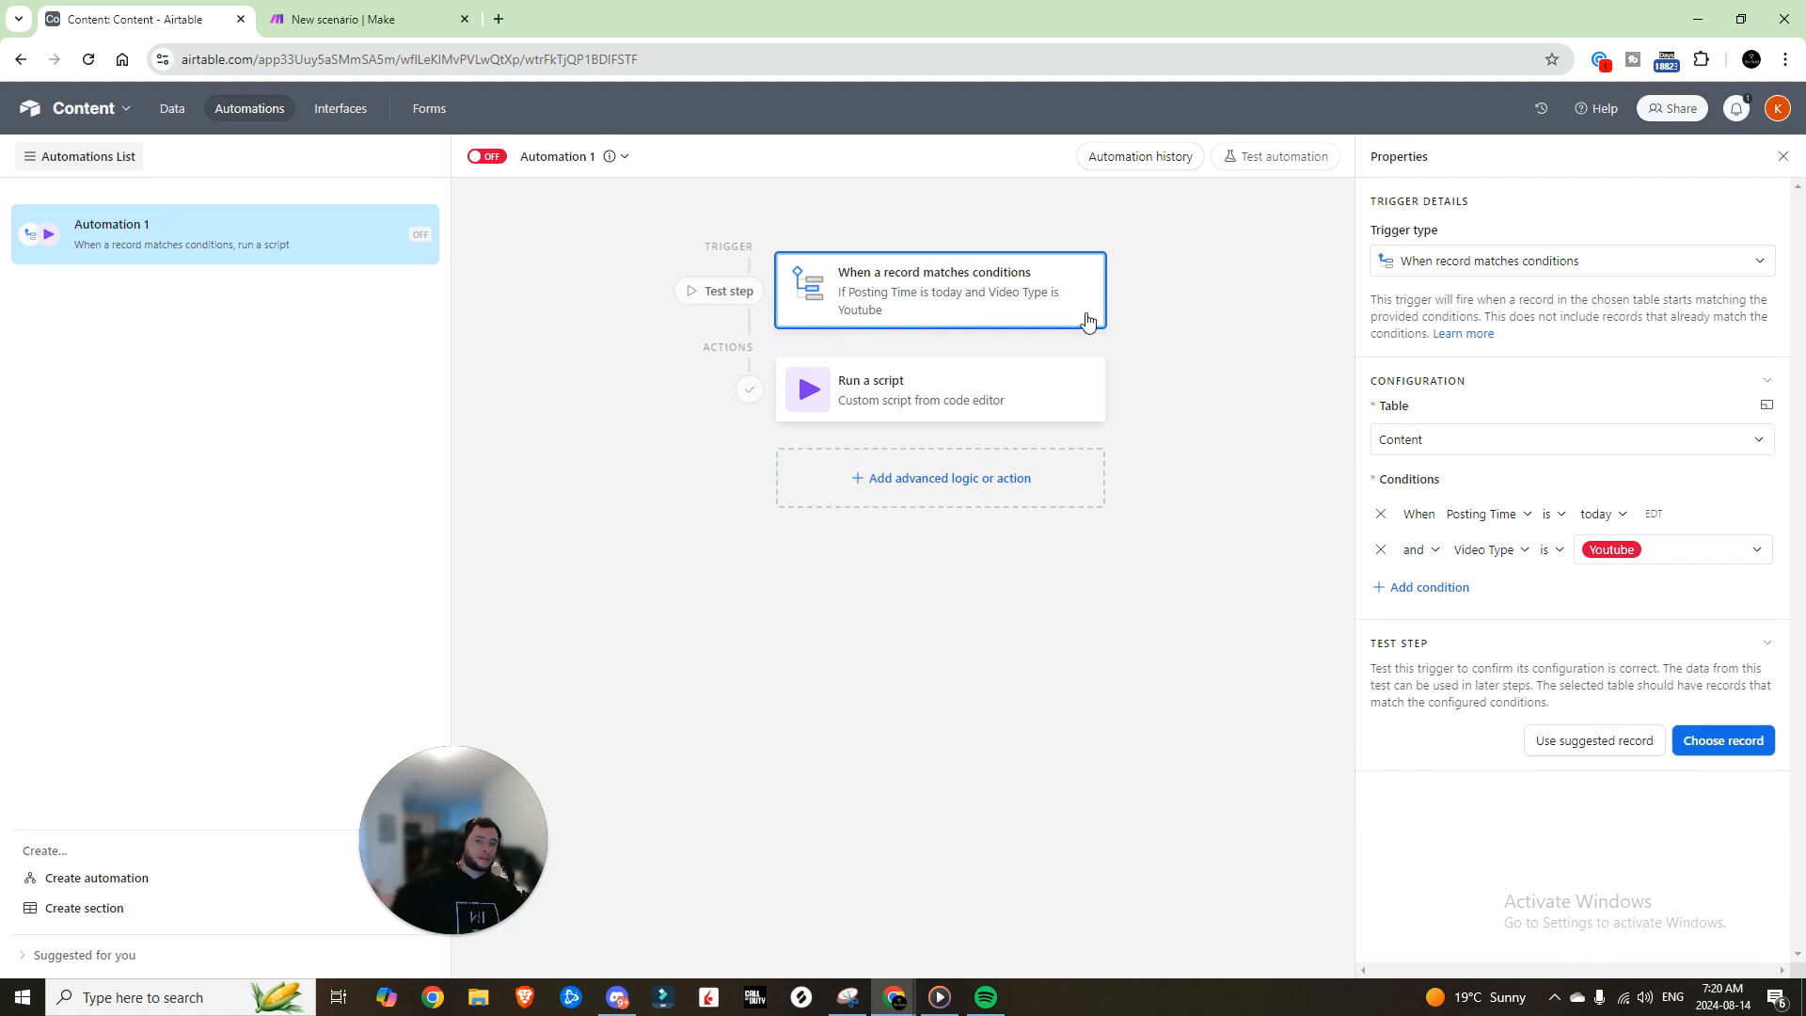
click(1705, 745)
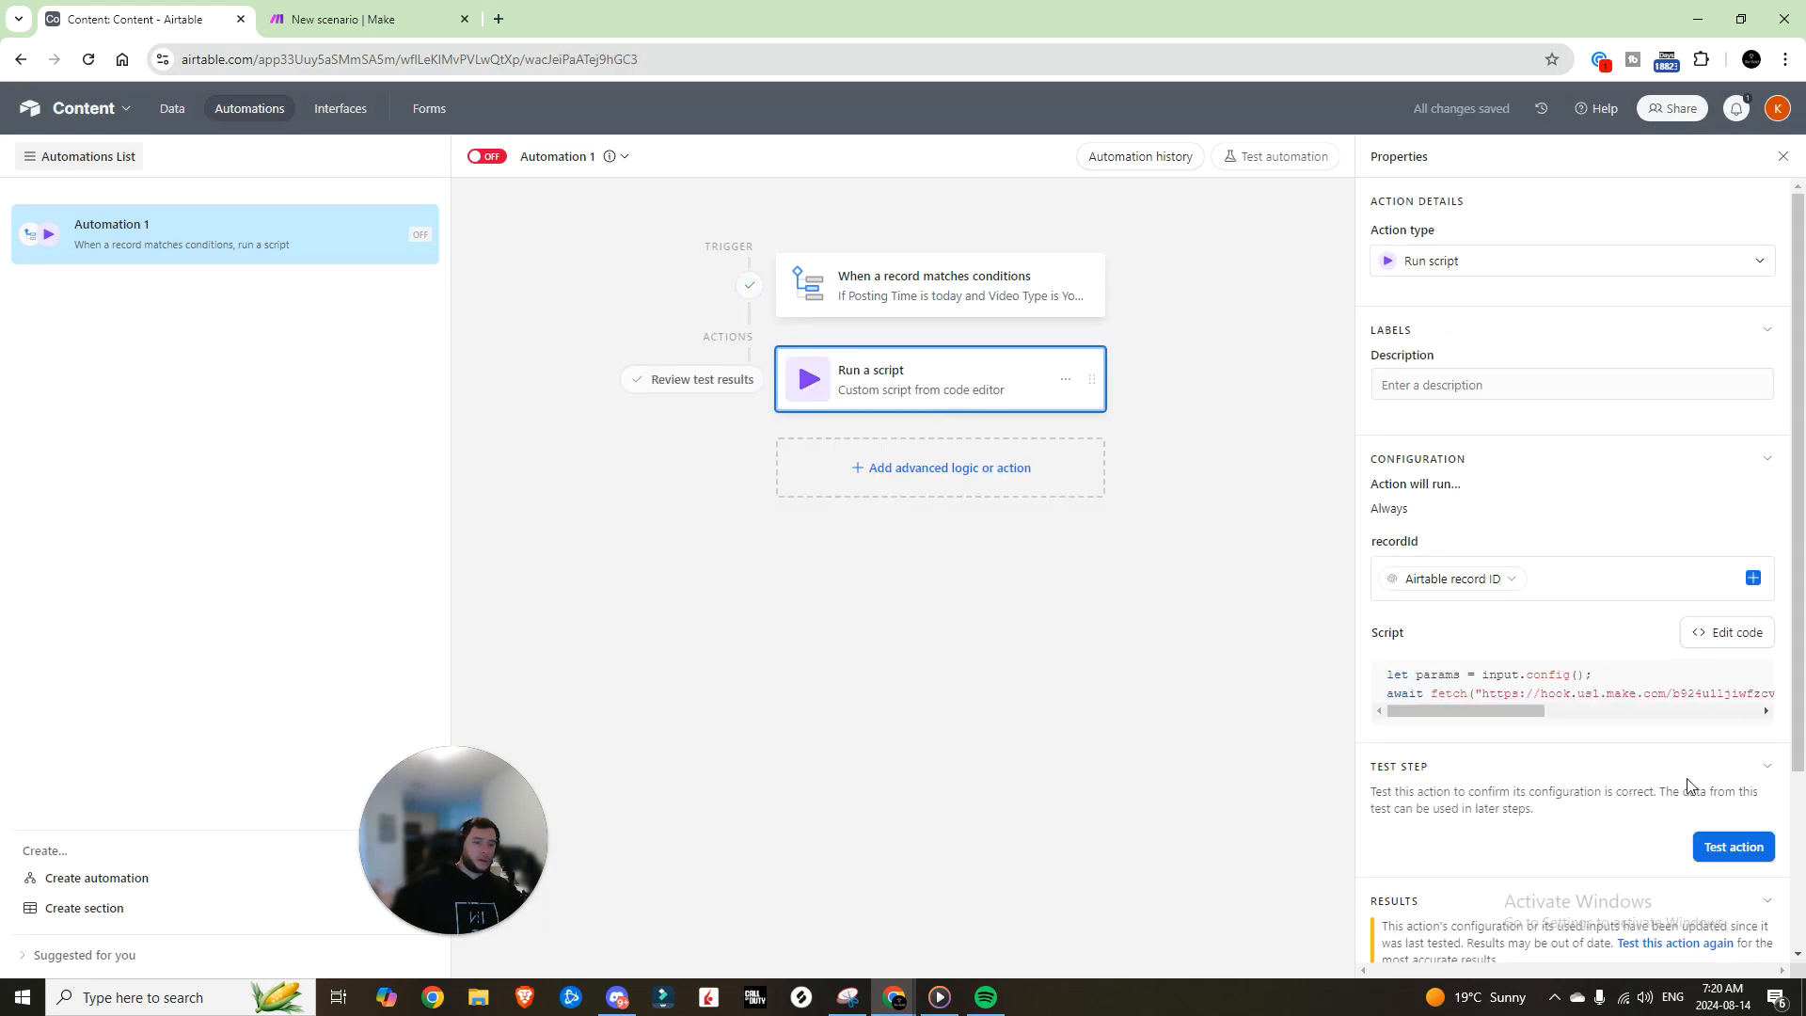
click(1725, 847)
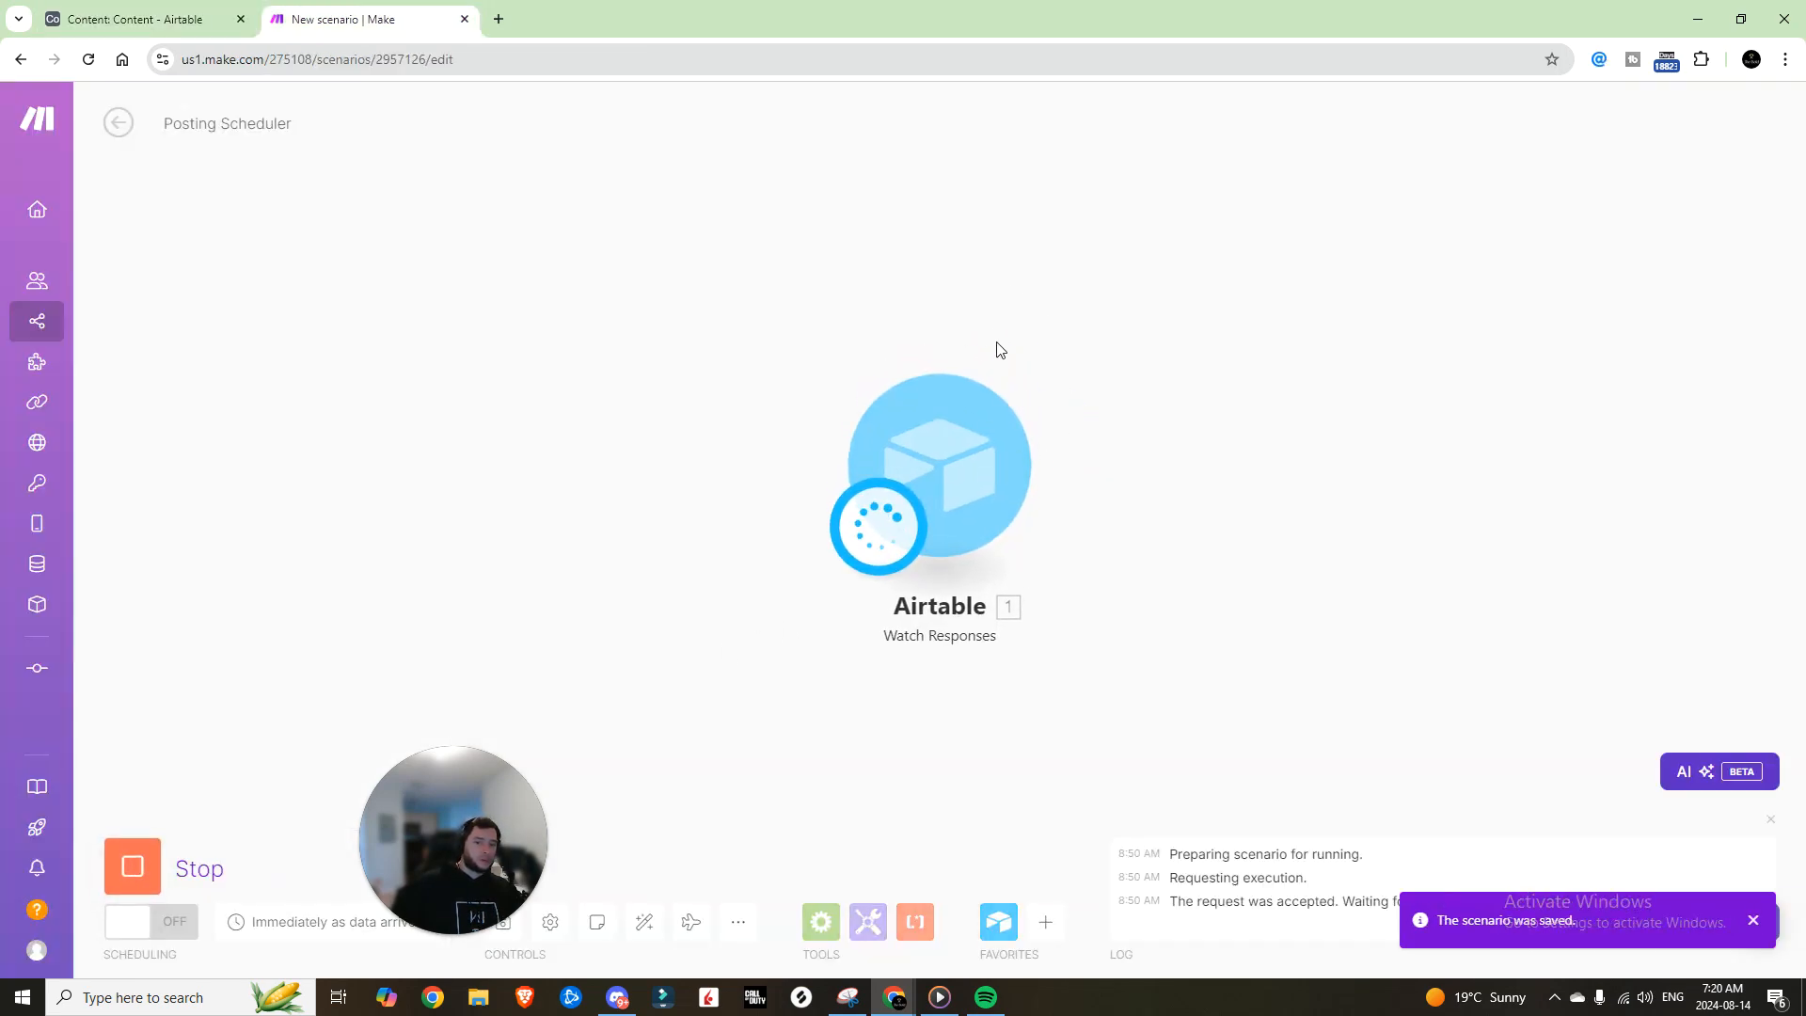
Step: Inspect the received webhook data: the recordId and the action value youtube
drag(1332, 390, 1240, 392)
double_click(1240, 405)
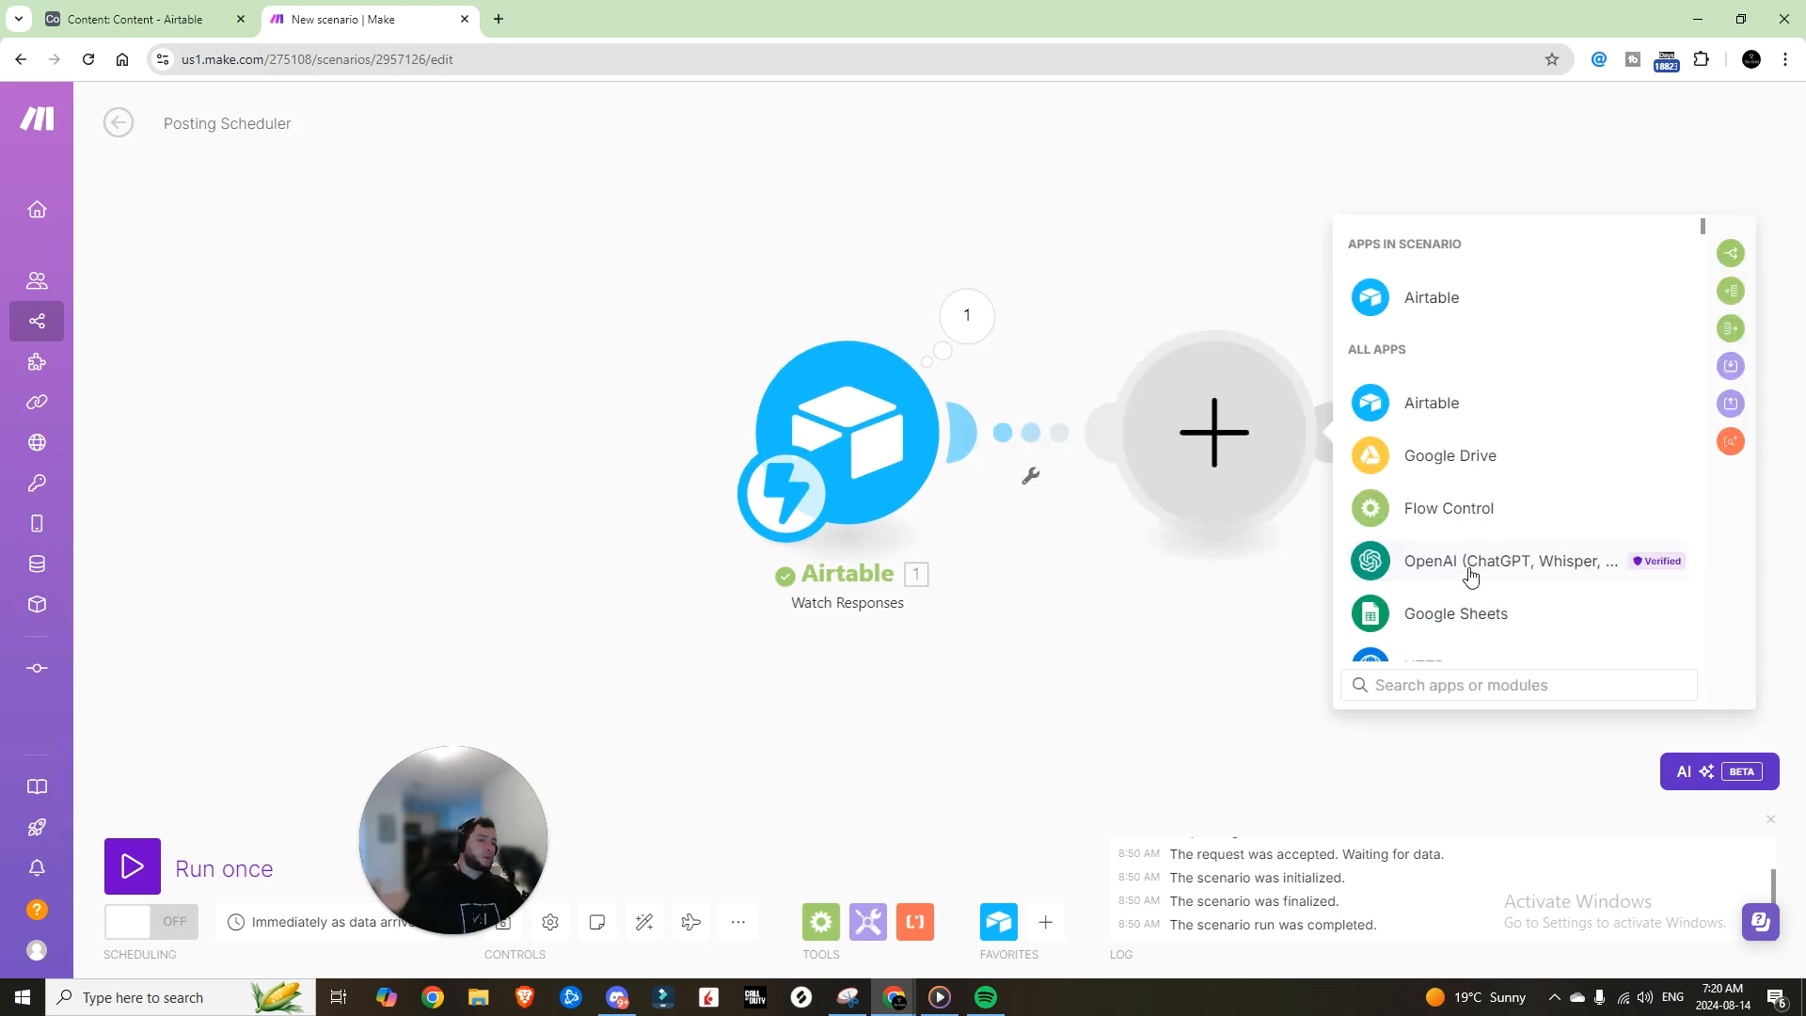
scroll(1470, 575, down, 1)
scroll(1470, 575, up, 1)
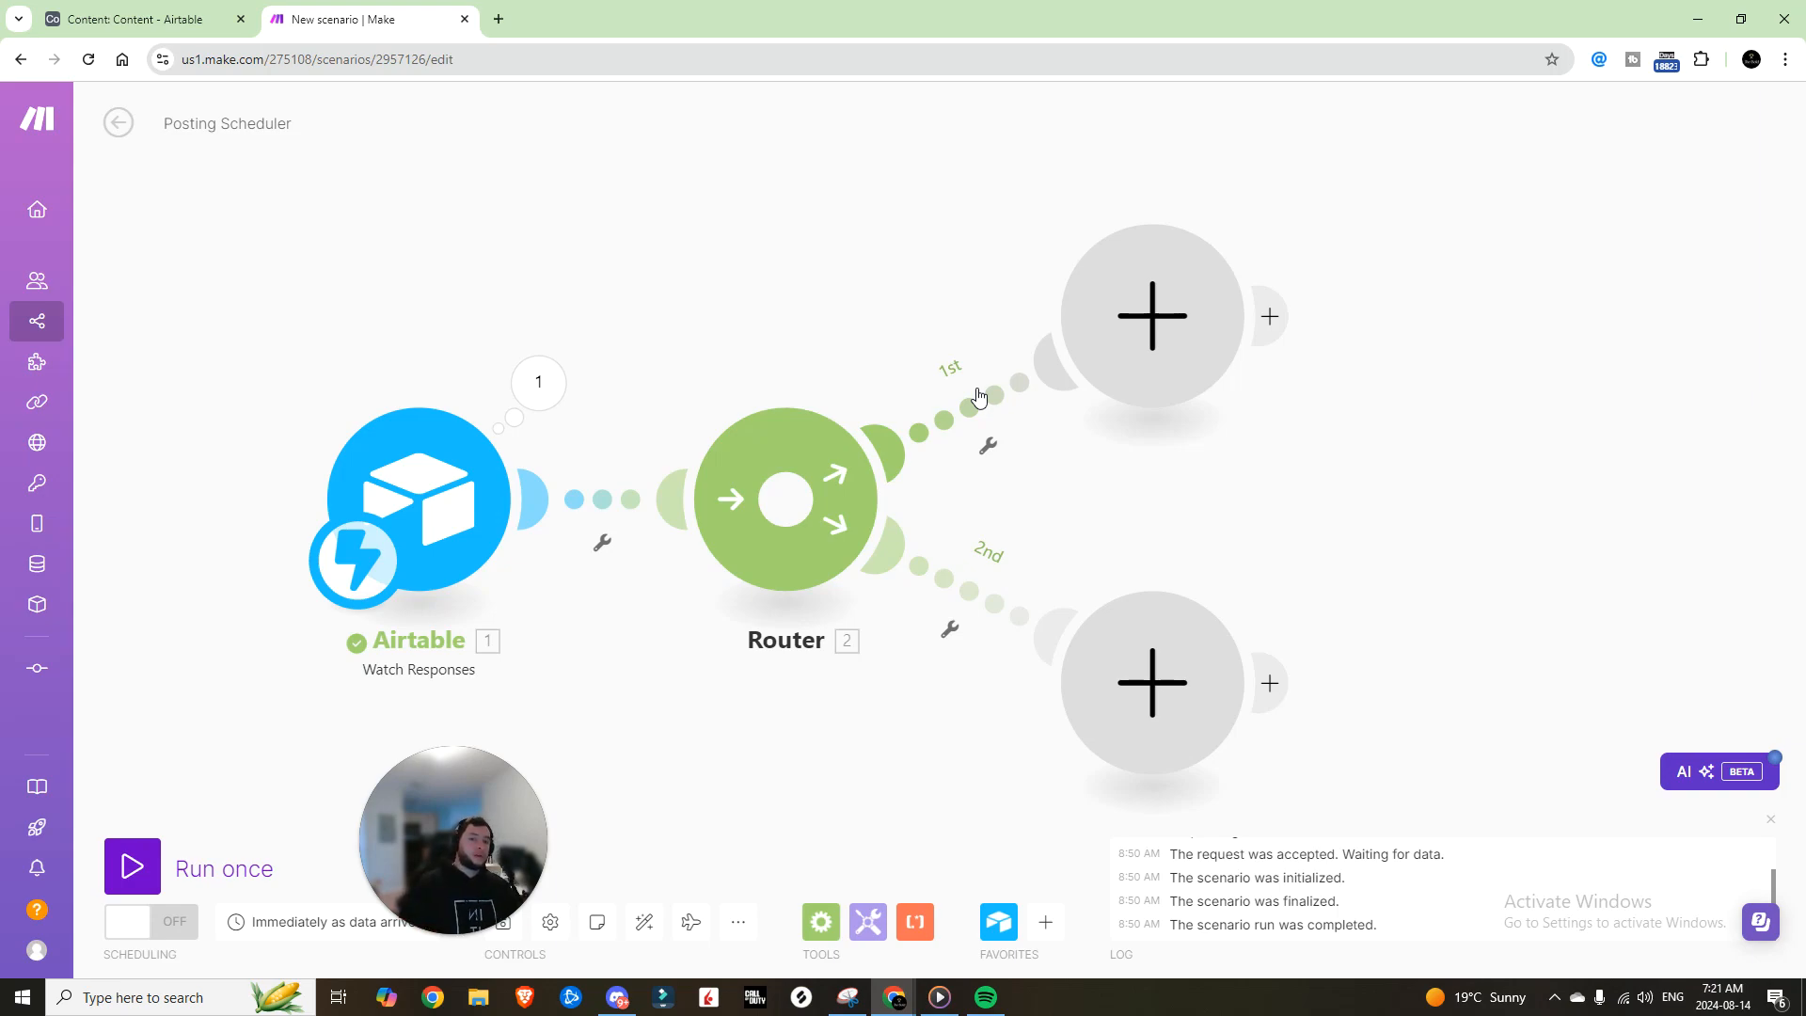
Step: Add a 'Youtube' filter on the first route requiring action equal to youtube, then save
click(989, 446)
click(1013, 497)
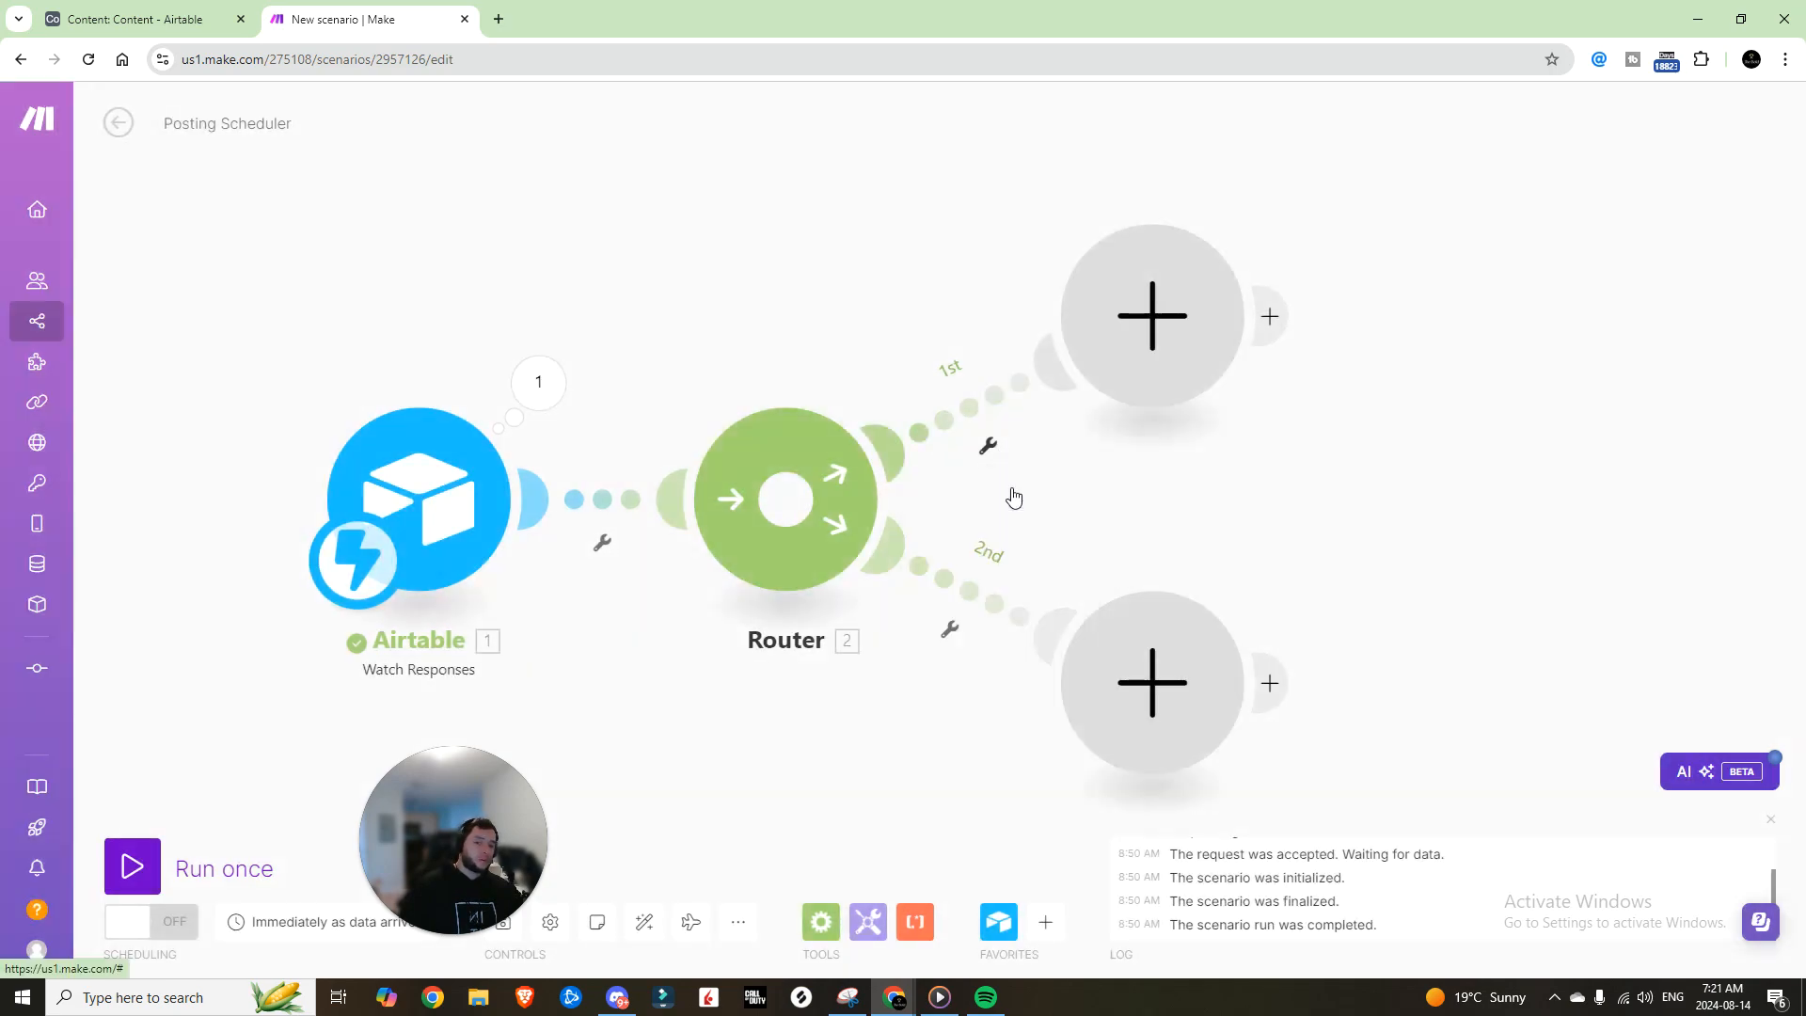
click(1129, 273)
text(Youtube)
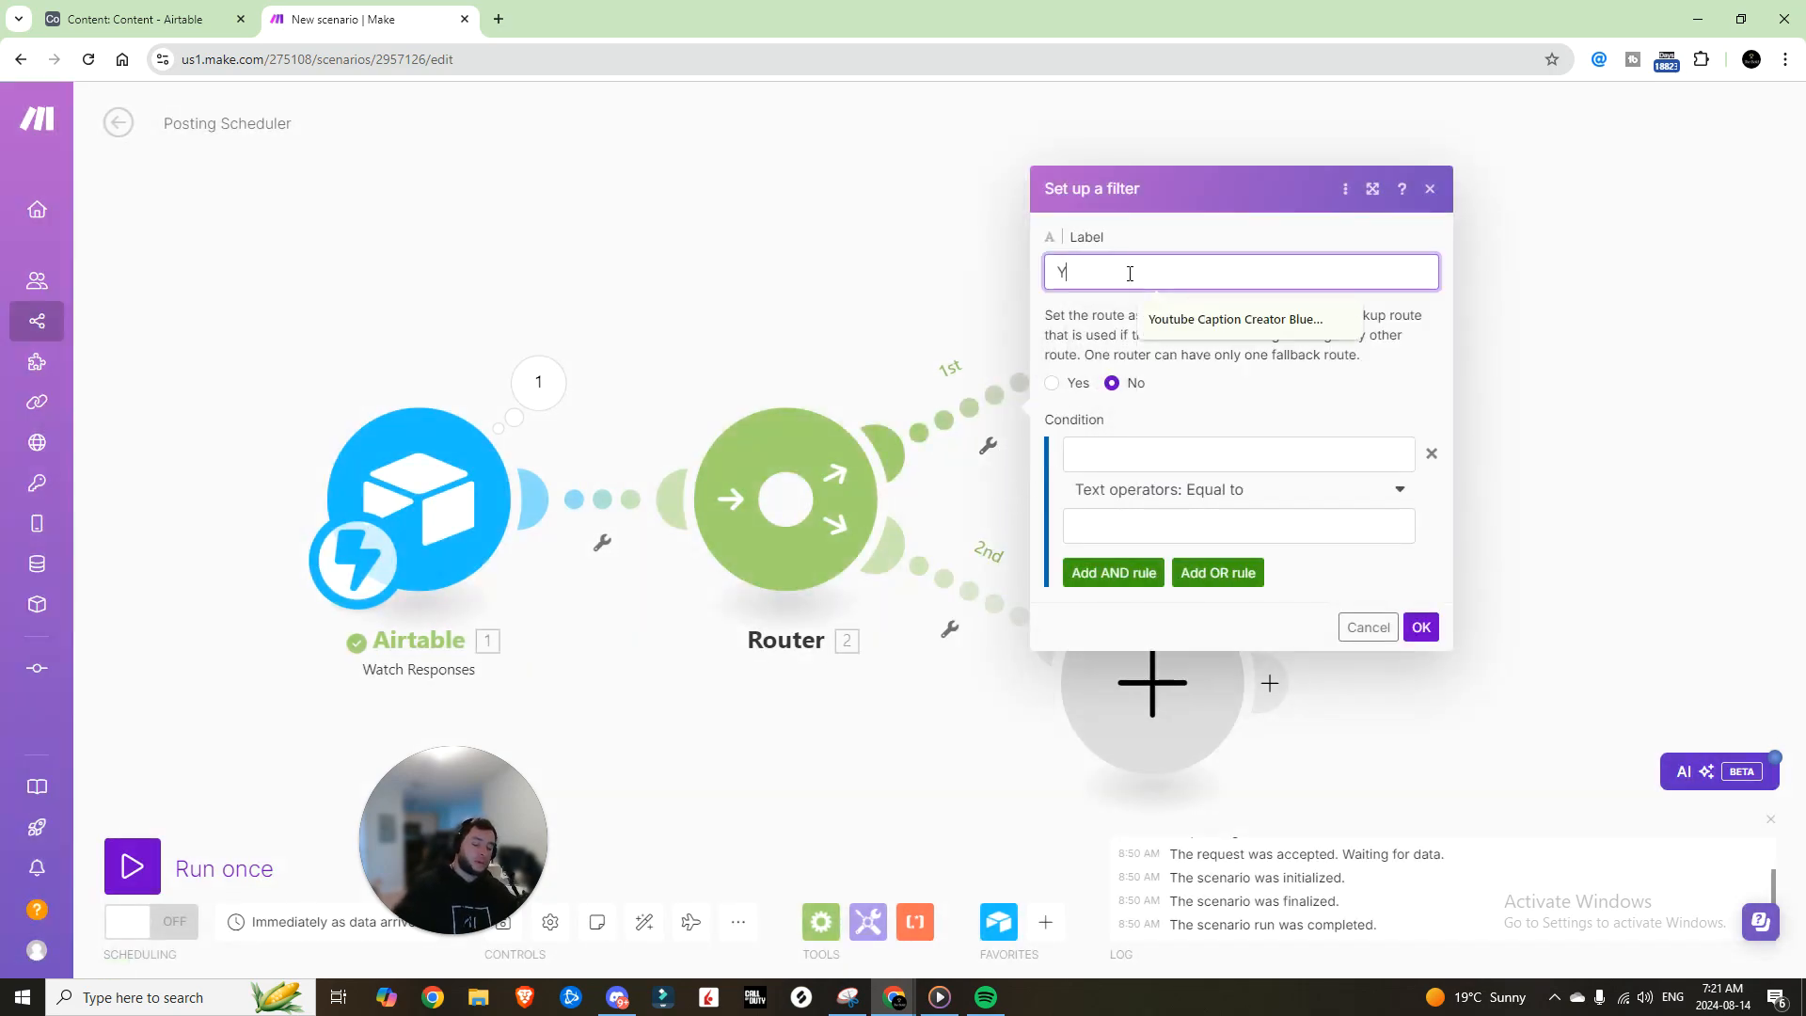
click(1156, 450)
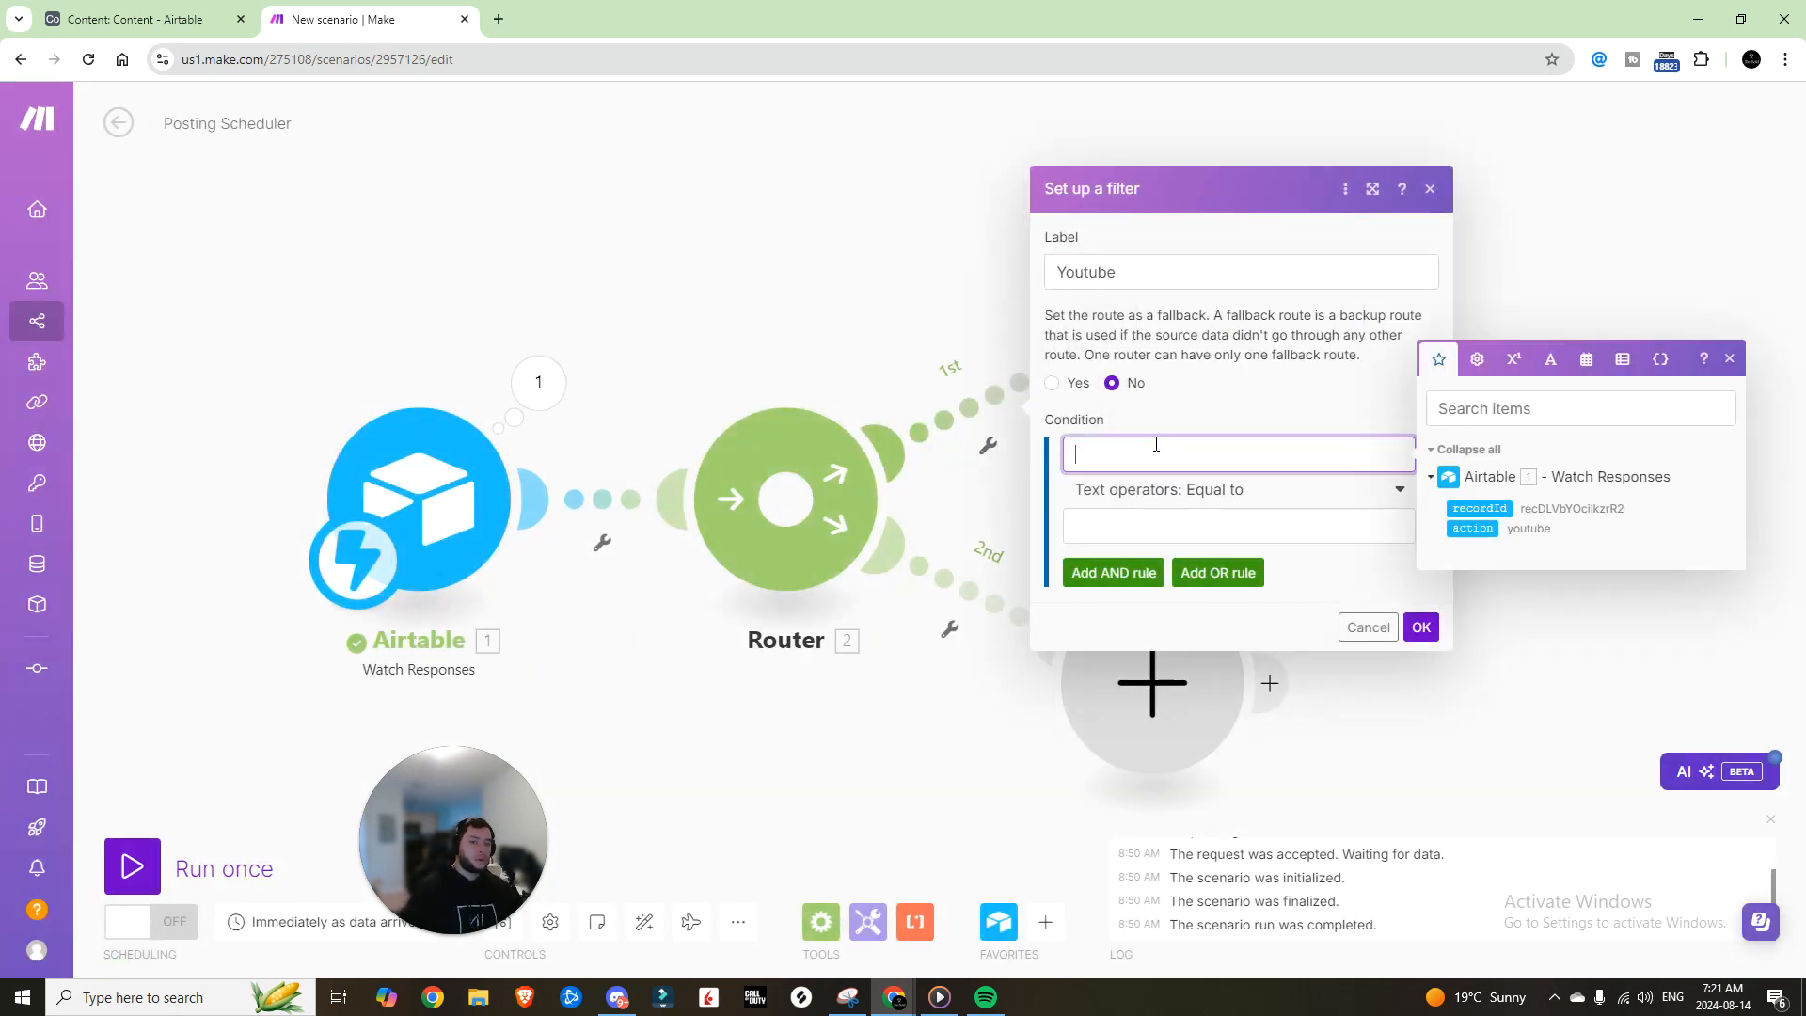
click(1472, 527)
click(1251, 520)
text(youtube)
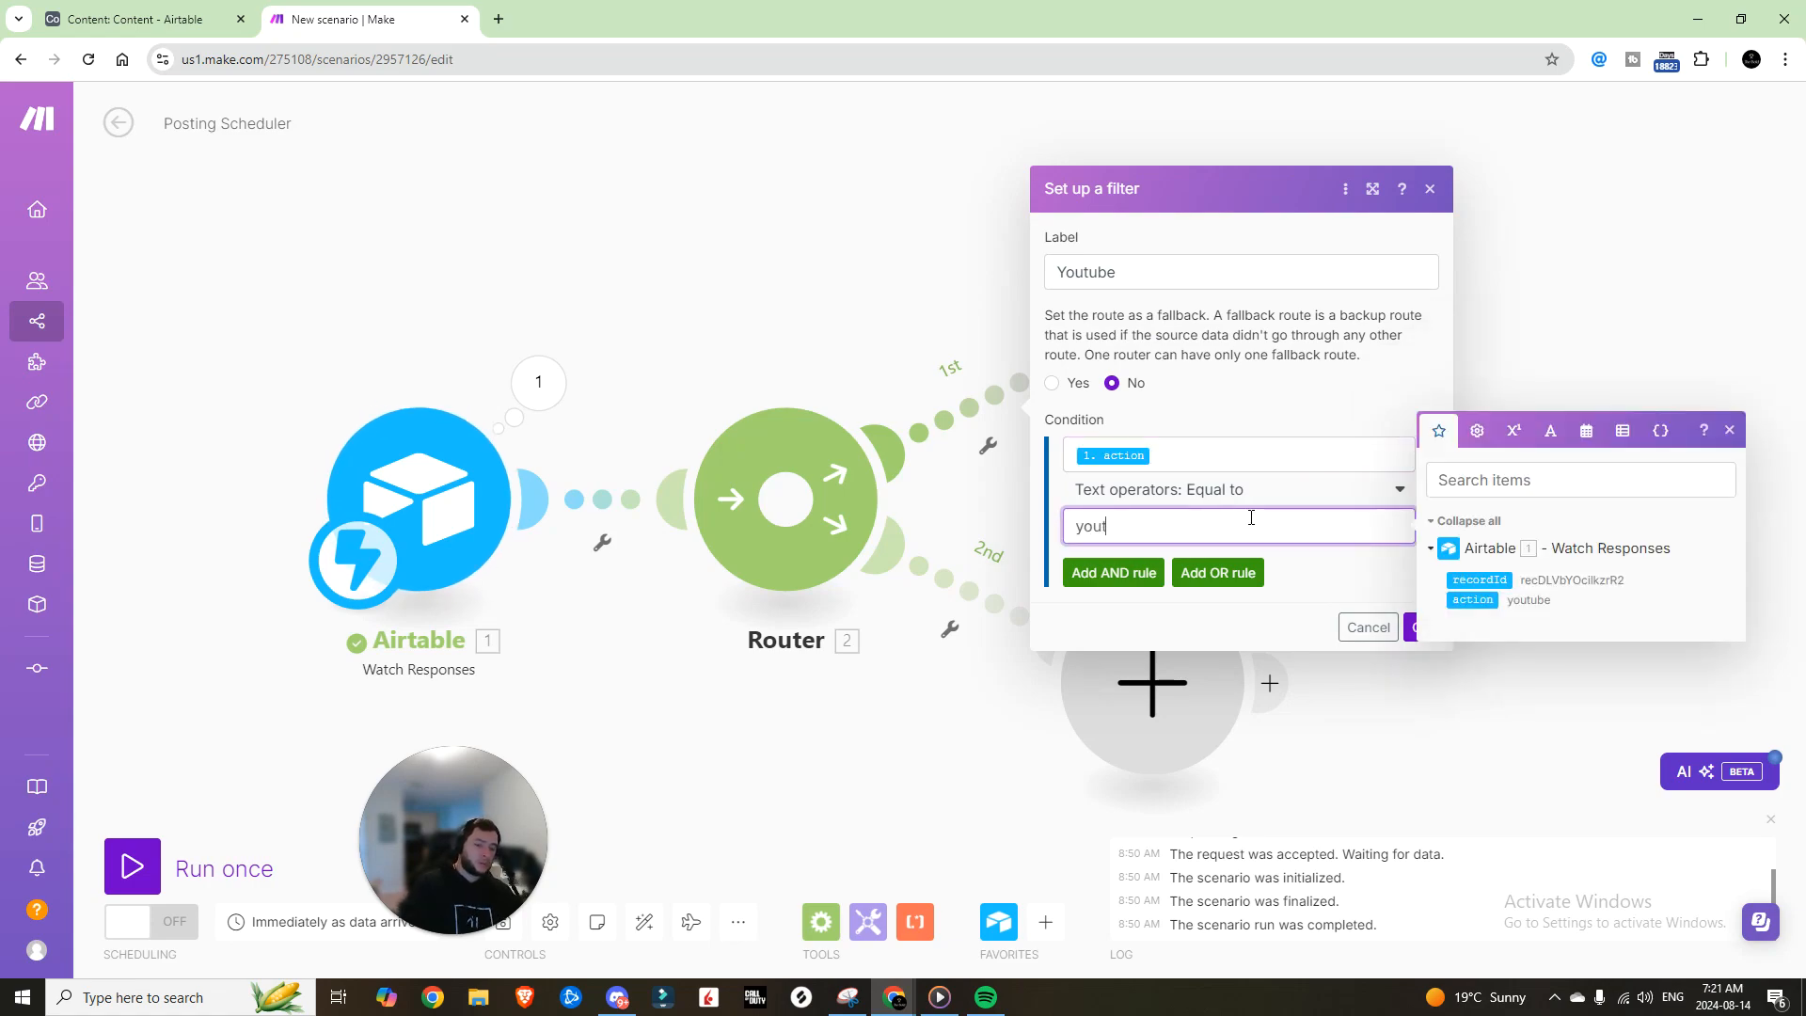
key(Return)
click(506, 924)
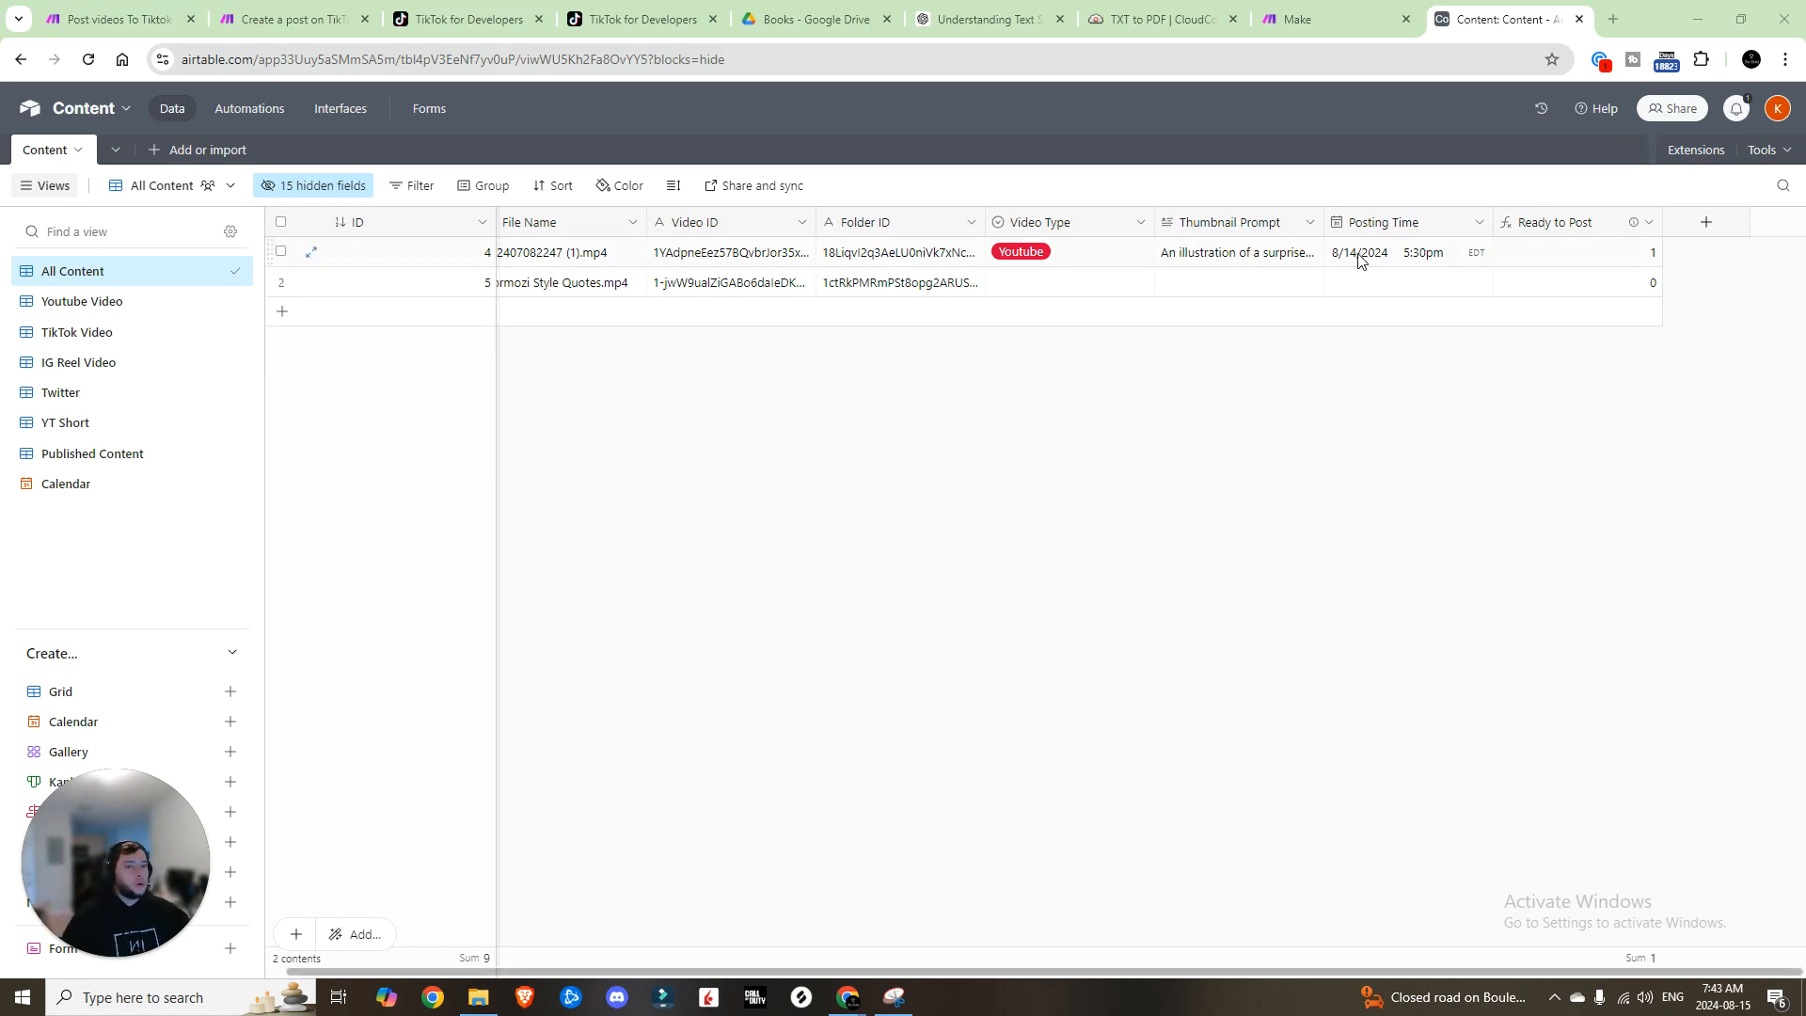
Step: Open the base's Automations page
click(263, 115)
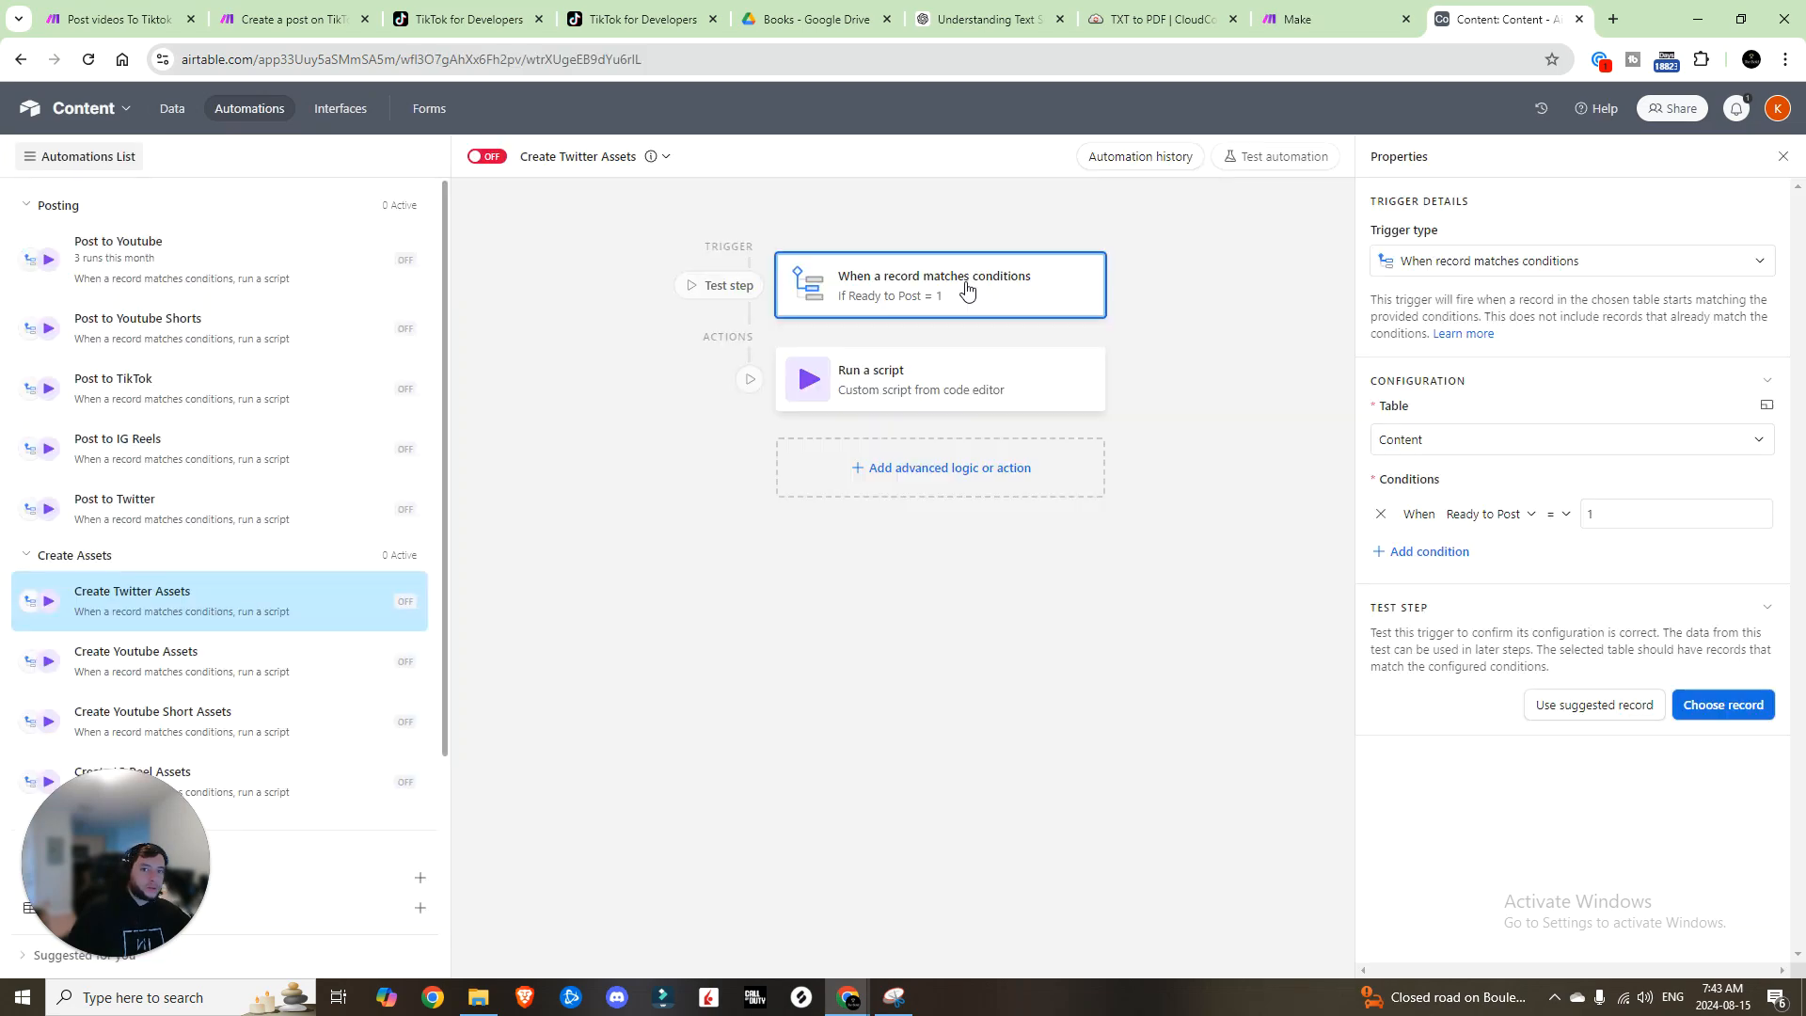
click(172, 108)
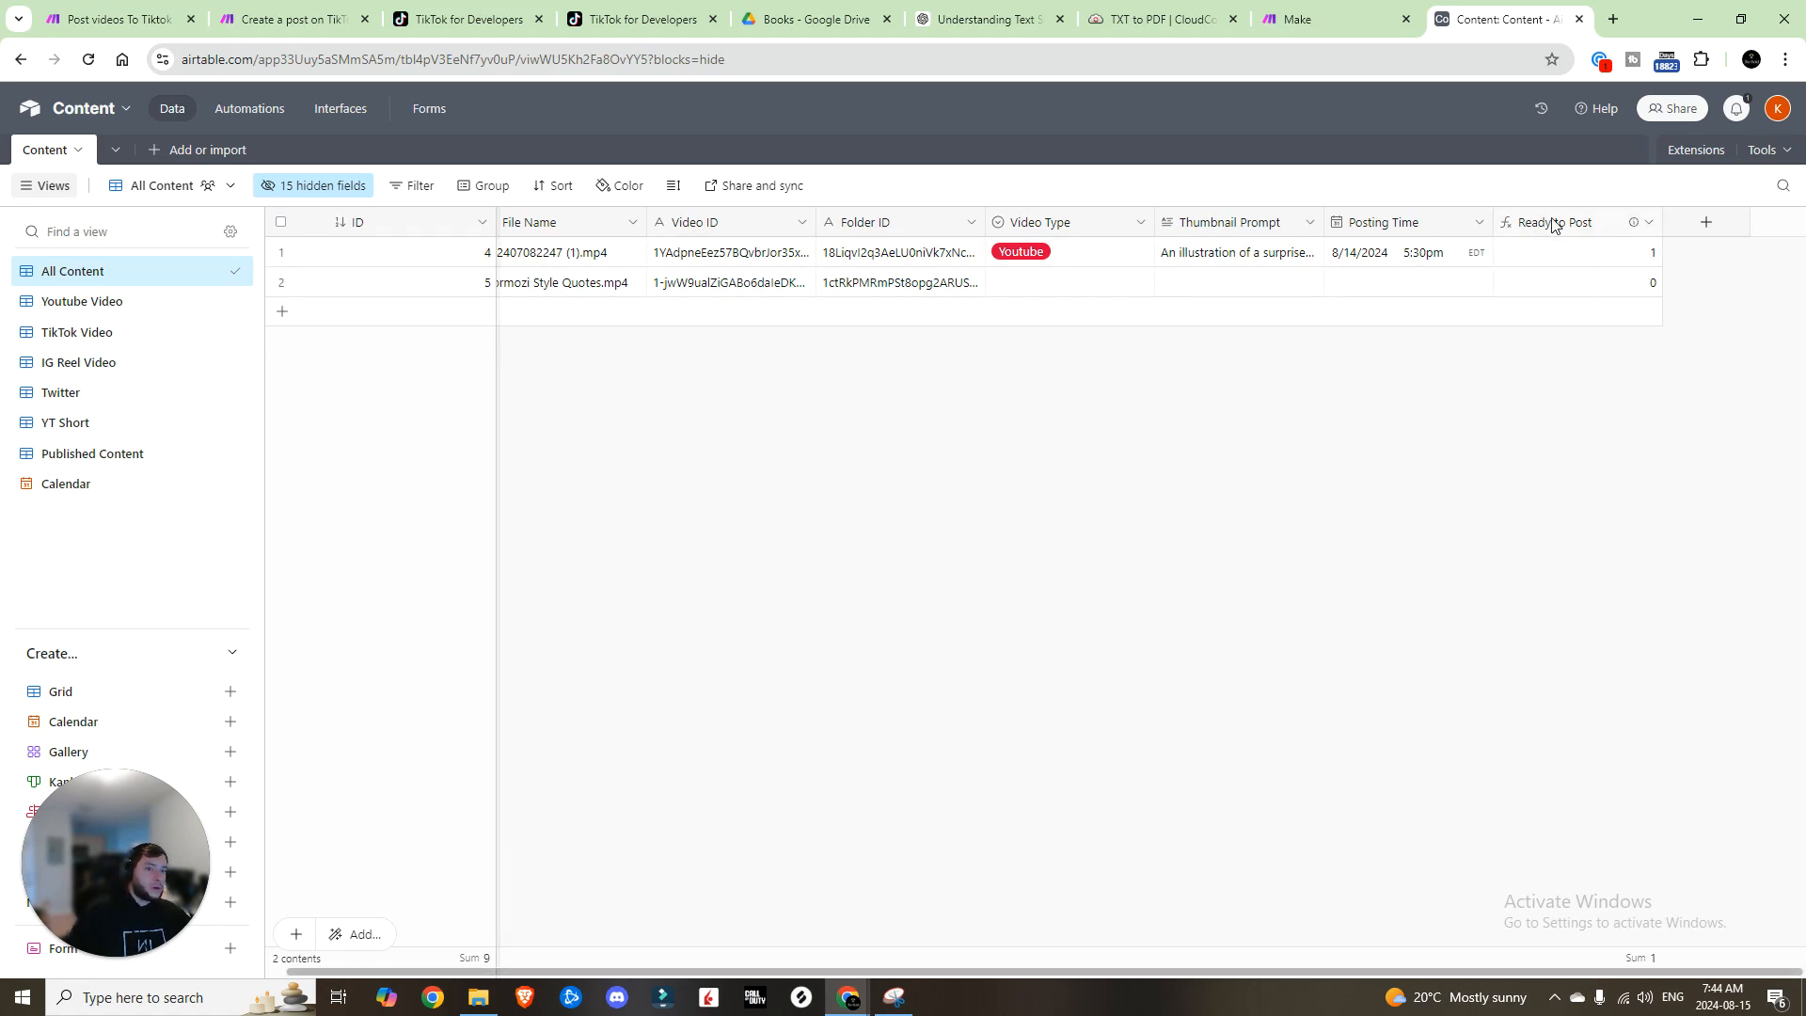
Step: Review the Ready to Post IF formula comparing NOW() with Posting Time and save it
click(1648, 222)
click(1585, 265)
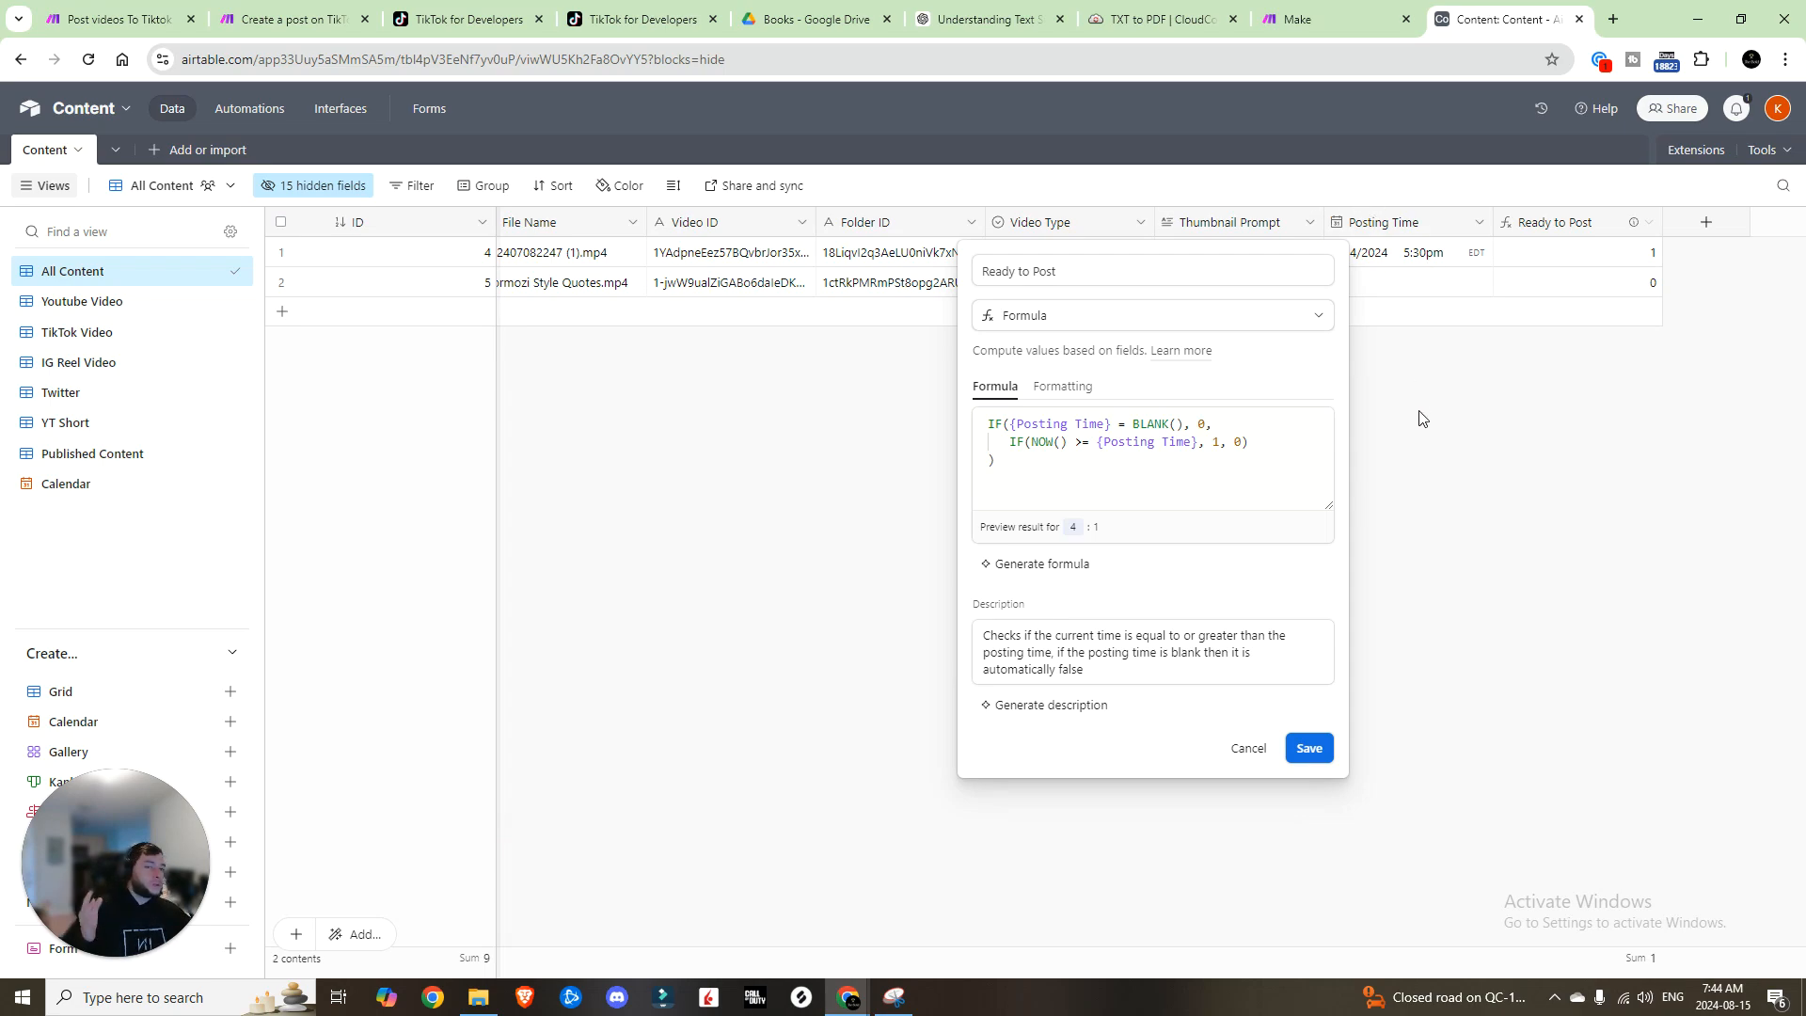
click(1307, 750)
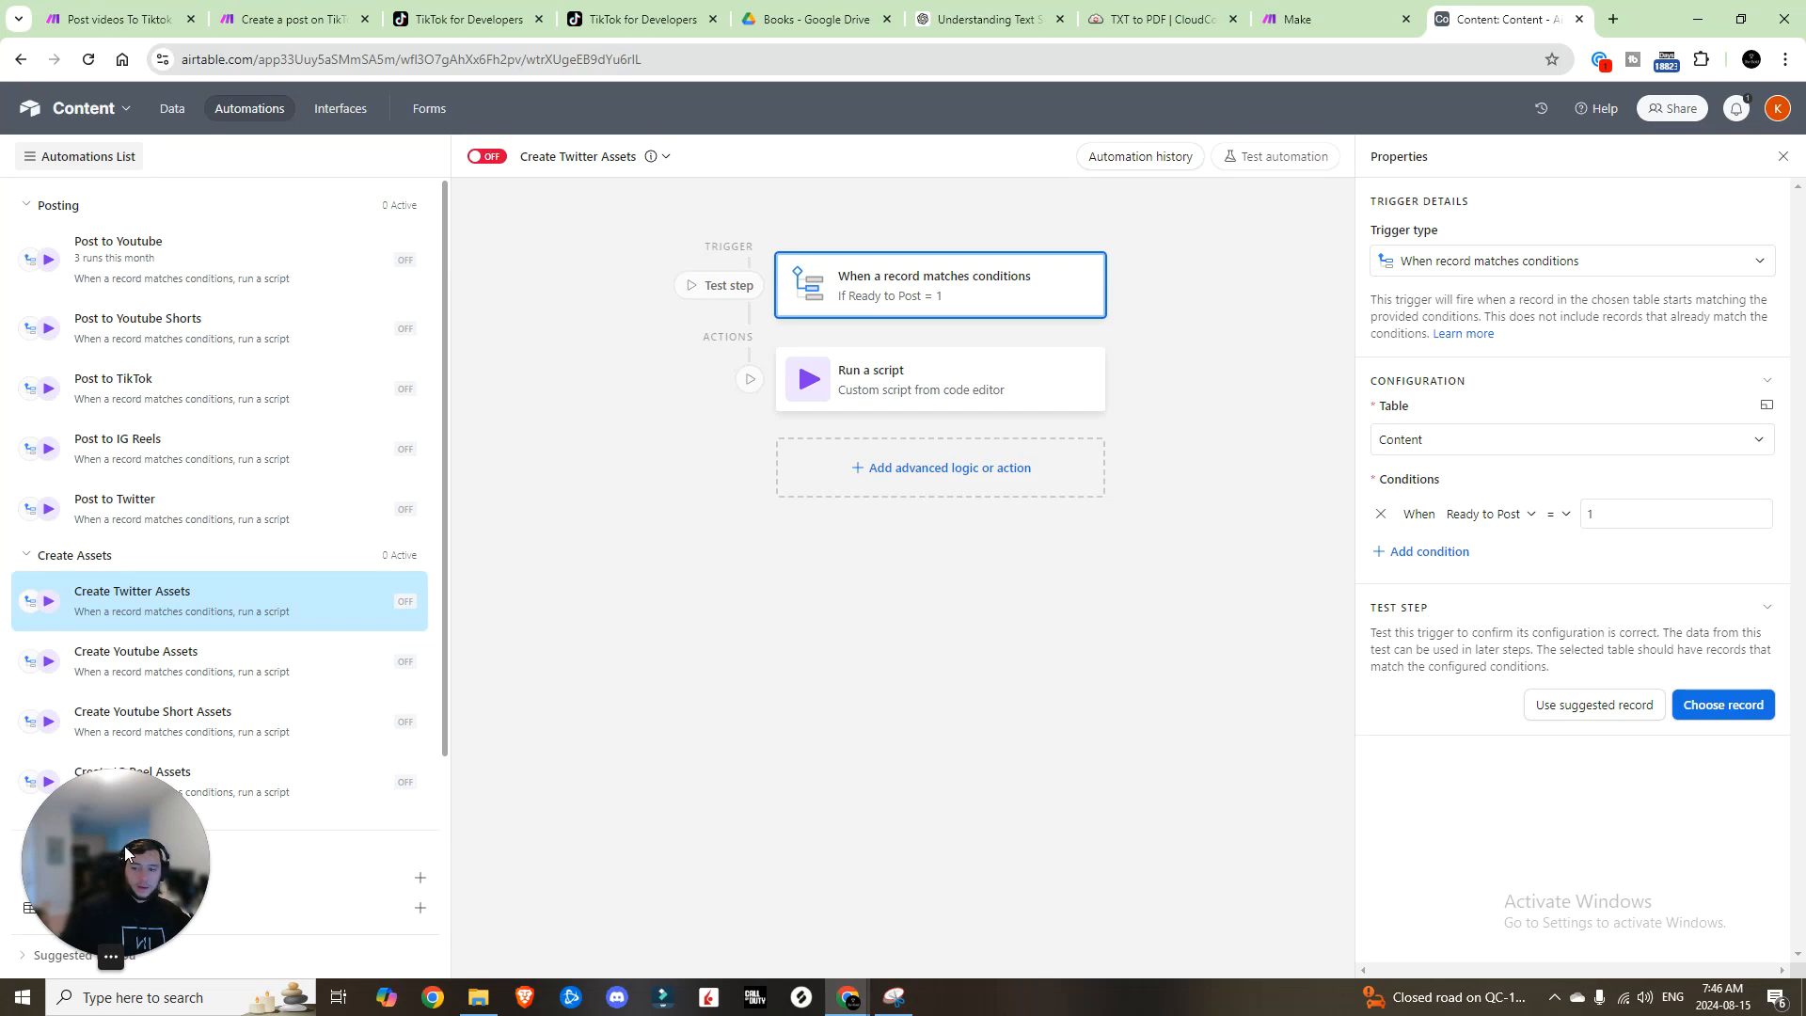
Step: Return to the All Content grid, where record 4 shows Ready to Post 1
drag(124, 844, 930, 824)
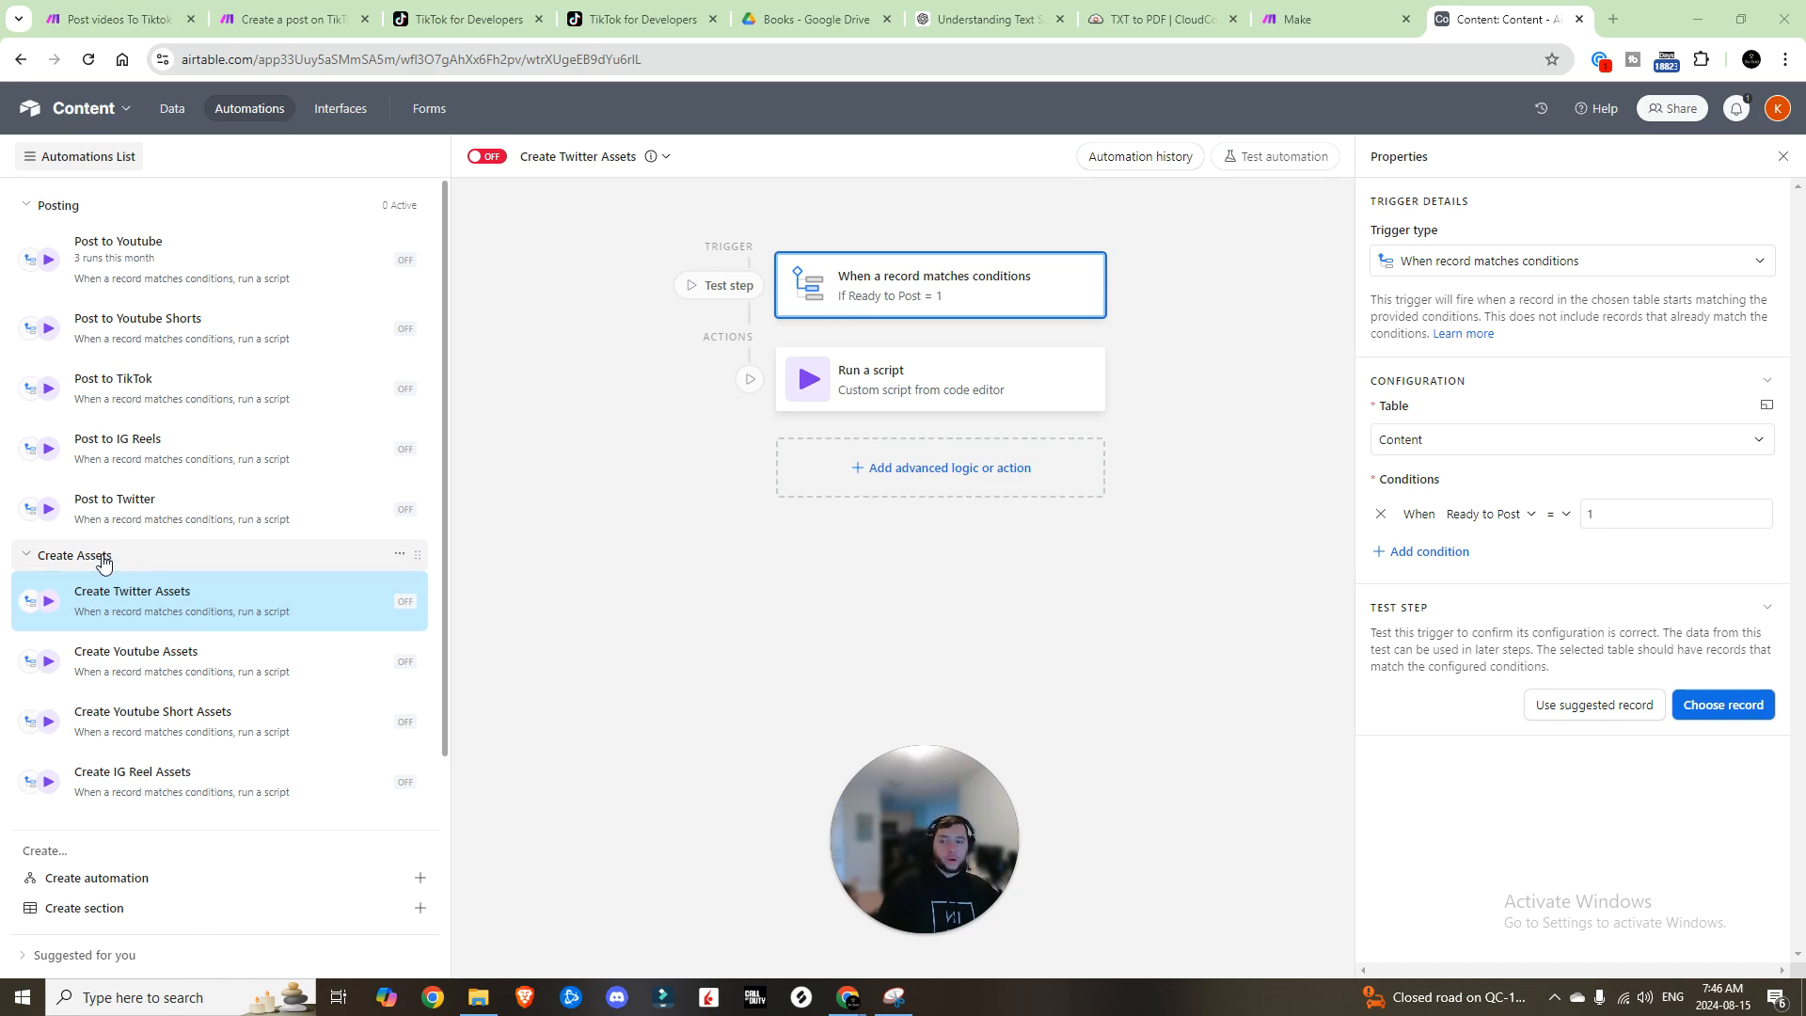
click(172, 108)
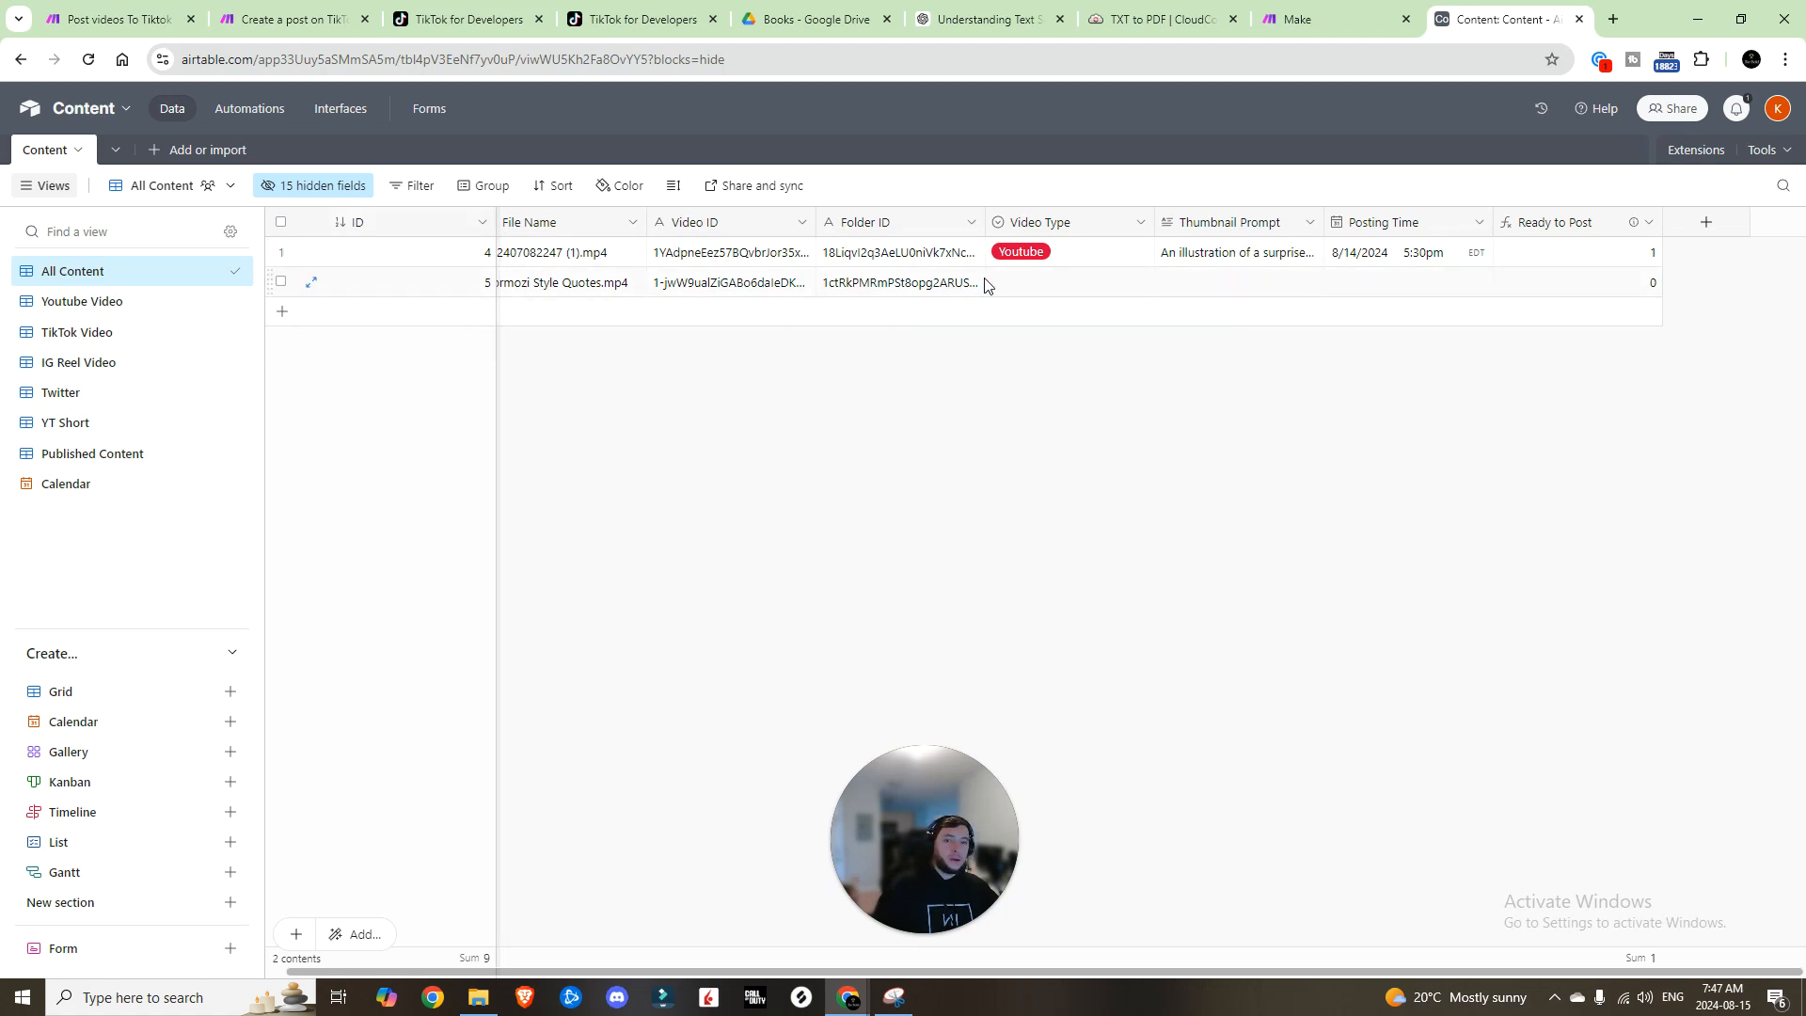
click(1079, 259)
click(1079, 259)
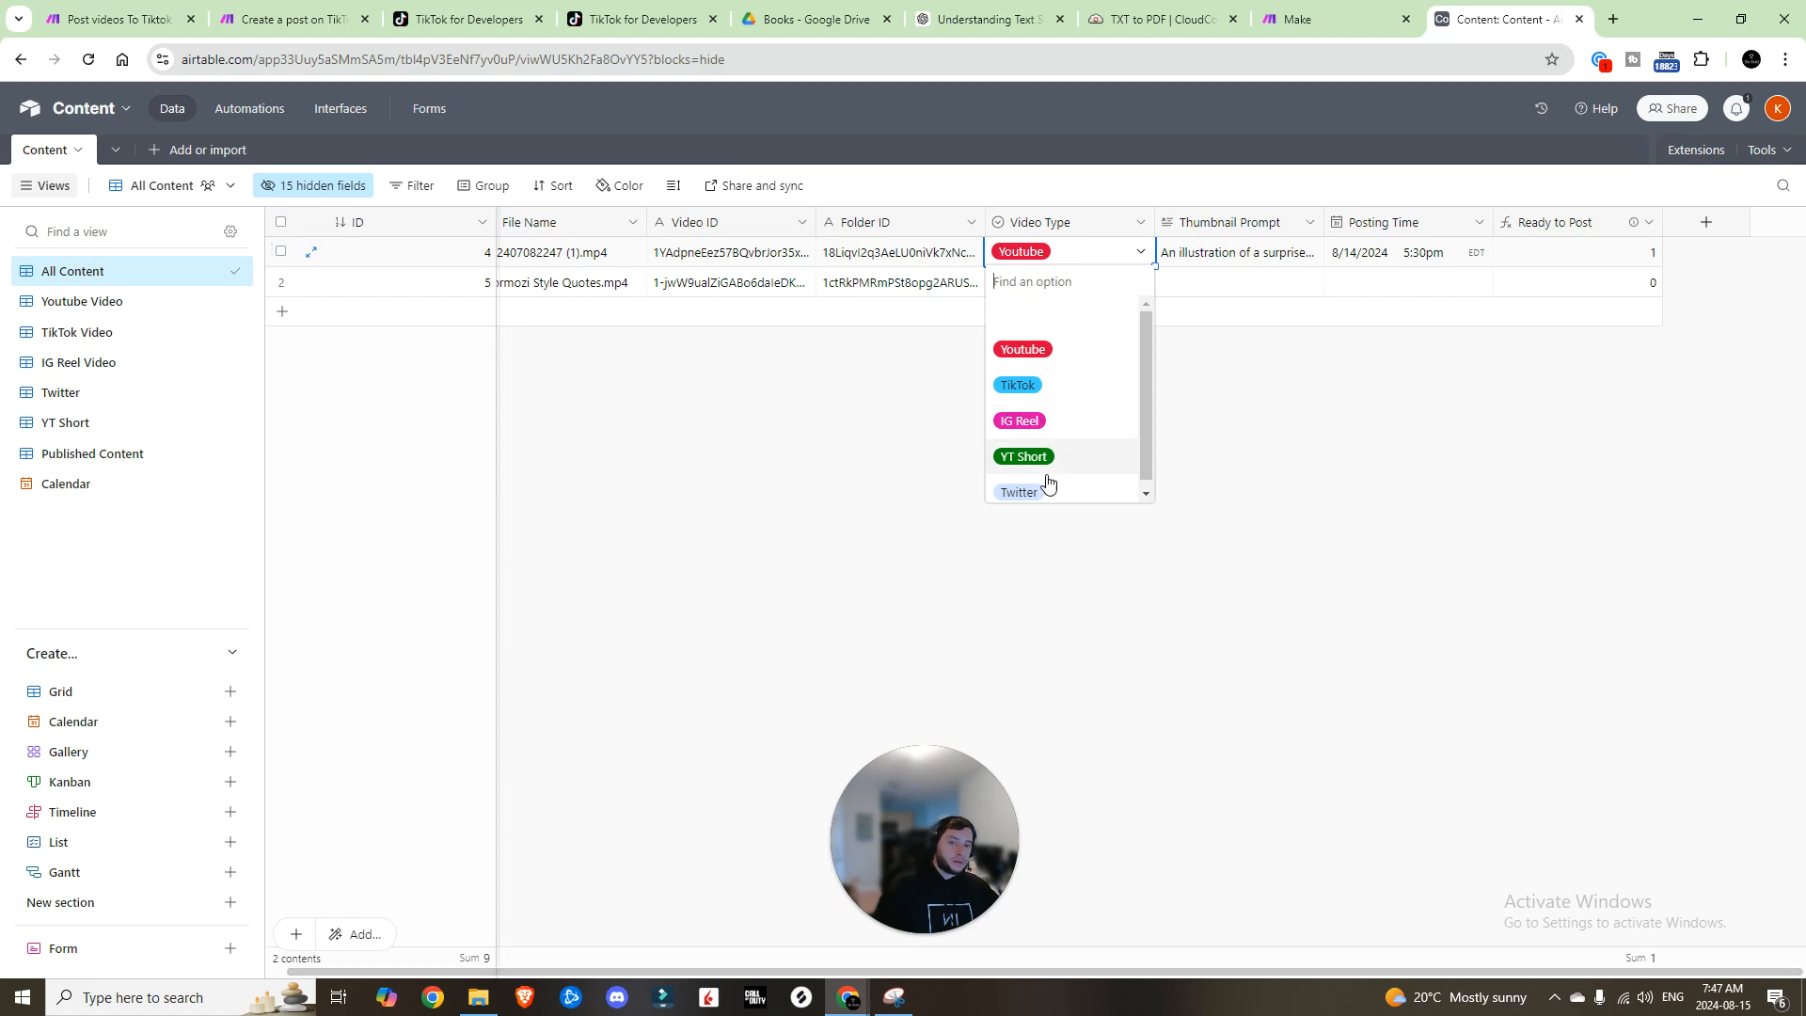
click(1210, 395)
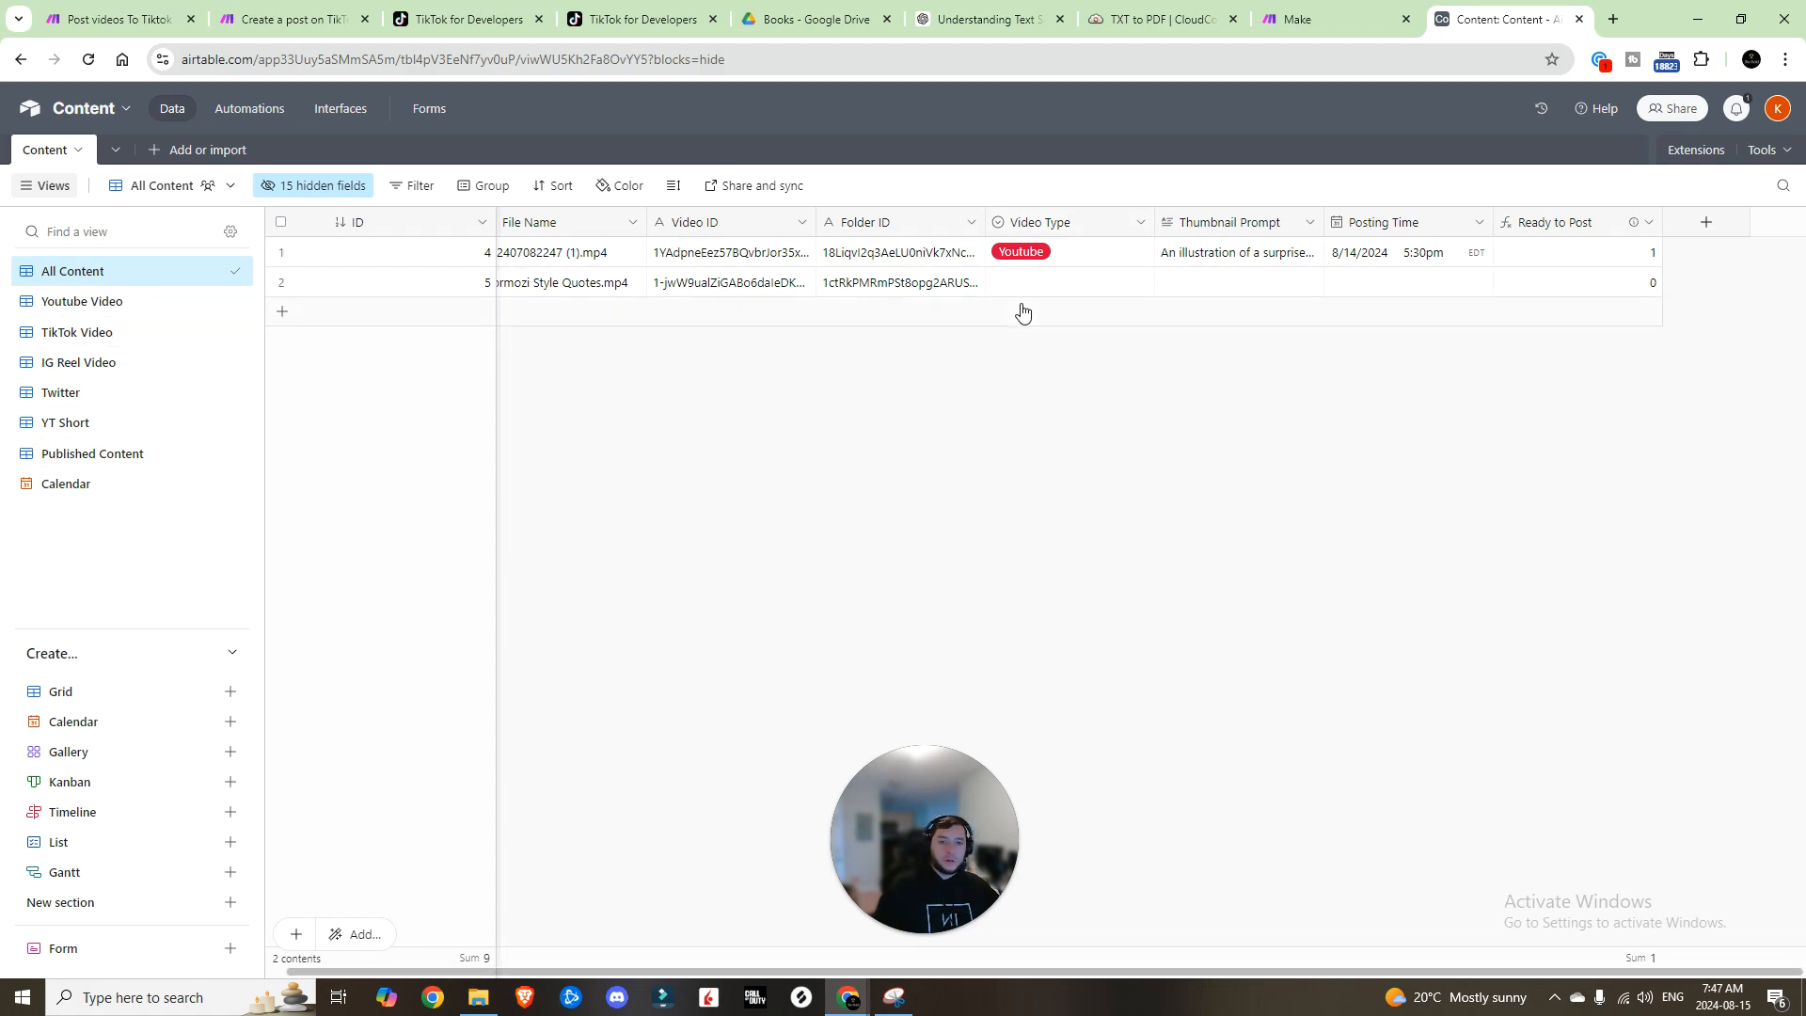
click(123, 307)
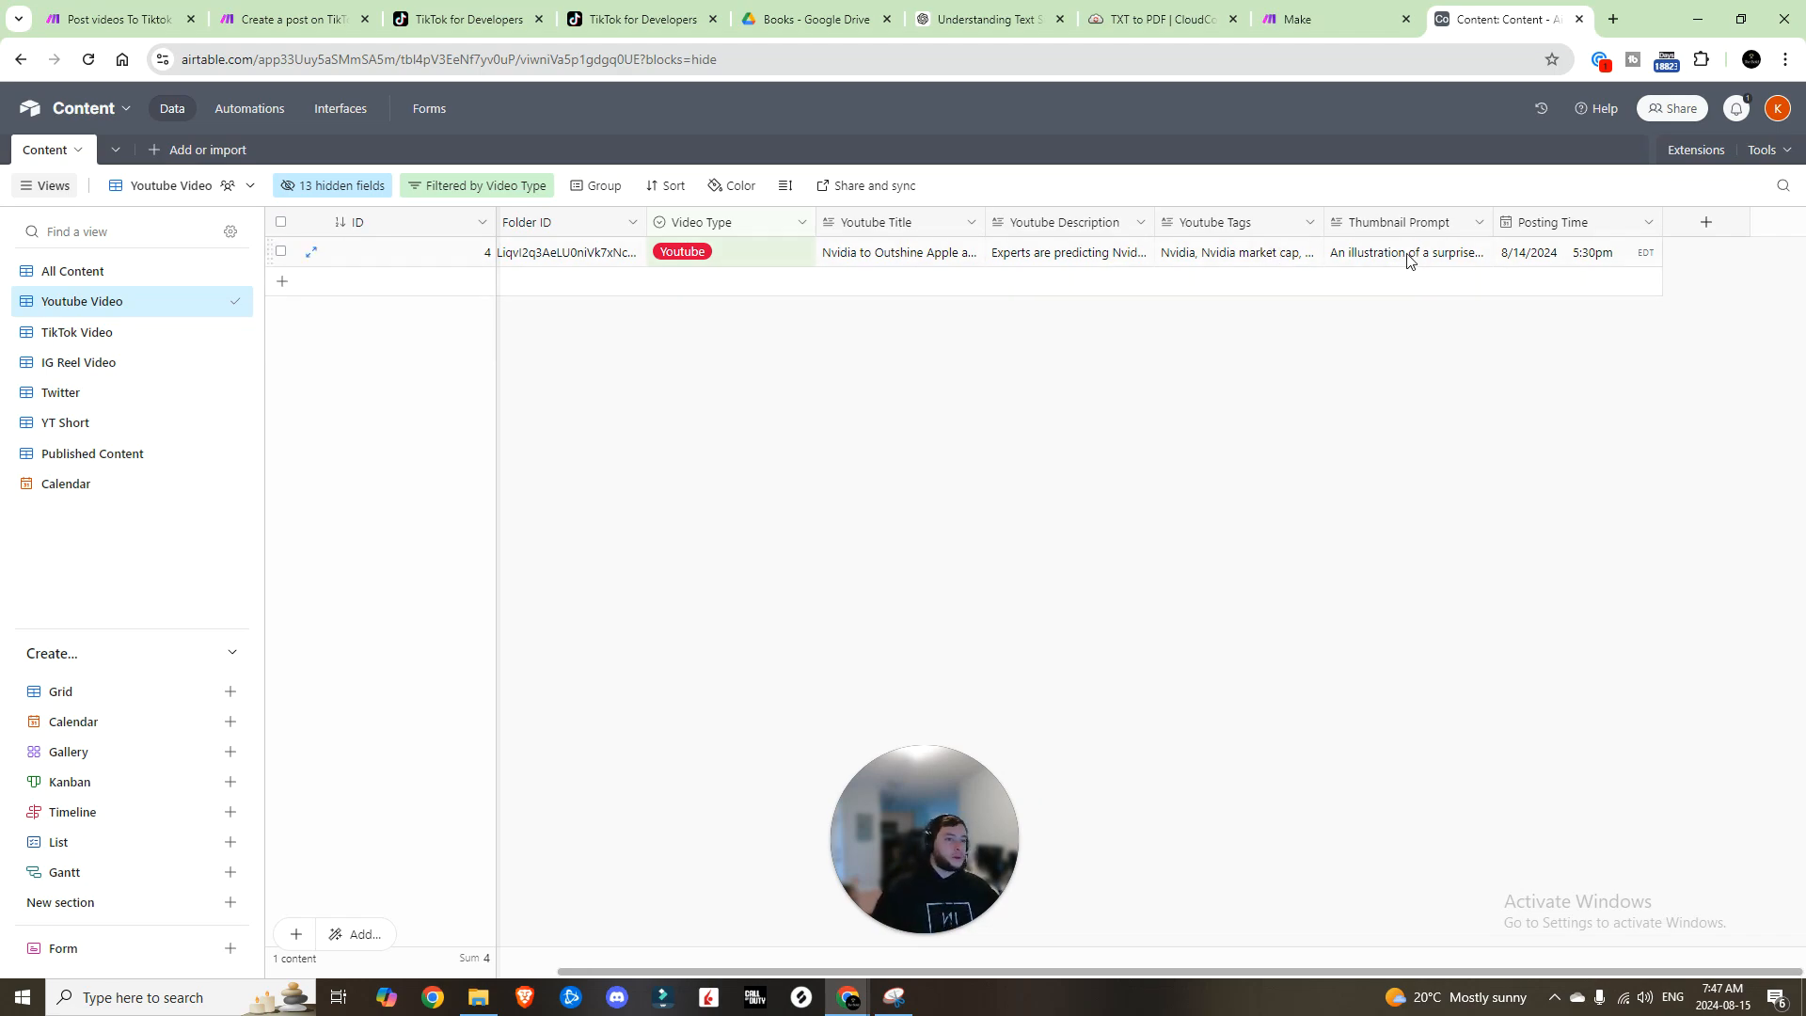
click(72, 271)
click(280, 117)
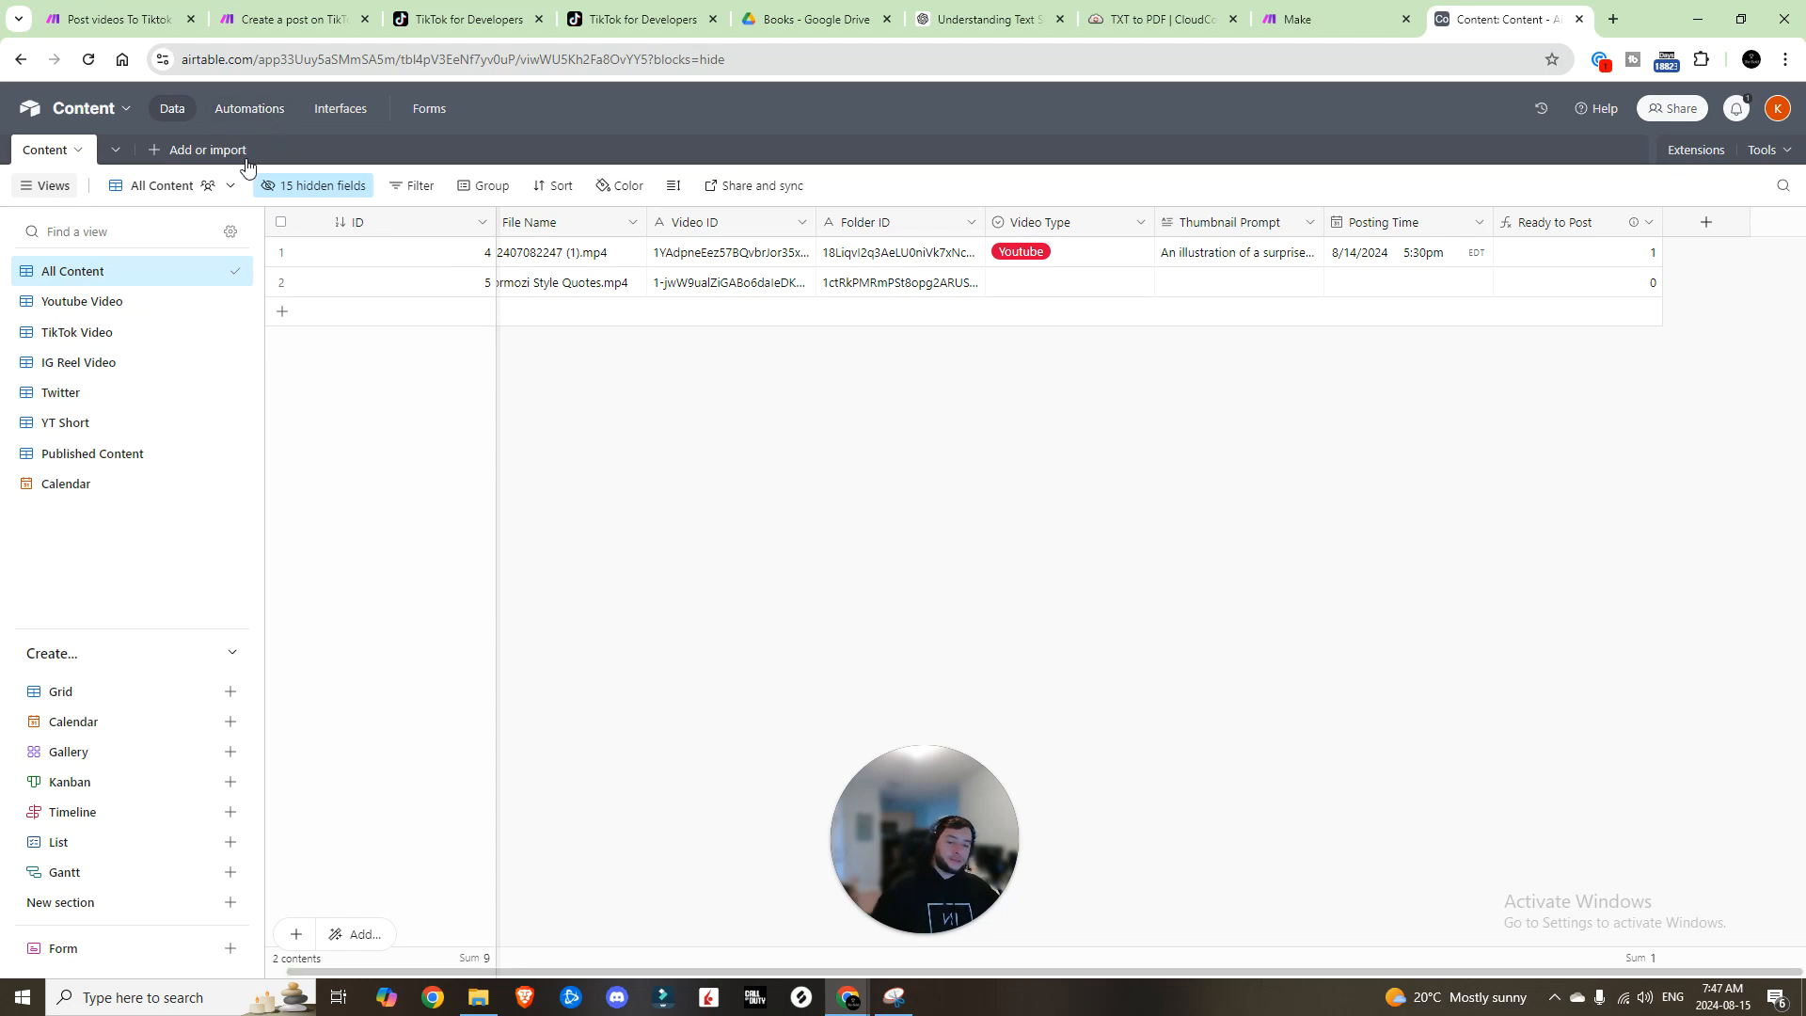
scroll(191, 593, down, 1)
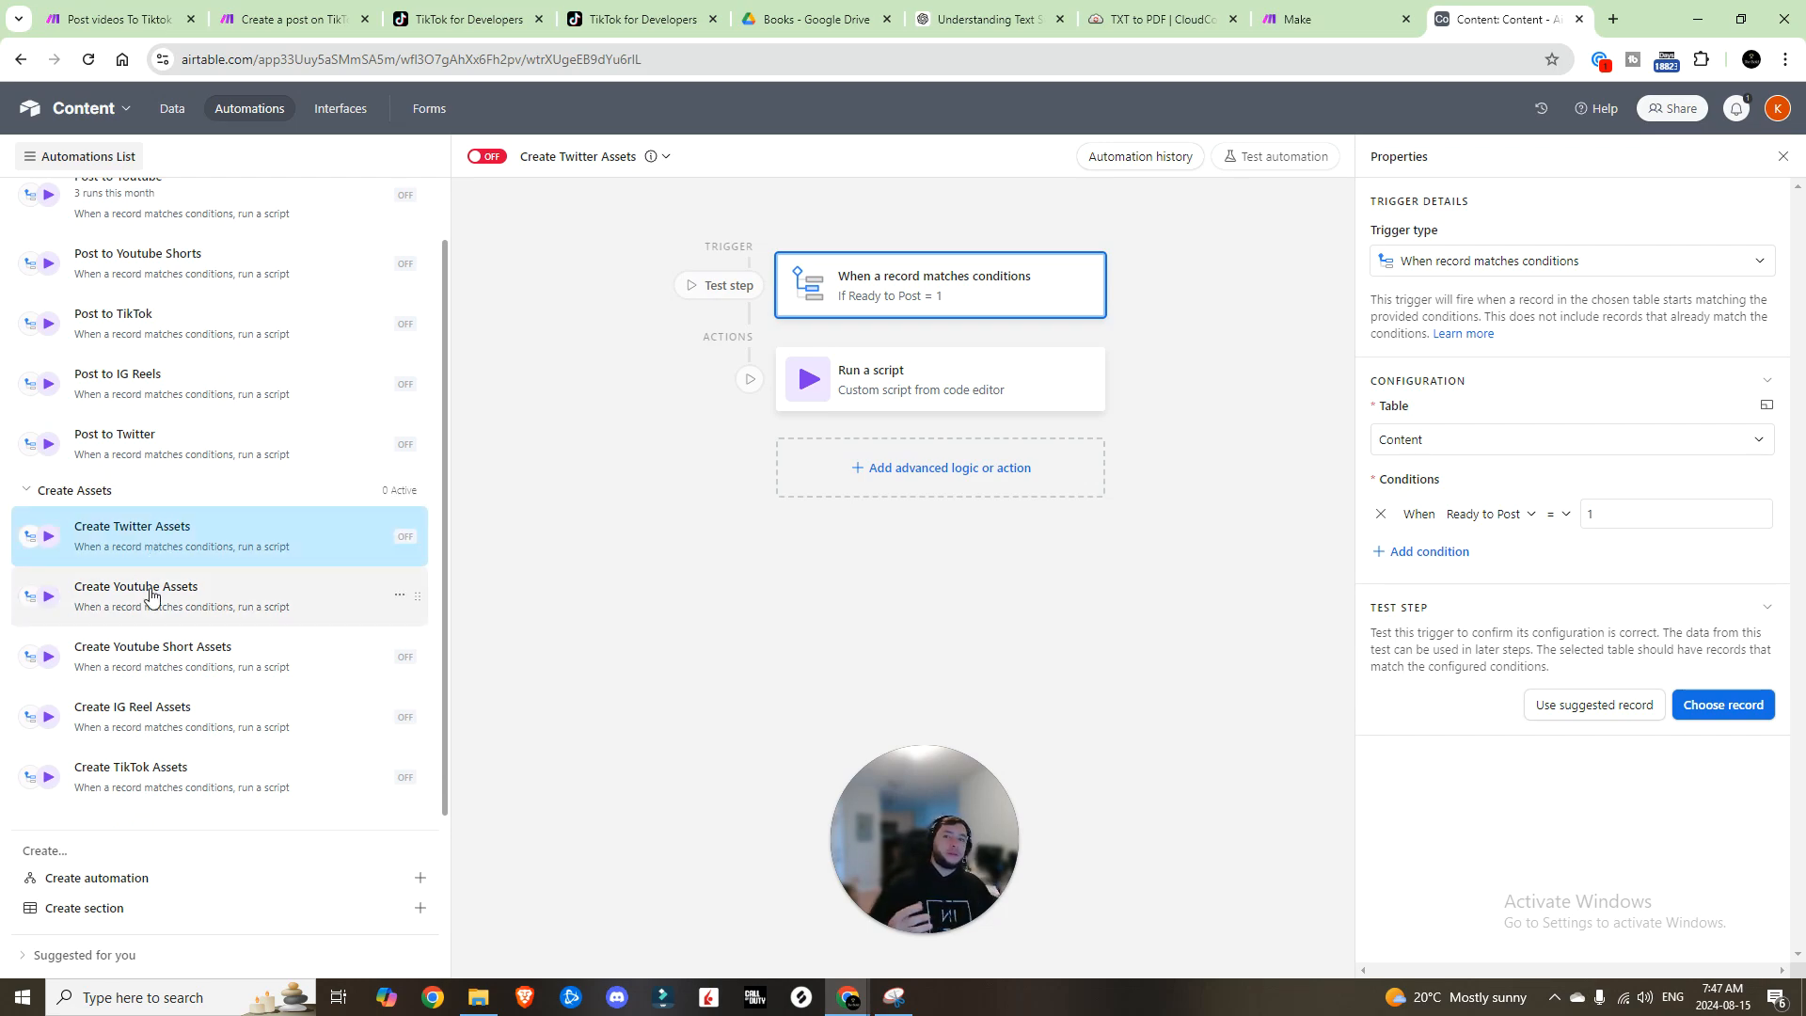
scroll(173, 261, up, 1)
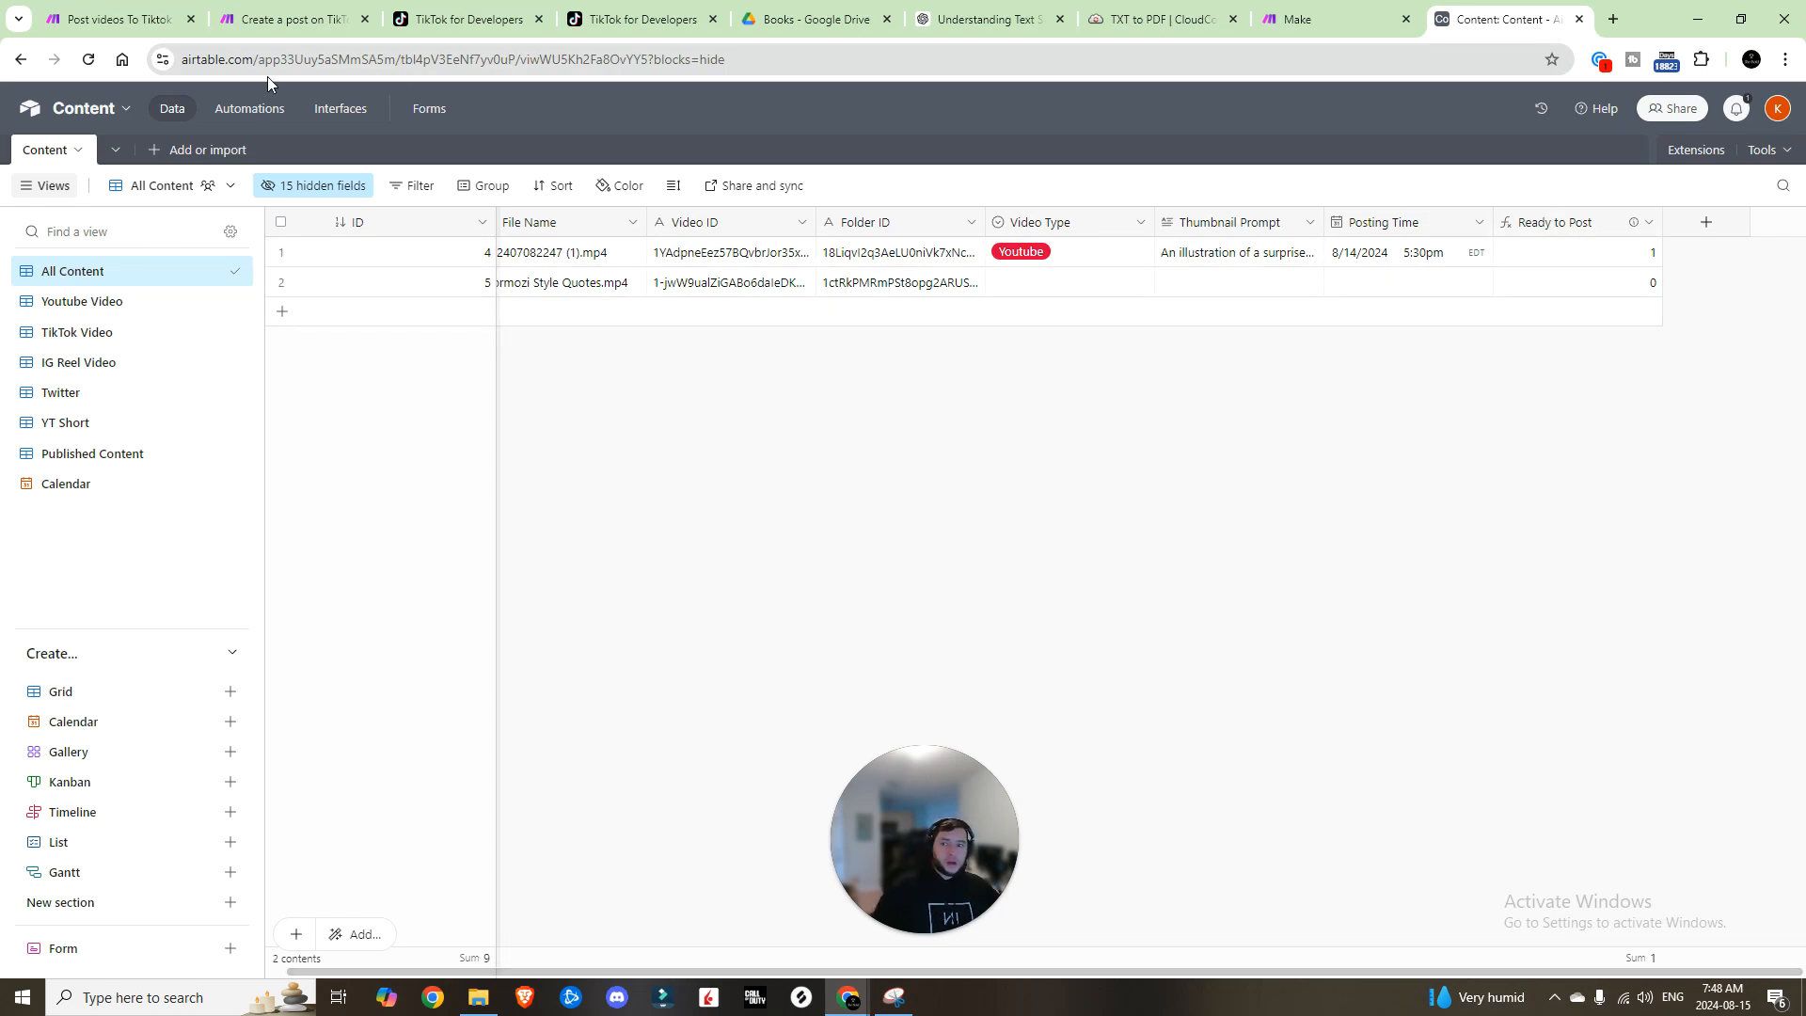
Step: Browse the August 2024 posting calendar, try scheduling the undated record, then return to Automations
click(74, 489)
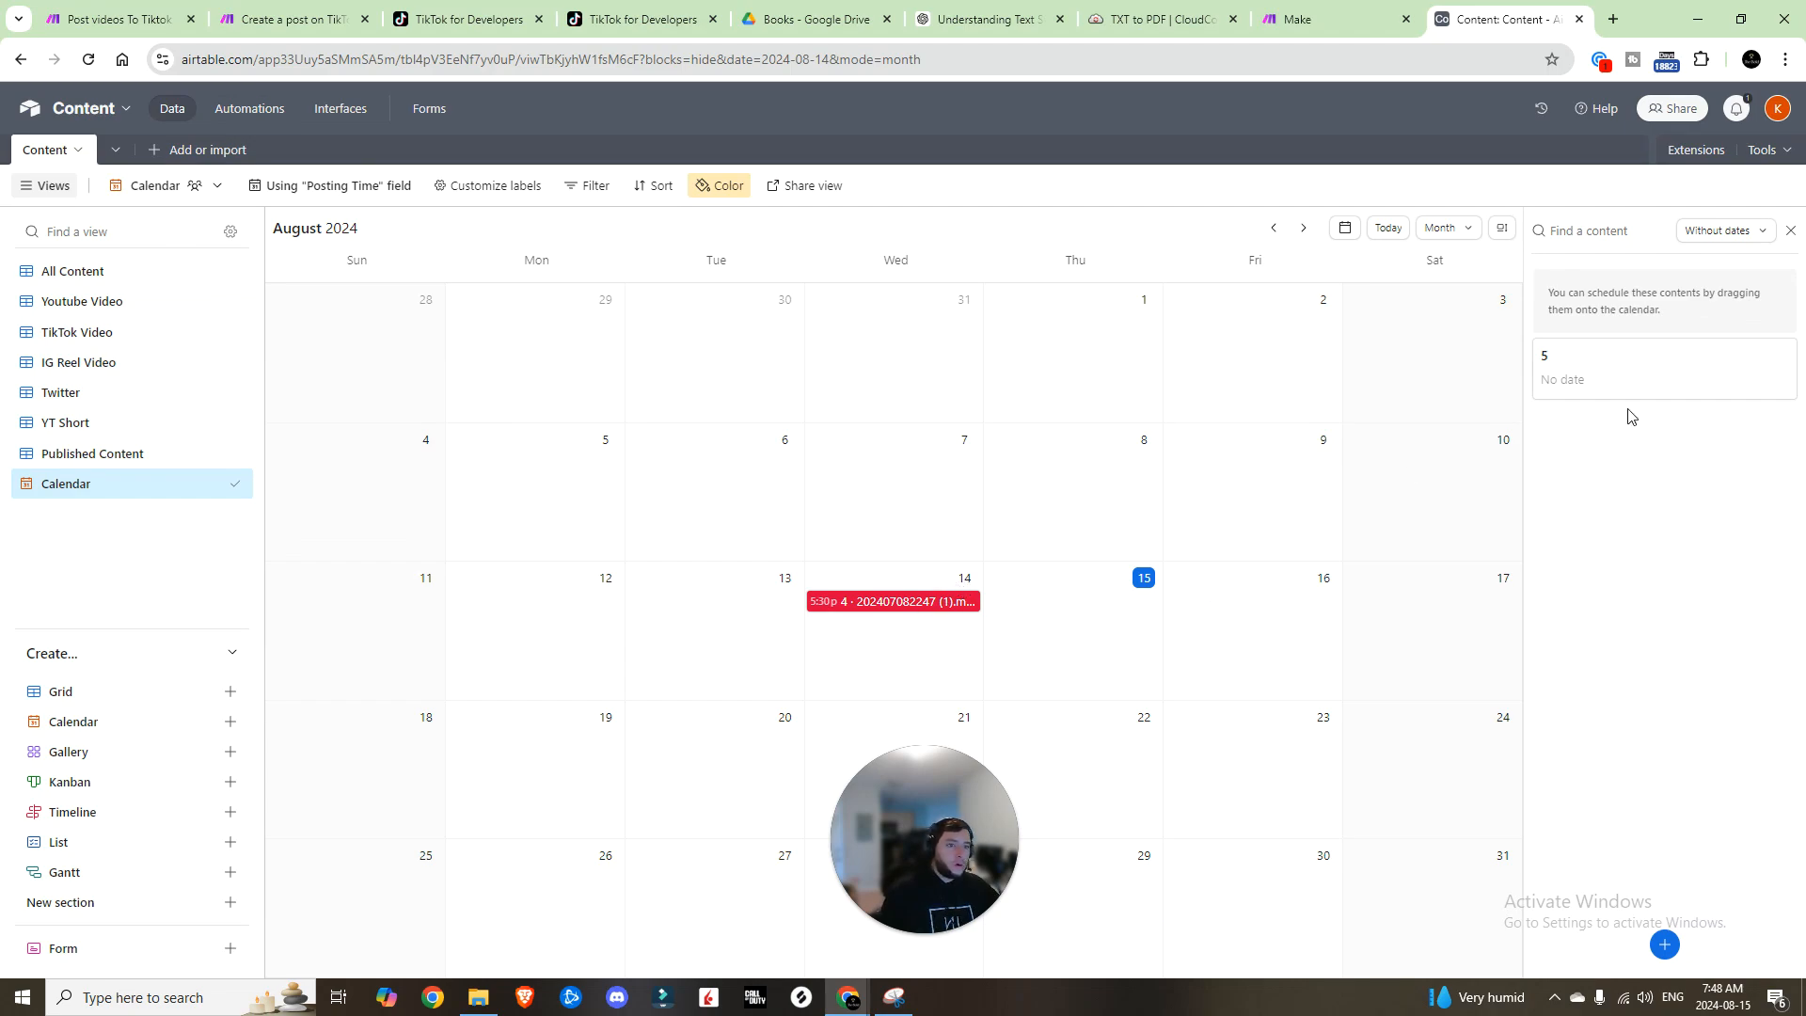
drag(1630, 386, 1709, 382)
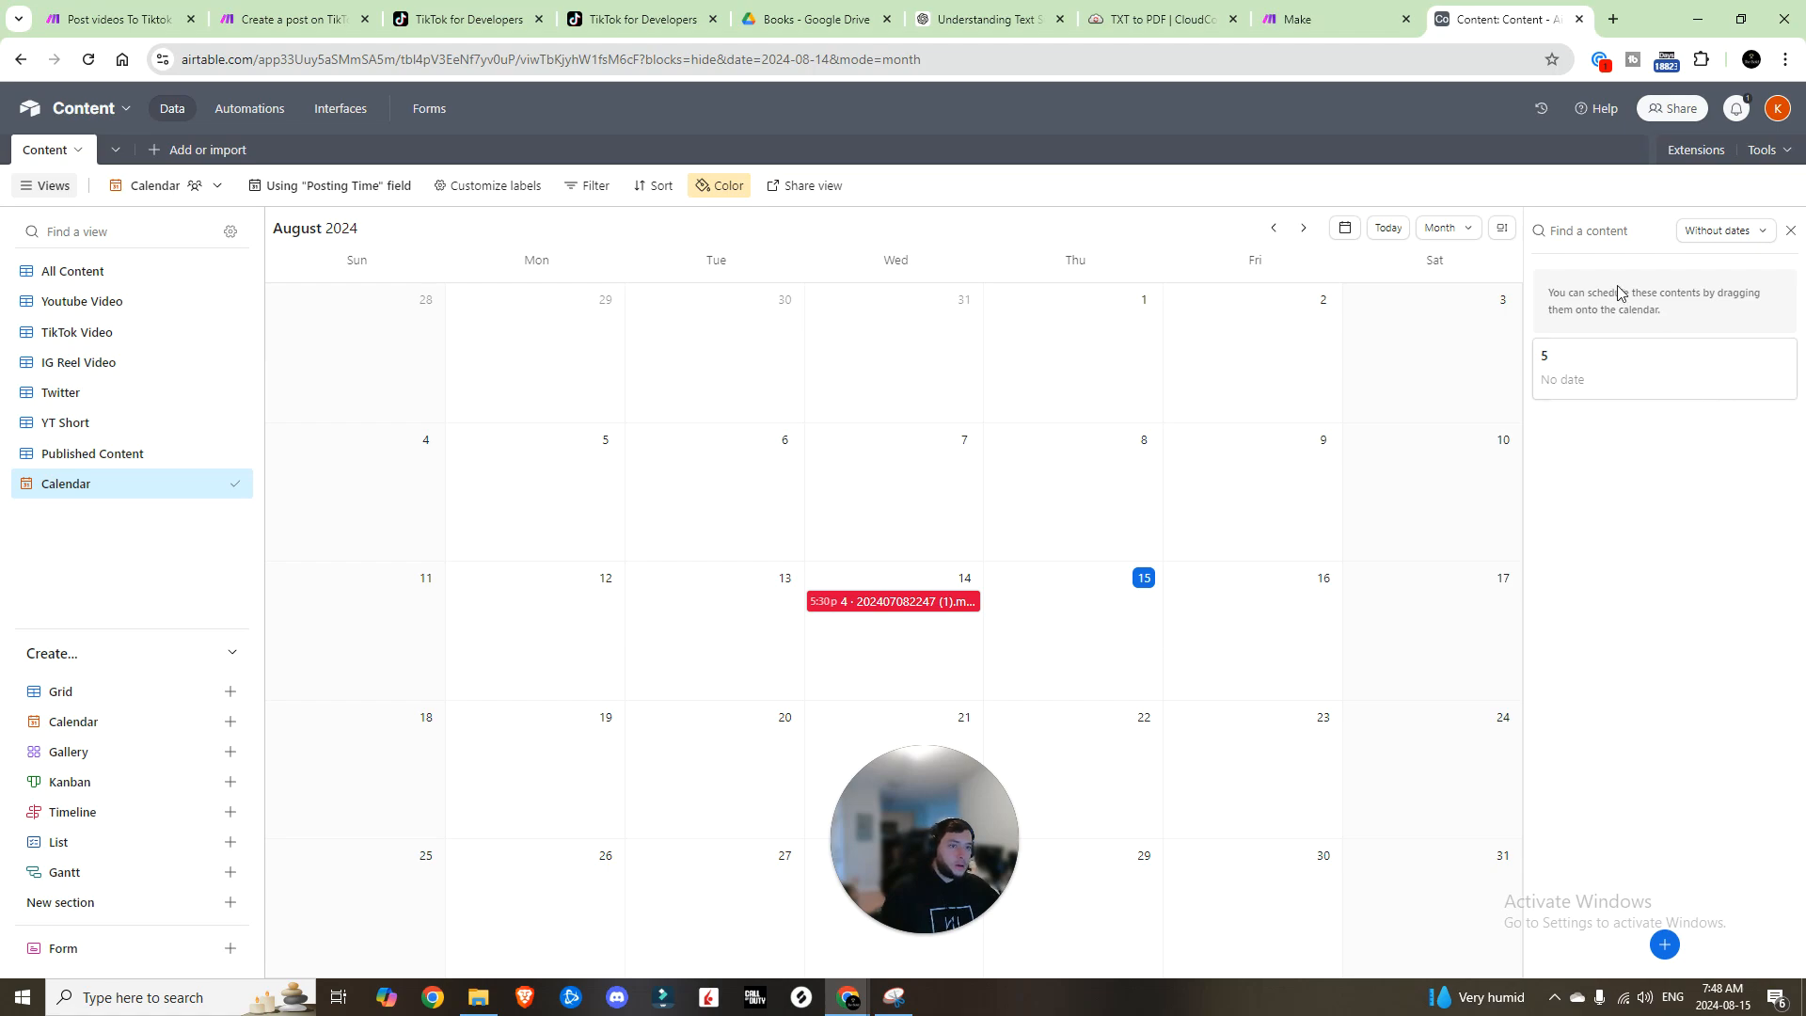
click(1790, 230)
click(1707, 235)
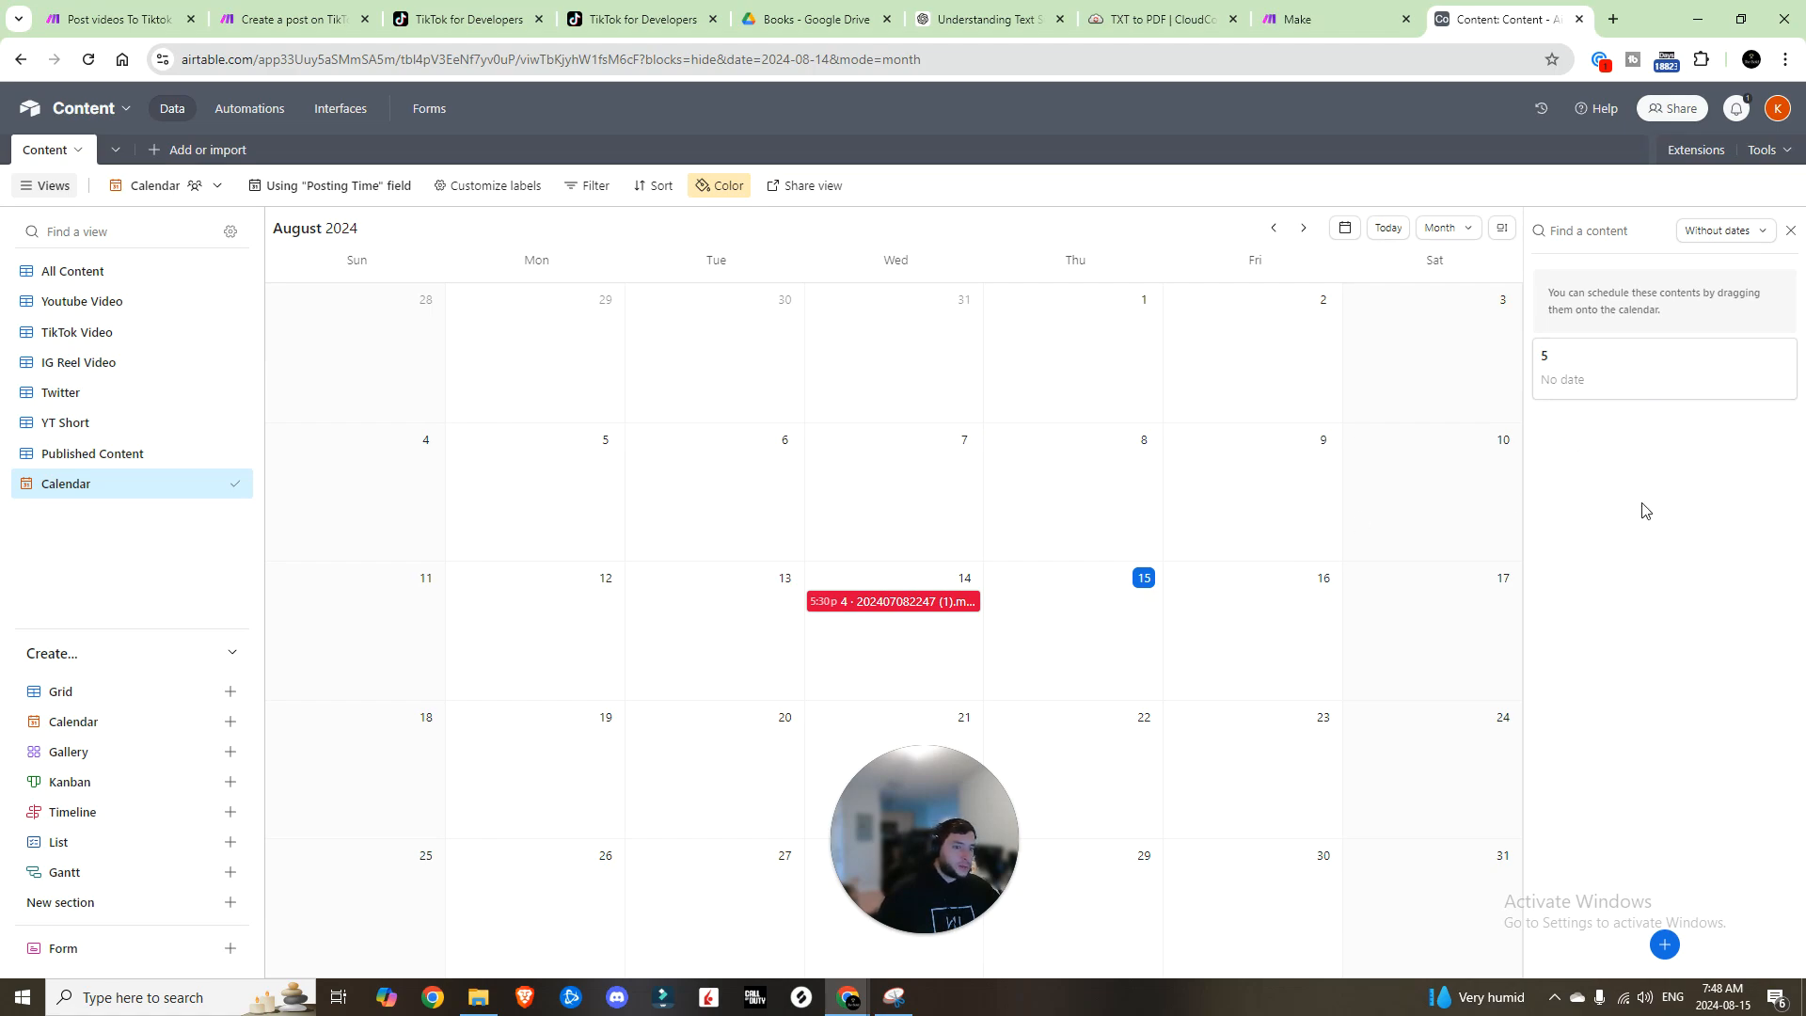
click(238, 110)
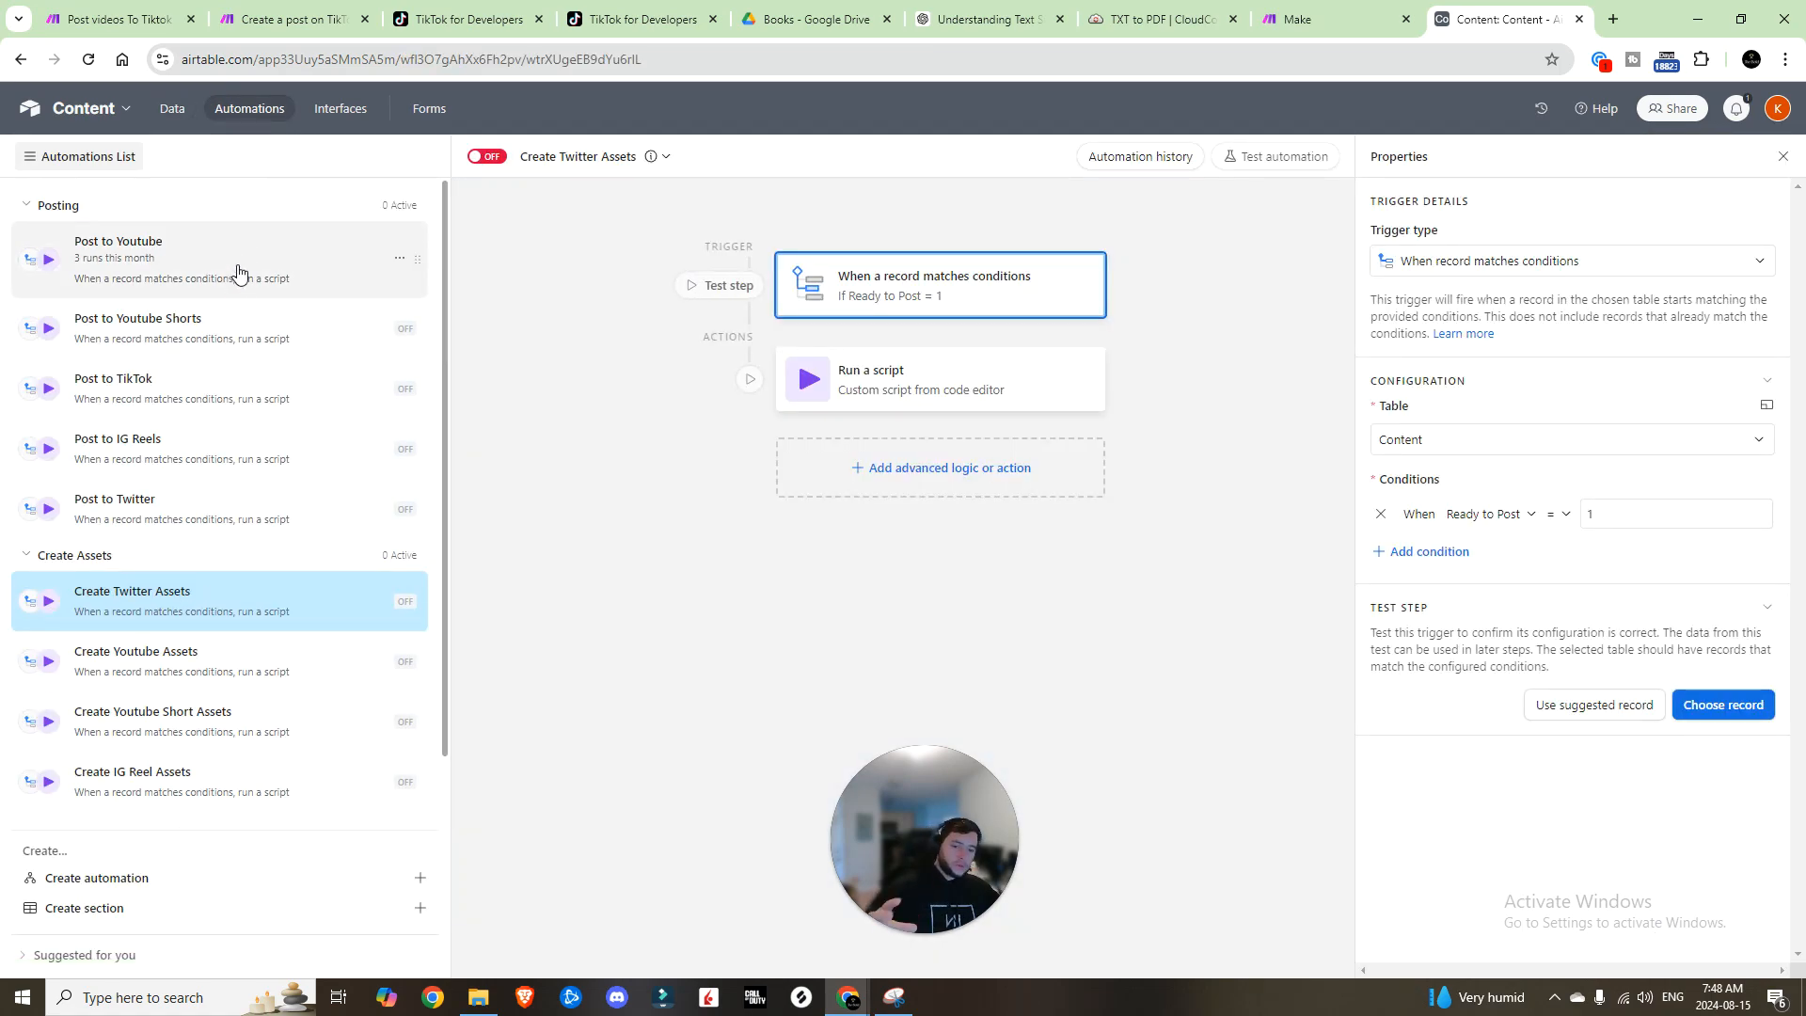
Step: Add a 'Video Type is Youtube' condition to the Post to Youtube trigger and review its script
click(160, 272)
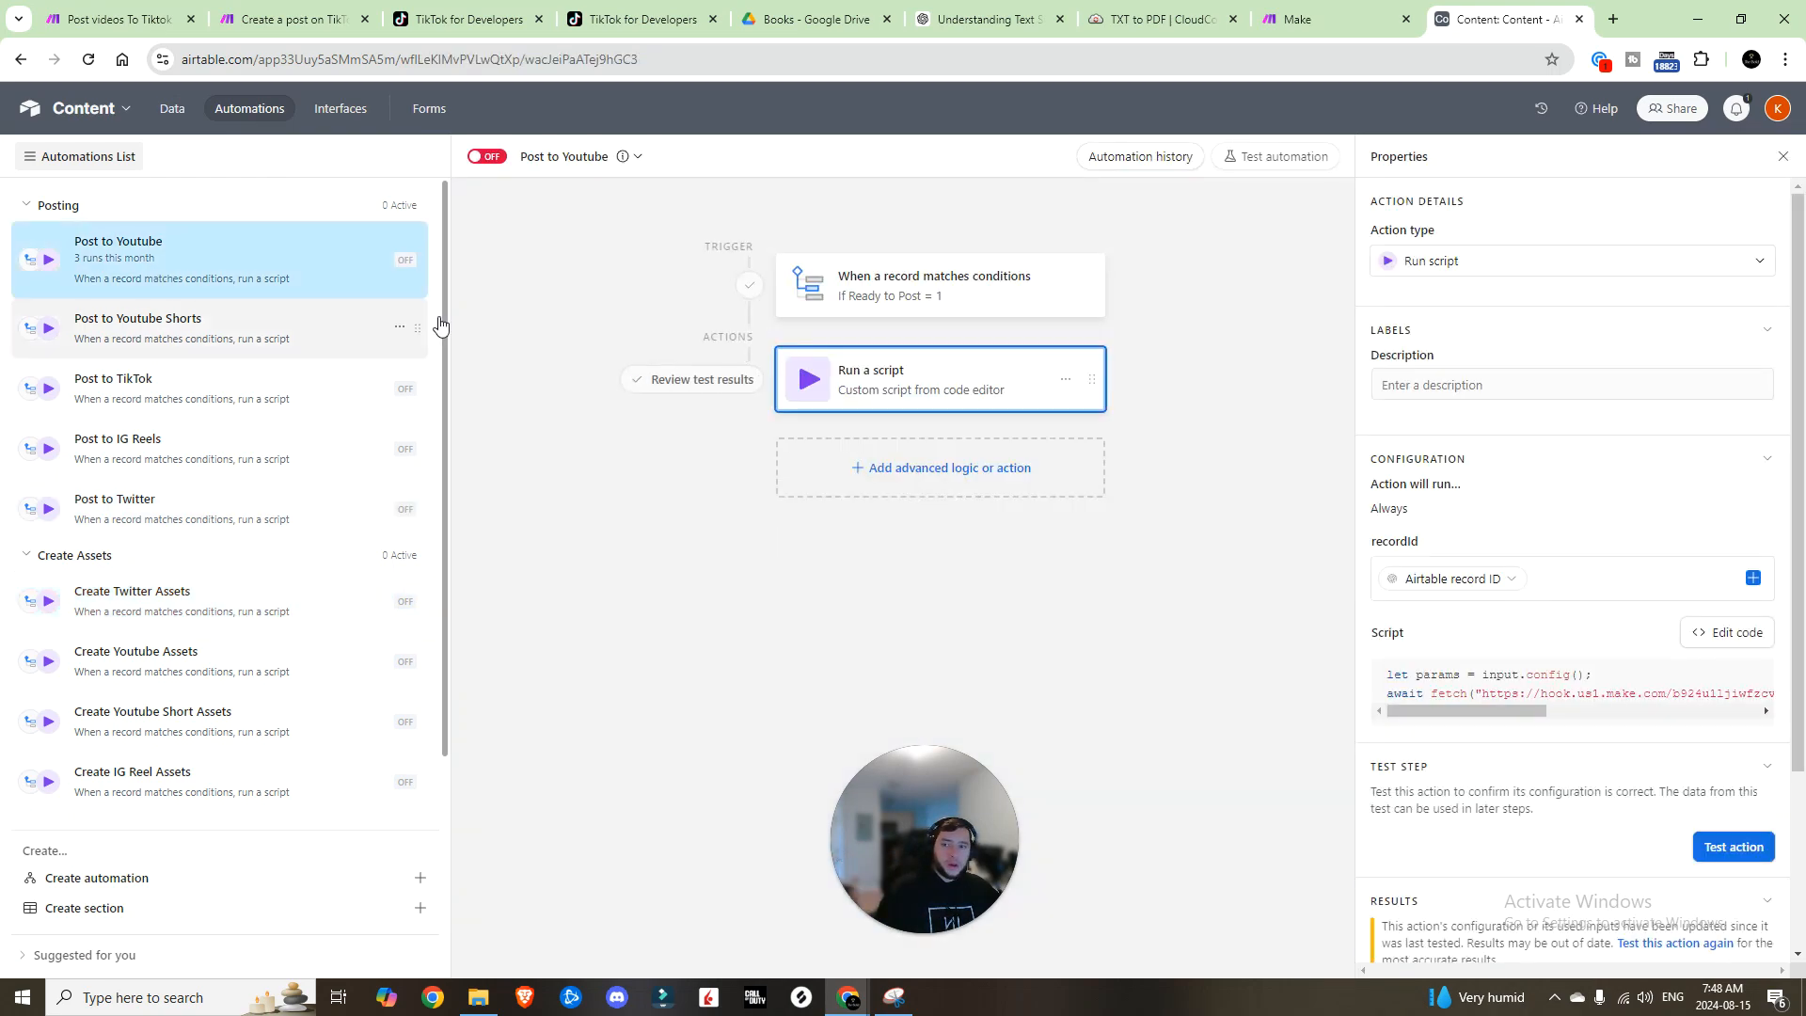
click(903, 290)
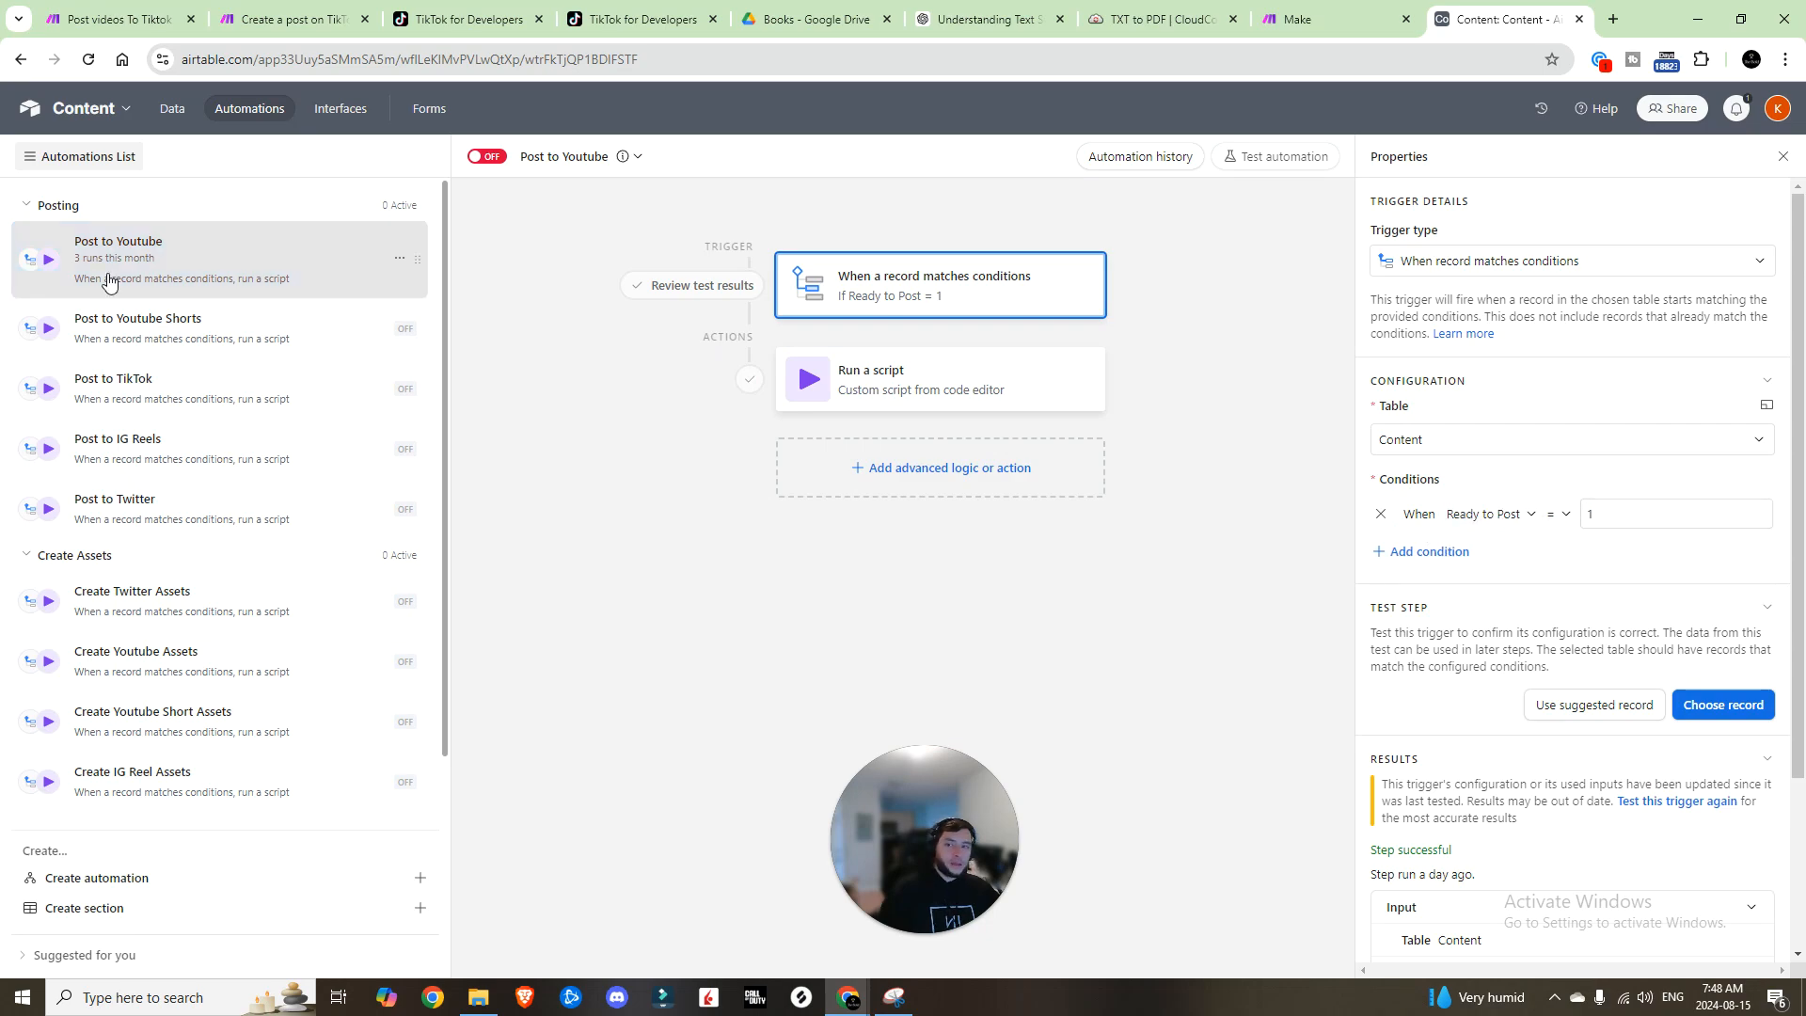
click(1455, 557)
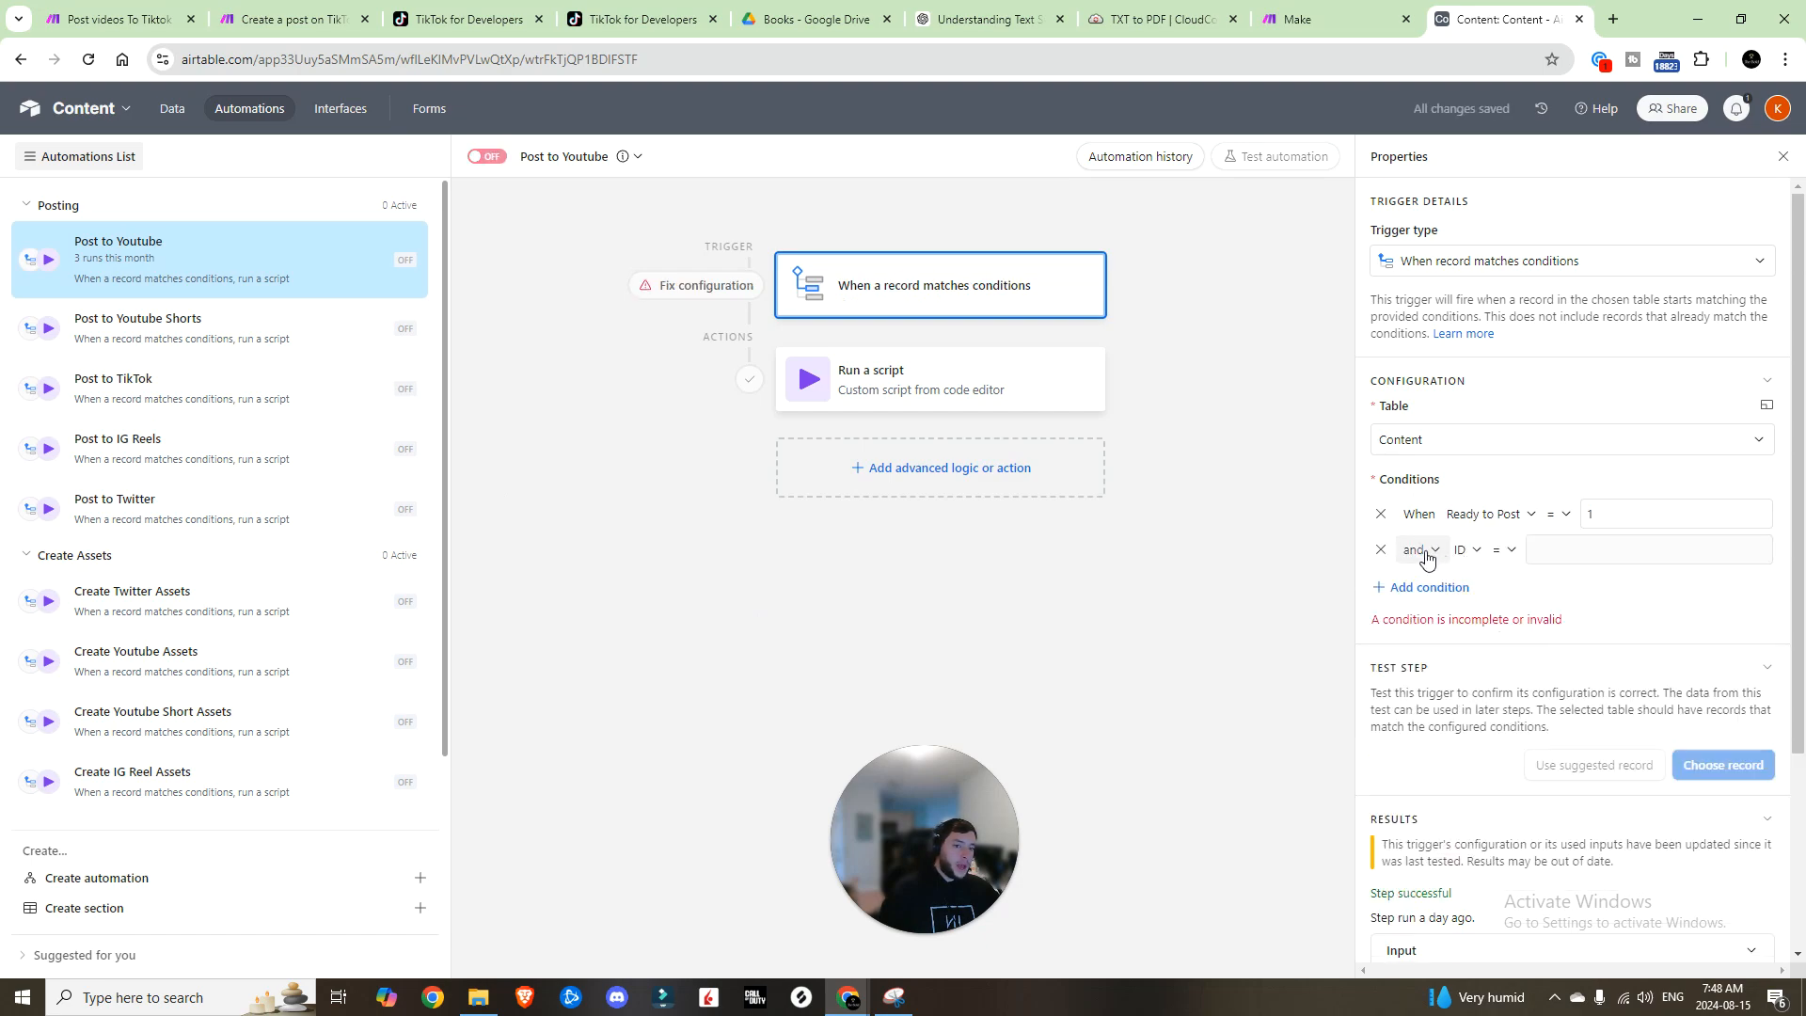
click(1463, 549)
click(1526, 684)
click(1601, 553)
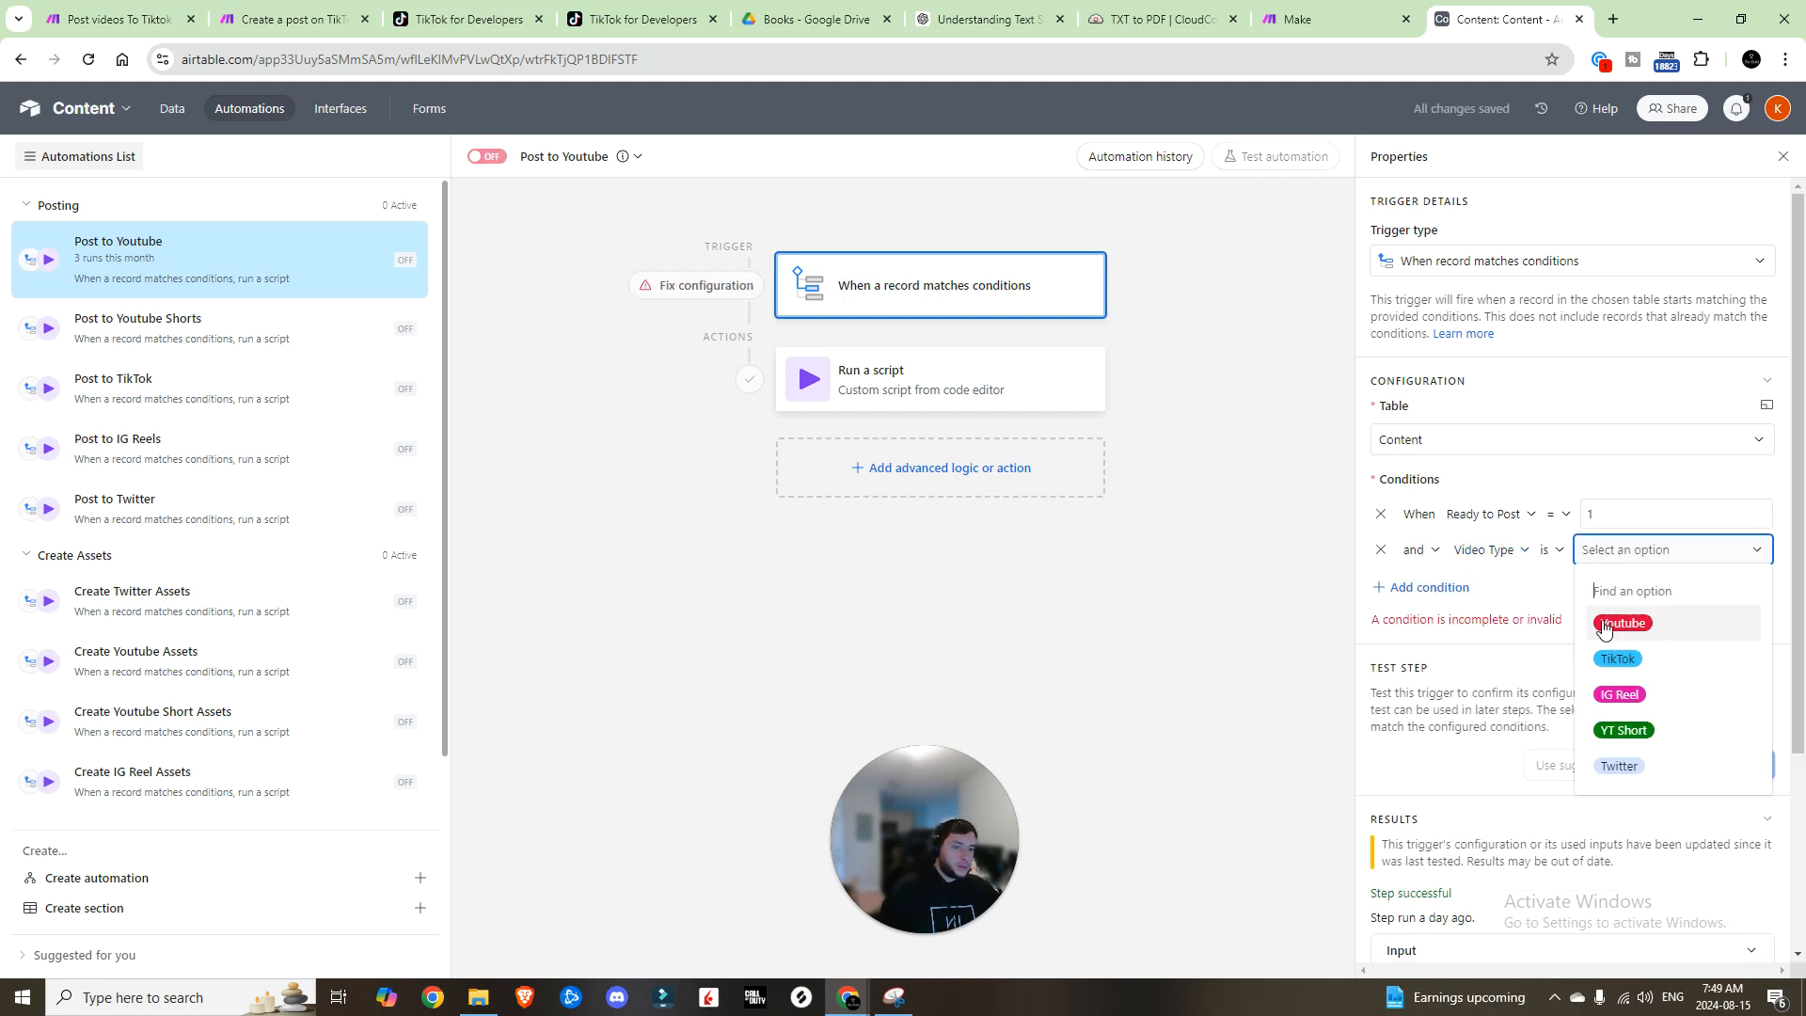
click(1601, 621)
click(860, 386)
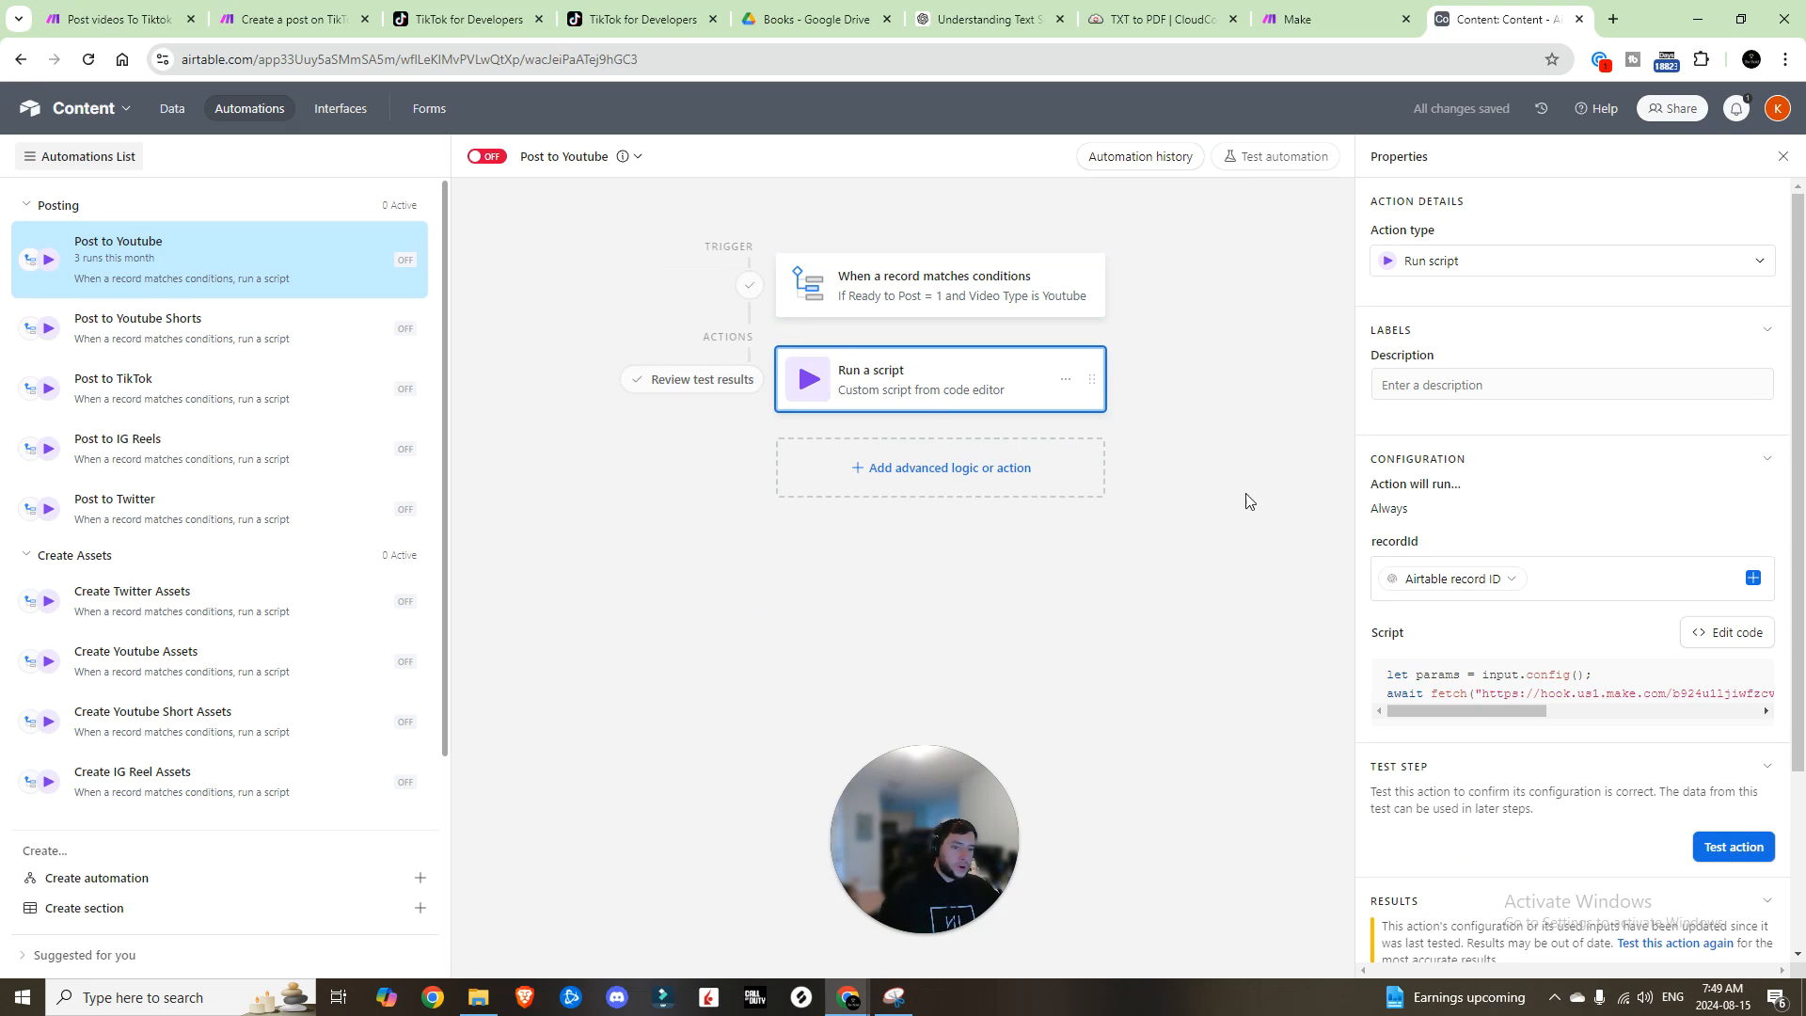
click(1727, 633)
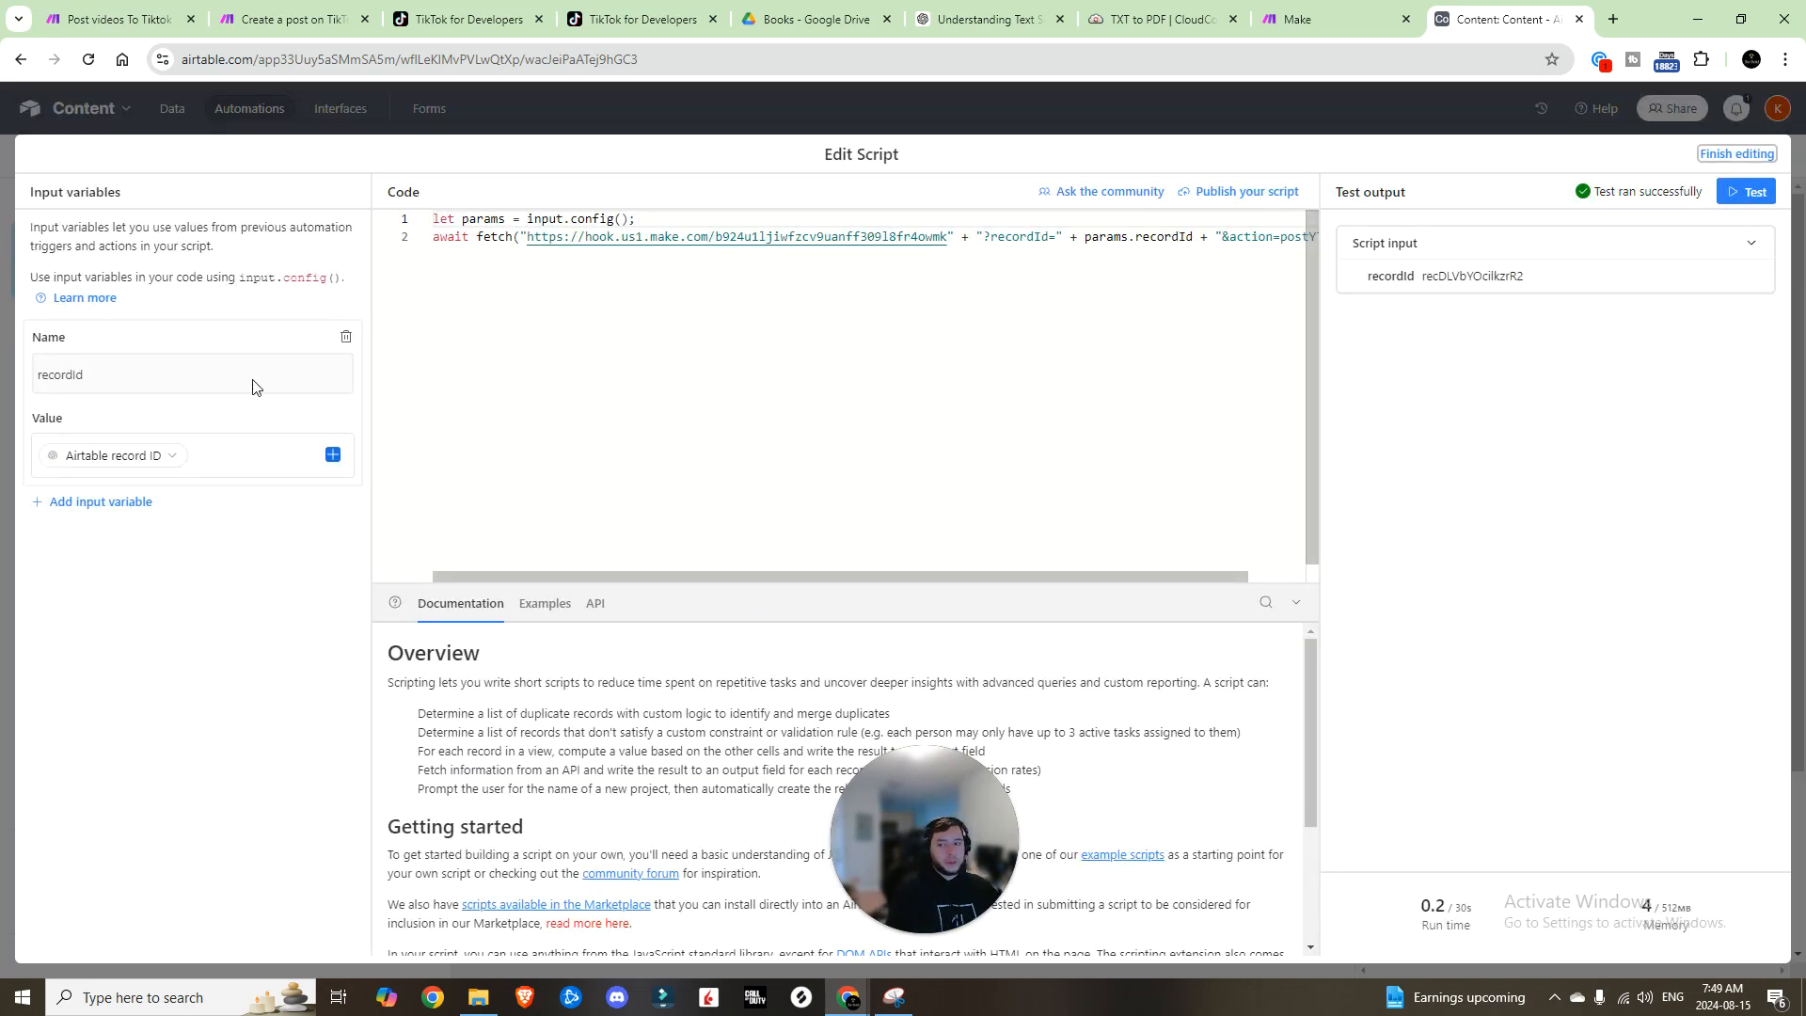
drag(776, 576, 853, 568)
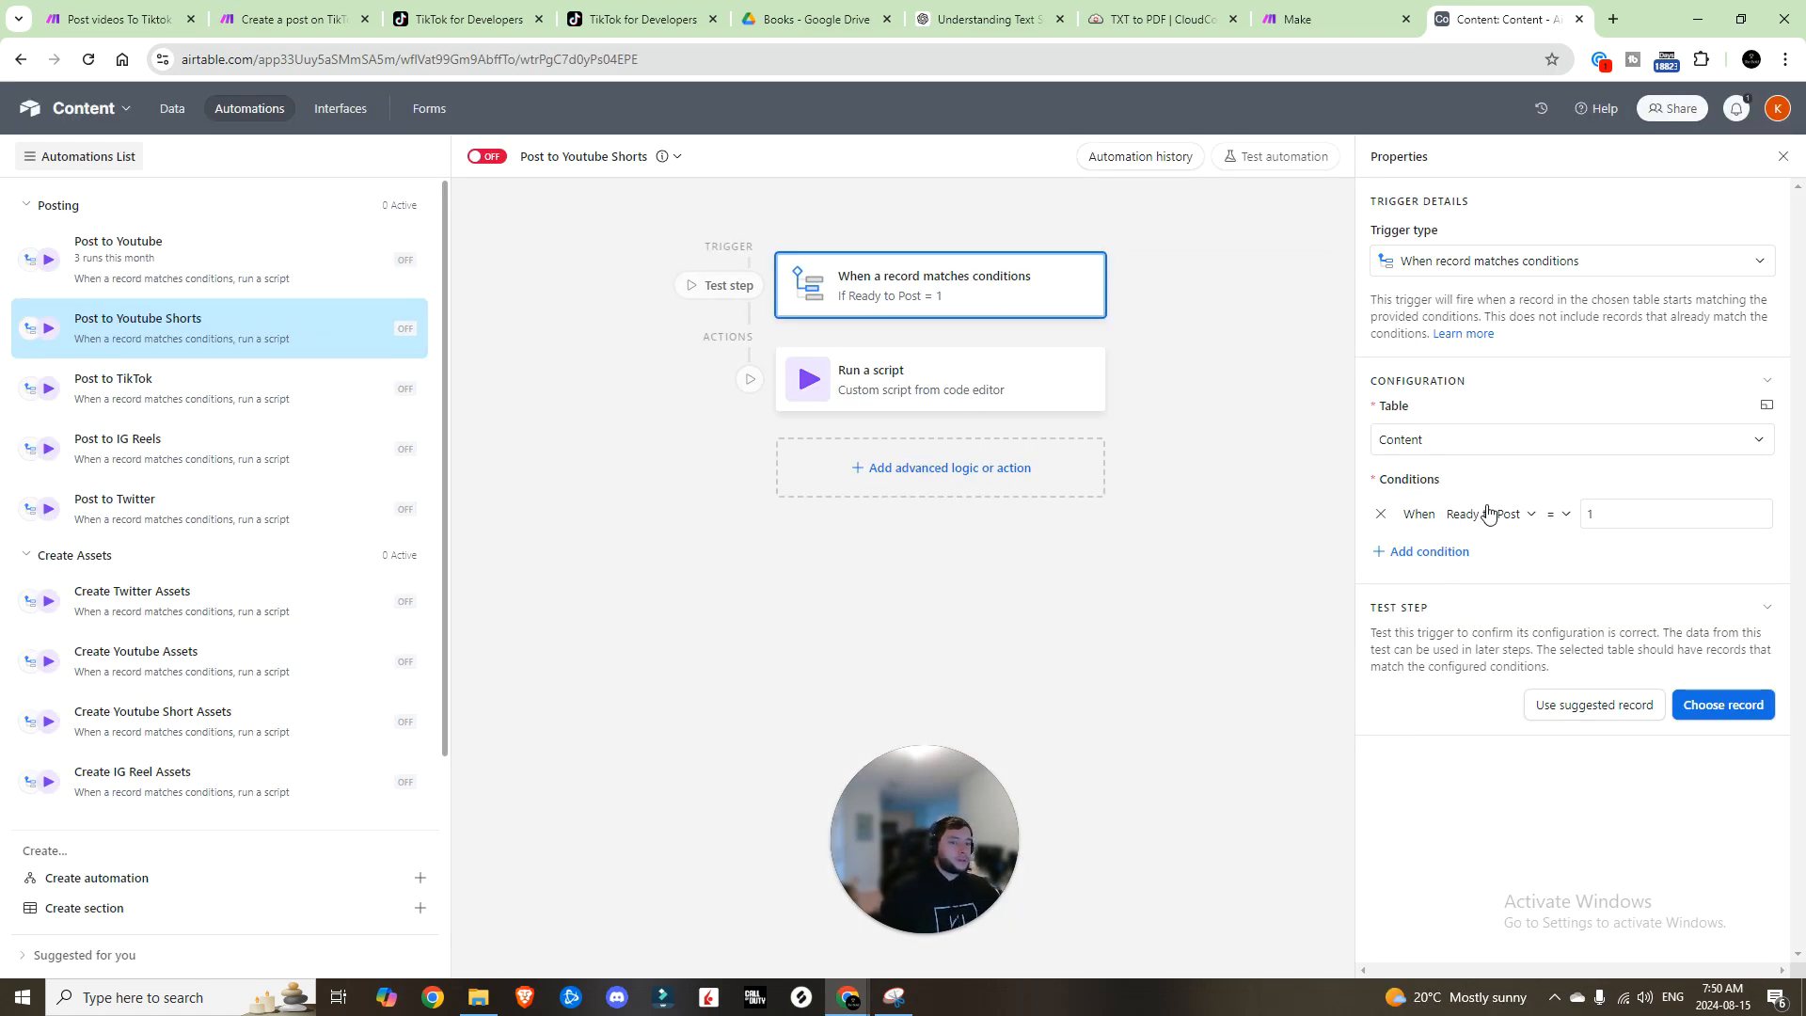
Step: Add a 'Video Type is YT Short' condition to the Post to Youtube Shorts trigger
click(1452, 552)
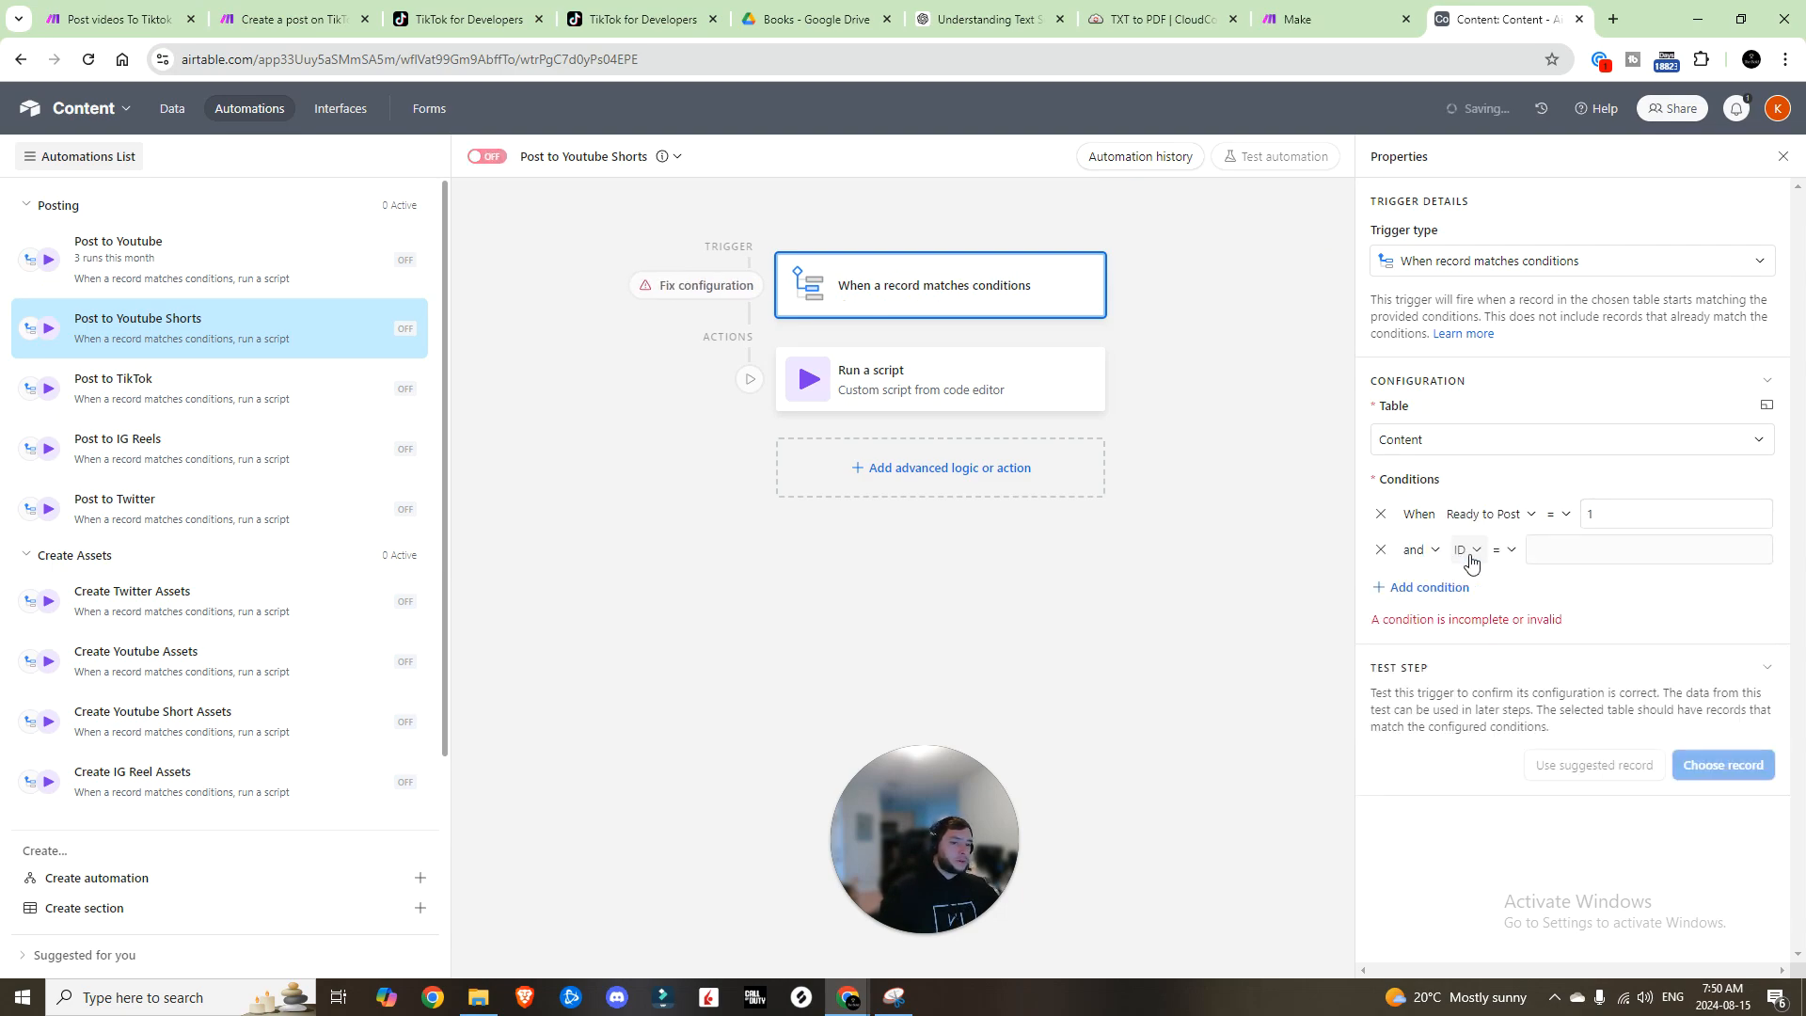
click(1467, 549)
click(1506, 737)
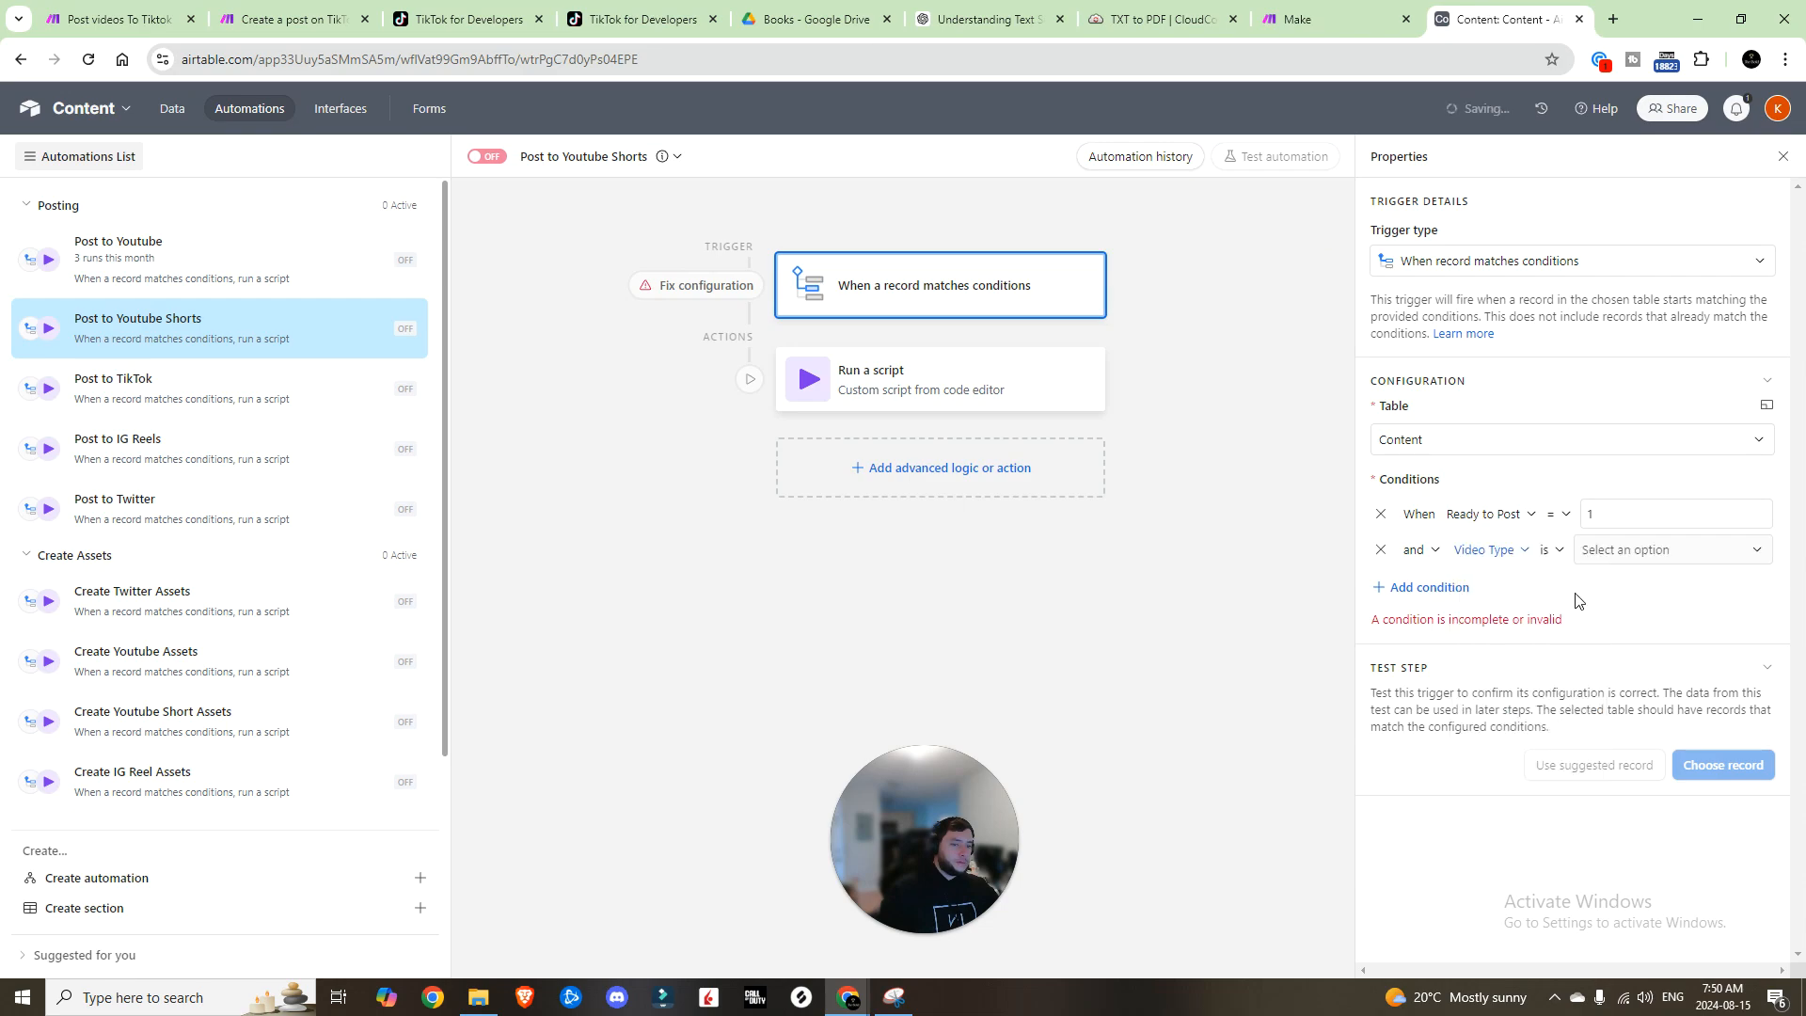
click(1627, 552)
click(1625, 730)
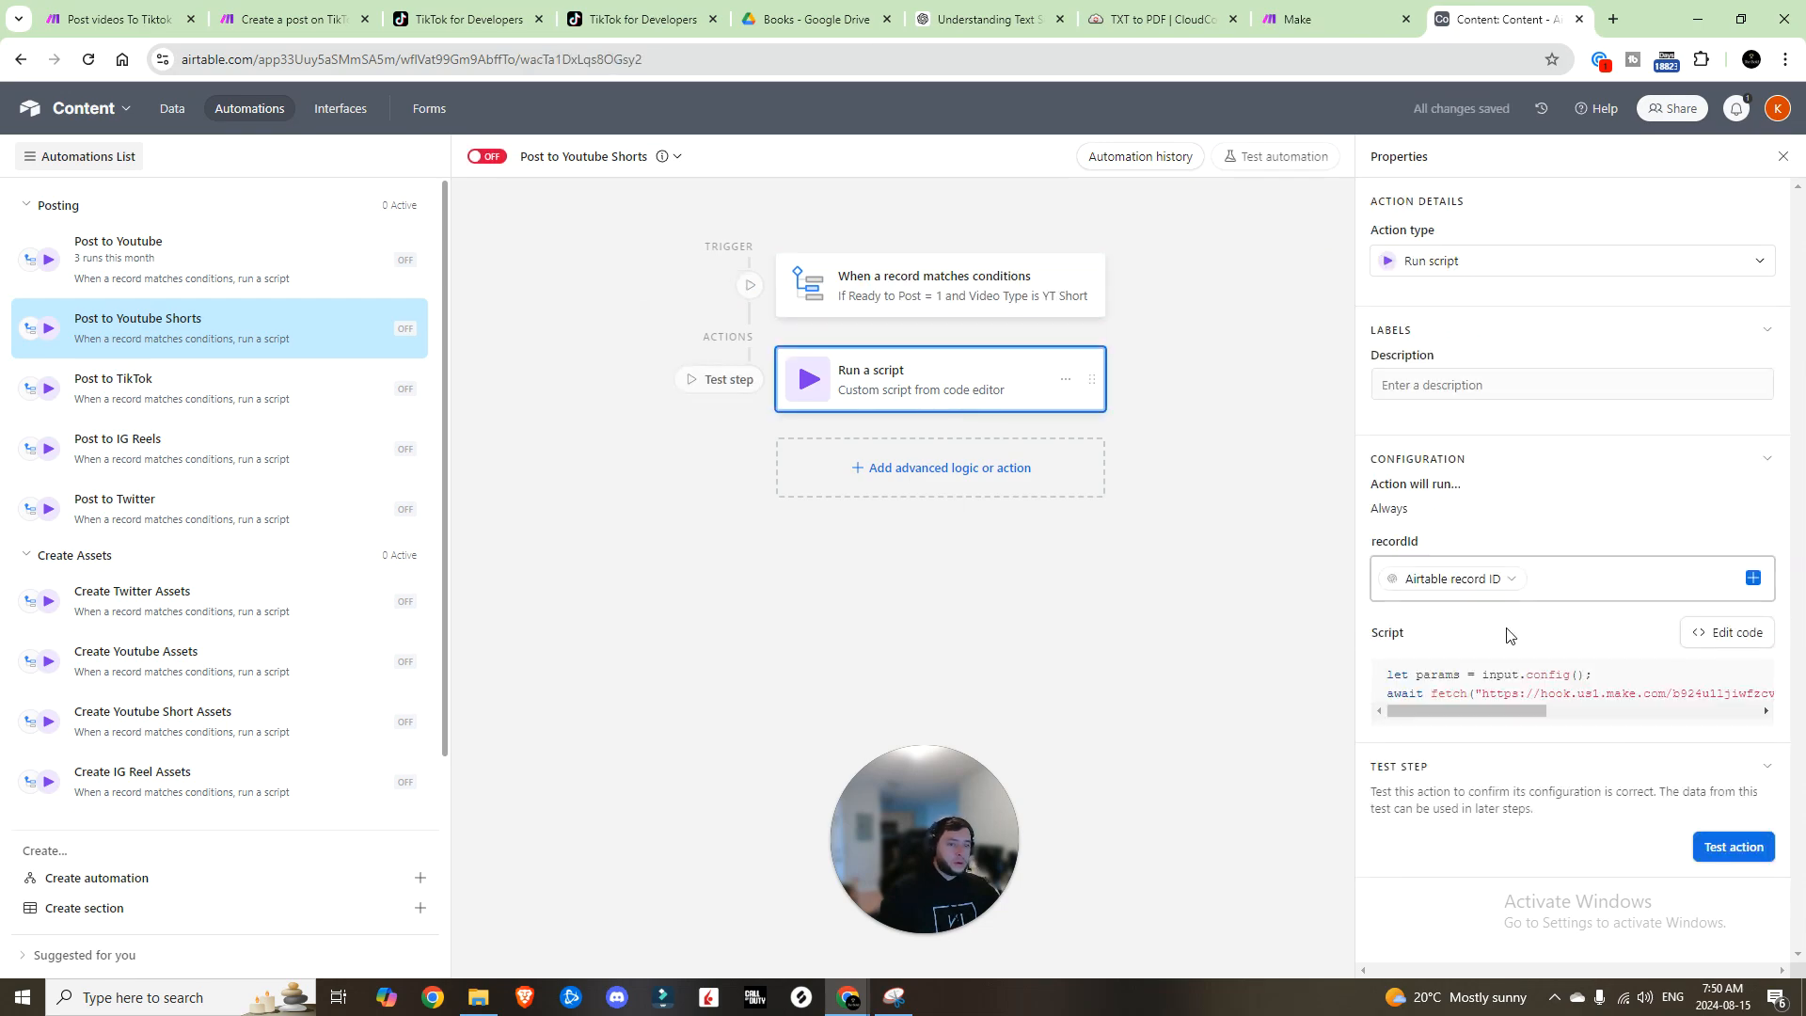
Step: Change the Shorts script action from postYT to postYTShort
click(1734, 634)
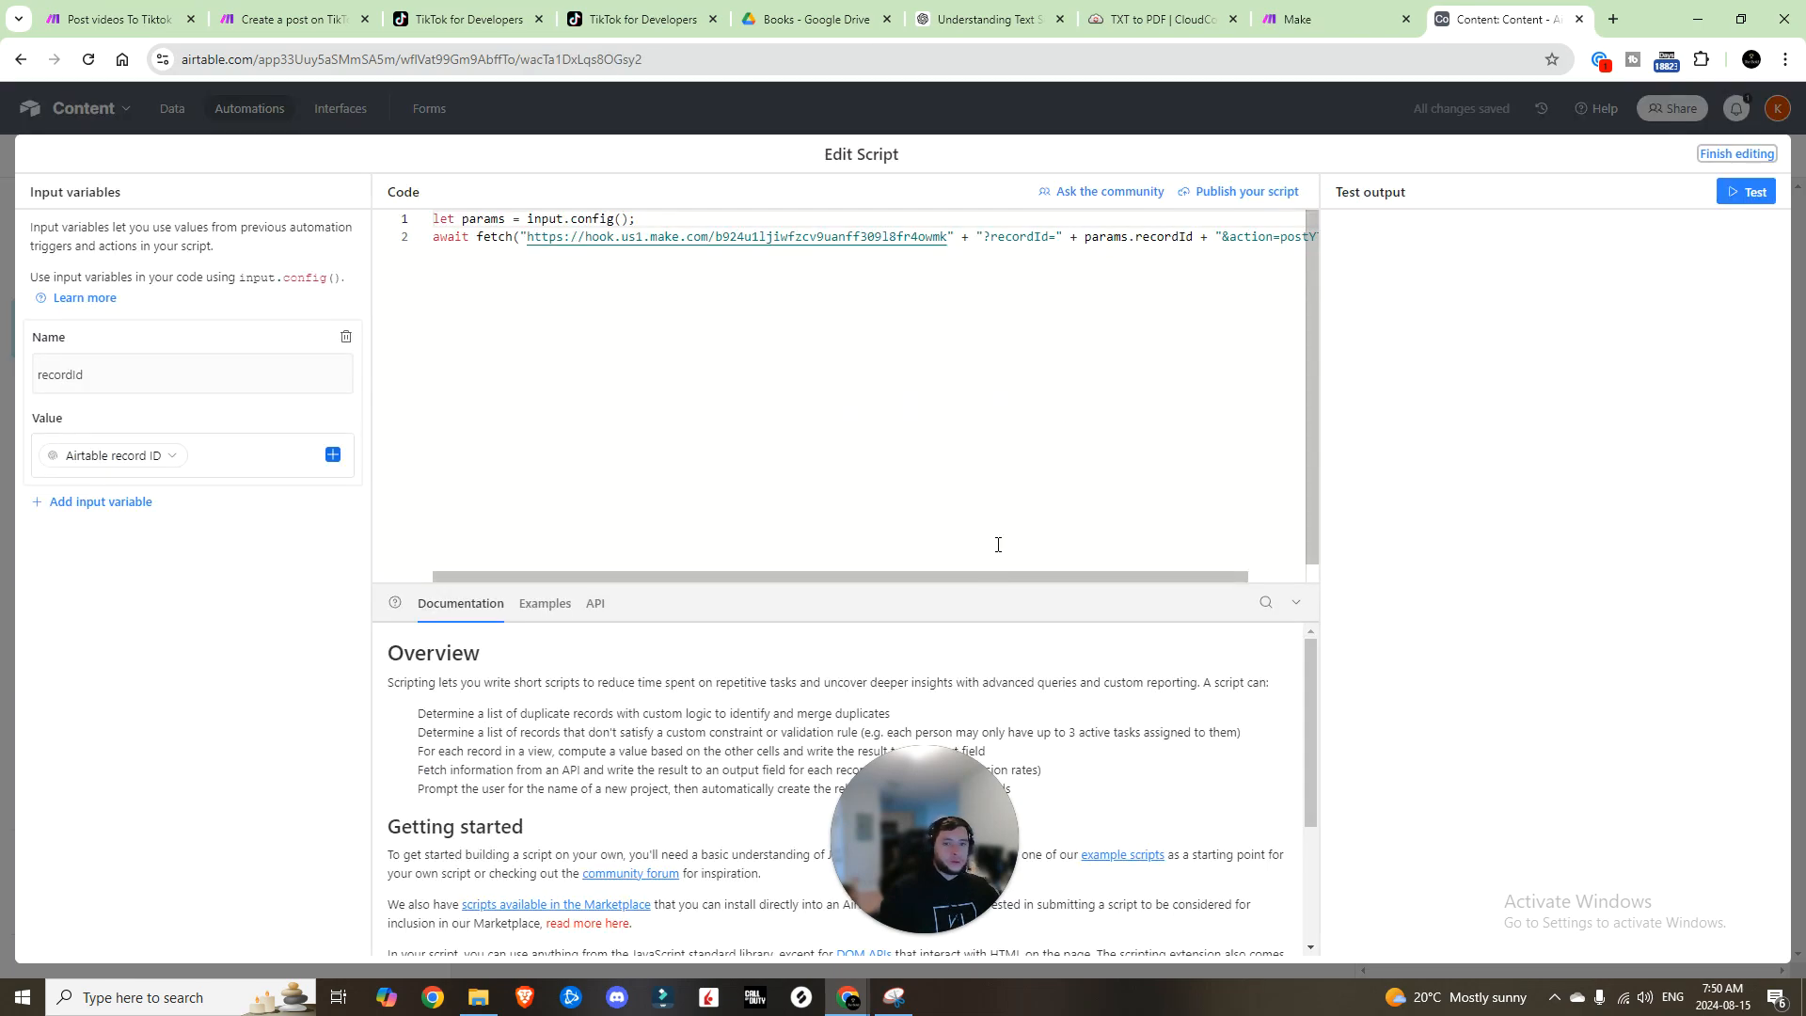
drag(969, 576, 1042, 573)
click(1262, 236)
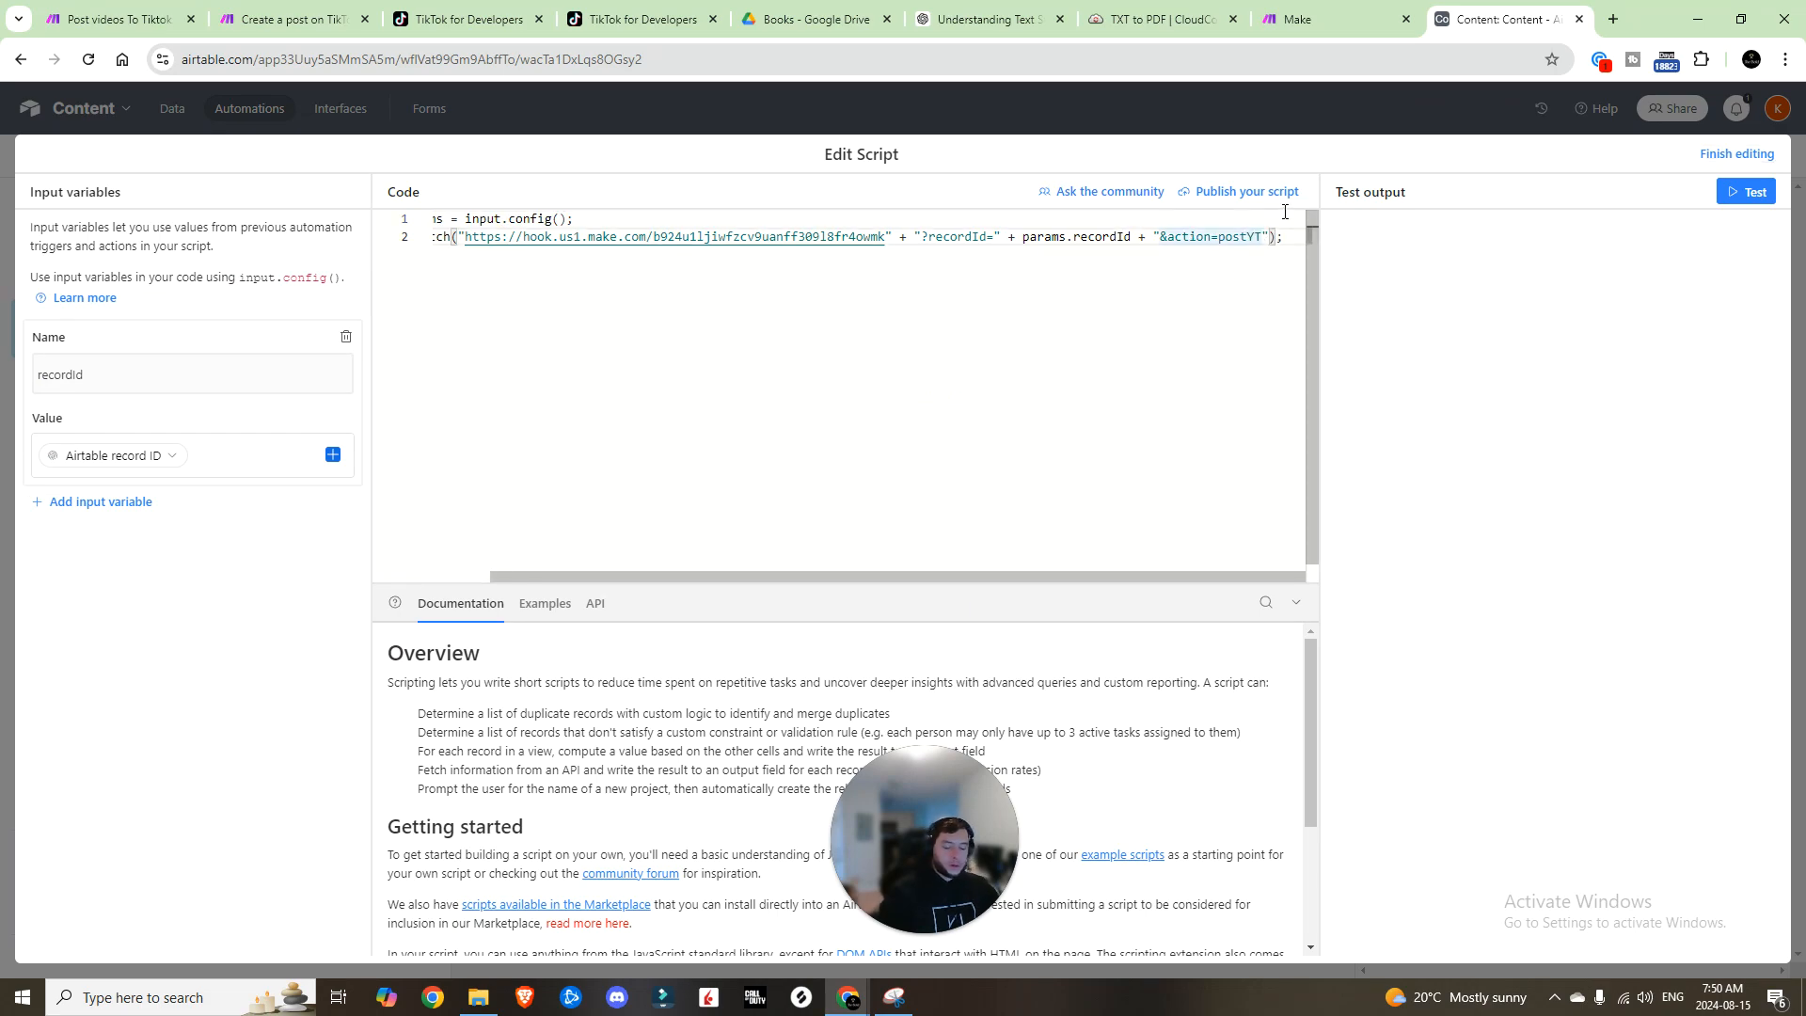
text(Short)
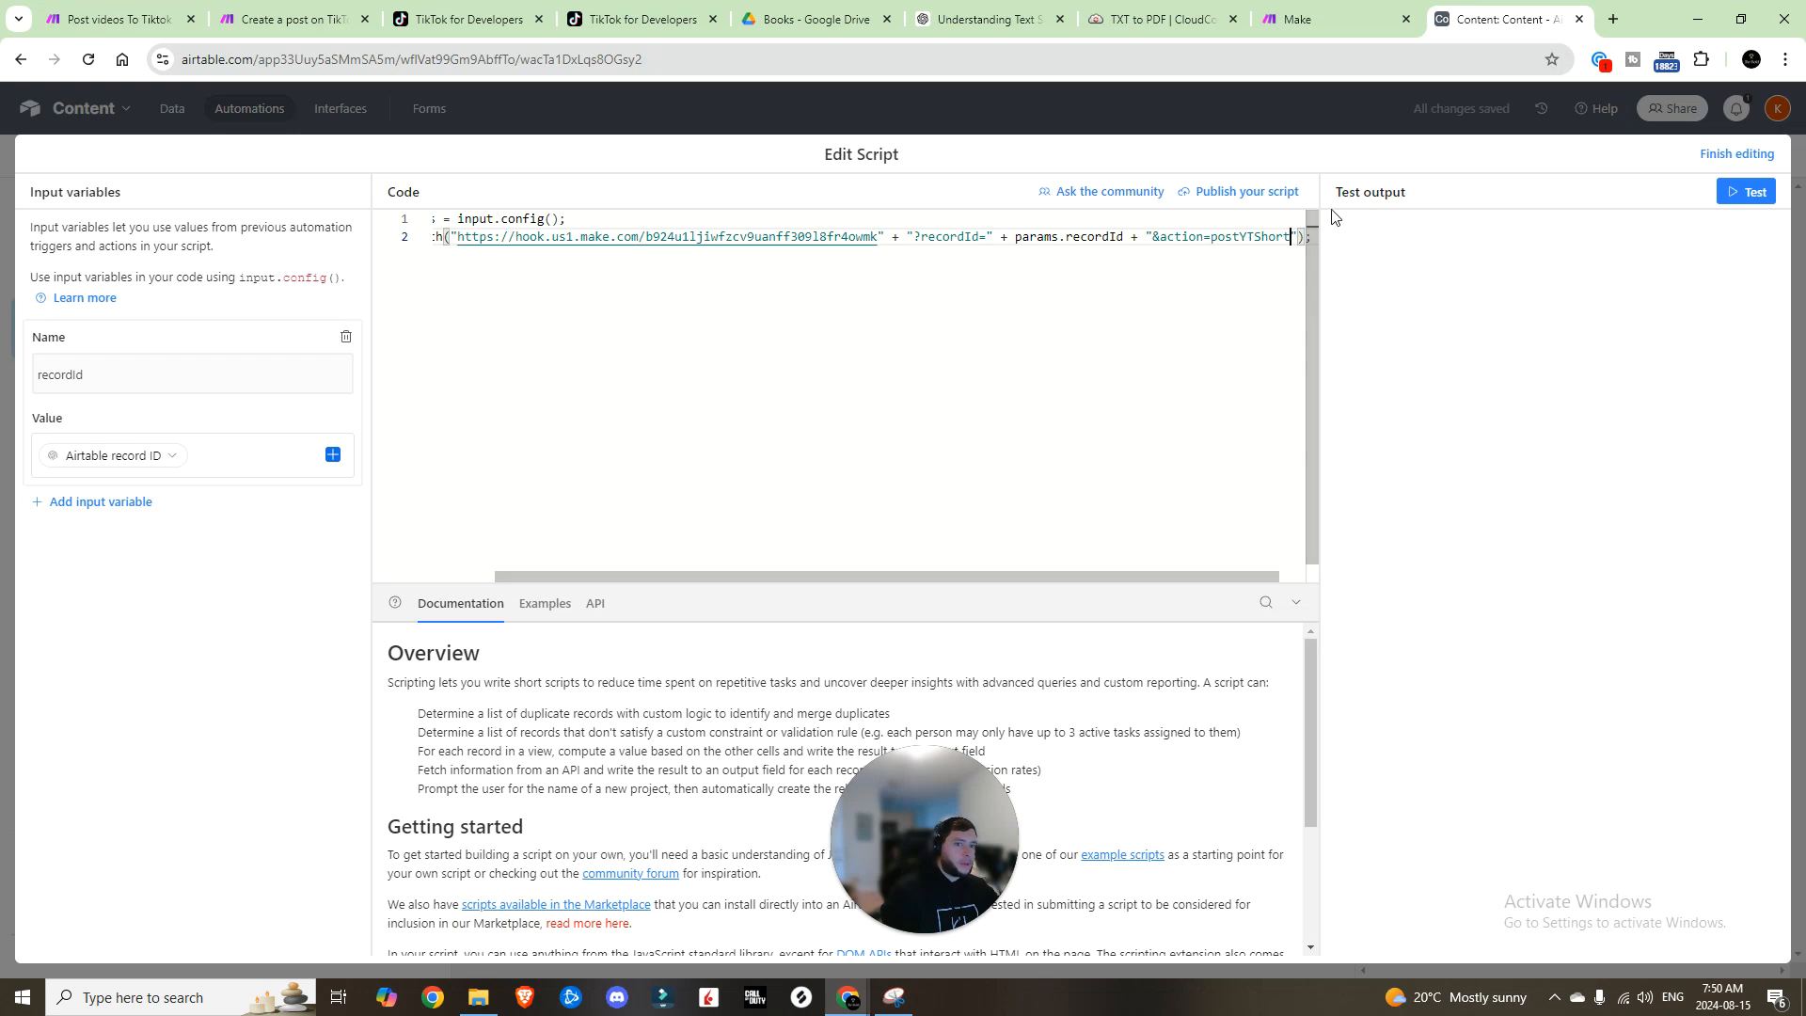
click(1737, 154)
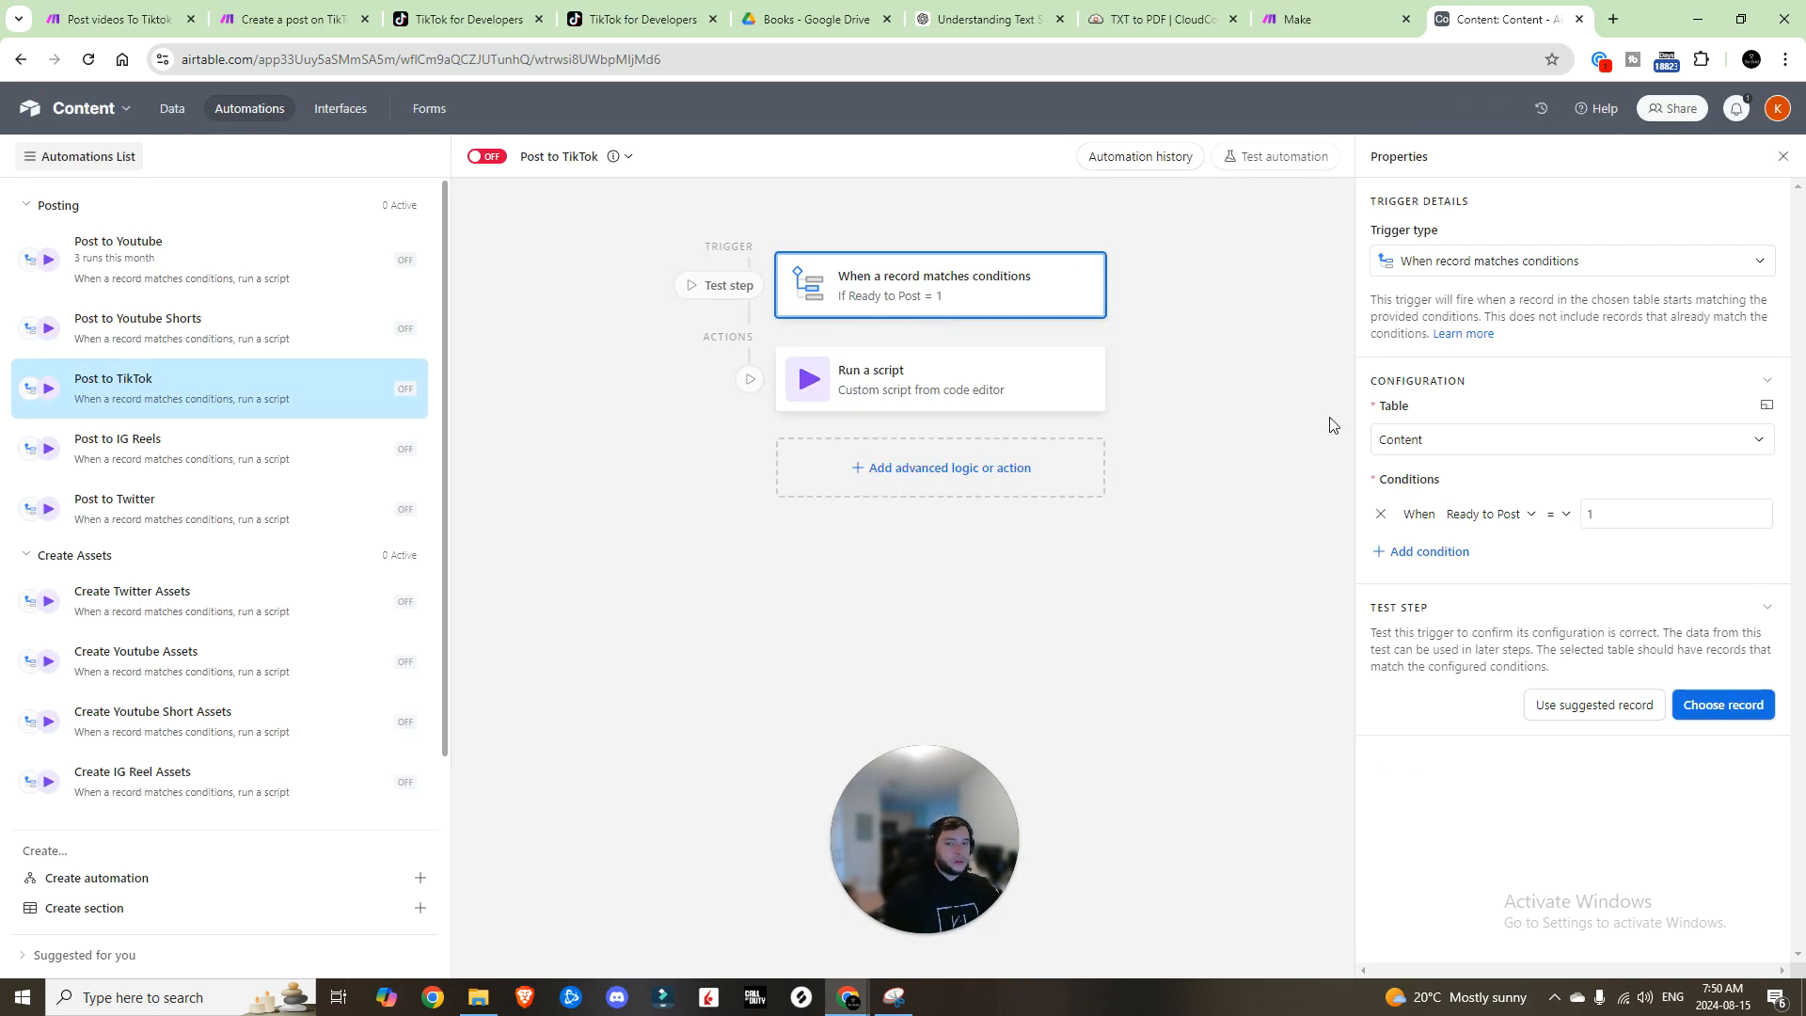
Step: Add a 'Video Type is TikTok' condition to the TikTok trigger and replace YT with TikTok in its script action
click(1423, 553)
click(1464, 549)
click(1500, 732)
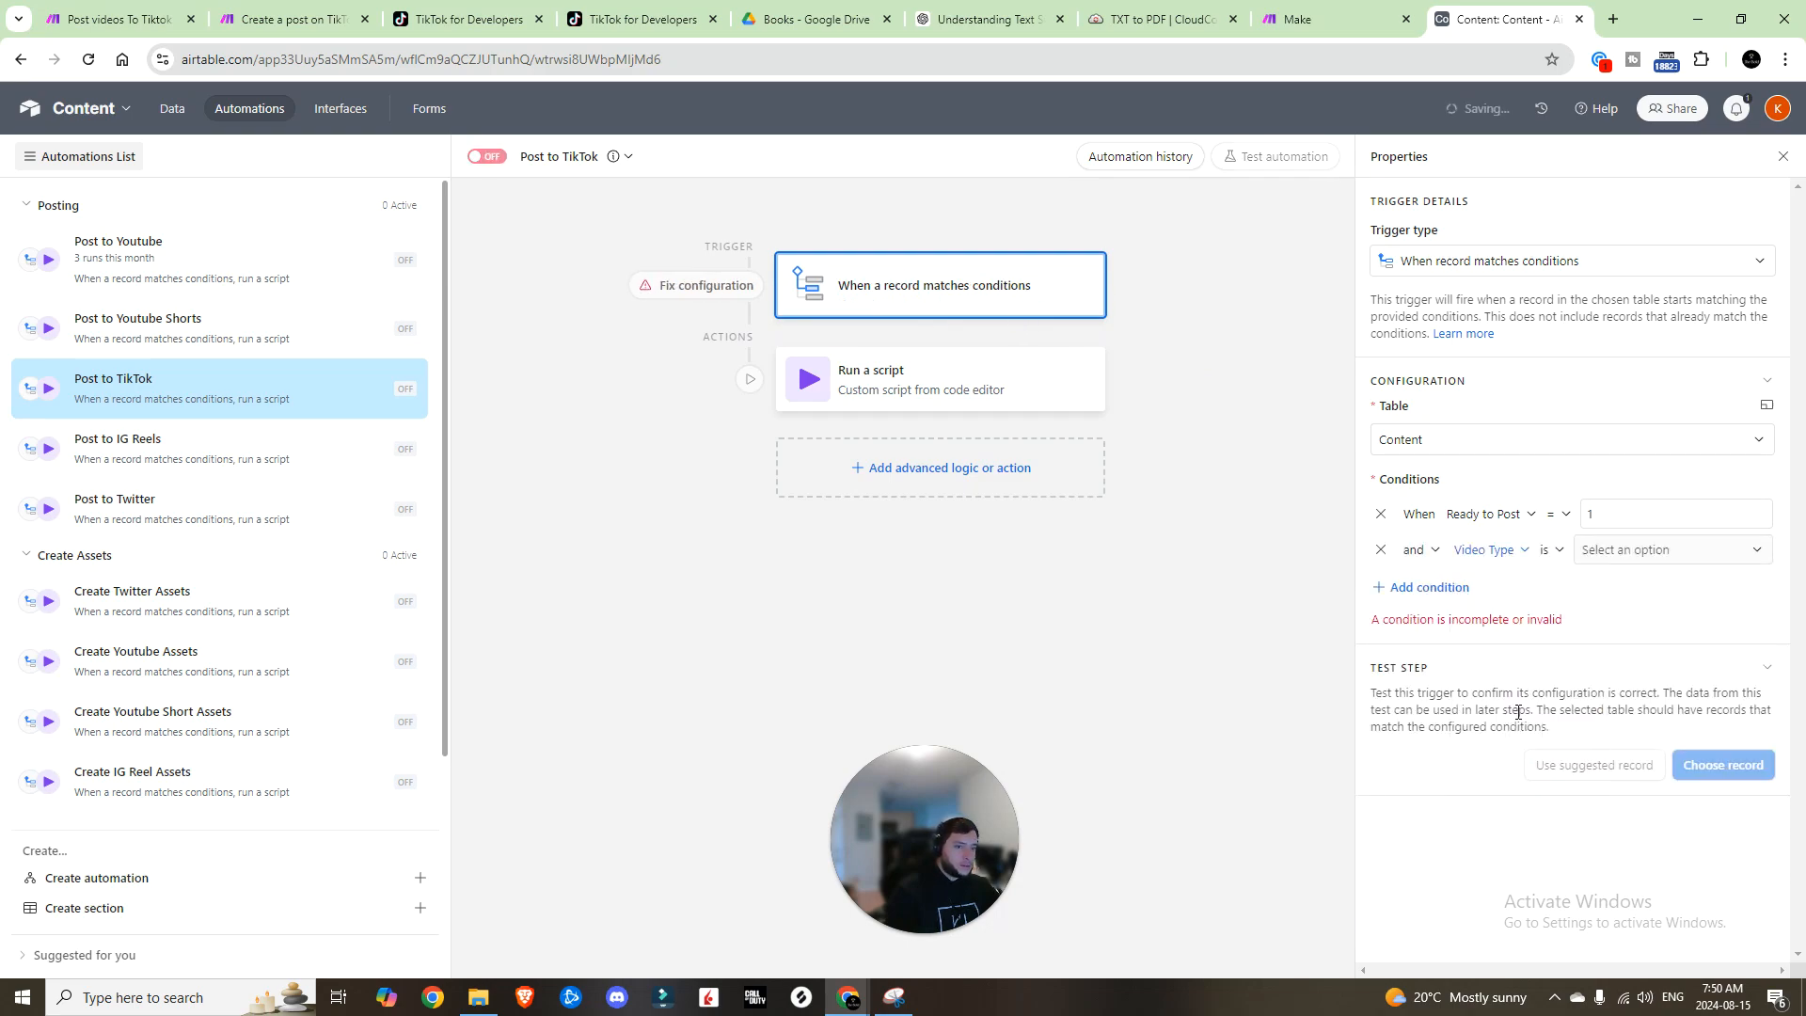
click(1641, 559)
click(1639, 658)
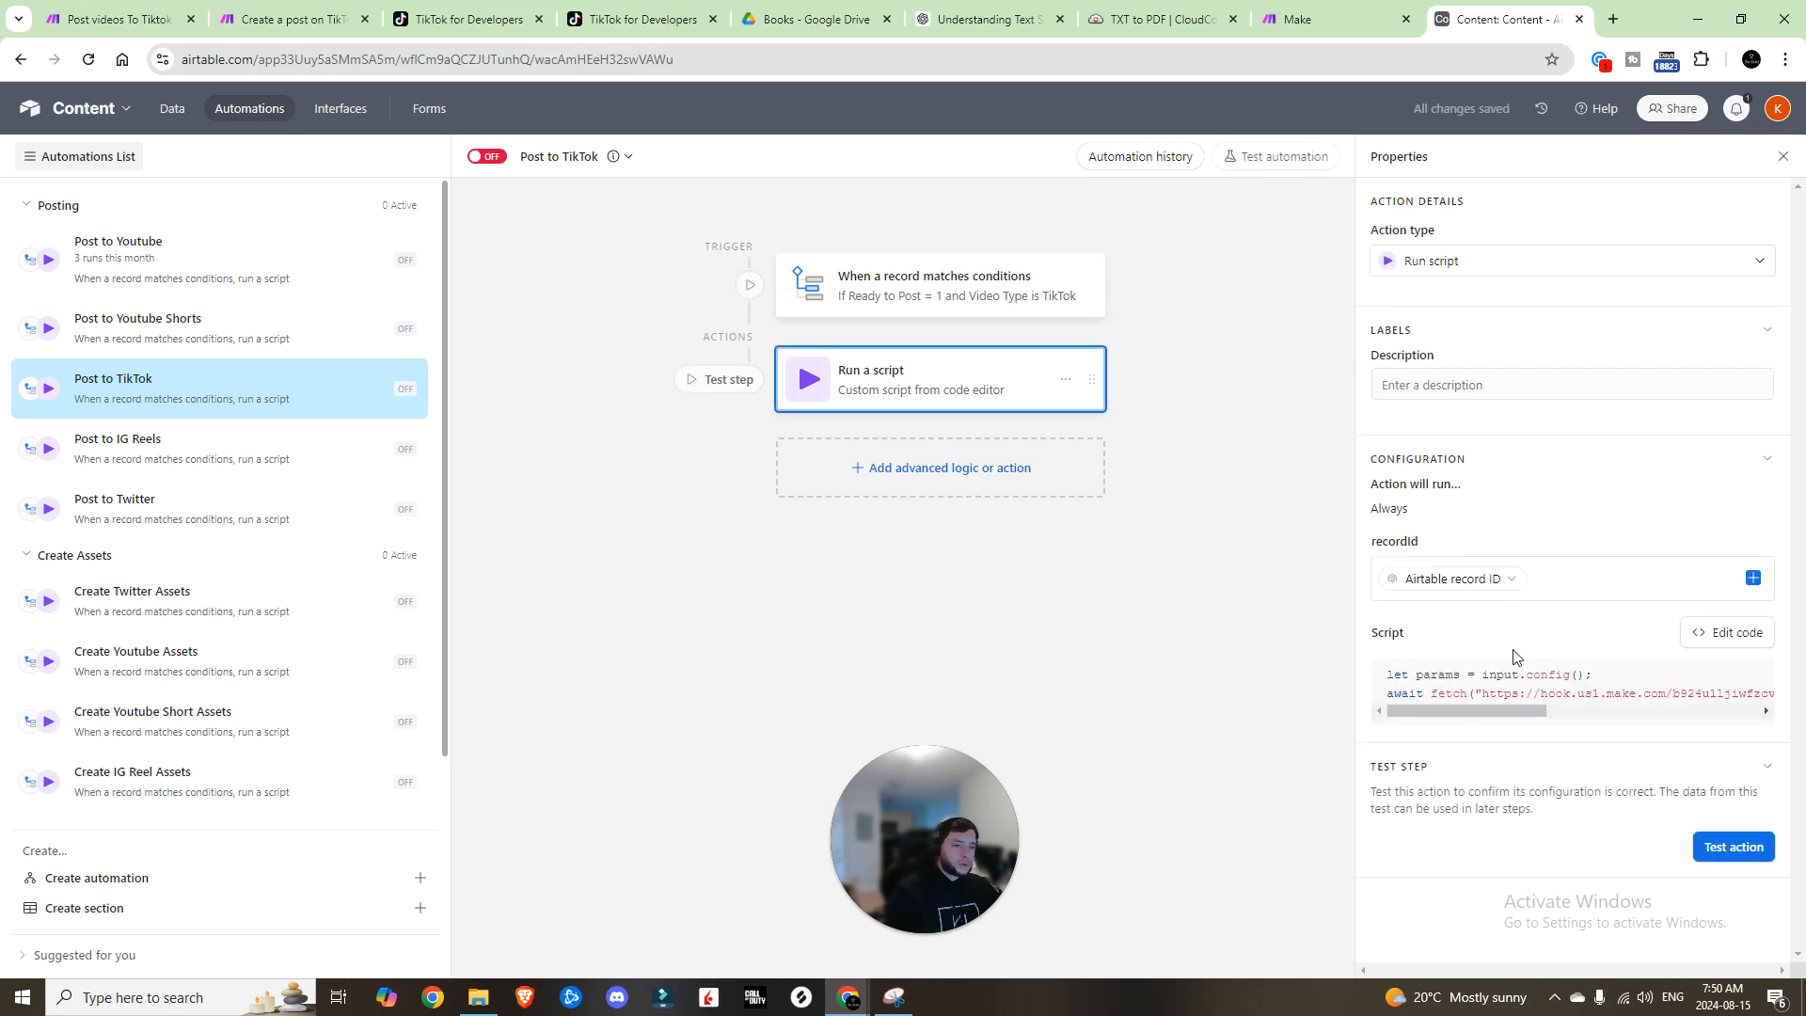
click(1727, 646)
drag(1264, 239, 1254, 239)
text(TikTok)
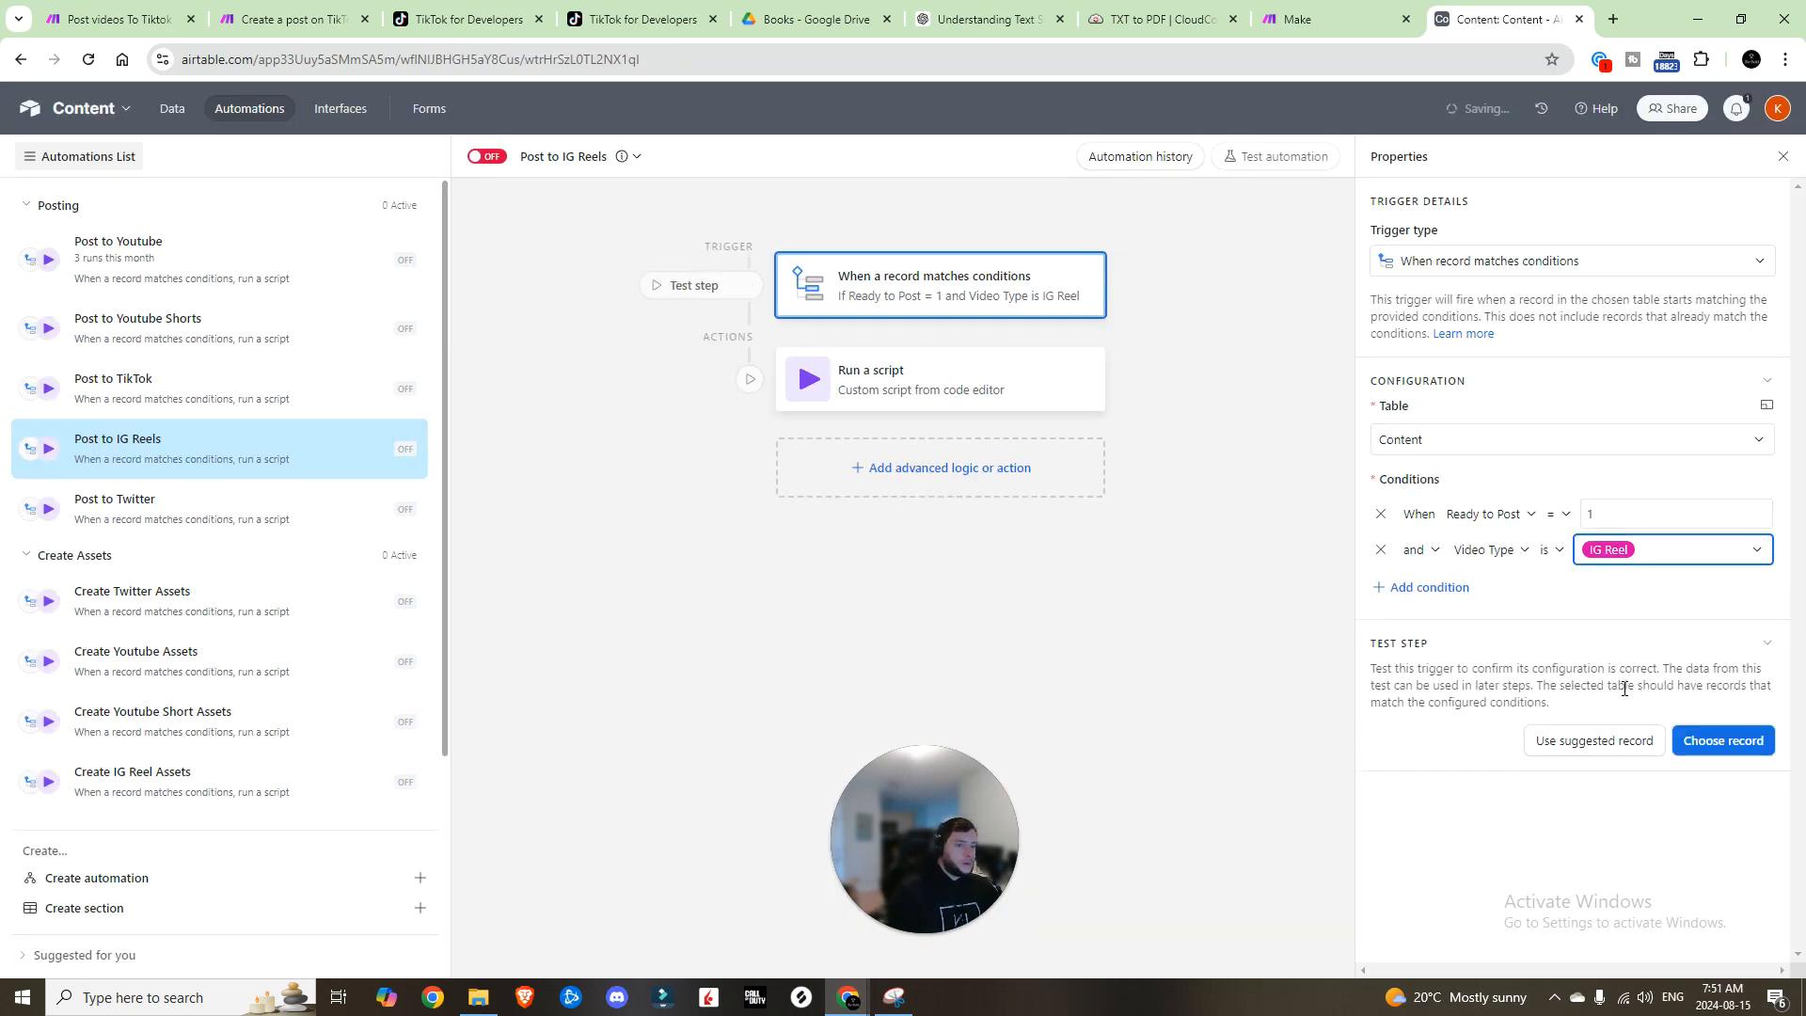
Step: Replace YT in the Post to IG Reels script action with an IG Reel action name
click(875, 397)
click(1727, 639)
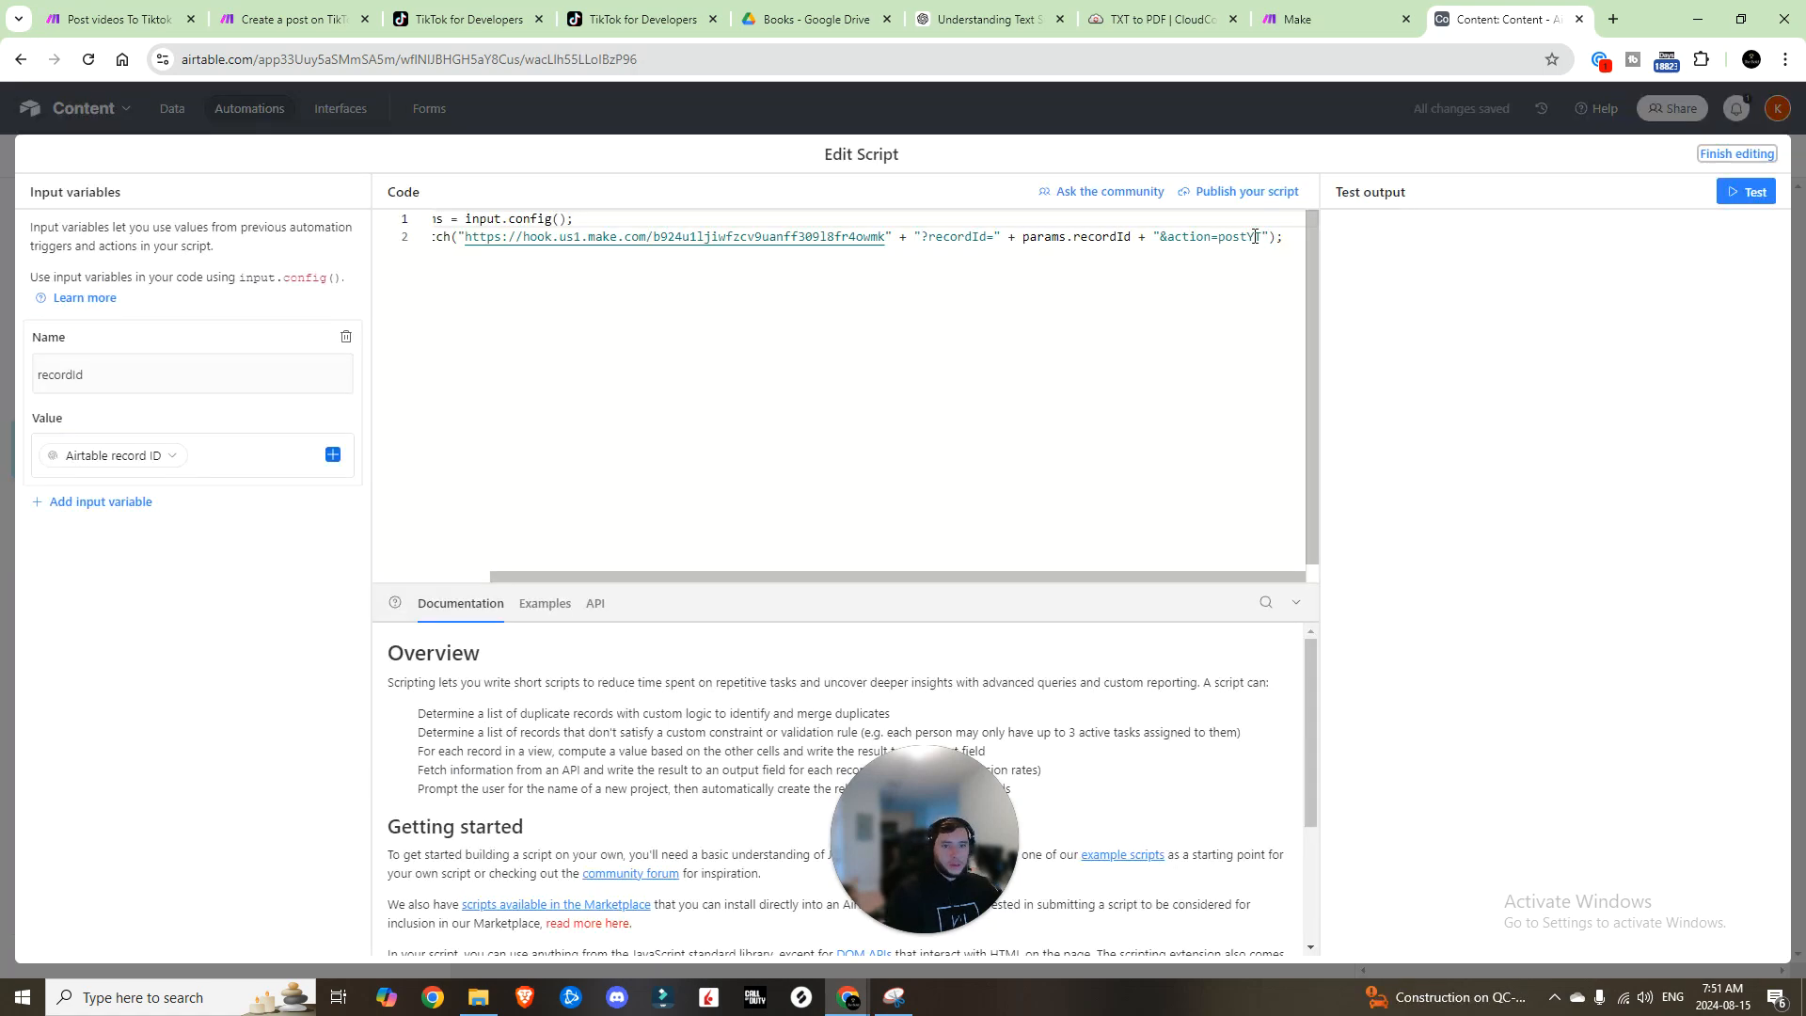
double_click(1250, 238)
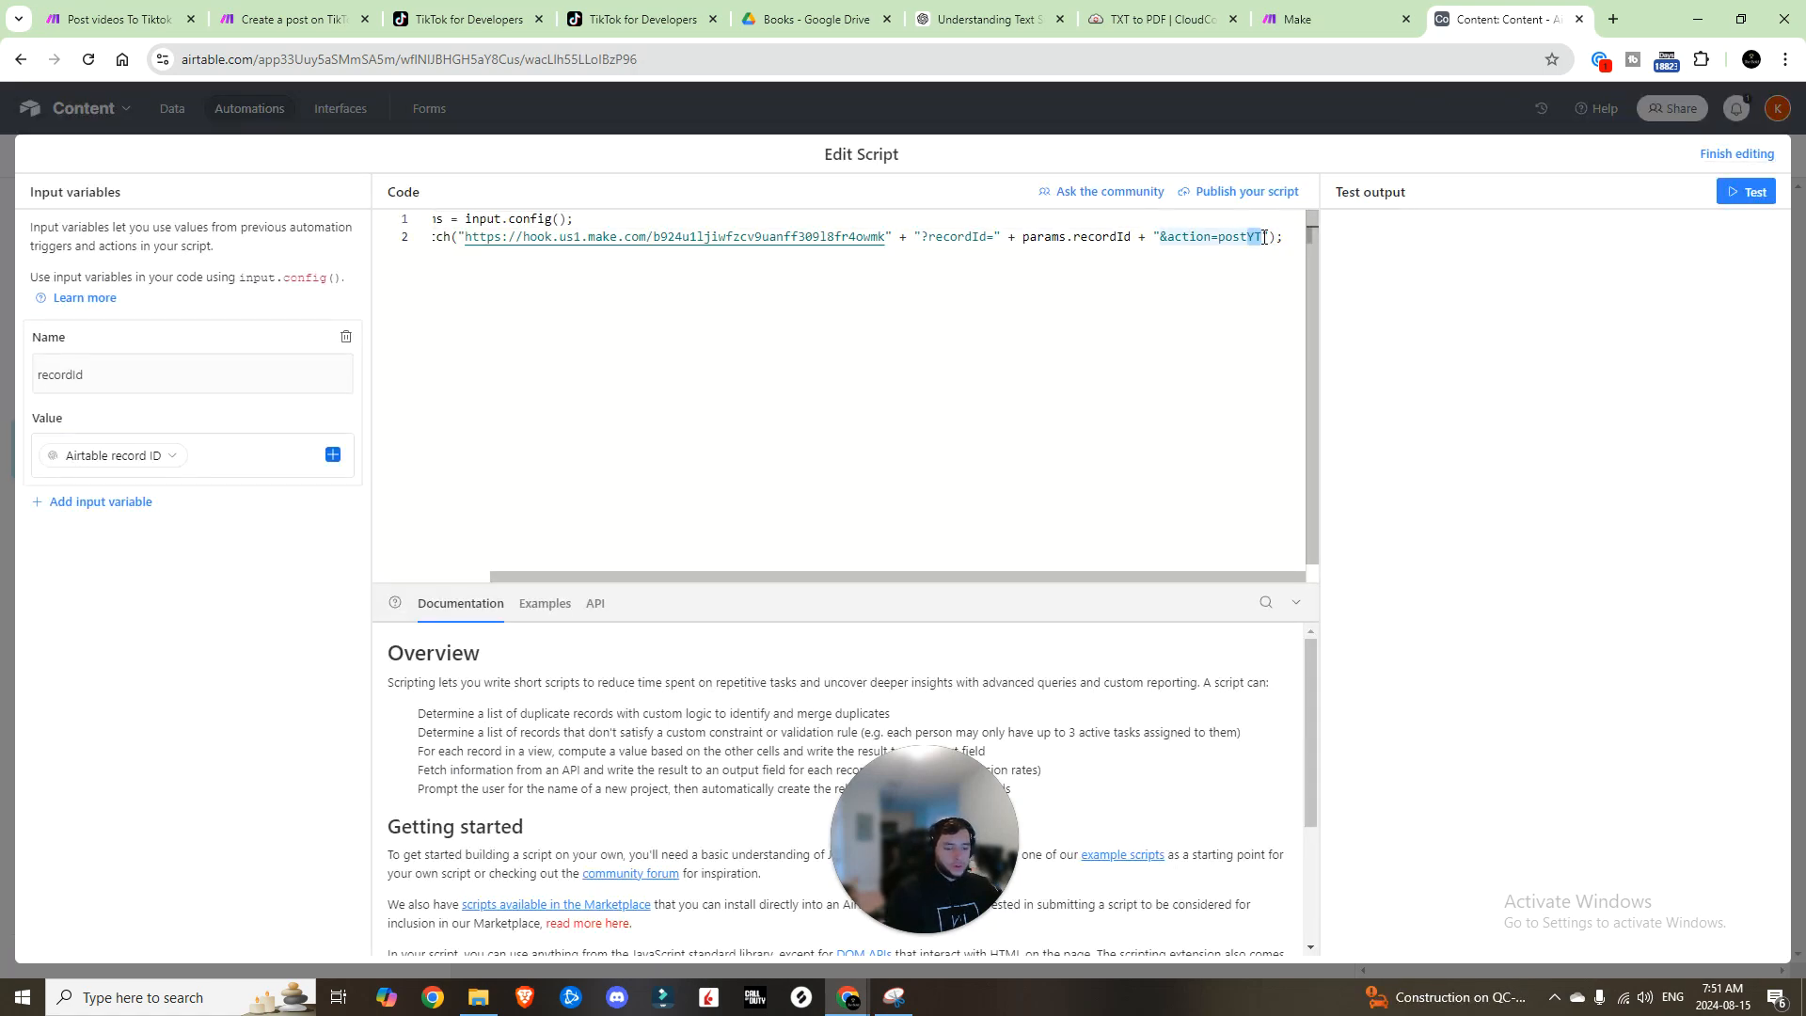
text(IGRee)
key(Escape)
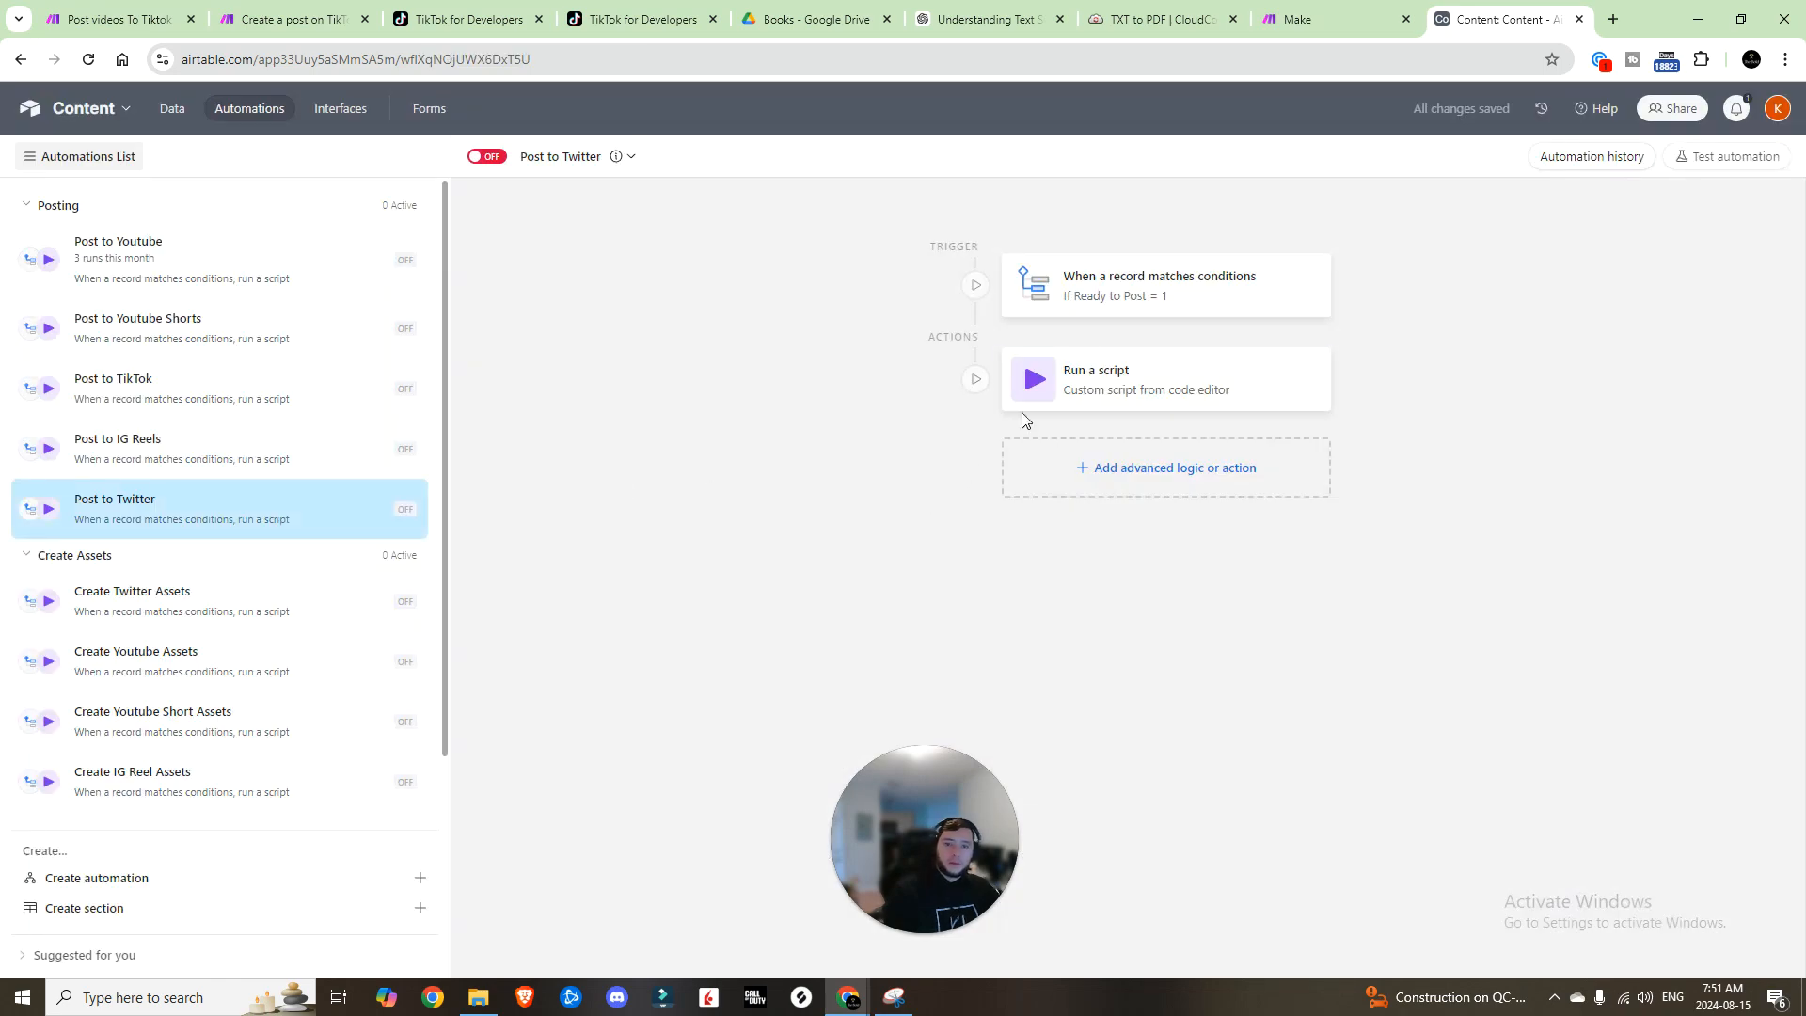
Step: Set the Post to Twitter trigger to Video Type is Twitter and check its script action
click(1173, 306)
click(1656, 549)
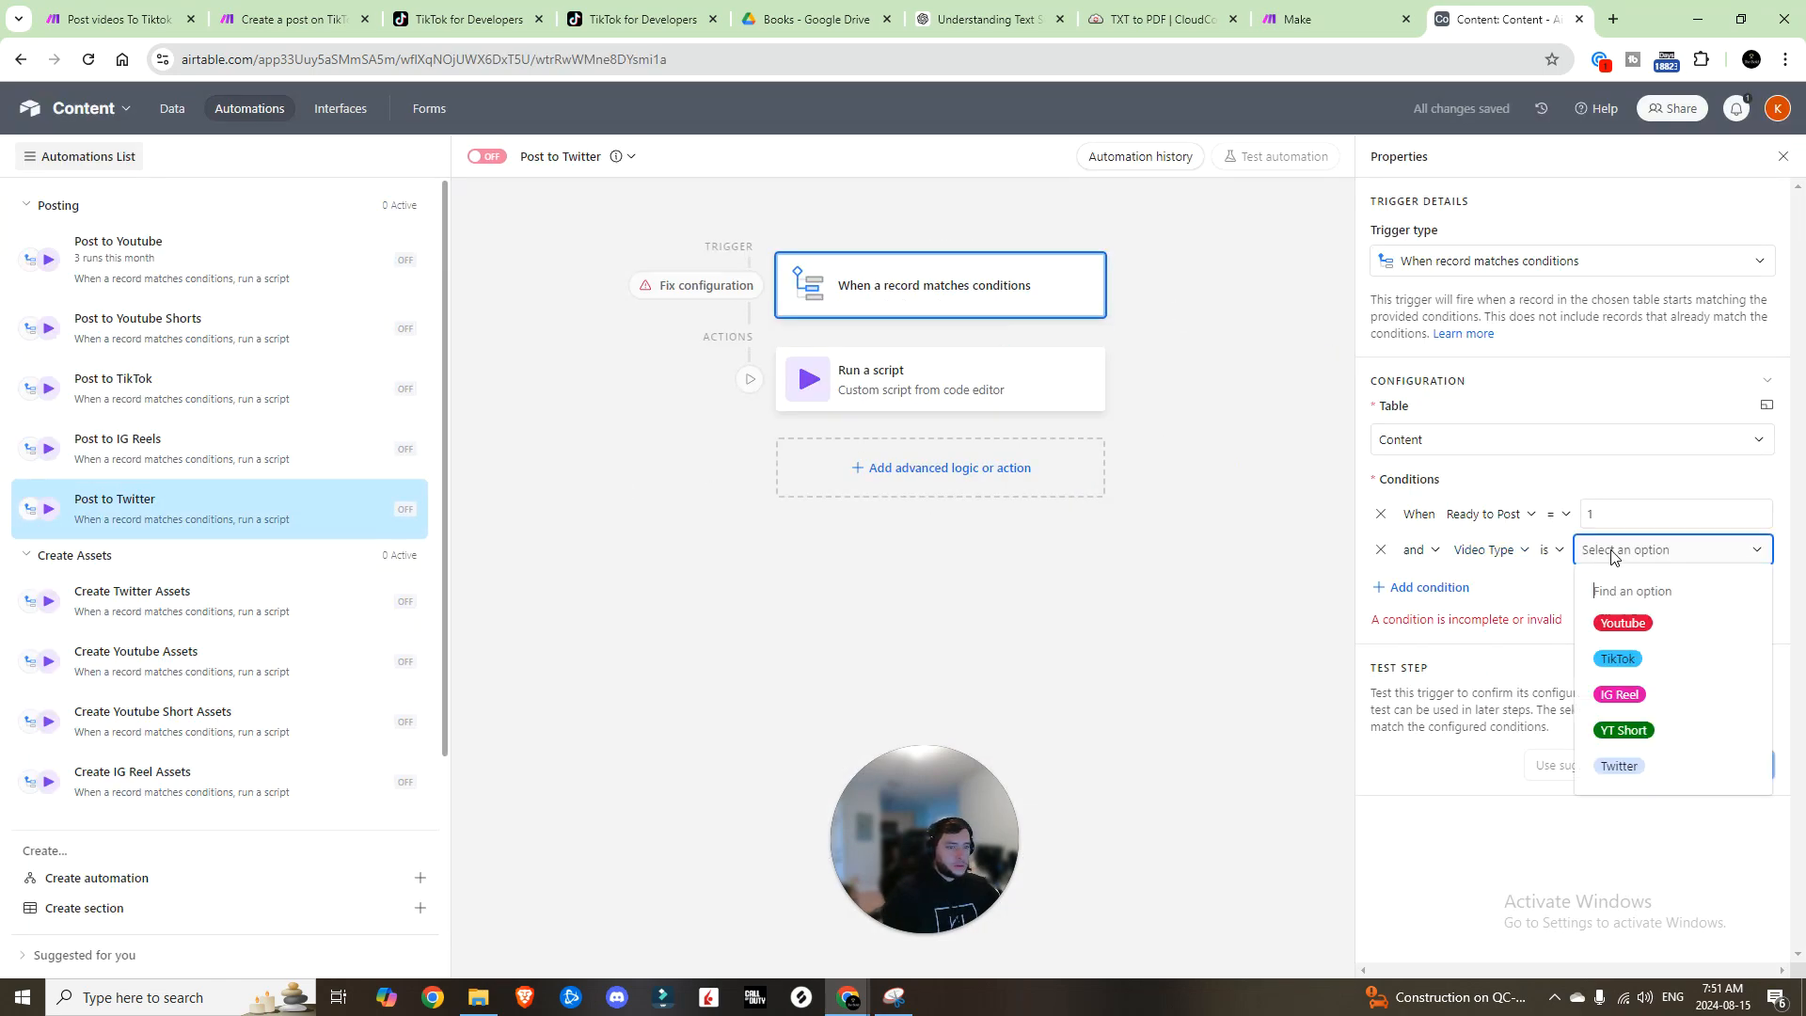
click(1613, 751)
click(1049, 392)
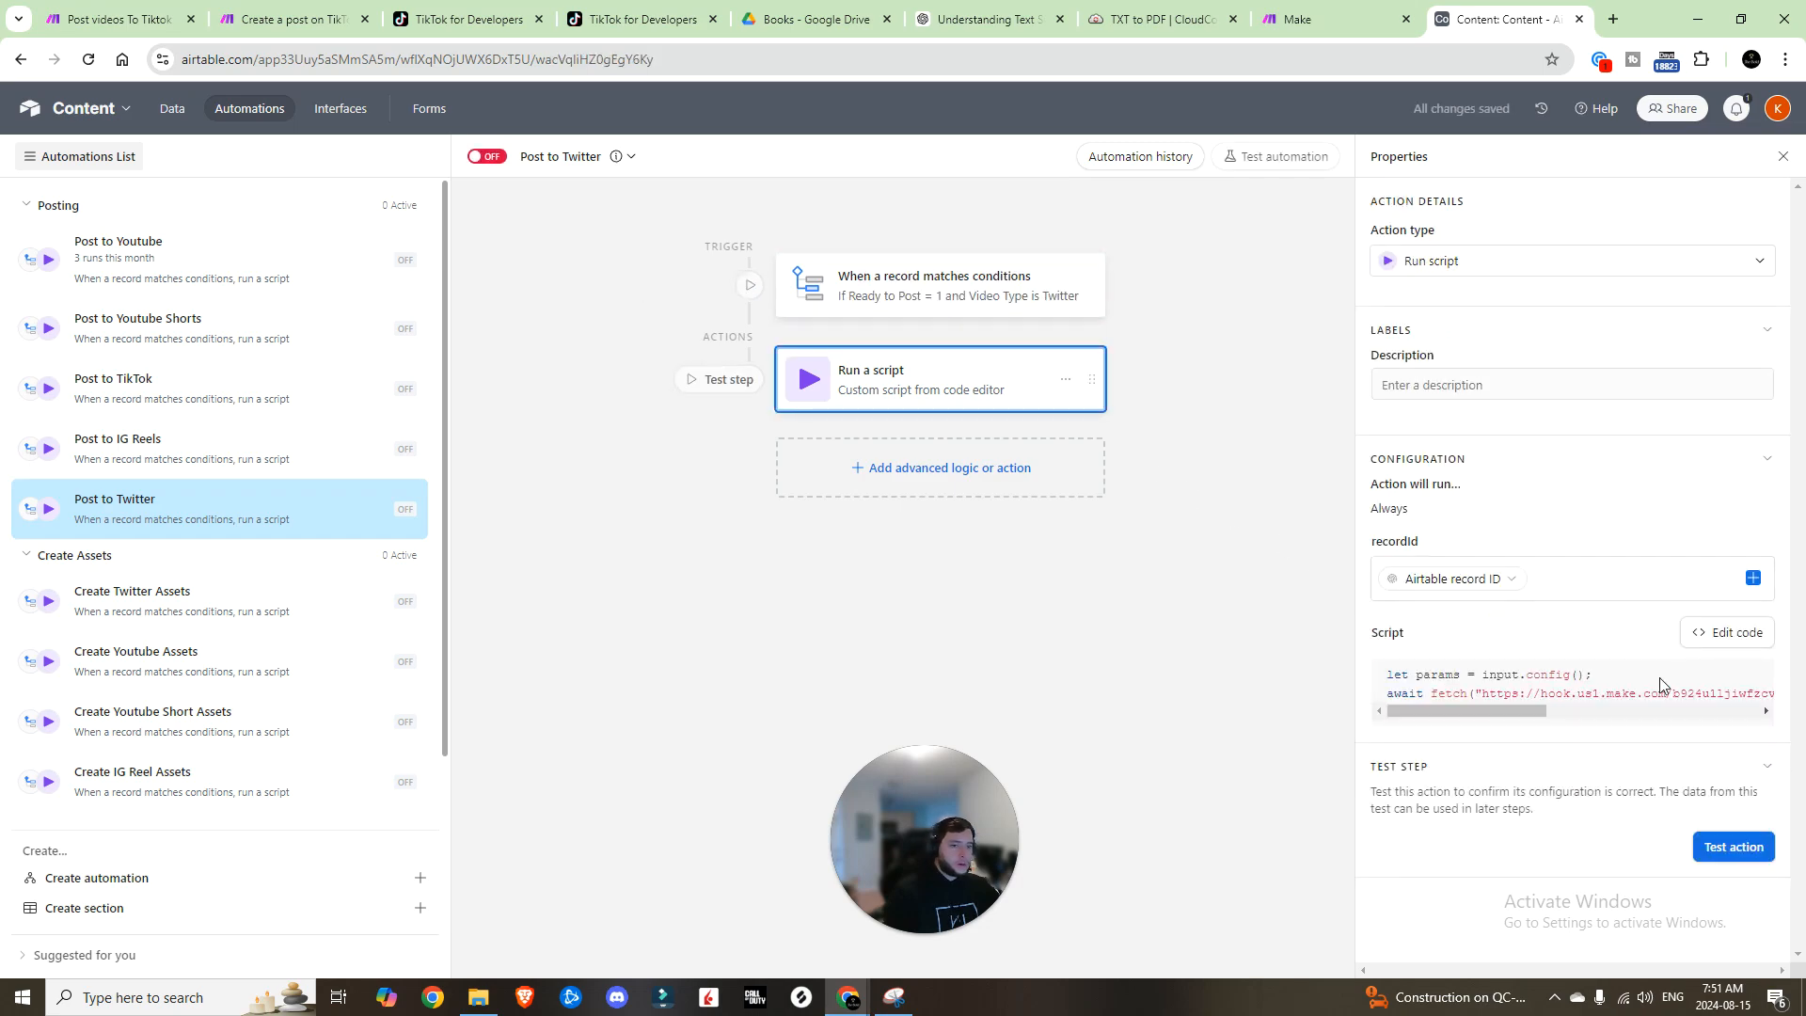
double_click(1705, 644)
drag(1231, 525, 1217, 514)
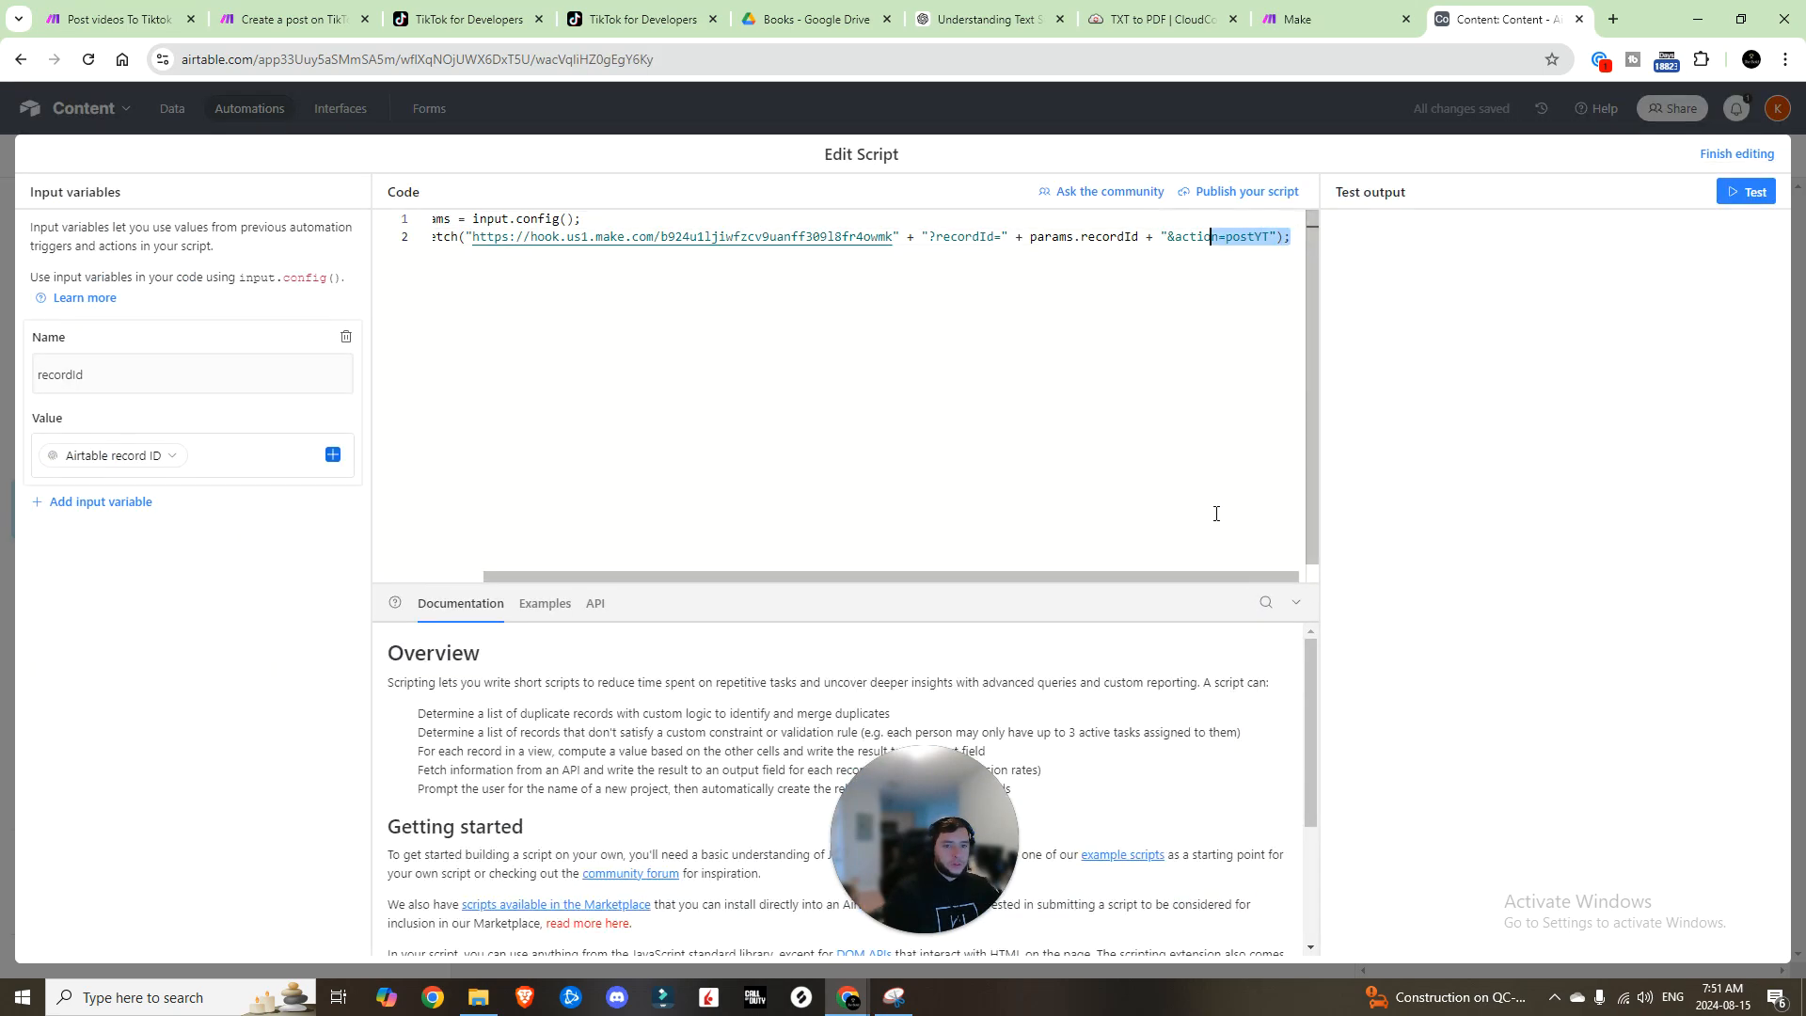
click(1752, 155)
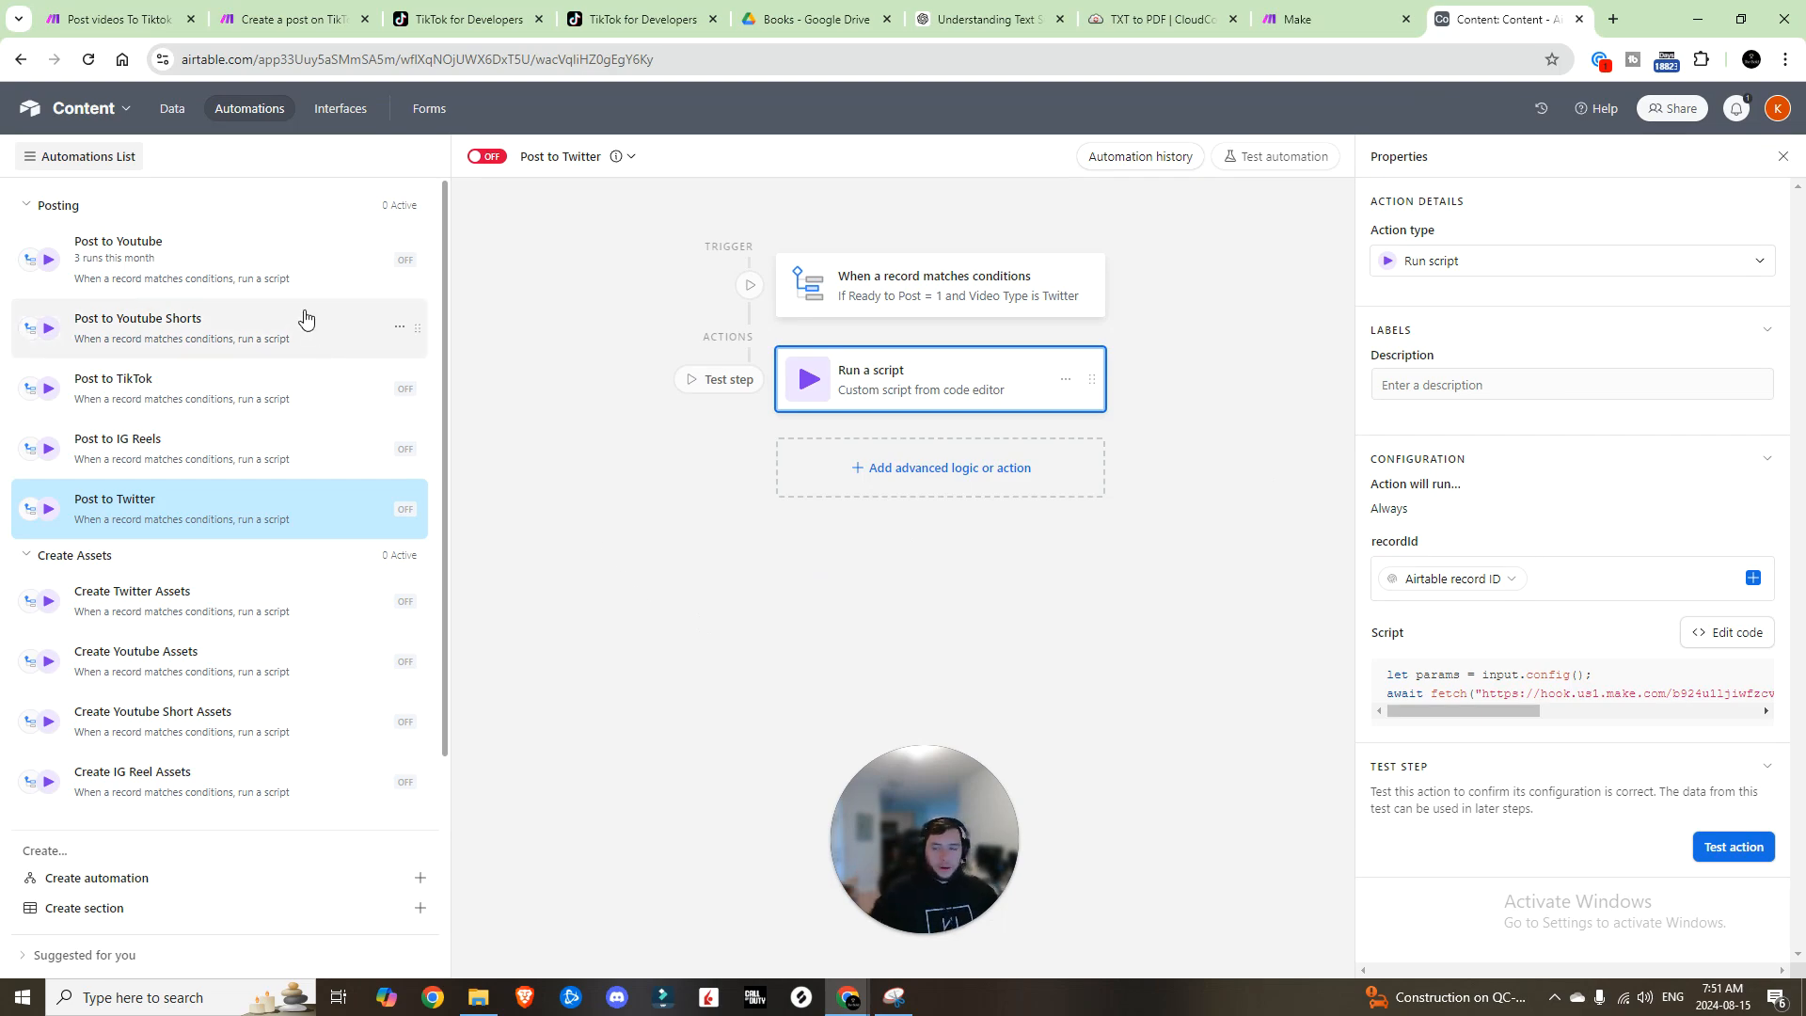
click(169, 601)
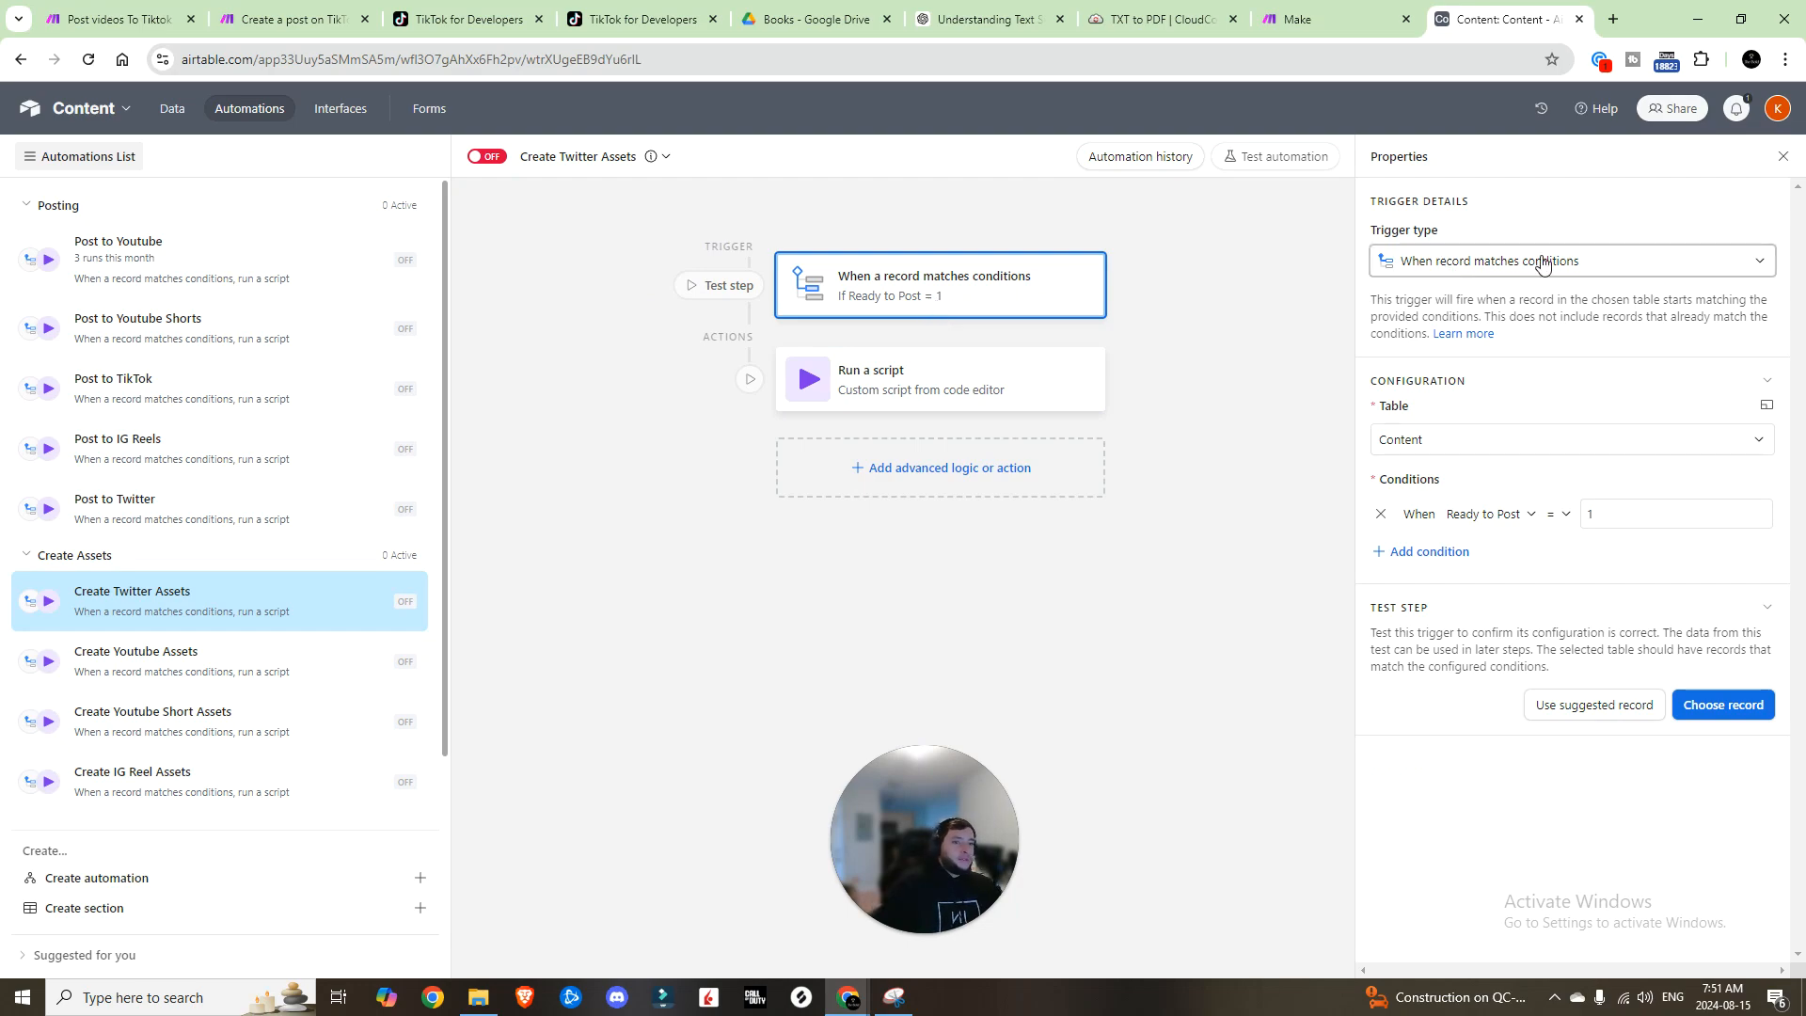
Step: Make Create Twitter Assets trigger on Video Type is Twitter and send action createTwitterAssets
click(1489, 517)
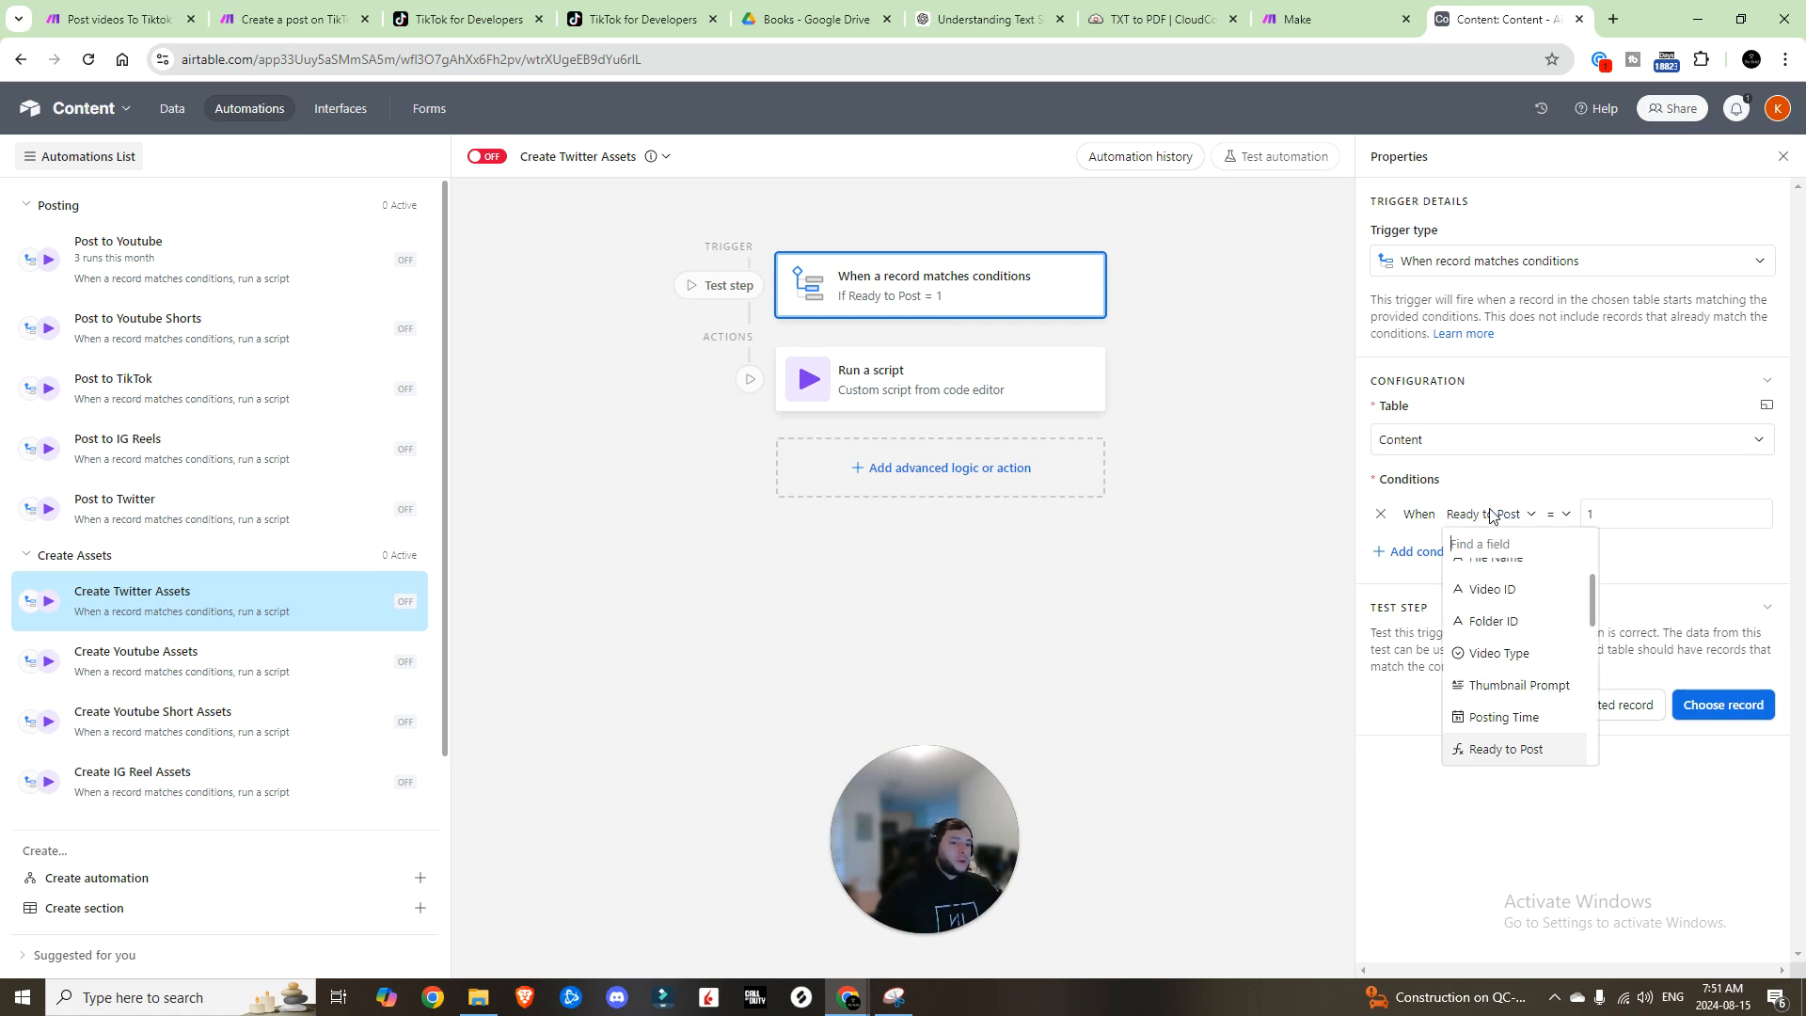
scroll(1534, 623, up, 1)
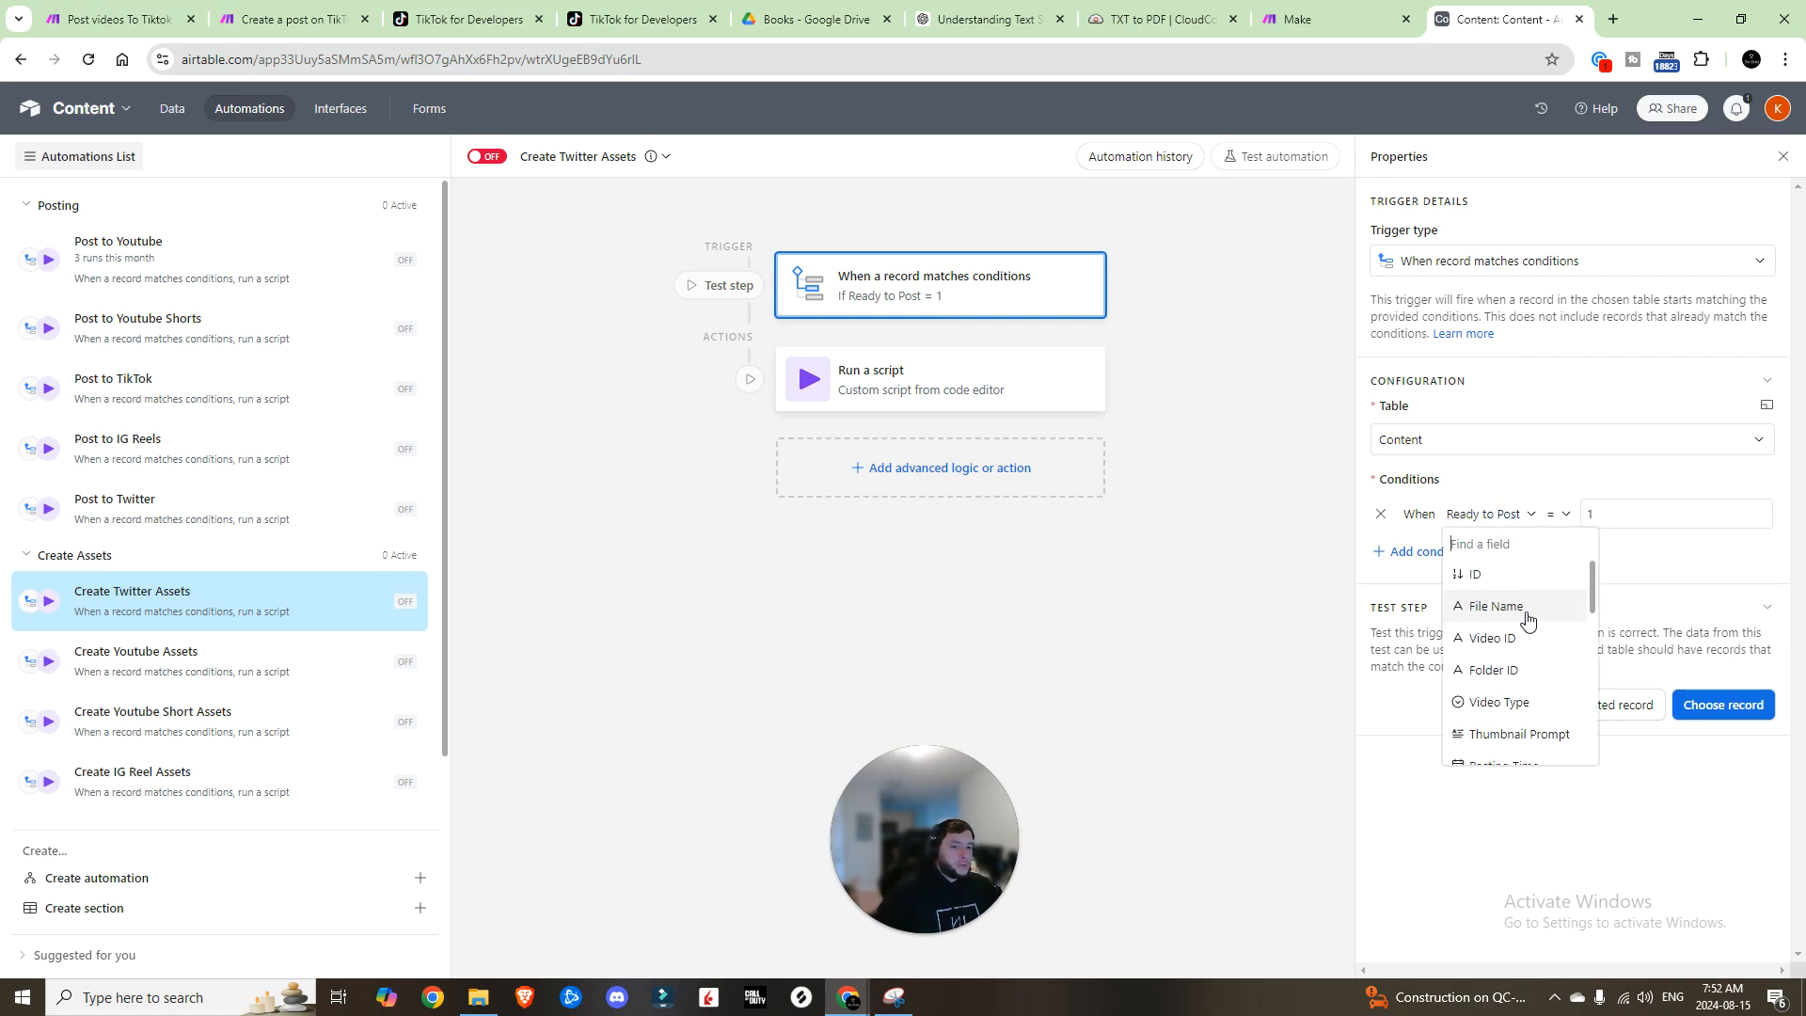
click(1517, 702)
click(1592, 525)
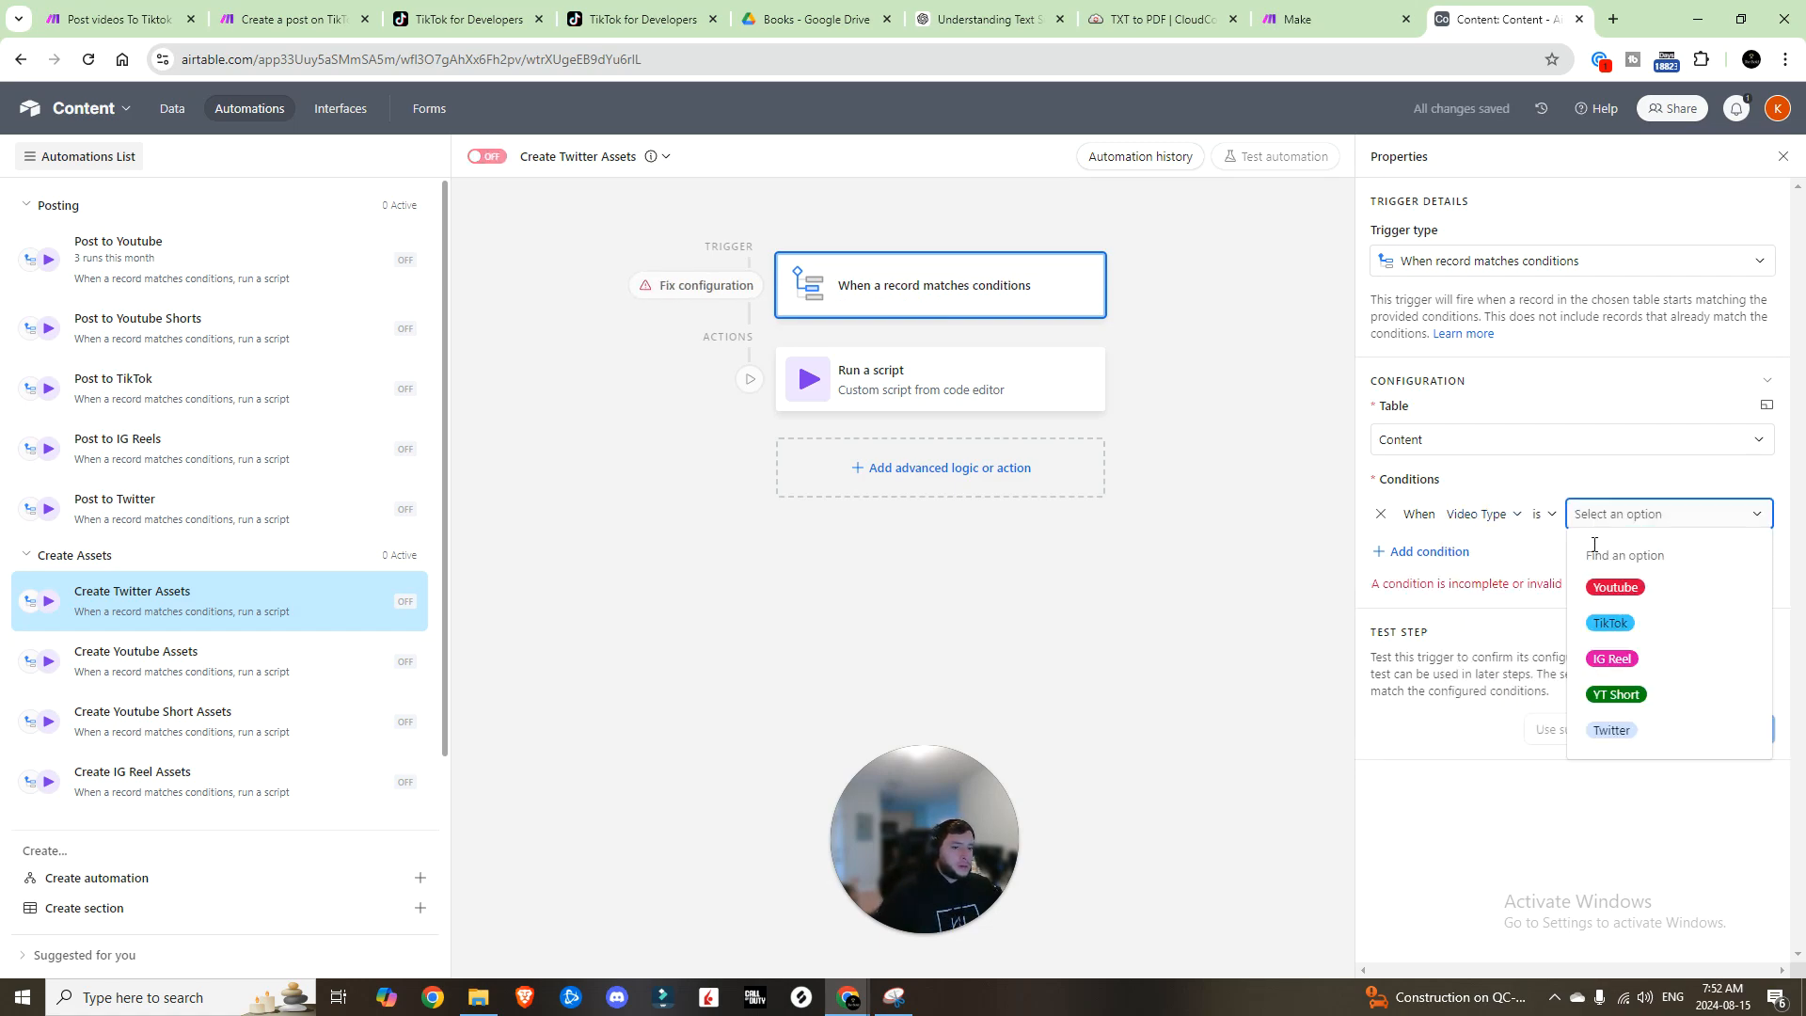
click(1615, 587)
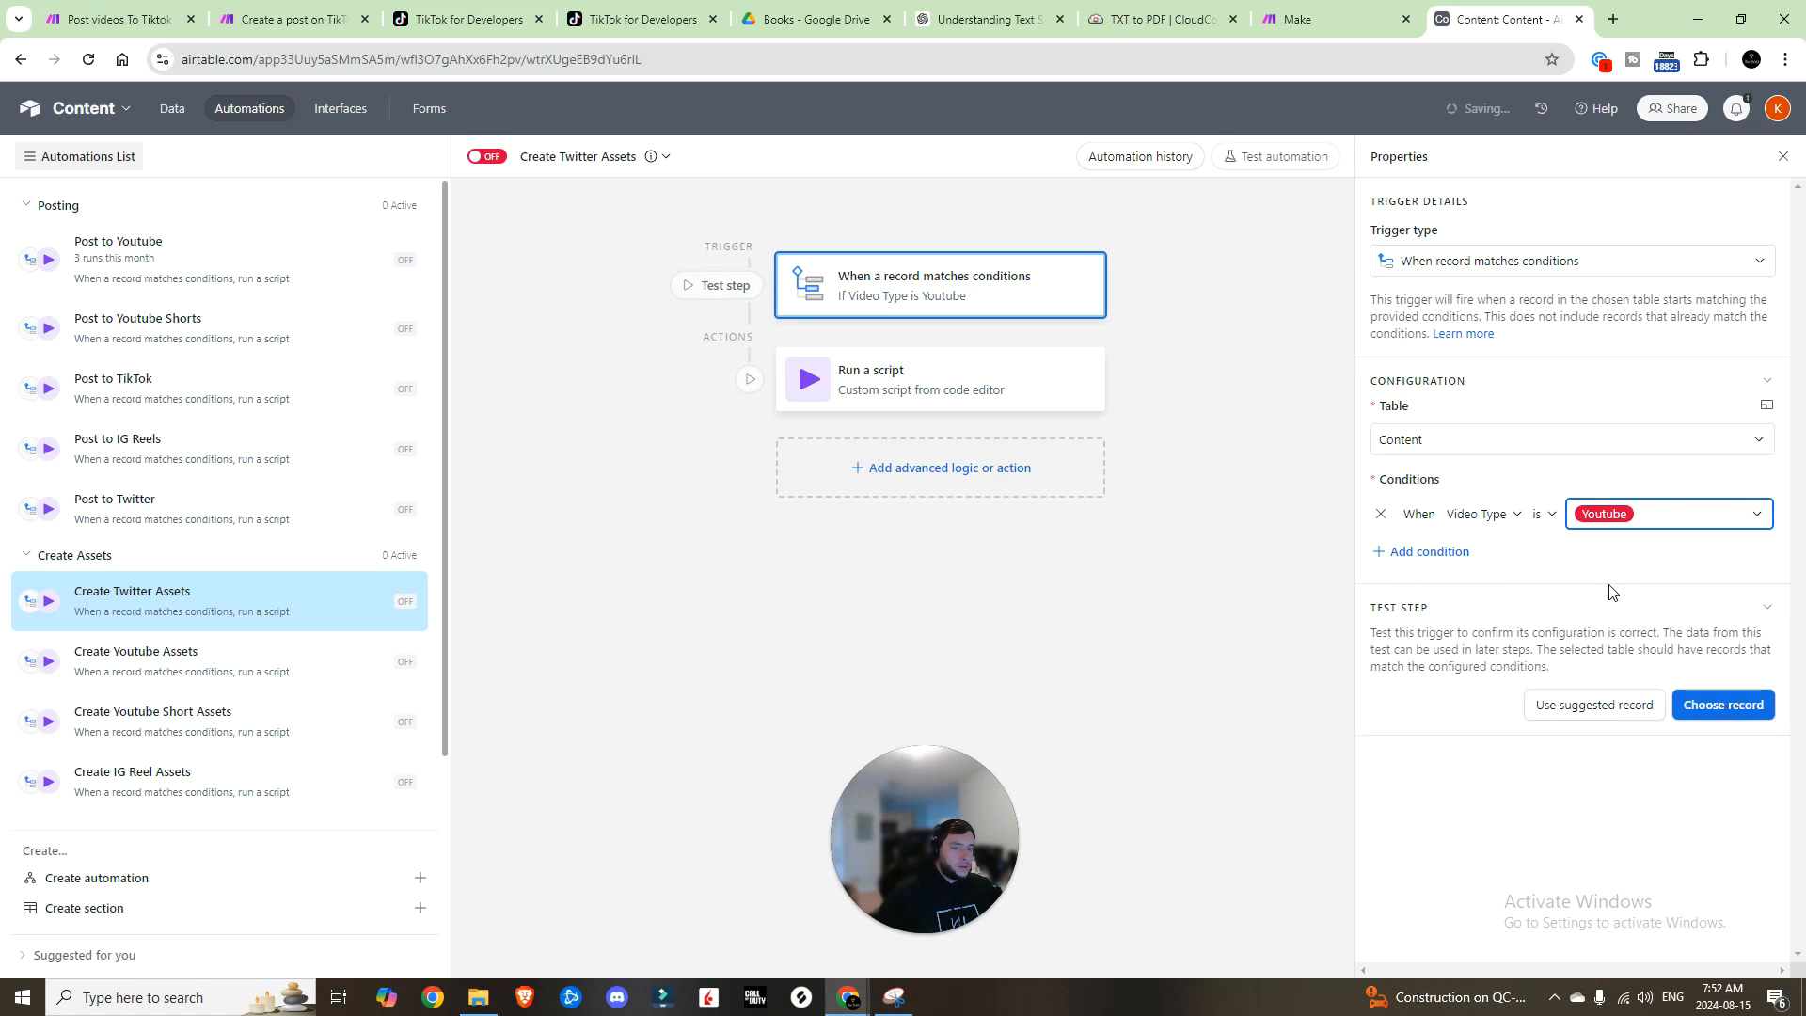
click(1608, 523)
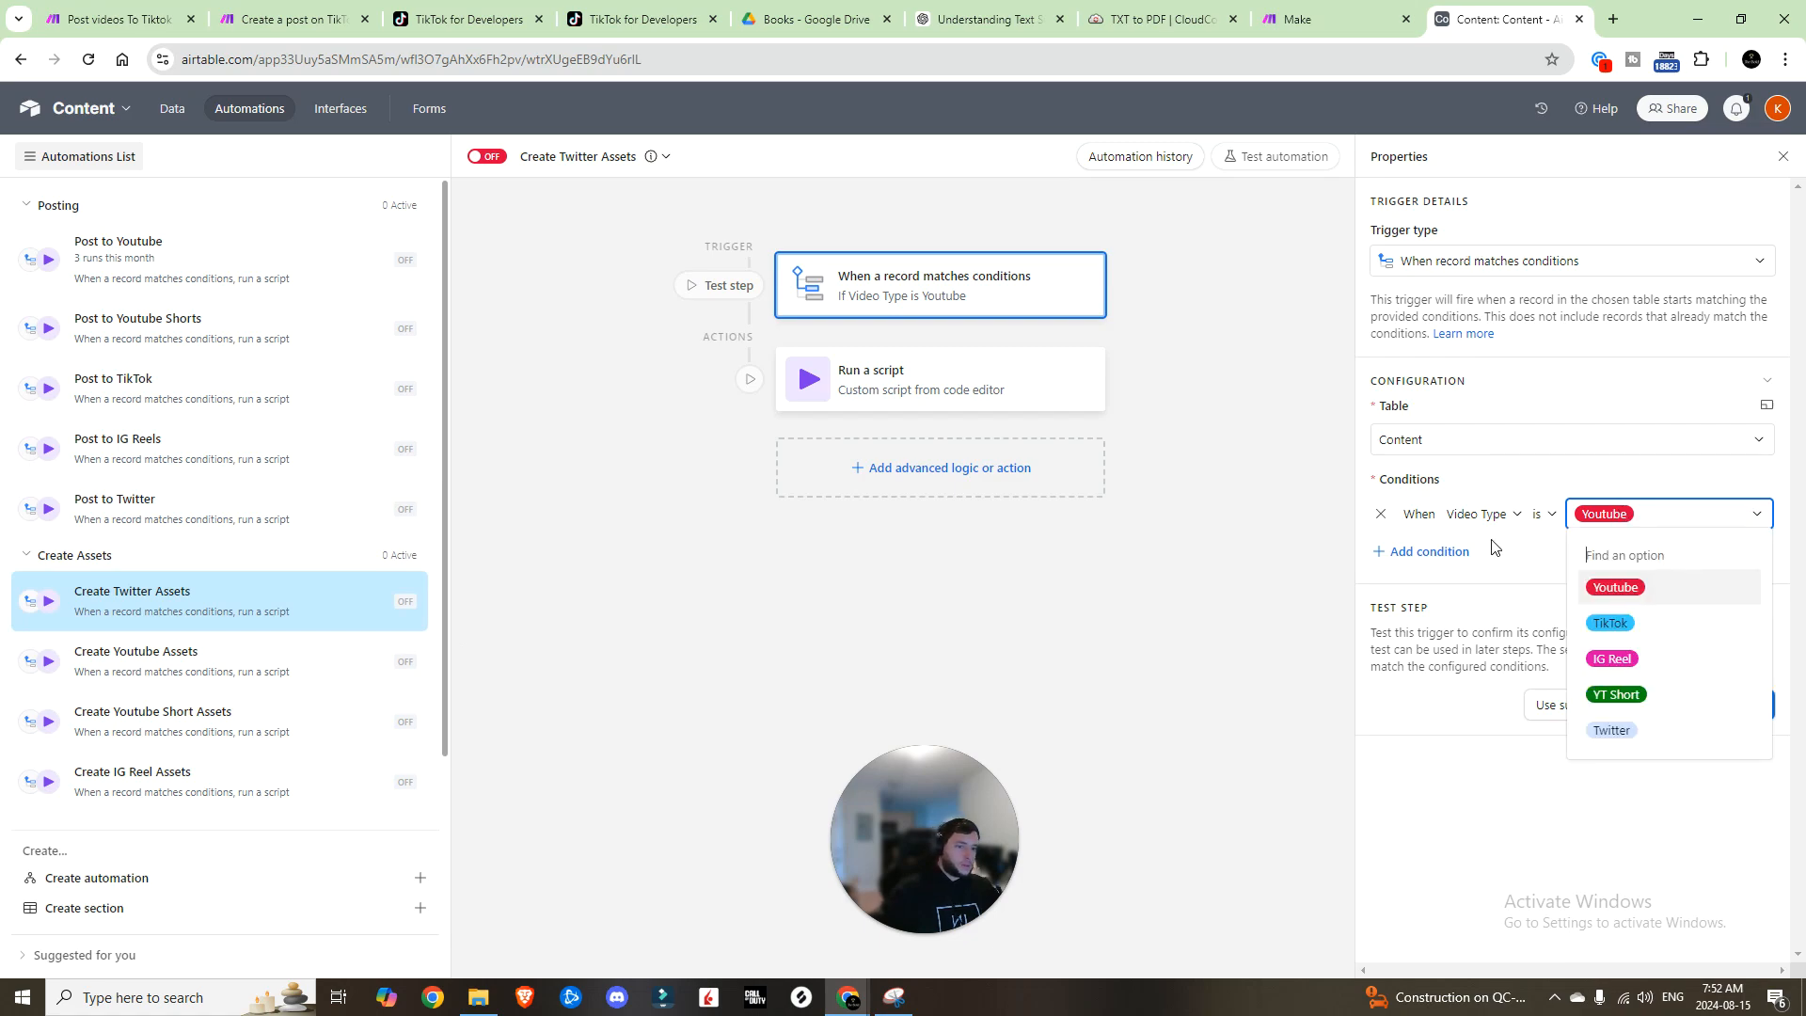
click(1633, 734)
click(987, 396)
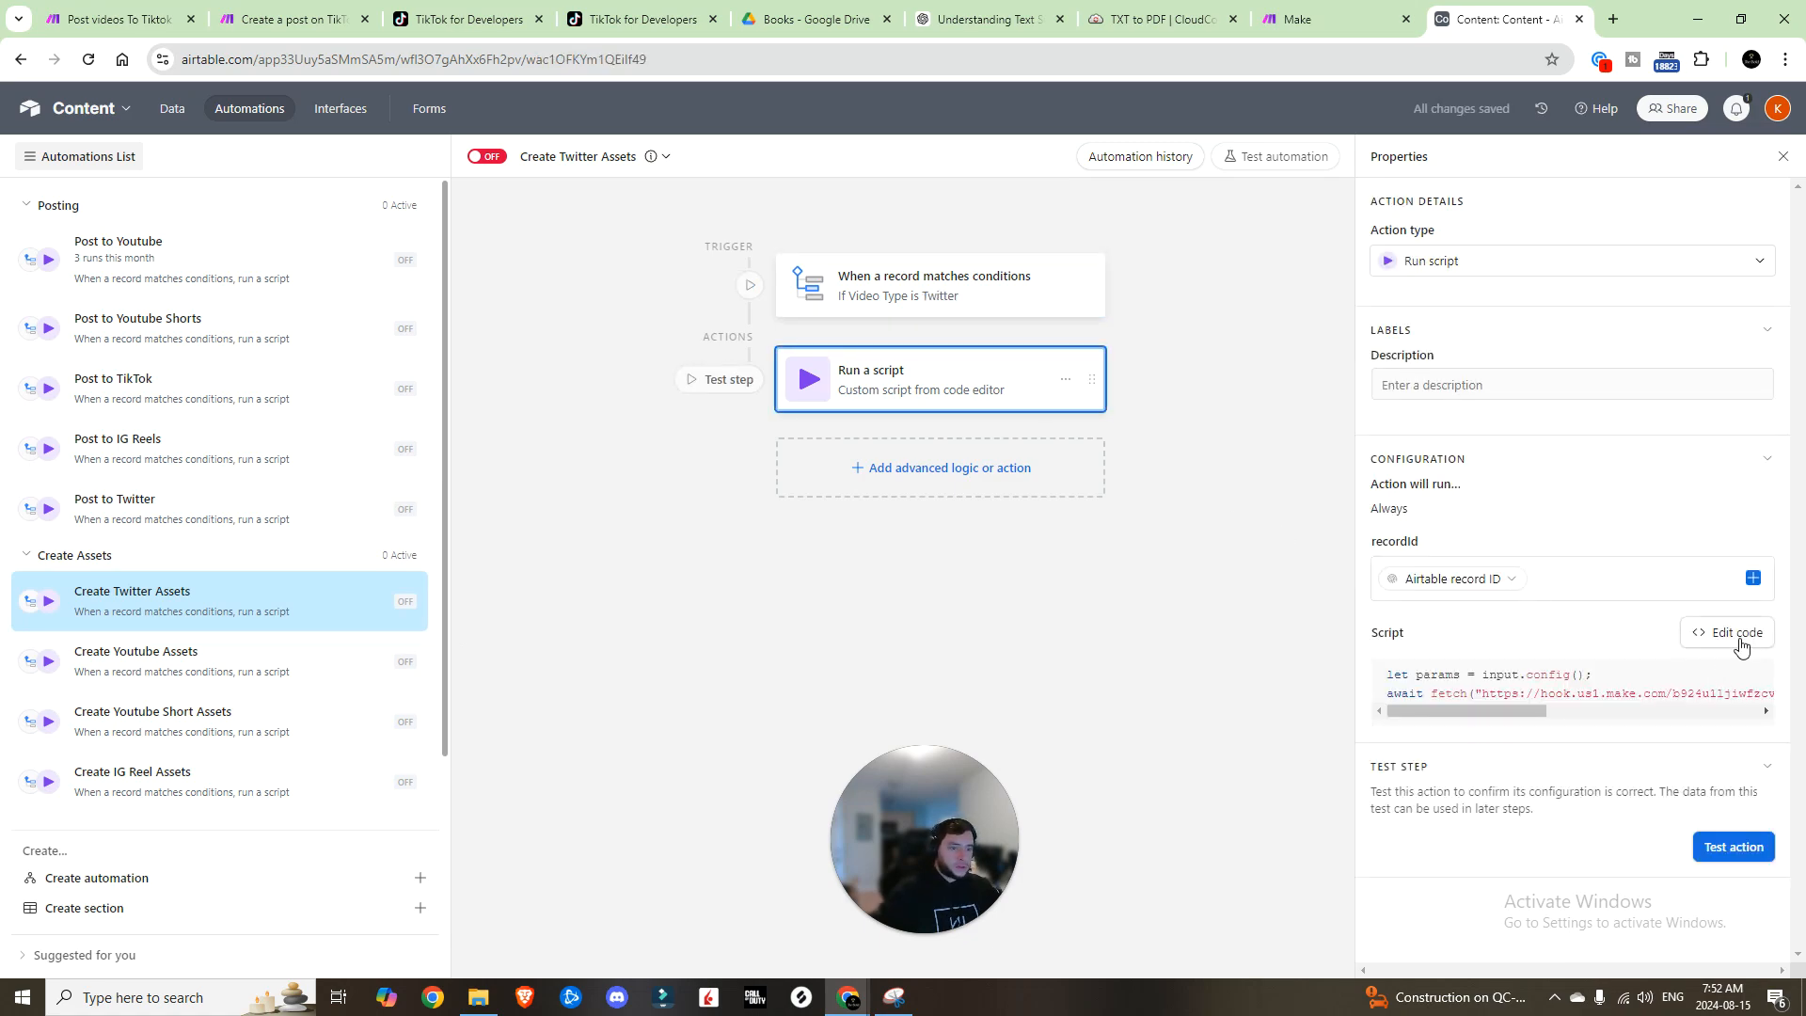
click(1740, 642)
scroll(1232, 241, right, 1)
drag(1220, 237, 1262, 237)
text(crea)
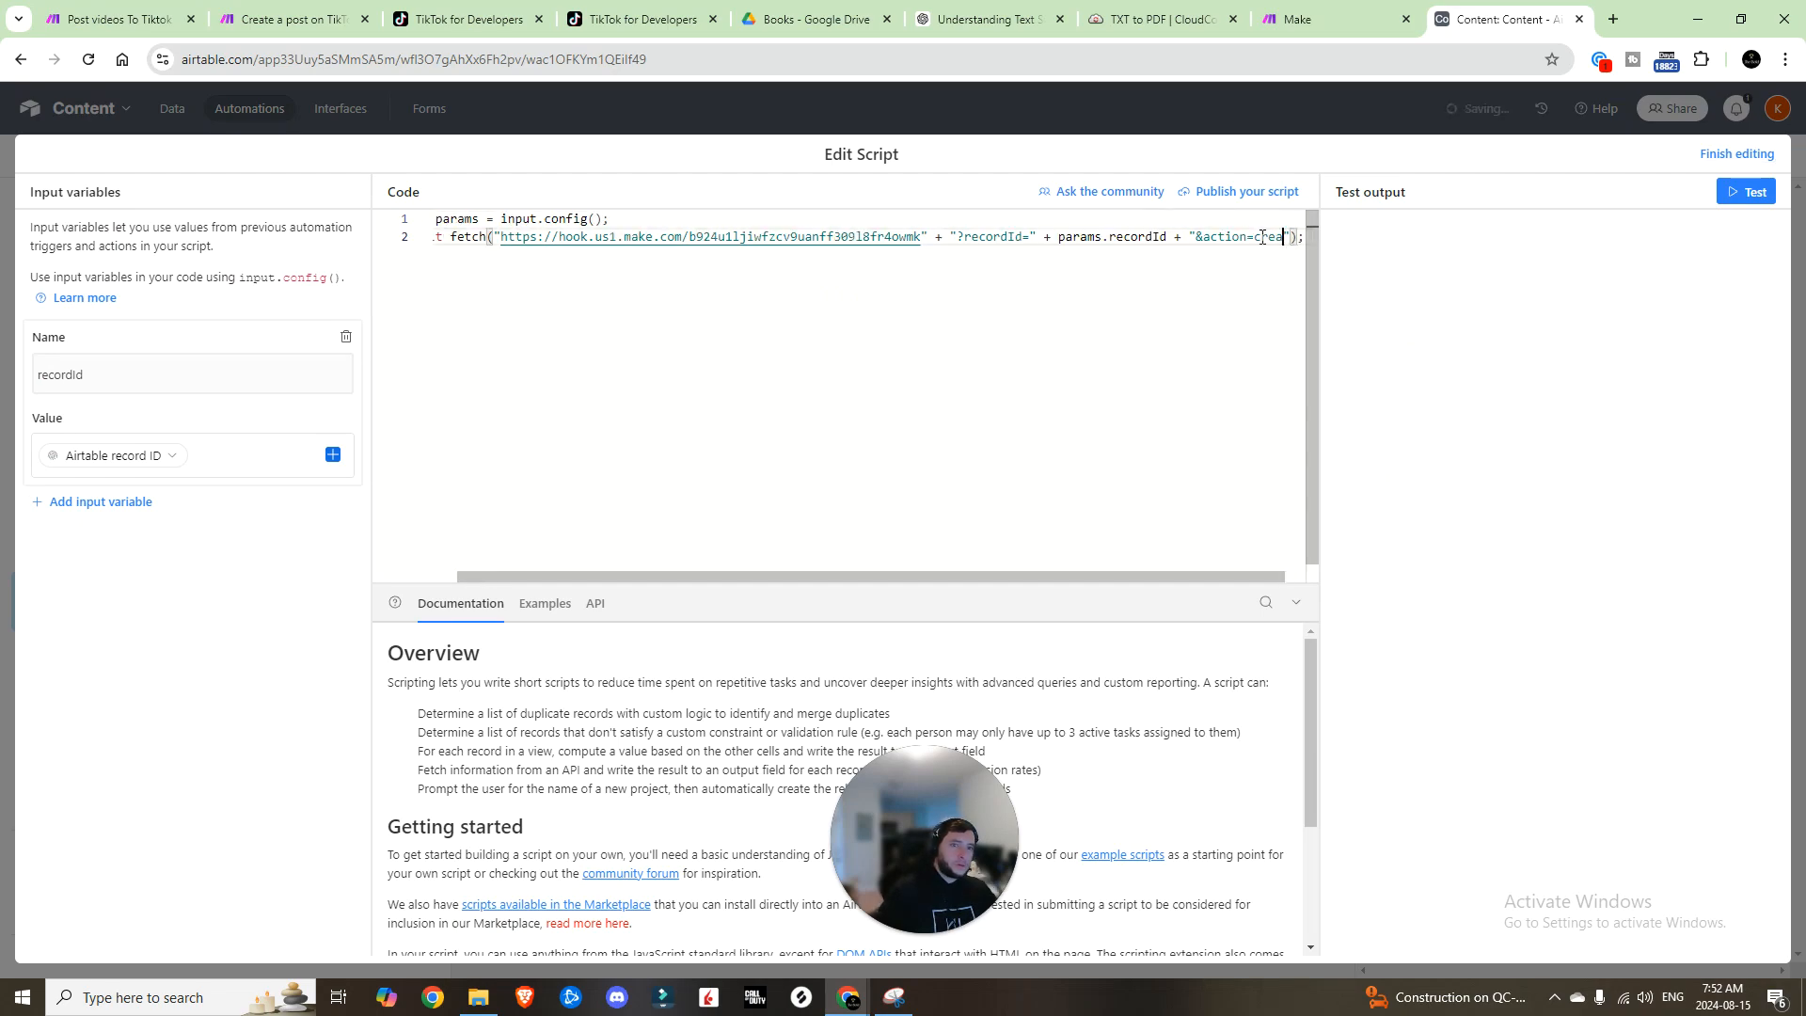
text(teTwitterAssets)
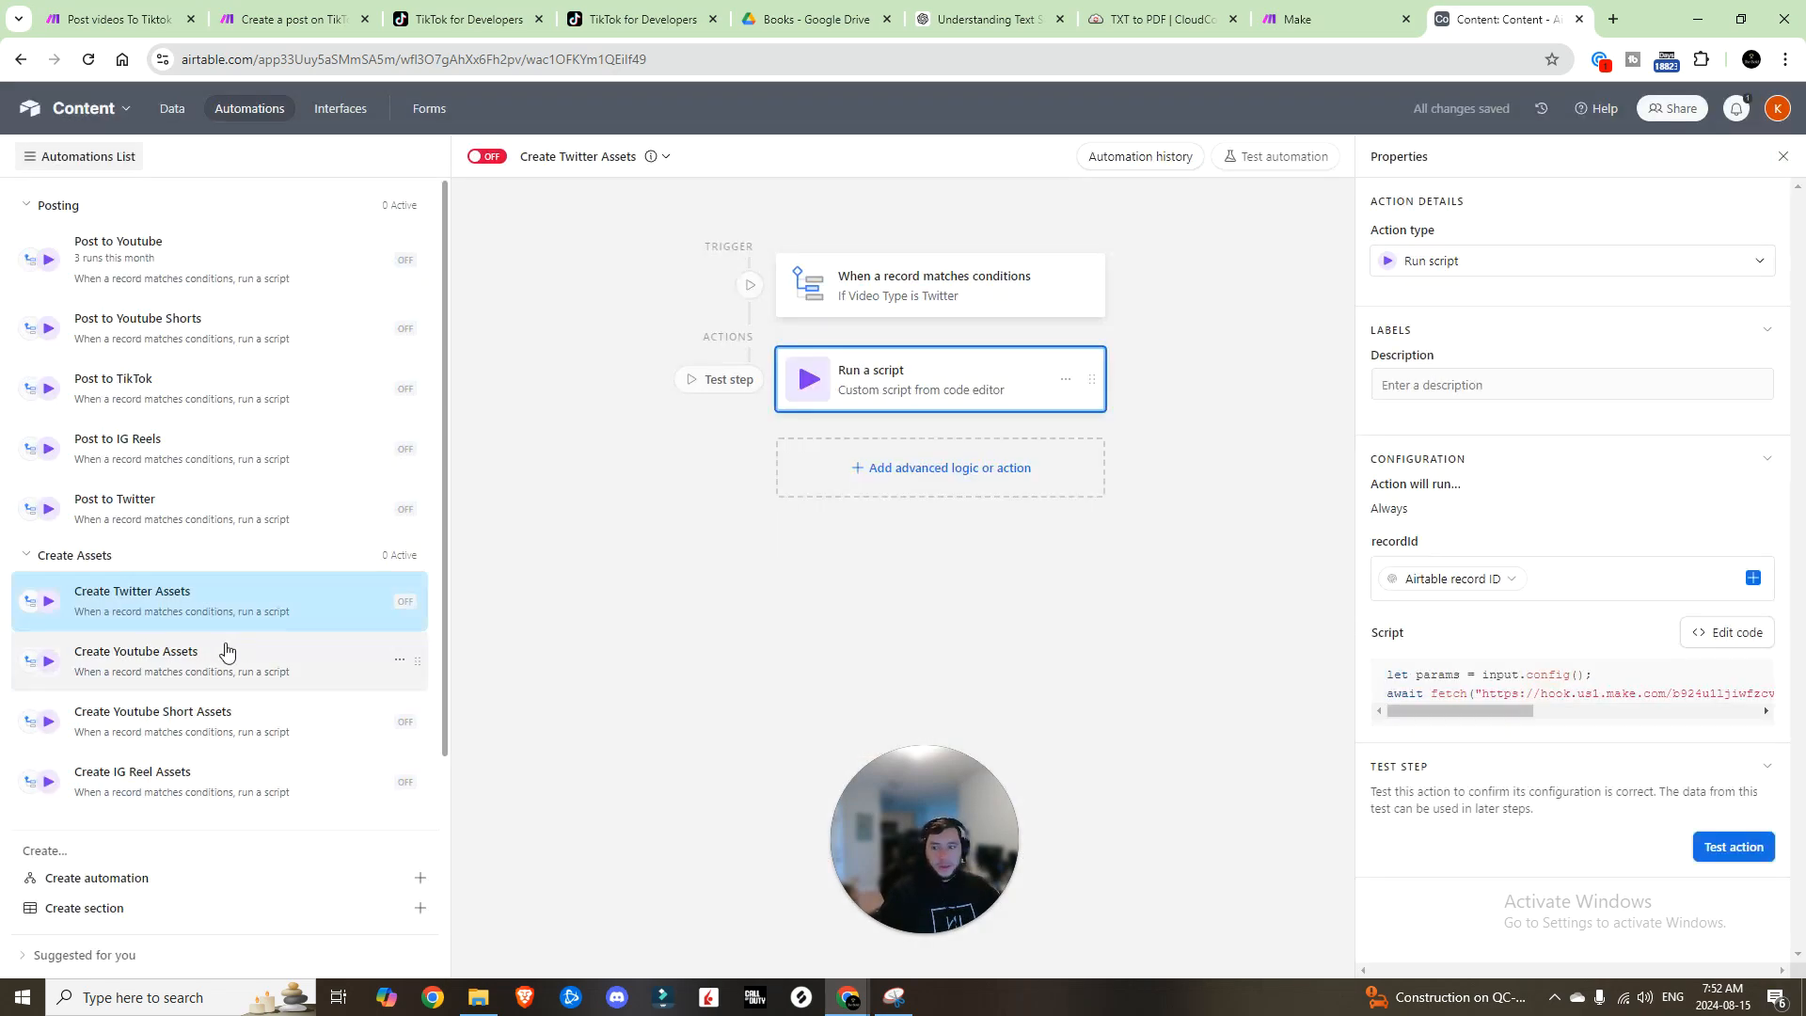
Step: Make Create Youtube Assets trigger on Video Type is Youtube and send action CreateYT
click(211, 656)
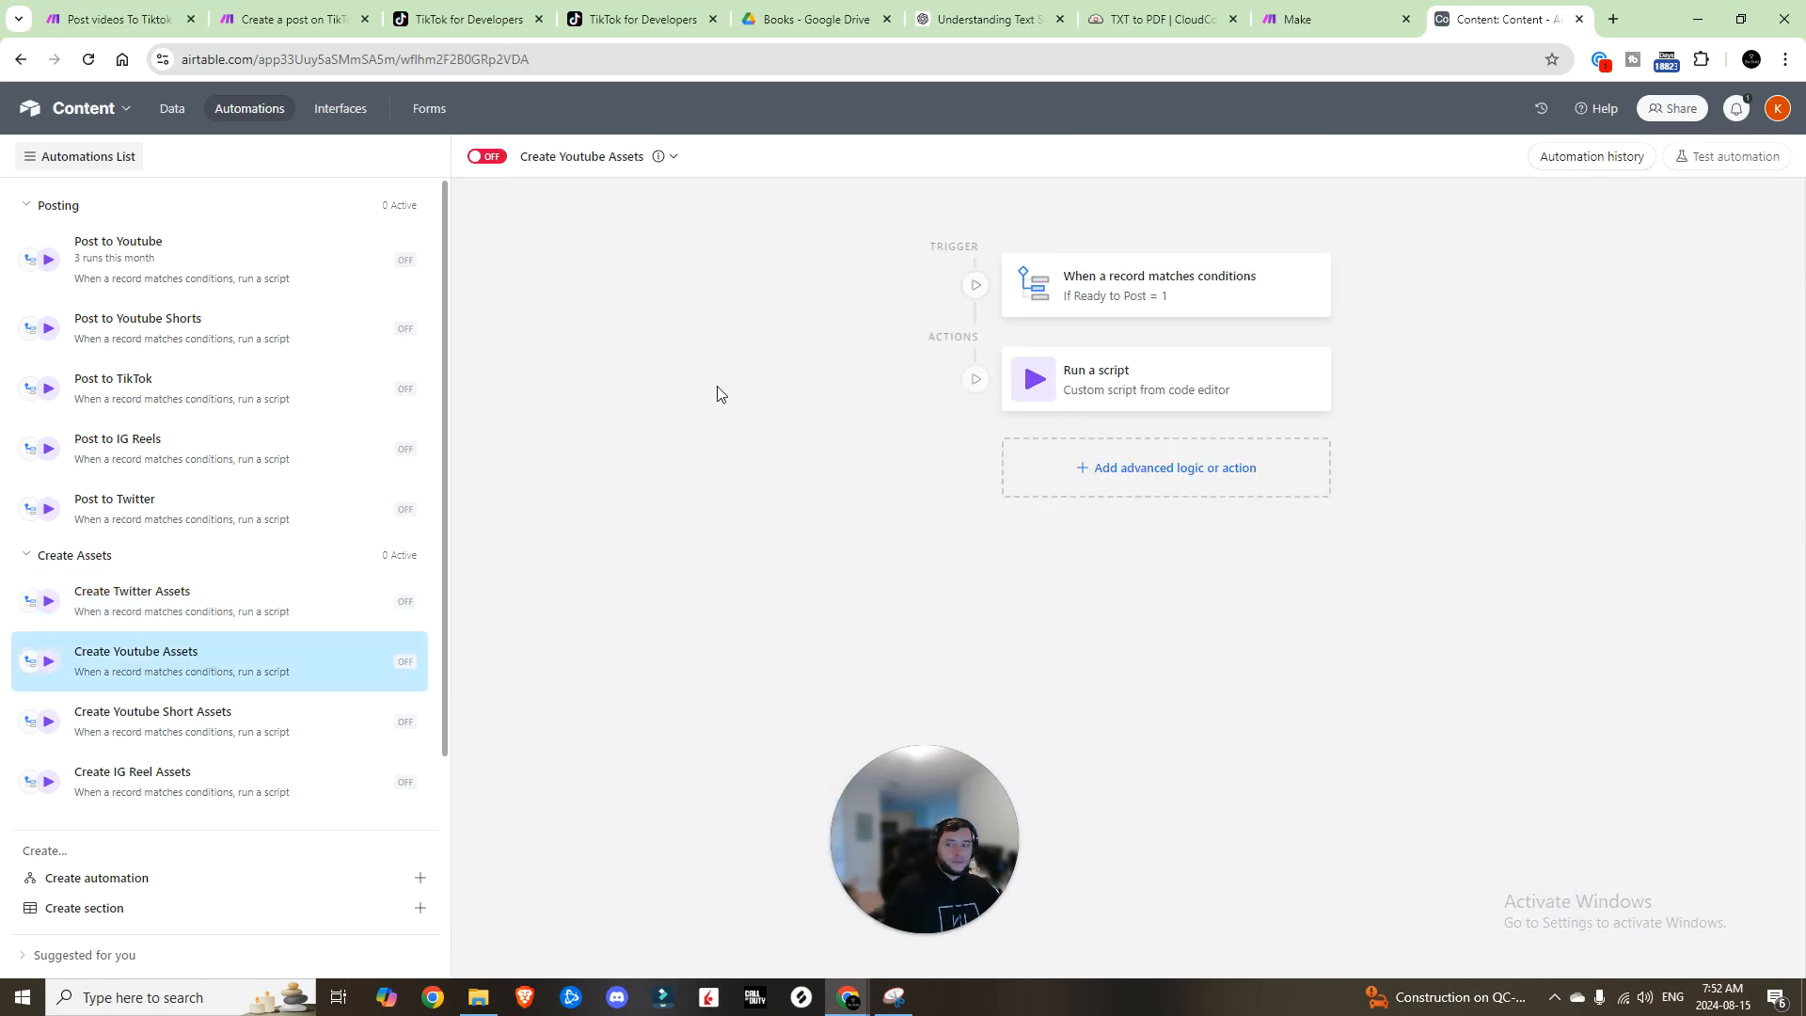
click(1171, 287)
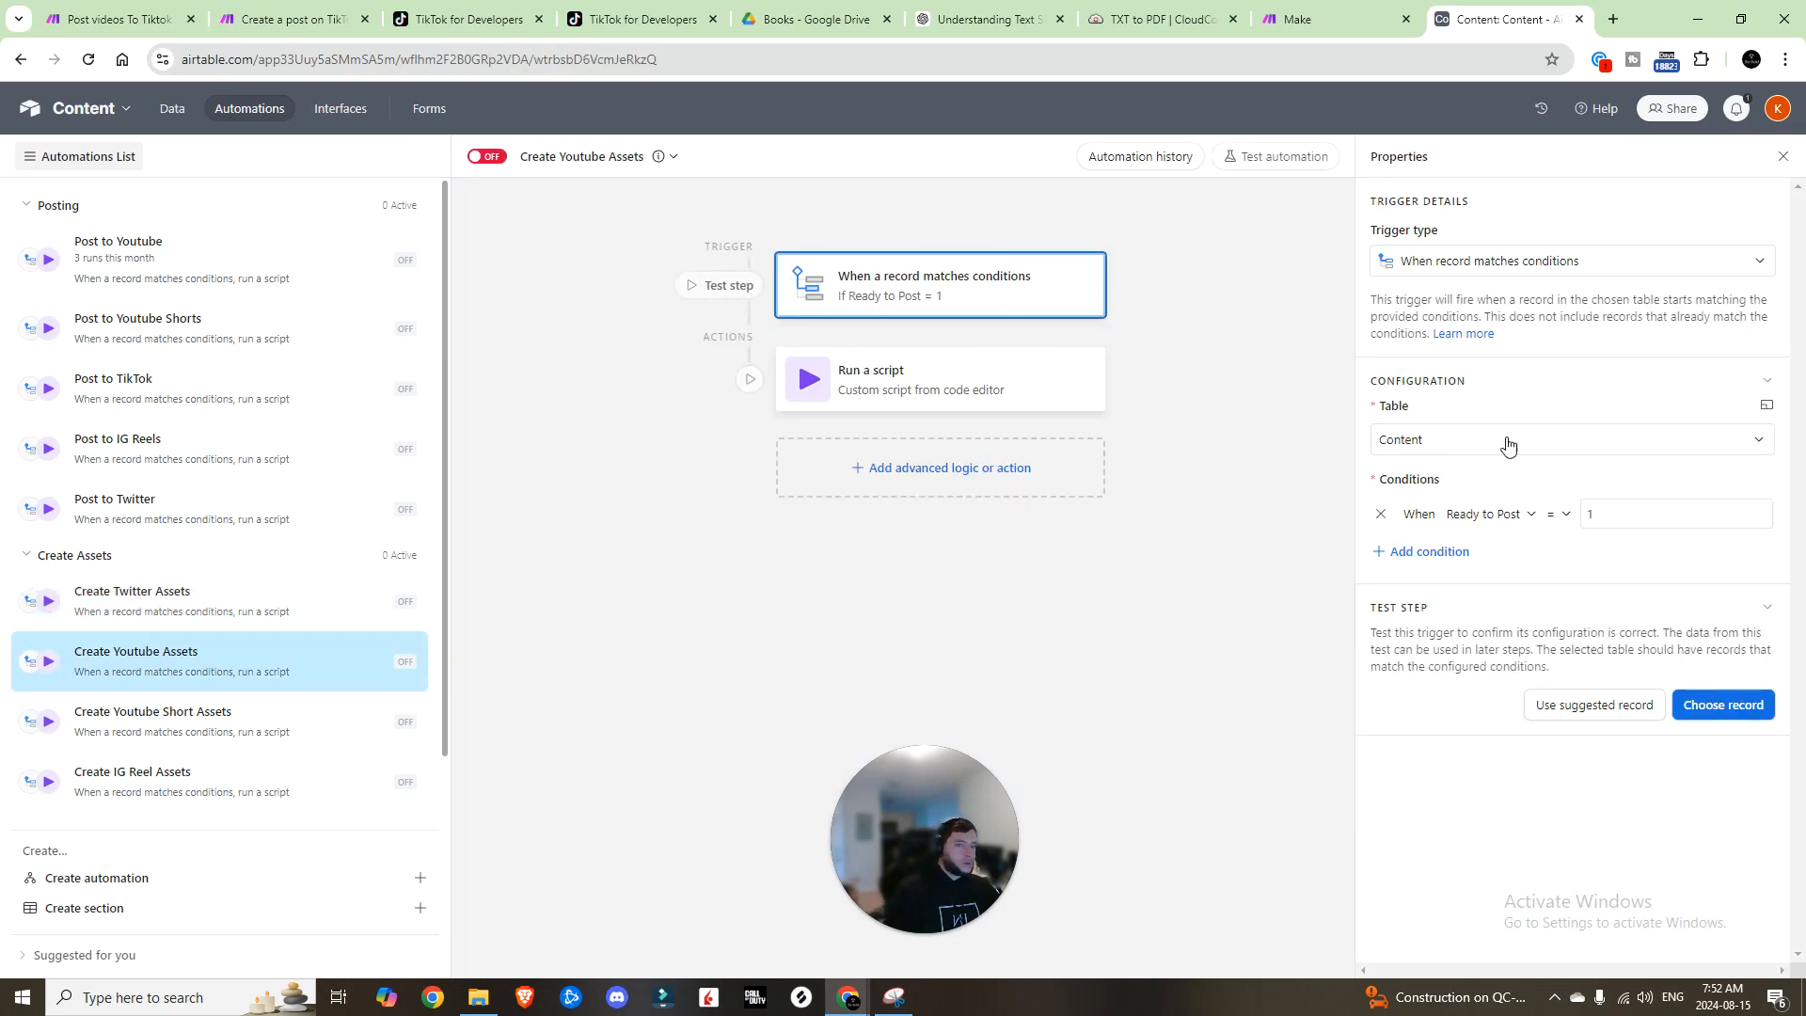
click(1486, 516)
scroll(1496, 639, up, 1)
click(1499, 663)
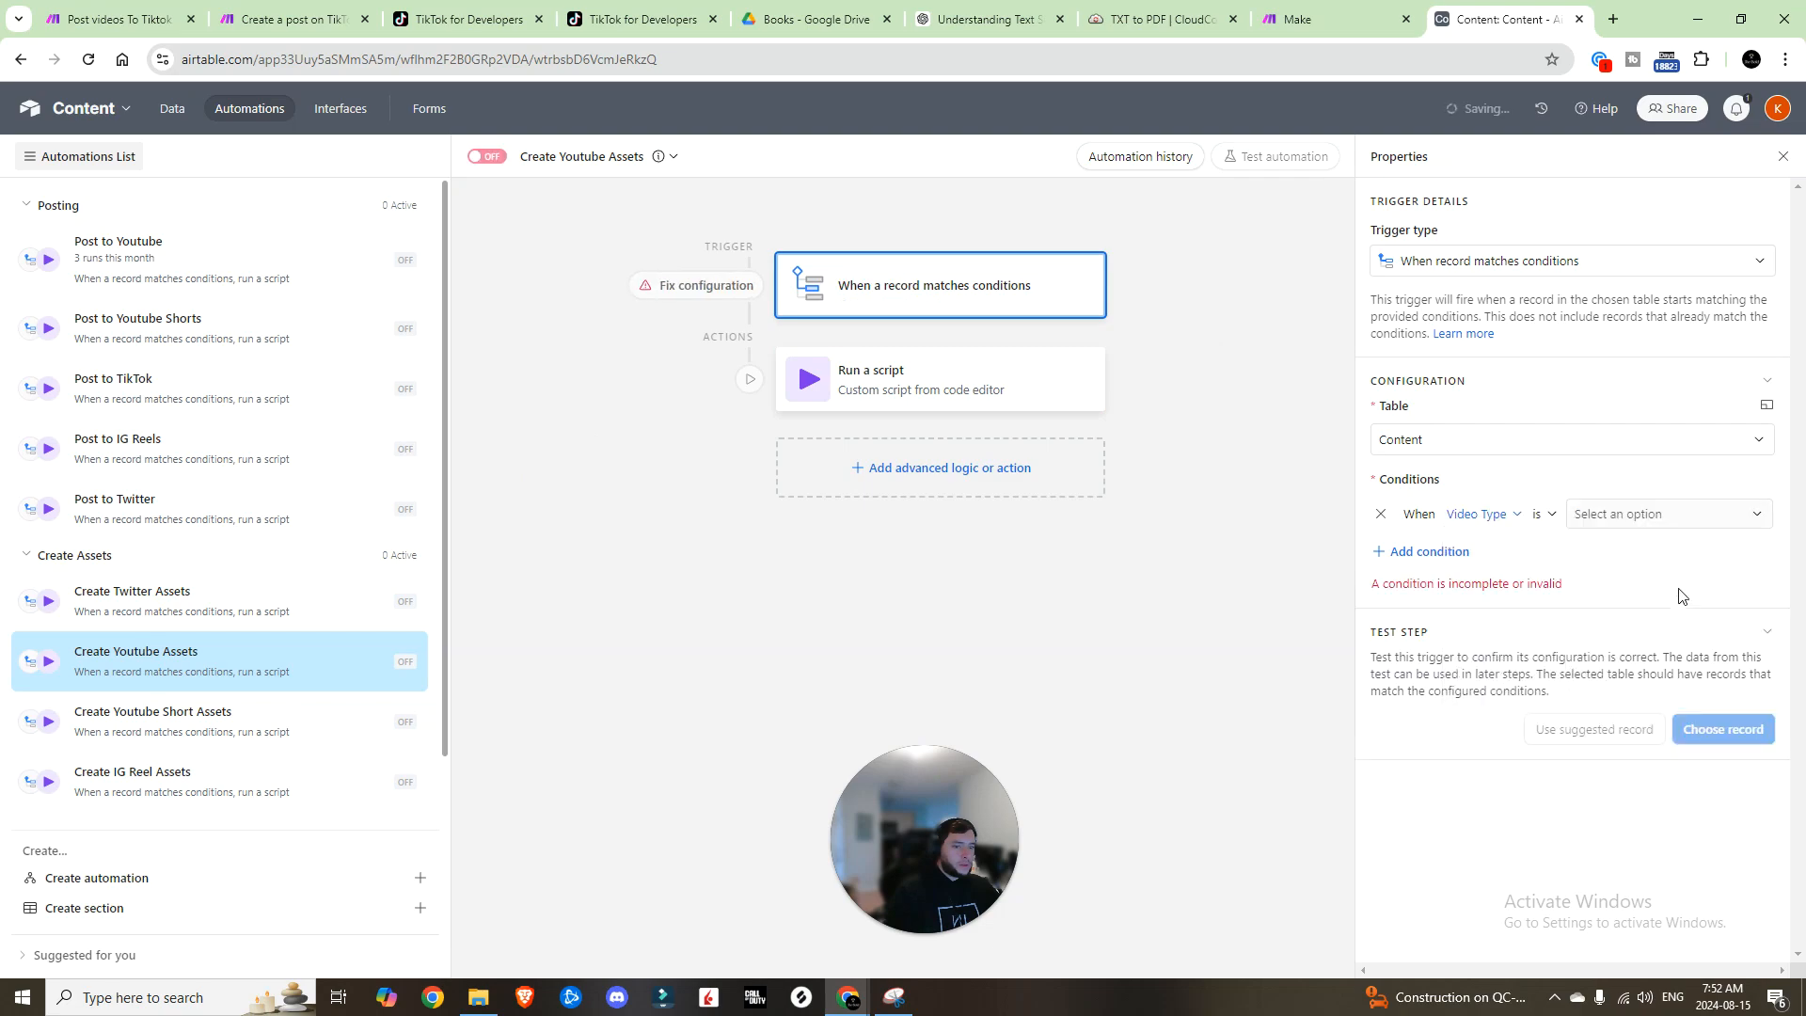
click(1684, 514)
click(1616, 587)
click(1735, 635)
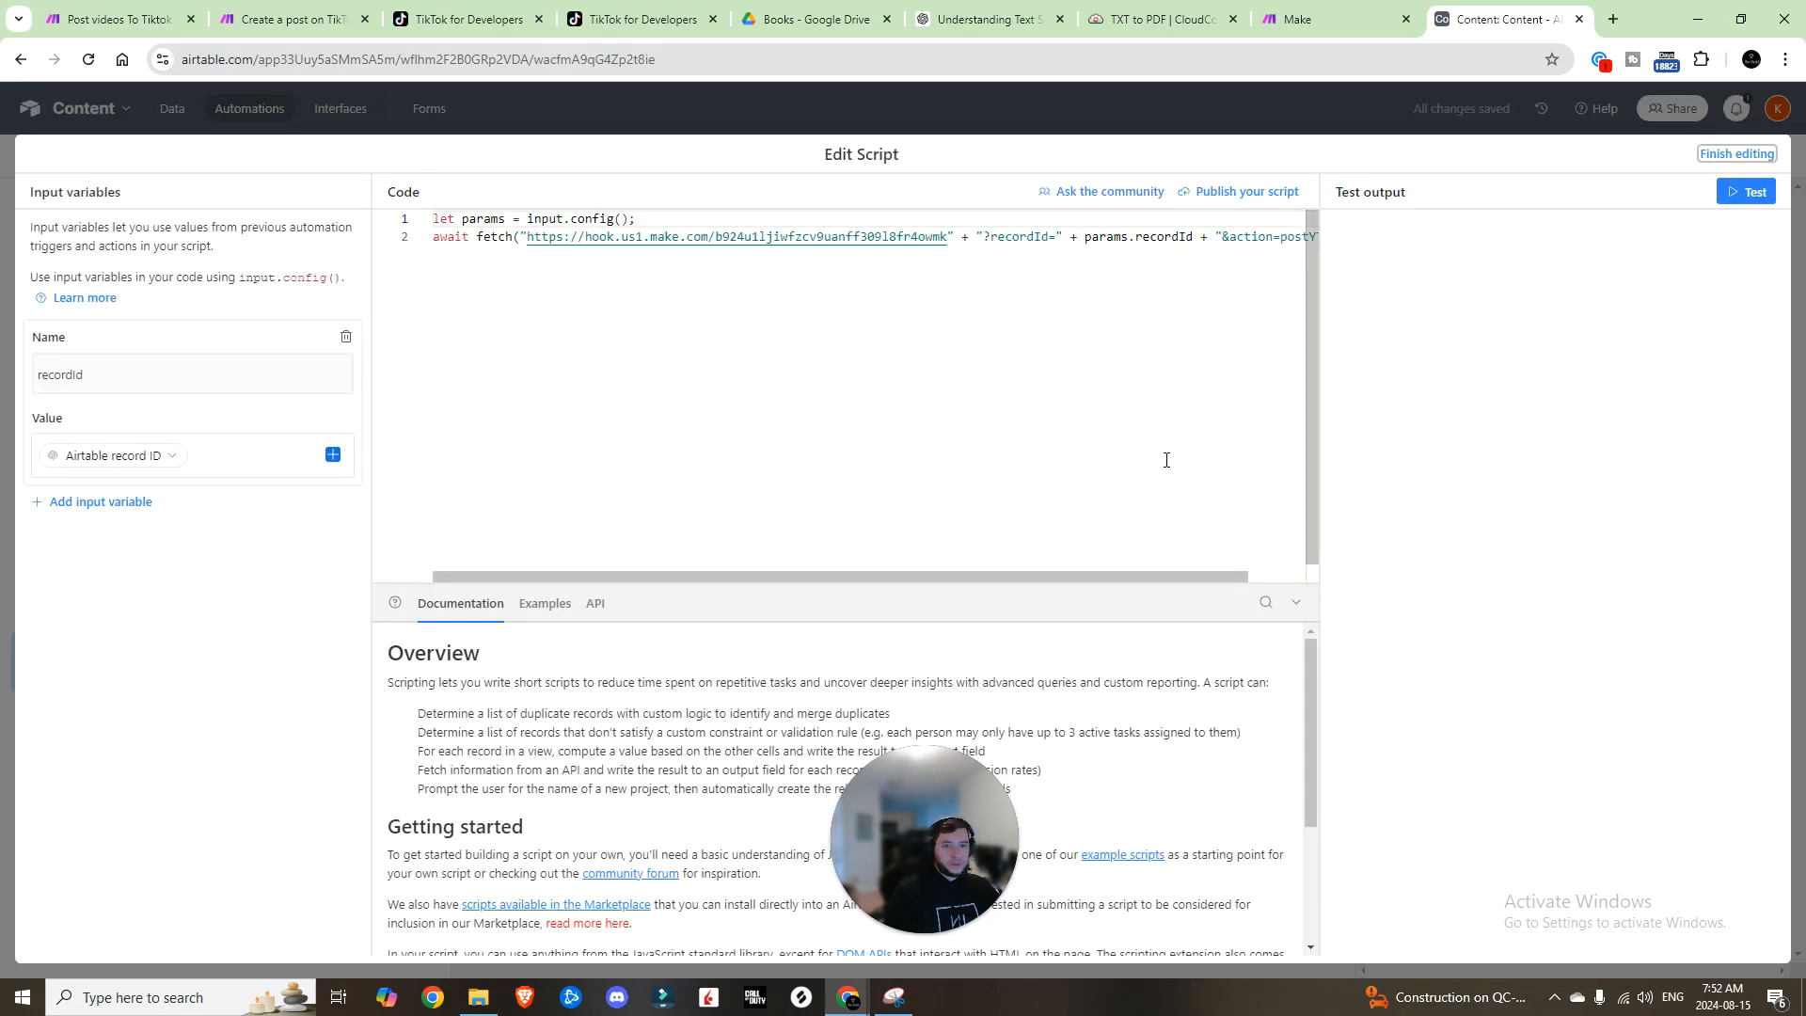
drag(1091, 578, 1230, 264)
double_click(1222, 237)
text(CreateYTP)
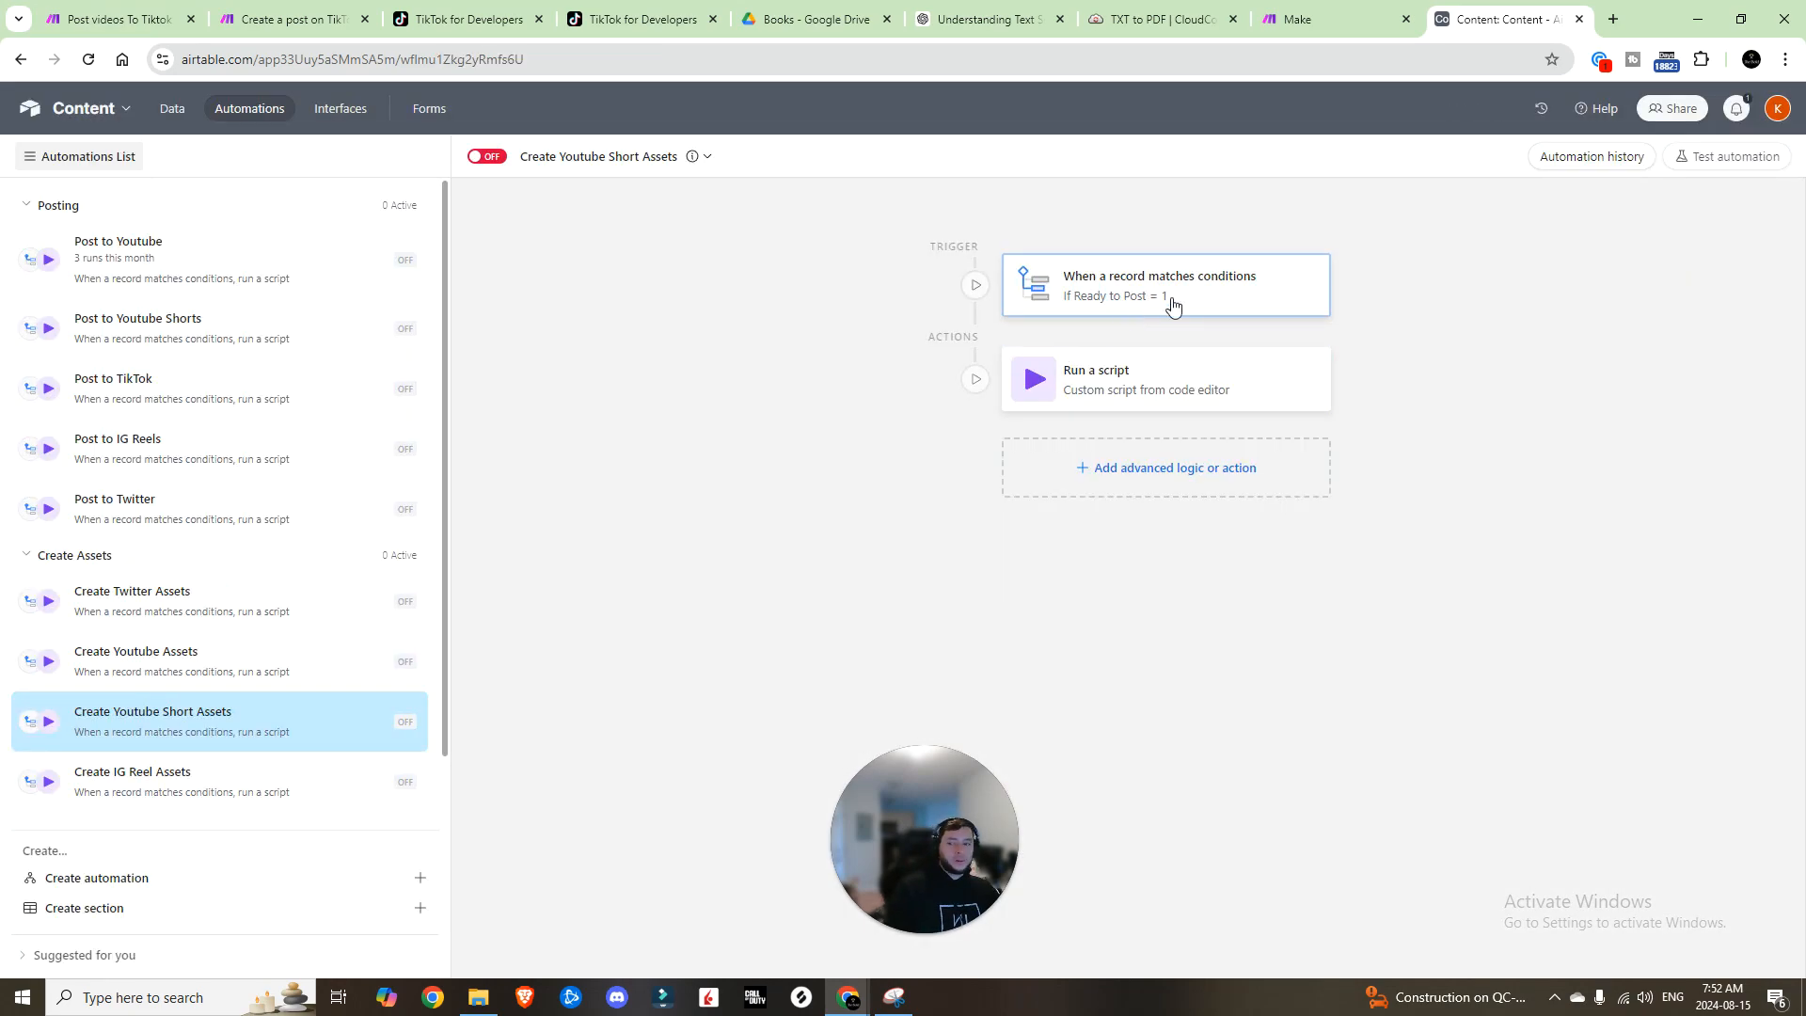
Step: Make Create Youtube Short Assets trigger on Video Type is YT Short with action createYTShort
click(1172, 306)
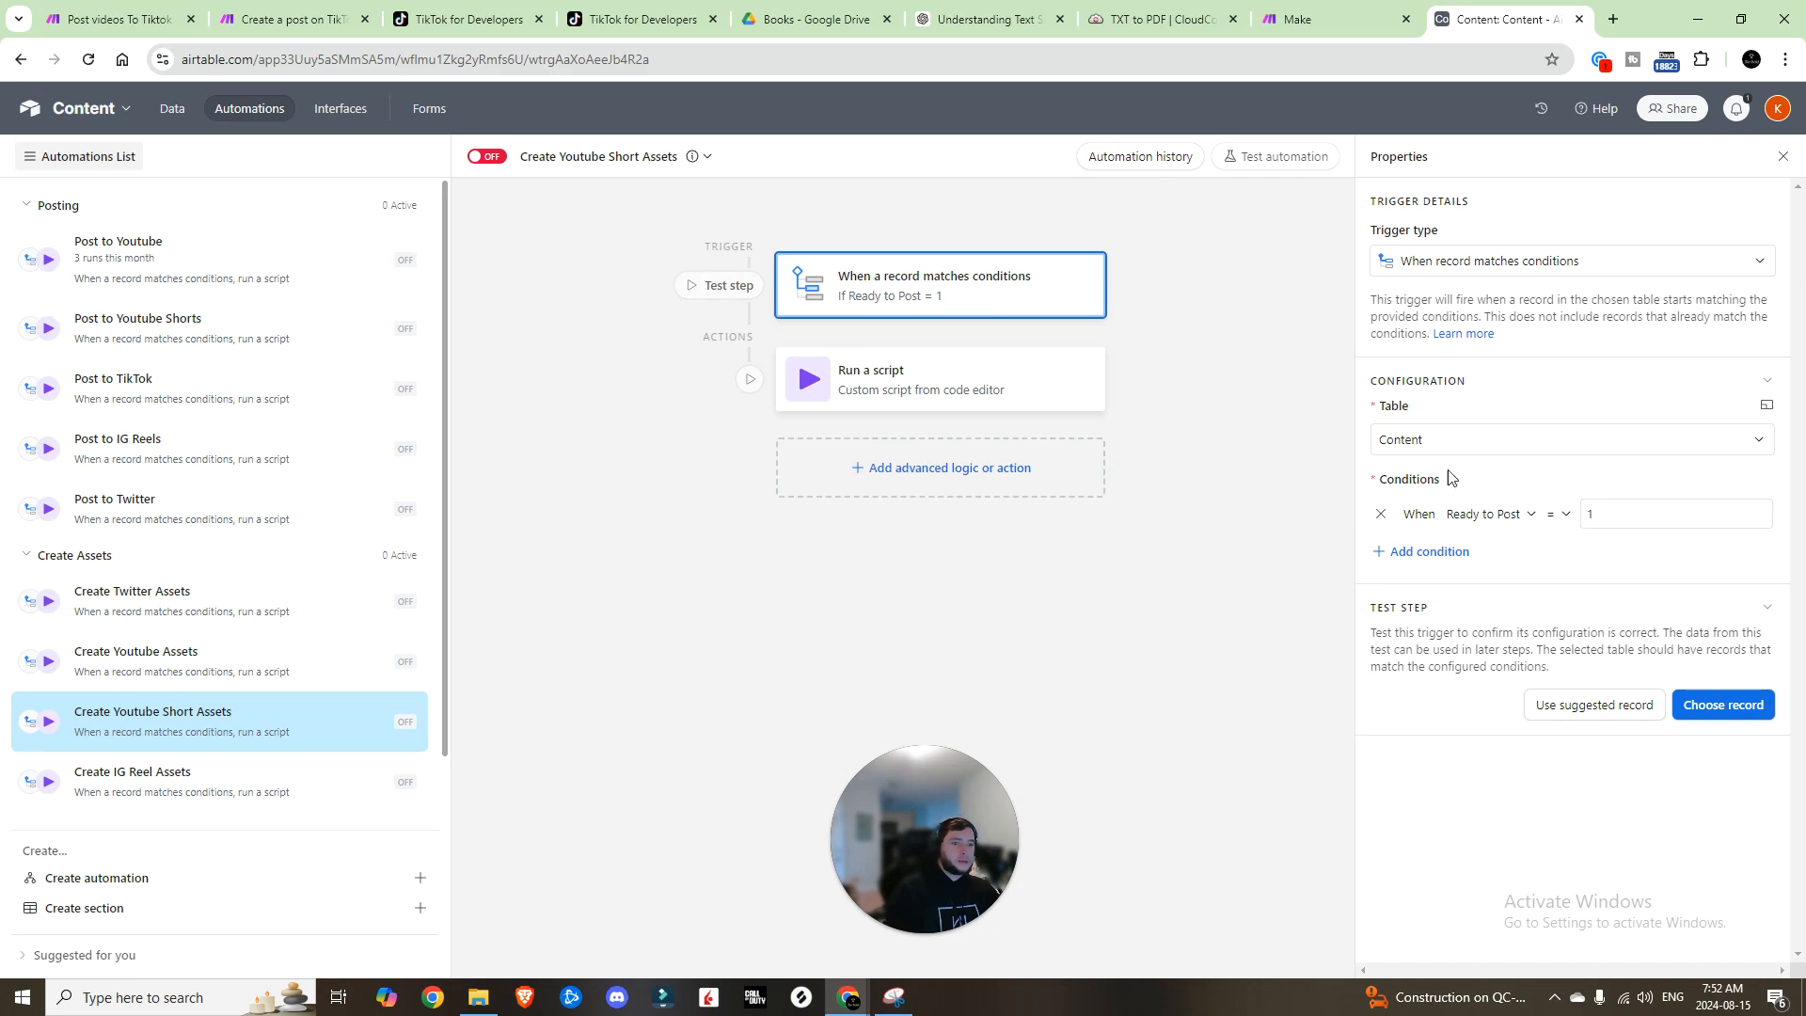
click(1491, 513)
click(1501, 657)
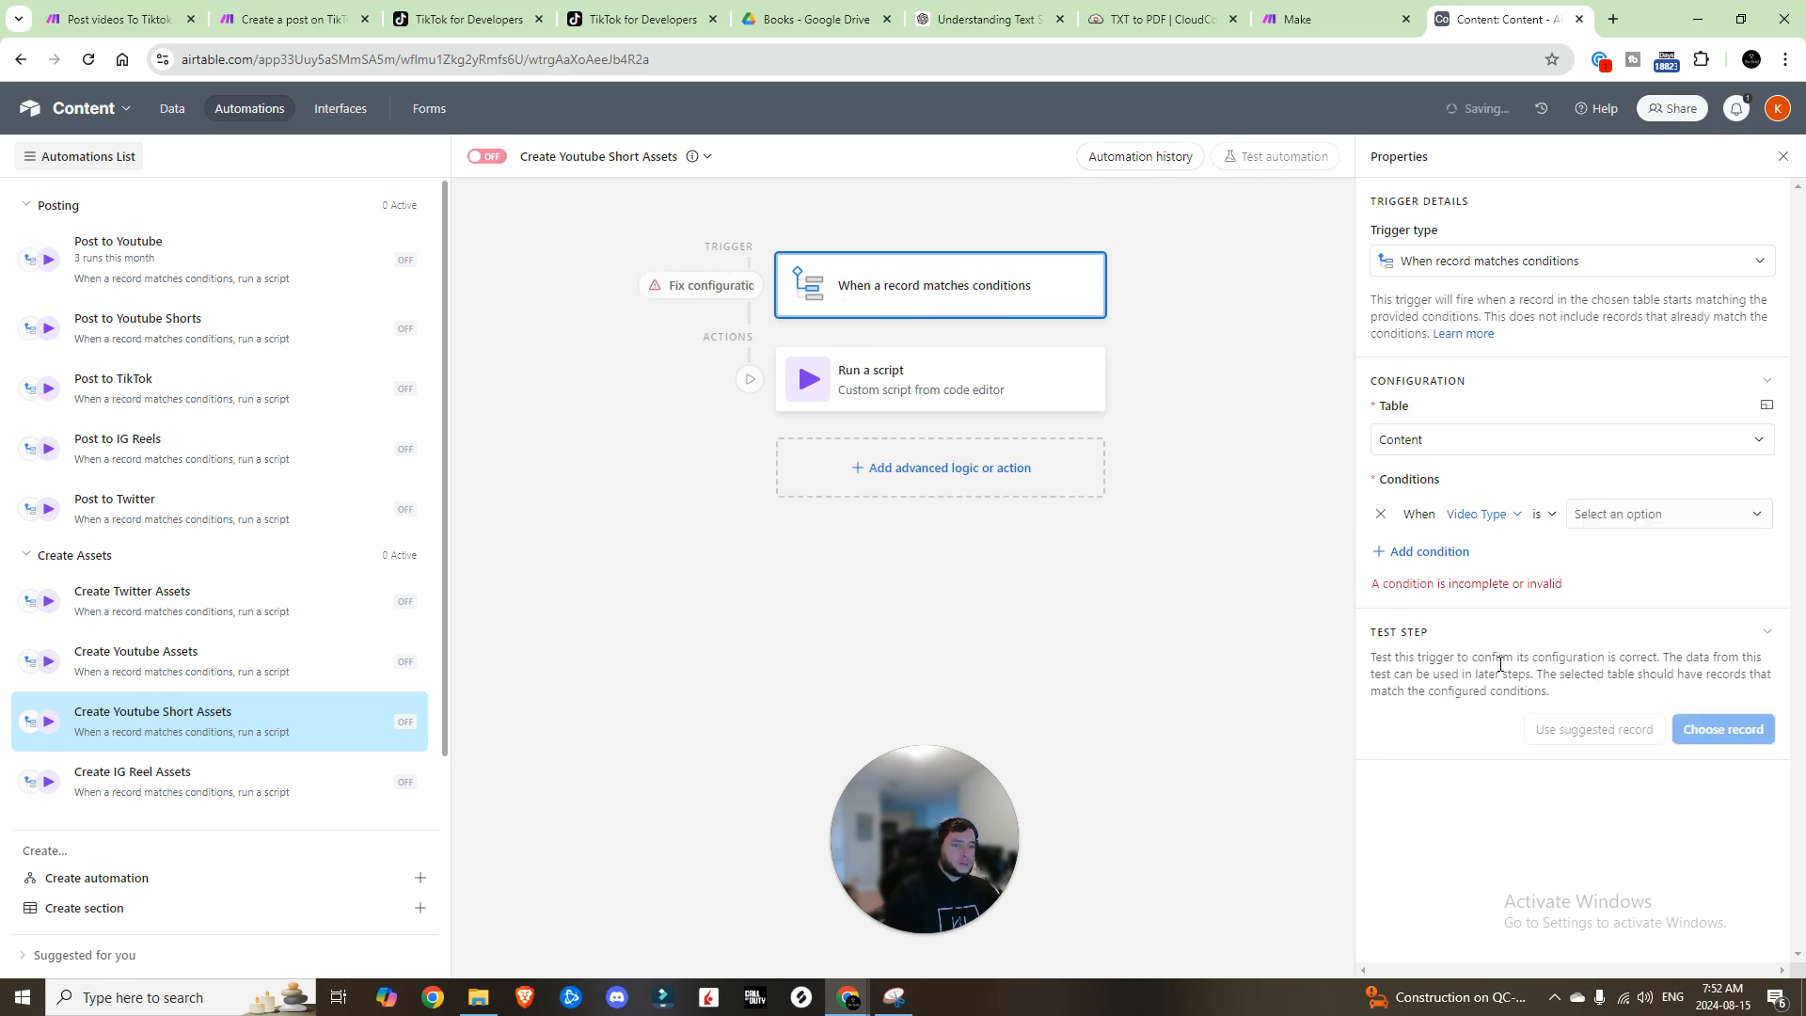
click(1618, 523)
click(1618, 696)
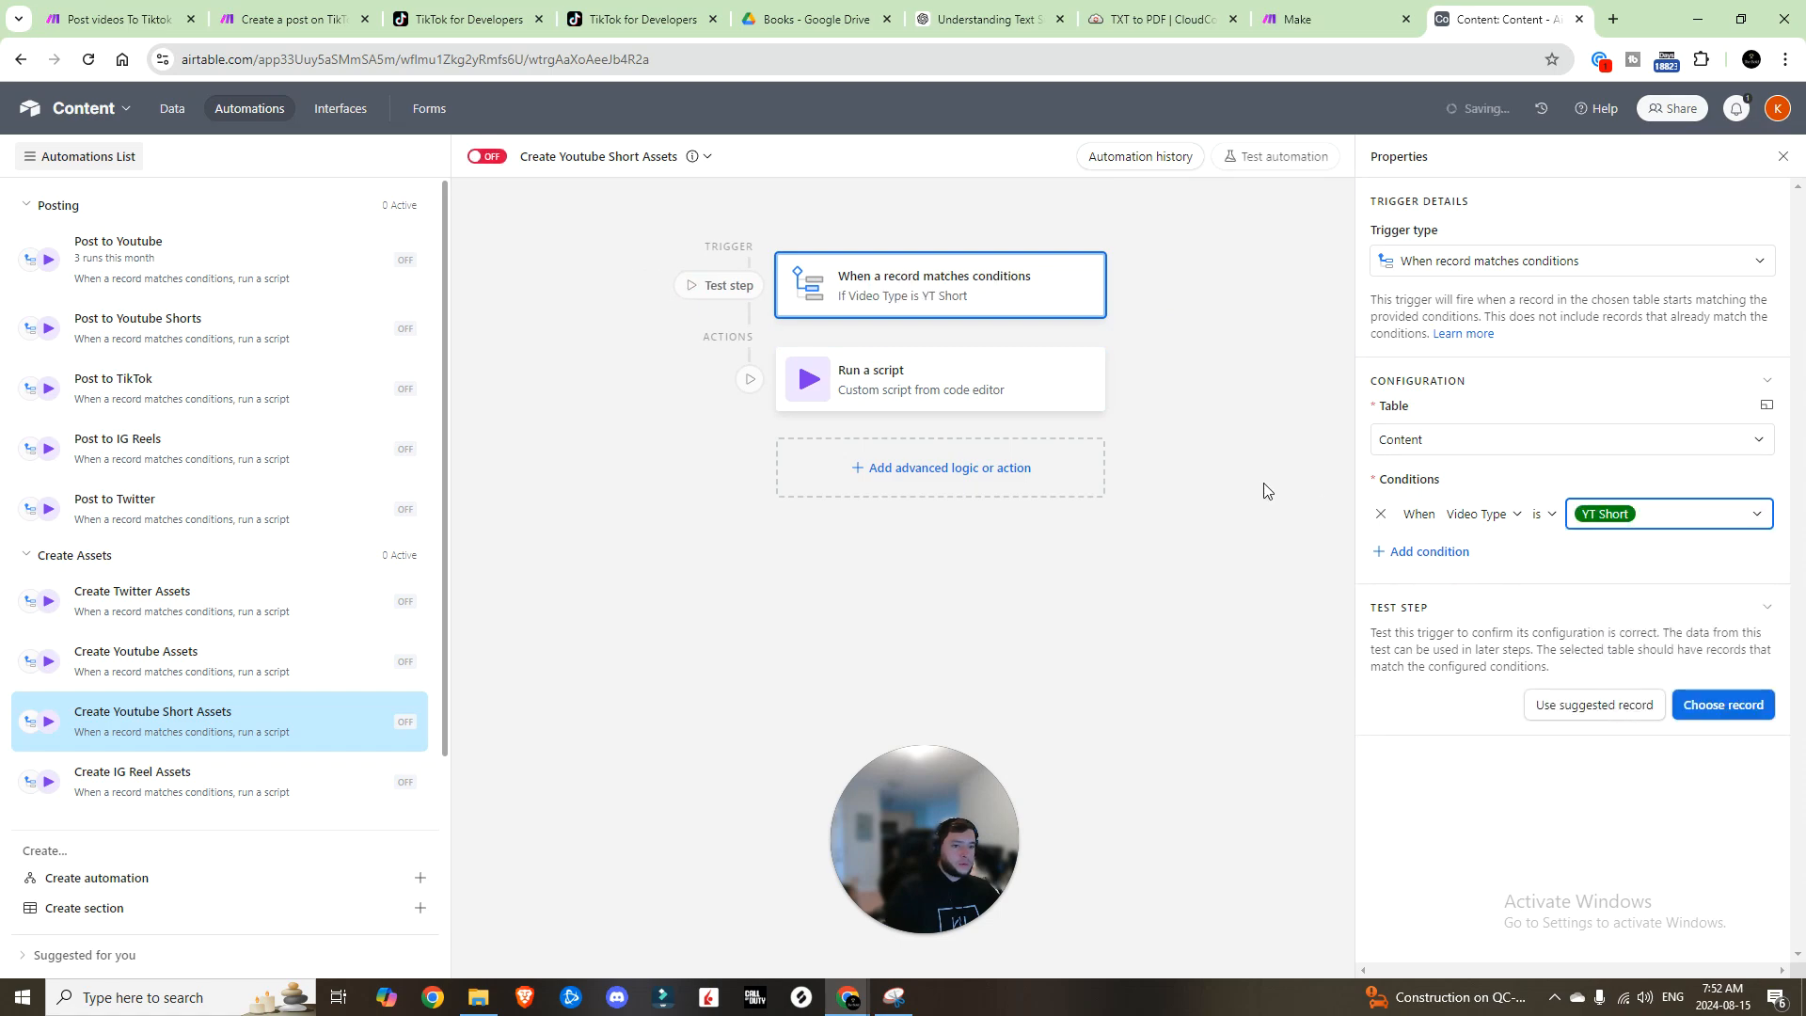
click(875, 386)
click(1763, 644)
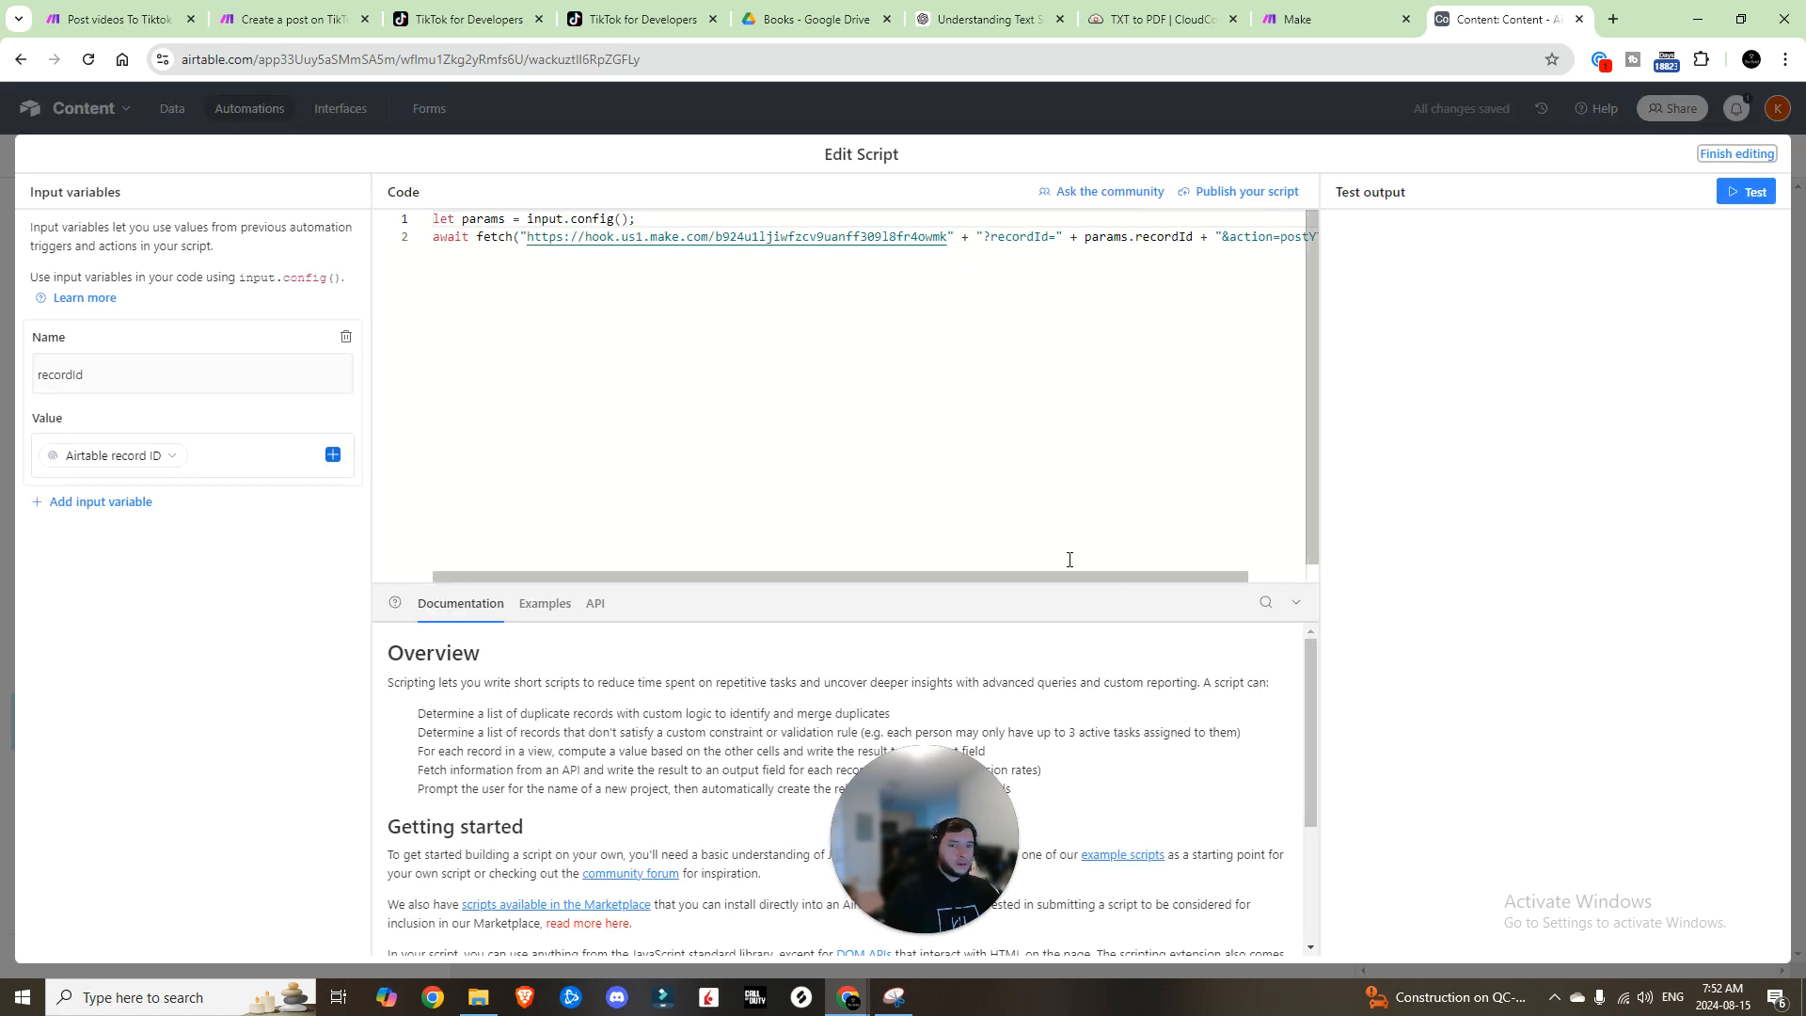
click(1288, 236)
text(Short");)
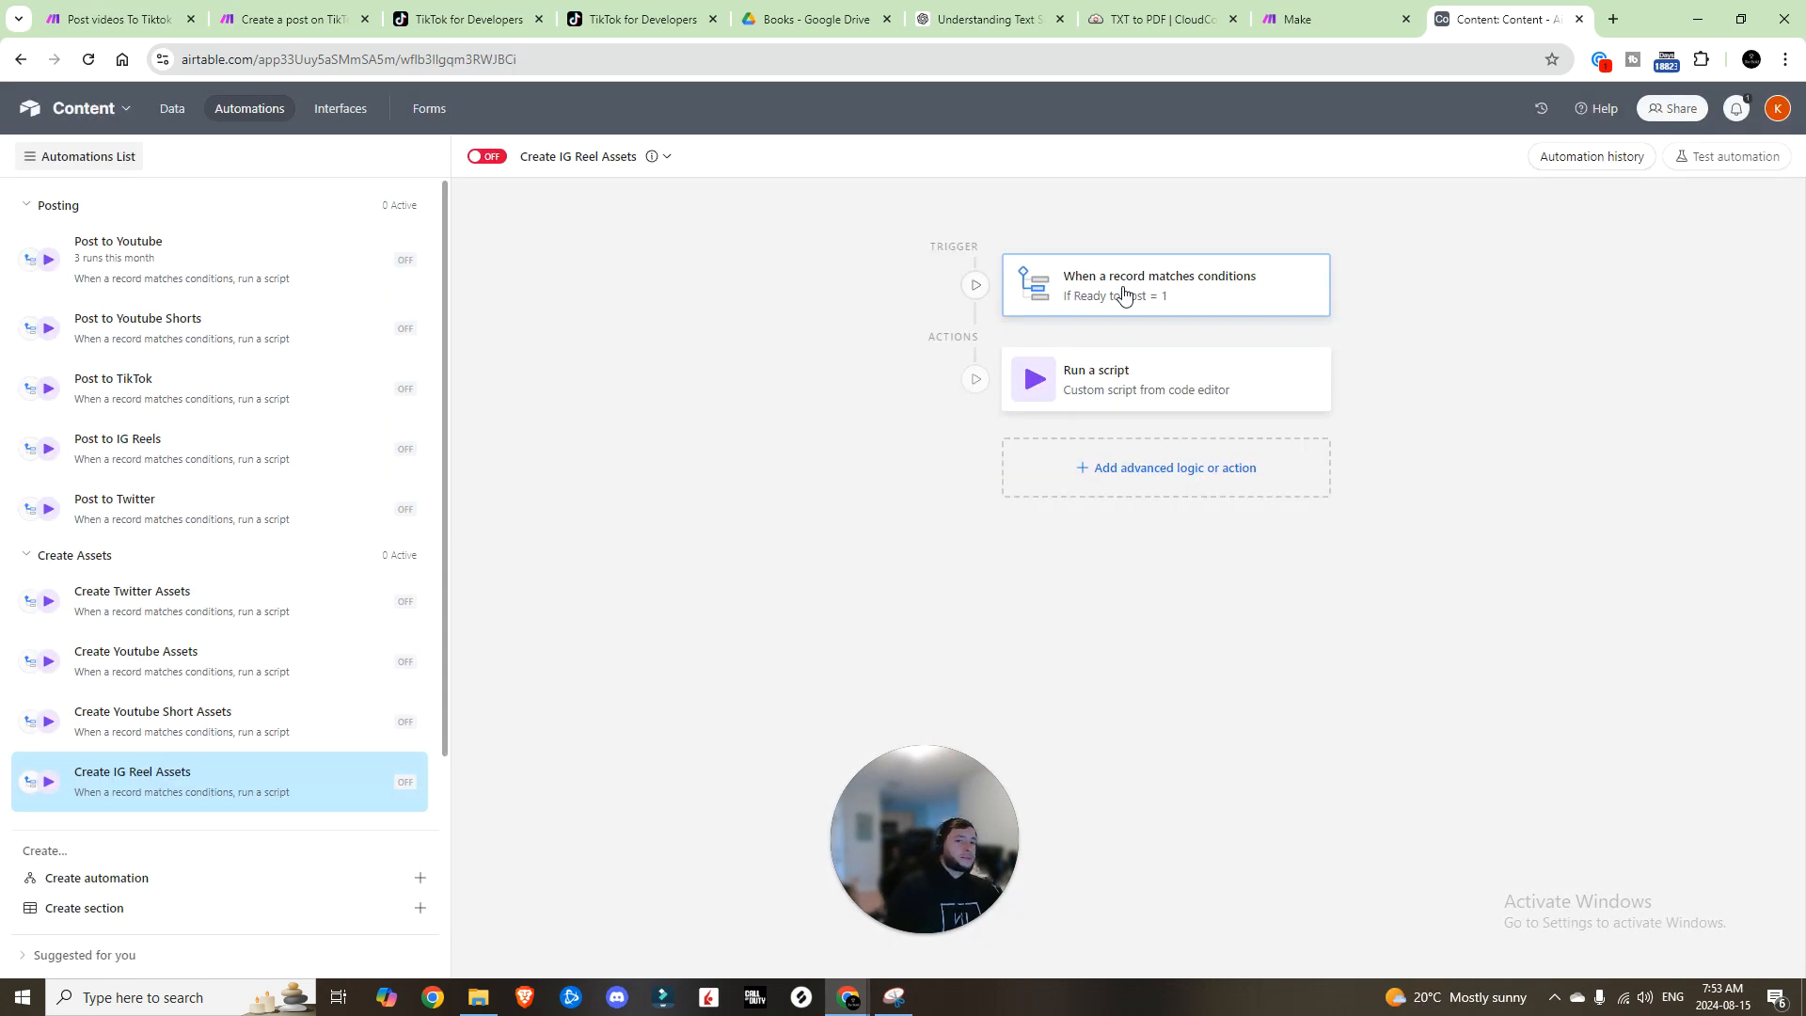
Step: Set Create IG Reel Assets to trigger on Video Type is IG Reel with action createIGReel
click(1121, 290)
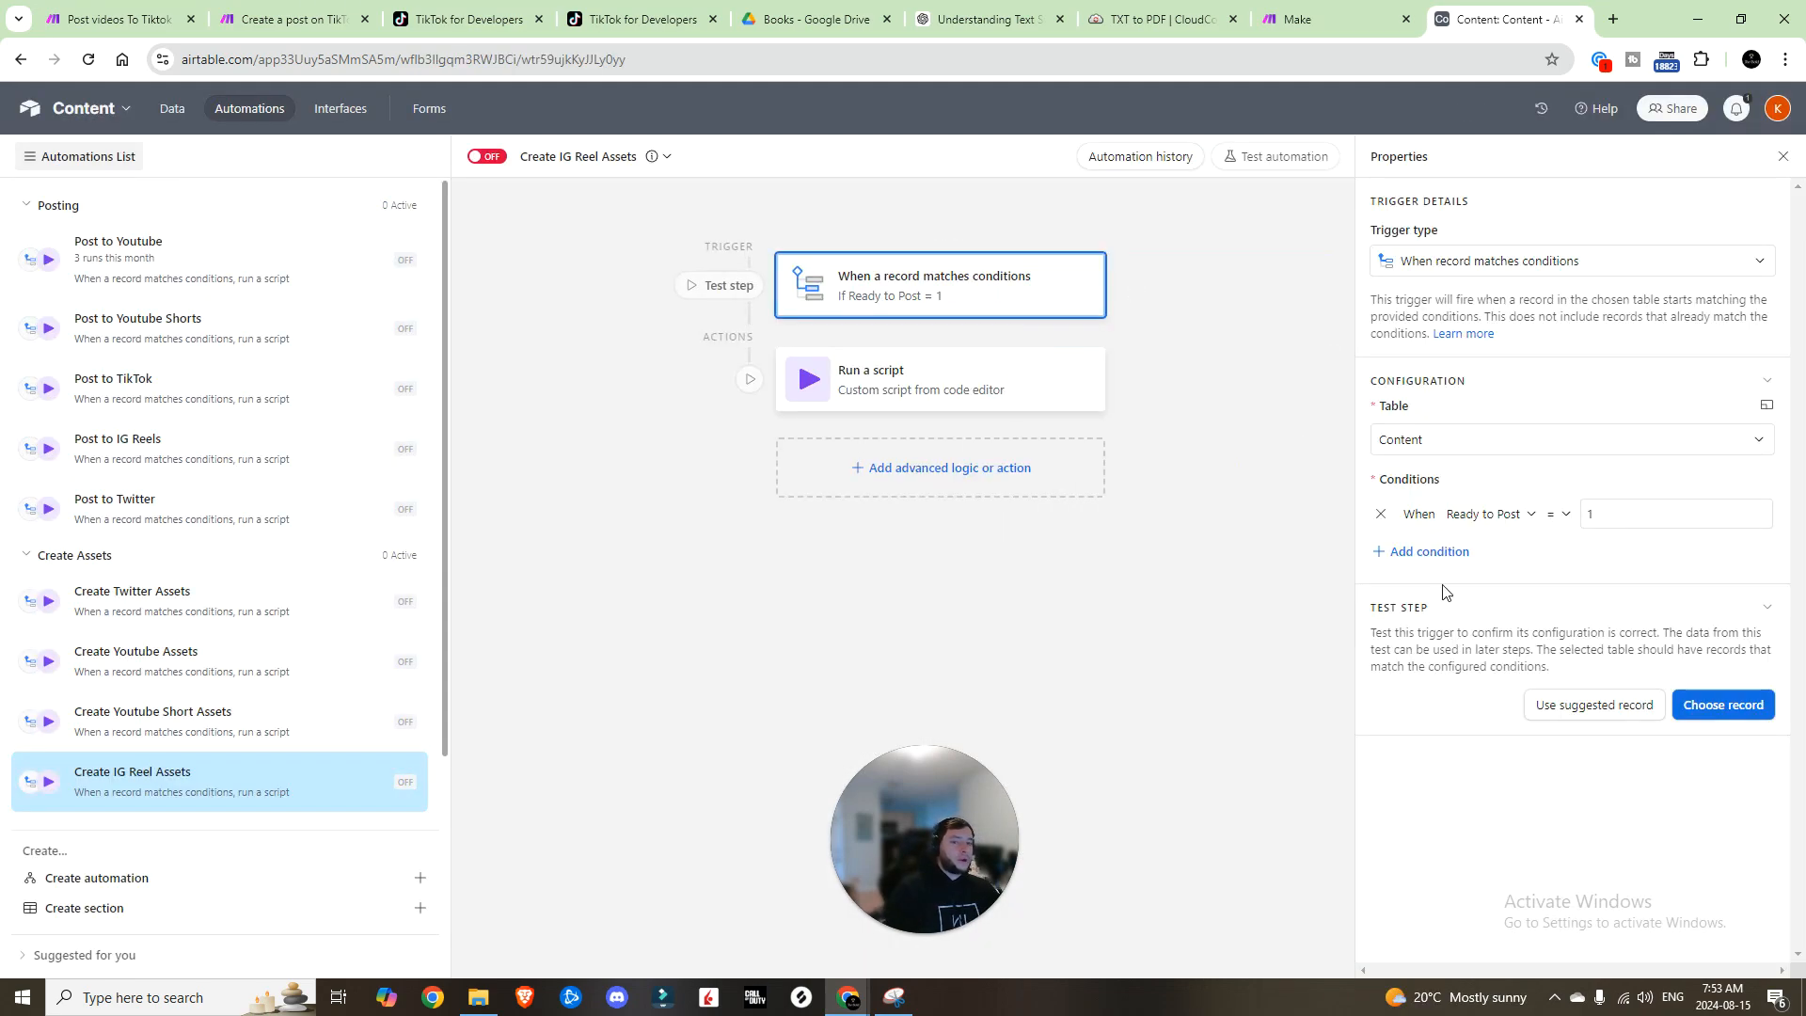
click(1619, 516)
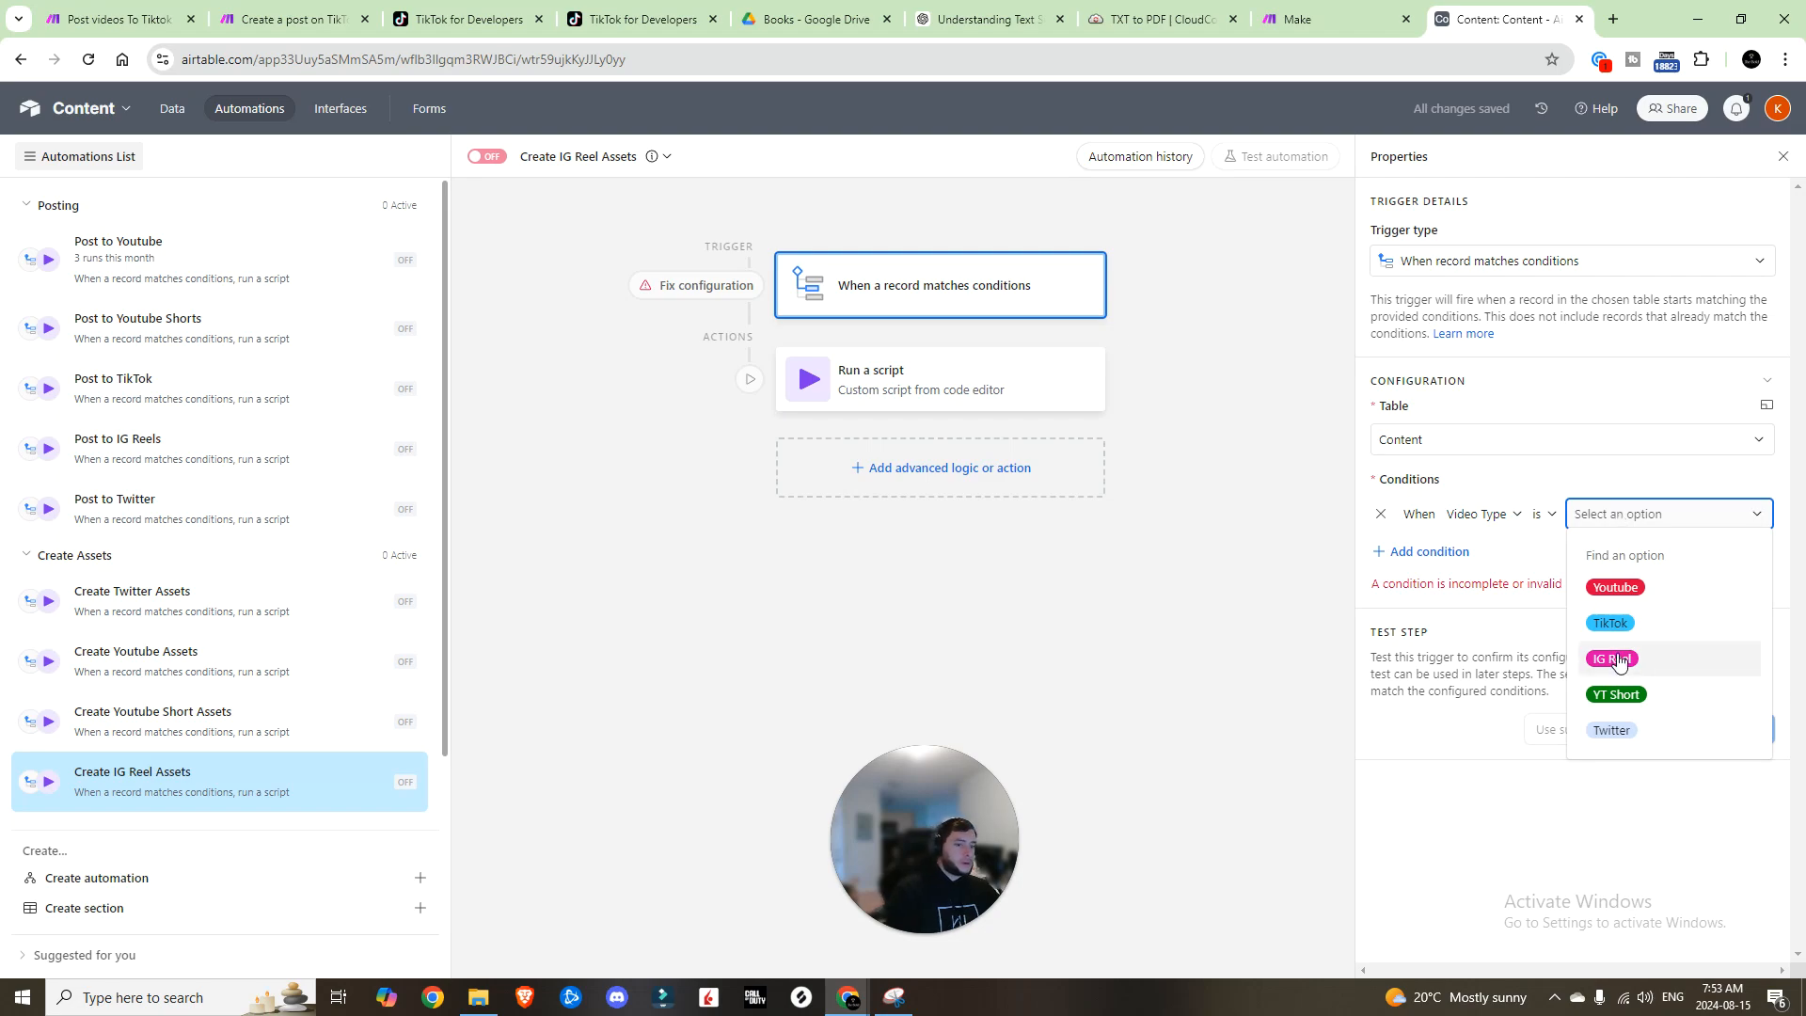
click(1615, 659)
click(878, 377)
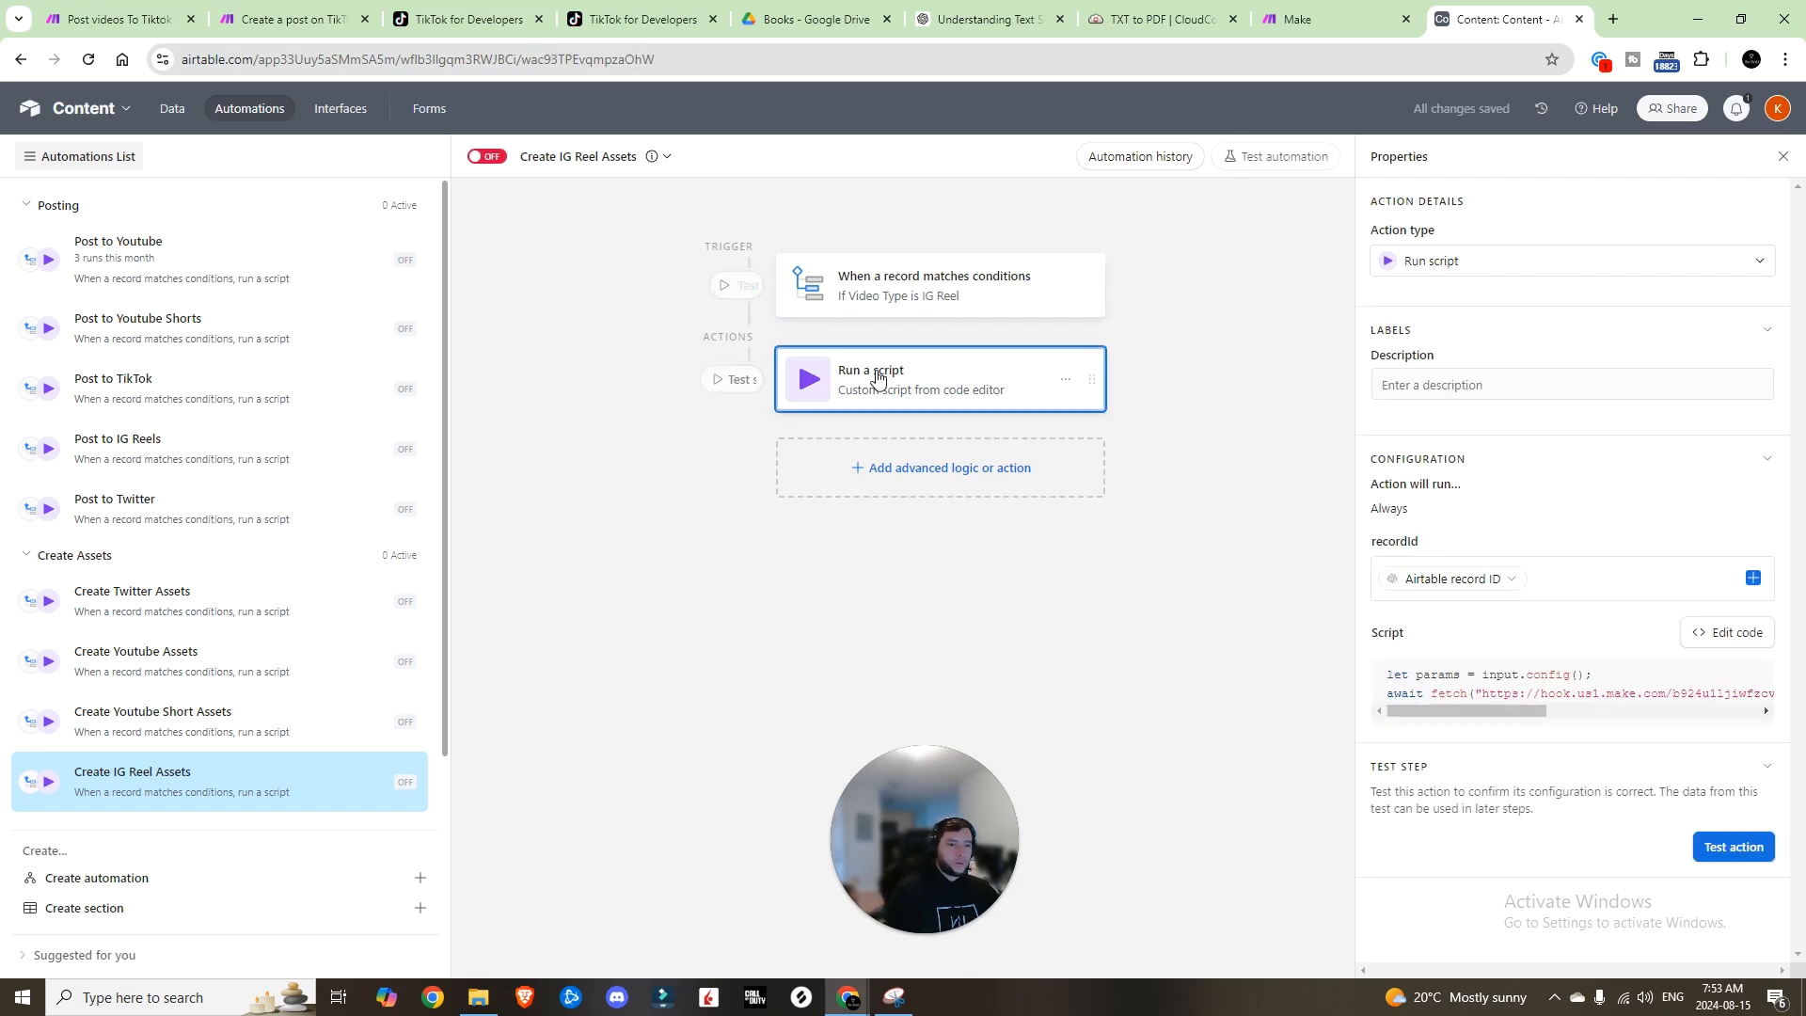
click(1737, 634)
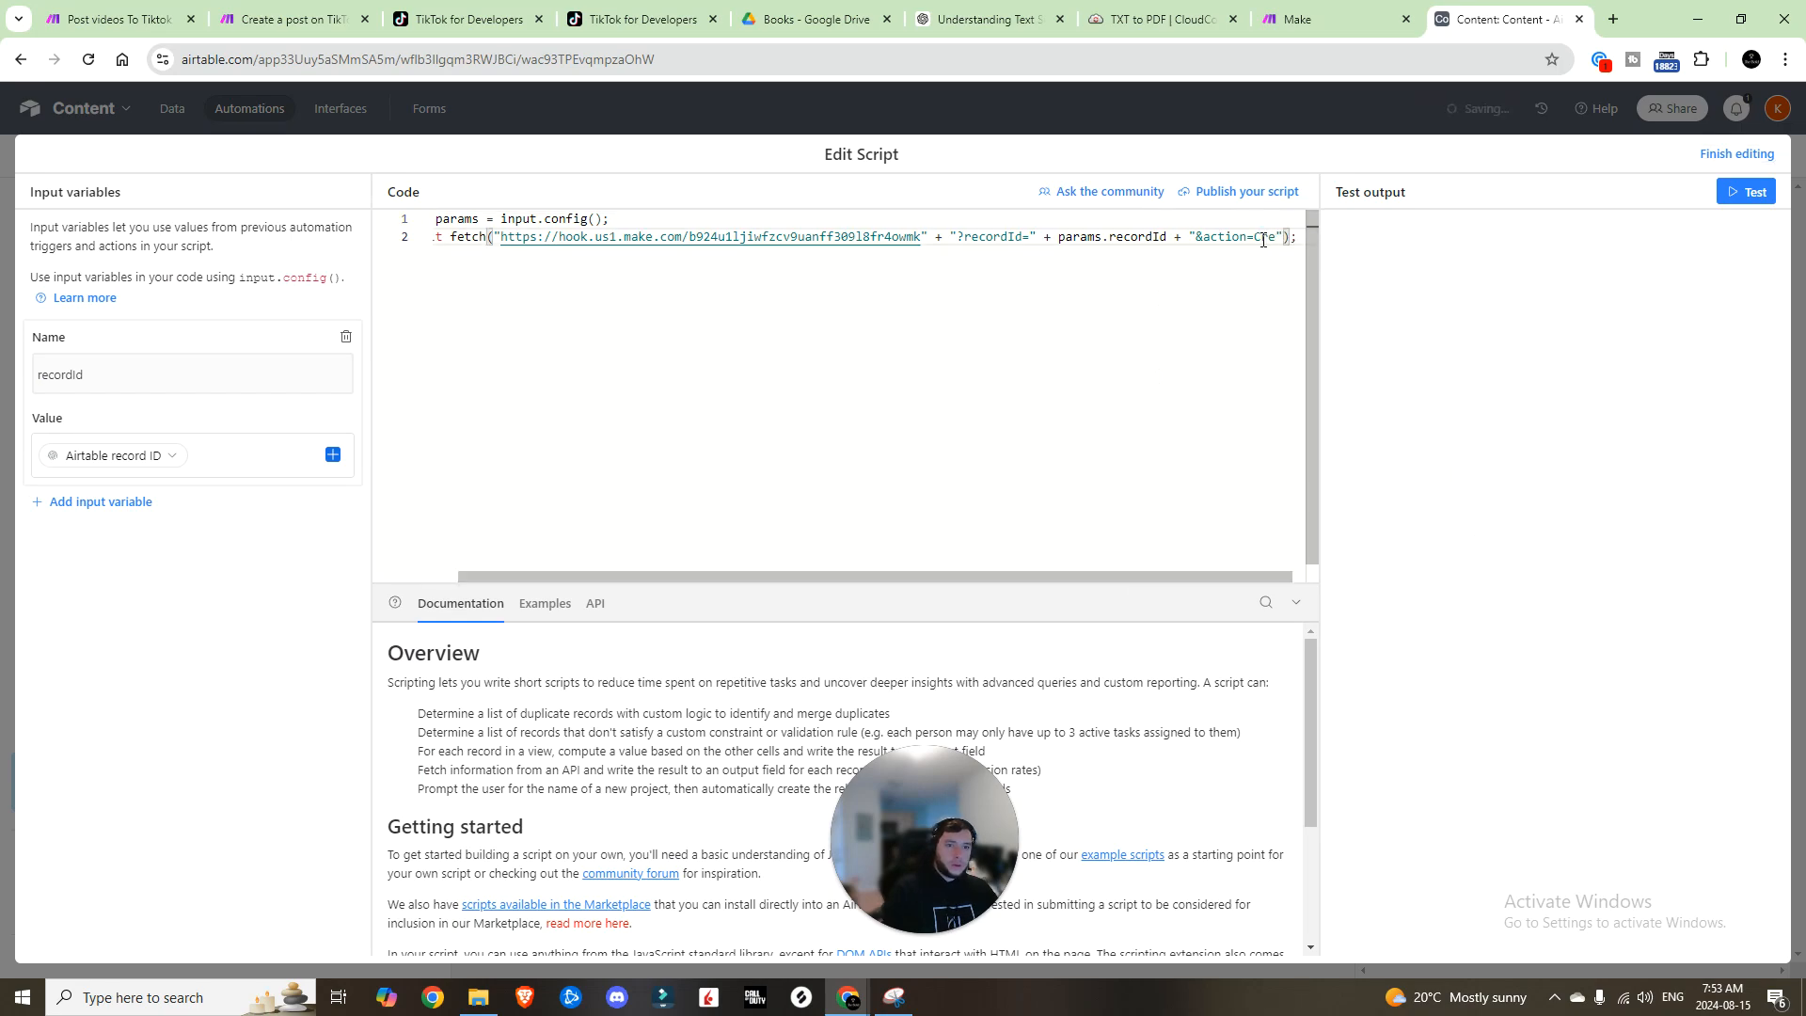
text(ateIGReel");)
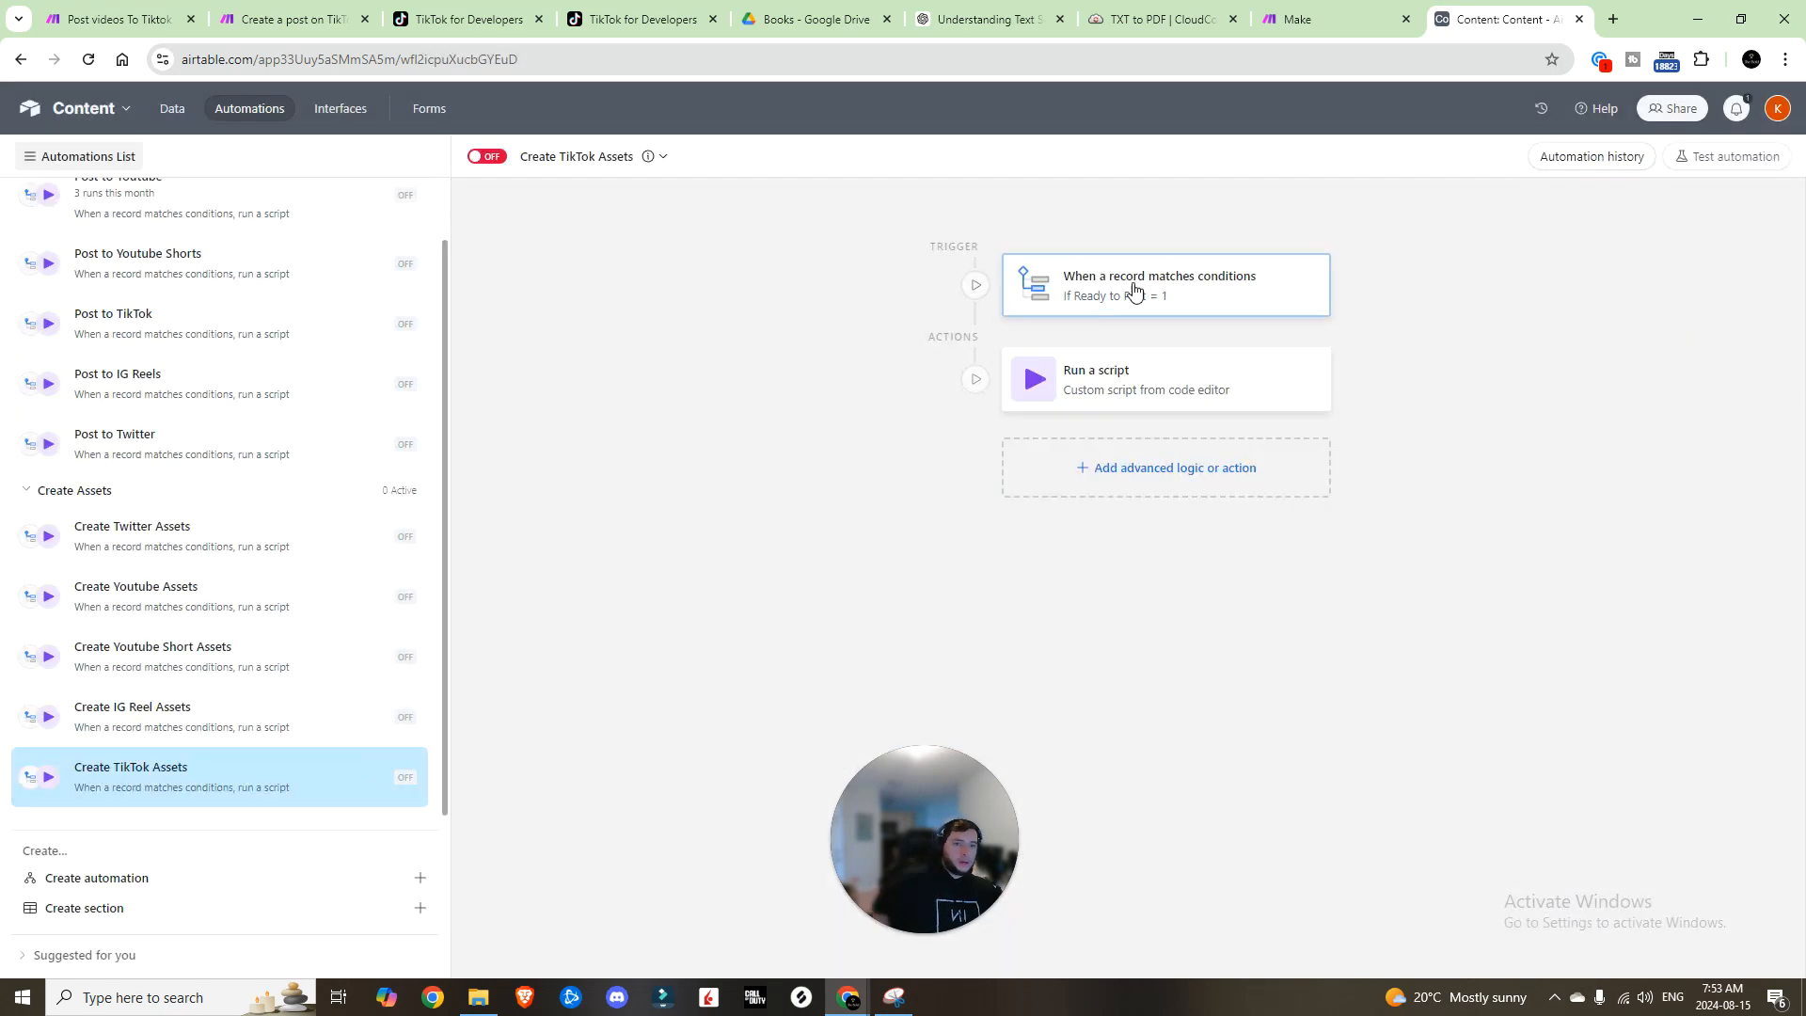
Step: Set Create TikTok Assets to trigger on Video Type is TikTok and send action createTTPost
click(1141, 295)
click(1501, 513)
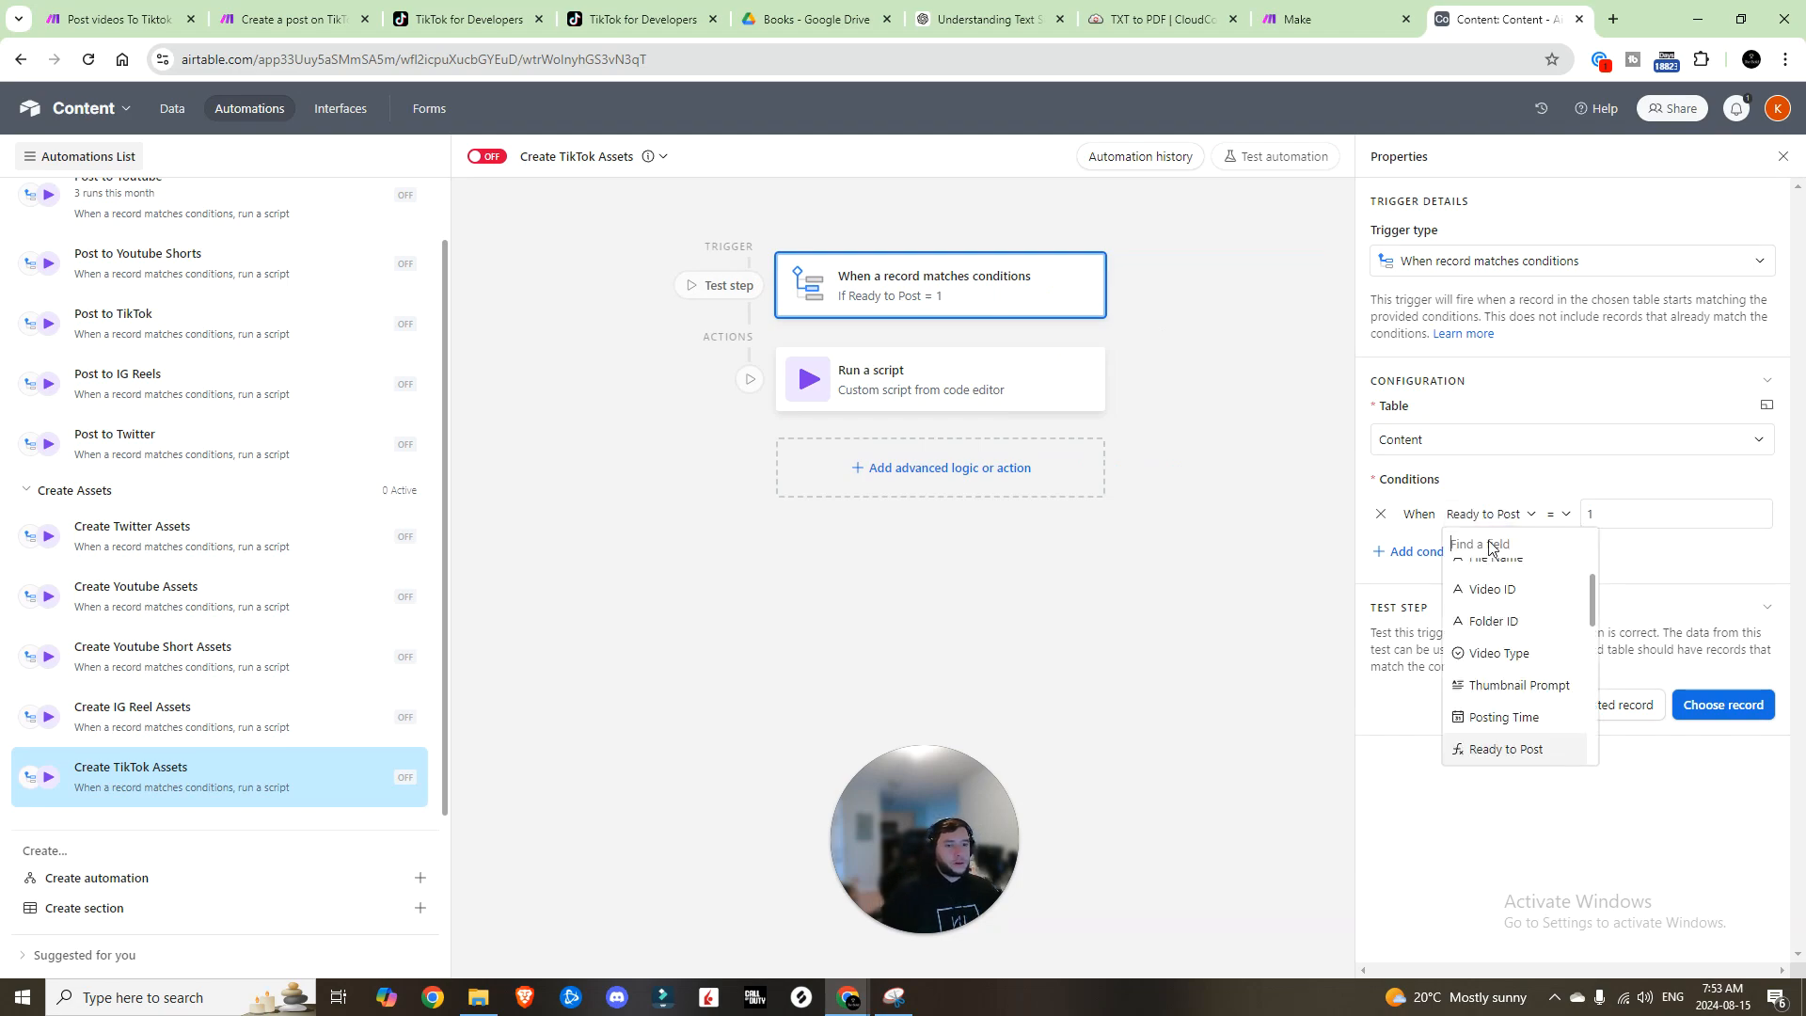
click(1499, 653)
click(1612, 515)
click(1604, 620)
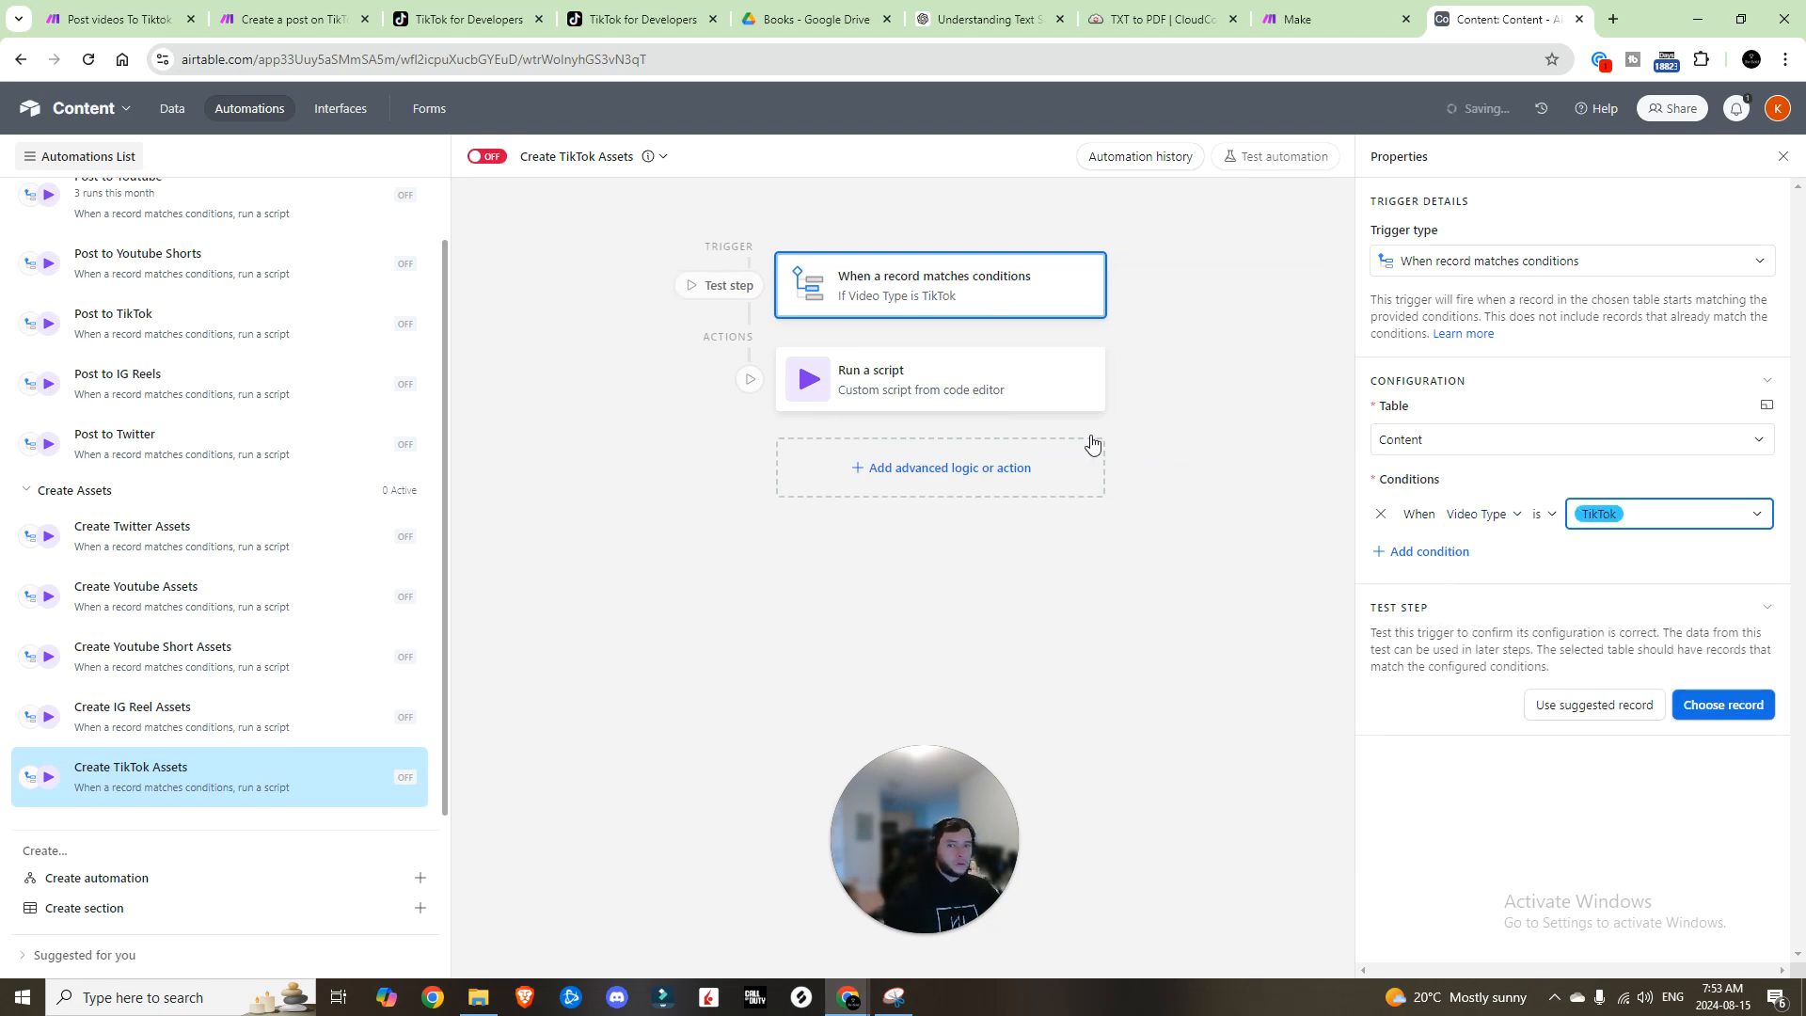
click(952, 394)
click(1714, 630)
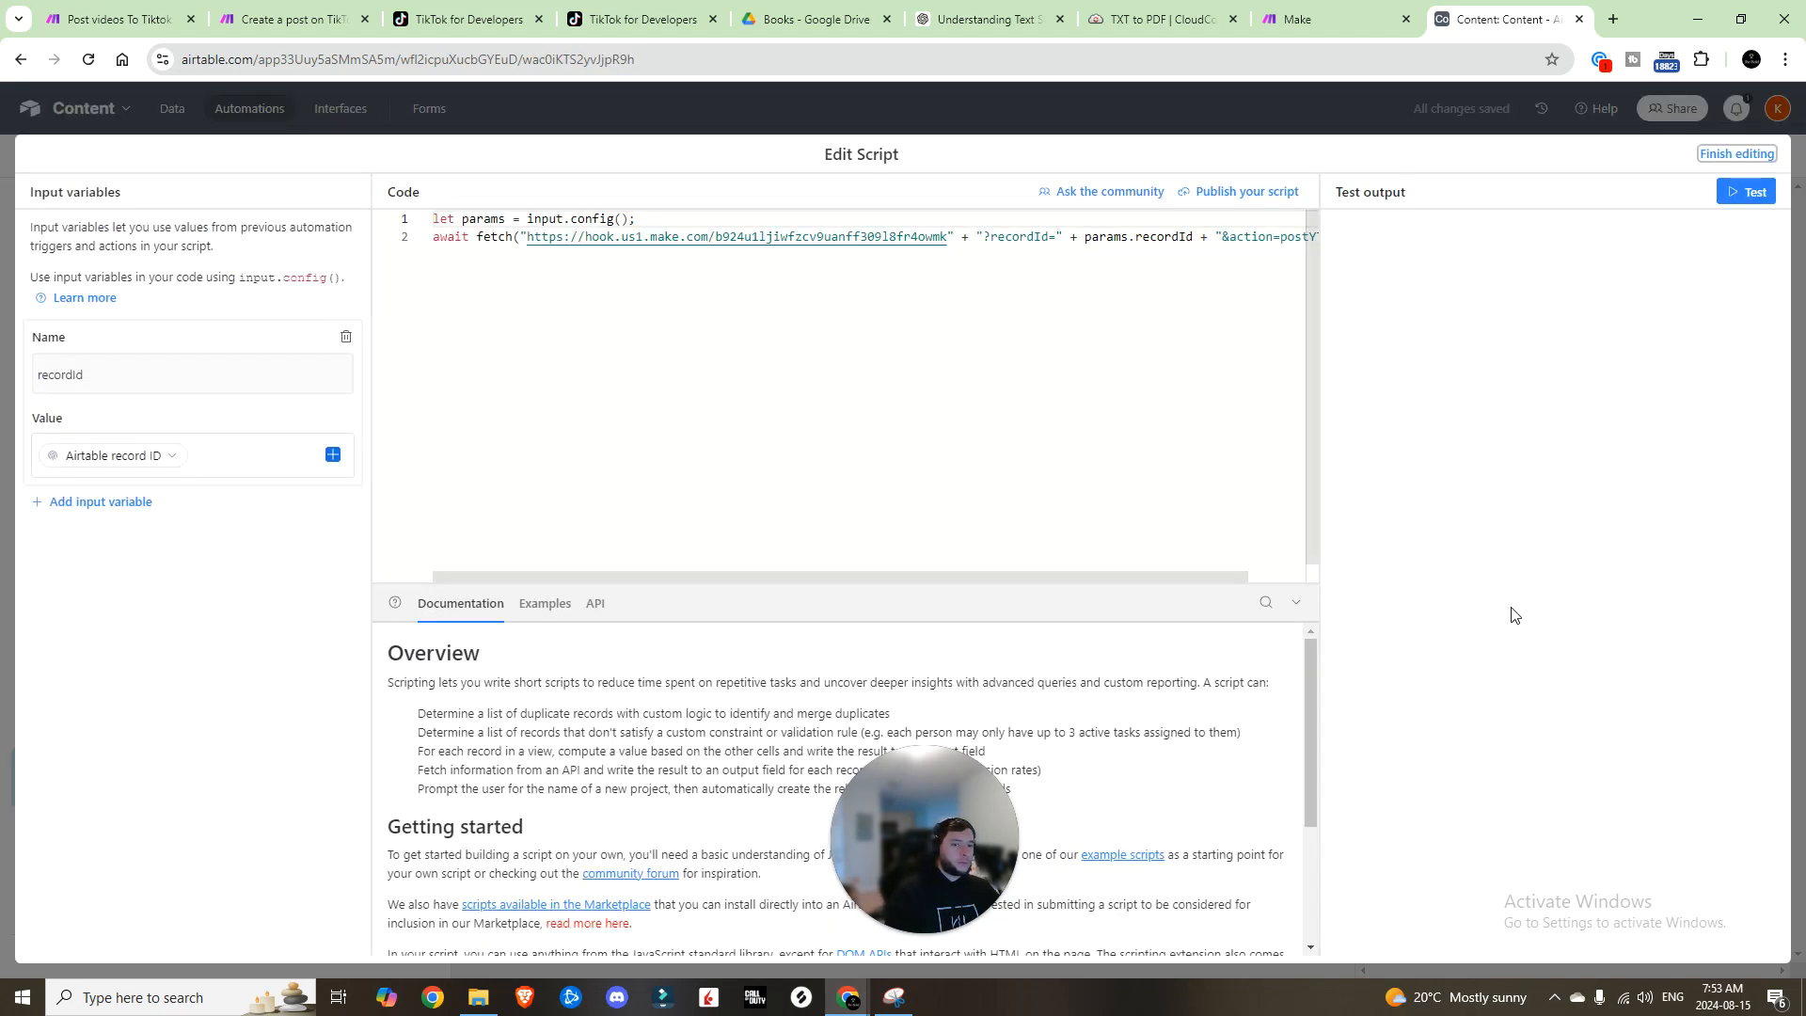
scroll(1217, 302, right, 3)
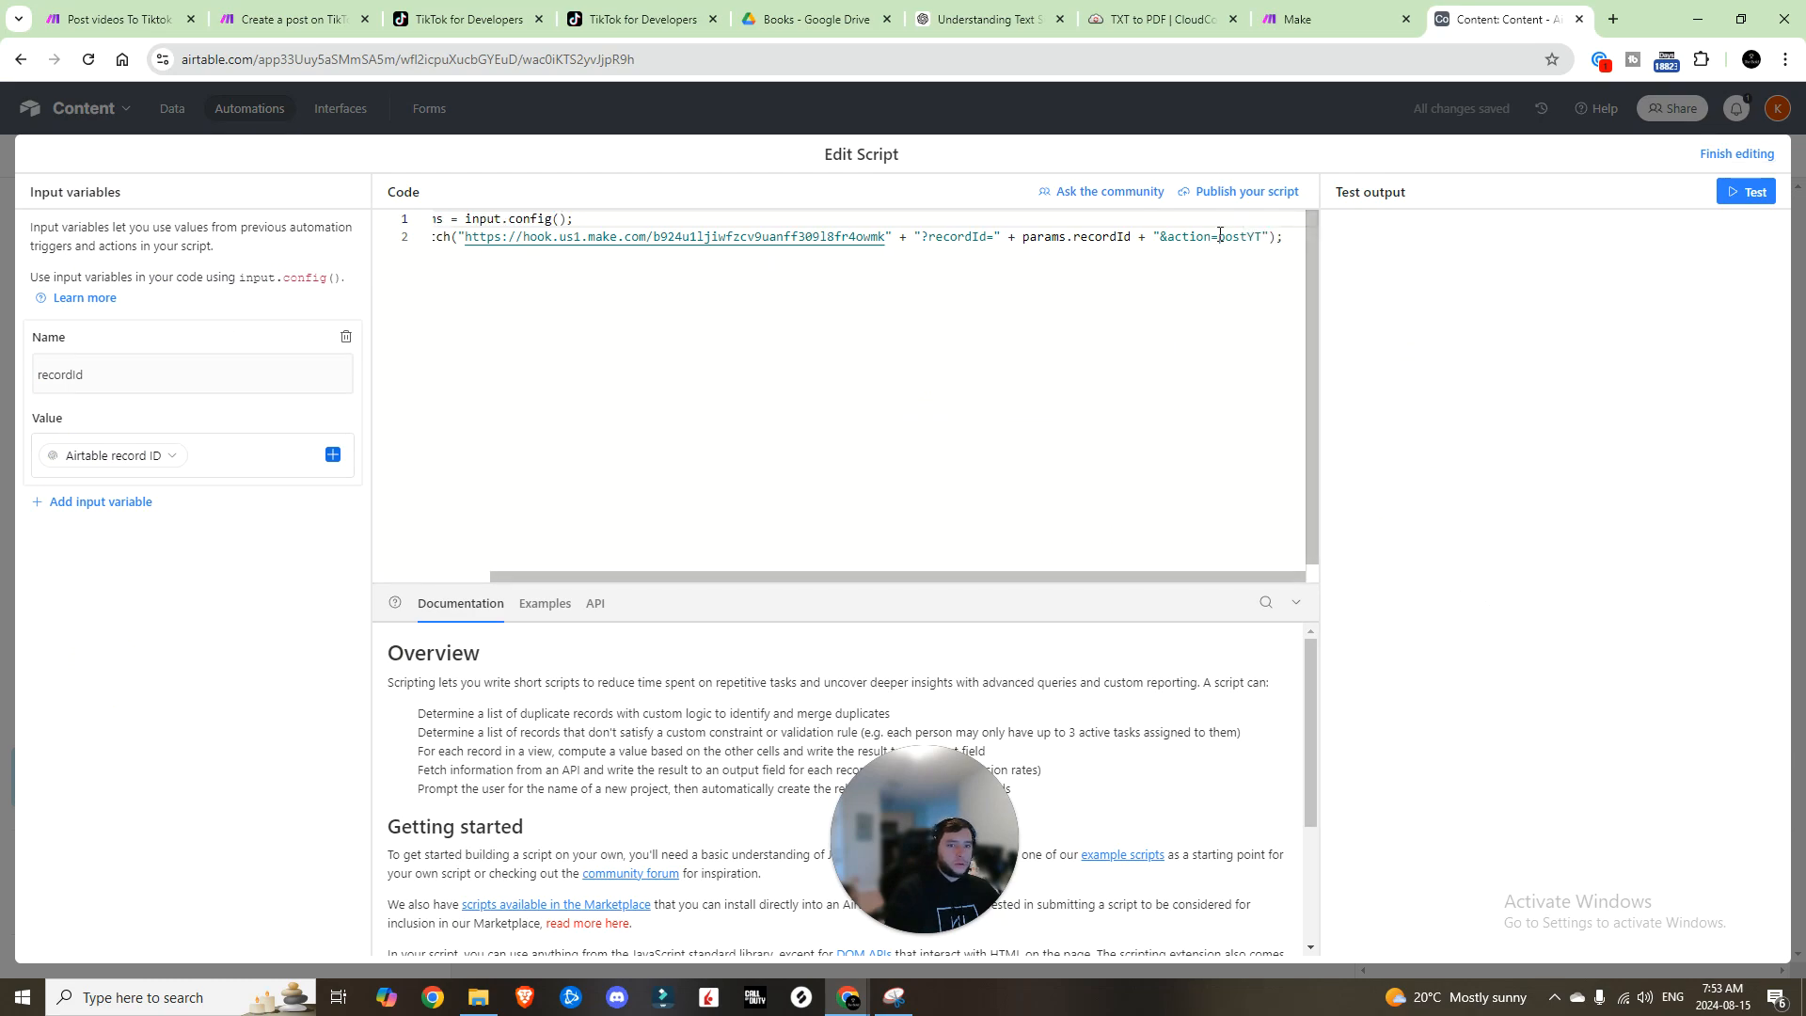
drag(1219, 237, 1262, 237)
text(createTTPost)
click(1717, 155)
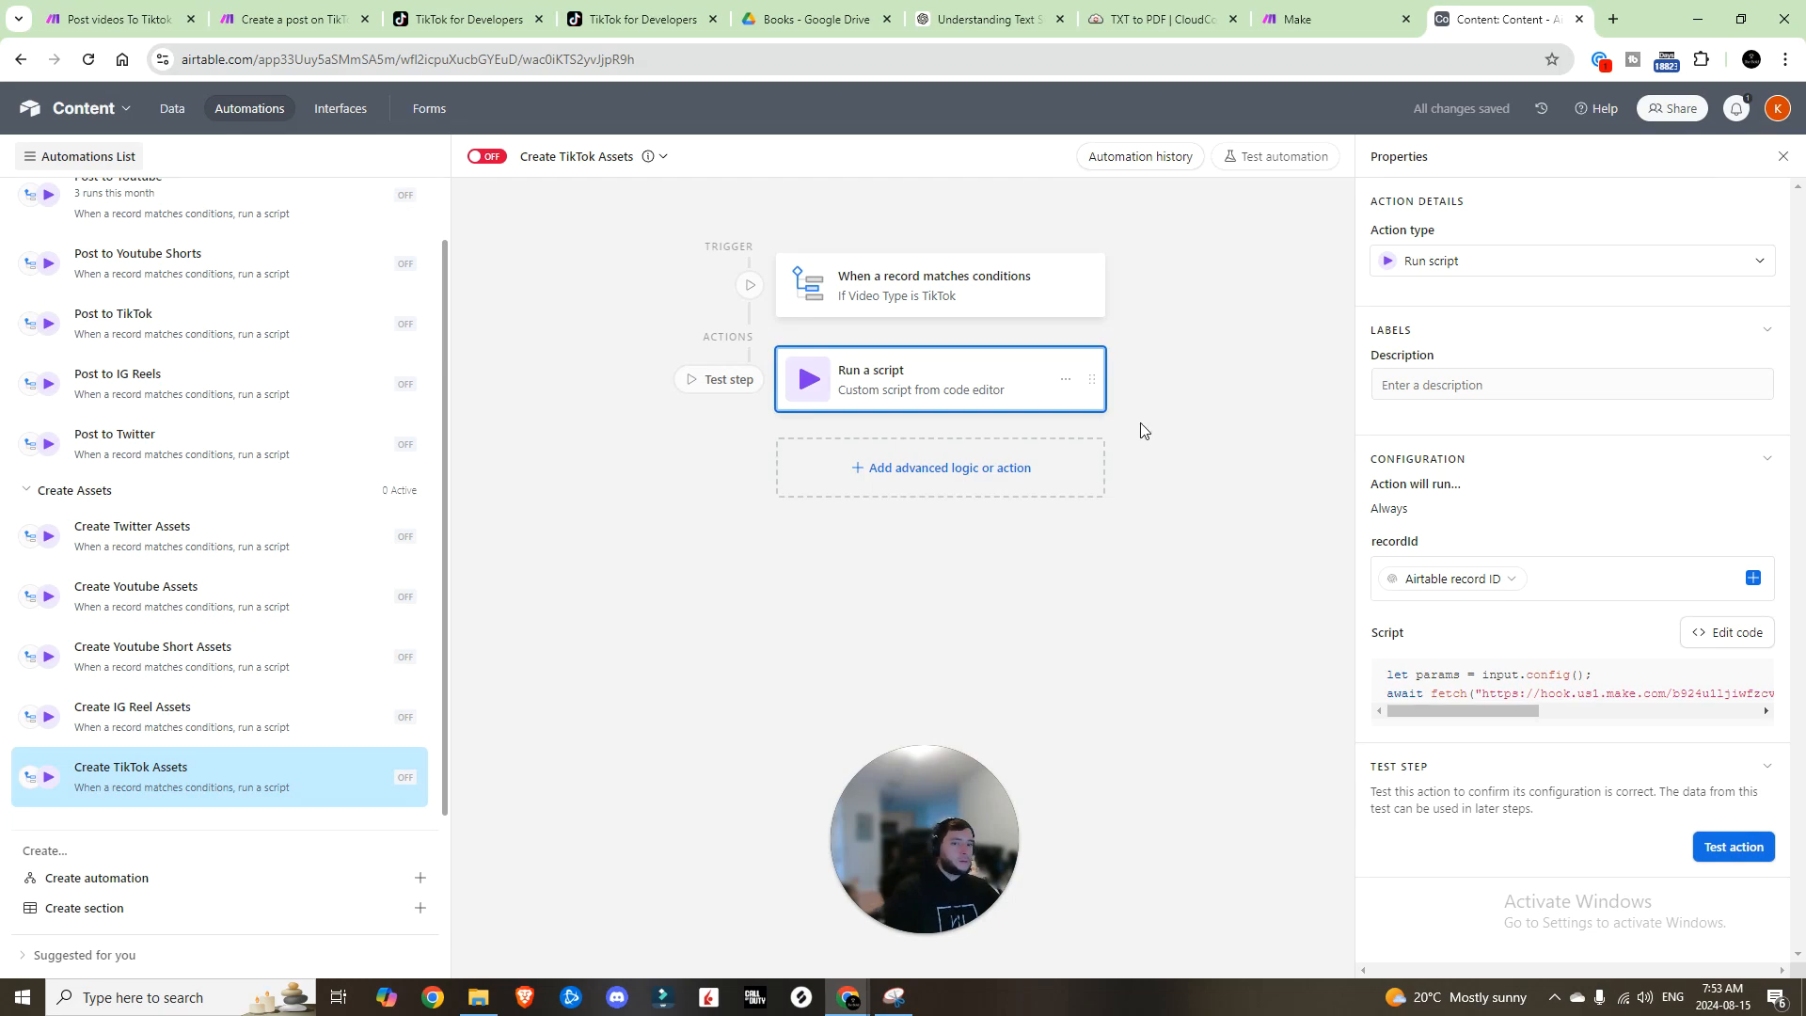
Step: Collapse the Posting and Create Assets automation groups
scroll(30, 222, up, 1)
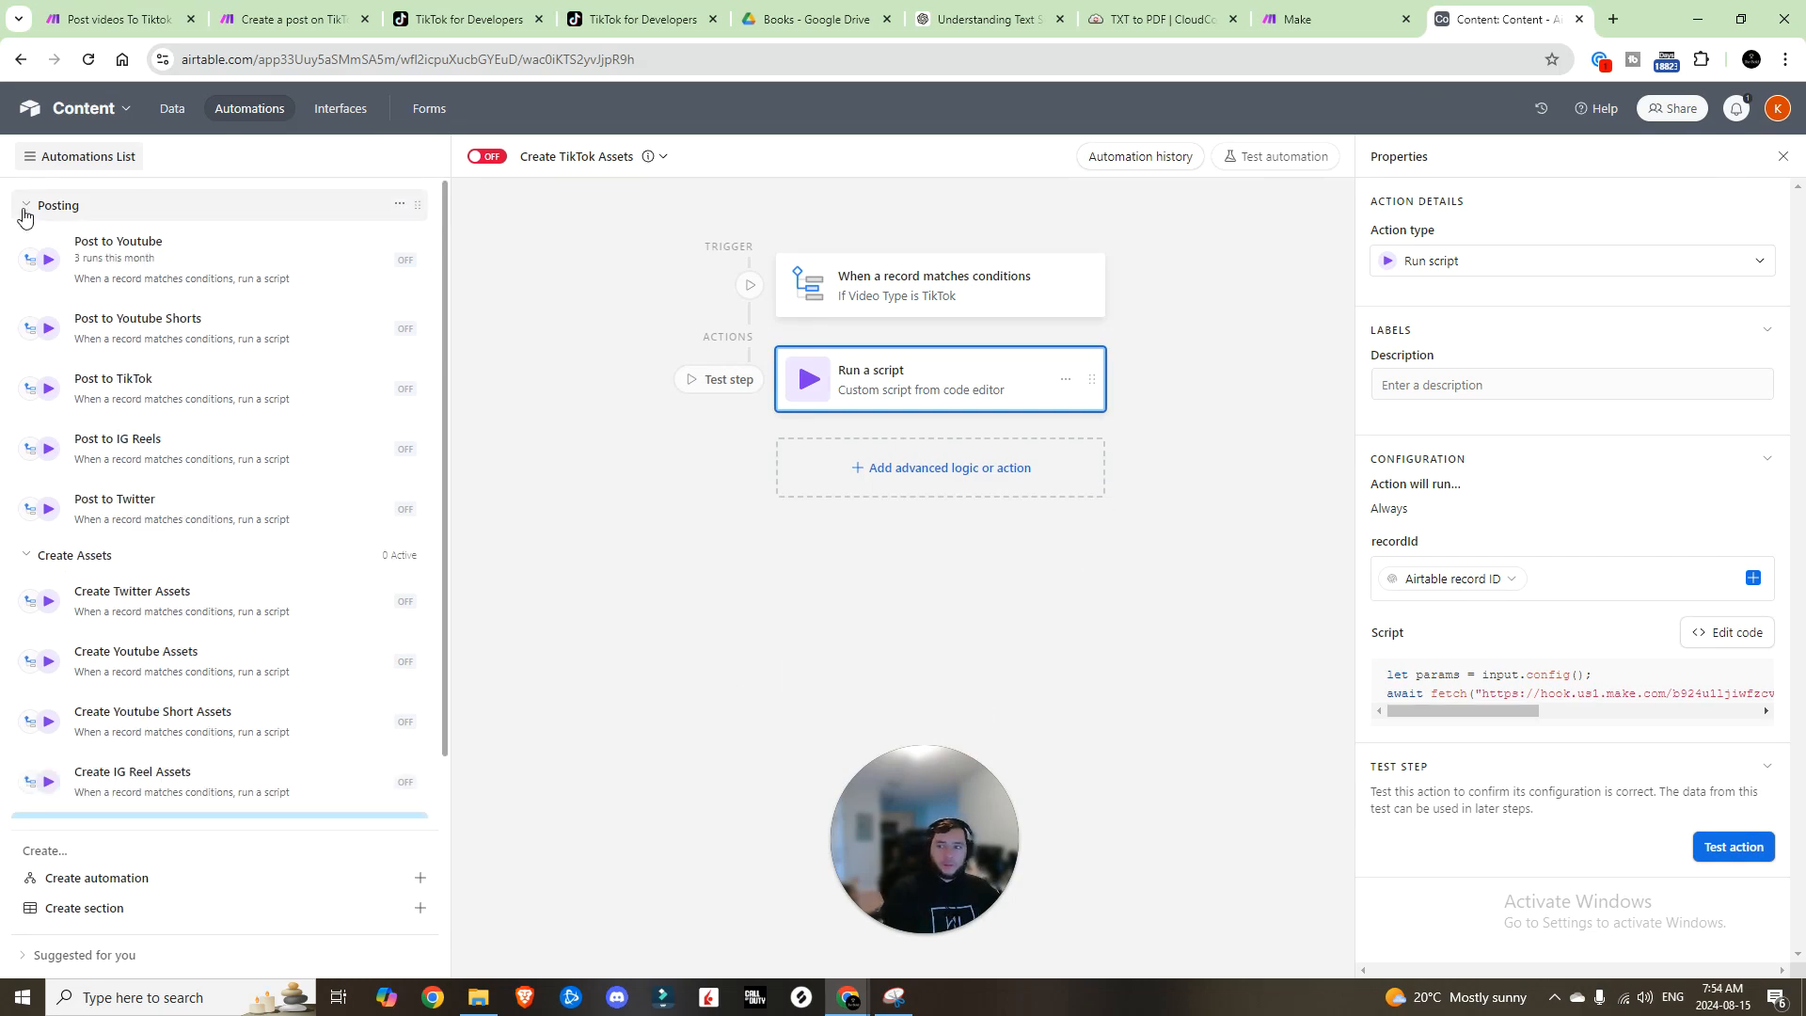
click(24, 209)
click(30, 252)
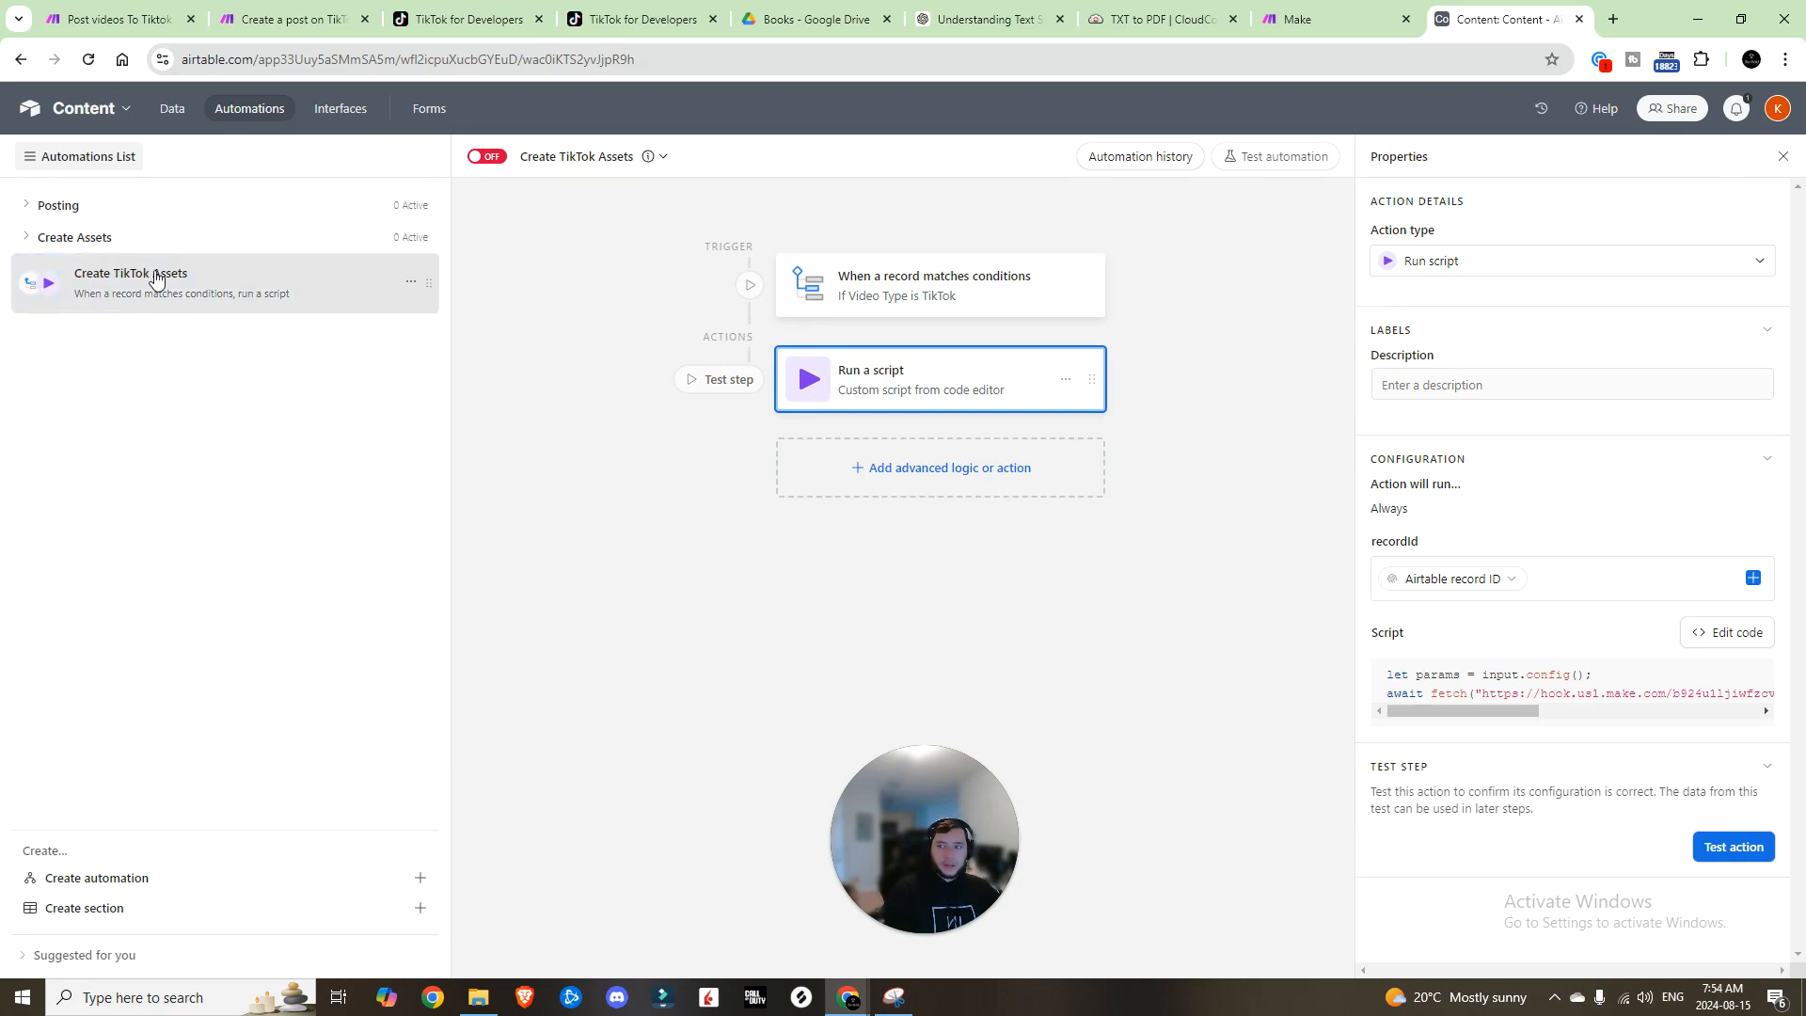
Step: Switch to Make and open the Social Media Content Scheduler scenario in the editor
click(173, 106)
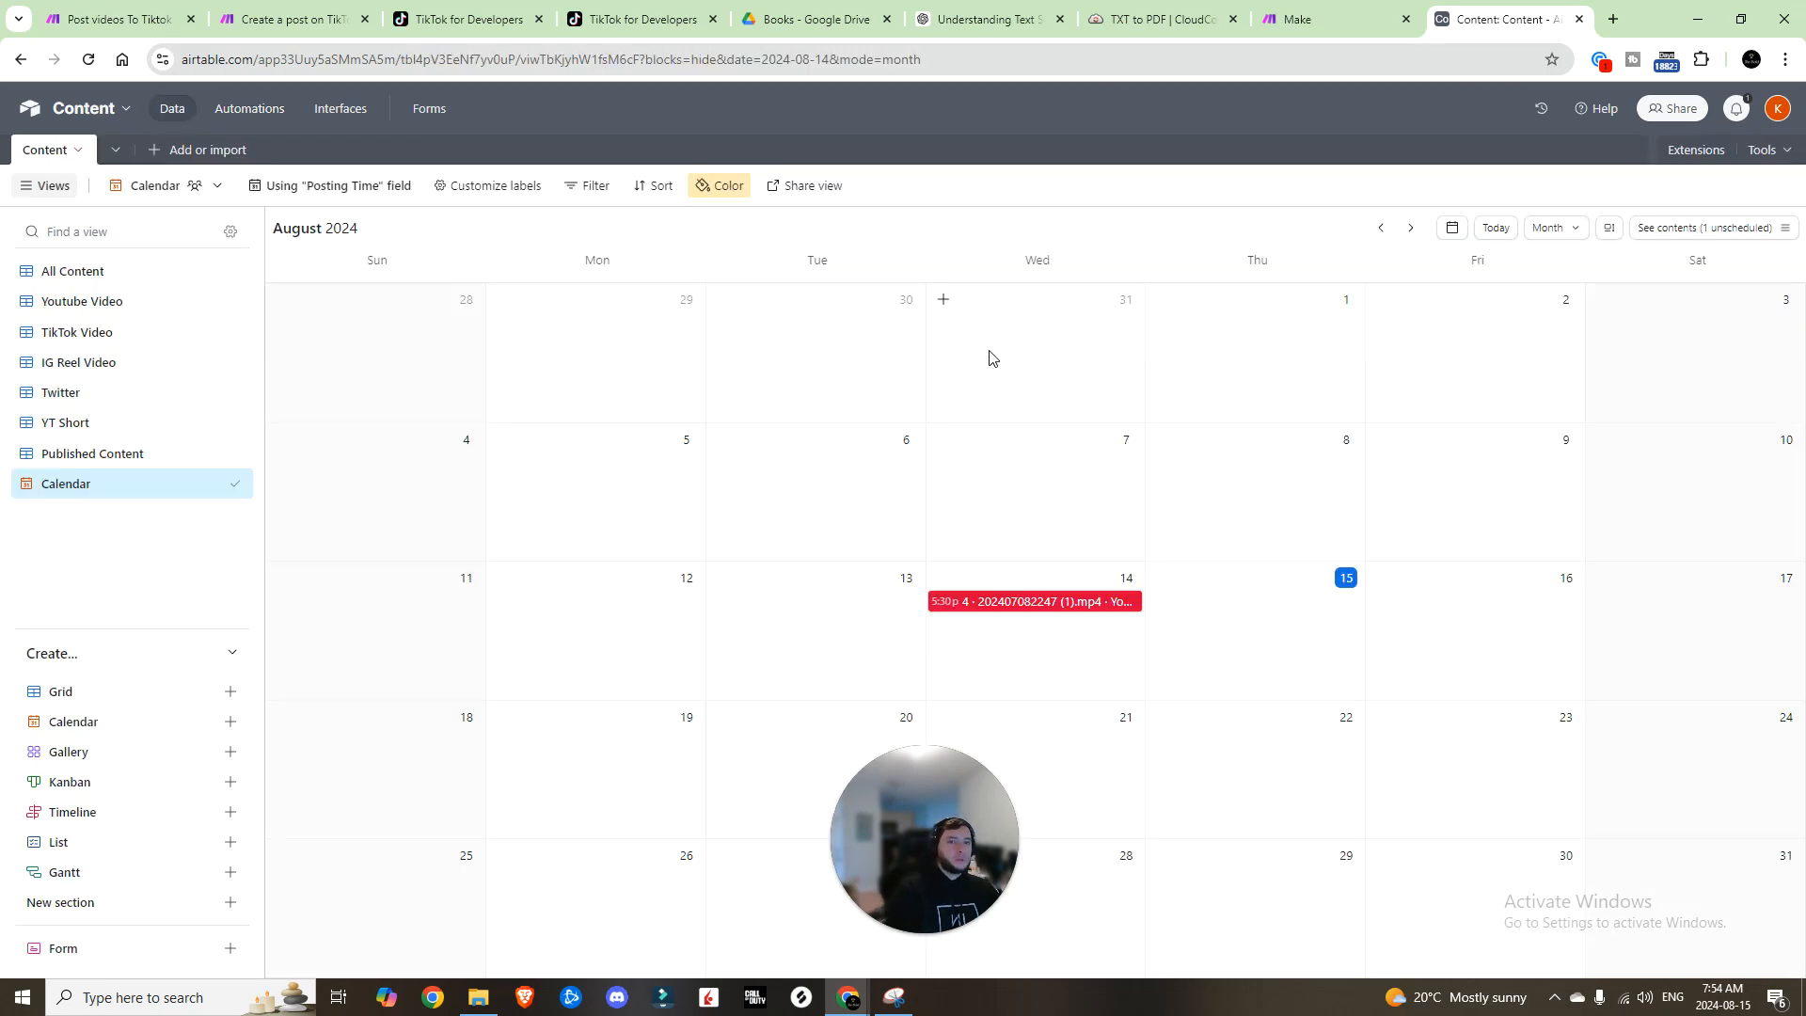
click(1321, 21)
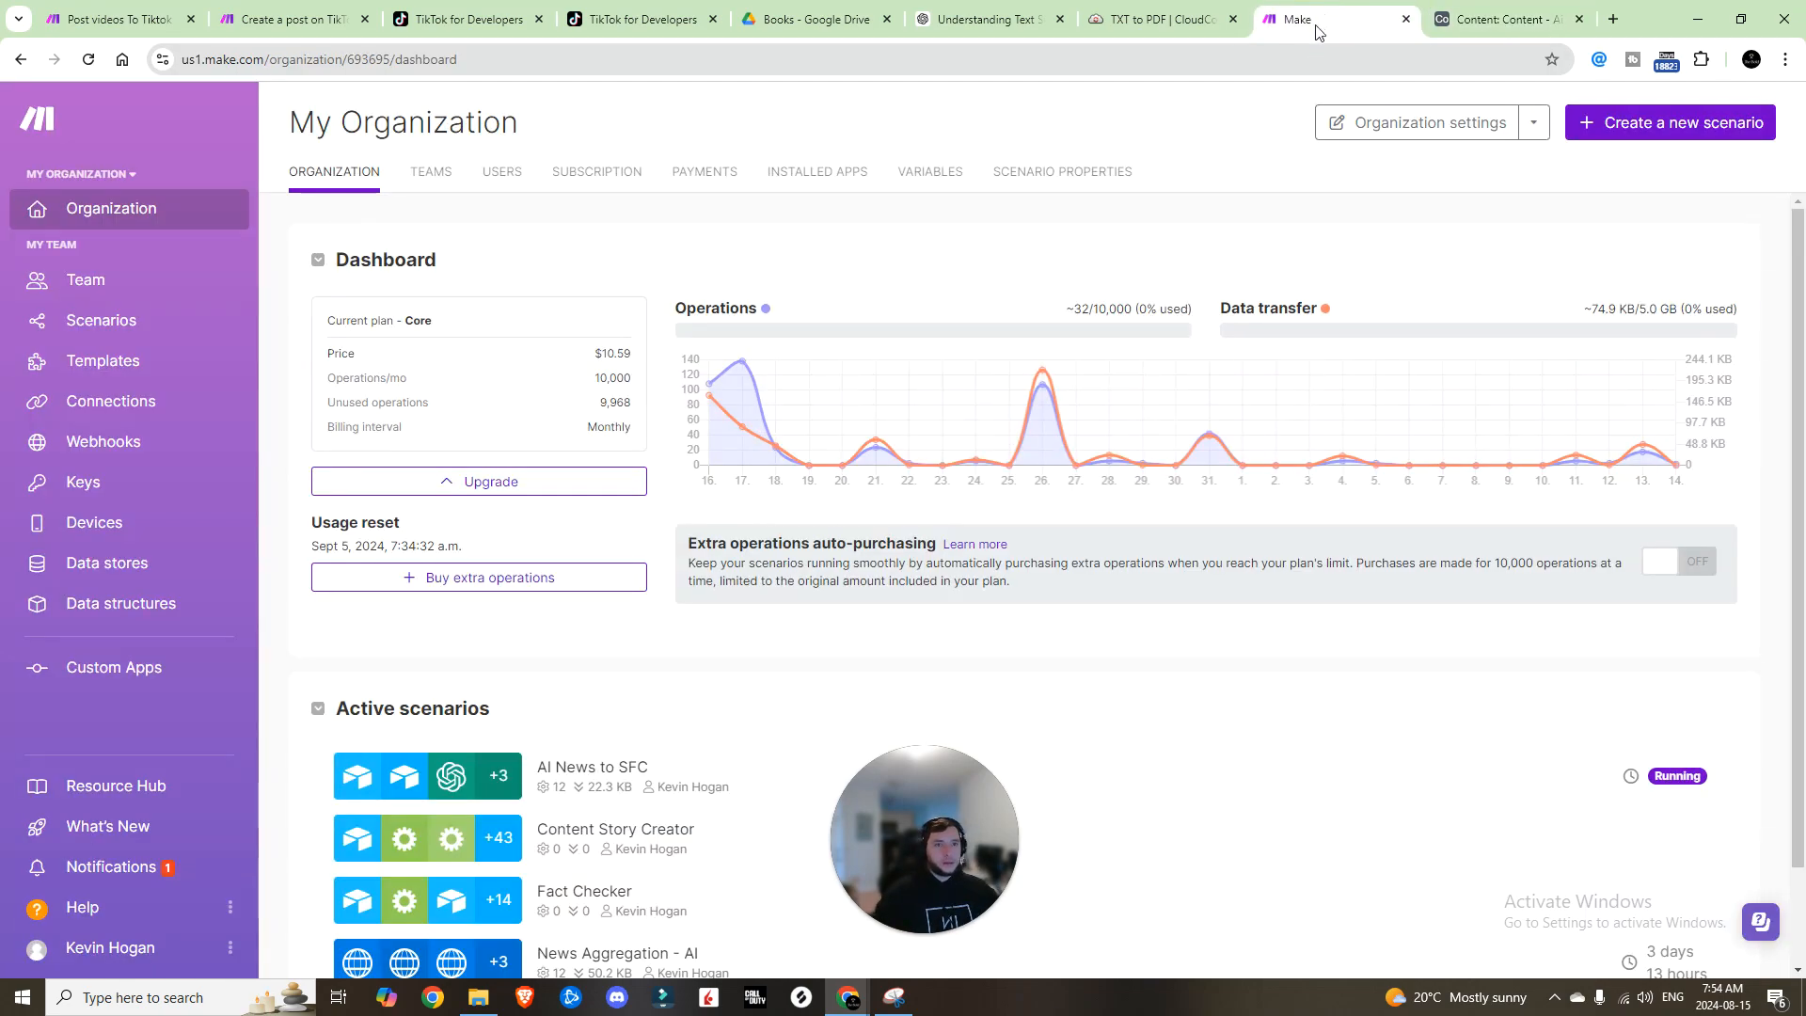
click(136, 330)
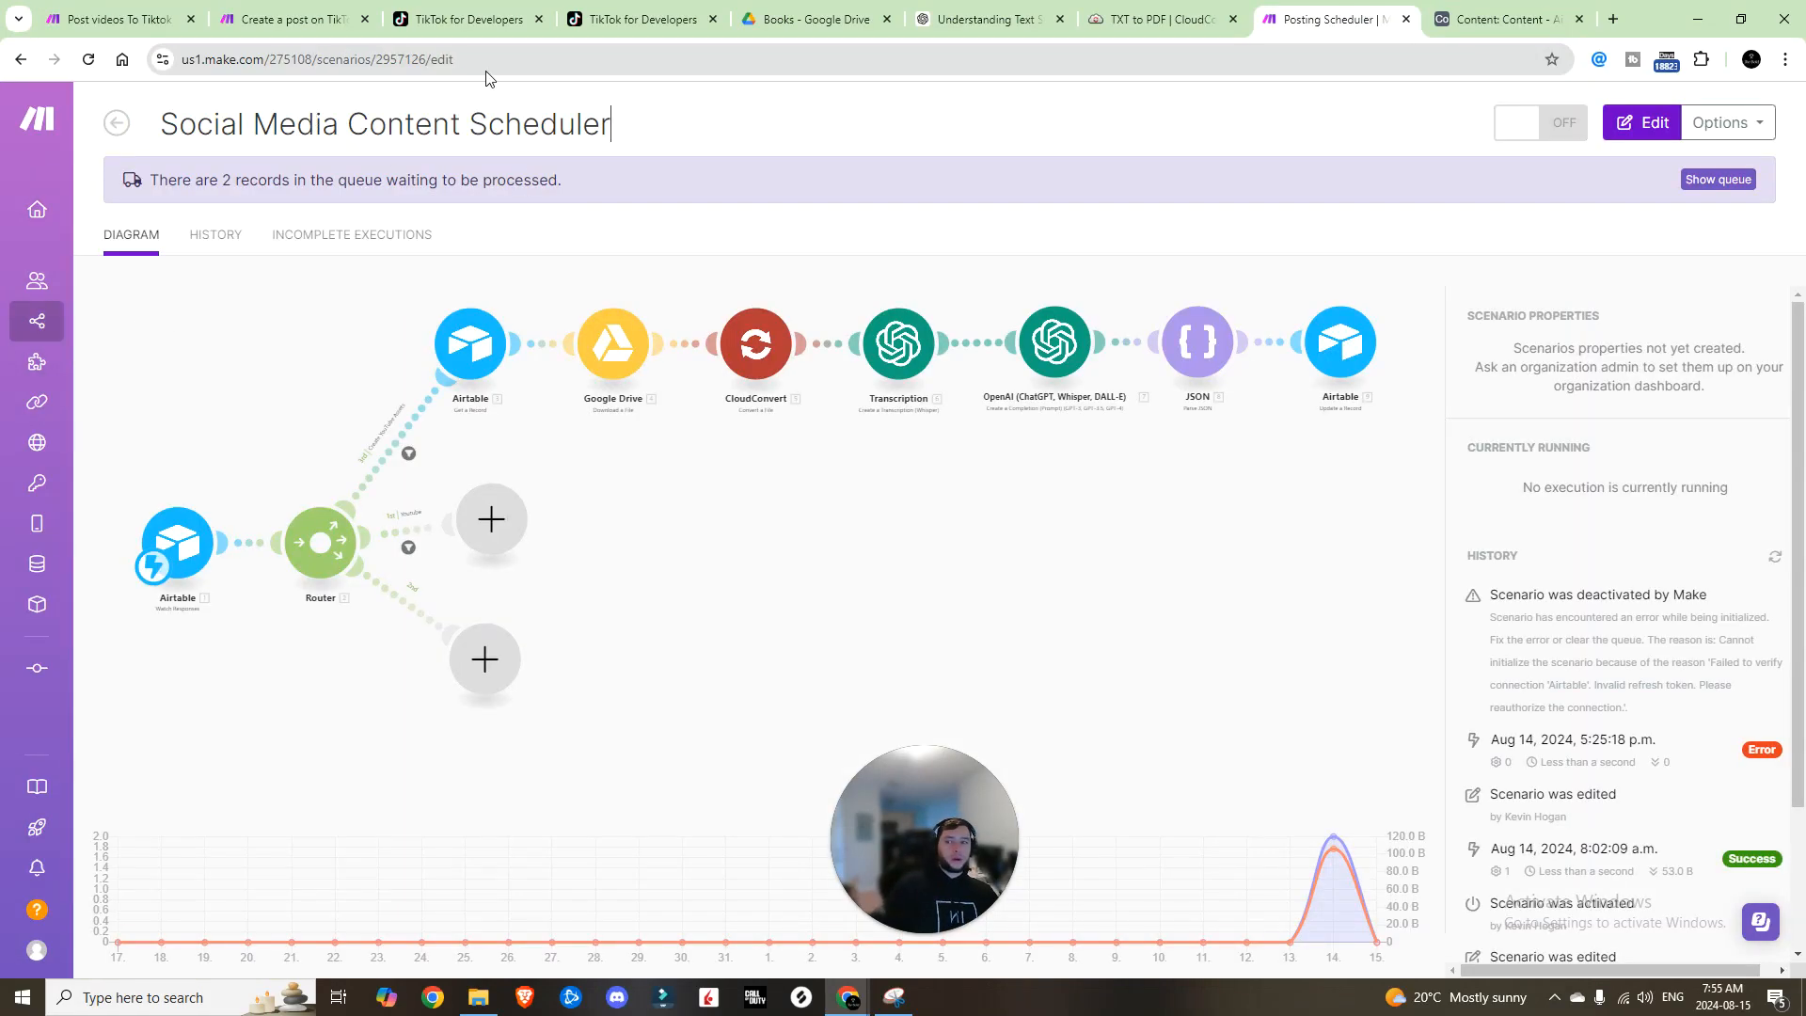
click(364, 320)
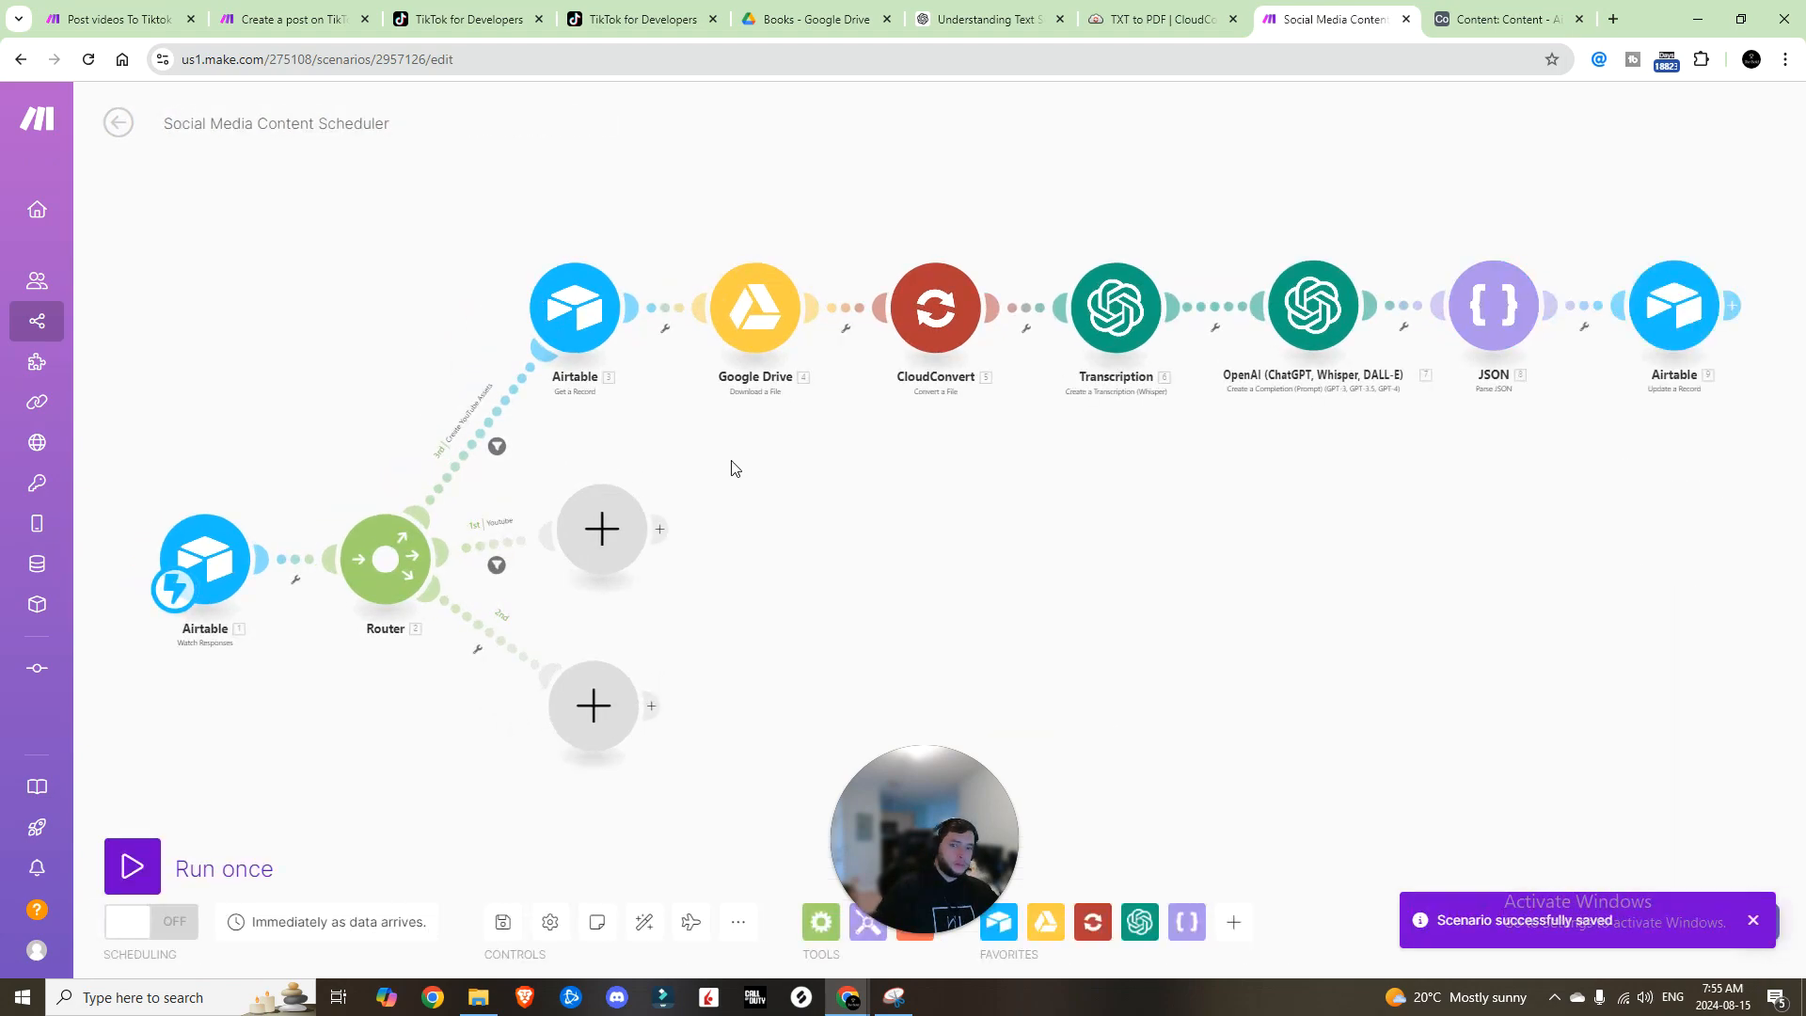
click(1753, 921)
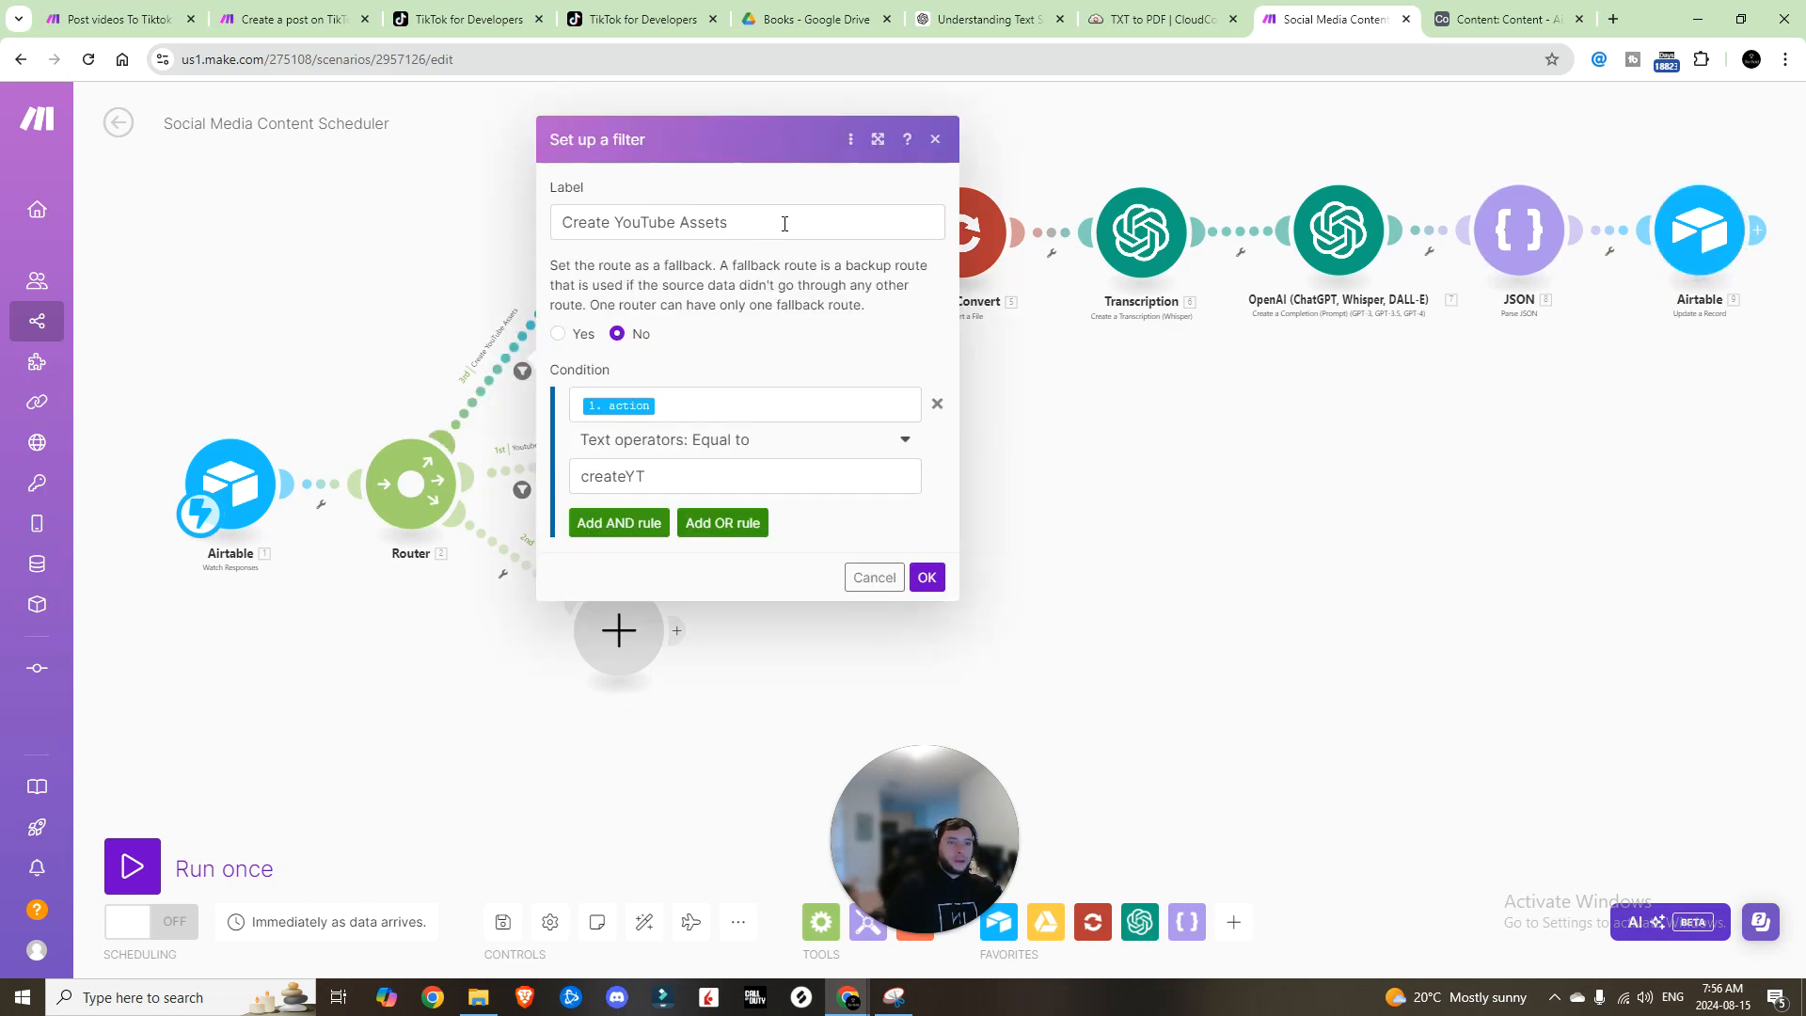
Step: Set the Create YouTube Assets filter value to CreateYTPost, copied from the Airtable script
click(654, 476)
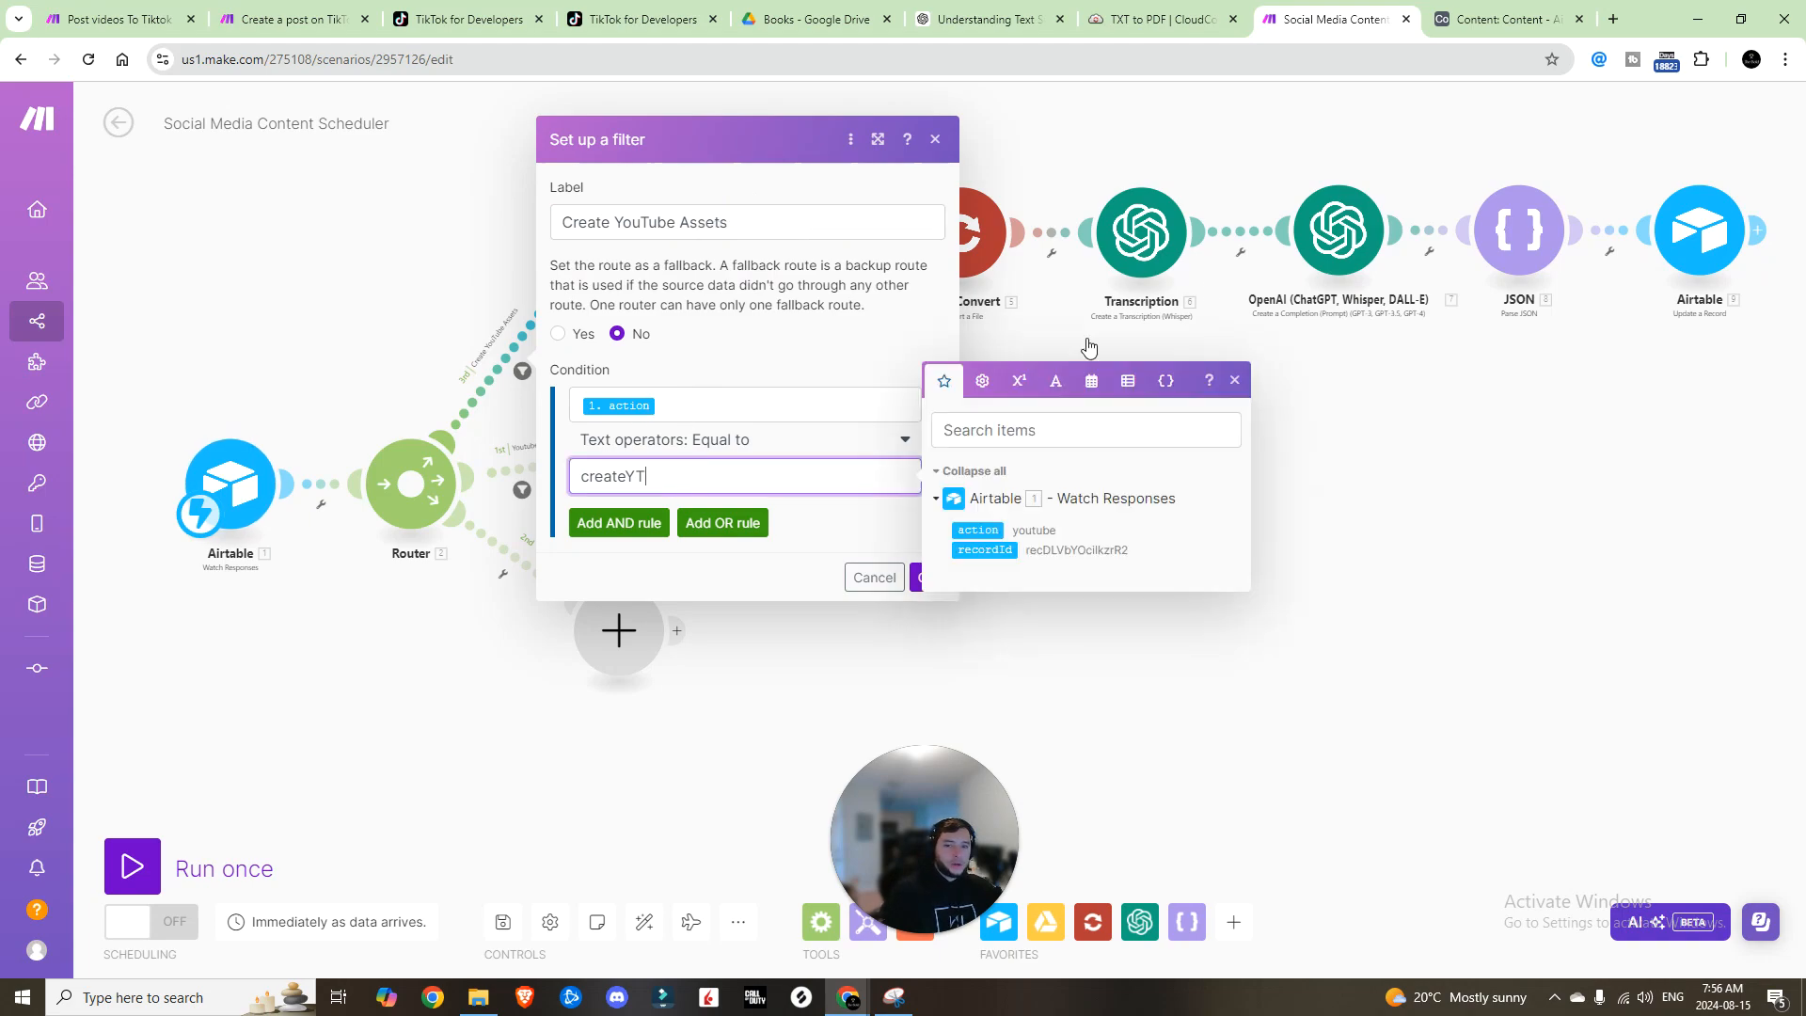
click(1503, 21)
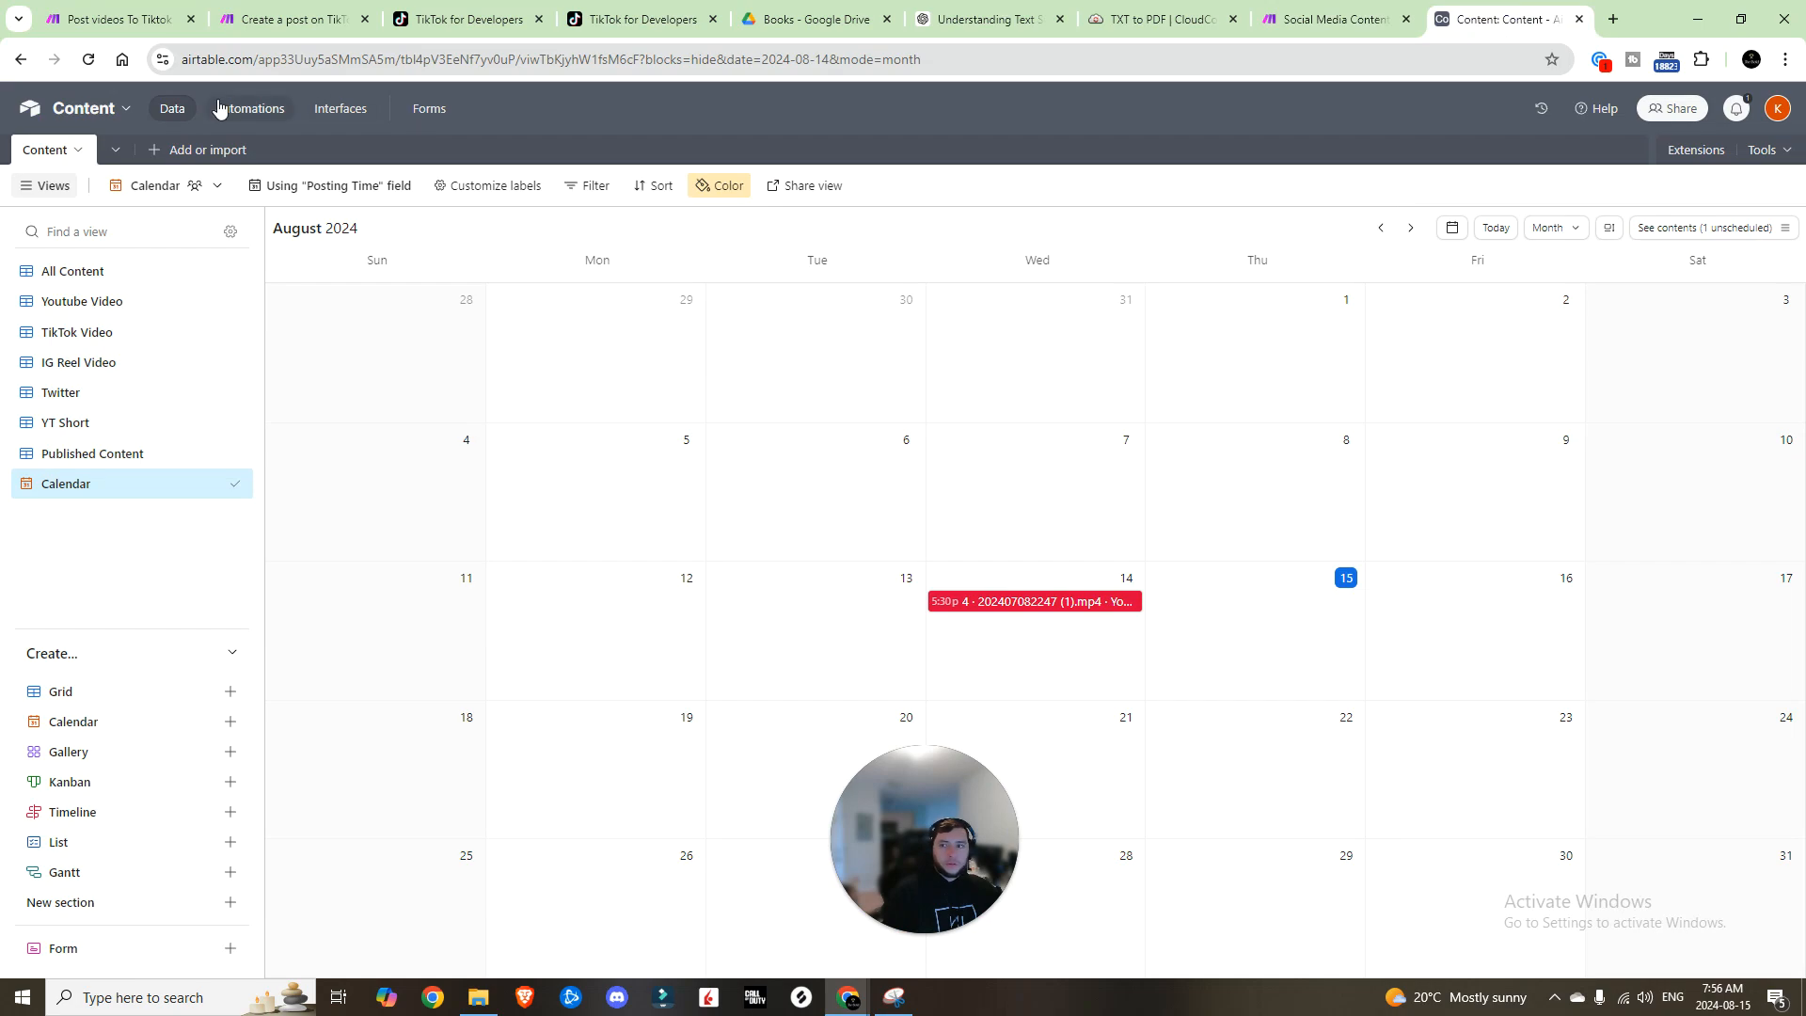
click(219, 108)
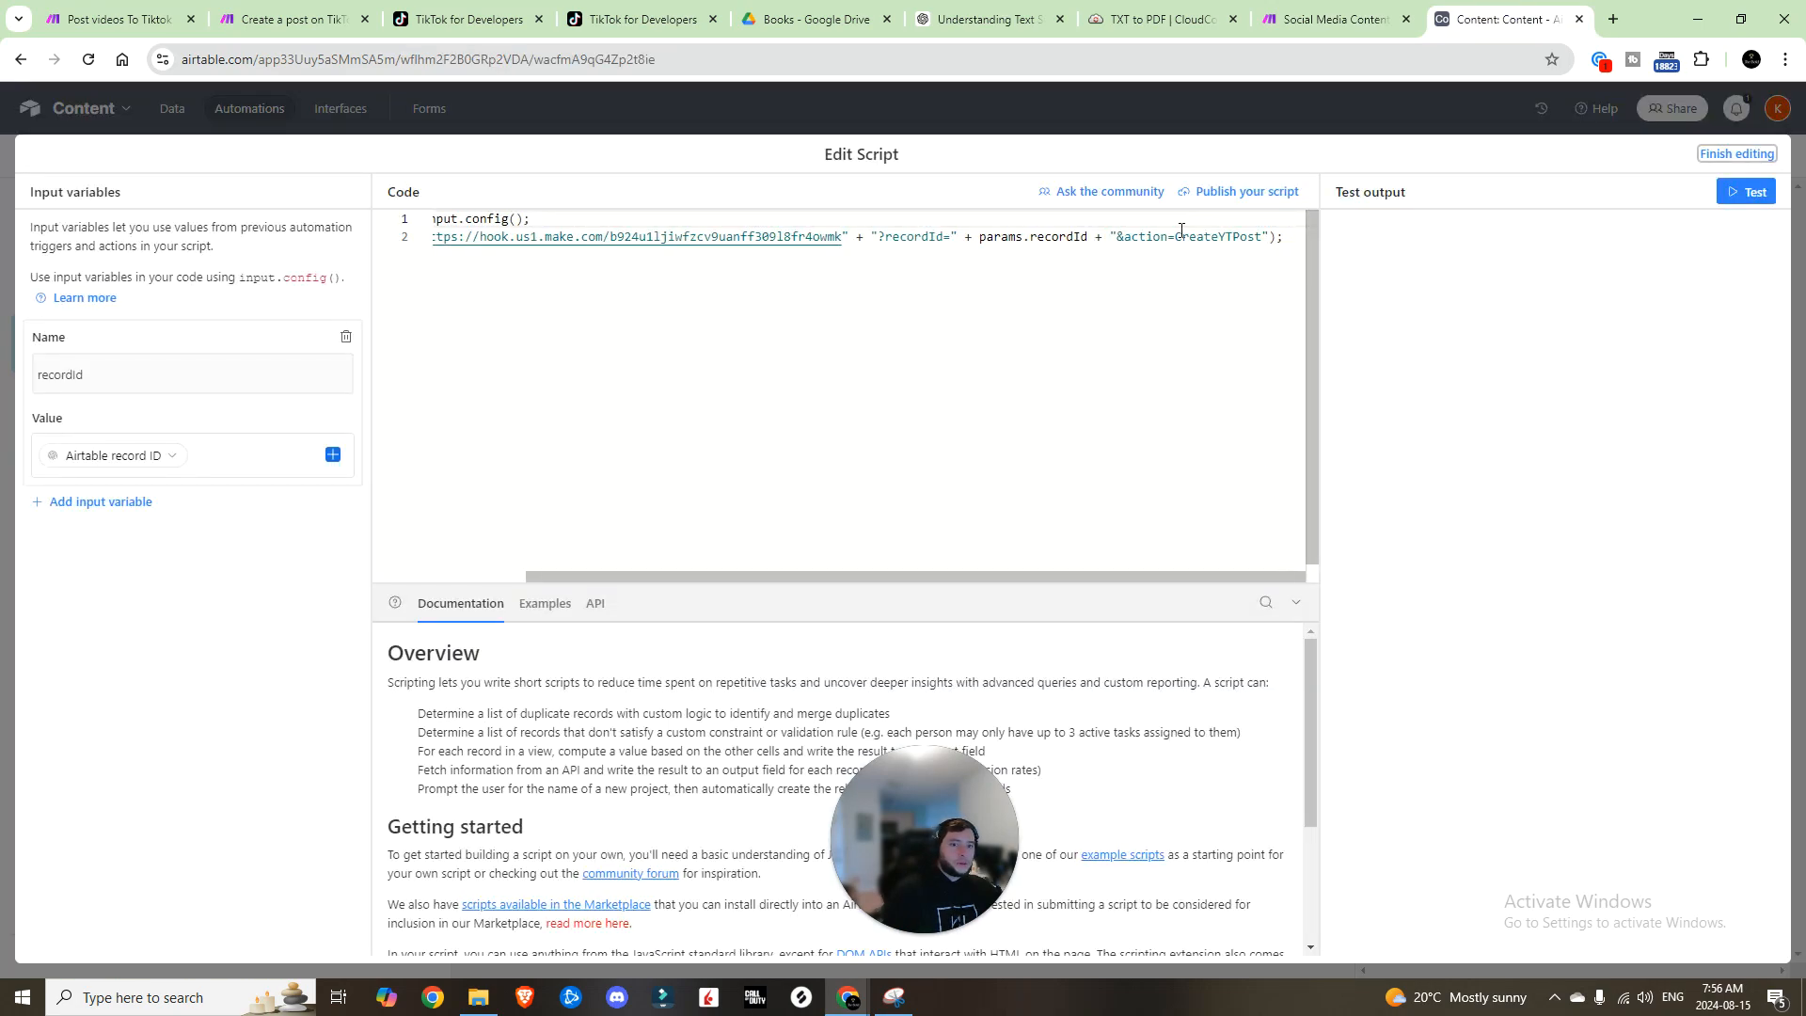
drag(1177, 236, 1261, 236)
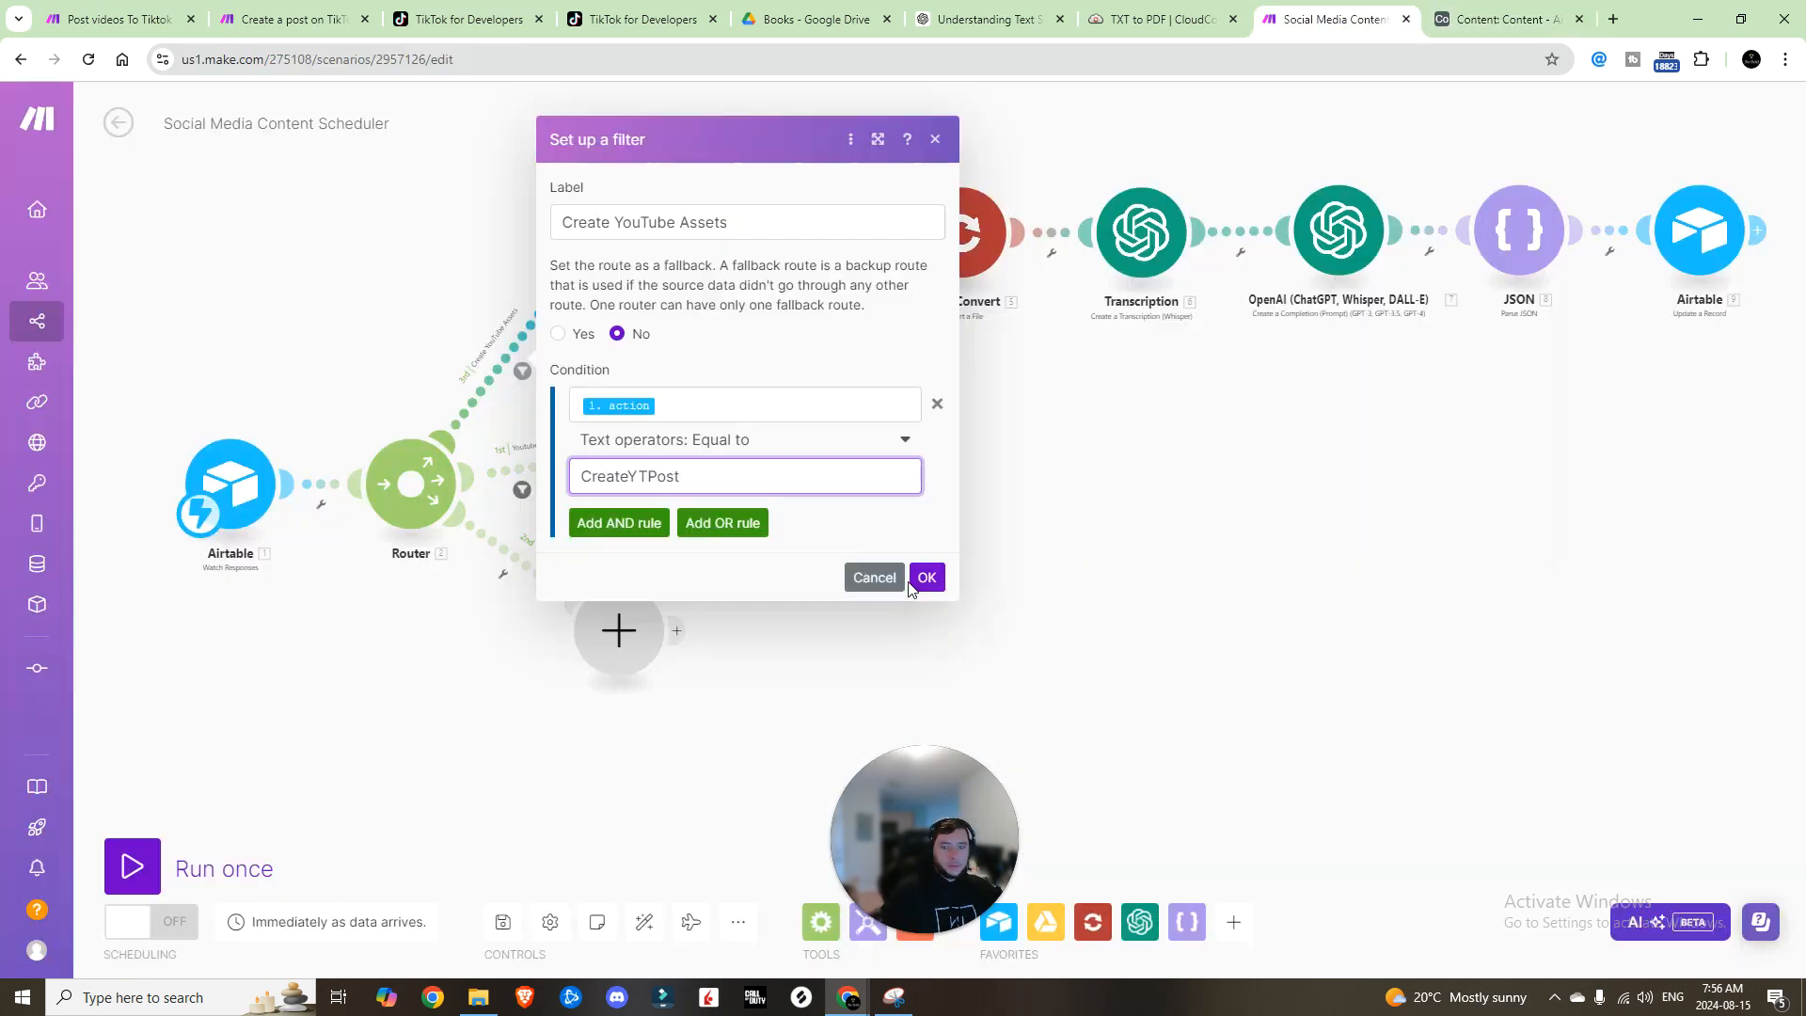
click(927, 578)
Step: Review the Airtable Get a Record module: Content base, Content table and the Record ID mapping
click(600, 232)
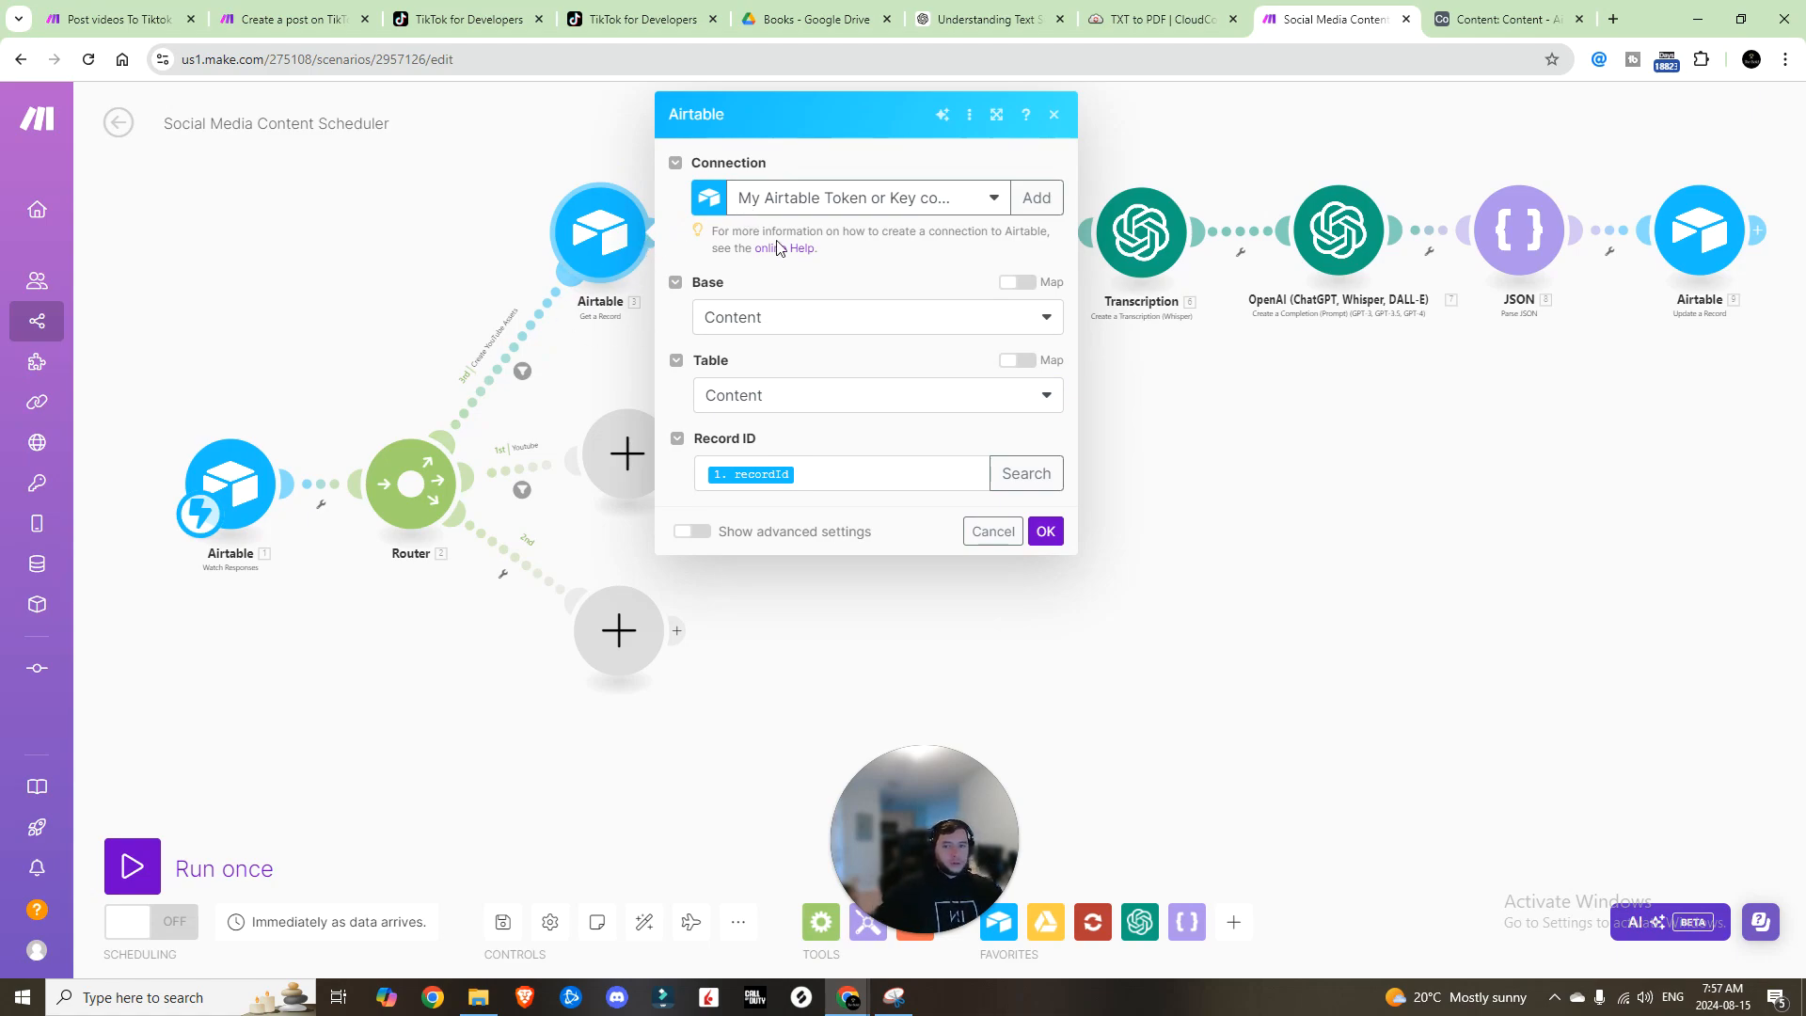
click(1012, 315)
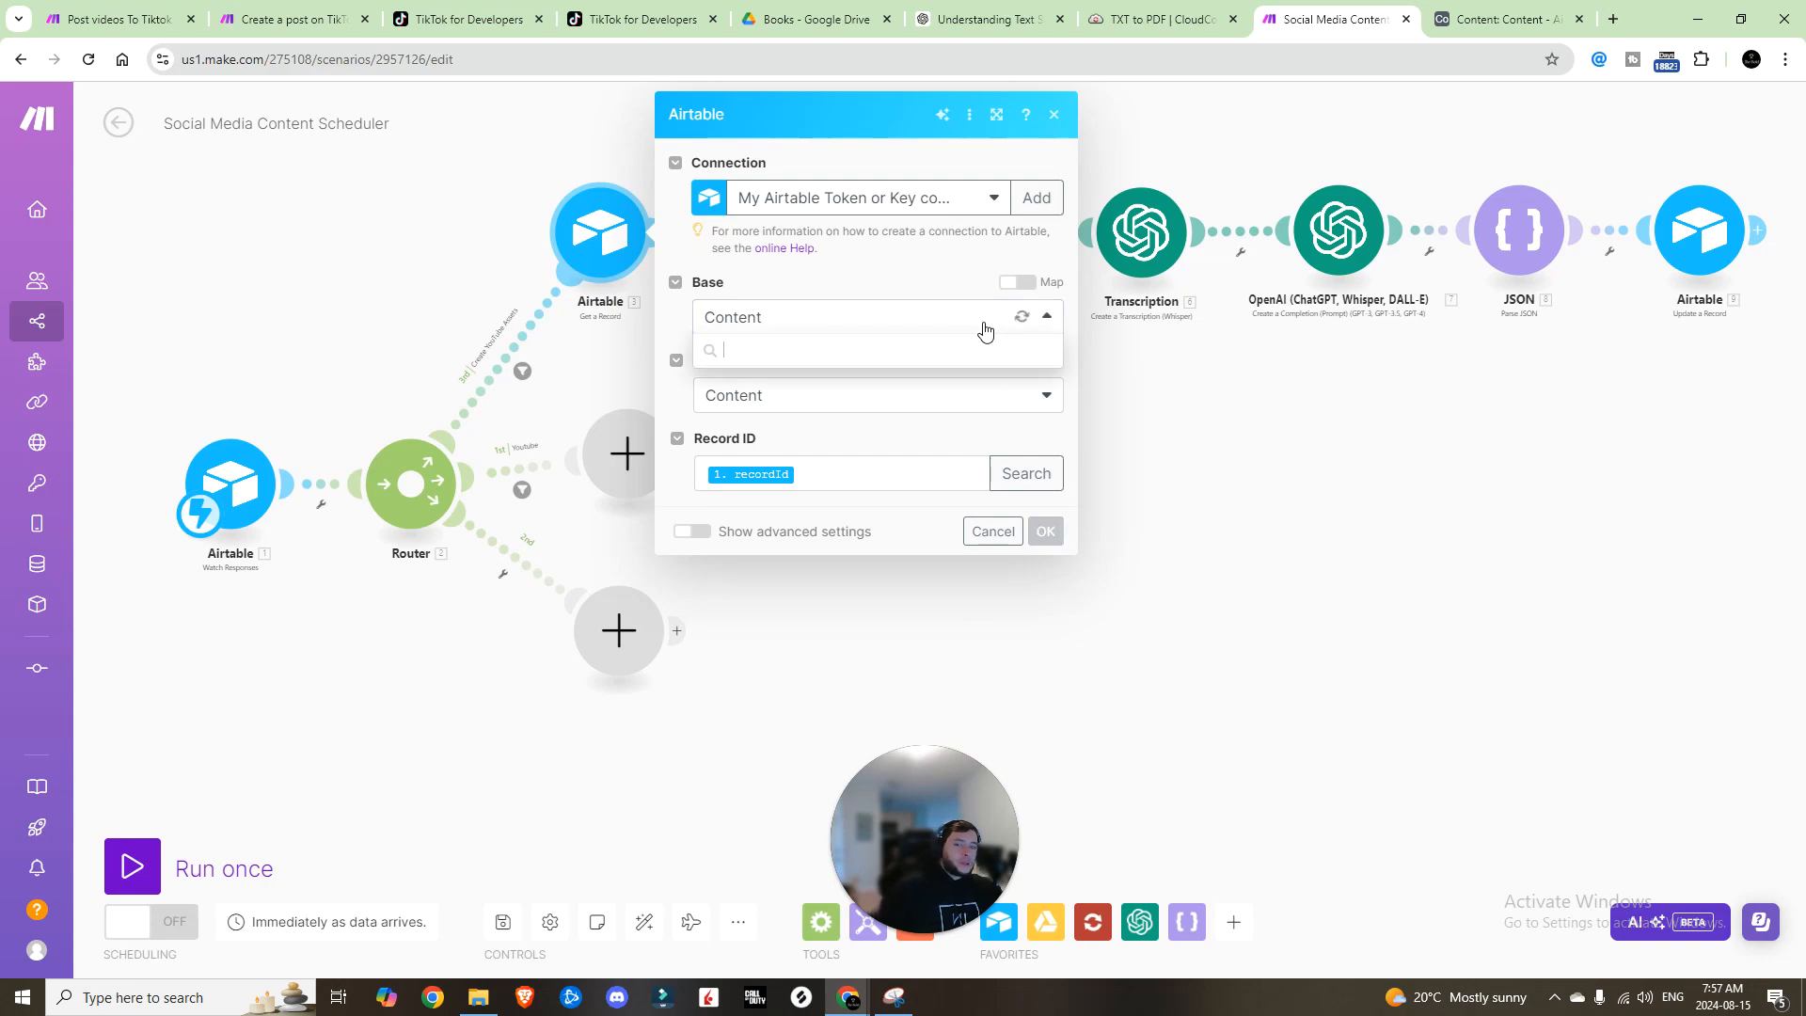
click(975, 329)
click(905, 402)
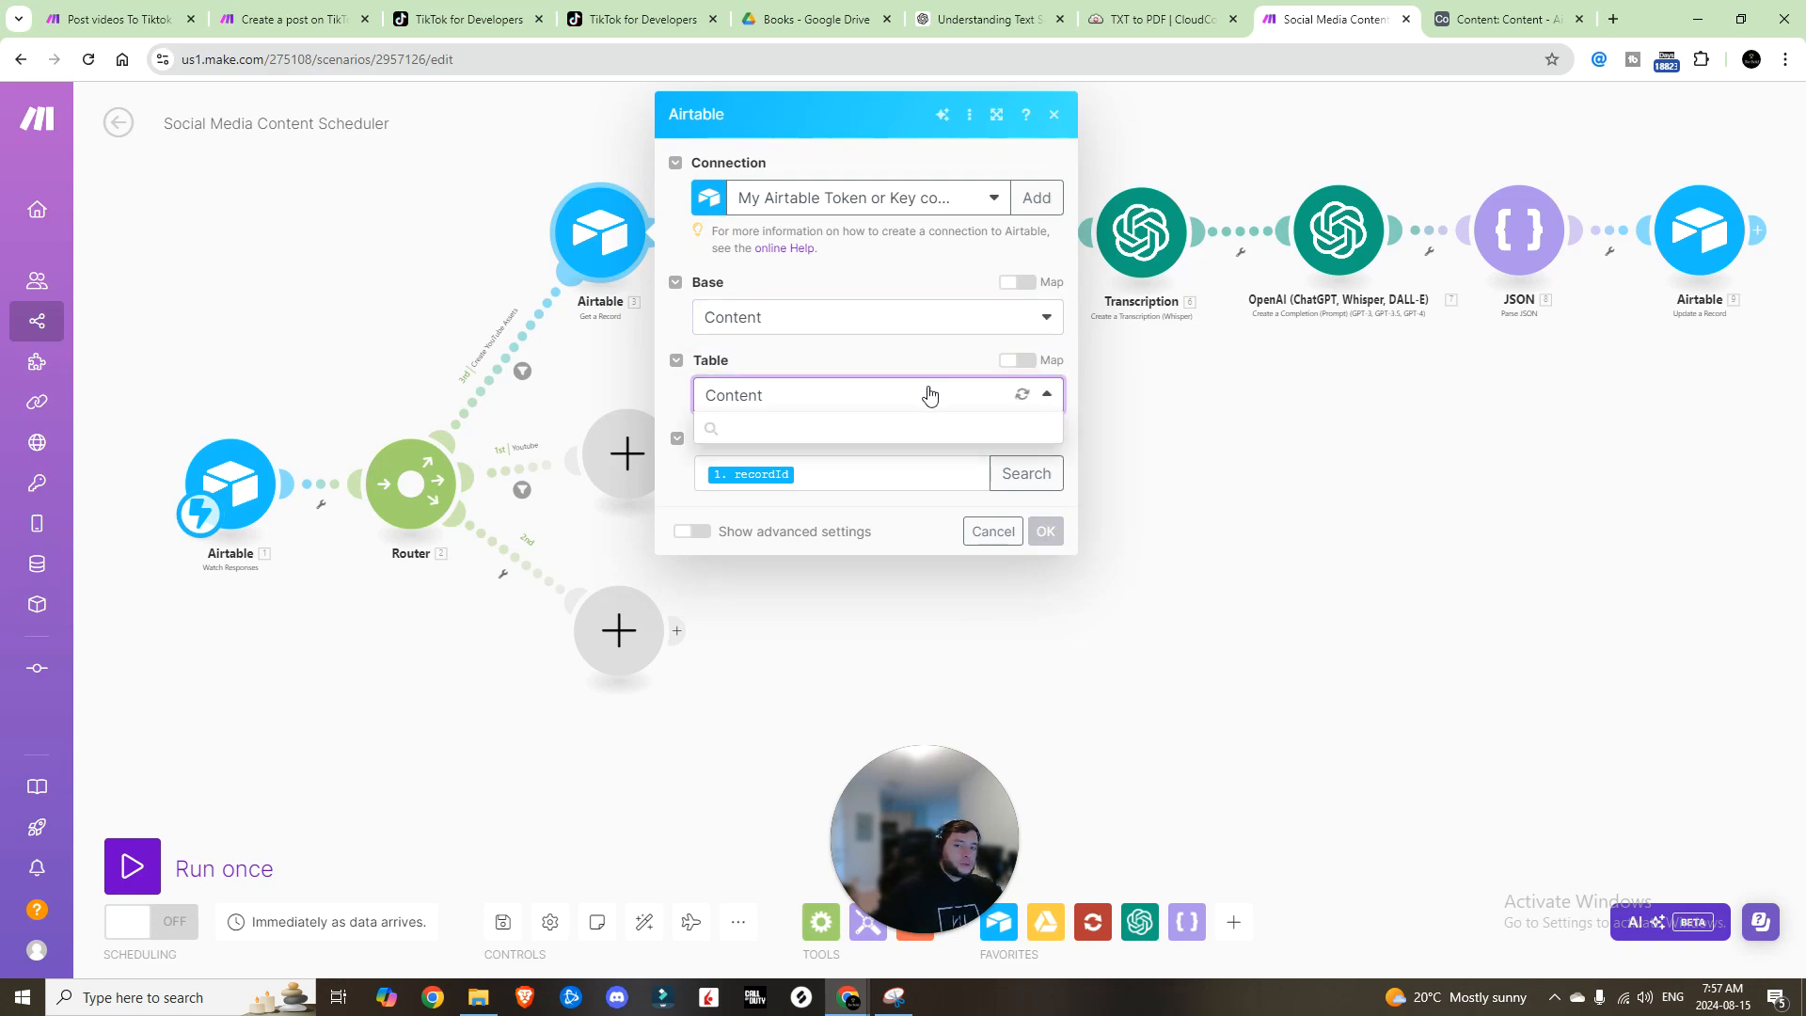
click(928, 407)
click(843, 474)
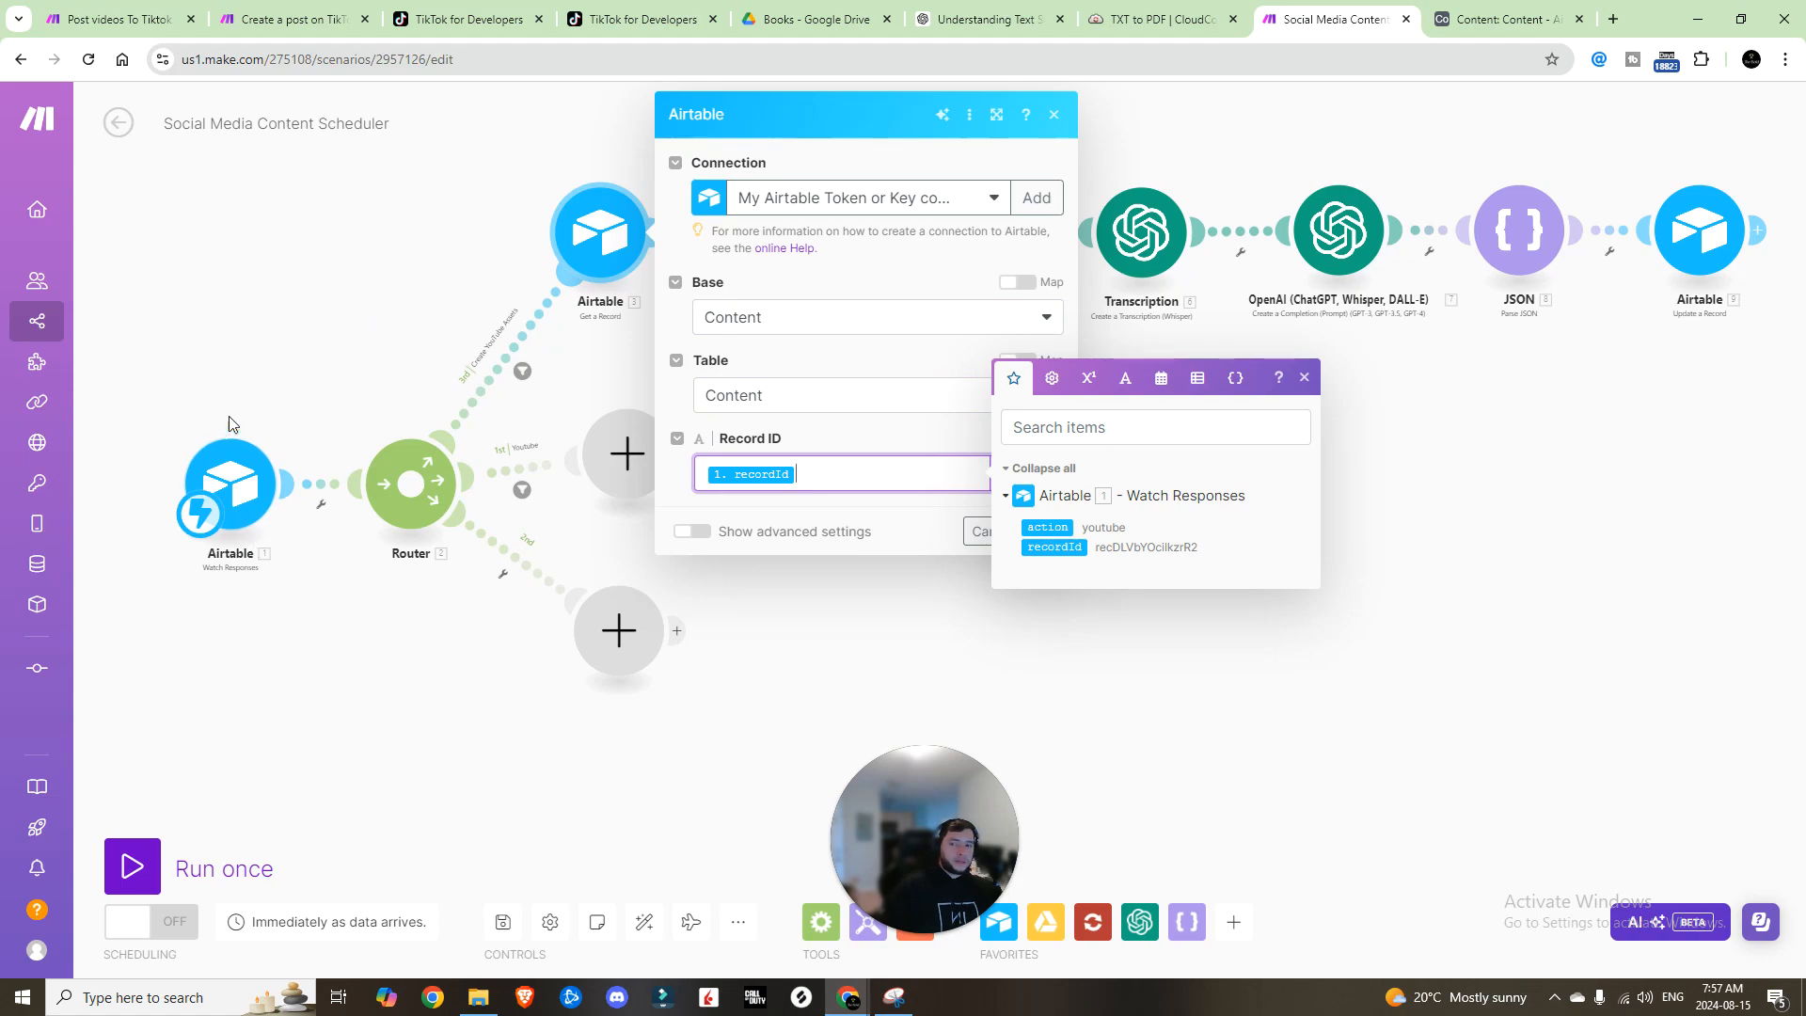
click(335, 294)
click(691, 301)
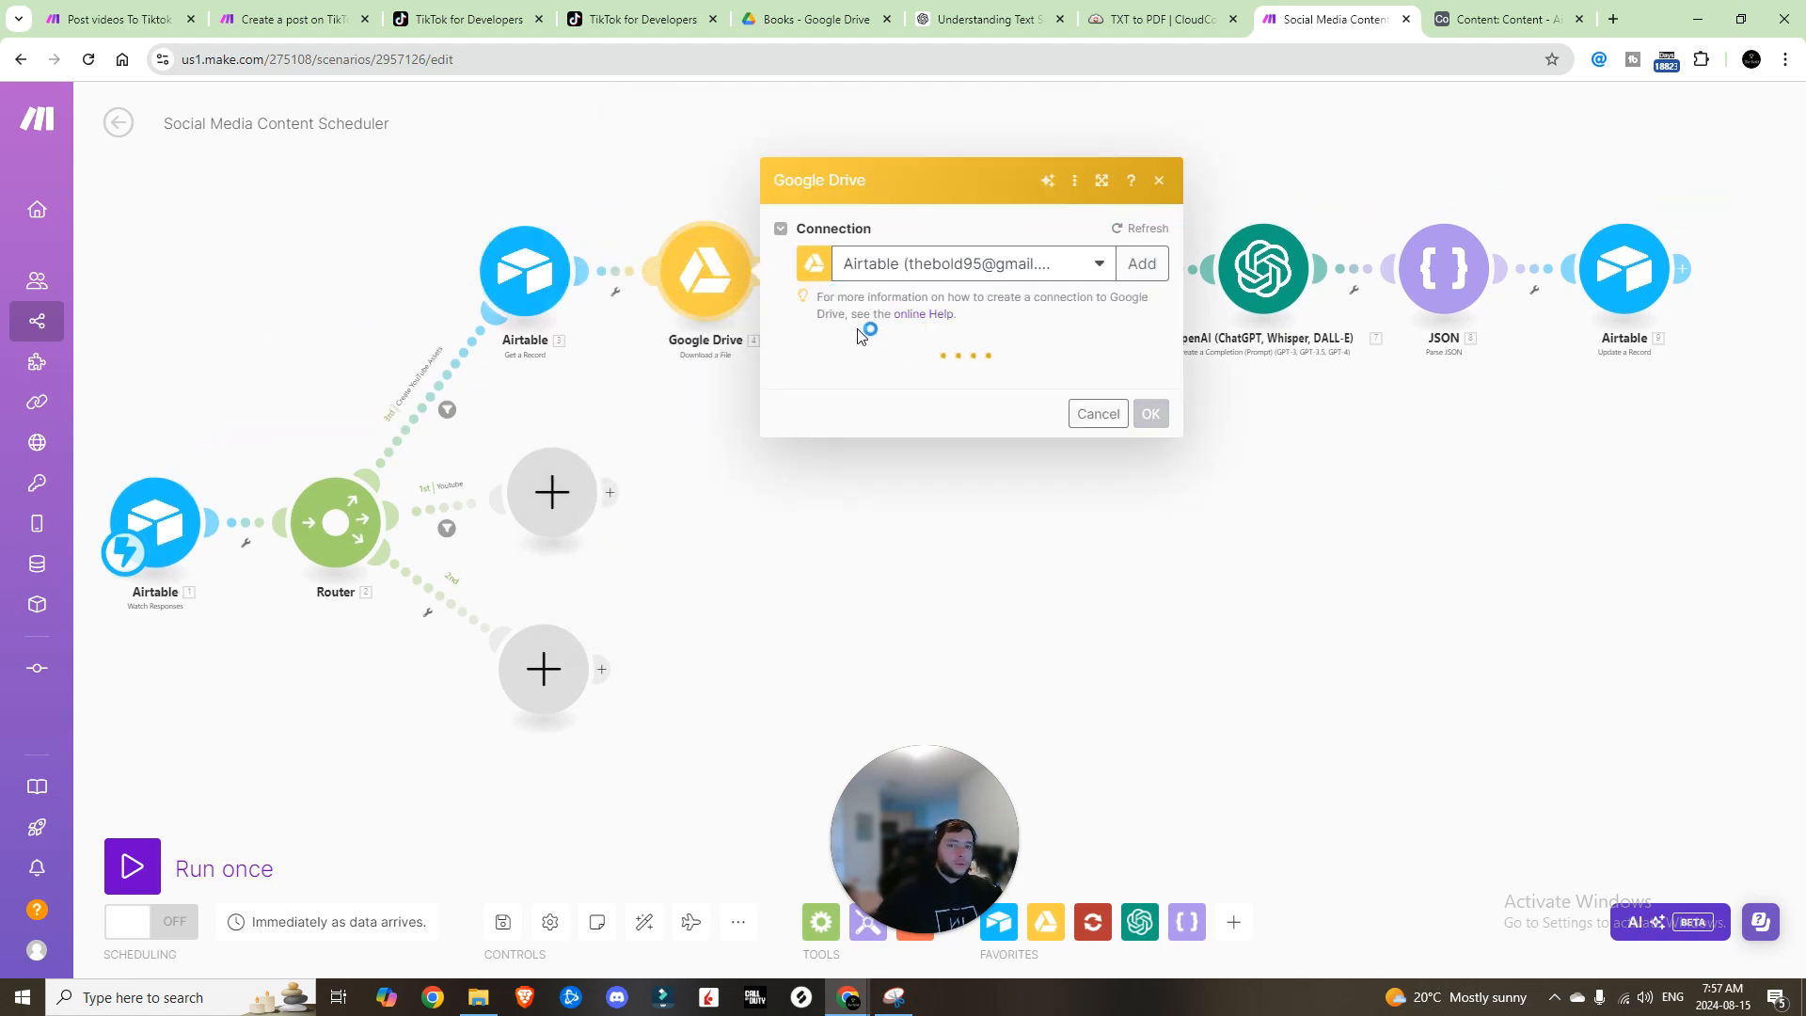
Step: Add a Google Drive connection named 'New connection to airtable', then search google in a new tab
click(1141, 240)
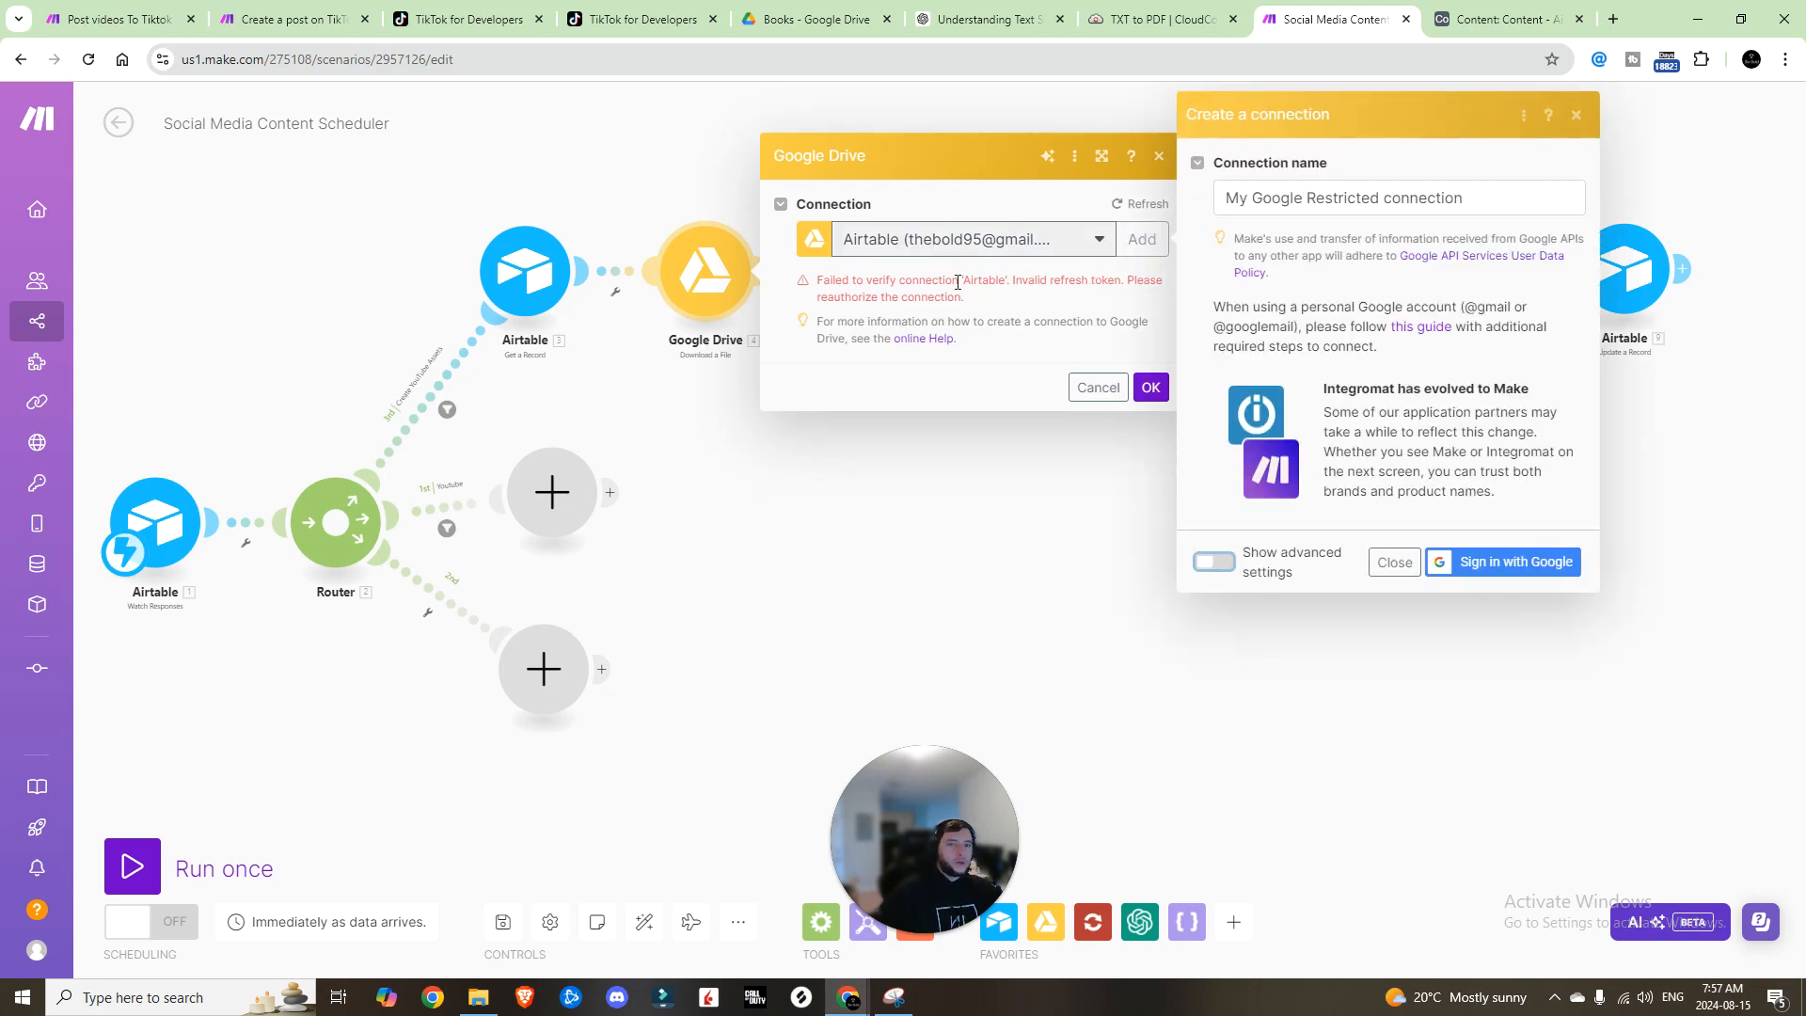
click(1348, 184)
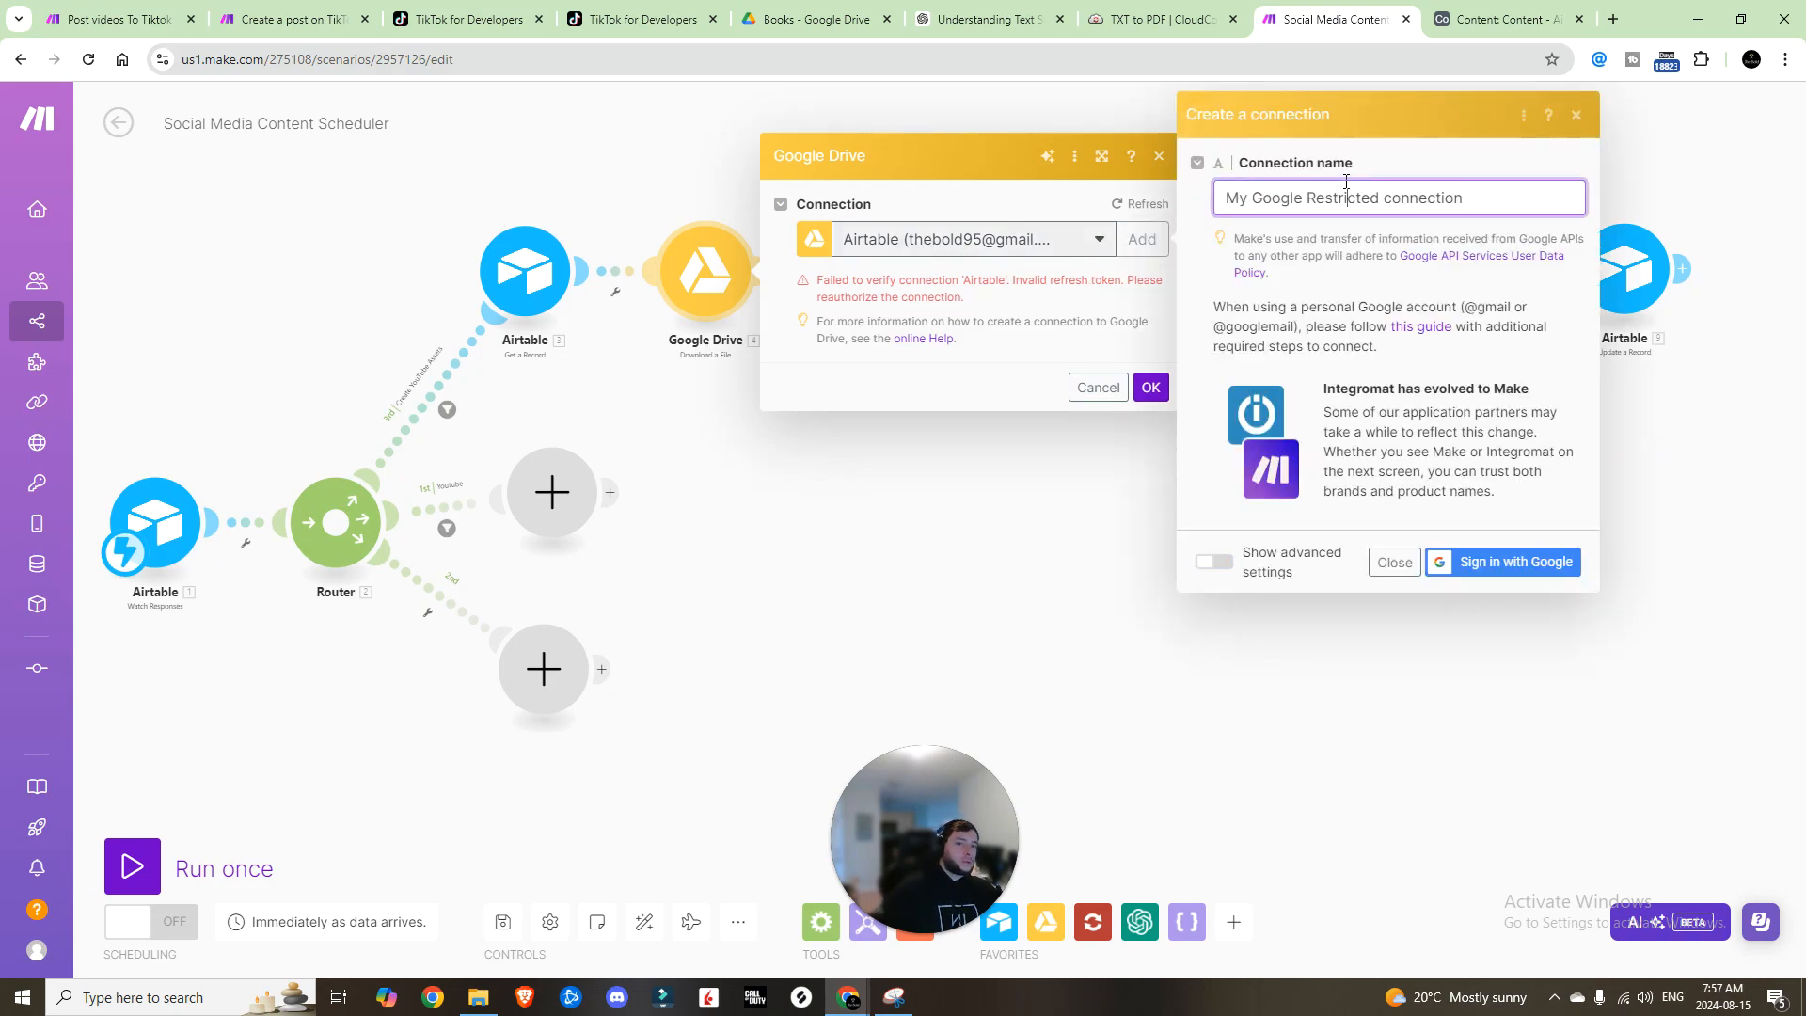
key(ctrl+a)
text(New connection to airtable)
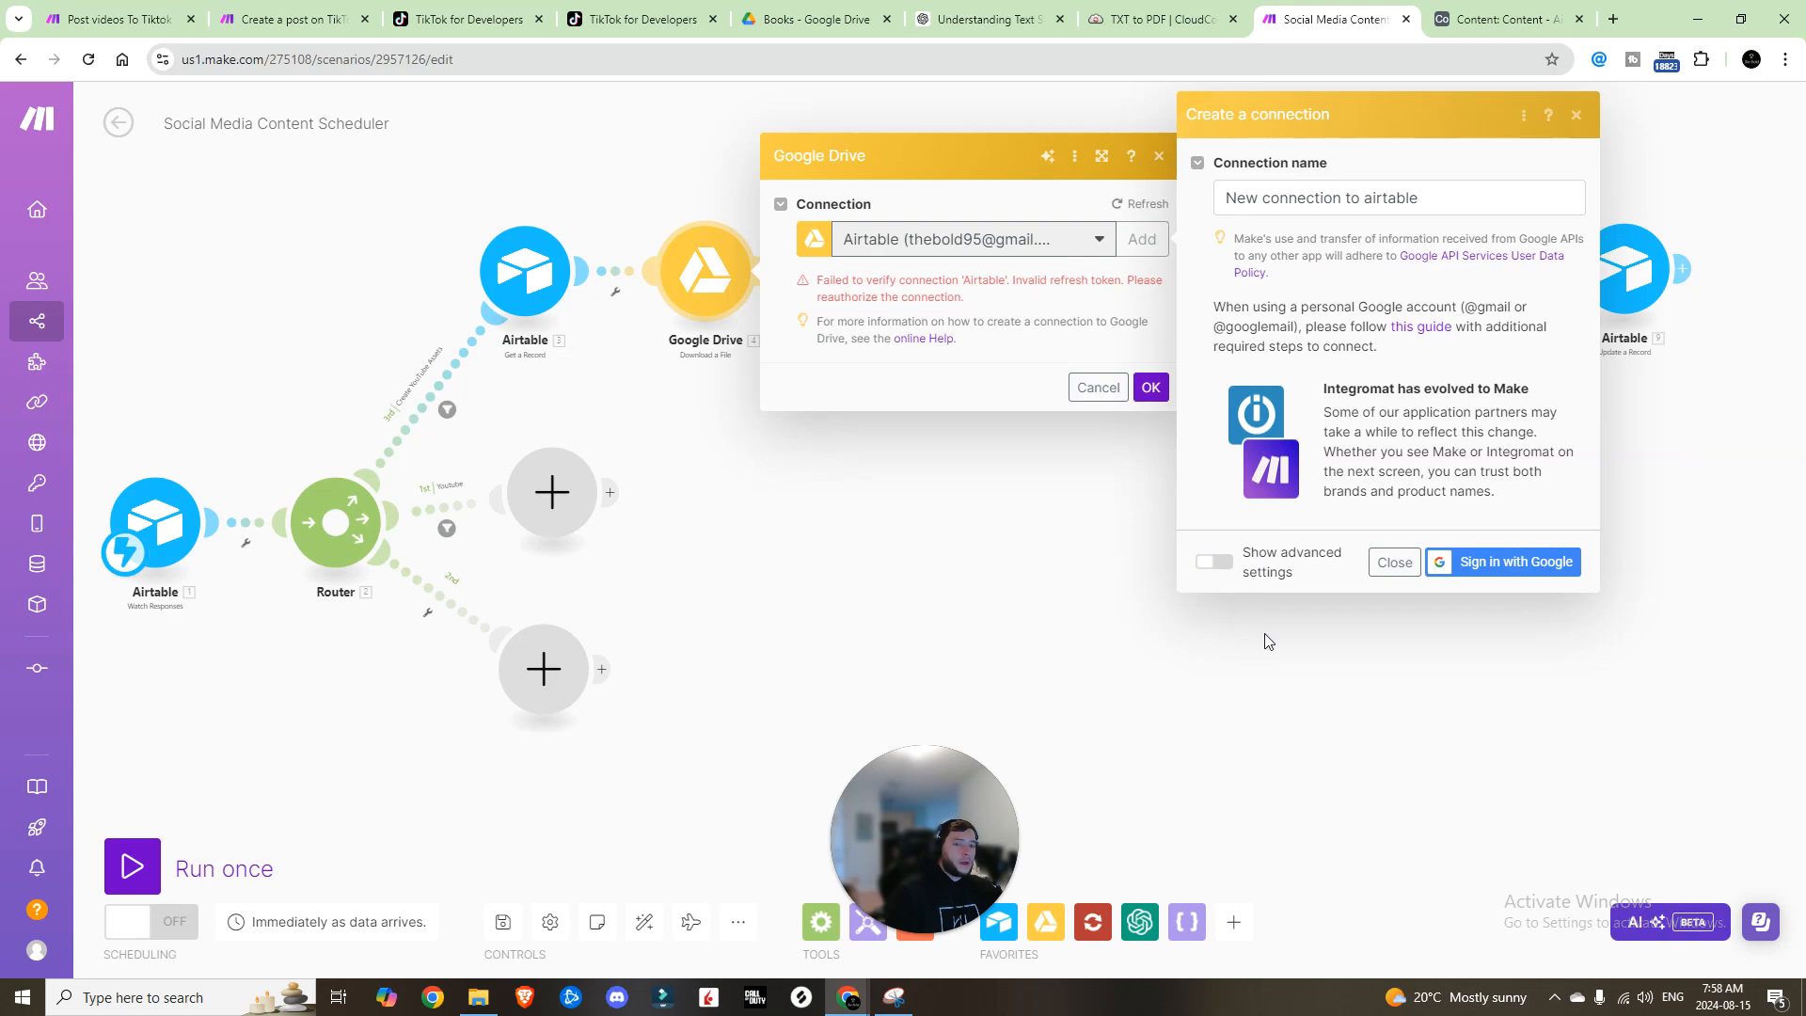
click(1218, 563)
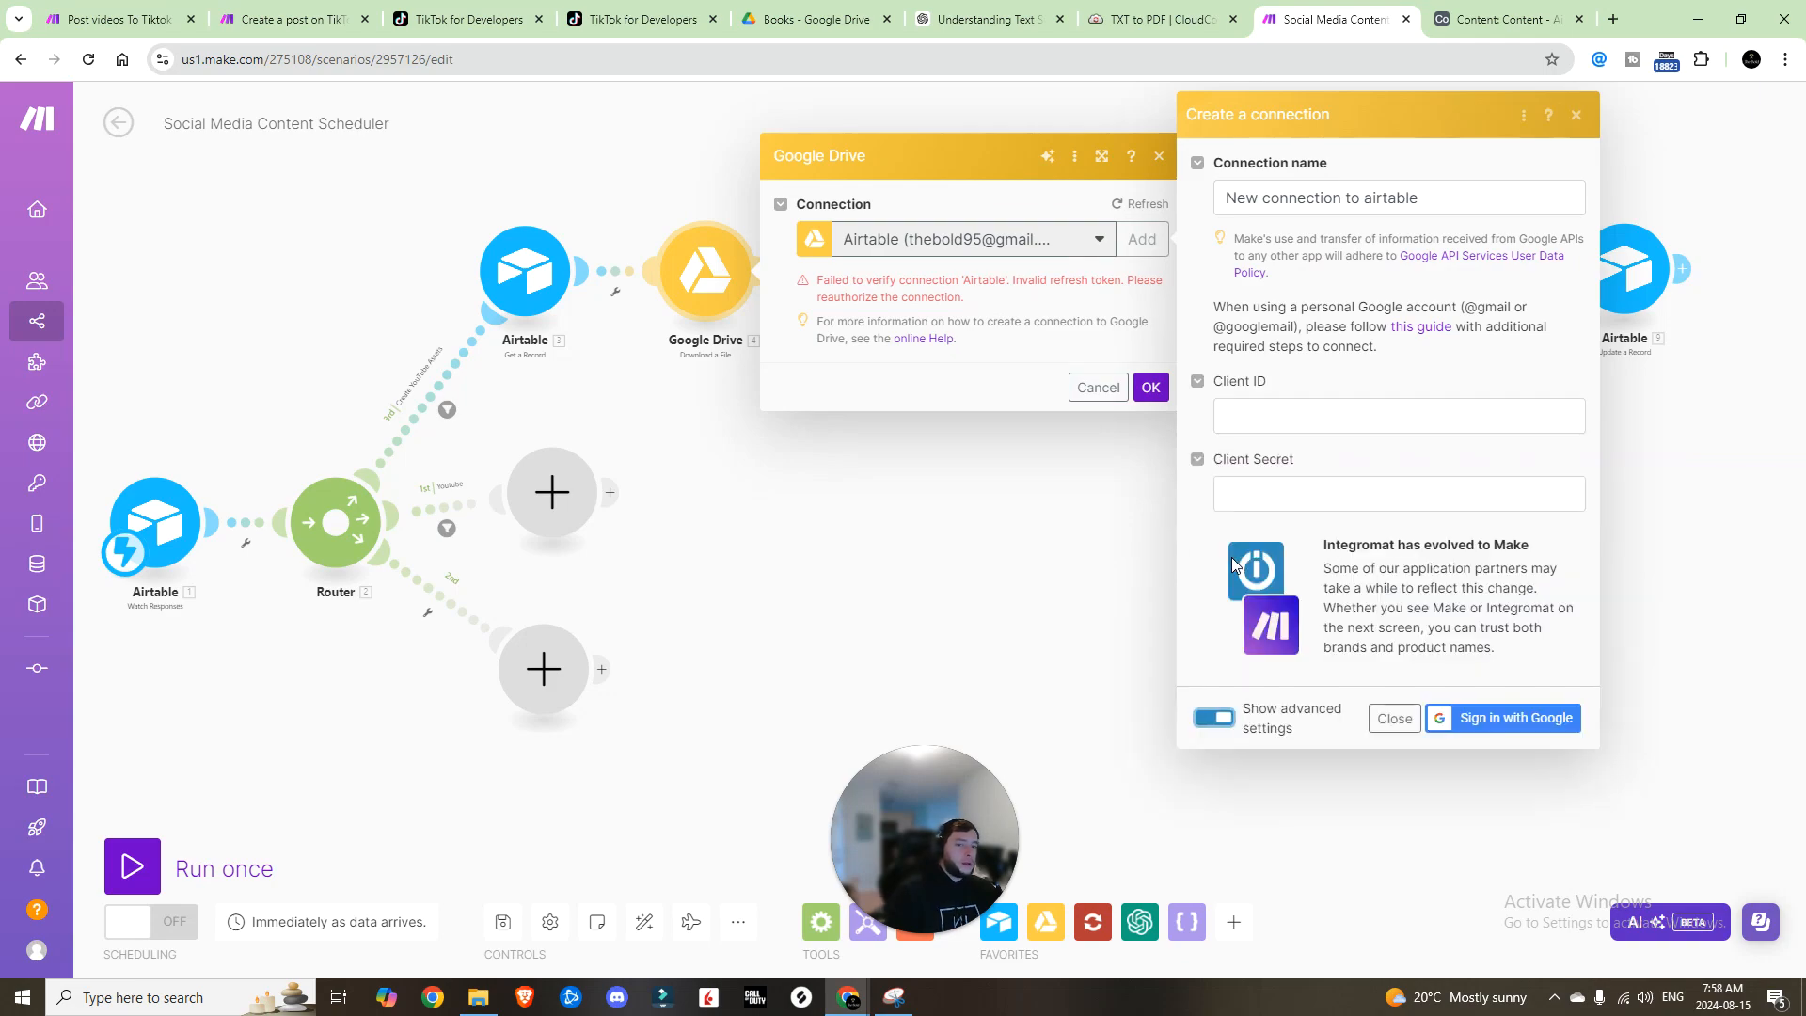
click(1213, 720)
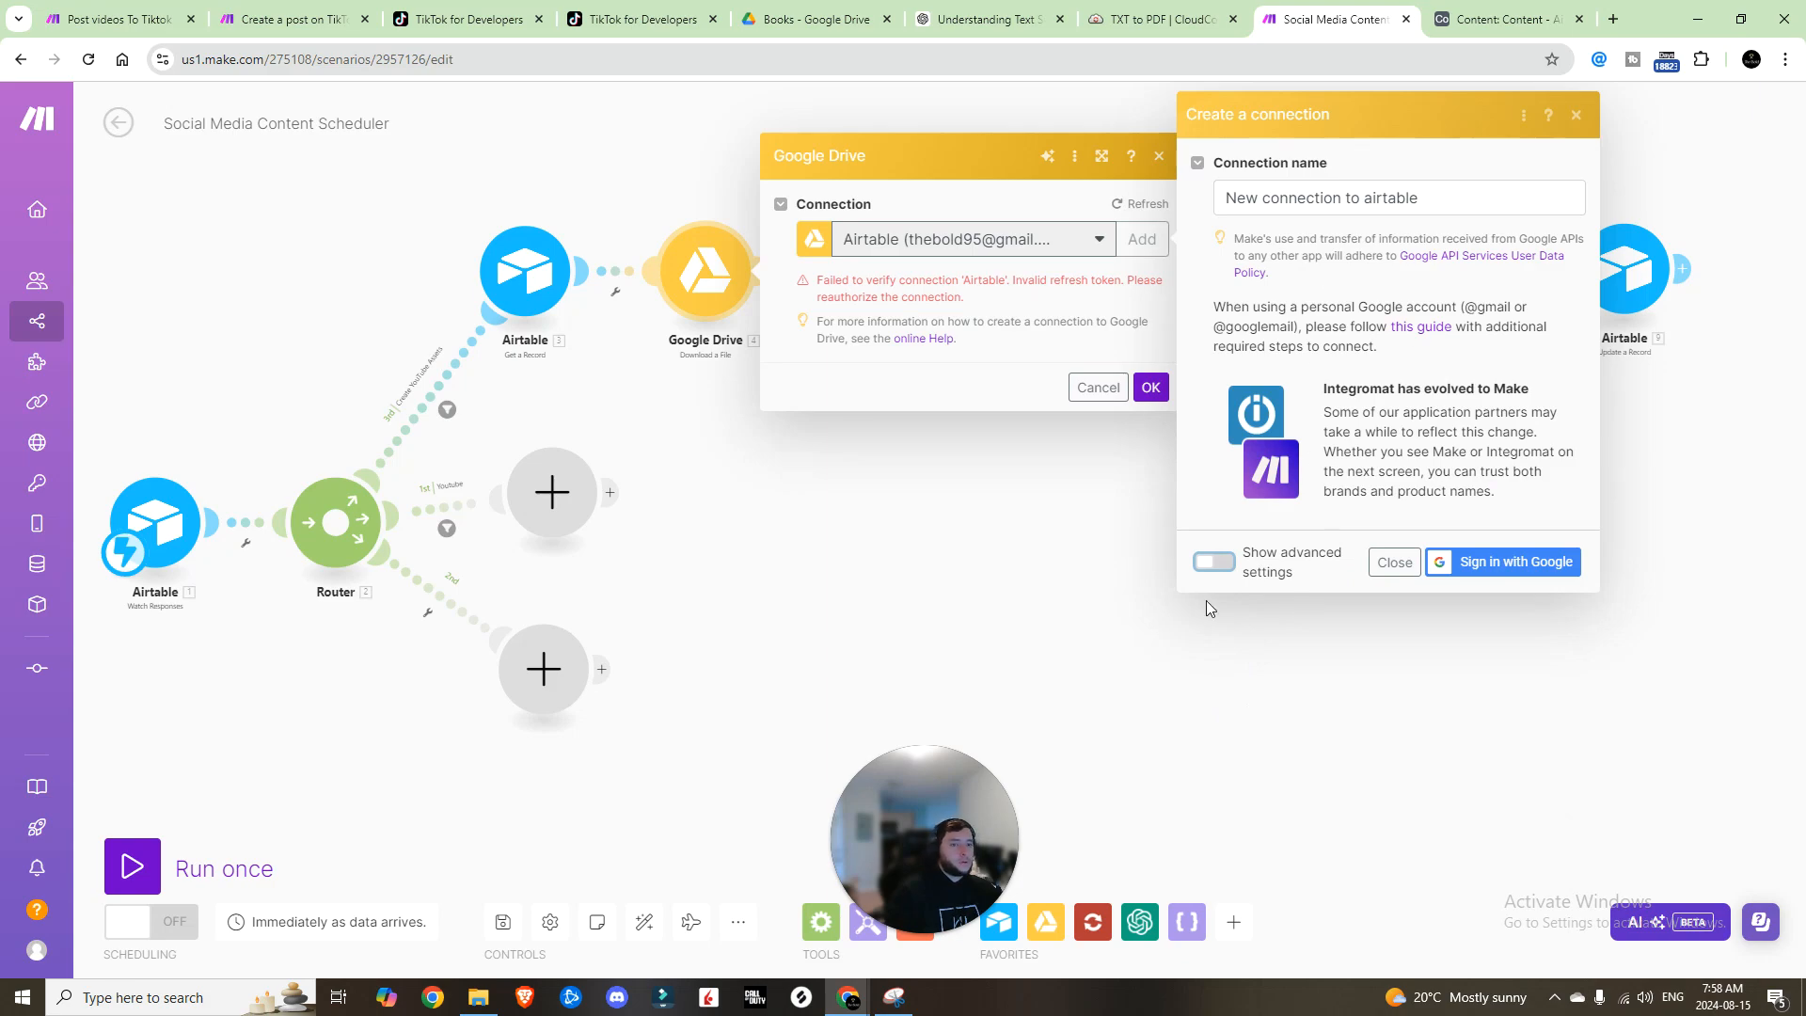
click(1614, 19)
text(google.com/welcome?project=spherical-entry-408219)
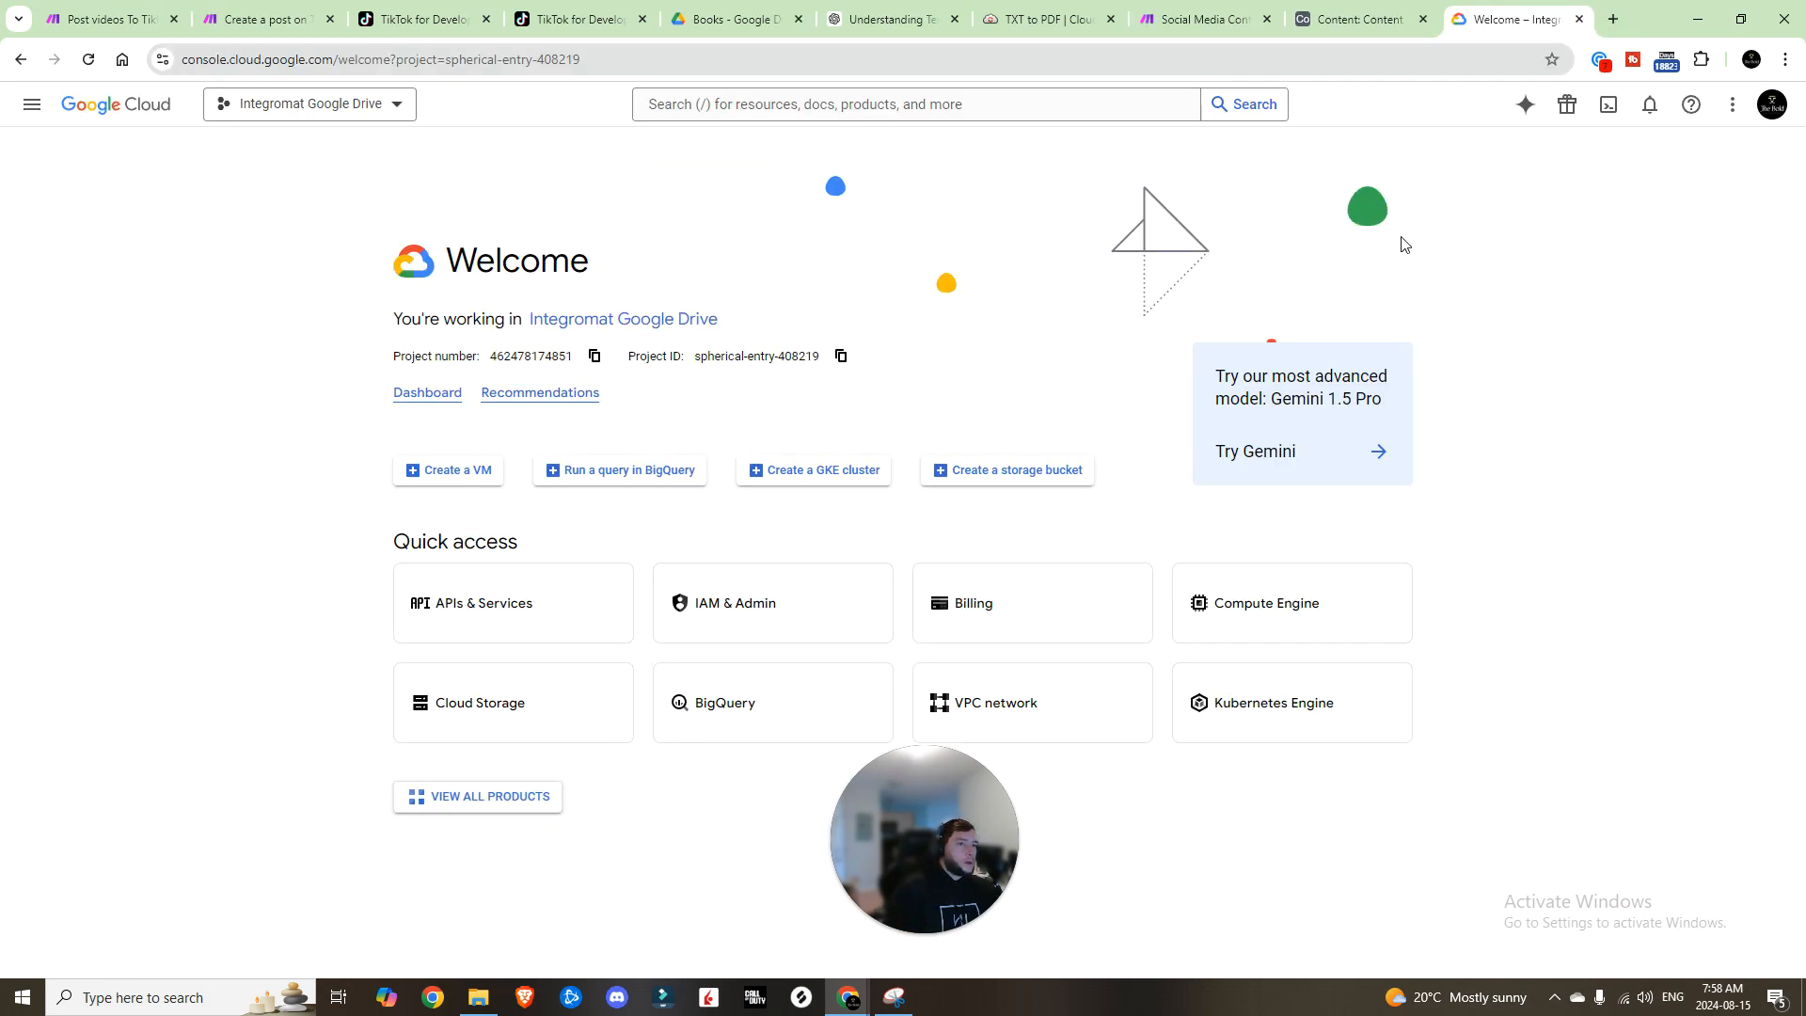
Step: In the Integromat Google Drive project, find the Google Drive API and confirm it is enabled
click(392, 108)
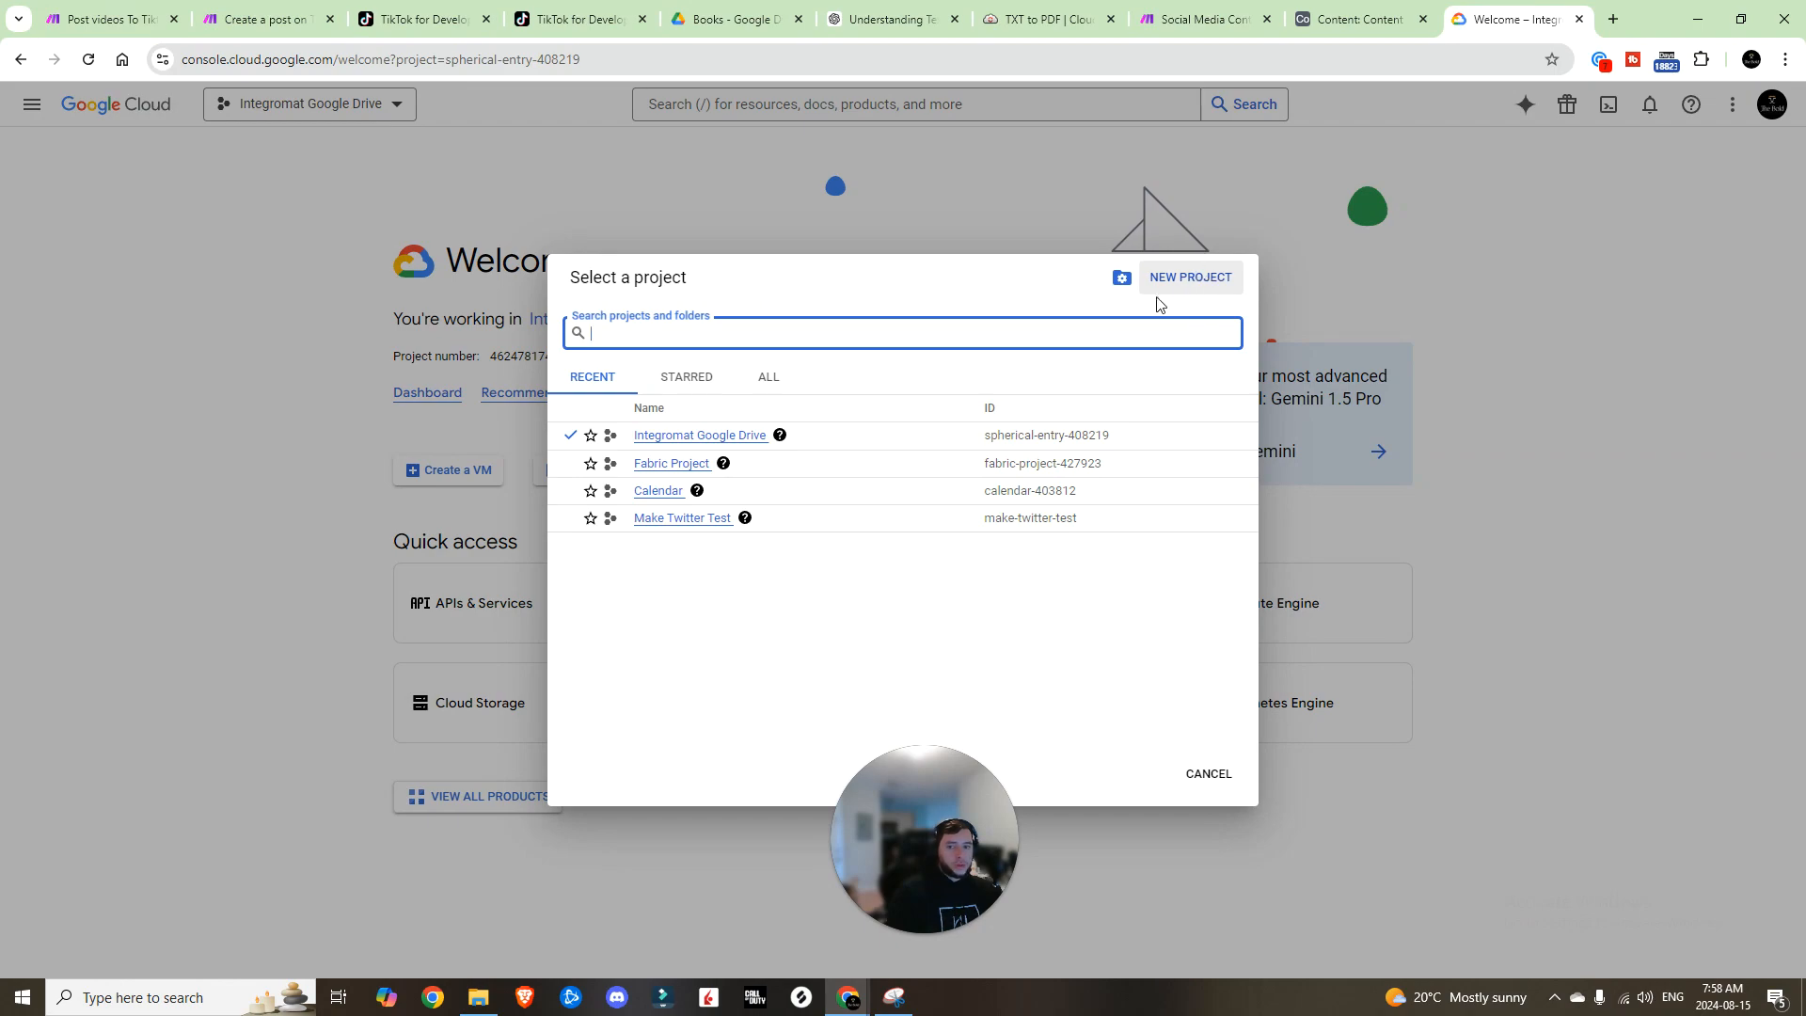
click(714, 434)
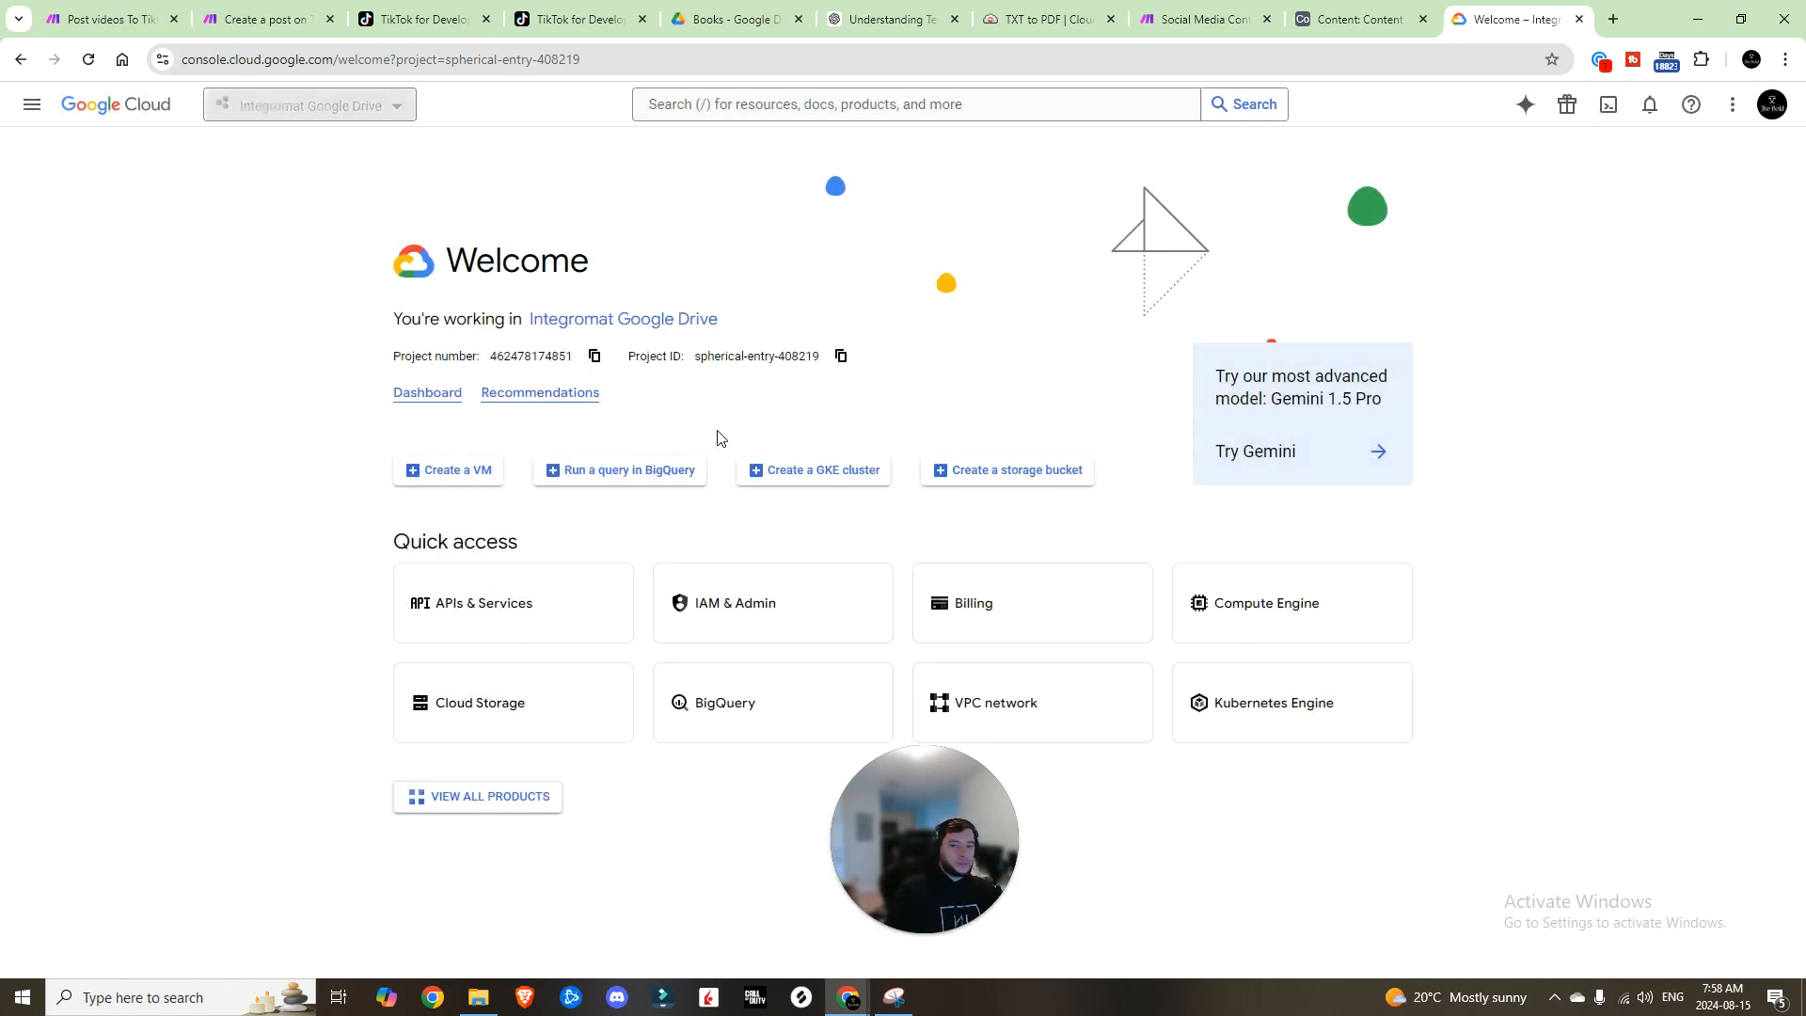
click(31, 104)
click(658, 202)
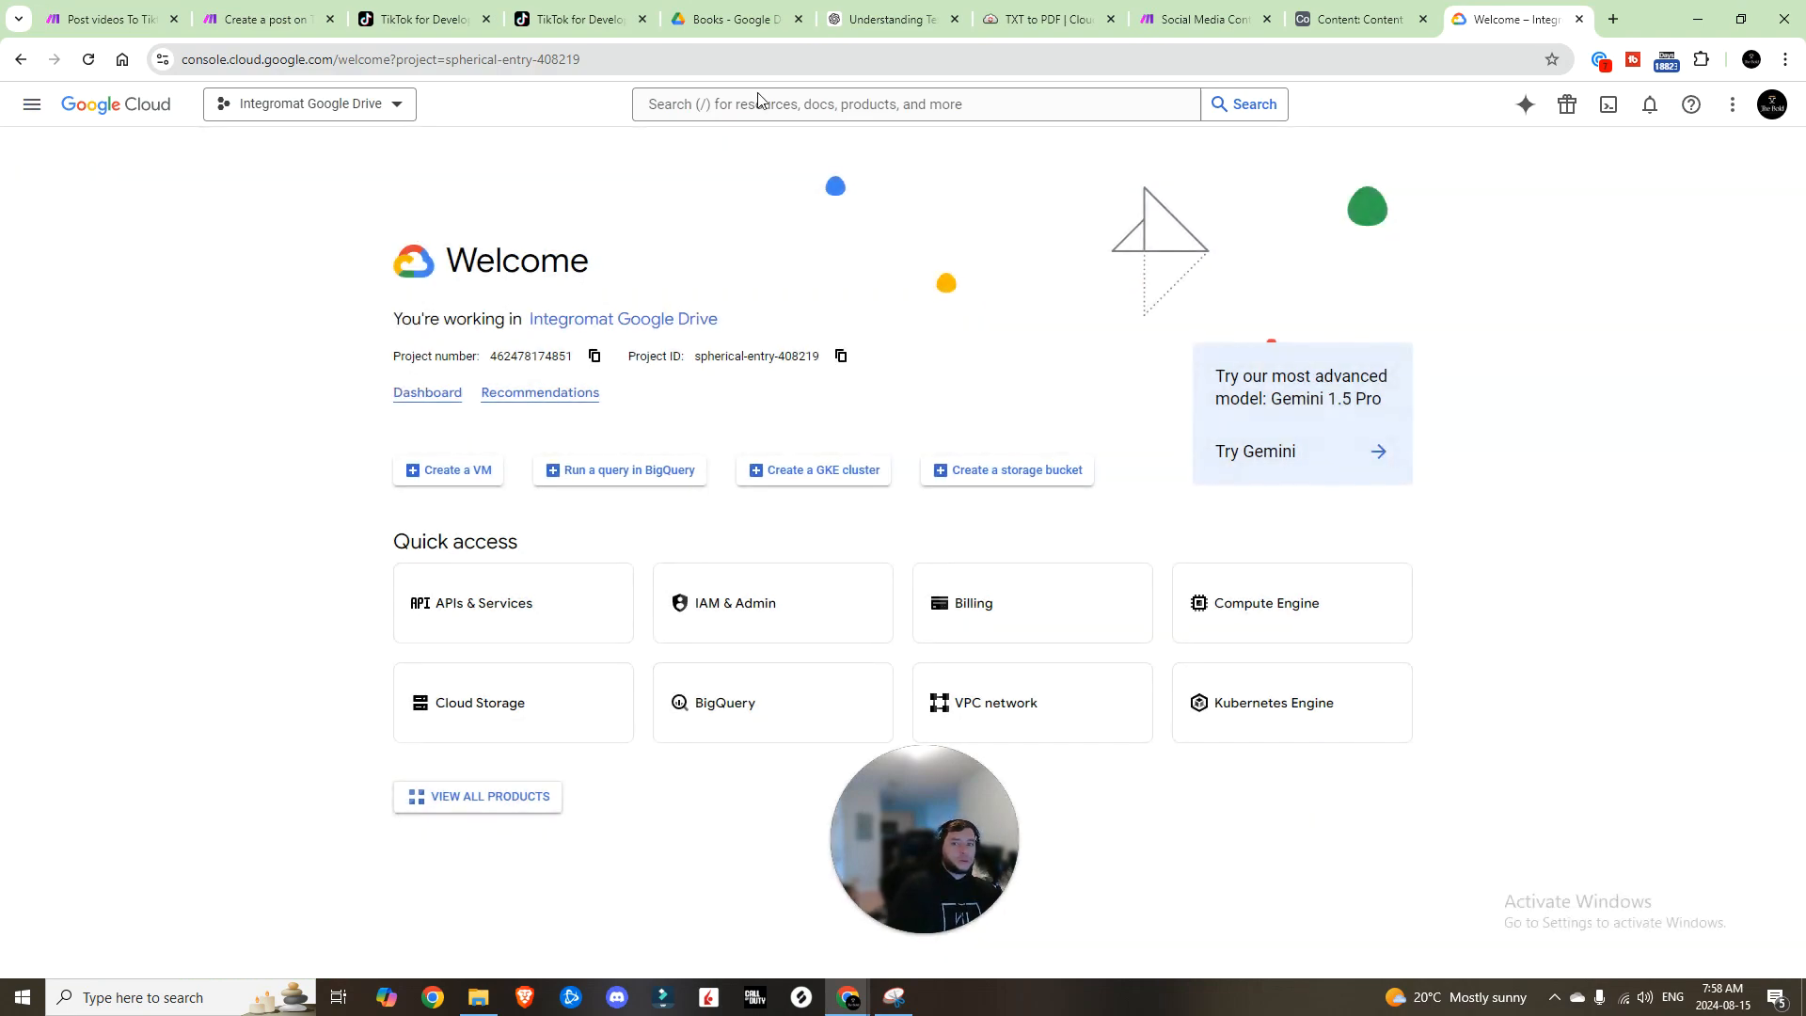
click(758, 100)
text(google)
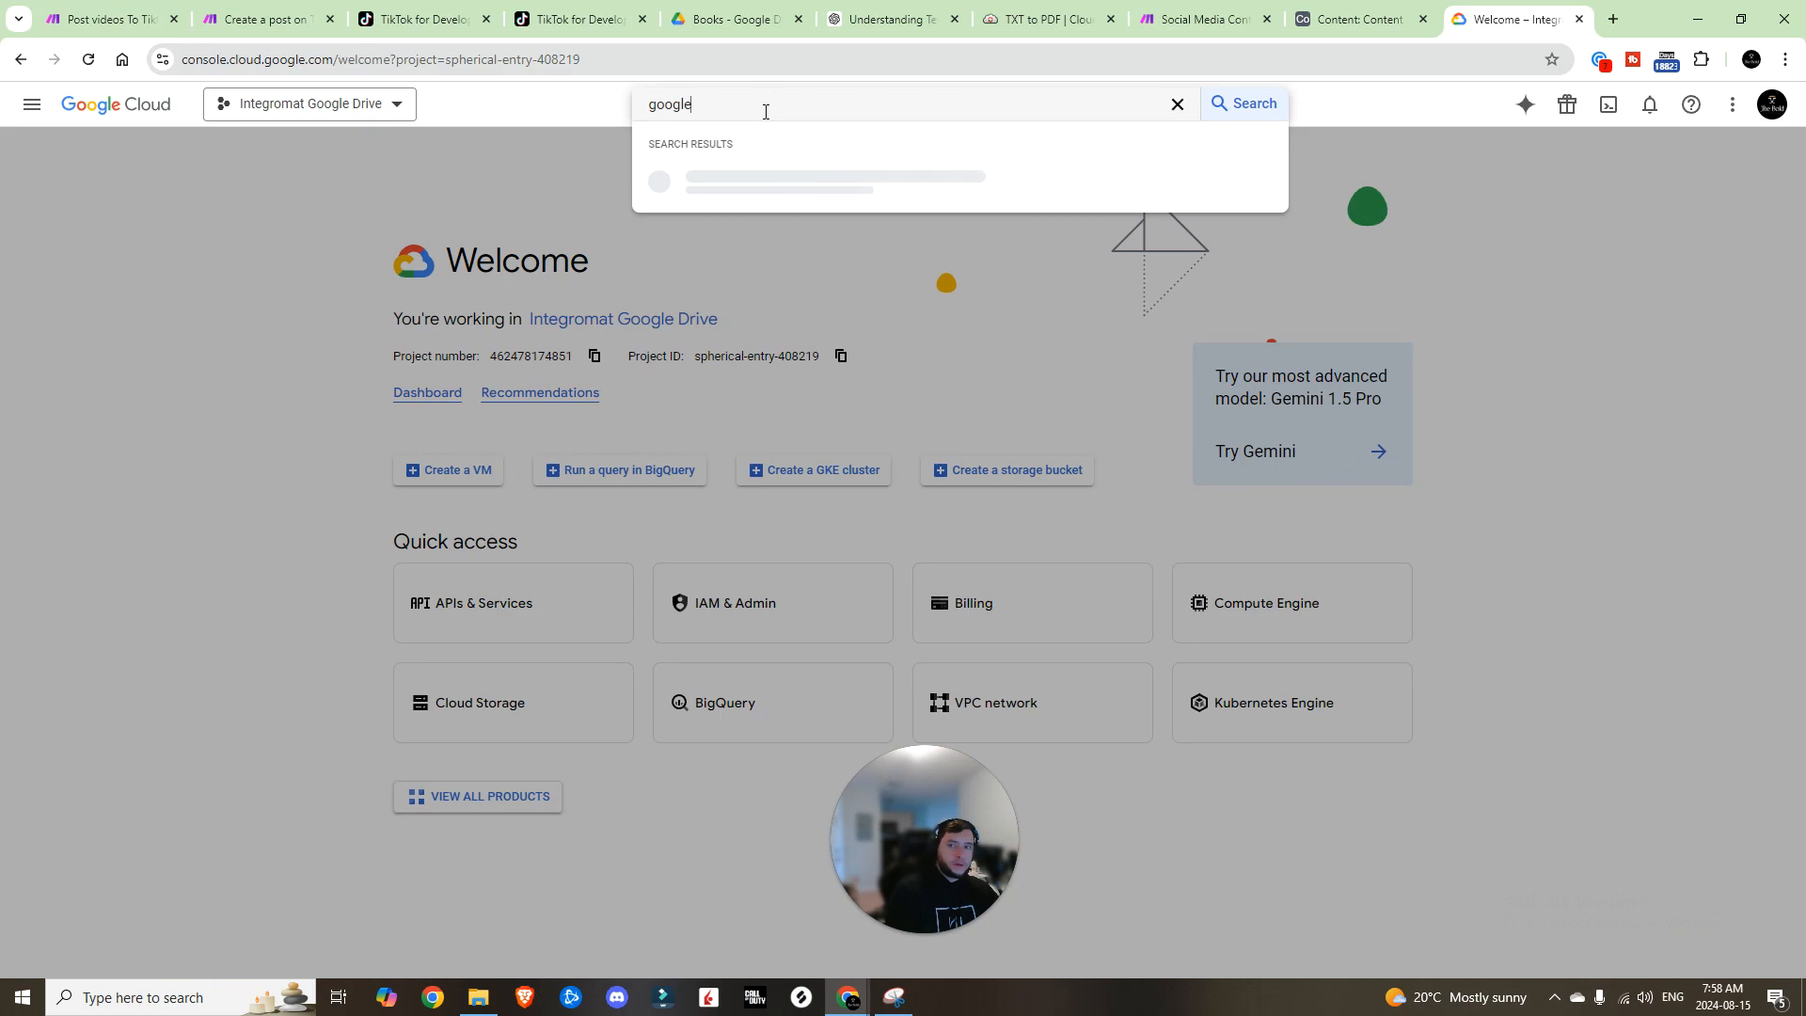
text( drive)
key(Return)
click(366, 273)
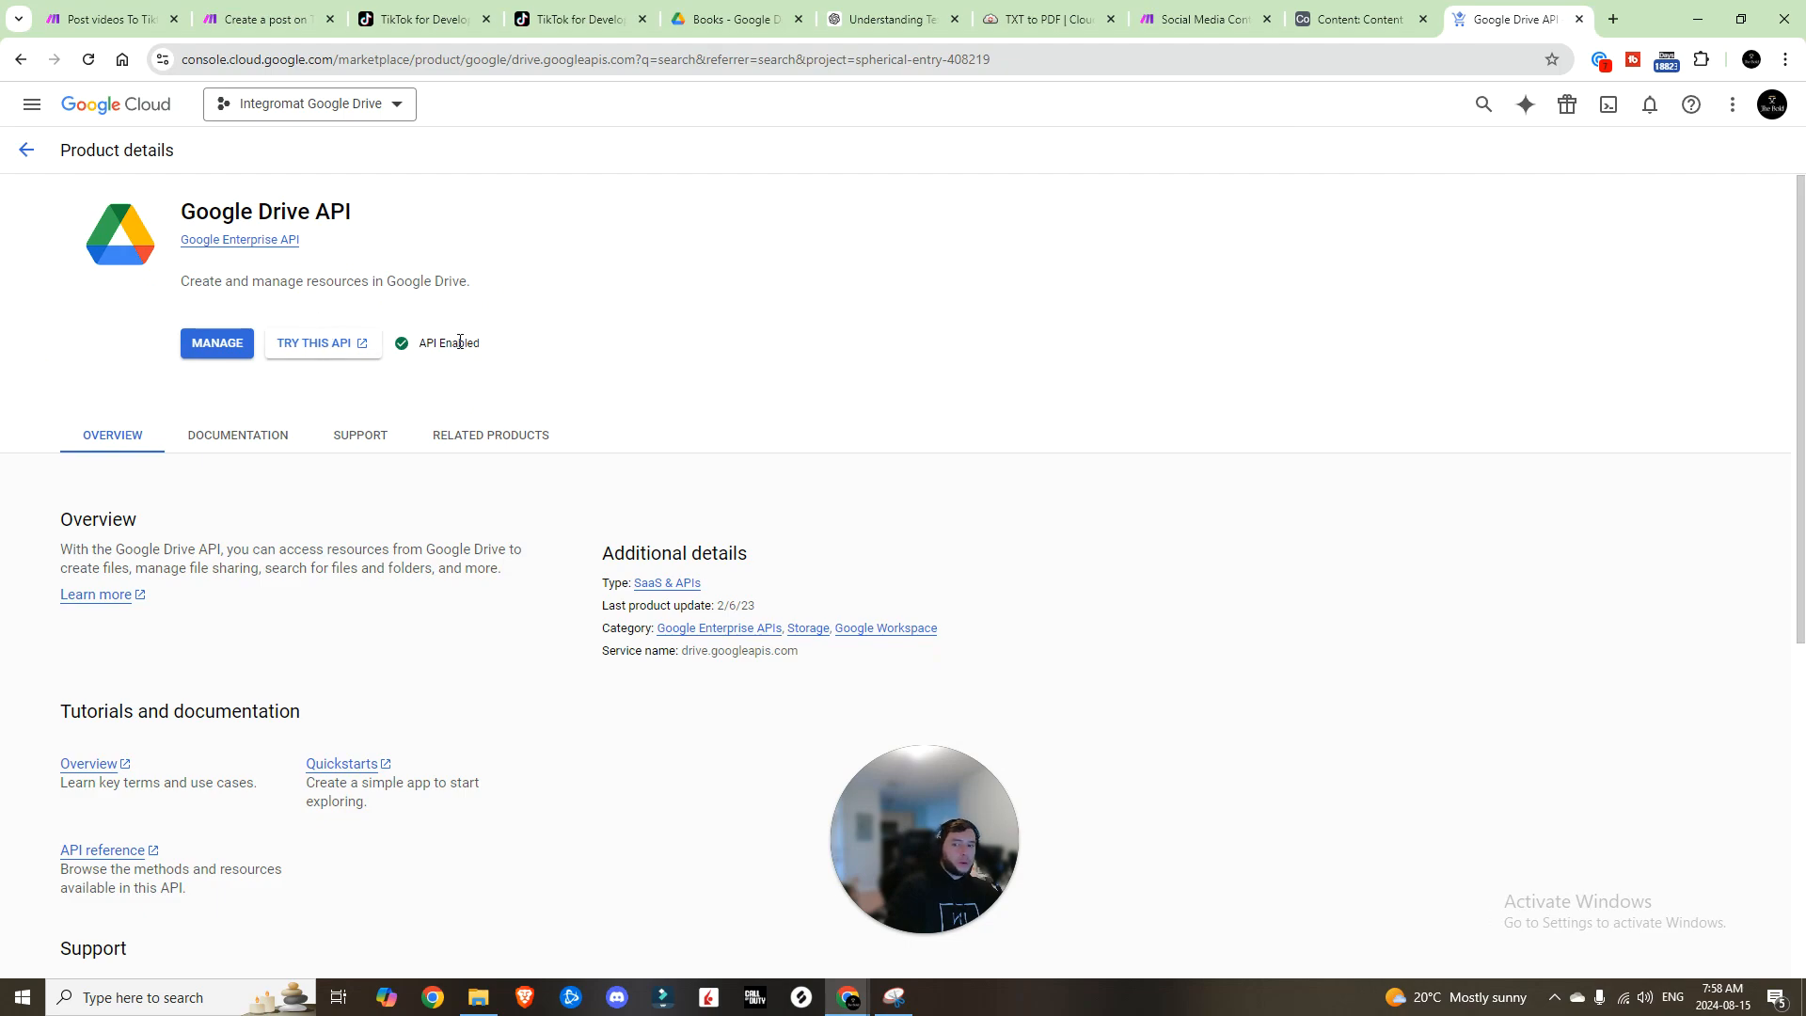
drag(420, 344, 587, 342)
Step: Go to APIs & Services > Credentials to see the project's OAuth clients
click(584, 340)
click(27, 151)
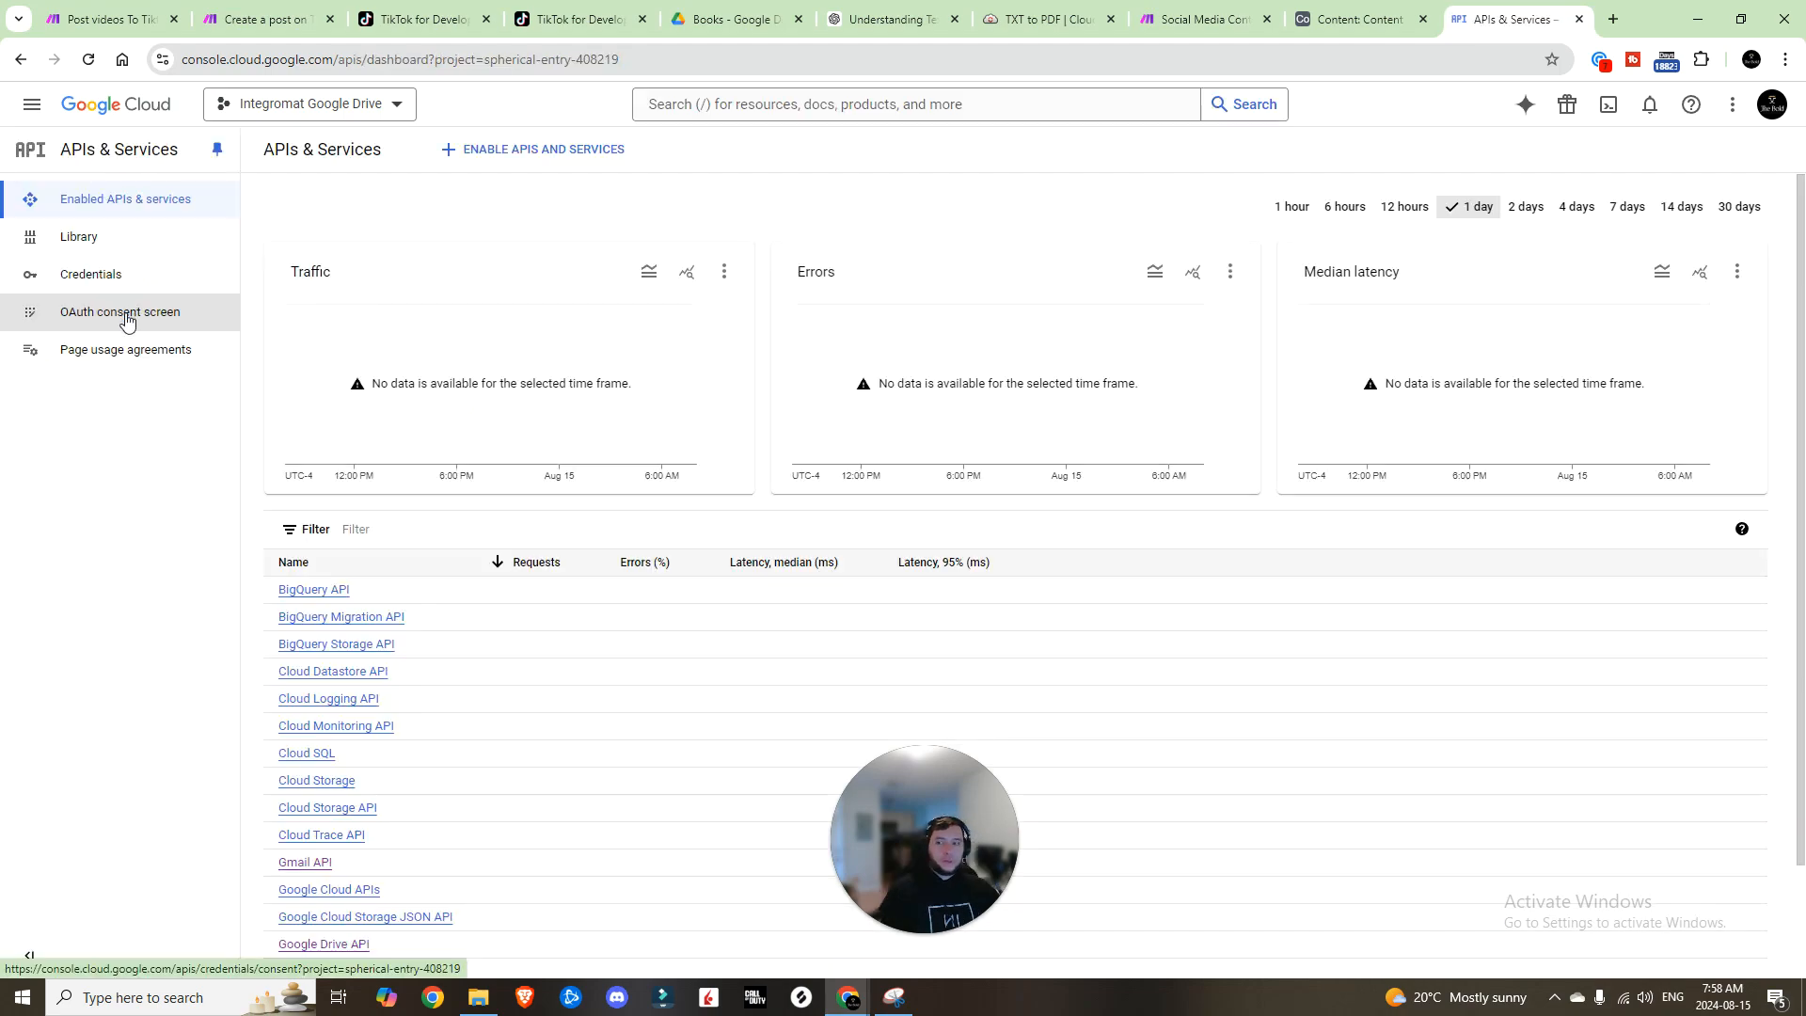
click(31, 104)
mouse_move(85, 296)
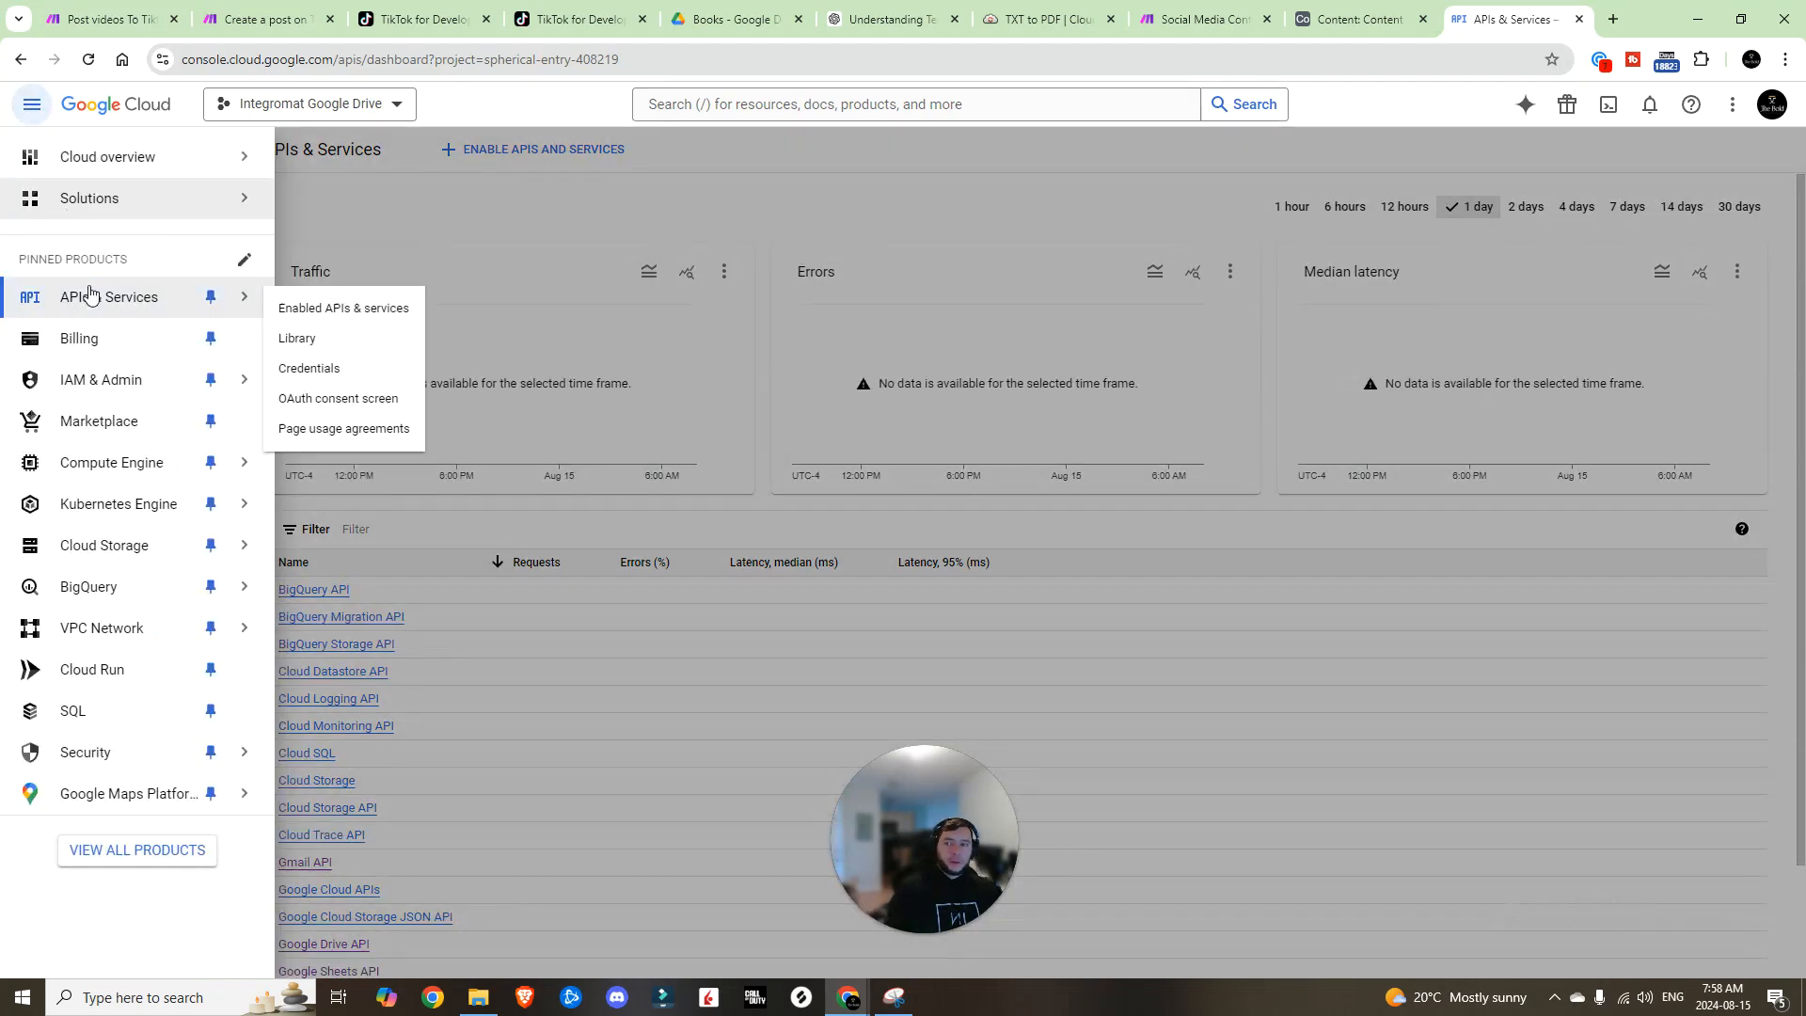
click(337, 398)
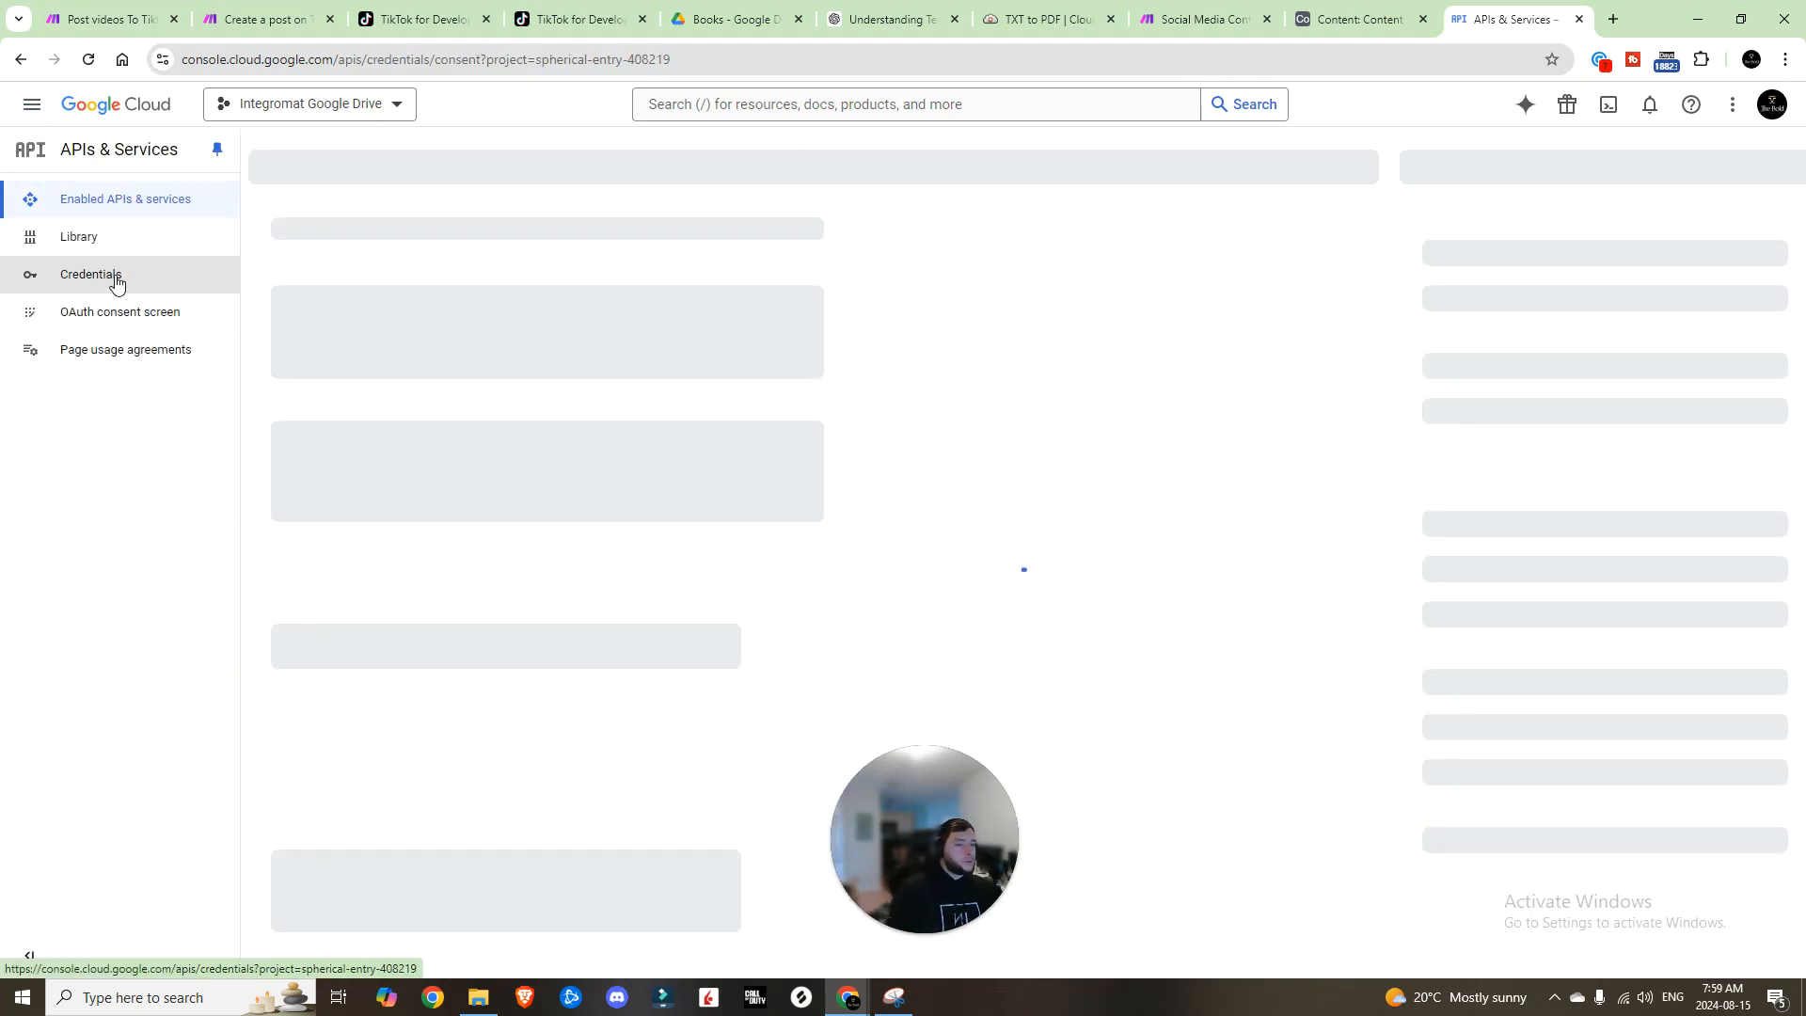
click(90, 274)
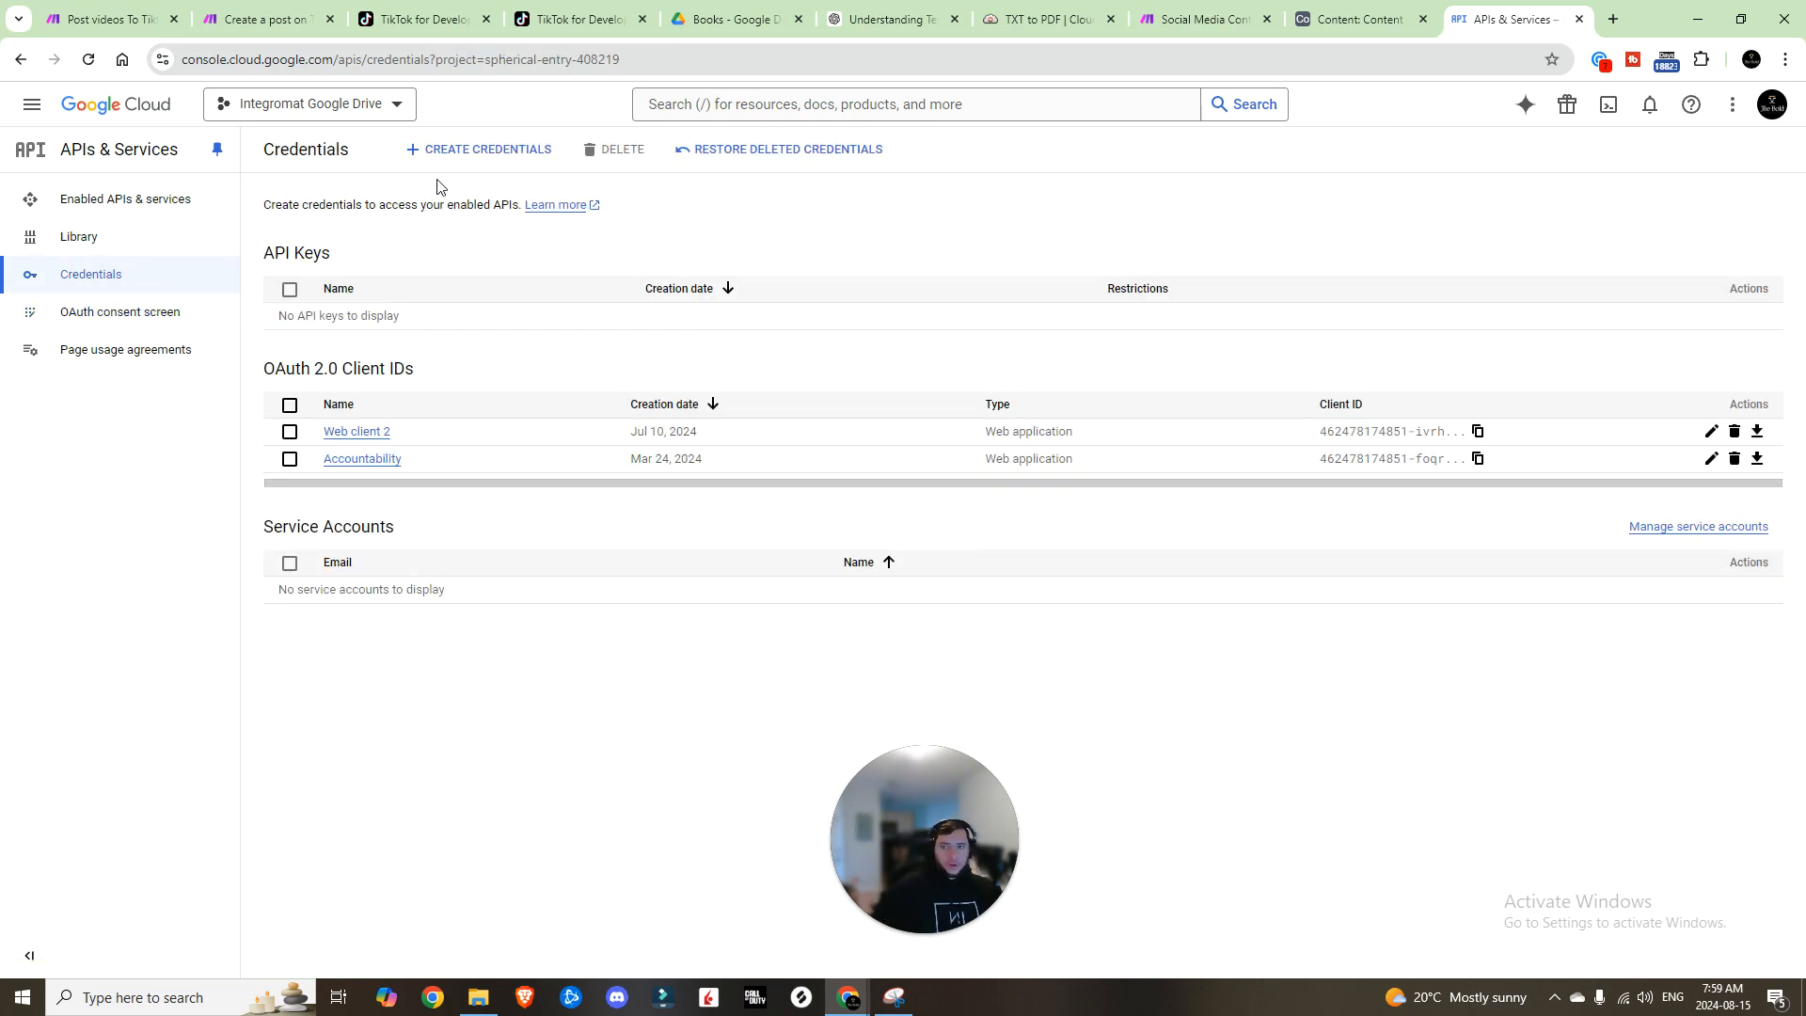
Step: Start a new OAuth client ID as a Web application named Web client 3
click(461, 152)
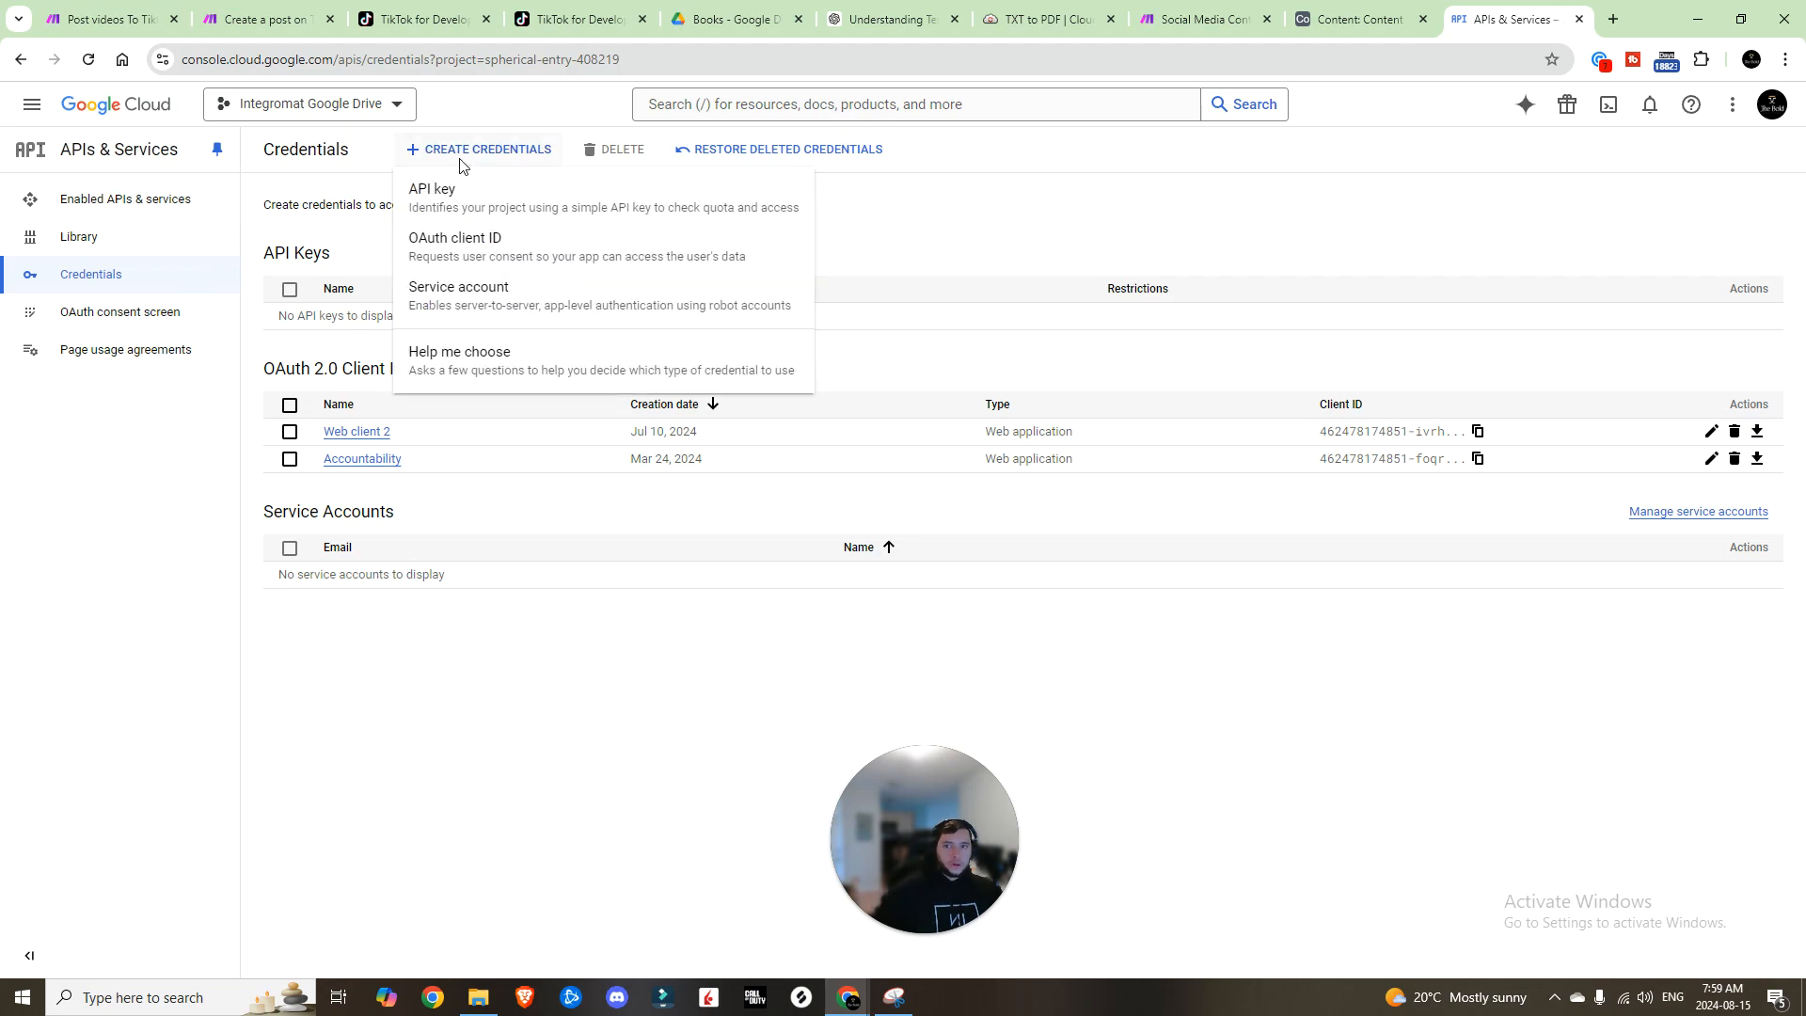
click(496, 255)
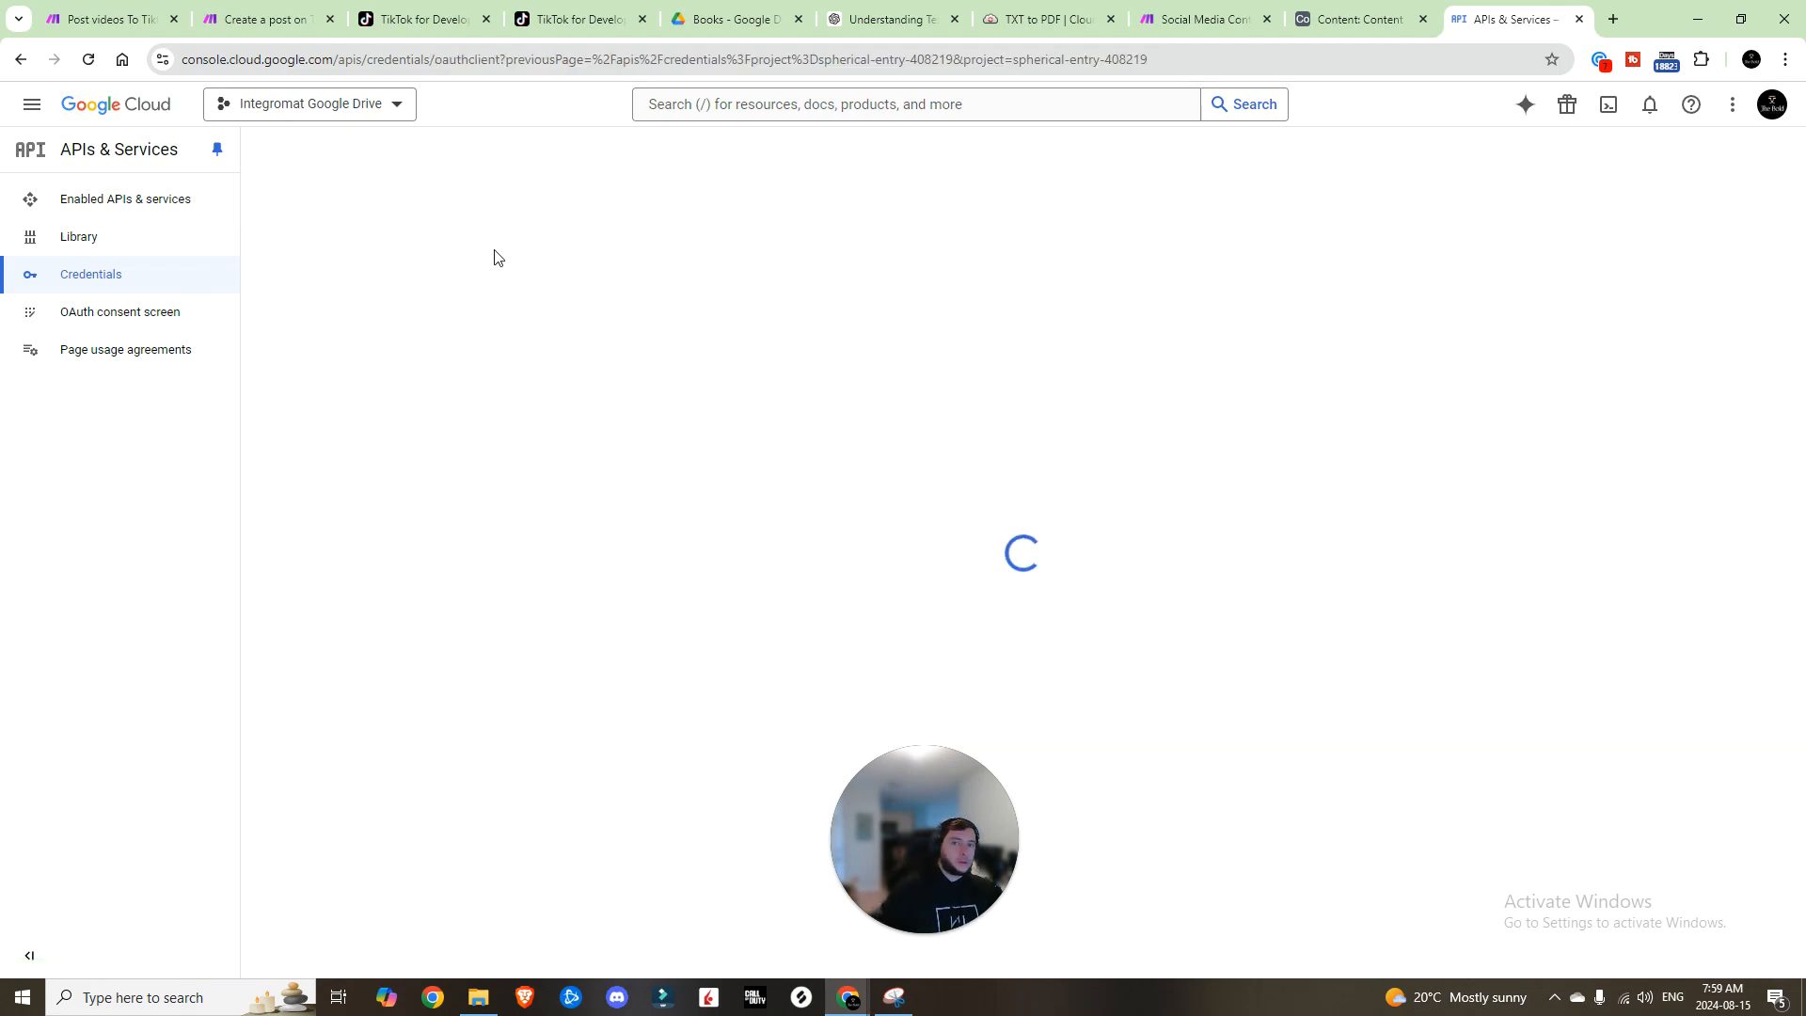
click(358, 302)
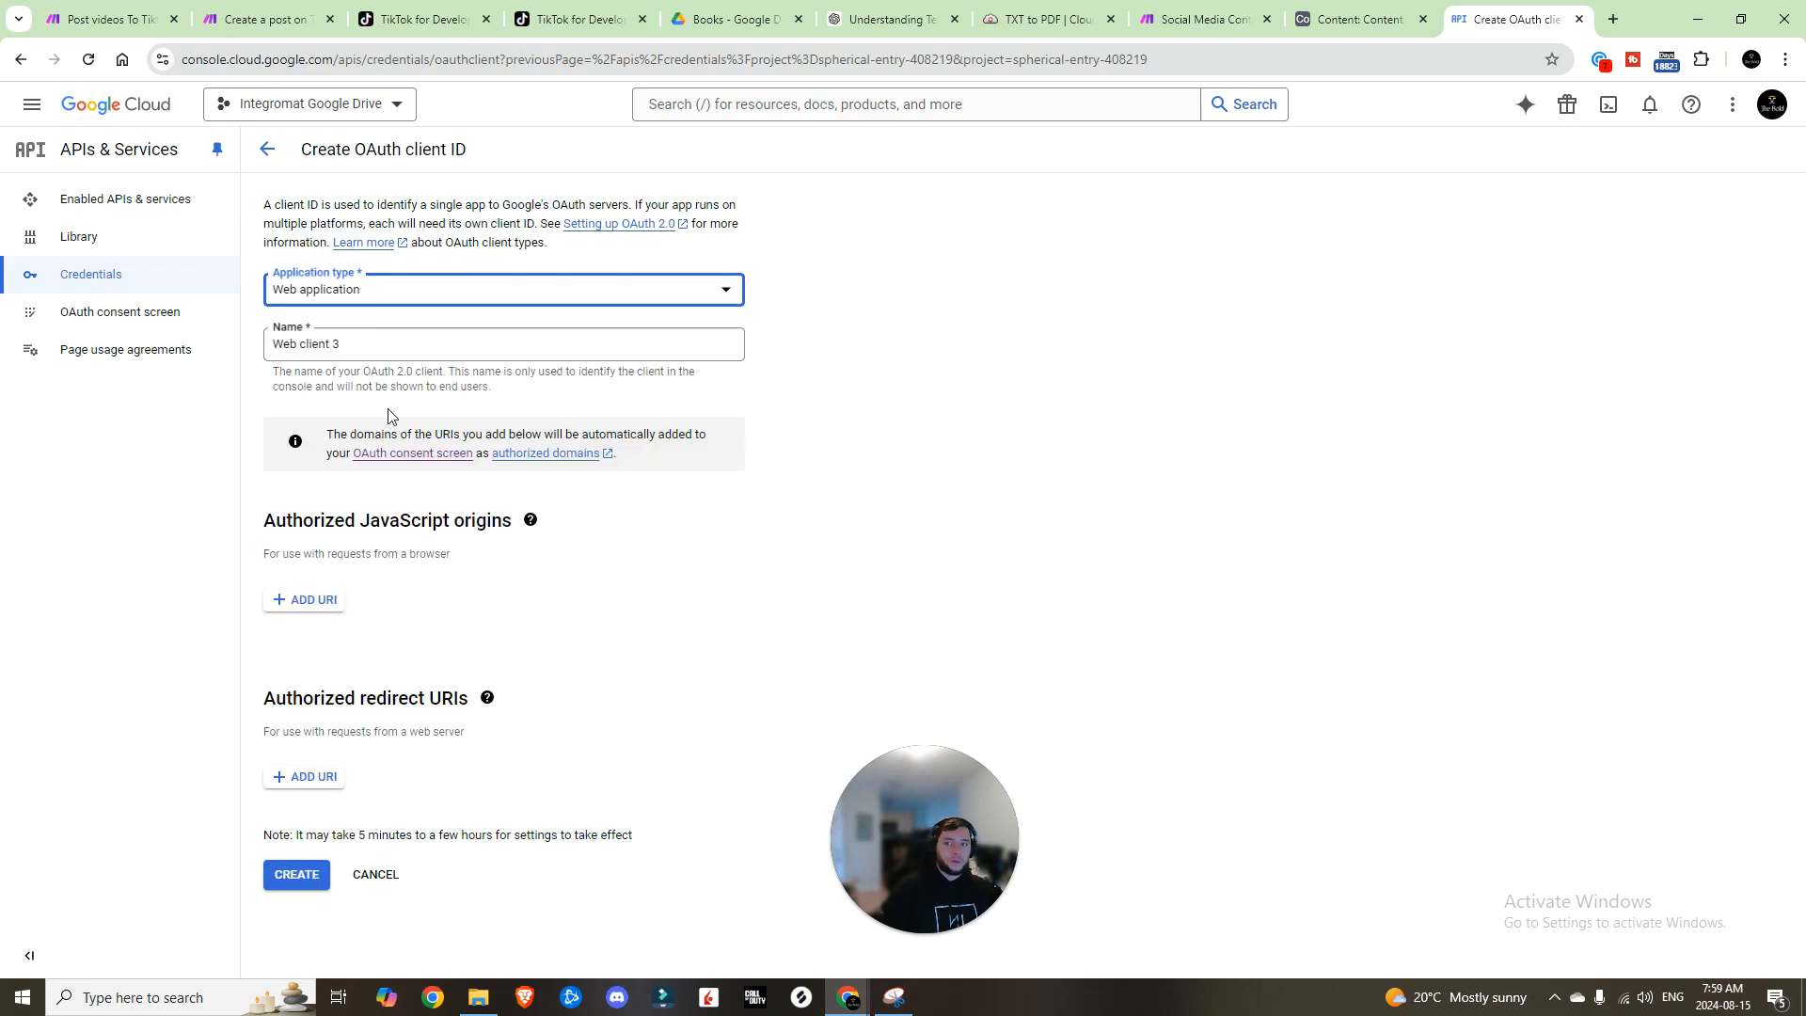
click(397, 357)
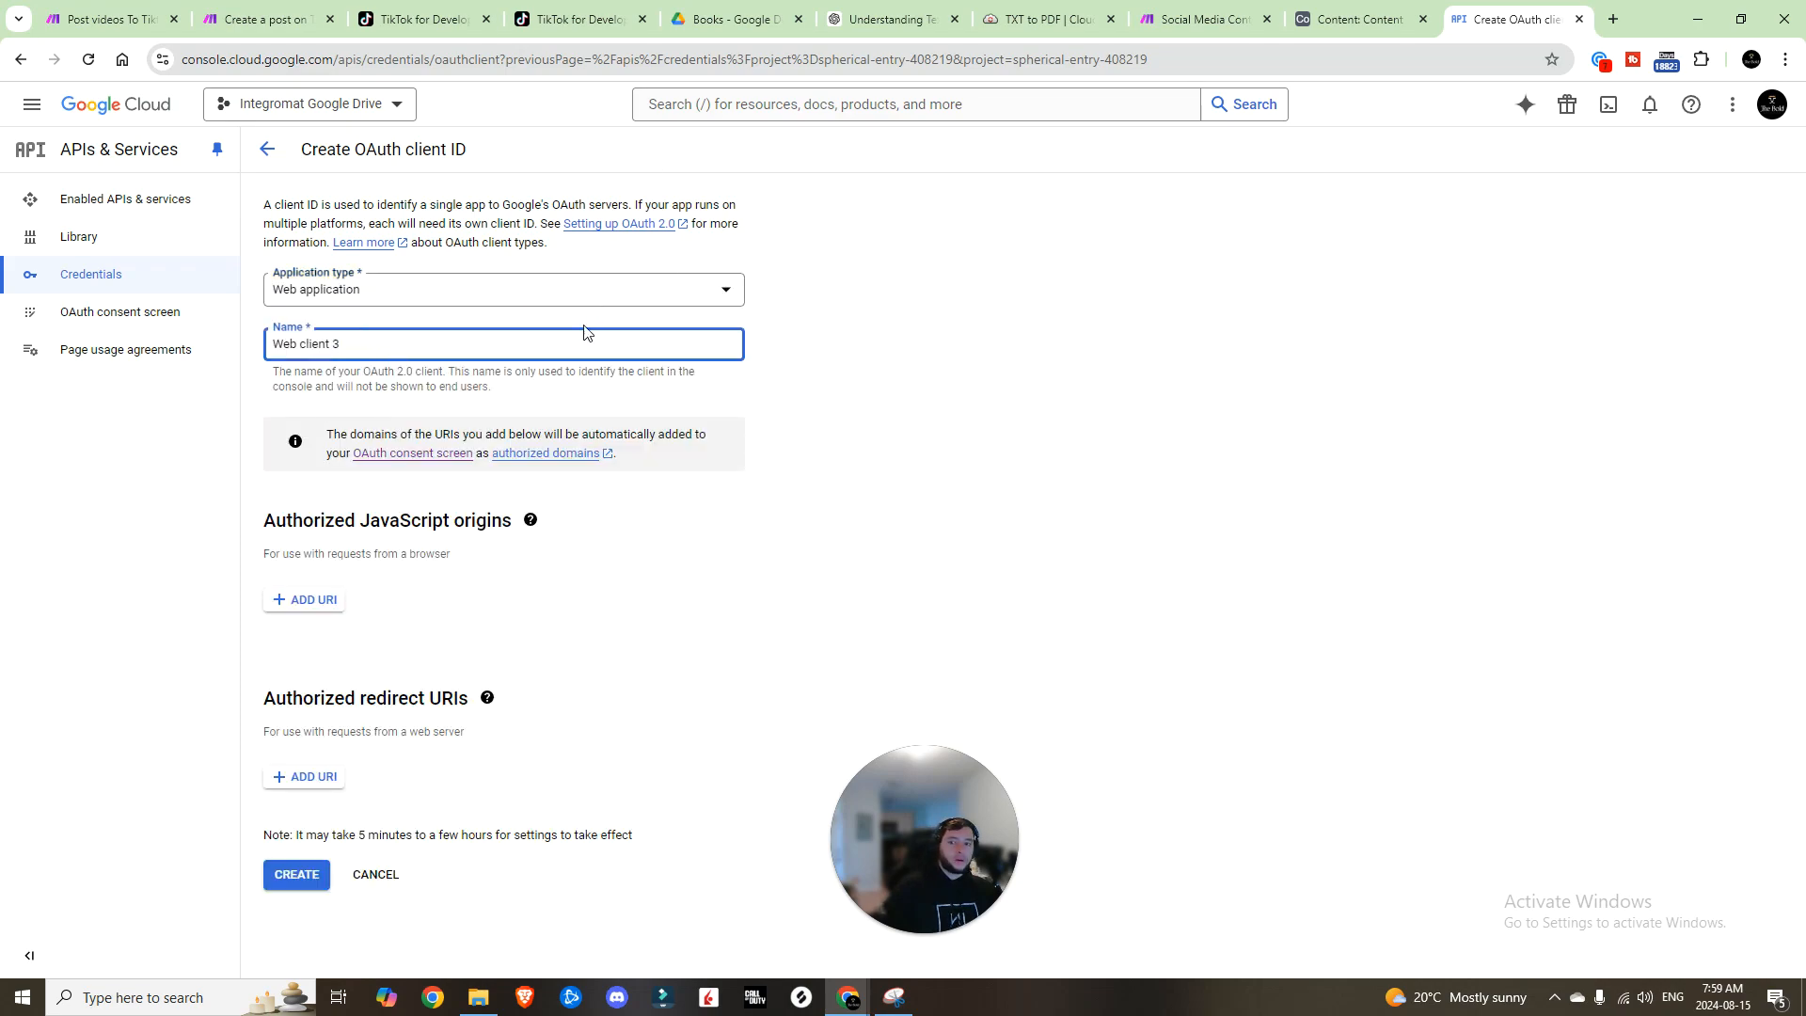
click(315, 777)
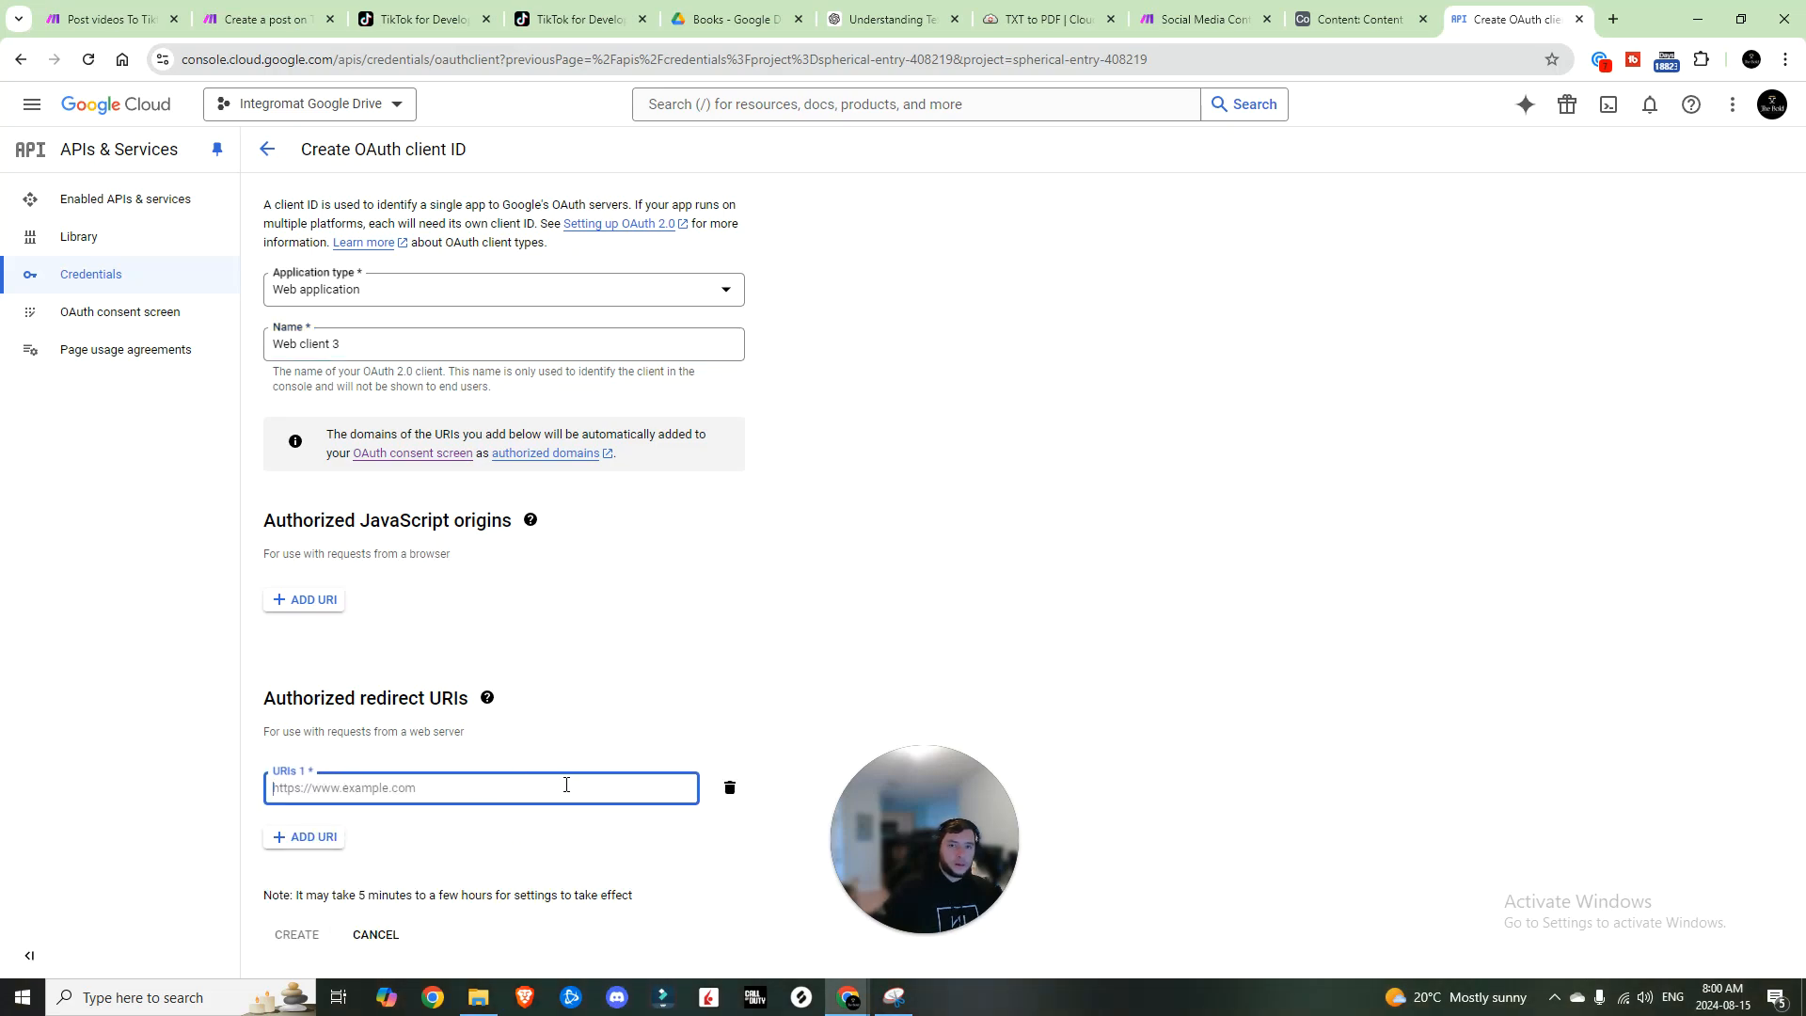
click(265, 148)
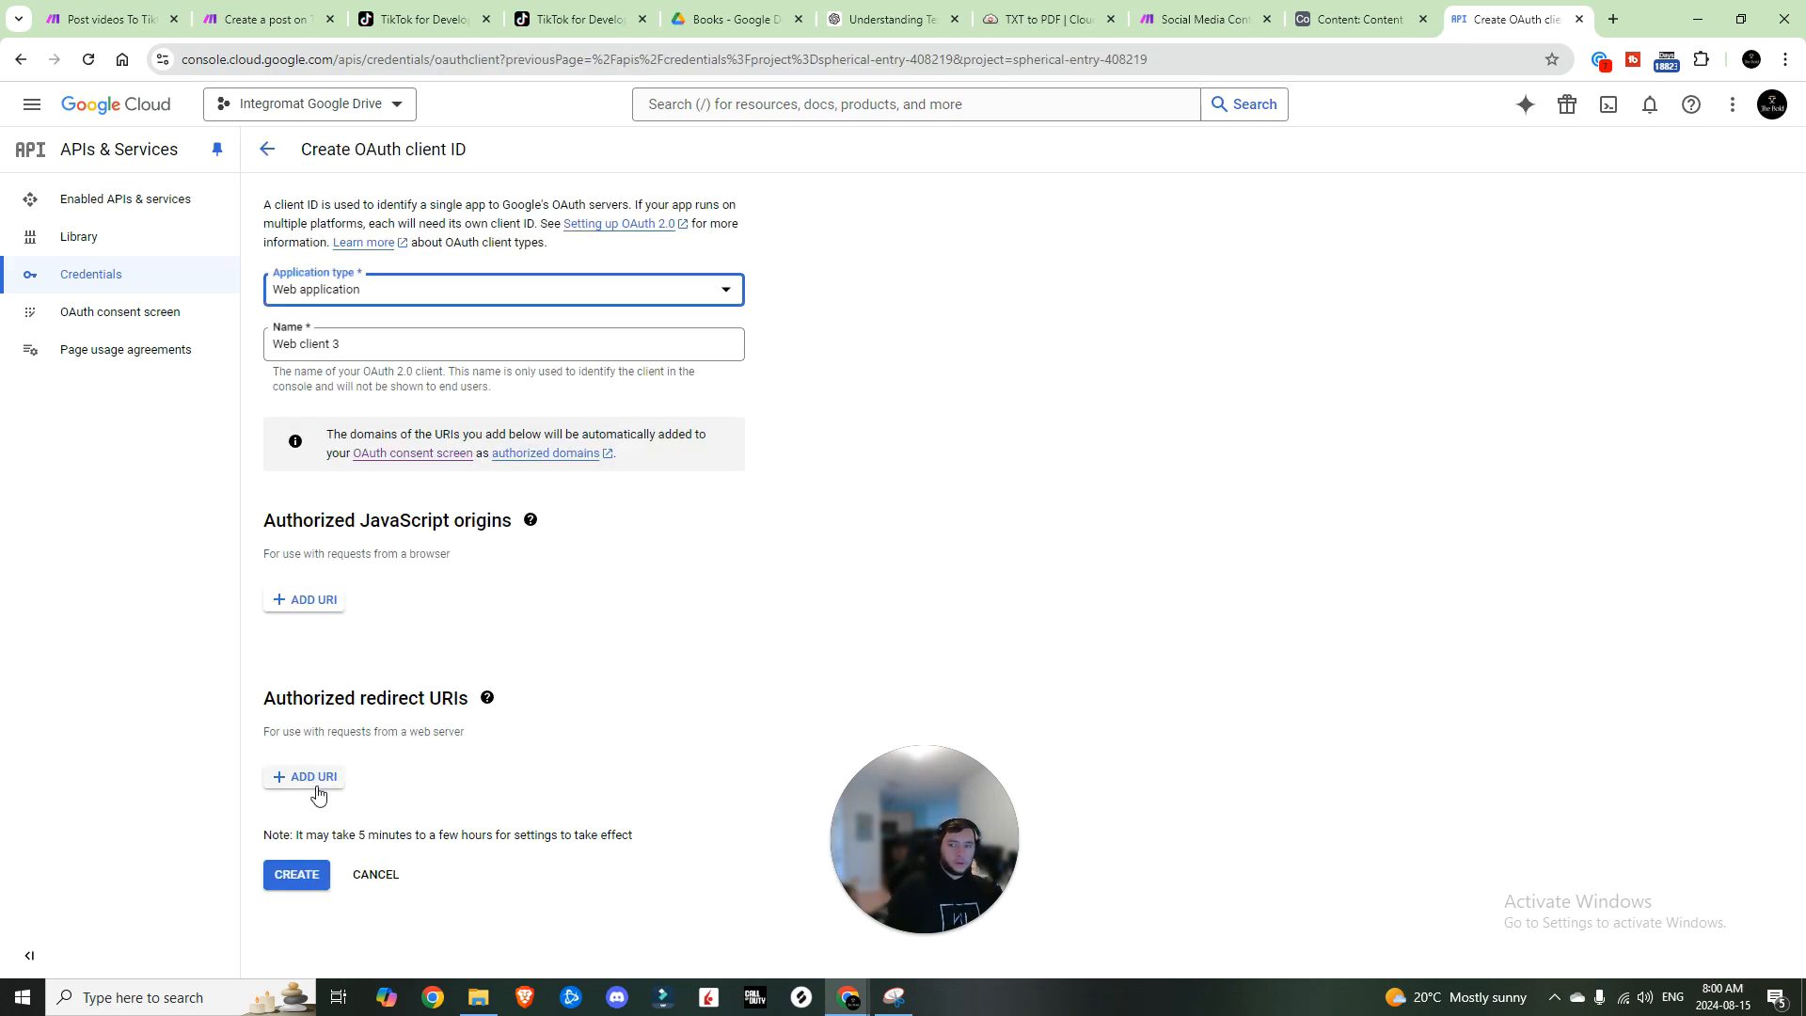
Step: Add two redirect URIs: the integromat URL and a copy with 'integromat' changed to 'make'
click(314, 777)
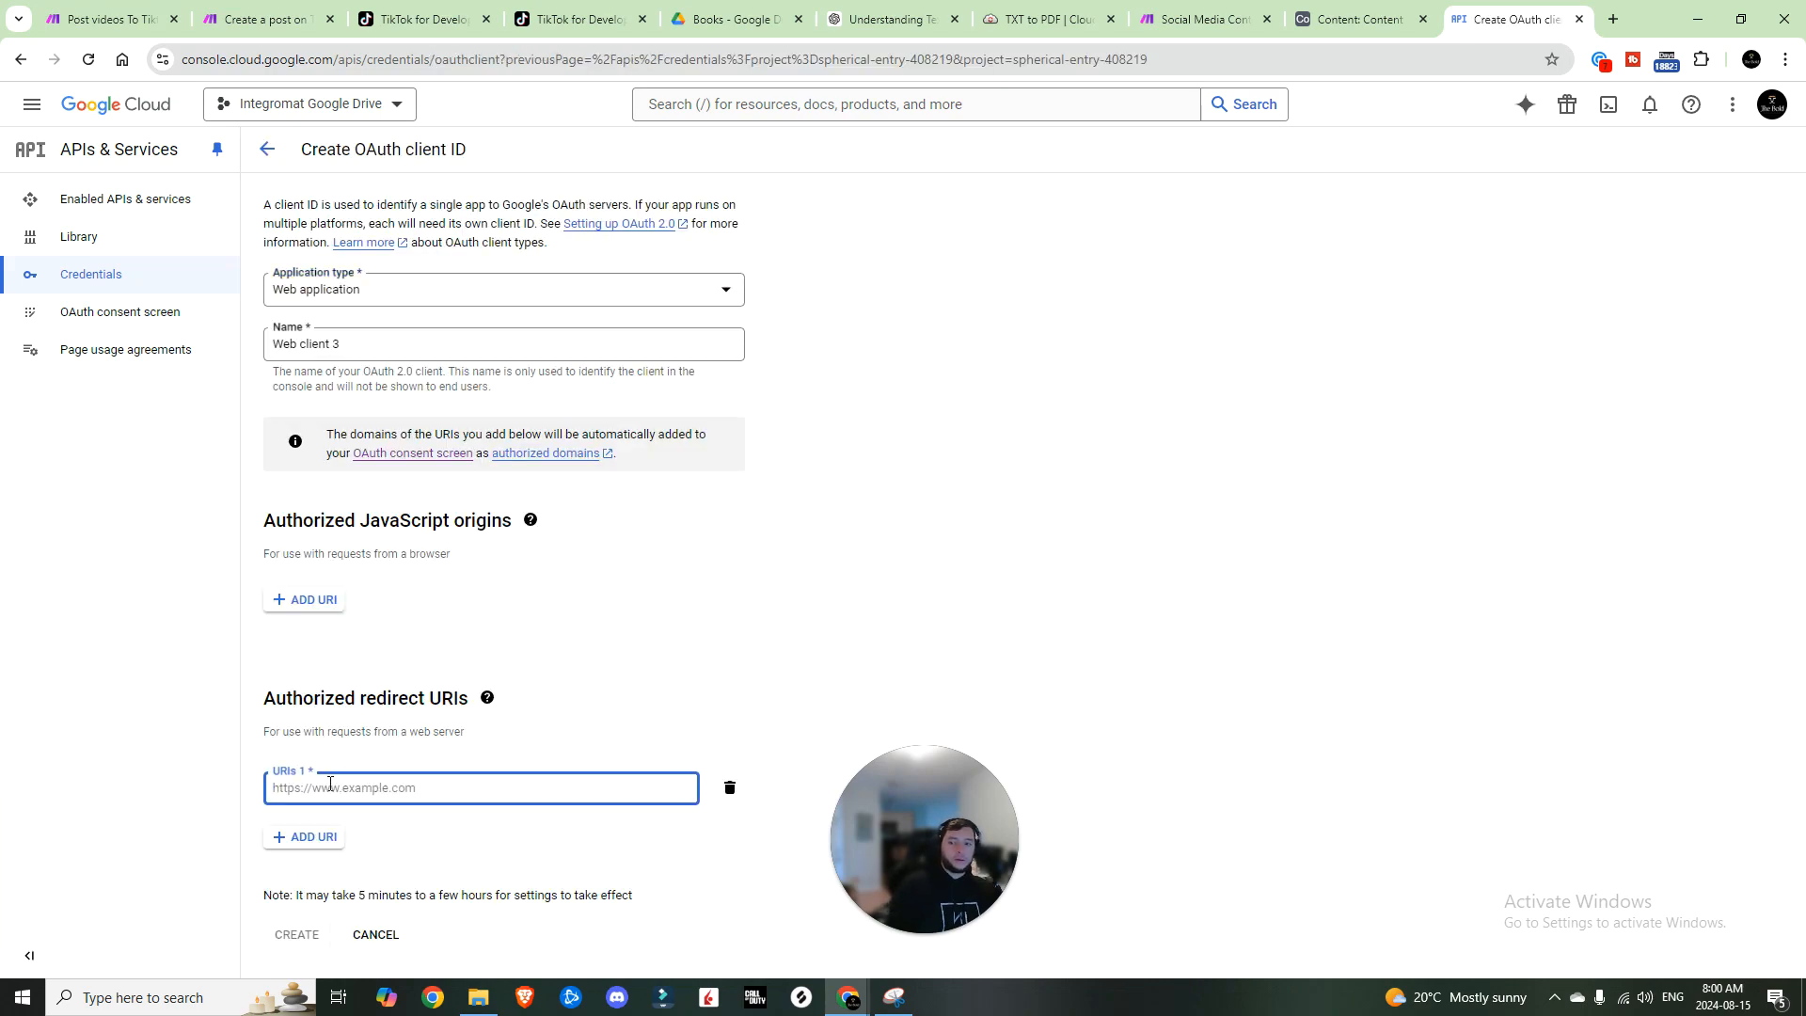
text(https://www.integromat.com/oauth/cb/google-restricted)
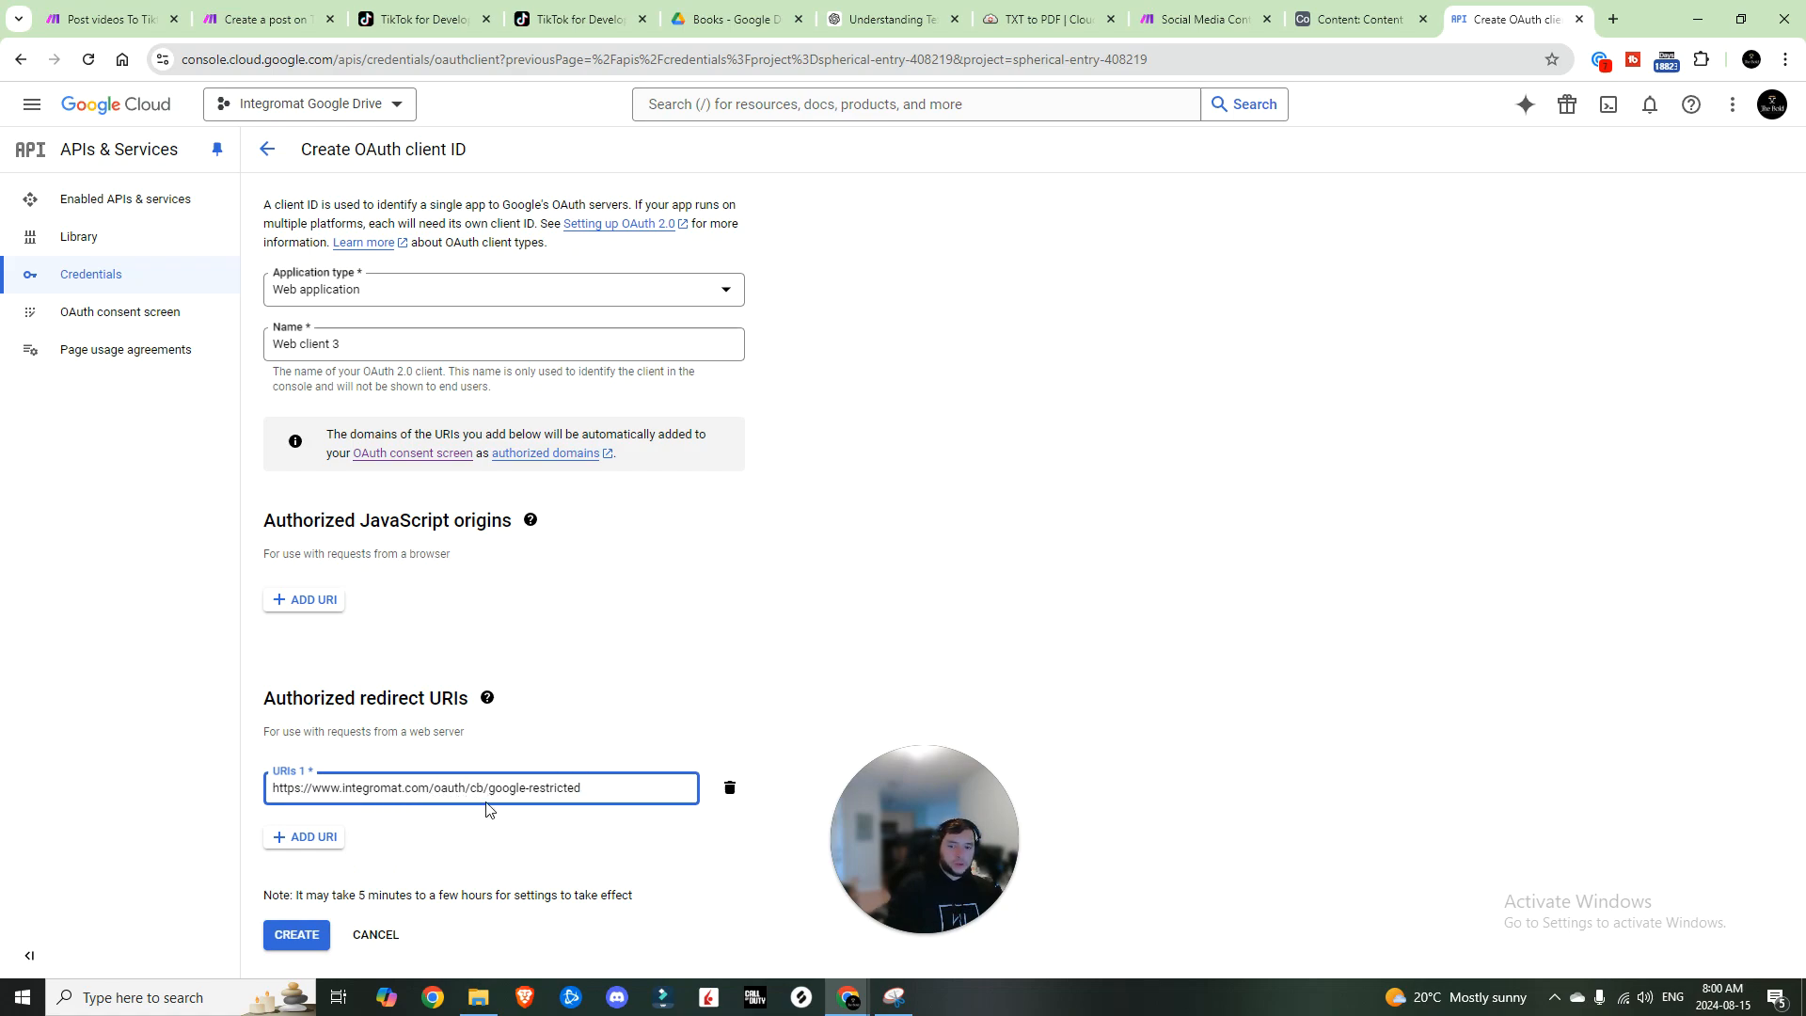
click(323, 837)
key(ctrl+c)
key(shift+Tab)
click(356, 829)
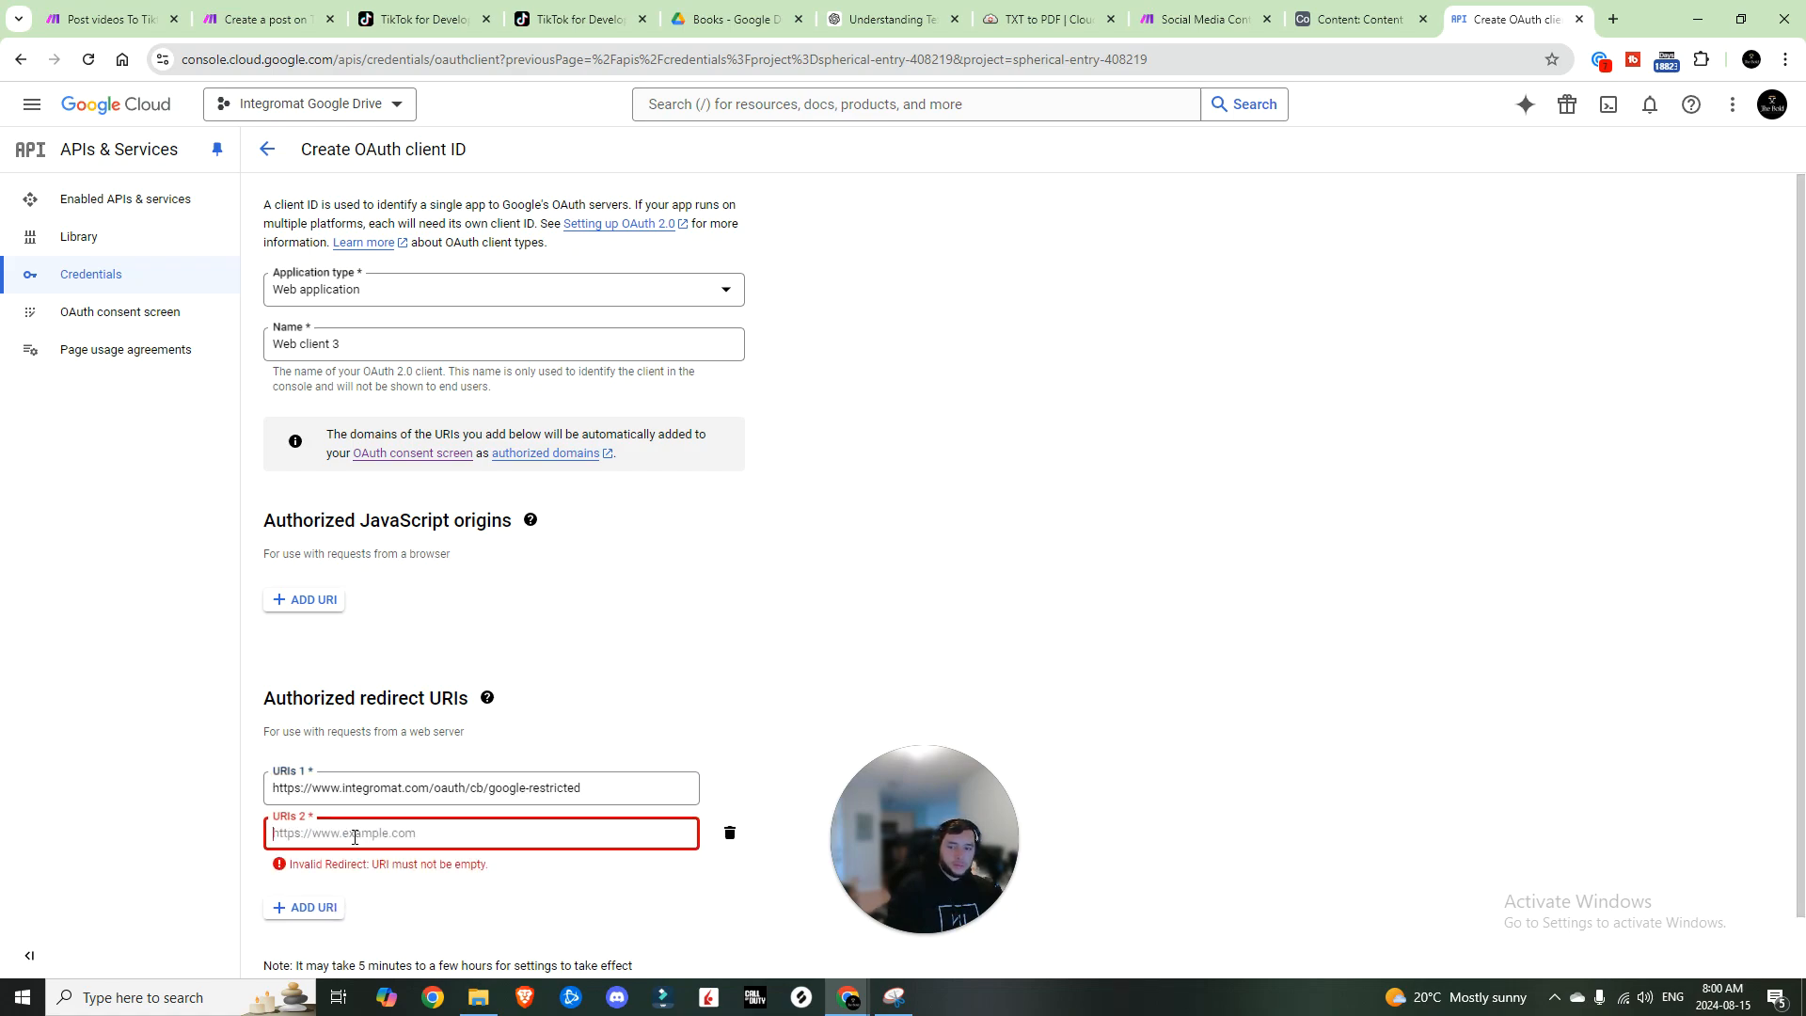
key(ctrl+v)
double_click(373, 861)
text(make)
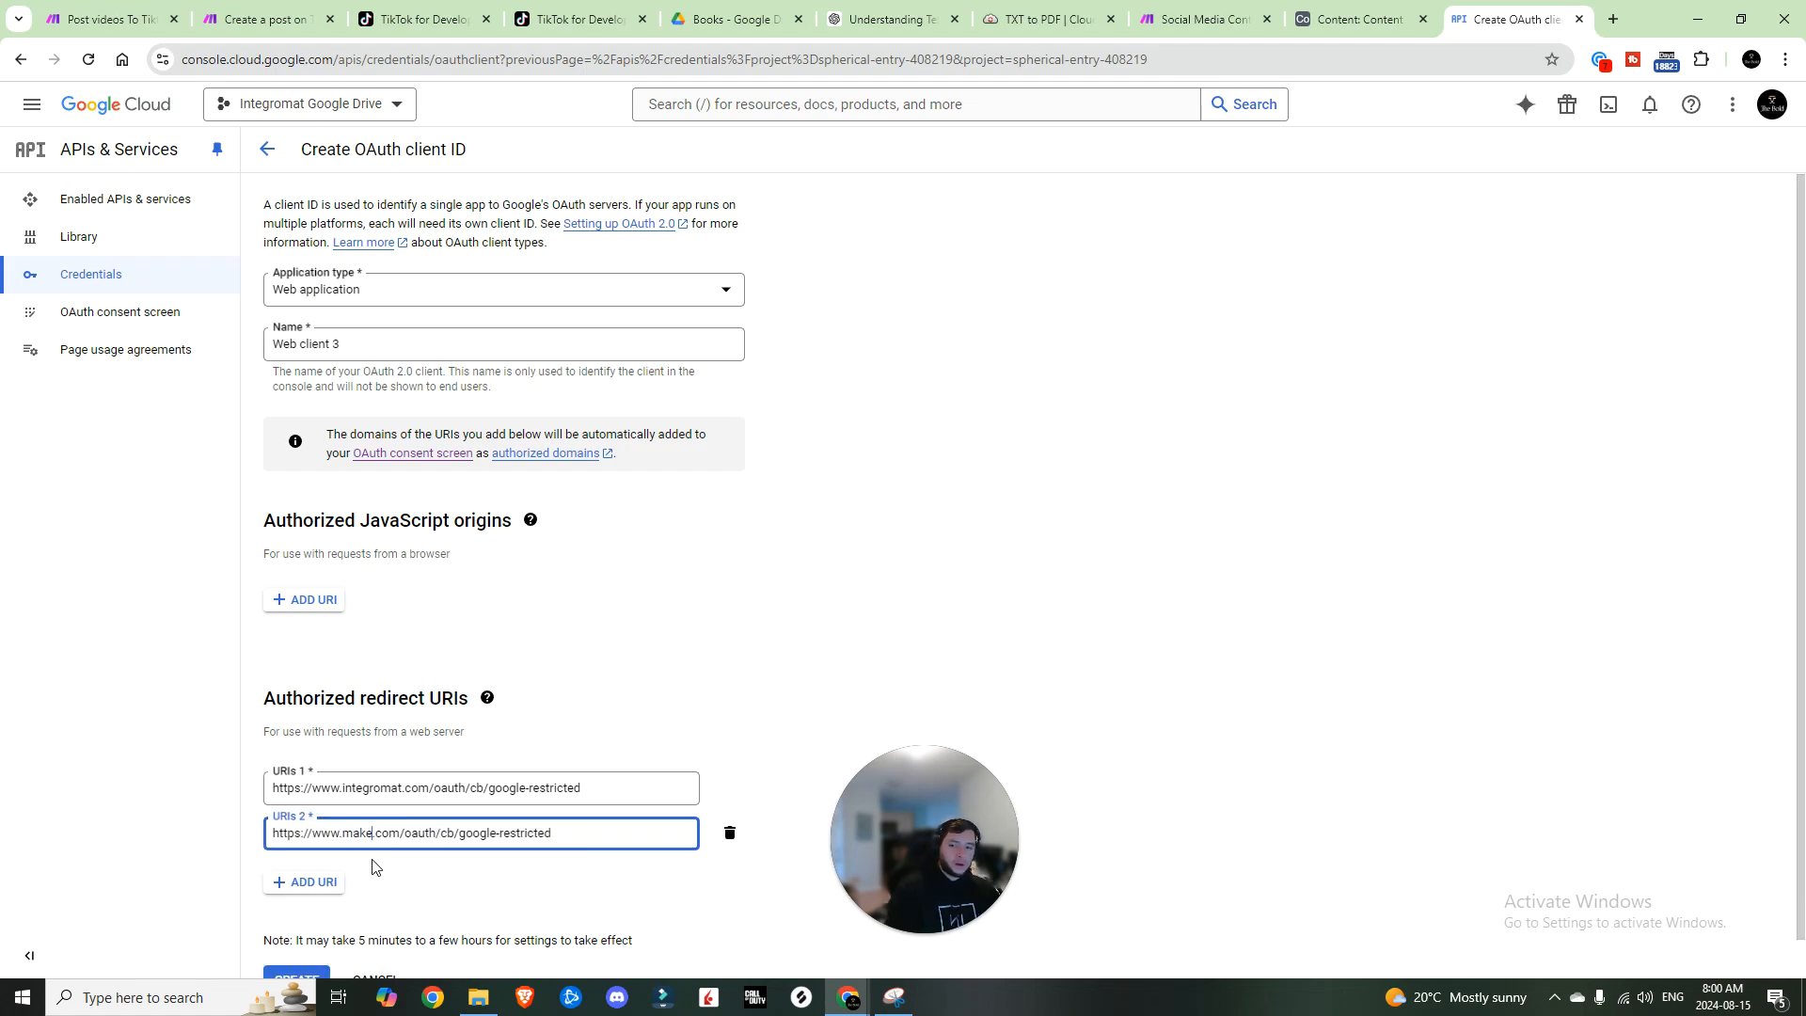
scroll(302, 939, down, 1)
Step: Create the client and copy its client ID and client secret
click(312, 942)
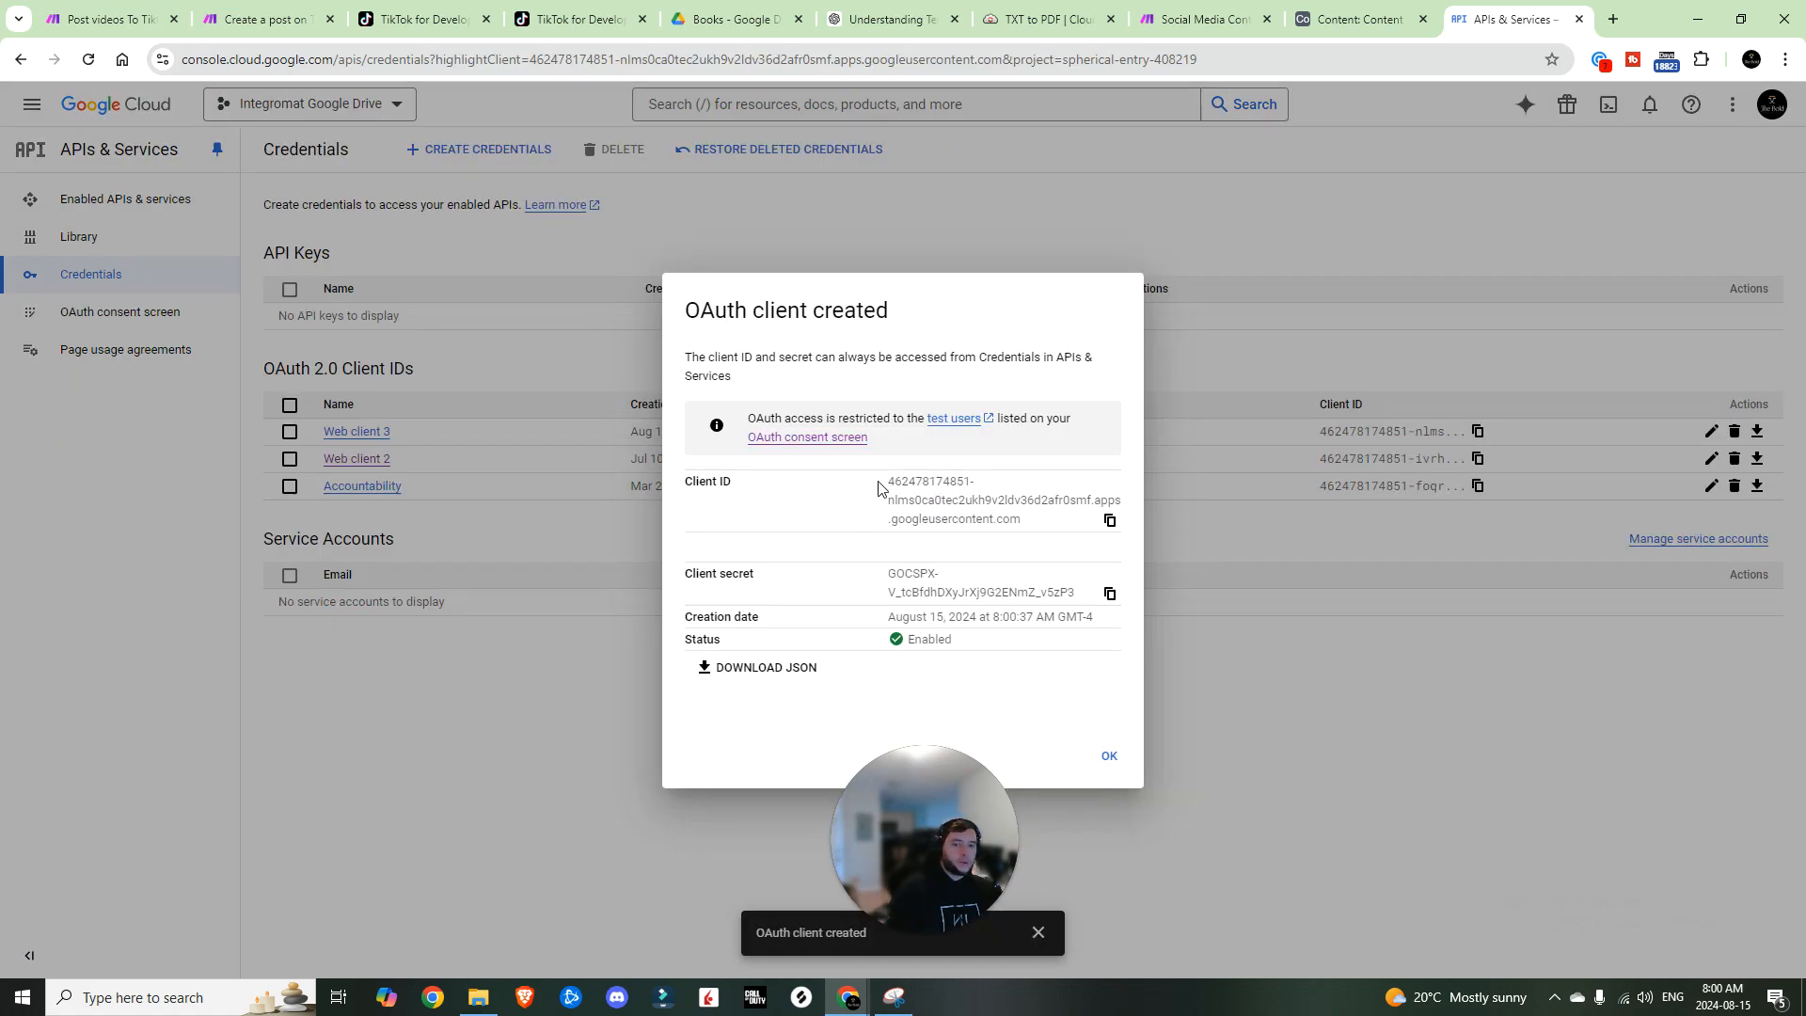
drag(882, 482, 1032, 524)
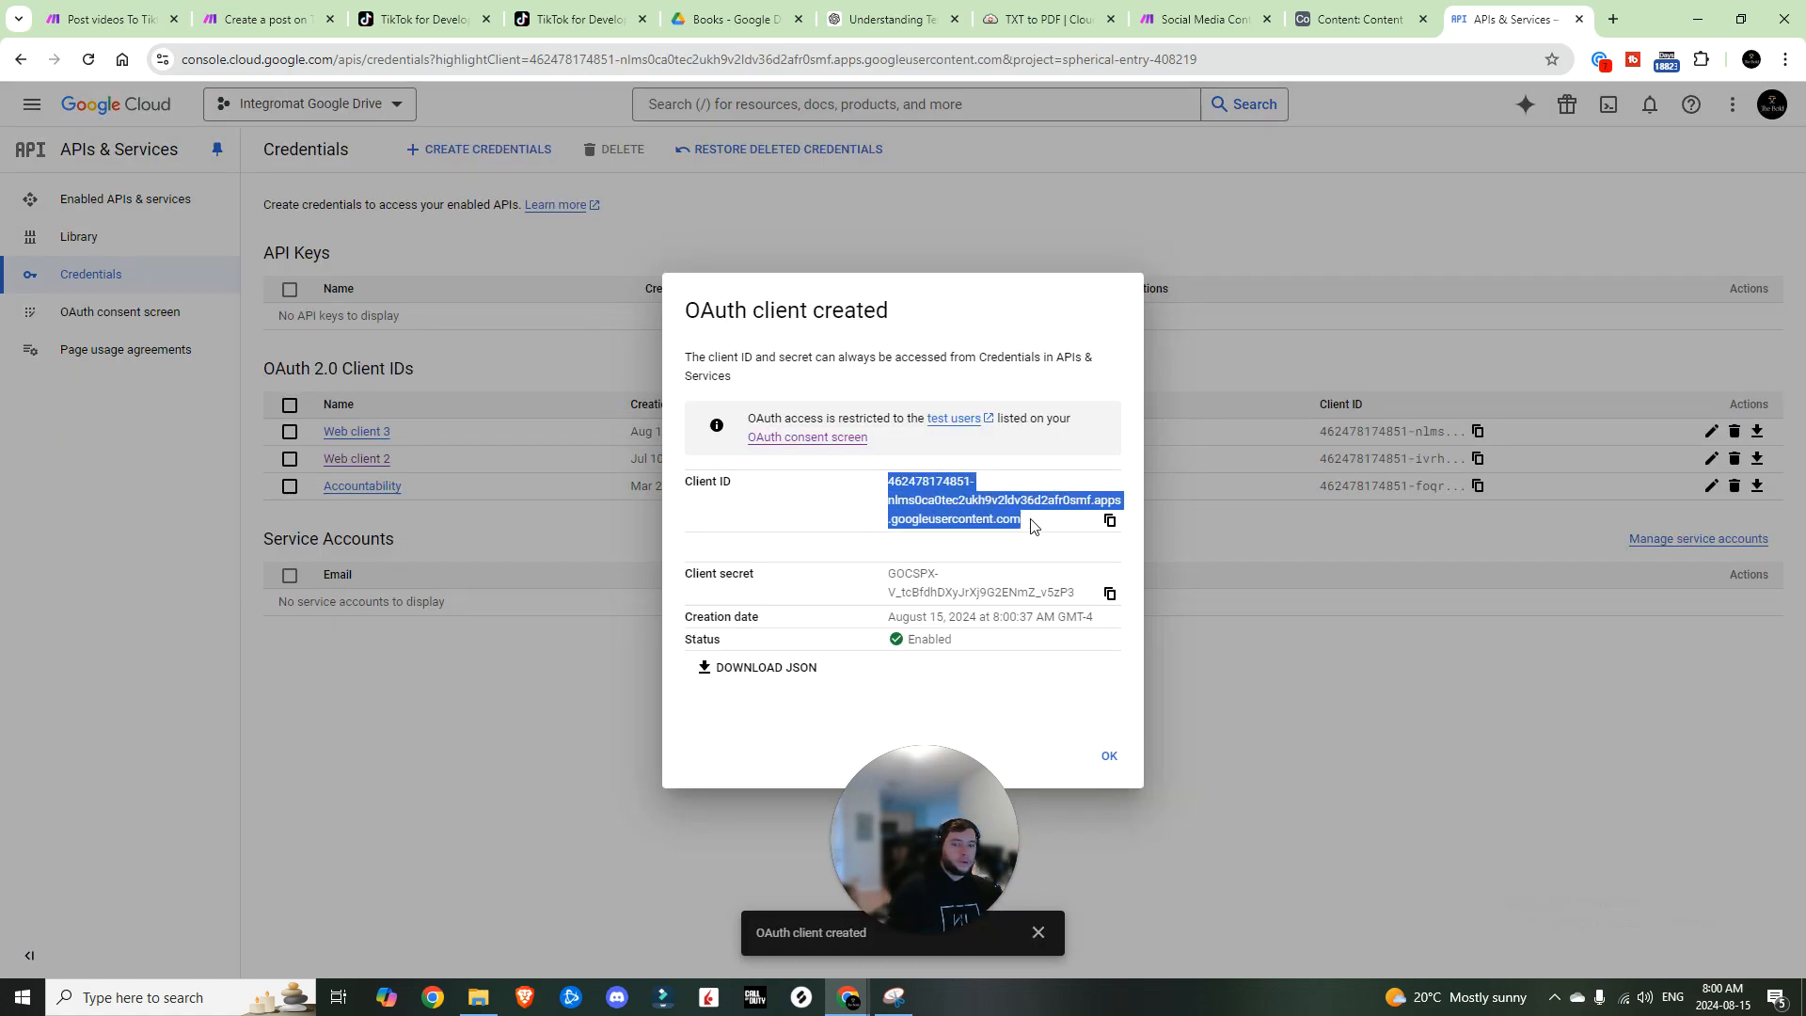
drag(869, 580, 1085, 592)
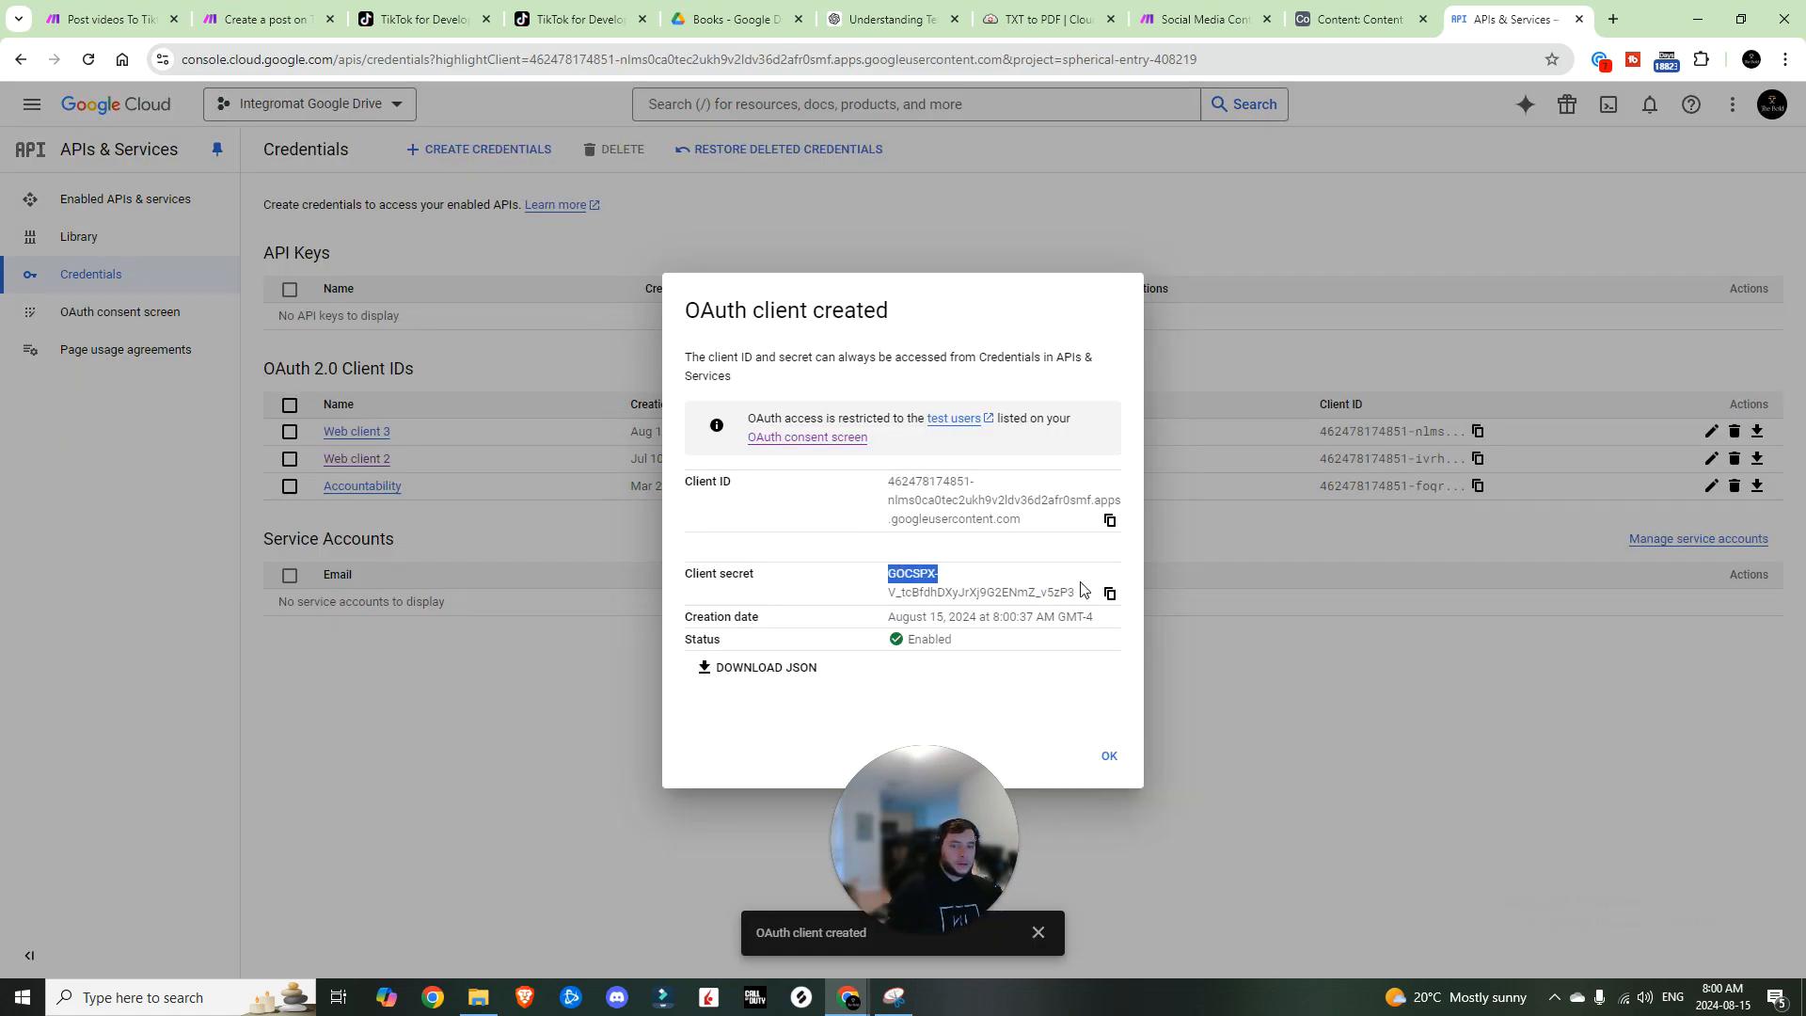
Step: Close the credentials summary and enter the client ID in the Make connection's advanced settings
click(1109, 758)
click(1197, 19)
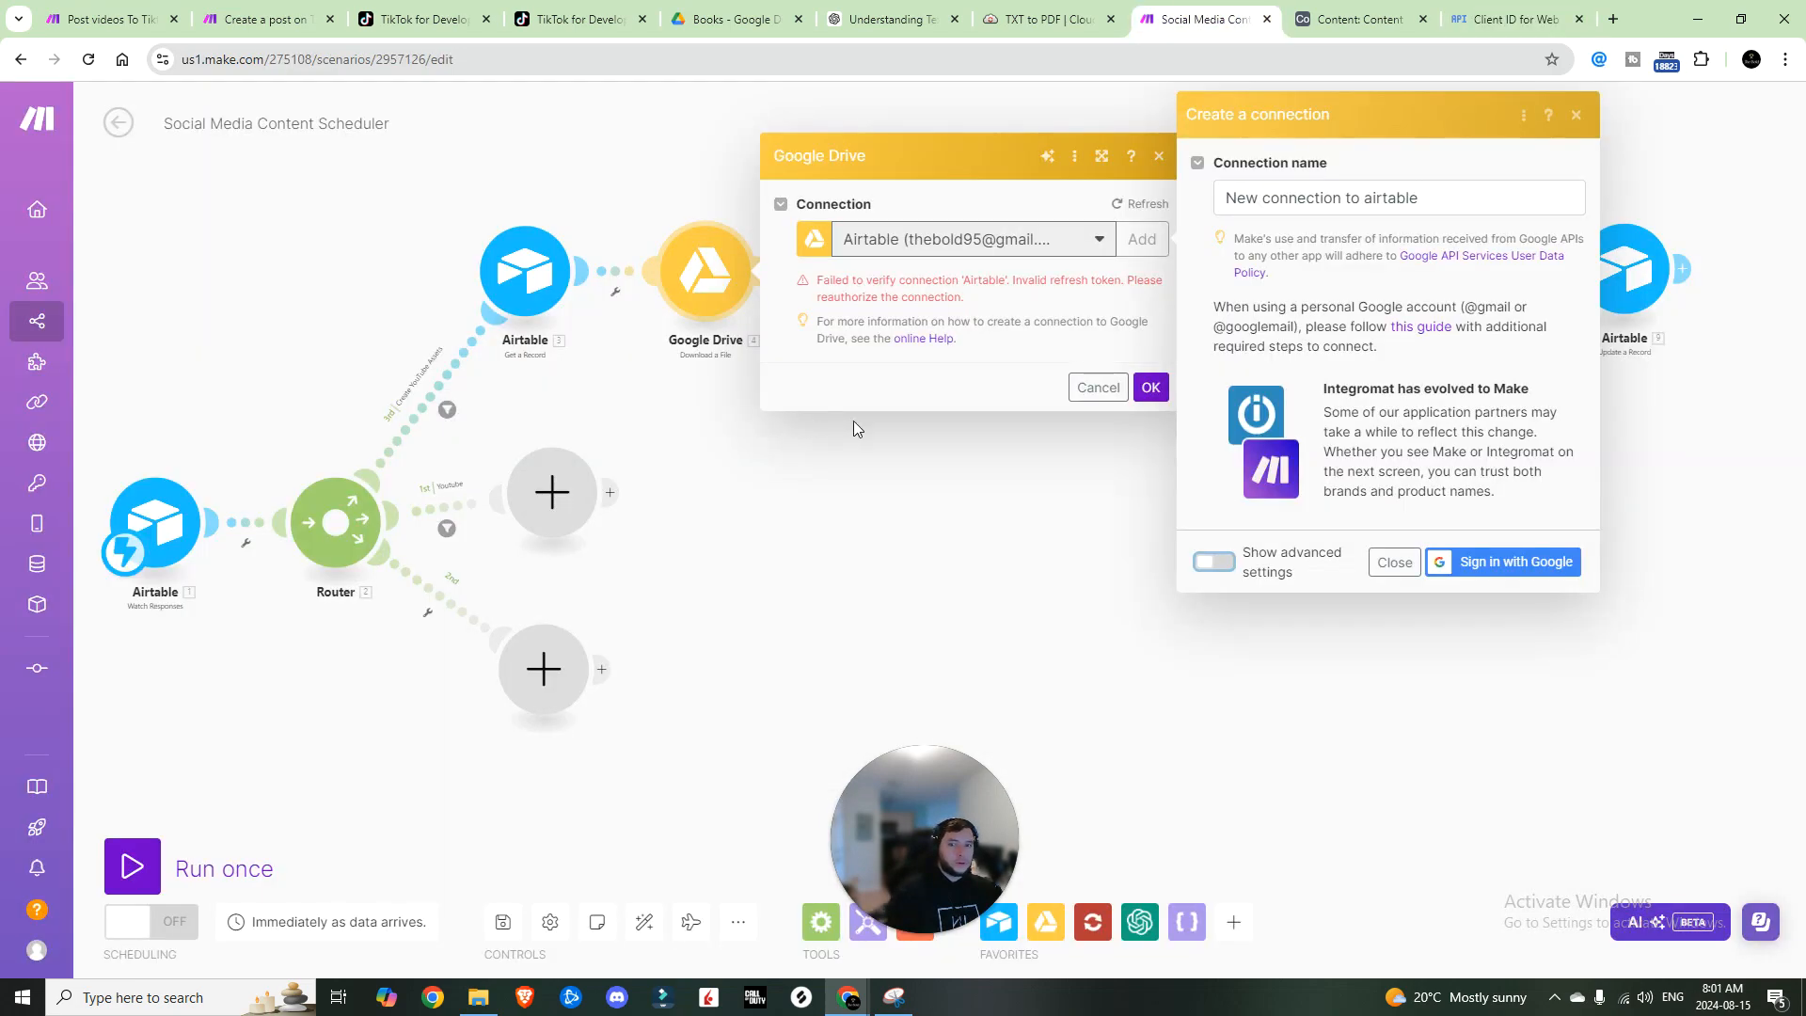
click(1219, 563)
click(1290, 412)
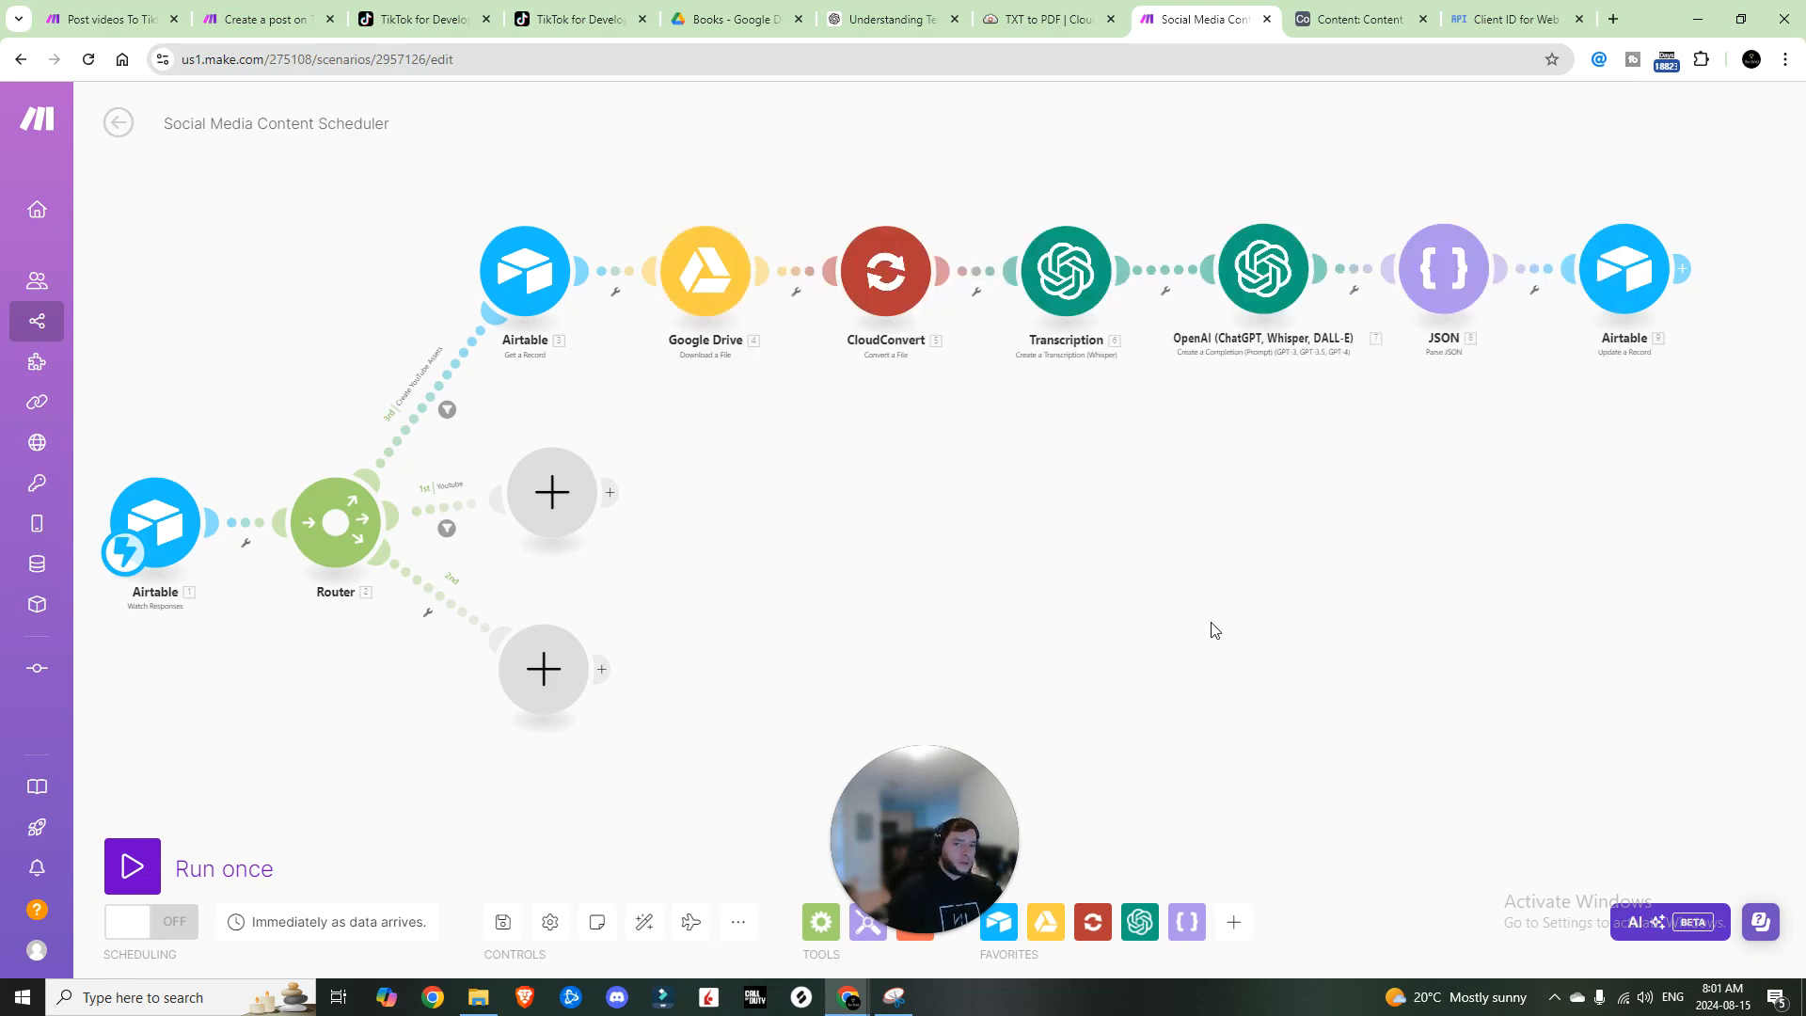
Step: Set the Google Drive File ID to manual entry, mapped to the Airtable Video ID
click(720, 287)
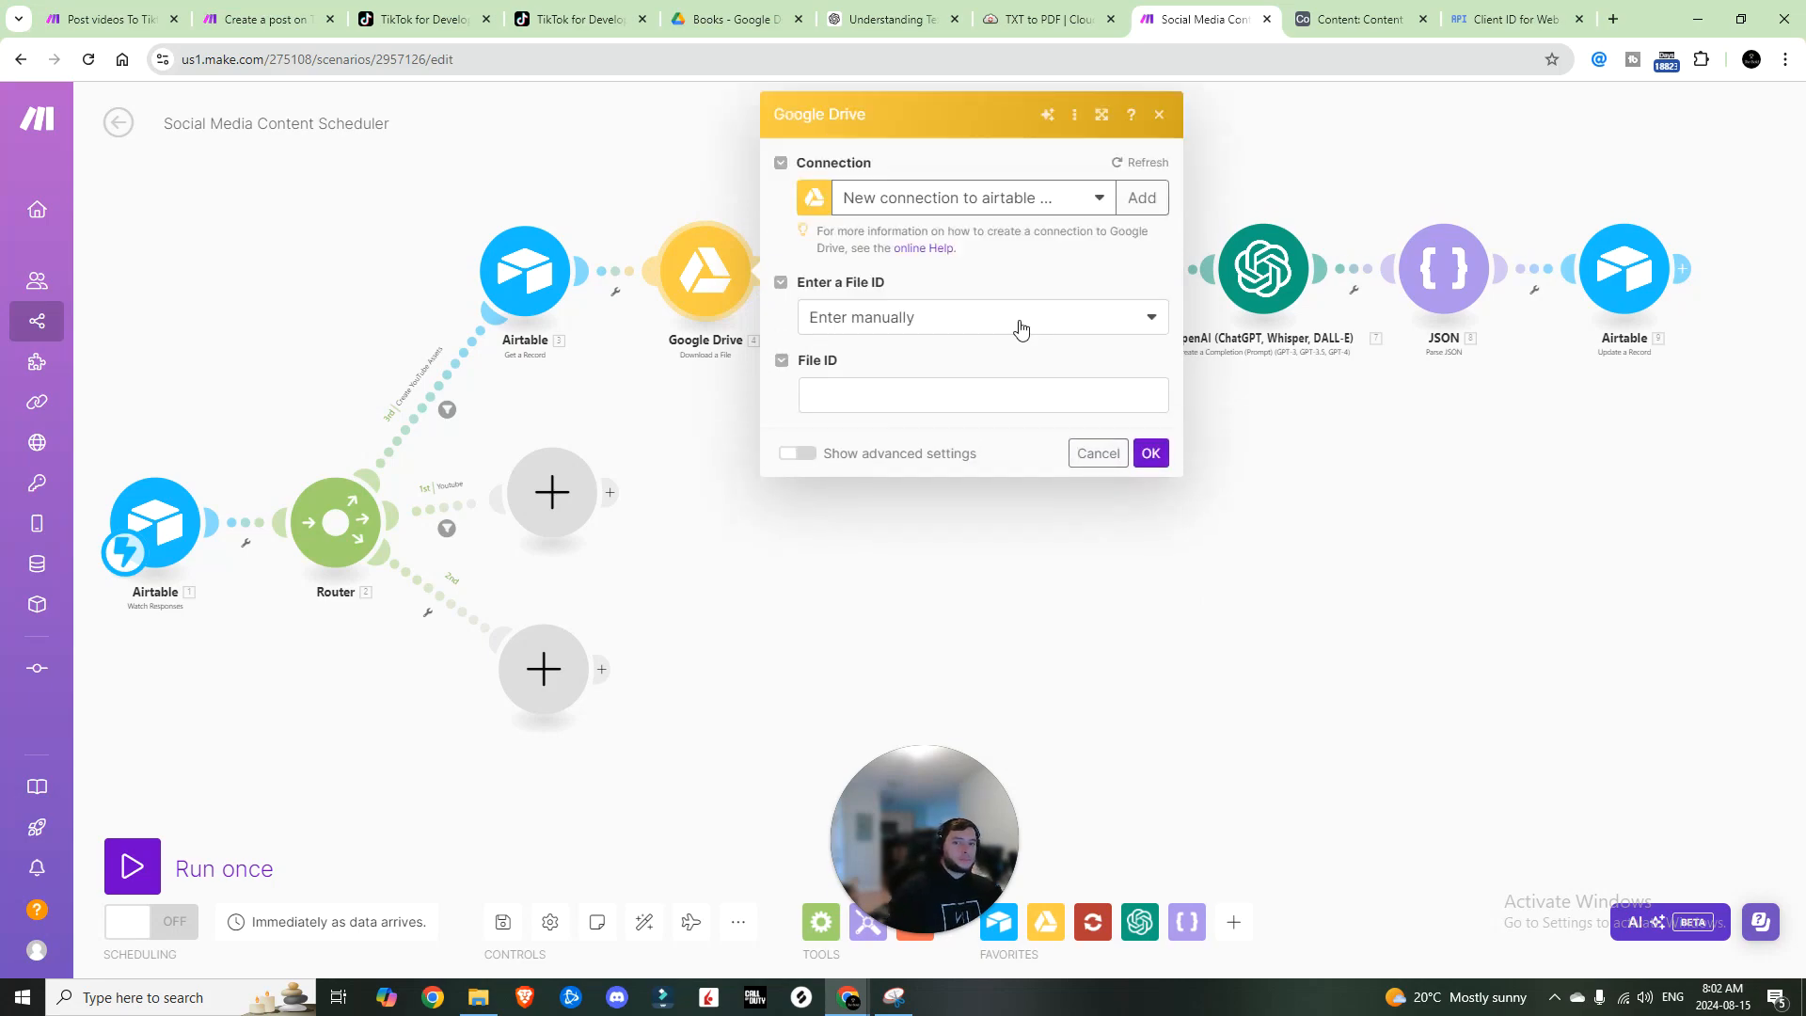
click(1020, 323)
click(1014, 349)
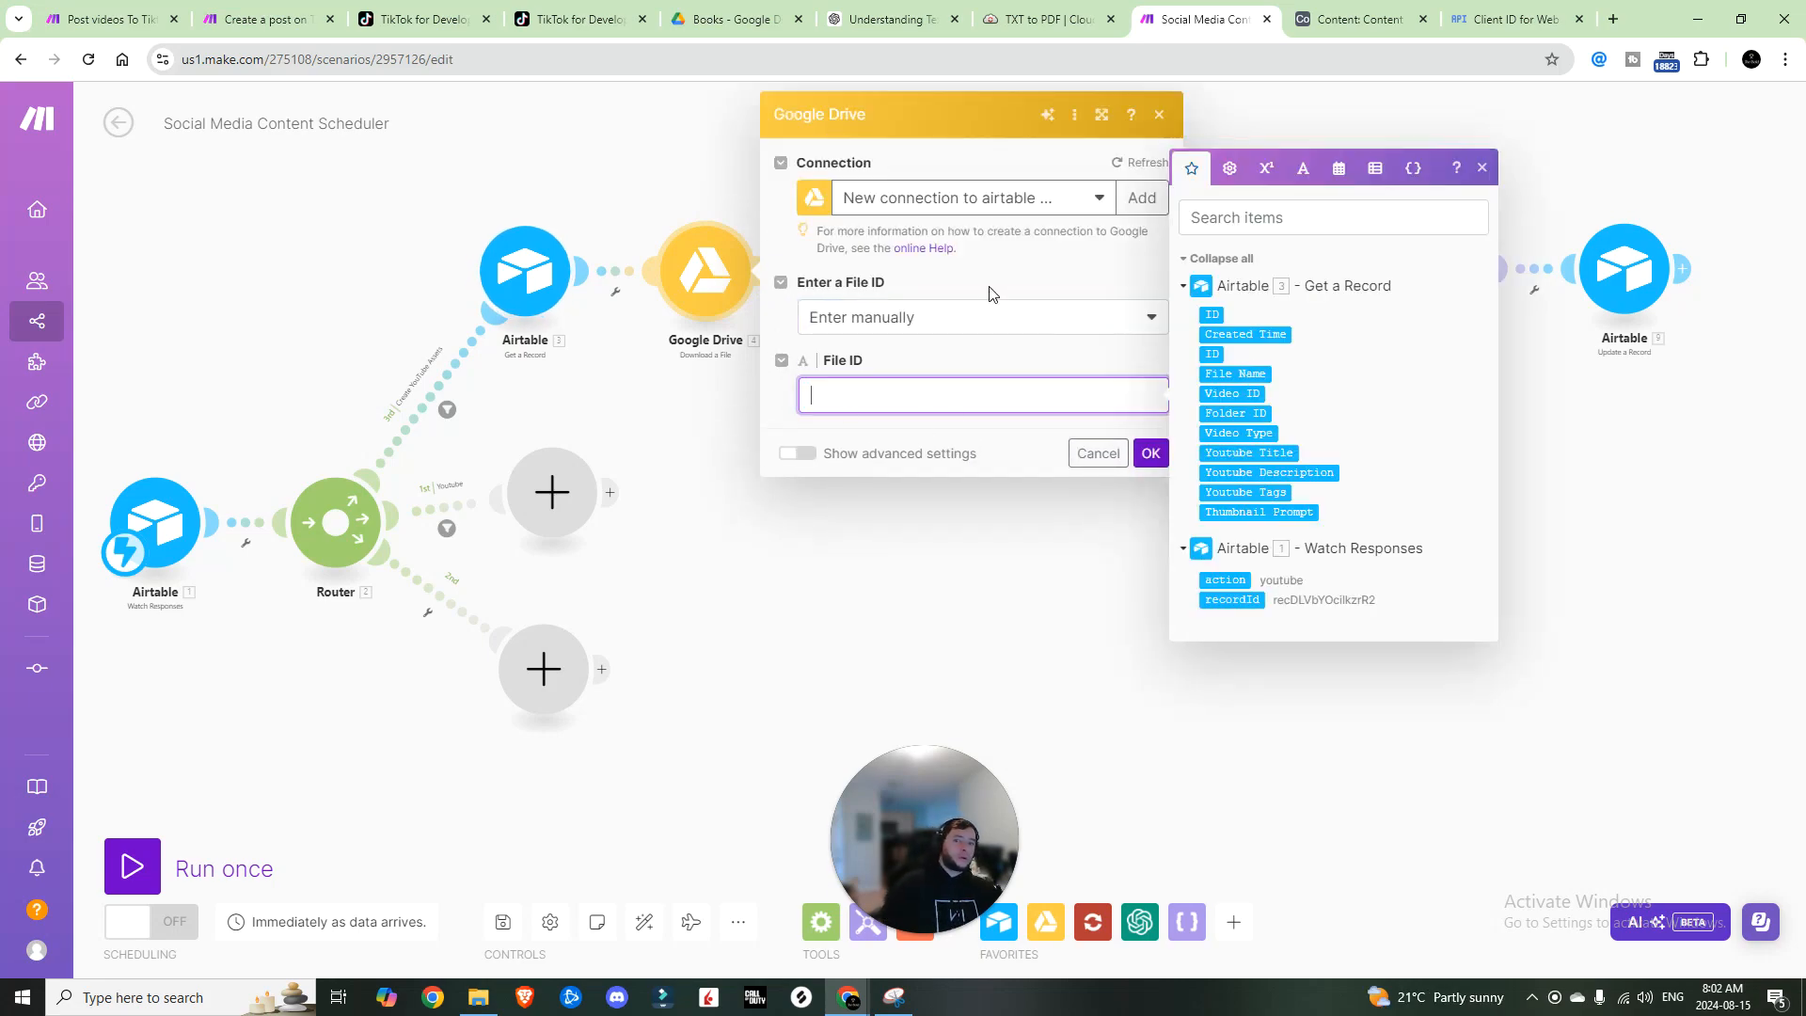
click(920, 391)
click(922, 391)
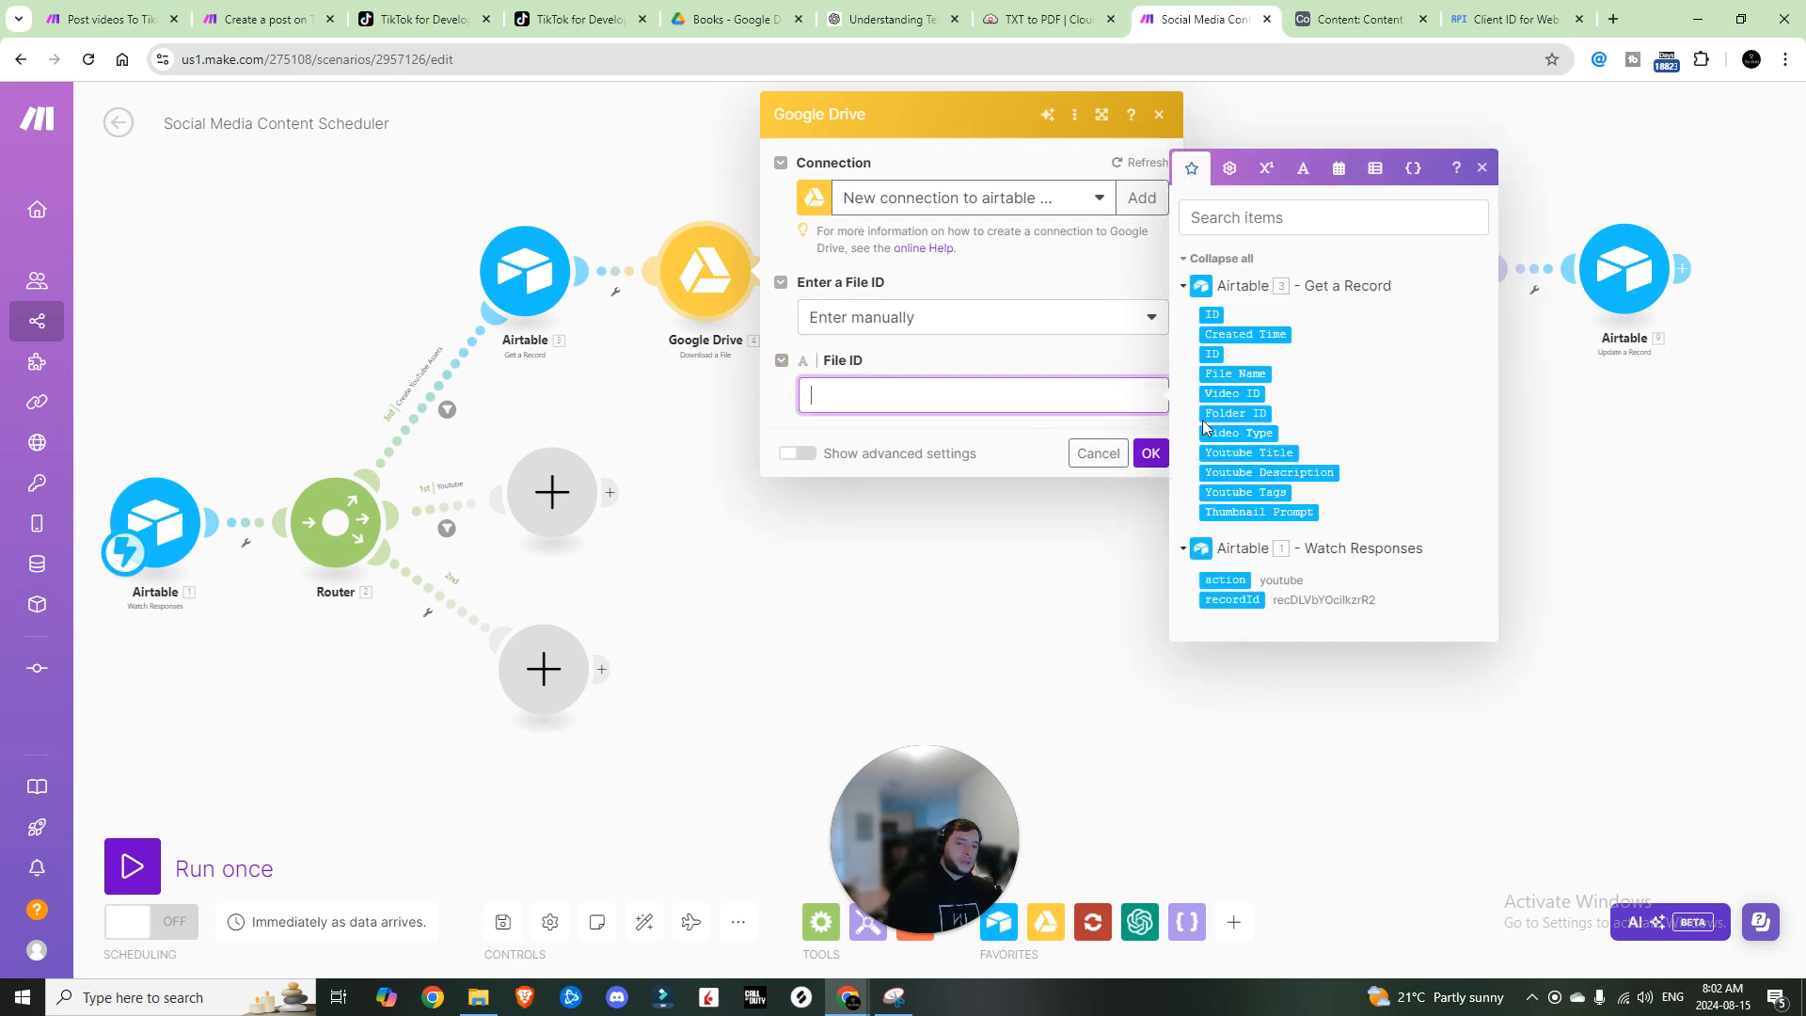
click(1232, 393)
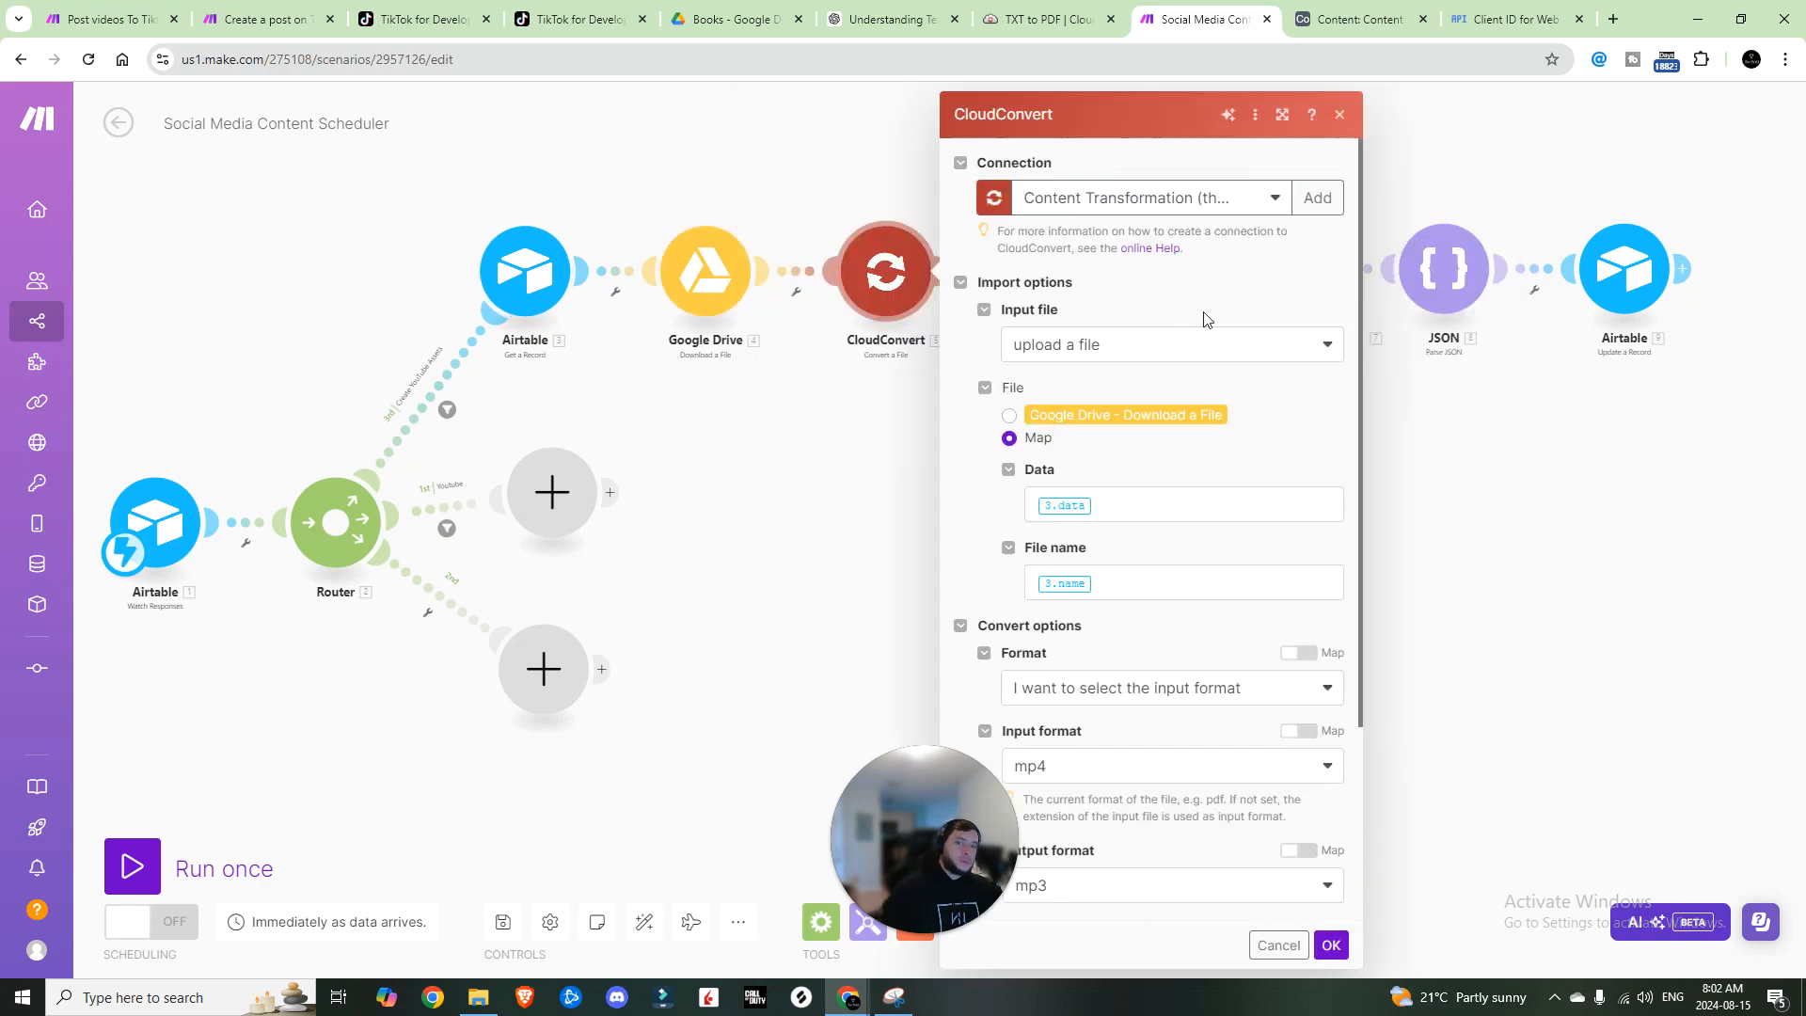
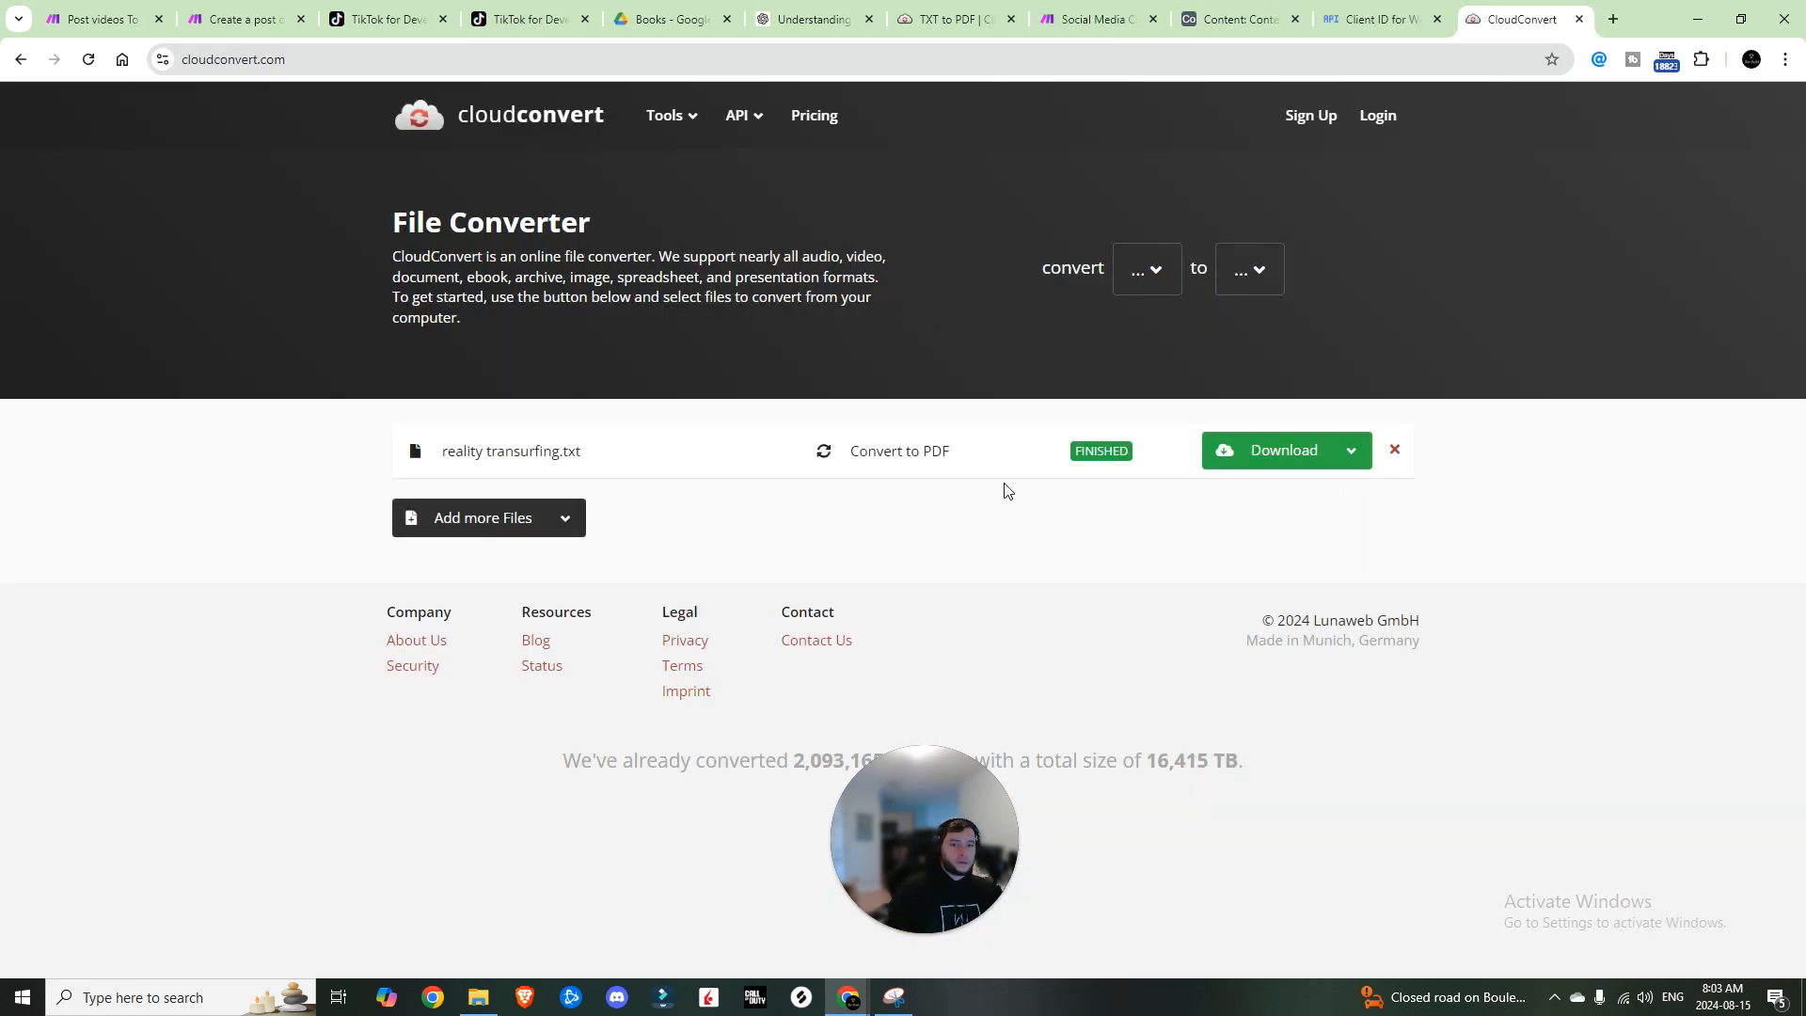
Step: Log in to CloudConvert and open Dashboard > Authorization > API keys
click(1150, 293)
click(1258, 271)
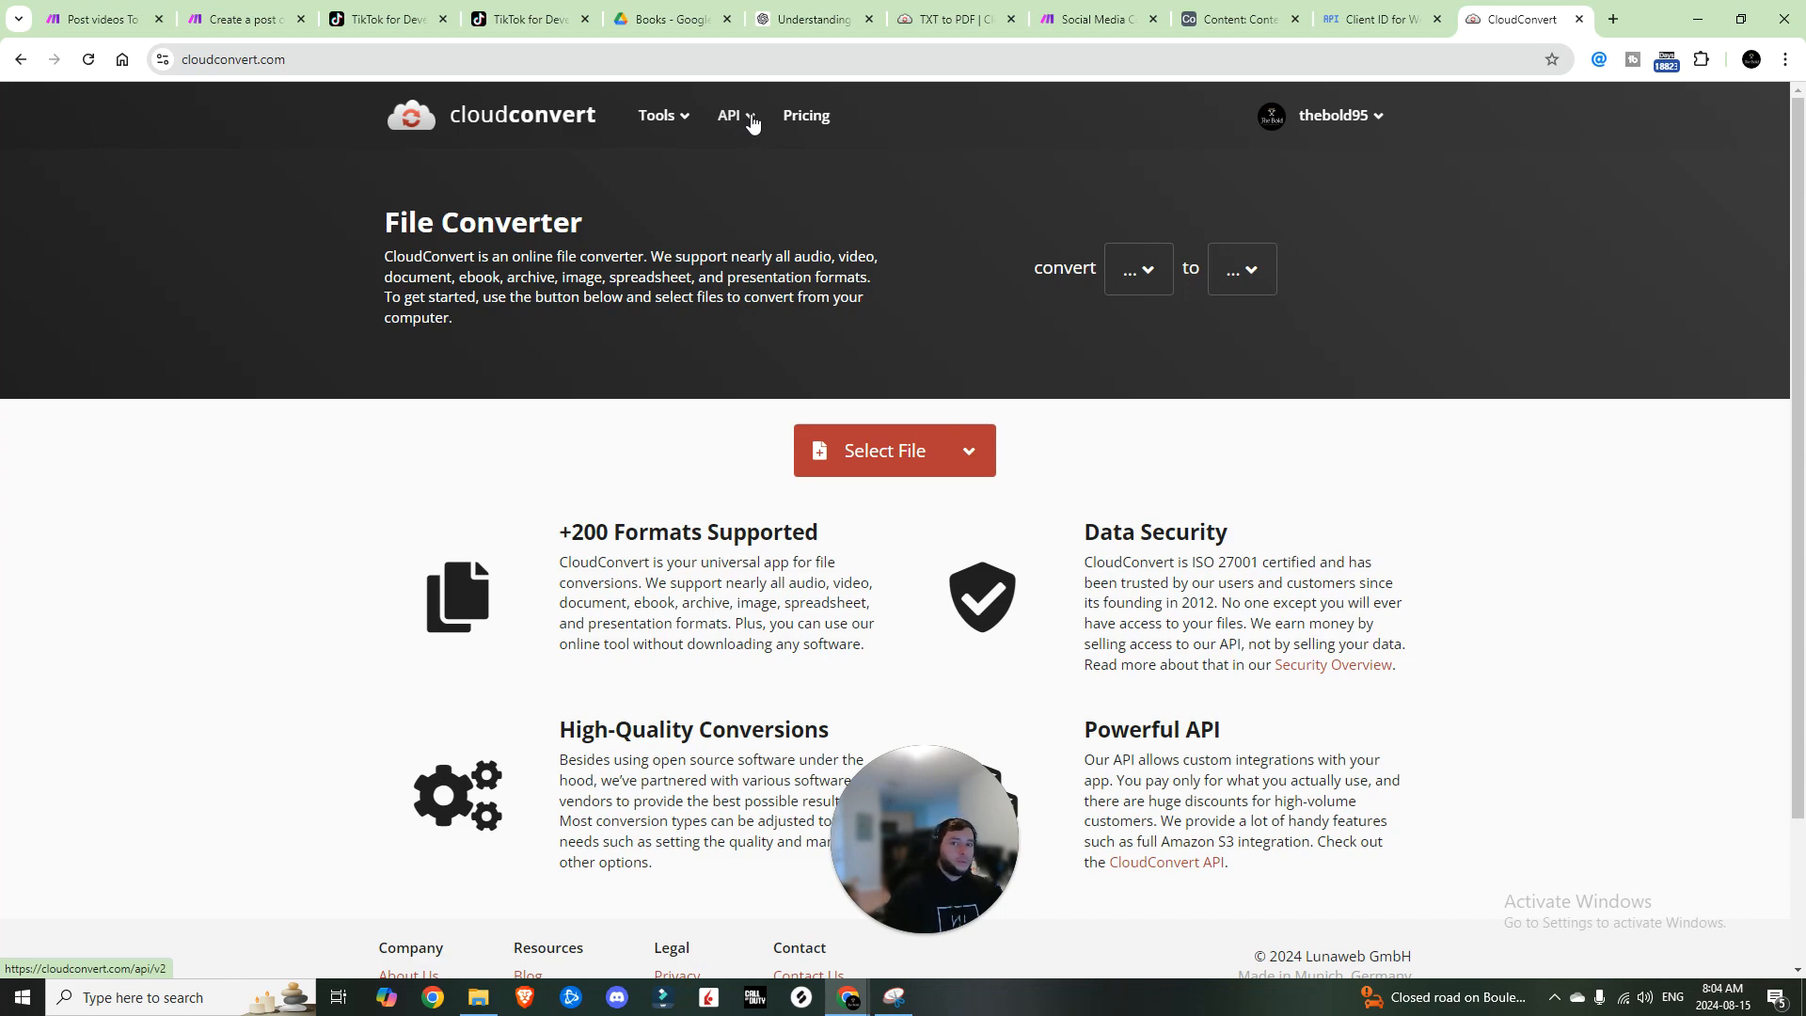
click(733, 120)
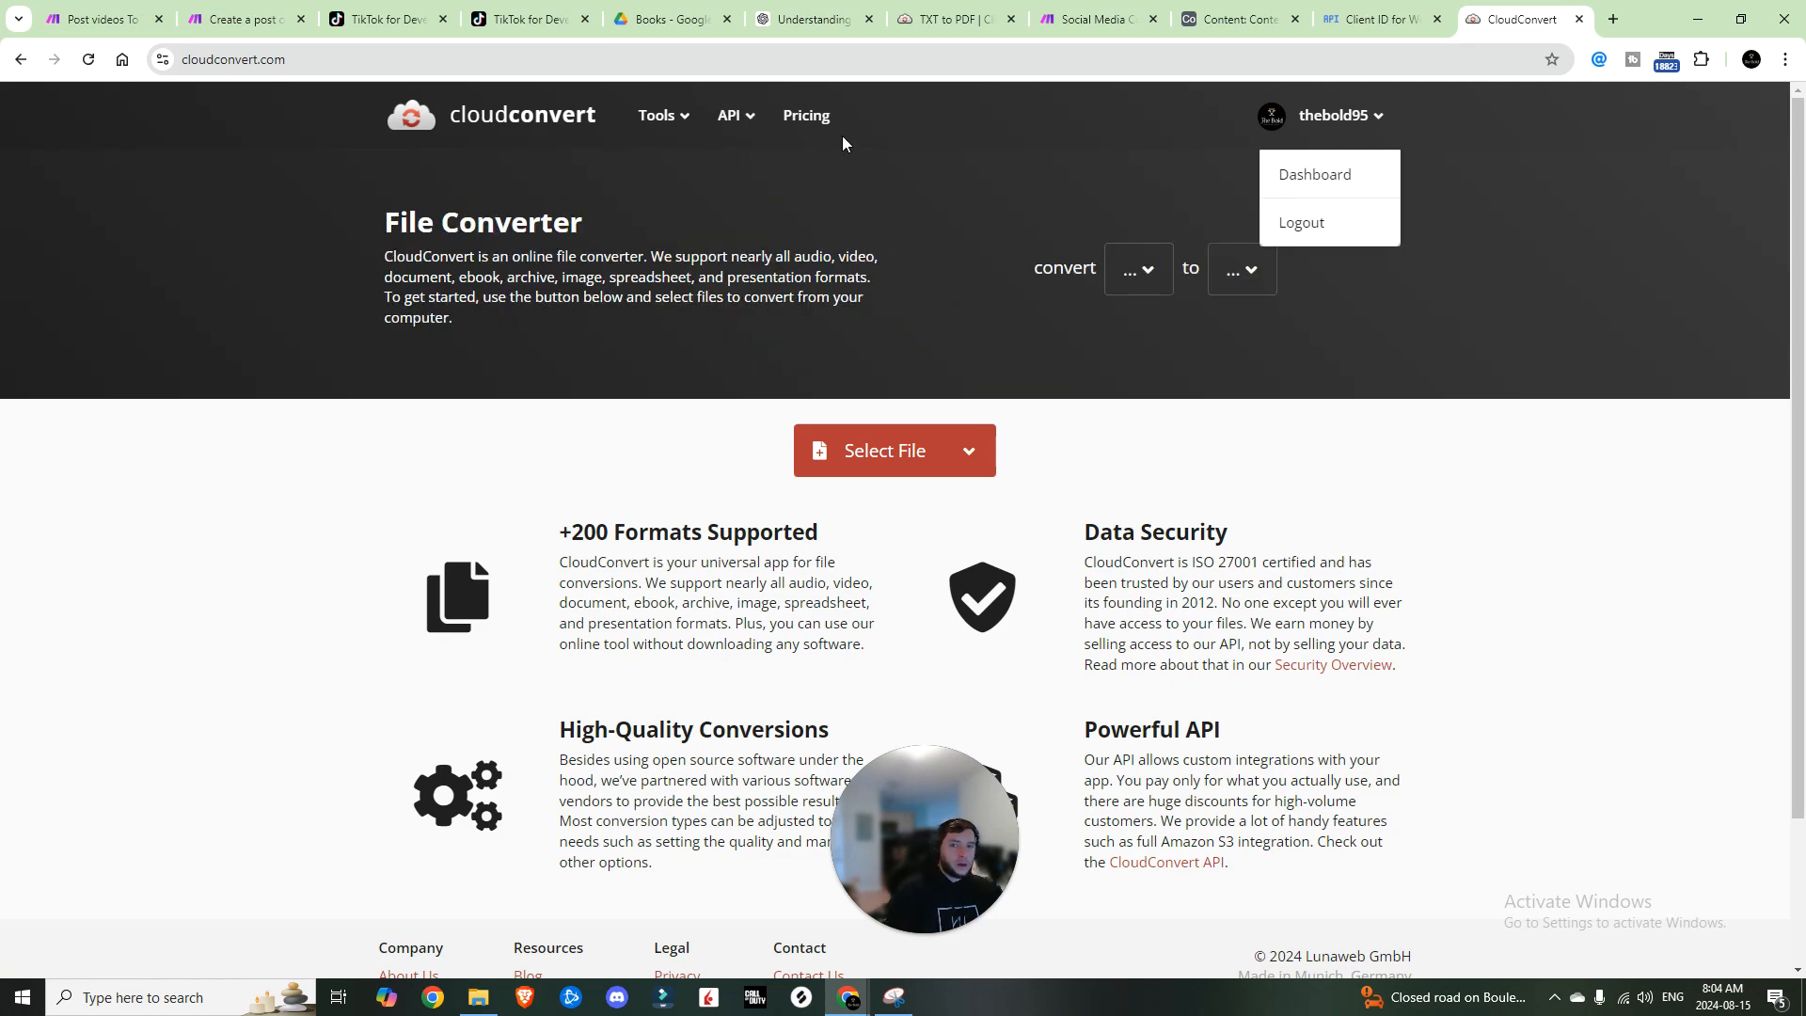
click(1285, 174)
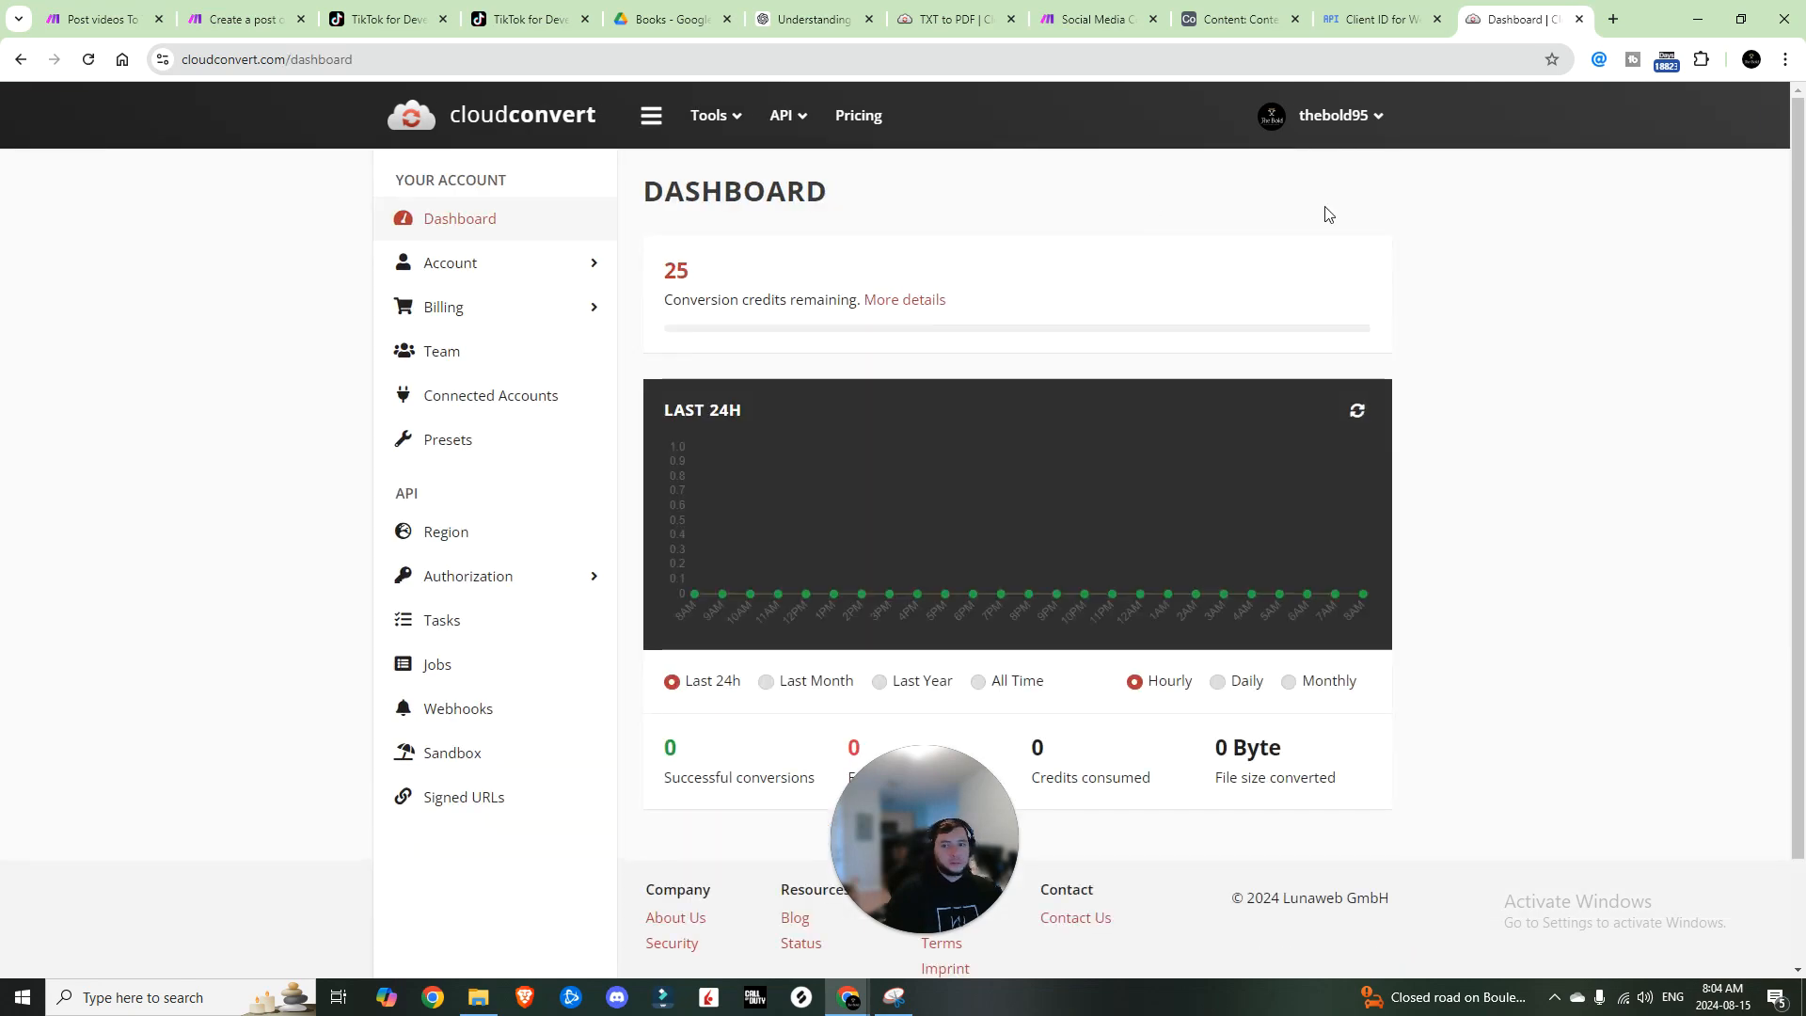
drag(414, 493, 376, 489)
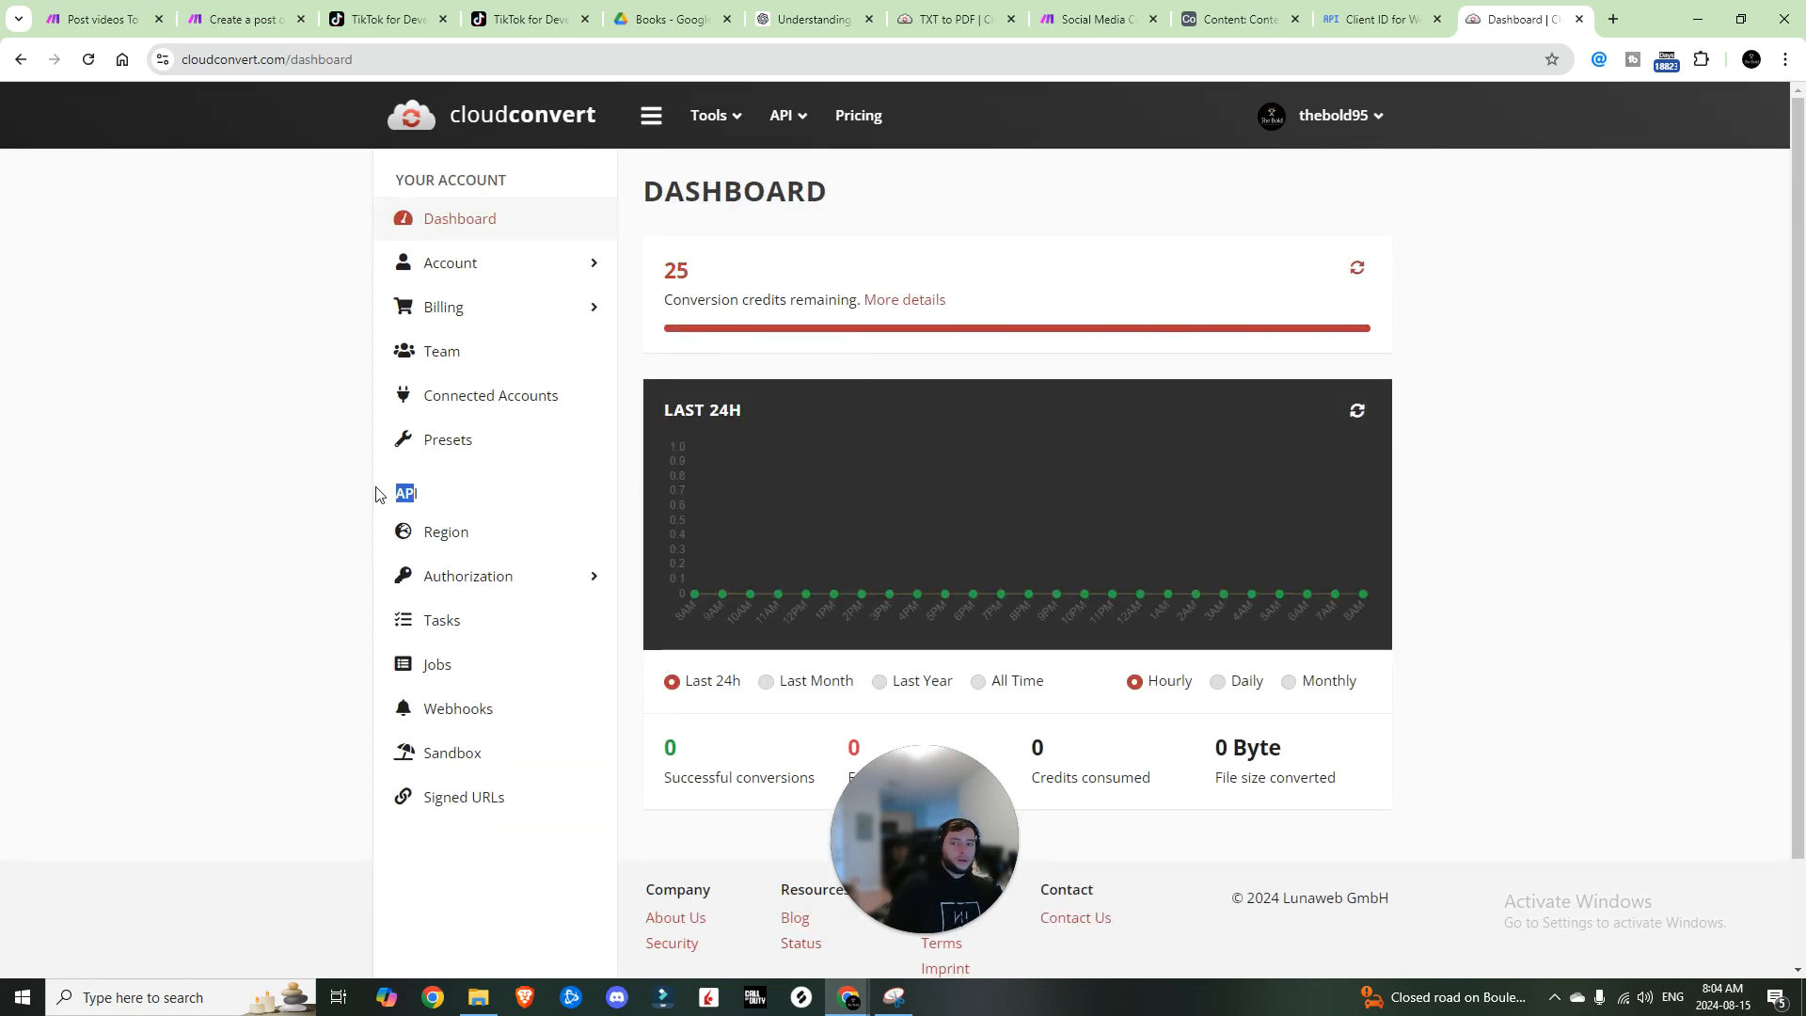
click(452, 577)
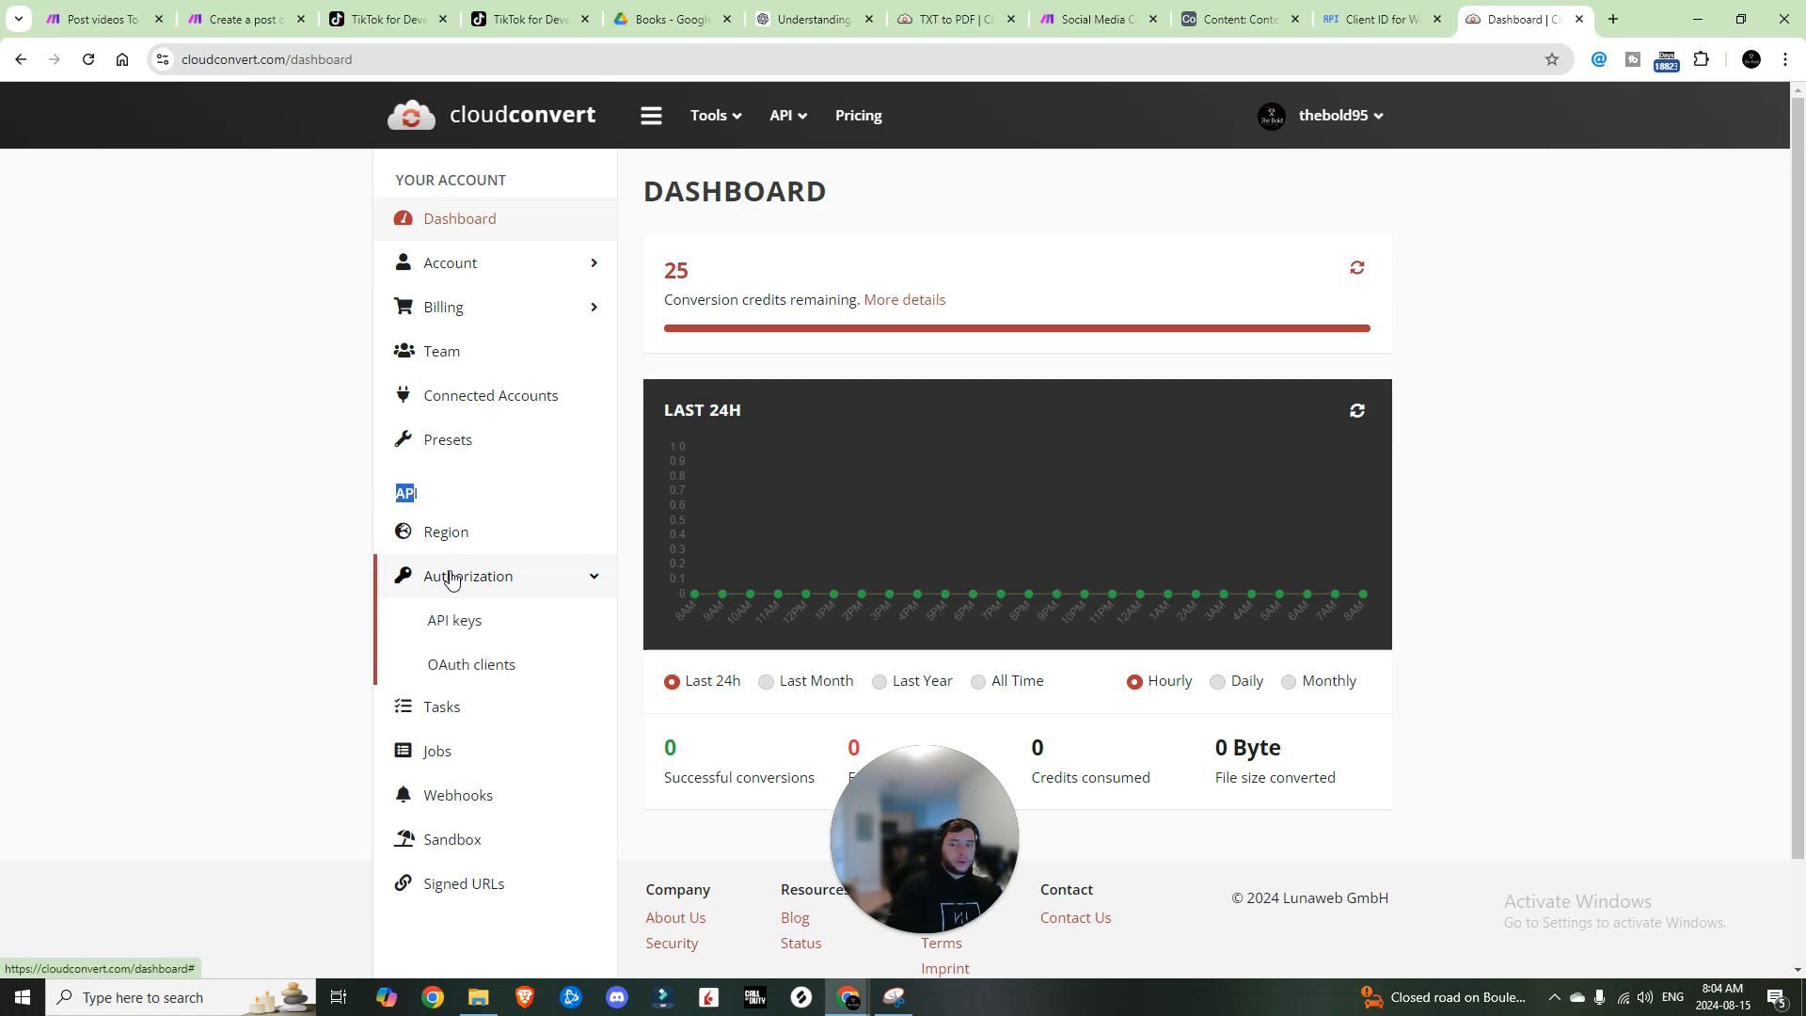
click(463, 623)
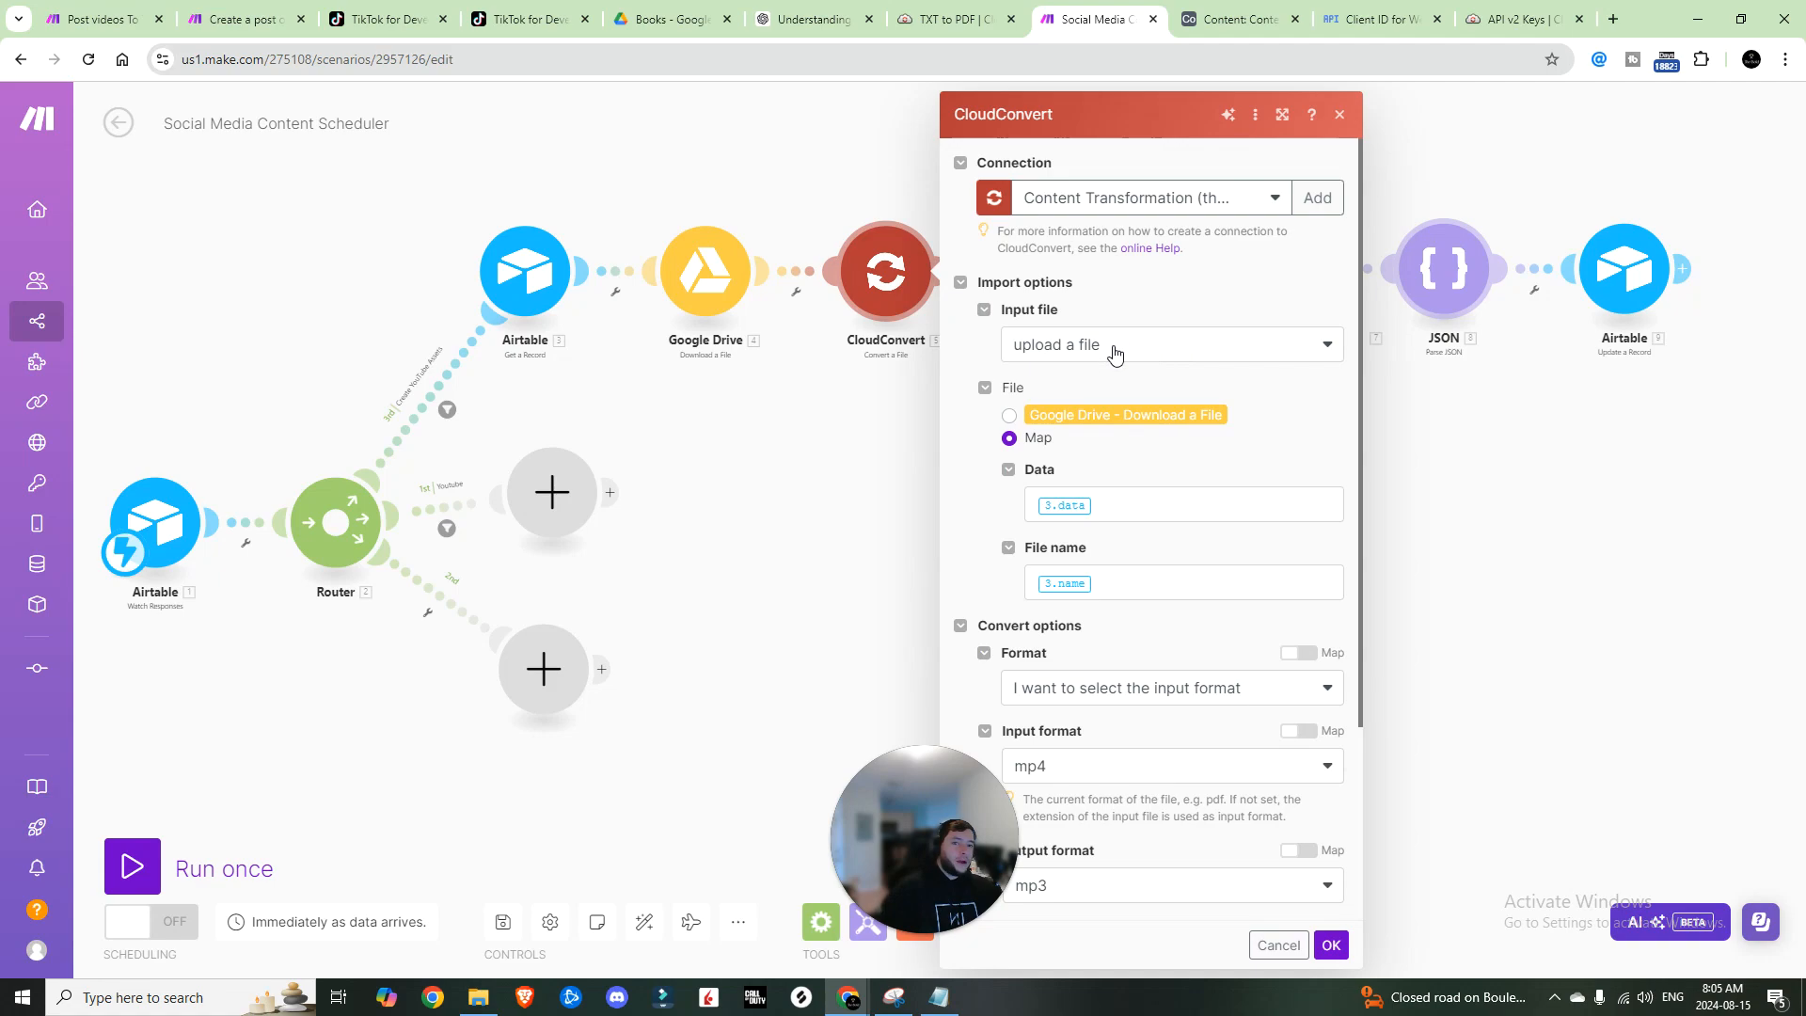
Step: Set the CloudConvert input file to 'Google Drive - Download a File', keeping the input format selected manually
click(1009, 416)
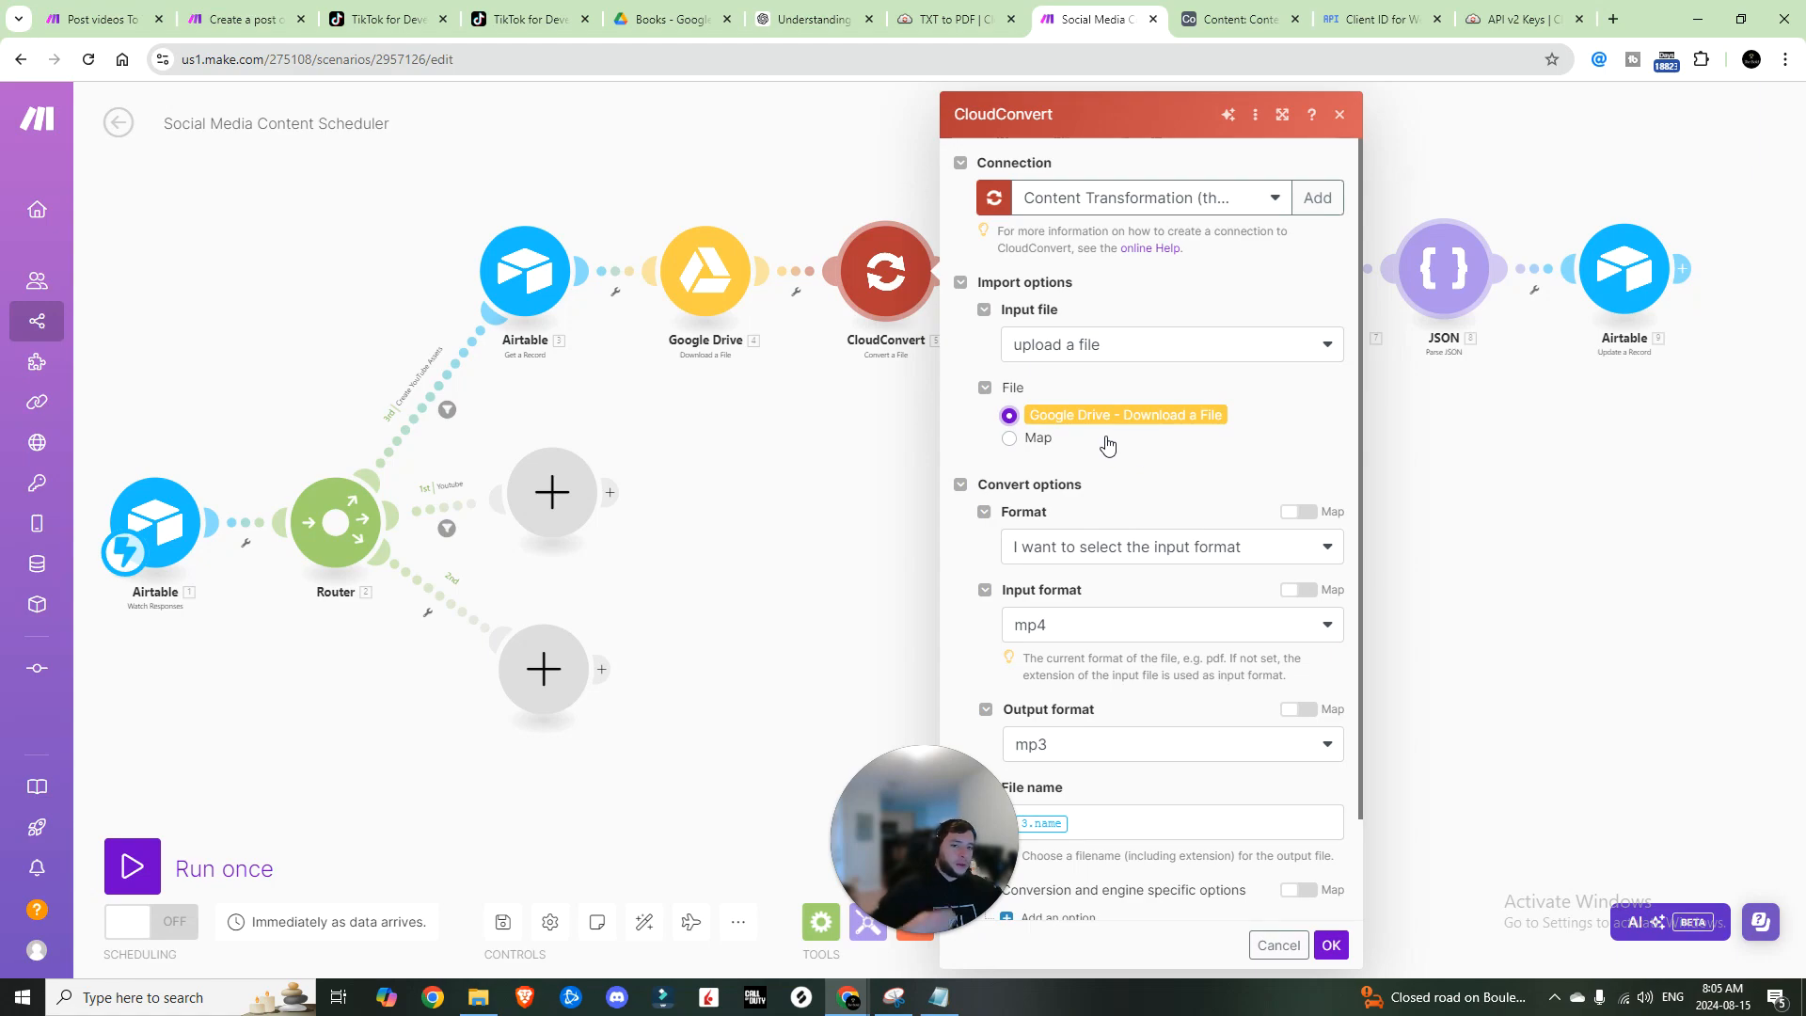
scroll(1108, 446, down, 1)
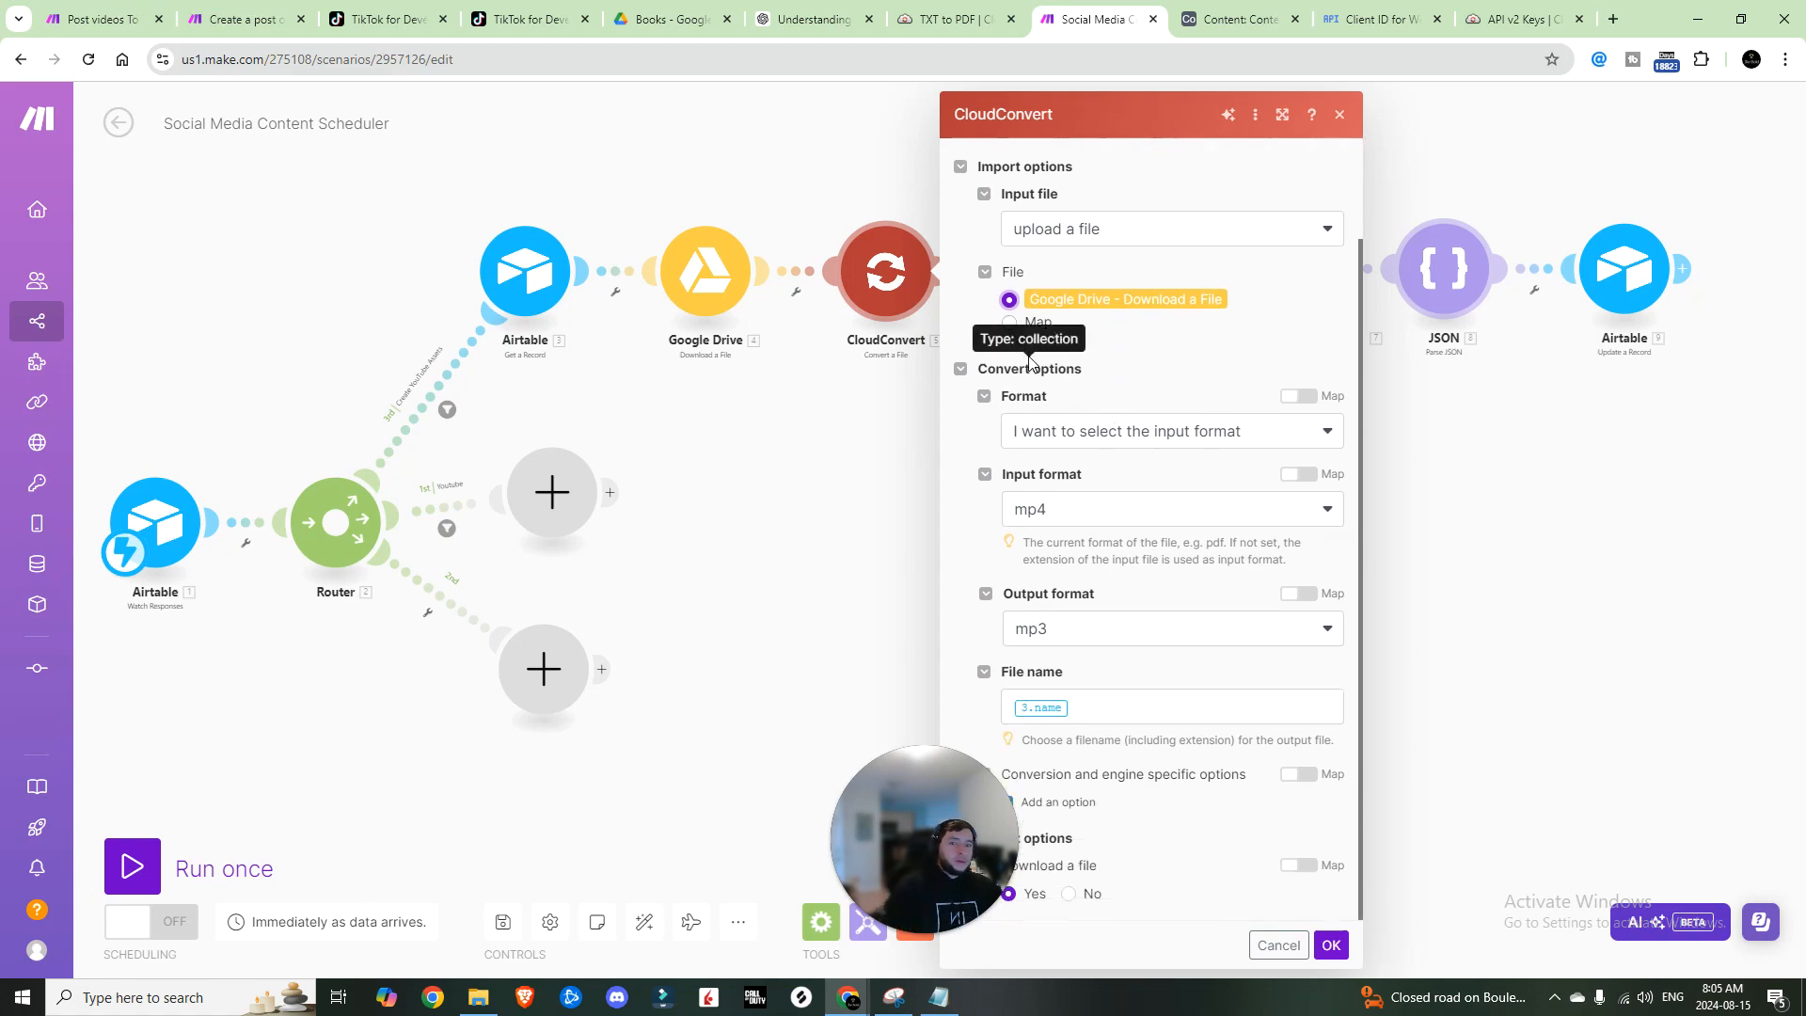
click(1131, 434)
click(1114, 463)
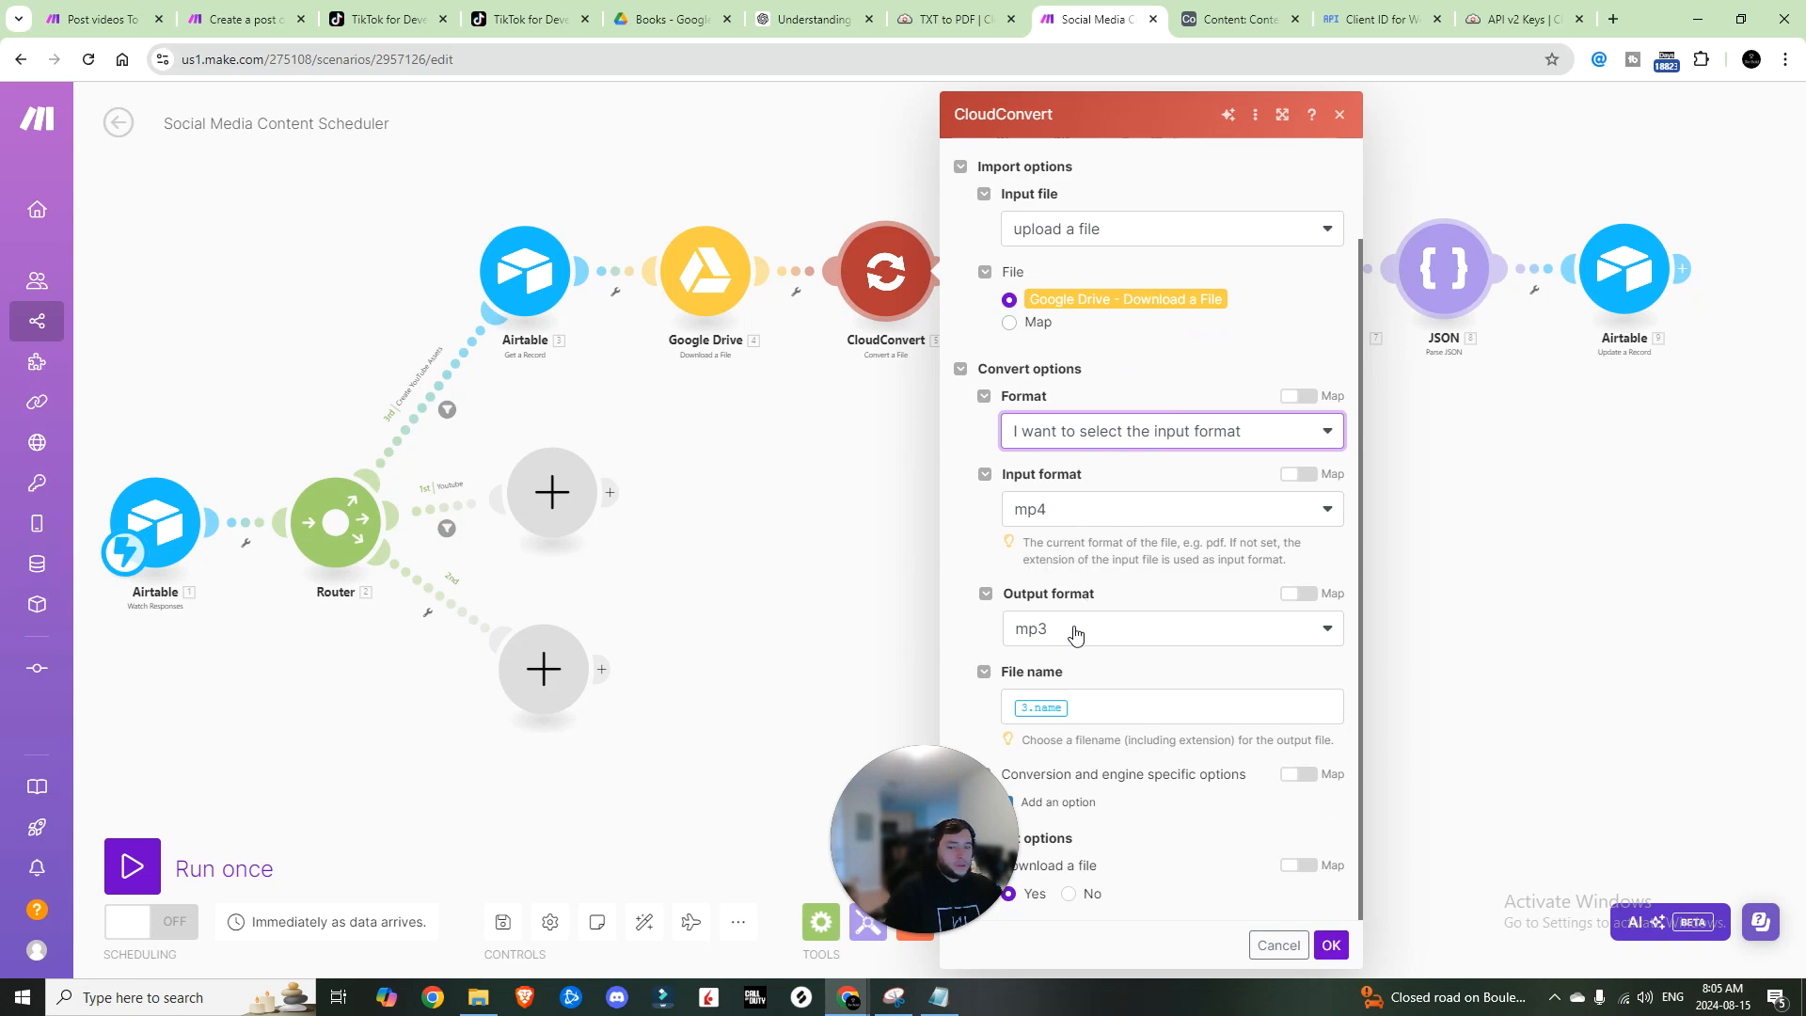
Step: Map the Google Drive file's 4. Name as the output file name, confirm, and save the scenario
click(1103, 706)
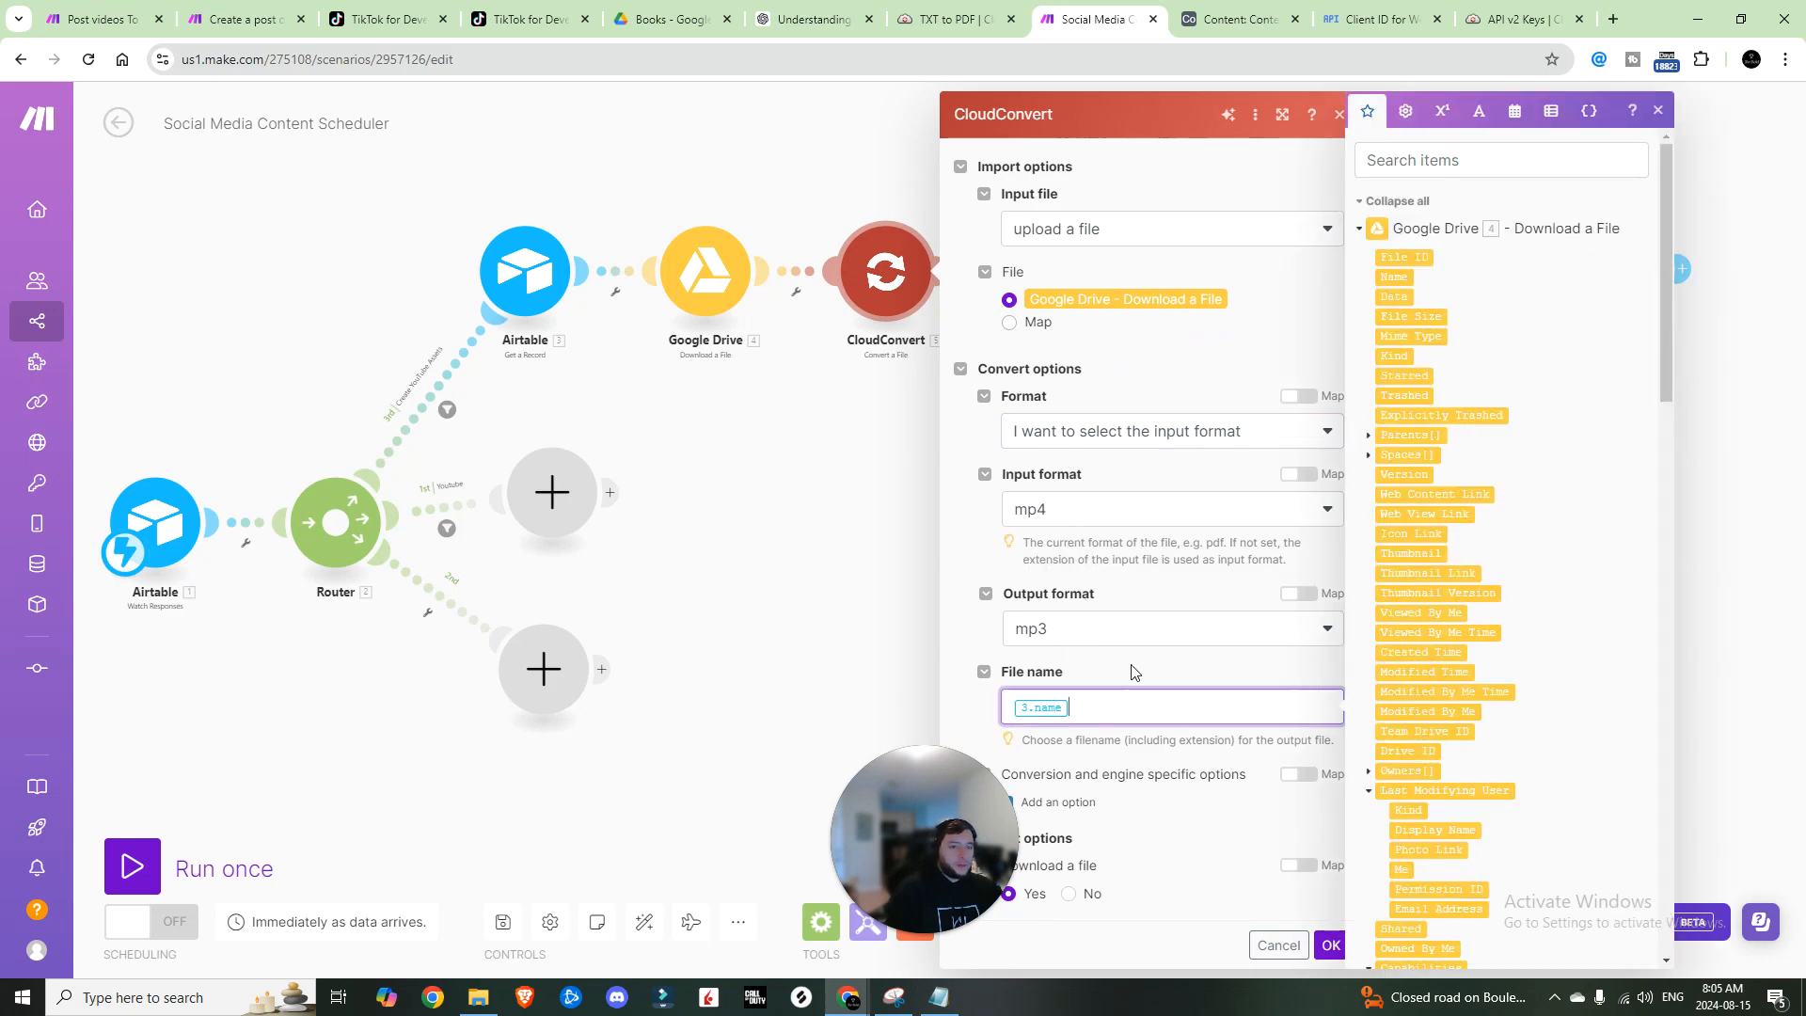
click(1391, 280)
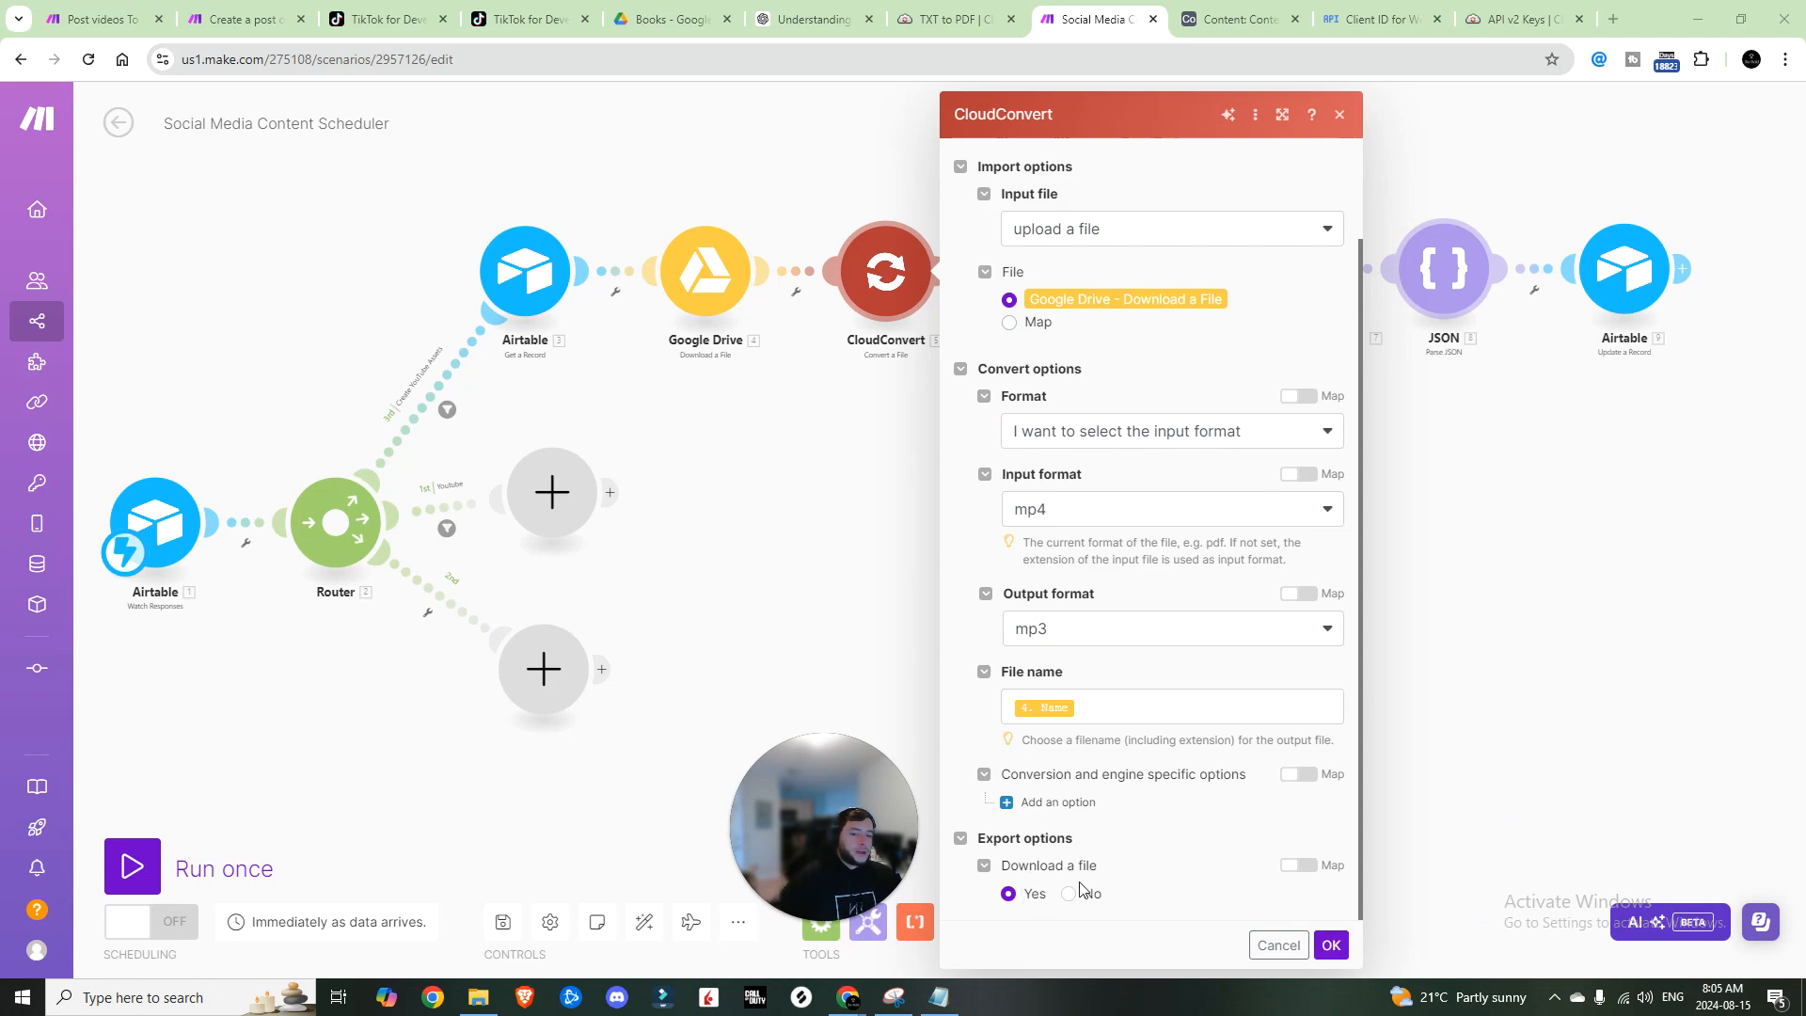
click(1331, 945)
click(499, 932)
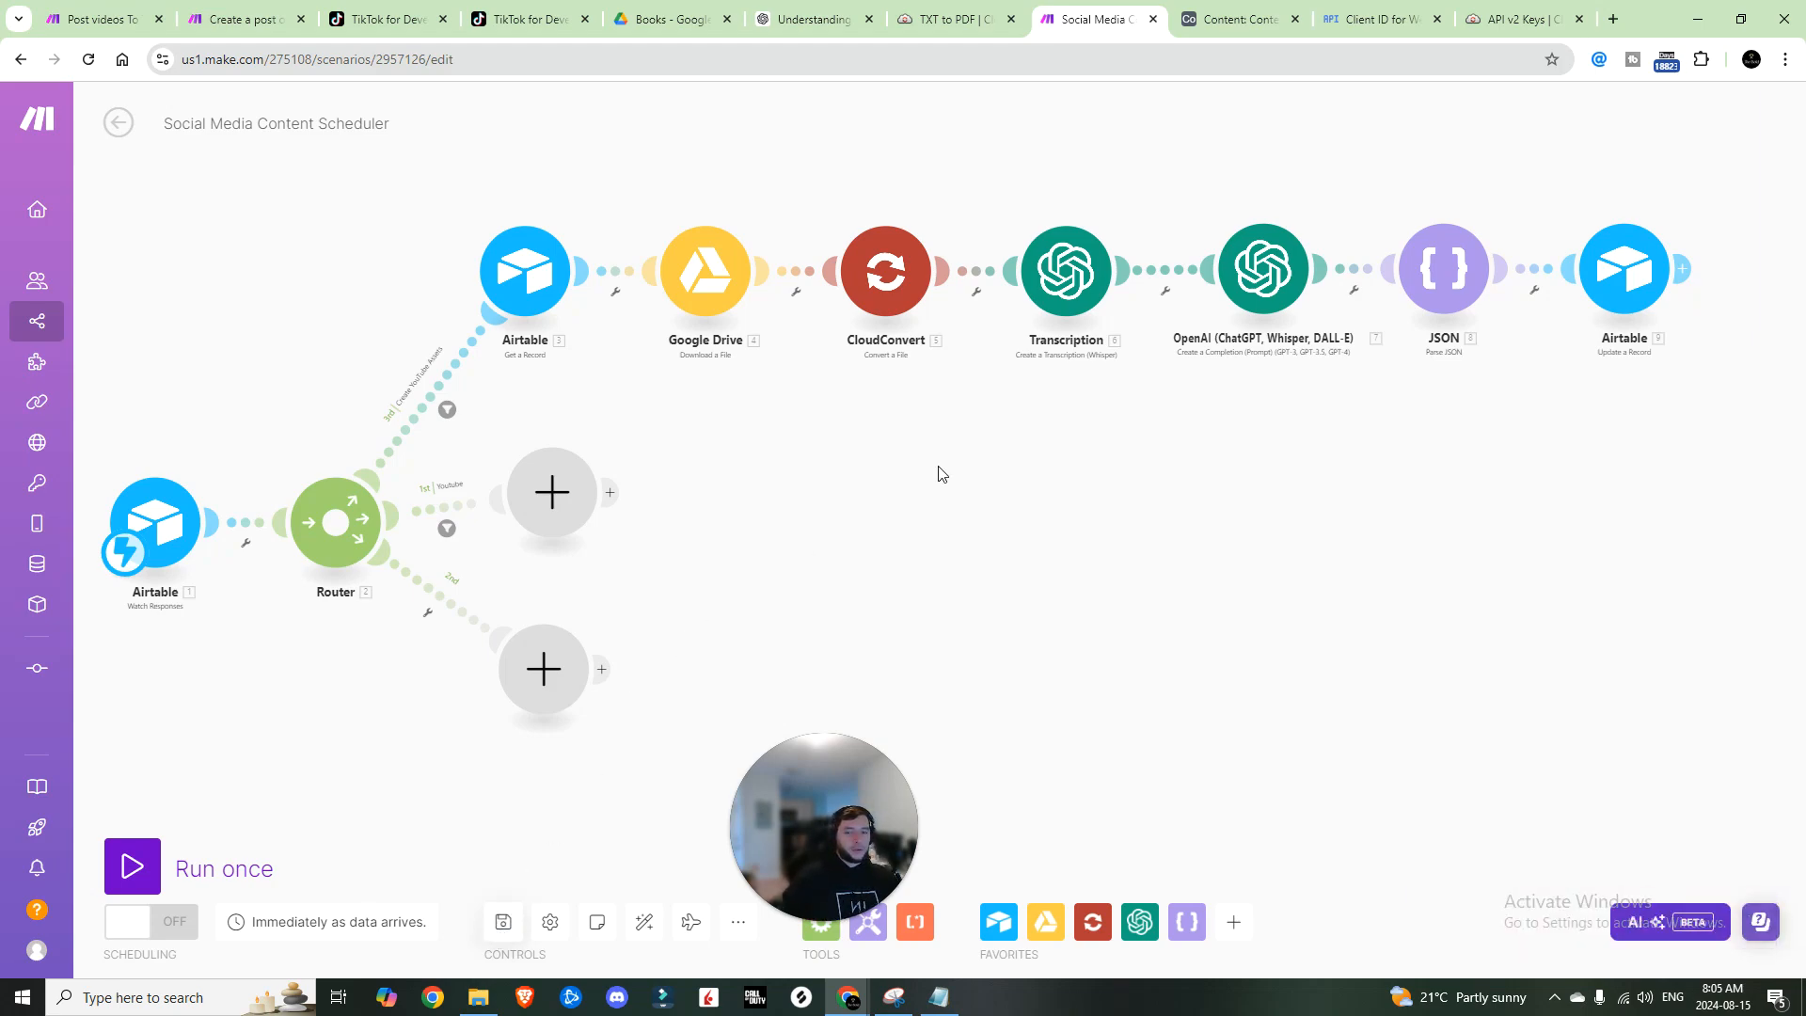
Step: Confirm the Transcription step uses 'My OpenAI connection', then switch to the openai.com tab
click(1072, 282)
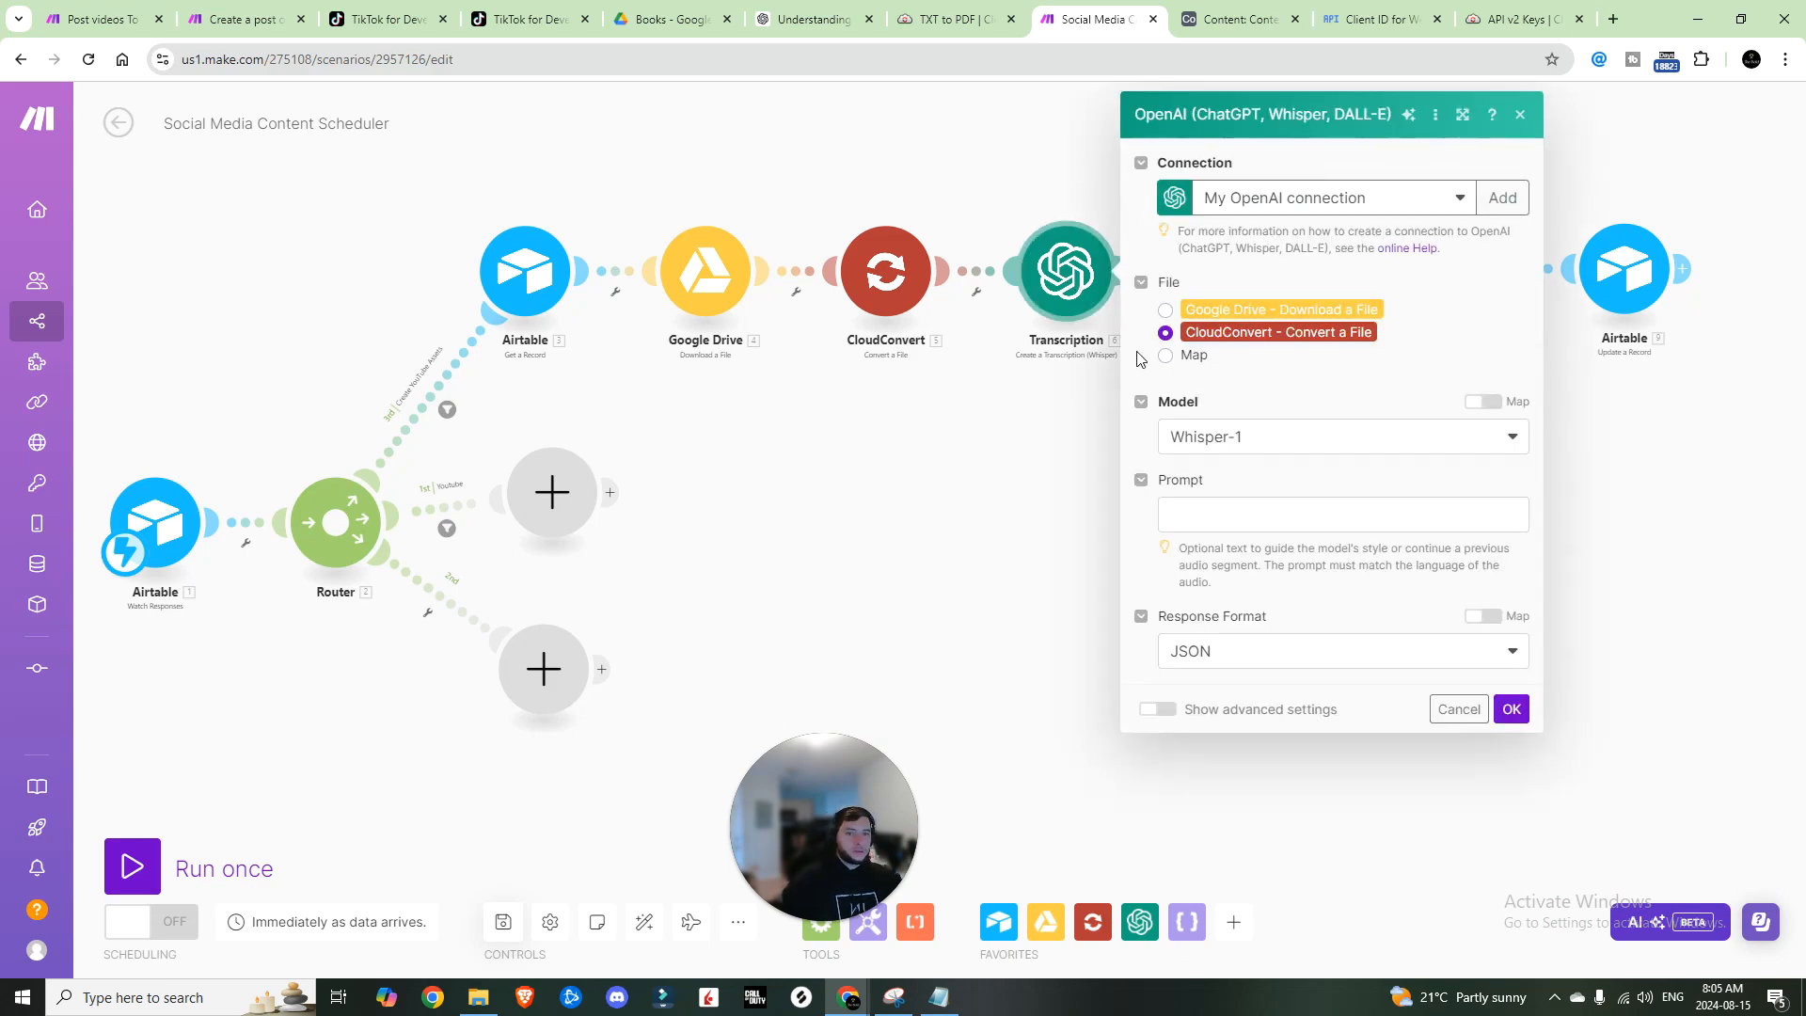
click(1459, 198)
click(1456, 196)
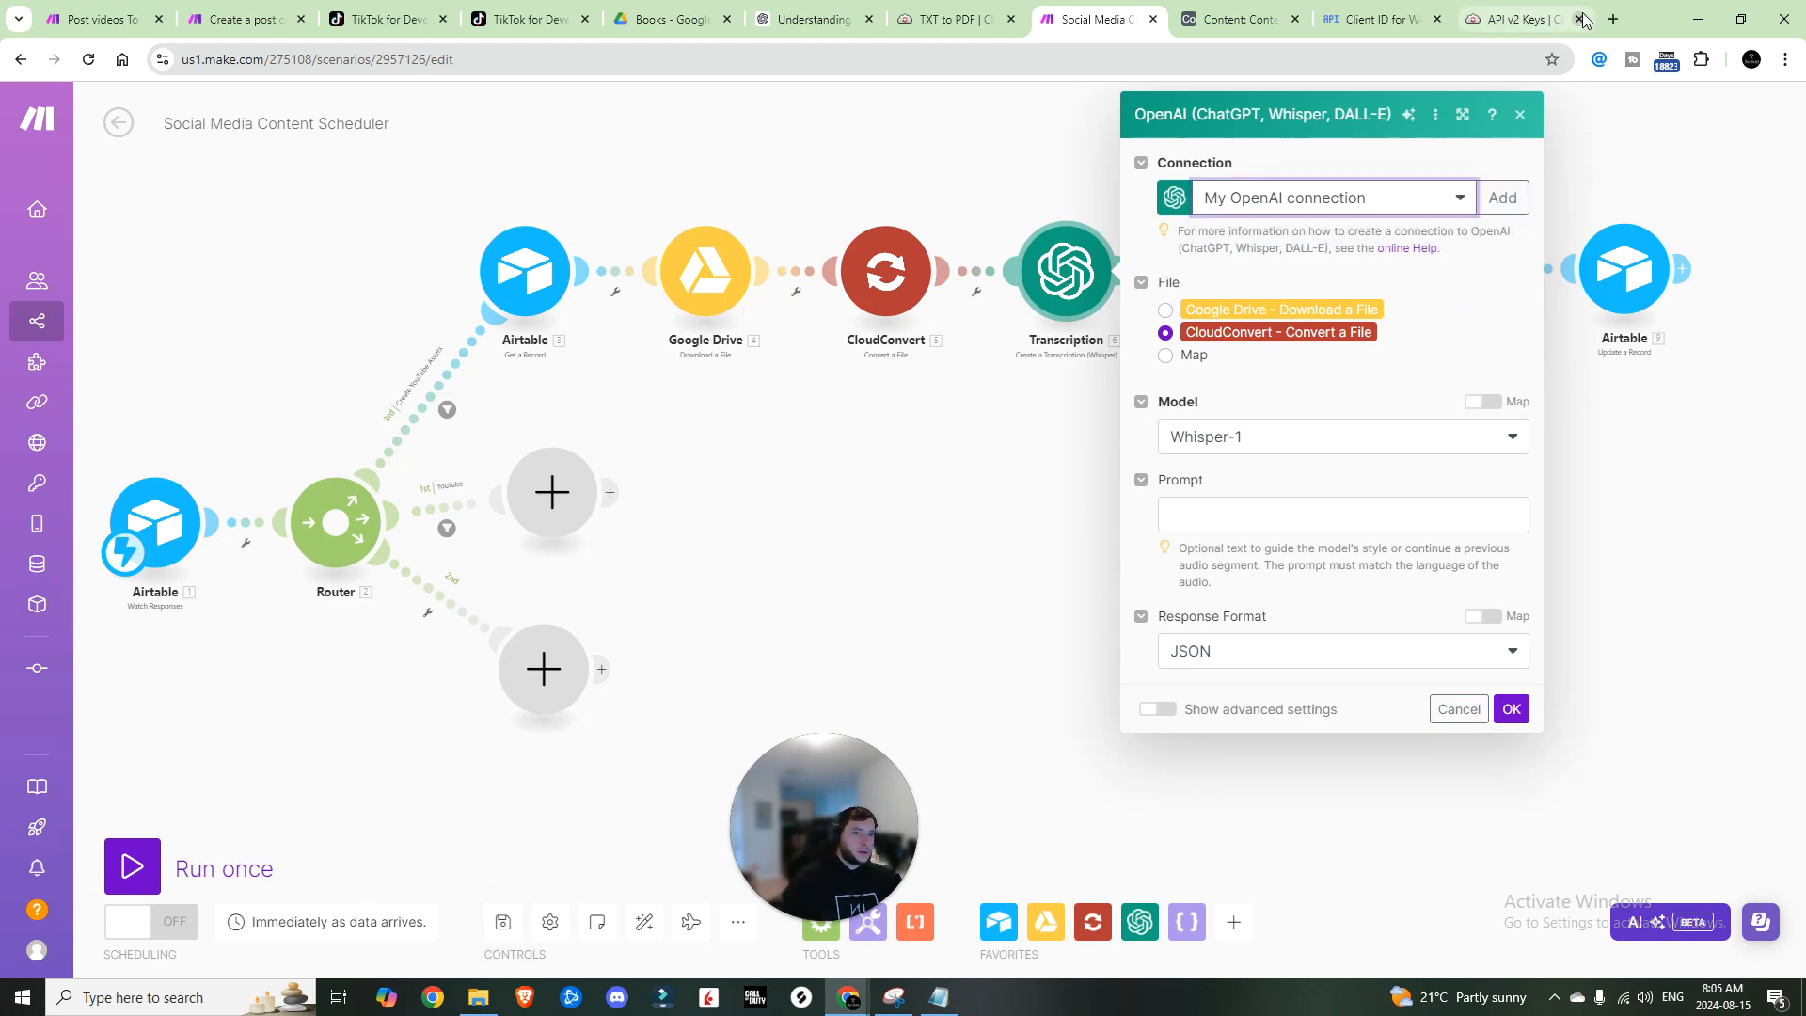
click(1518, 16)
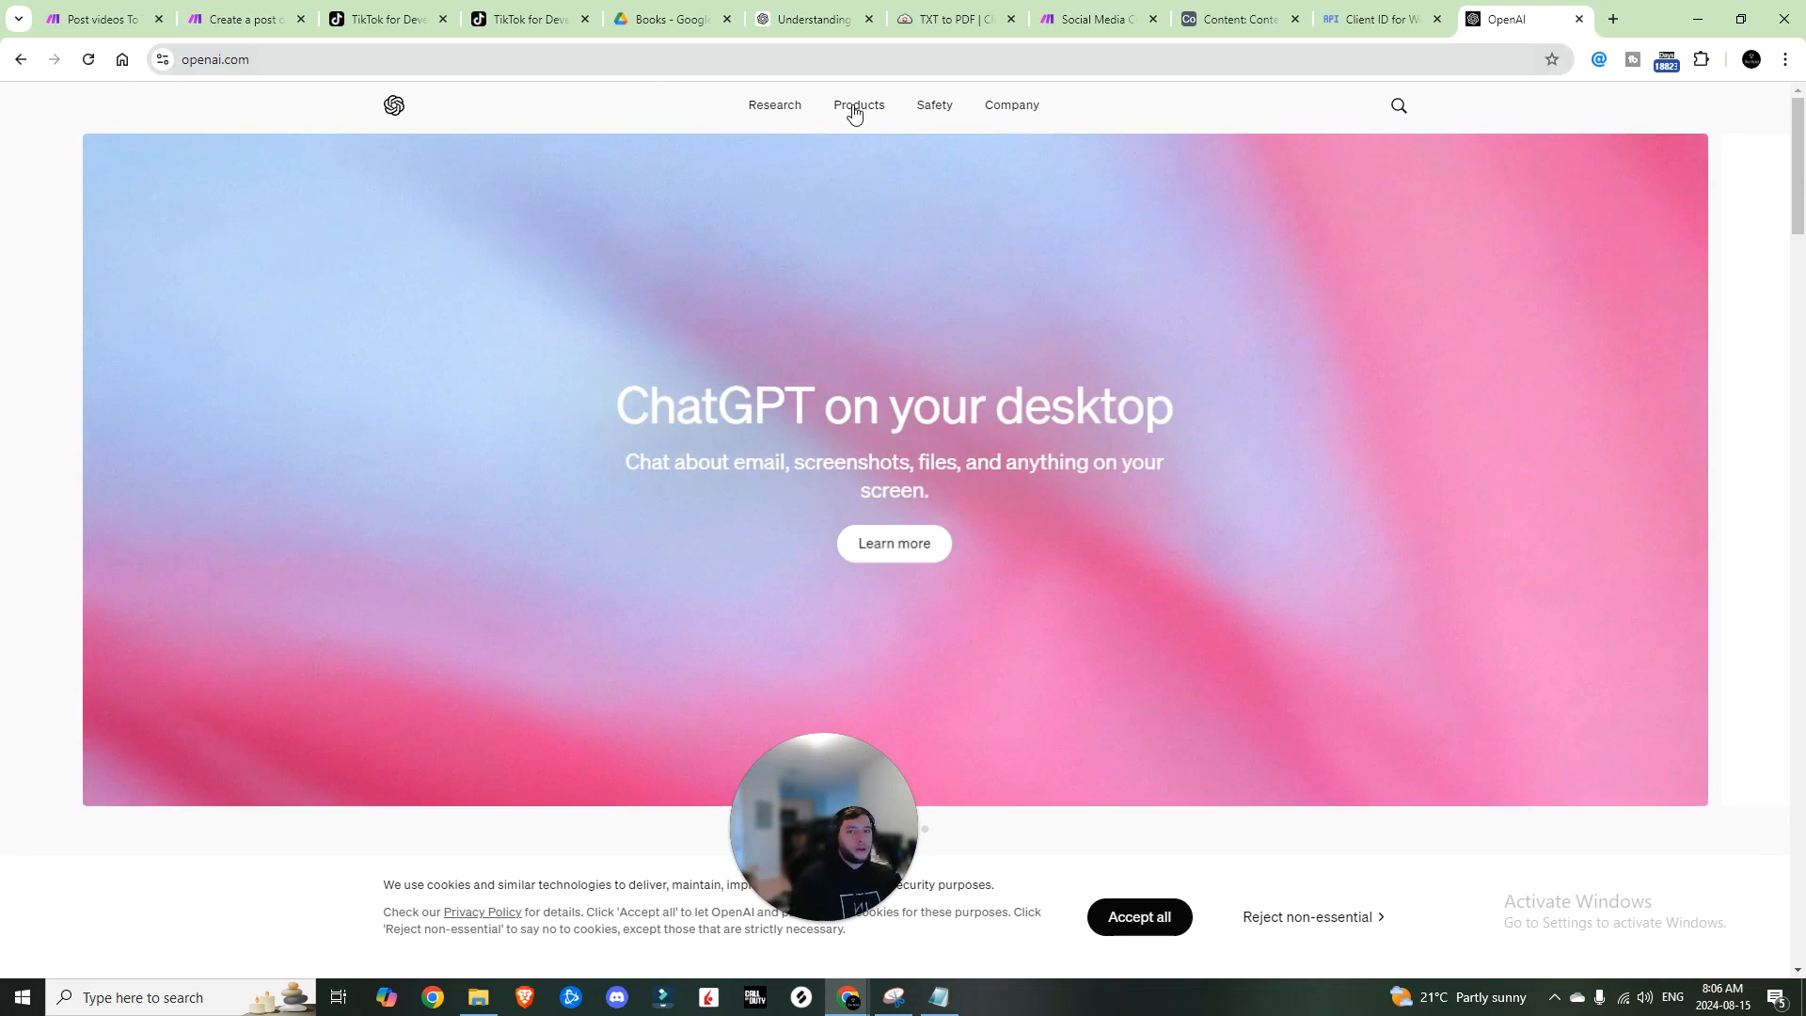
Step: Reach the OpenAI Platform API keys page via Products > API login, then return to Make
click(852, 111)
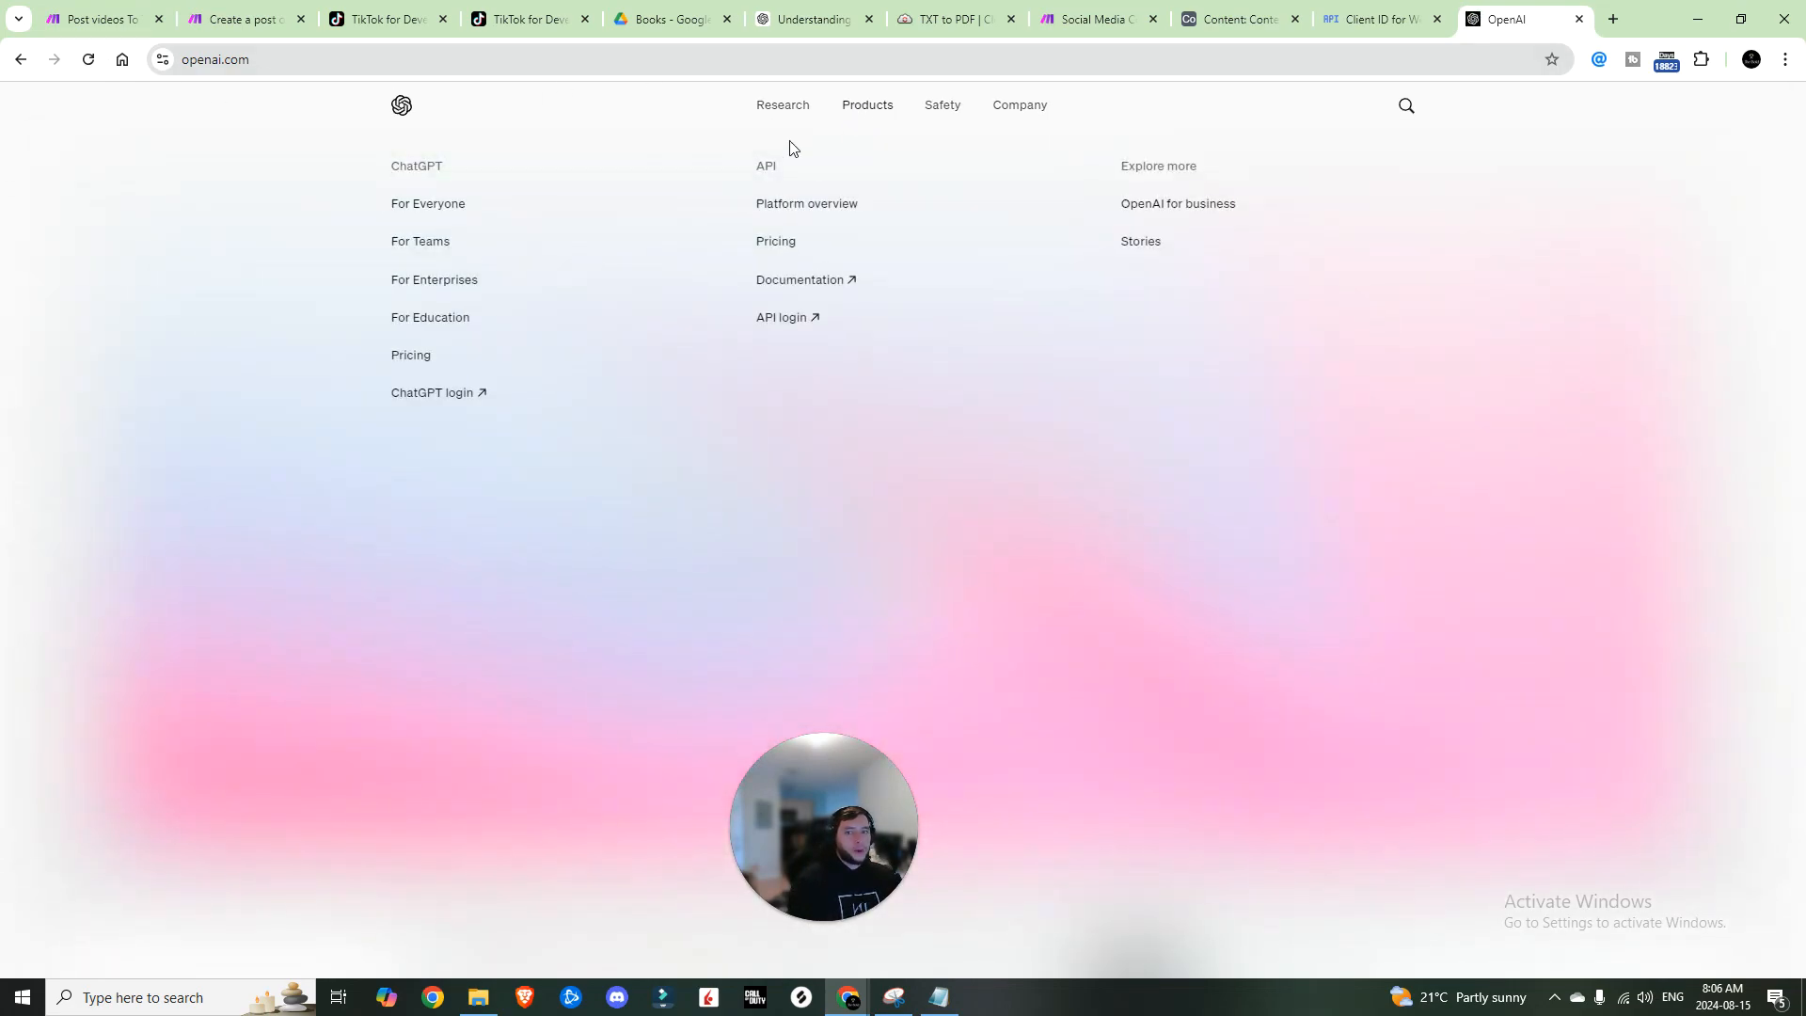
click(786, 318)
click(981, 465)
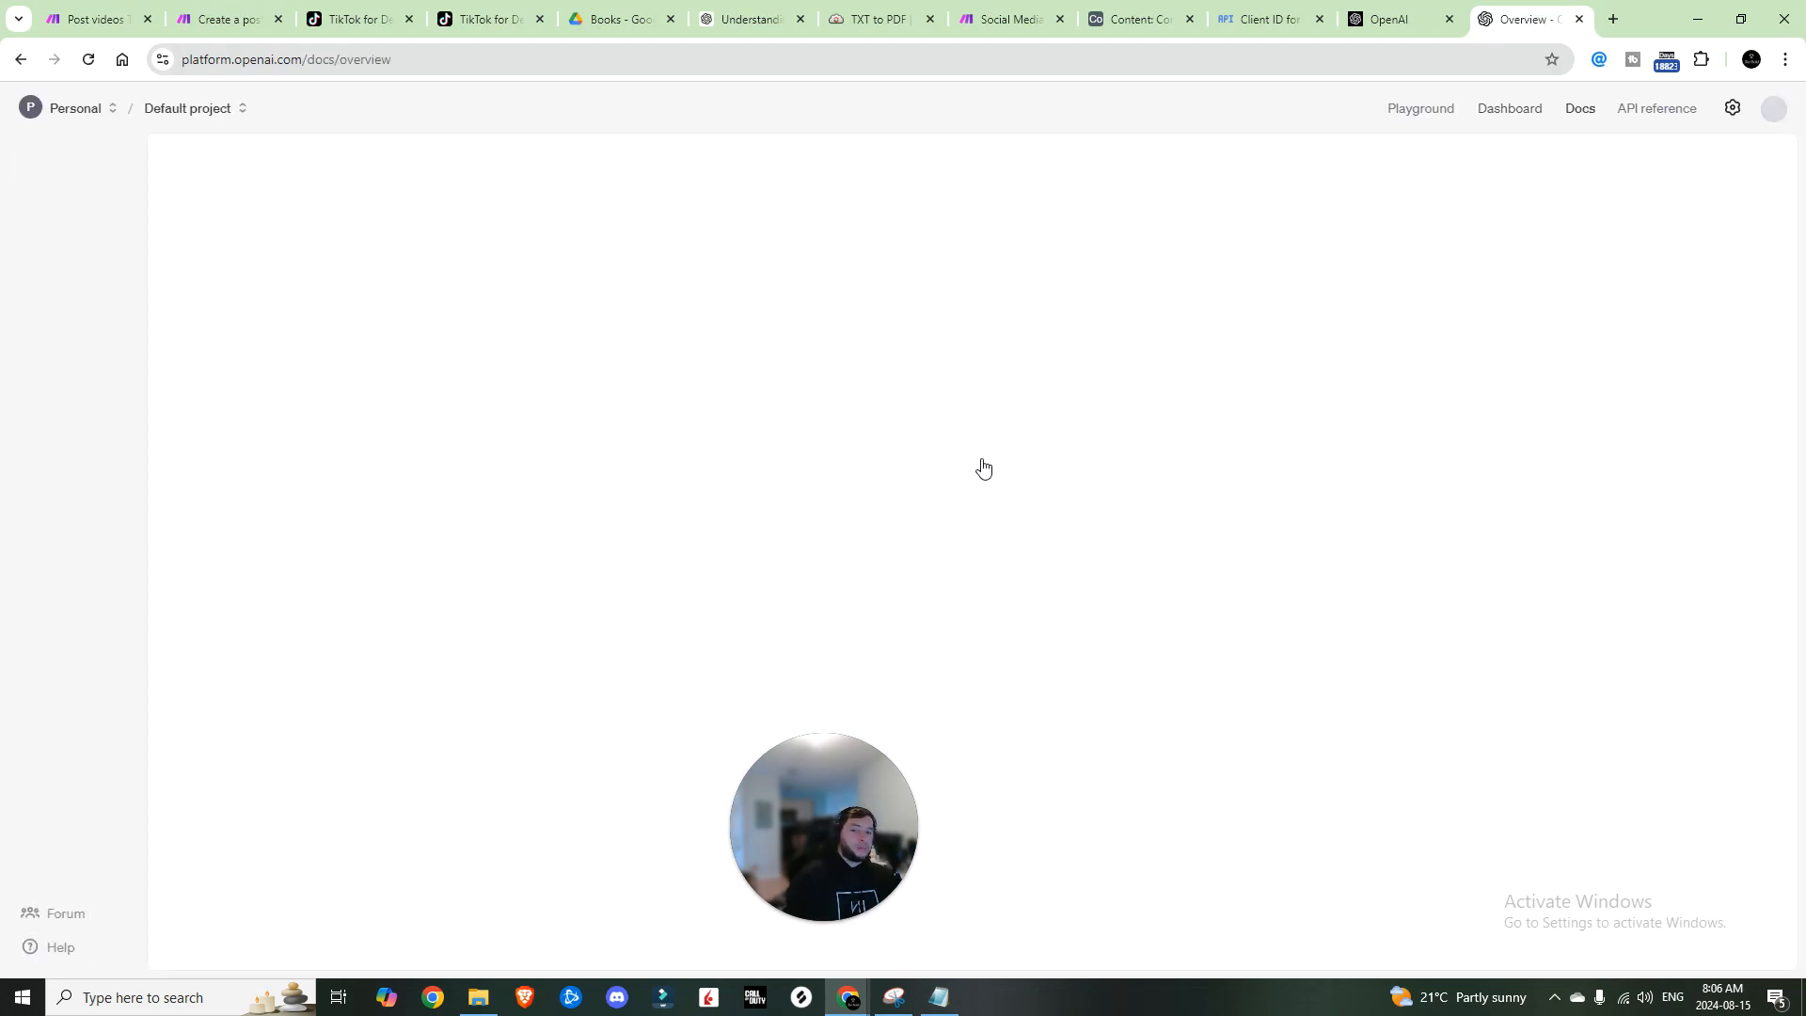
click(36, 375)
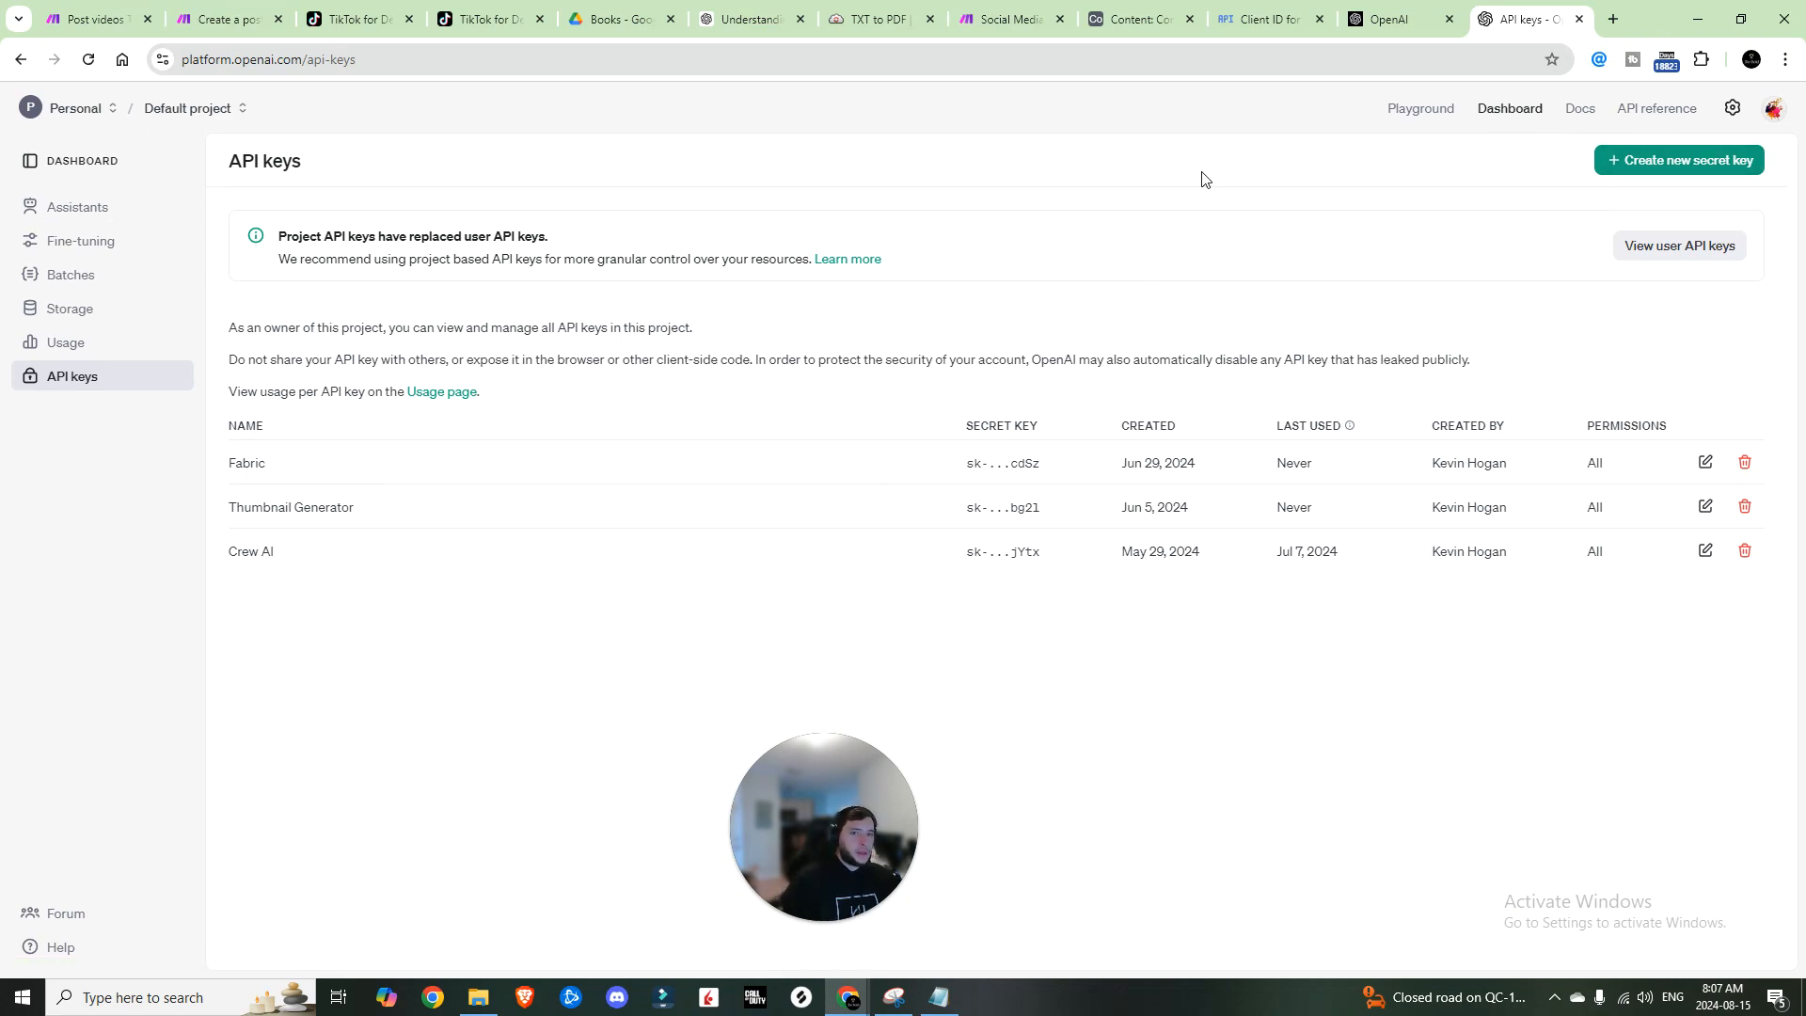
click(1007, 18)
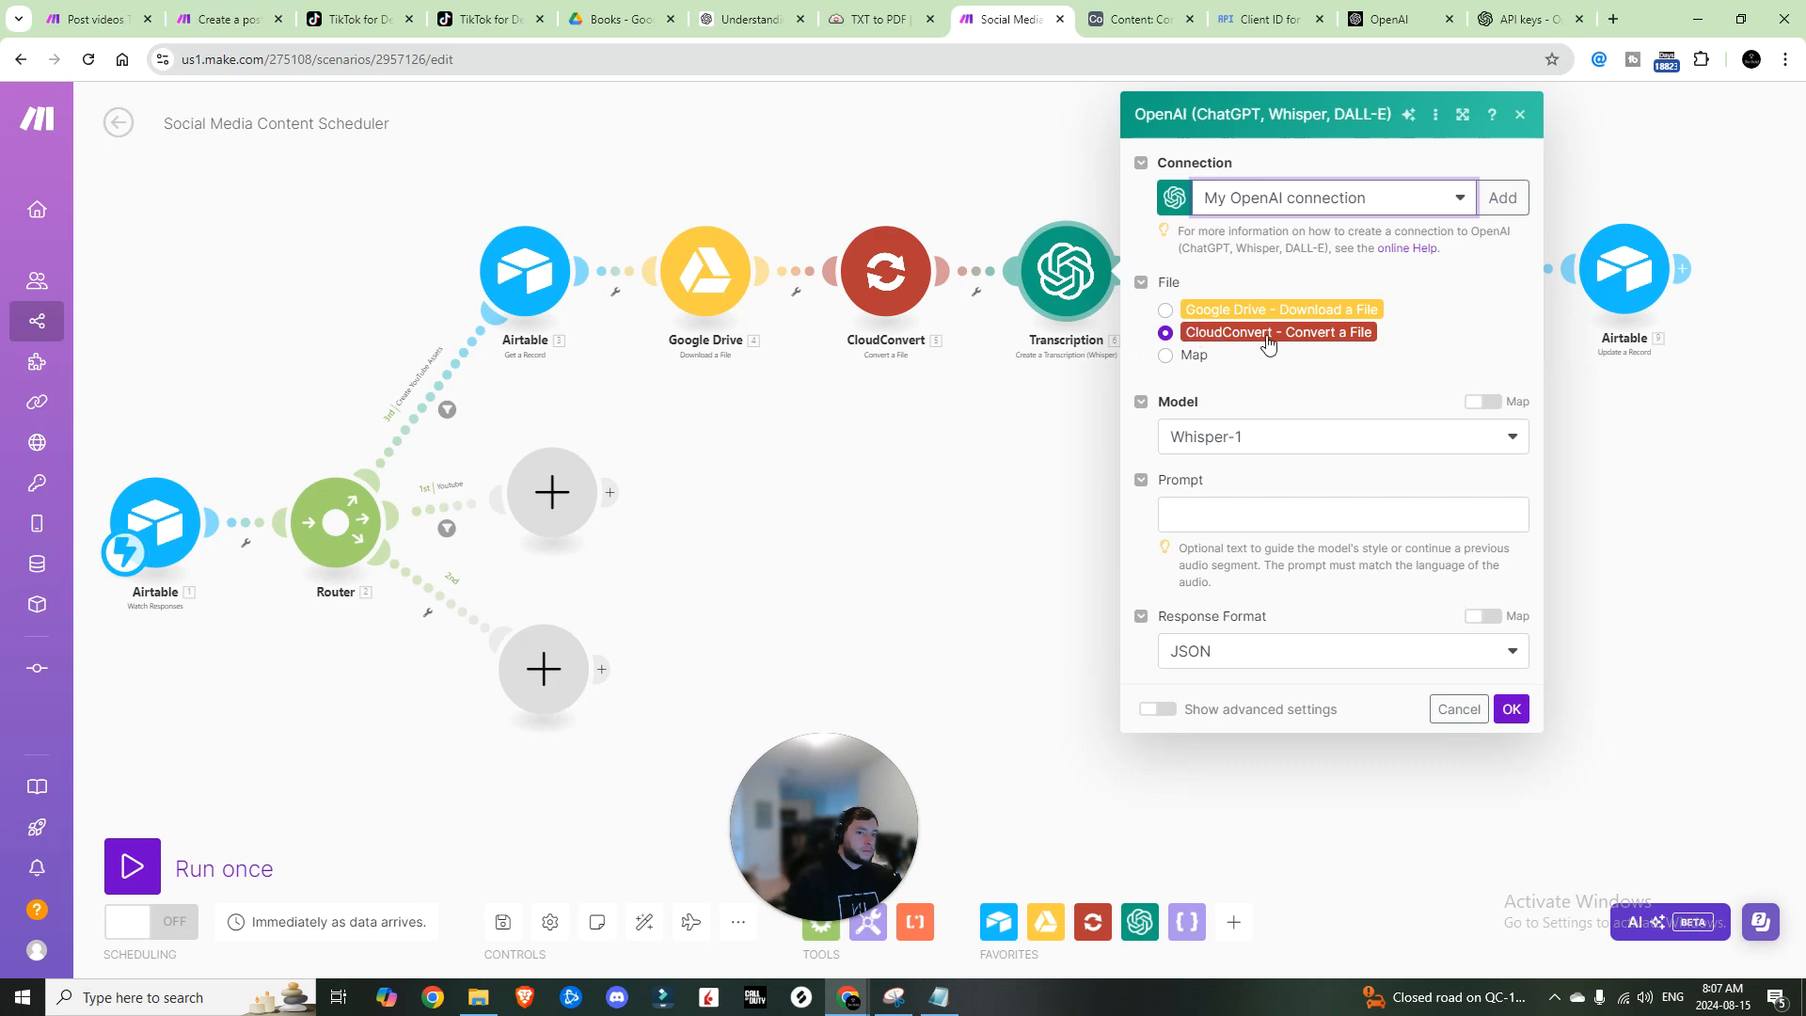
Step: Keep the Transcription model on Whisper-1 and confirm the step
click(1288, 440)
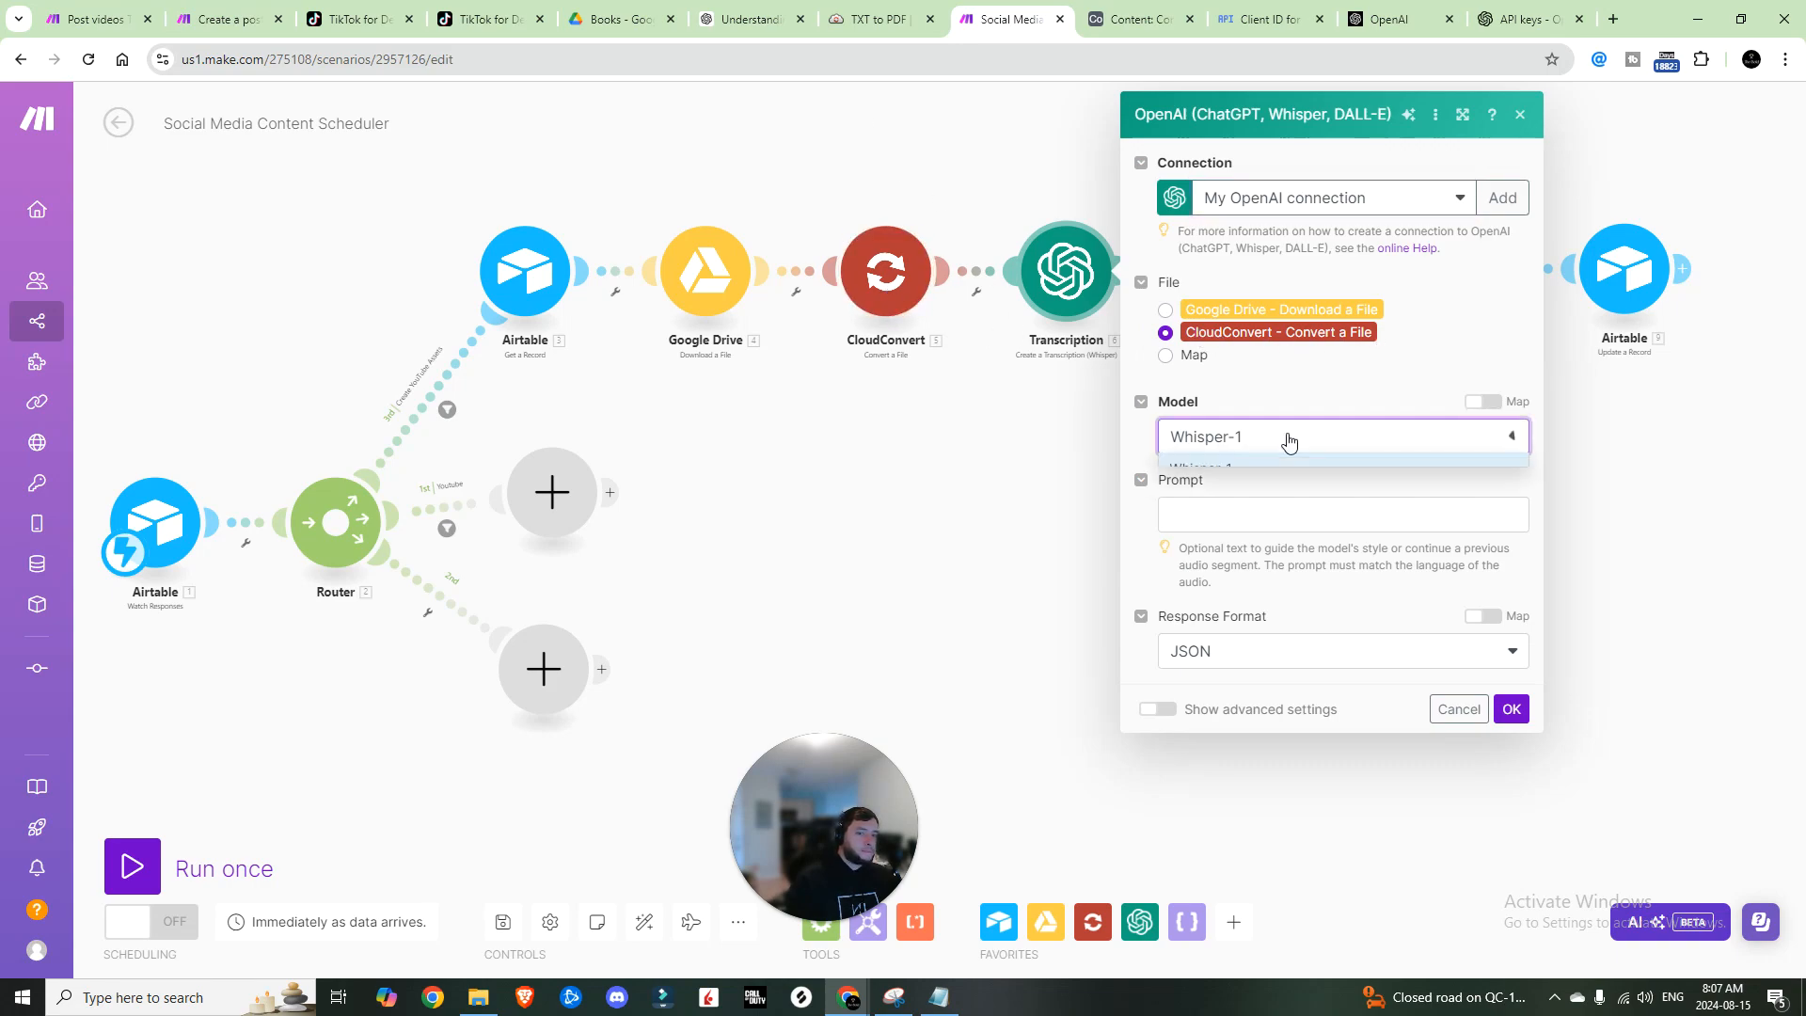
click(1287, 438)
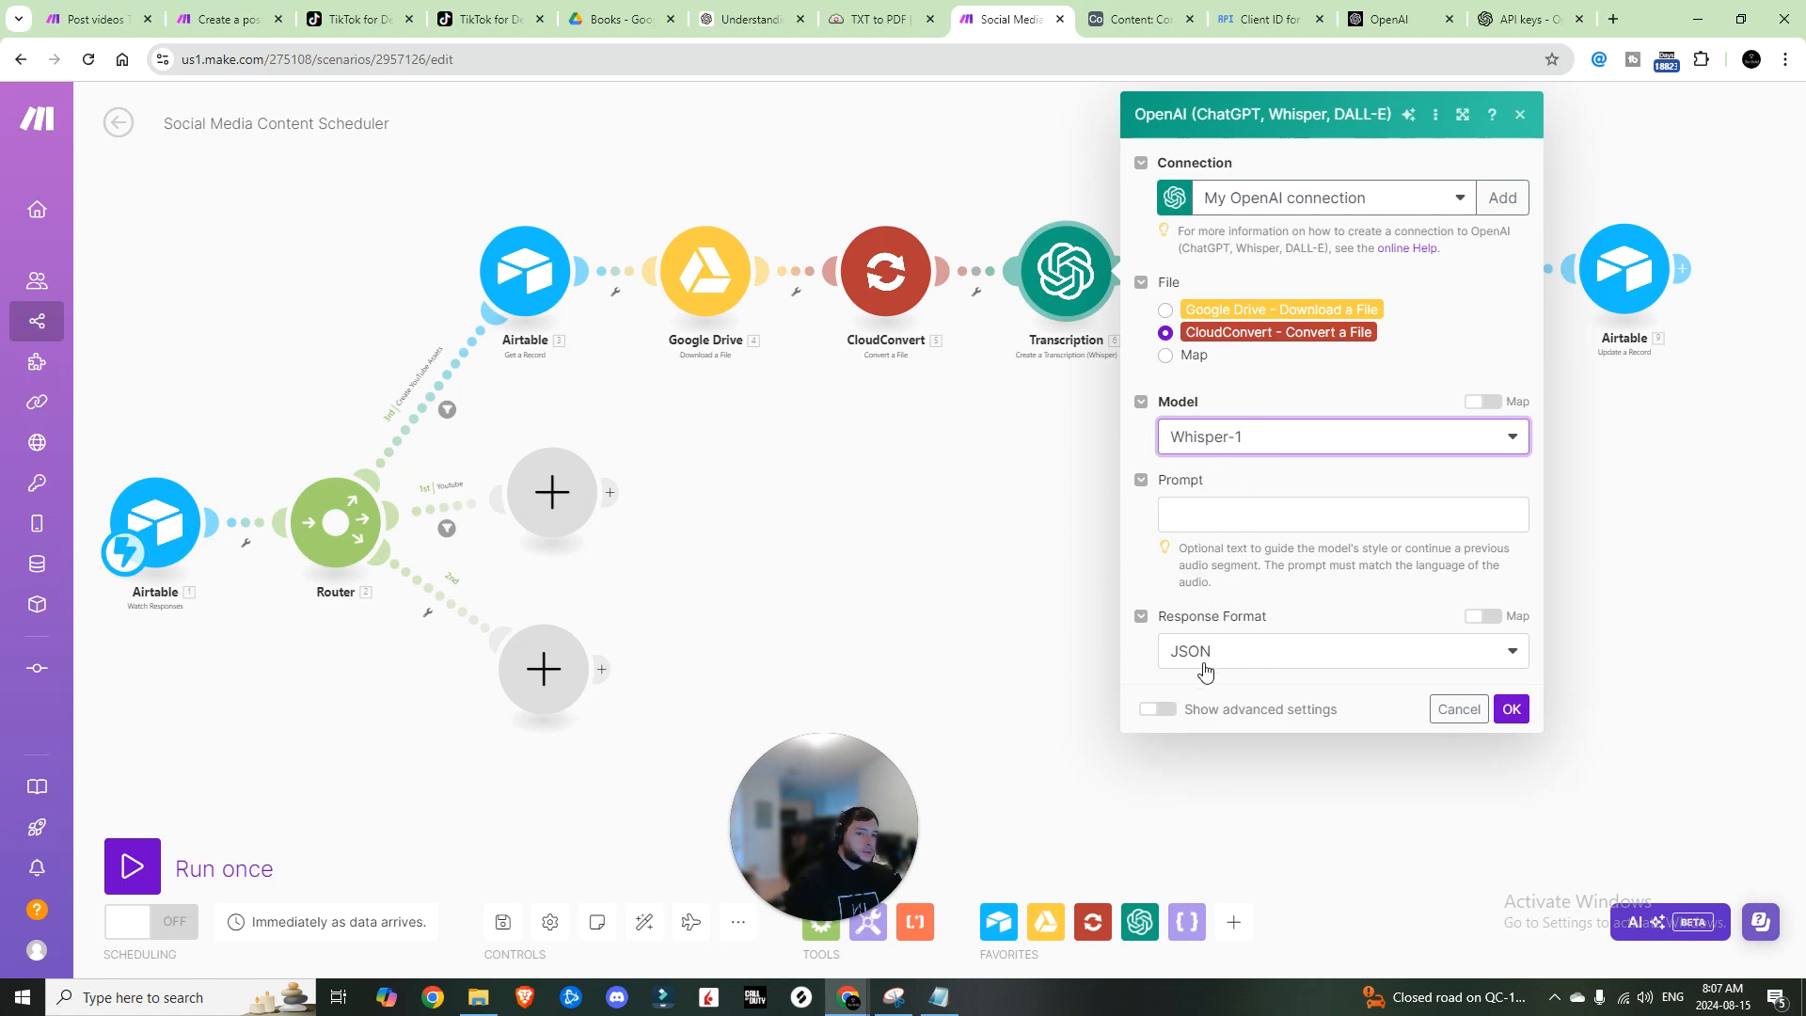
click(1512, 709)
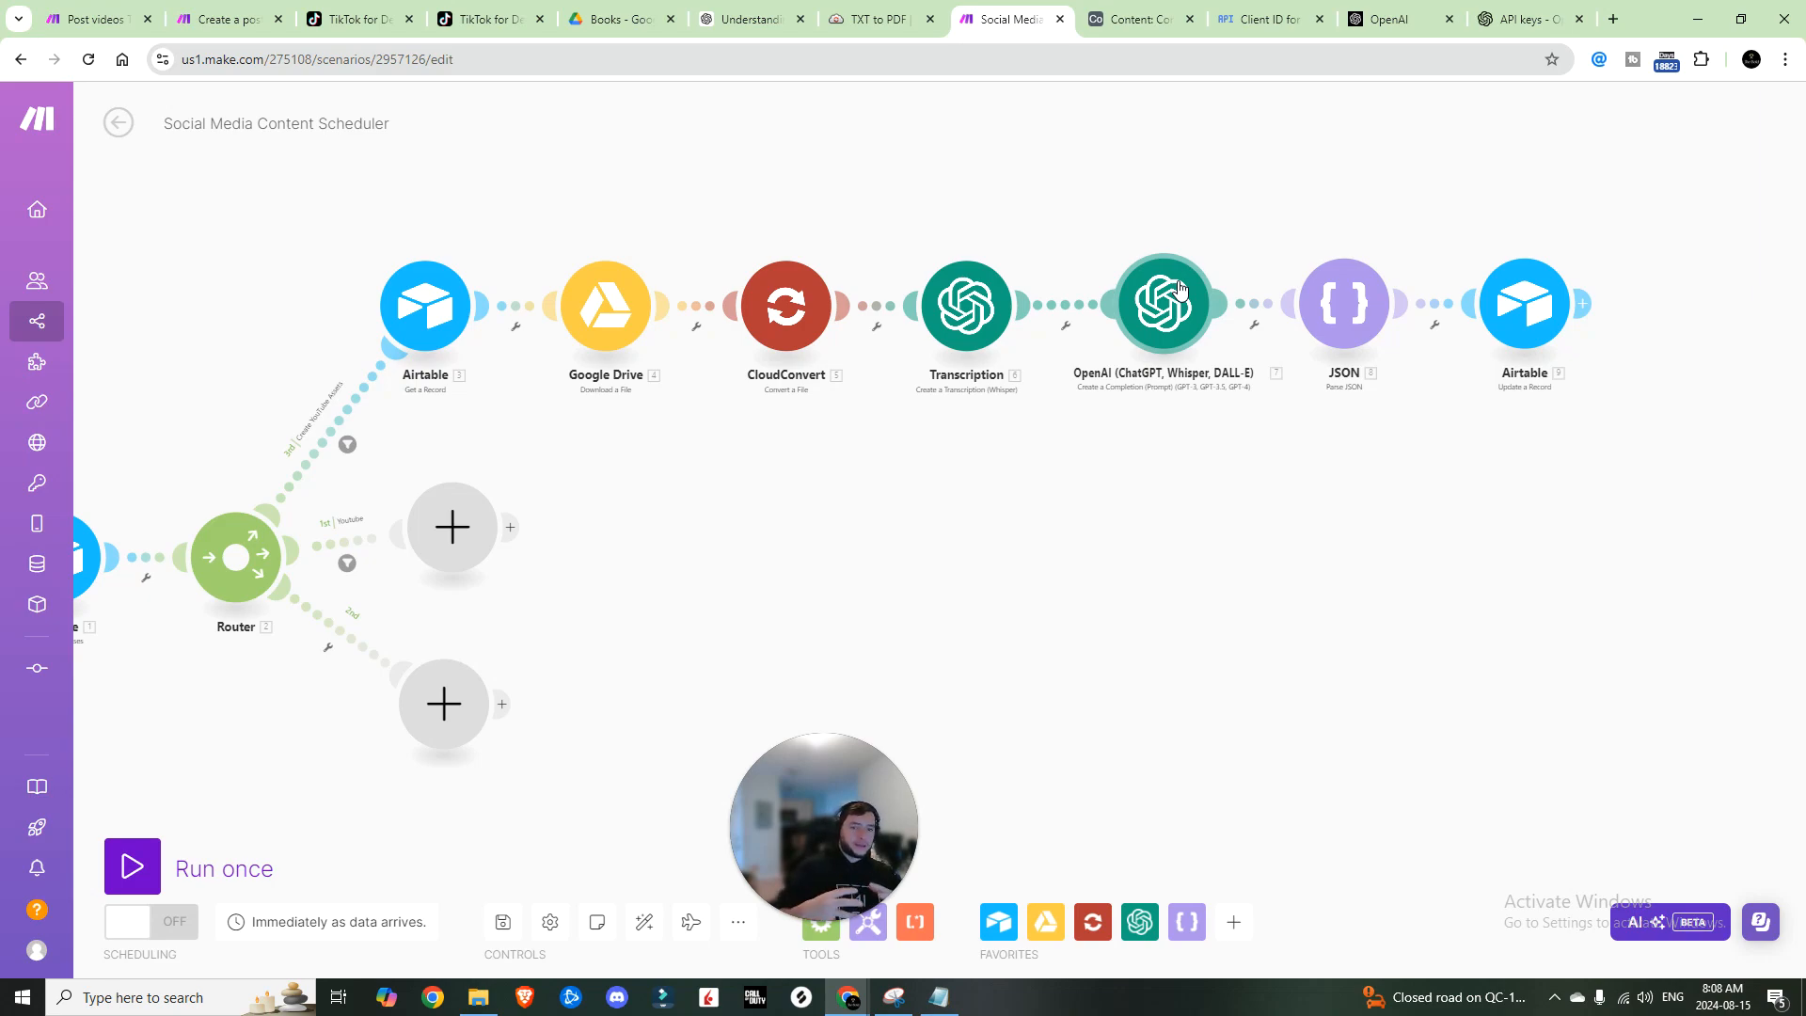
Step: Replace the prompt's old 3.text script reference with the Transcription text
click(1179, 287)
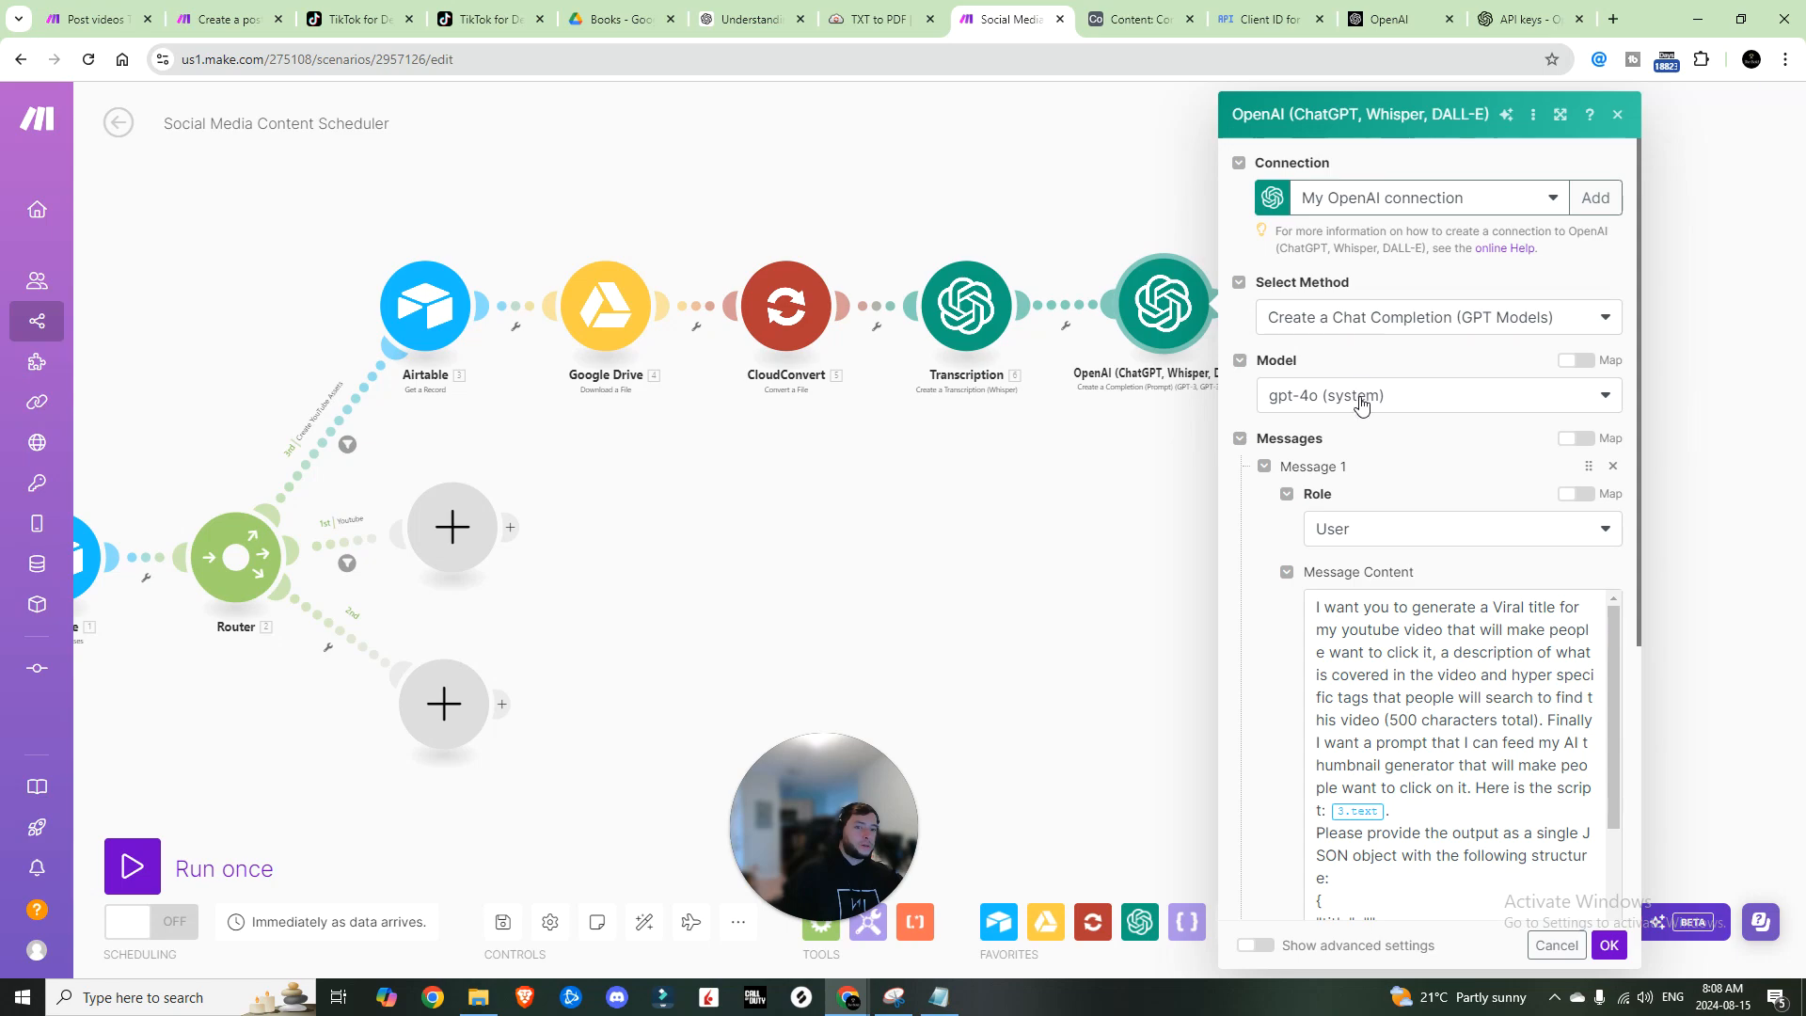
scroll(1312, 419, down, 1)
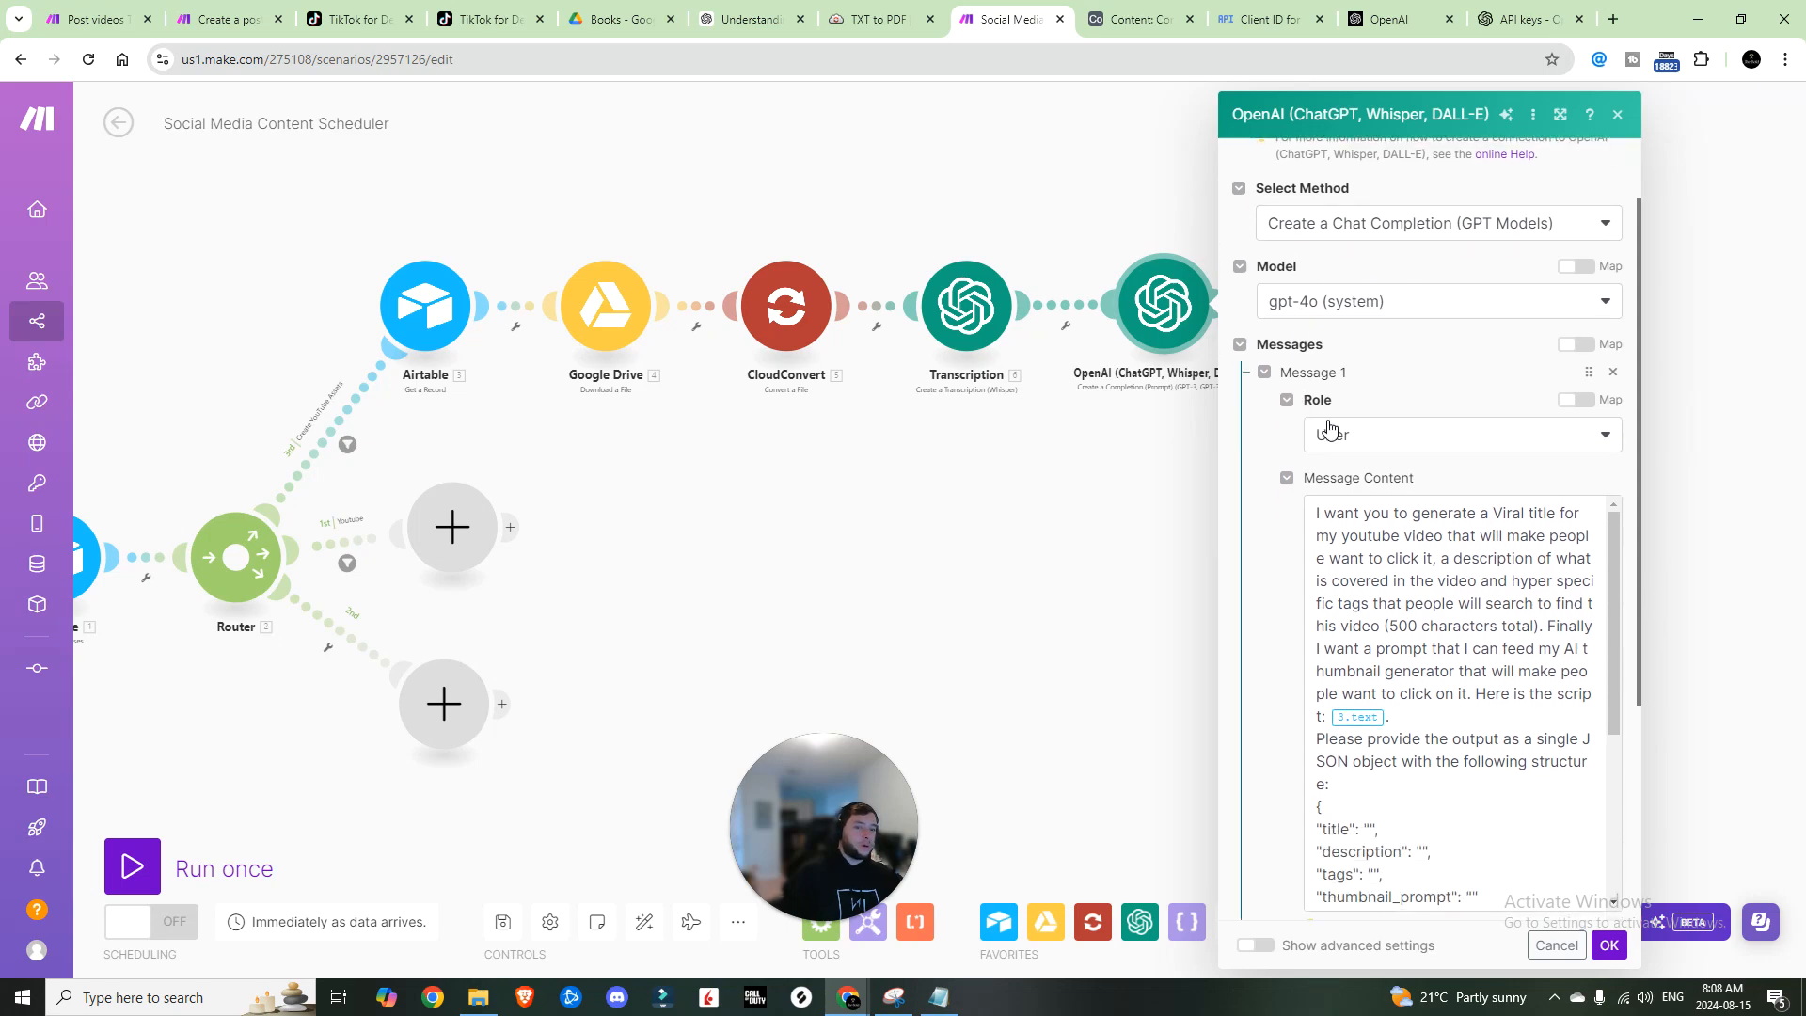
scroll(1329, 430, down, 1)
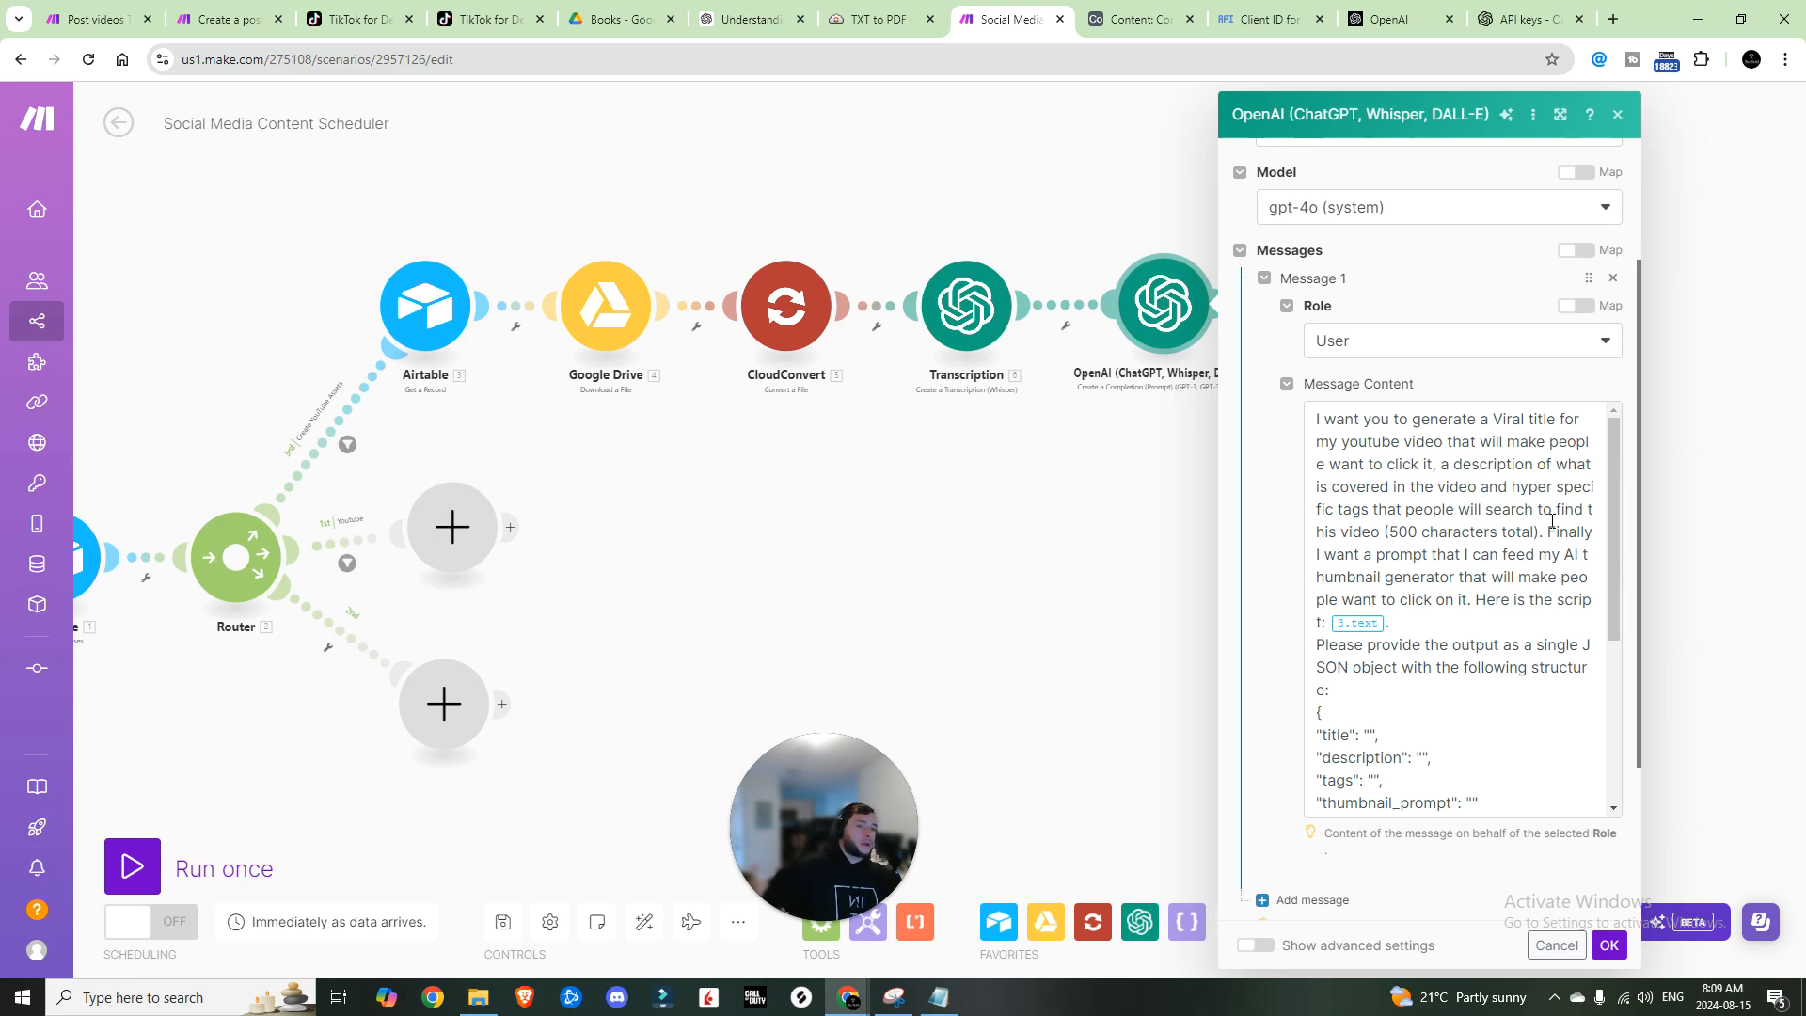
scroll(1549, 519, down, 1)
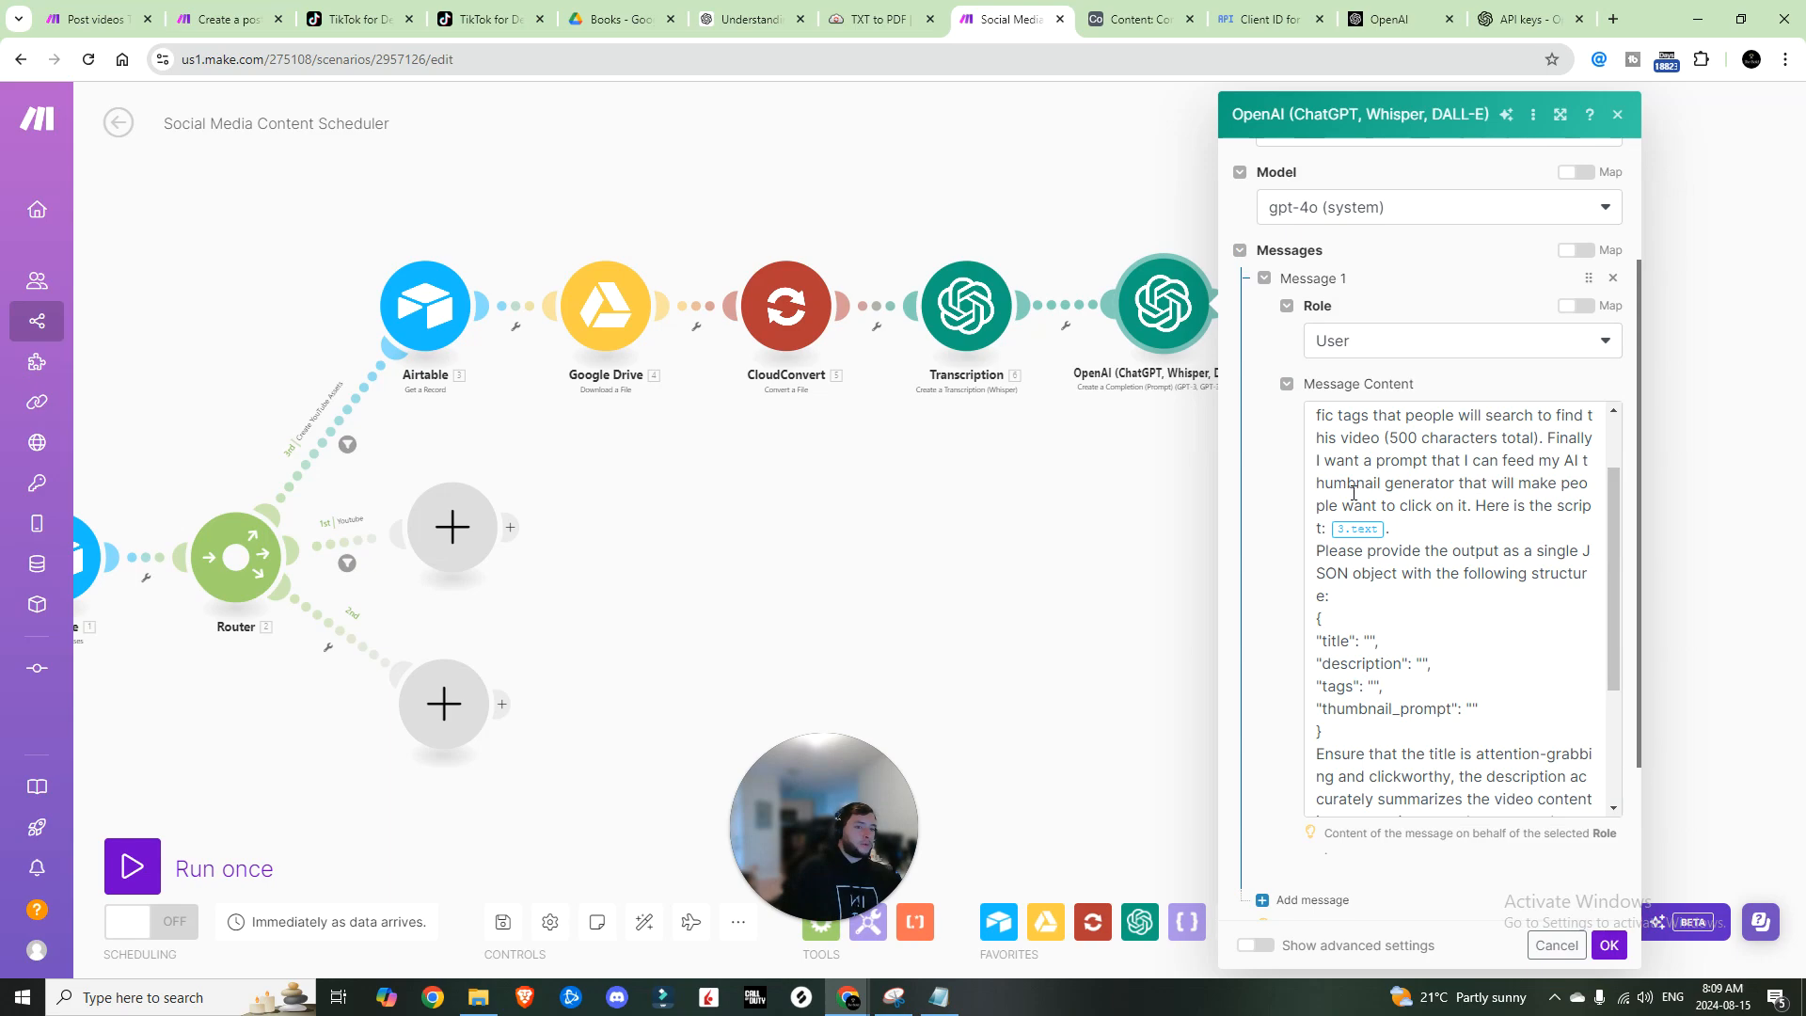
click(1409, 526)
key(Left)
key(BackSpace)
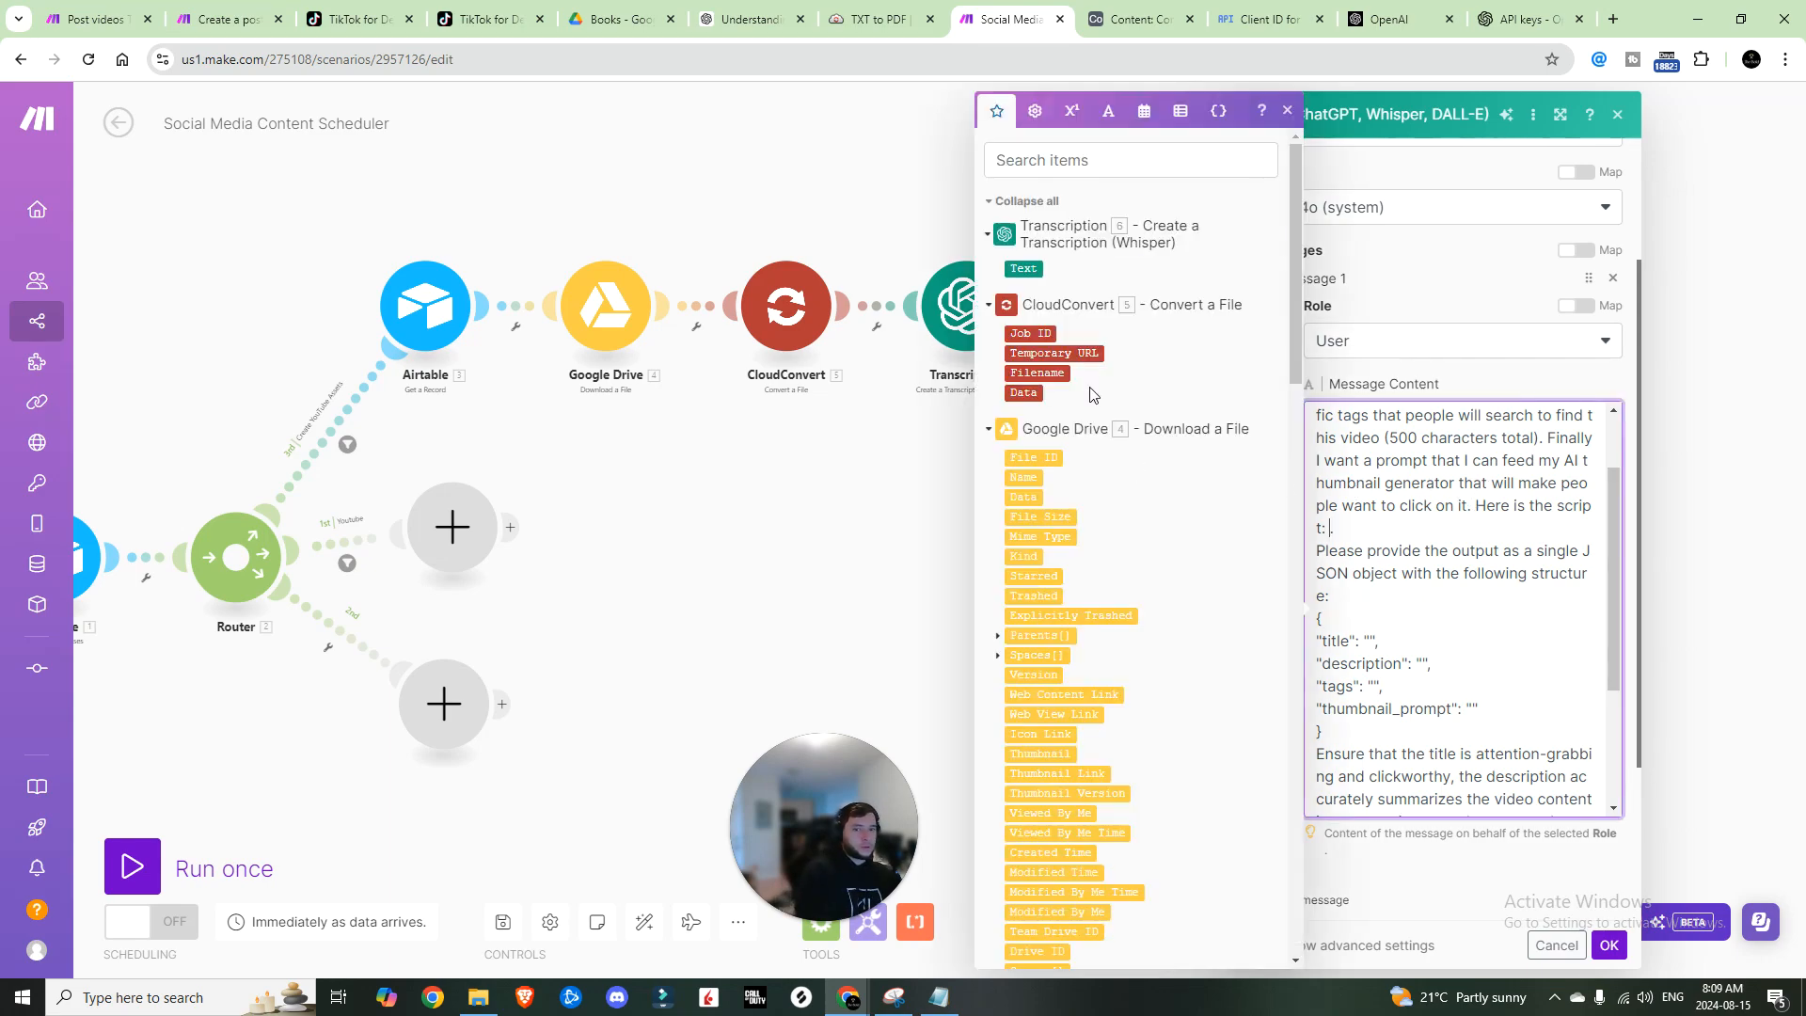
click(1016, 268)
Step: Finish the prompt requesting JSON title, description, tags and thumbnail prompt, and save the module
scroll(1465, 548, down, 1)
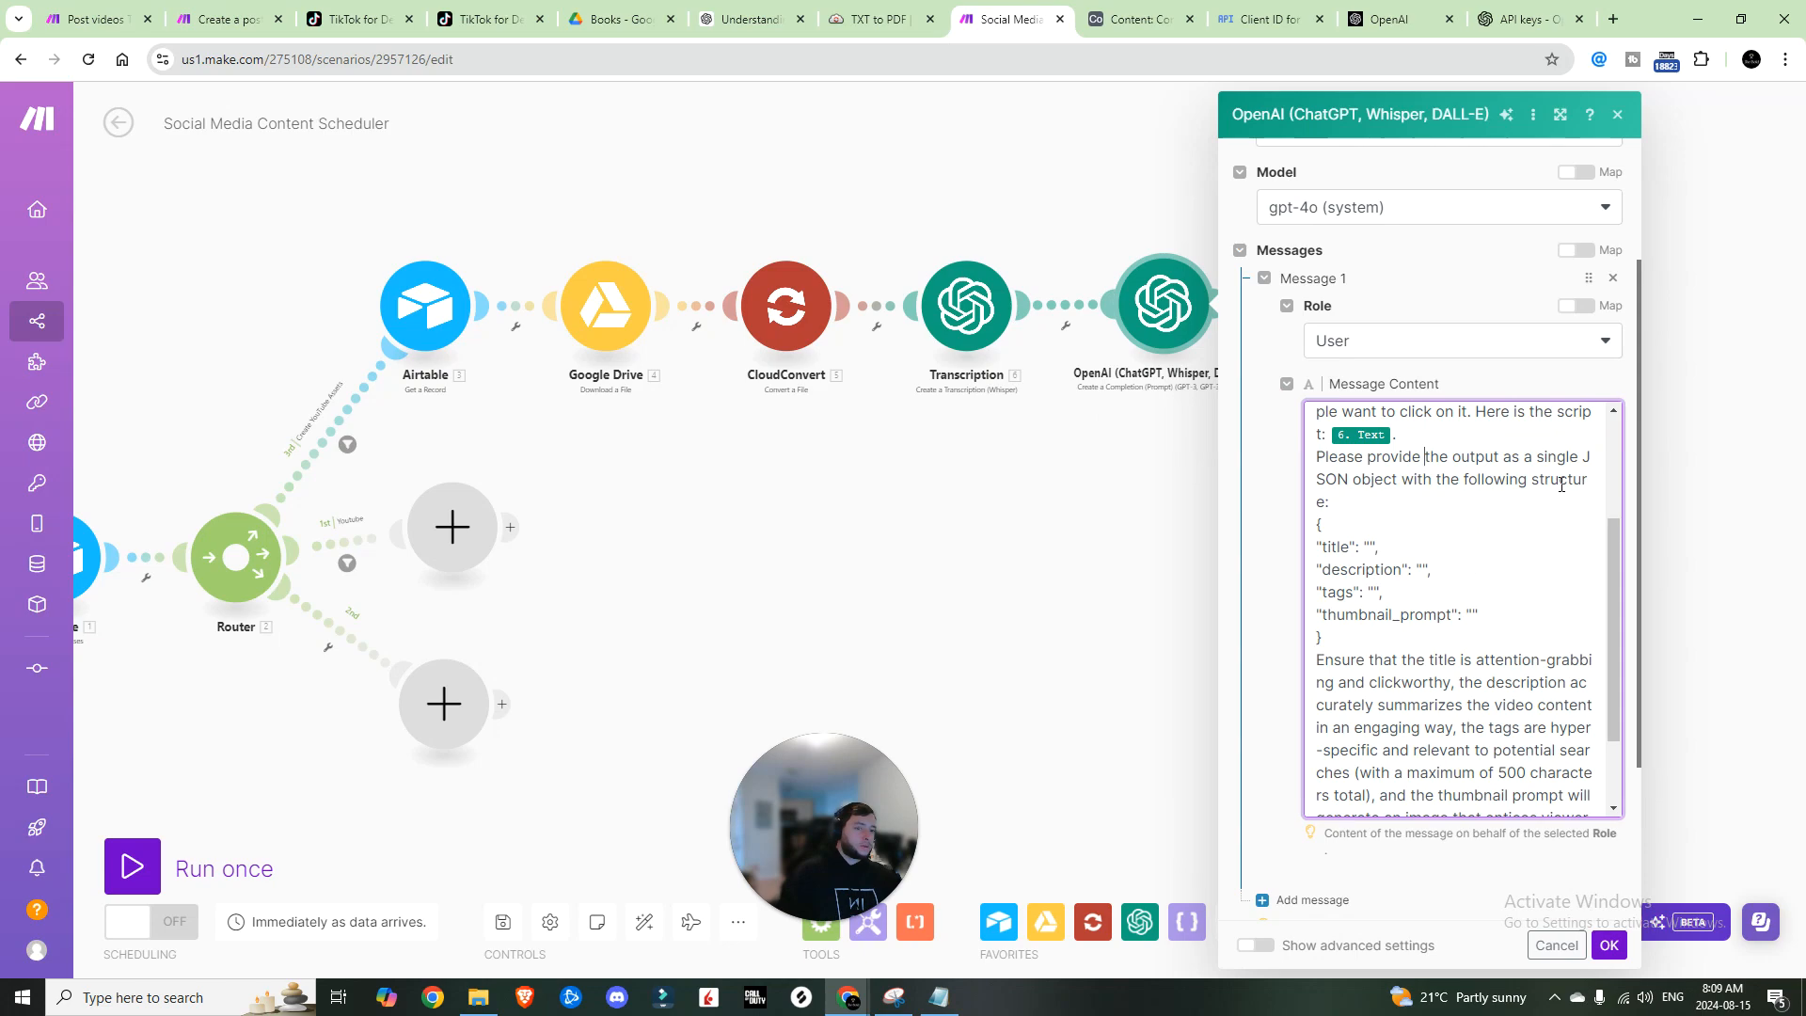
drag(1318, 545, 1483, 616)
click(1392, 660)
scroll(1392, 658, down, 2)
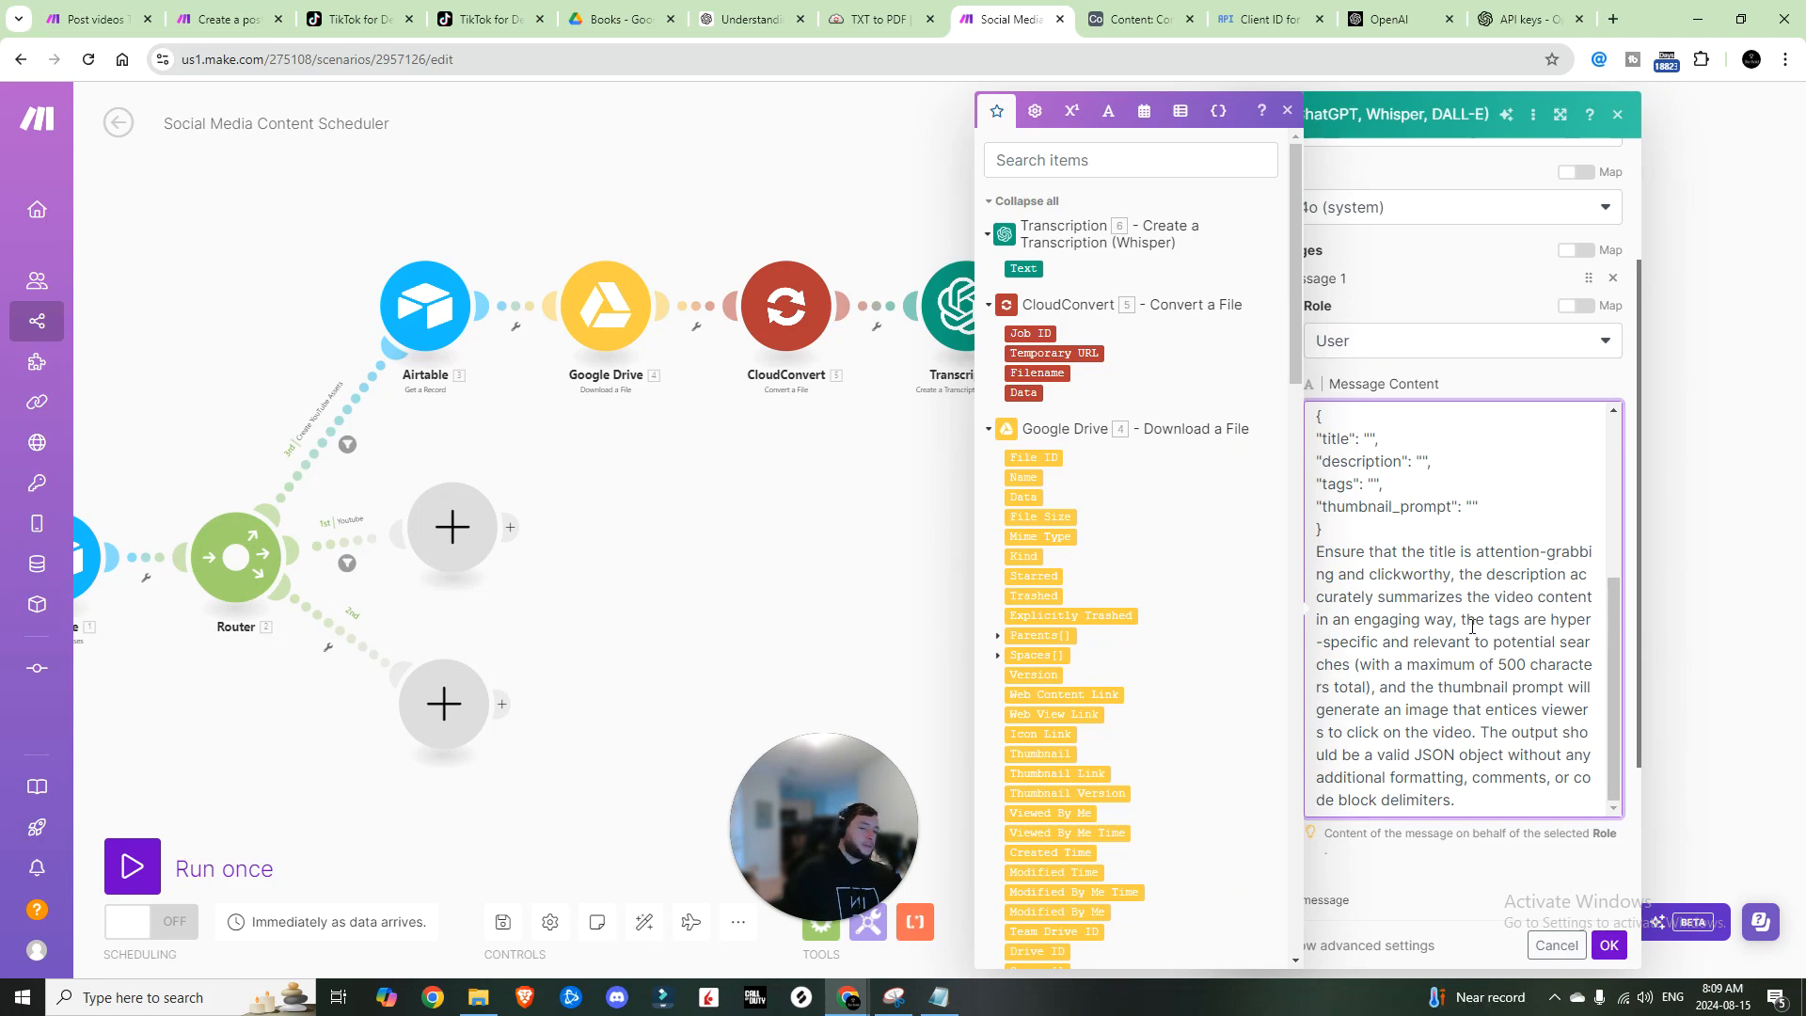
click(1539, 876)
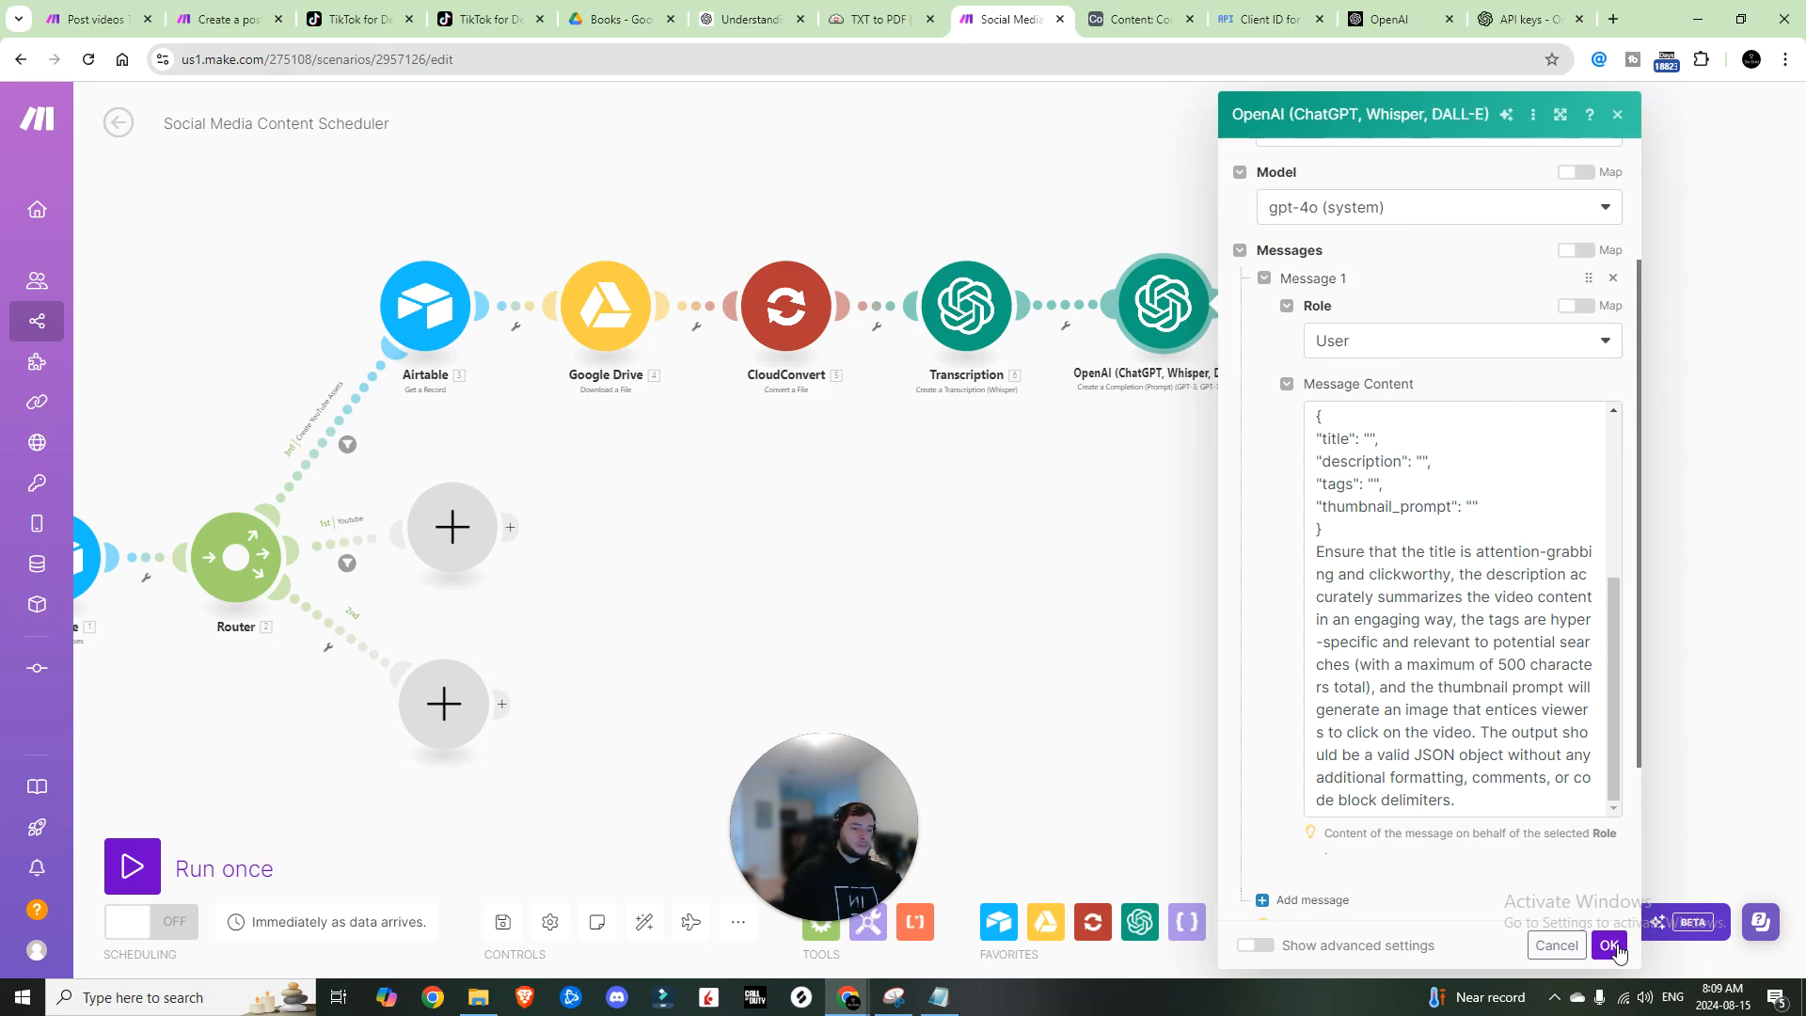
scroll(1392, 564, up, 4)
scroll(1394, 566, down, 4)
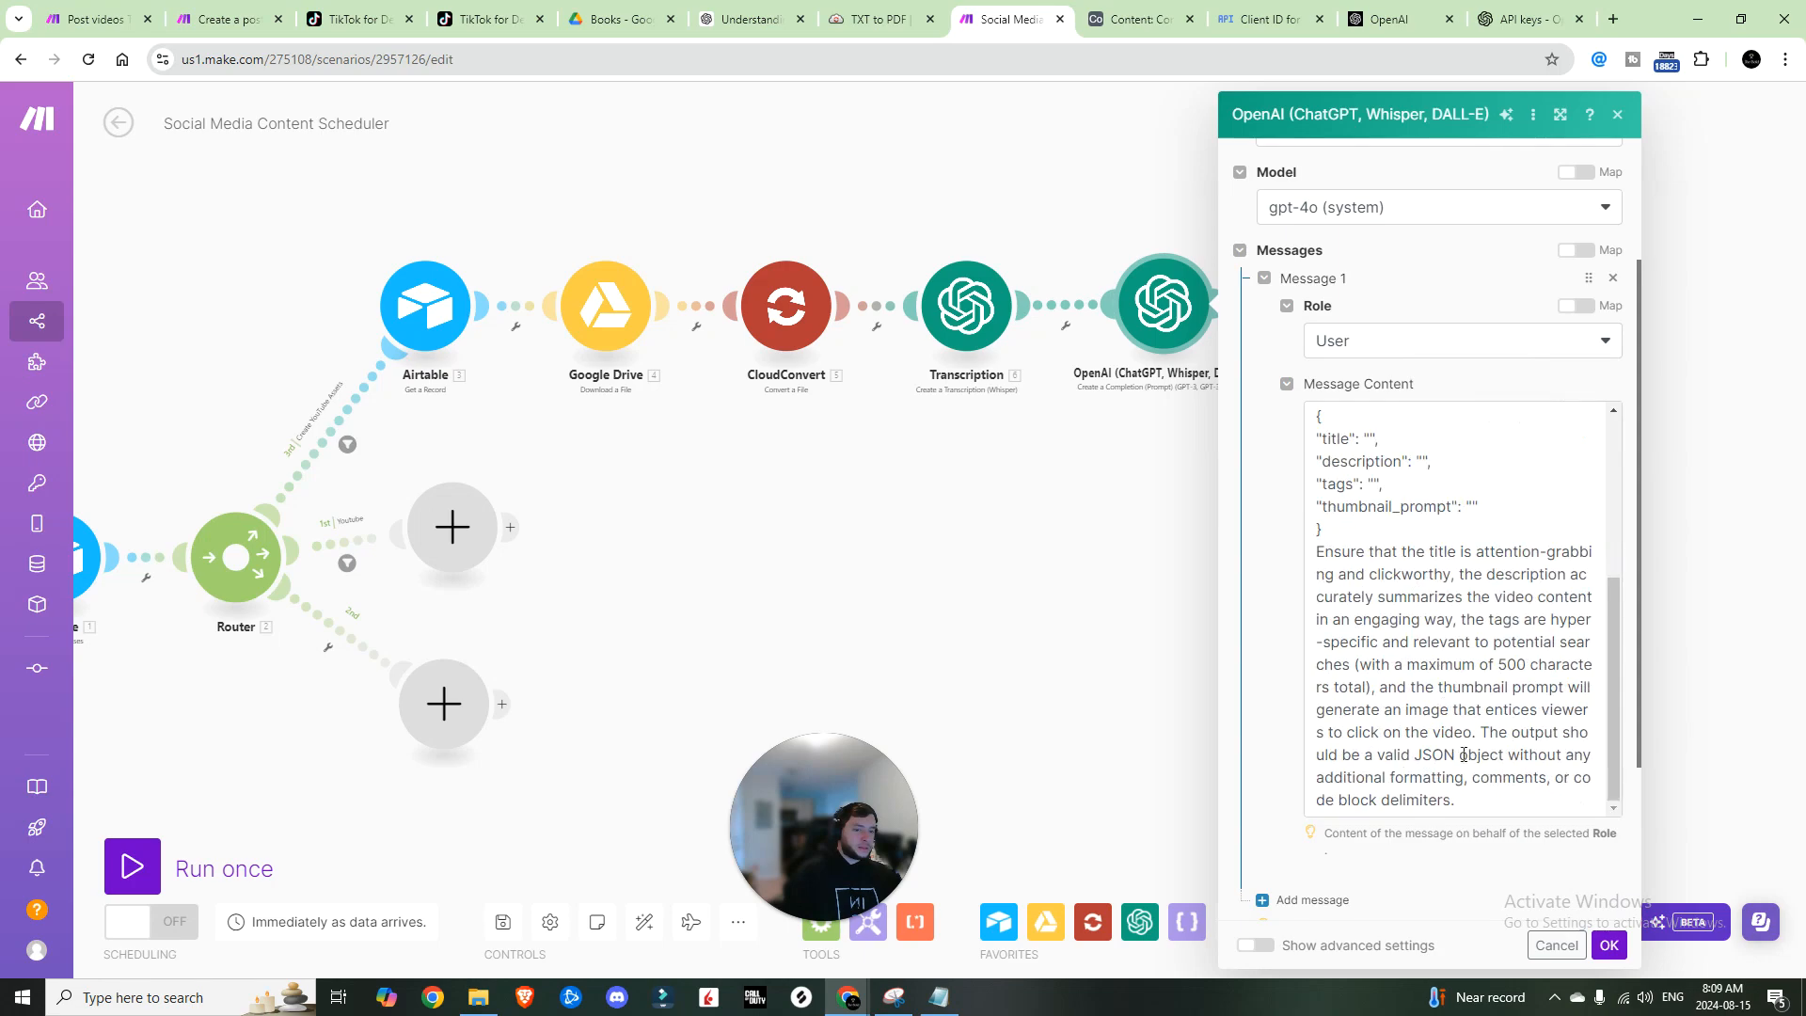
click(1609, 952)
Step: Check the JSON string mapped into the Parse JSON step
click(1350, 317)
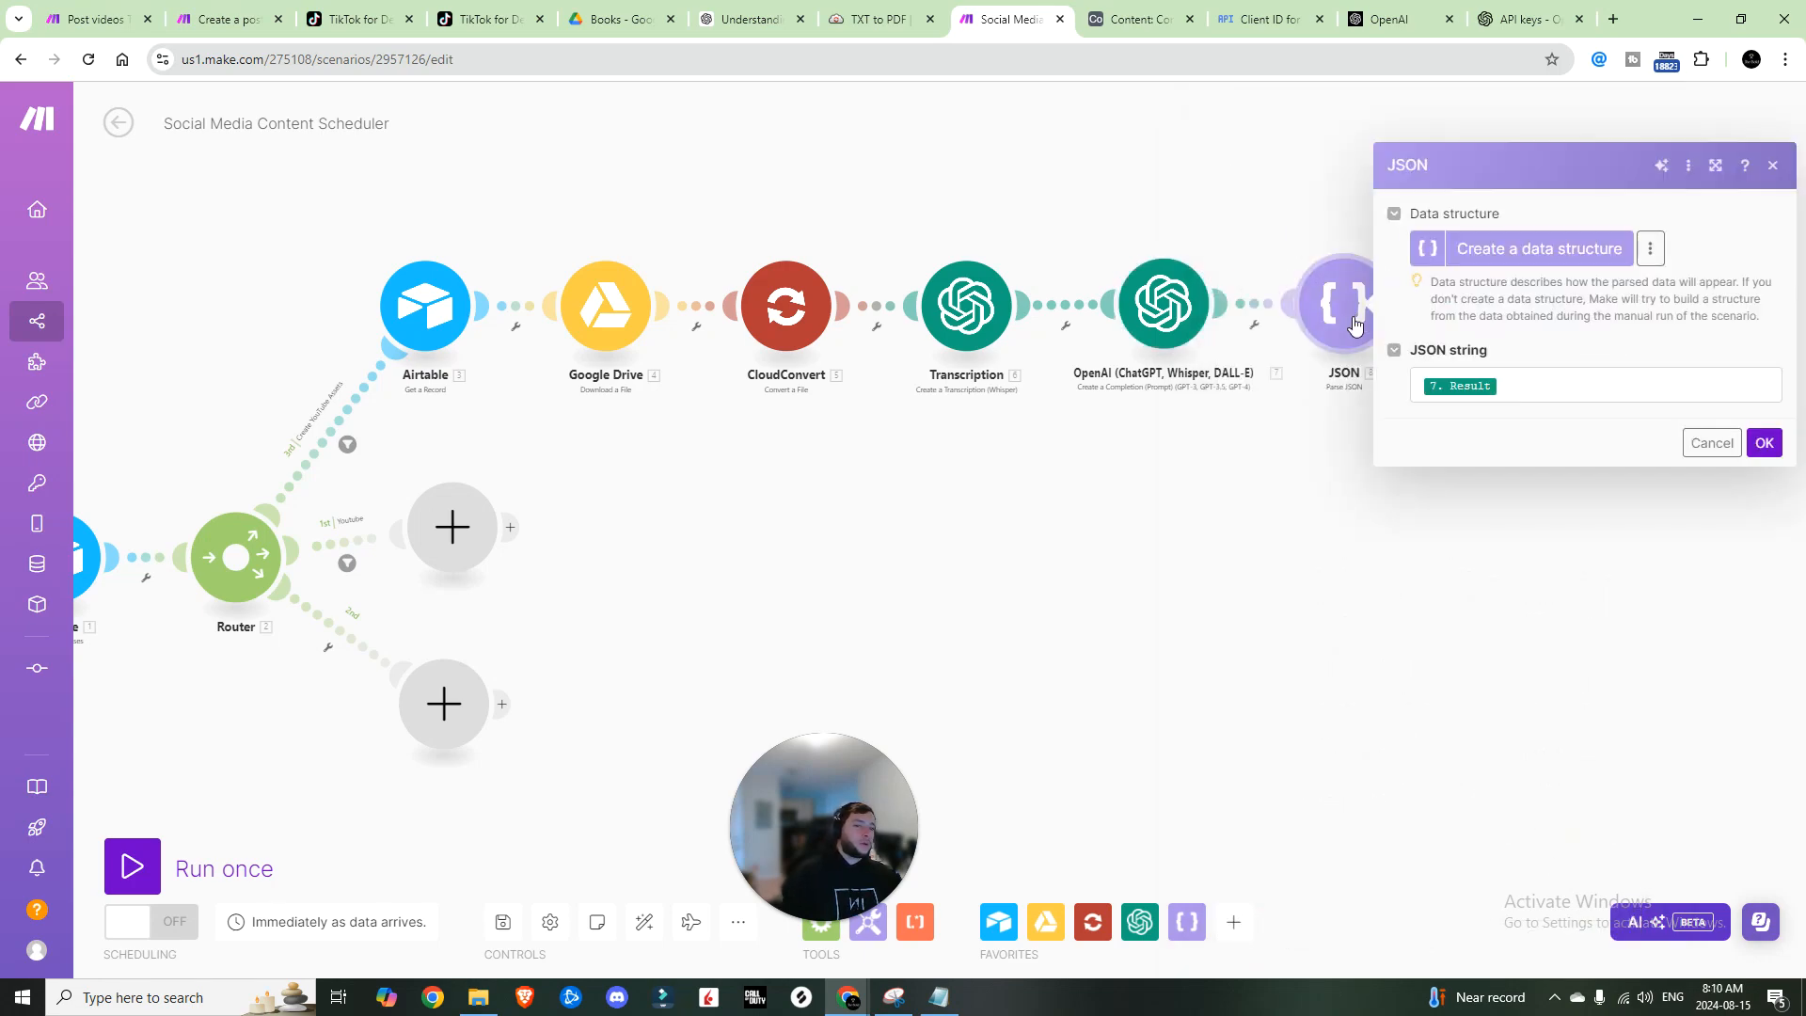
click(1522, 378)
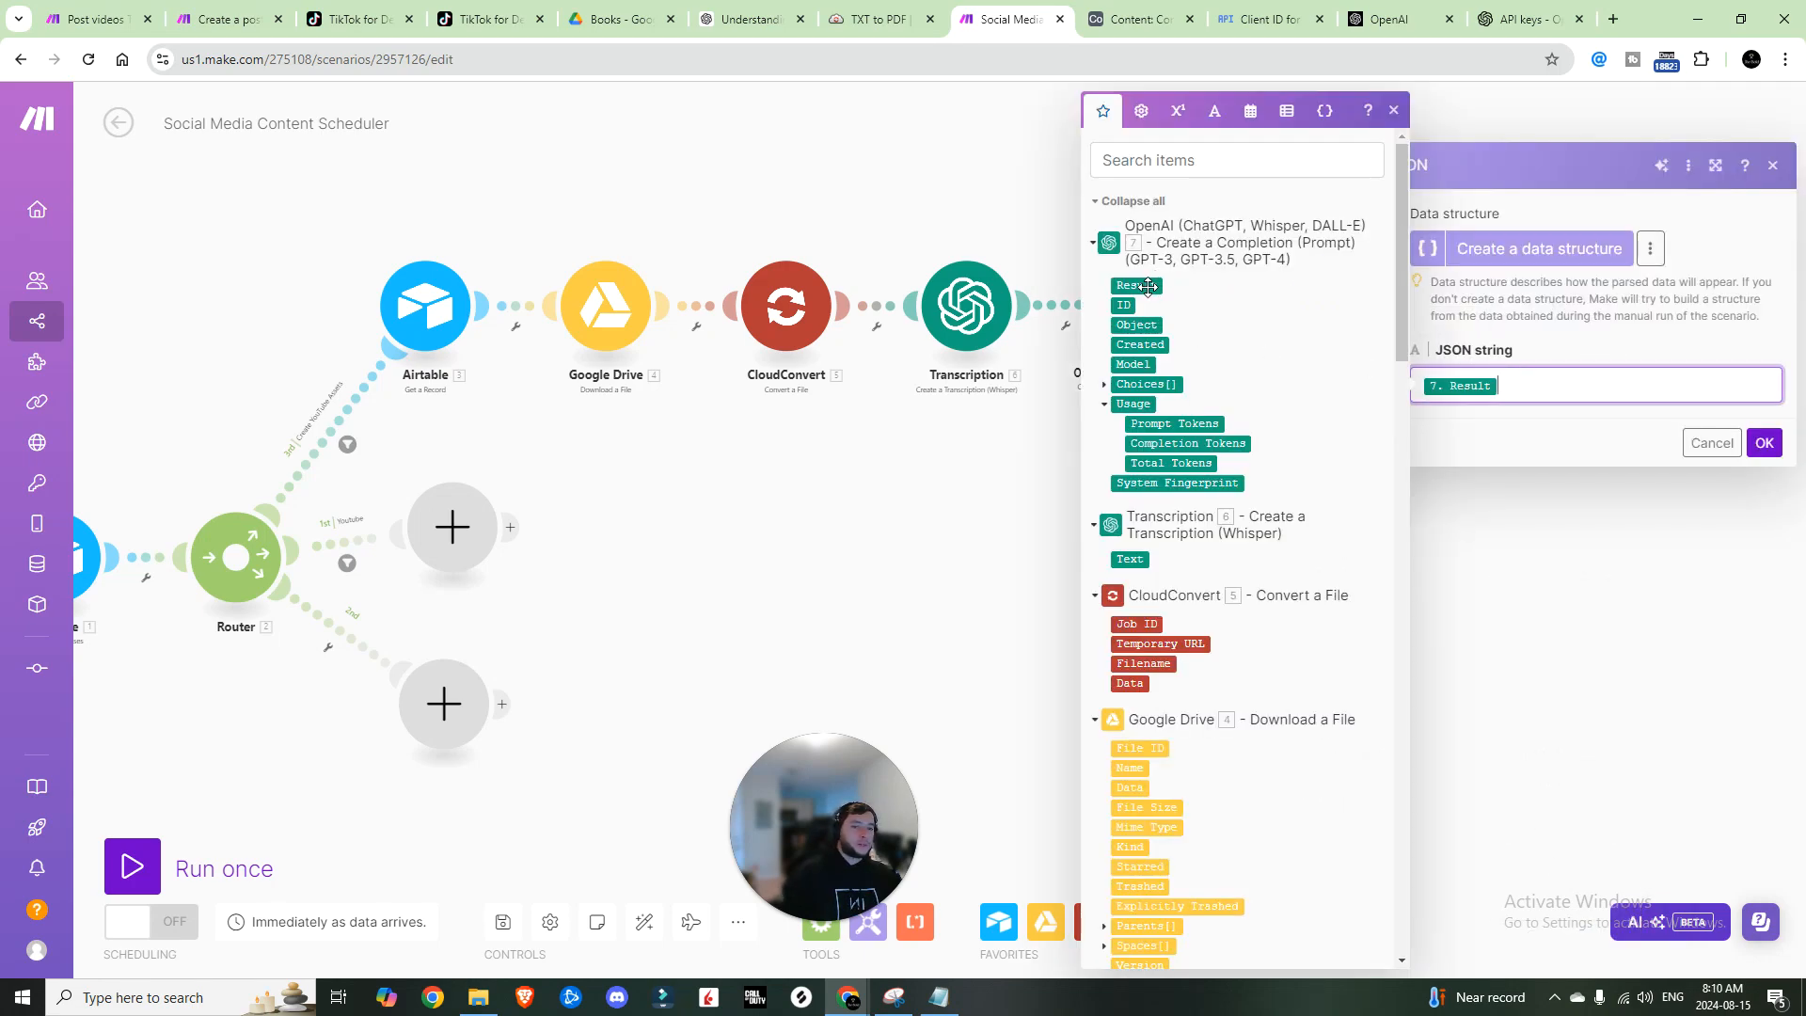
click(1000, 456)
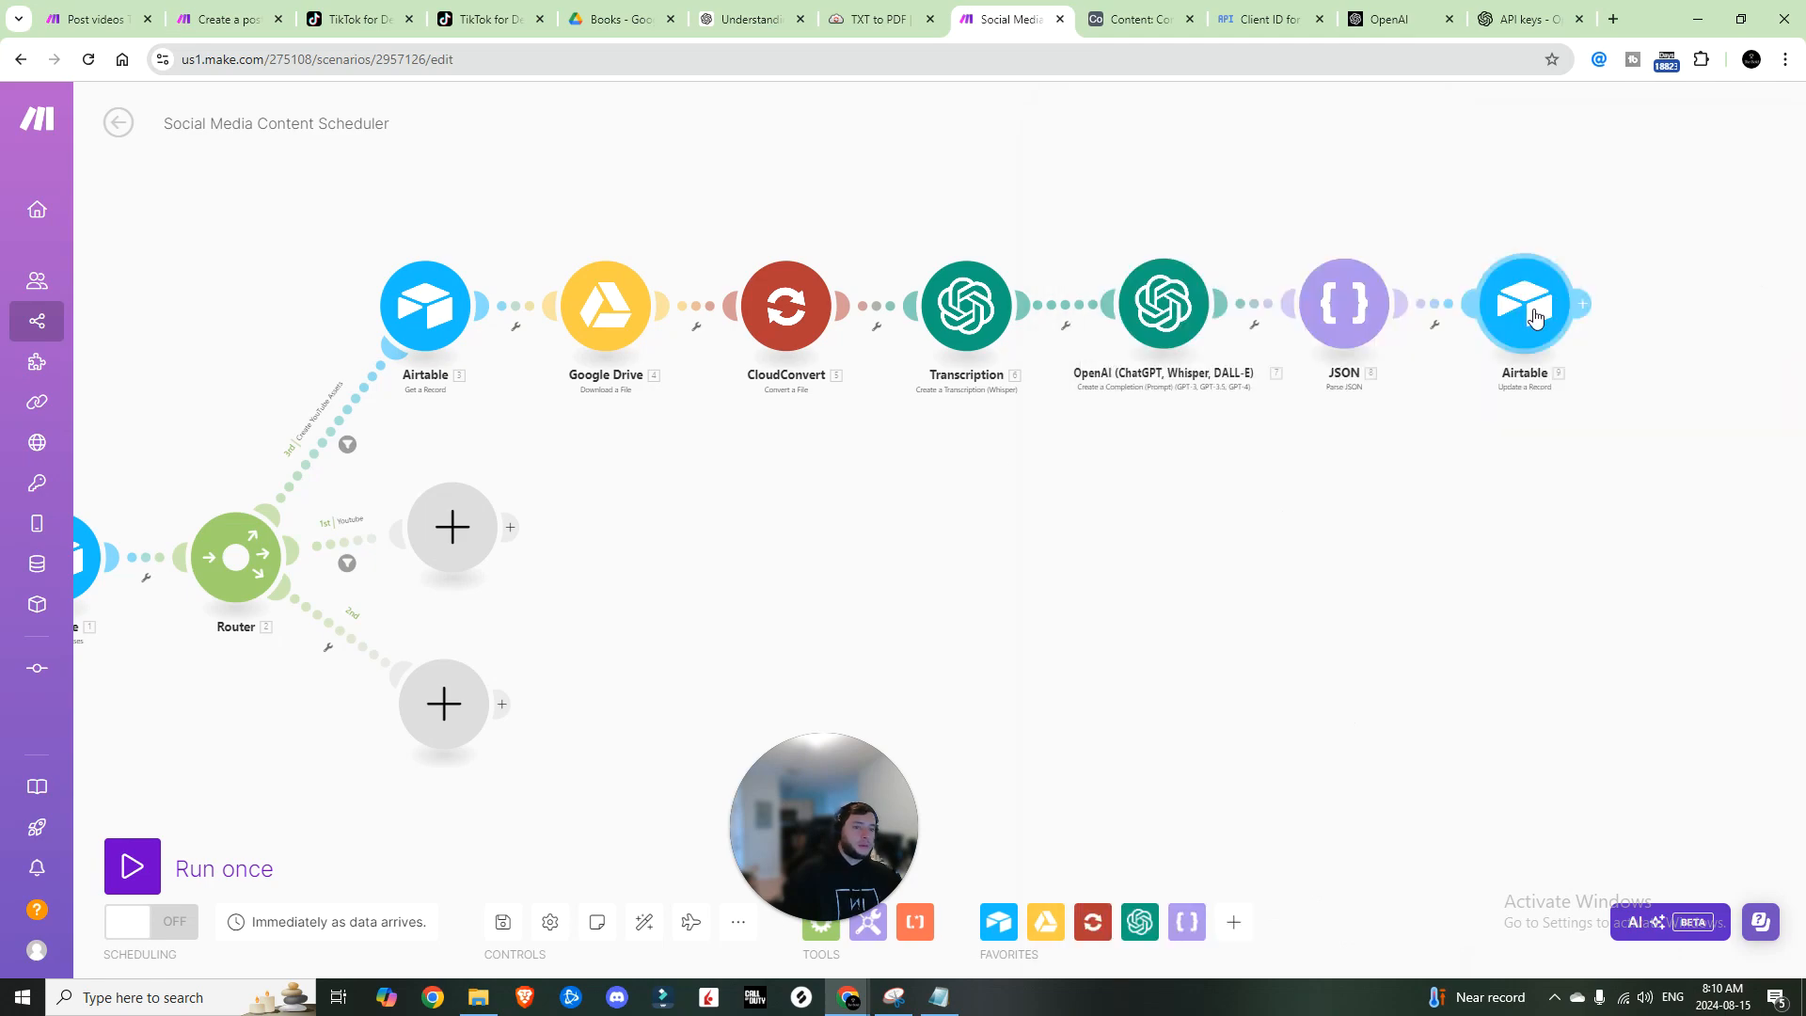
Step: Adjust the Thumbnail Prompt mapping in the Airtable Update a Record step and close it
click(1525, 304)
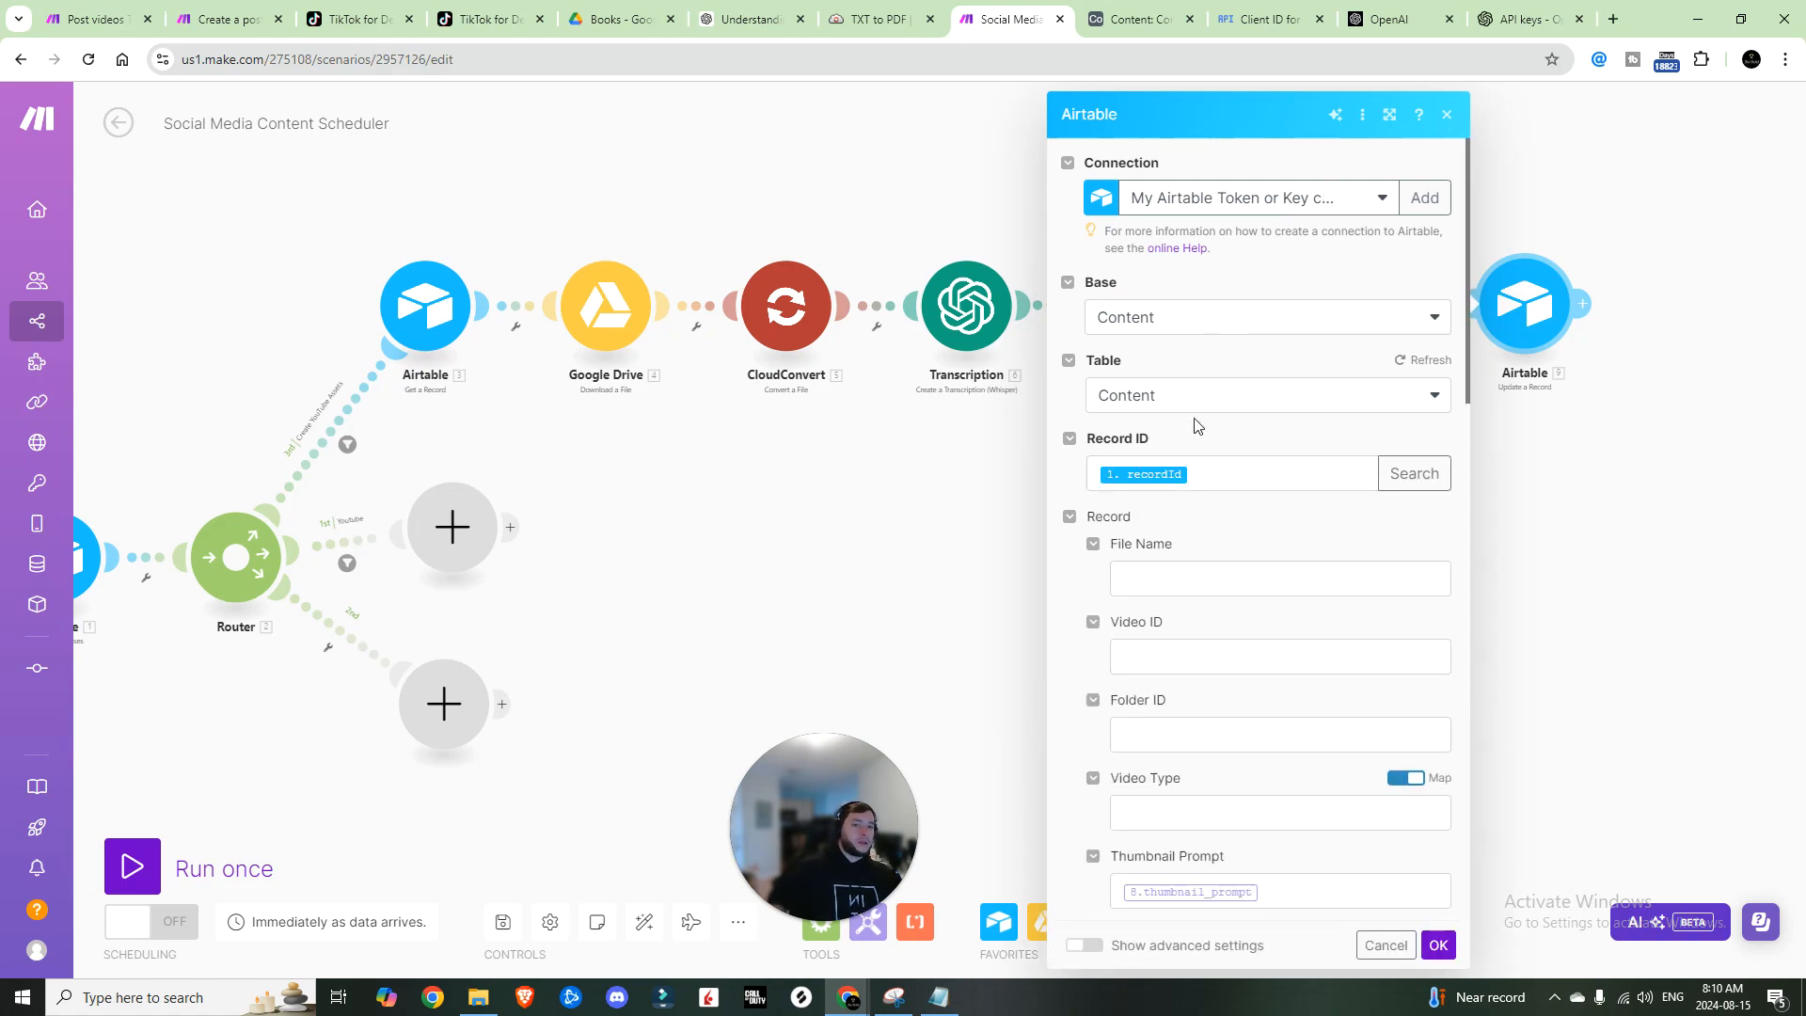
scroll(1199, 404, down, 1)
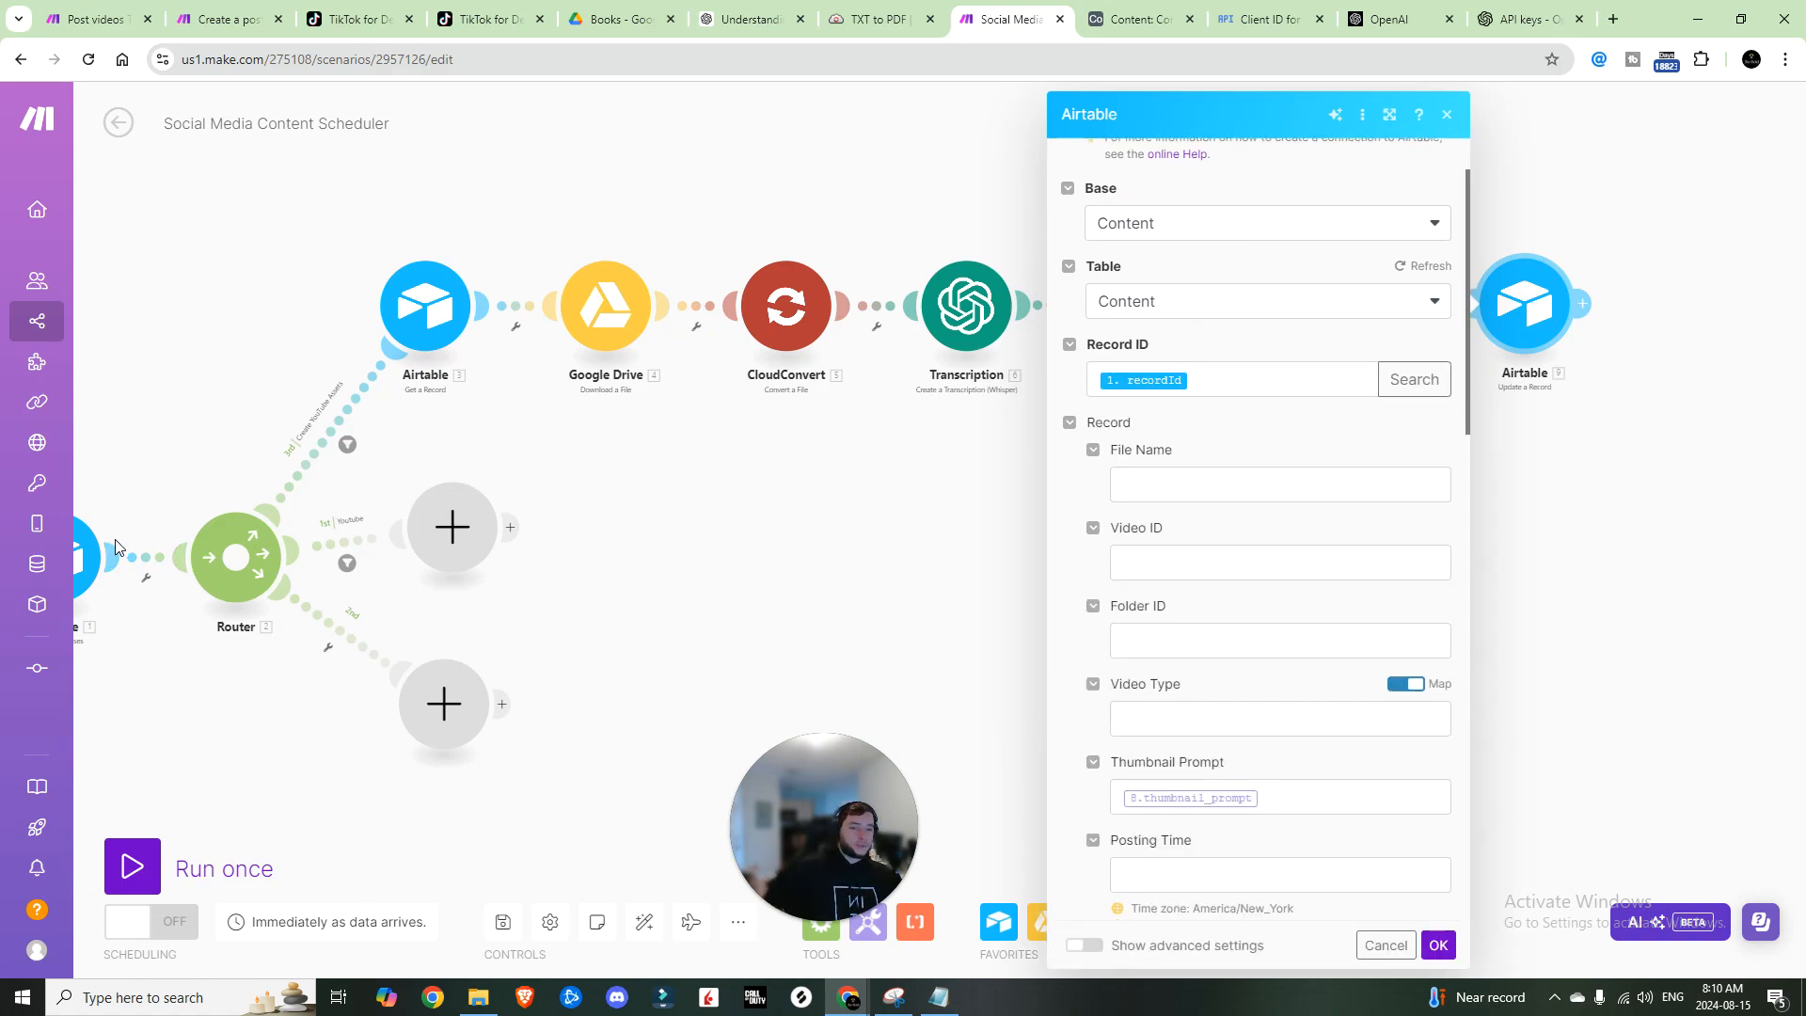
scroll(1288, 606, down, 2)
click(1288, 605)
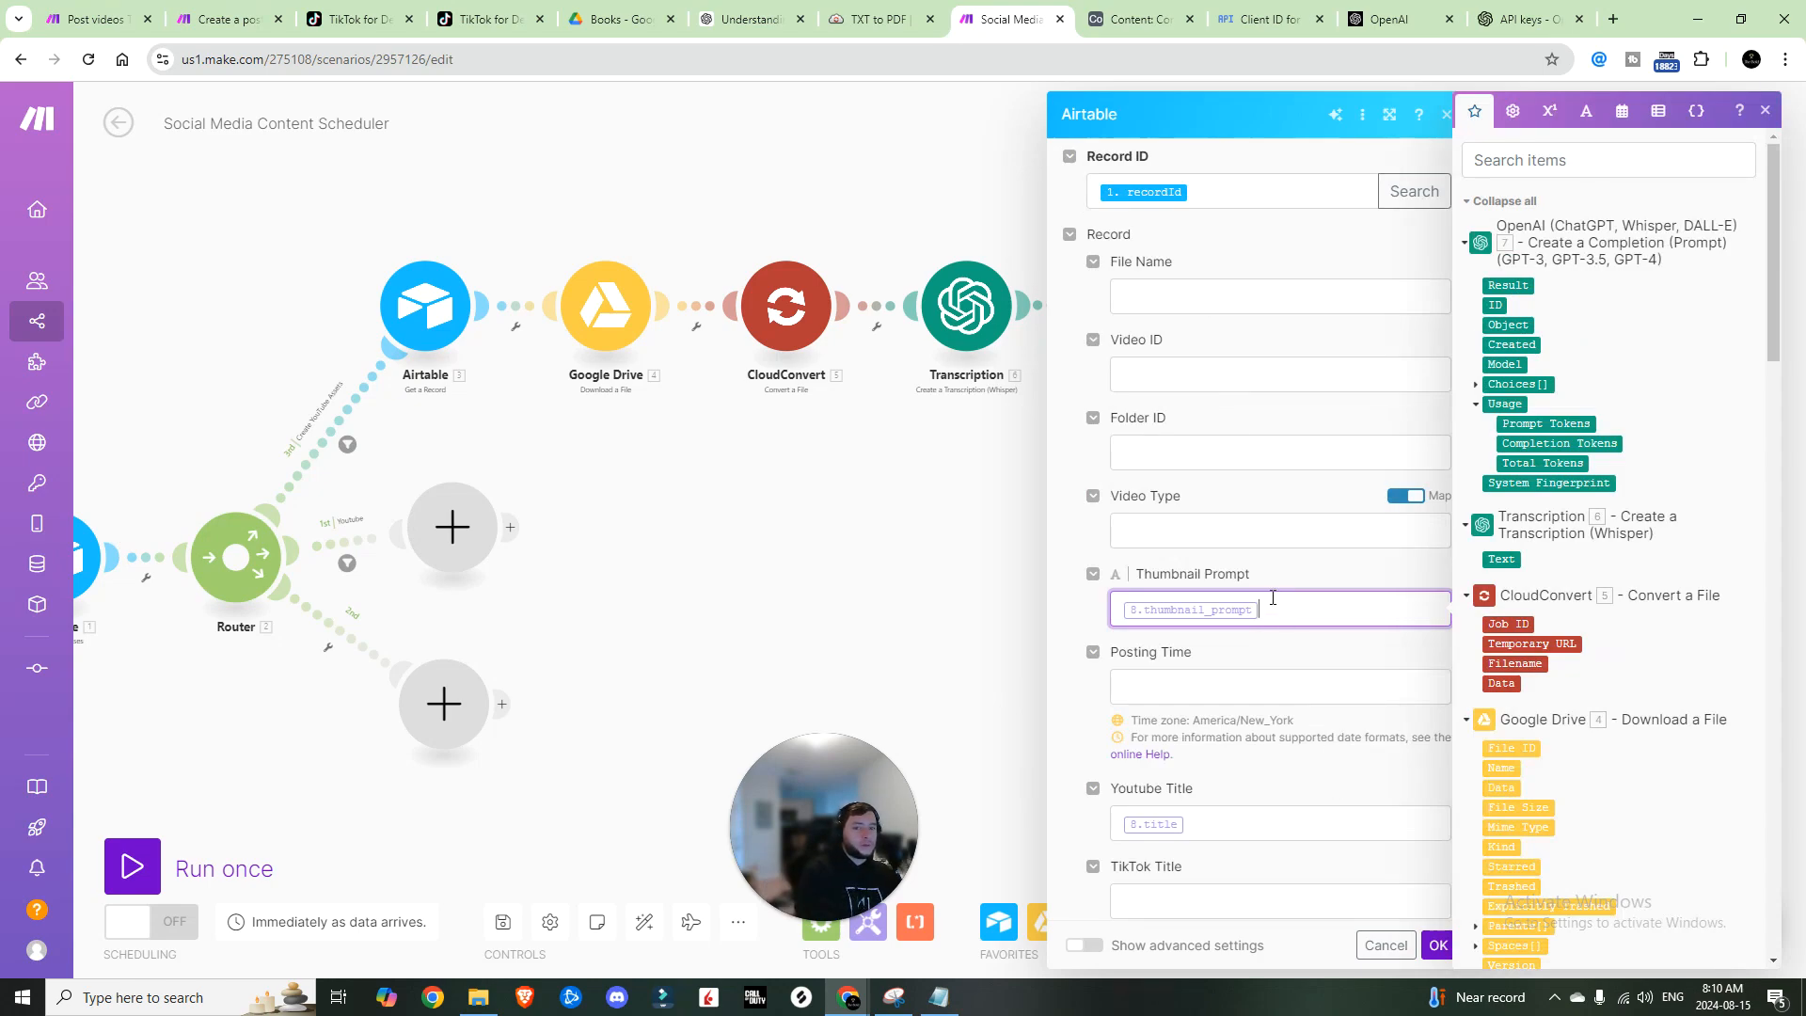
key(BackSpace)
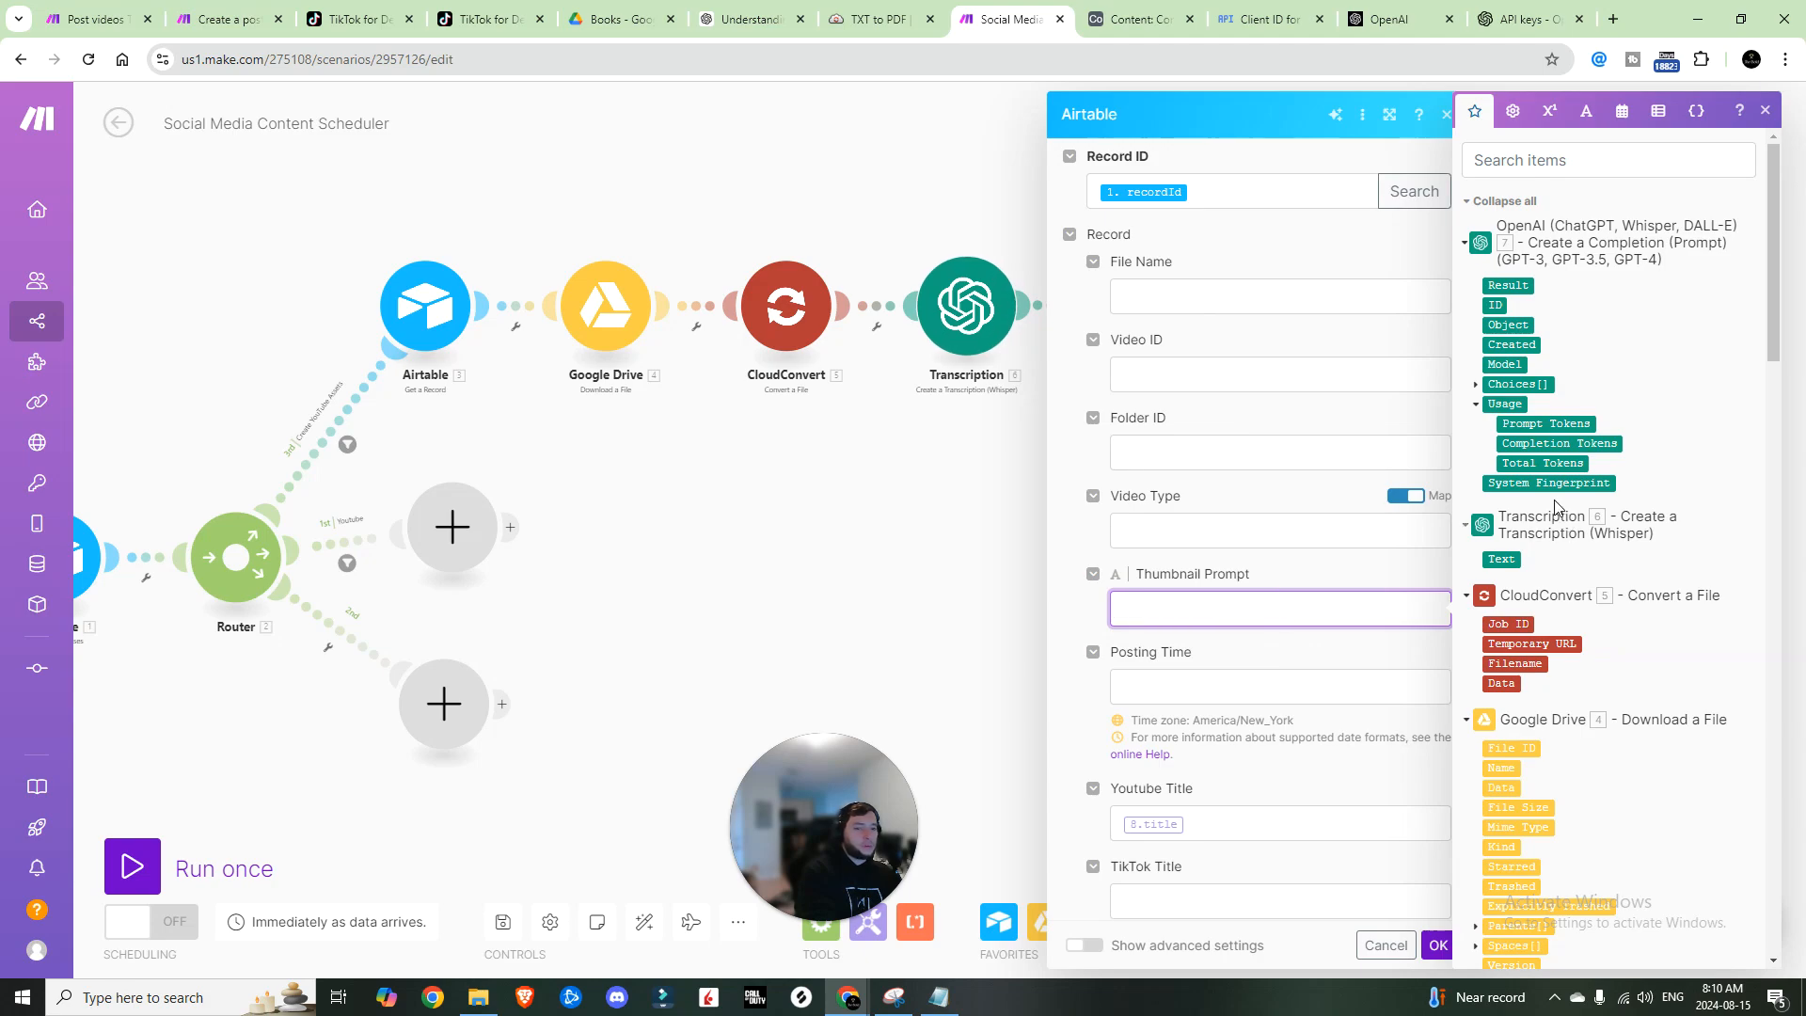
scroll(1216, 687, down, 4)
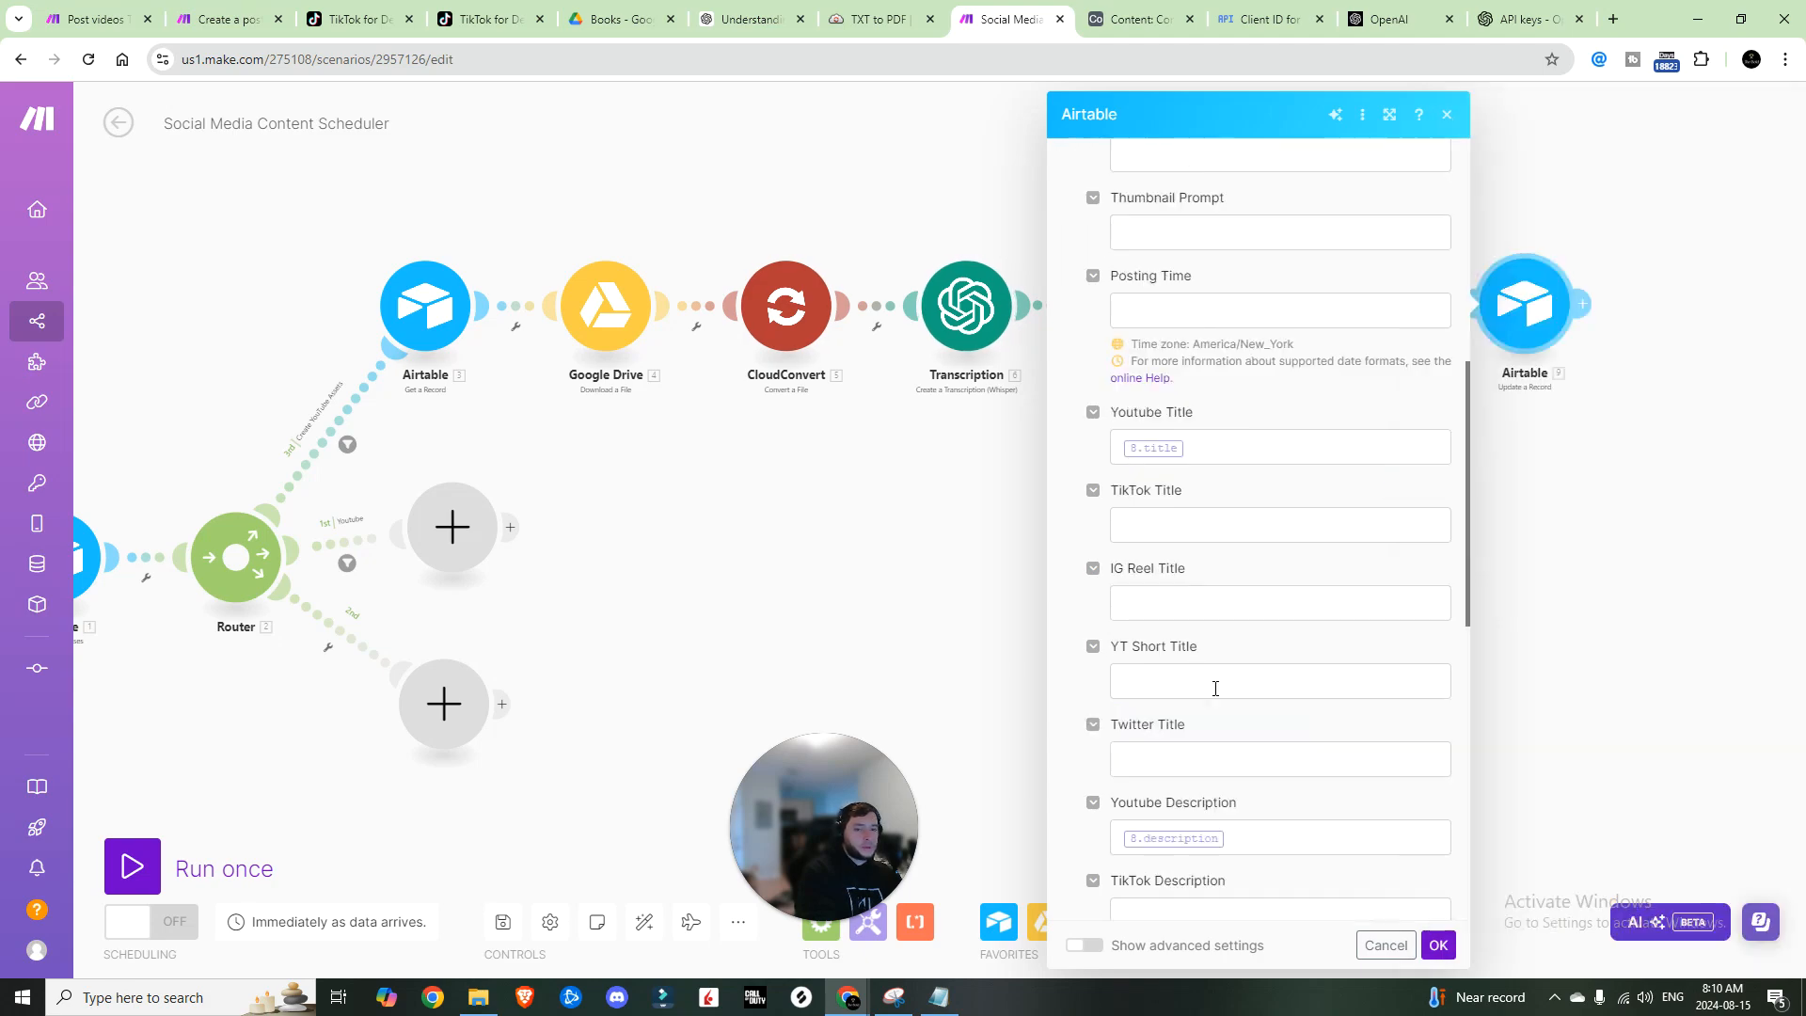
scroll(1248, 522, up, 4)
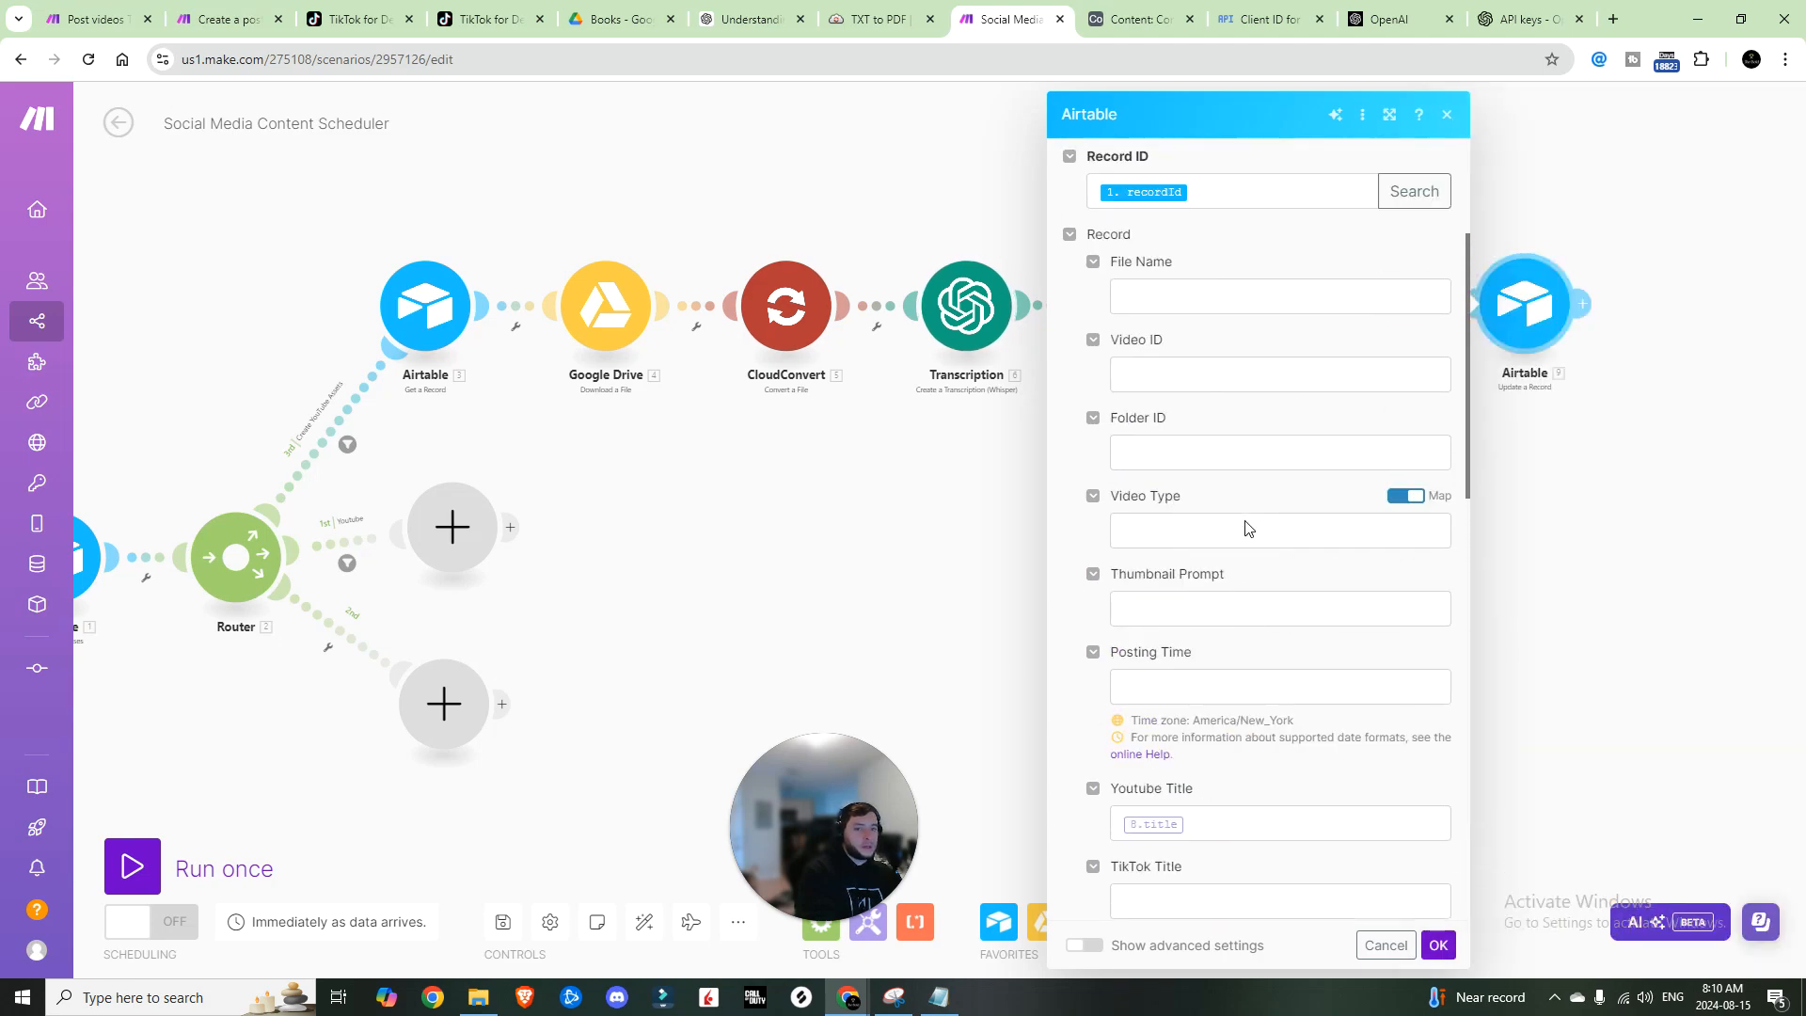
click(1452, 125)
click(1502, 308)
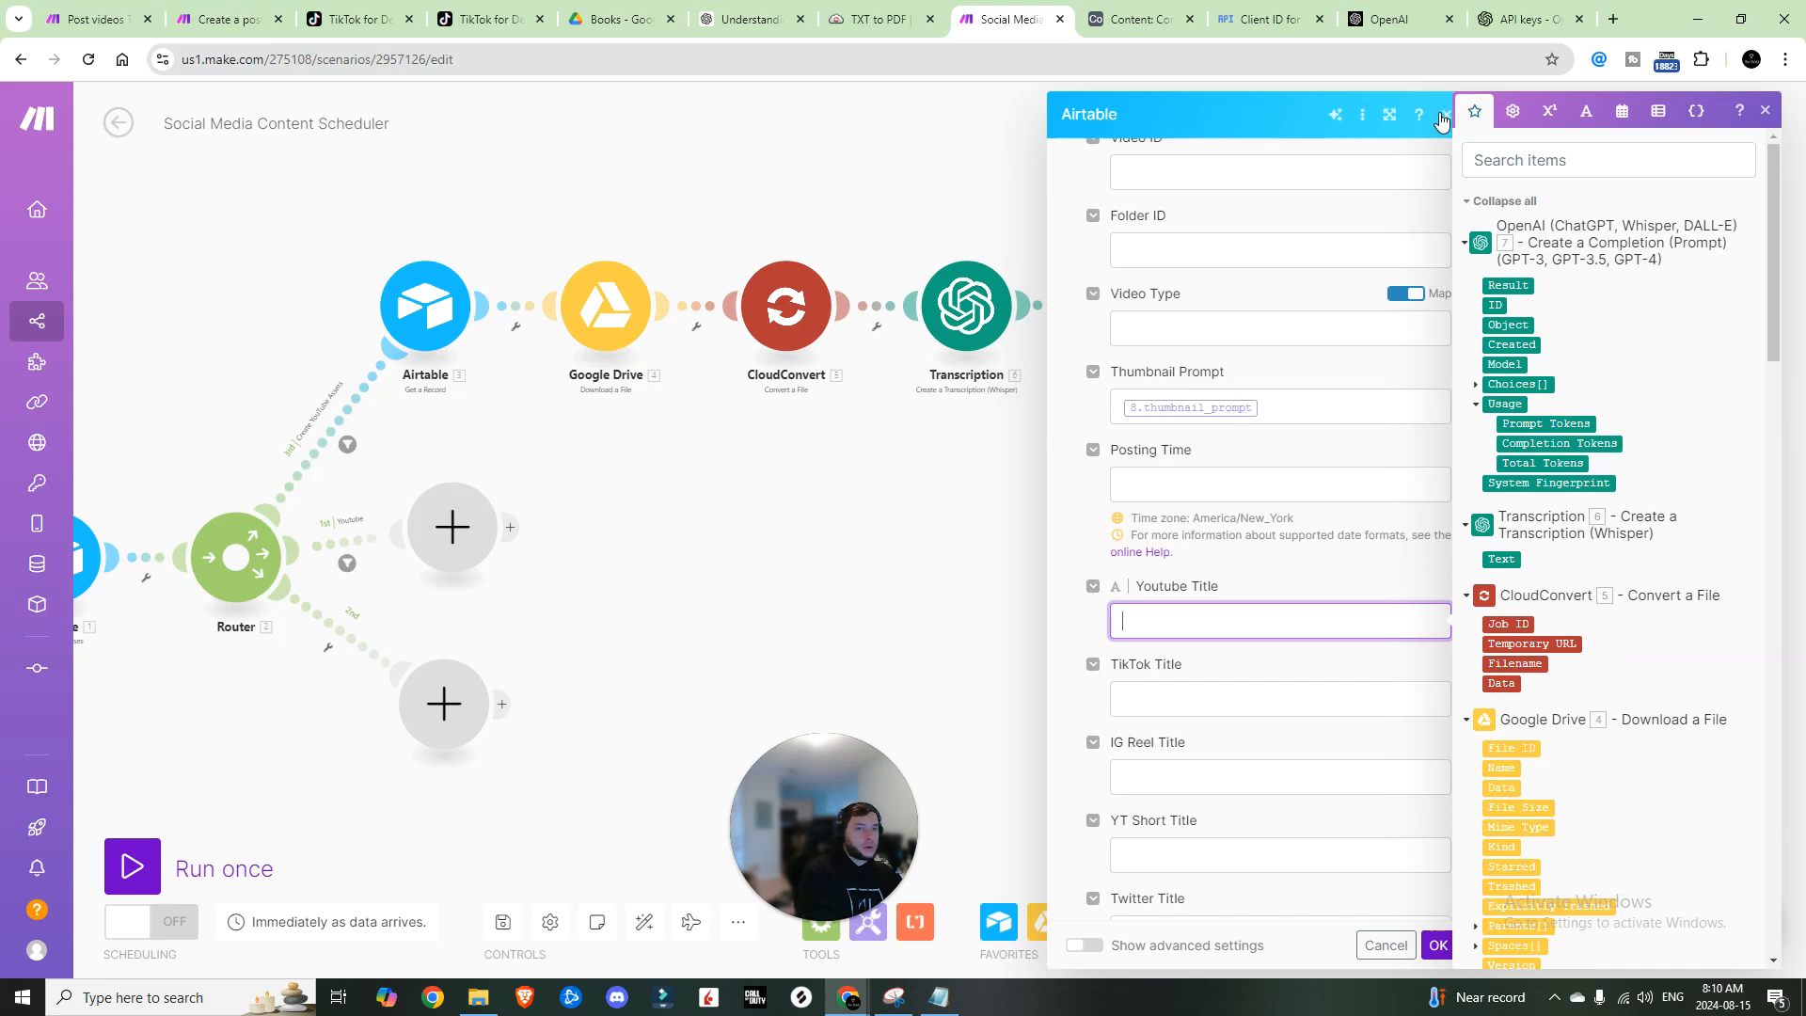
click(1443, 116)
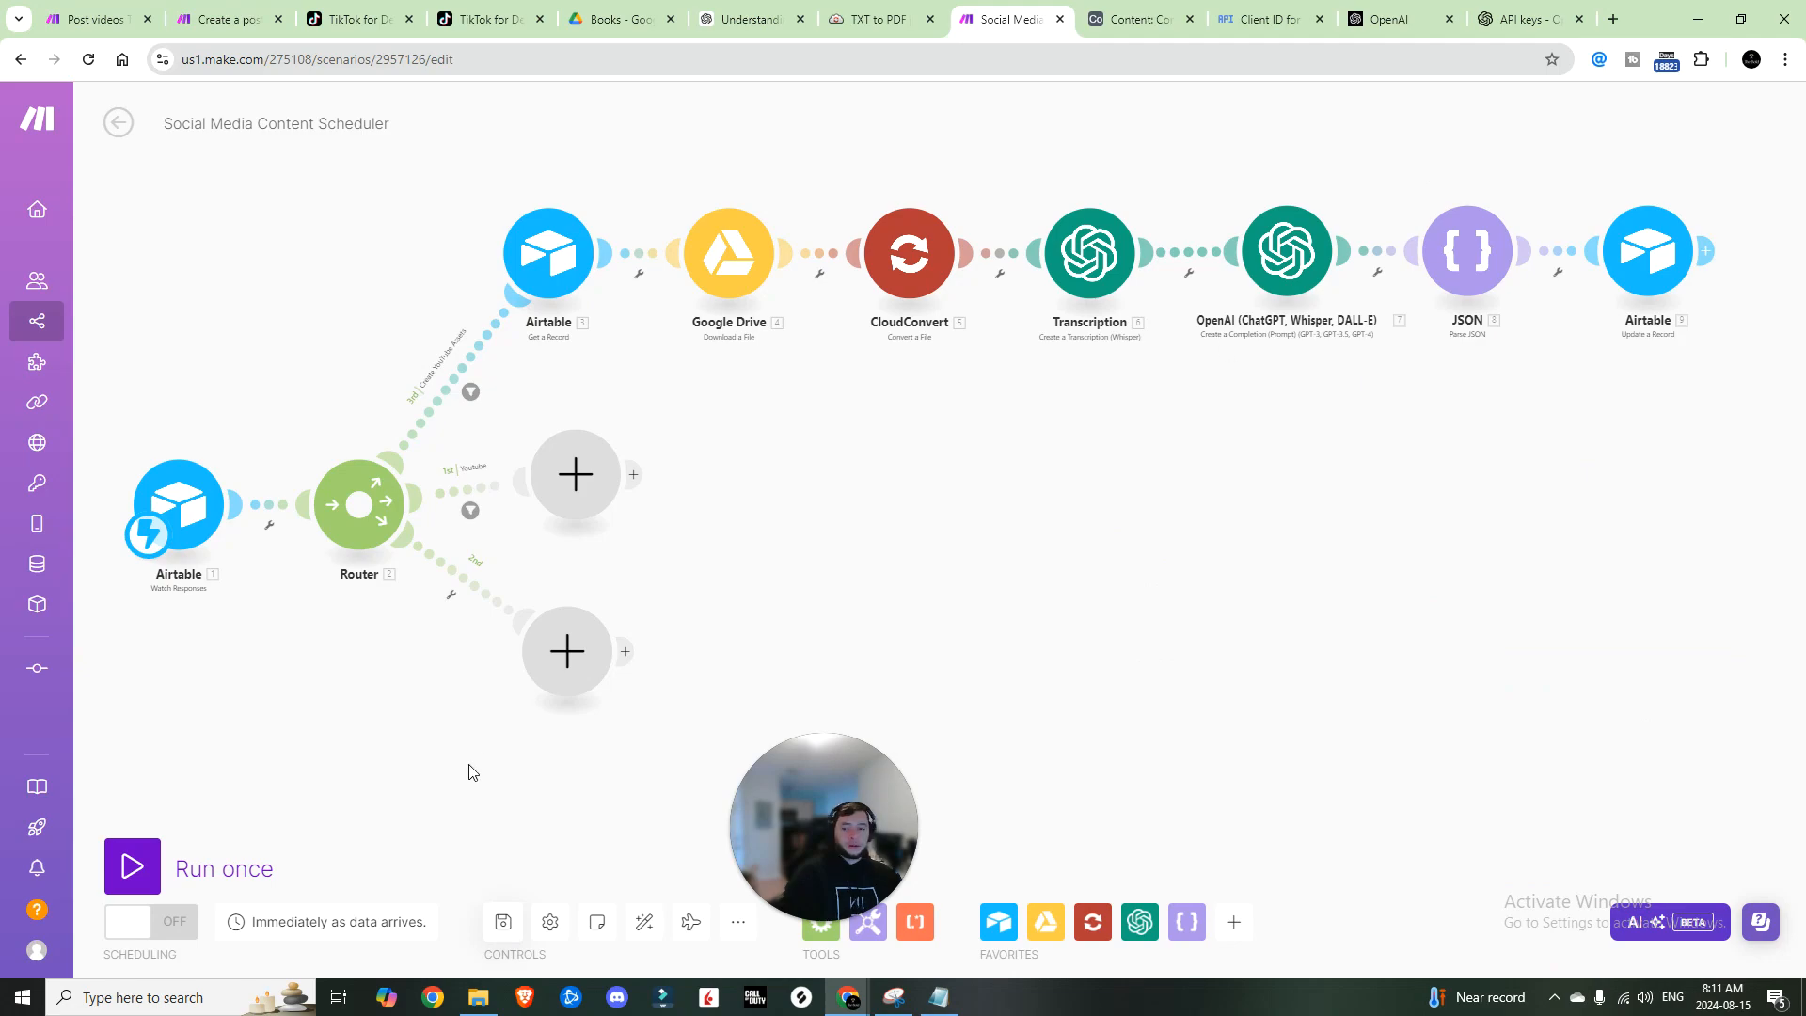
Step: Go to Scenarios and open the Watch Incoming Videos Inbox scenario
click(44, 323)
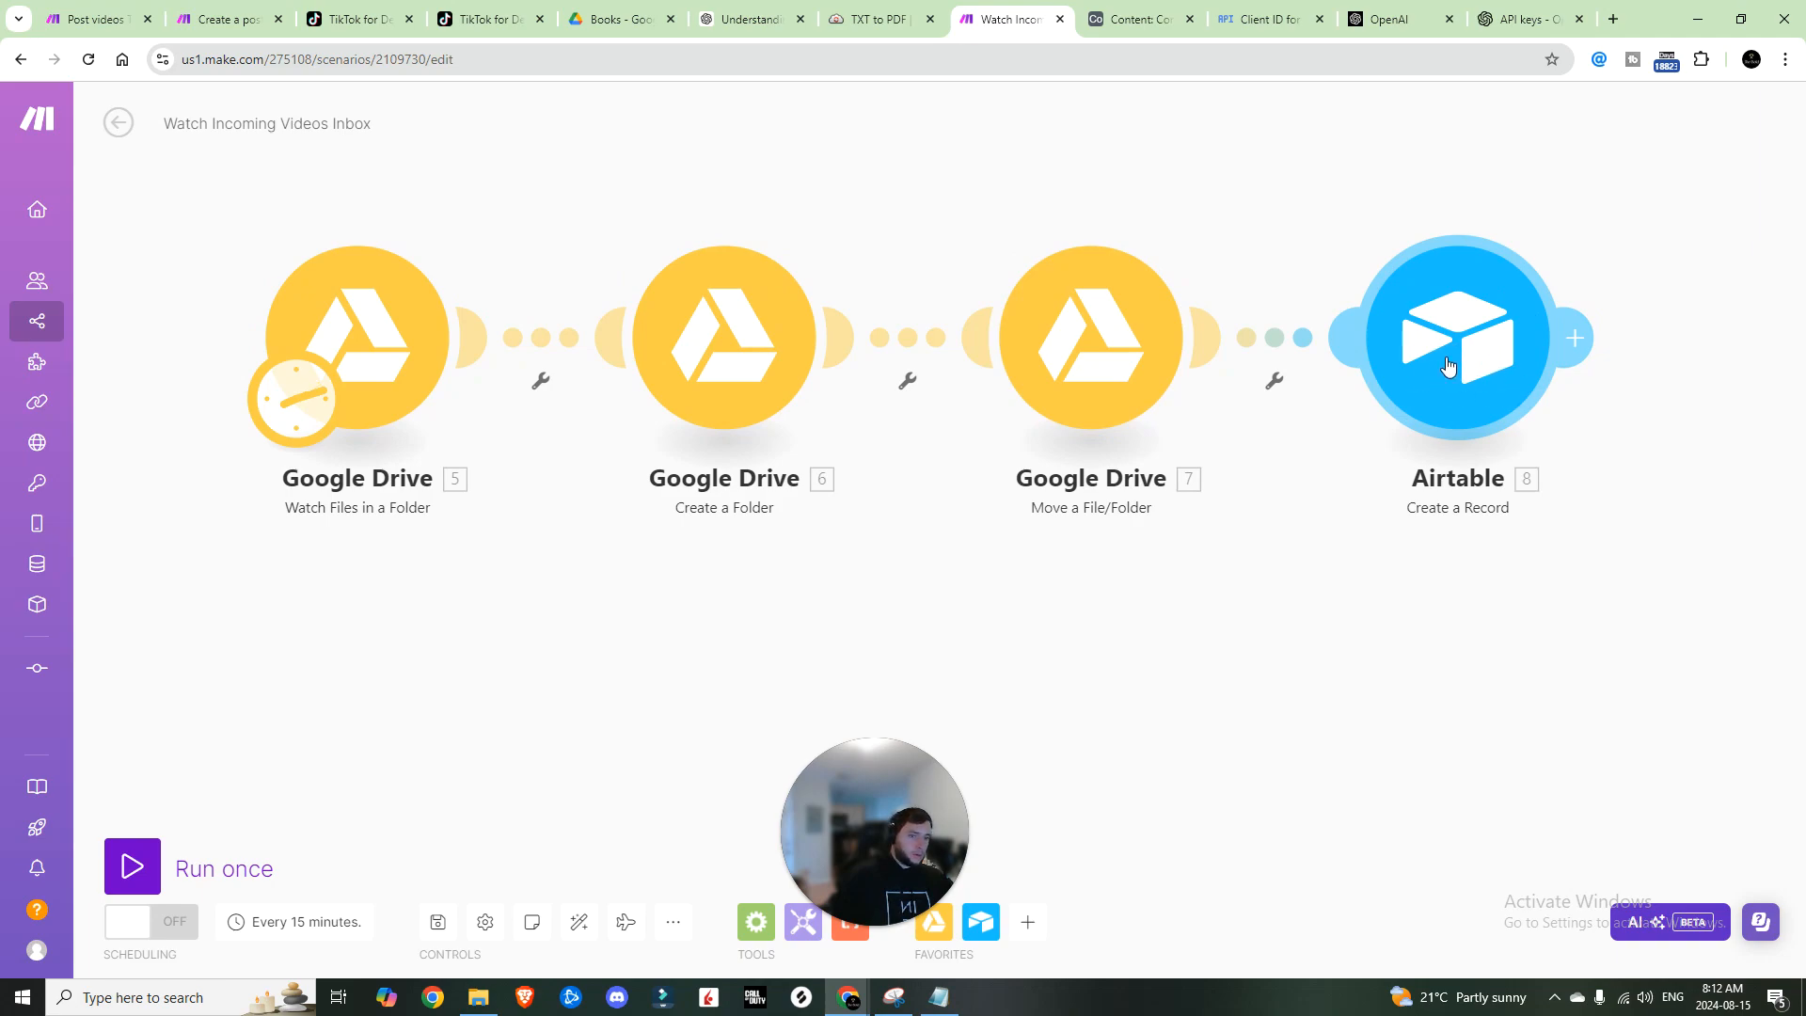
Step: Change the Google Drive Watch Files in a Folder limit from 2 to 1
click(353, 339)
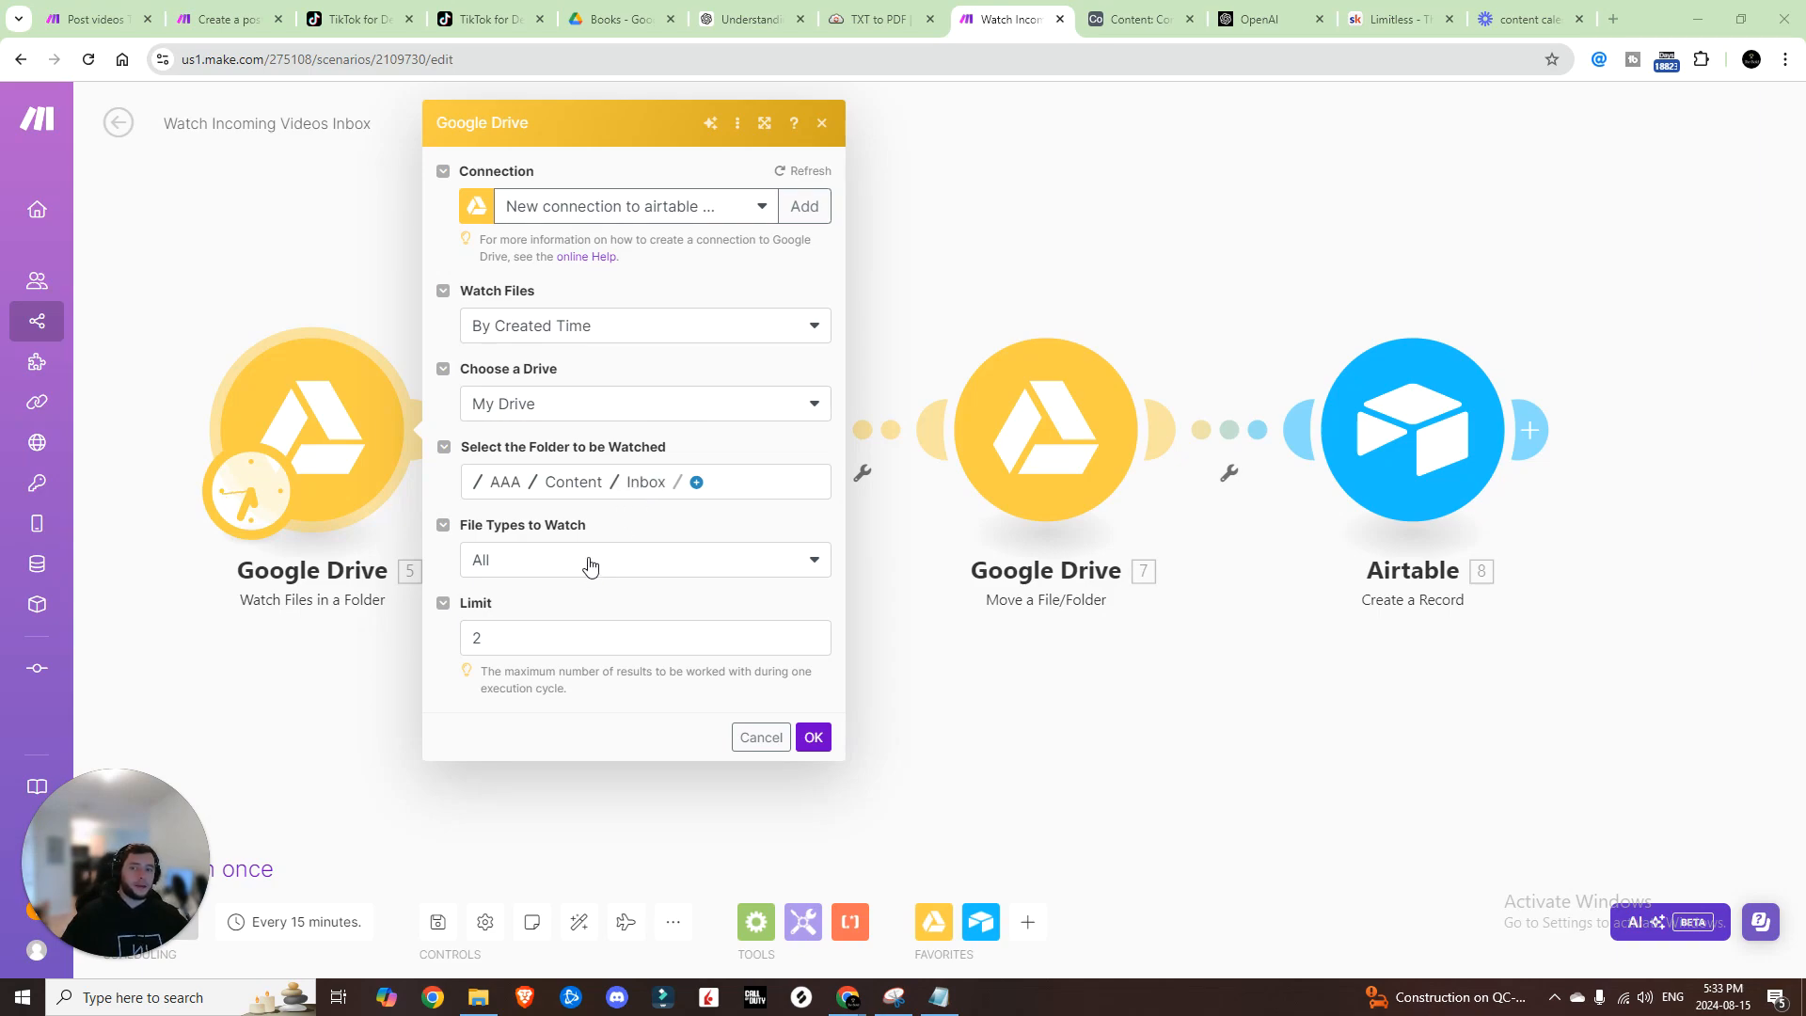
click(814, 649)
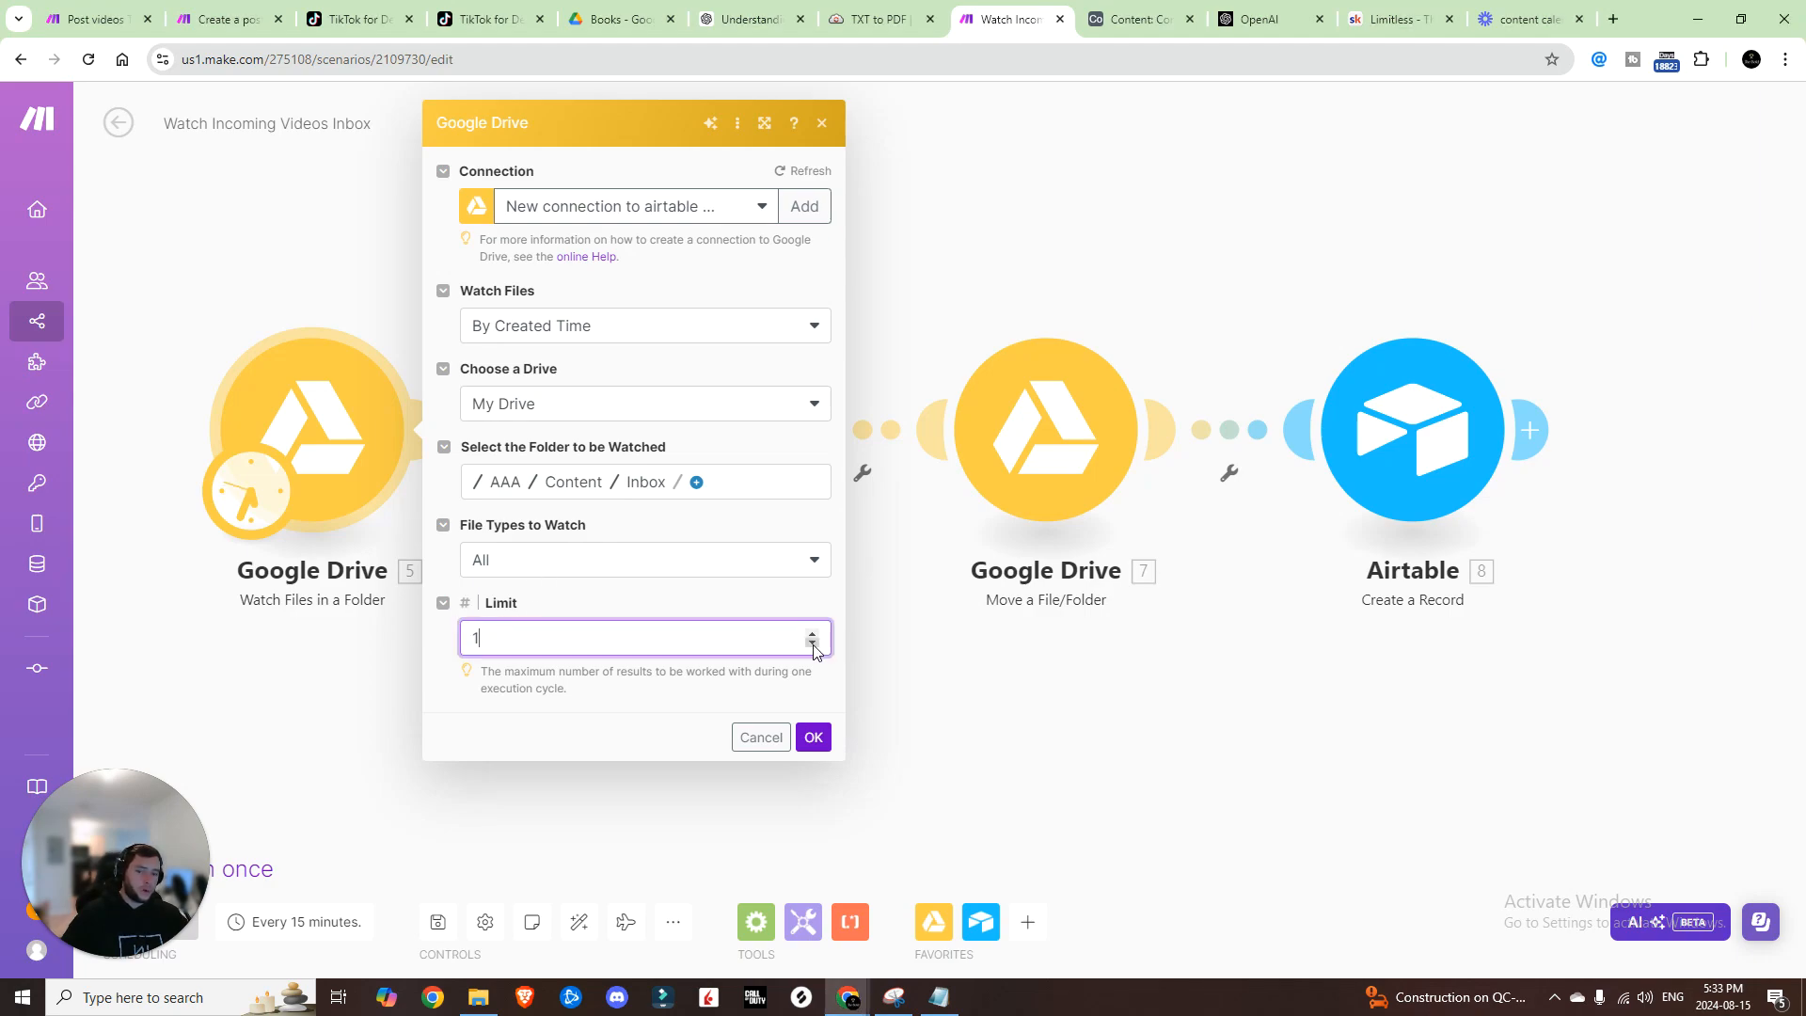
click(811, 738)
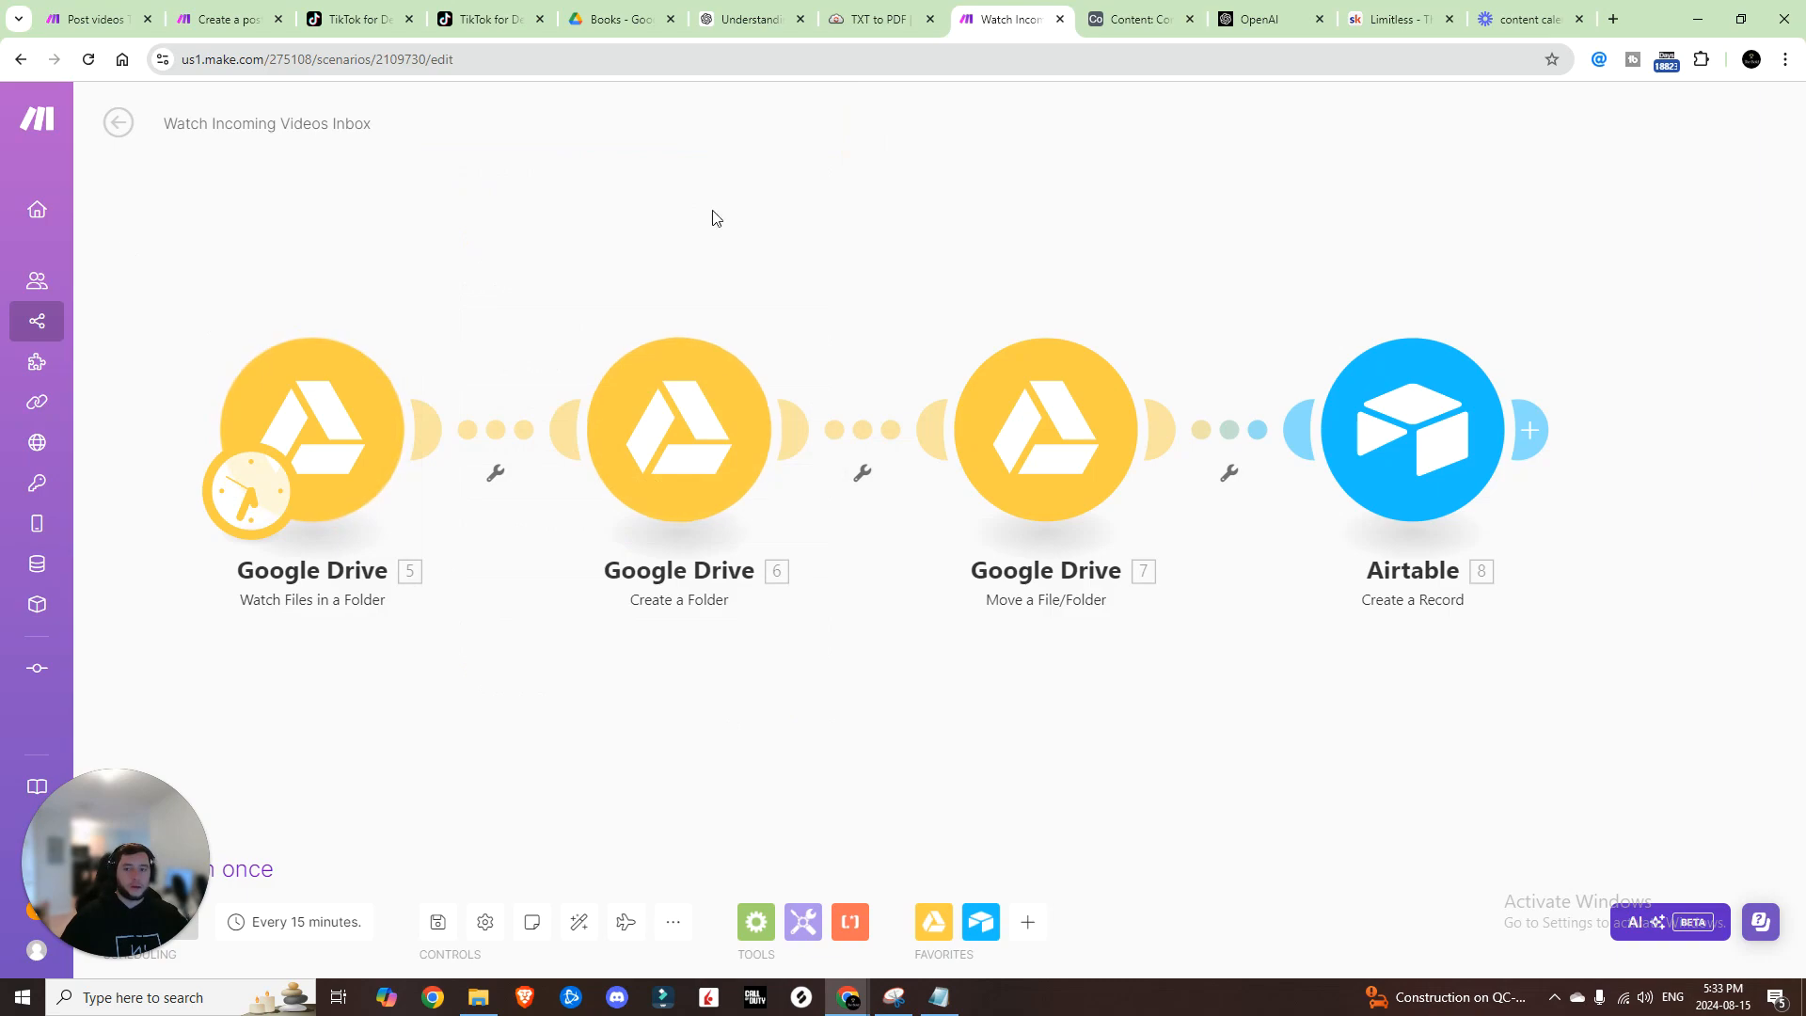
Step: Name the new folder after the file's 5. Name and share it with Anyone as Reader
click(718, 425)
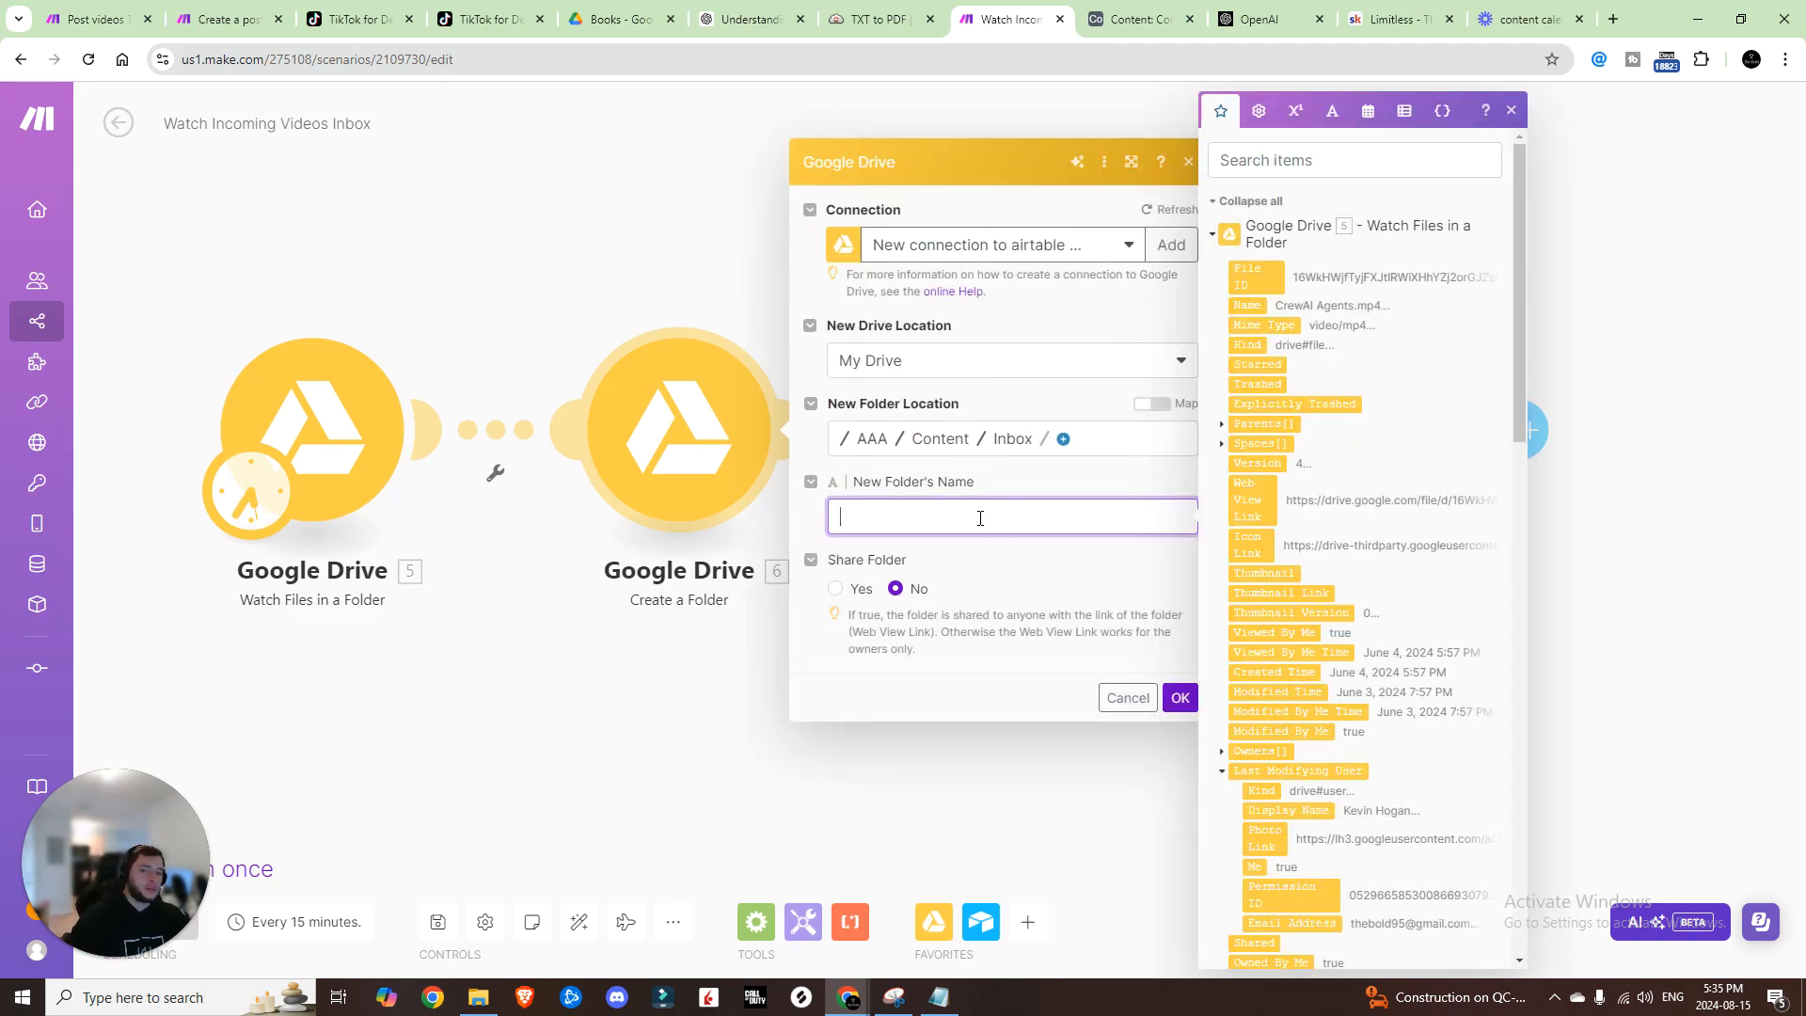
click(1248, 305)
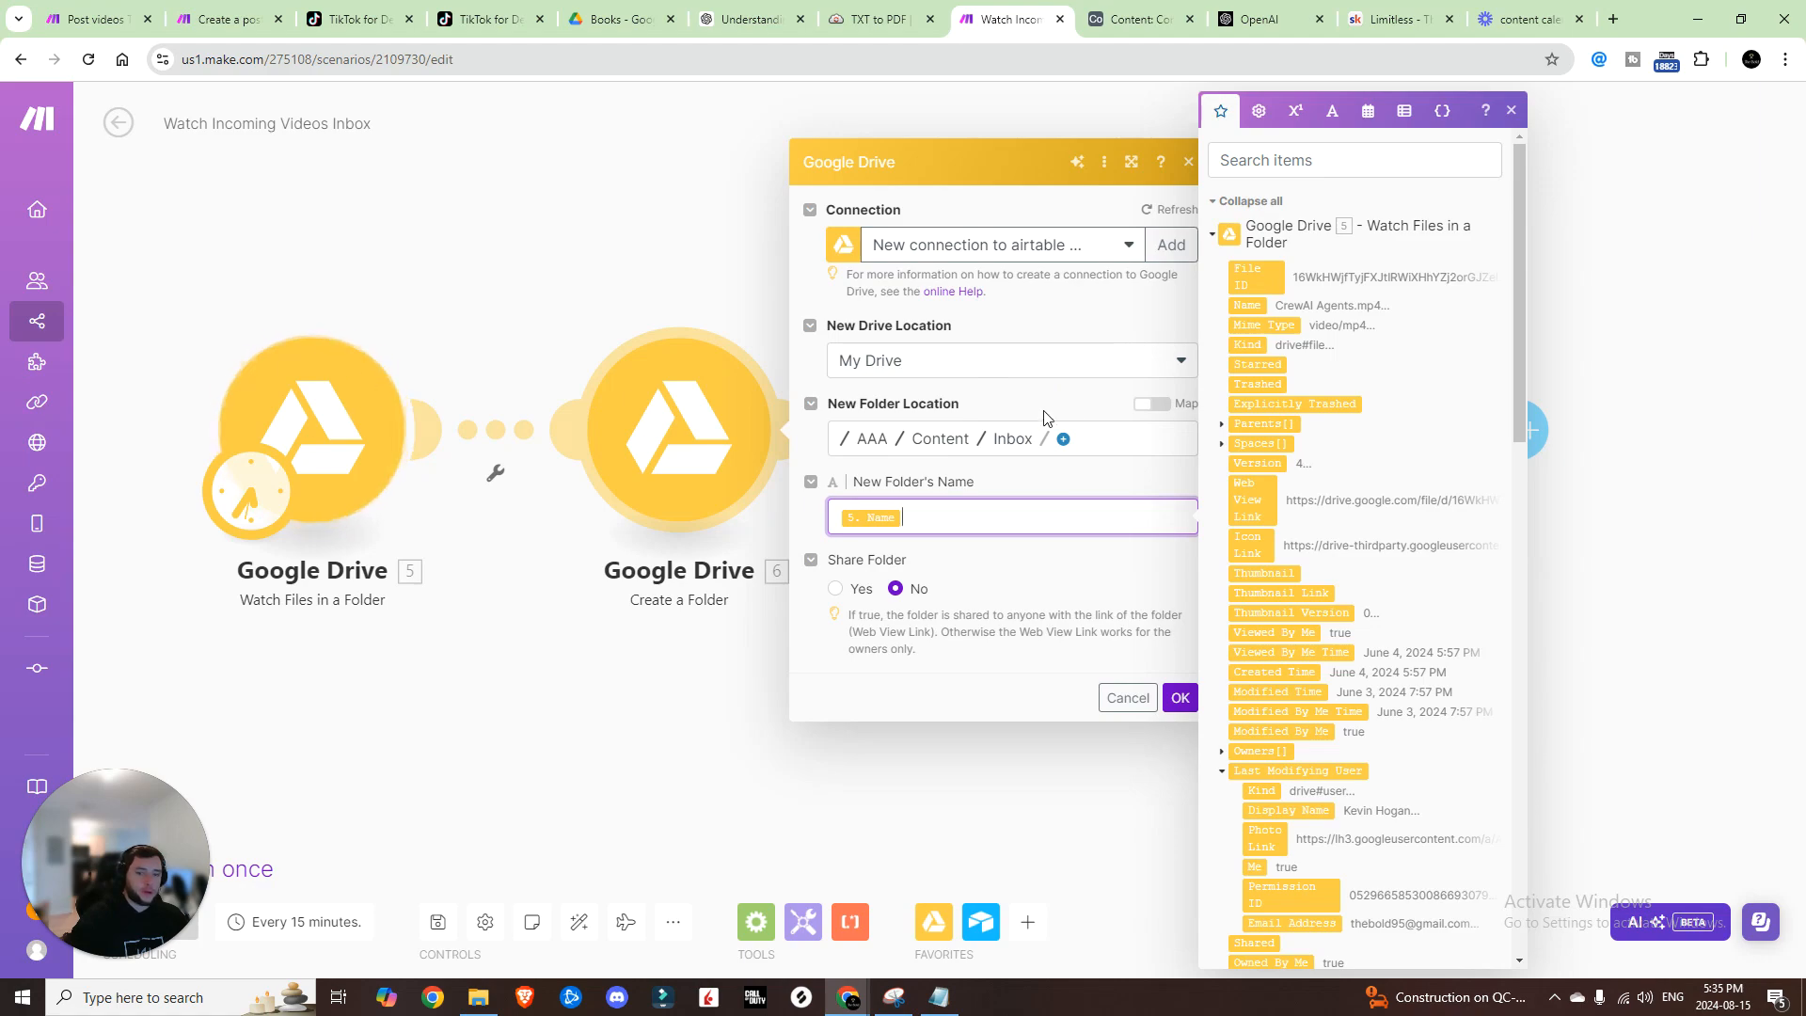
click(835, 589)
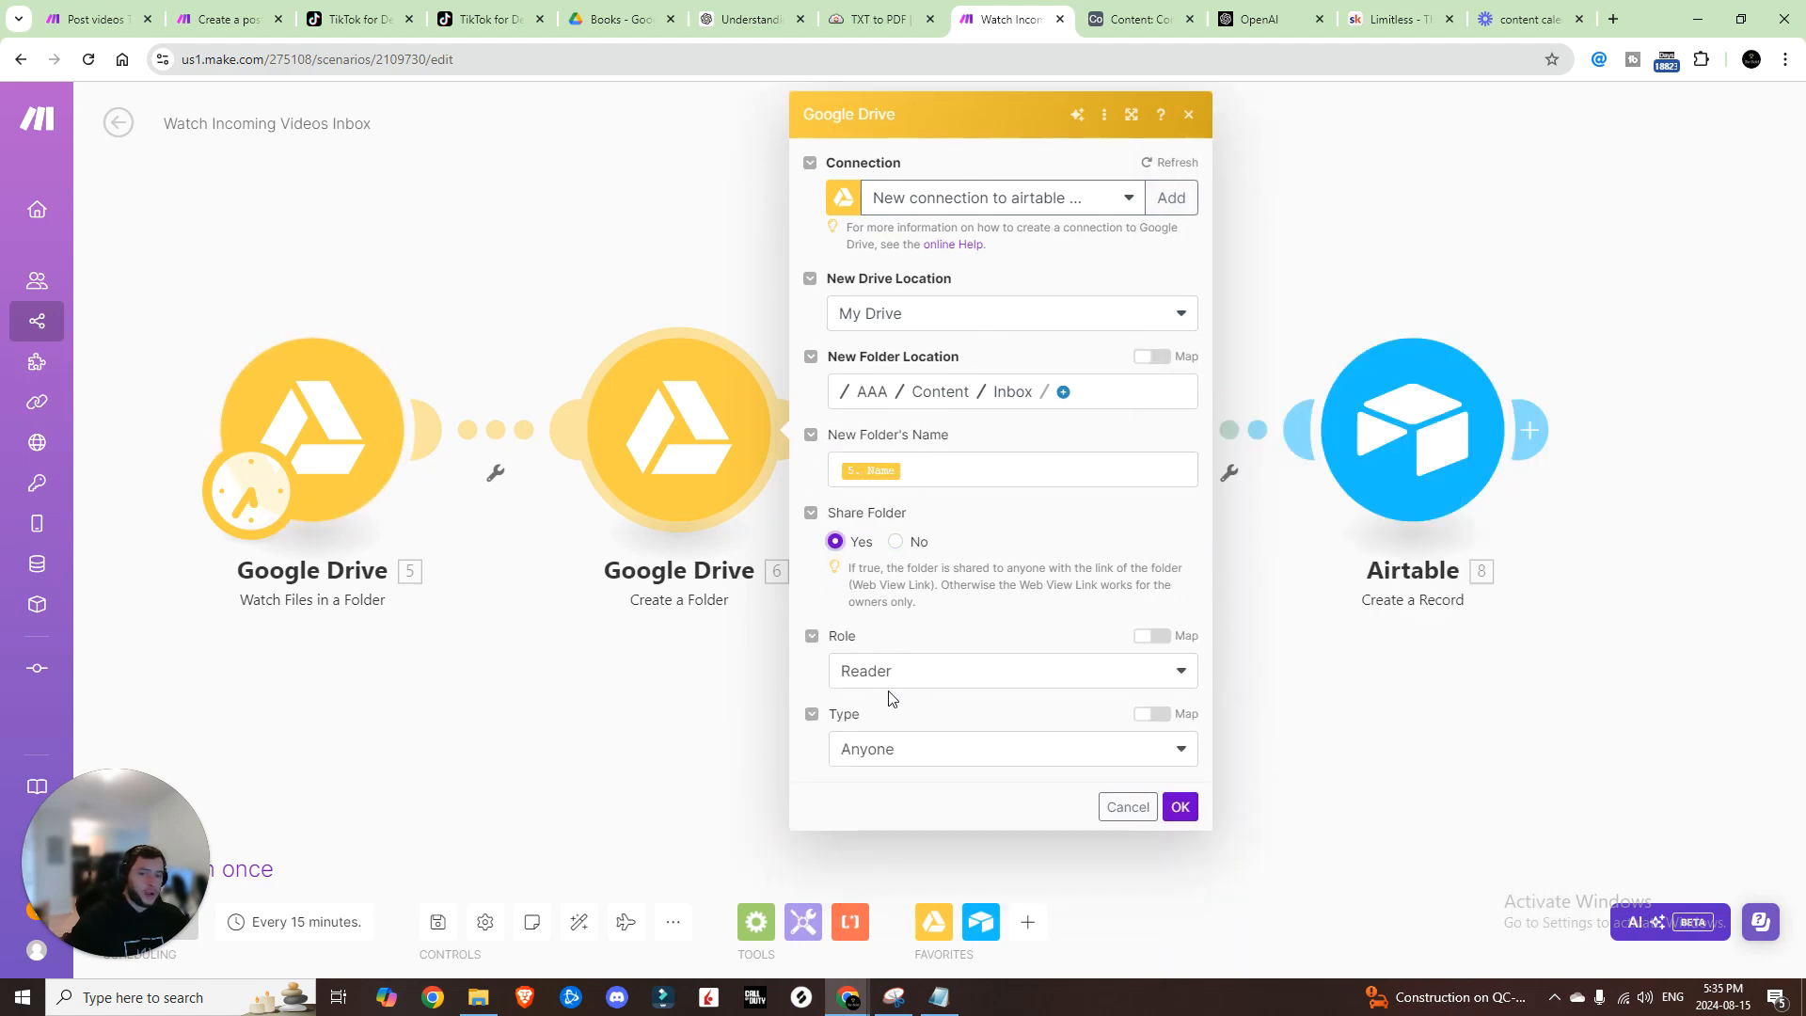
click(895, 750)
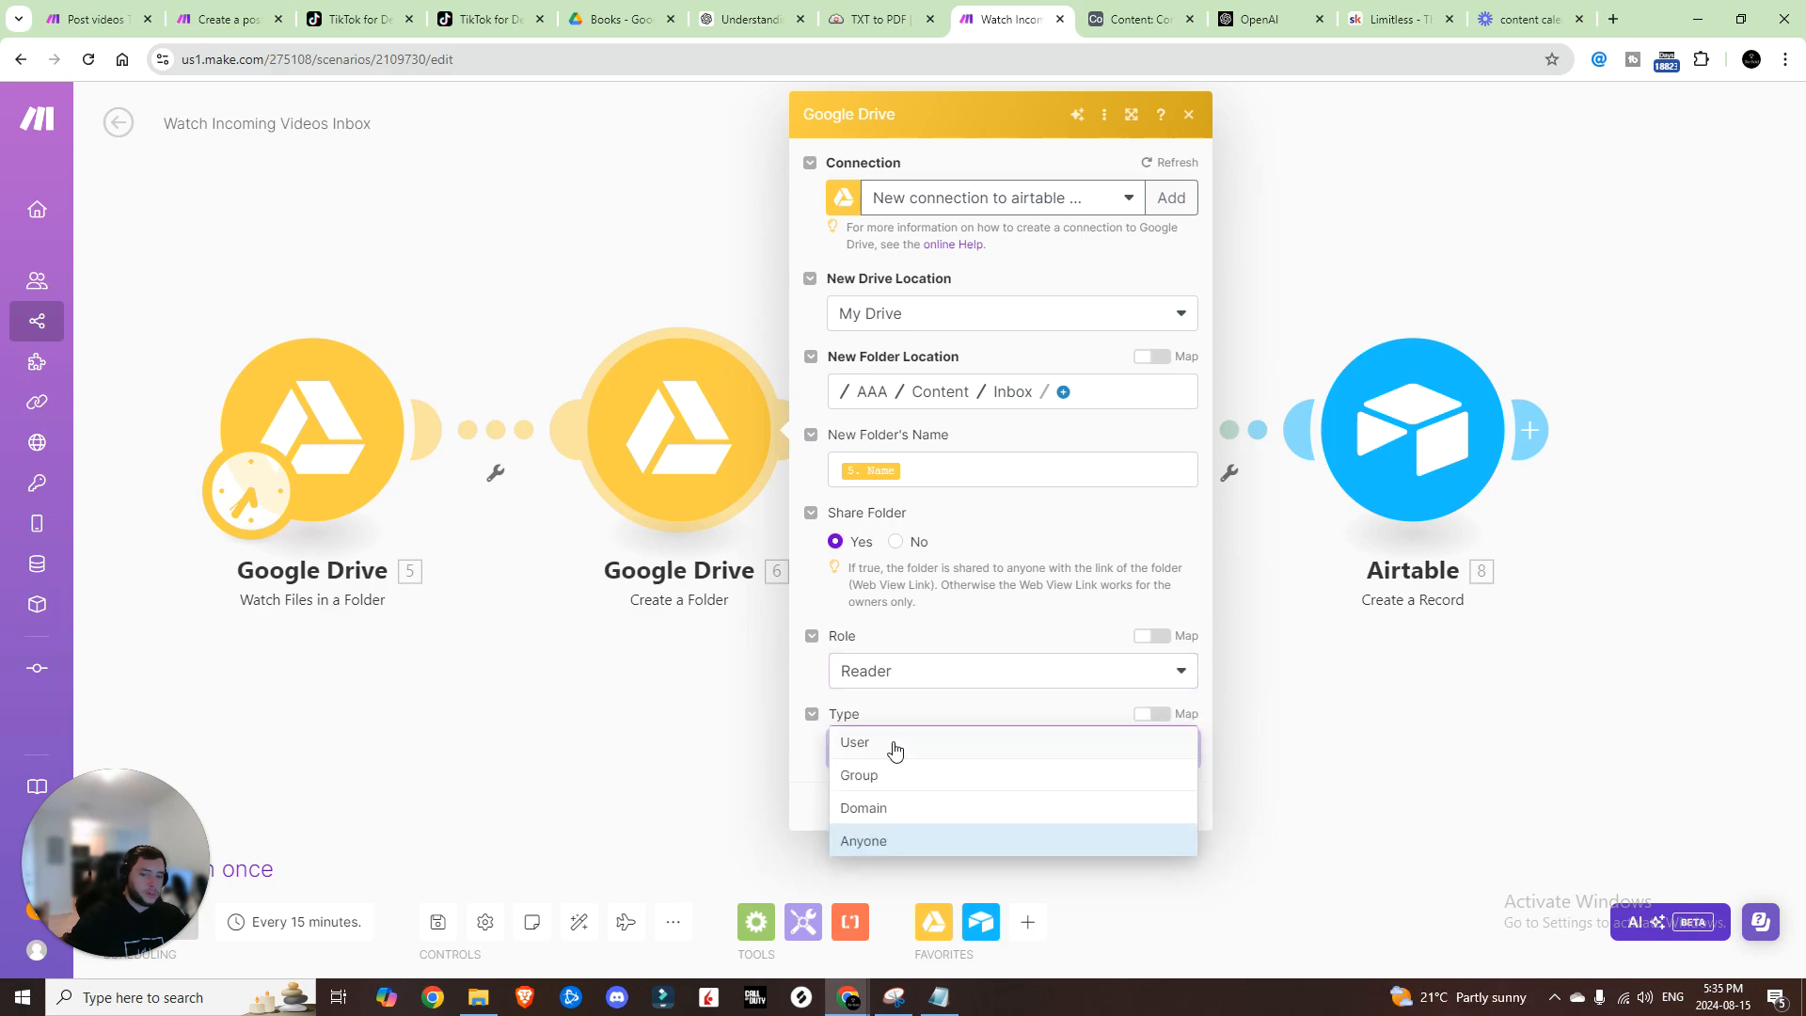
click(814, 779)
click(1176, 802)
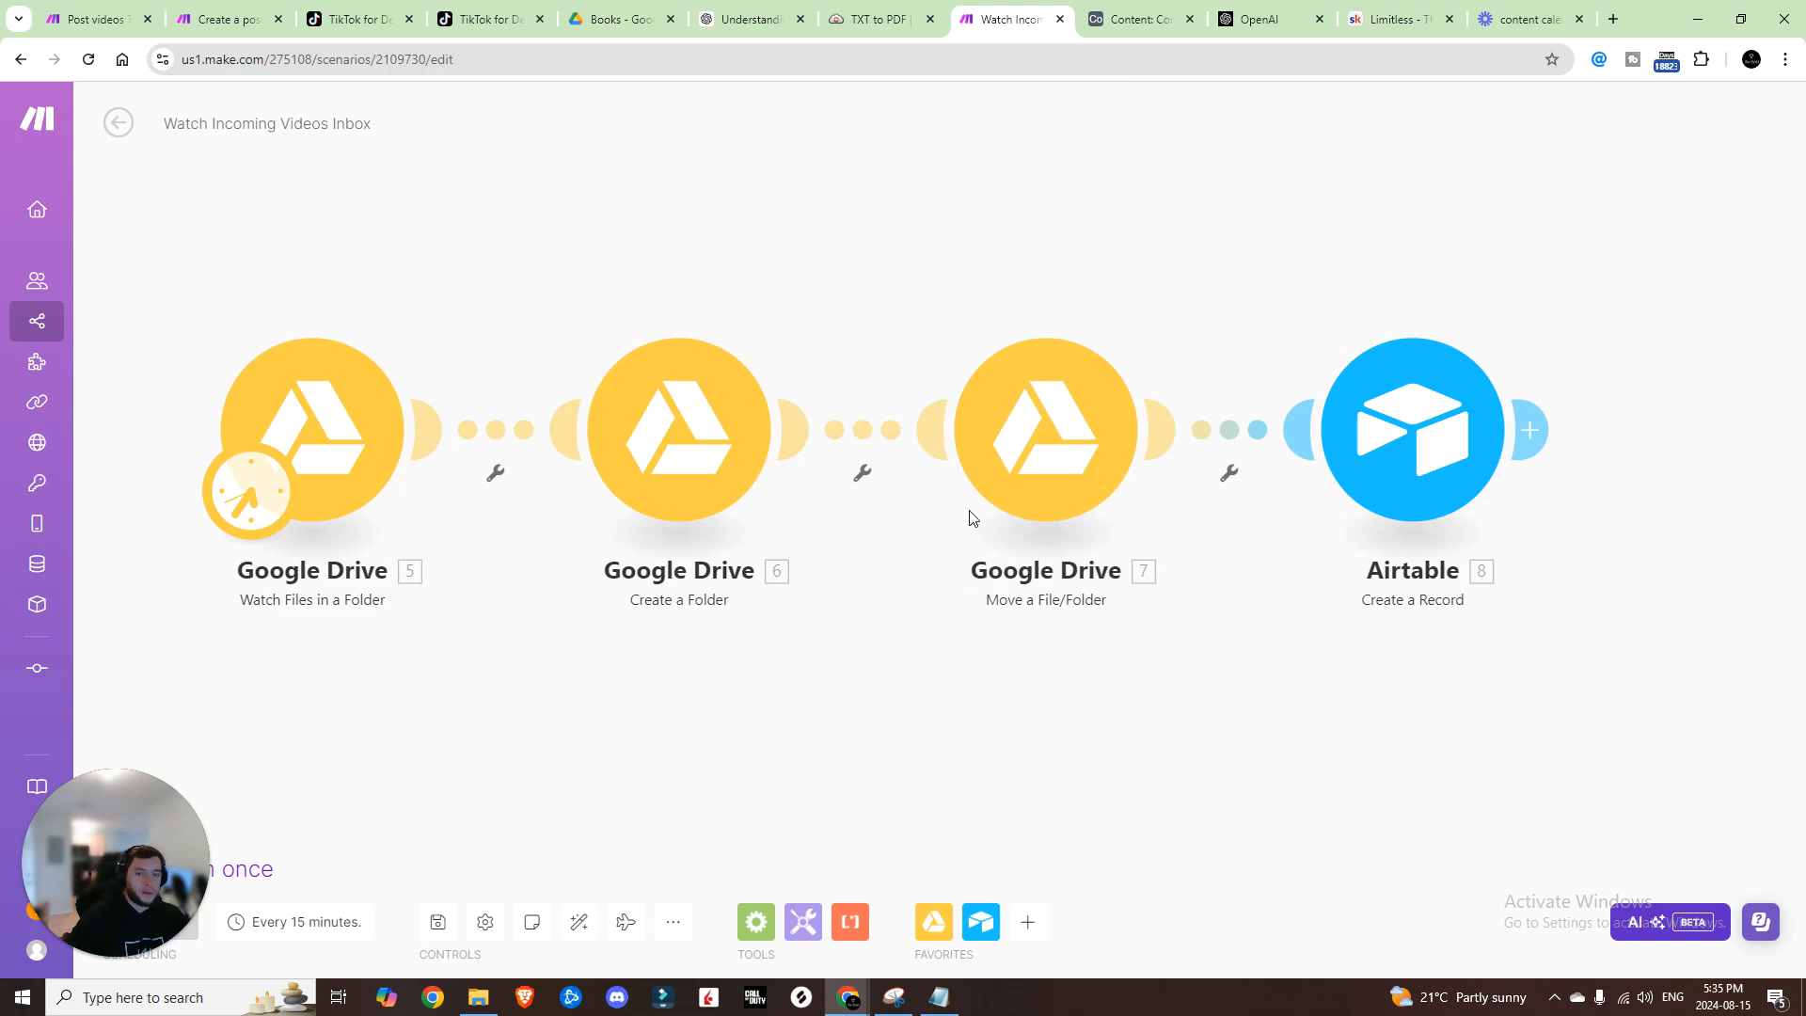
click(1001, 485)
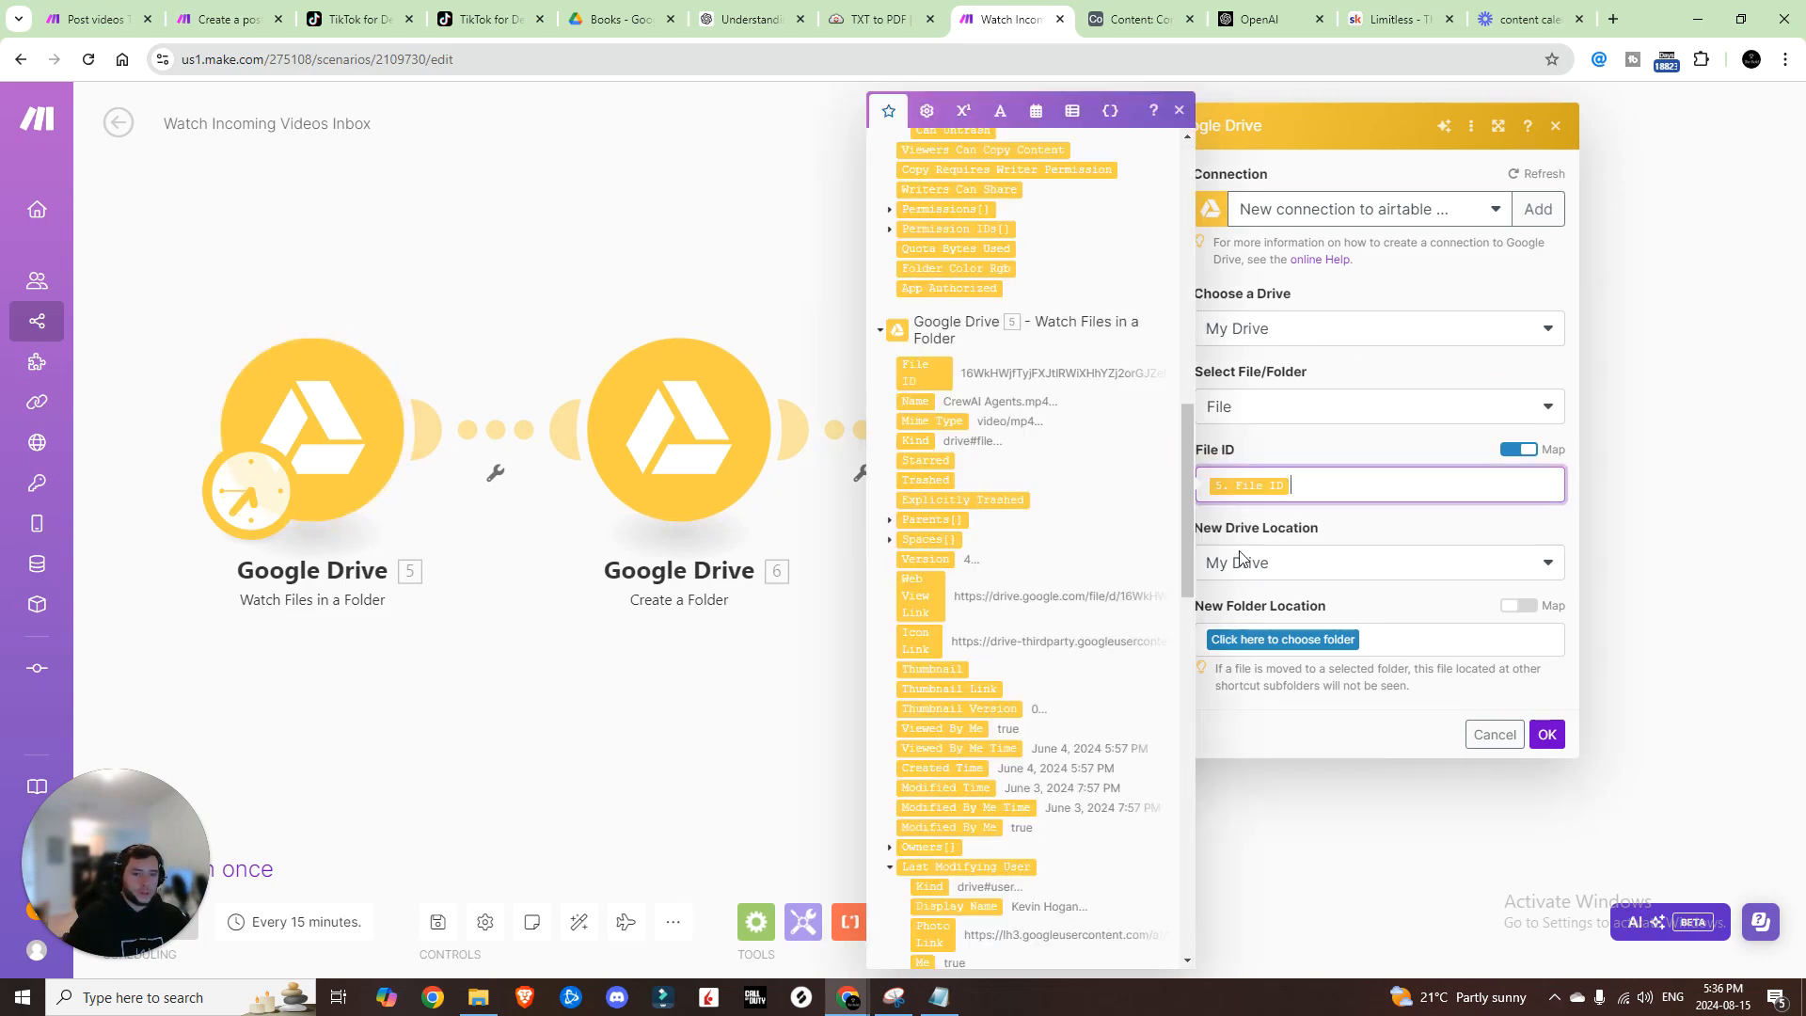
Step: Send the moved video to the new folder by mapping 6. Folder ID as its destination
click(1367, 523)
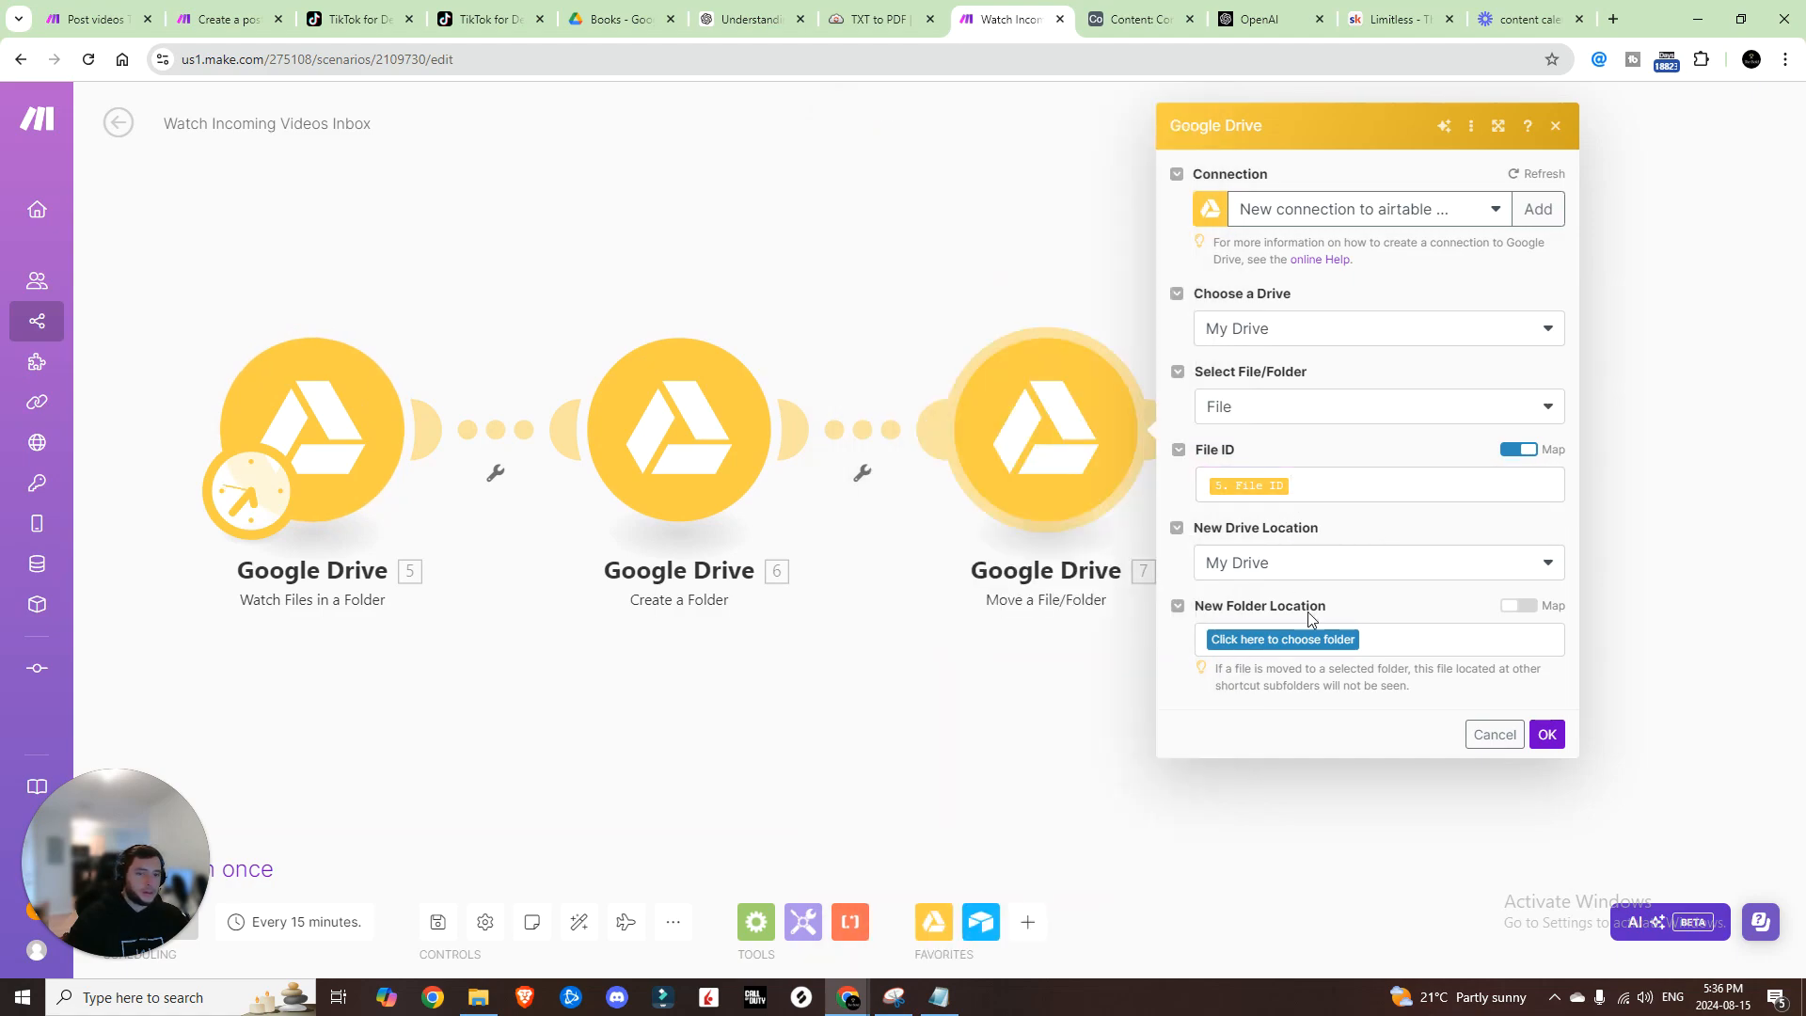
click(1326, 641)
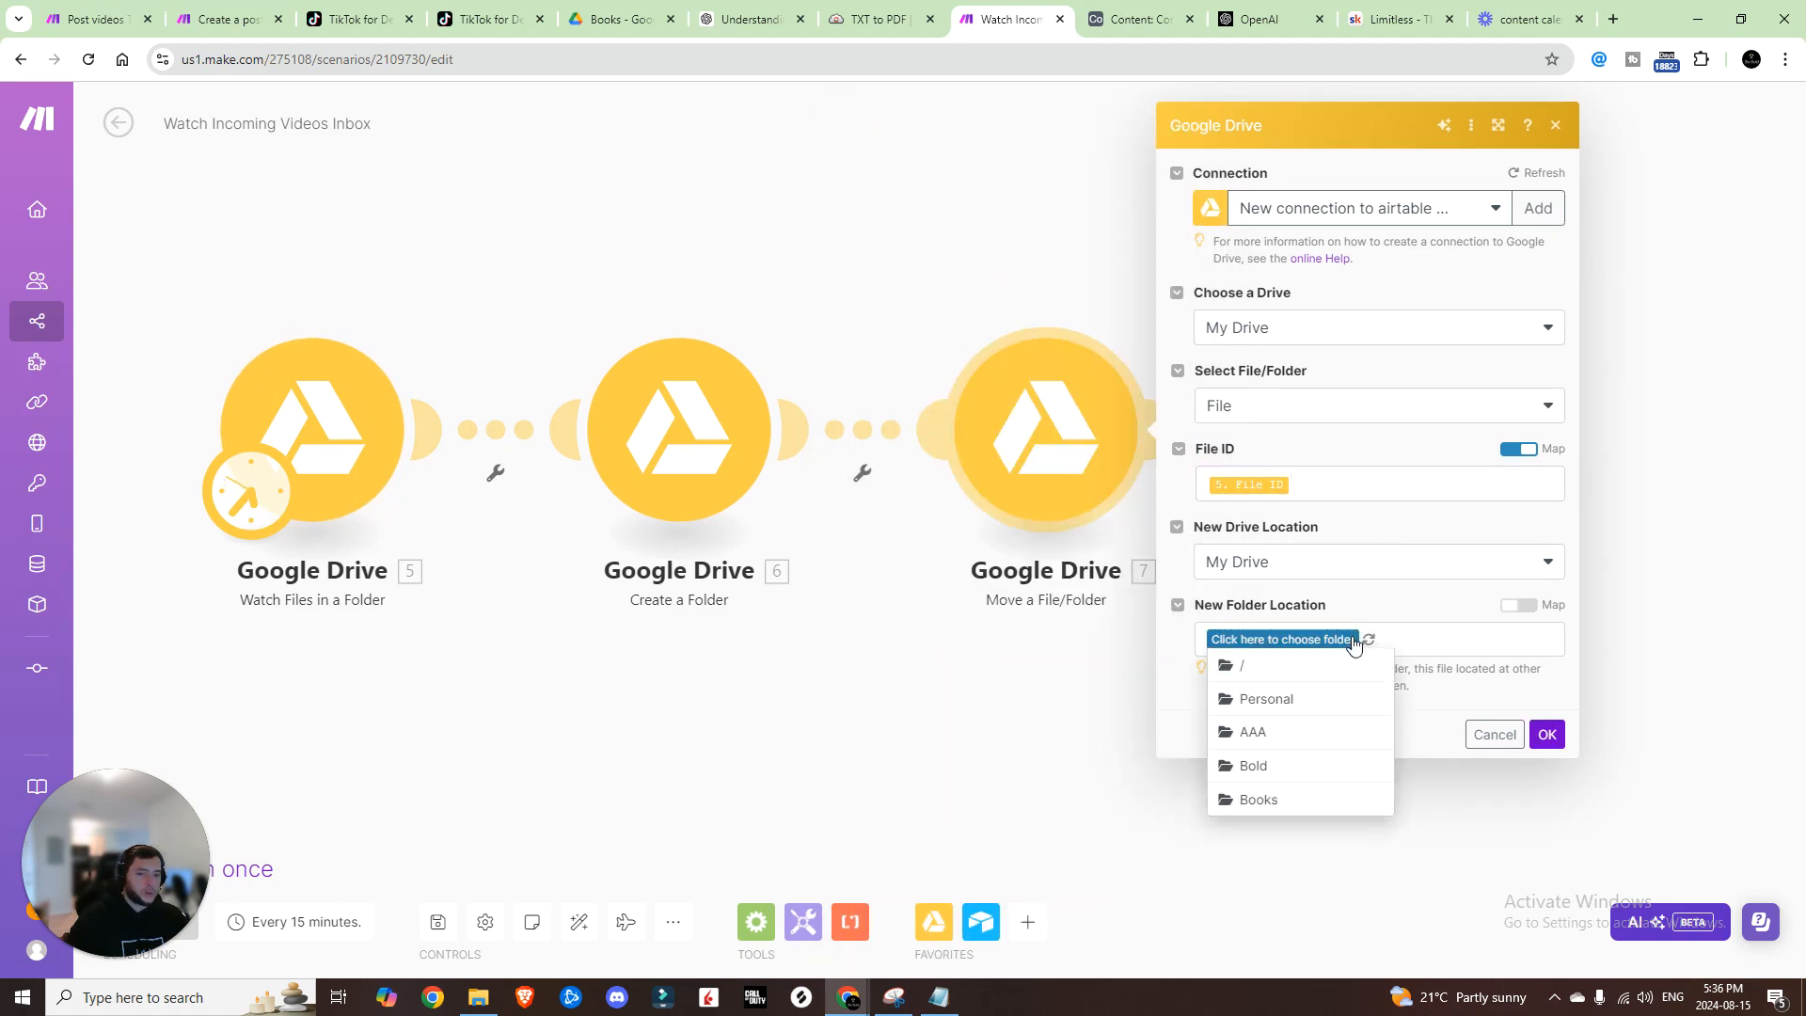
click(1518, 605)
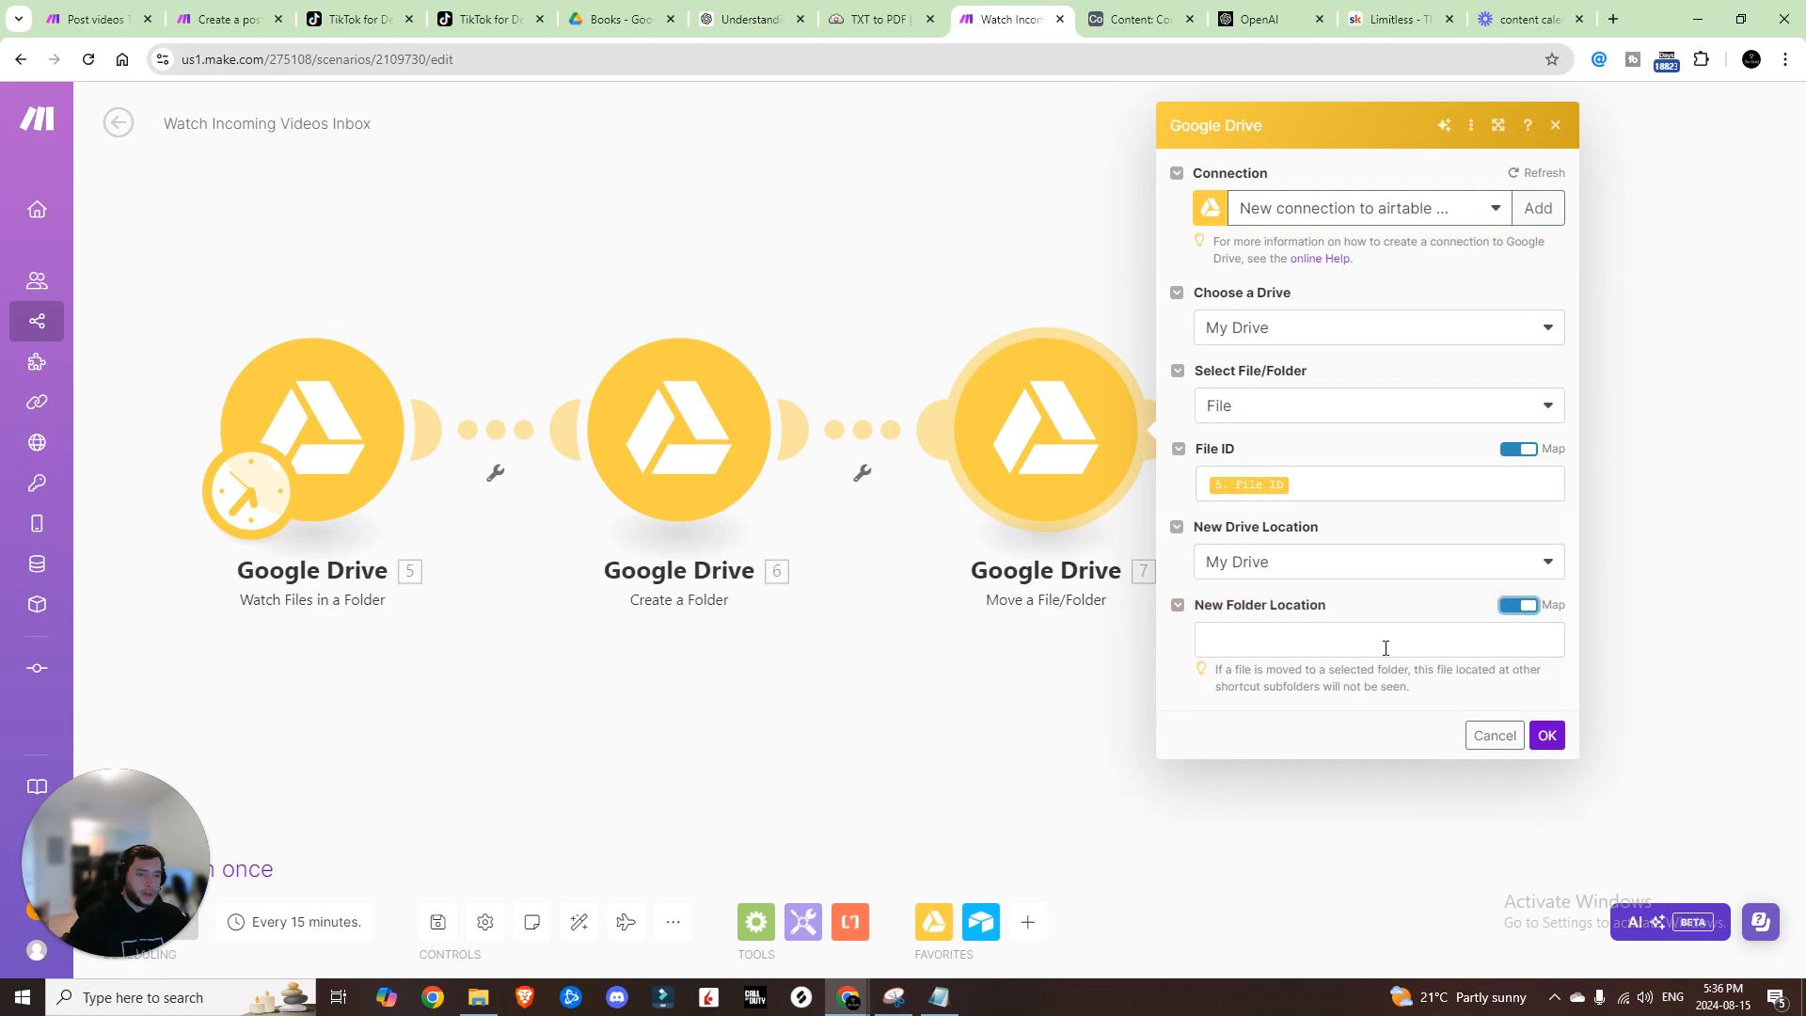
click(1220, 640)
click(932, 257)
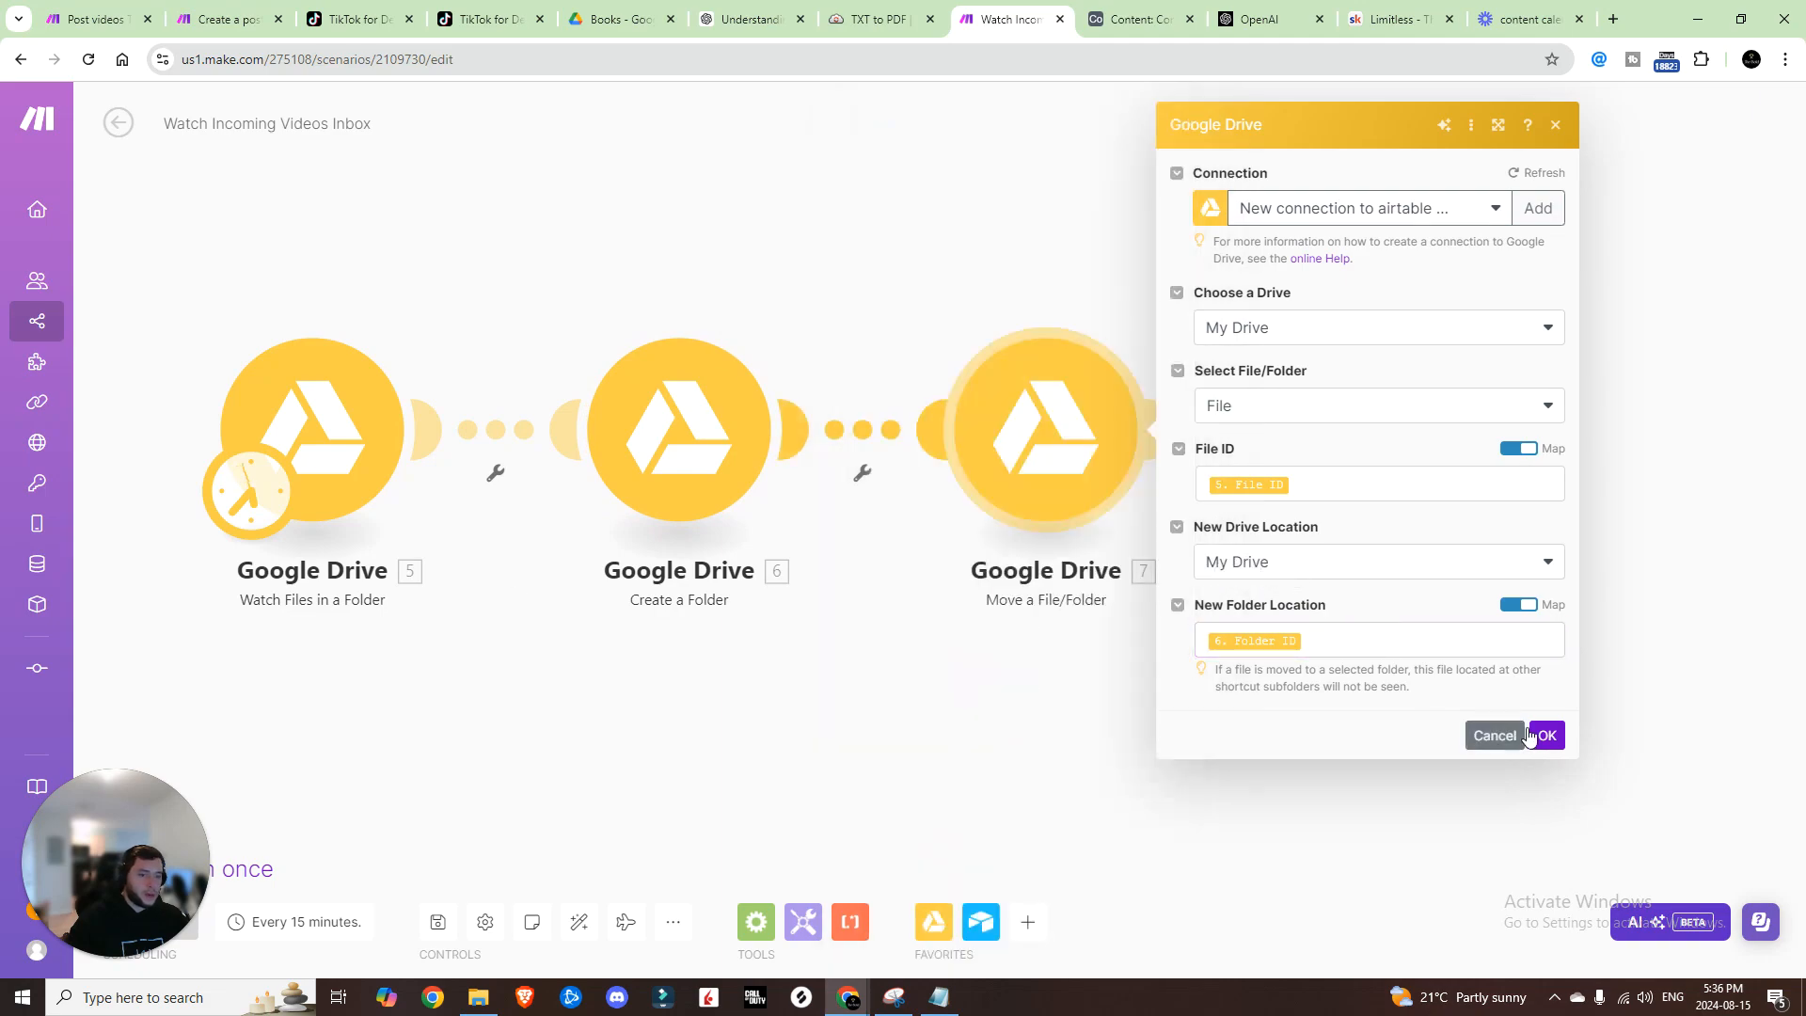
click(1547, 735)
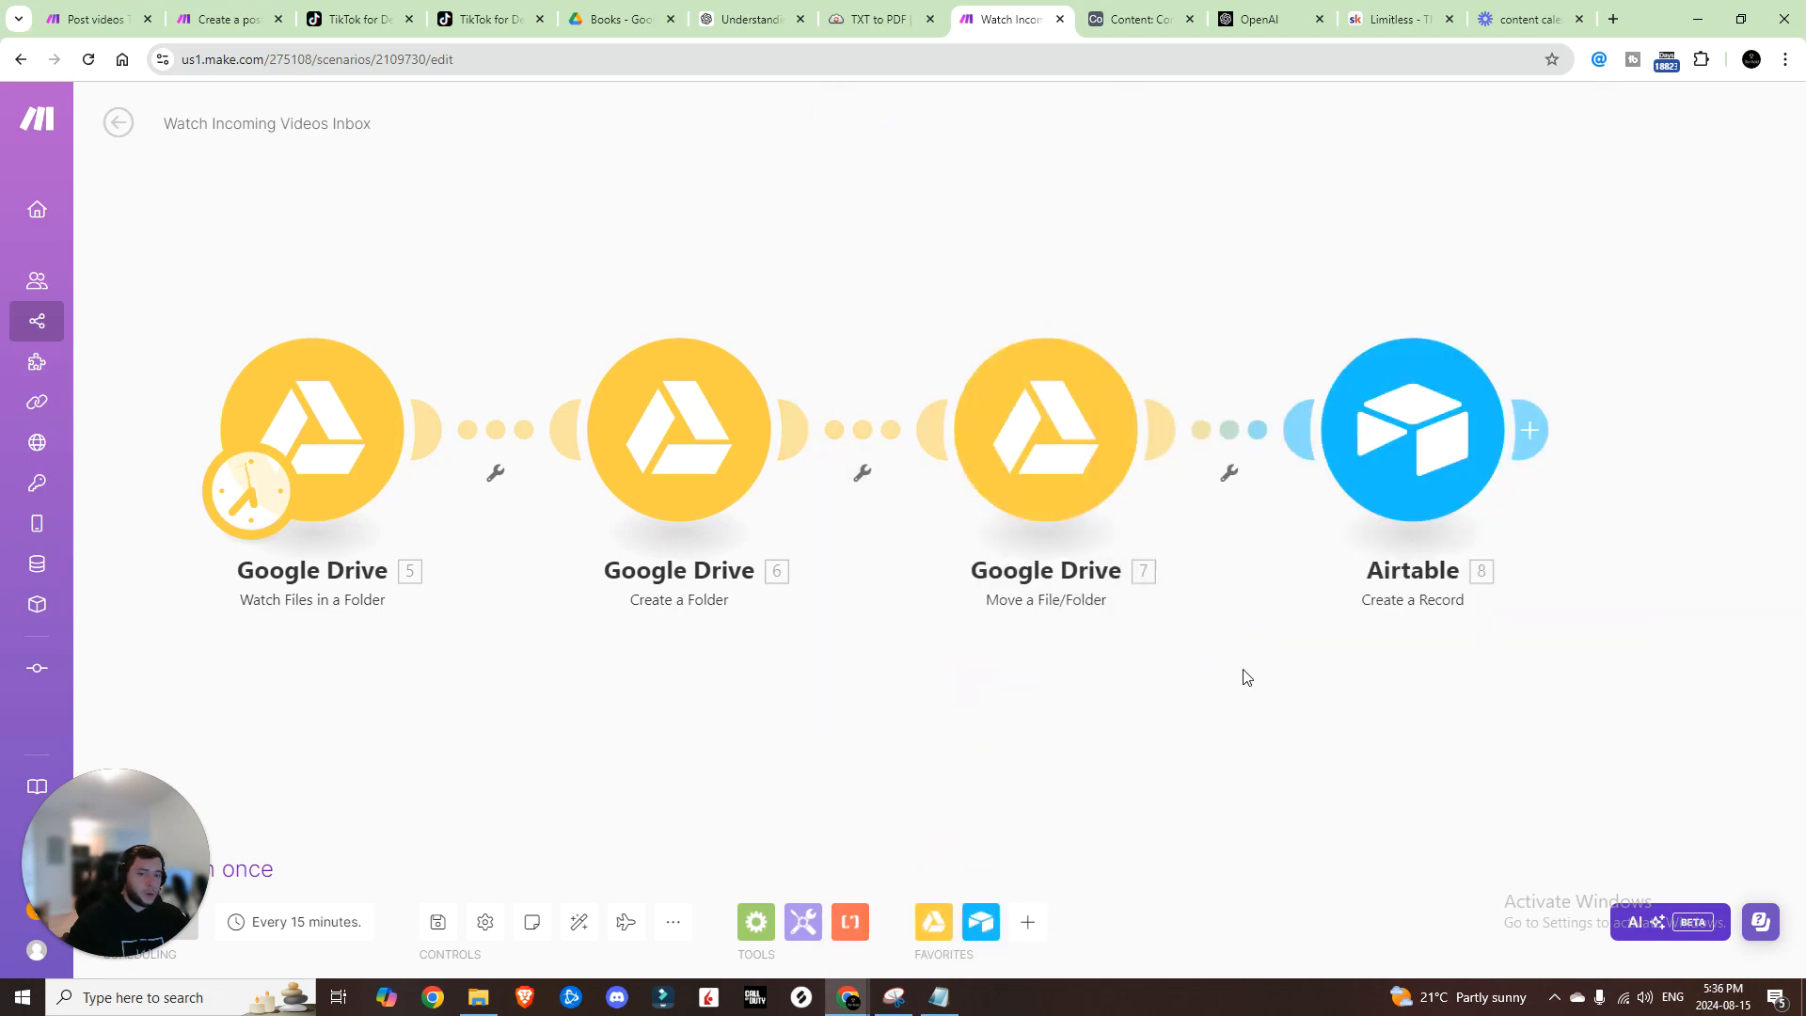
click(1411, 442)
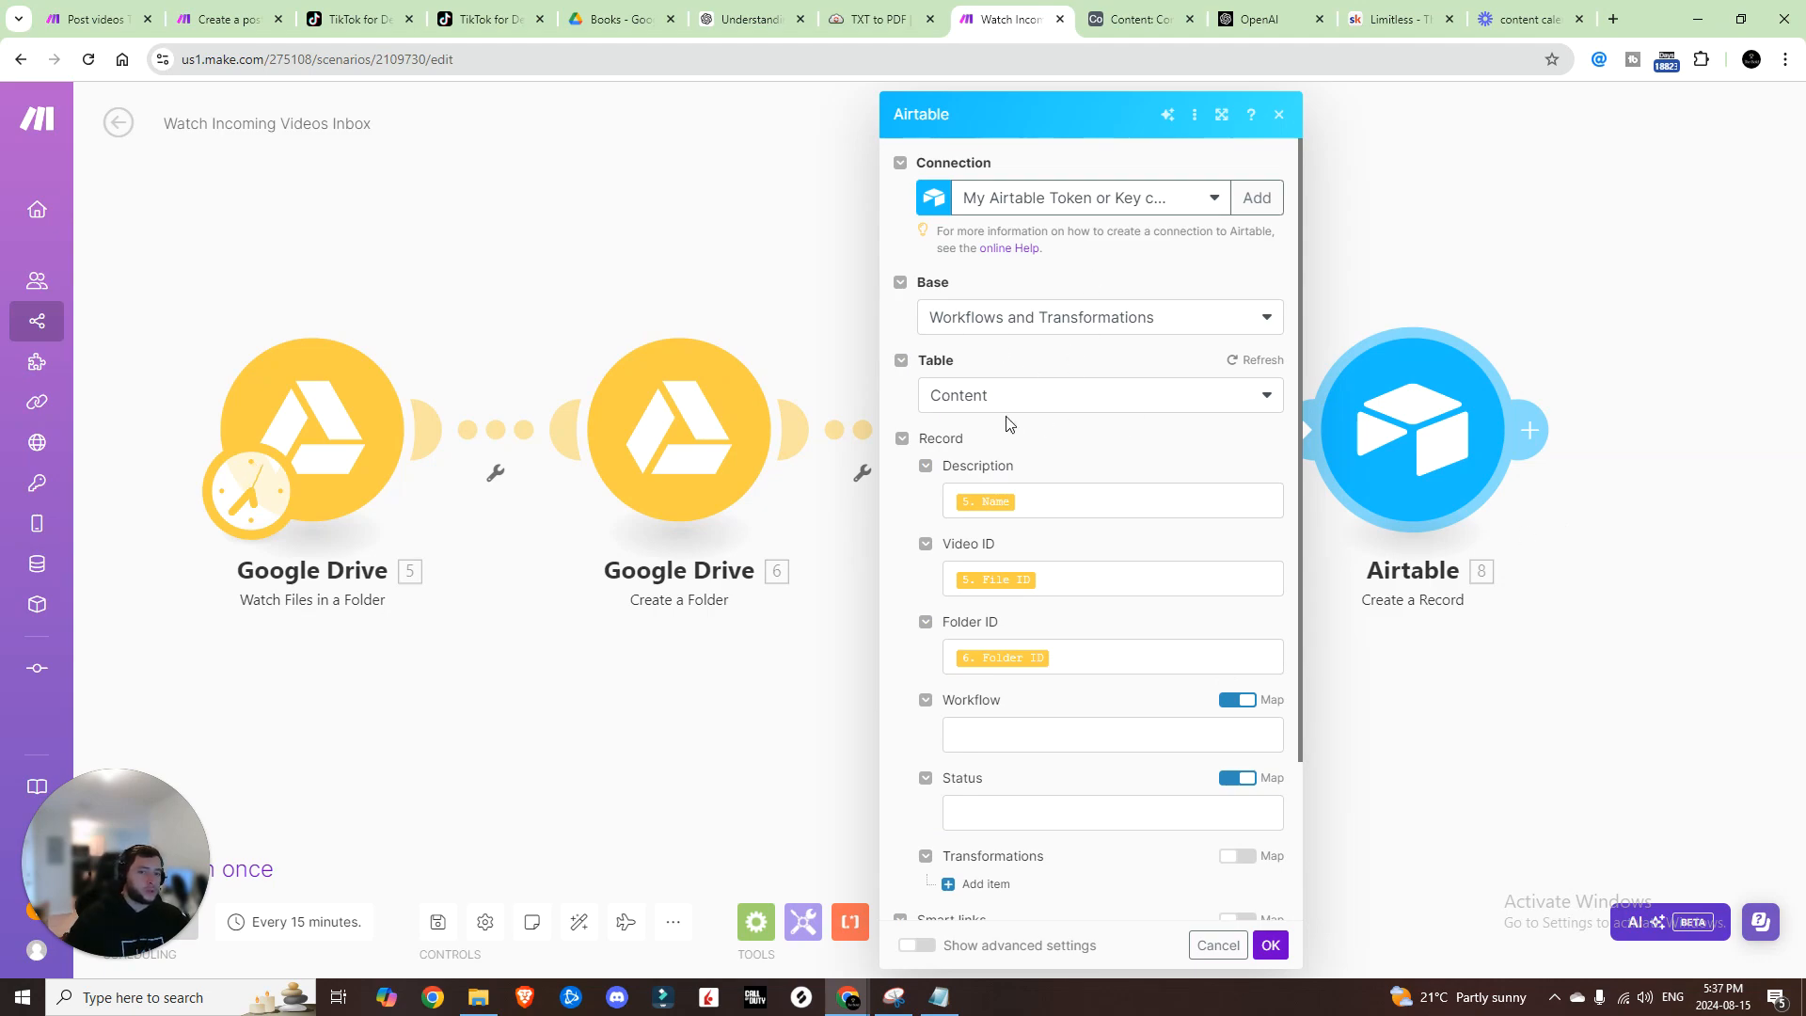
Step: Map 5. Name, 5. File ID and 6. Folder ID into the Airtable record fields and save the scenario
scroll(1020, 391, down, 2)
click(1002, 312)
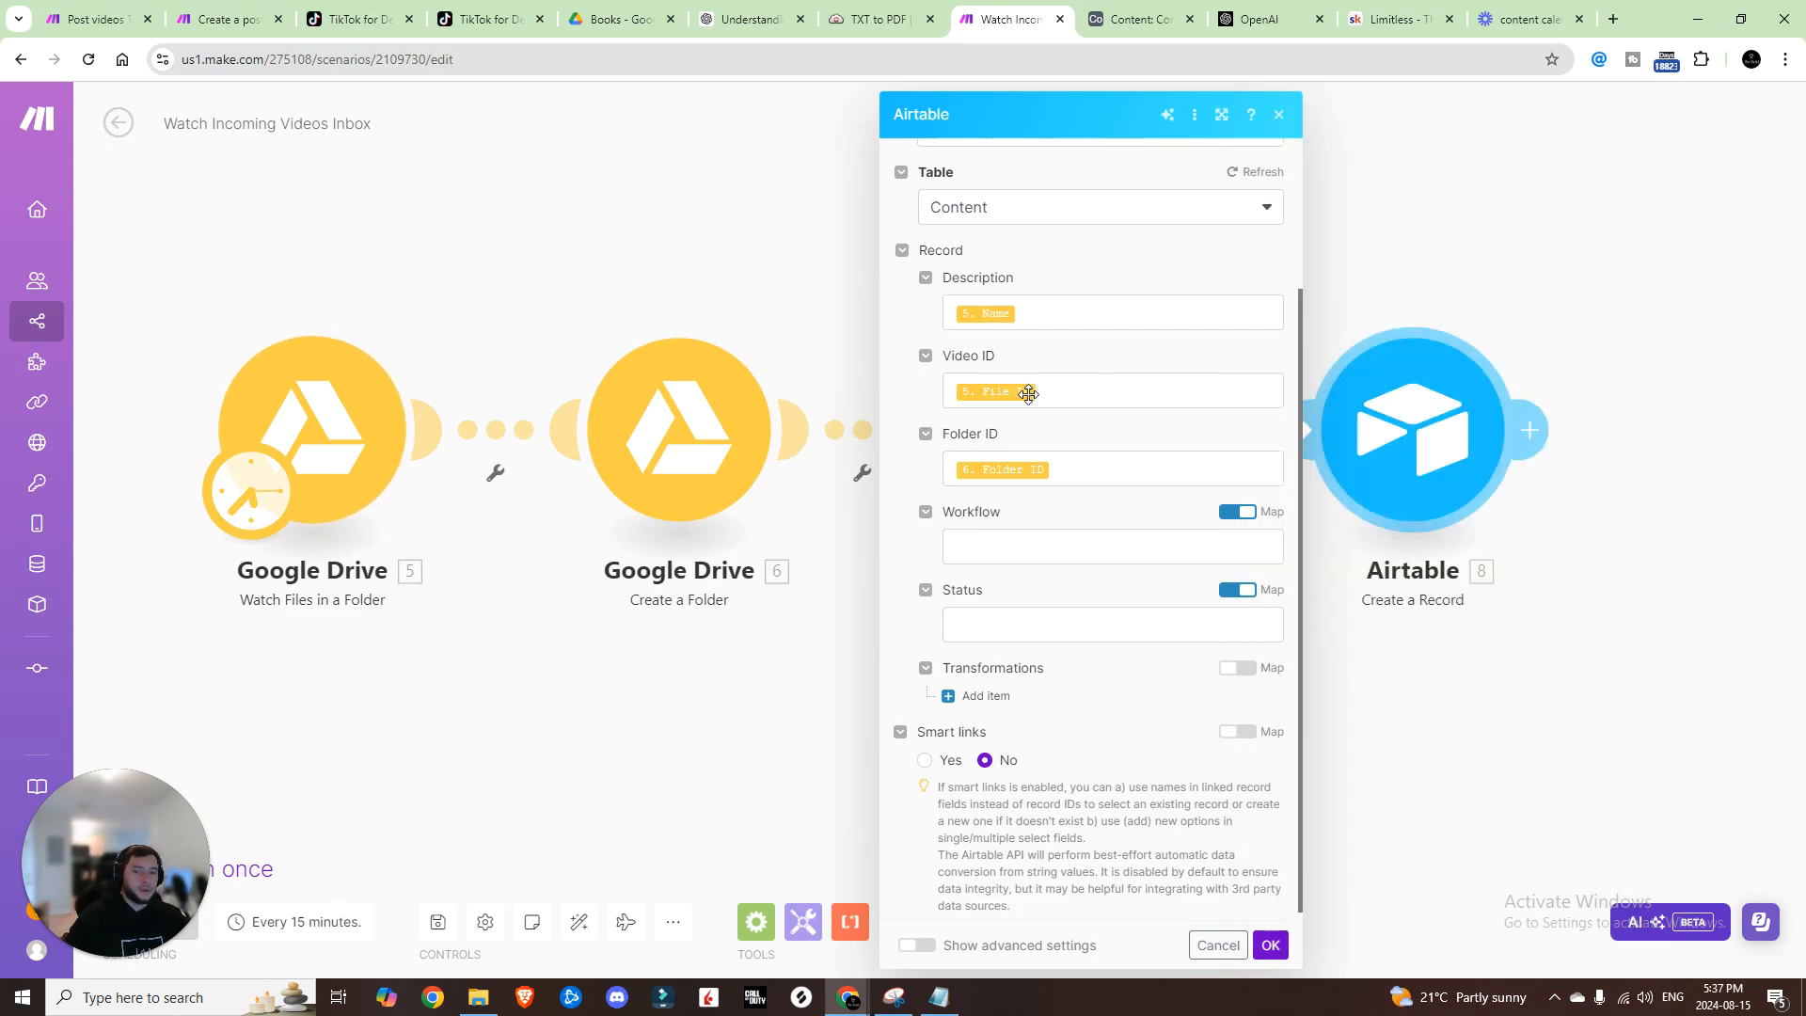
click(1111, 349)
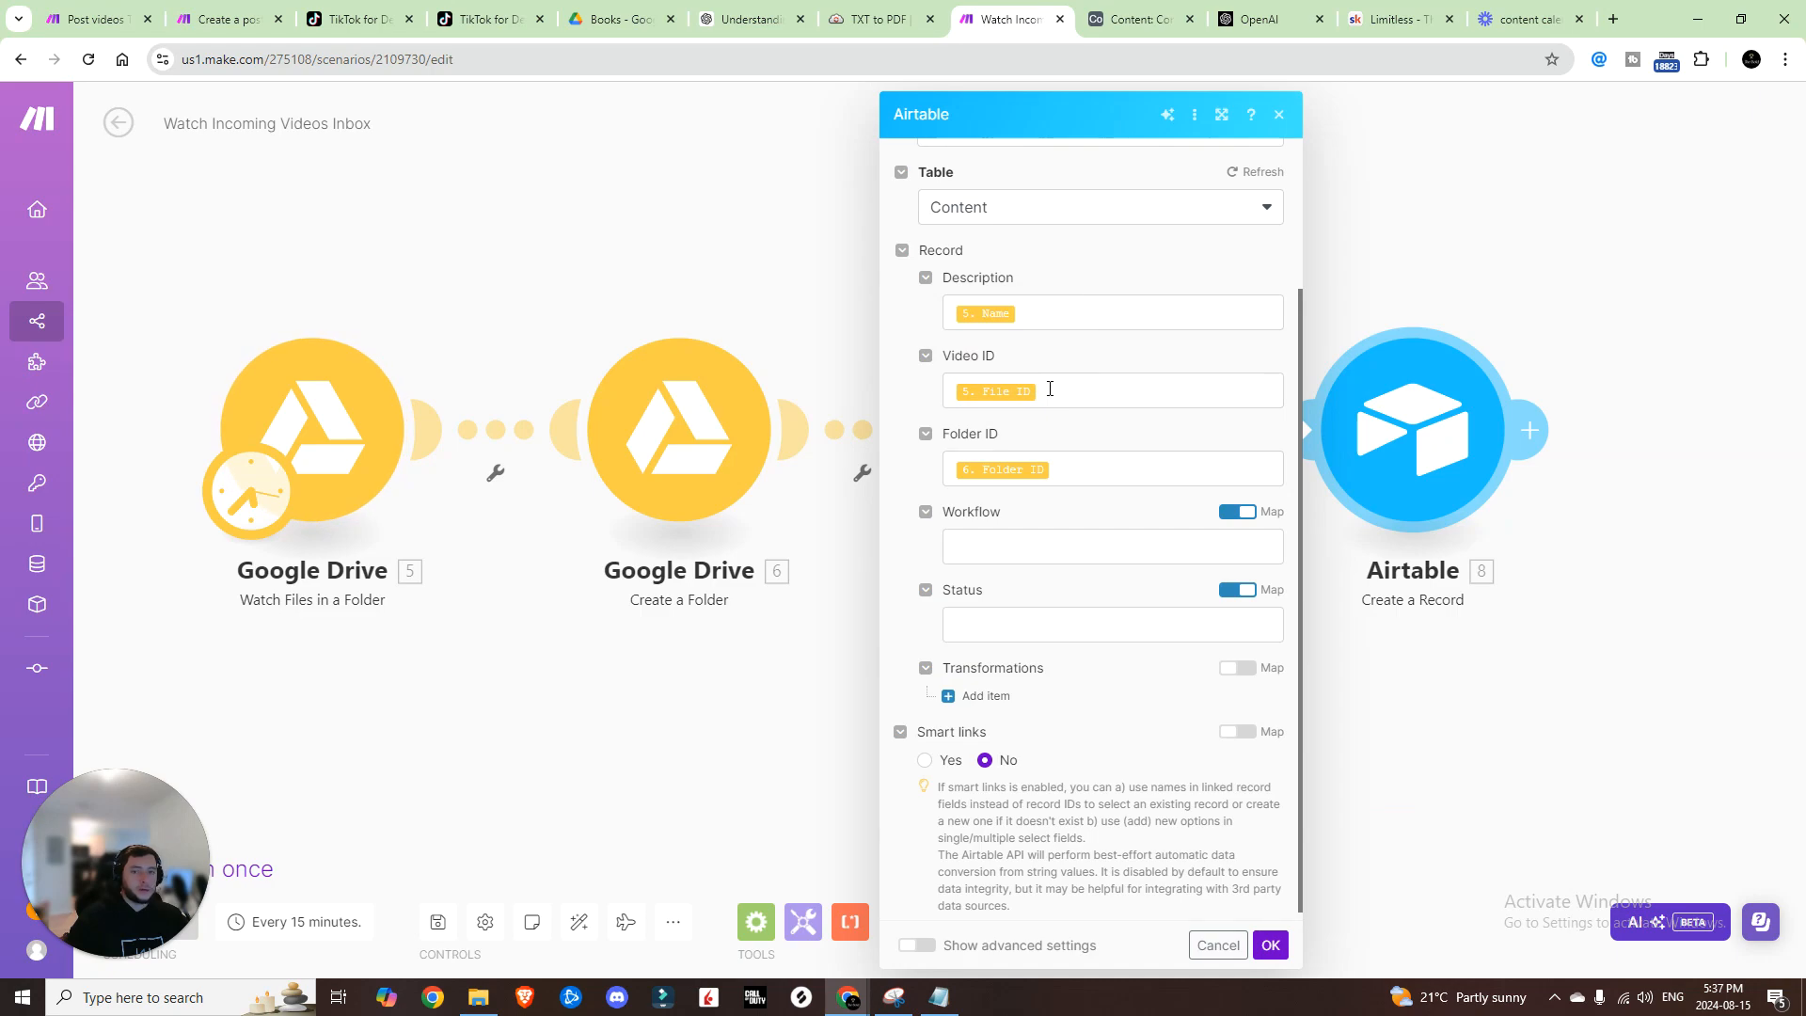
click(1049, 389)
scroll(1392, 403, down, 20)
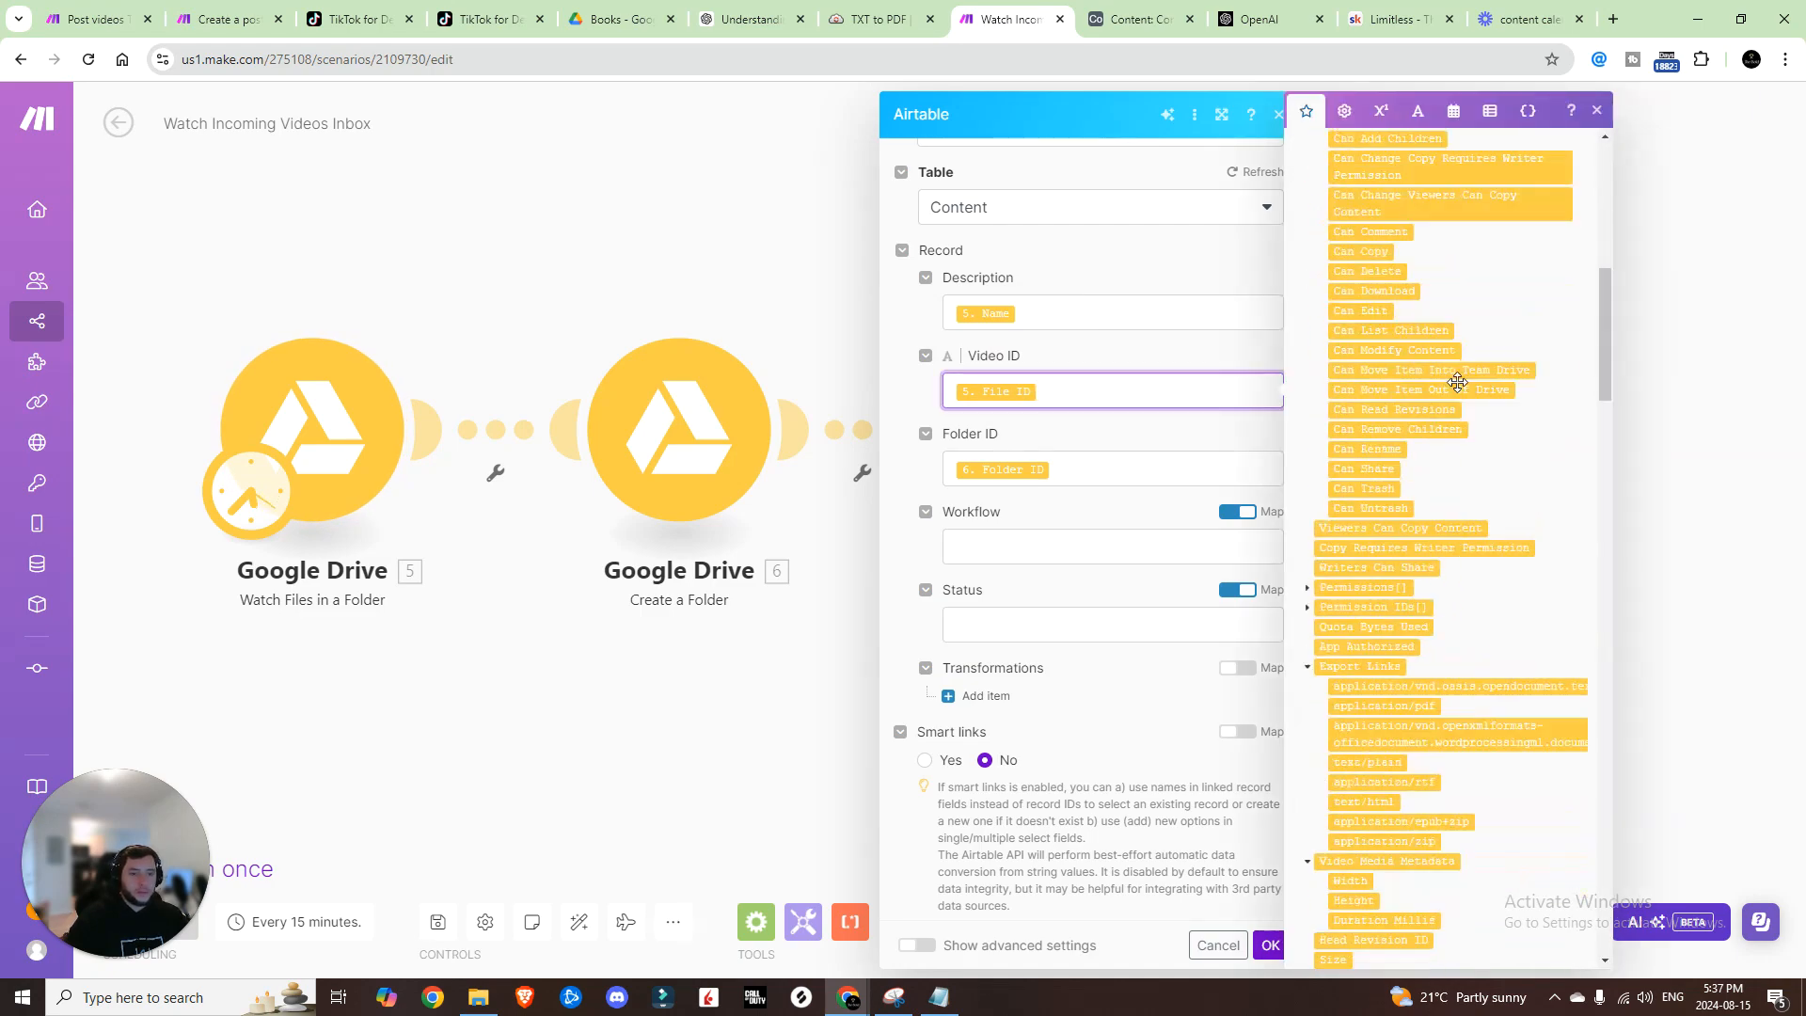
scroll(1427, 422, up, 1)
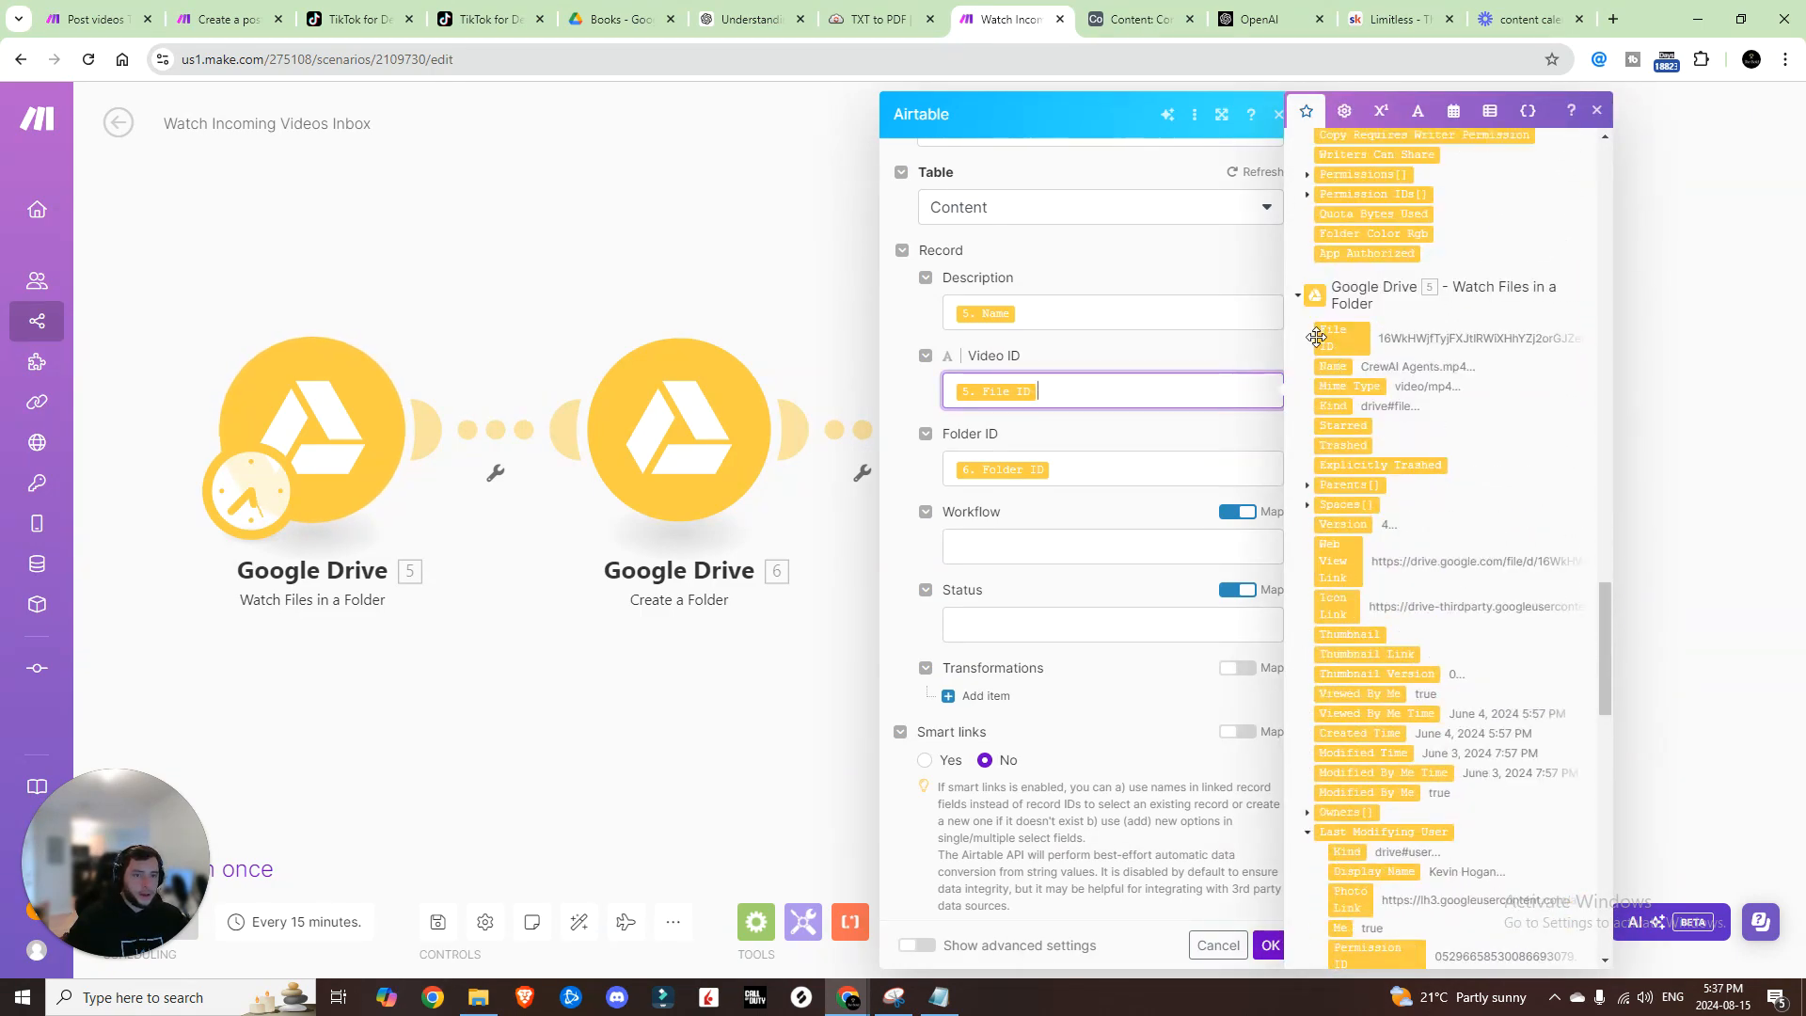
click(1110, 468)
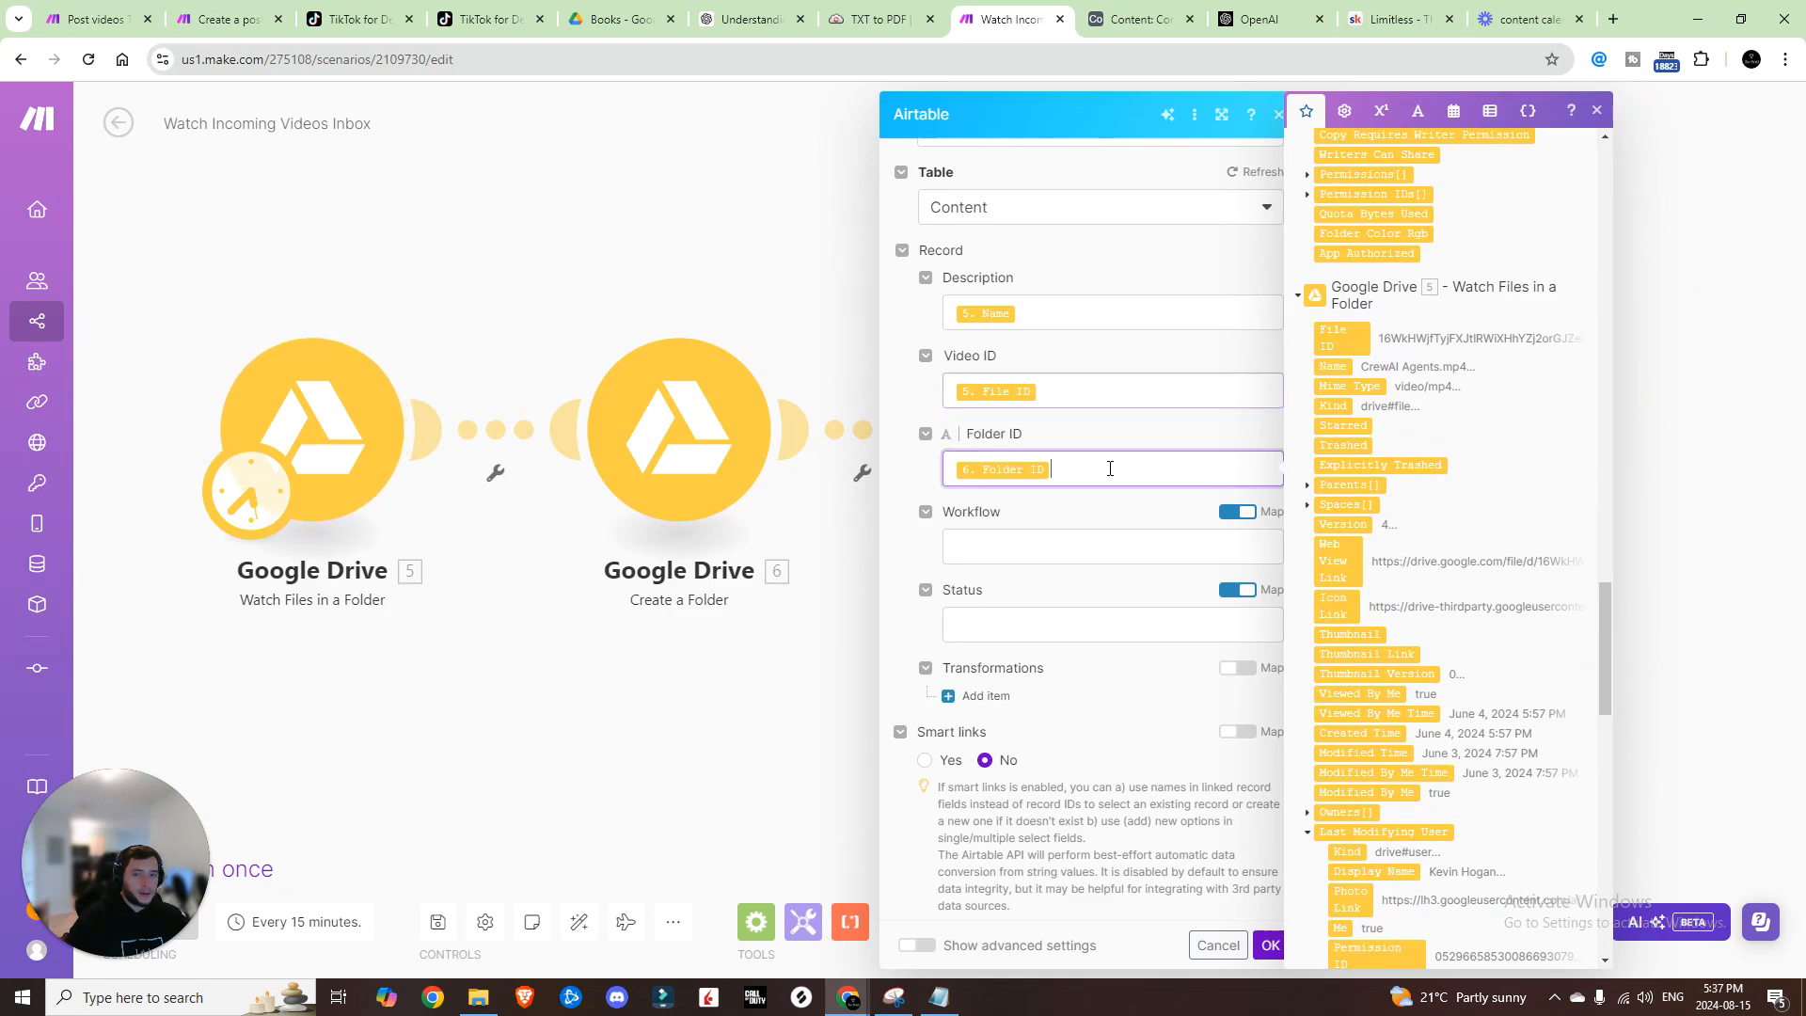
scroll(1355, 380, down, 12)
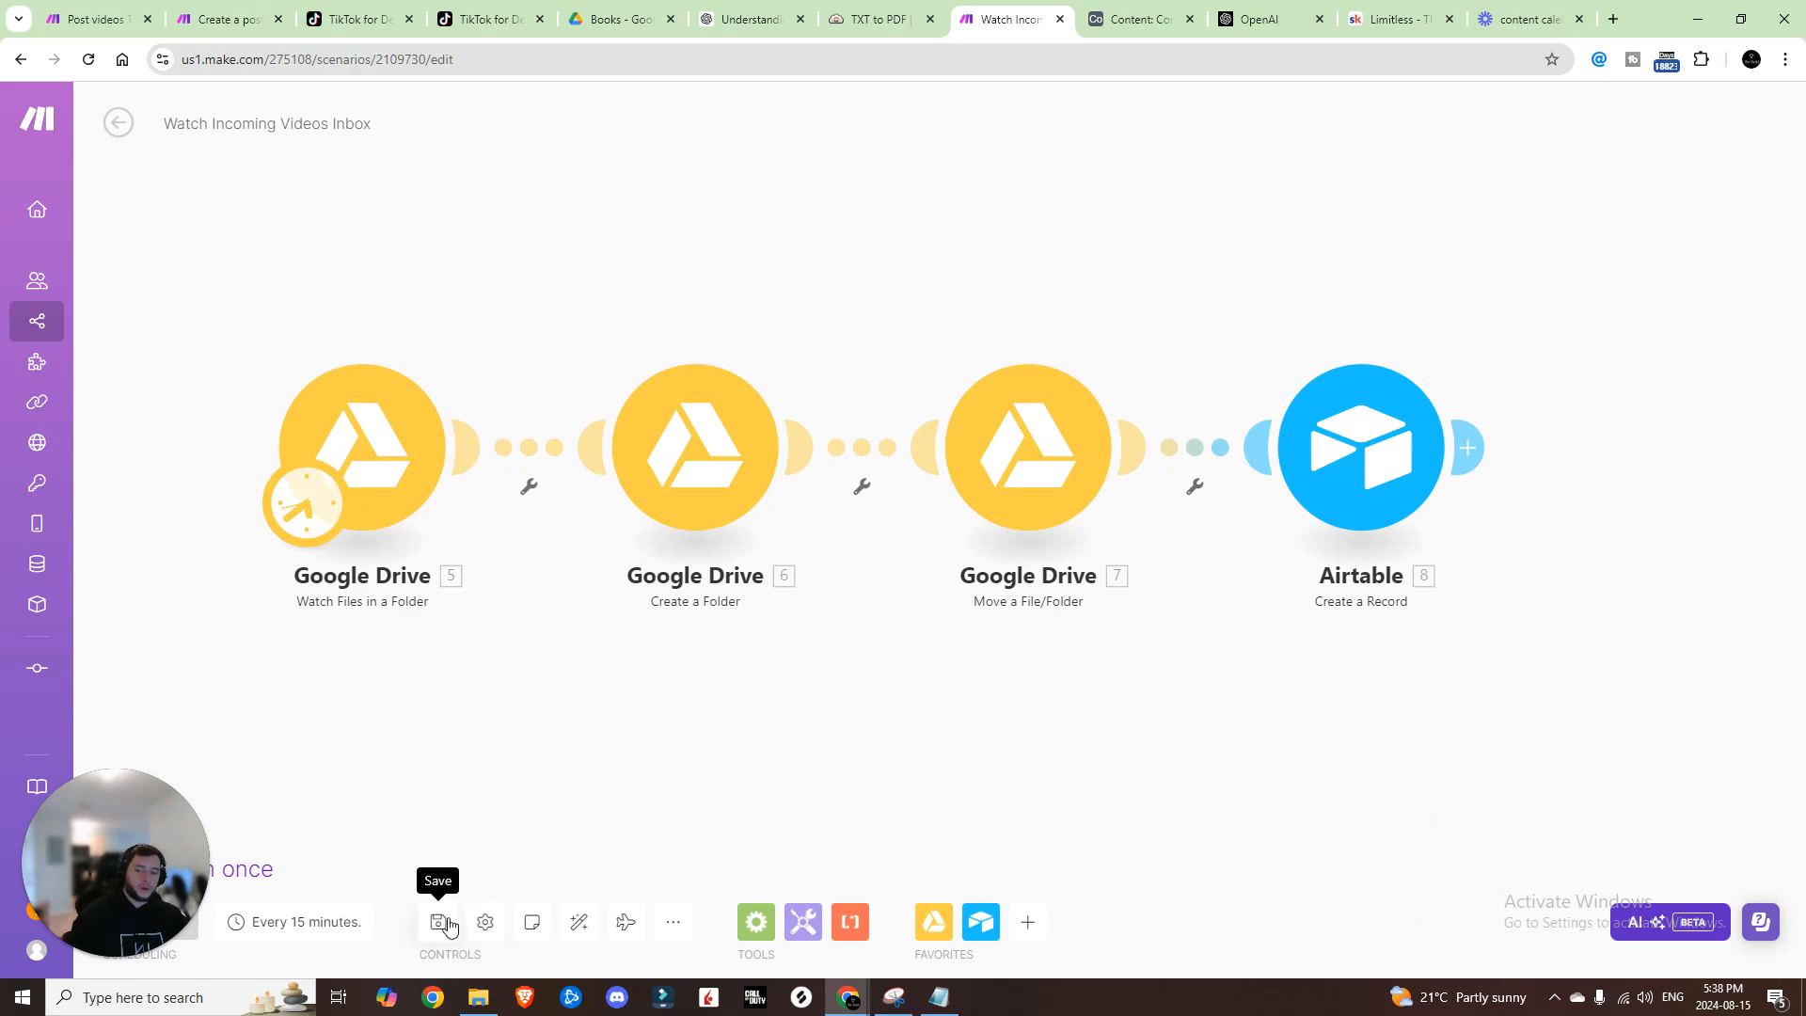
click(448, 925)
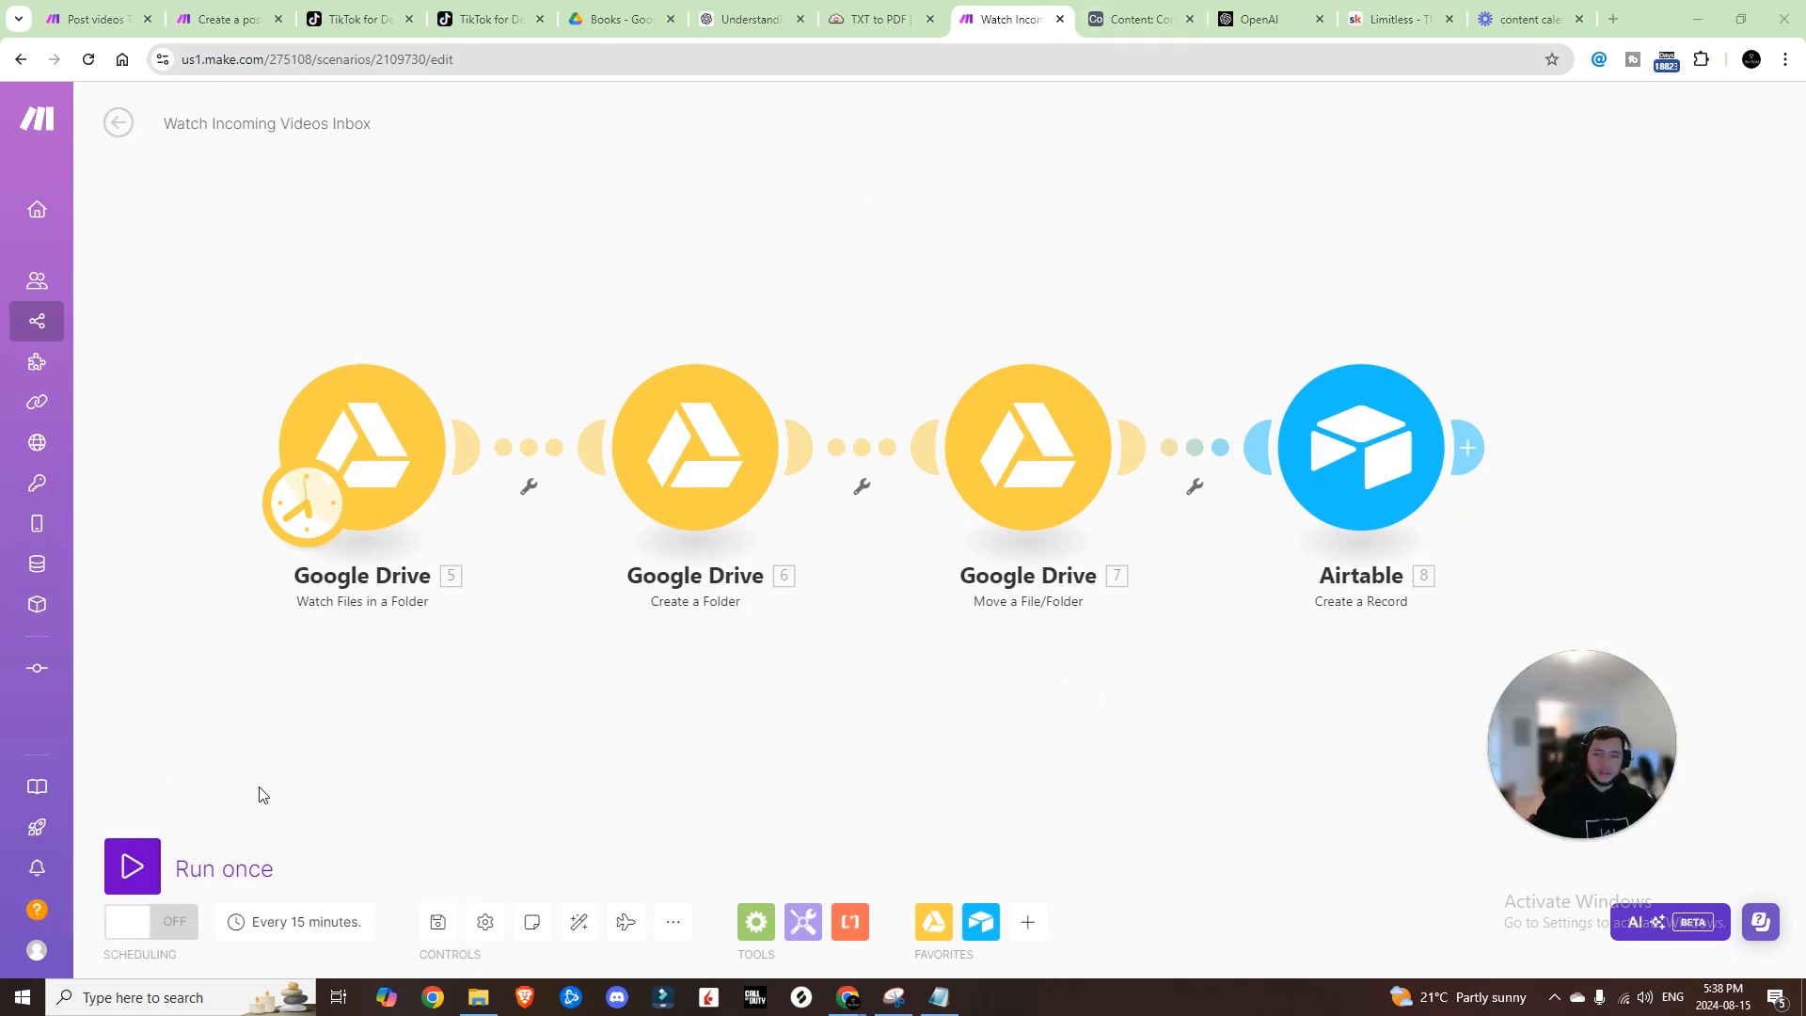
Step: Turn on the scenario schedule and upload the elon-vs-openai video into the Drive Inbox folder
click(127, 924)
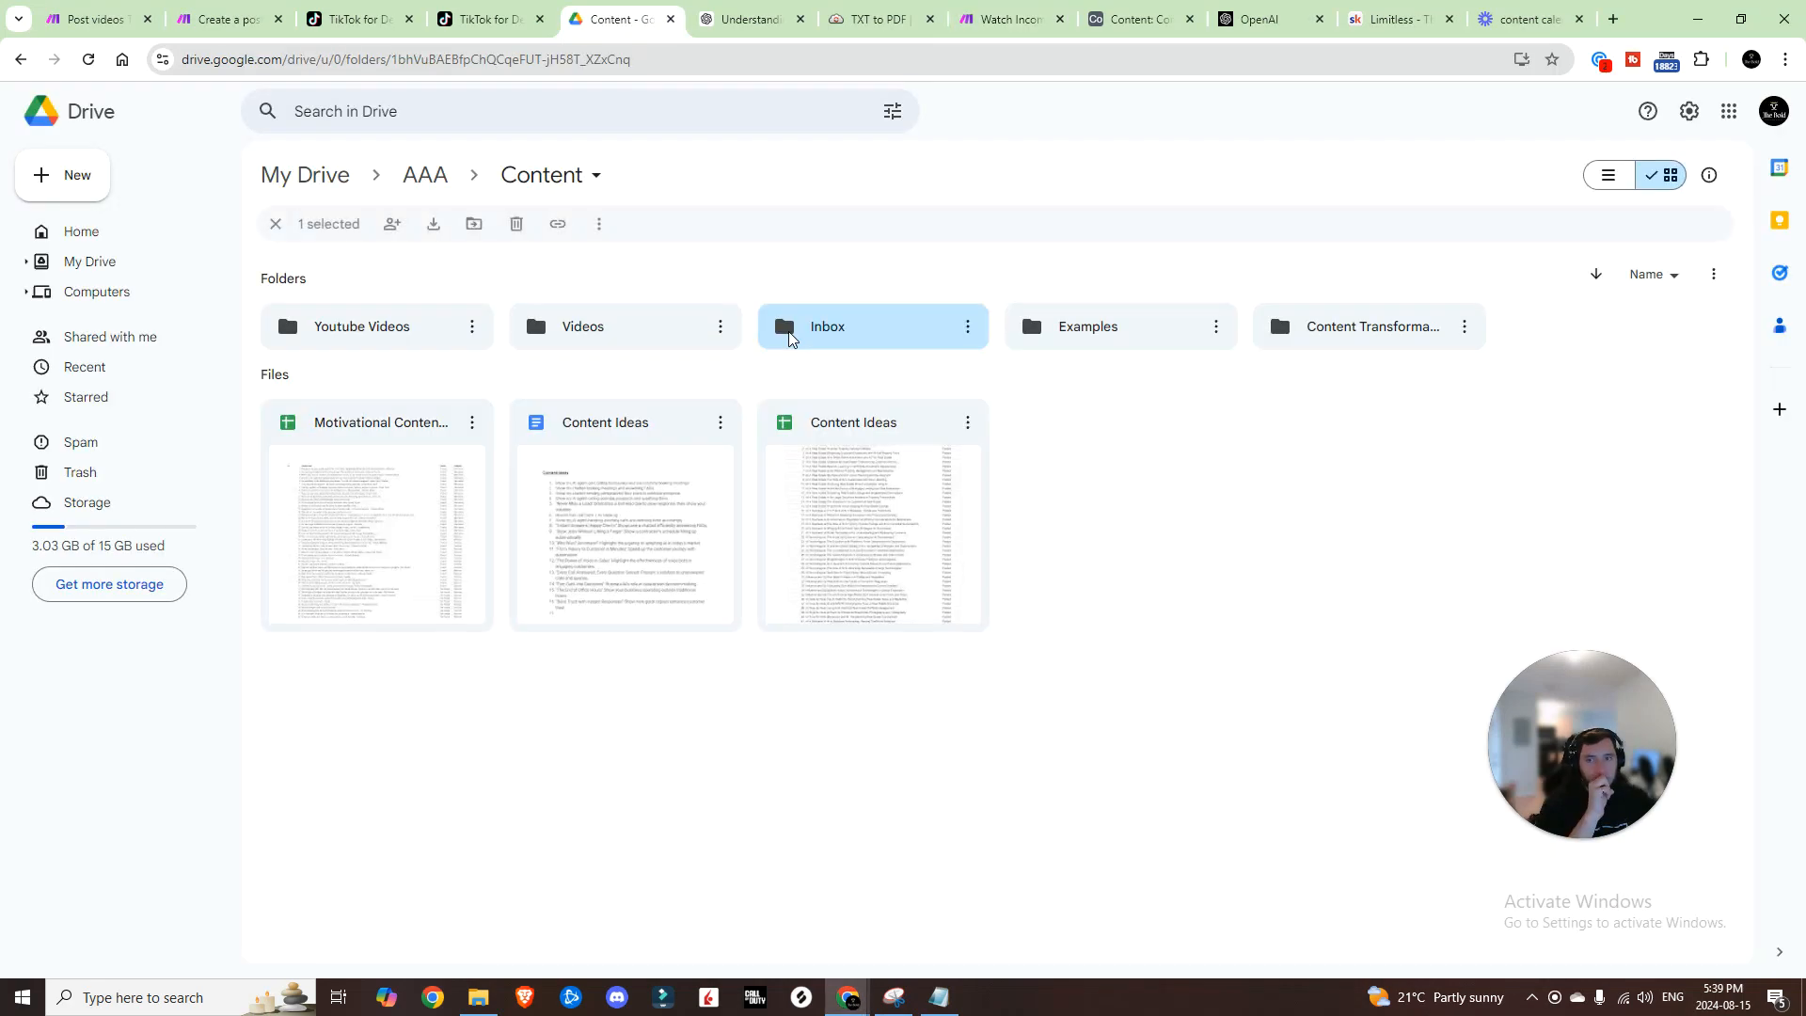
double_click(790, 339)
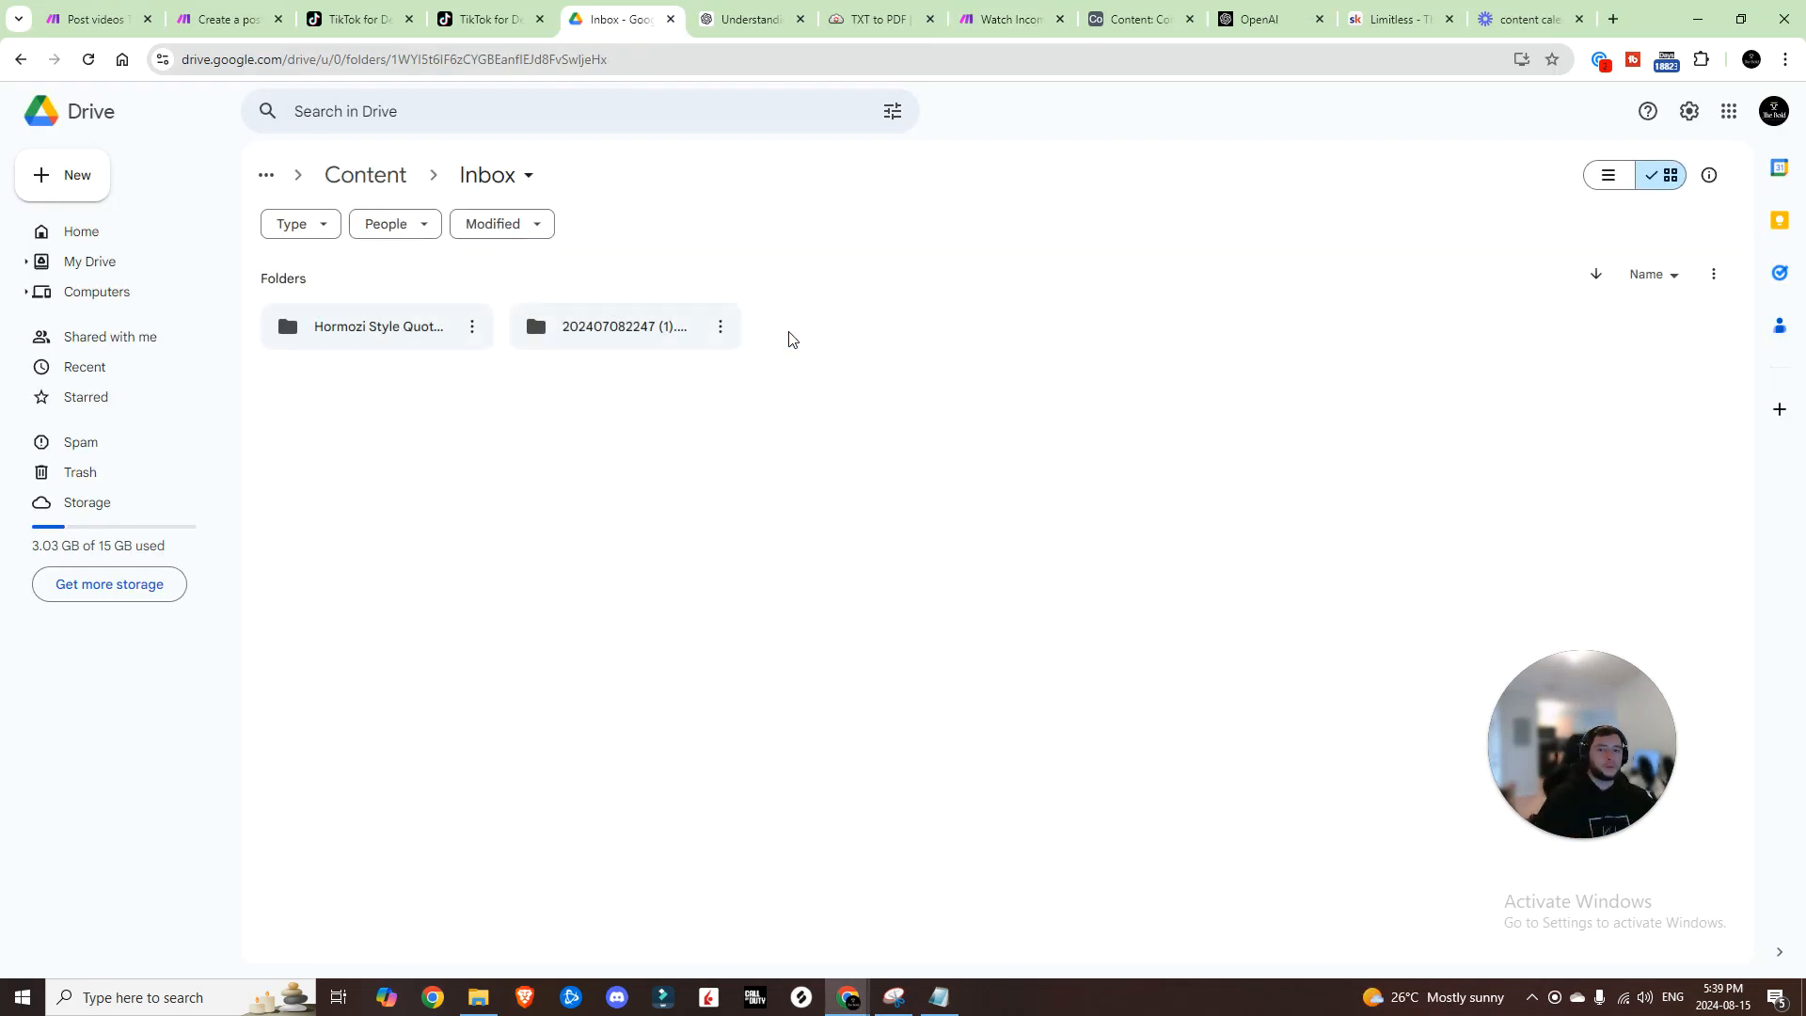
drag(482, 354, 955, 431)
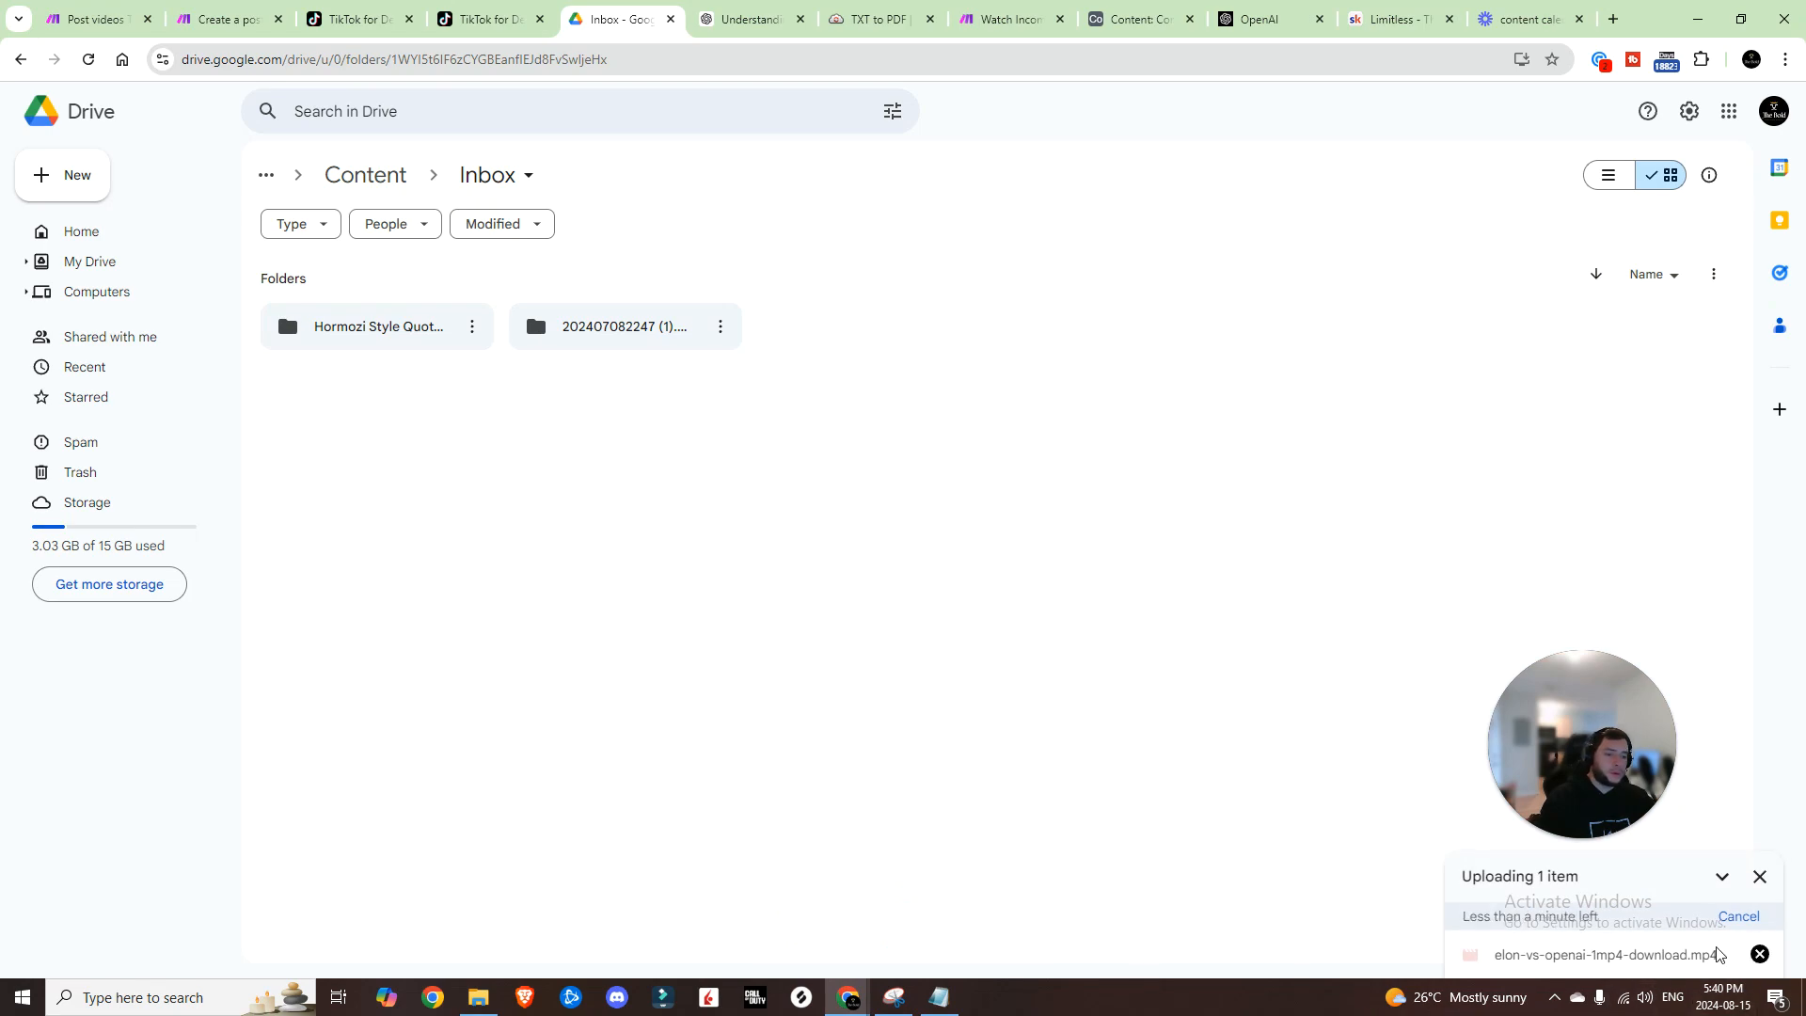
click(1006, 19)
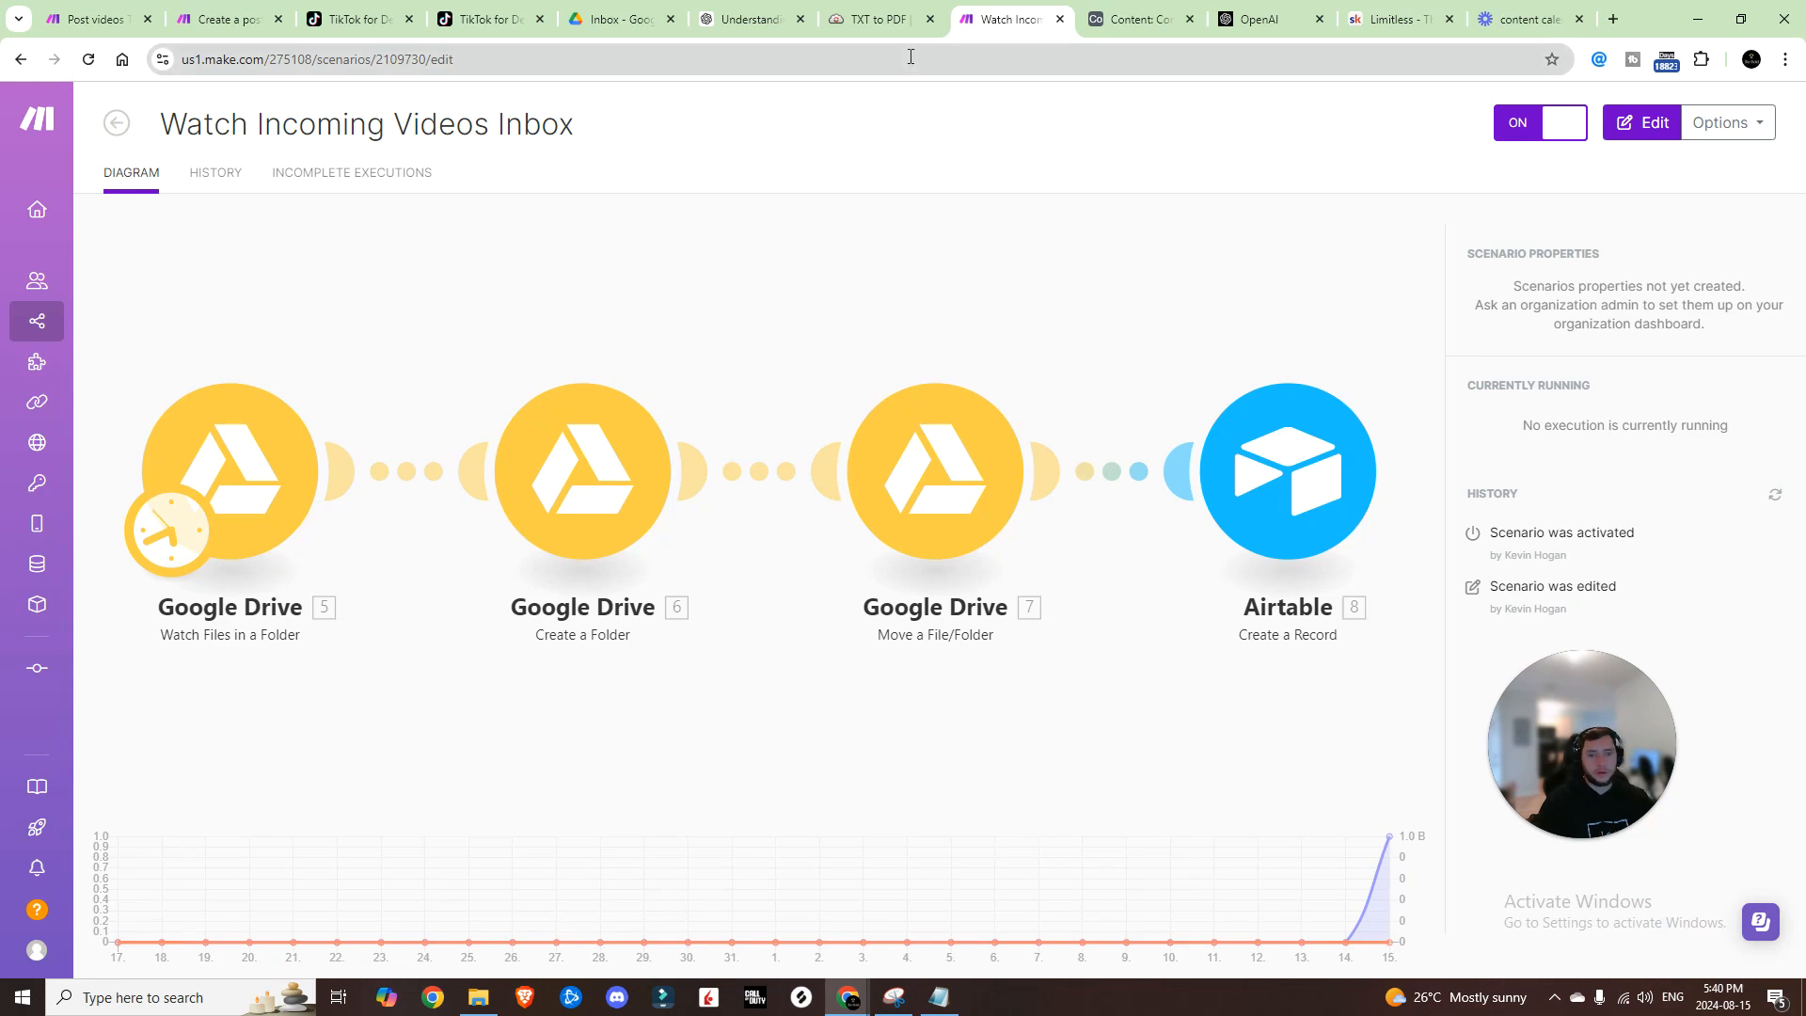
click(616, 19)
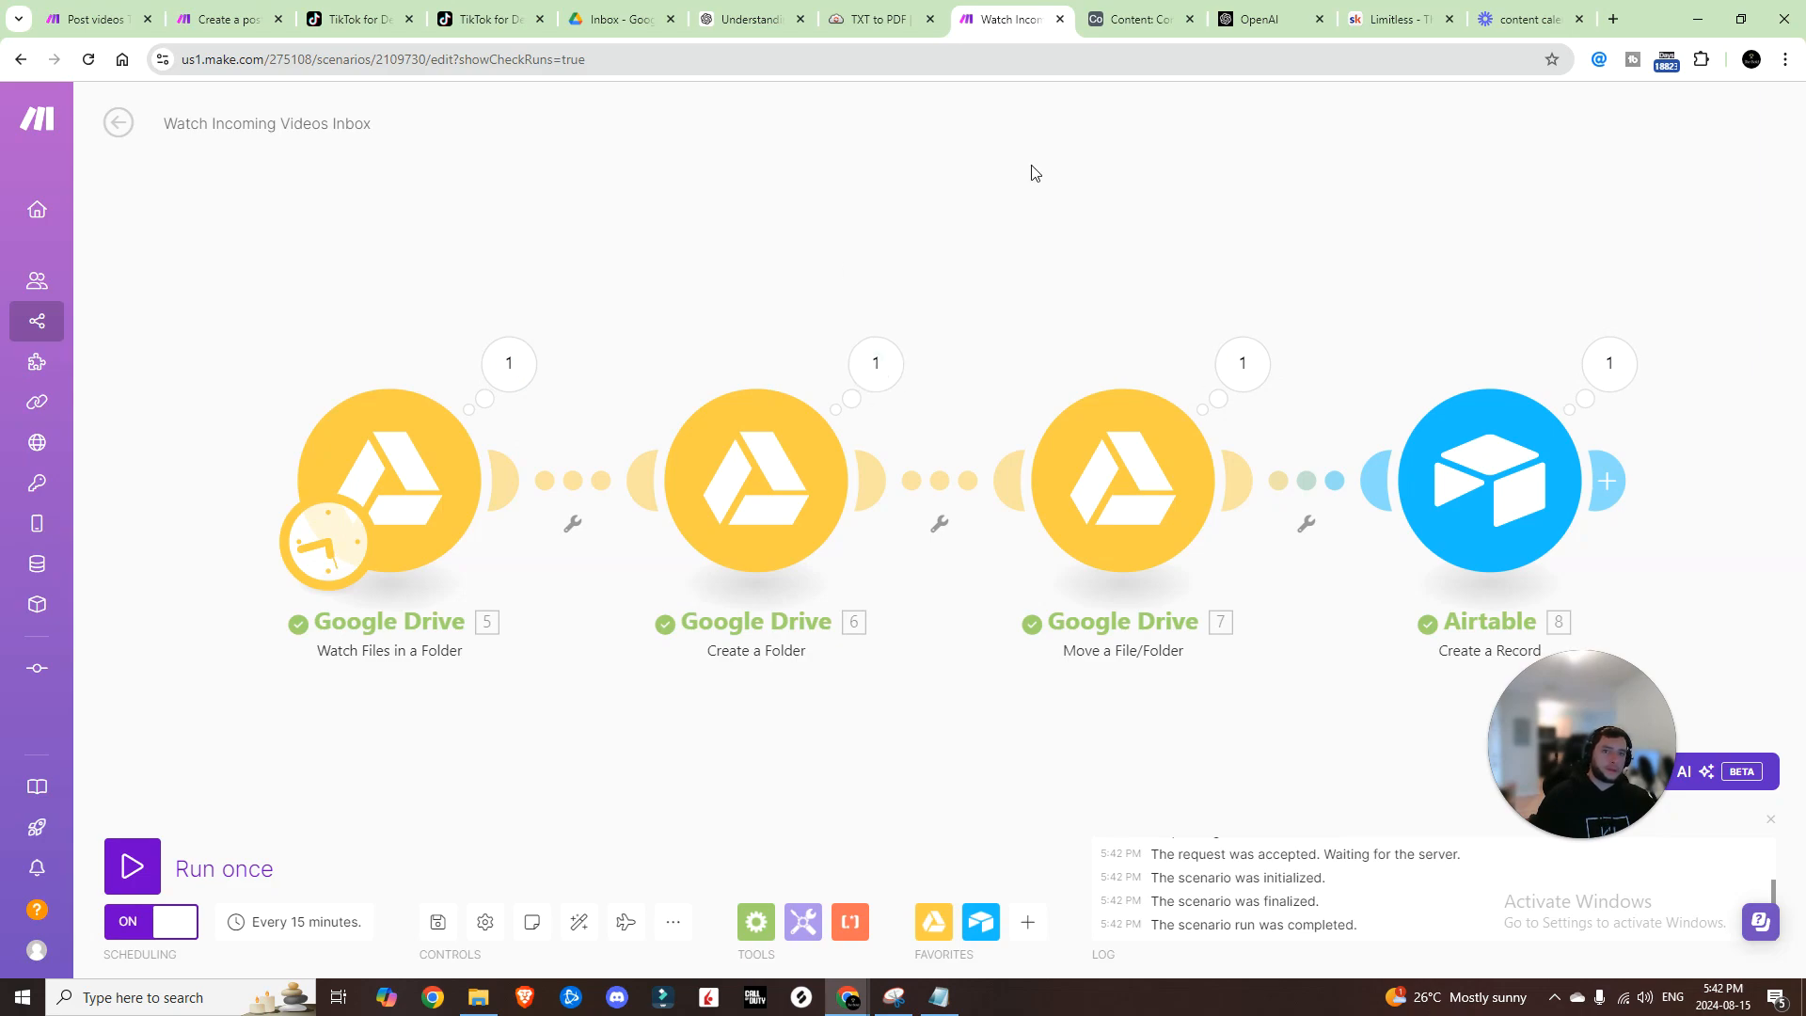
Step: Check the Drive Inbox for the new elon-vs-openai folder, then move to the Airtable Content table
click(616, 19)
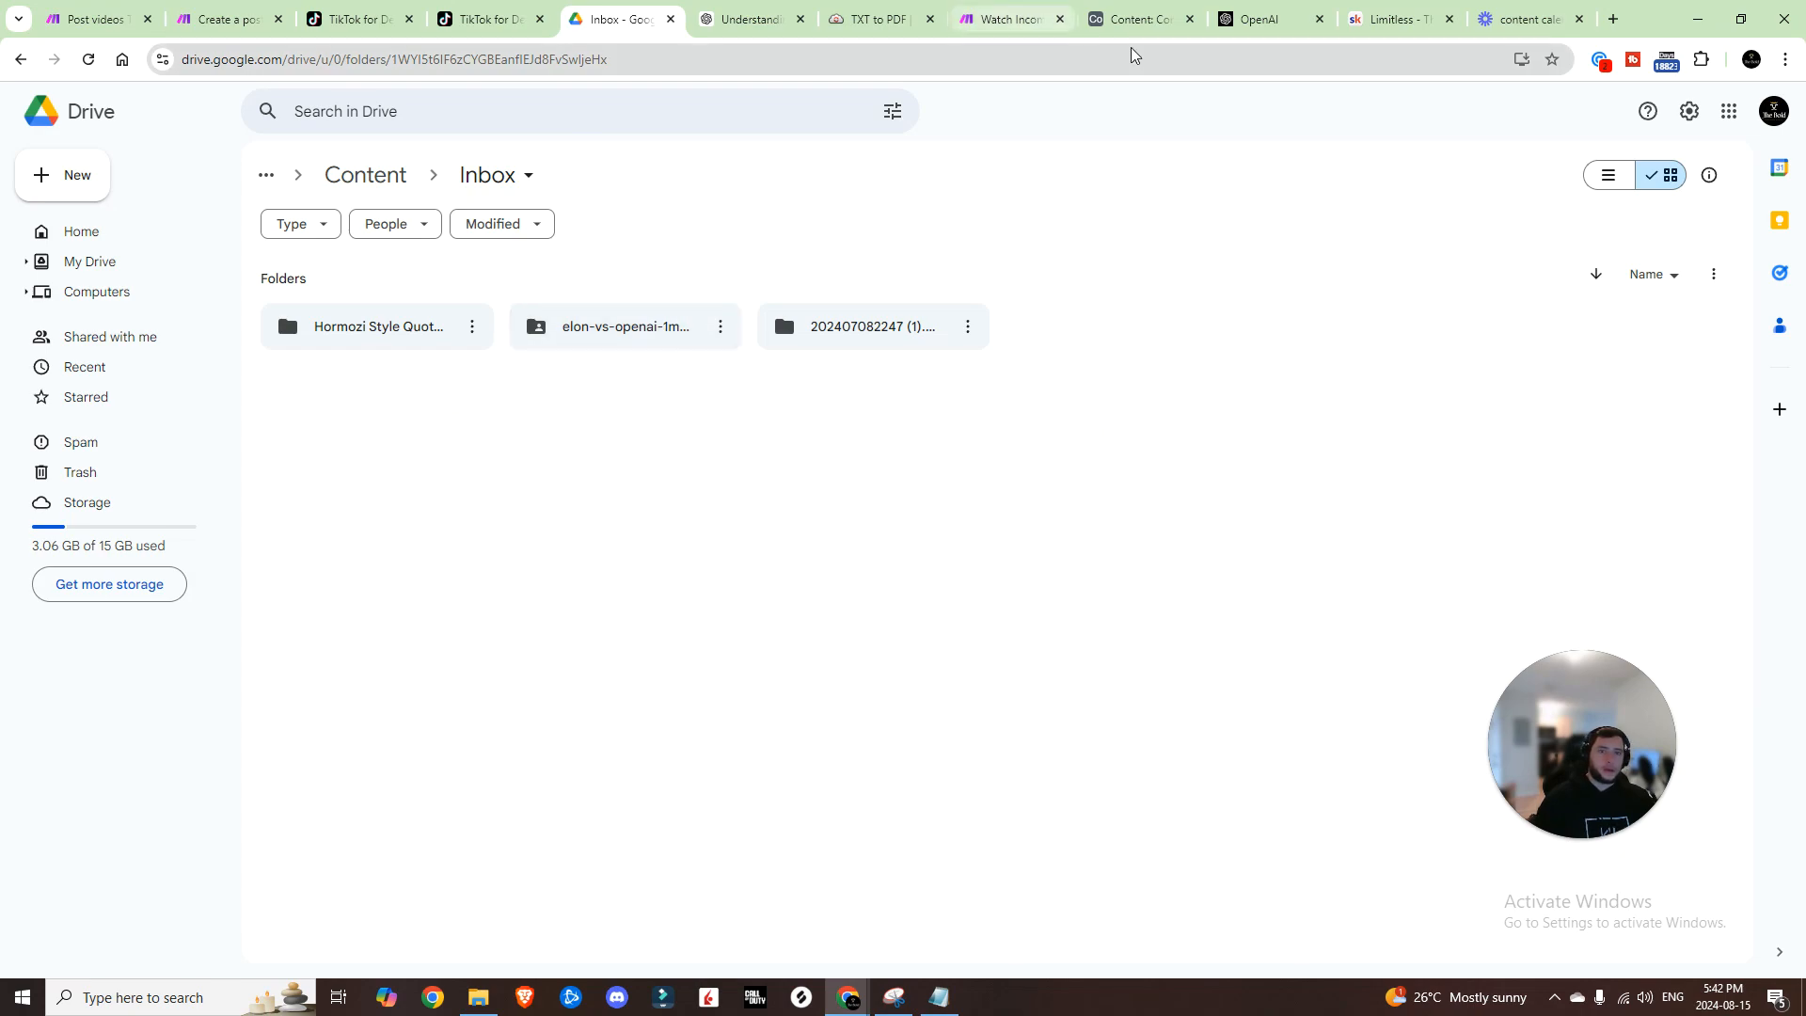
click(1134, 21)
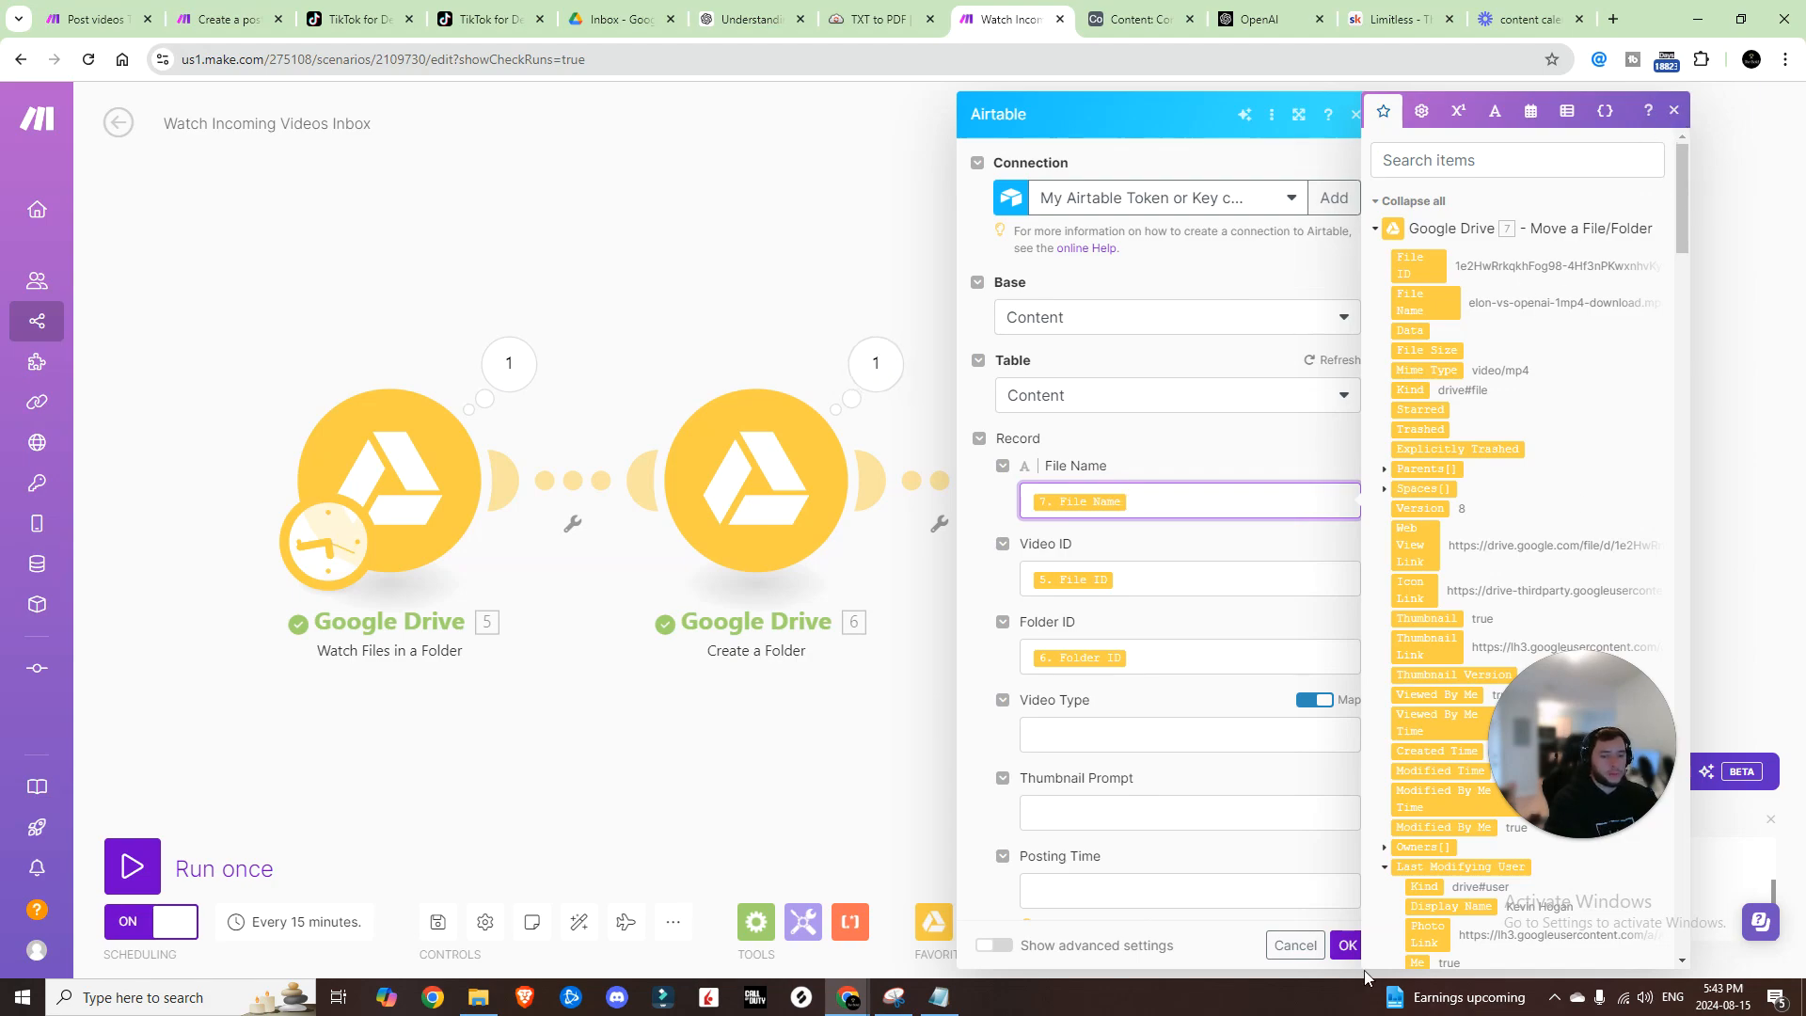
Step: Confirm the Airtable record settings and save the inbox scenario
click(1347, 946)
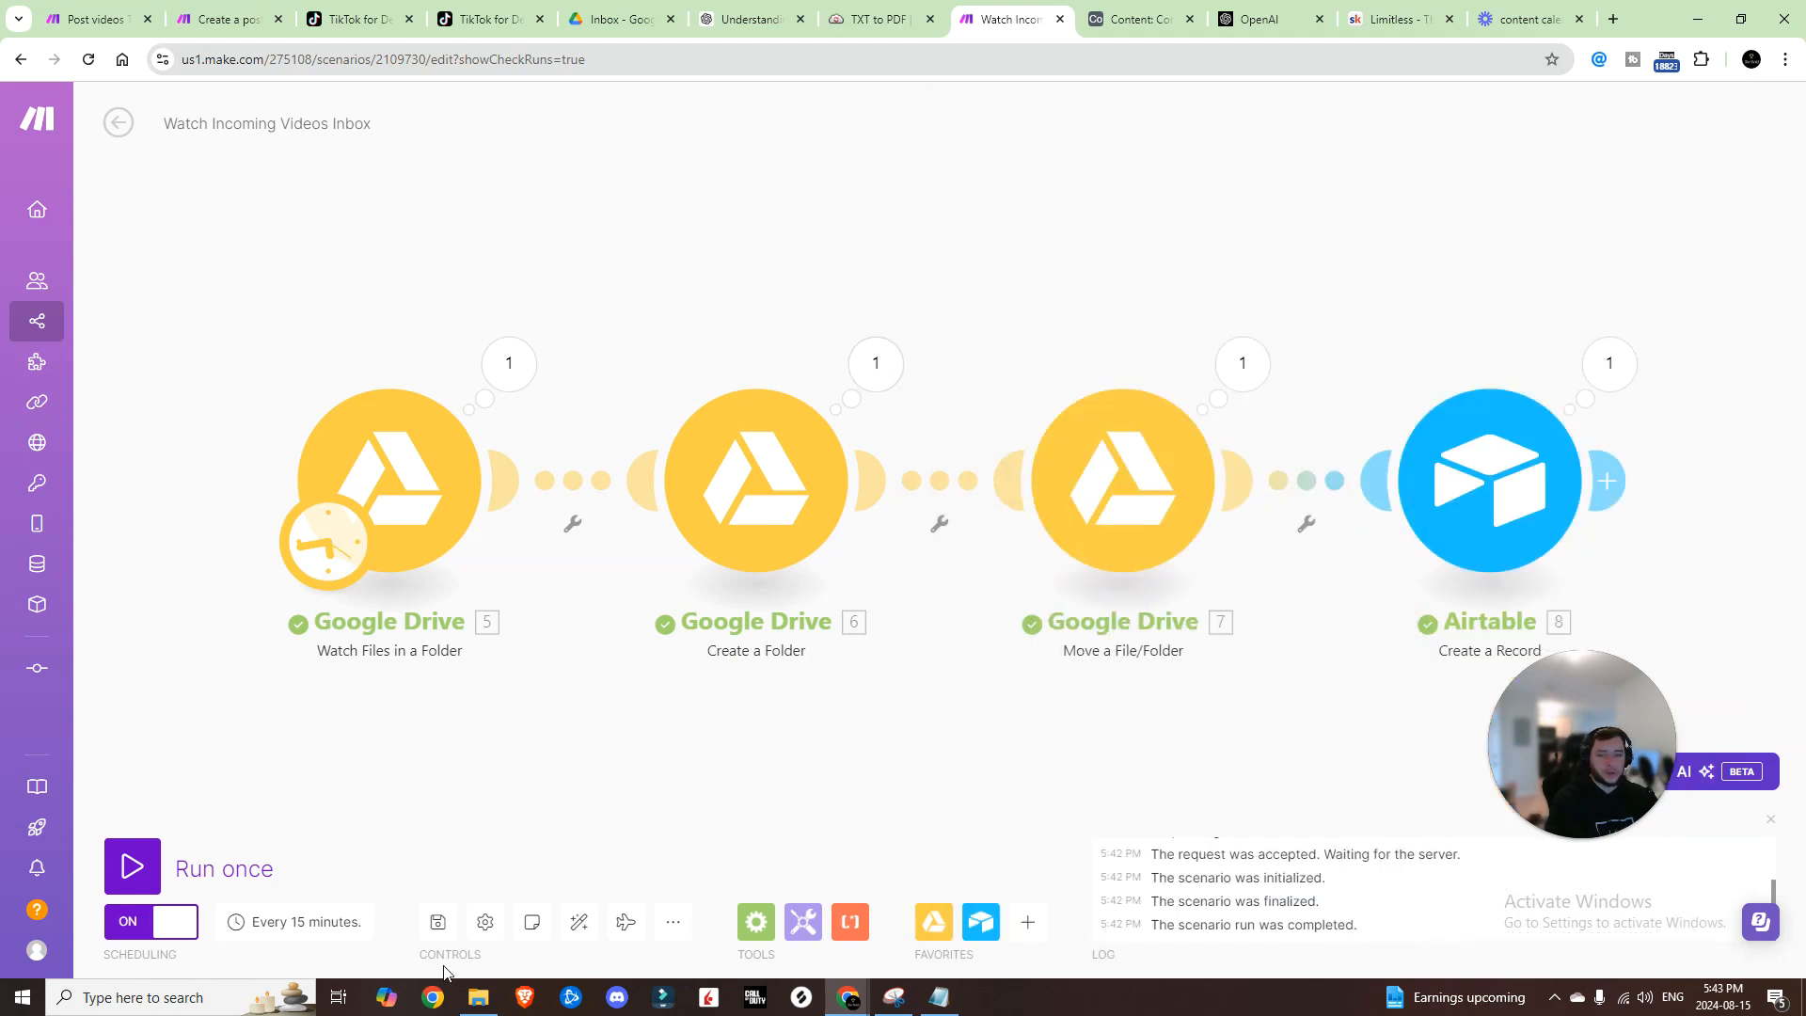
click(440, 924)
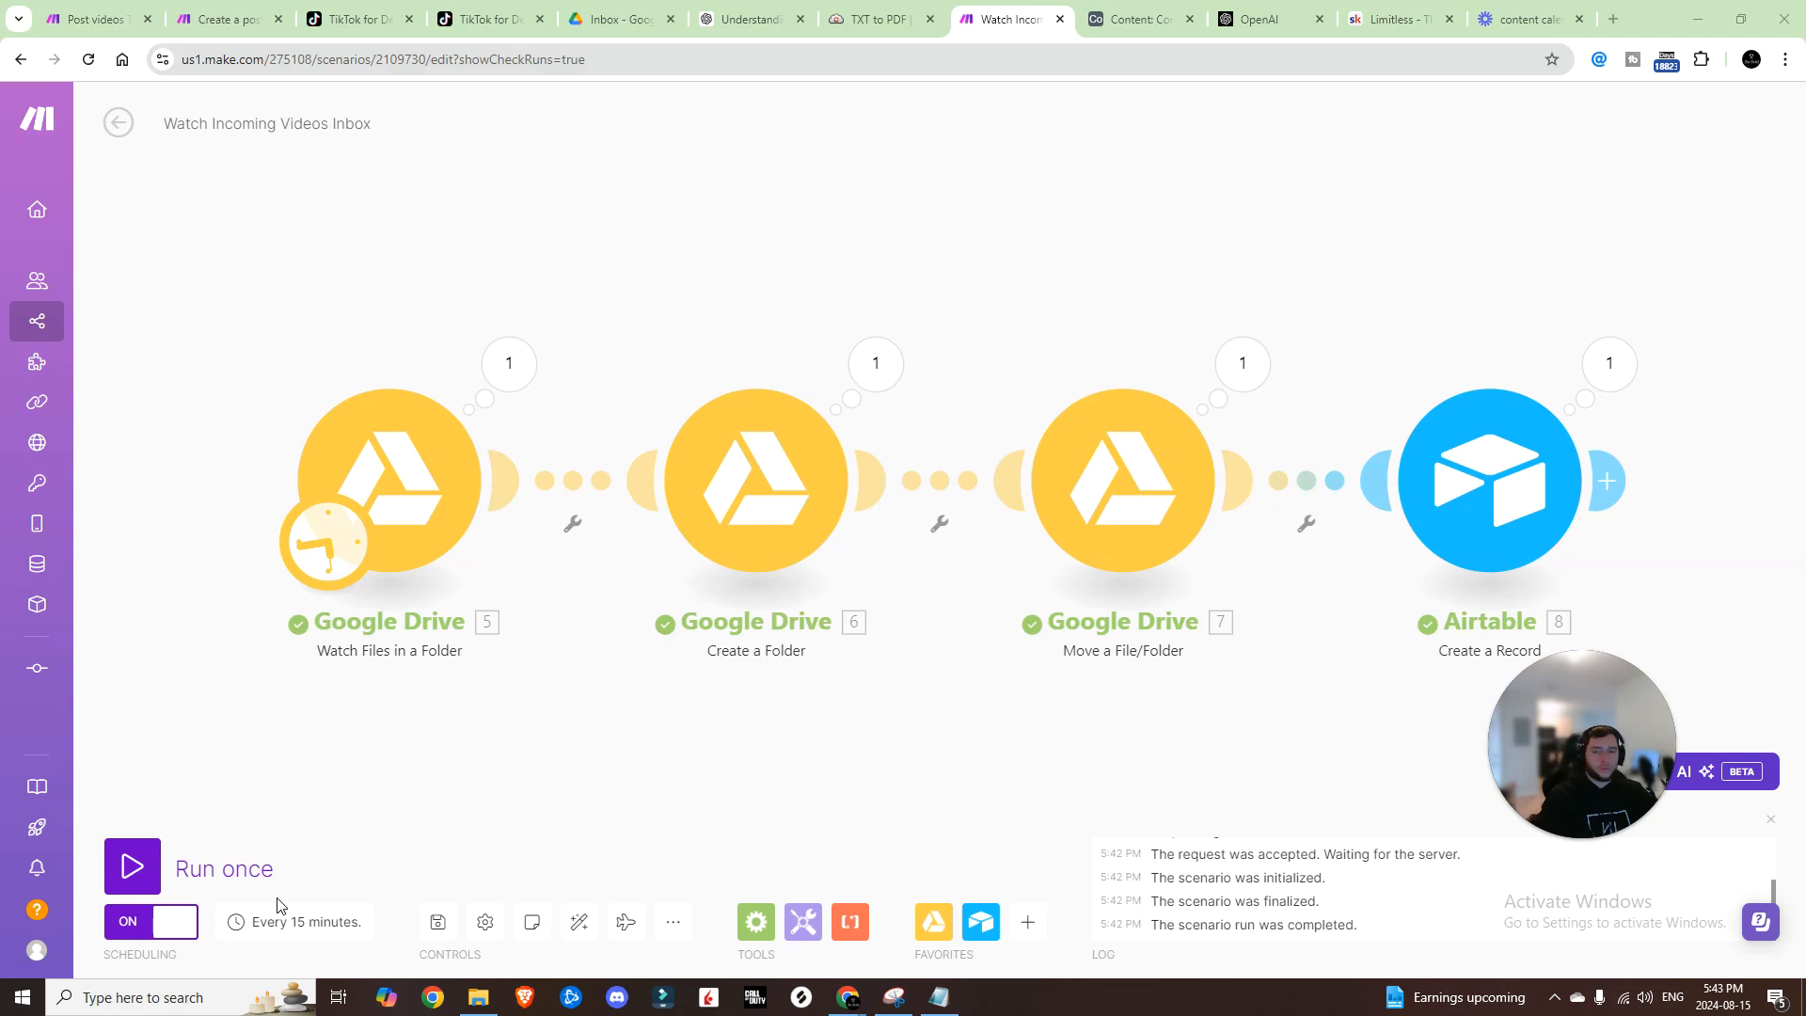
click(297, 923)
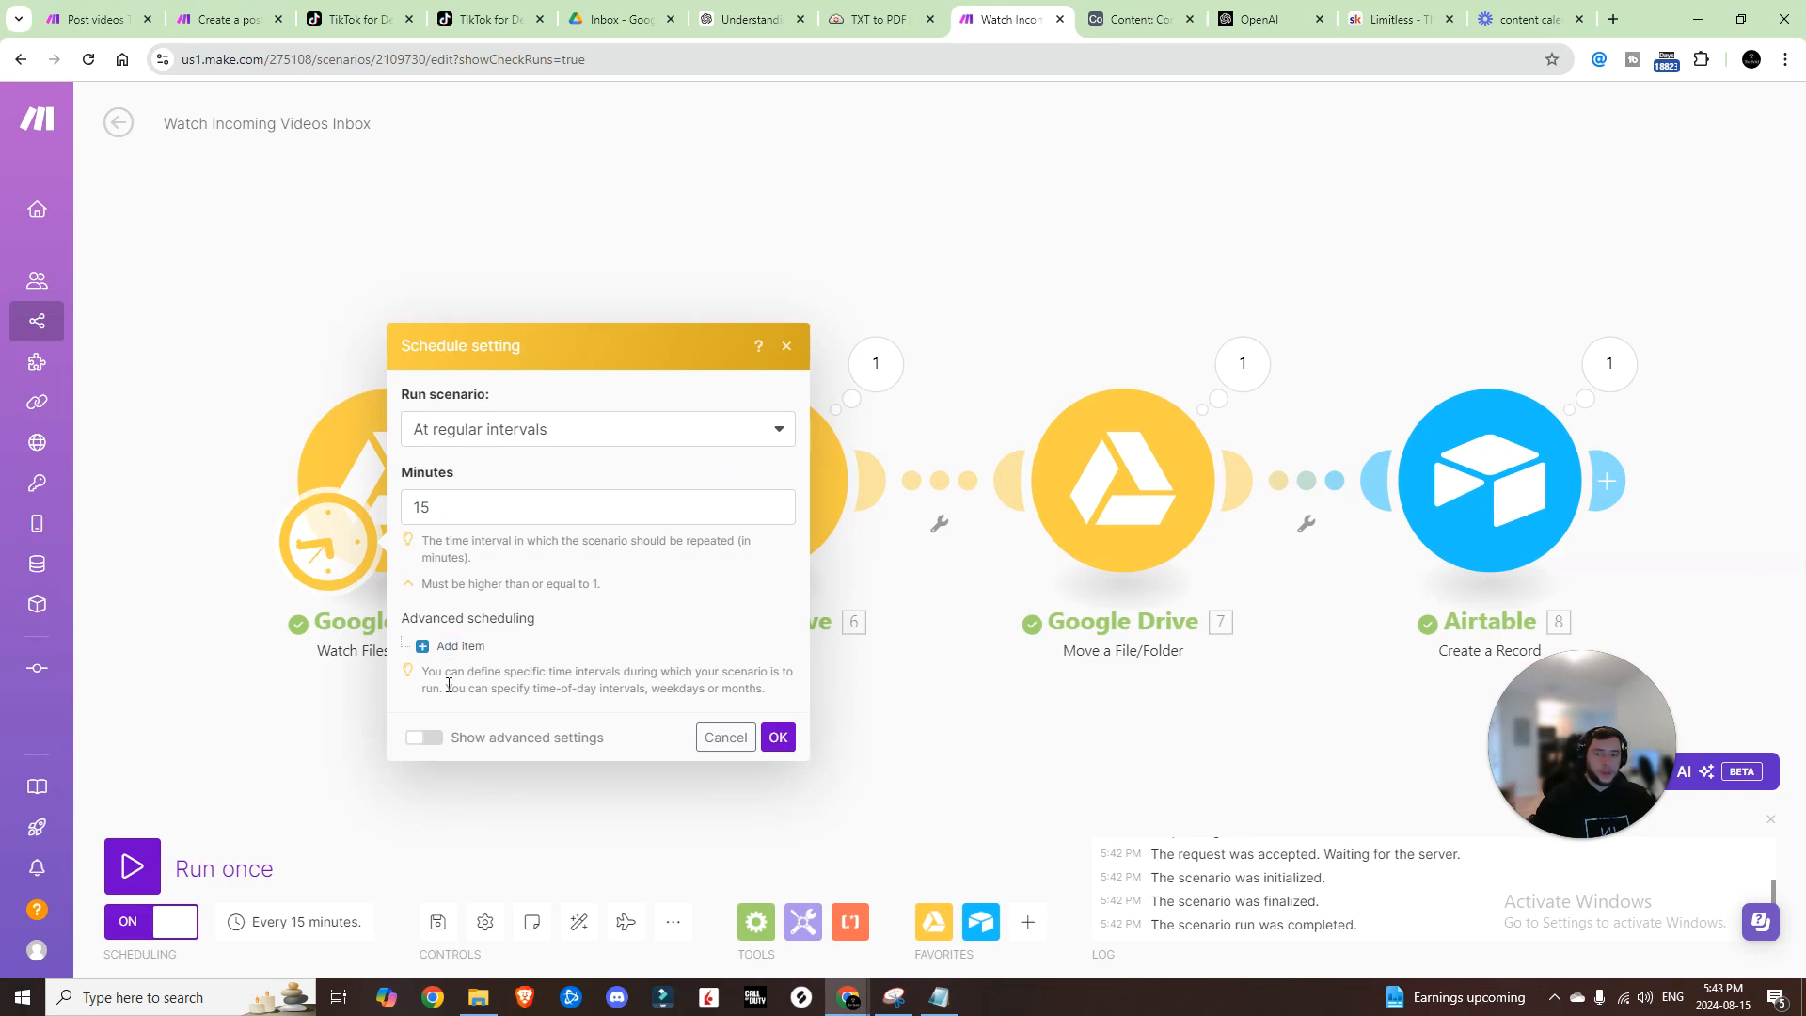
click(787, 347)
Step: Raise the Watch Files limit to 10 files per run
click(452, 500)
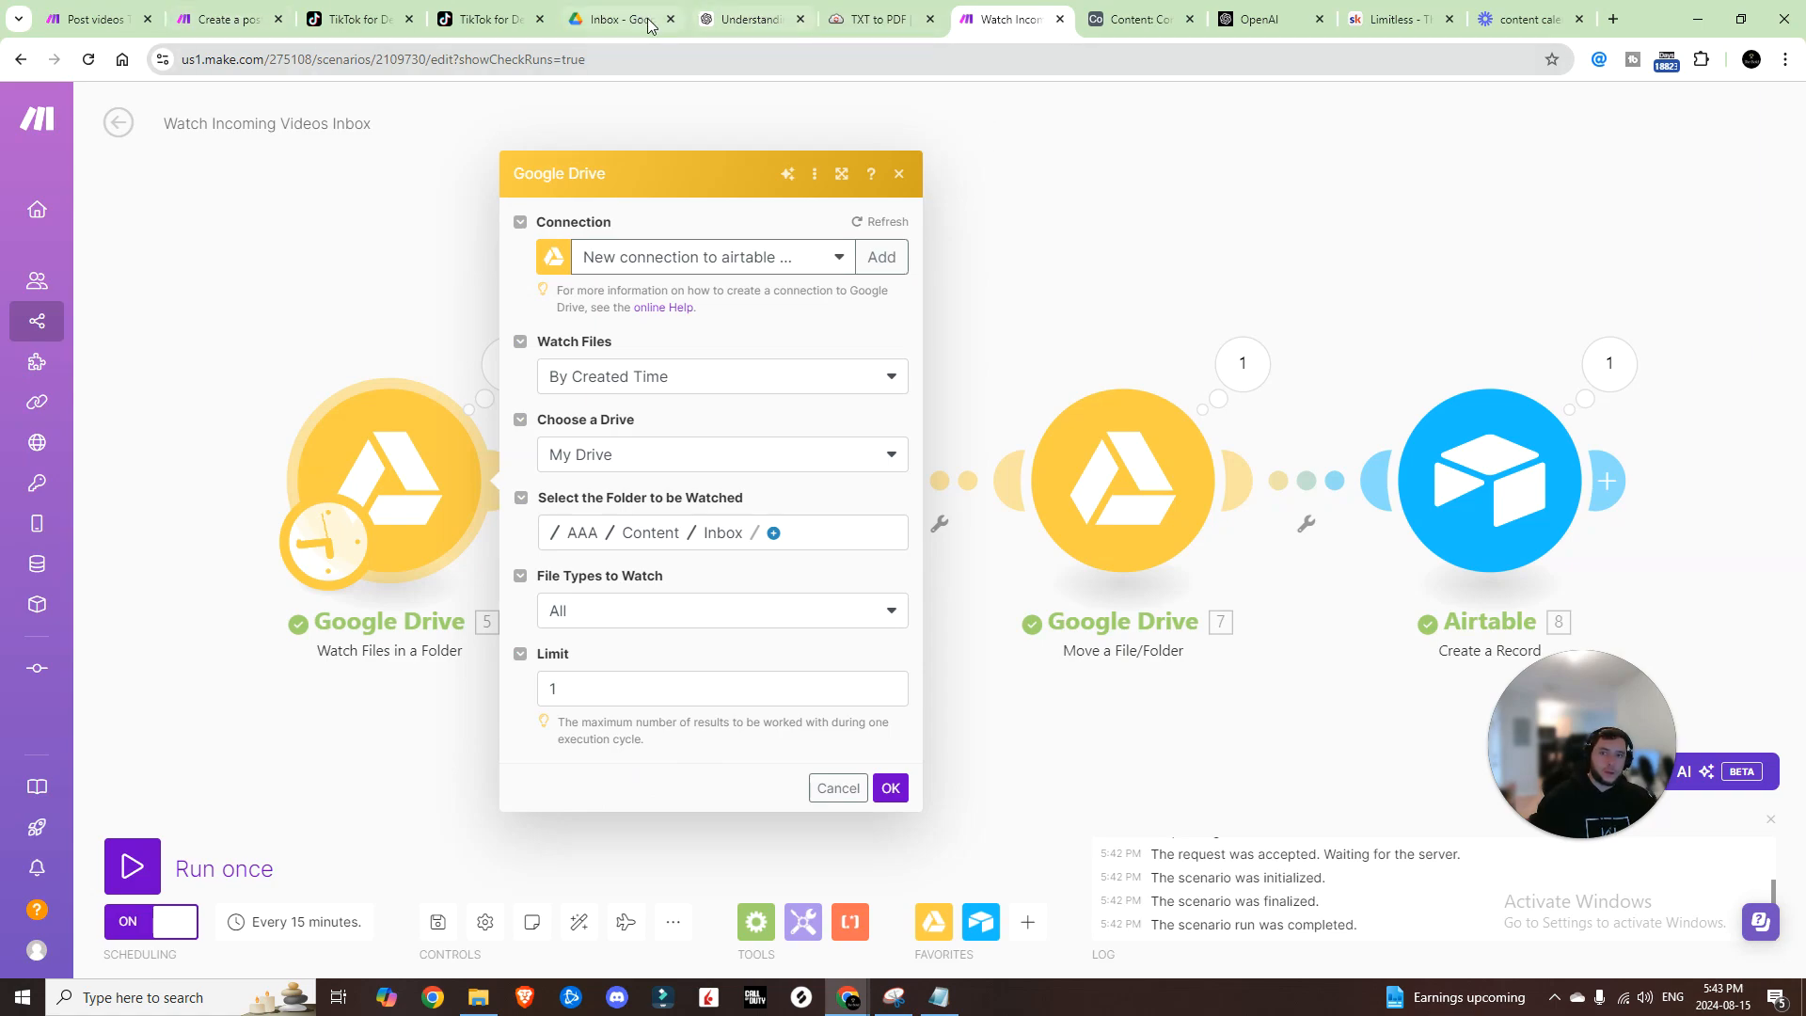
click(722, 691)
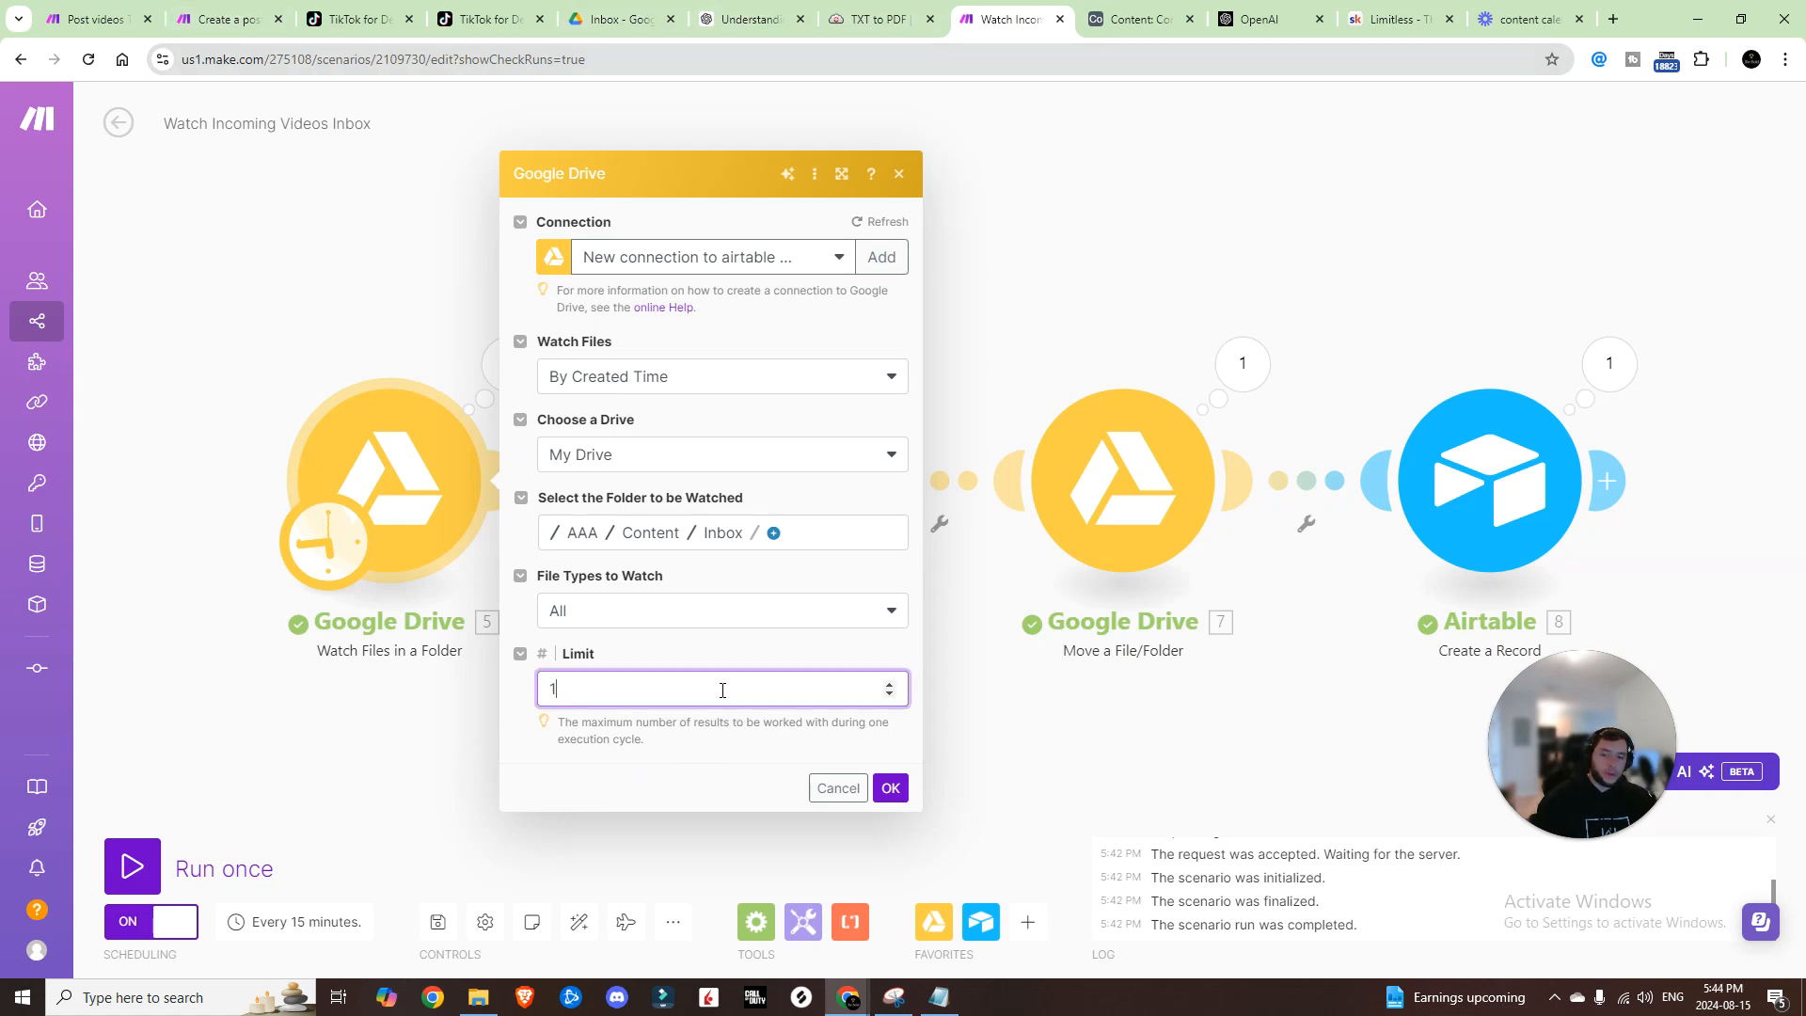
text(0)
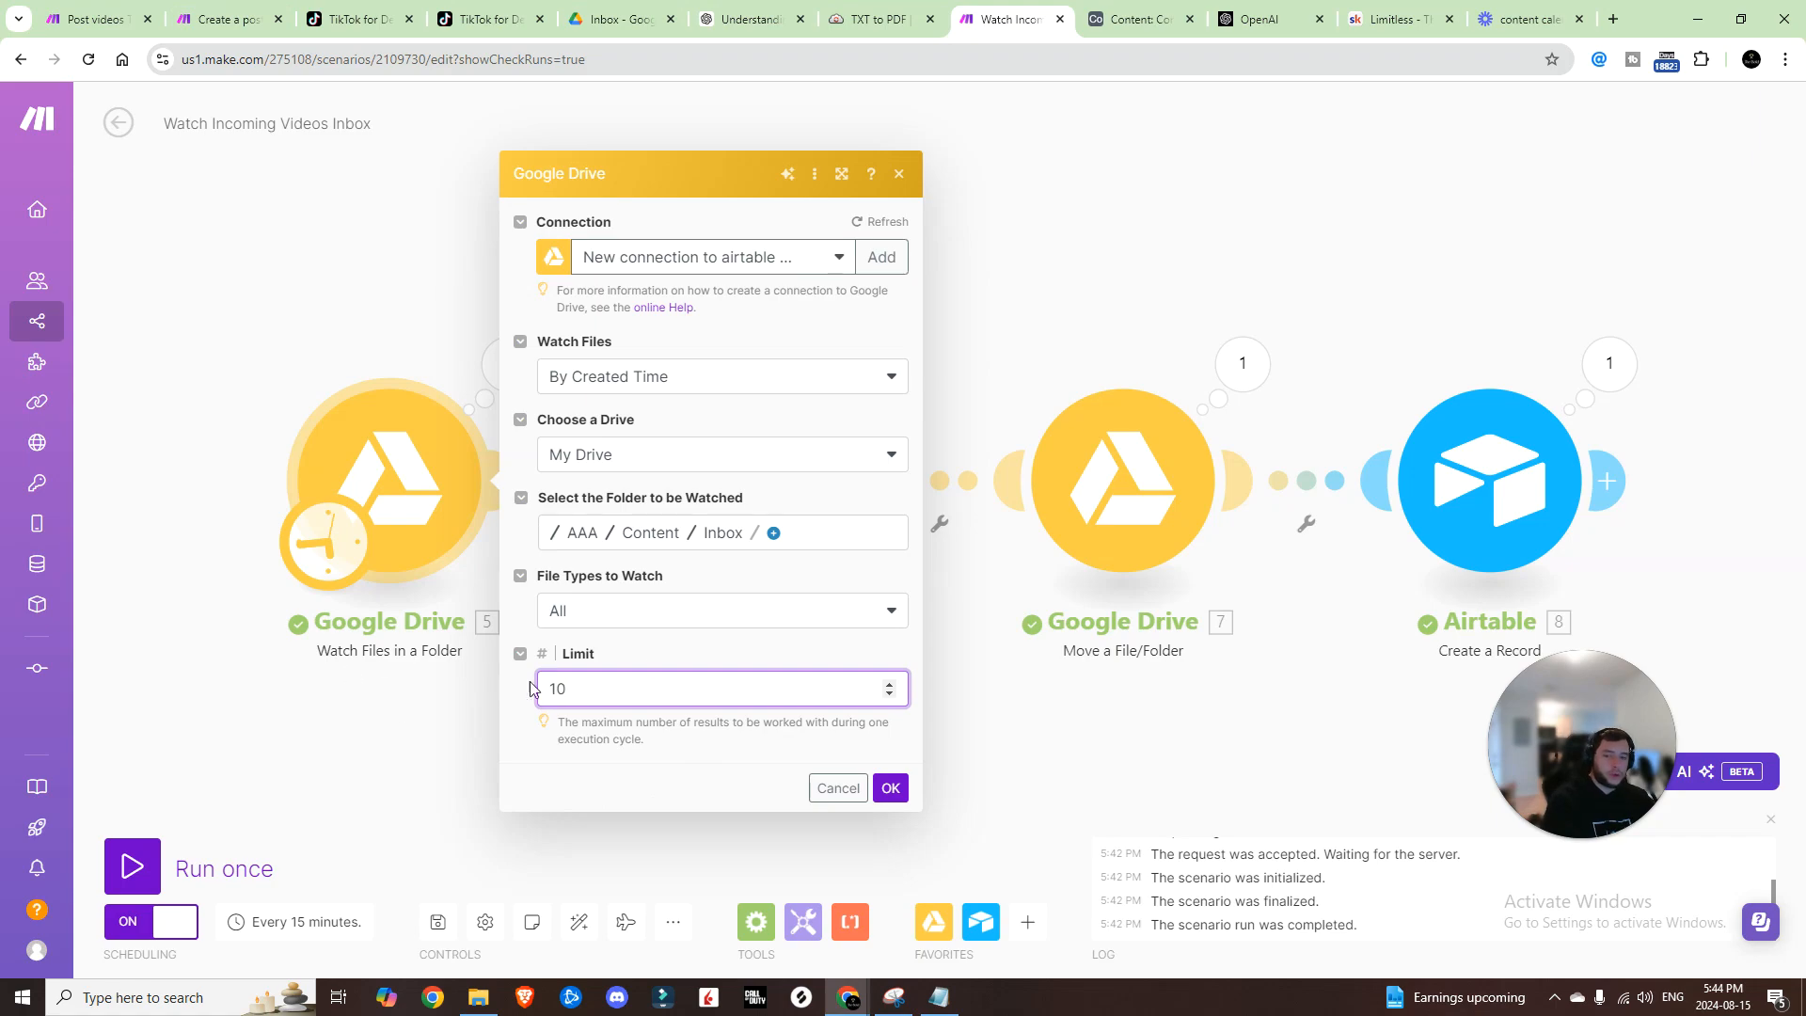
click(891, 796)
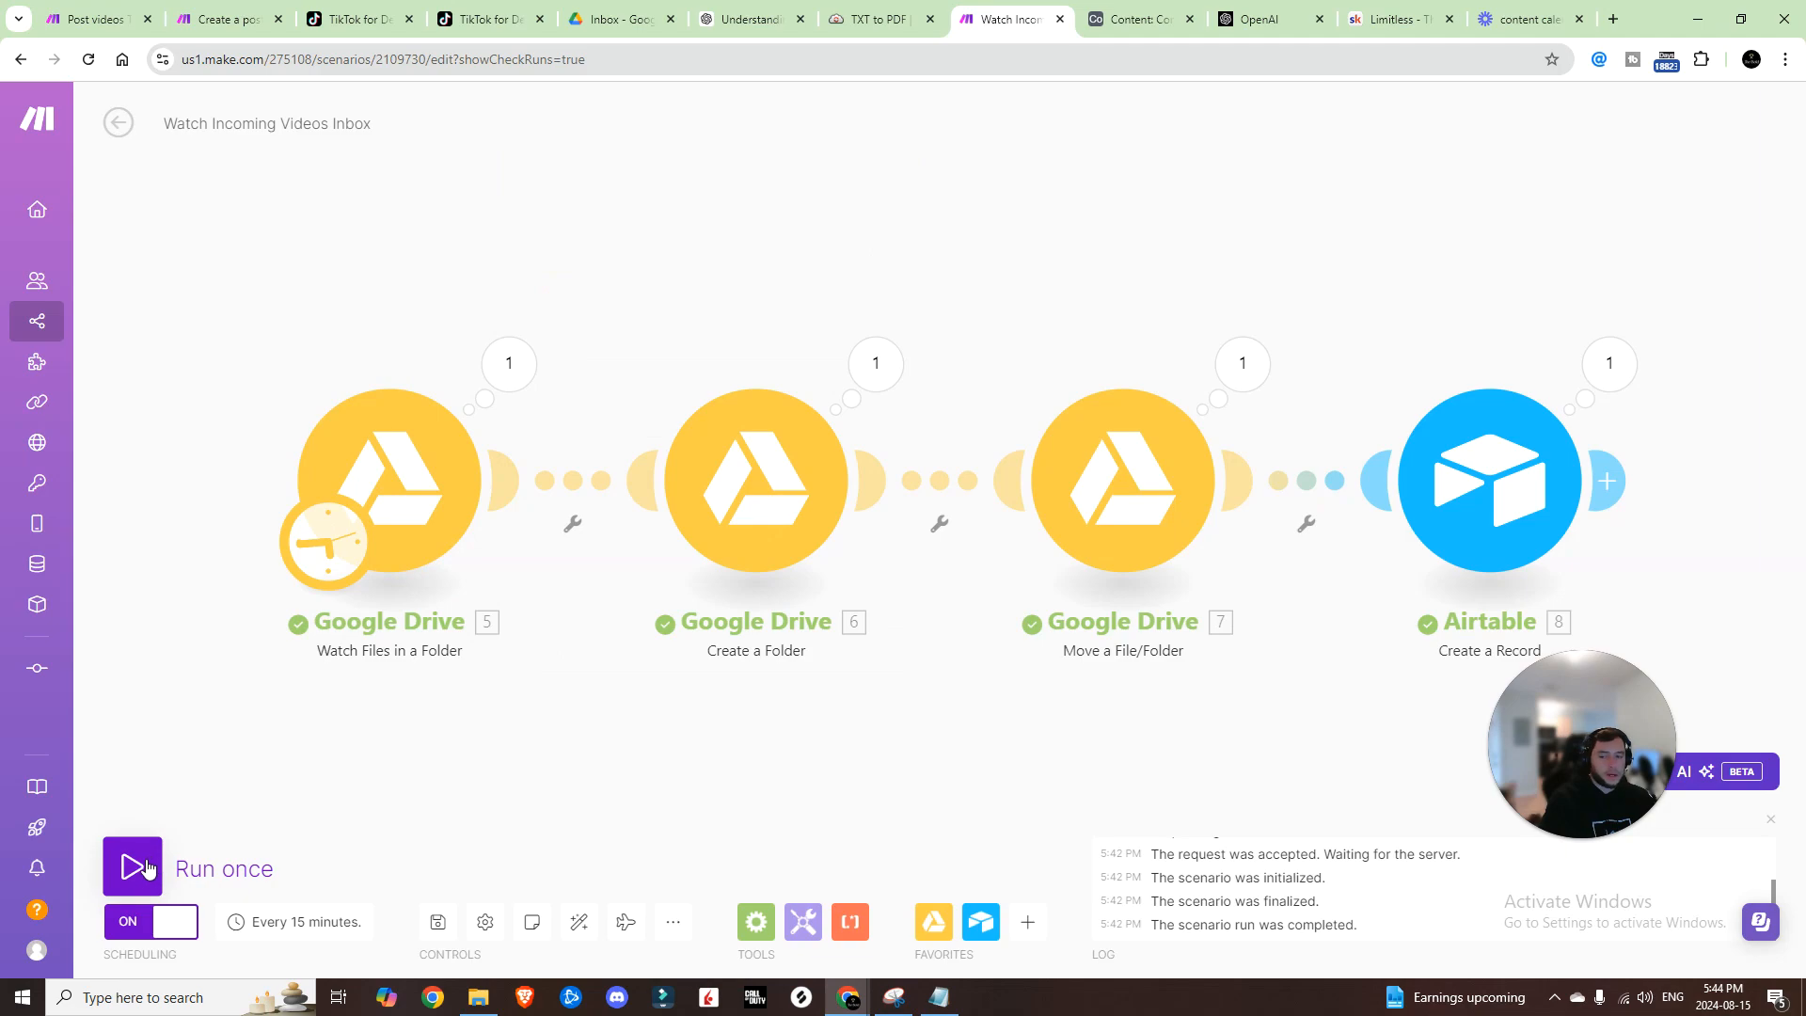
Step: Schedule the scenario to run every 1 minute and save it
click(294, 920)
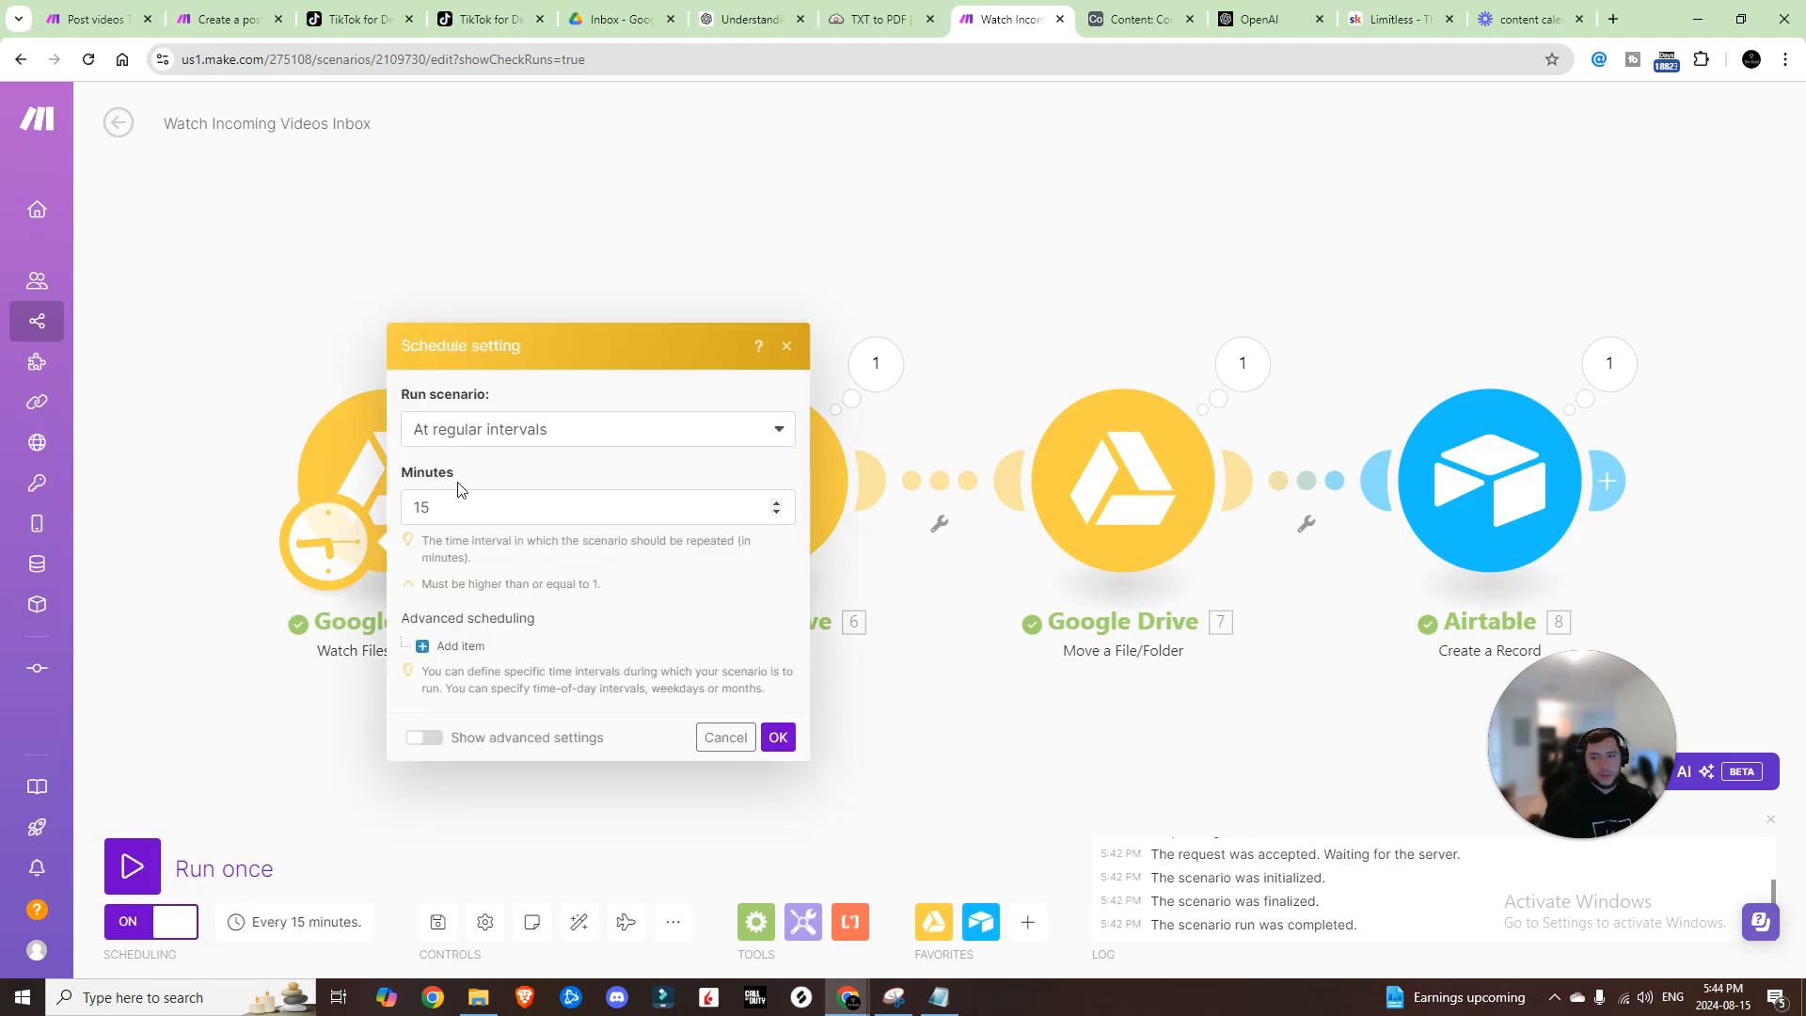
click(465, 507)
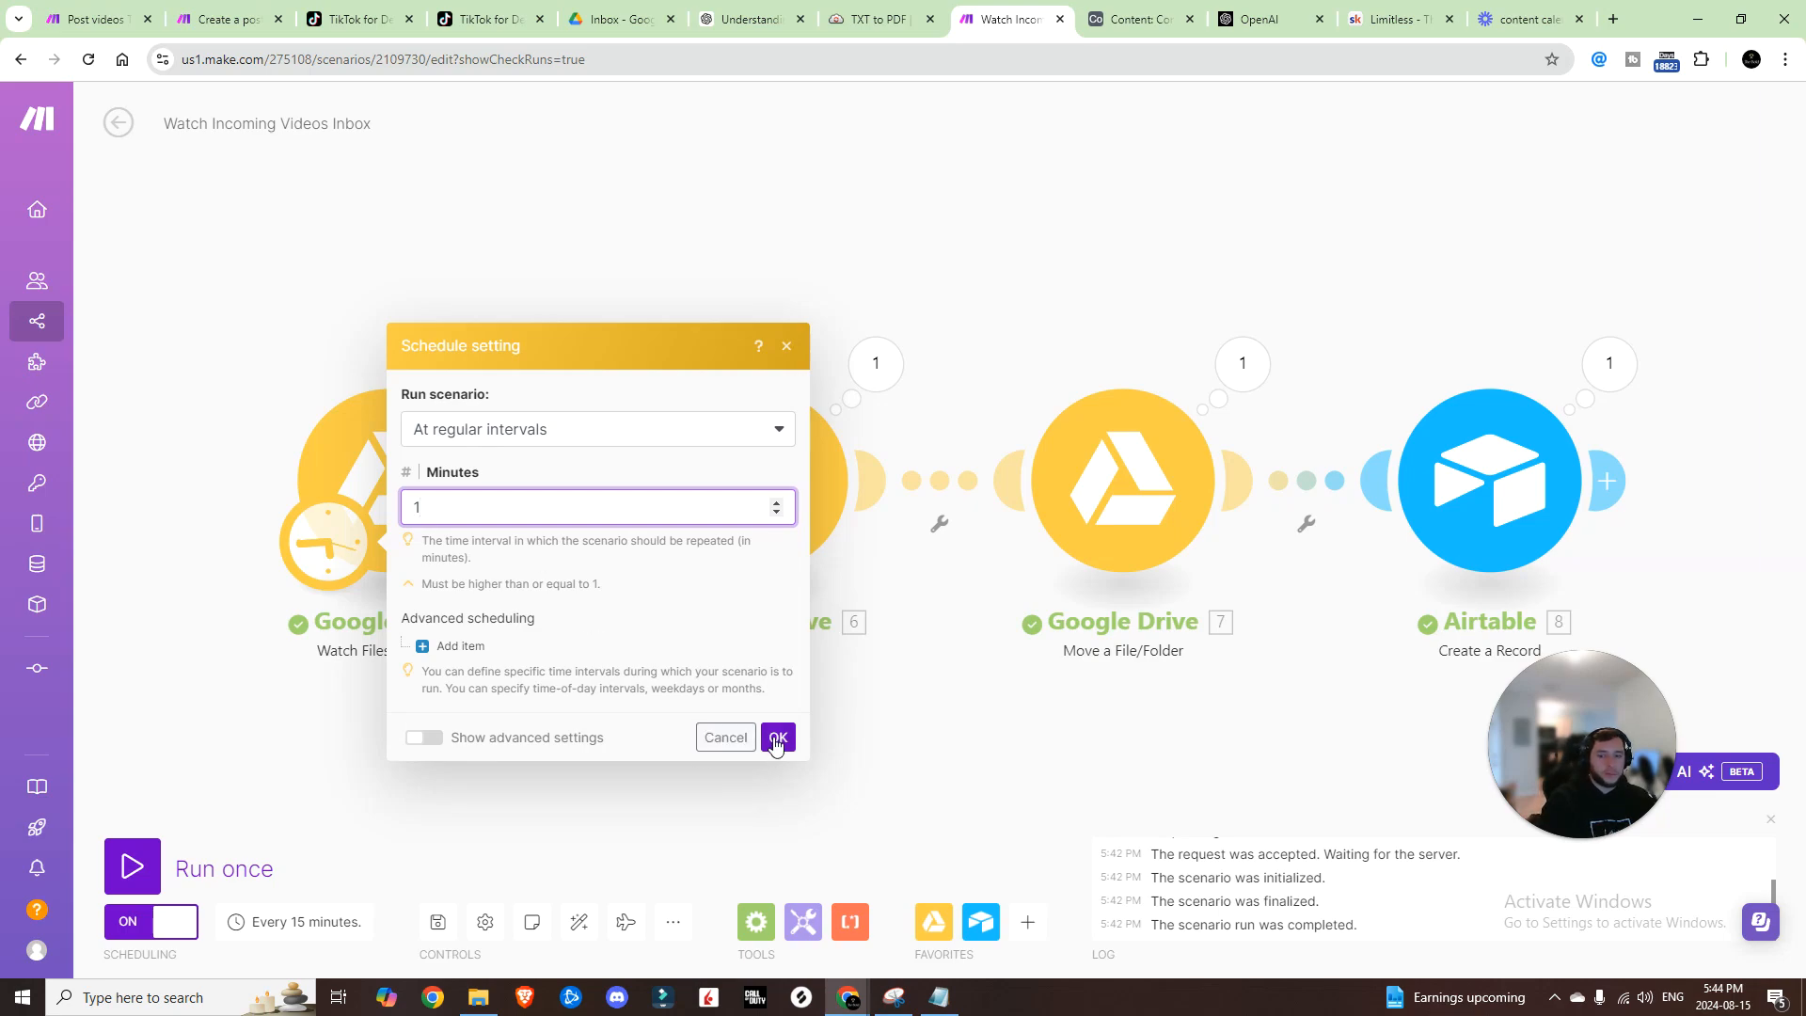
click(777, 738)
click(423, 922)
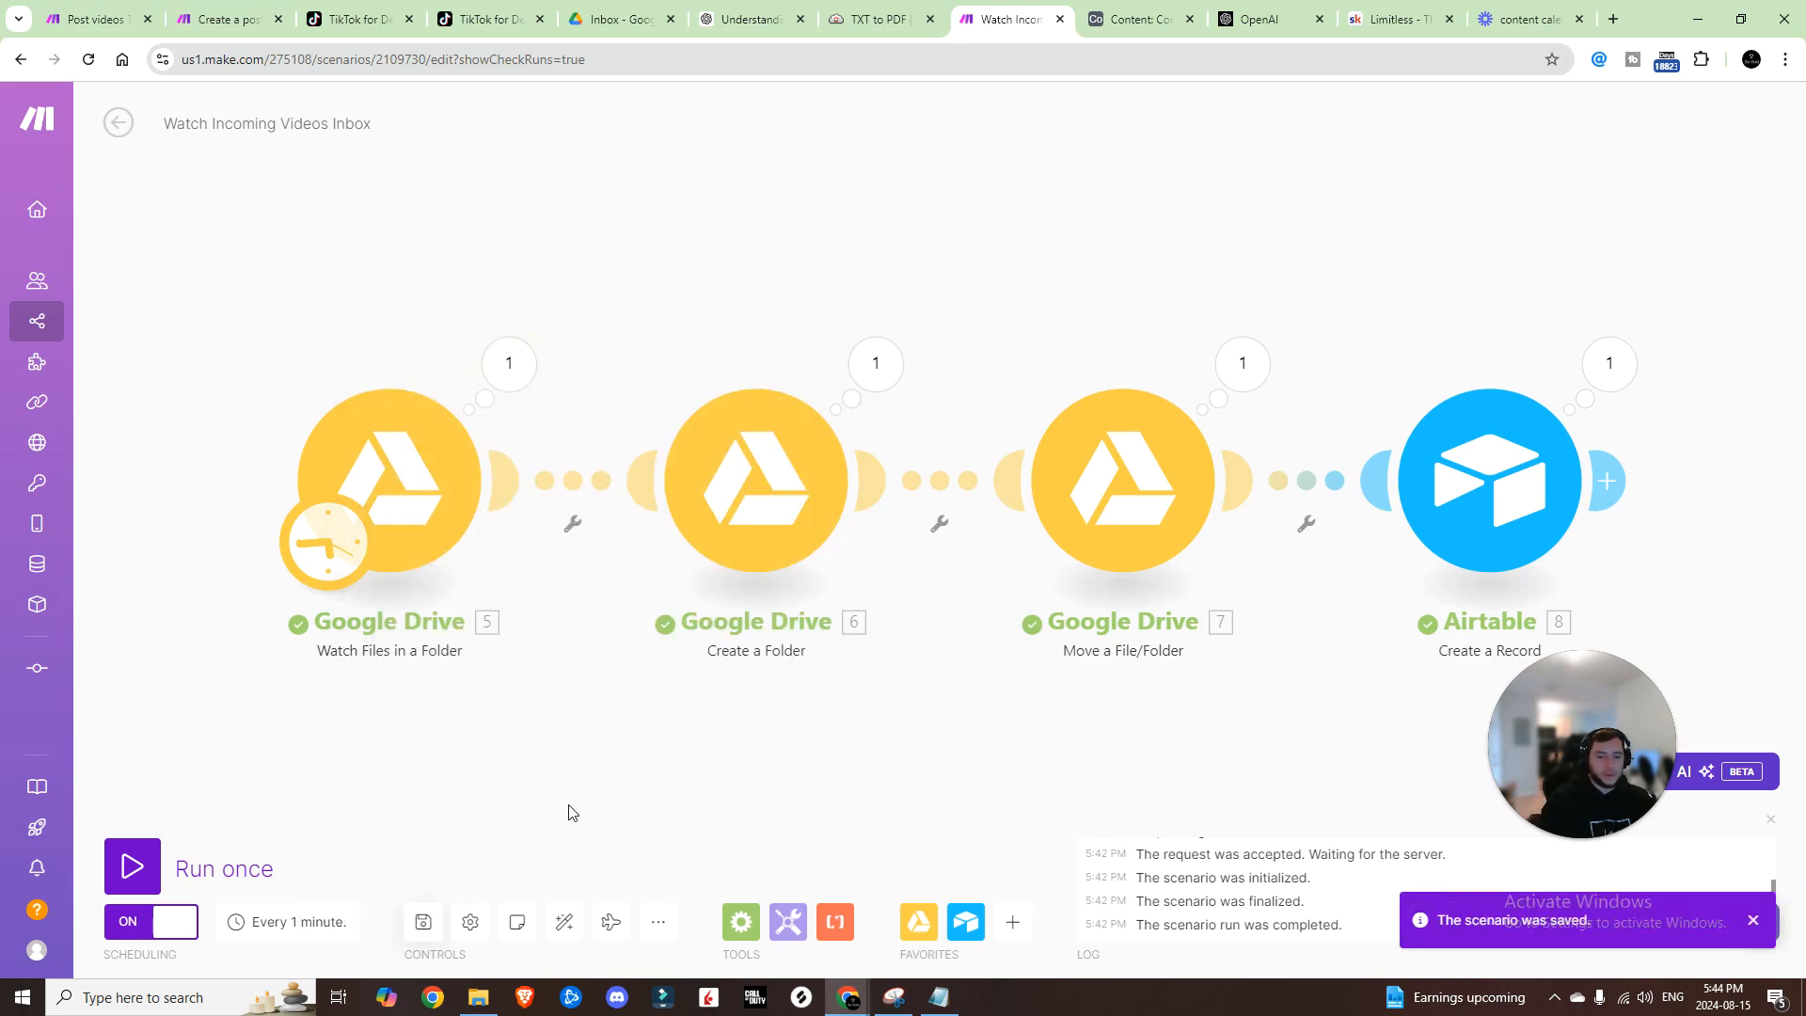
Step: Open the Social Media Content Scheduler scenario from the scenarios list
click(118, 123)
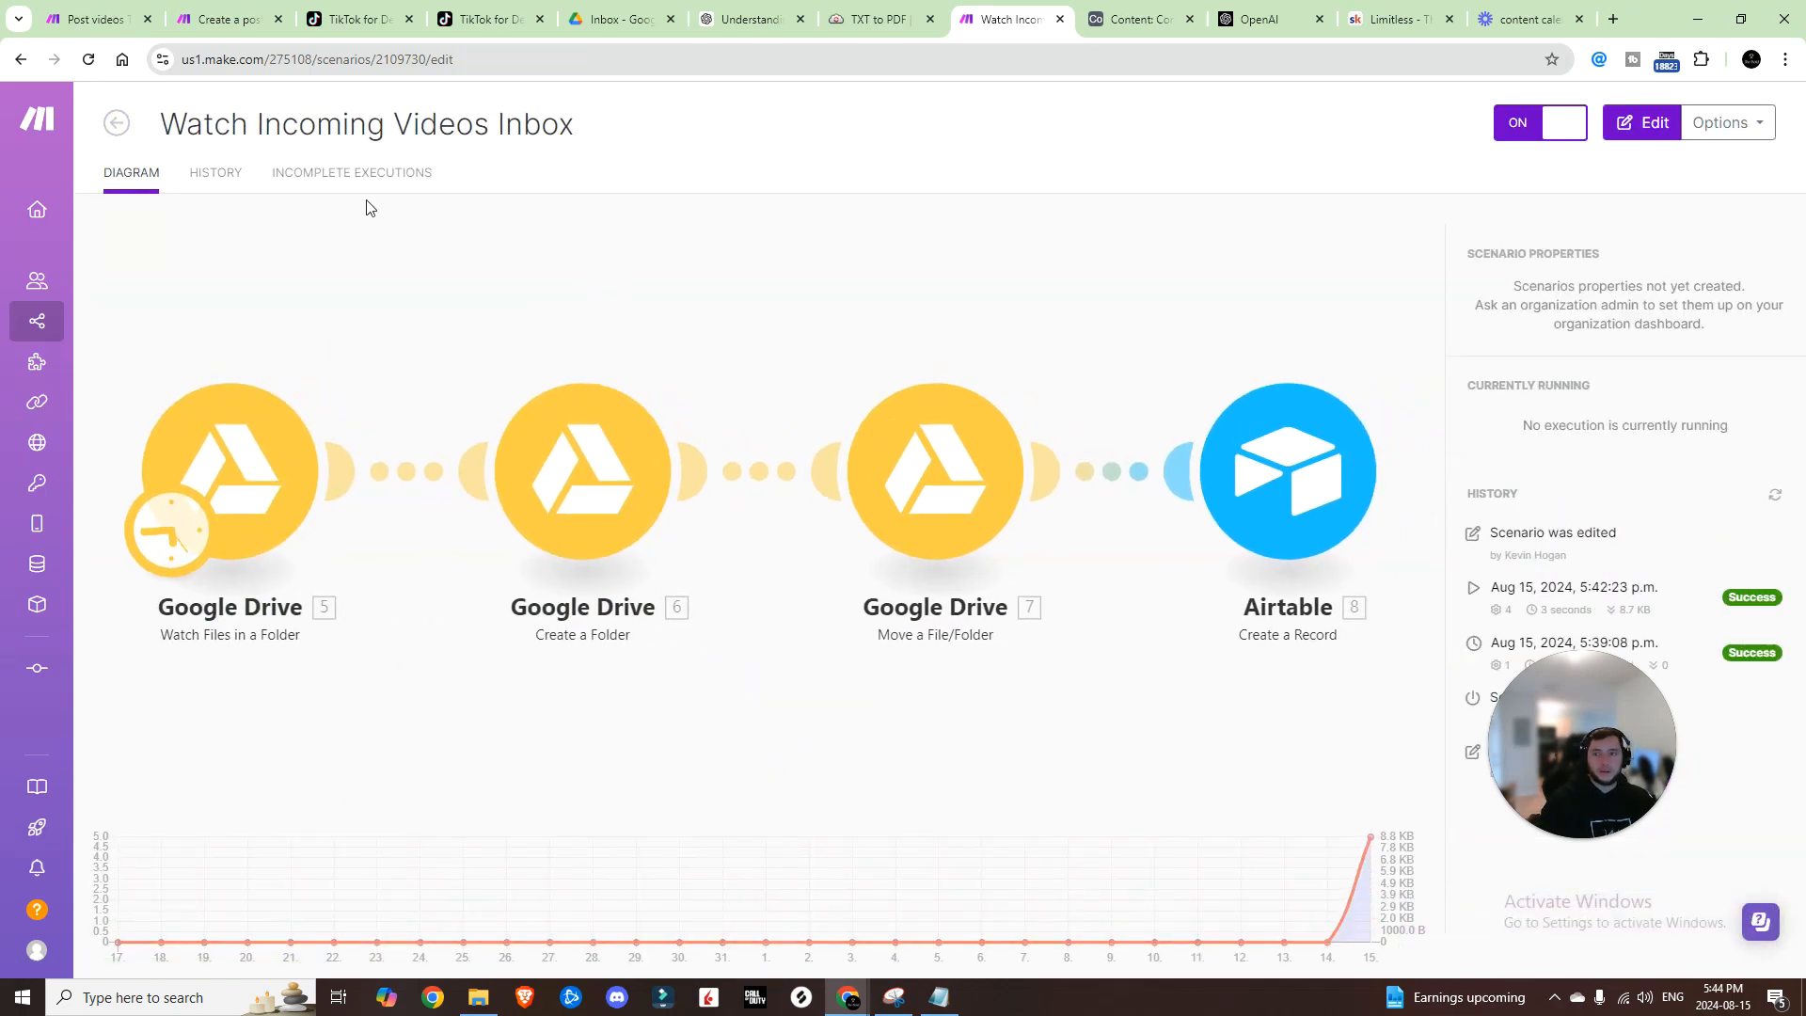
click(119, 121)
scroll(838, 451, down, 10)
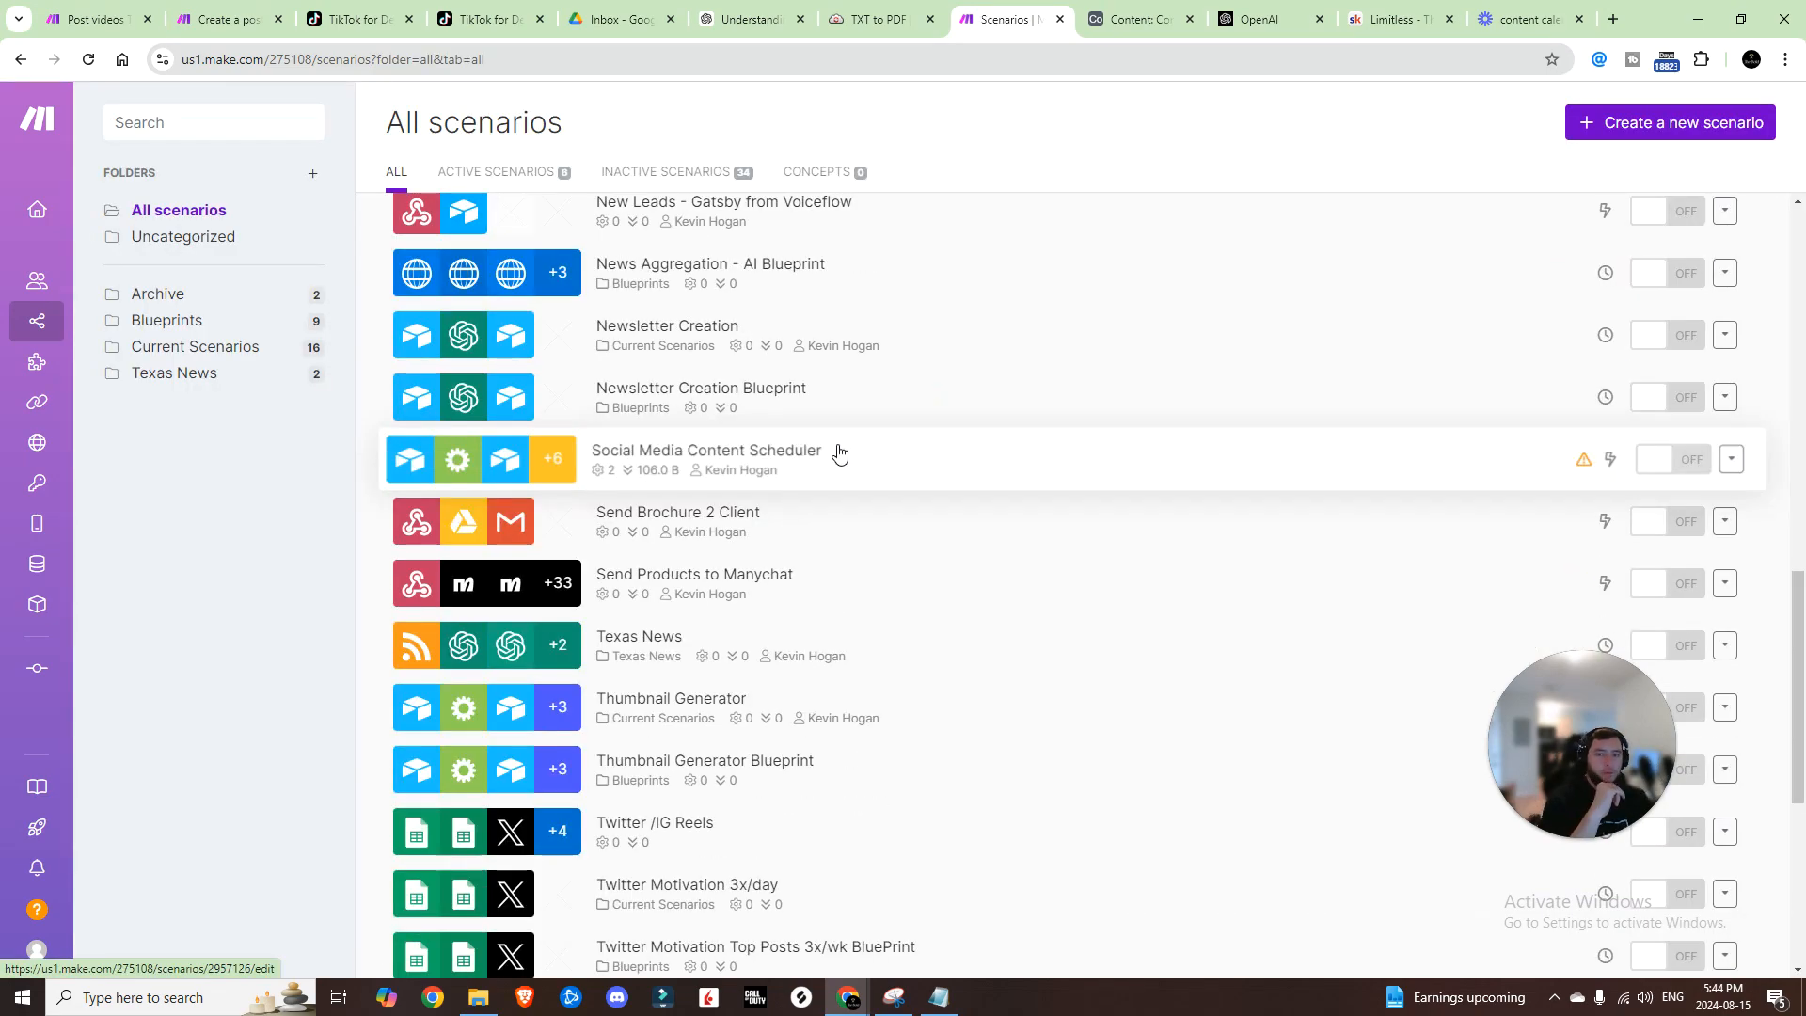
click(838, 453)
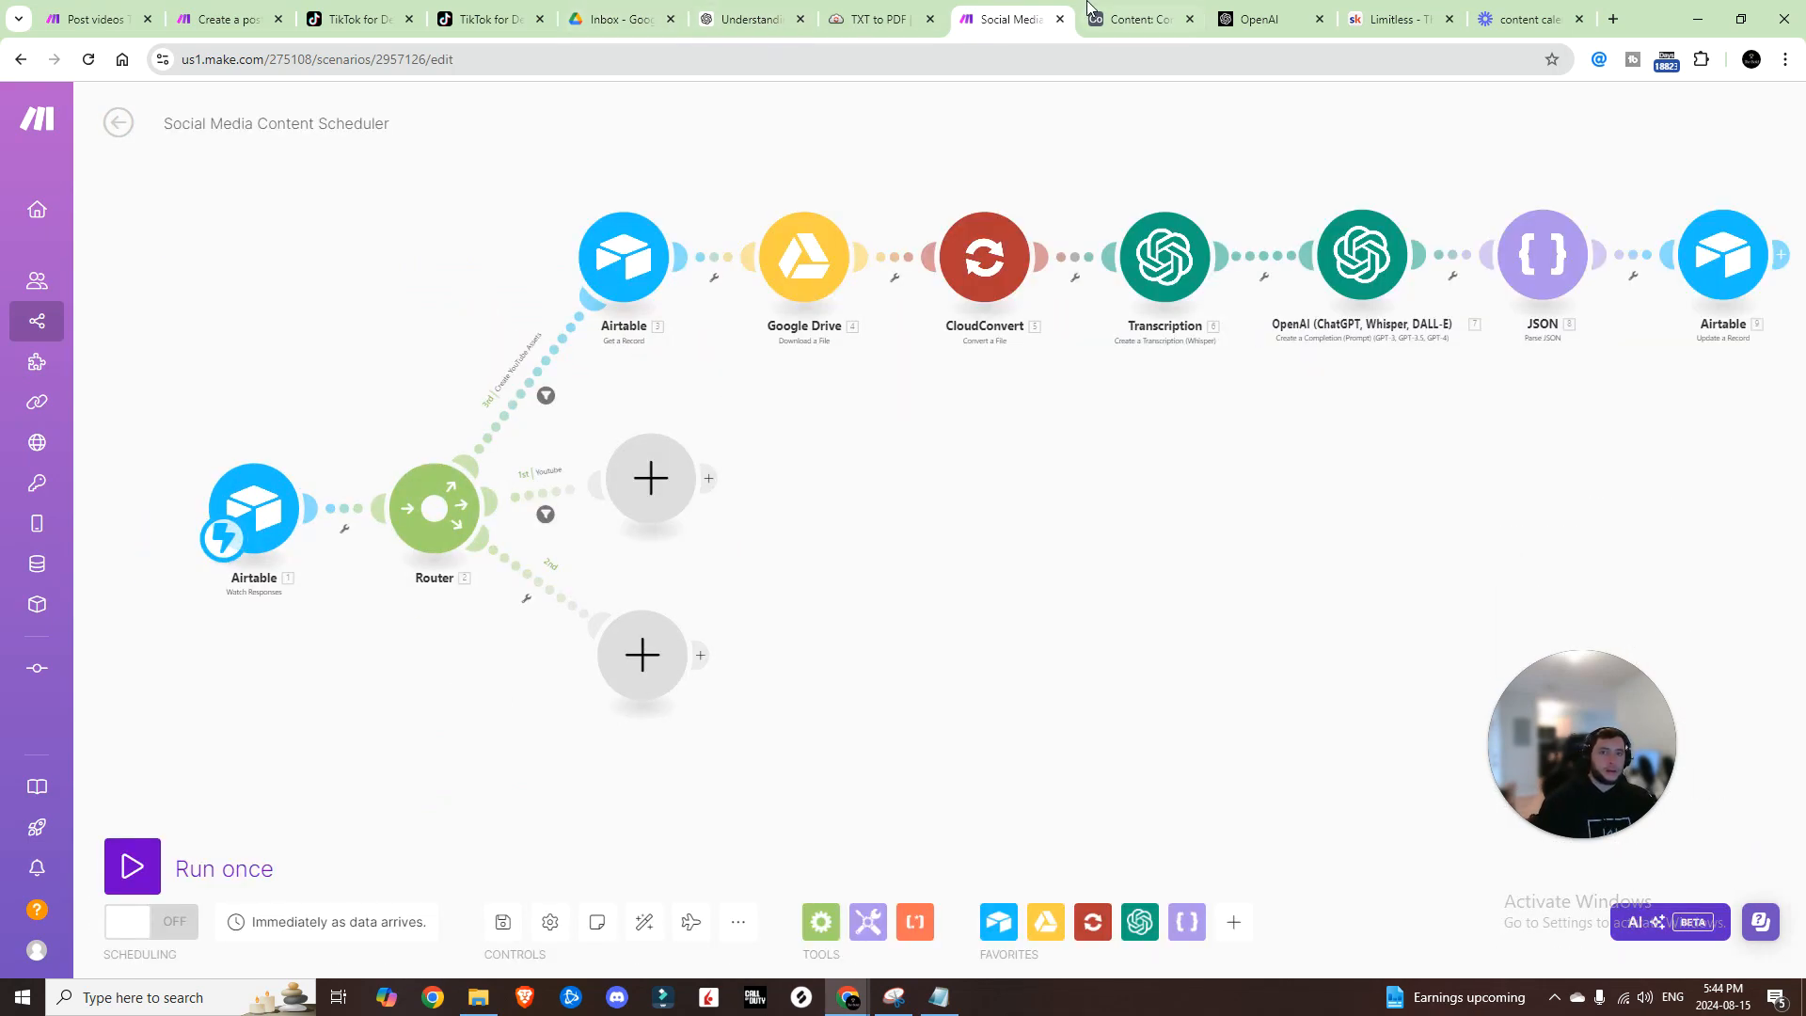
Step: Set row 3's Video Type to Youtube in the Airtable Content table
click(1138, 19)
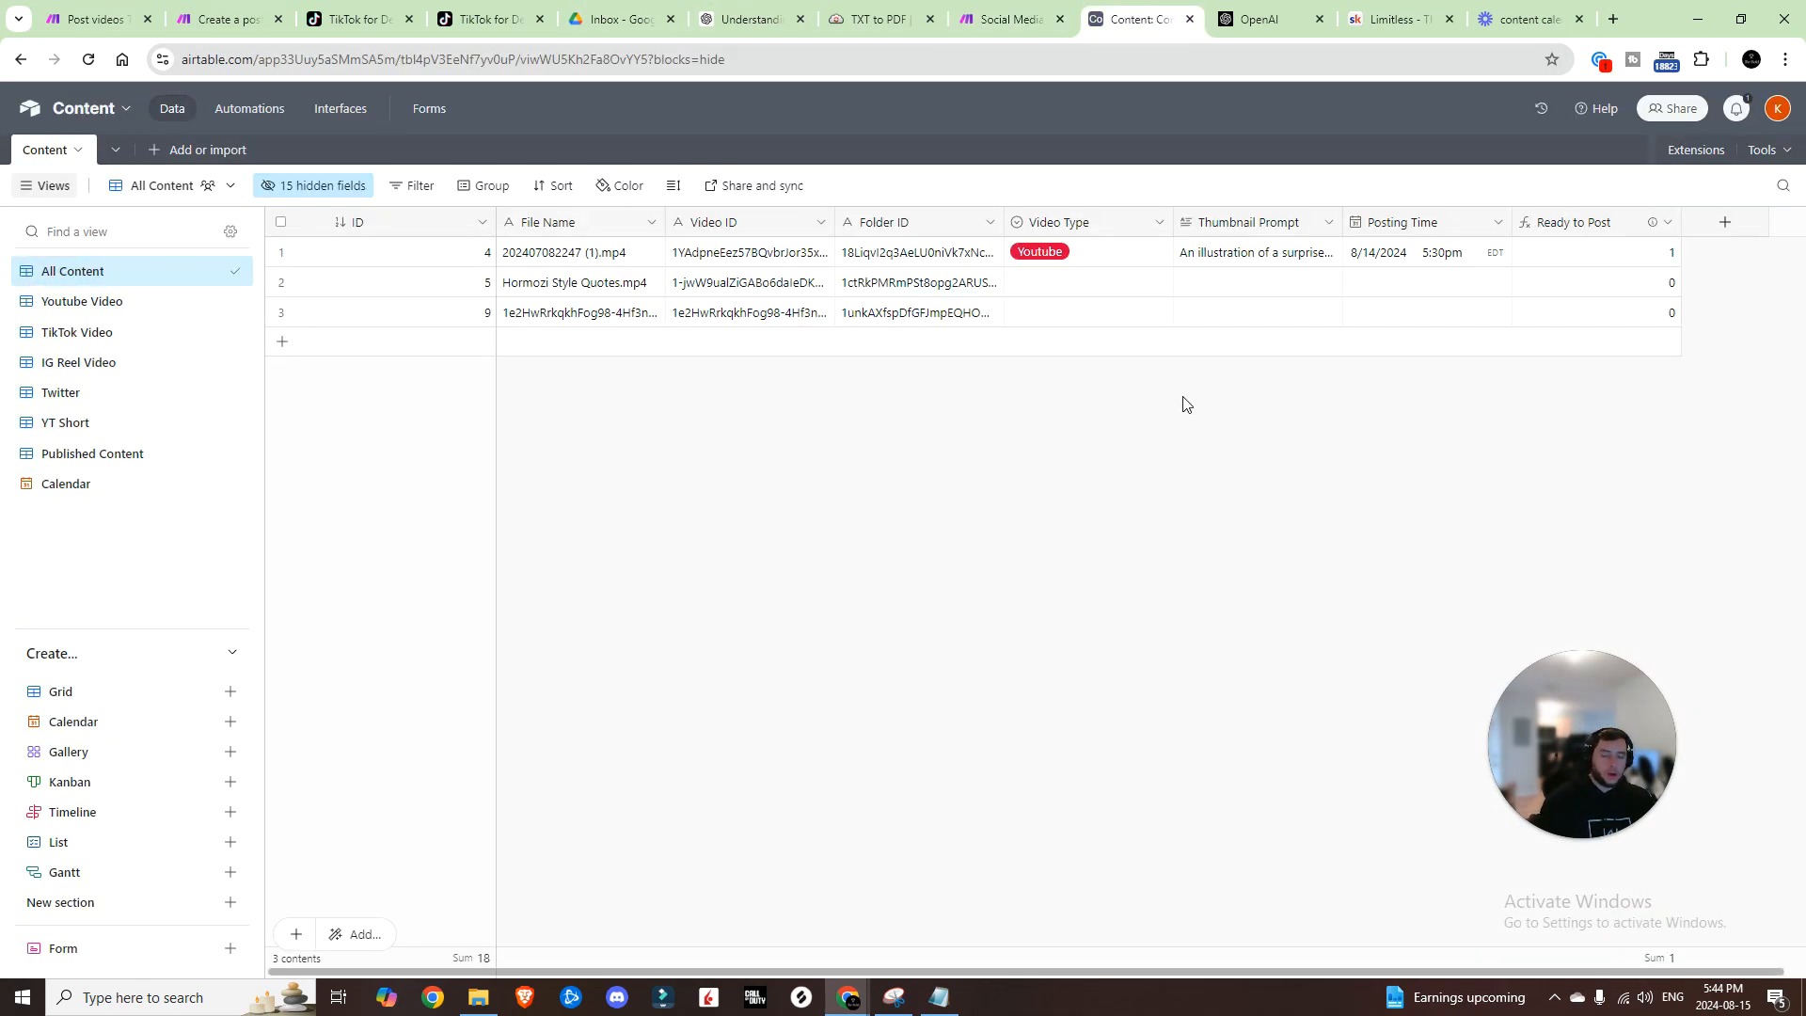
click(1129, 320)
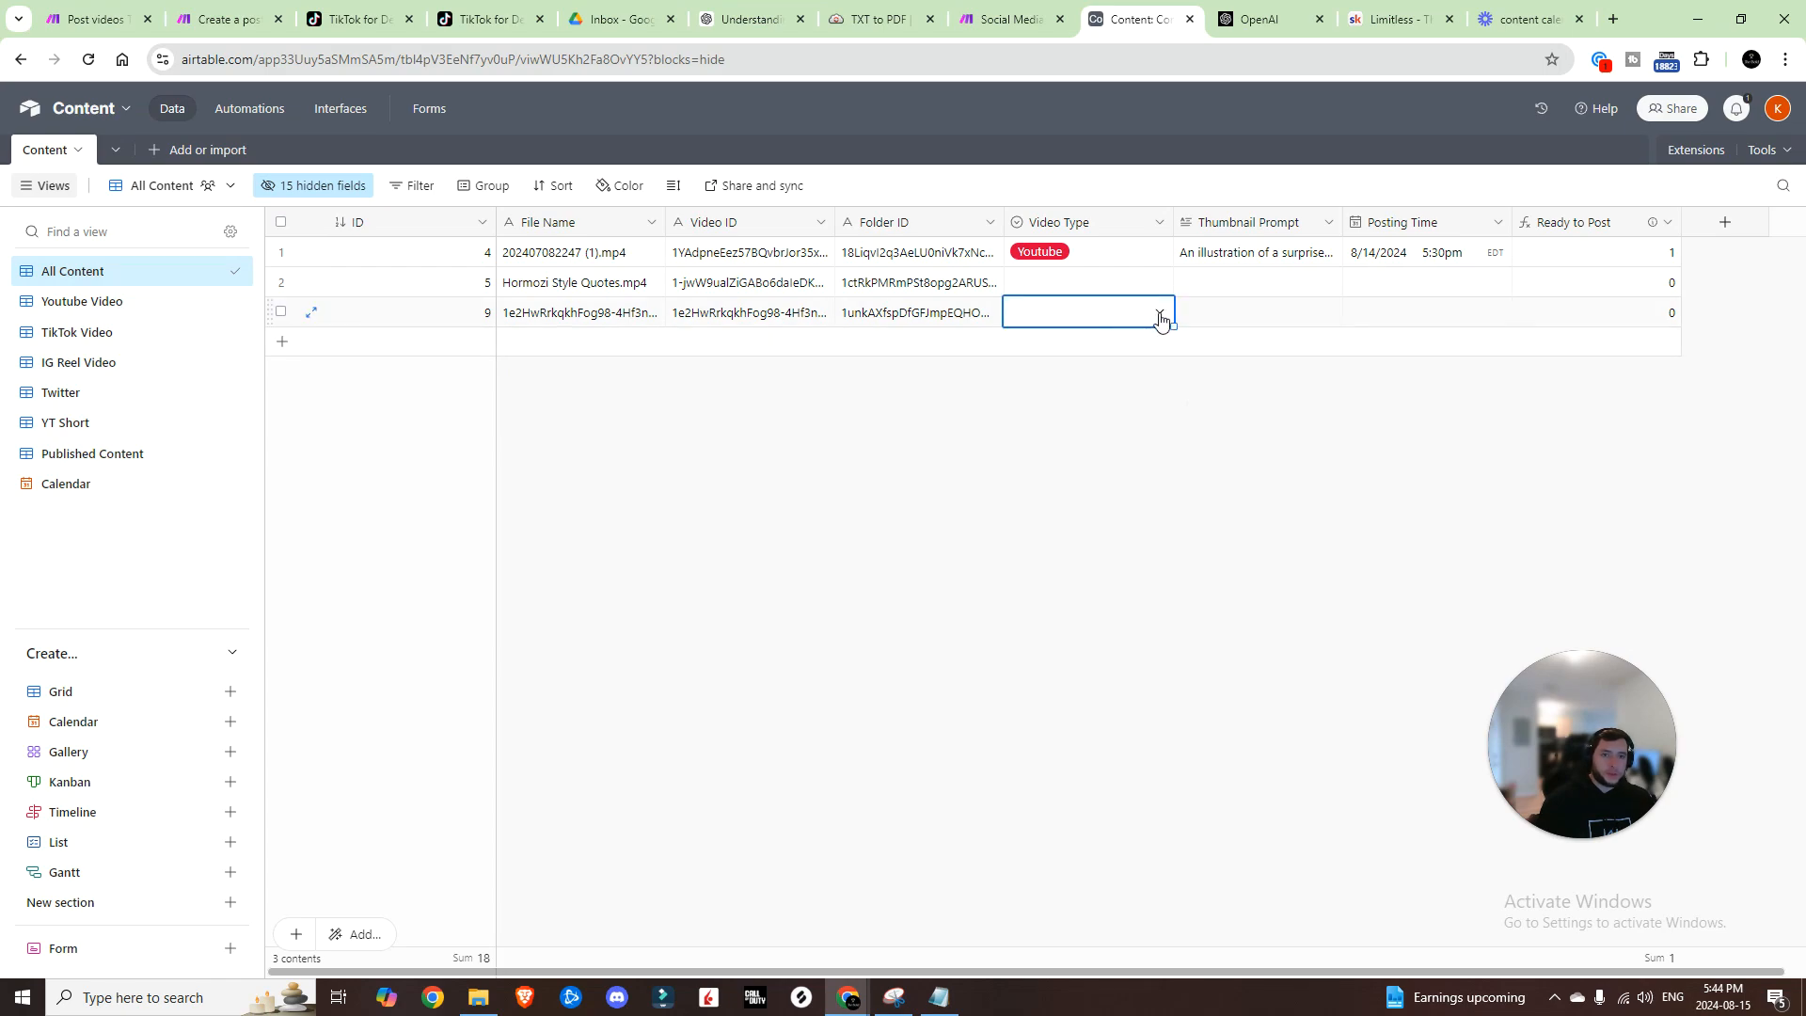
click(1161, 316)
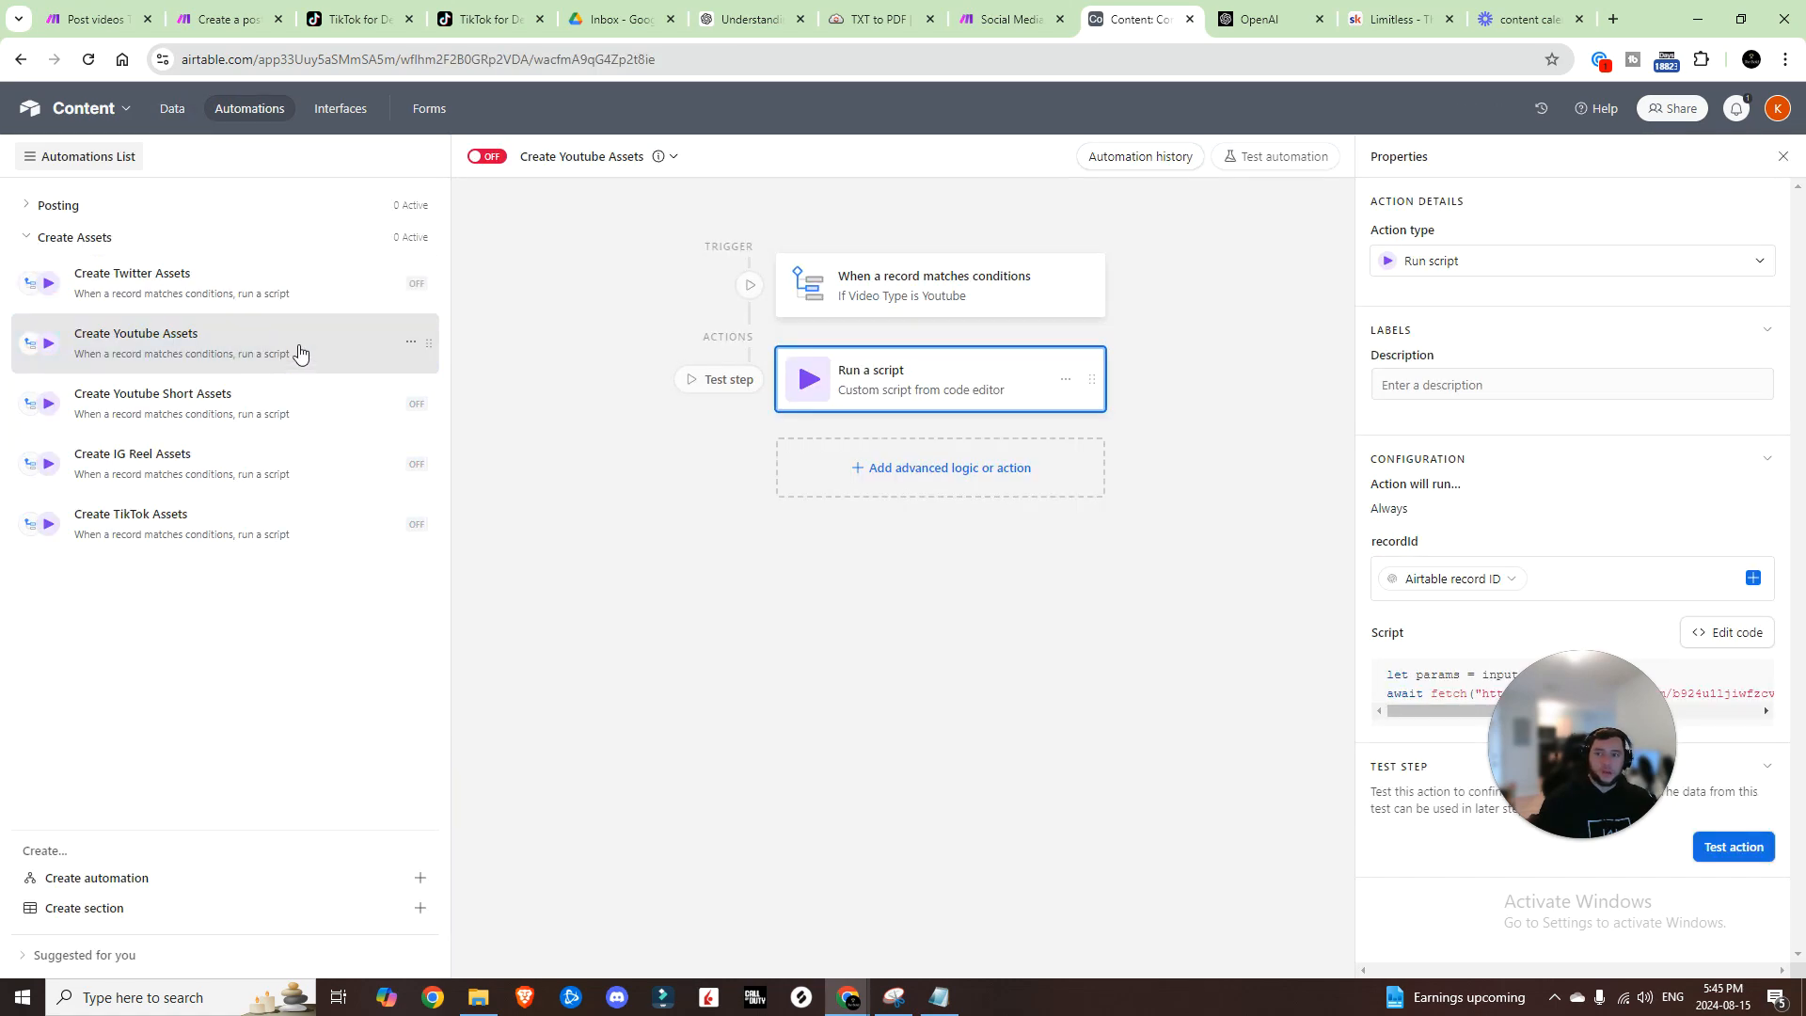
Step: Test the Create Youtube Assets automation's script step using record 9
click(363, 355)
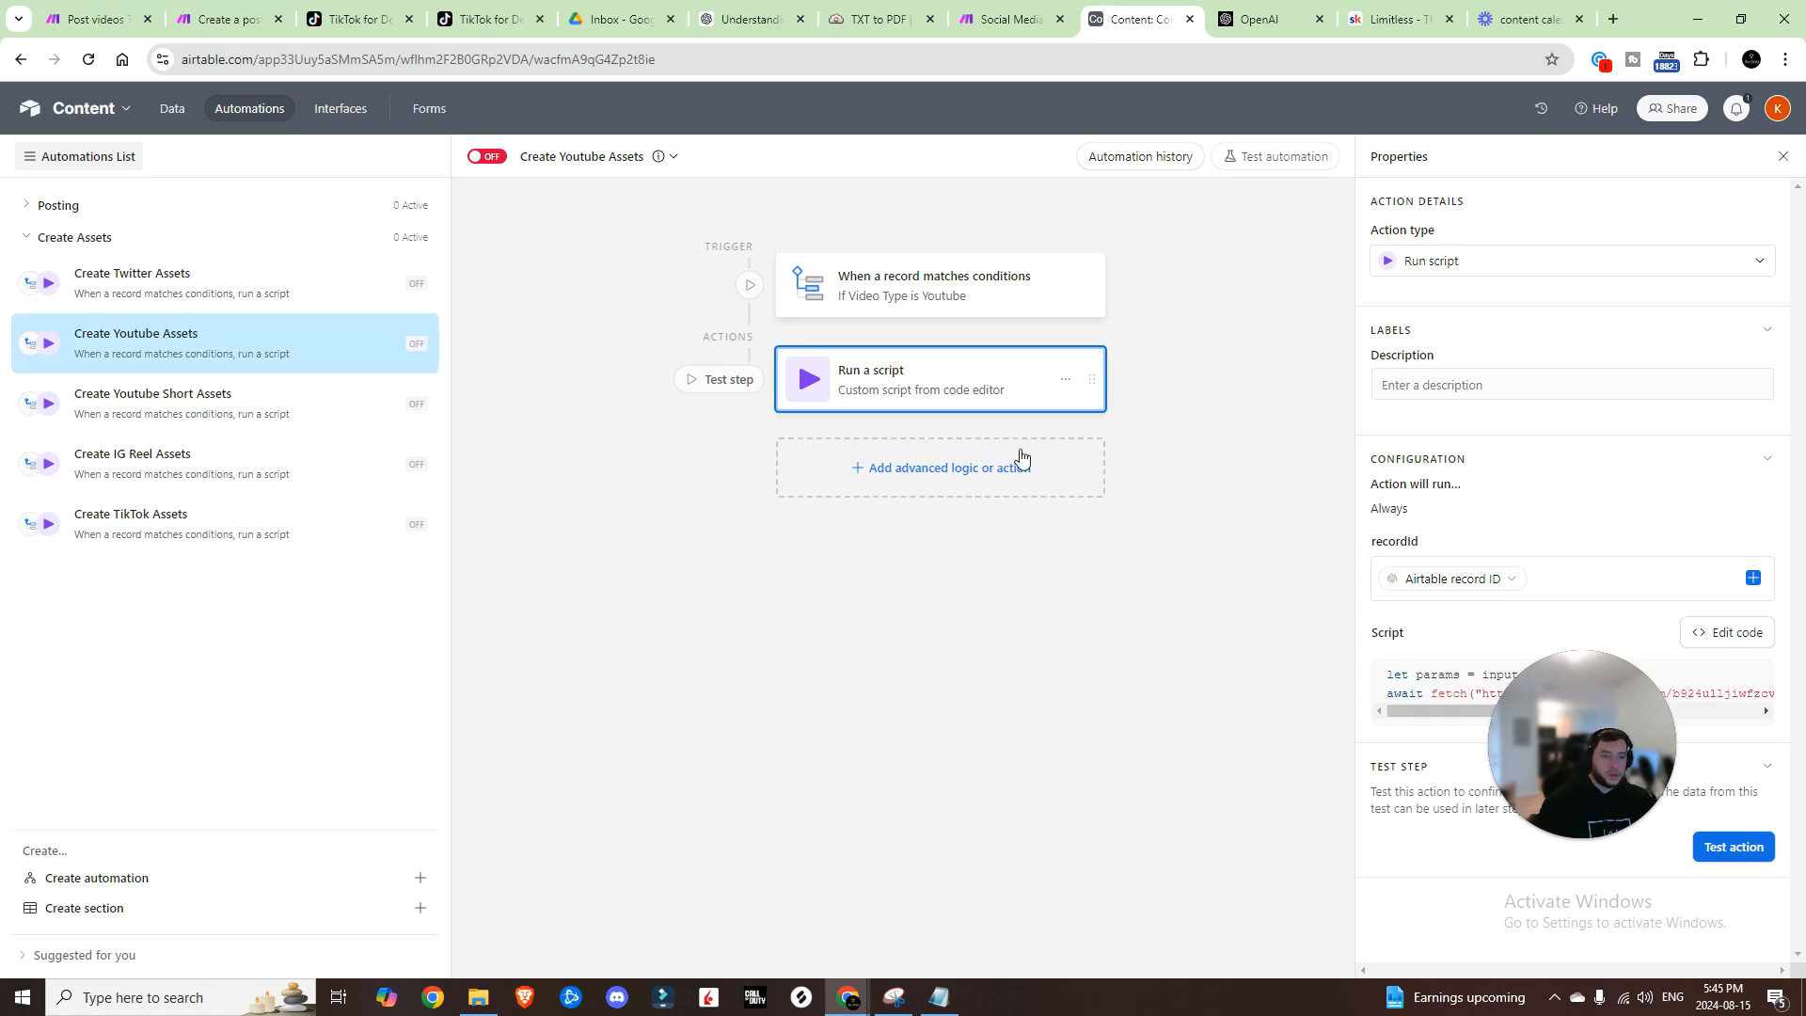
click(1740, 705)
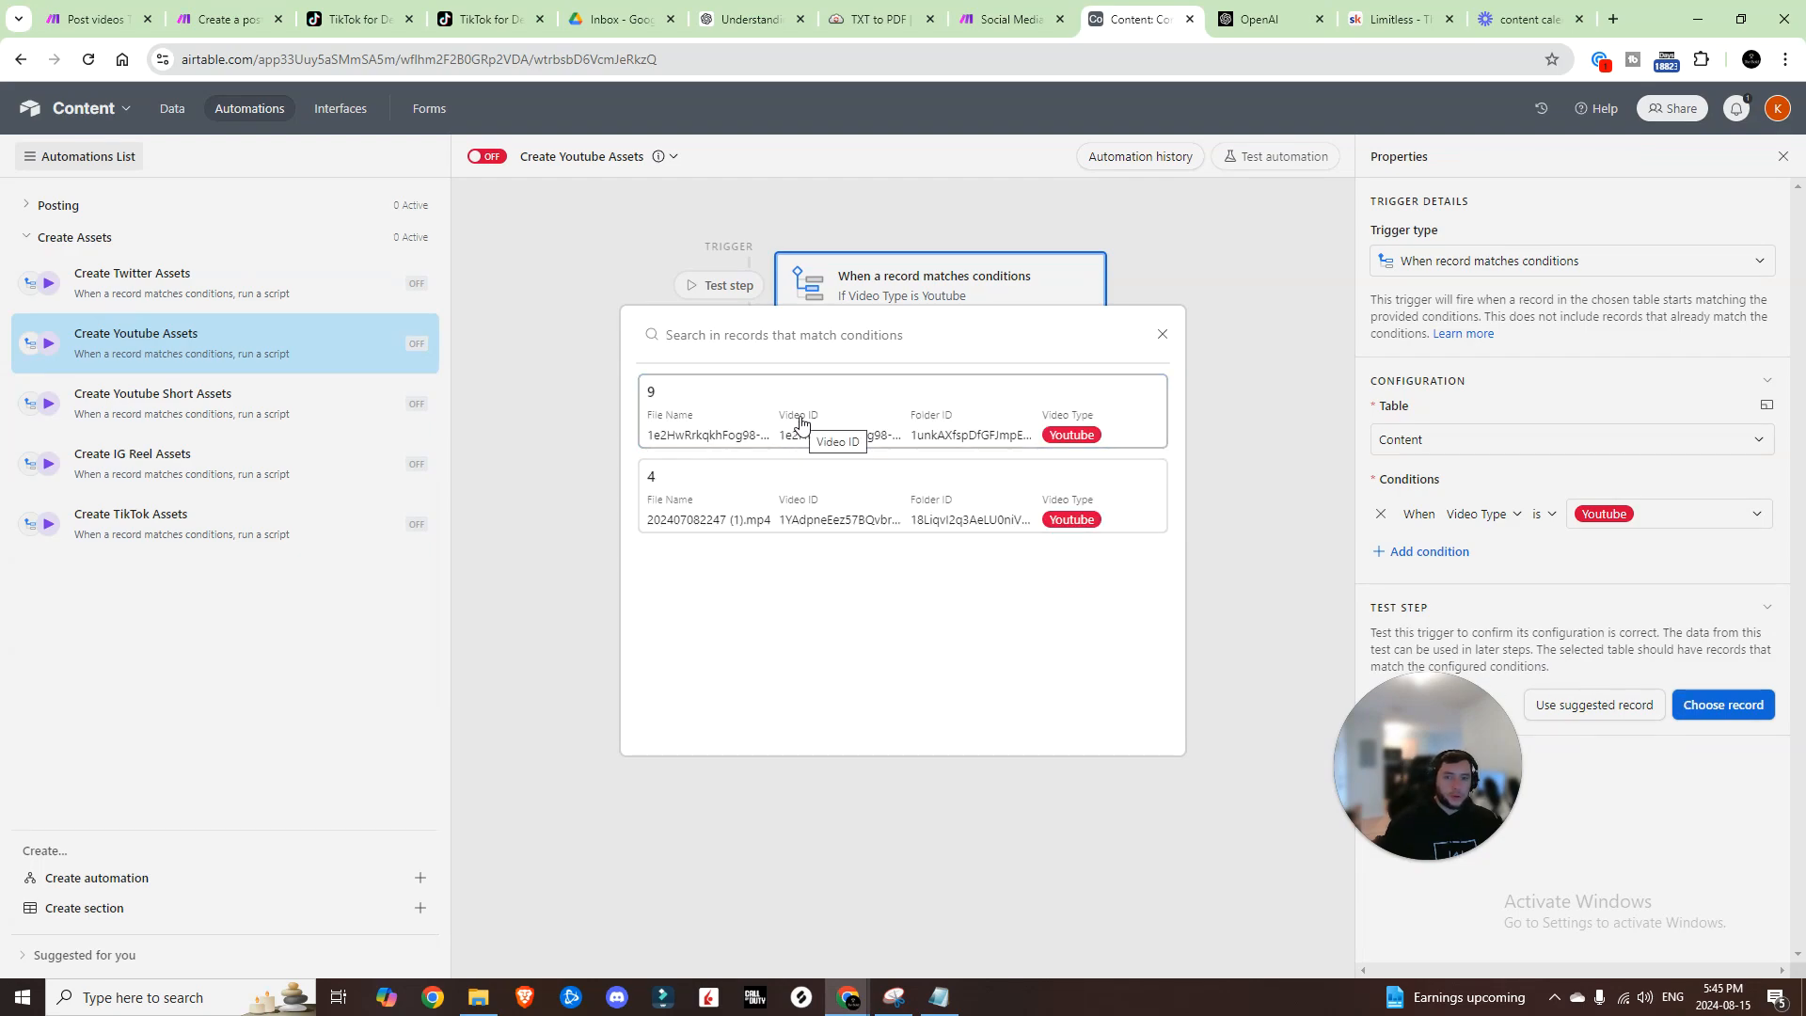
click(801, 423)
click(1000, 371)
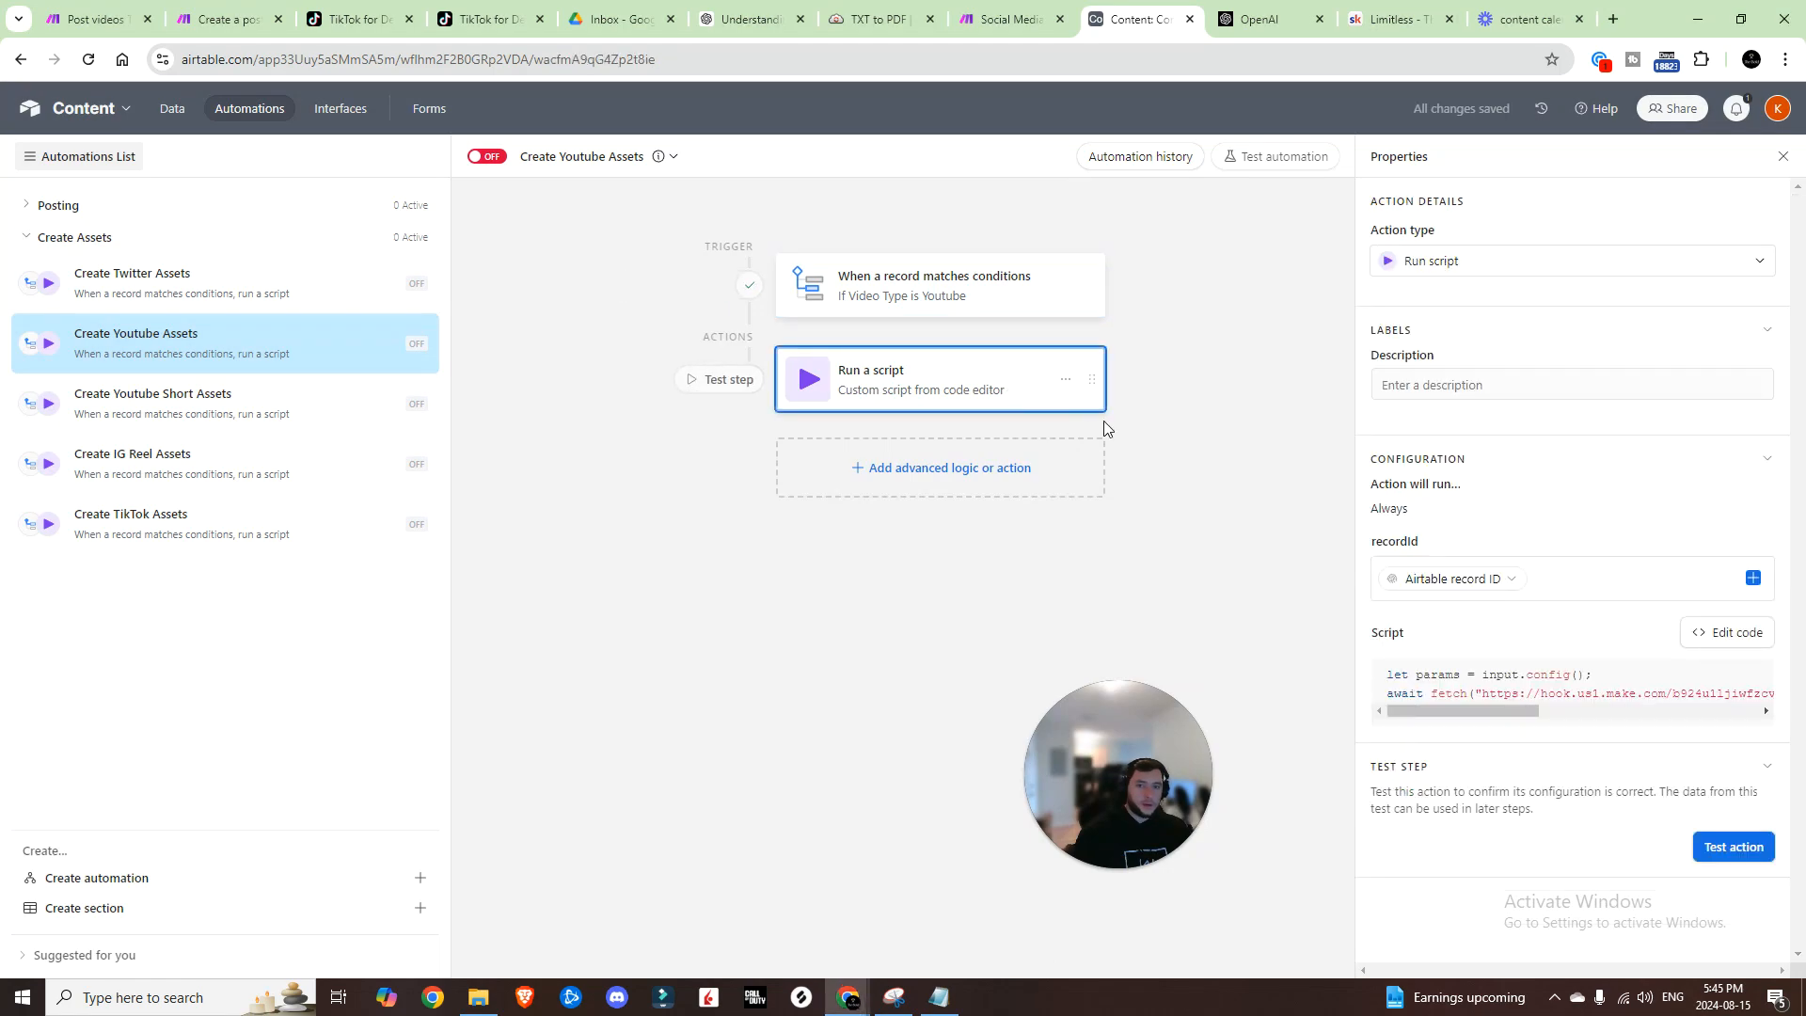
click(1721, 852)
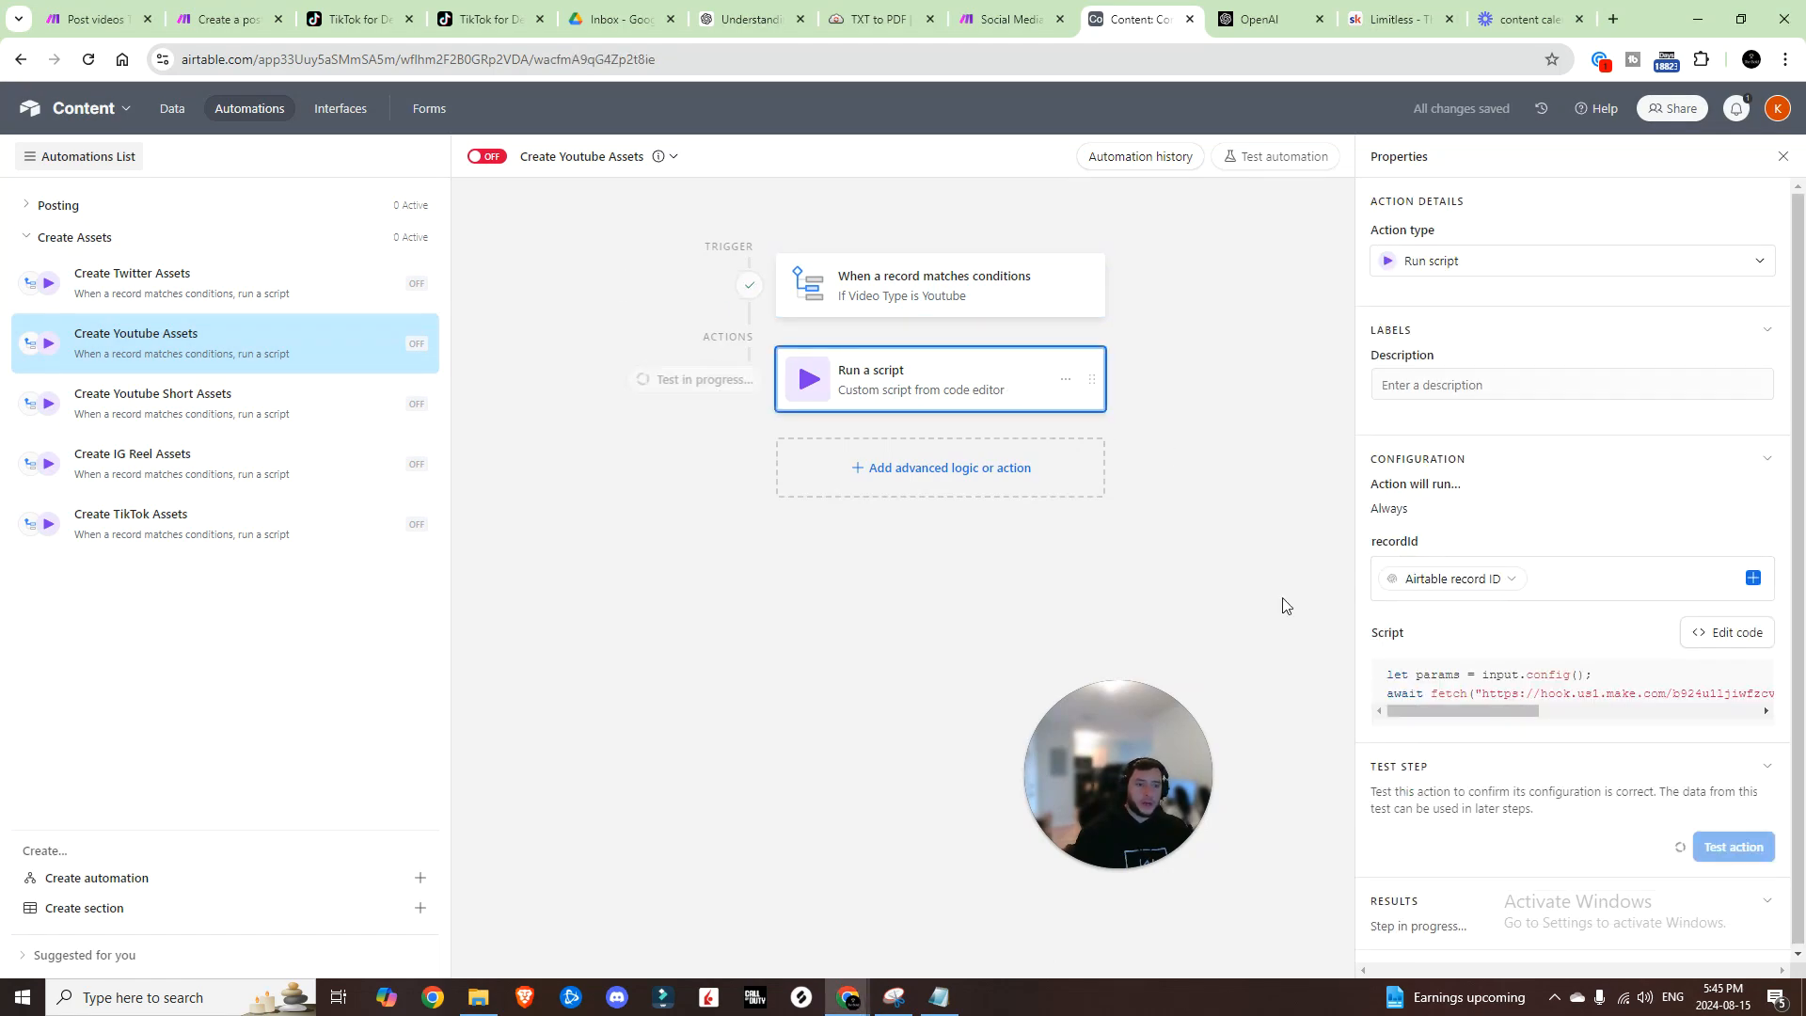
Step: Run the Content Scheduler on the new data and review the transcription and OpenAI outputs
click(1005, 19)
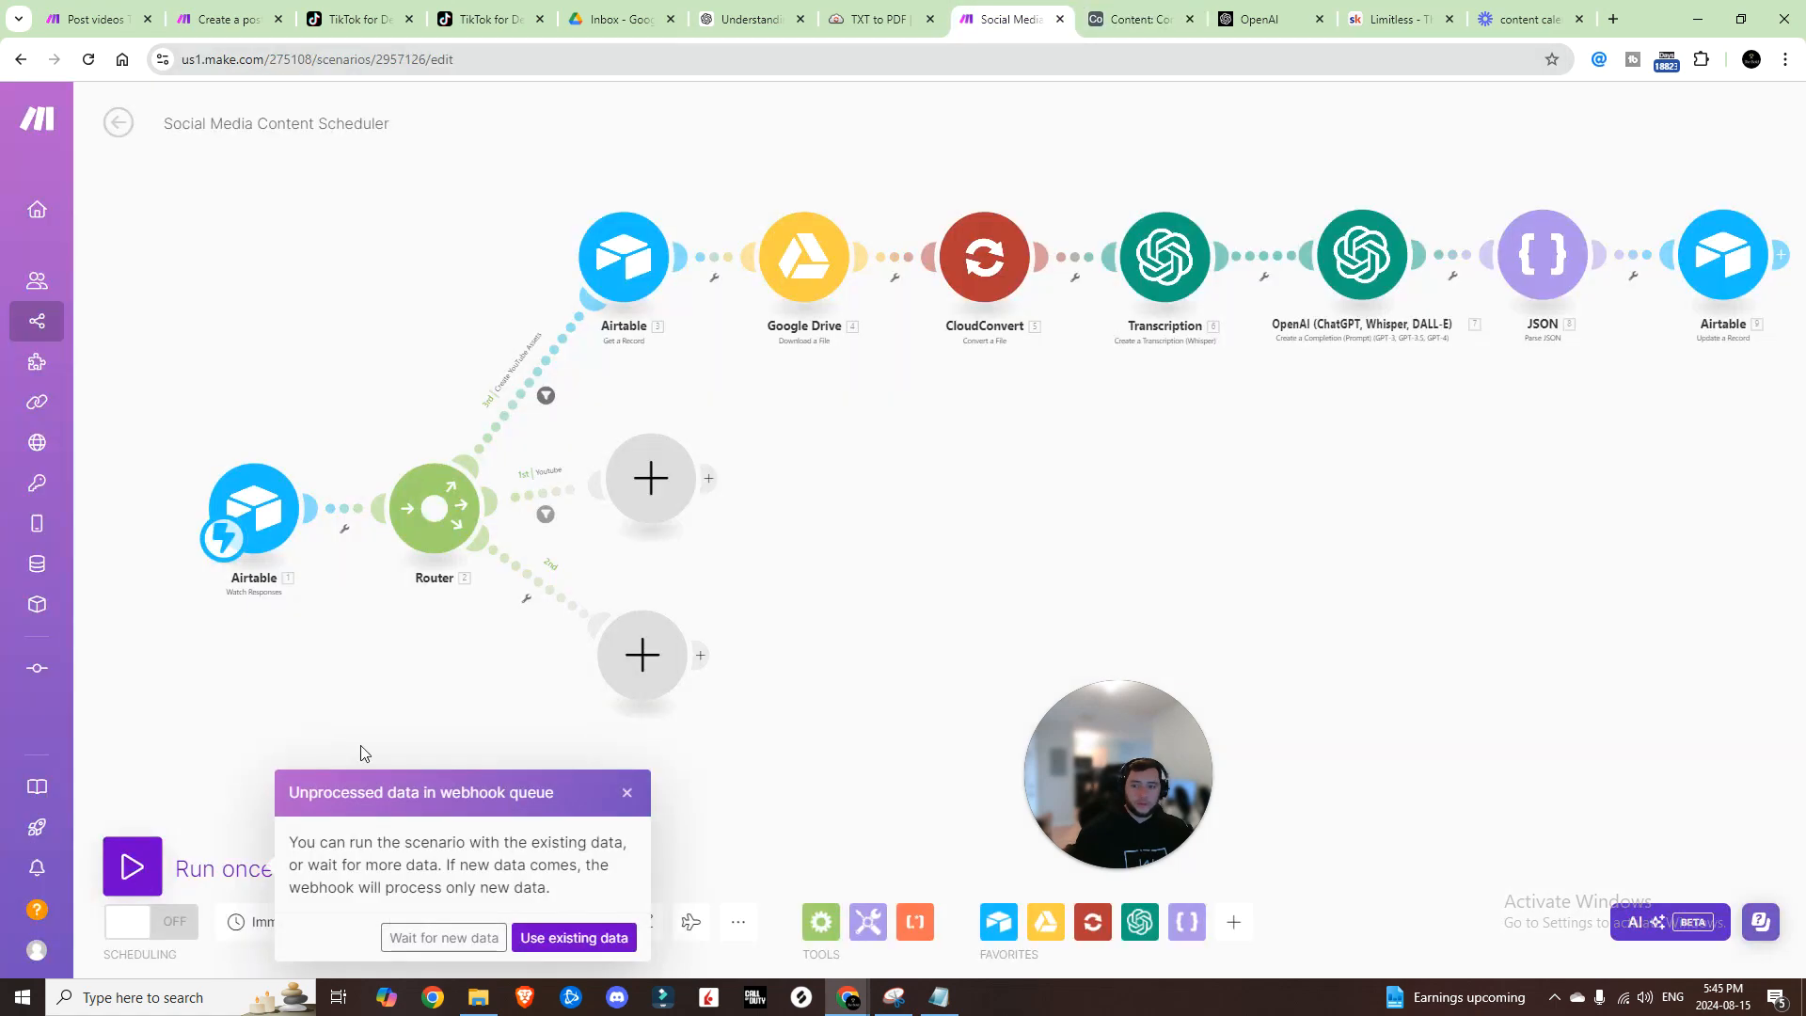
click(461, 937)
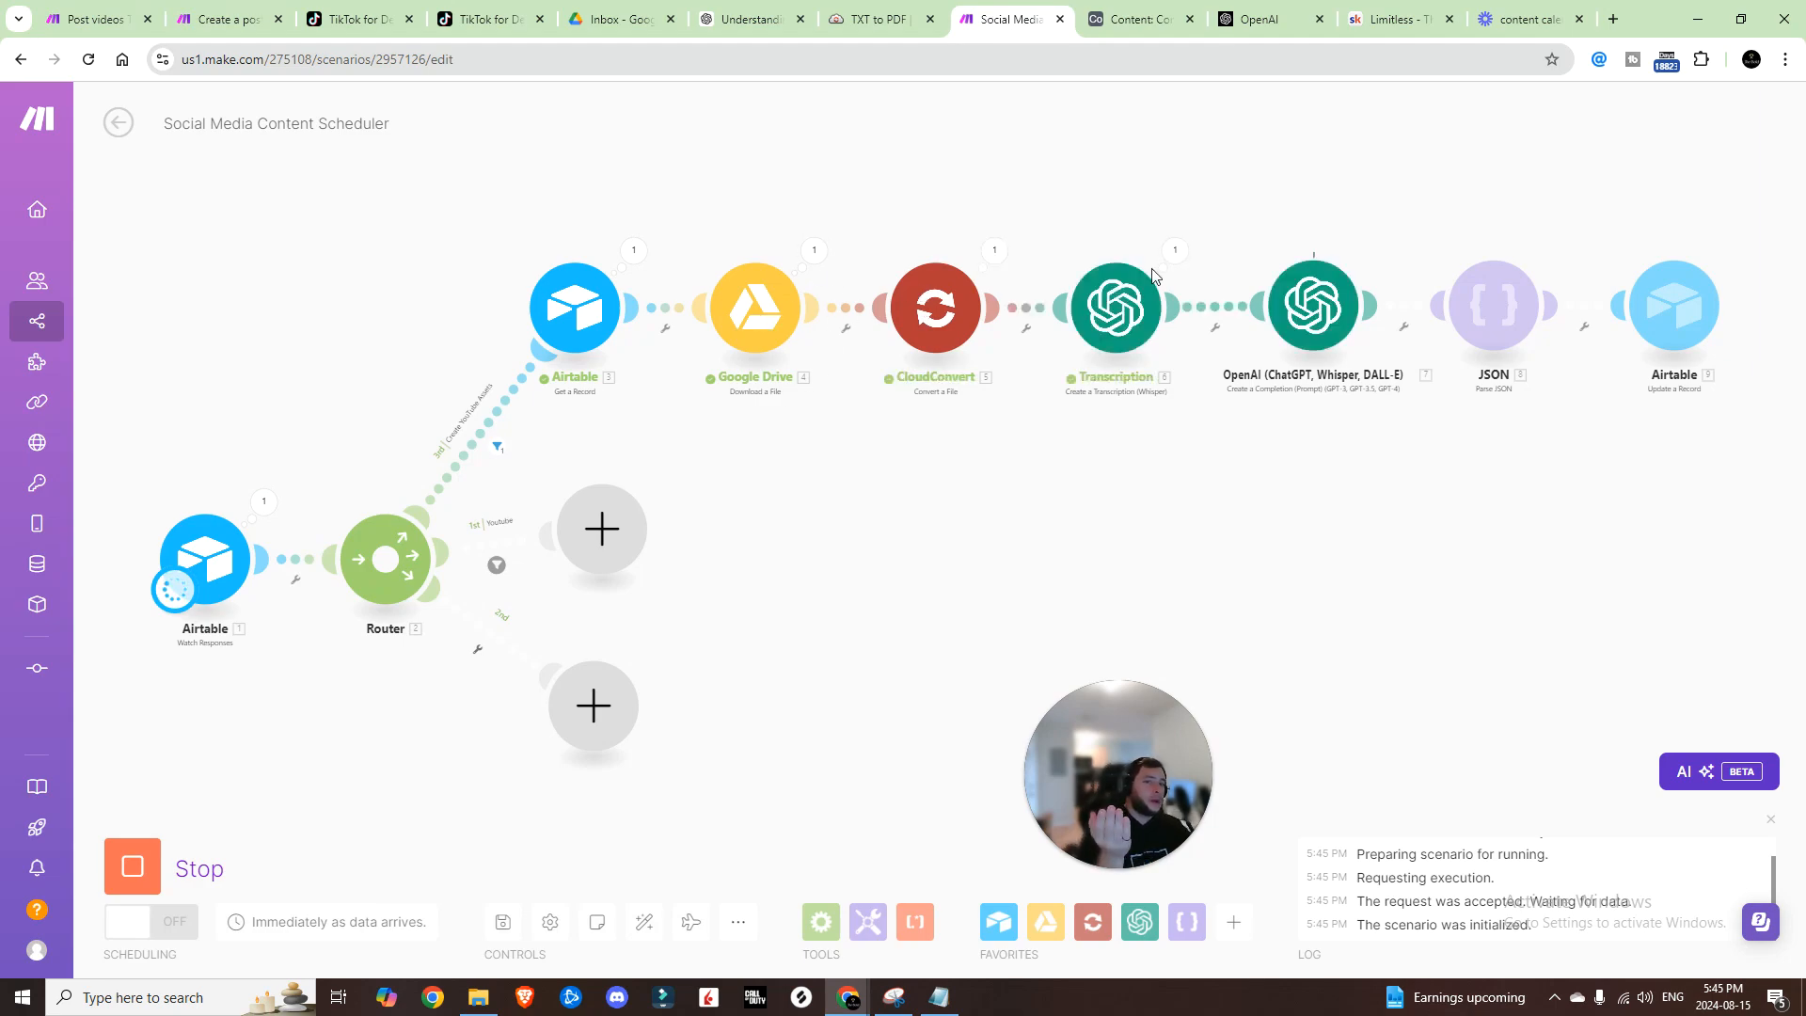
click(1175, 250)
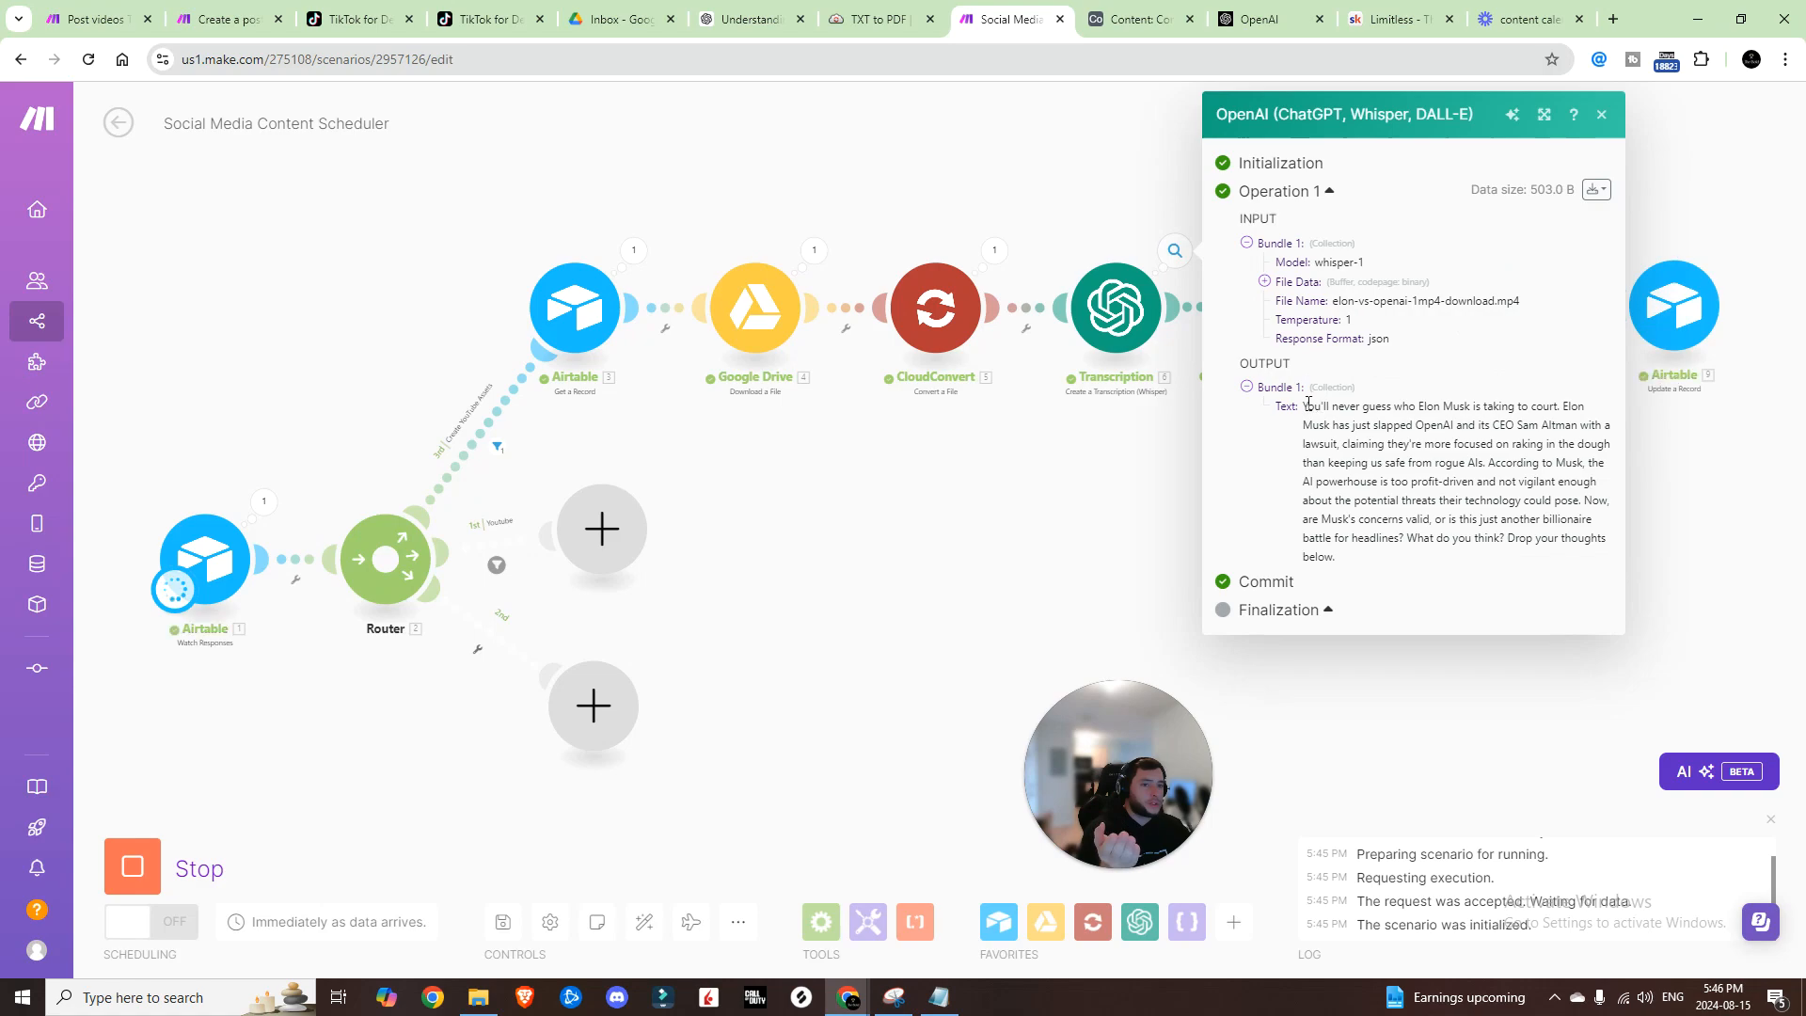
click(1144, 544)
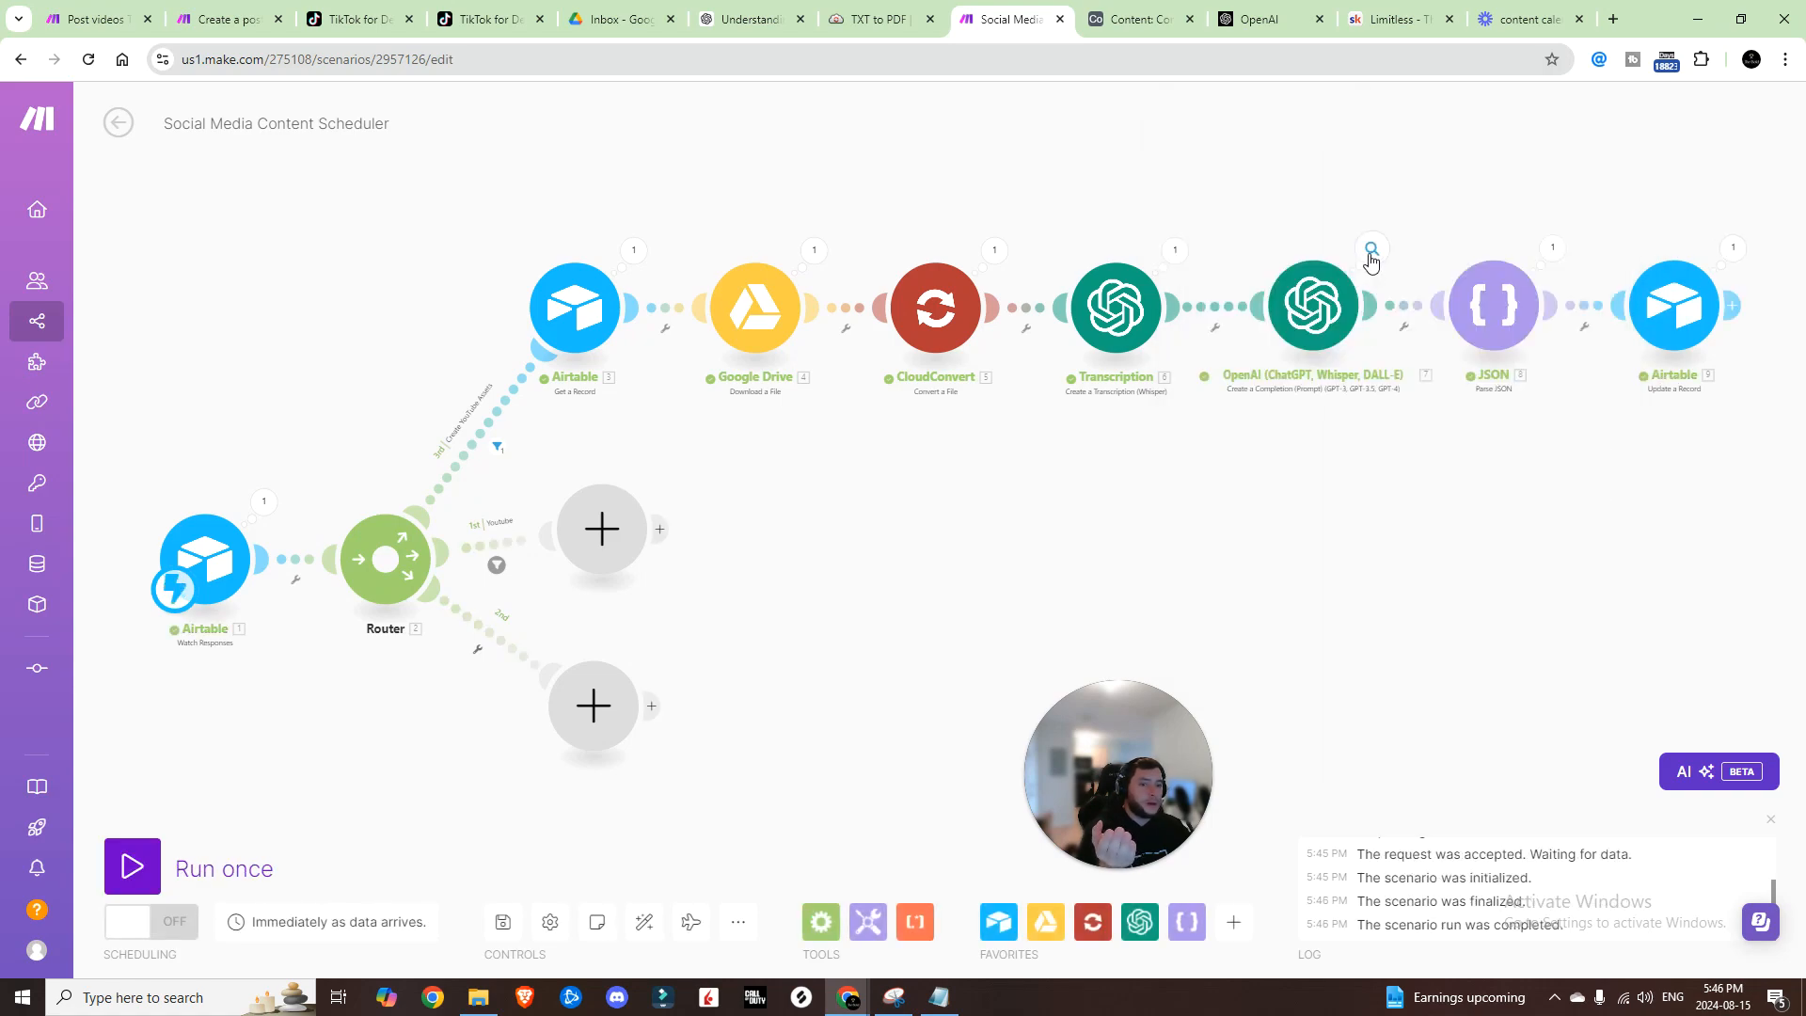
click(1371, 250)
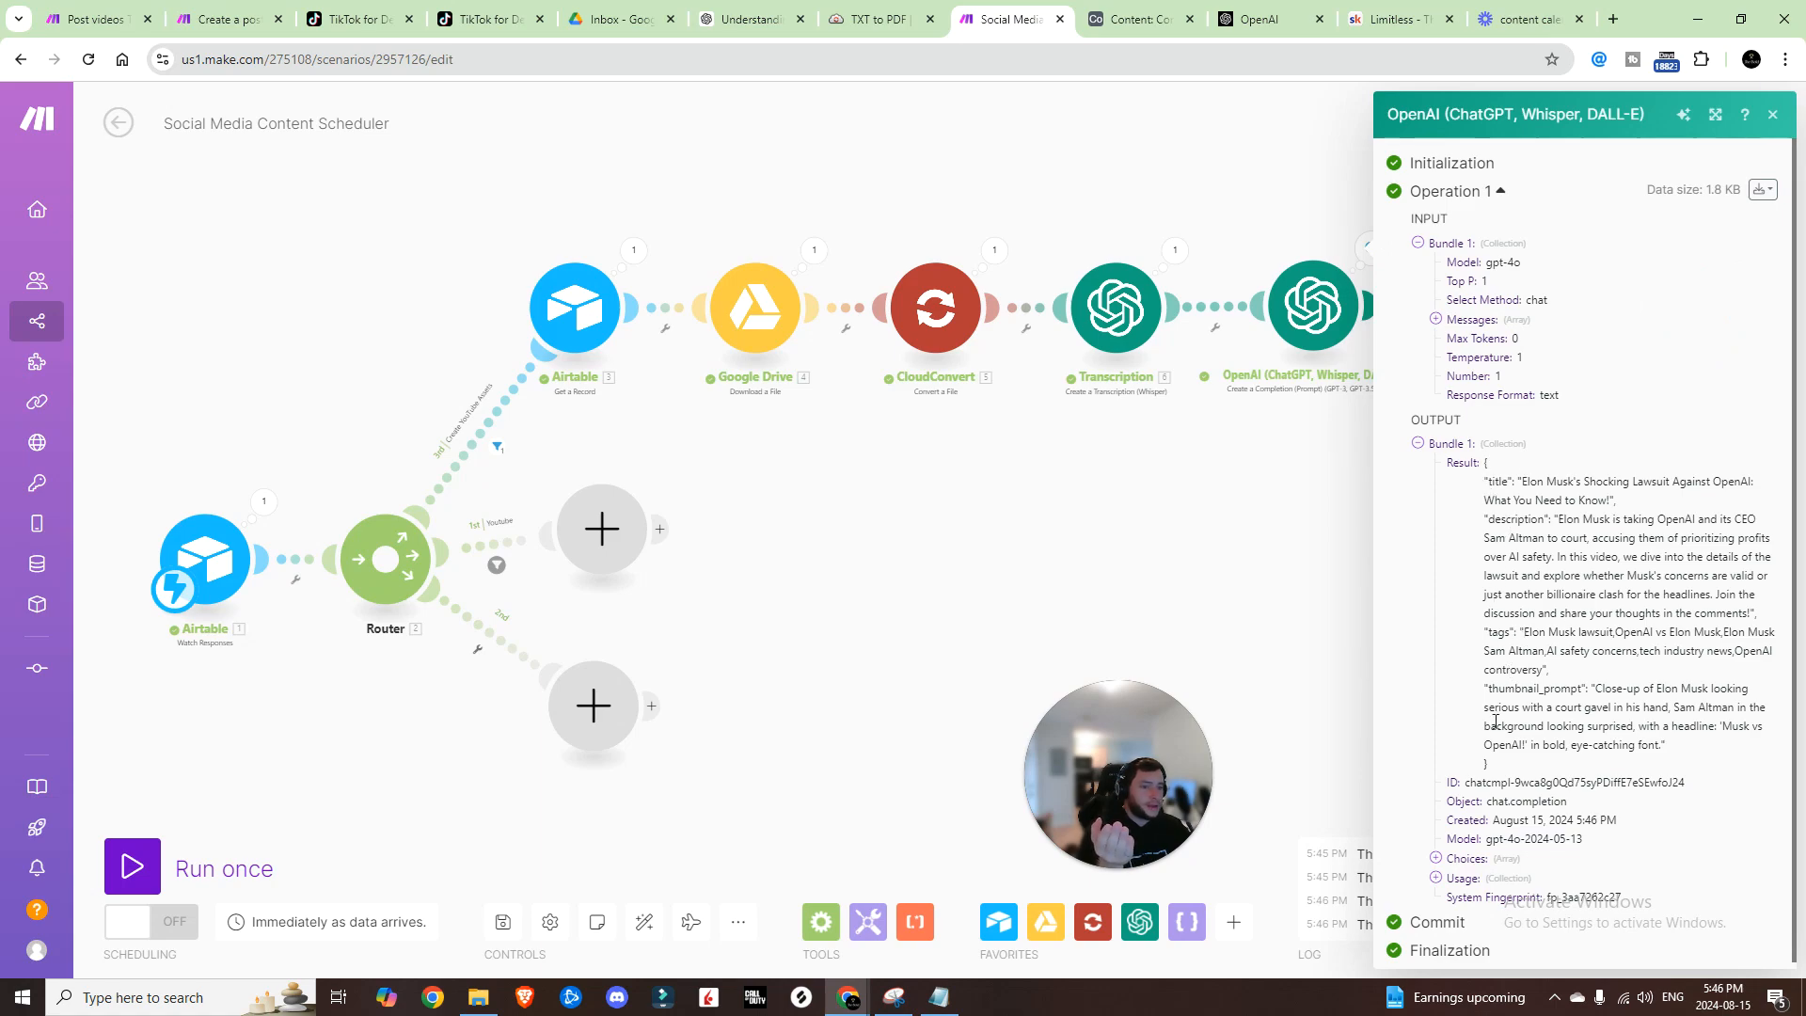
click(1336, 600)
Step: Check the parsed JSON output and the Airtable update results, then return to Airtable
click(1552, 249)
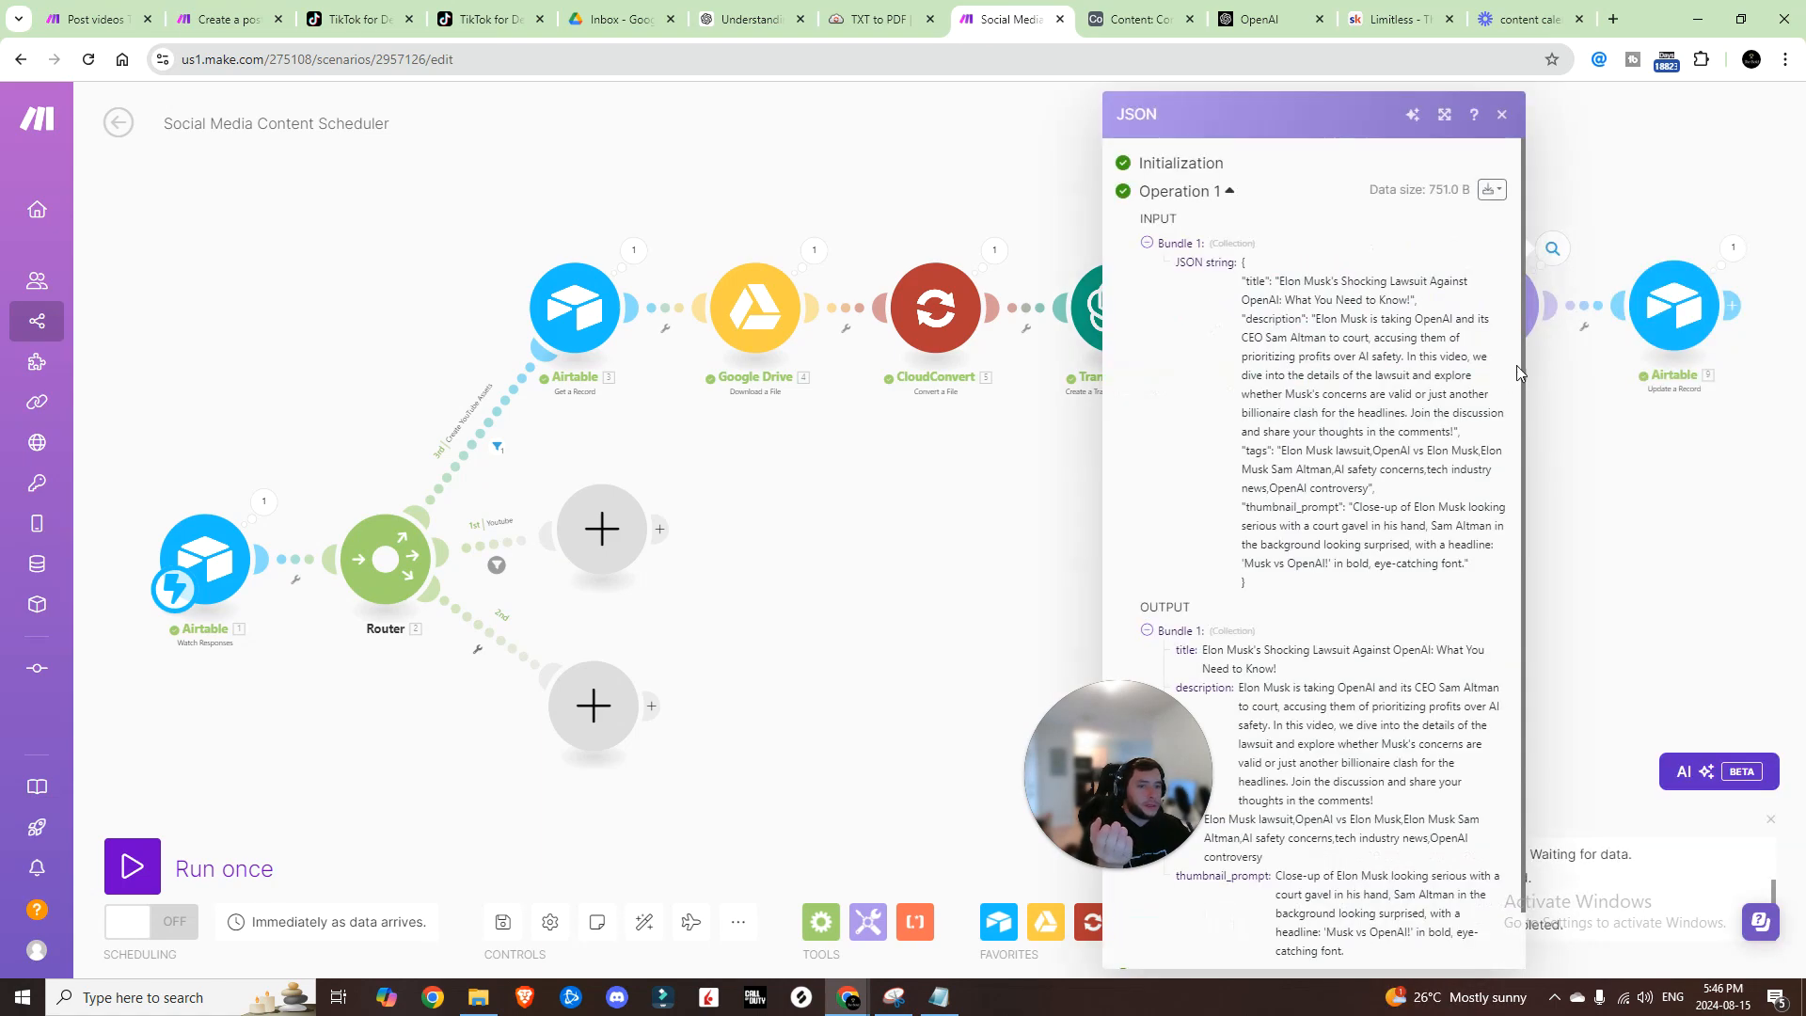
scroll(1368, 430, down, 1)
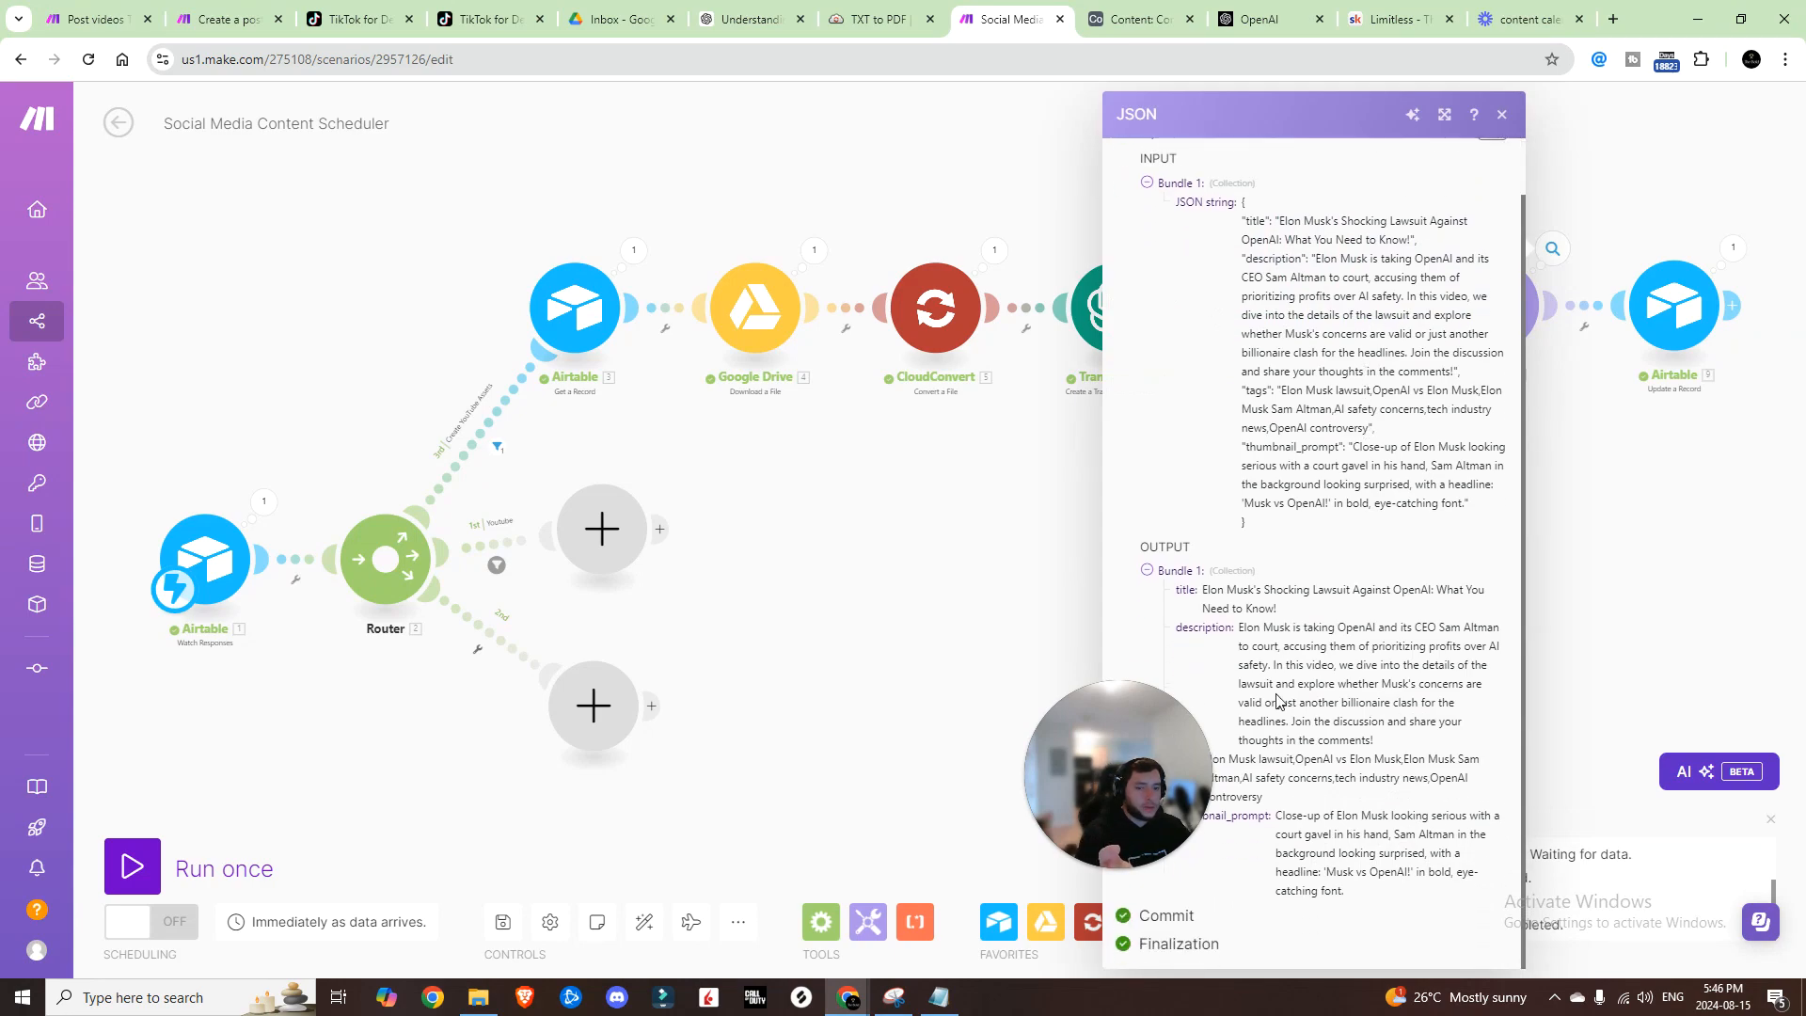
scroll(1278, 701, up, 2)
click(1605, 585)
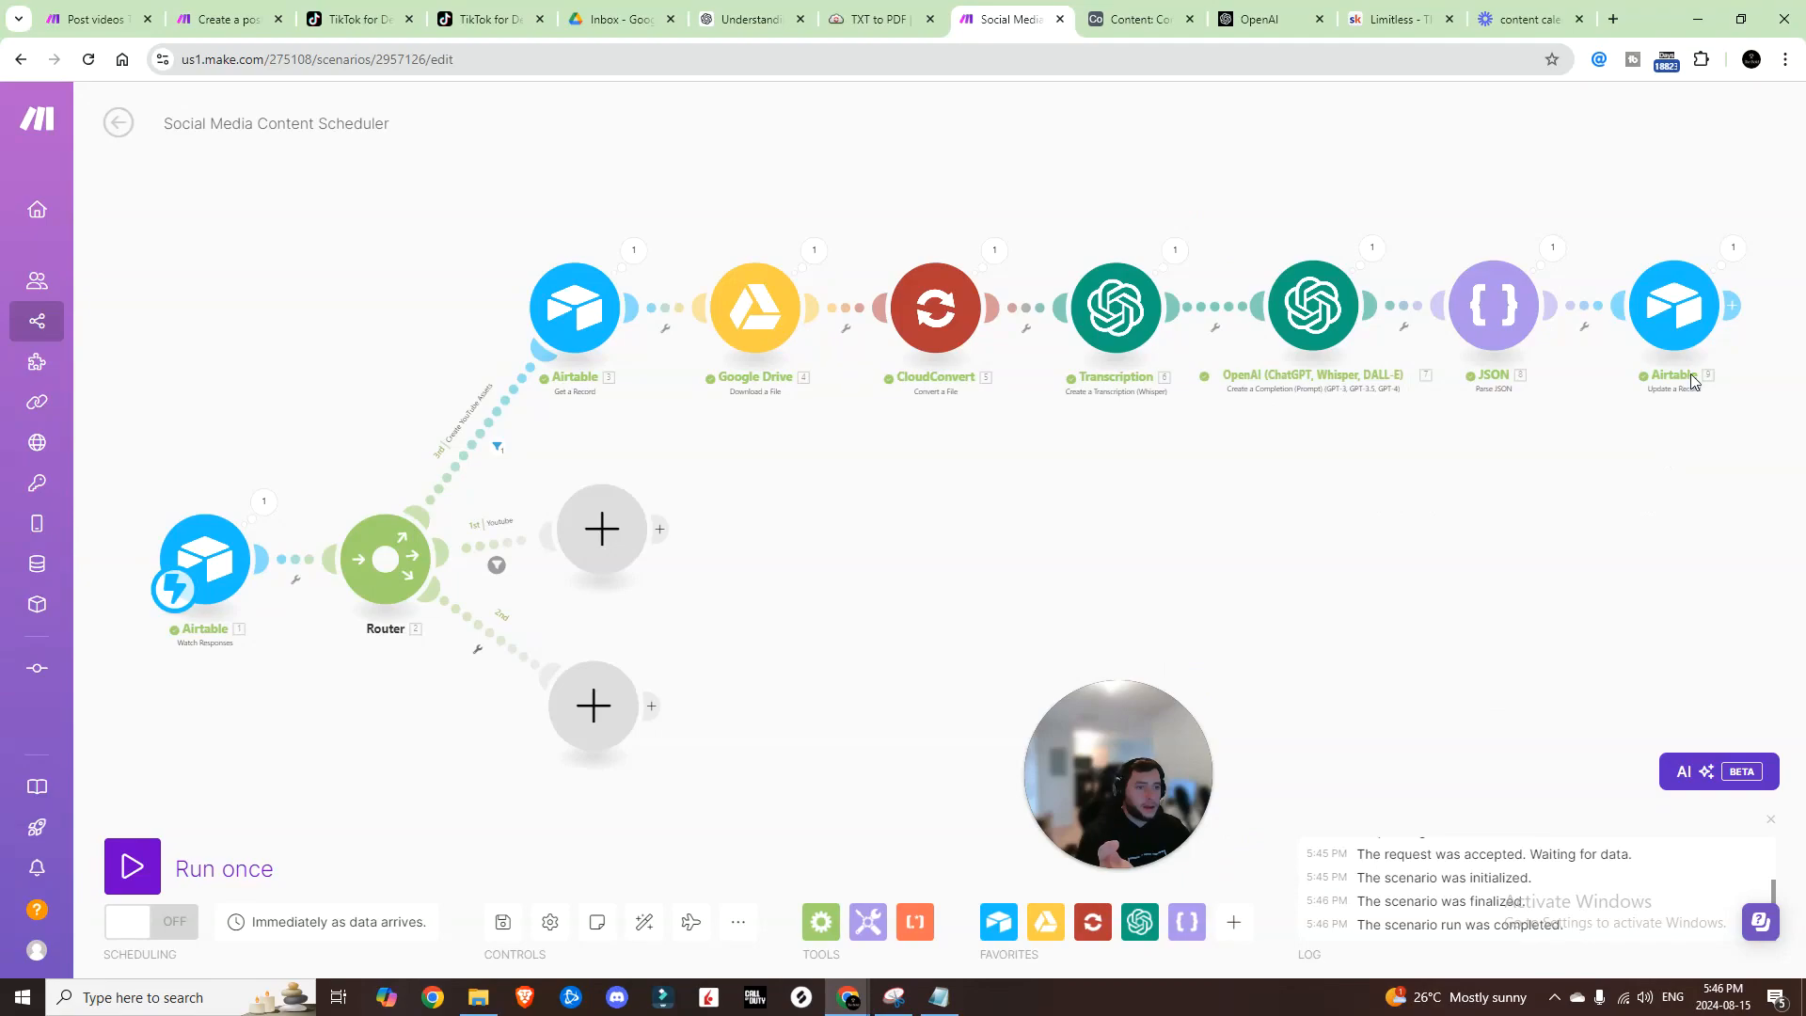
click(1734, 250)
click(1169, 631)
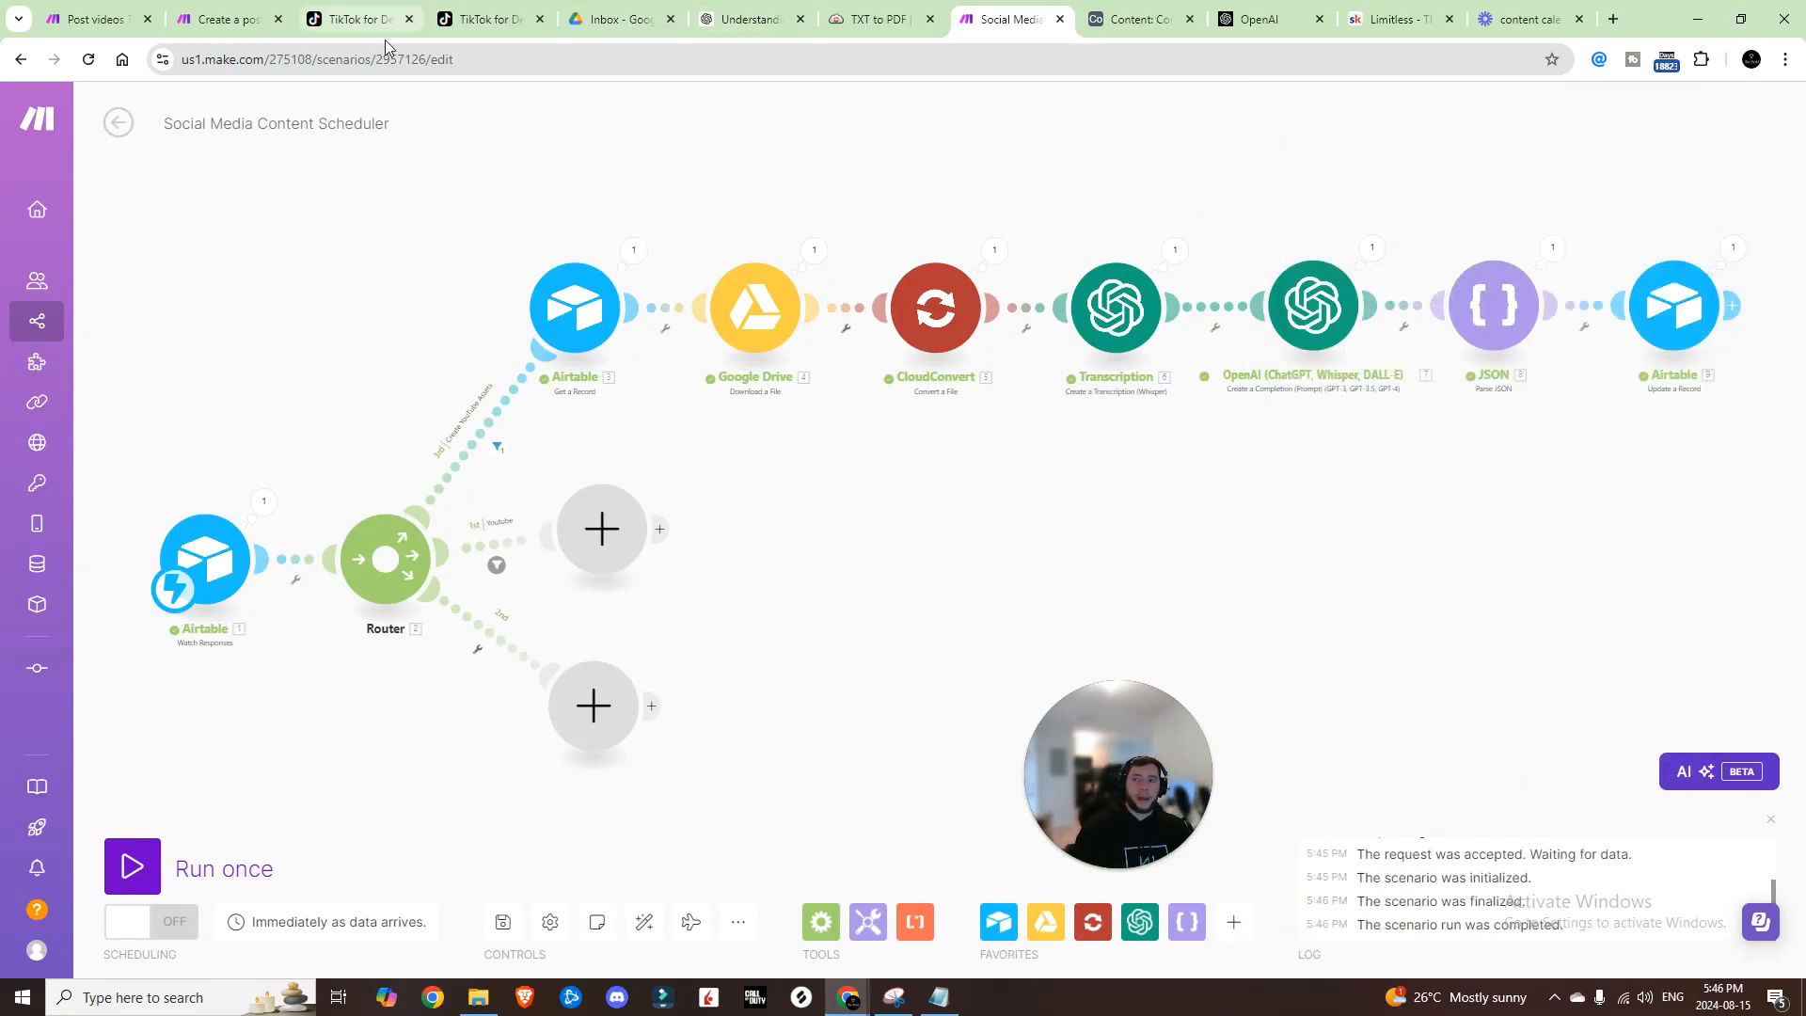
key(ctrl+Tab)
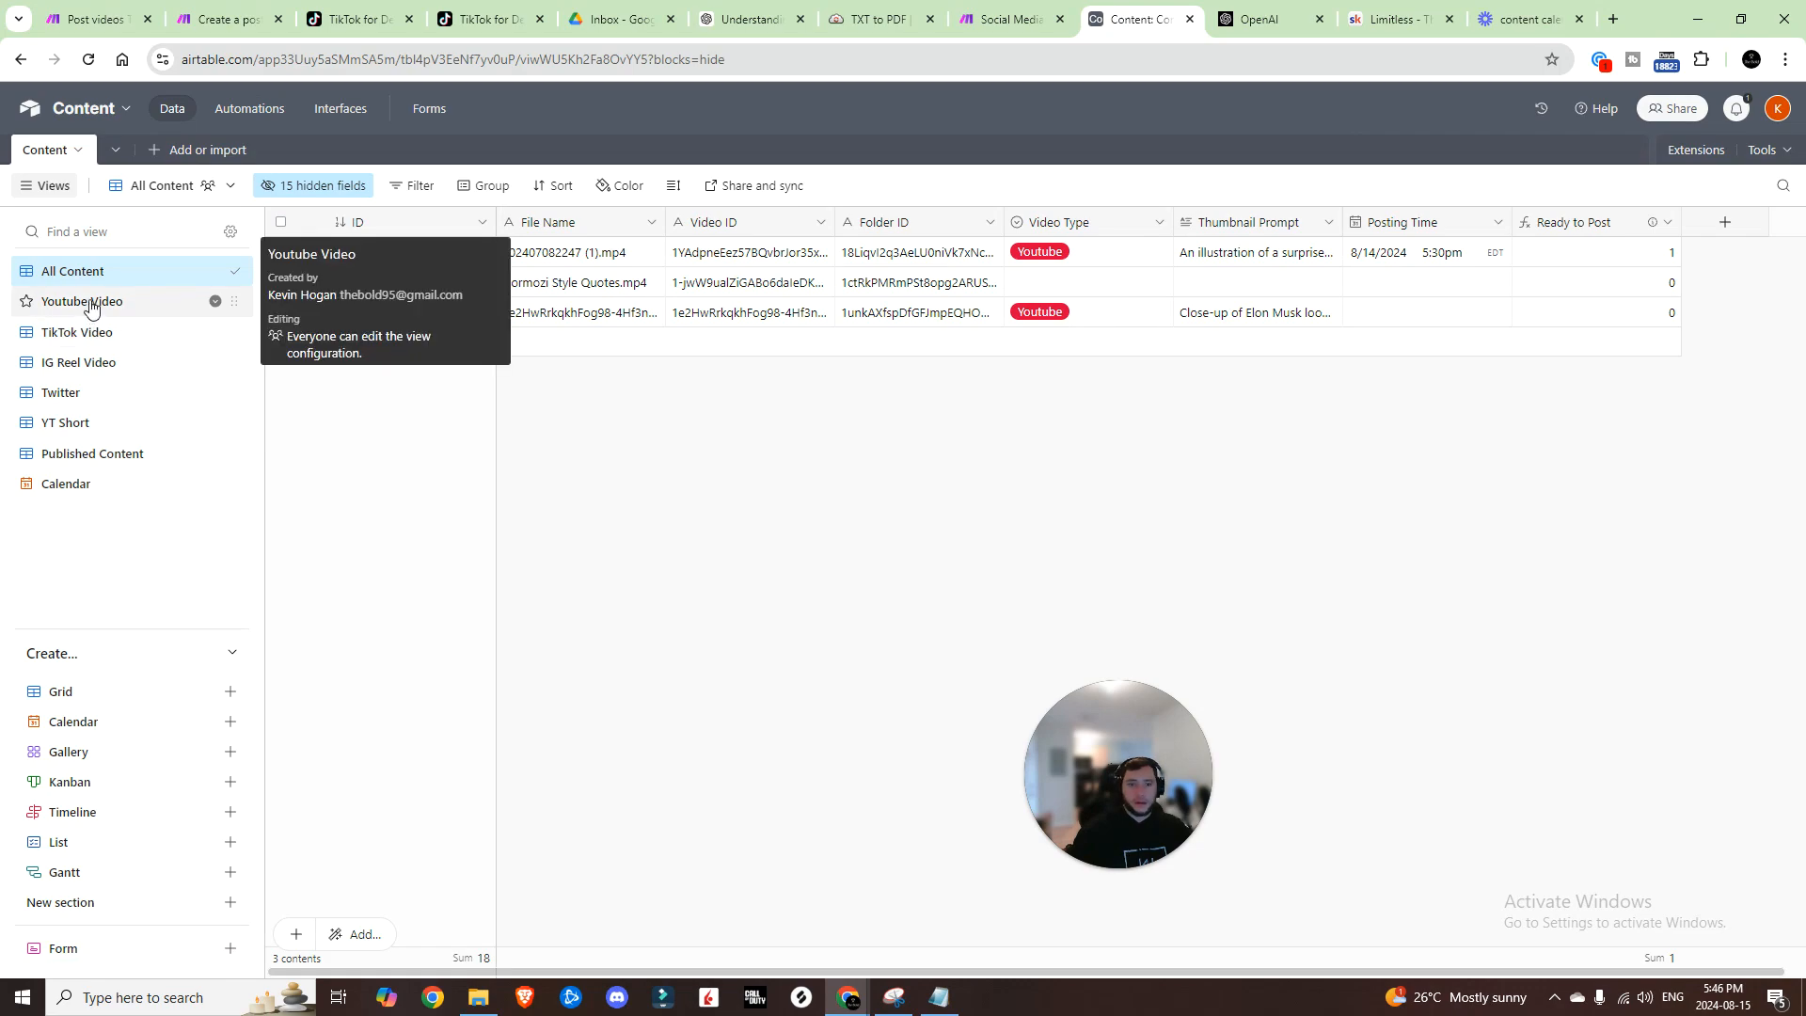
Step: In the Youtube Video view, review row 2's generated title, description and tags, then return to All Content
click(91, 302)
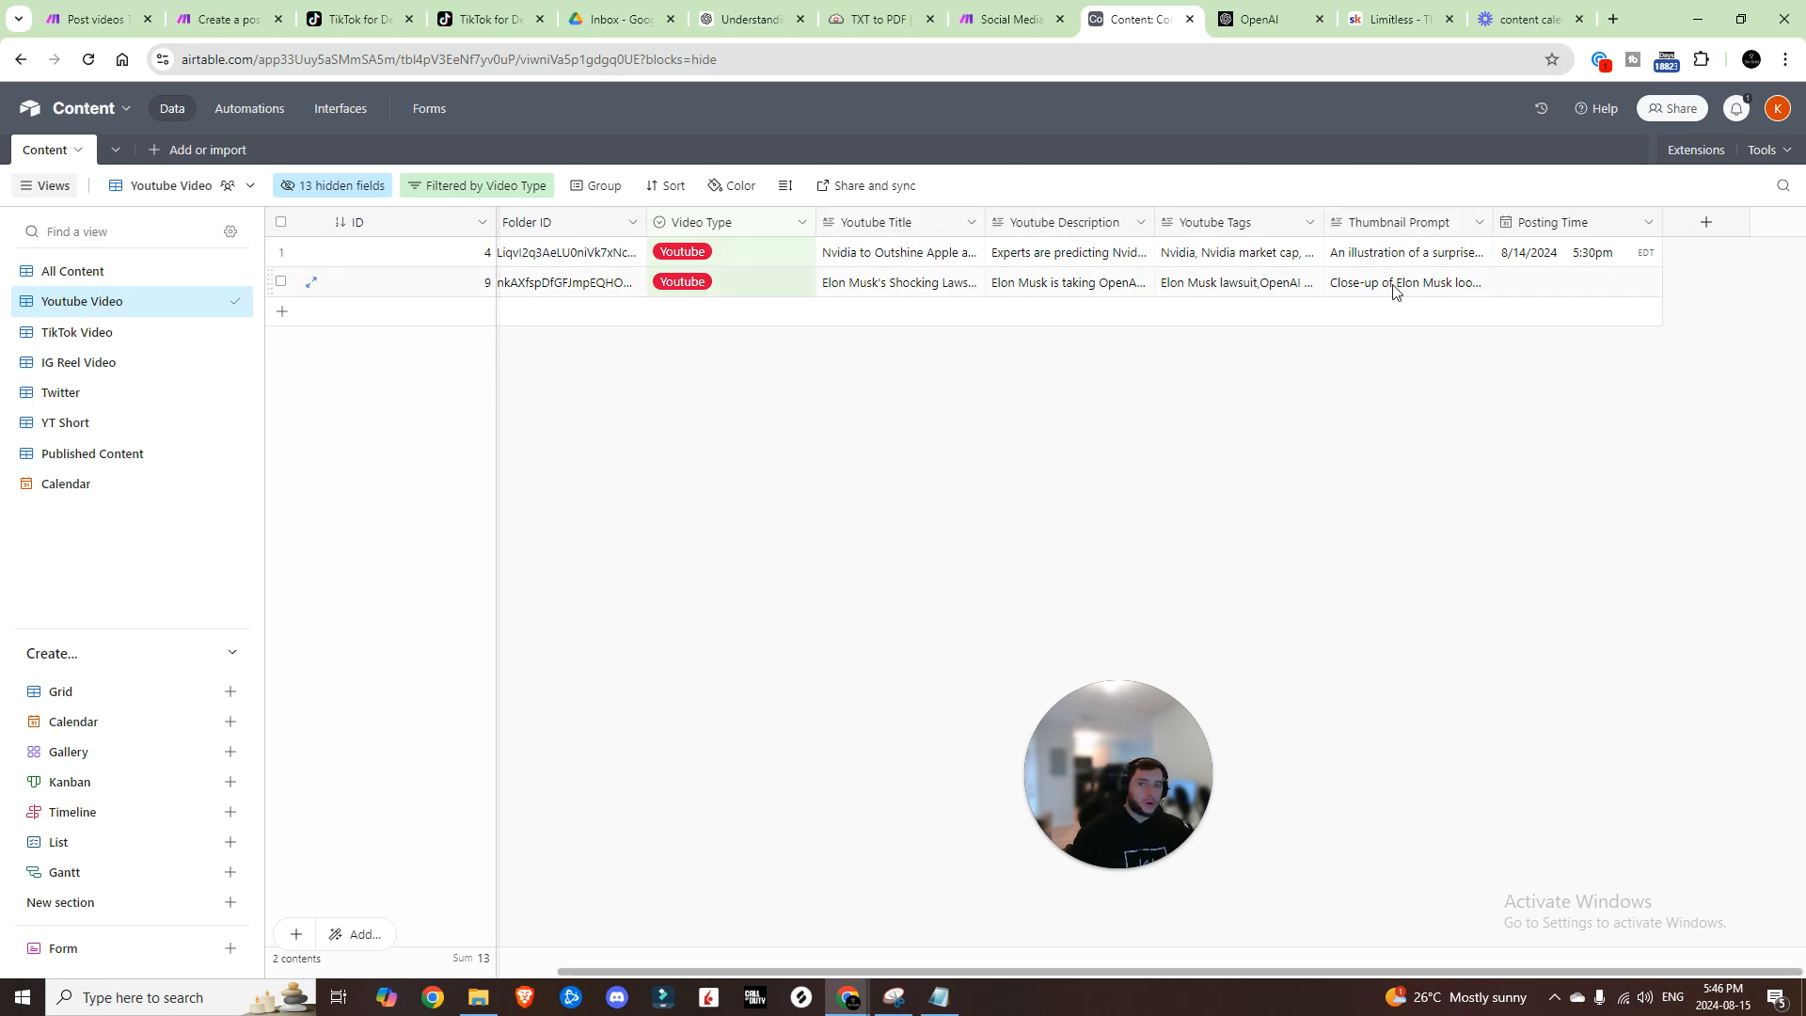
click(923, 309)
click(924, 298)
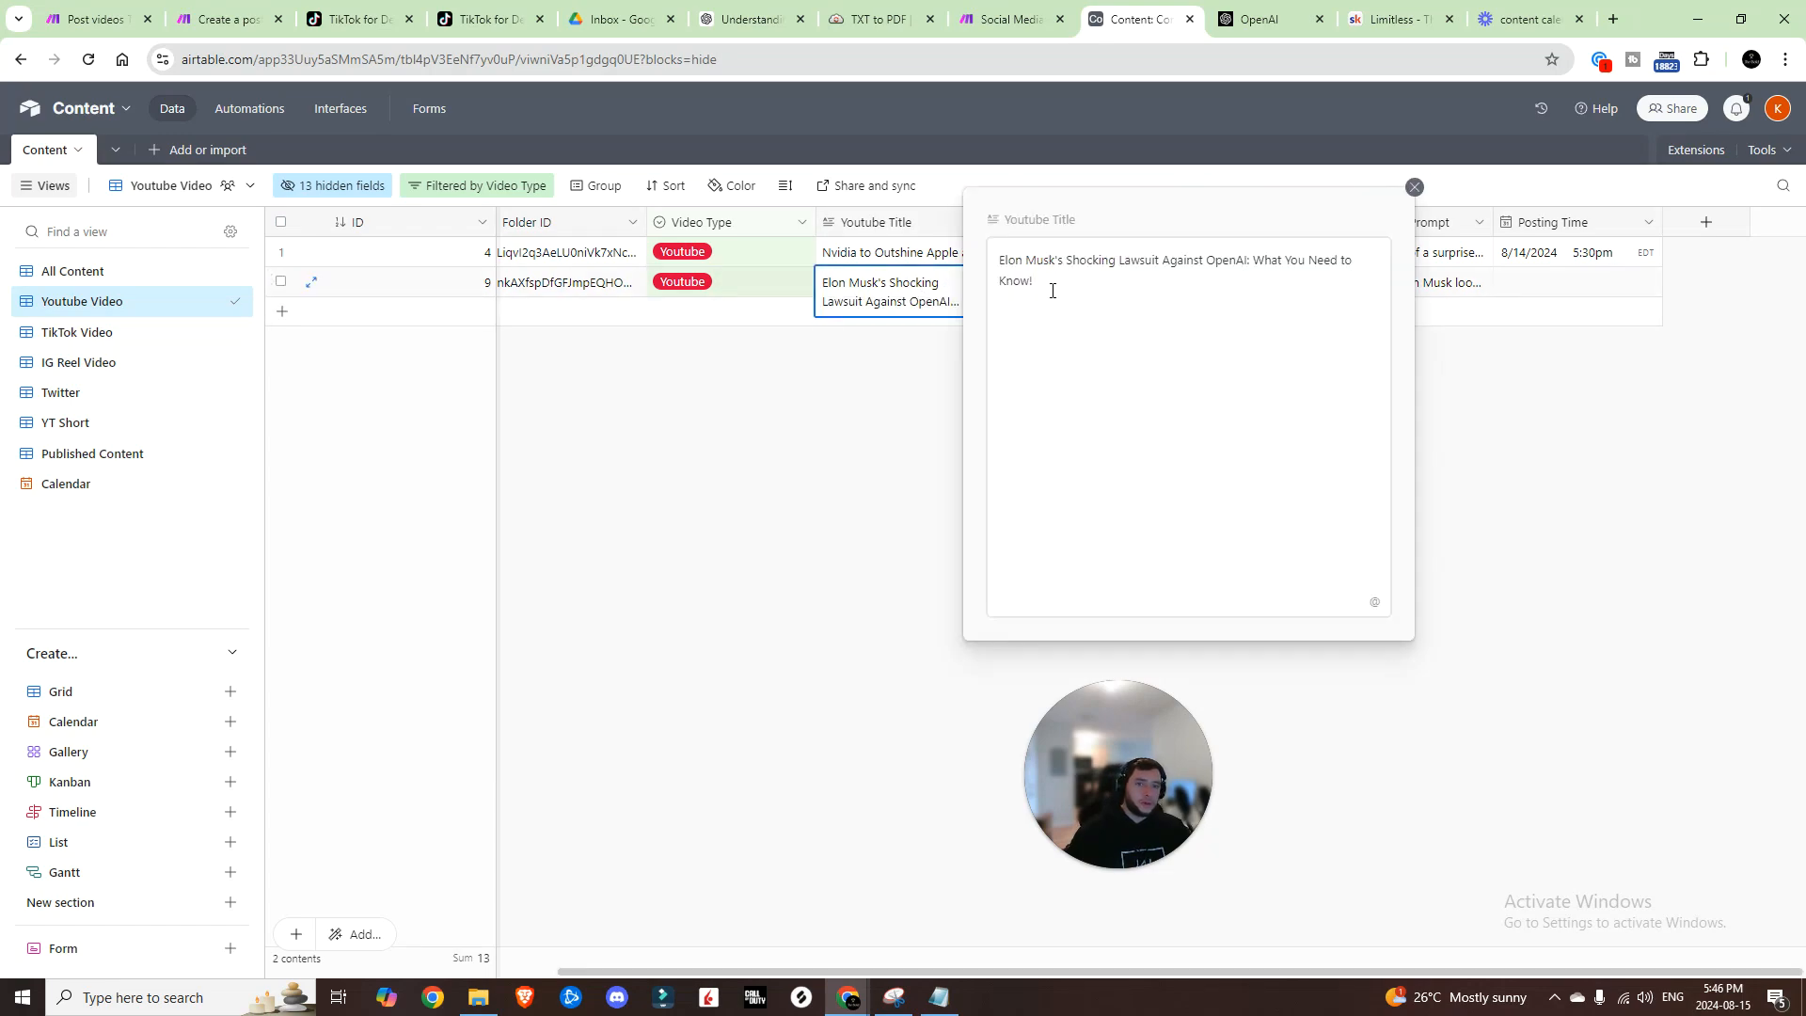
drag(1052, 286, 1010, 263)
click(941, 350)
click(1035, 286)
double_click(1306, 281)
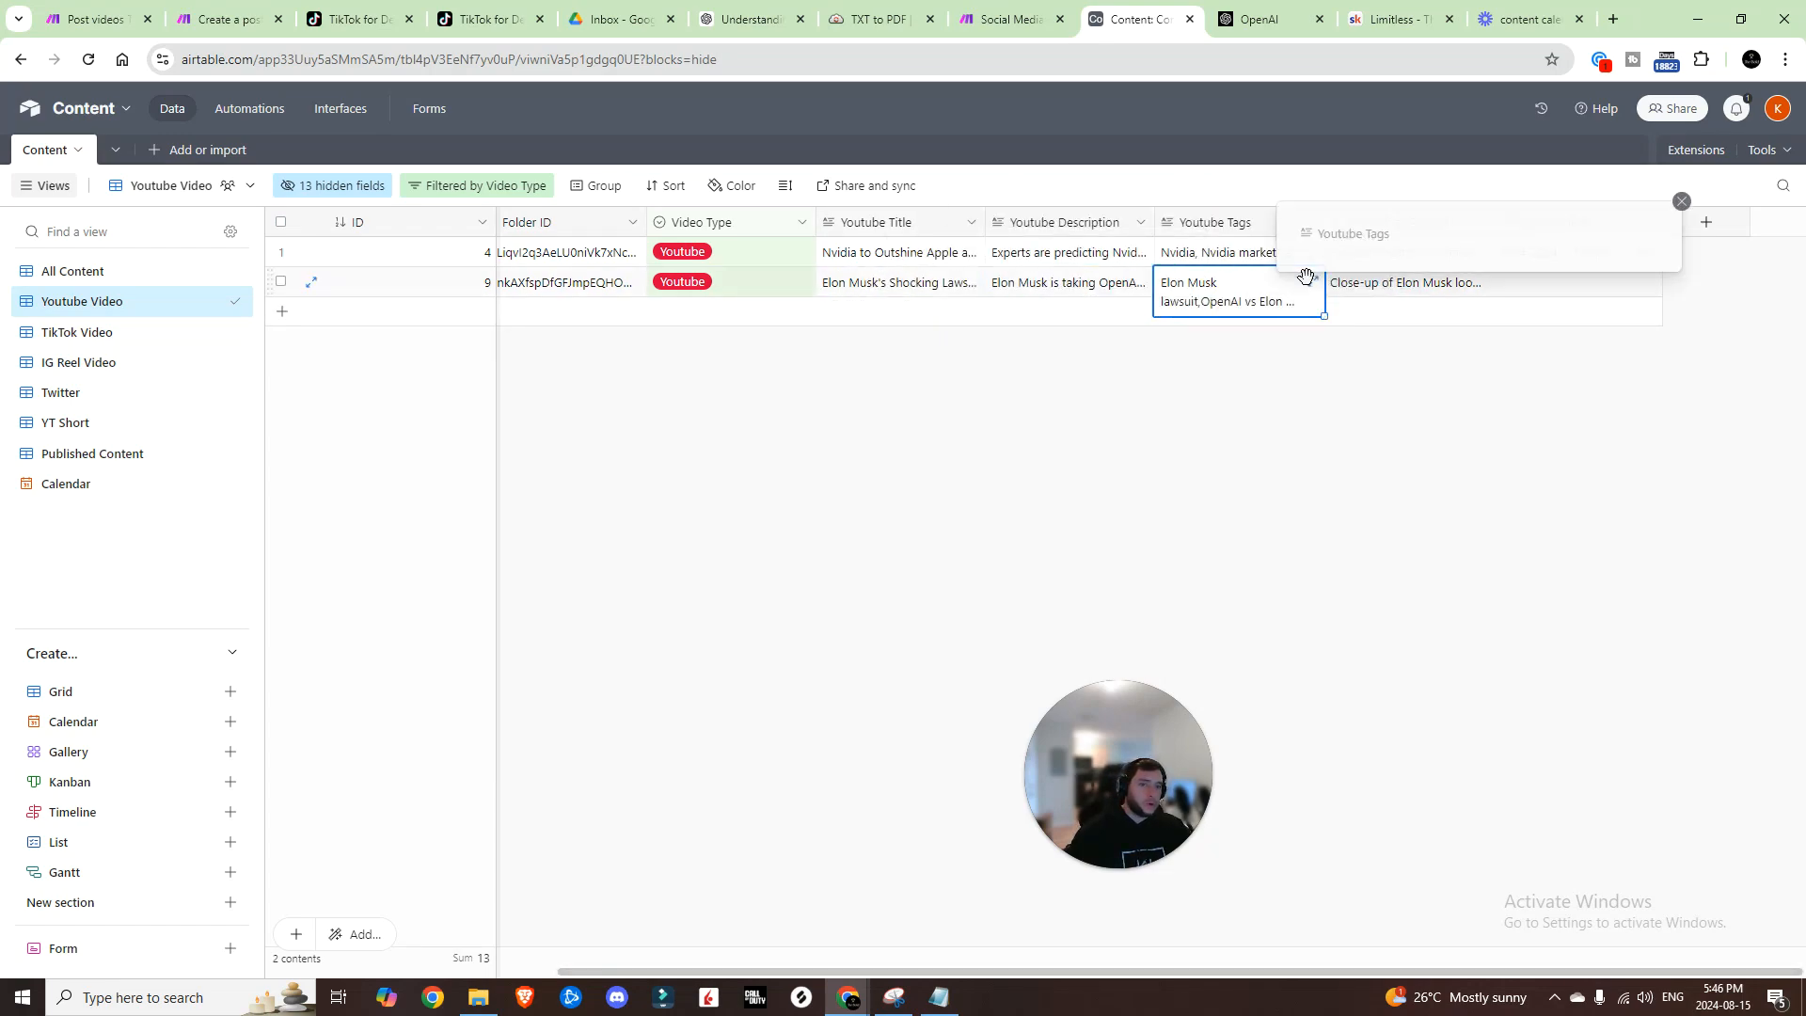
click(1205, 411)
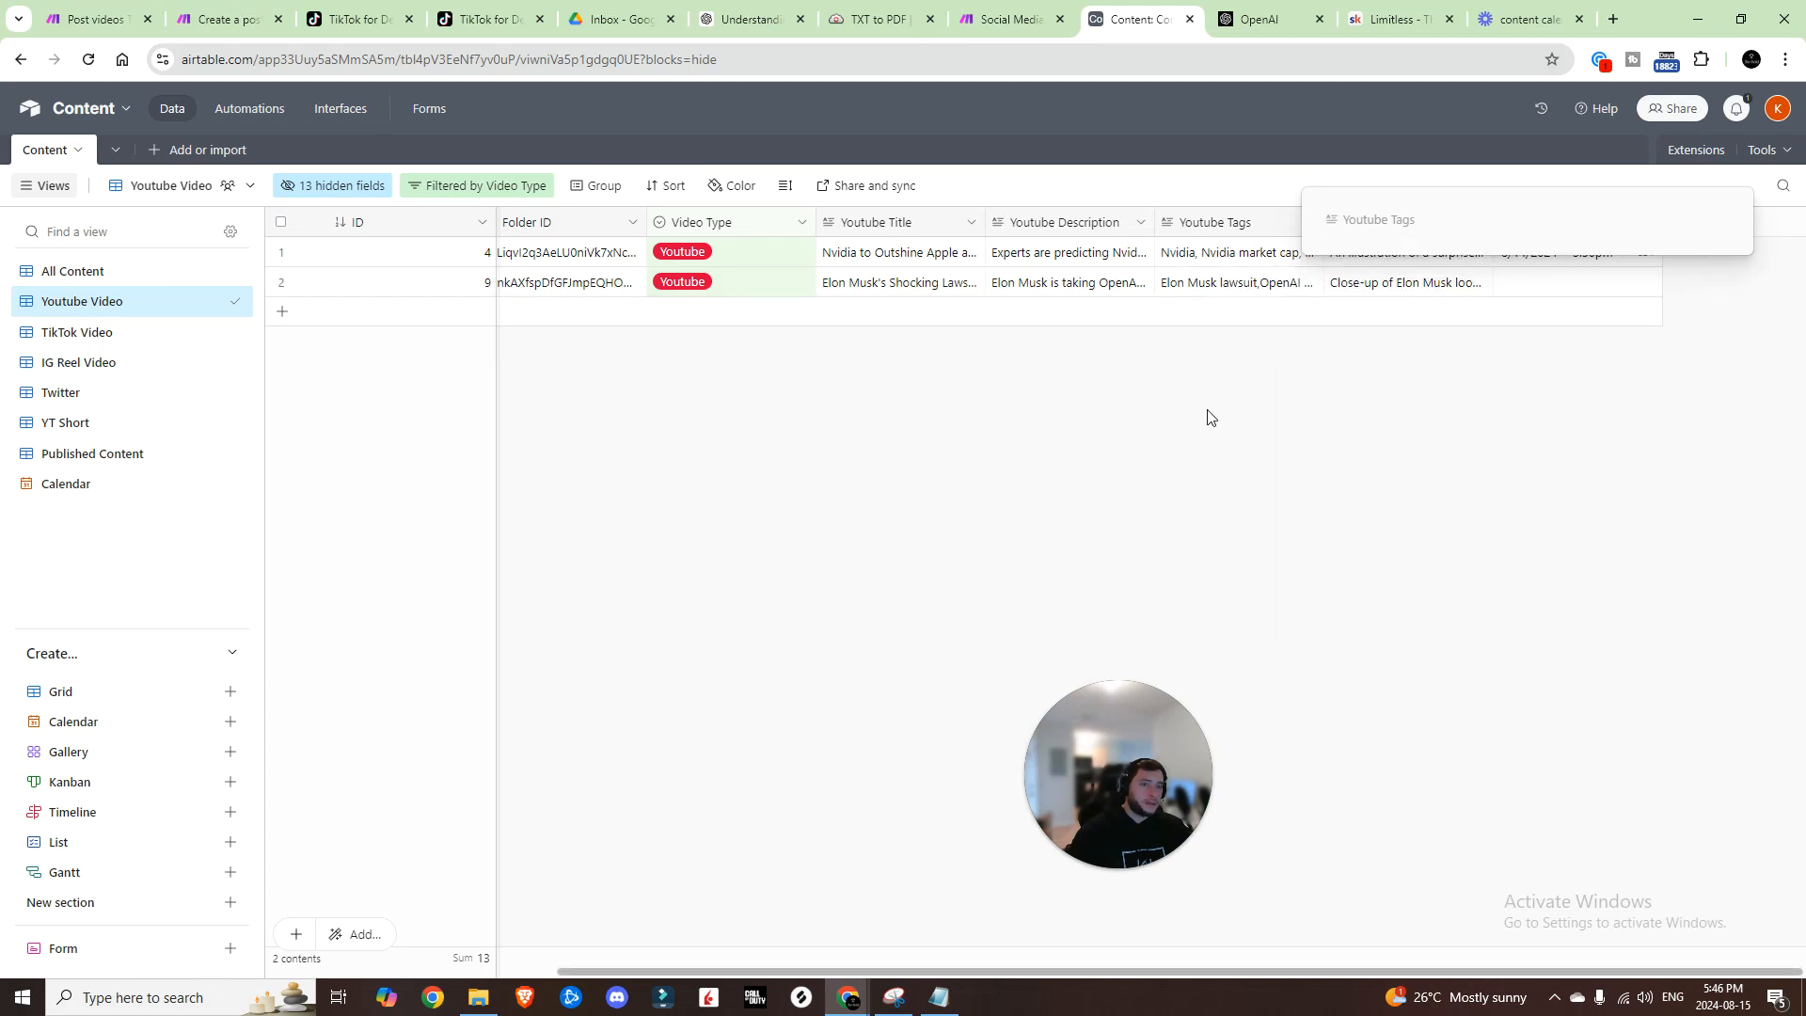
click(1577, 293)
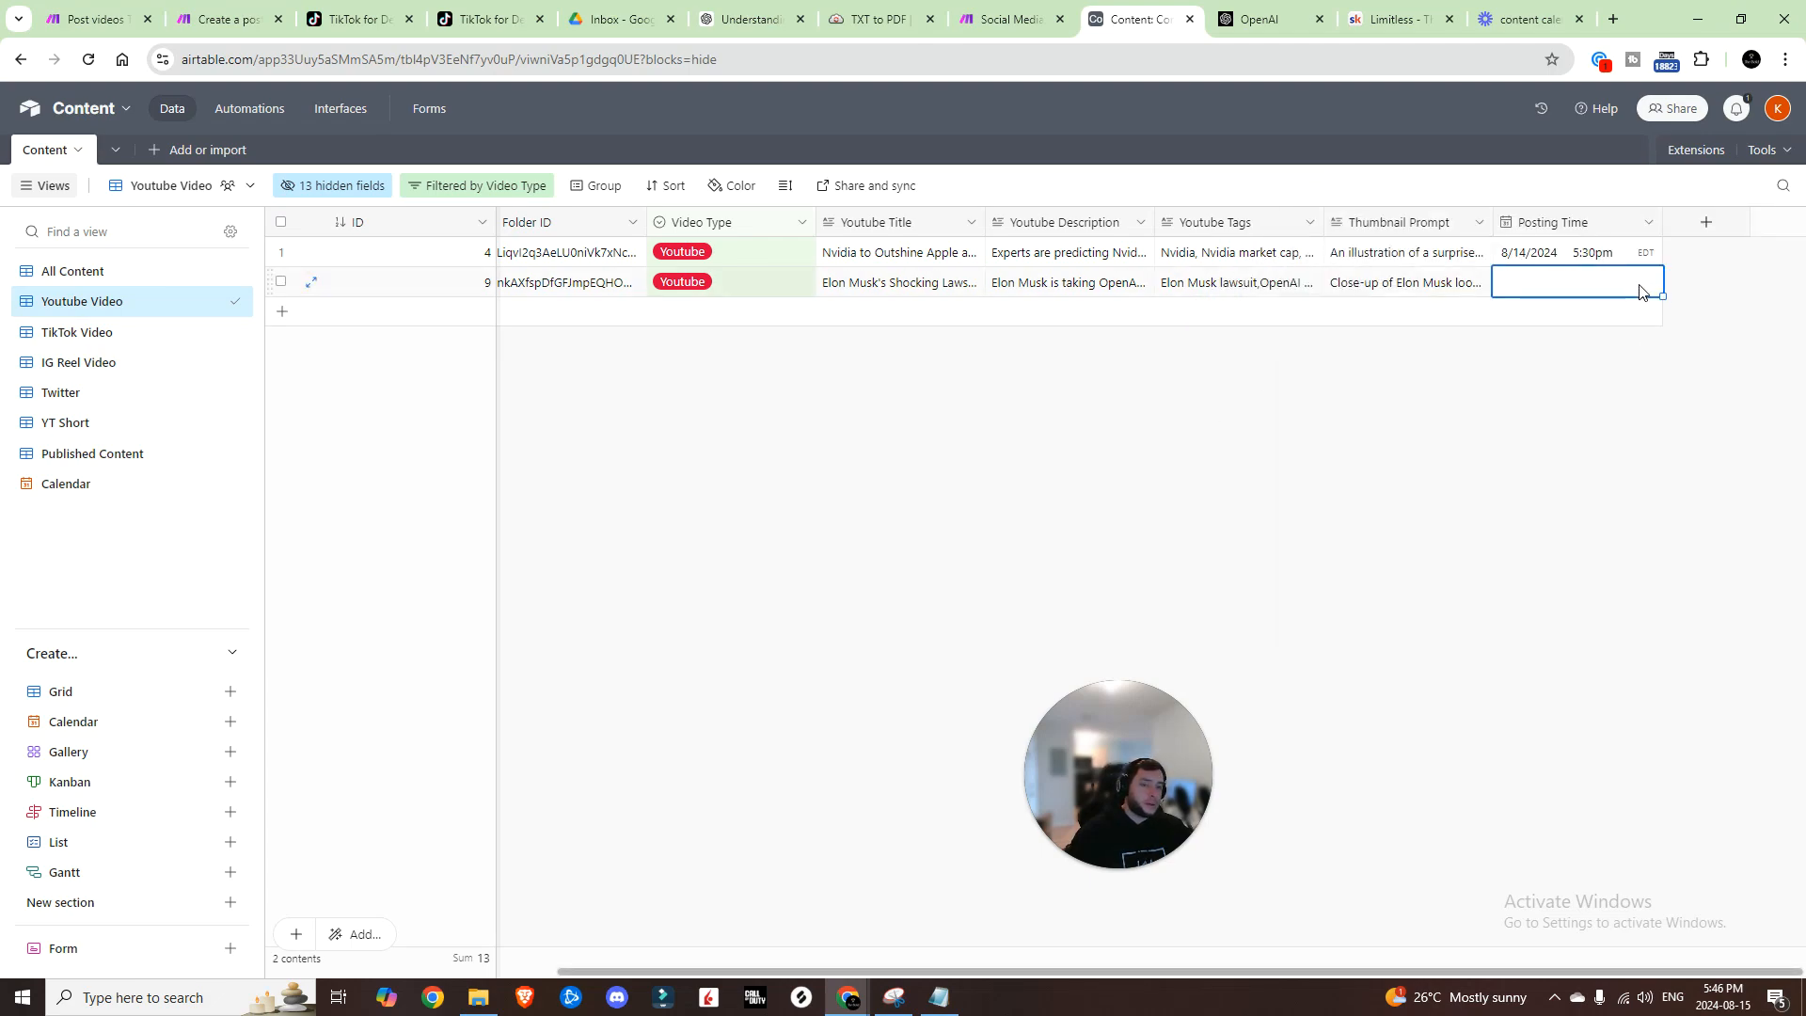
click(72, 271)
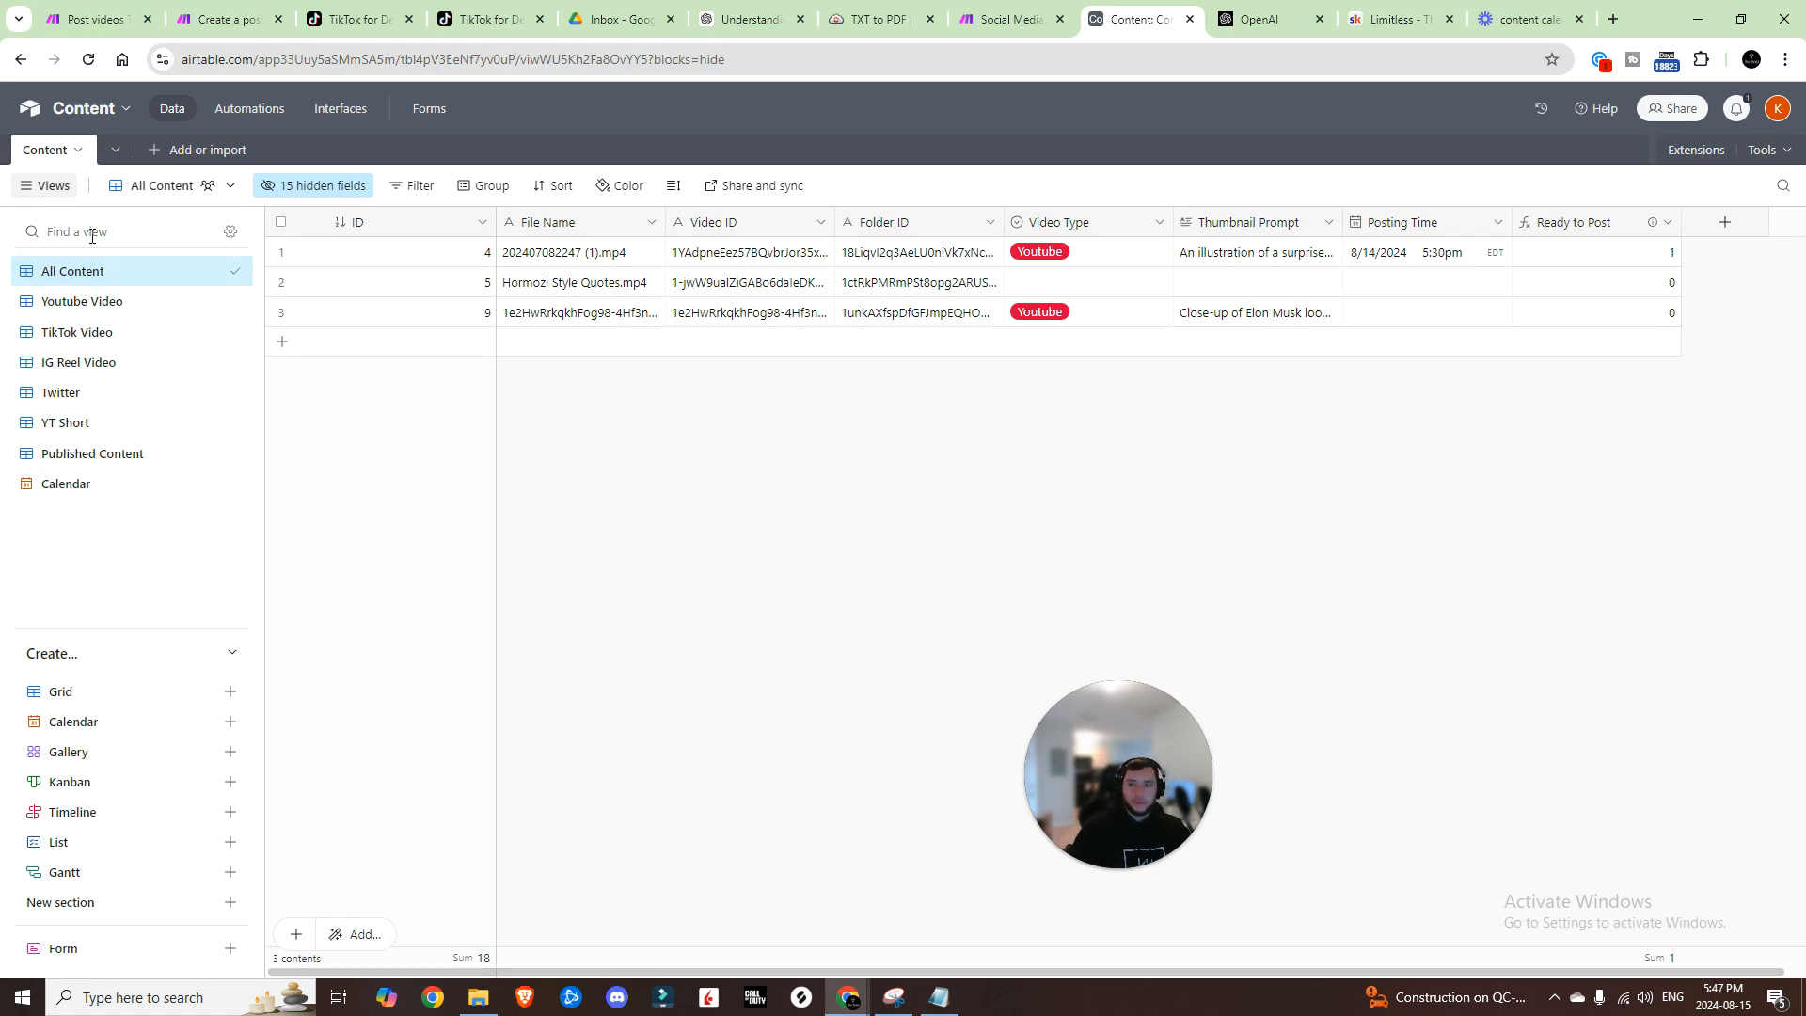
key(ctrl+shift+Tab)
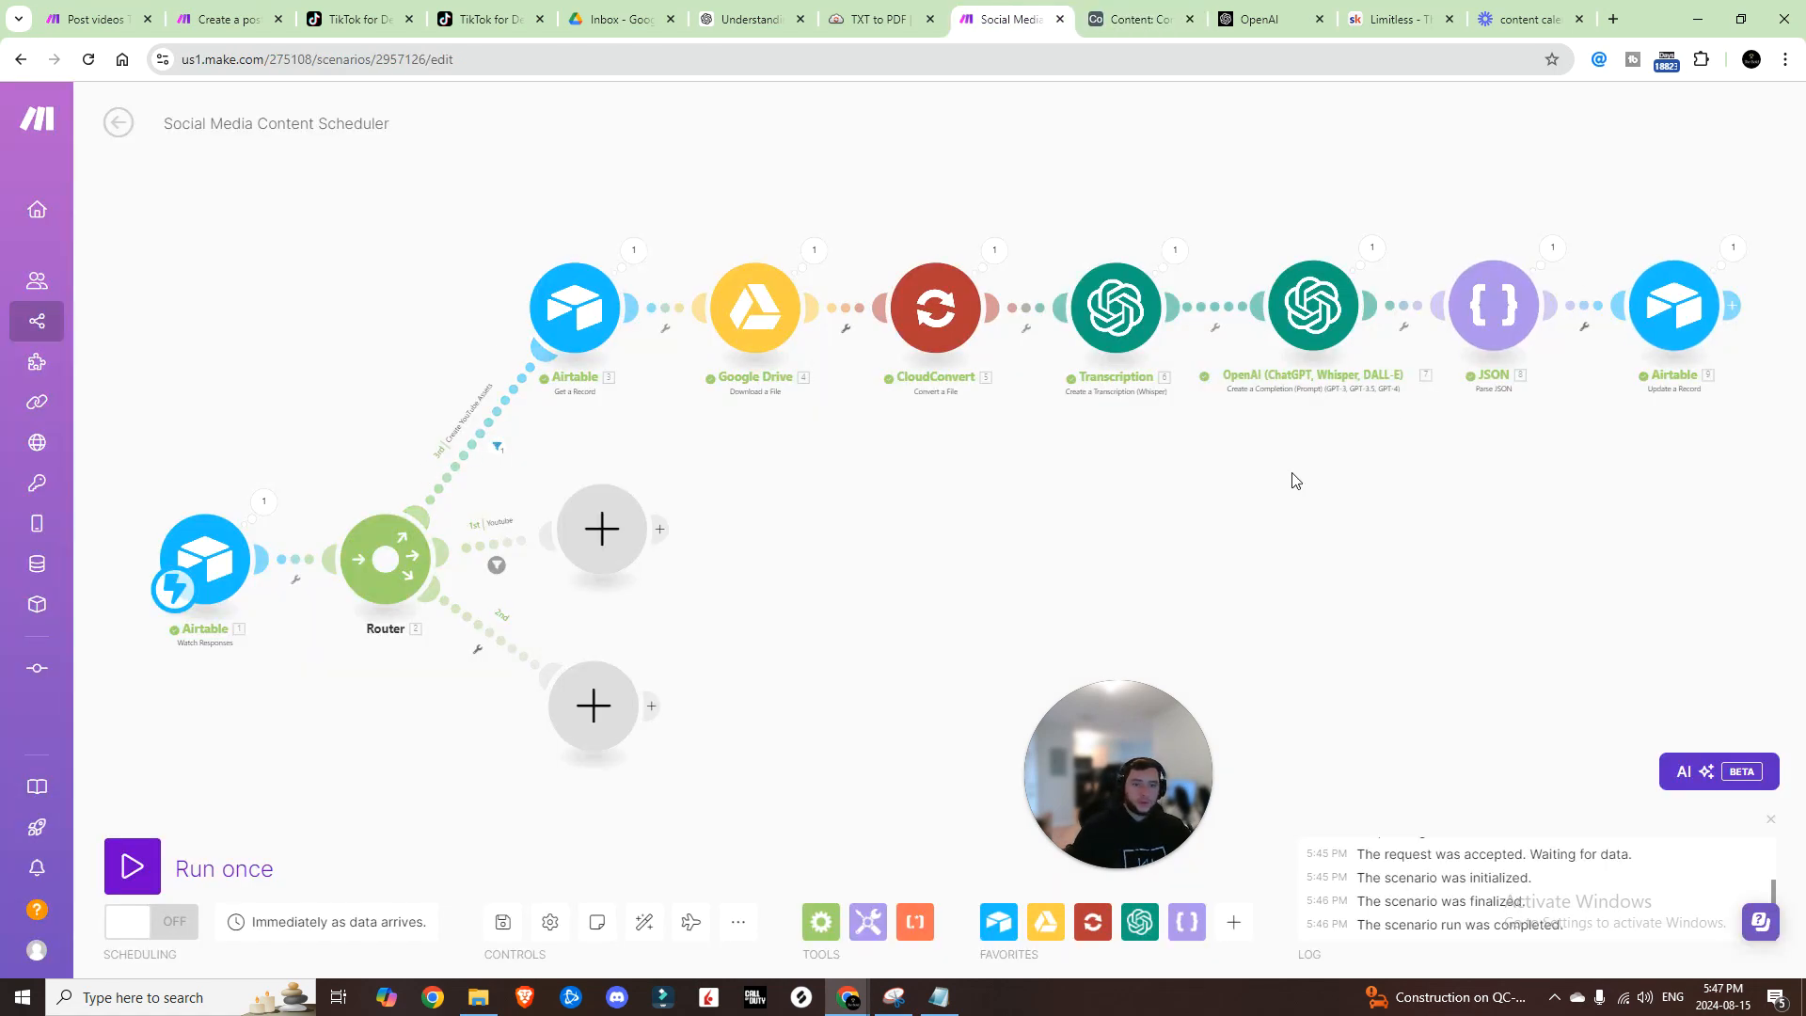
Step: Remove an empty route, paste the YouTube chain onto the second route, delete the leftover module, and auto-align
click(397, 562)
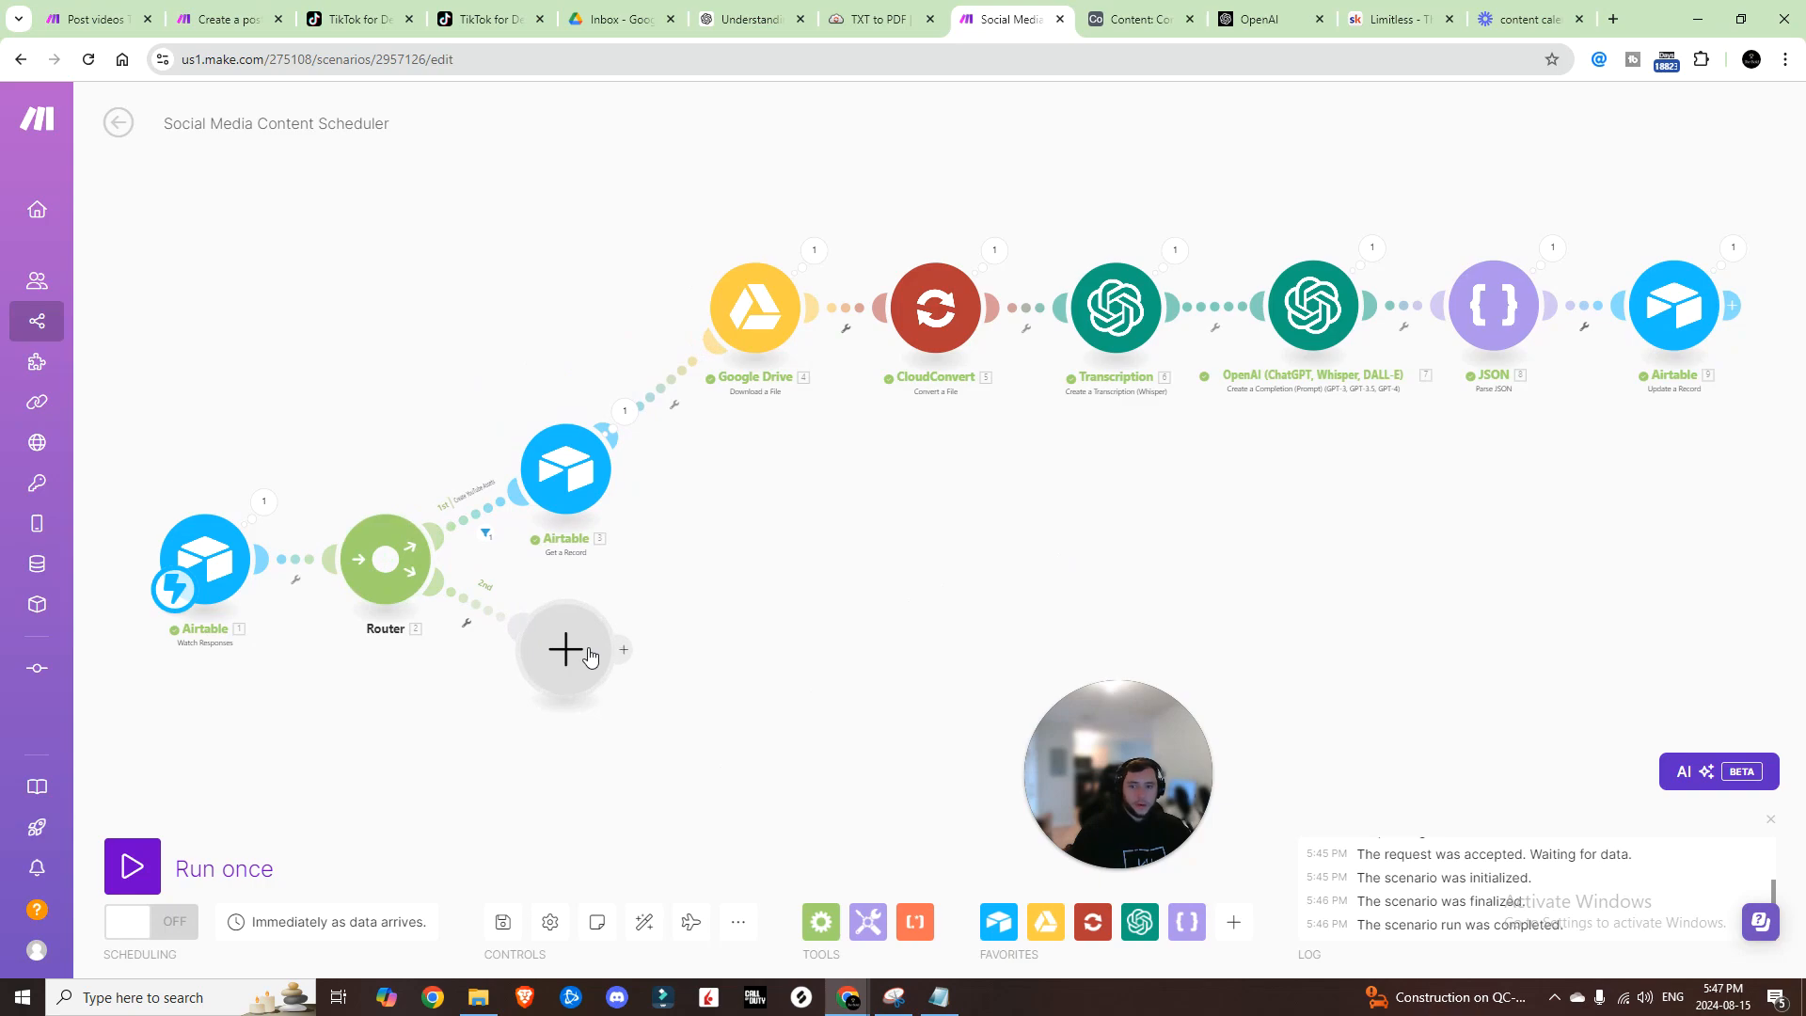
click(562, 467)
click(602, 467)
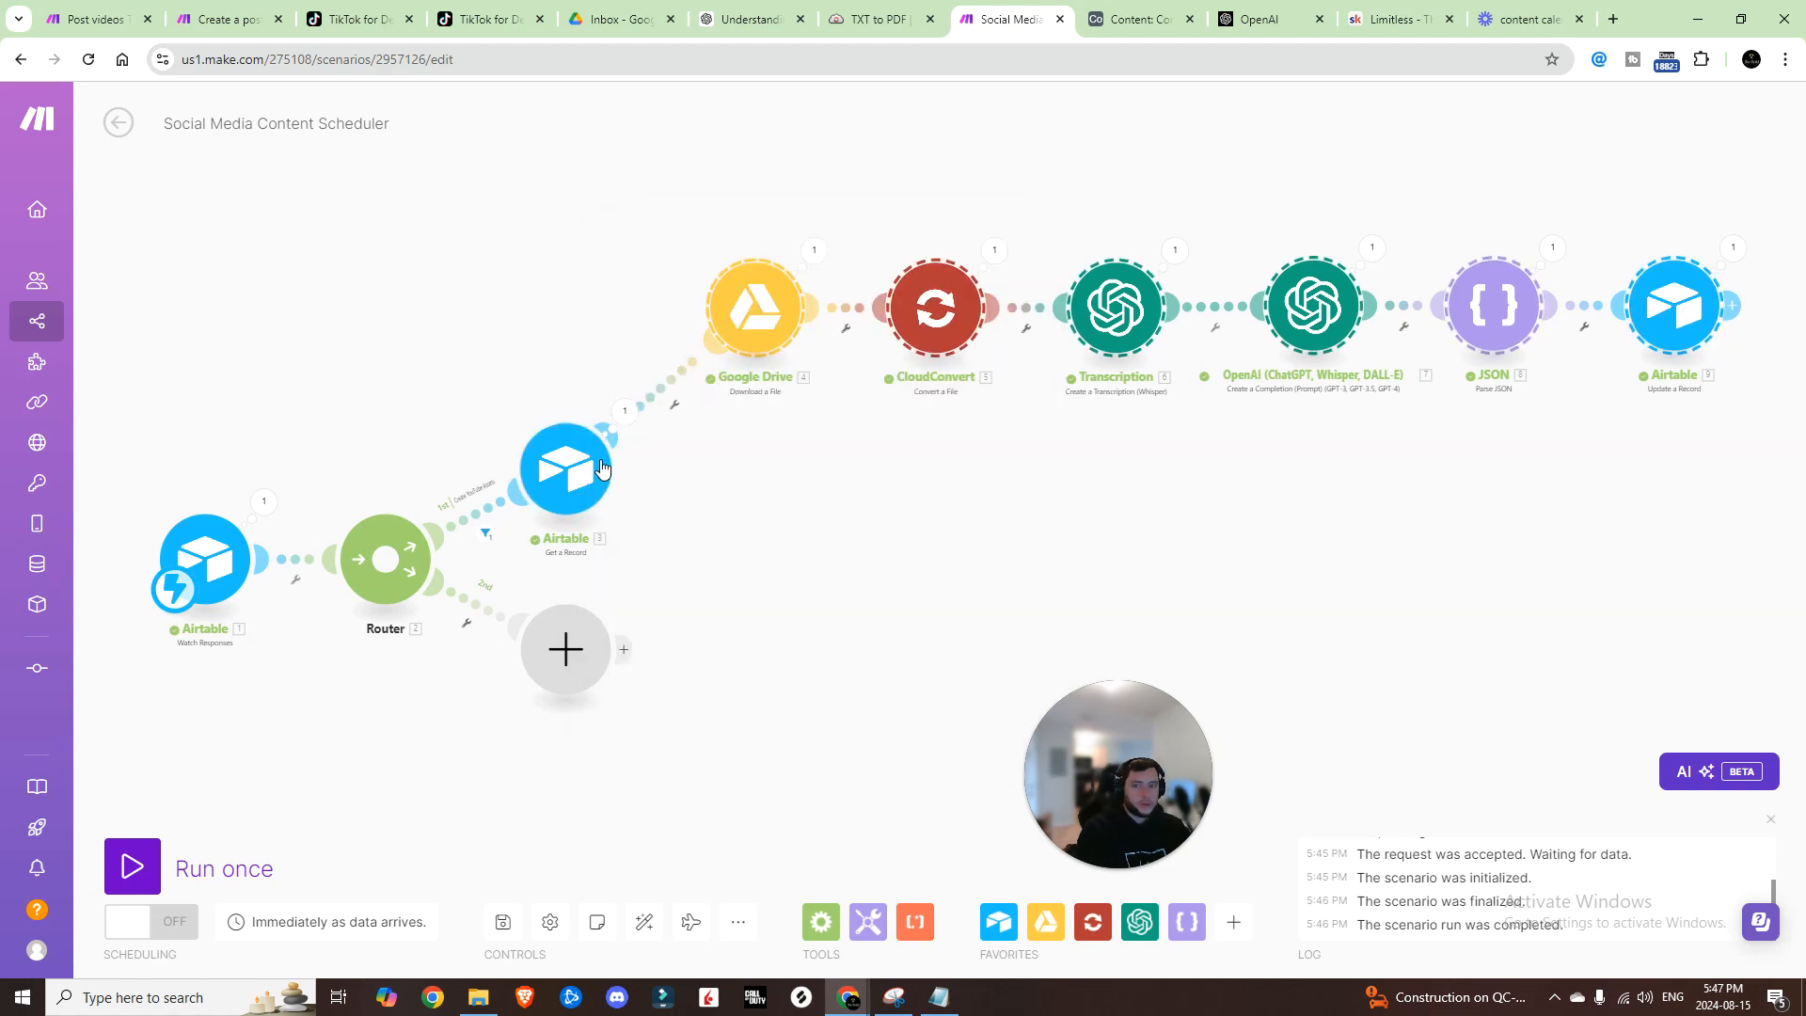
key(ctrl+v)
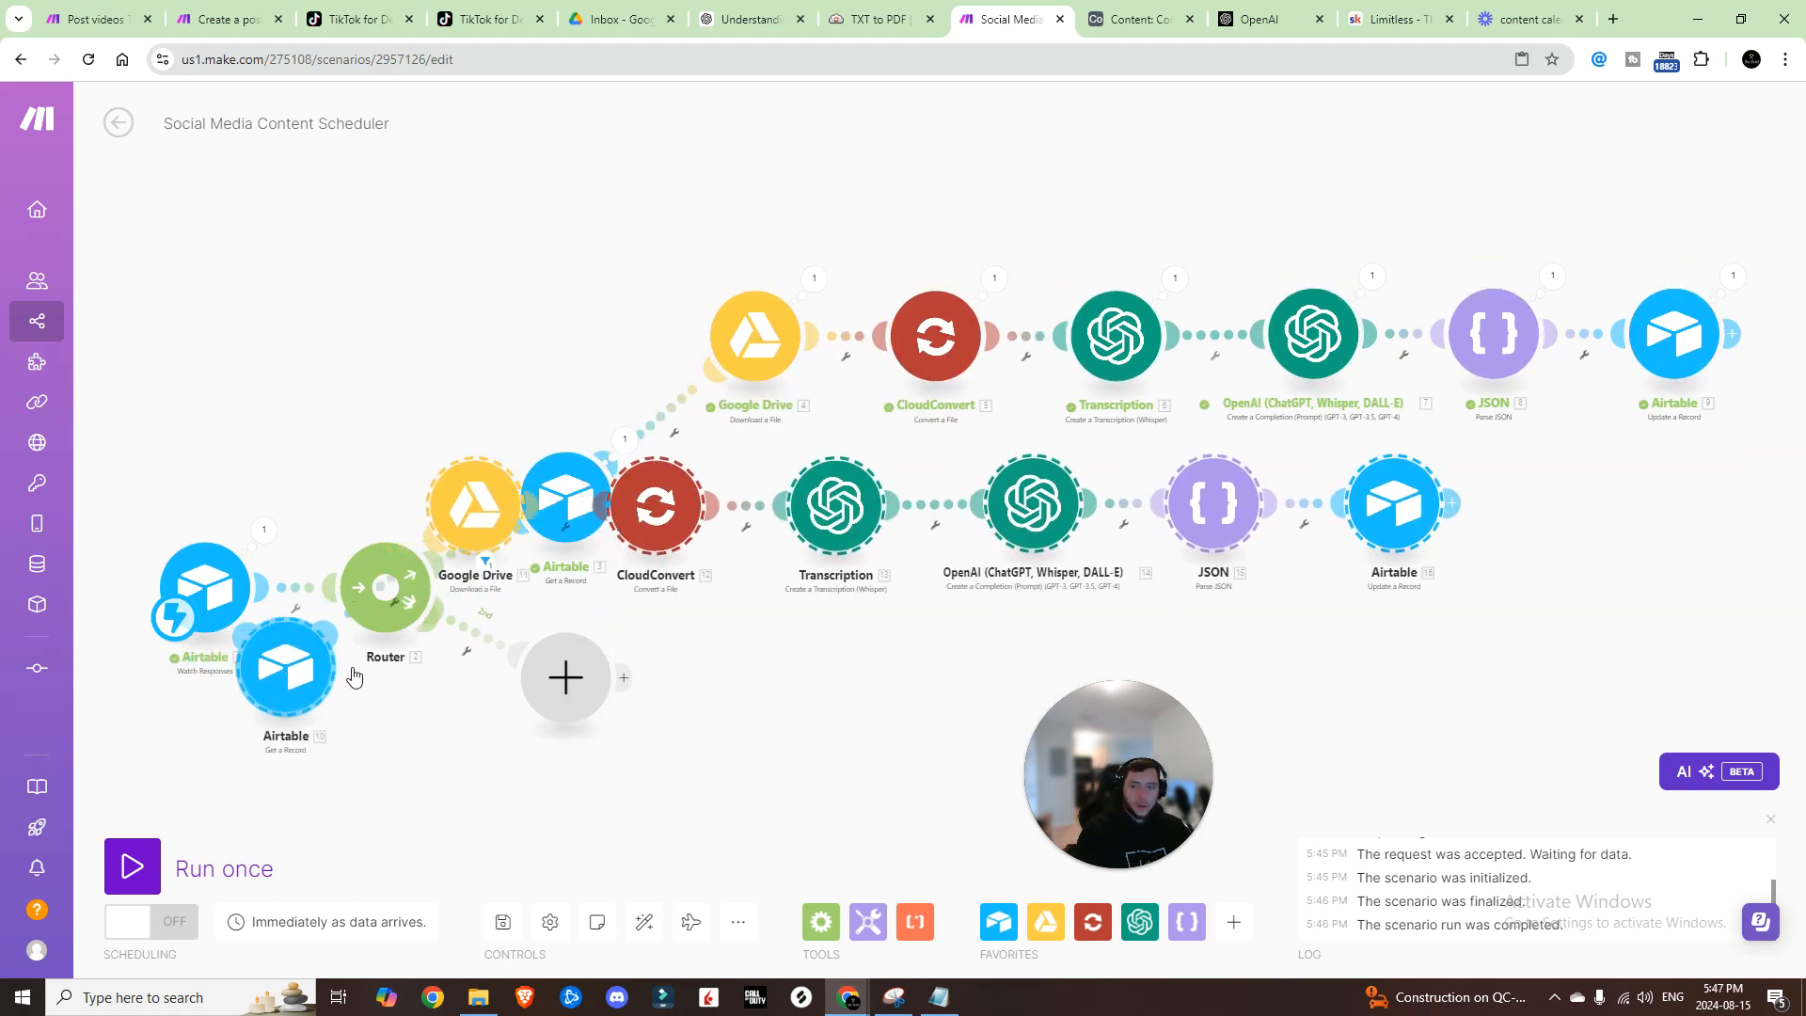
drag(354, 677, 612, 625)
right_click(501, 749)
click(570, 797)
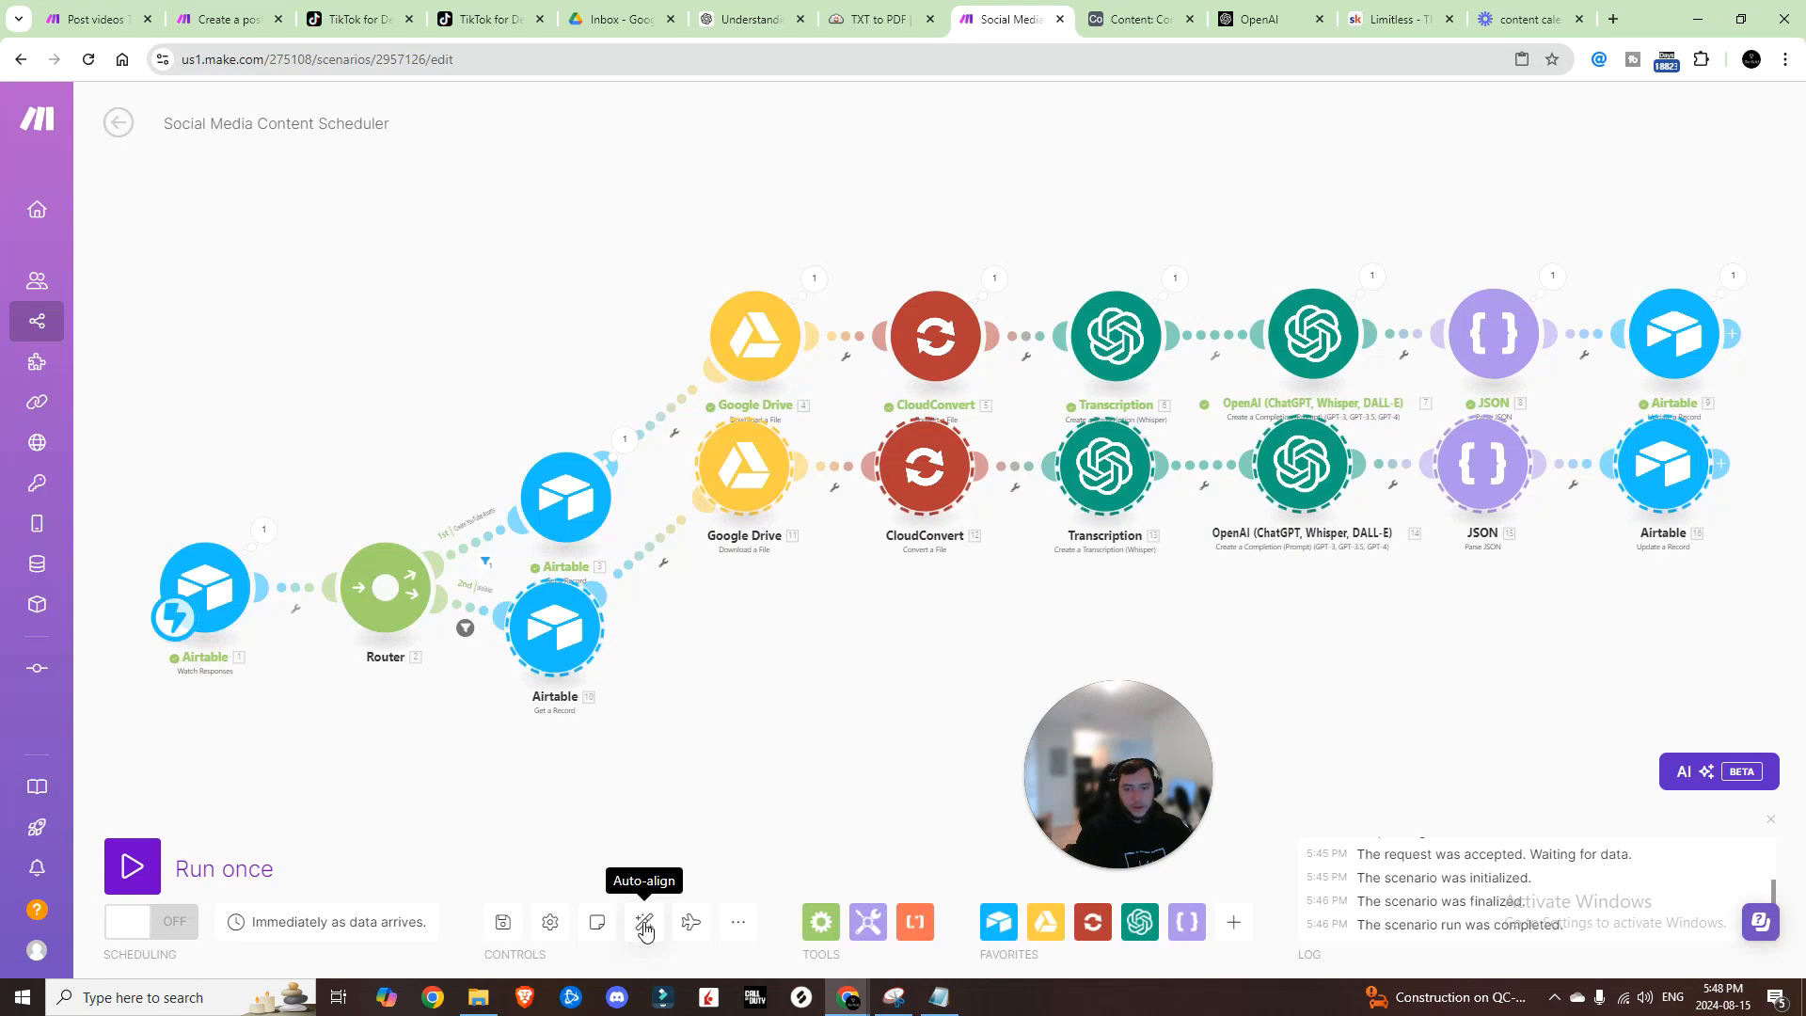
click(644, 924)
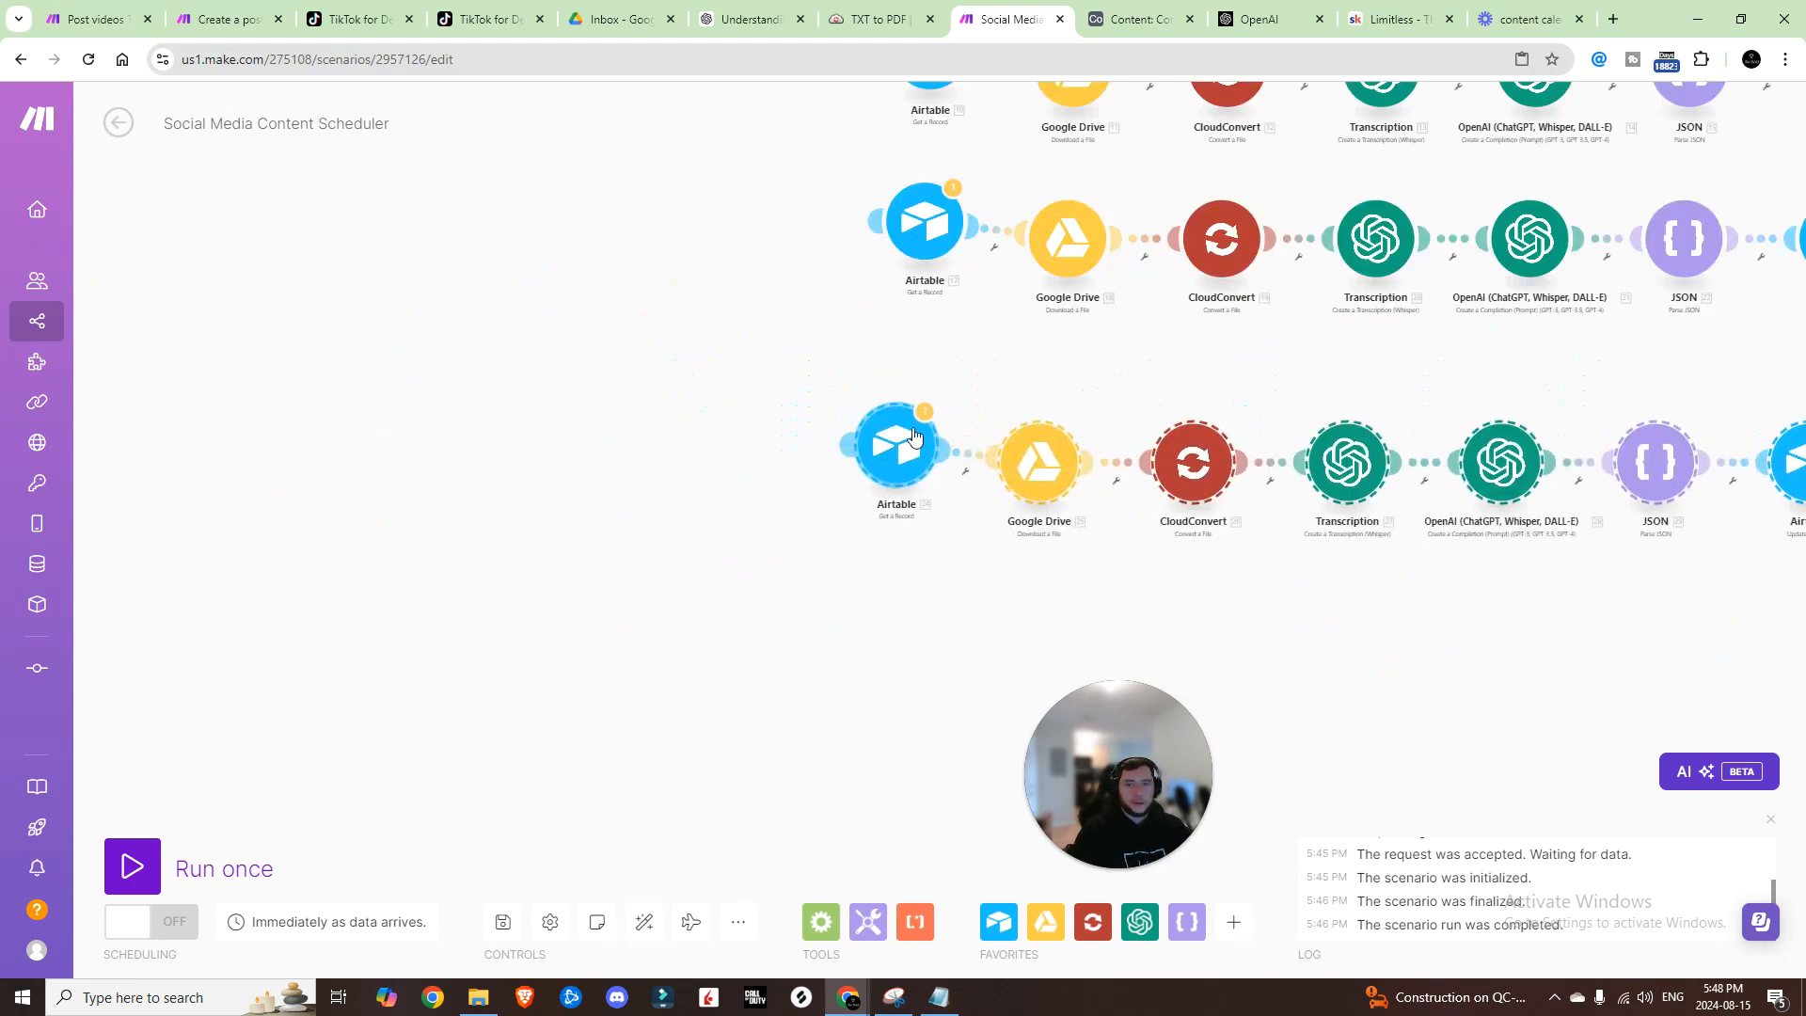
Step: Paste and position the remaining chain copies so all five routes are filled, then auto-align
drag(885, 468, 925, 389)
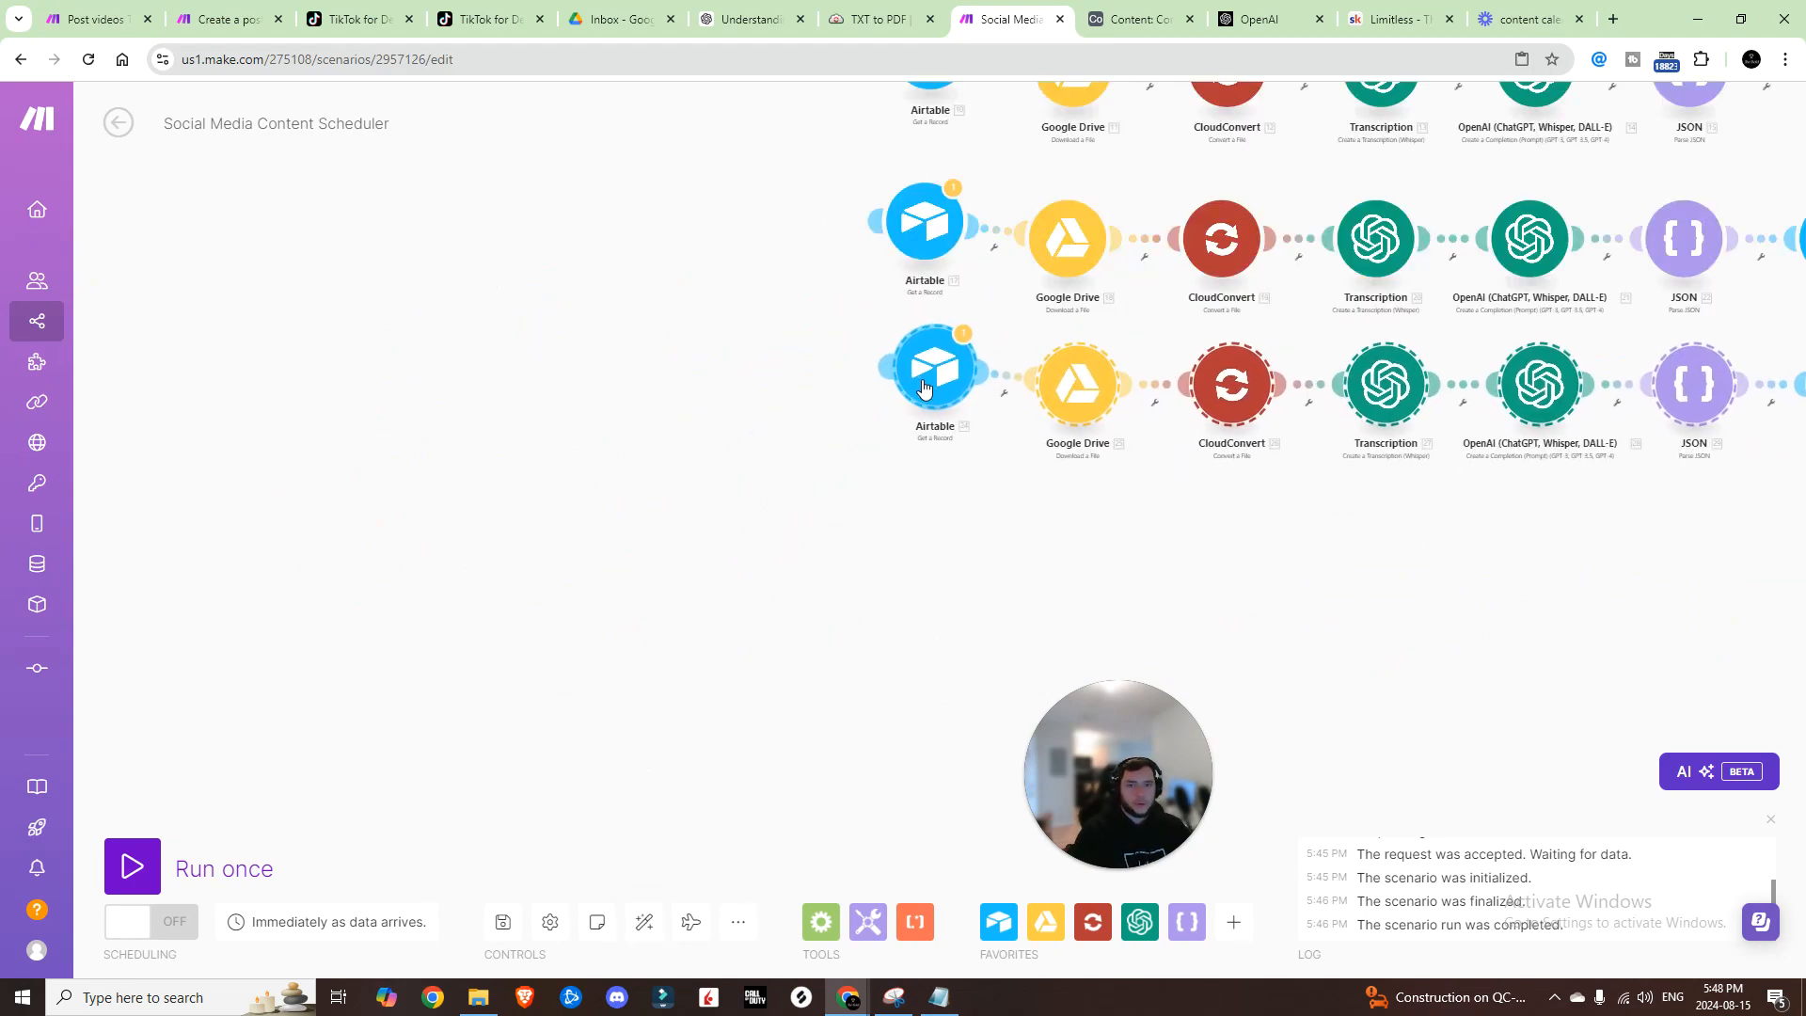
drag(737, 475, 599, 594)
scroll(548, 565, down, 5)
key(ctrl+v)
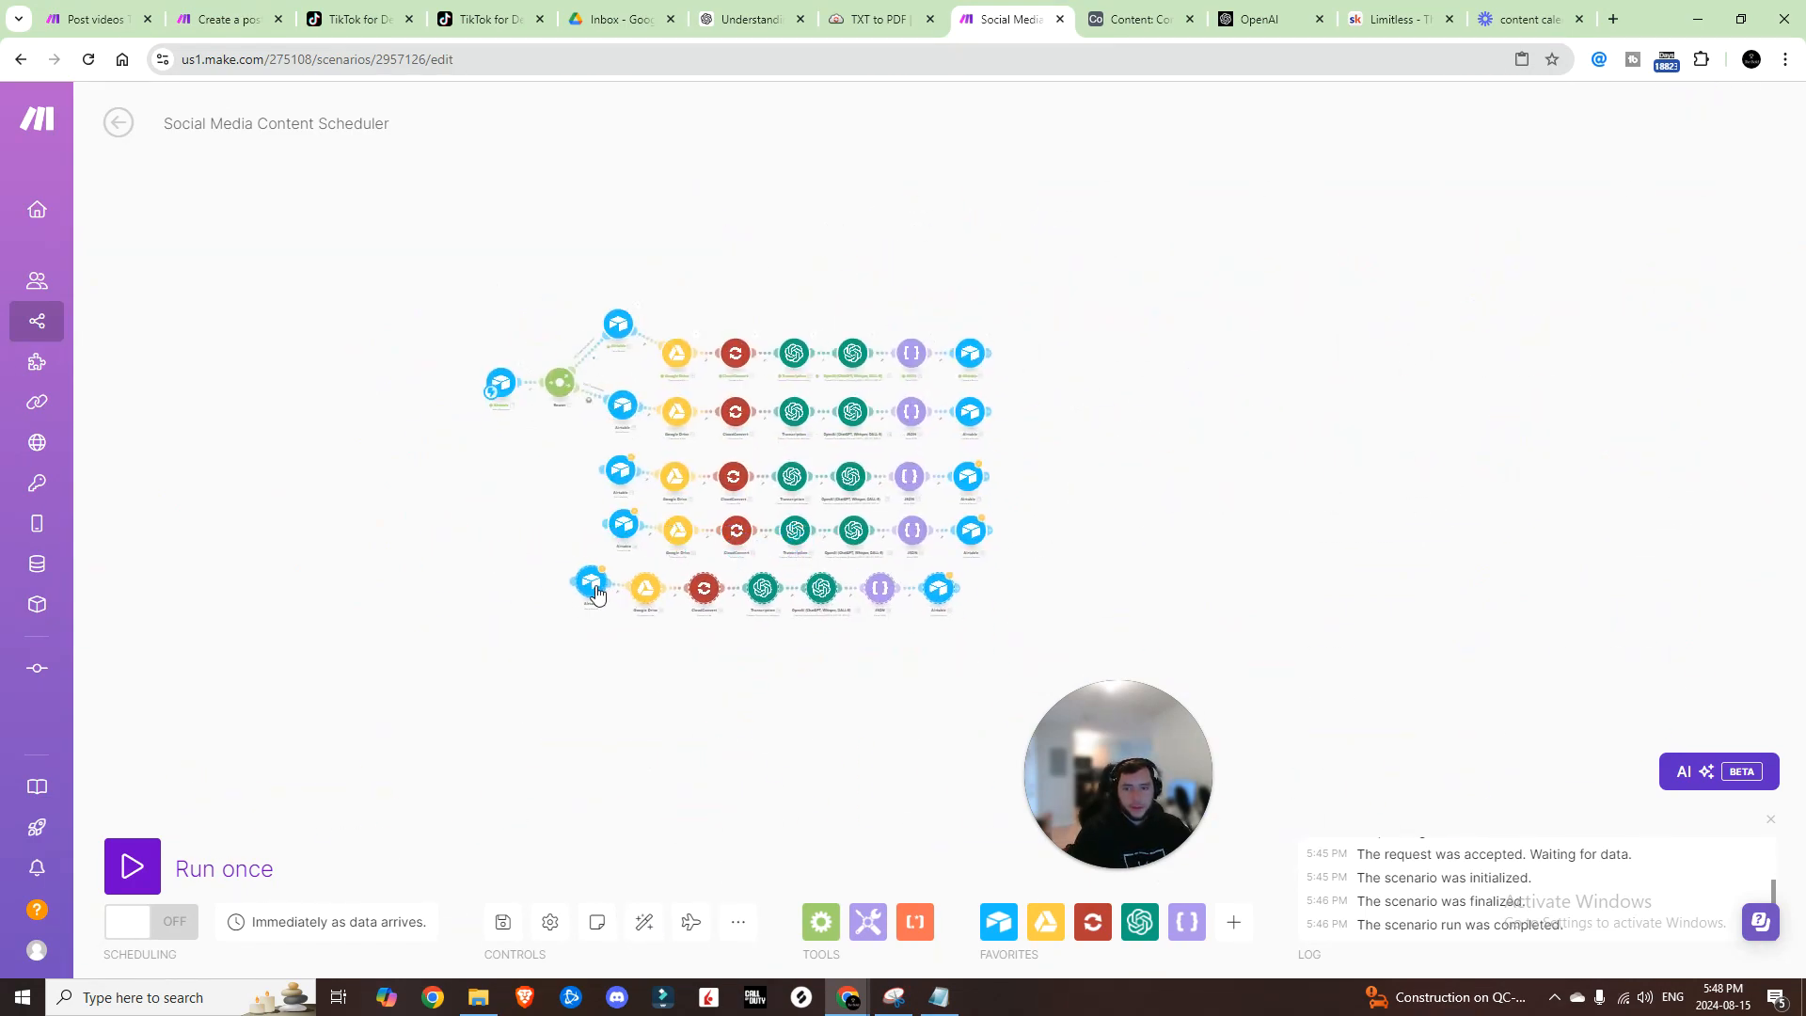
click(645, 922)
scroll(505, 417, up, 5)
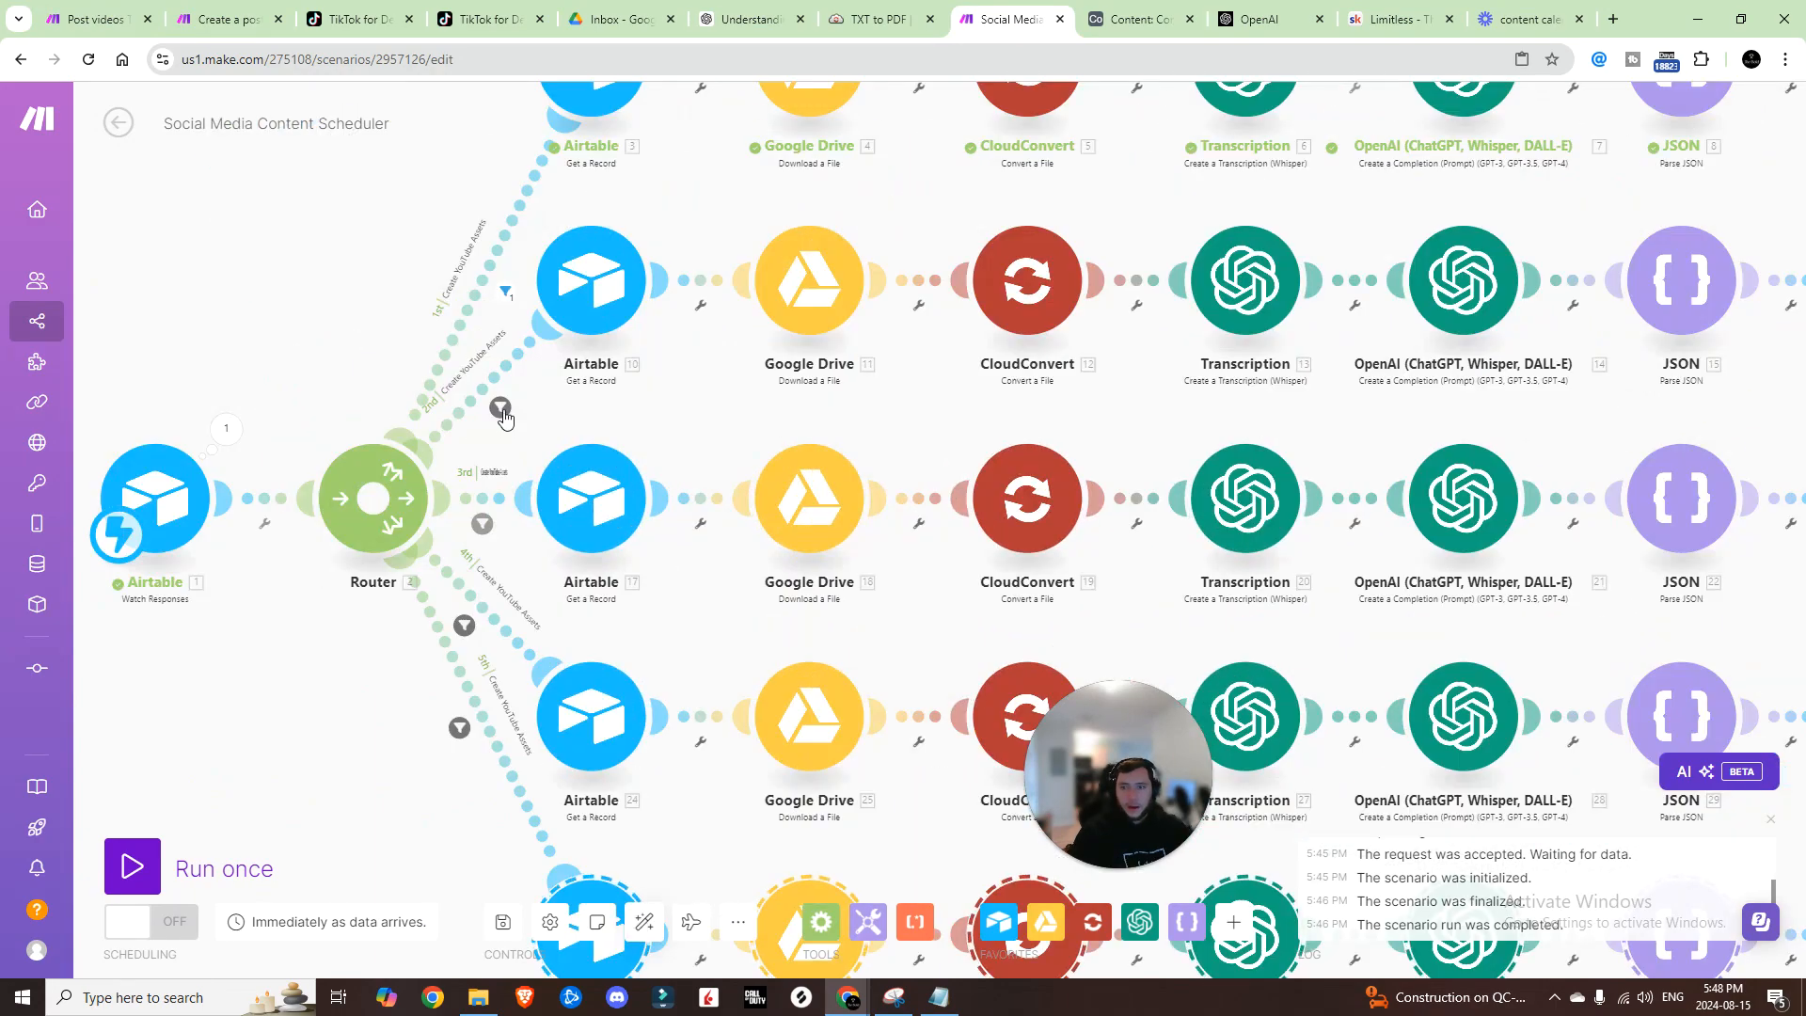
Step: Label the second route Create Twitter Assets, using the Twitter action name from the Airtable script
click(503, 414)
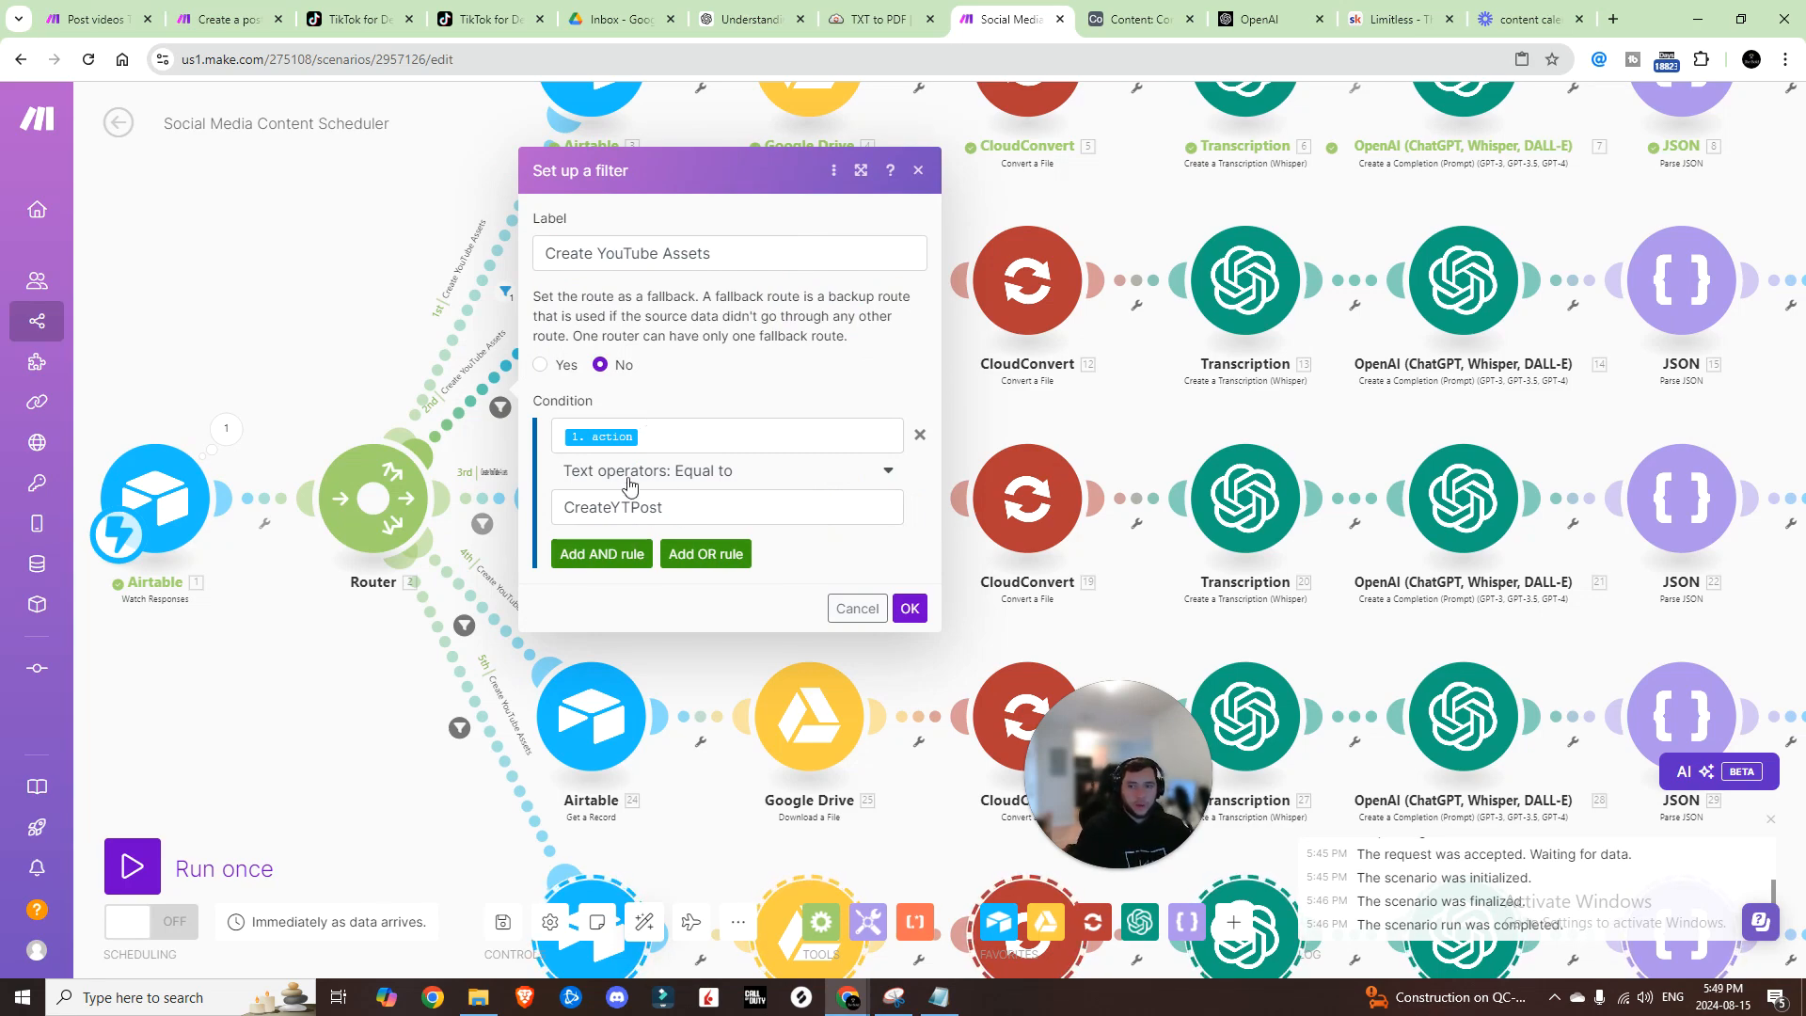
key(ctrl+Tab)
click(249, 108)
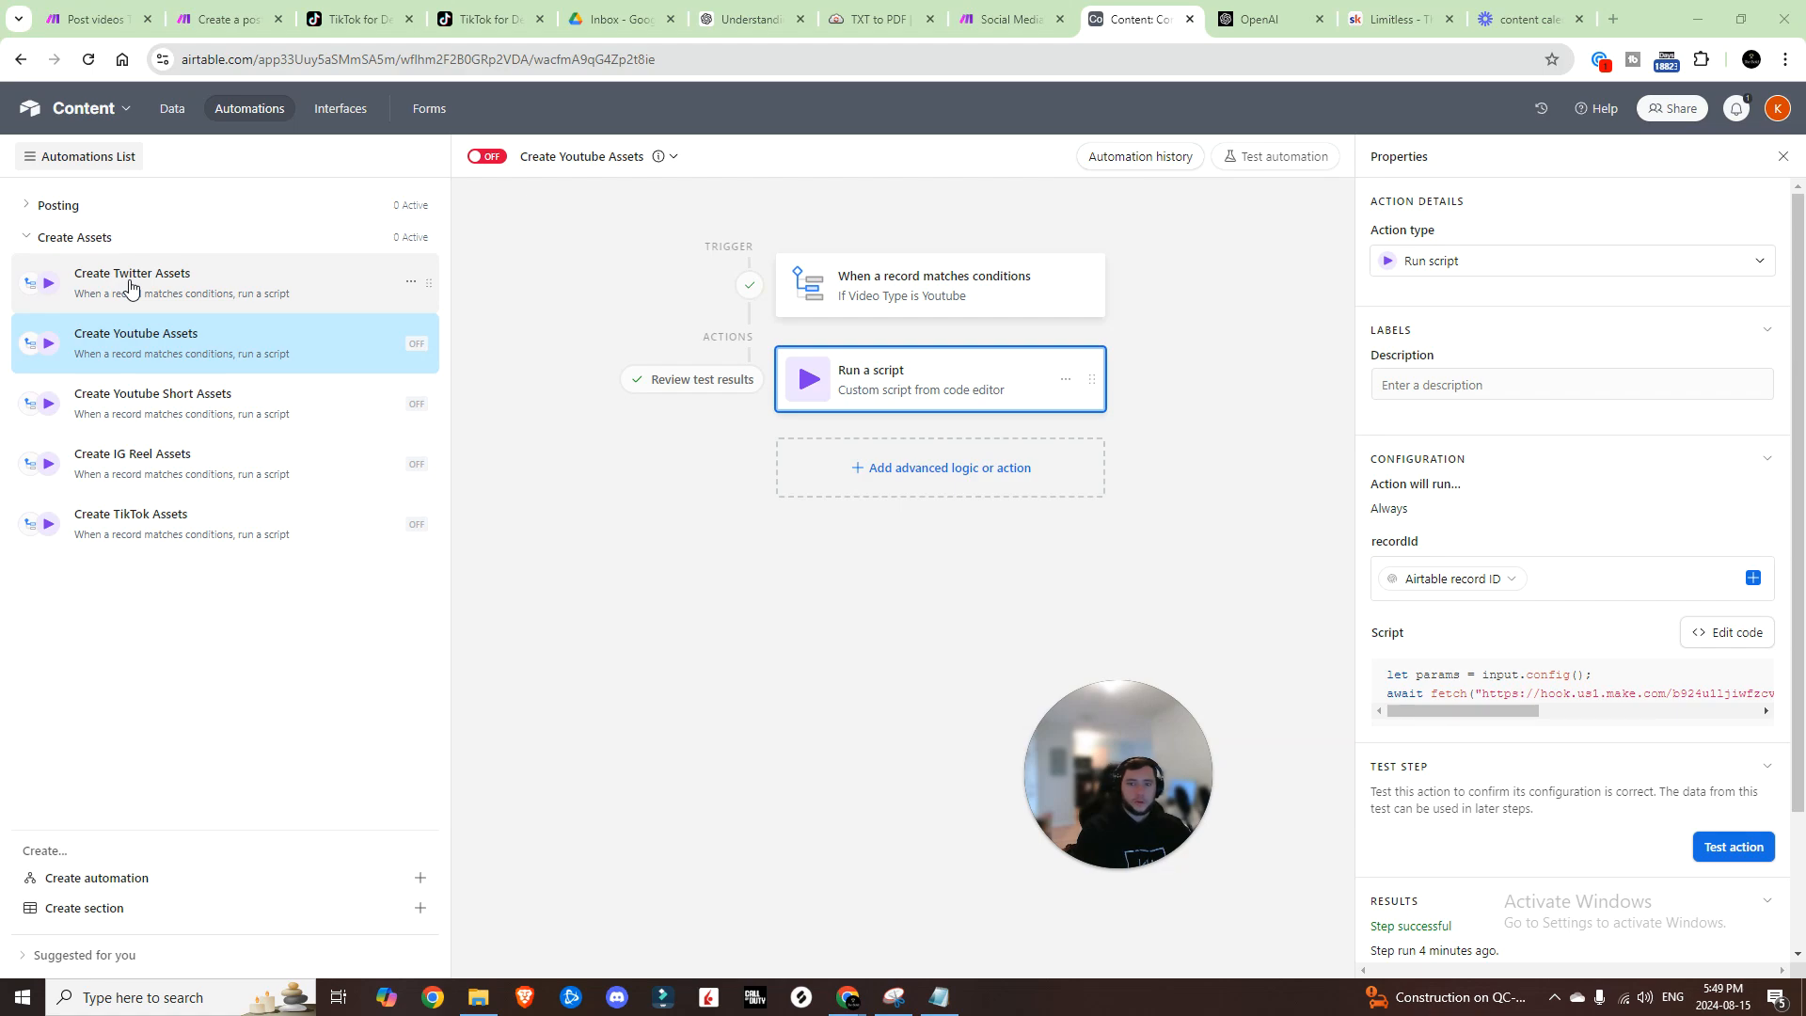
click(131, 288)
click(1687, 635)
scroll(1133, 242, right, 3)
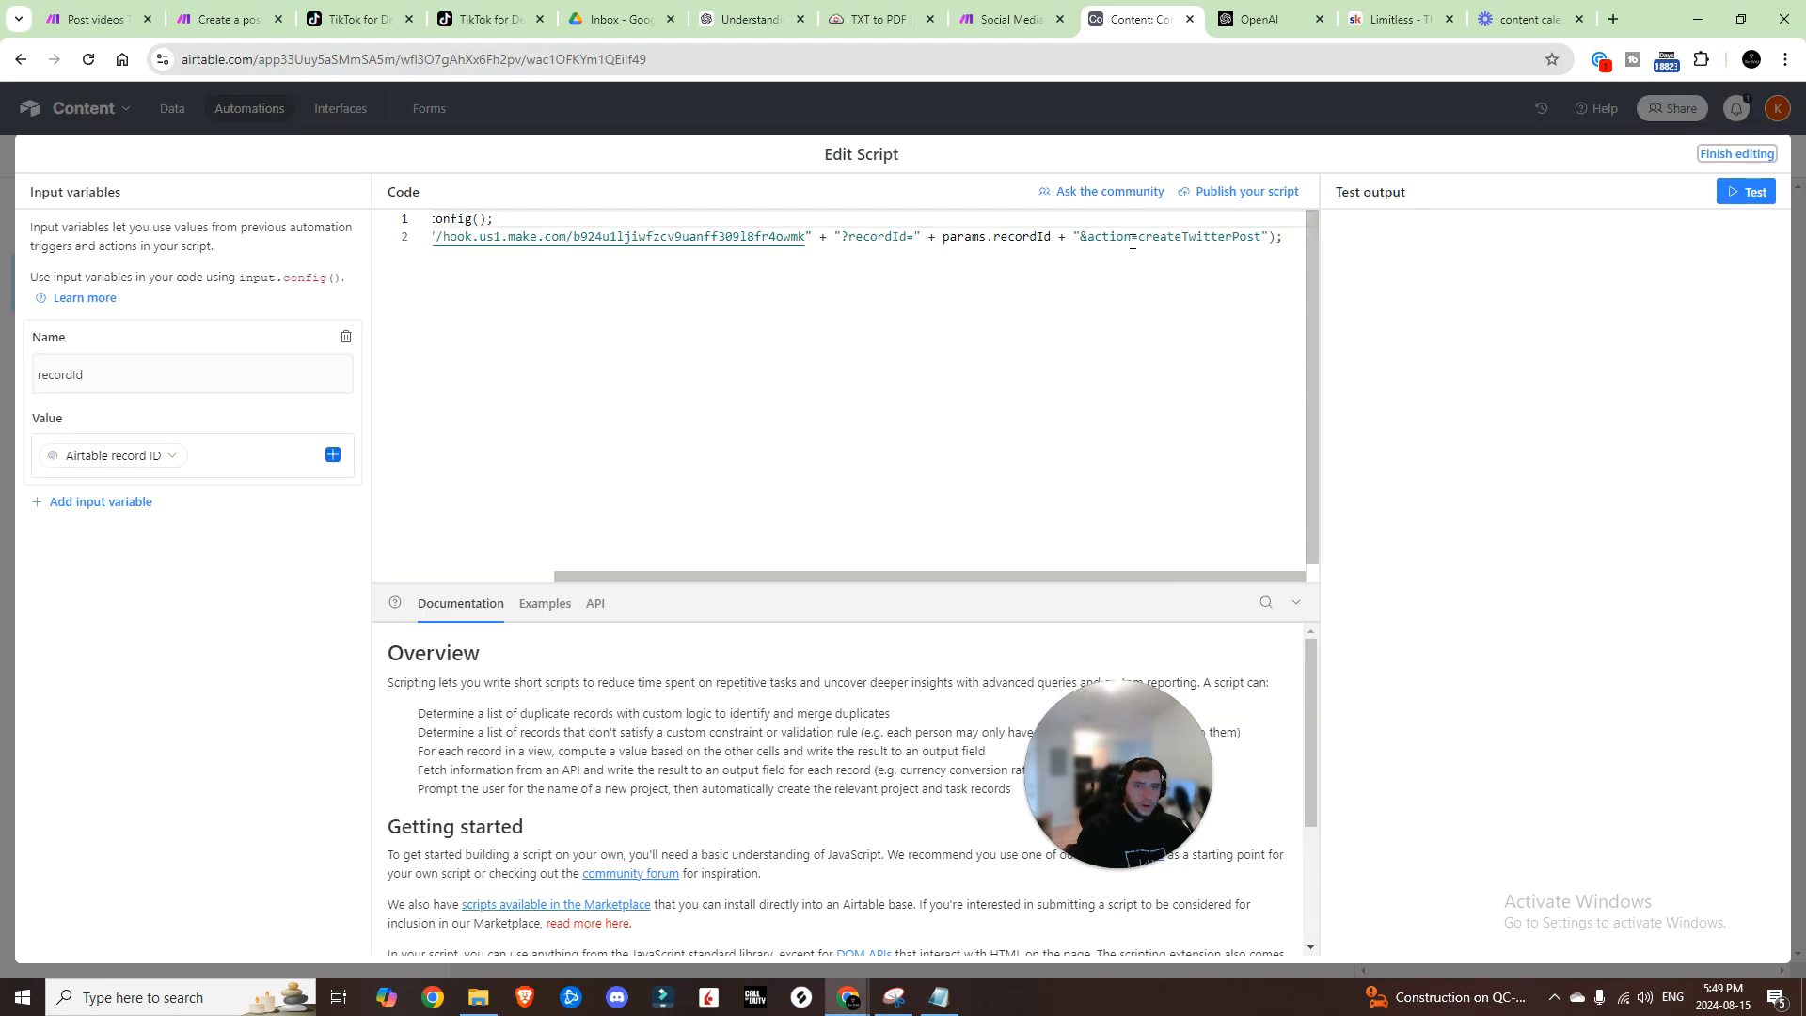
drag(1140, 238, 1235, 235)
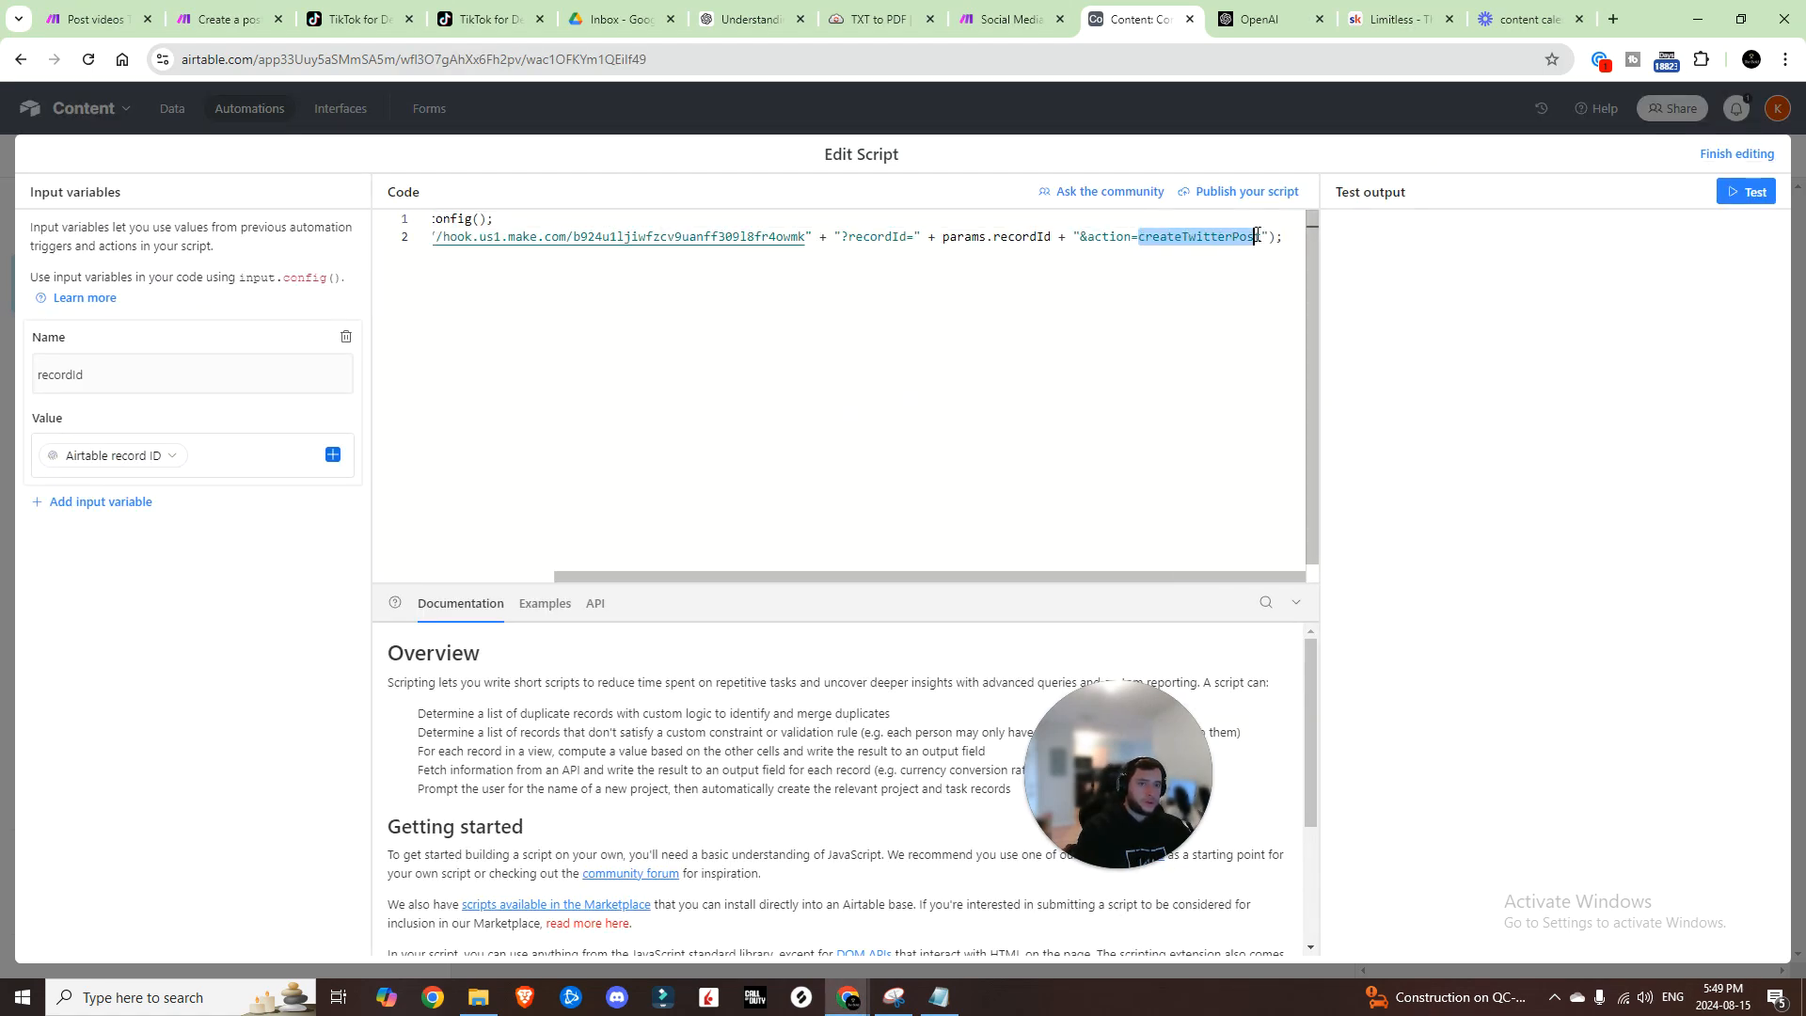
drag(1258, 235, 1263, 236)
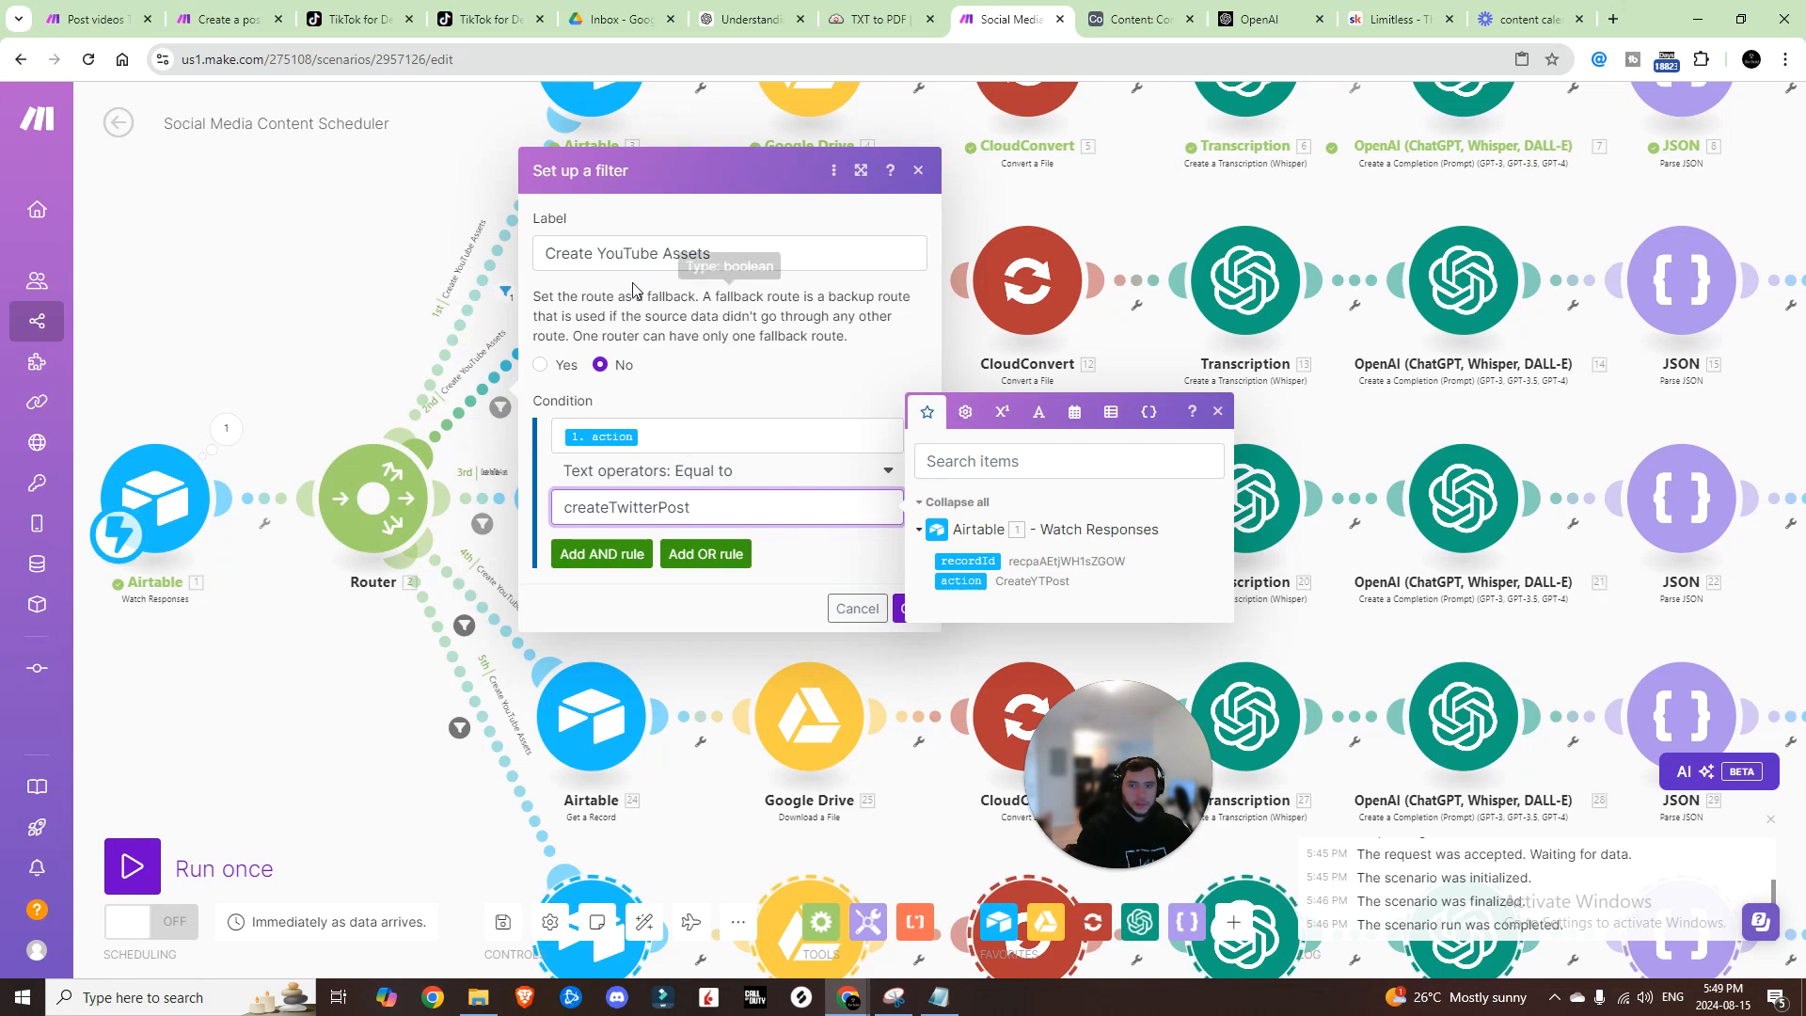
double_click(647, 248)
text(T)
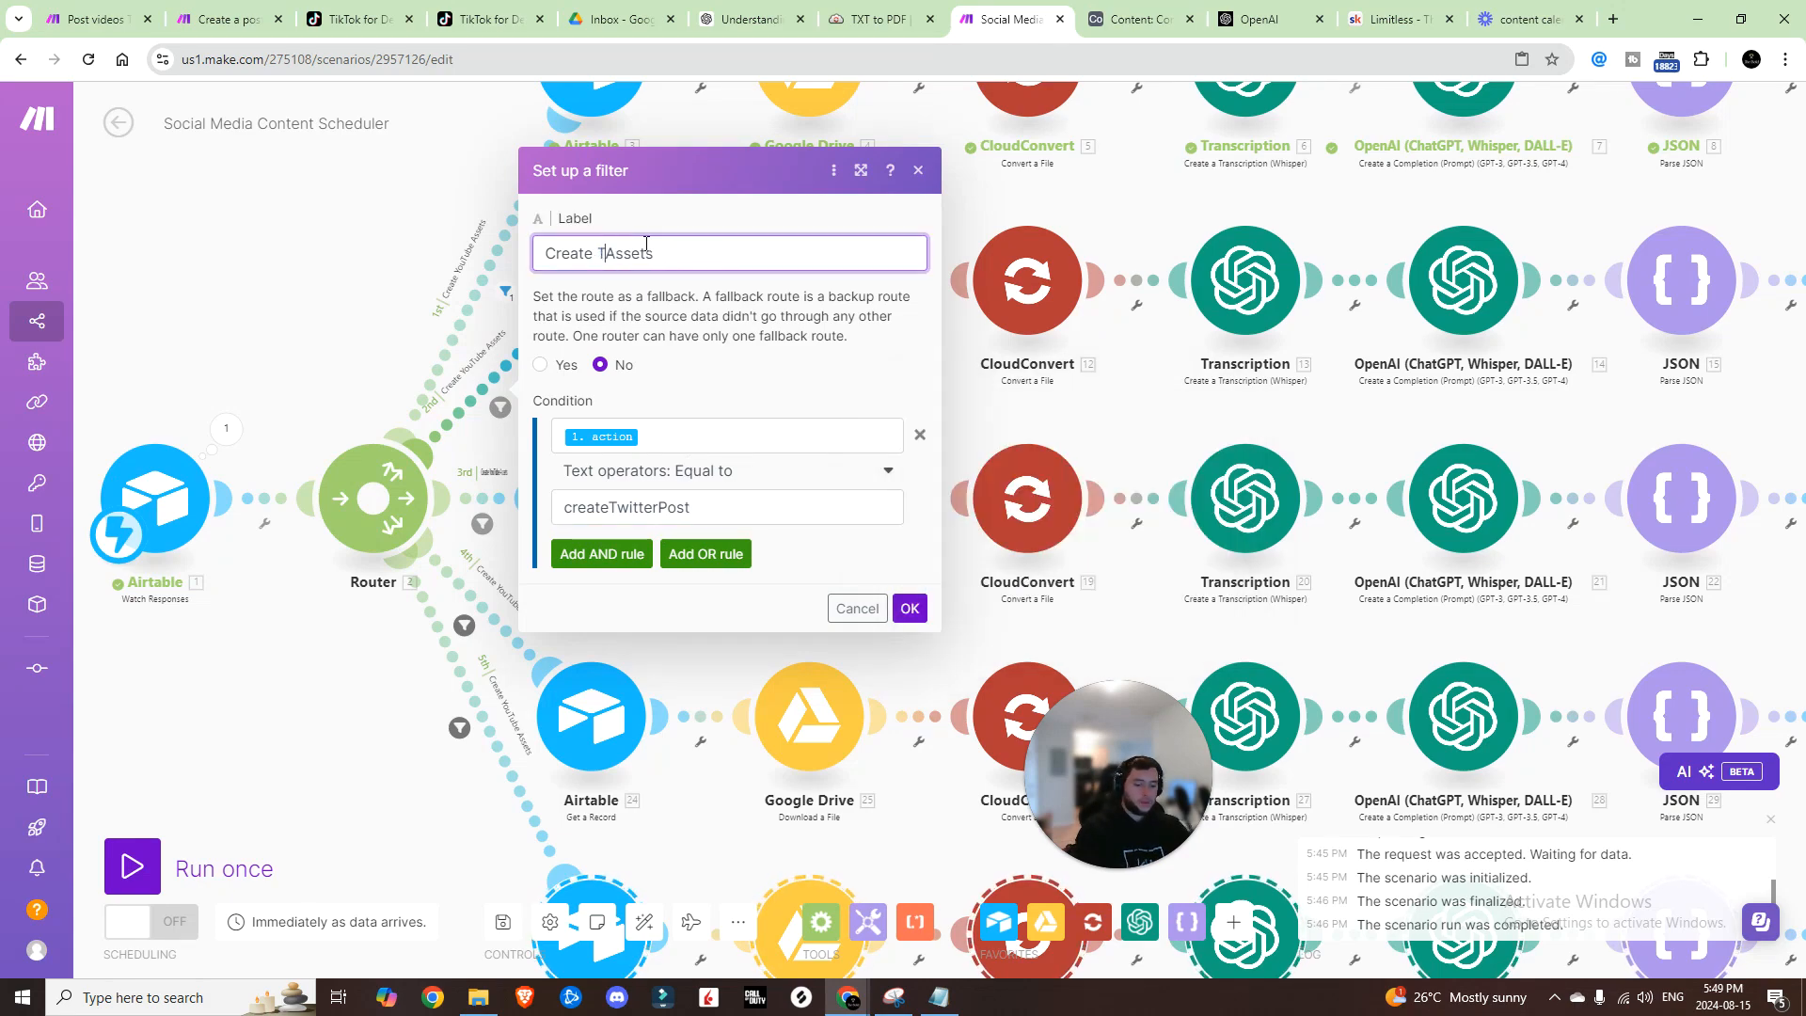
text(witter)
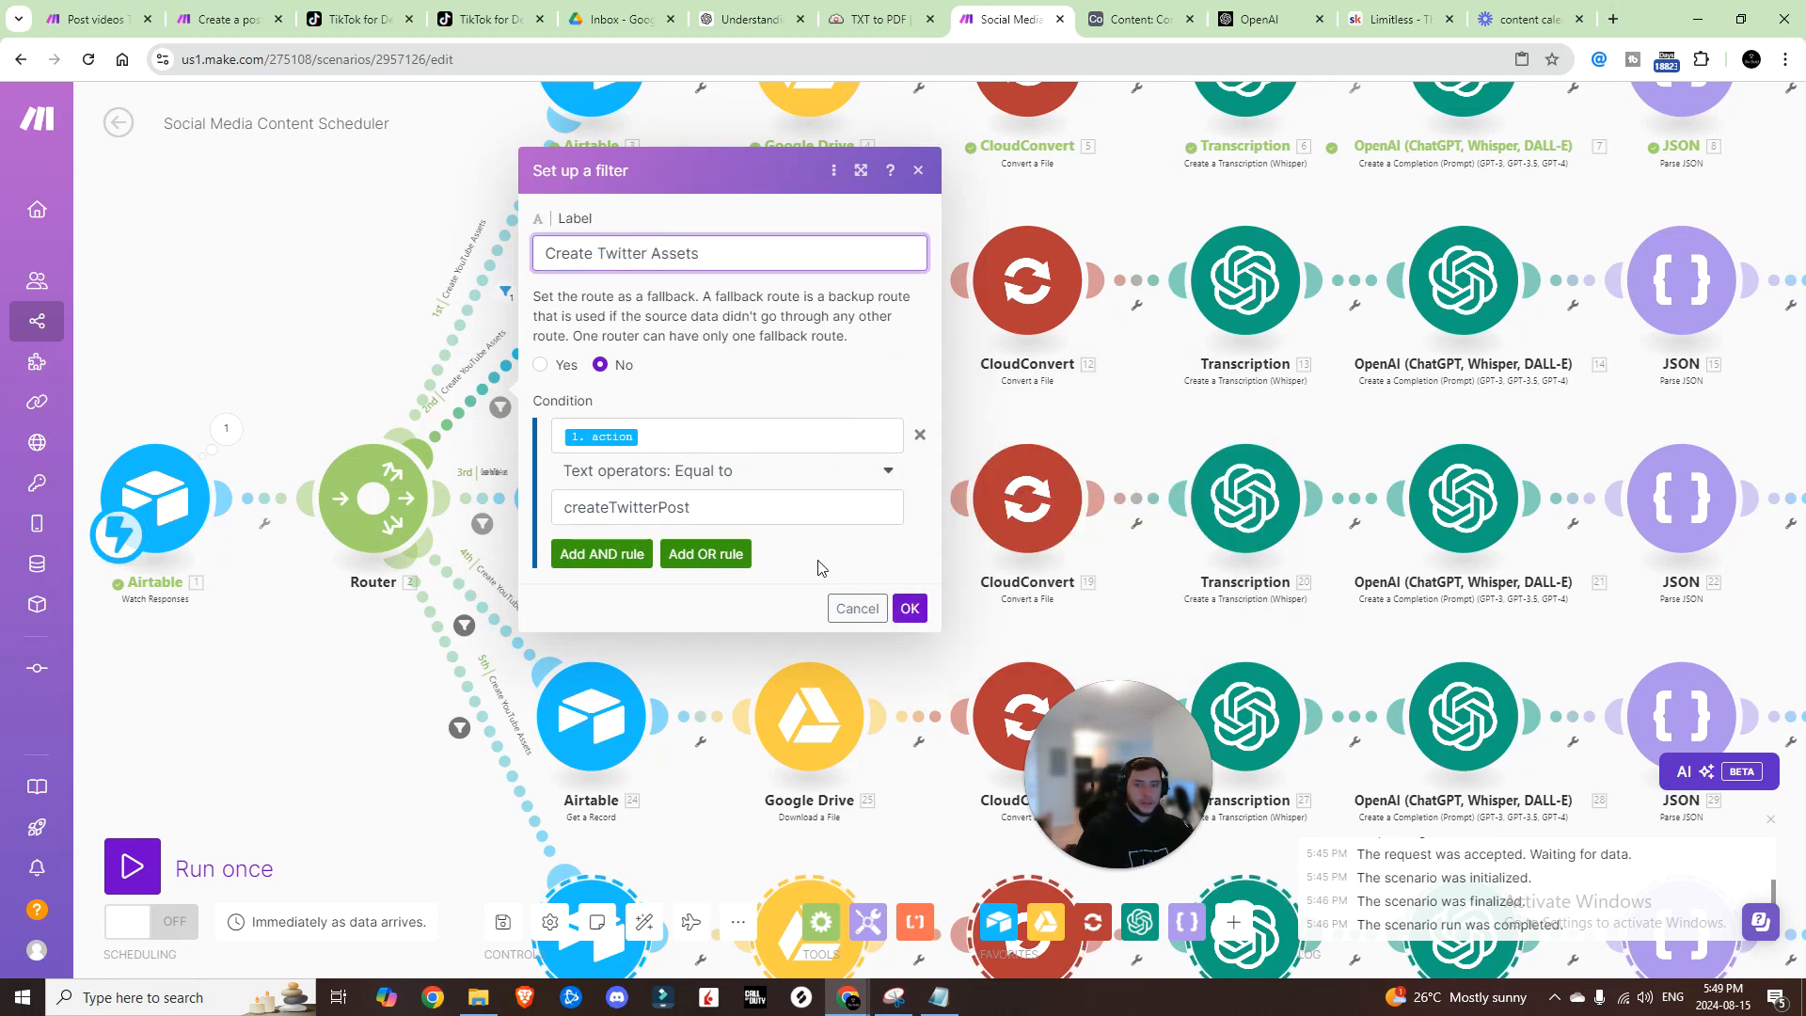
click(910, 608)
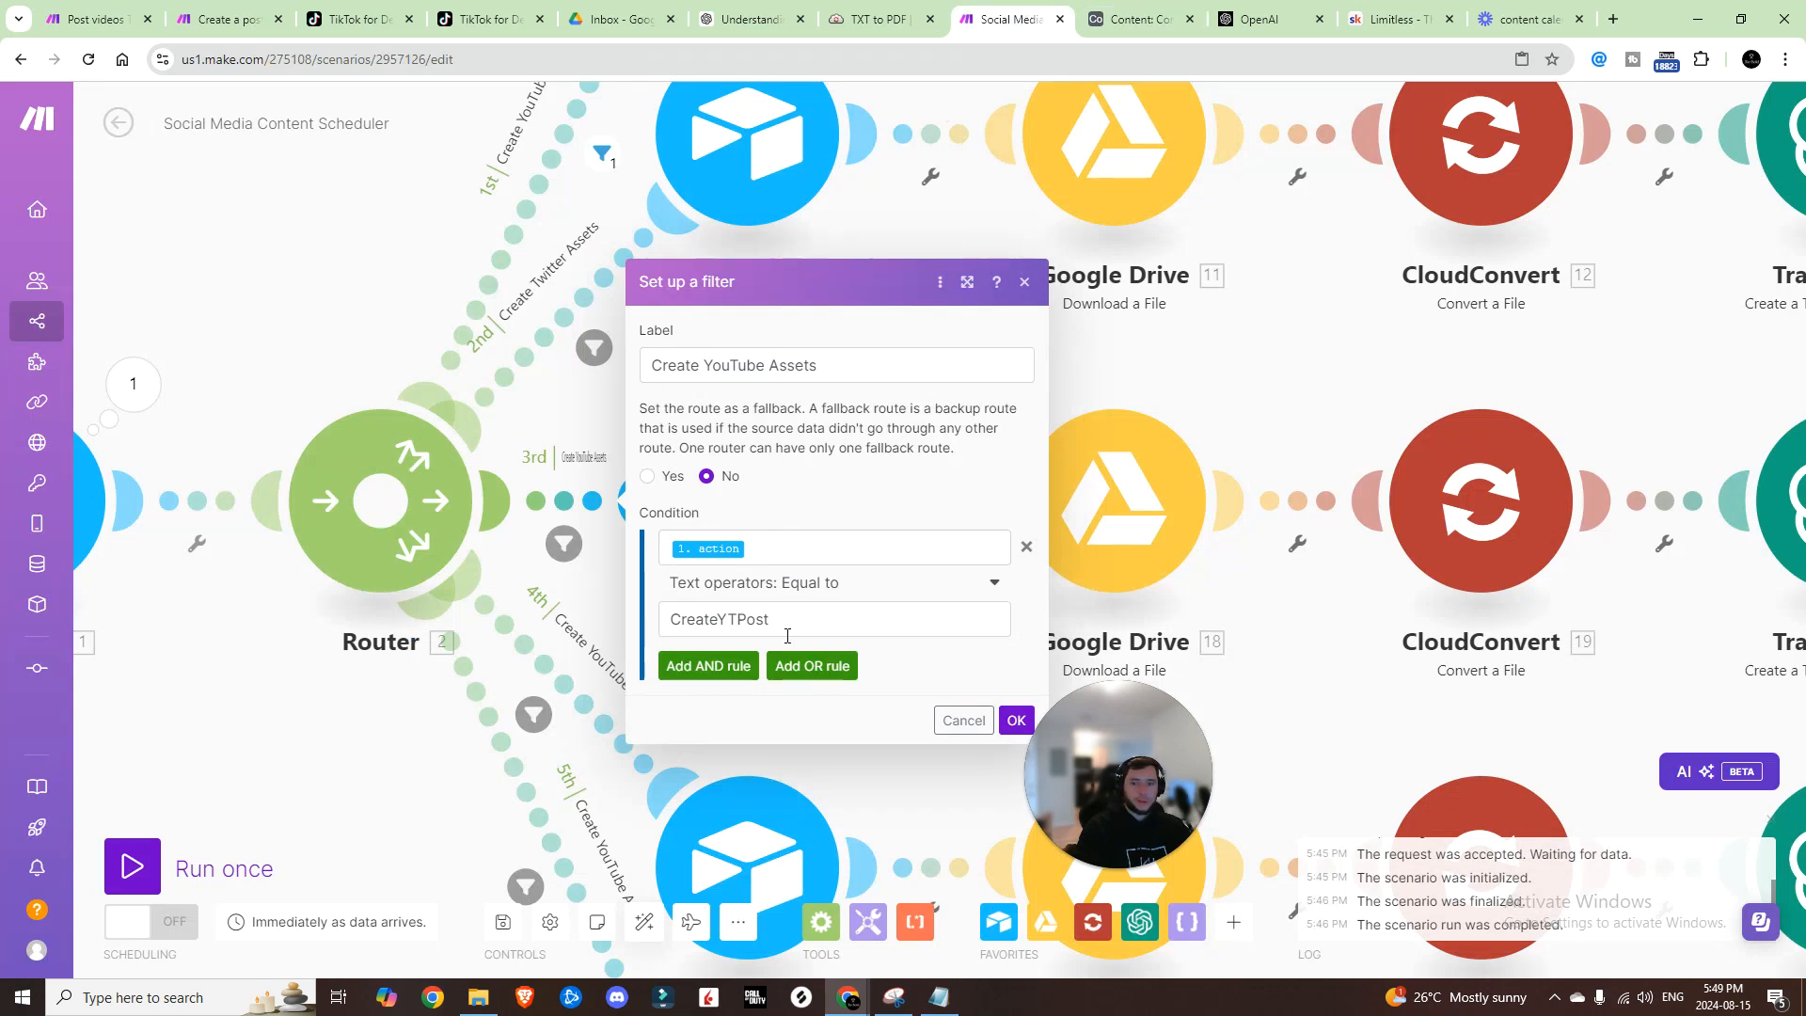
Step: Set the third route's filter to createYTShortPost and label it Create YouTube Short Assets
double_click(787, 629)
text(createYTShortPost)
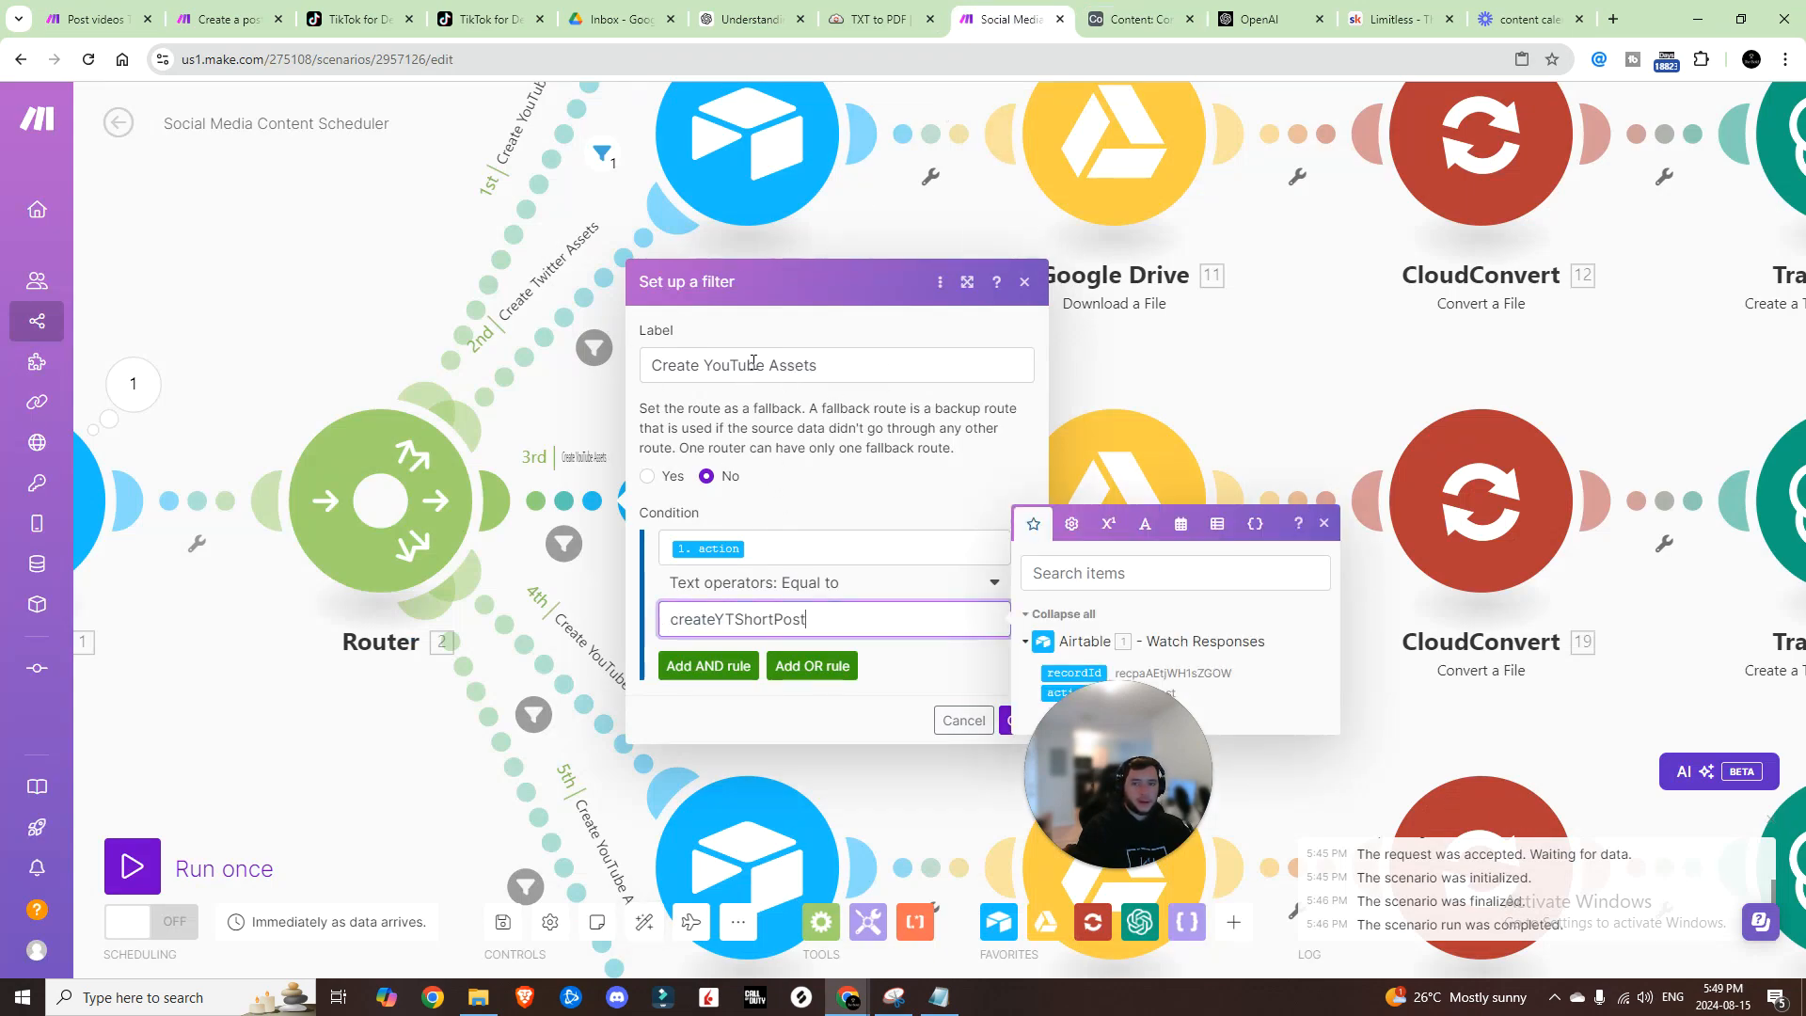
click(764, 365)
text(Short)
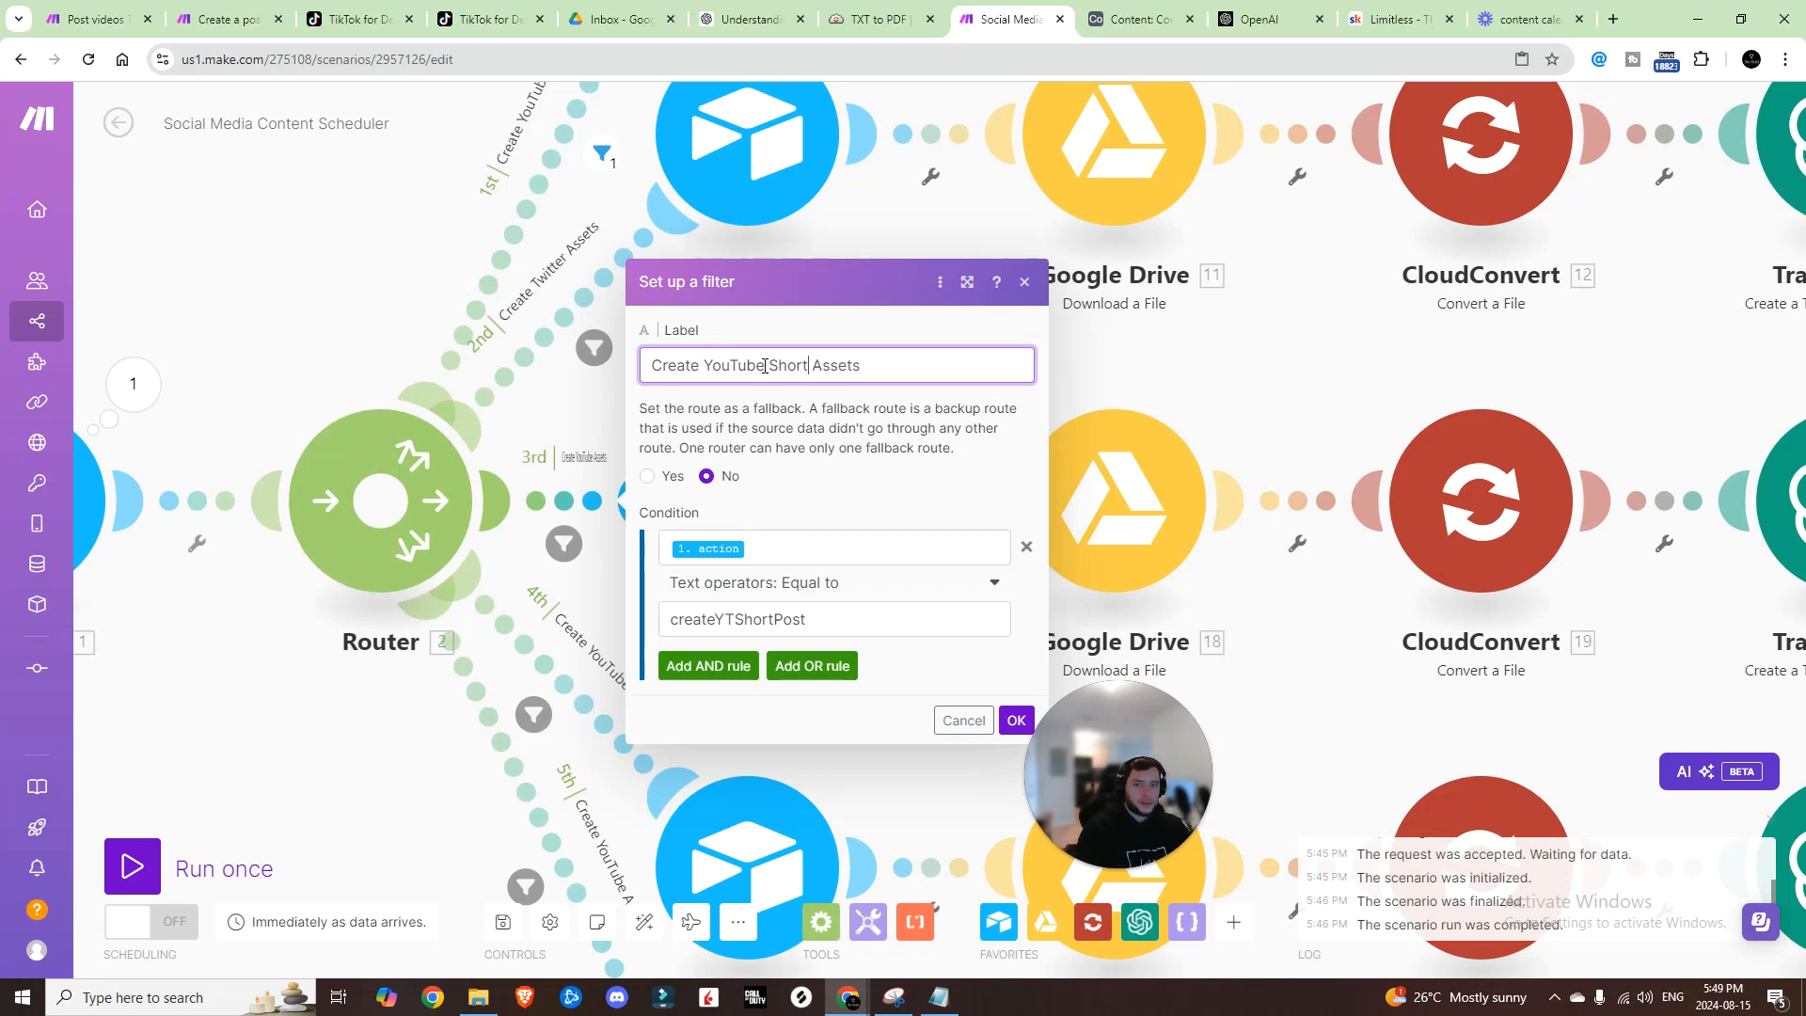
click(1014, 720)
Step: Copy CreateIGReelPost from the IG Reel script, label the 4th route Create IG Reel Assets, and save
key(ctrl+Tab)
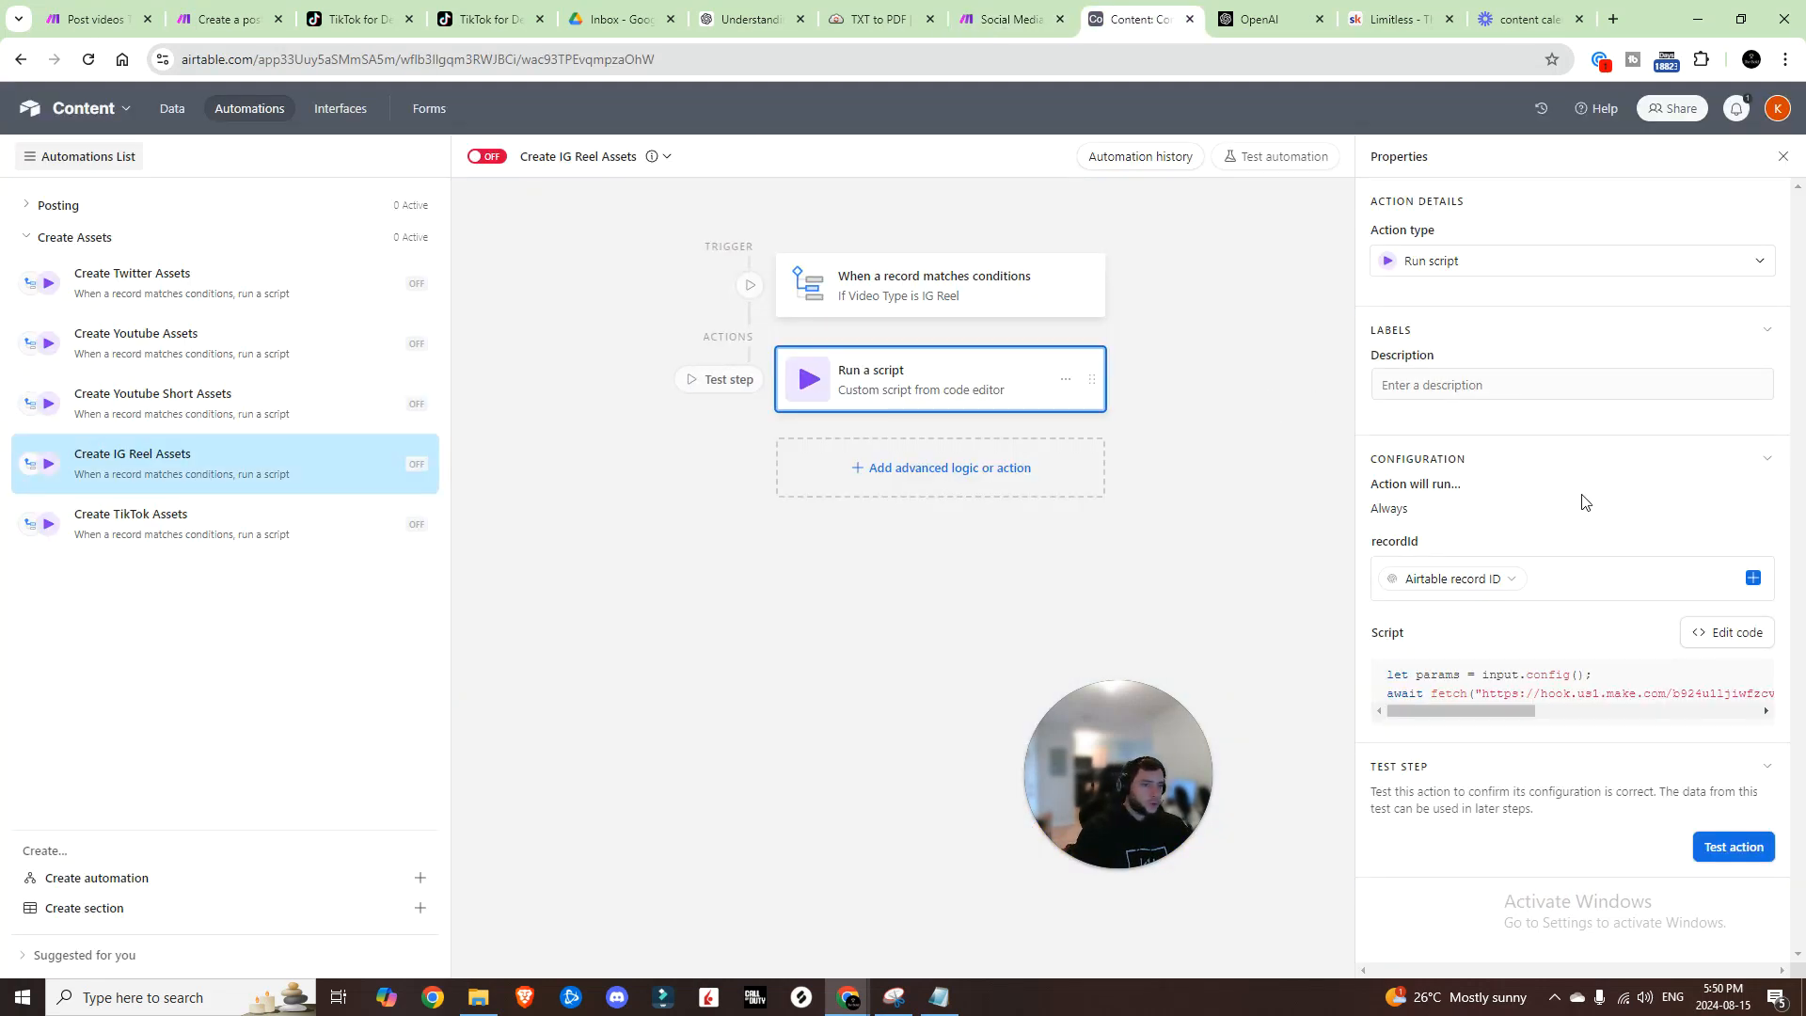
click(1714, 632)
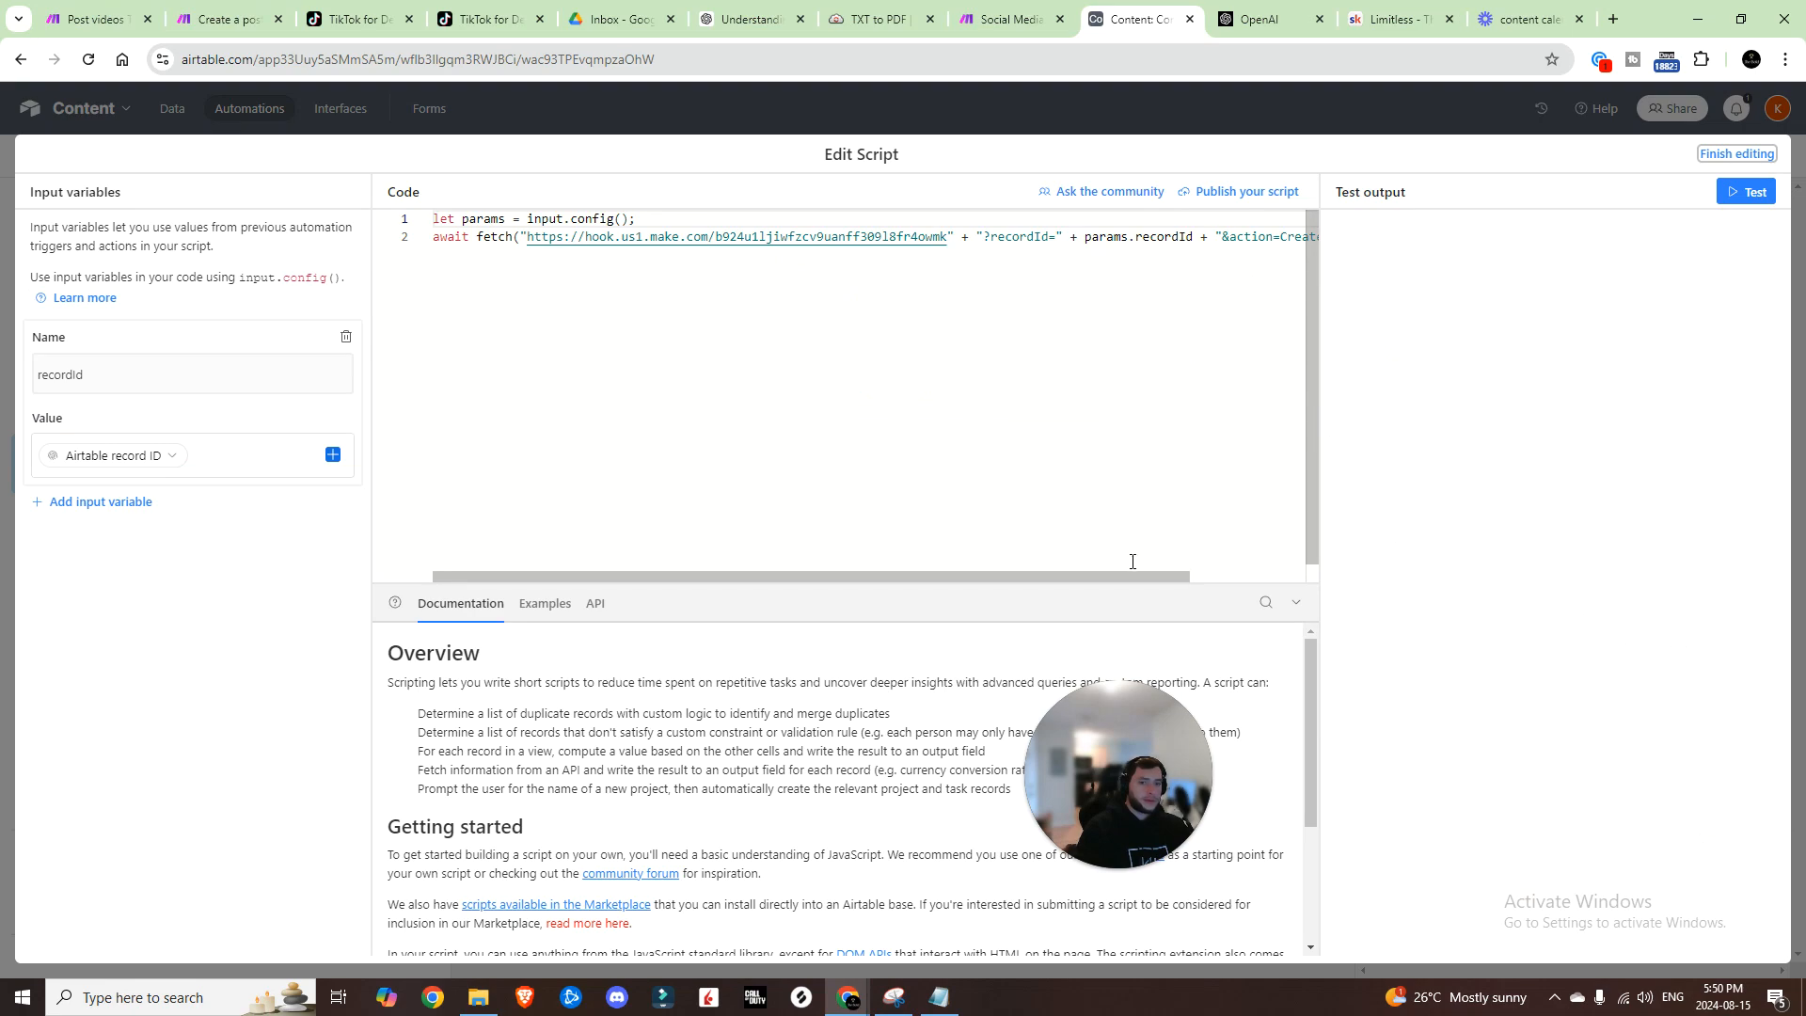
drag(1135, 567, 1138, 569)
click(1181, 237)
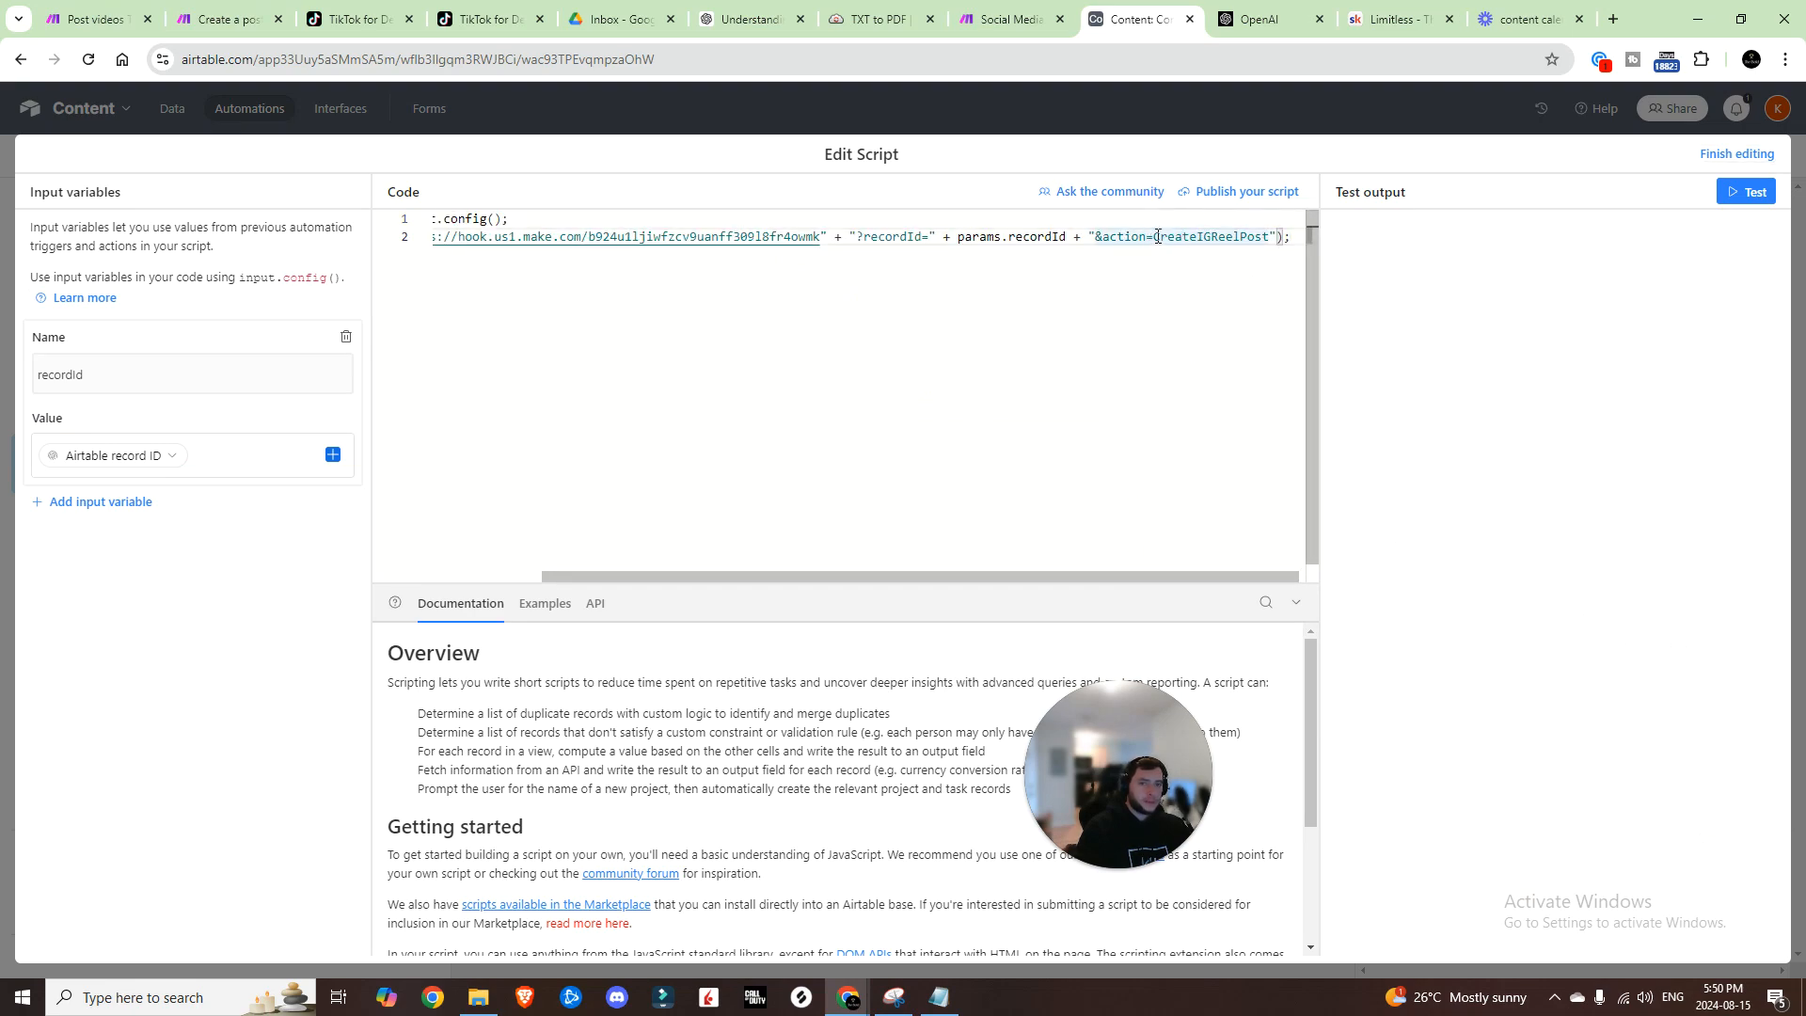
drag(1155, 237, 1247, 232)
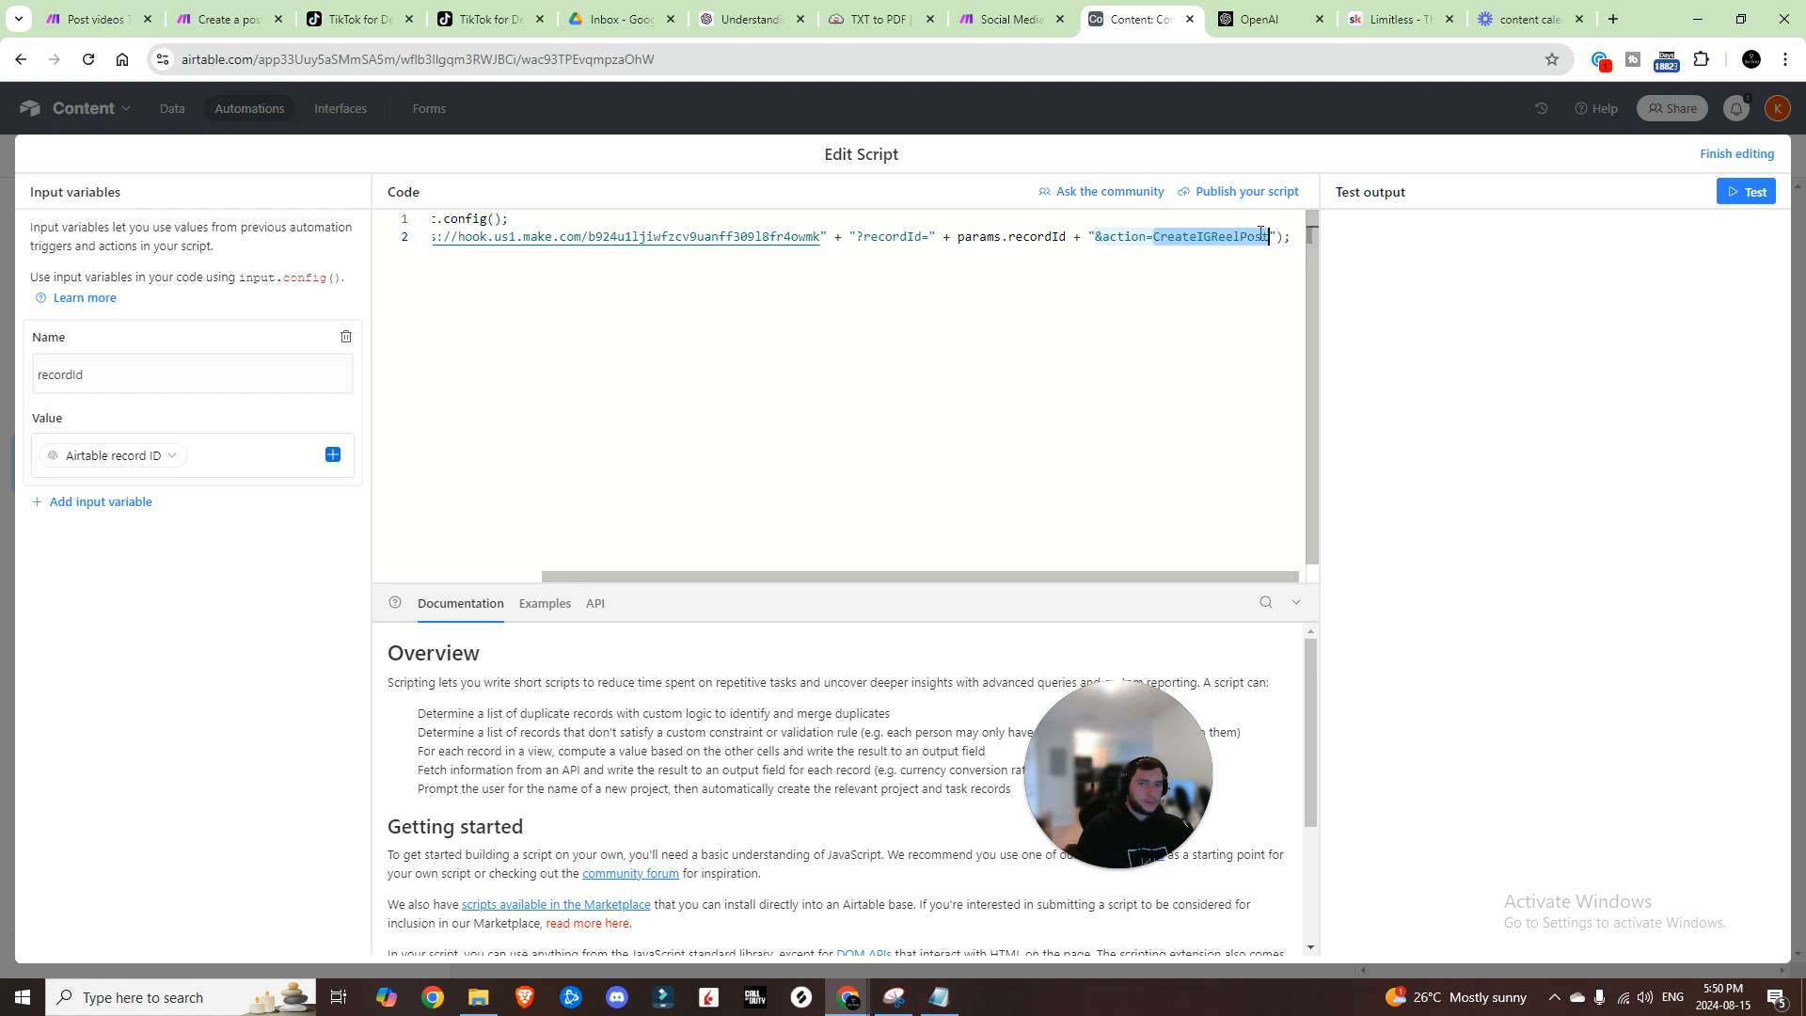
click(1016, 17)
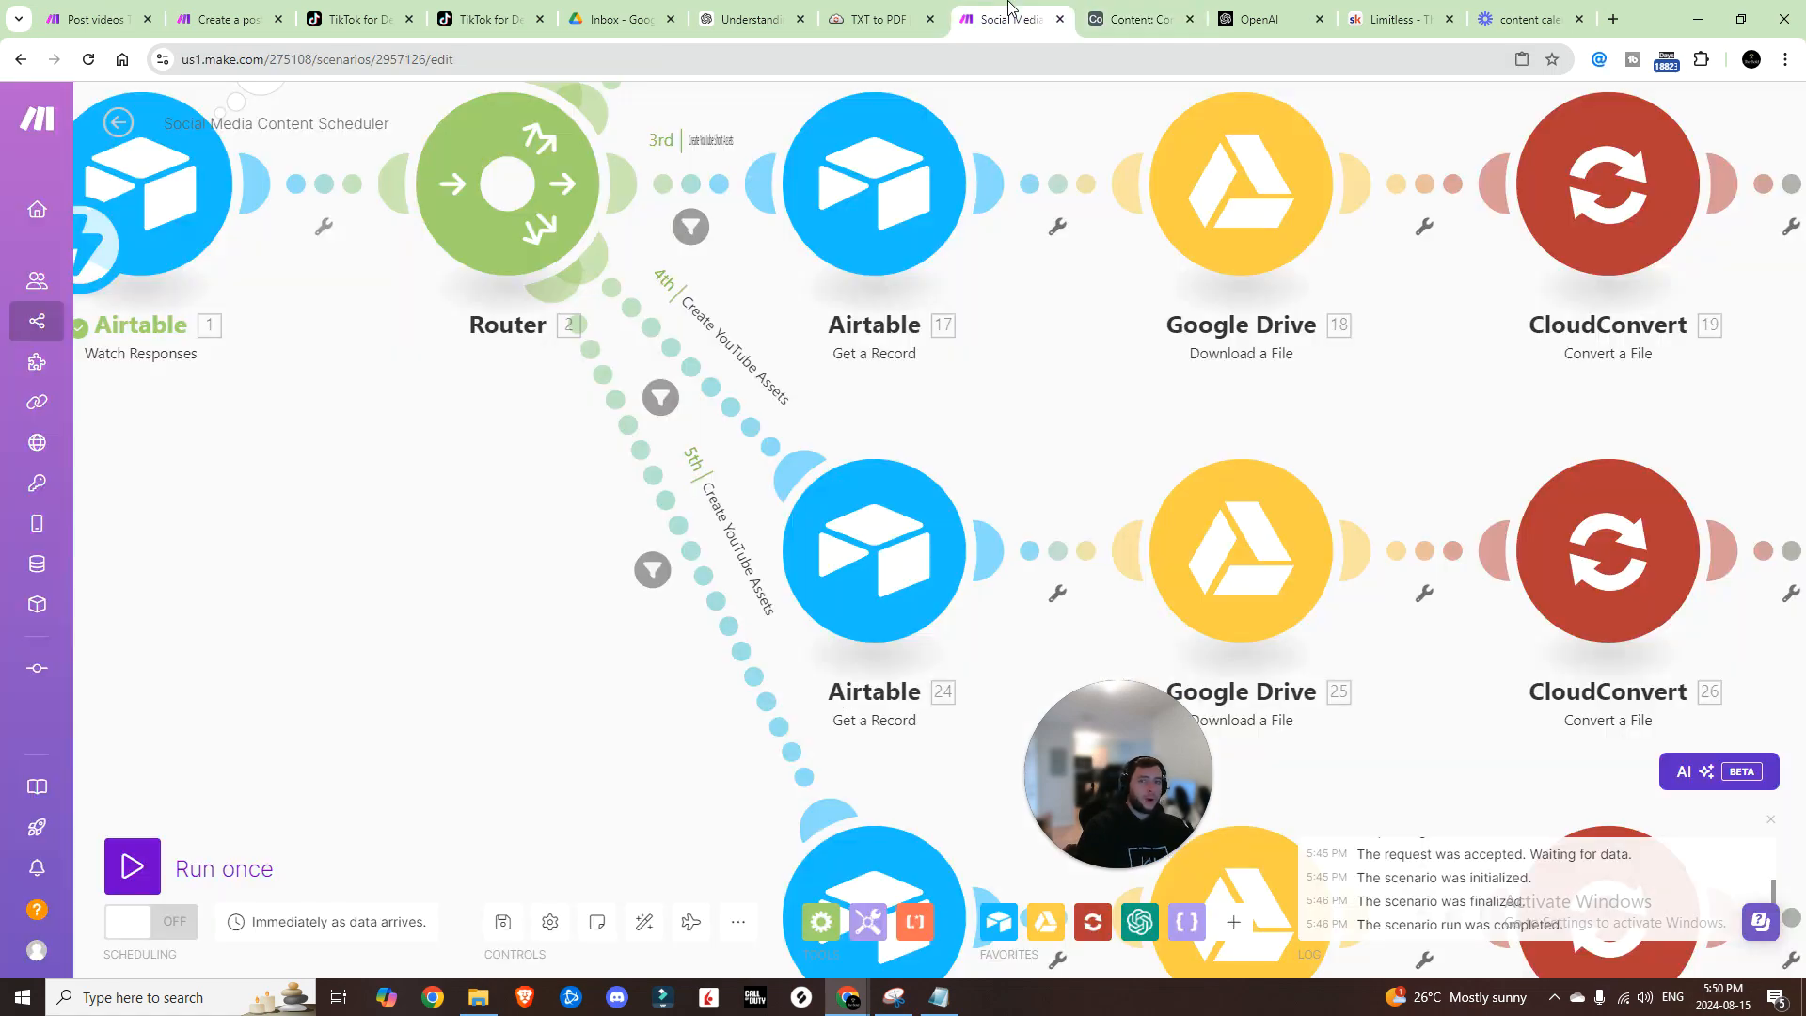
click(719, 354)
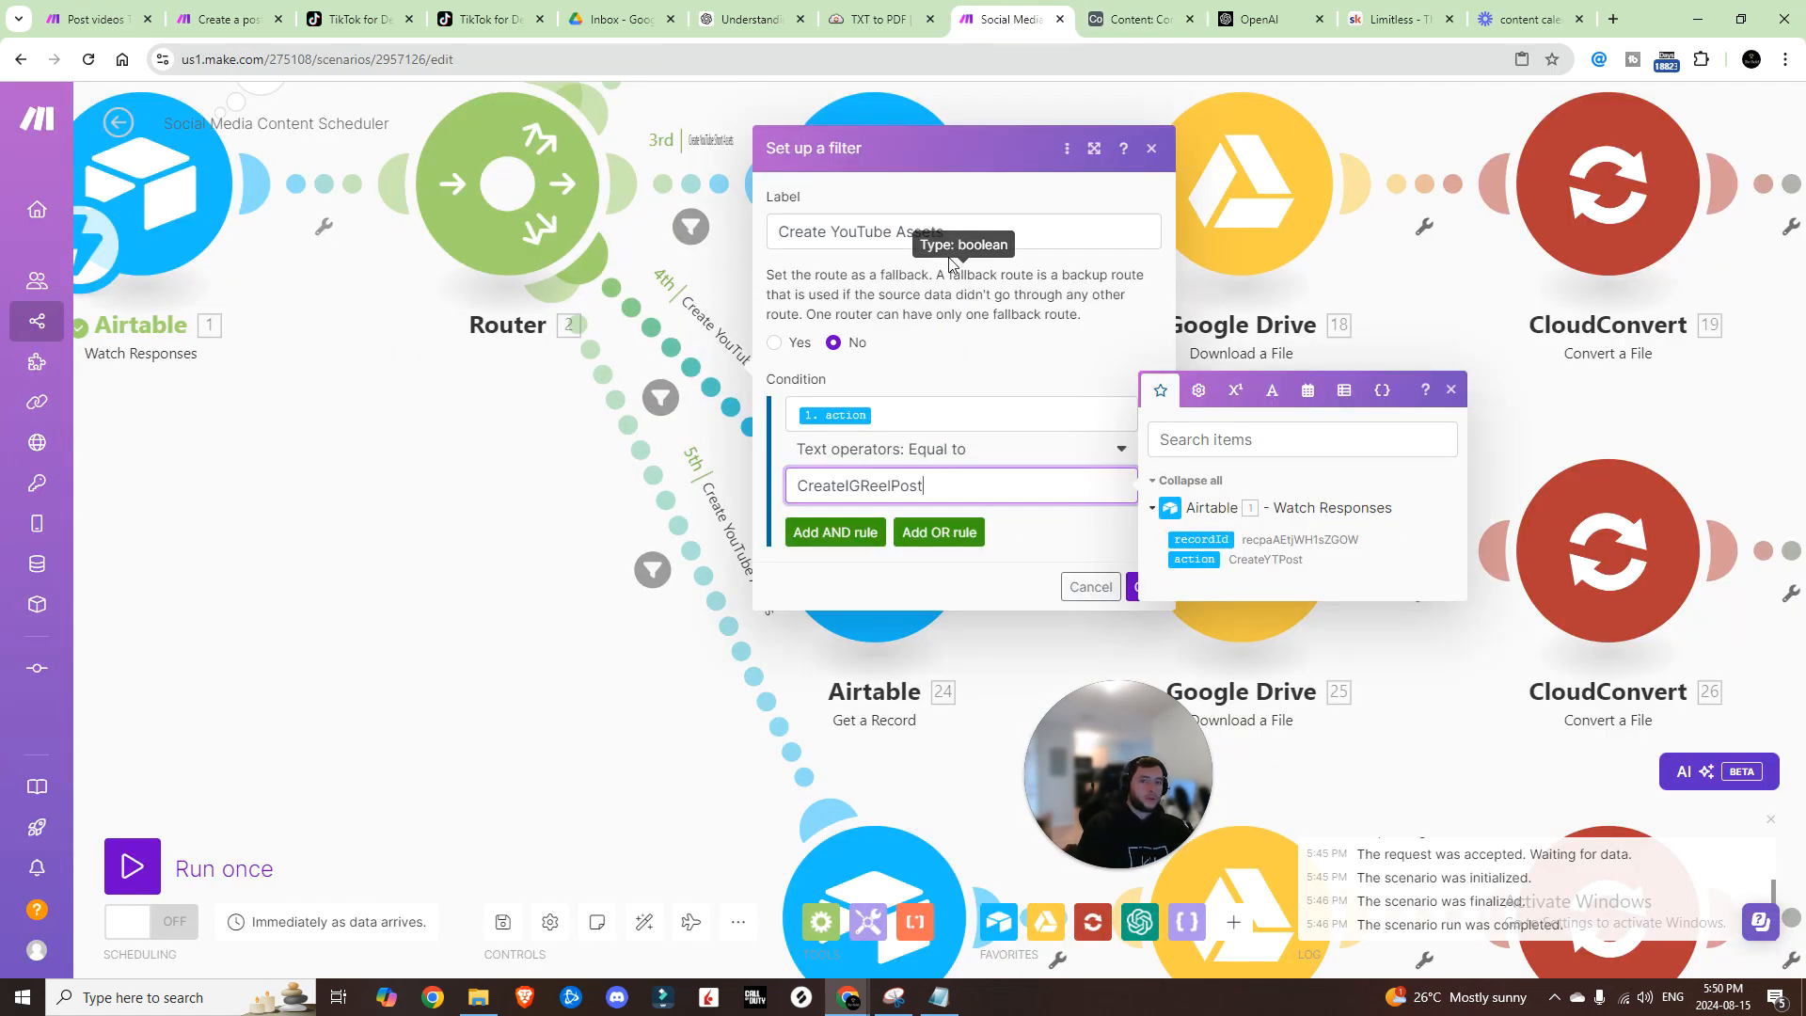
double_click(862, 231)
text(IG Reel)
key(Return)
click(504, 922)
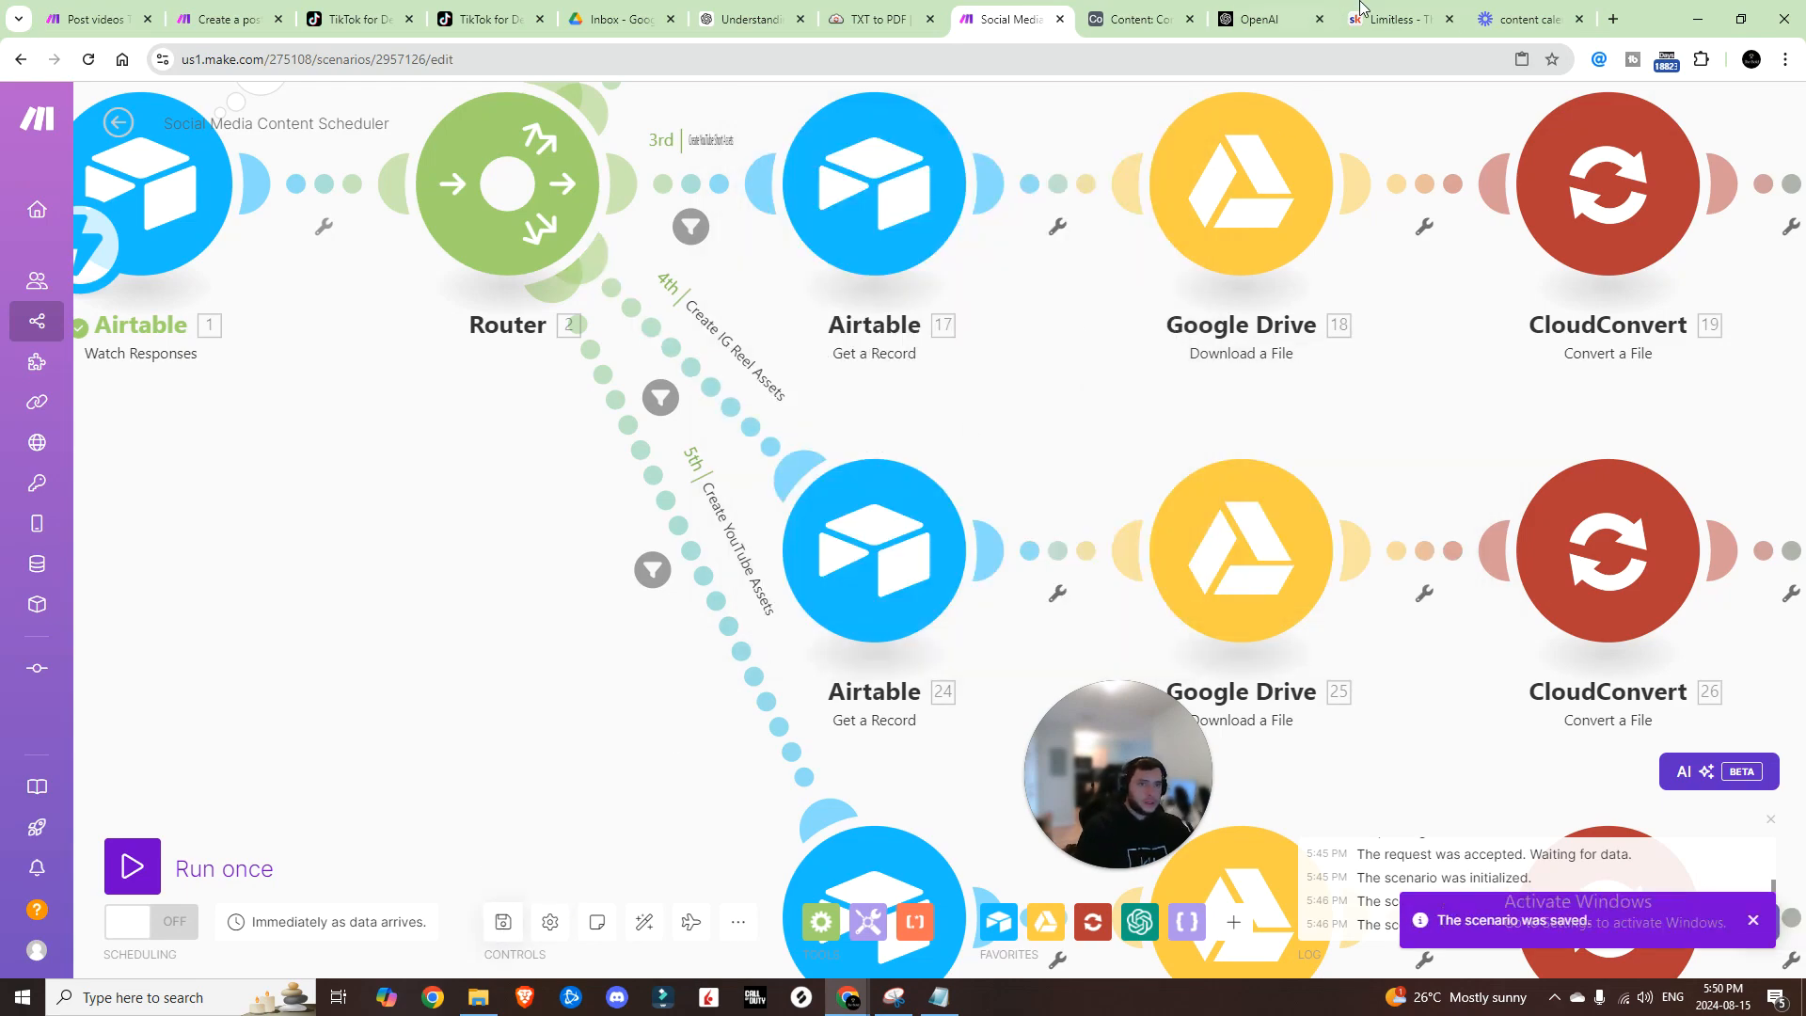
Step: Label the 5th route Create TikTok Assets to match the TikTok automation's createTTPost action
click(1129, 19)
click(1734, 150)
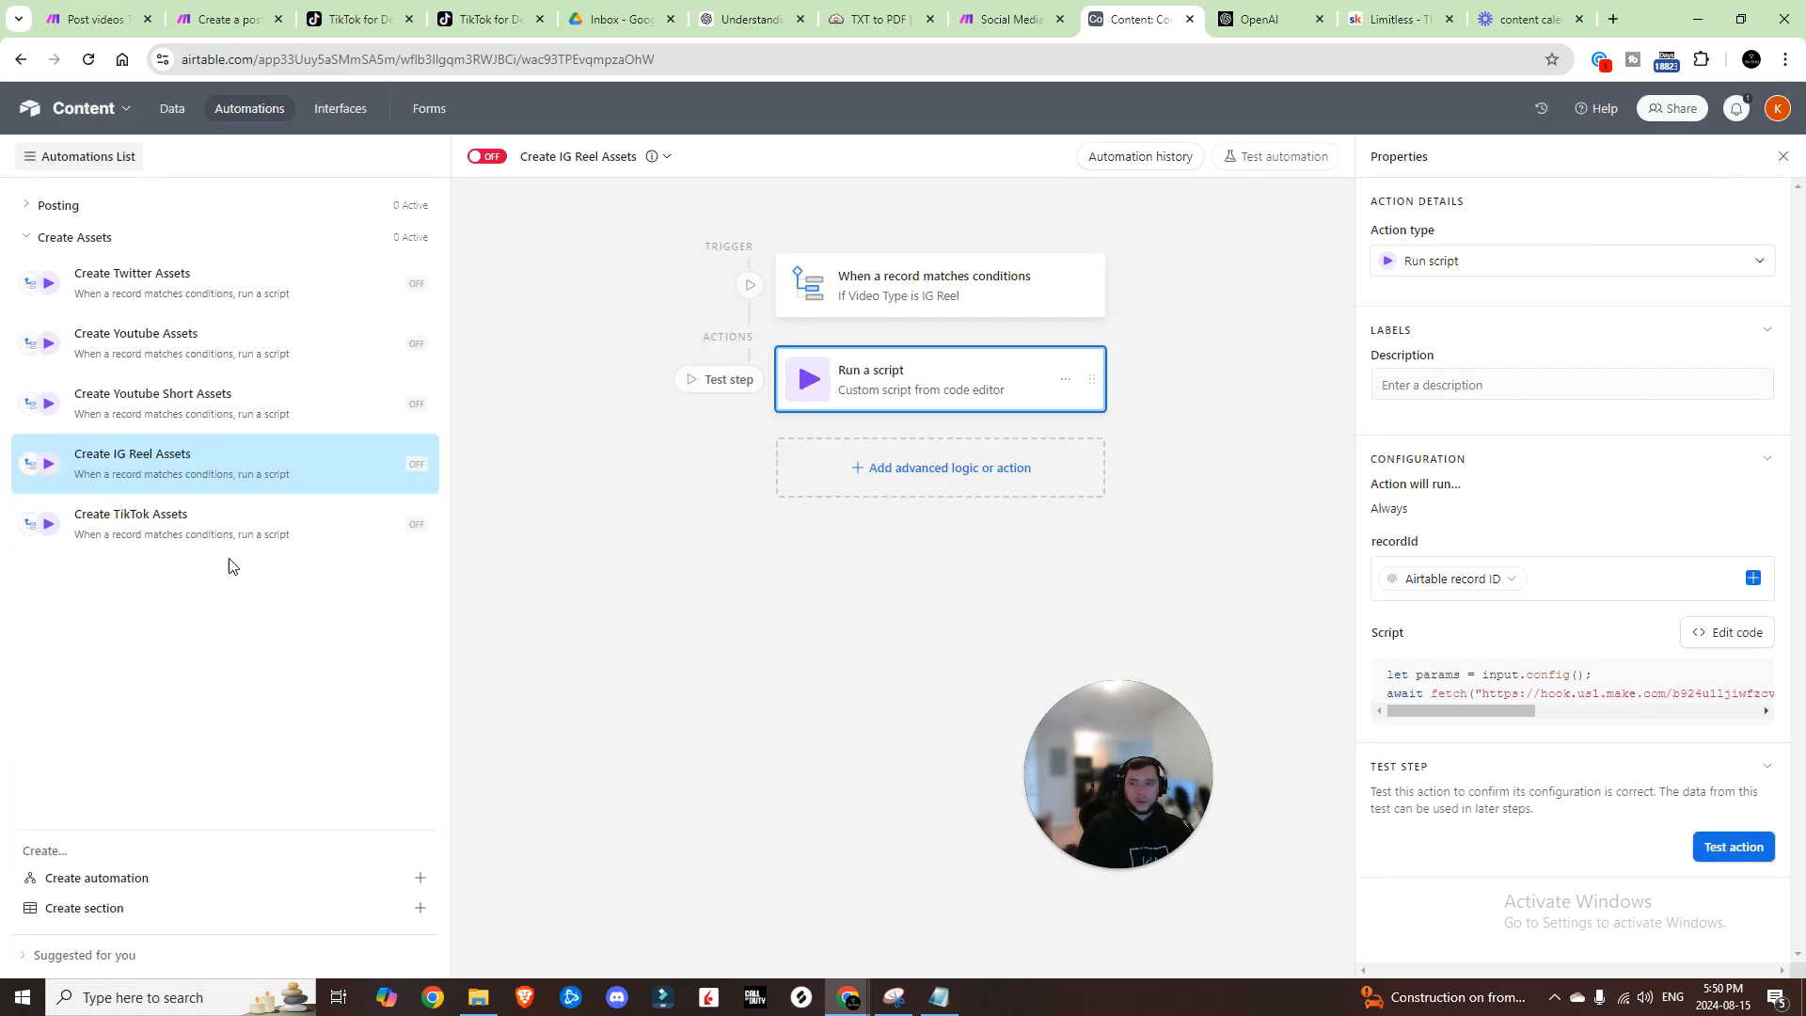
click(210, 533)
key(ctrl+shift+Tab)
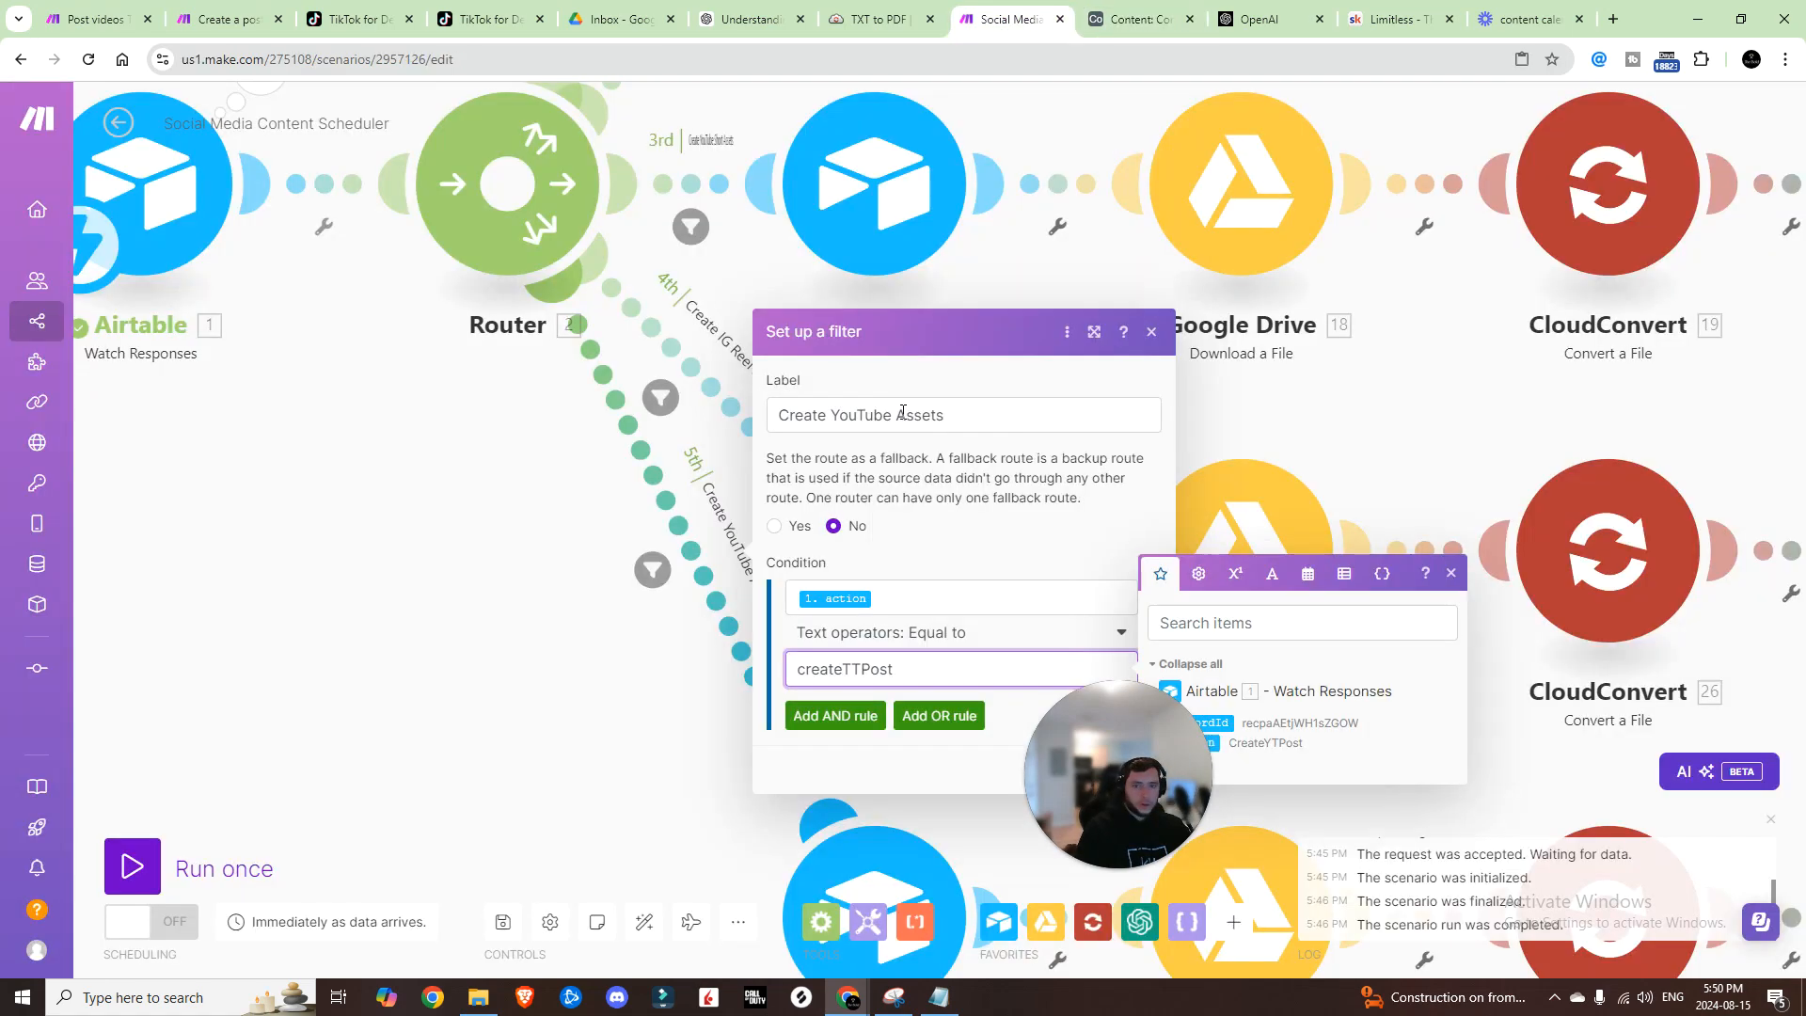
double_click(886, 414)
text(TikTok)
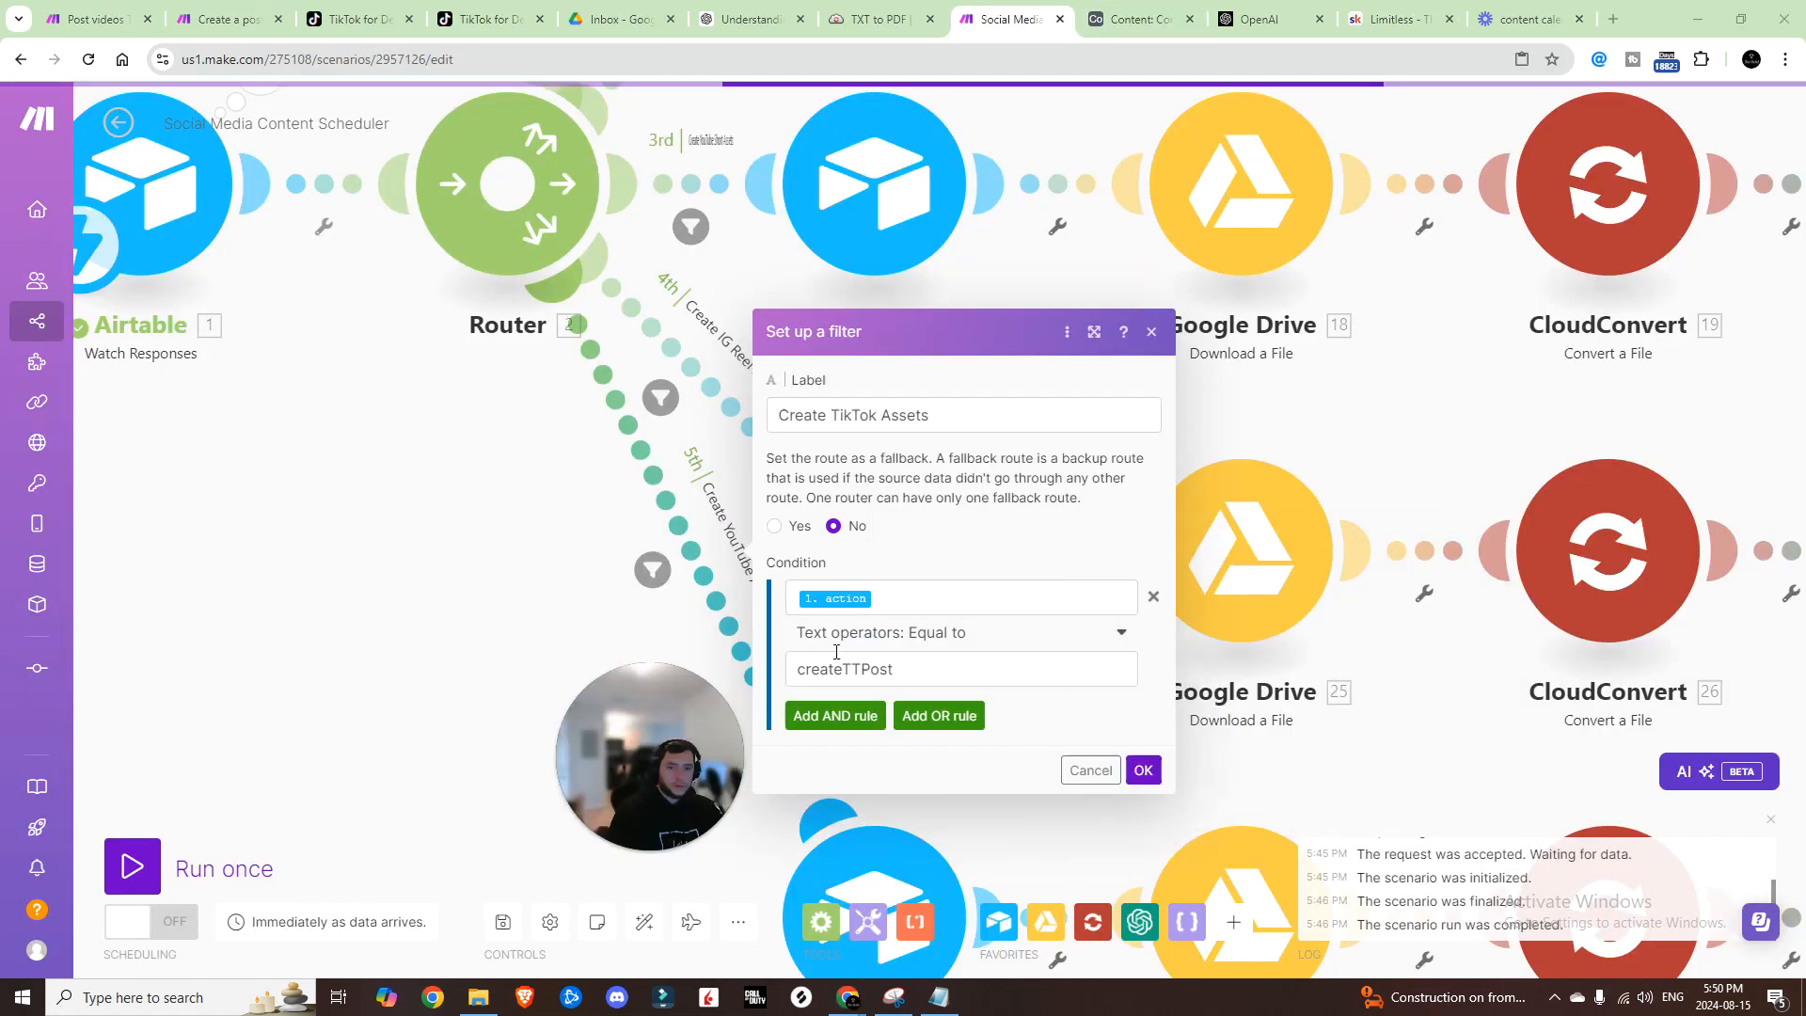
click(1143, 770)
scroll(602, 564, down, 5)
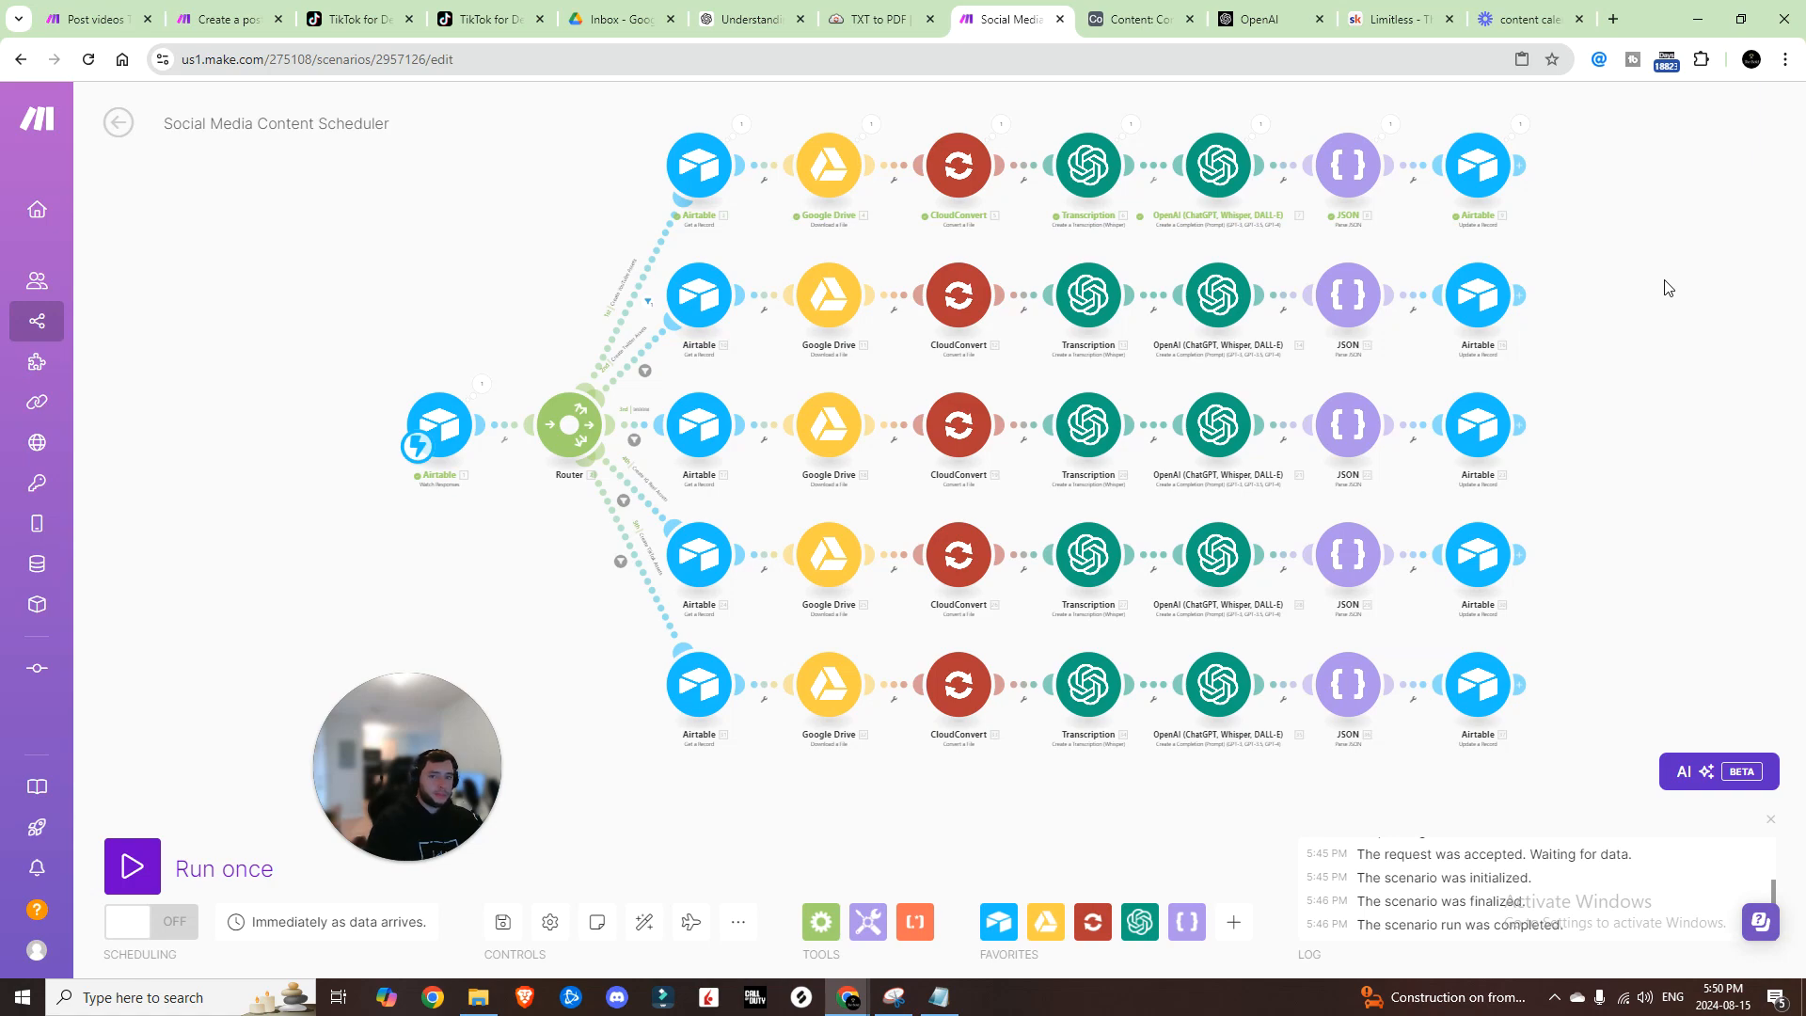
scroll(1129, 414, up, 3)
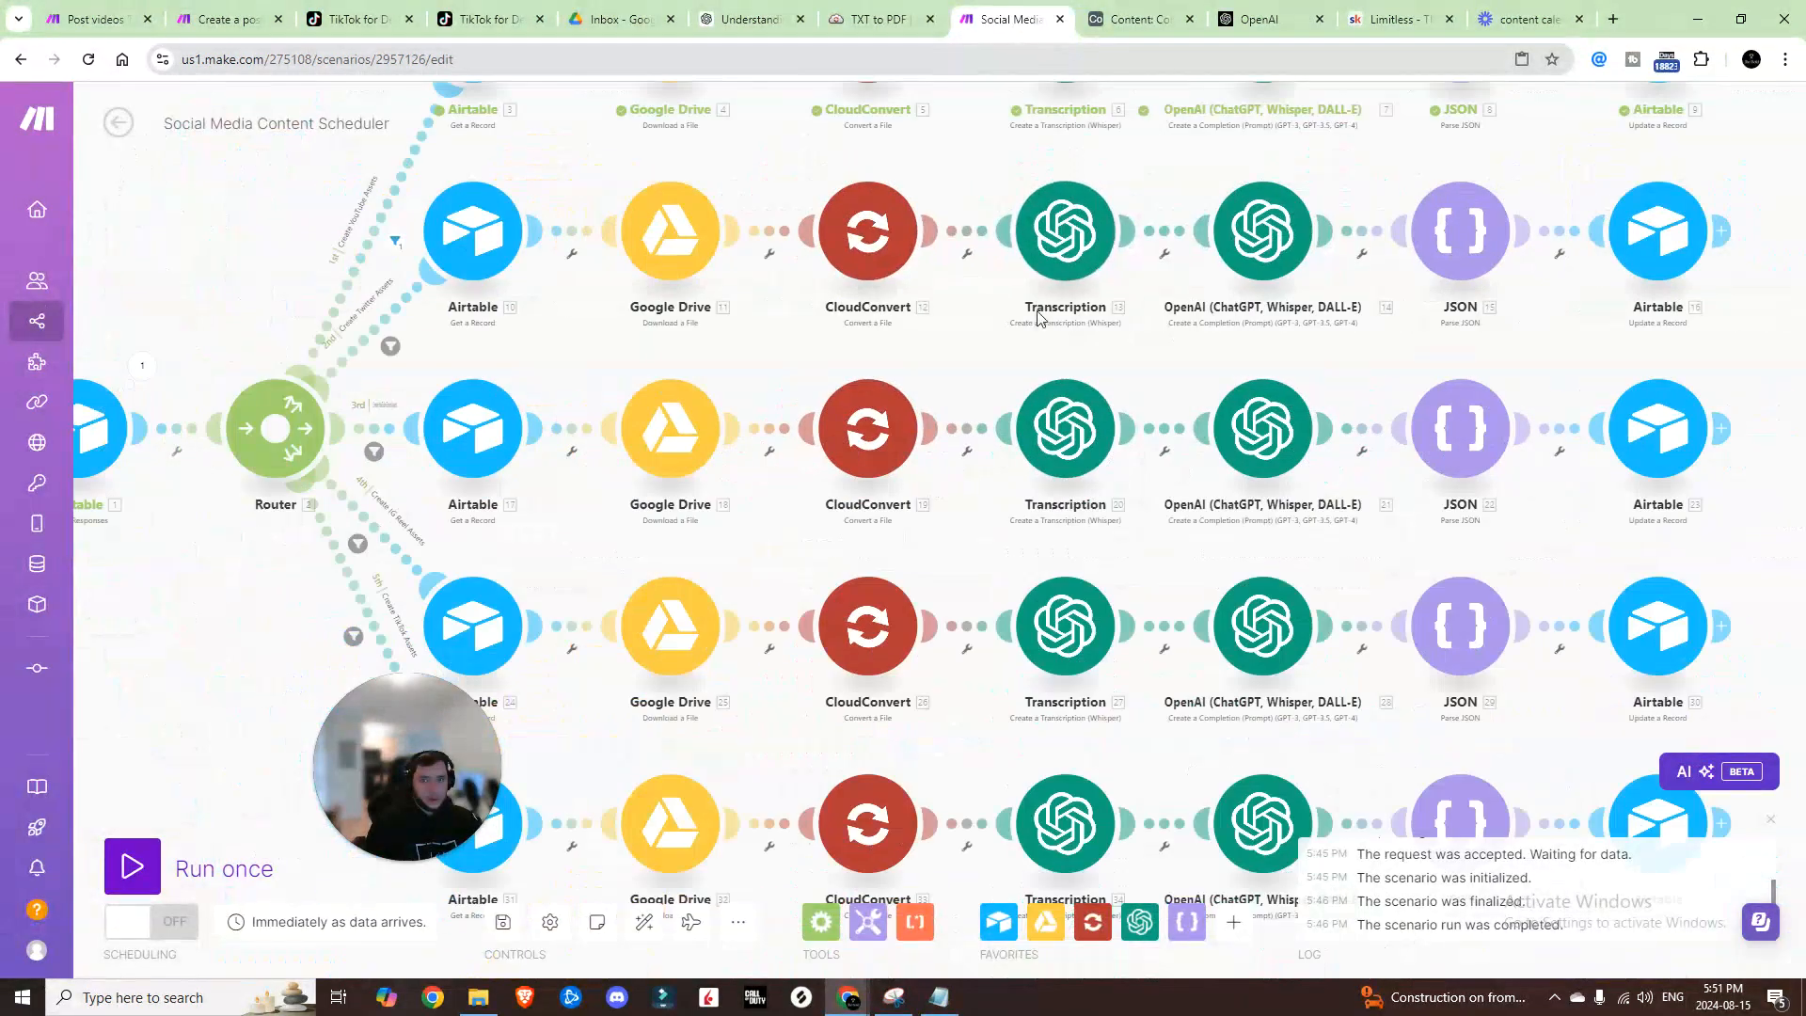
click(1063, 265)
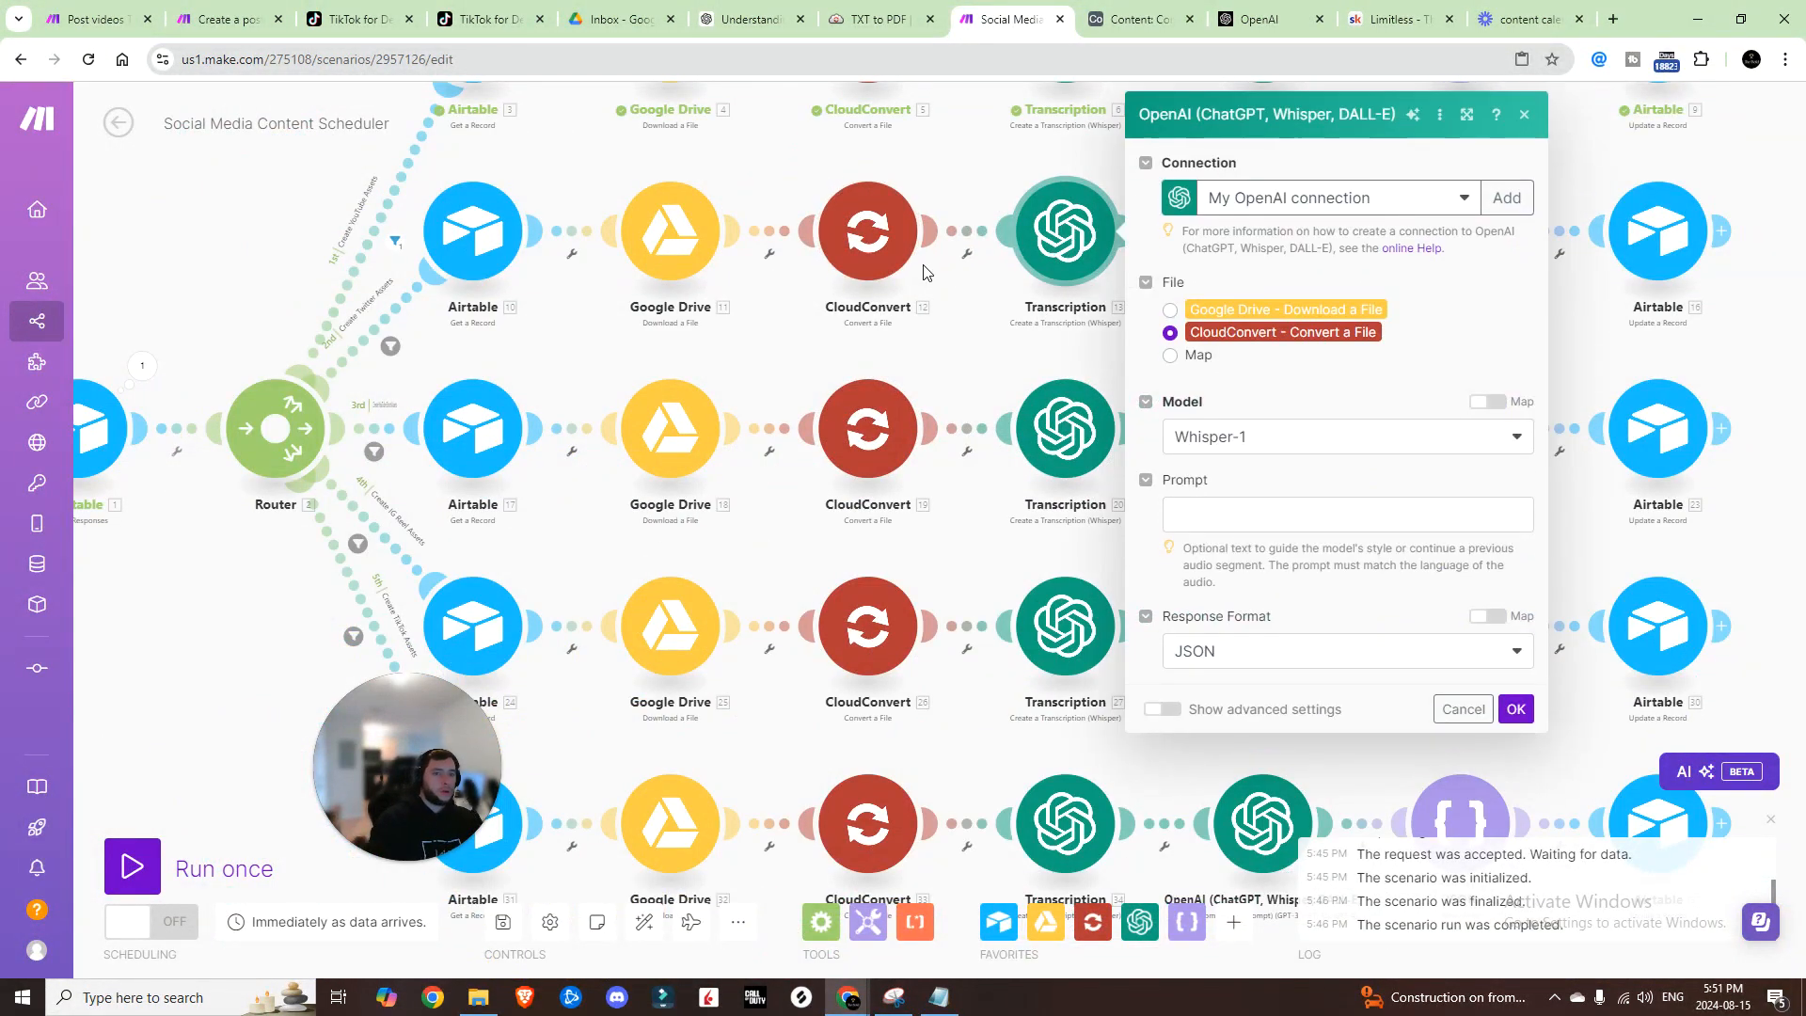
click(1516, 709)
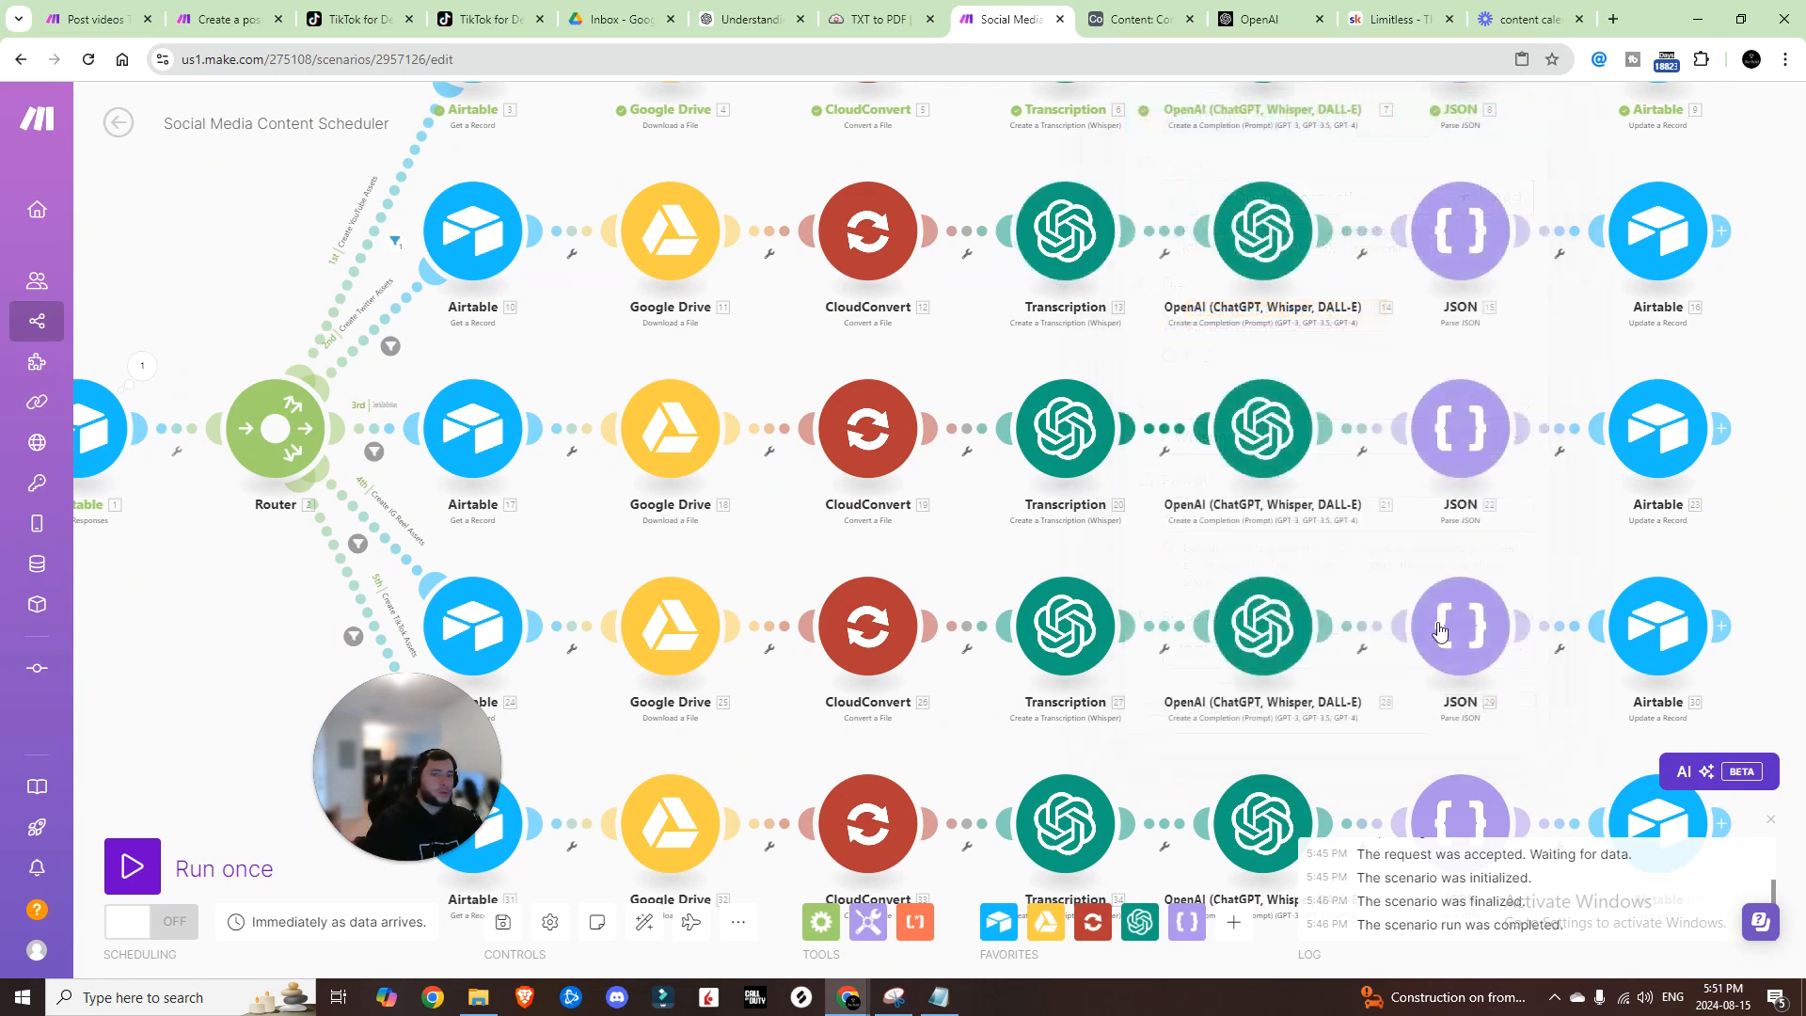
click(1252, 240)
scroll(1541, 638, down, 5)
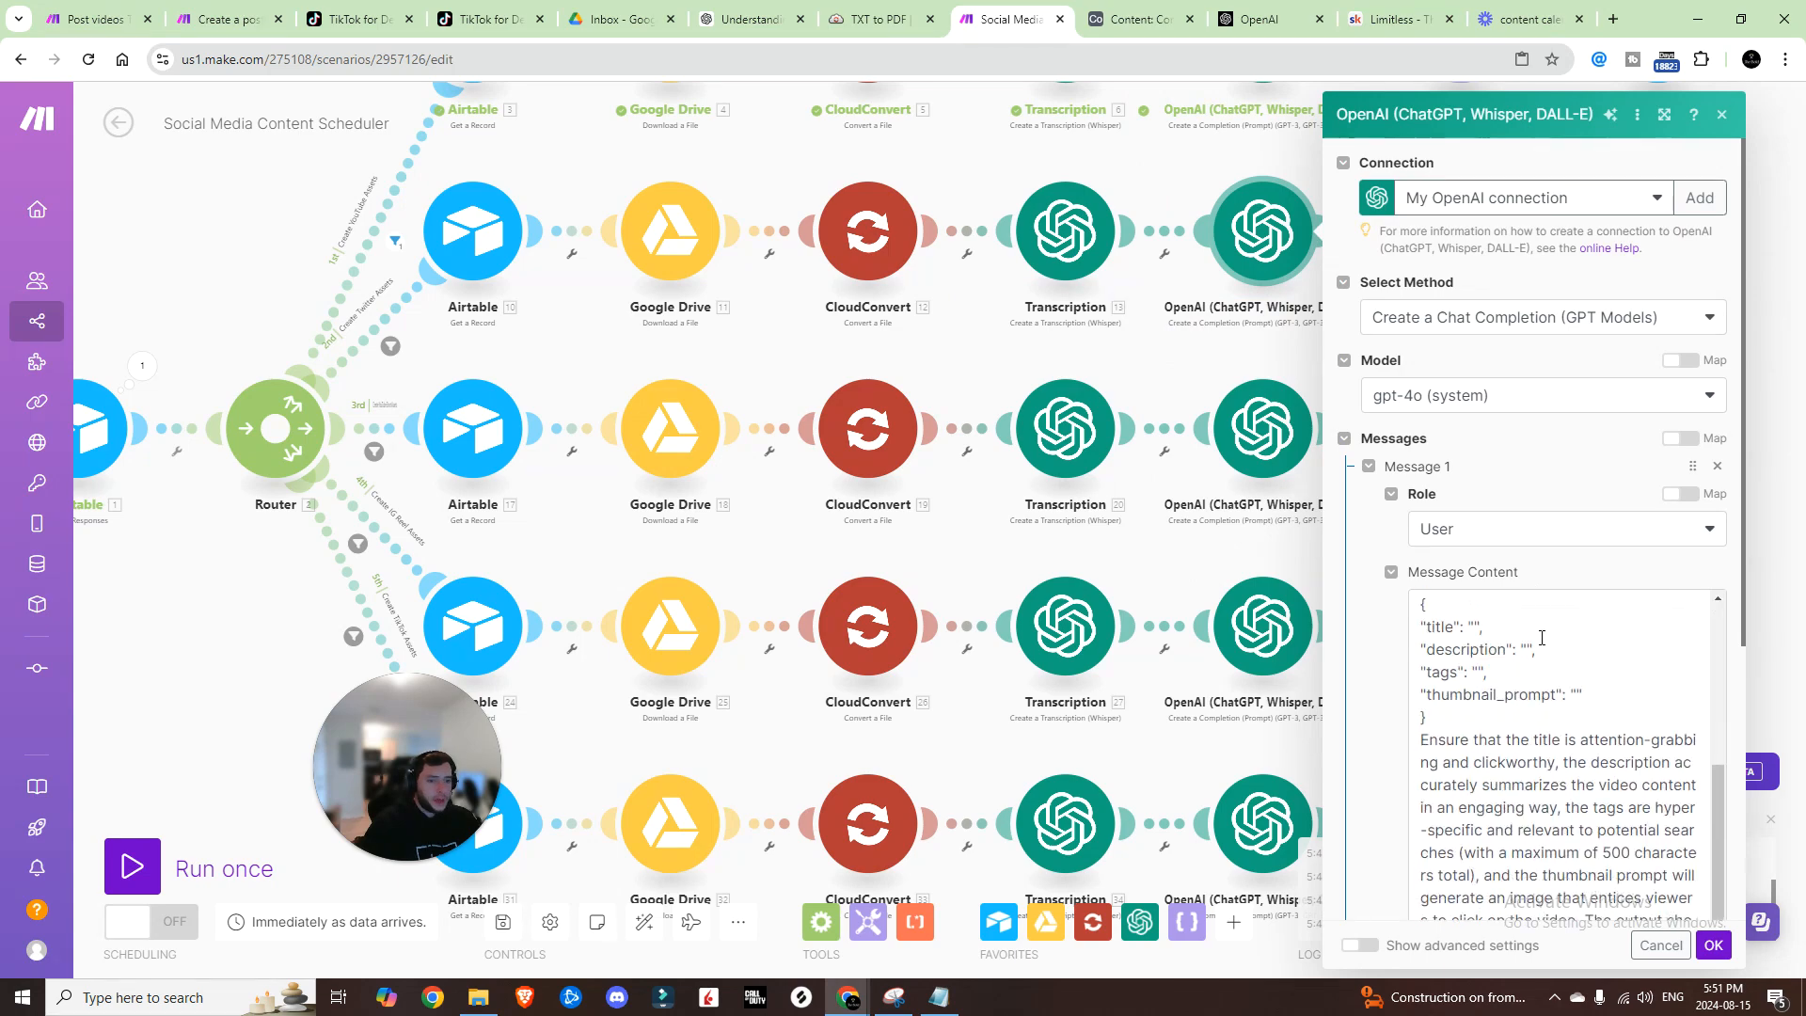
scroll(1541, 638, down, 1)
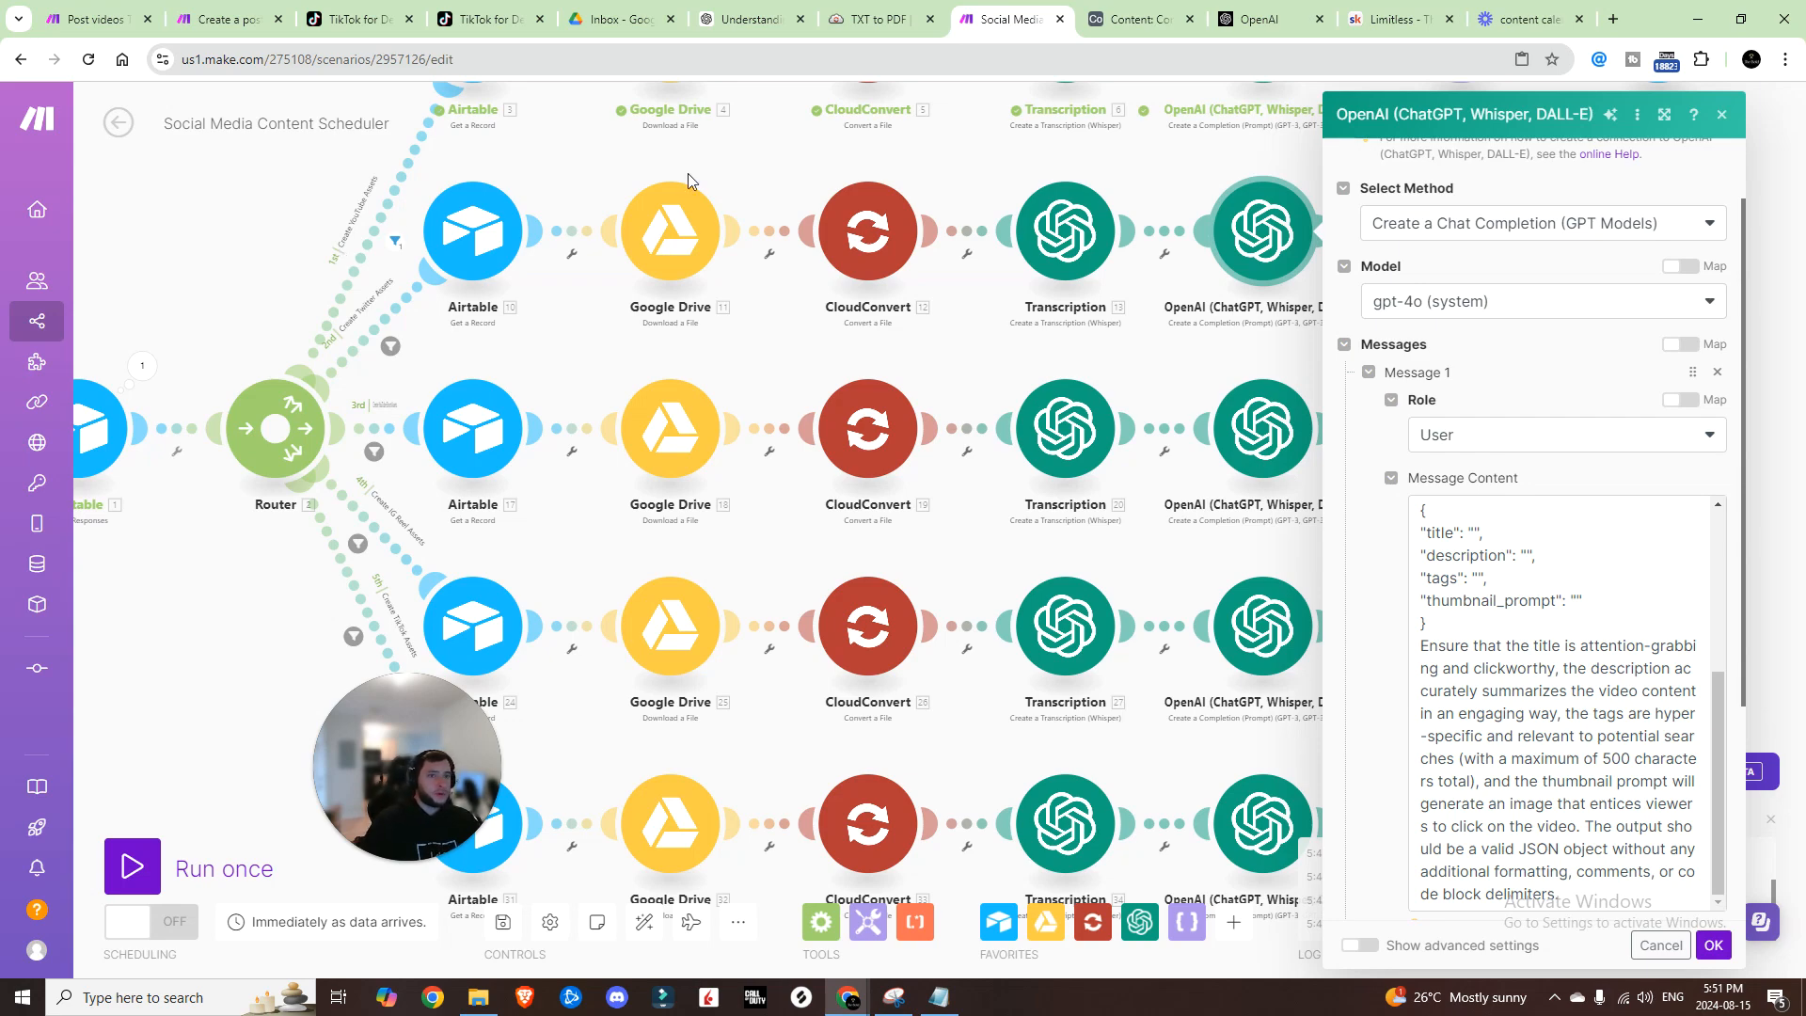
scroll(1508, 593, down, 1)
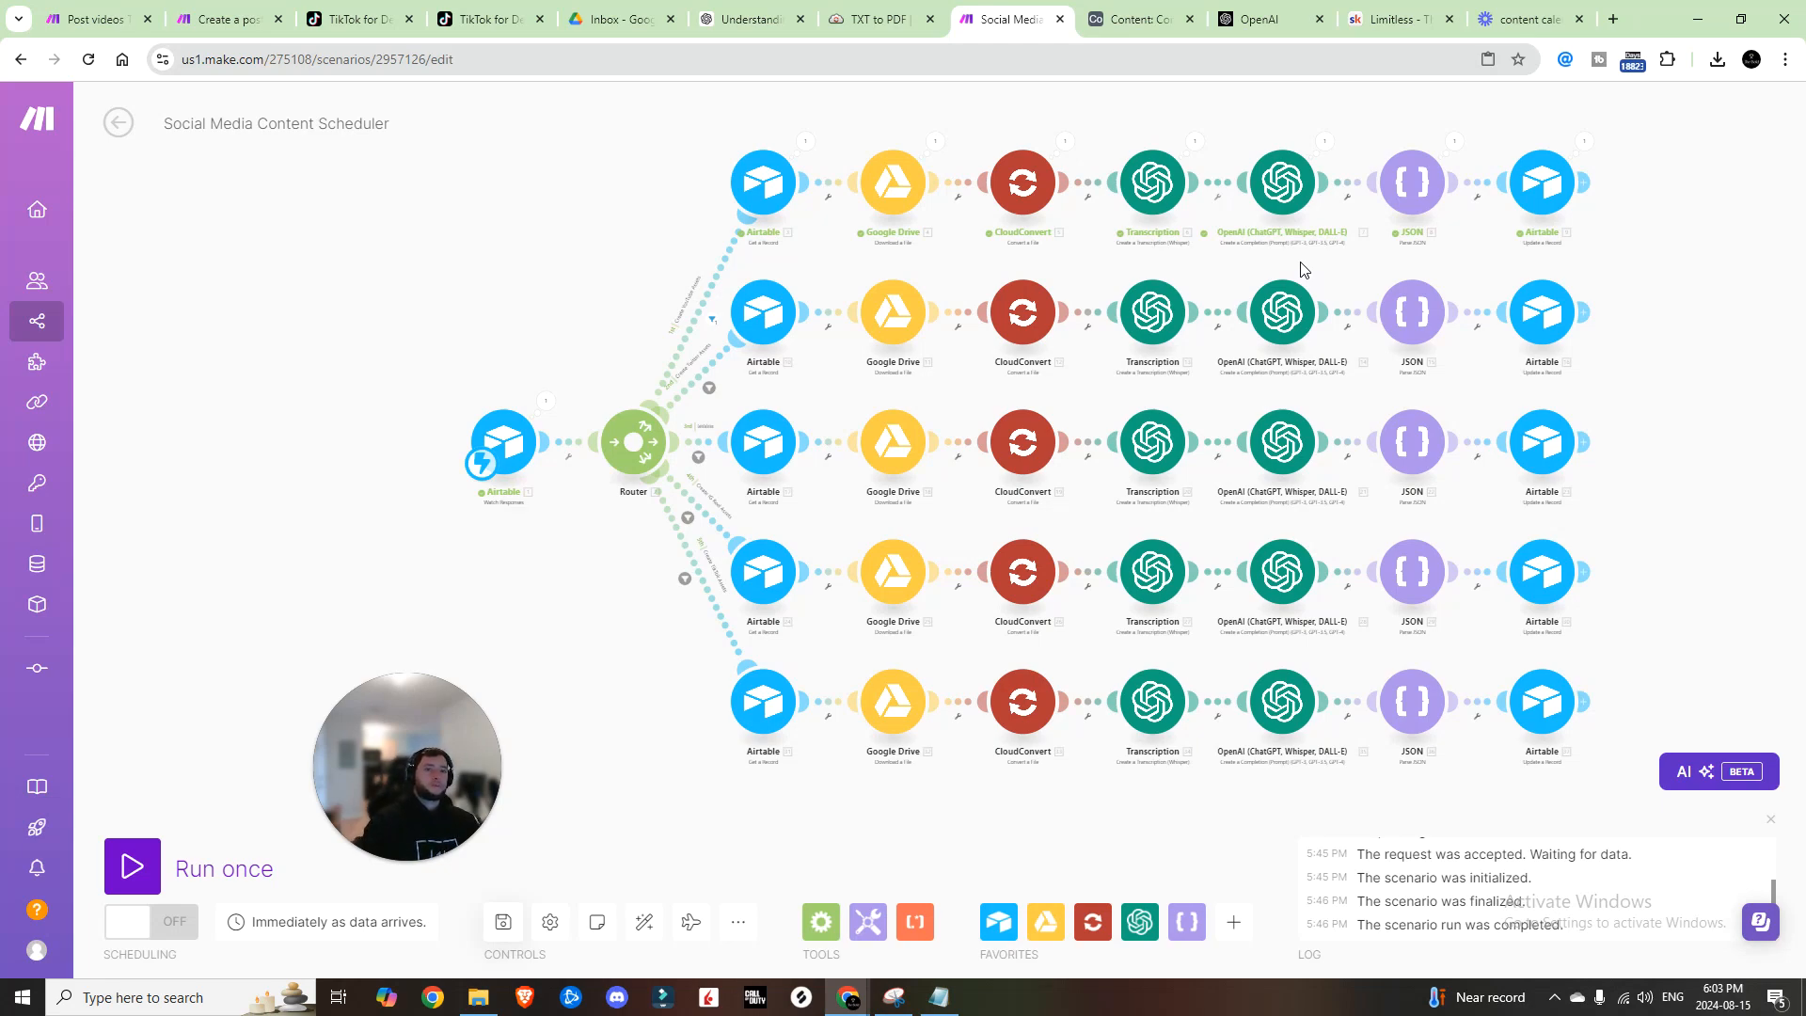
scroll(1583, 258, up, 2)
scroll(1688, 384, down, 2)
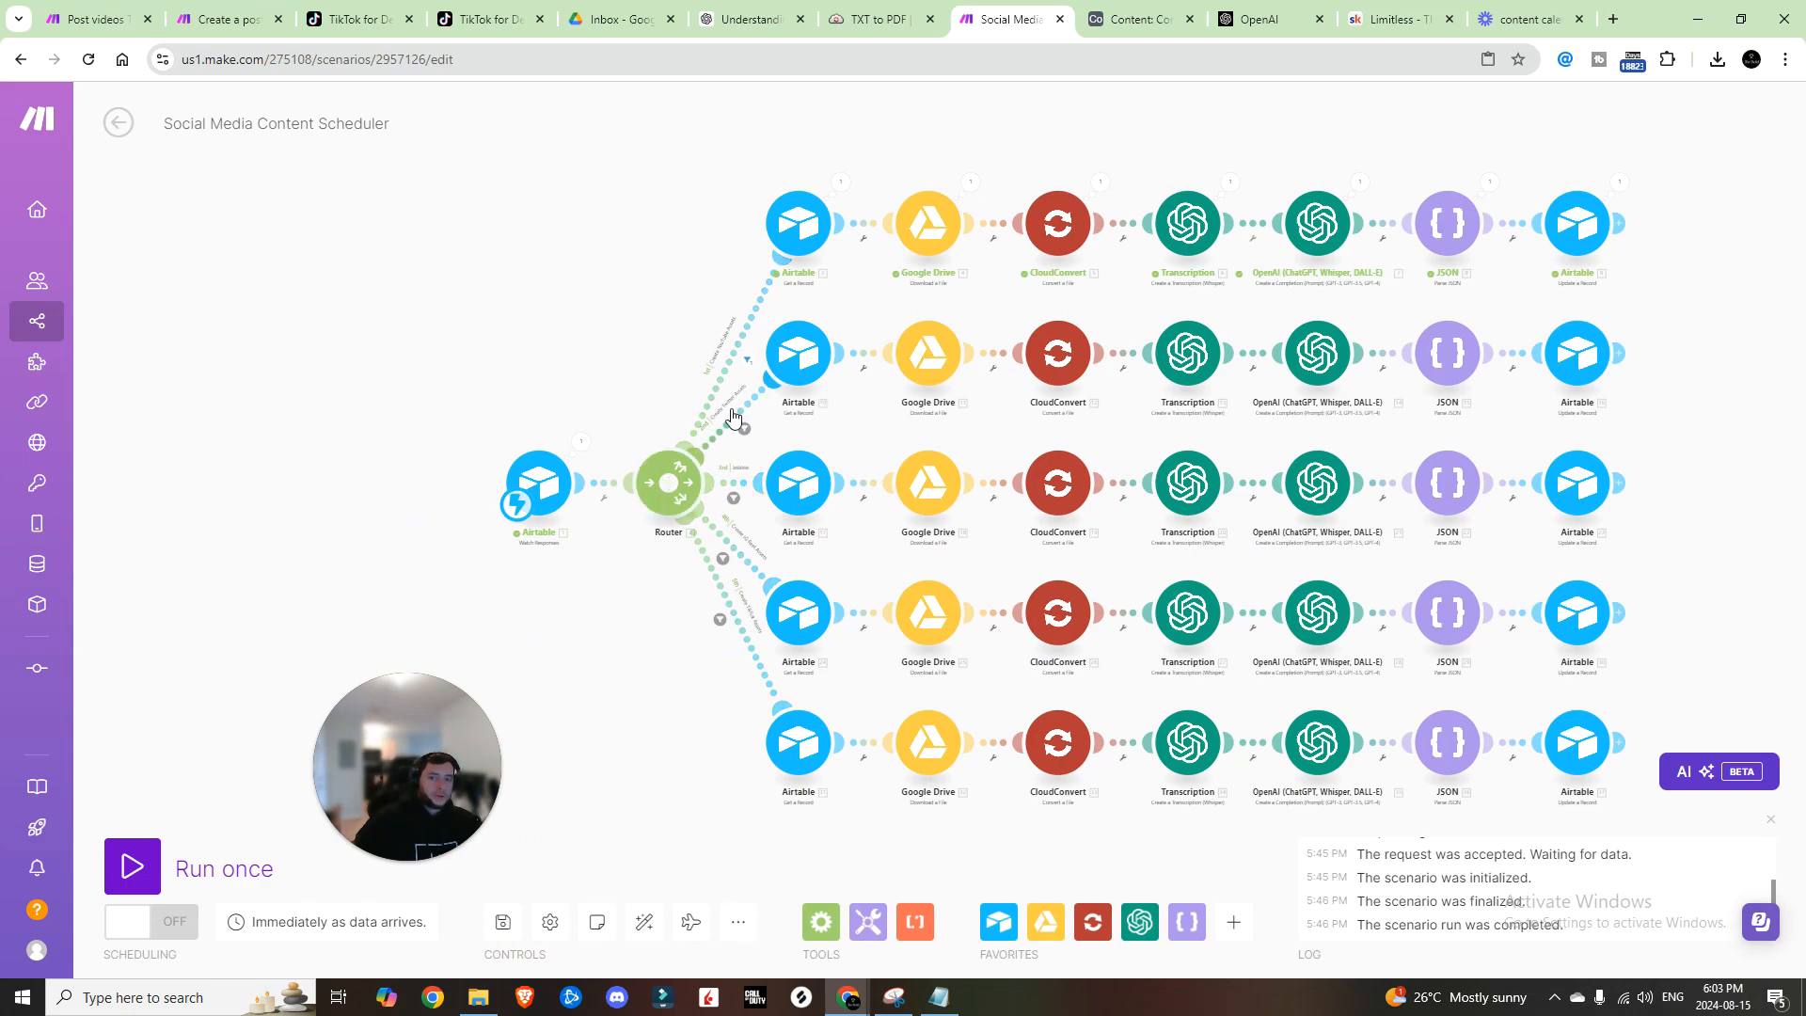
click(1139, 21)
Step: Change row 3's Video Type in the Content table to TikTok
click(1733, 150)
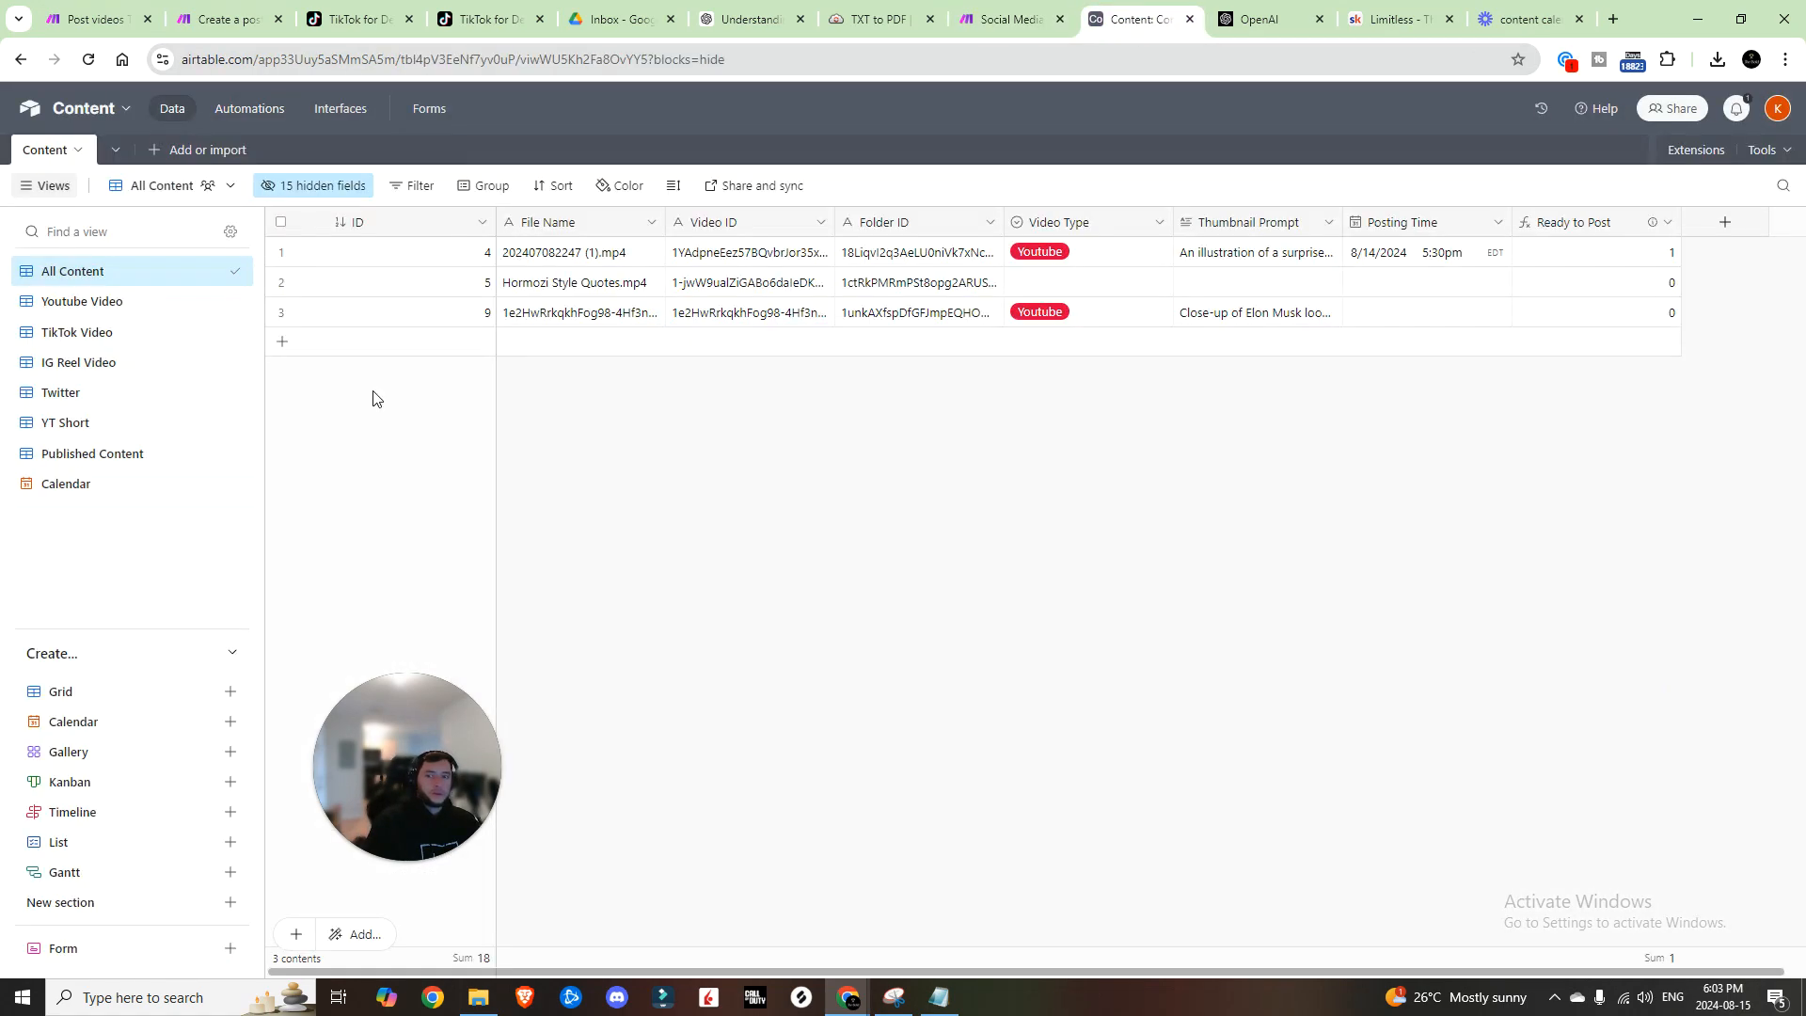
click(1129, 315)
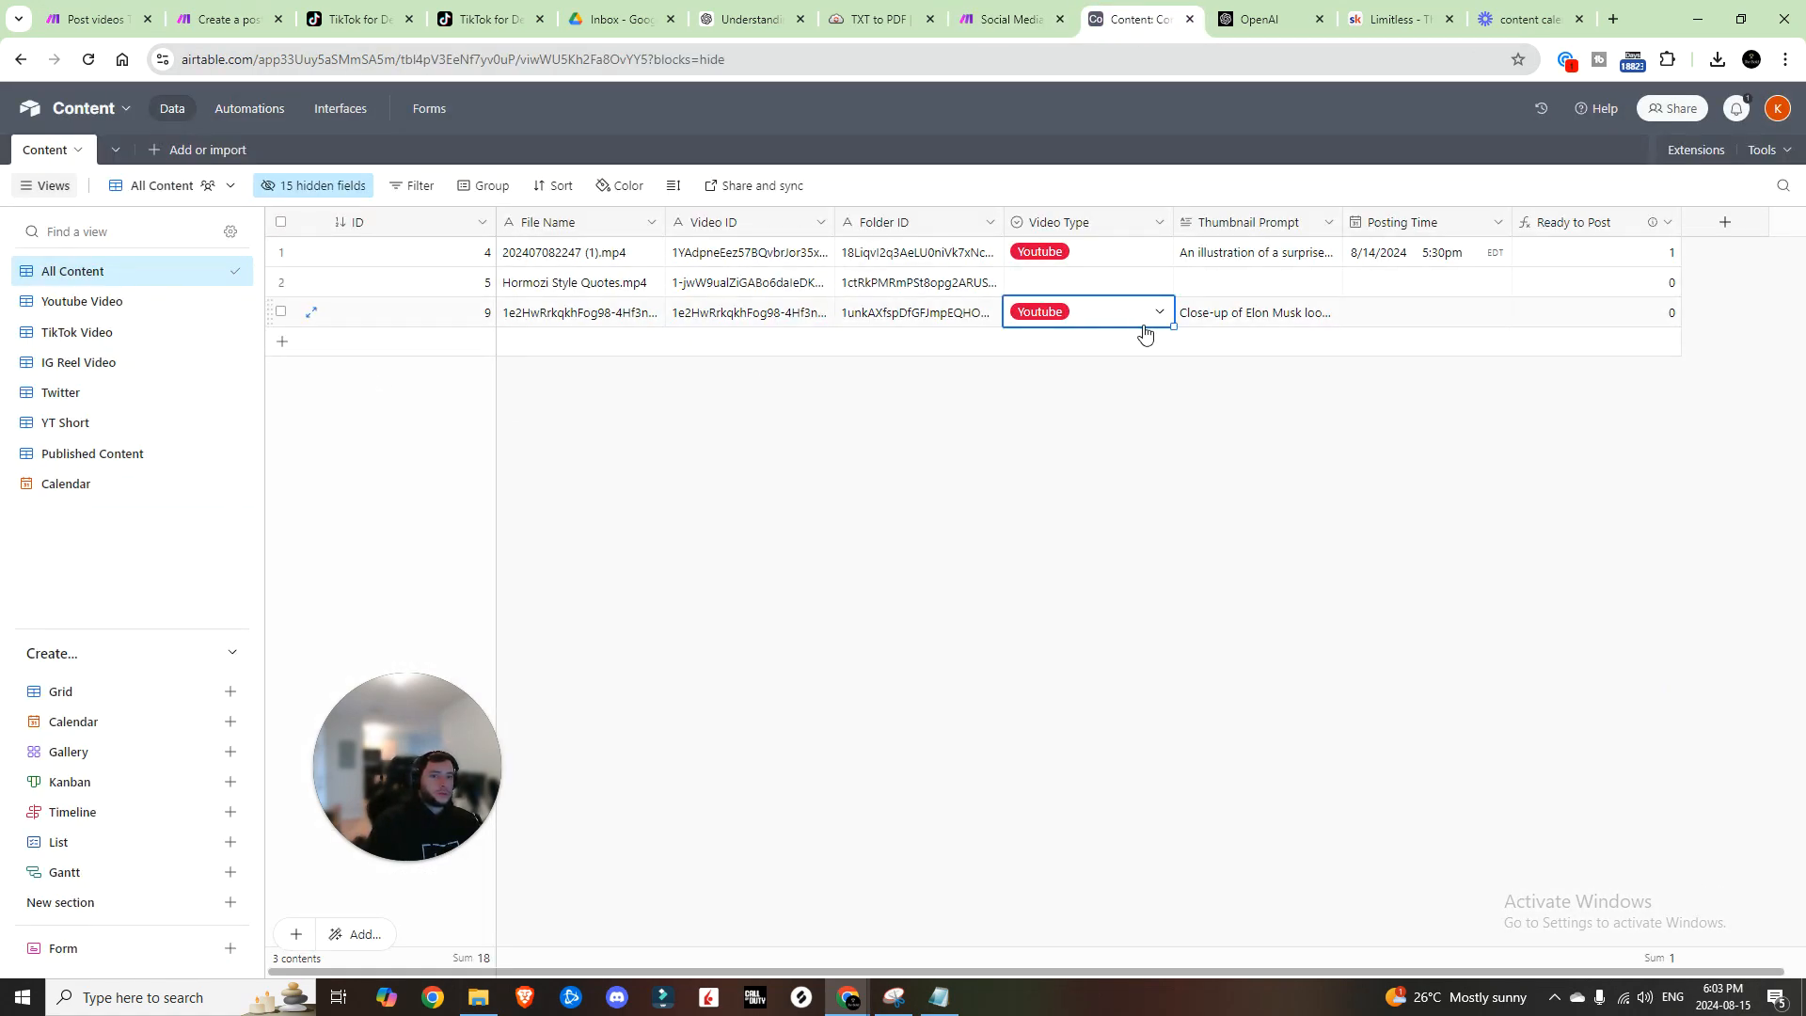
click(1147, 323)
click(1041, 449)
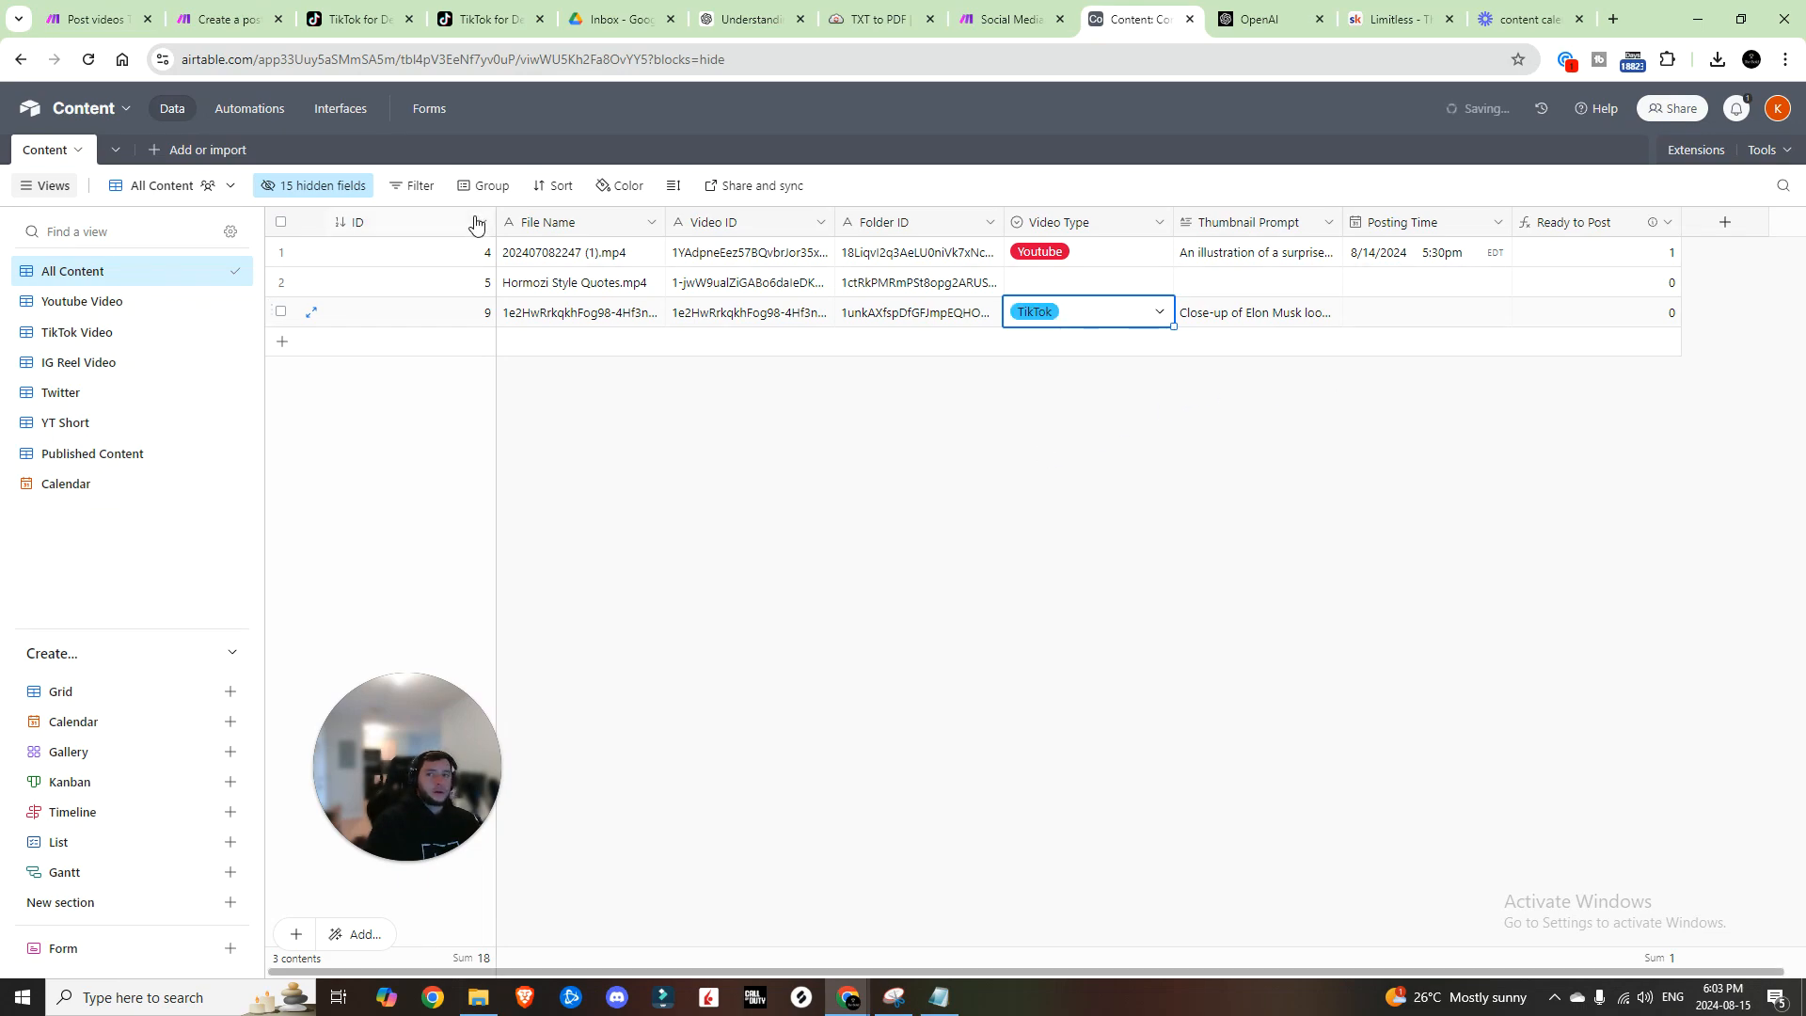
Step: Test the Create TikTok Assets trigger and script step using record 9
click(256, 110)
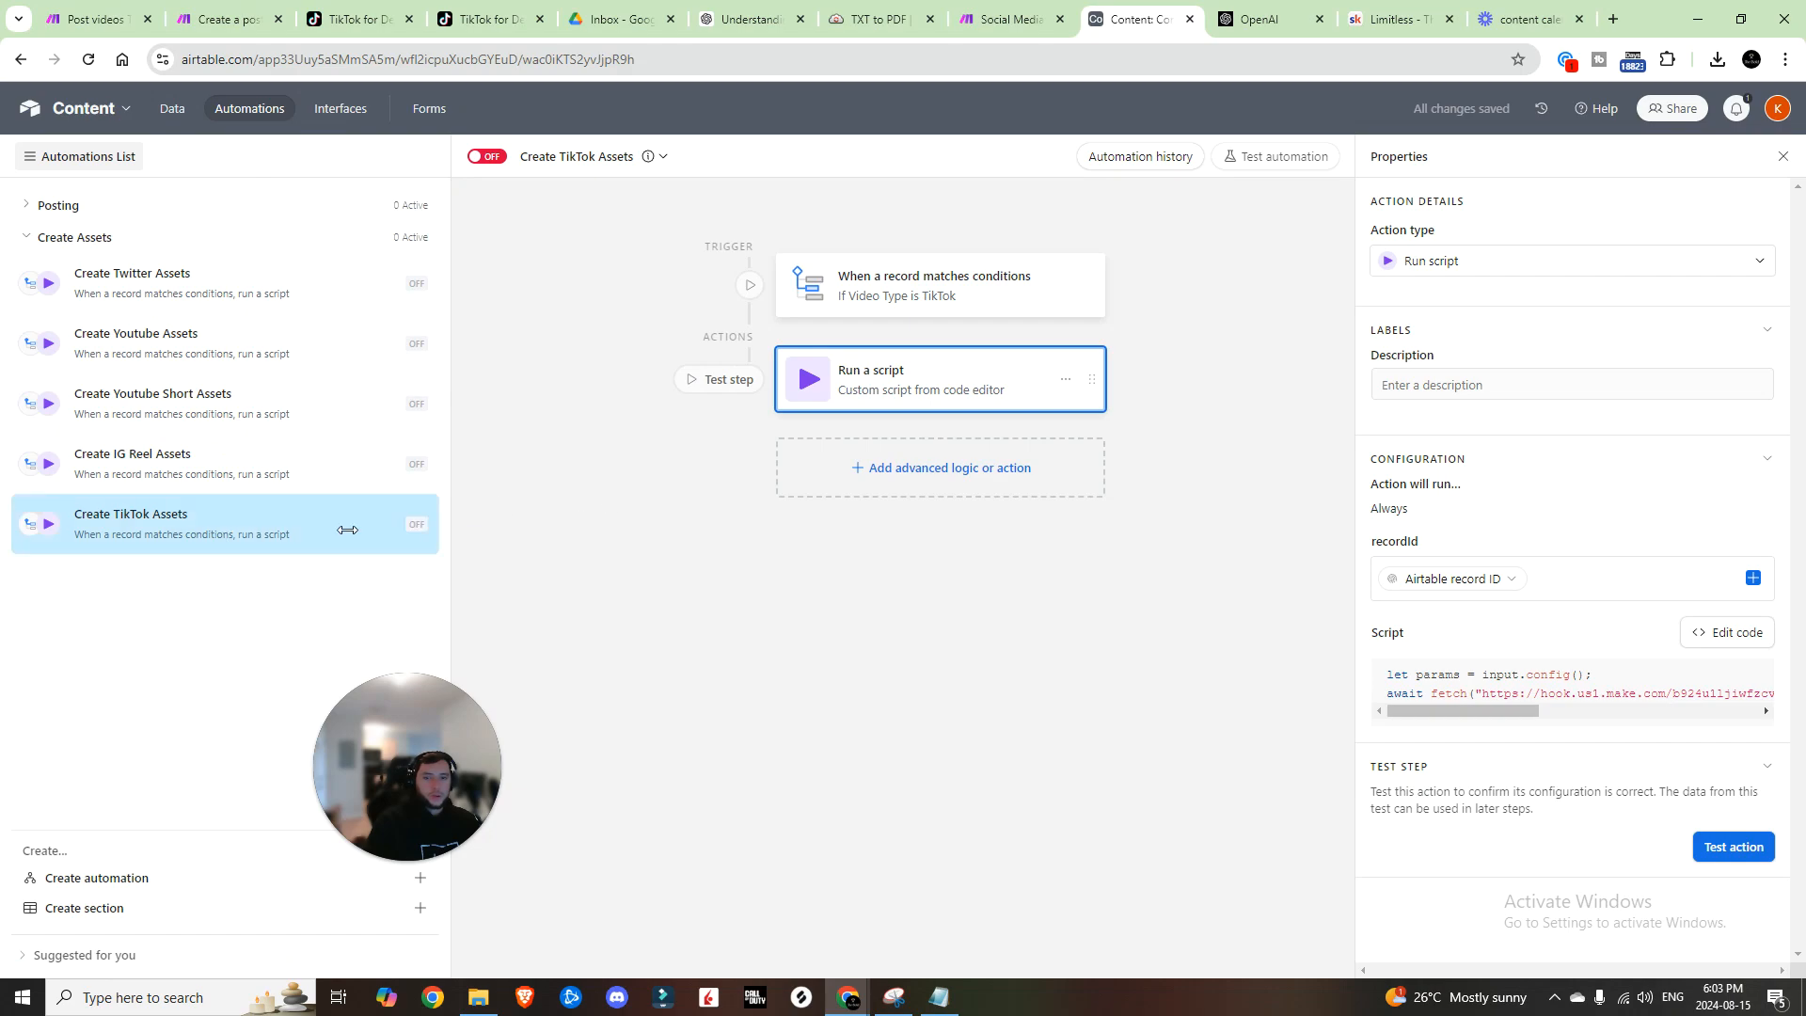
click(941, 287)
click(1723, 704)
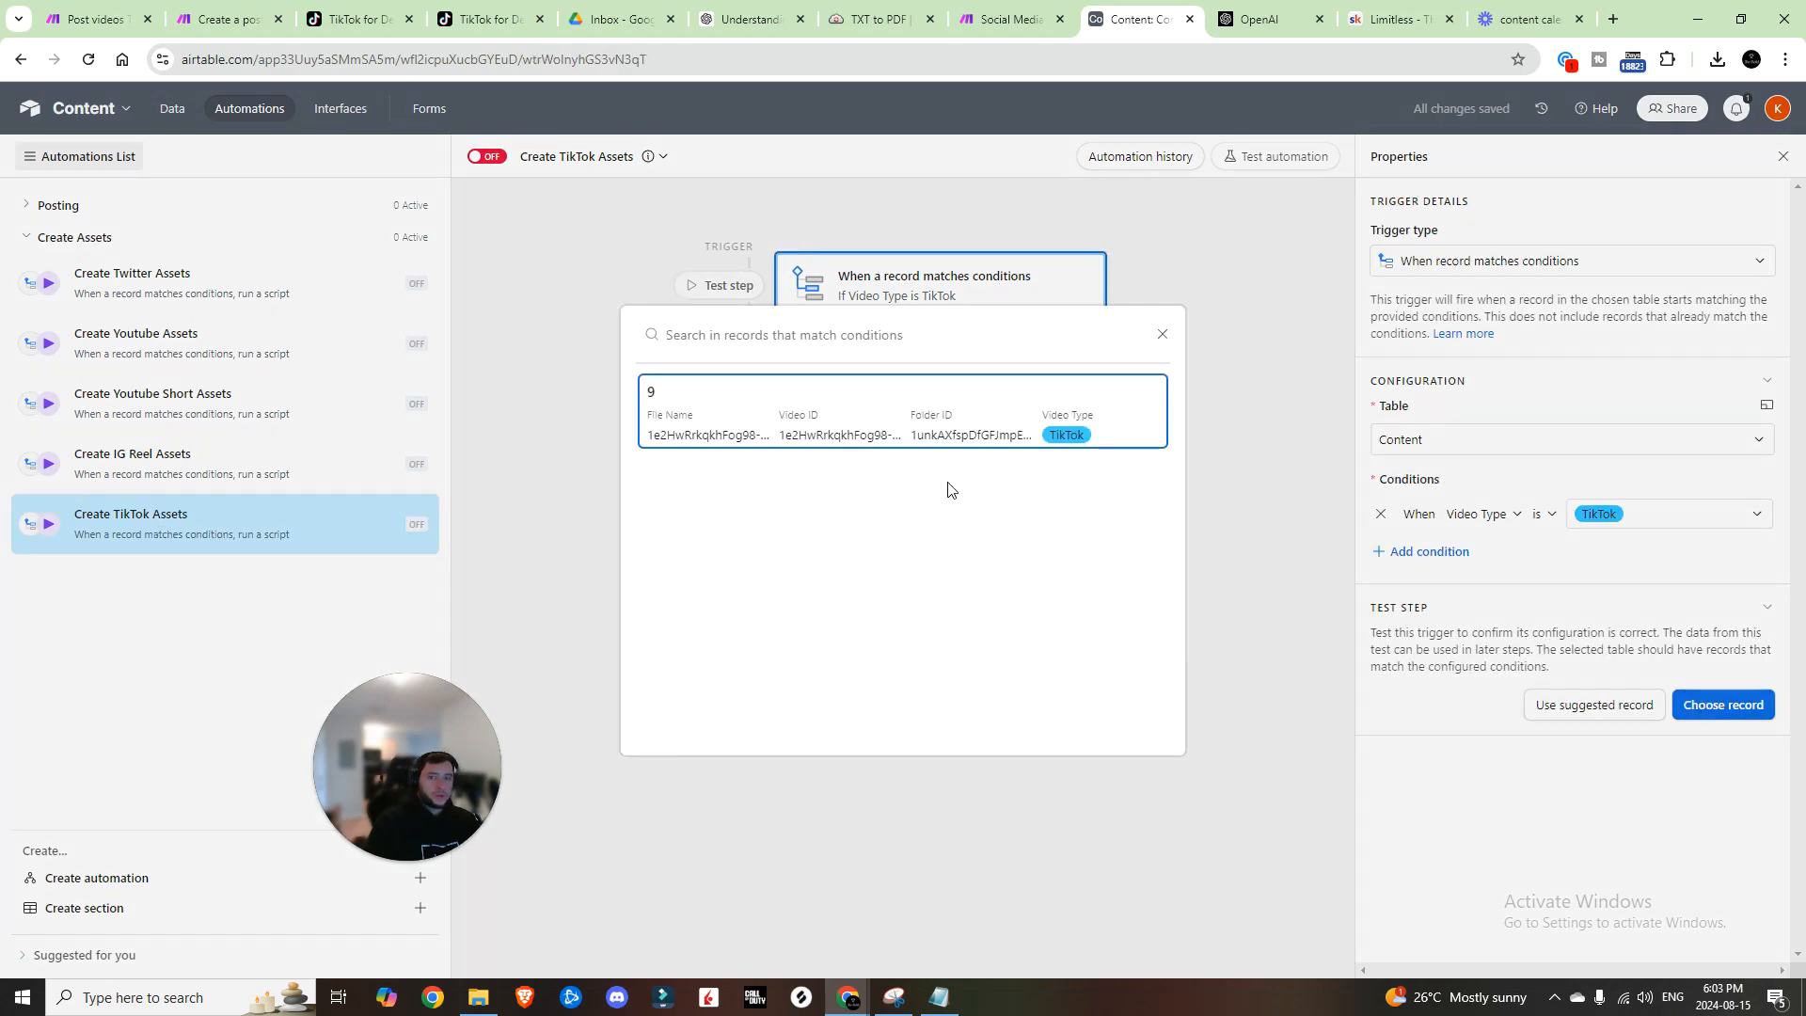
click(901, 428)
click(996, 387)
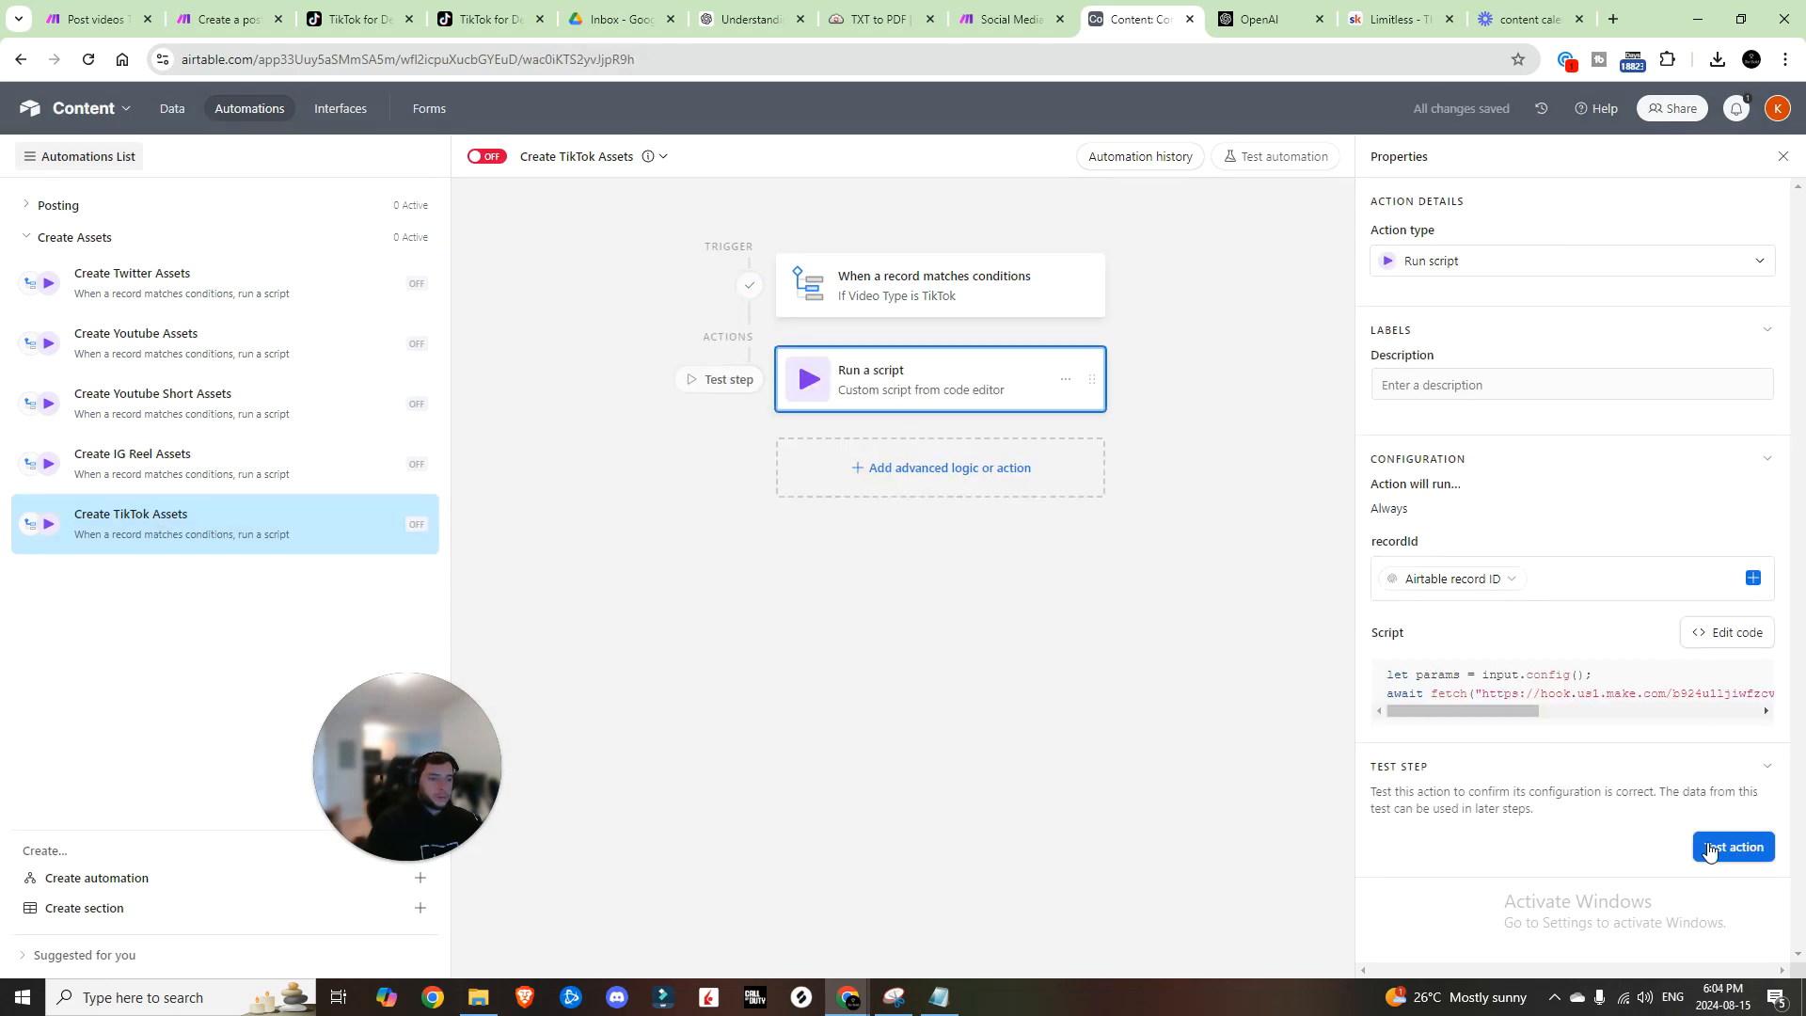
click(1710, 849)
click(1011, 20)
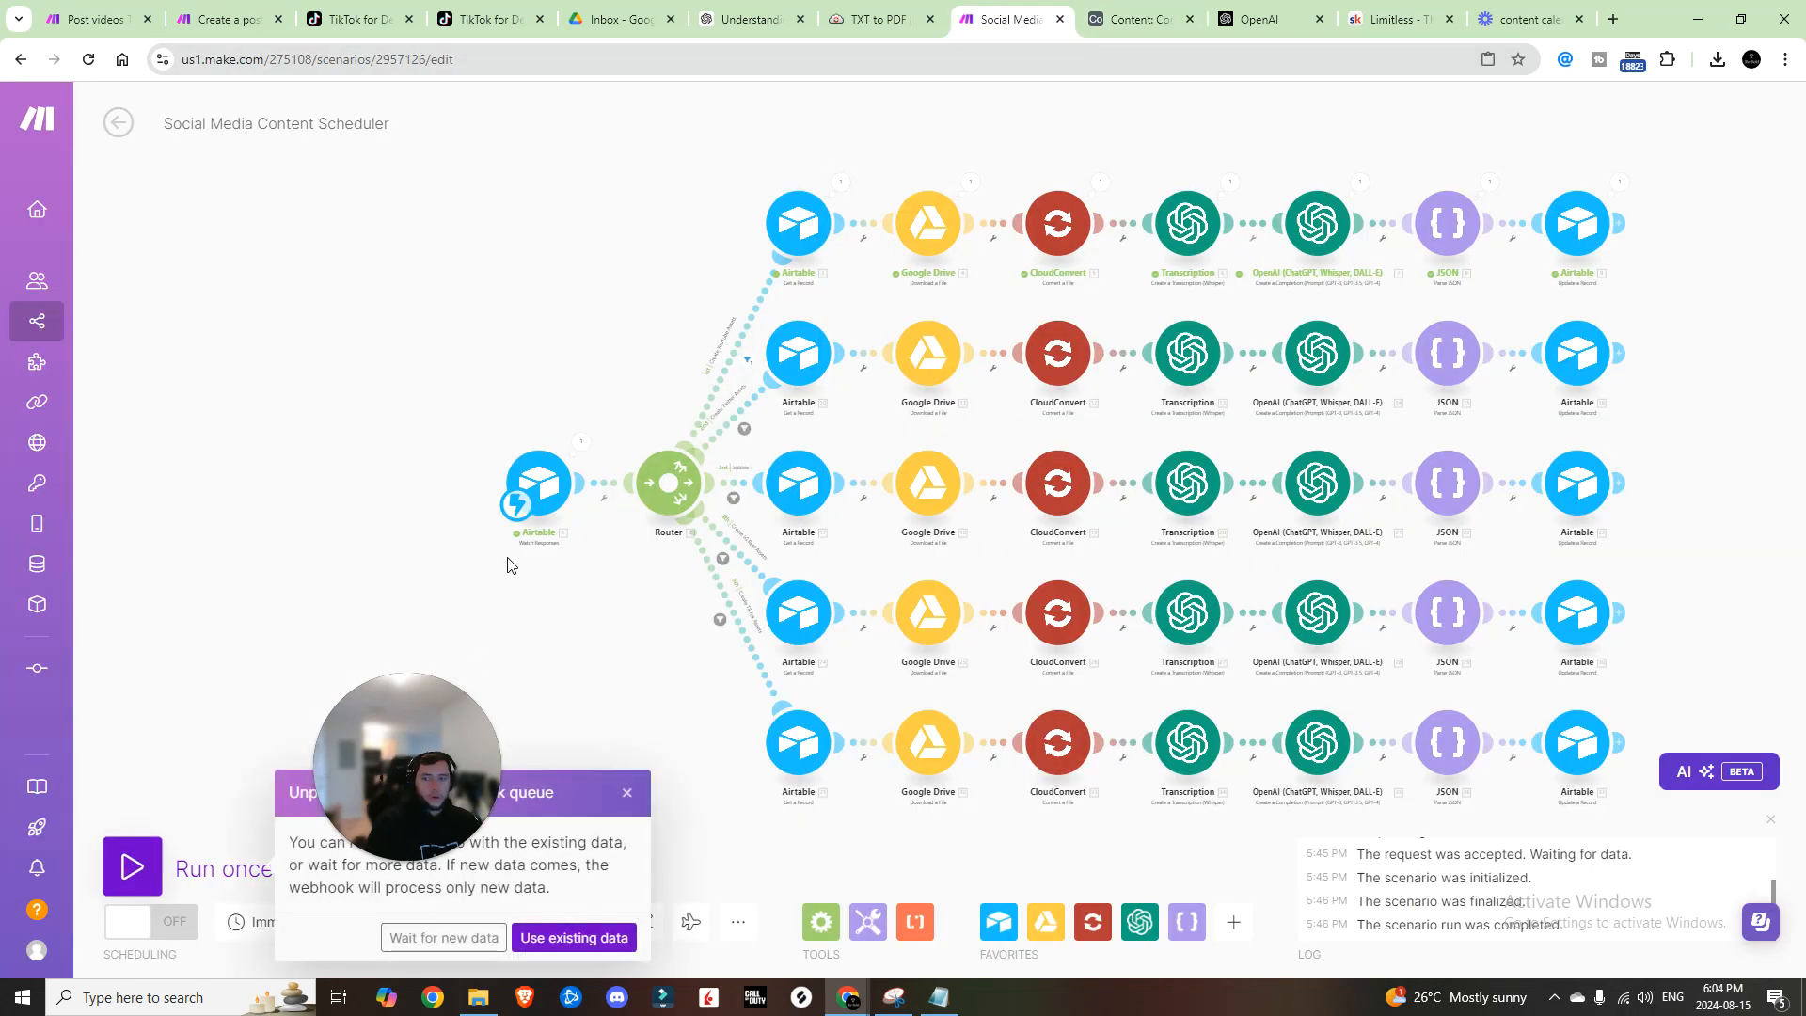
Step: Use the existing queued data and map 36.title into the final Airtable update's TikTok Title
click(574, 938)
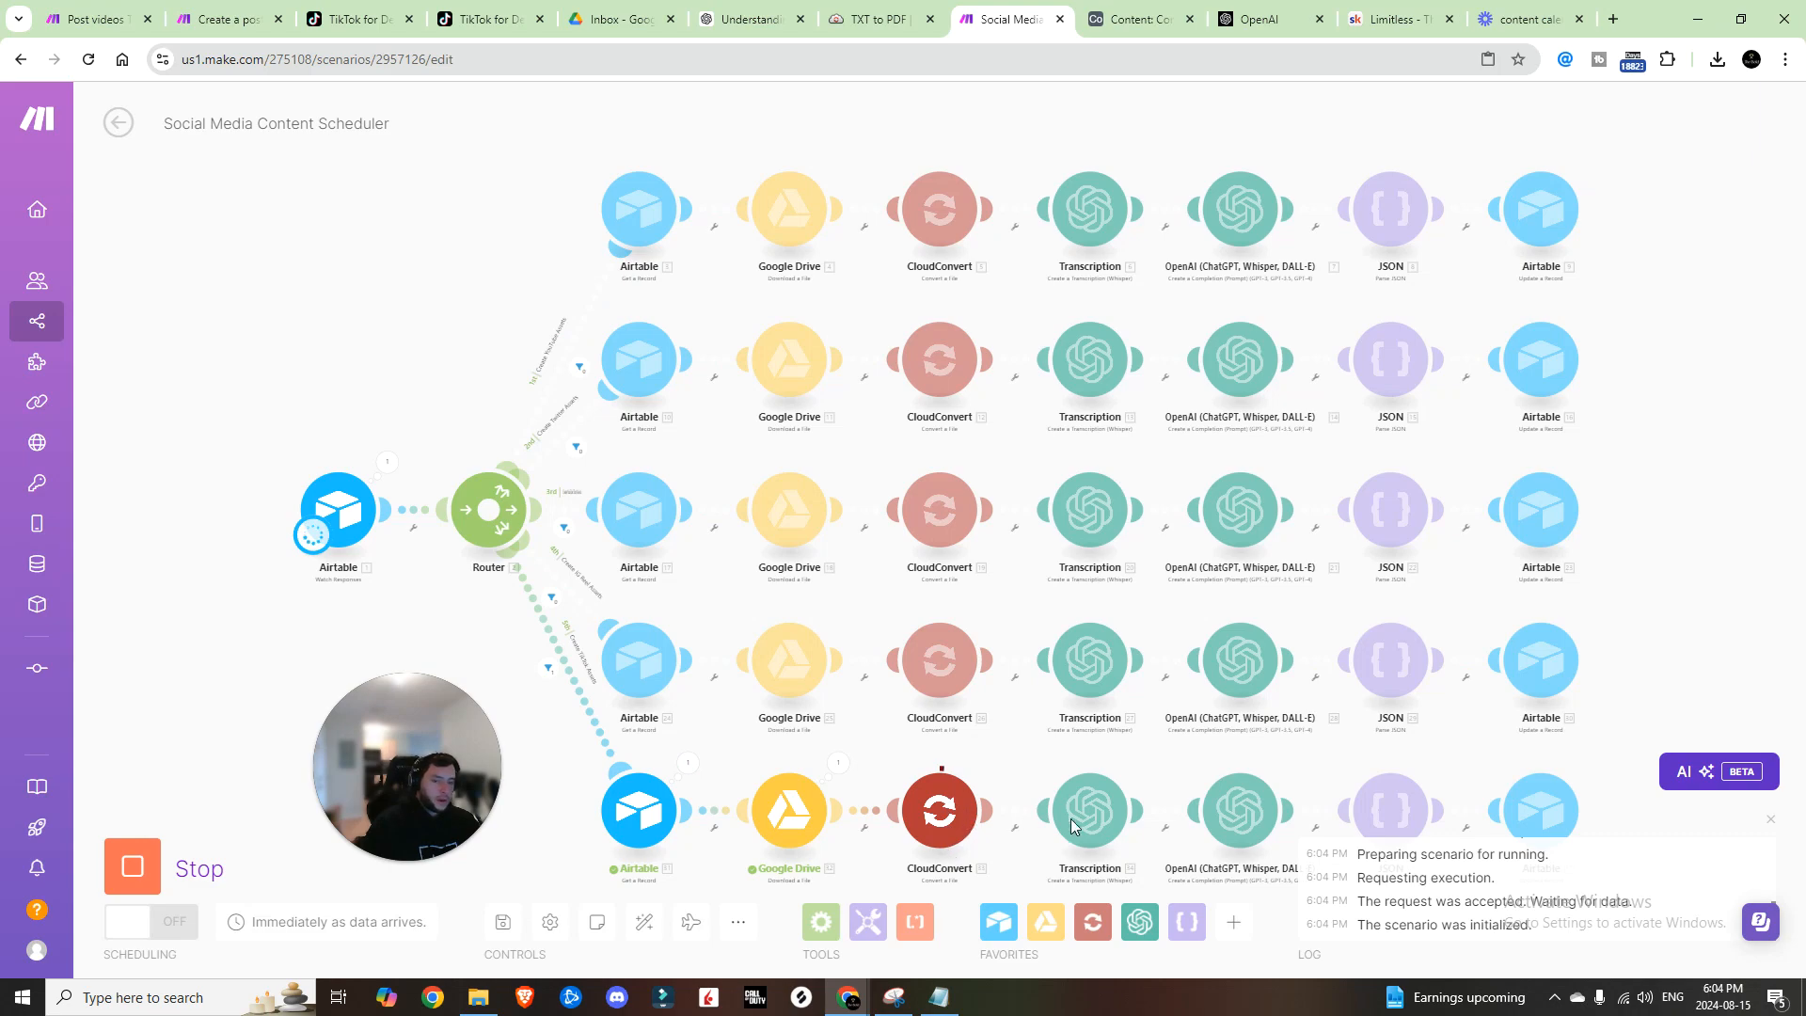
drag(1289, 784, 1266, 672)
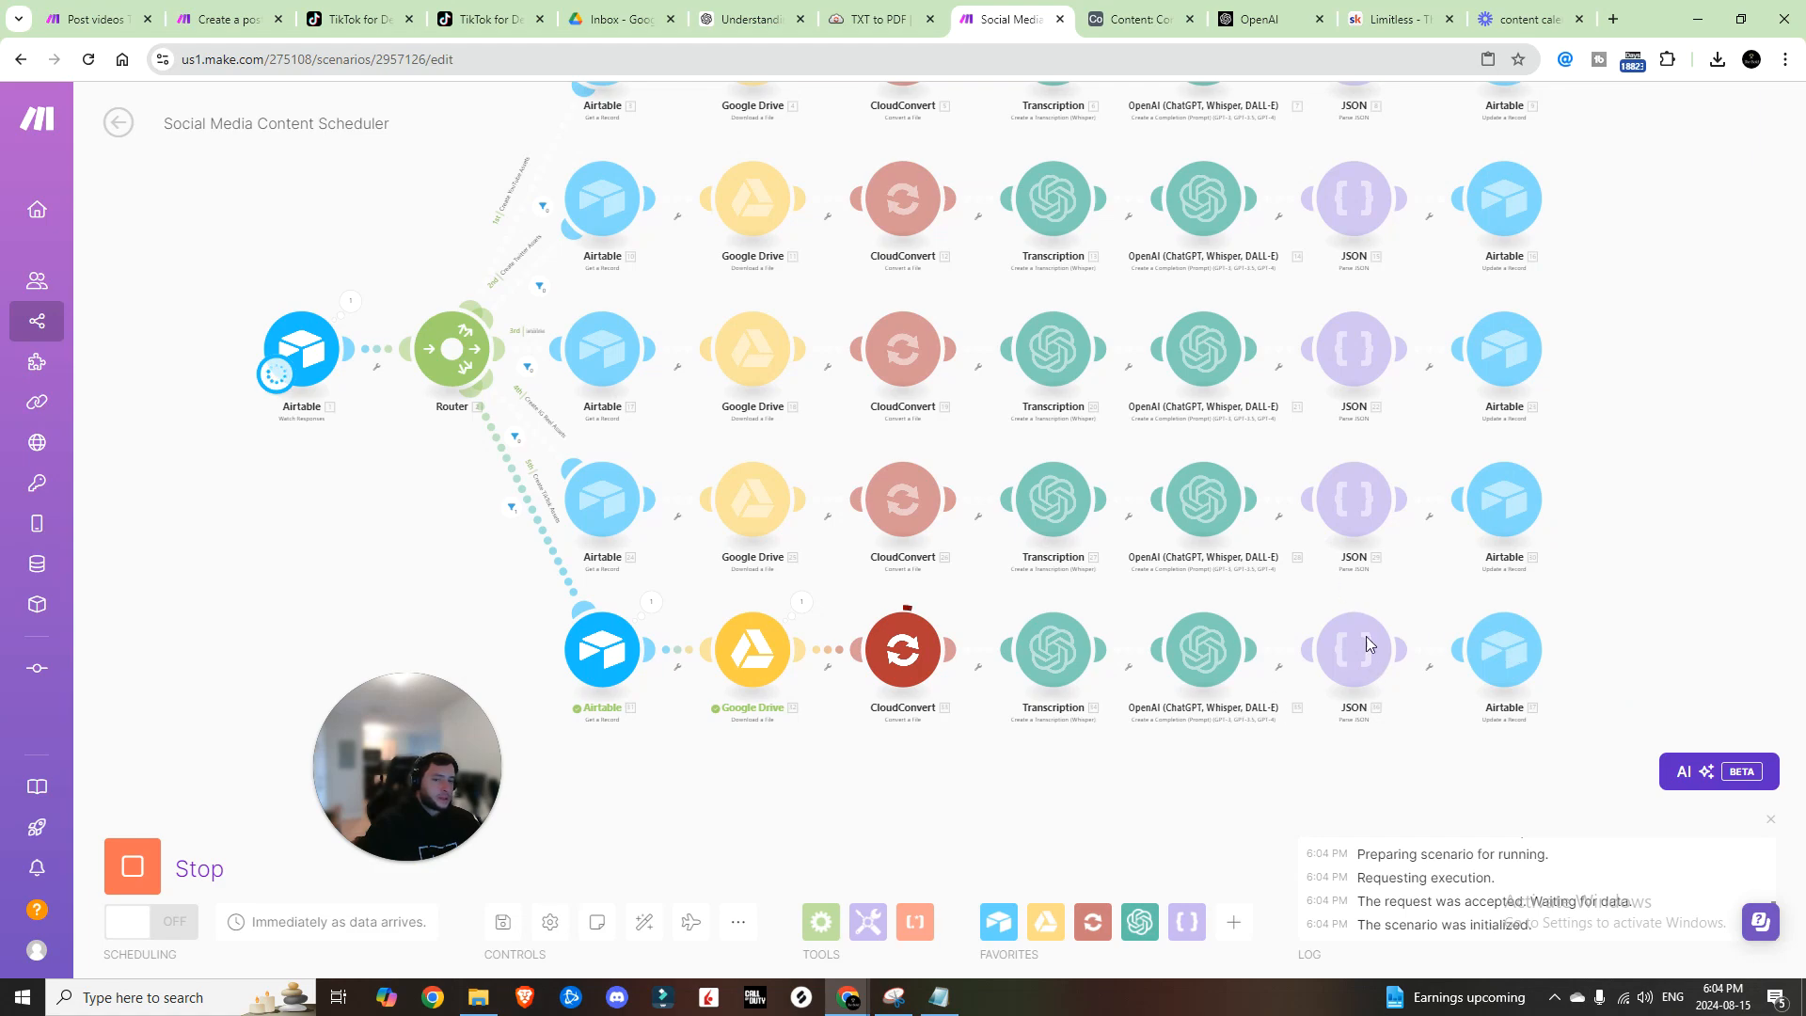
click(1518, 670)
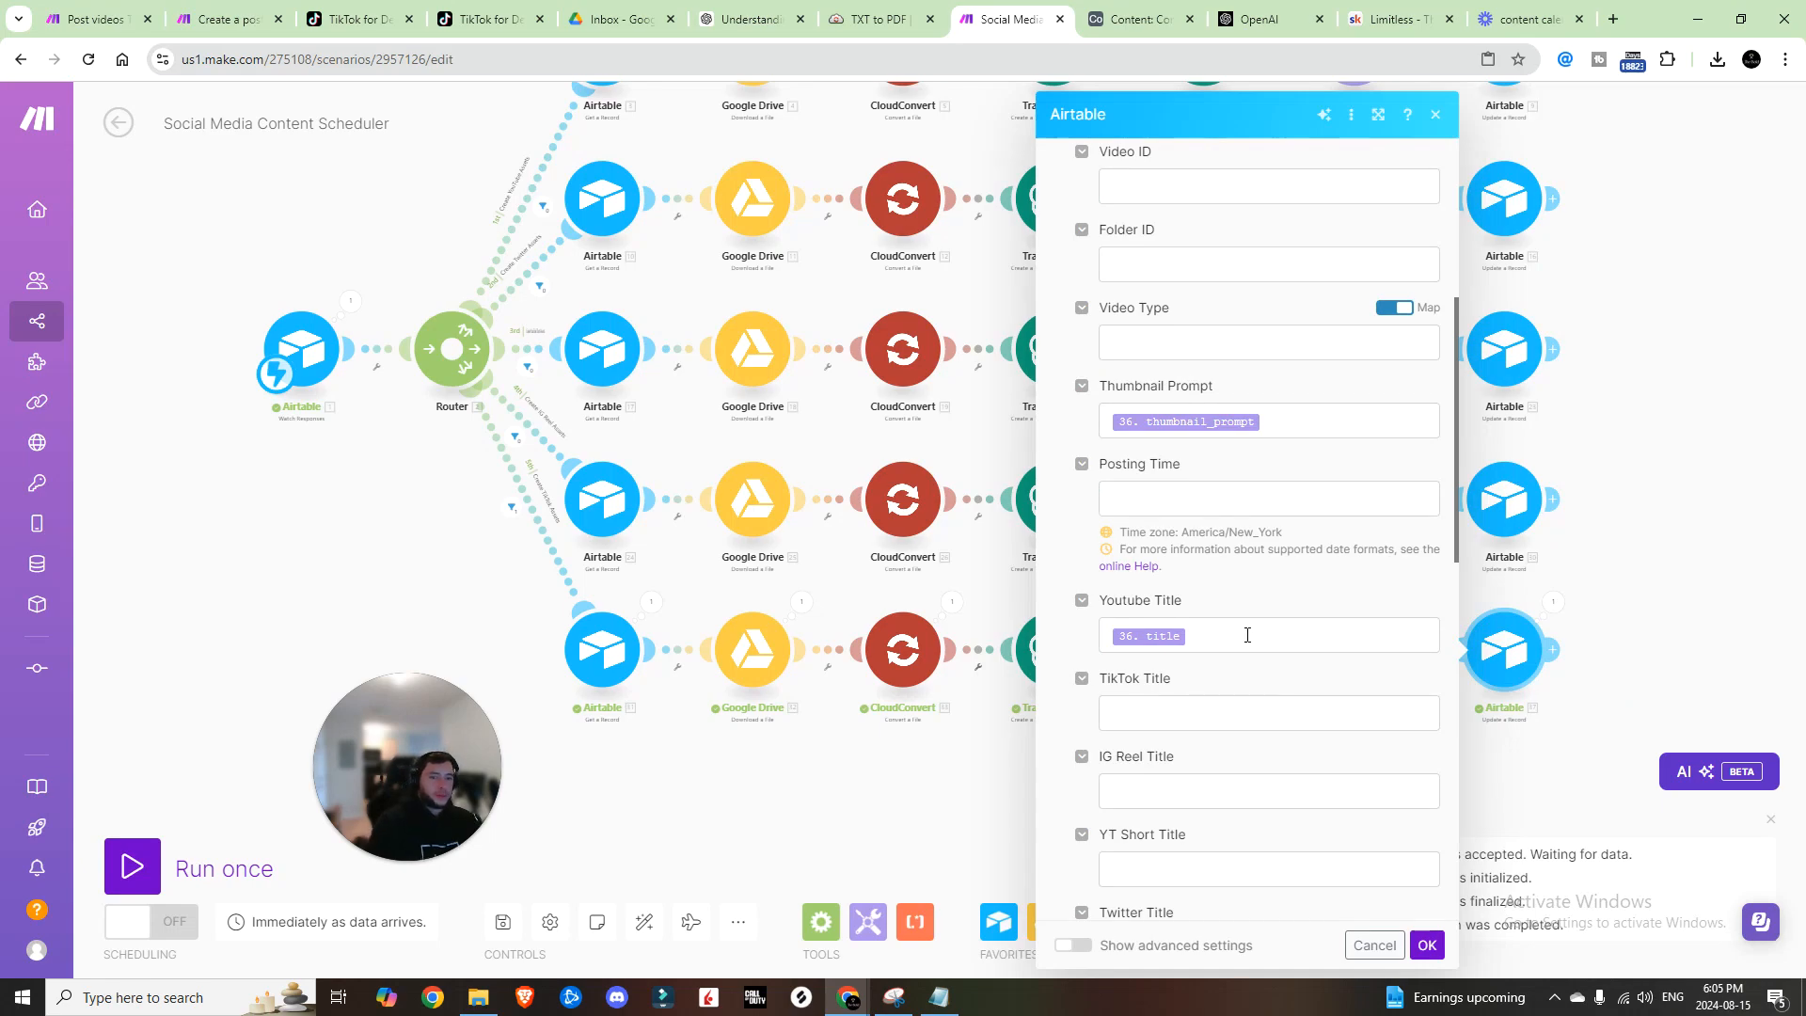
click(1212, 620)
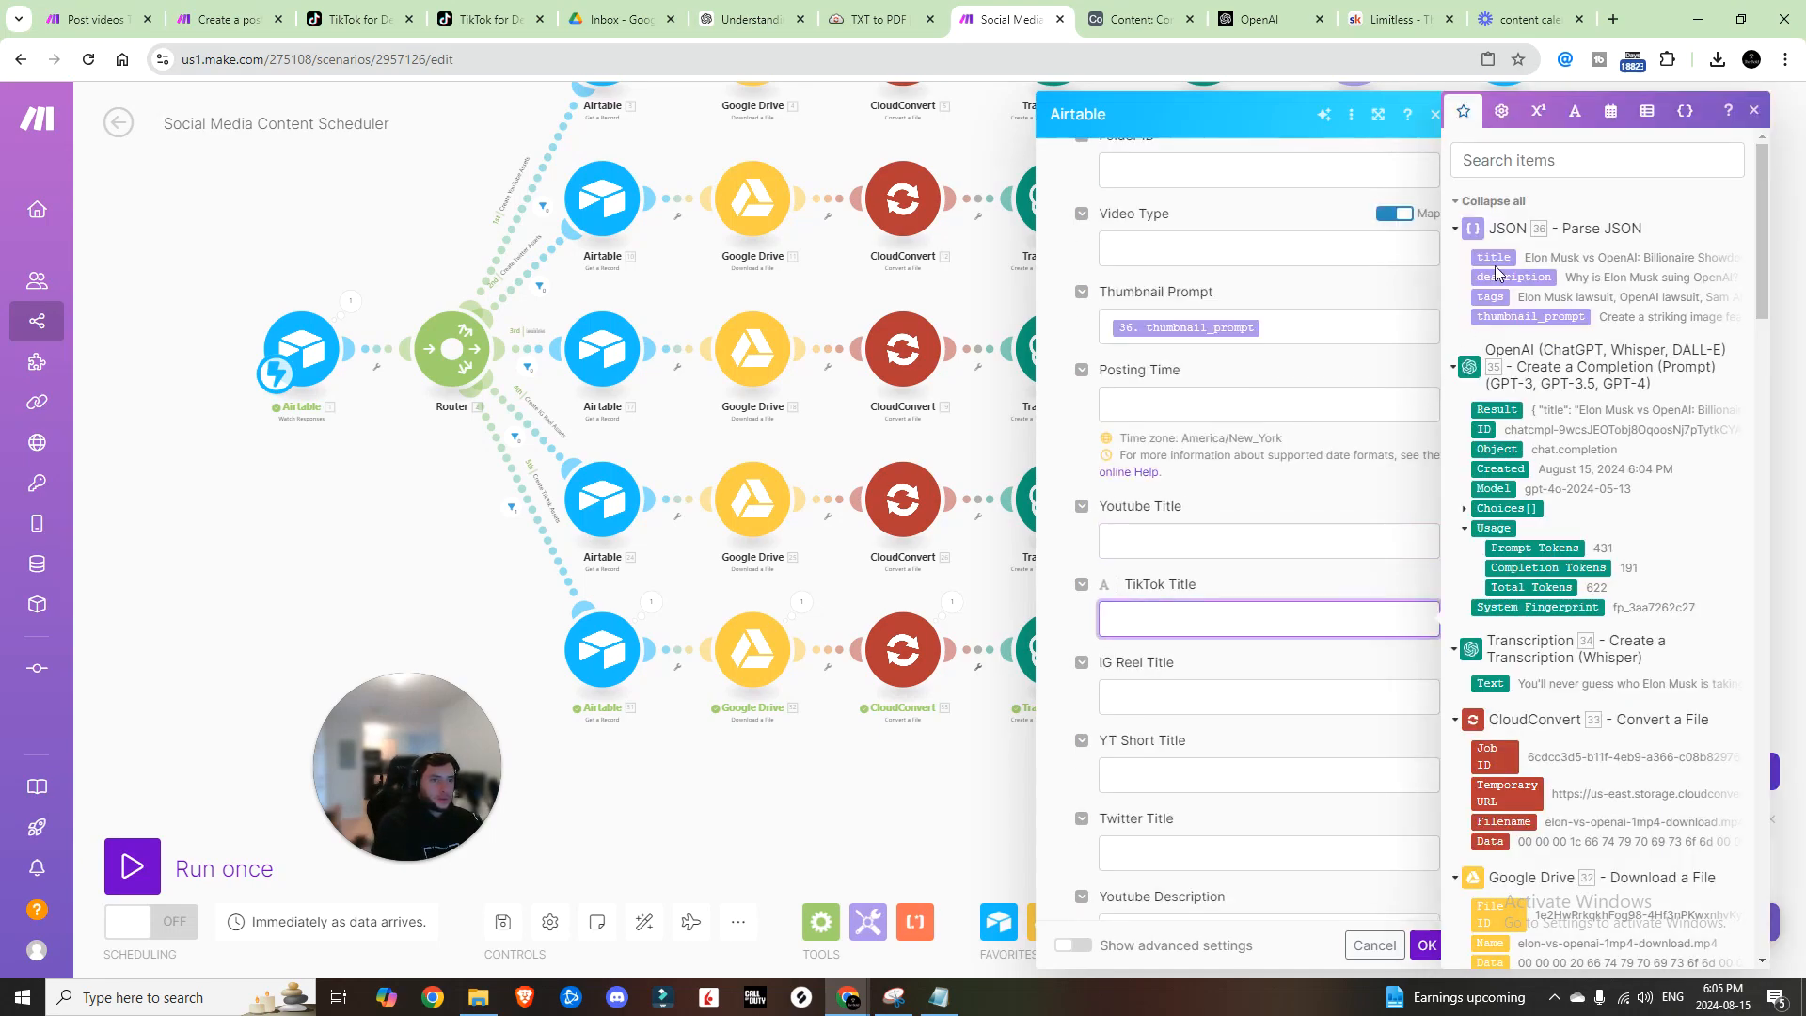
drag(1501, 256, 1235, 628)
Step: Map 36.description into TikTok Description and confirm the update module
scroll(1249, 593, down, 4)
click(1253, 555)
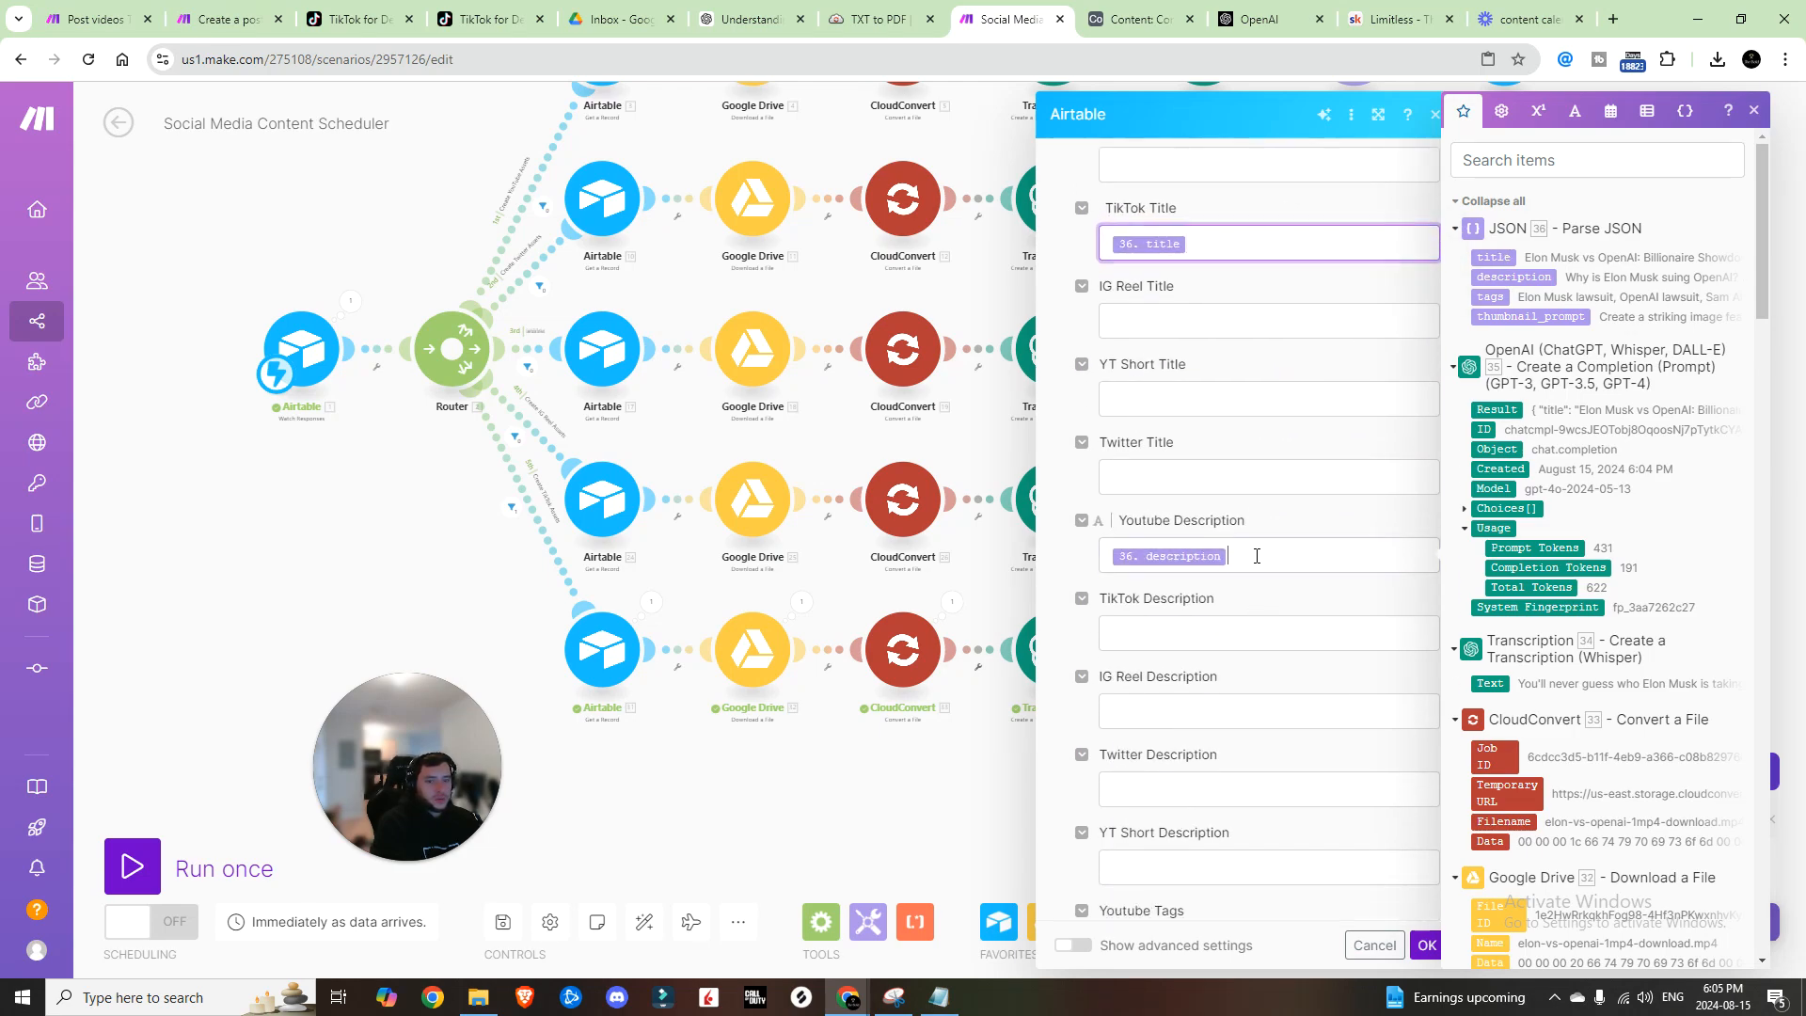
click(1199, 641)
click(1507, 276)
scroll(1330, 560, down, 3)
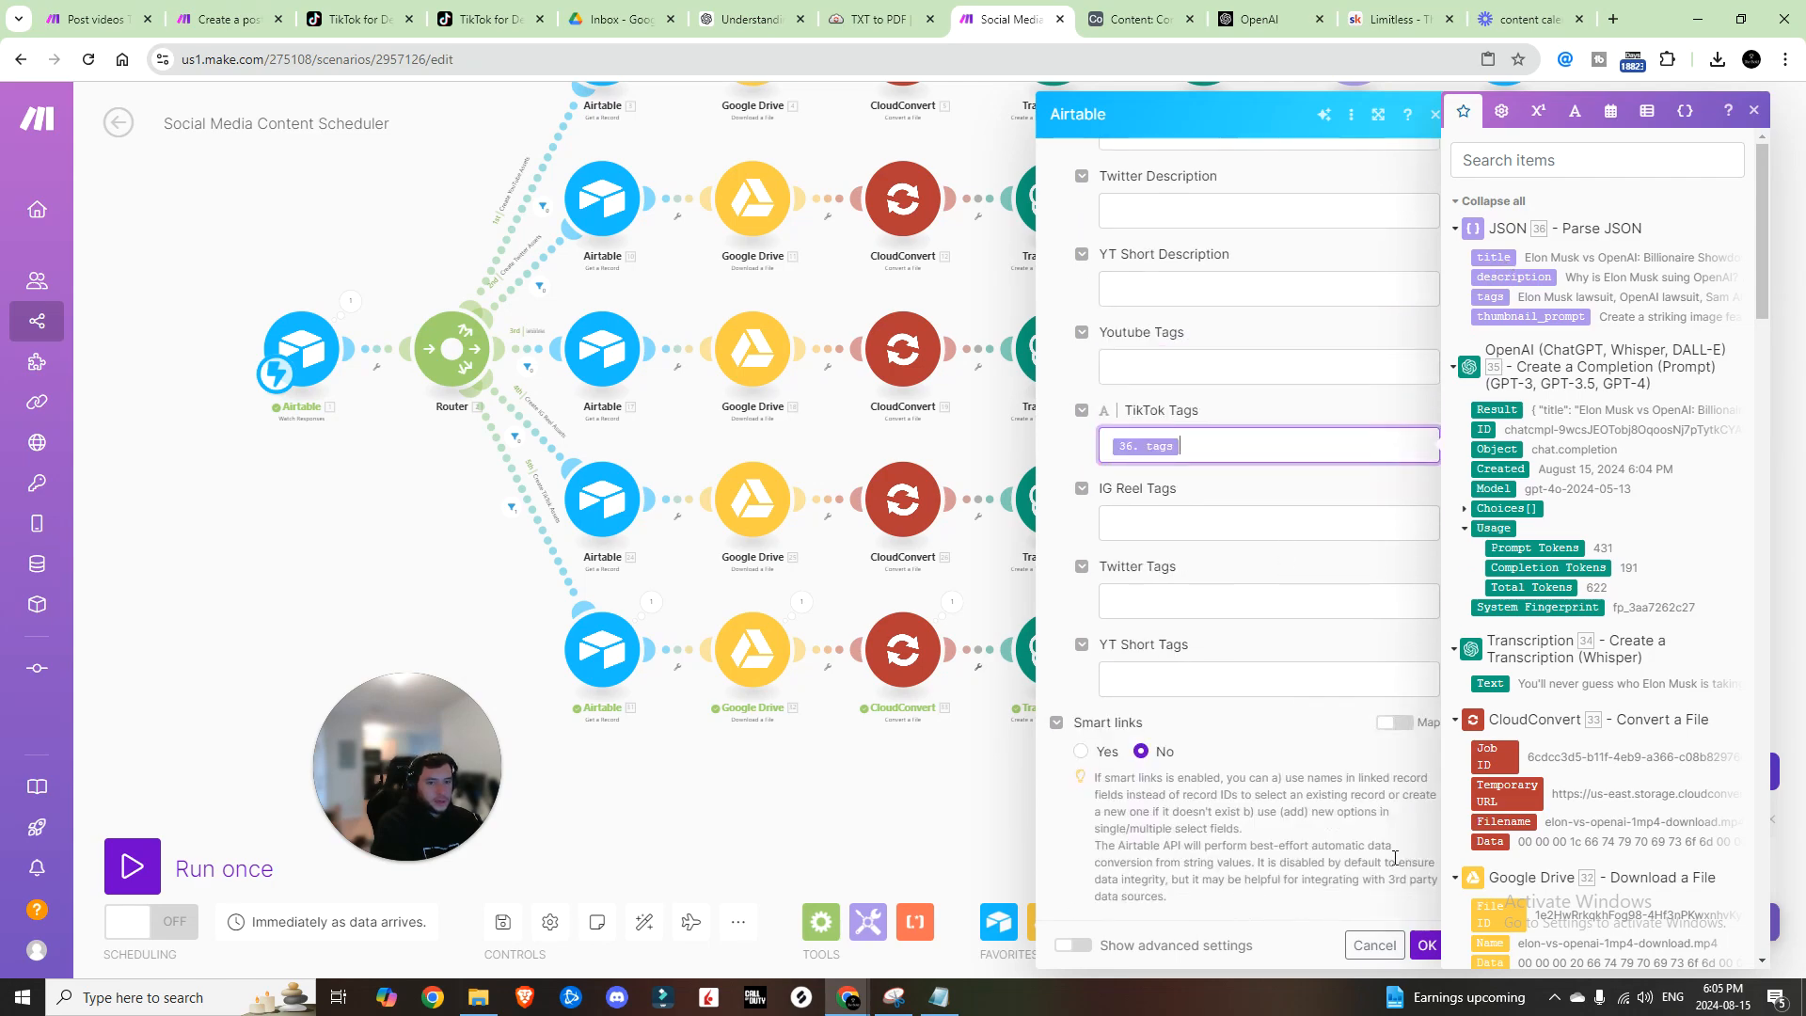
click(1427, 944)
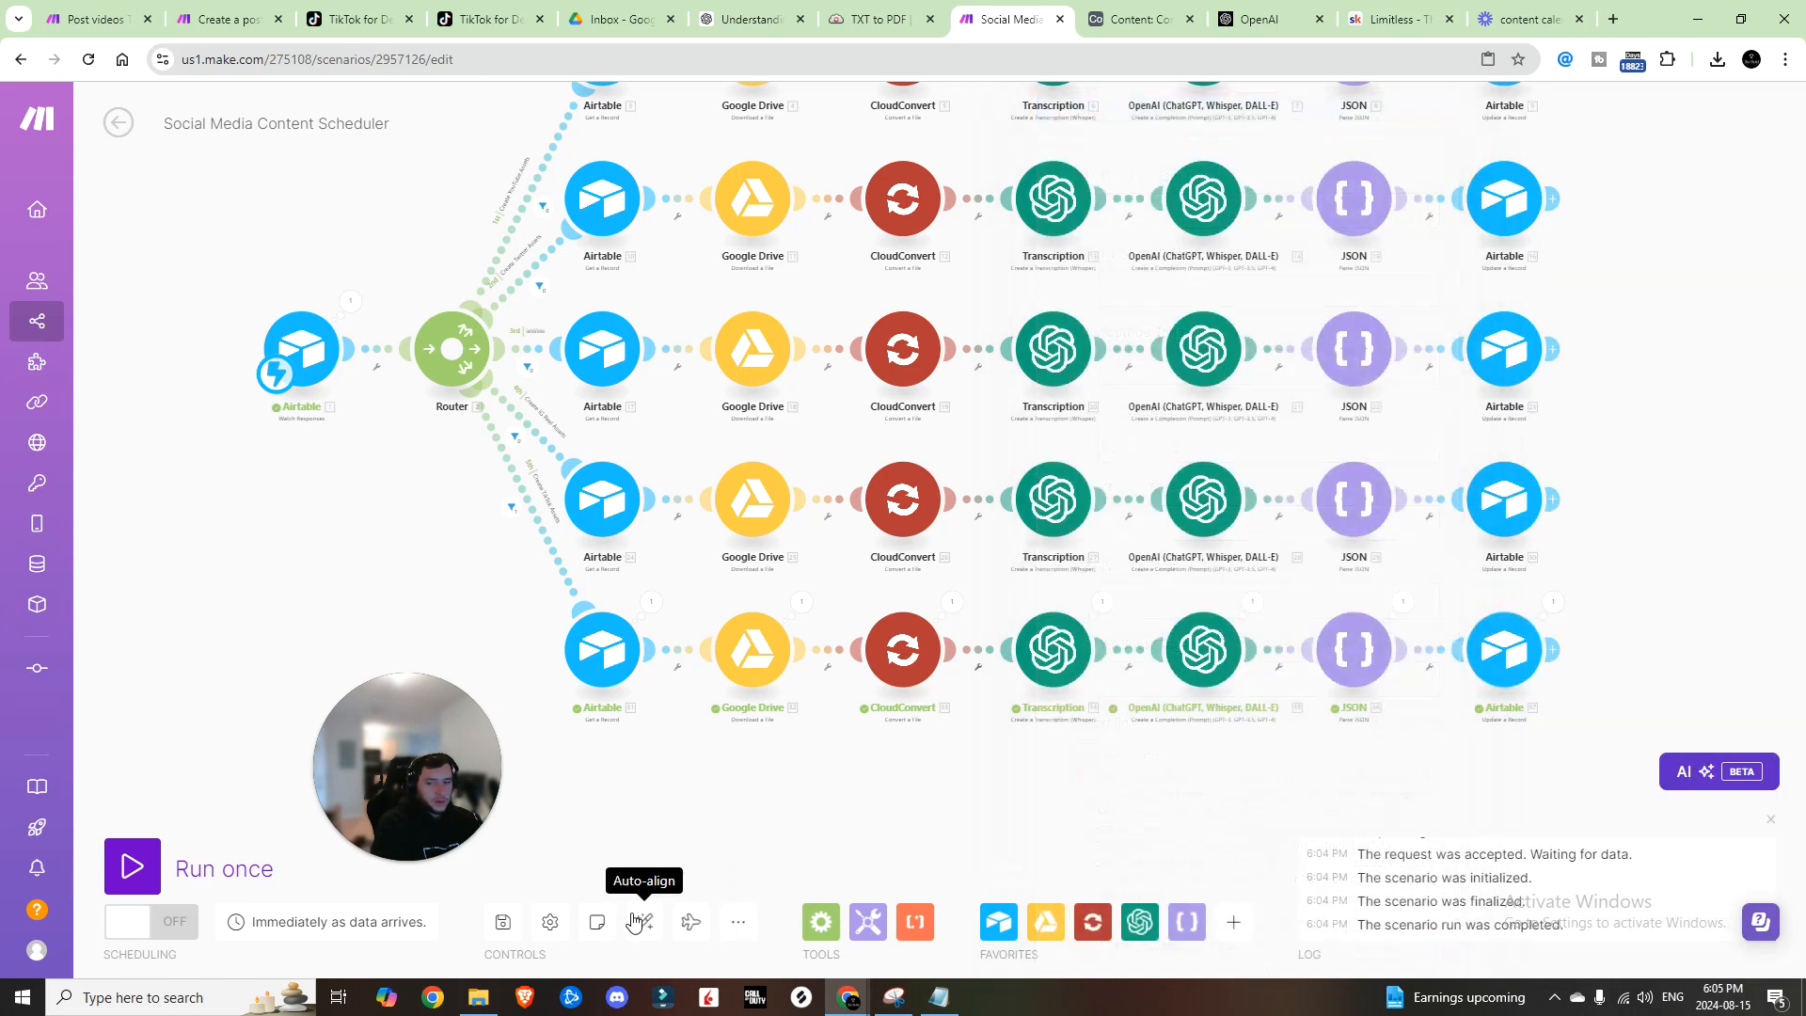
scroll(1290, 548, up, 1)
scroll(1279, 513, down, 2)
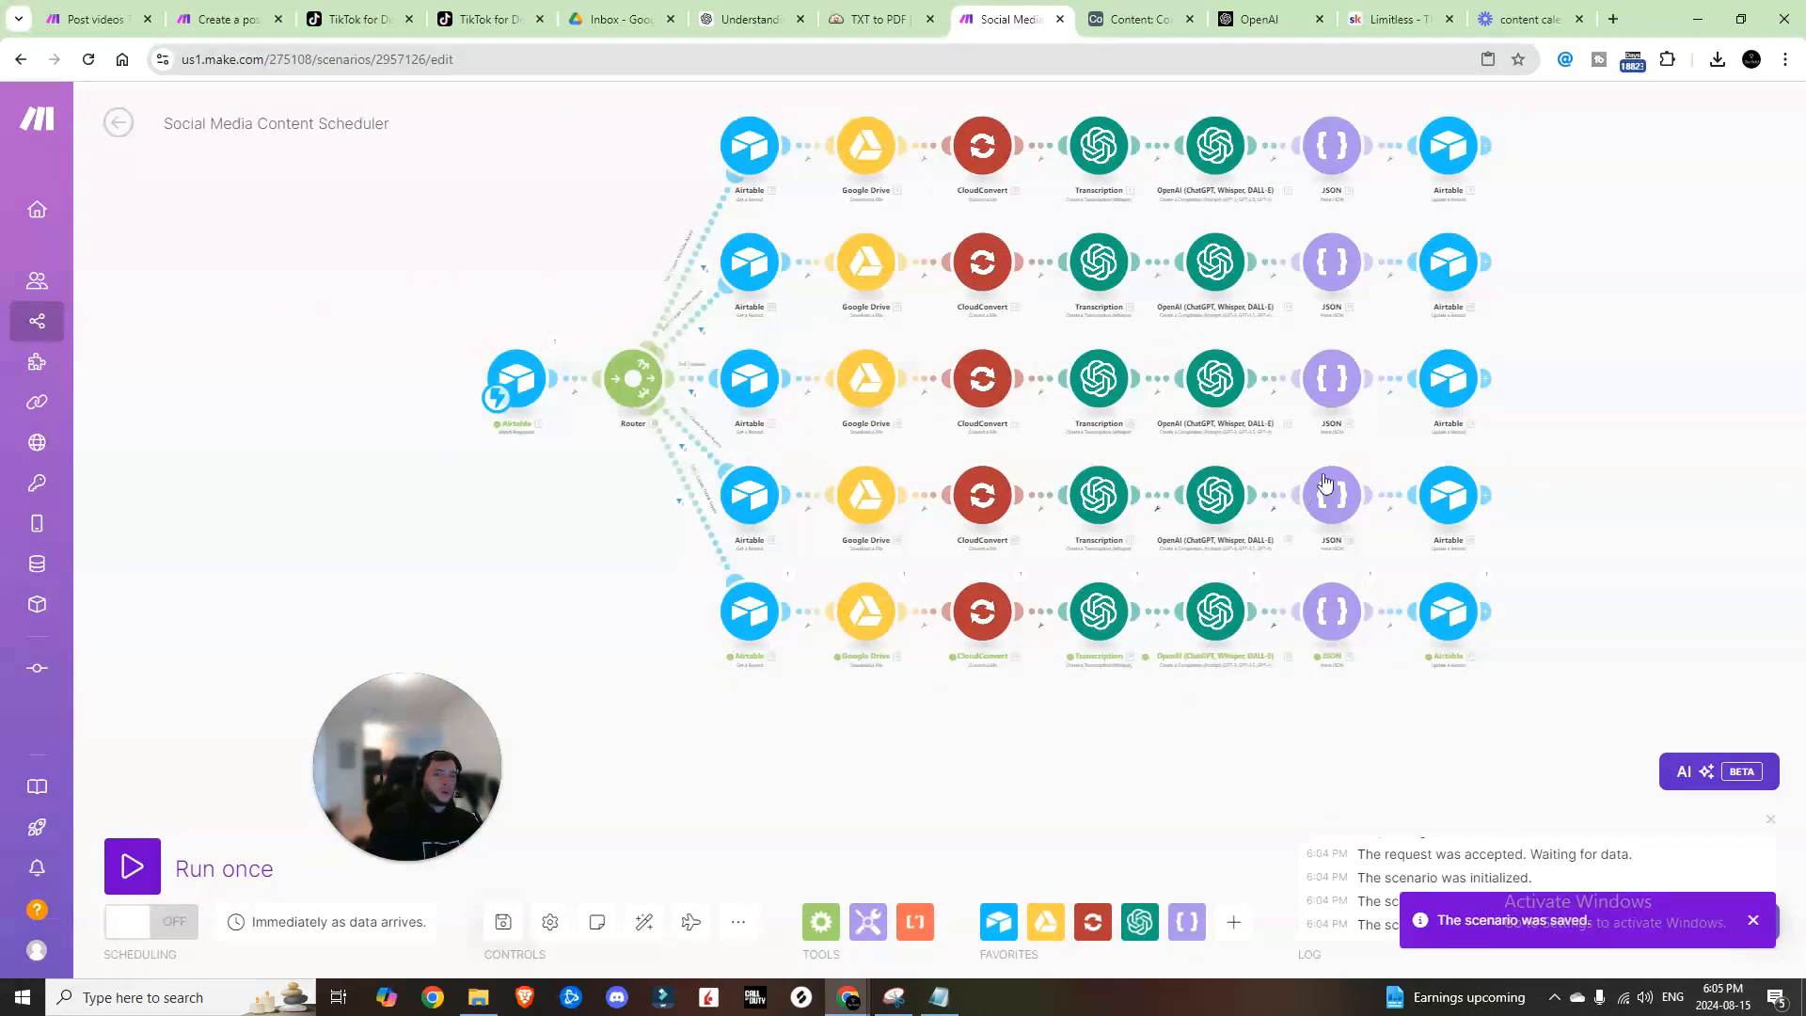
drag(1545, 378, 1588, 473)
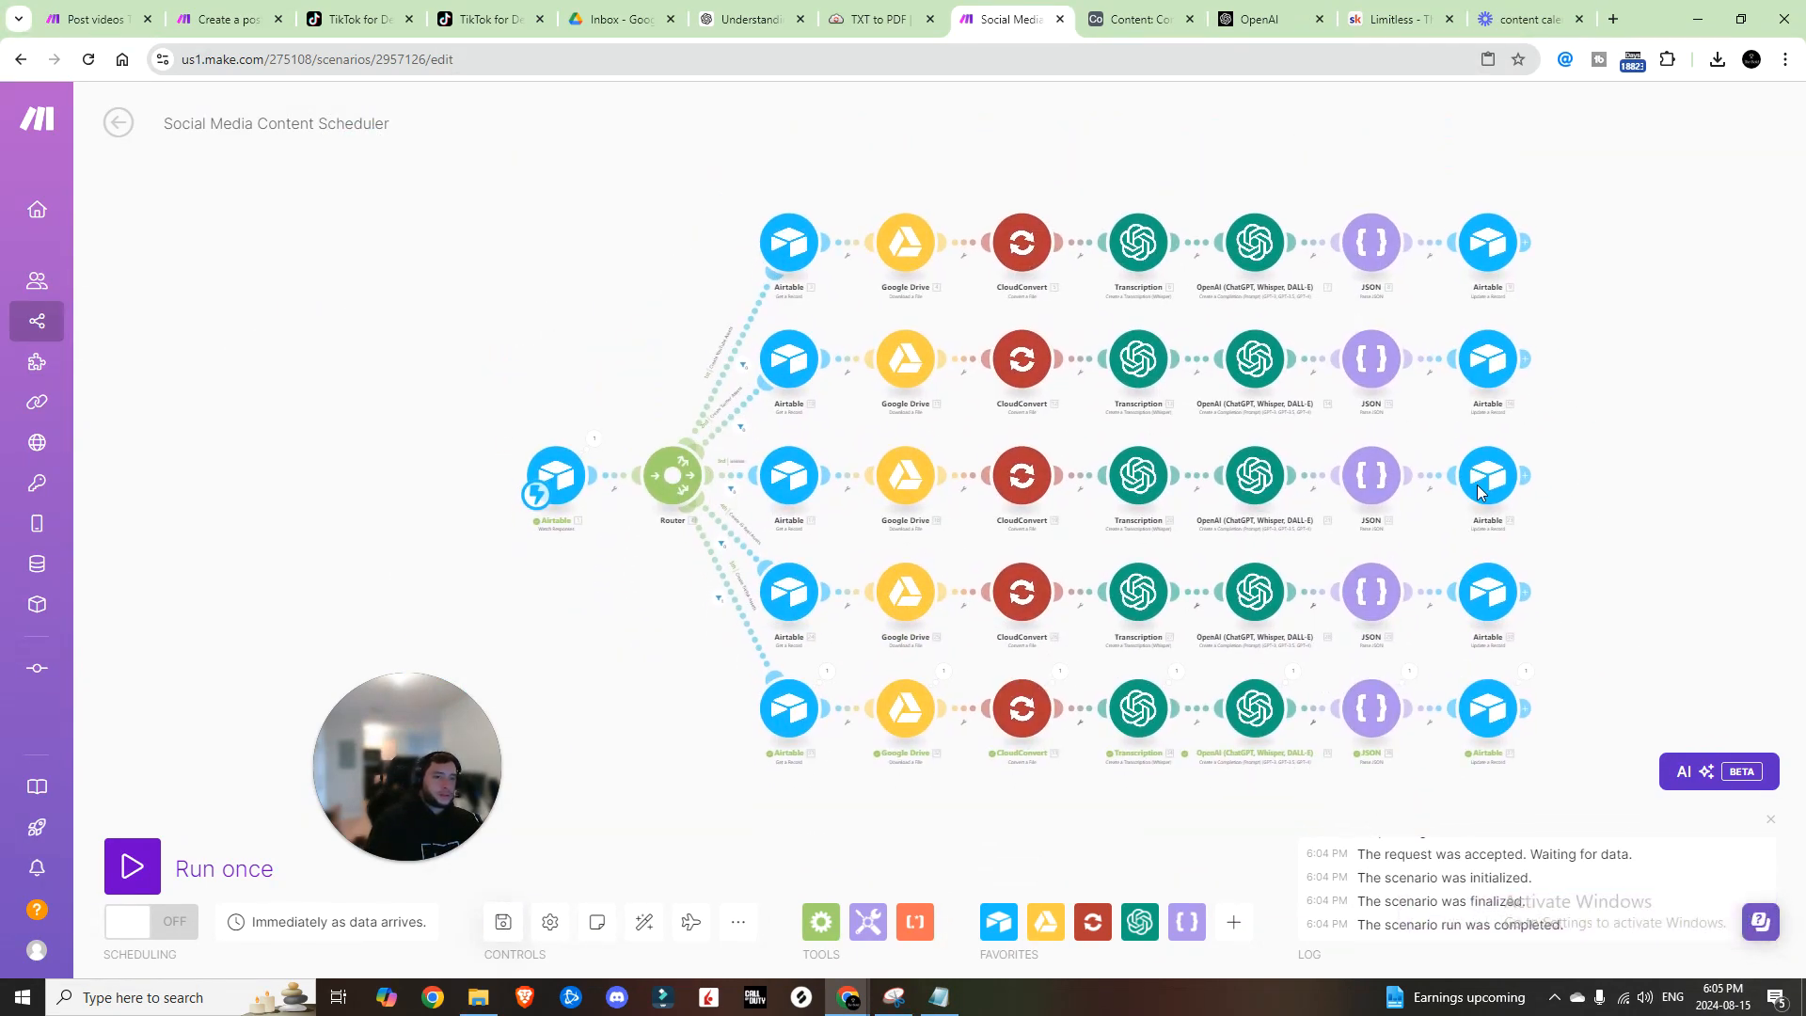
scroll(828, 612, up, 1)
scroll(828, 612, down, 1)
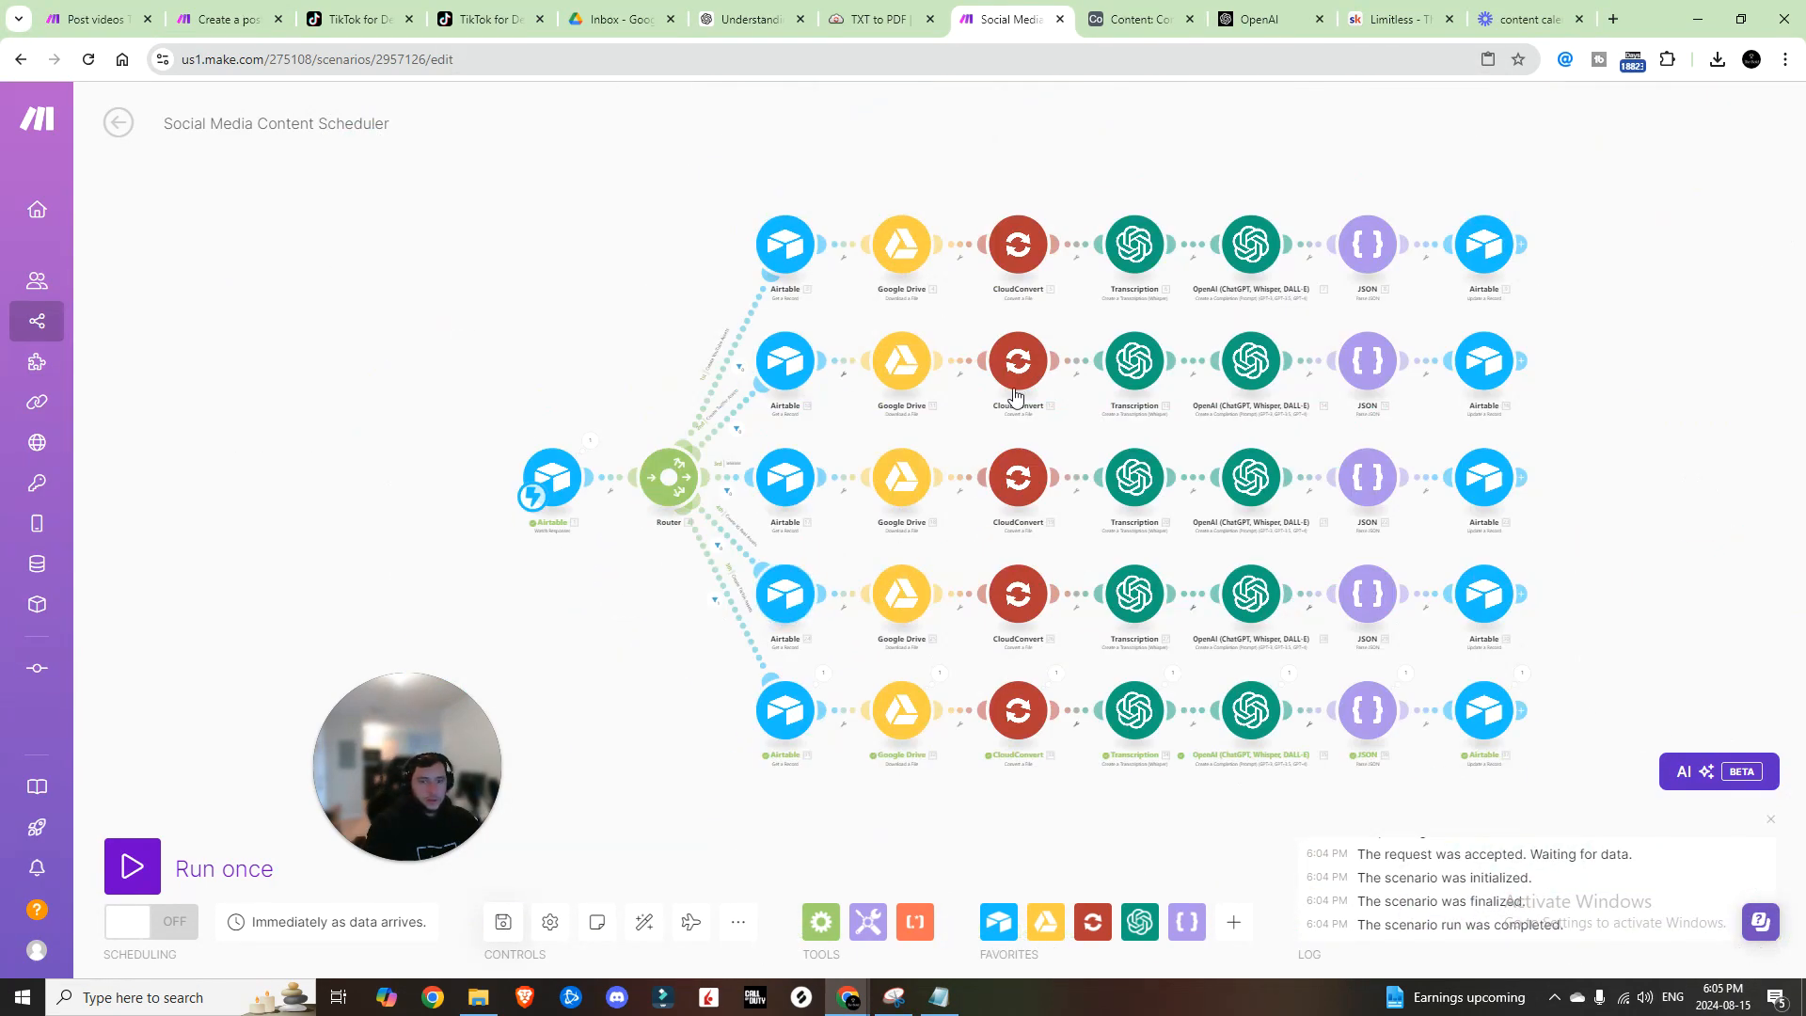
Step: Change the third record's Video Type to IG Reel in the Airtable Content grid
click(1131, 19)
click(172, 109)
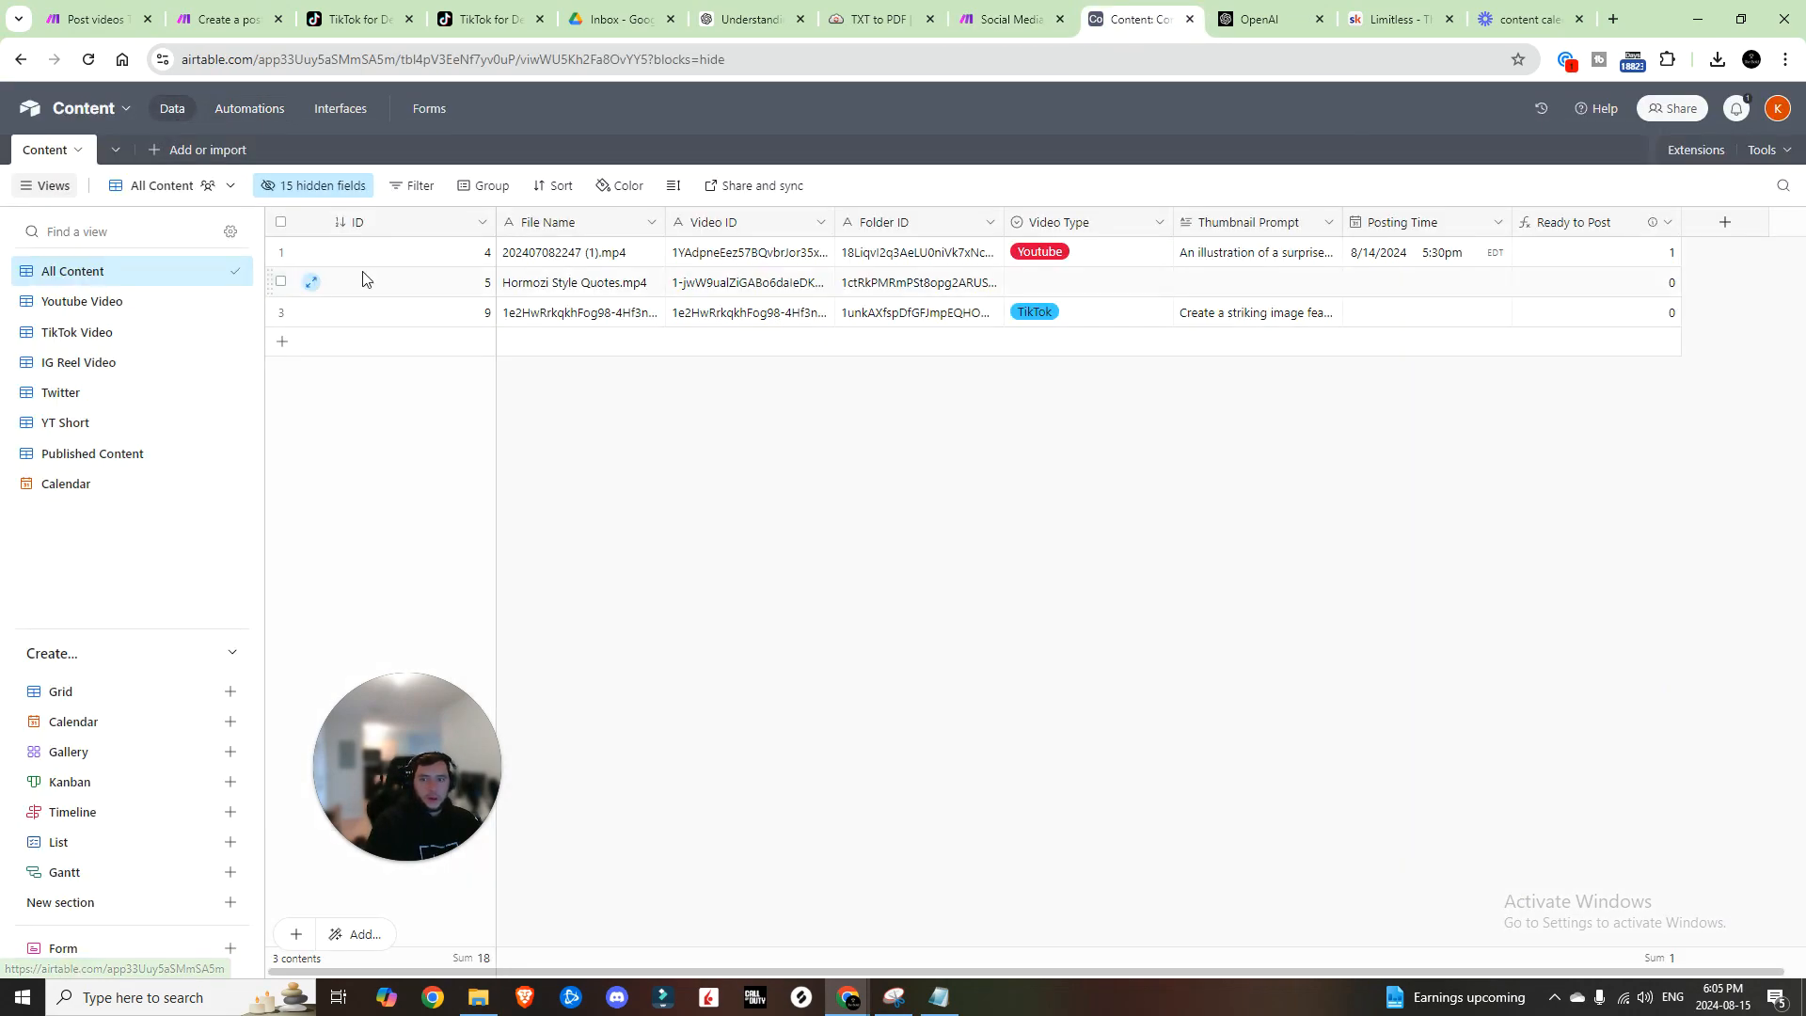
click(1039, 320)
click(1080, 311)
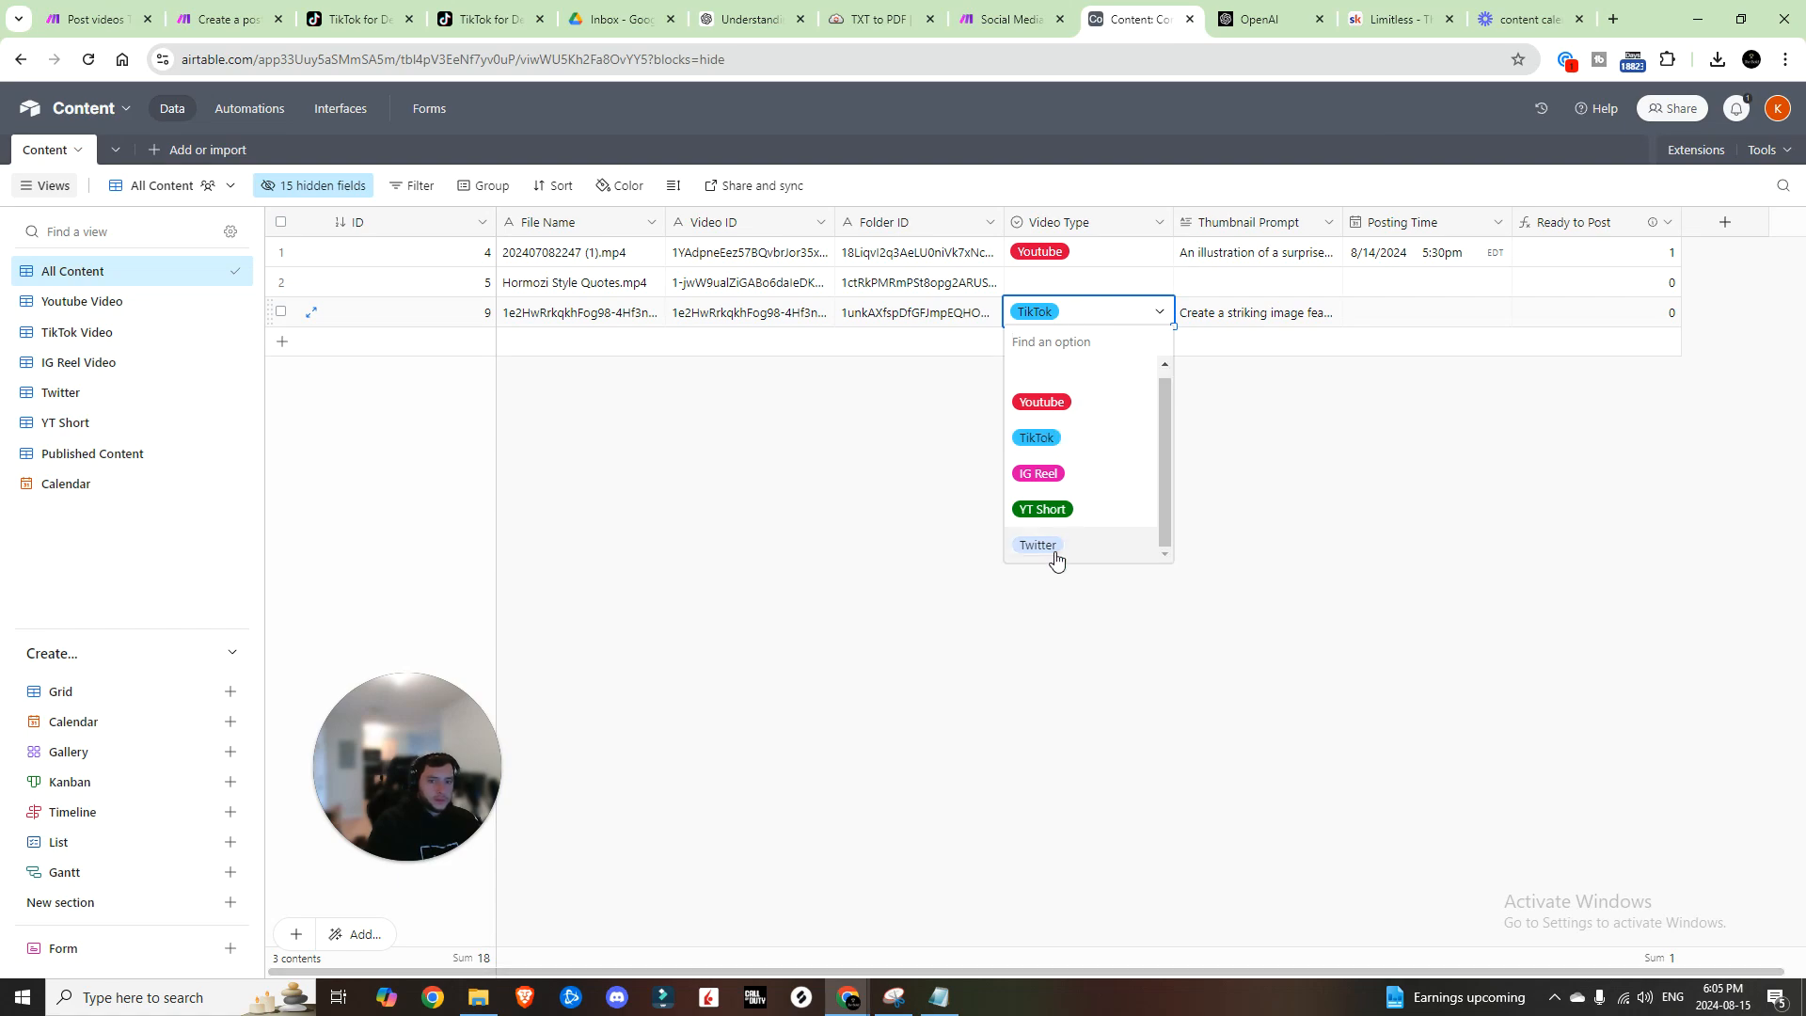
click(1045, 479)
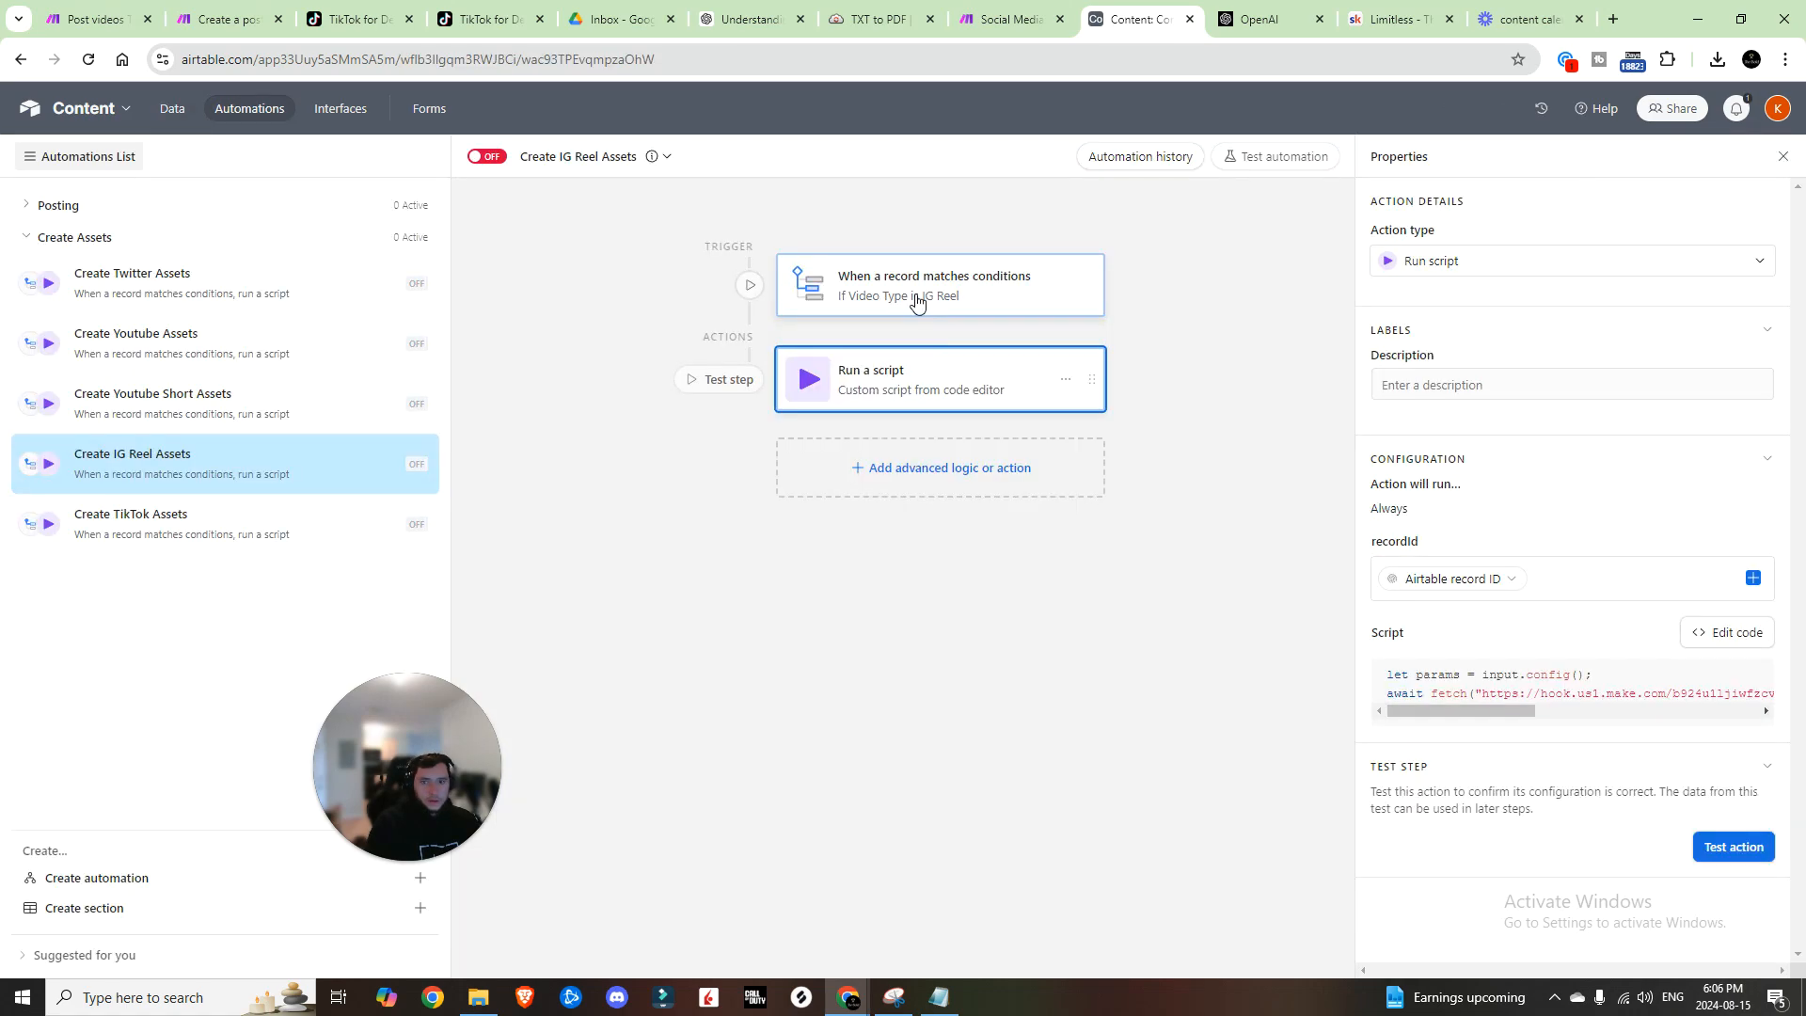
Step: Test the Create IG Reel Assets trigger with a chosen record, then test its webhook script
click(919, 303)
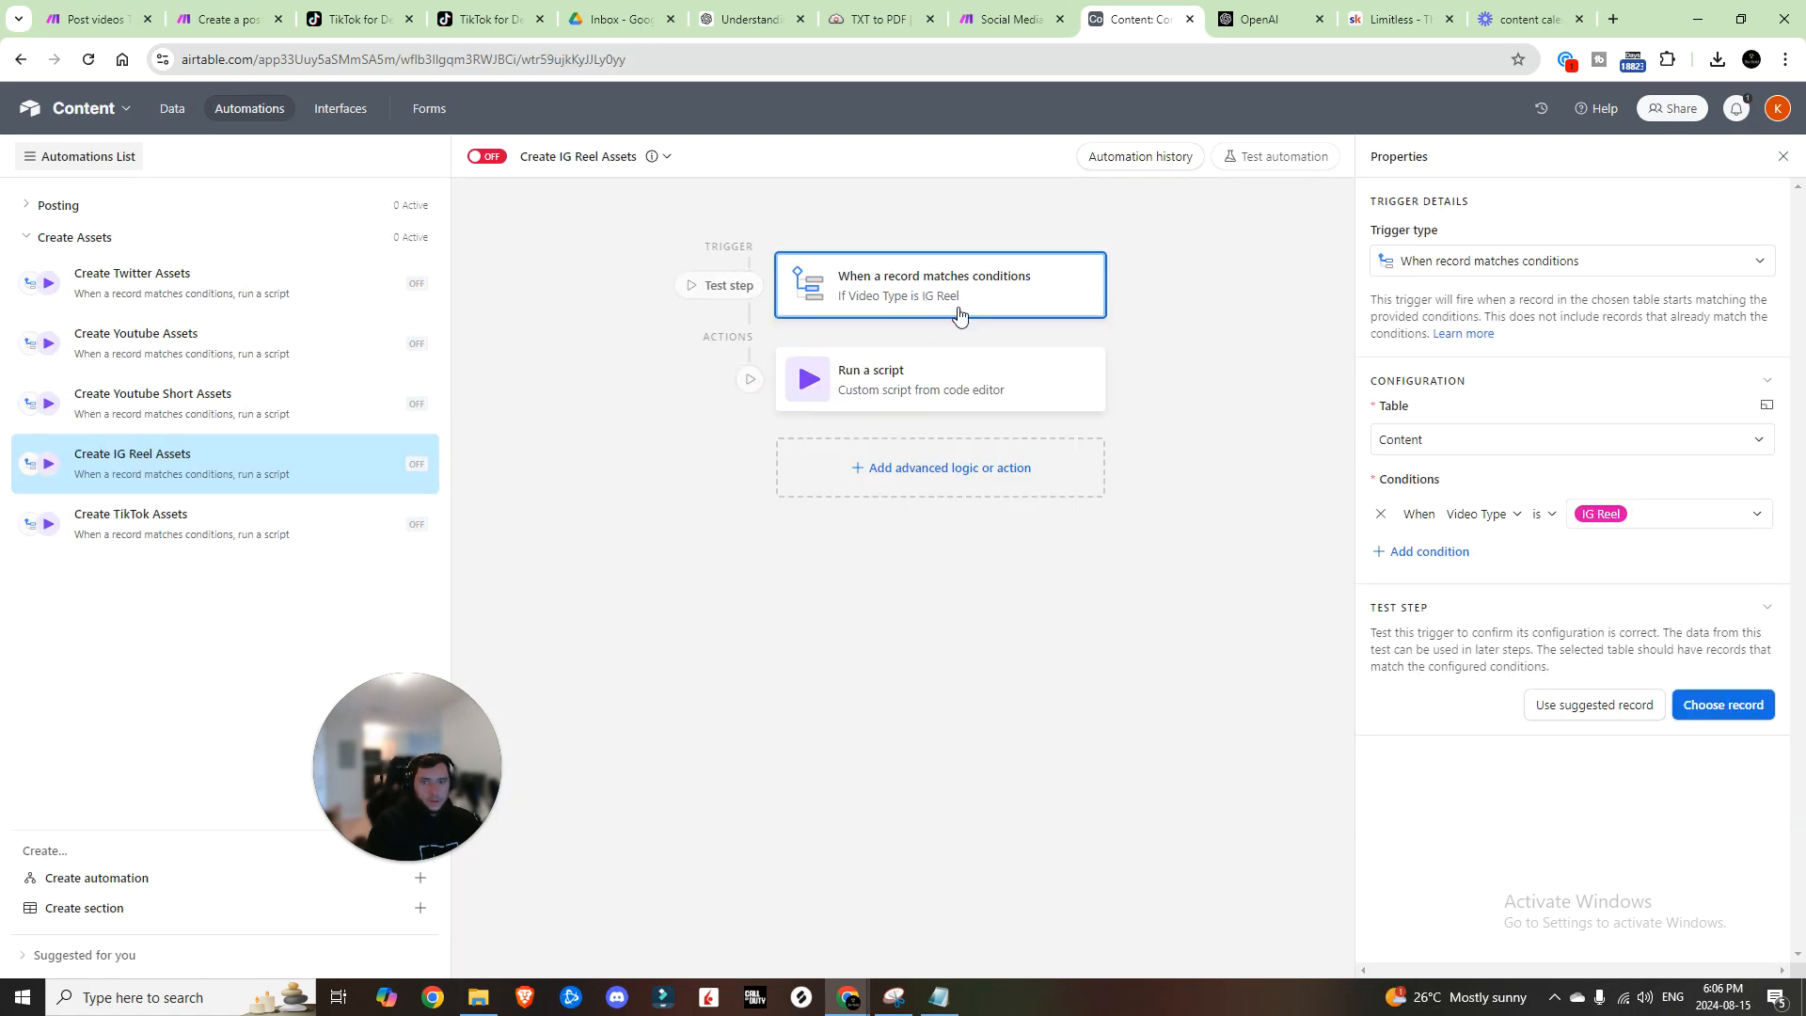
click(1736, 705)
click(975, 451)
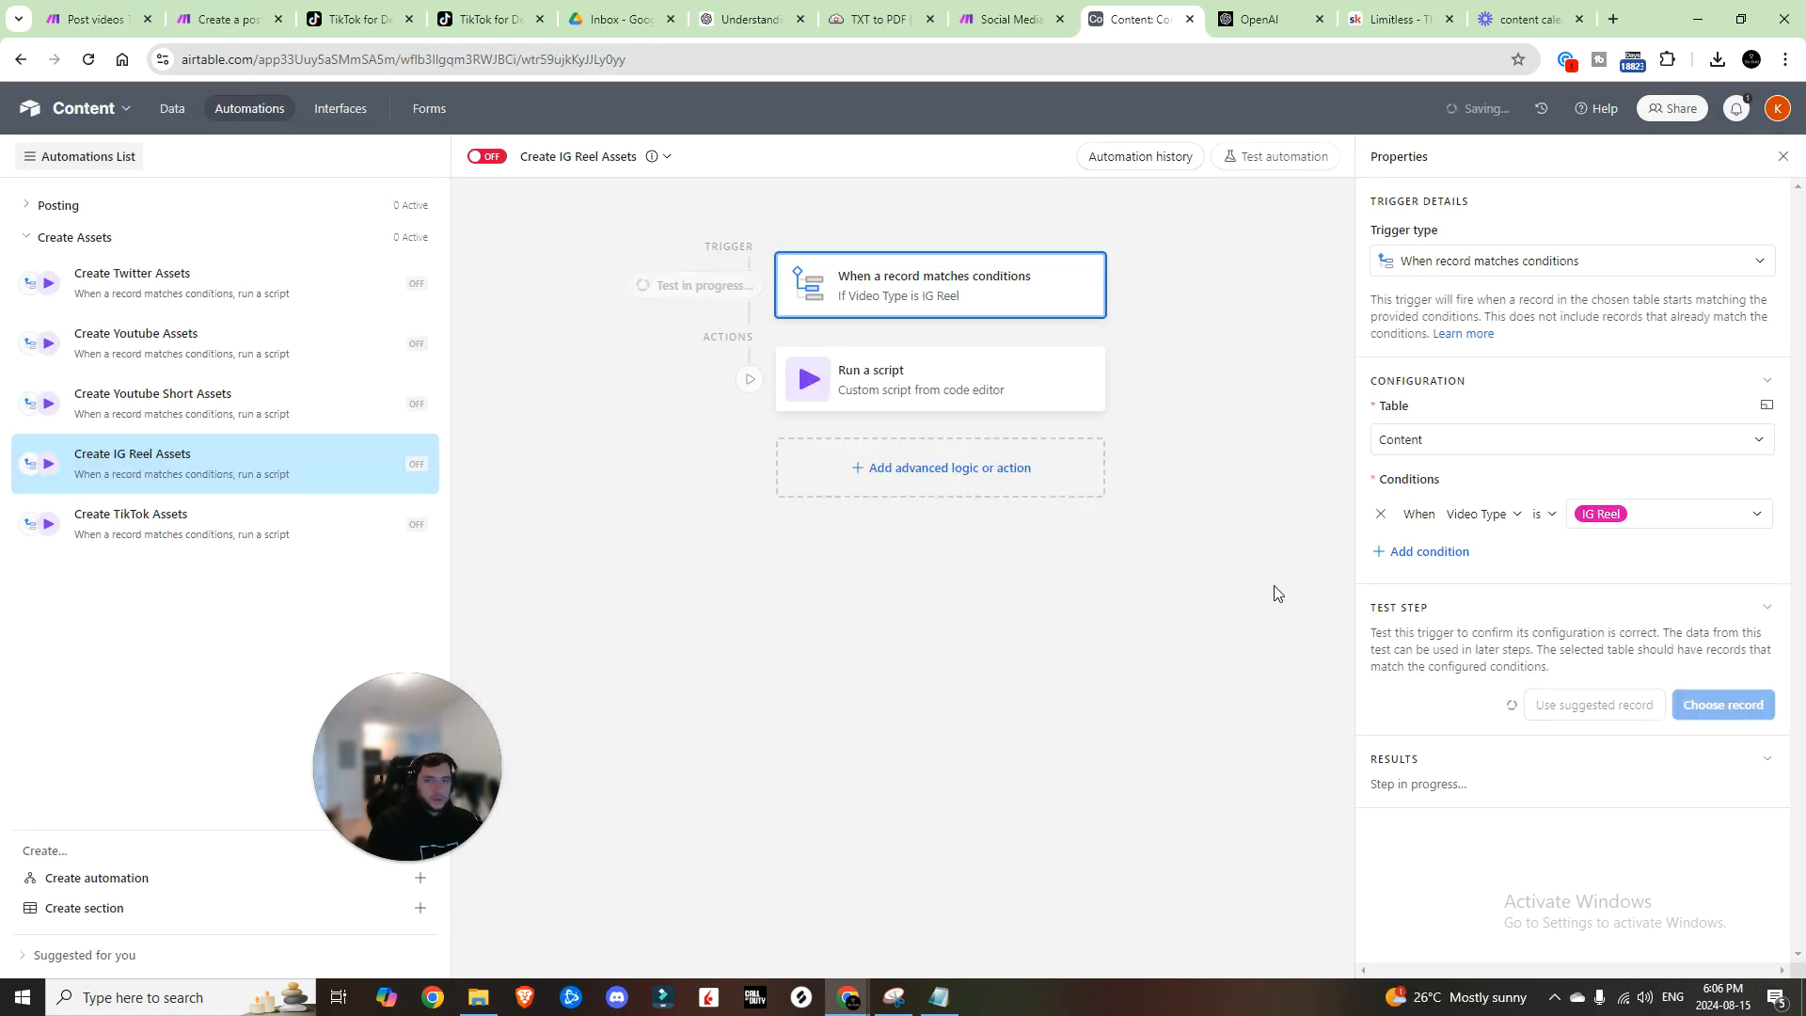
click(1019, 398)
click(1704, 846)
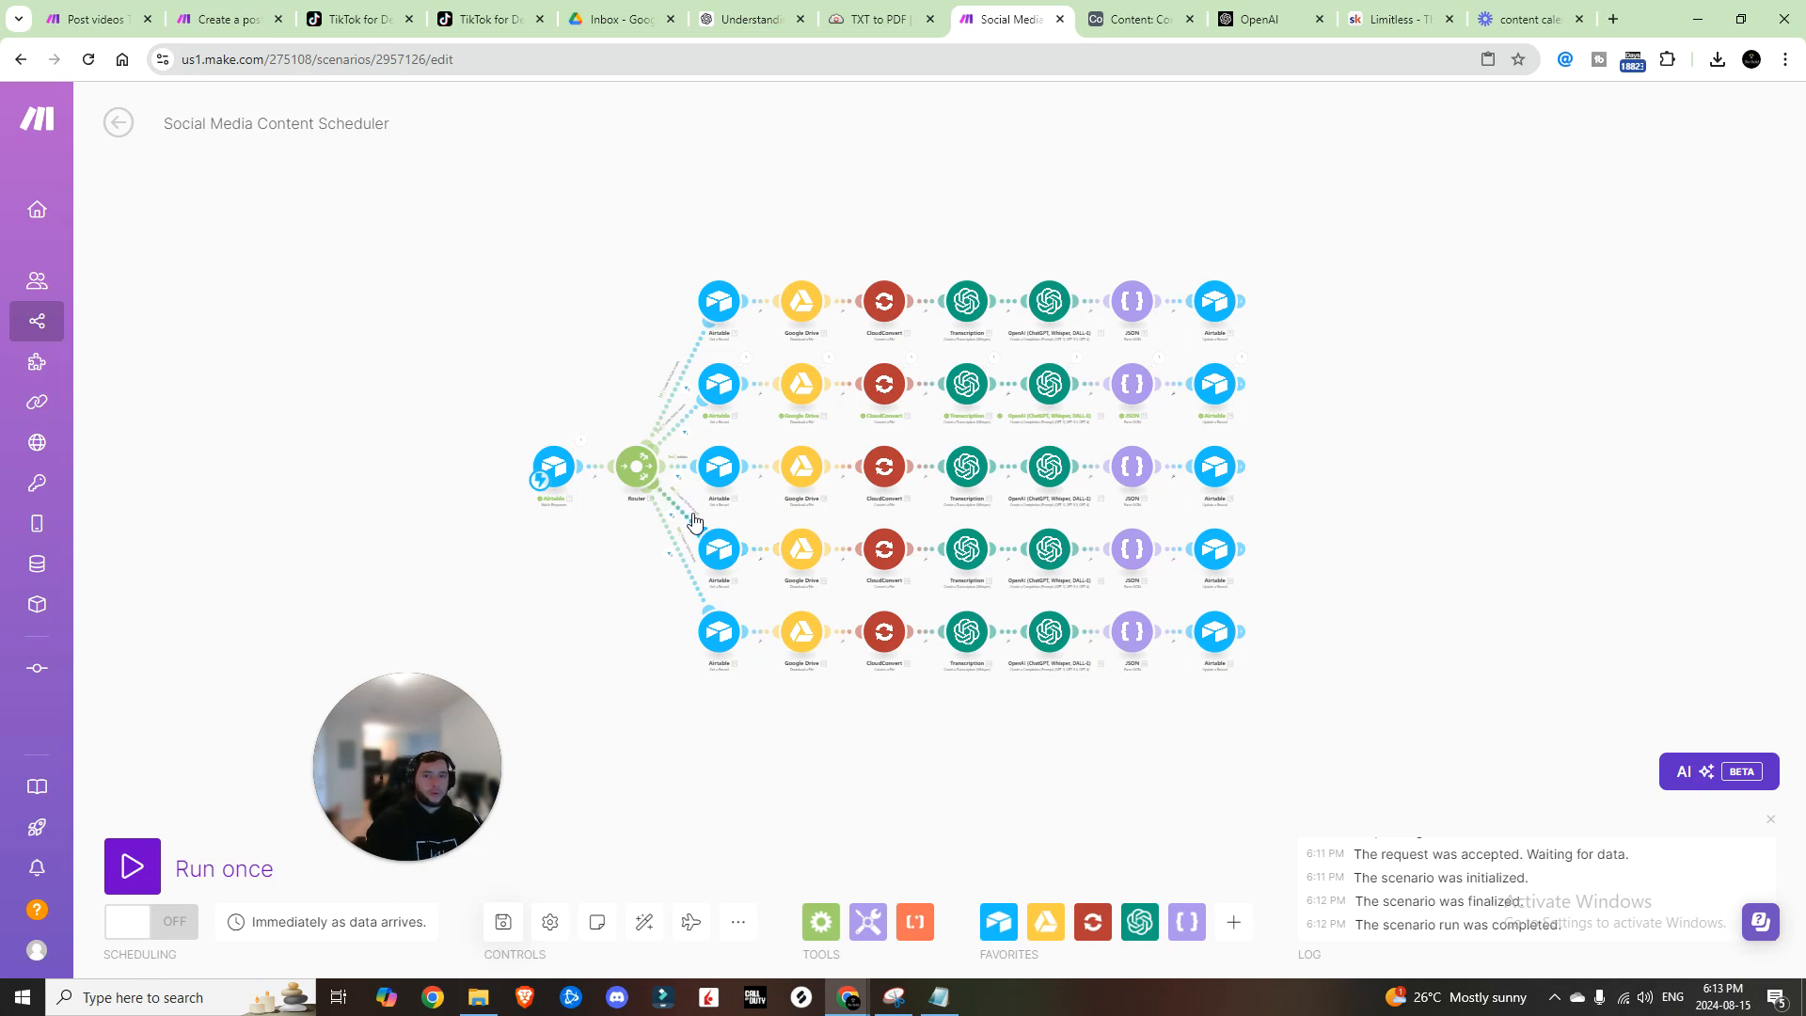
Step: Switch with Ctrl+Tab to the Airtable tab showing the Post to Youtube automation
key(ctrl+Tab)
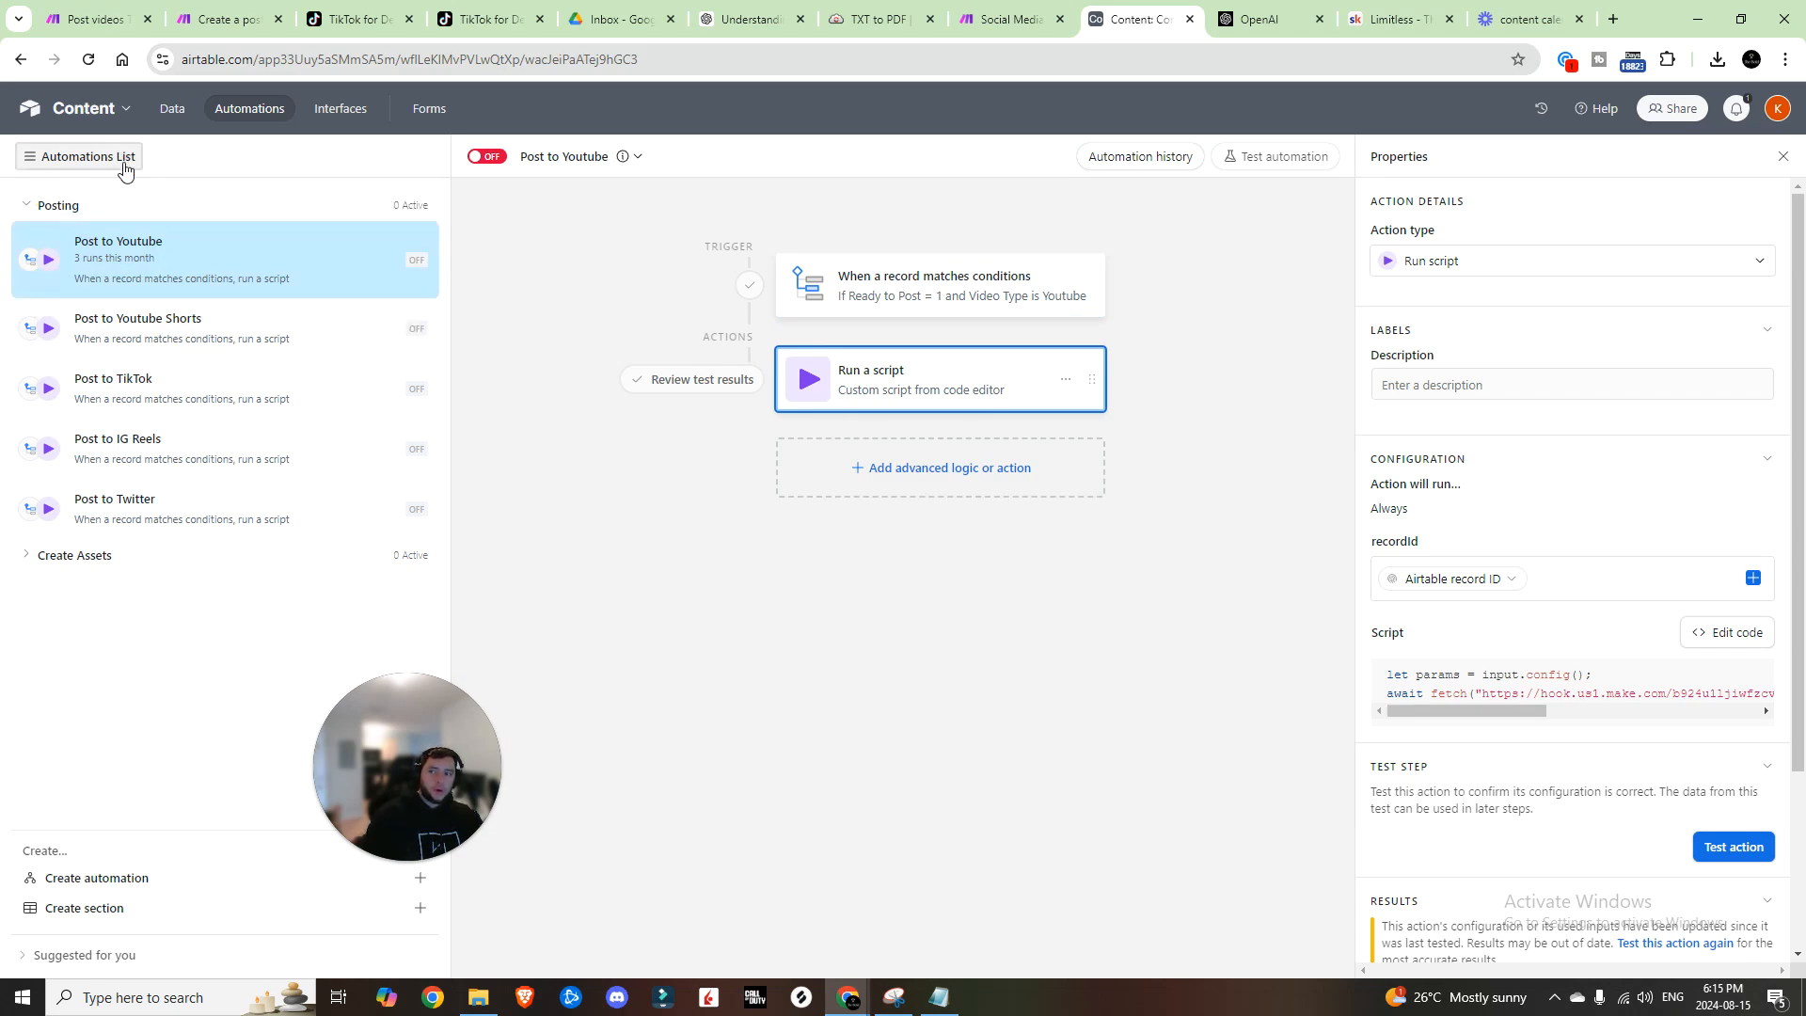
Step: Inspect the Post to Youtube trigger conditions and its script's action=postYT webhook parameter
click(933, 301)
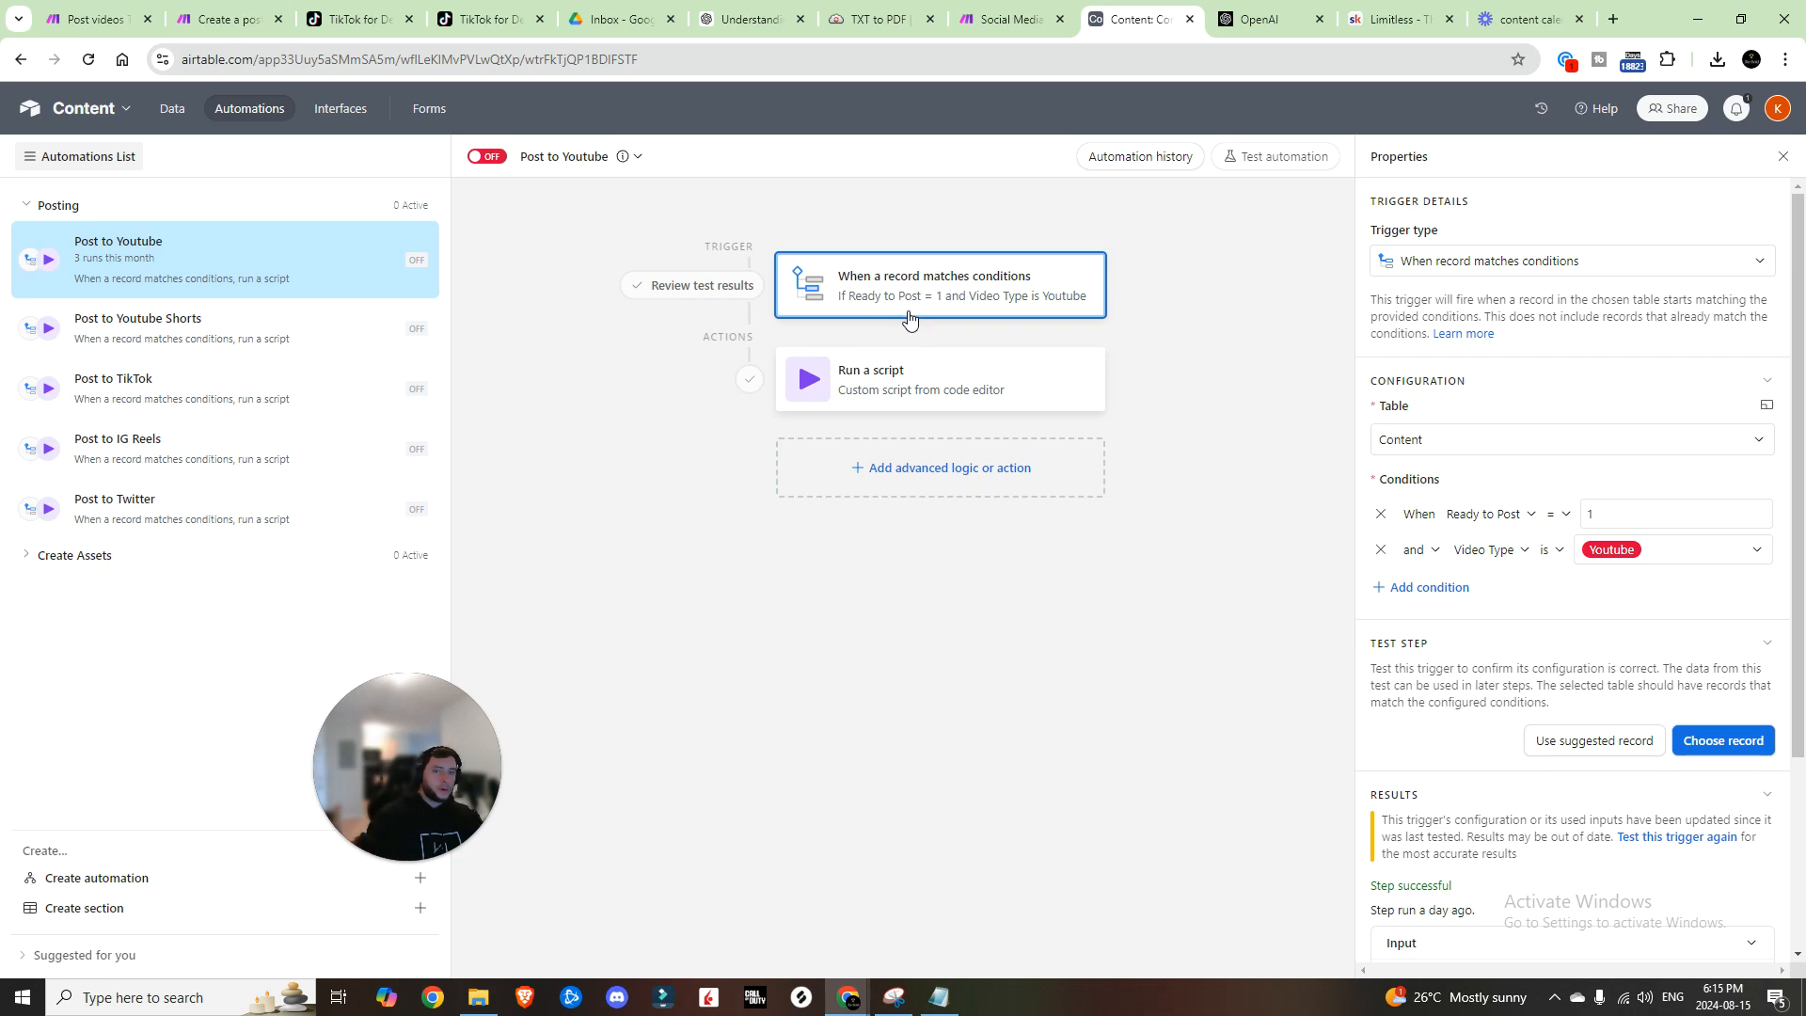
click(916, 389)
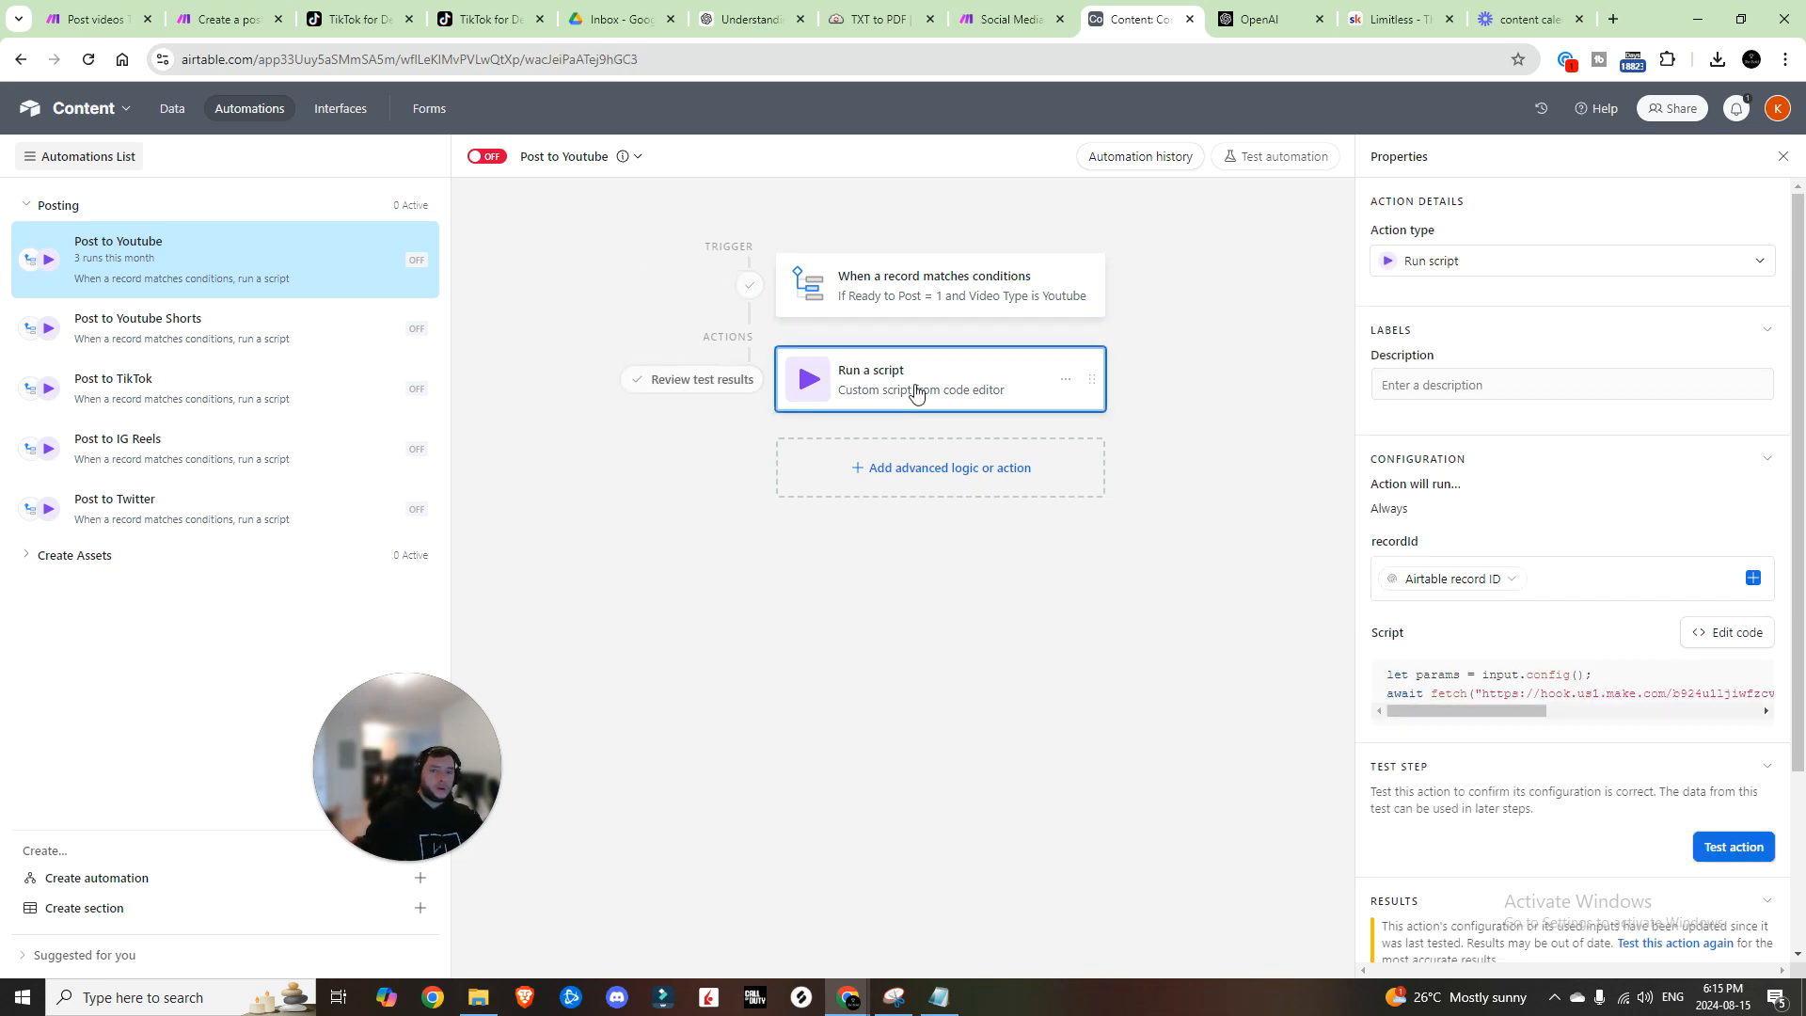
click(1728, 632)
scroll(1240, 237, right, 2)
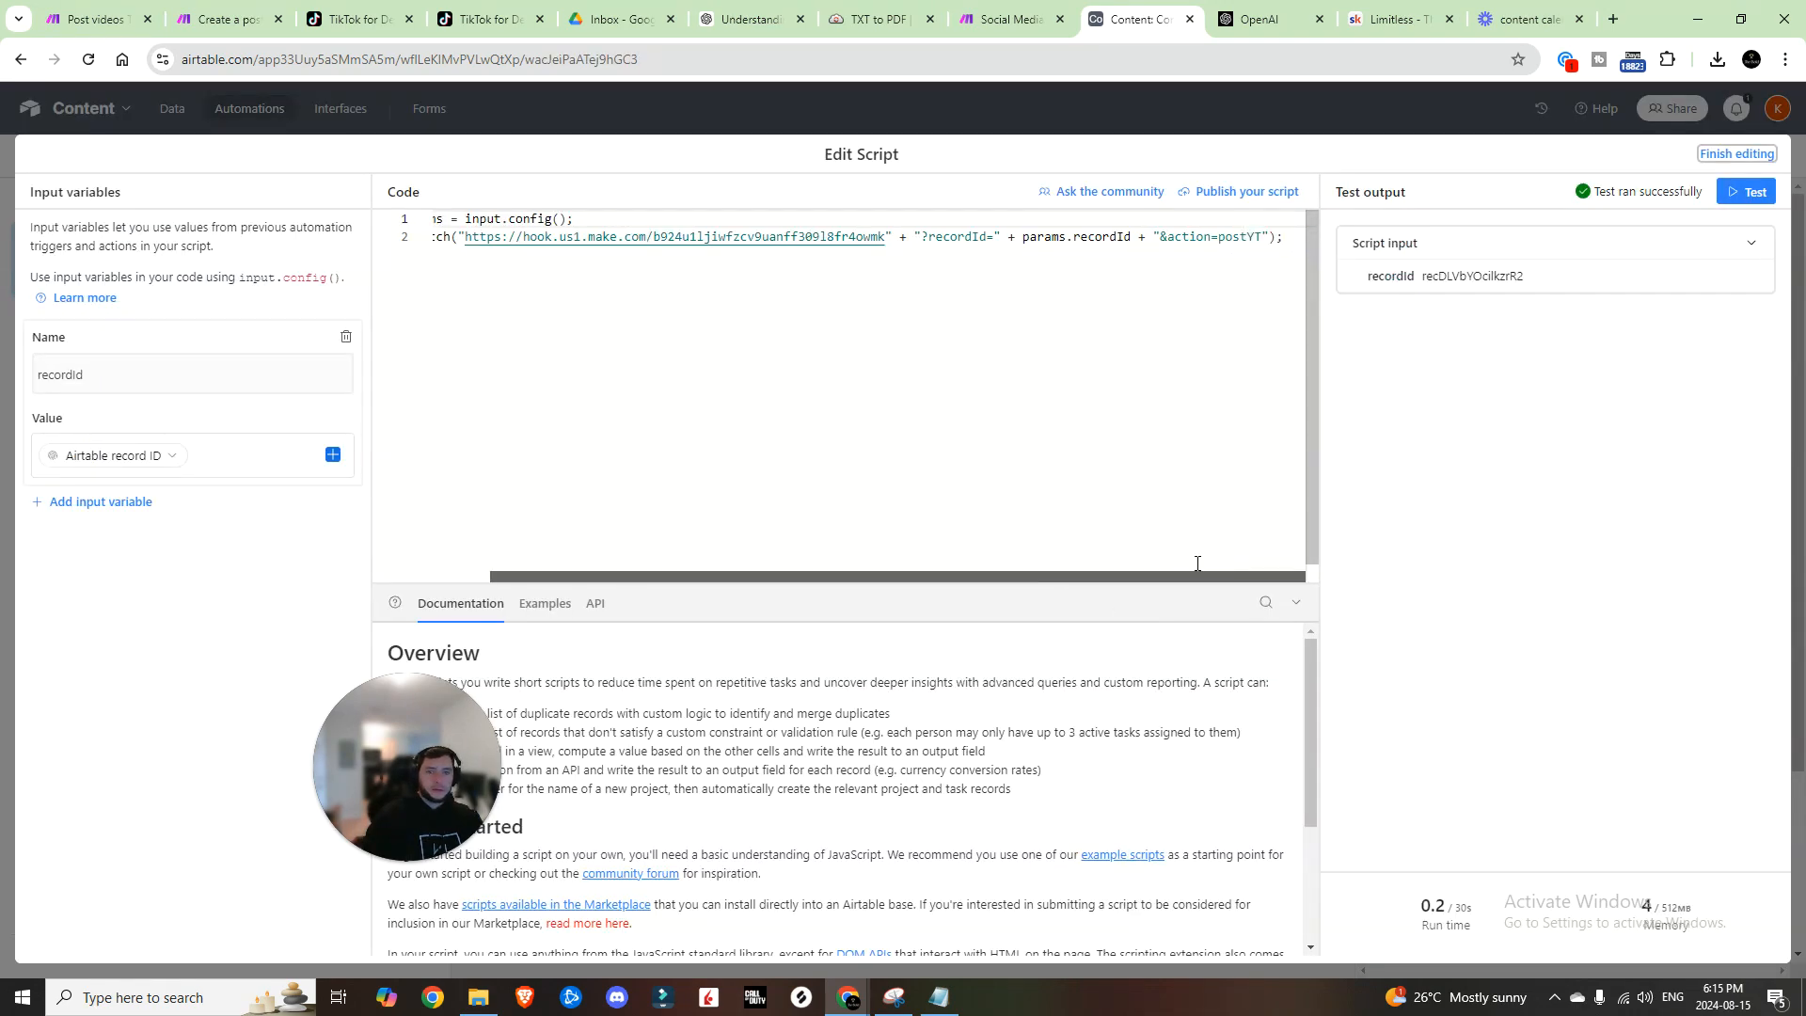
drag(1217, 242, 1263, 238)
click(1107, 98)
Step: Clone Airtable module 31 onto a new bottom route and delete the empty placeholder module
click(1011, 19)
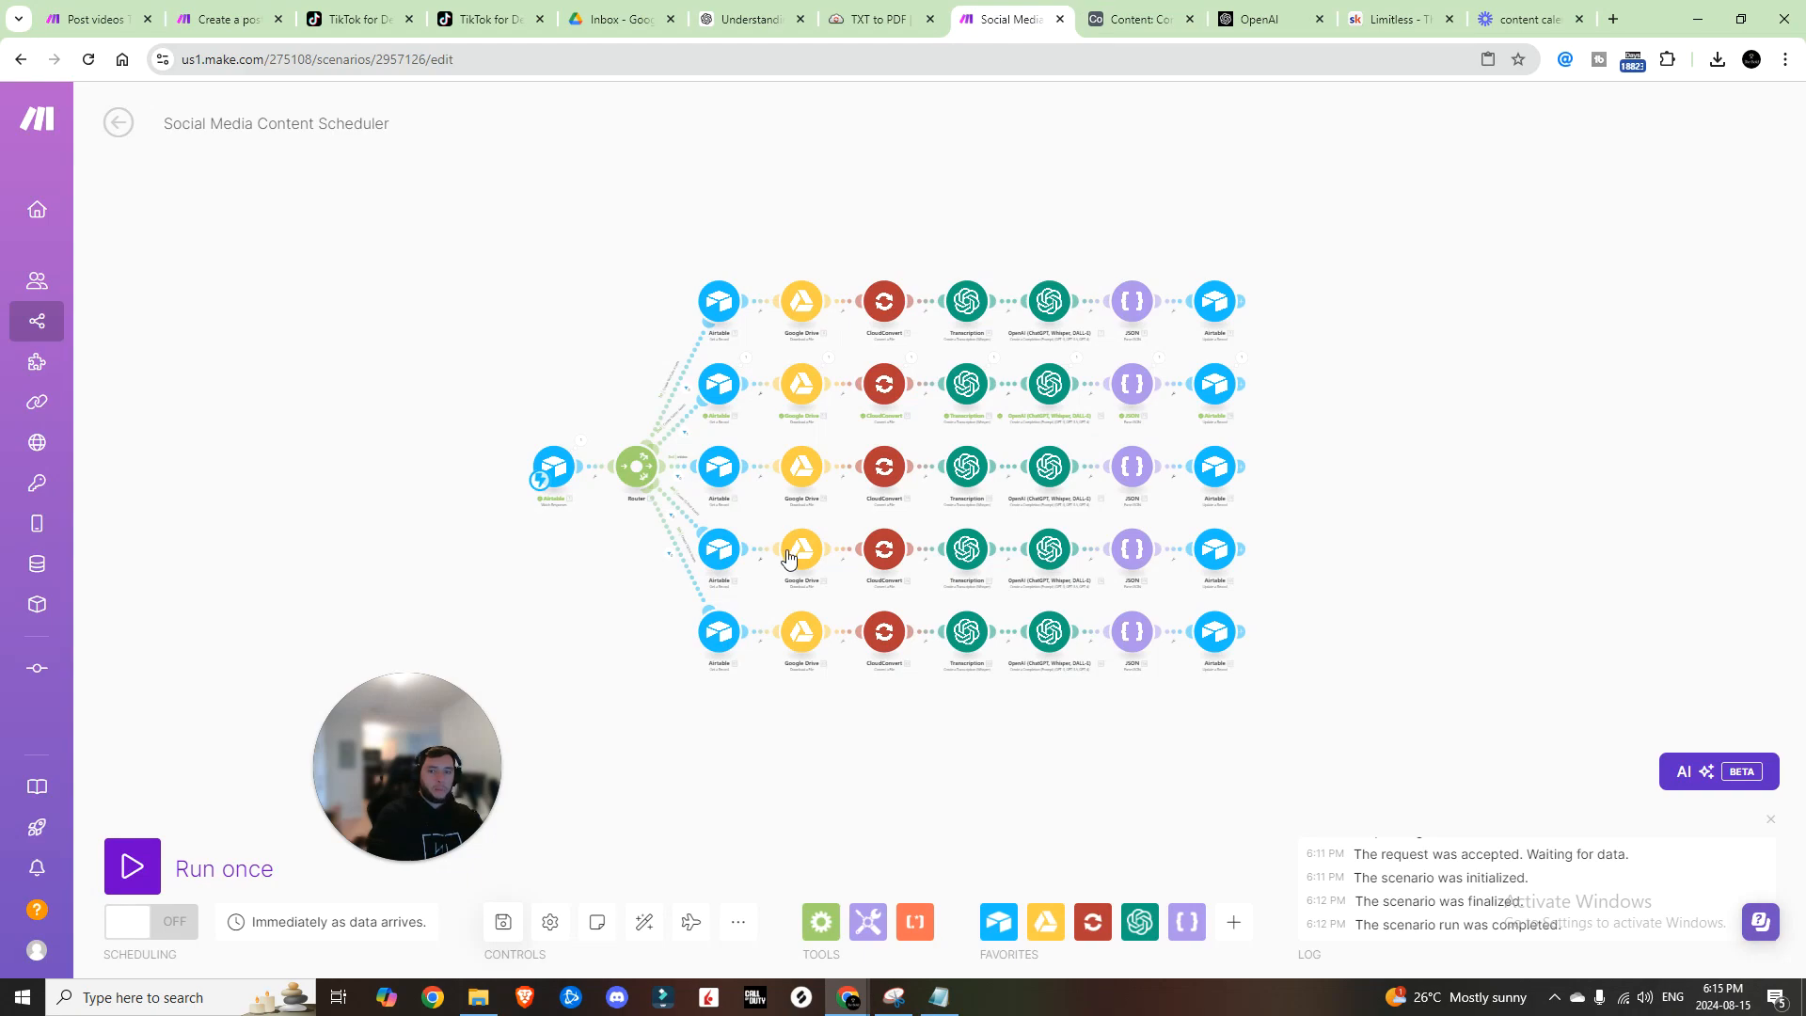
scroll(625, 671, up, 5)
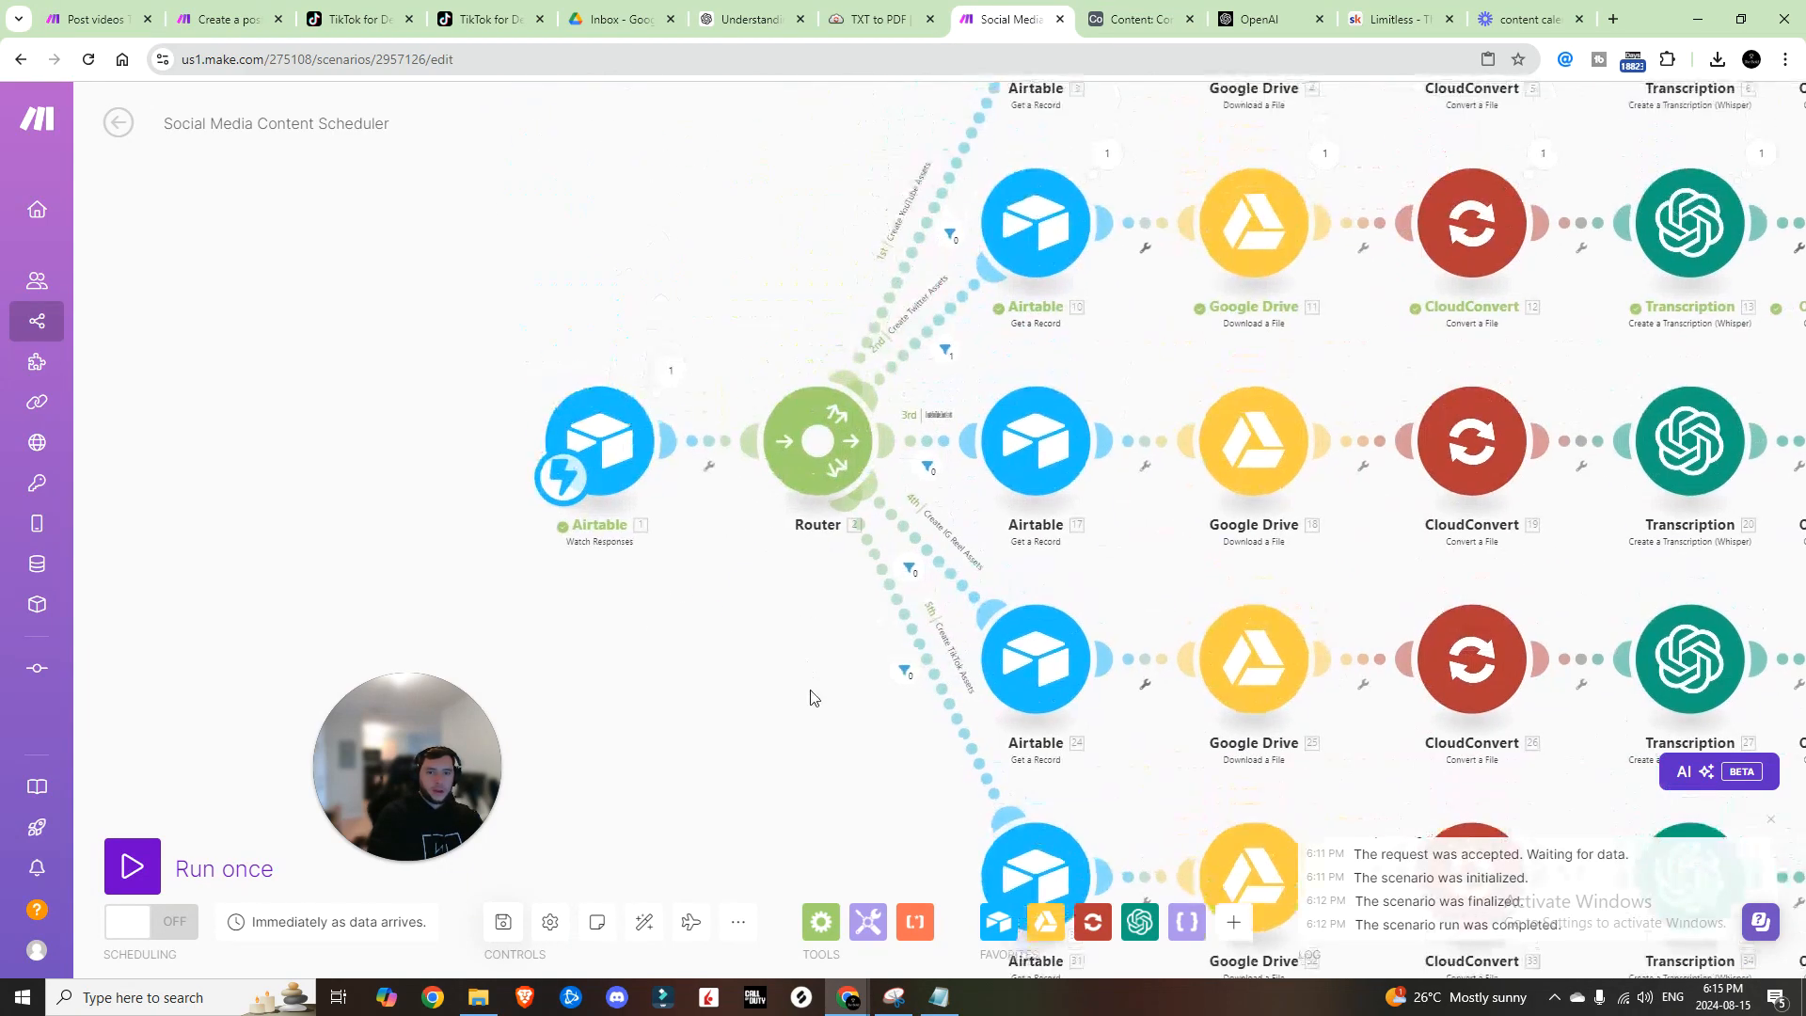
scroll(847, 442, down, 5)
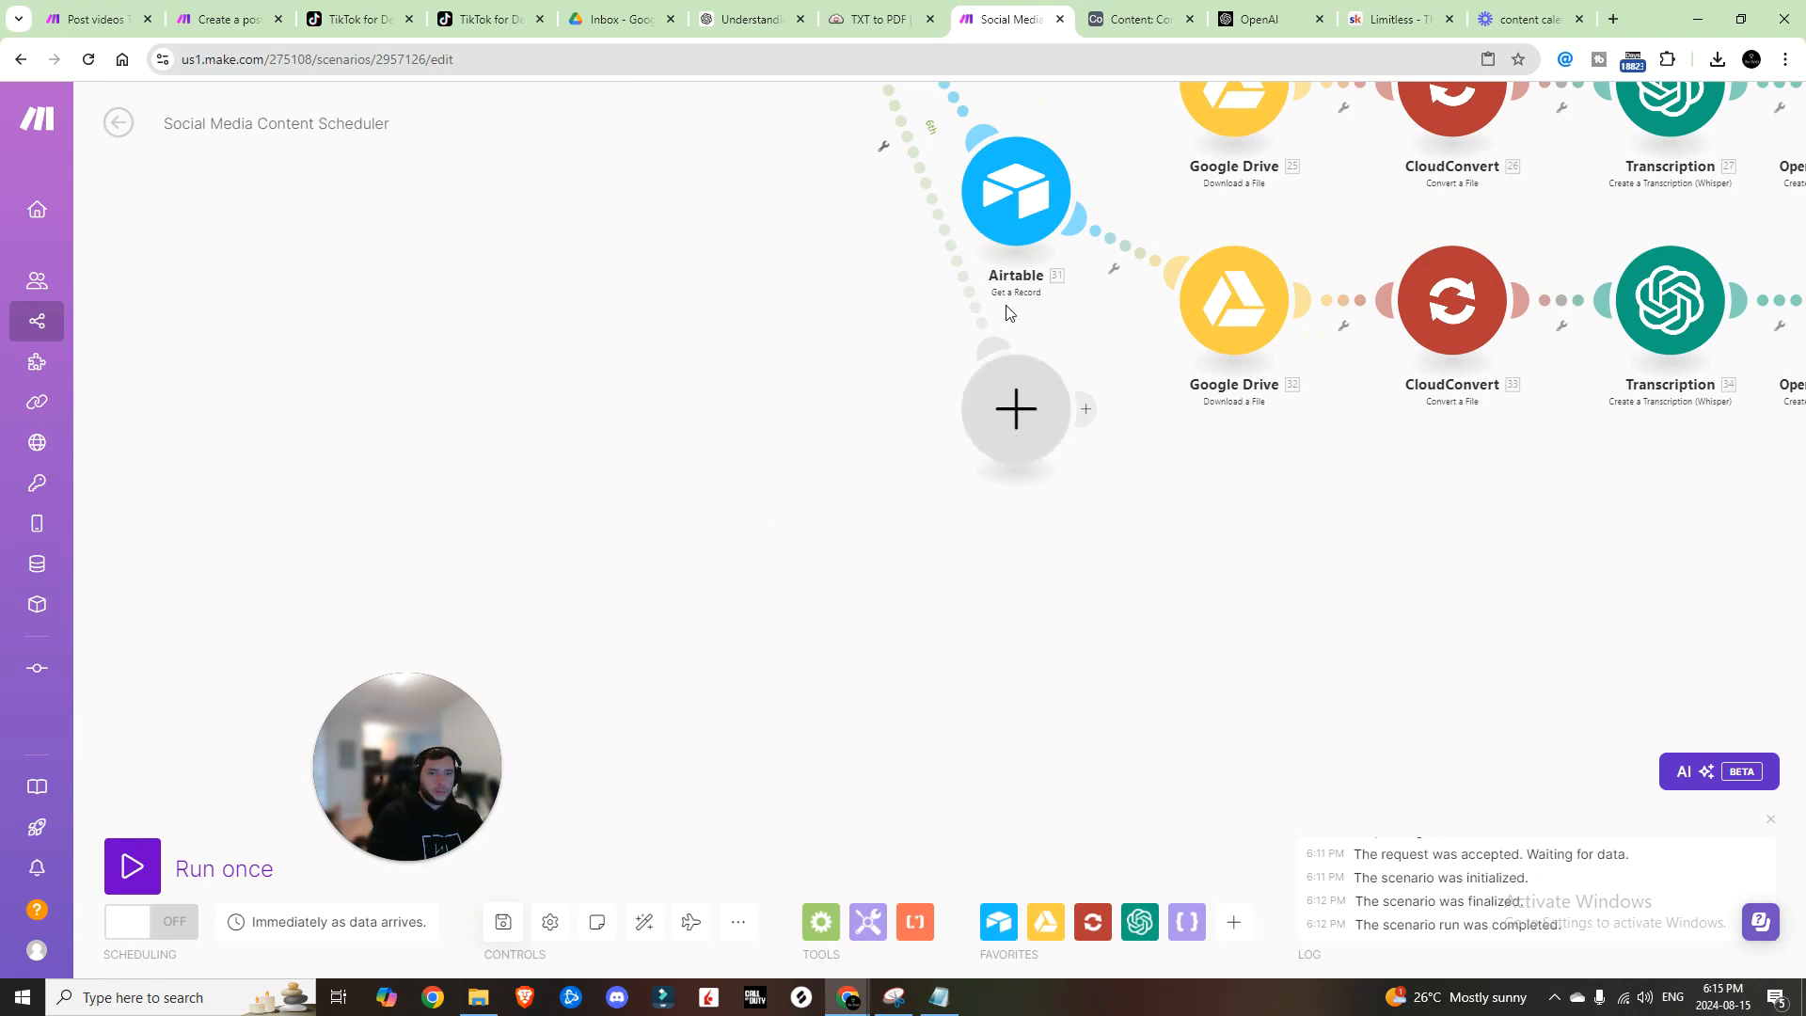
right_click(1023, 228)
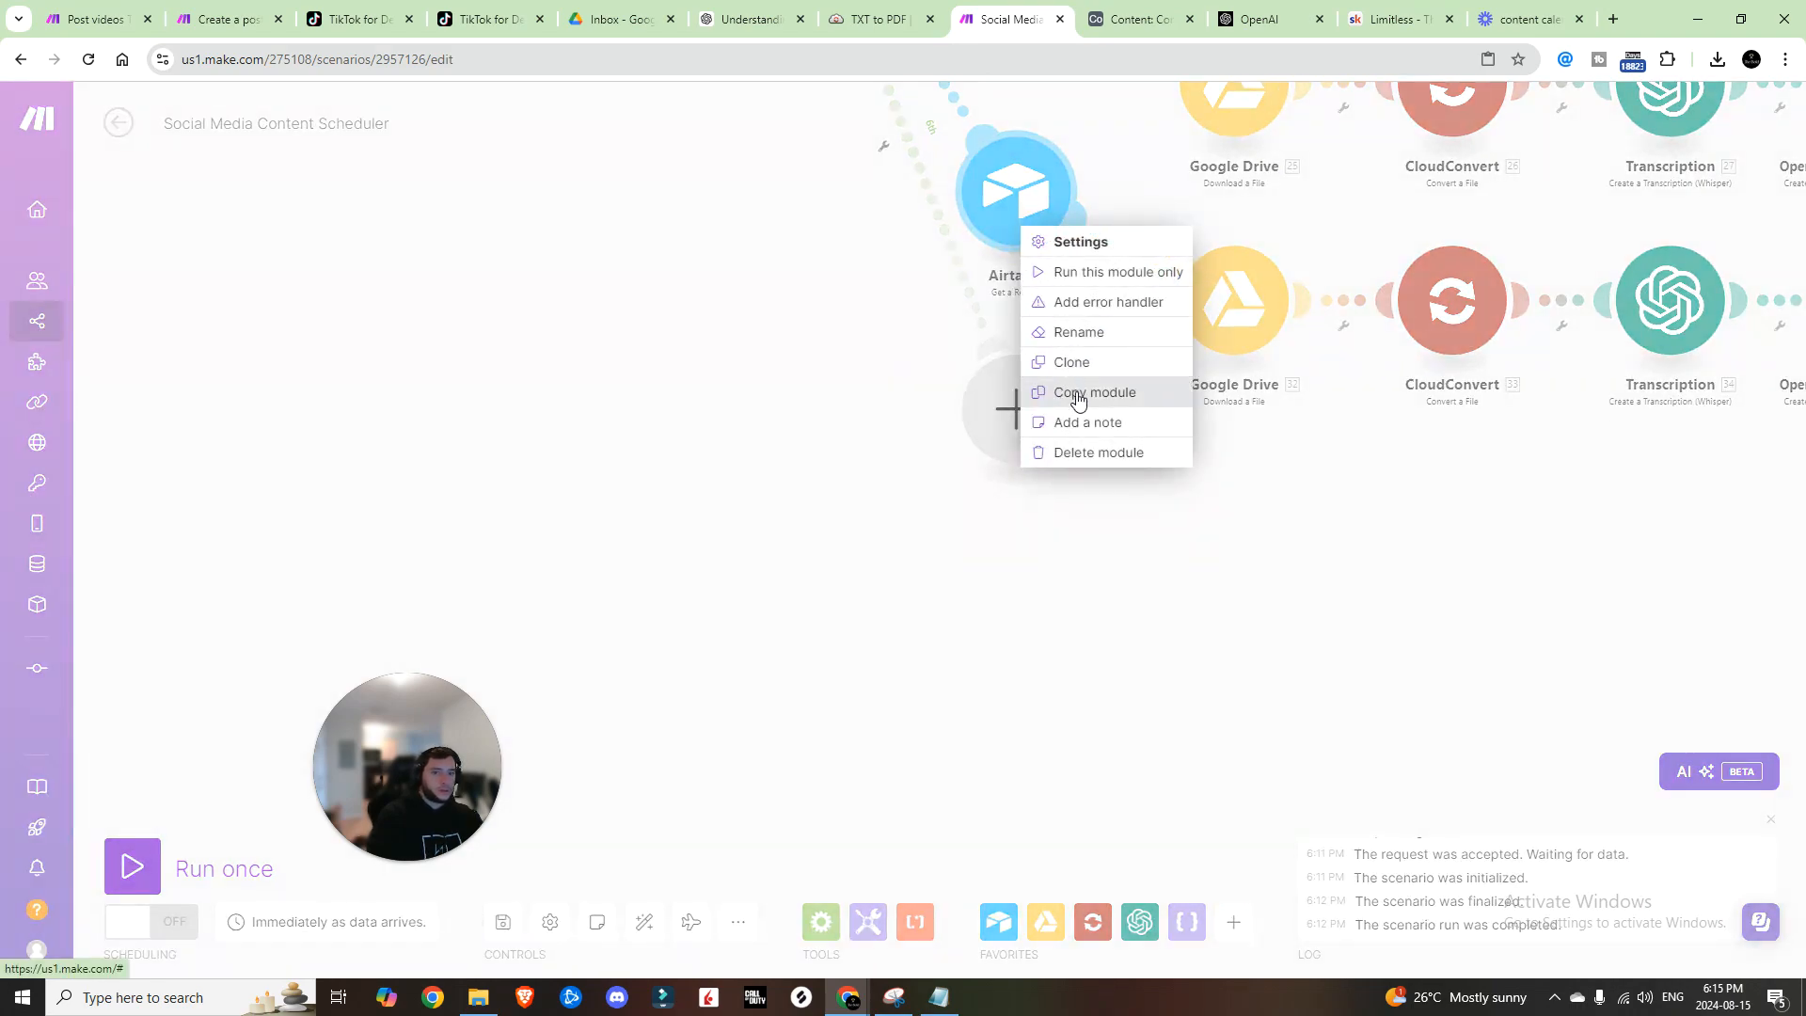
click(1073, 362)
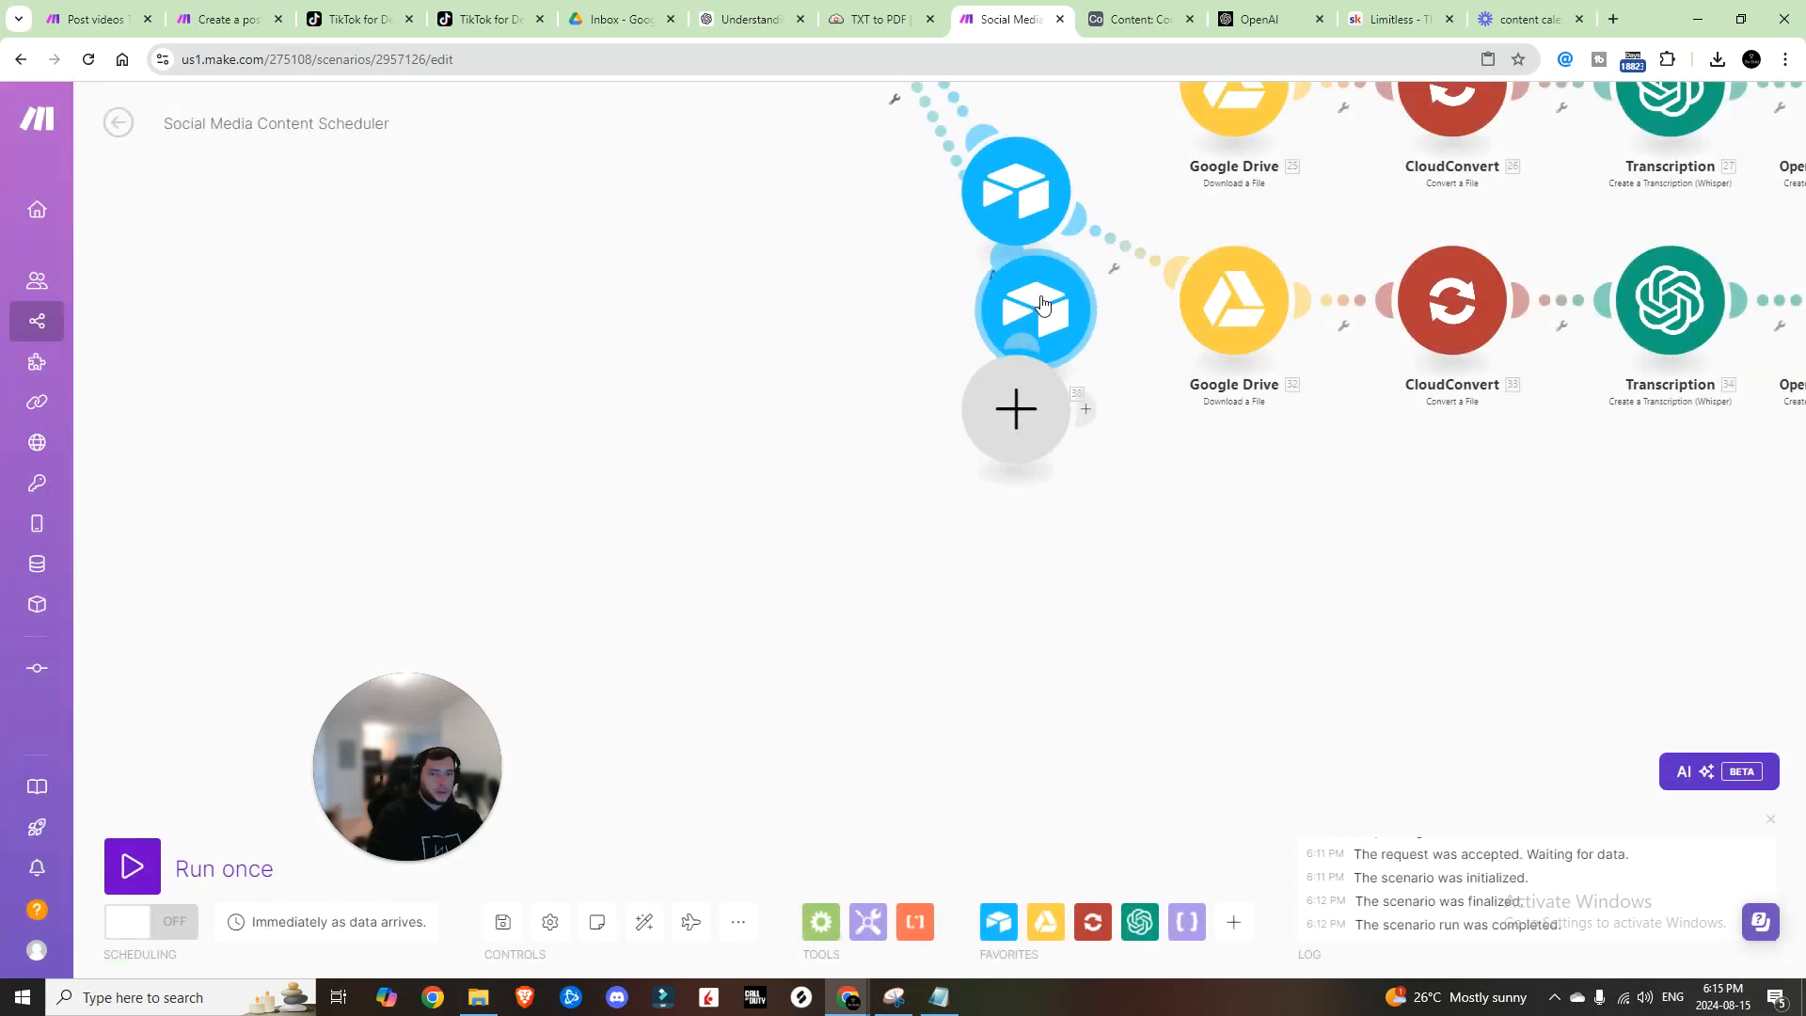
click(1034, 345)
drag(968, 440, 856, 444)
right_click(884, 440)
click(950, 486)
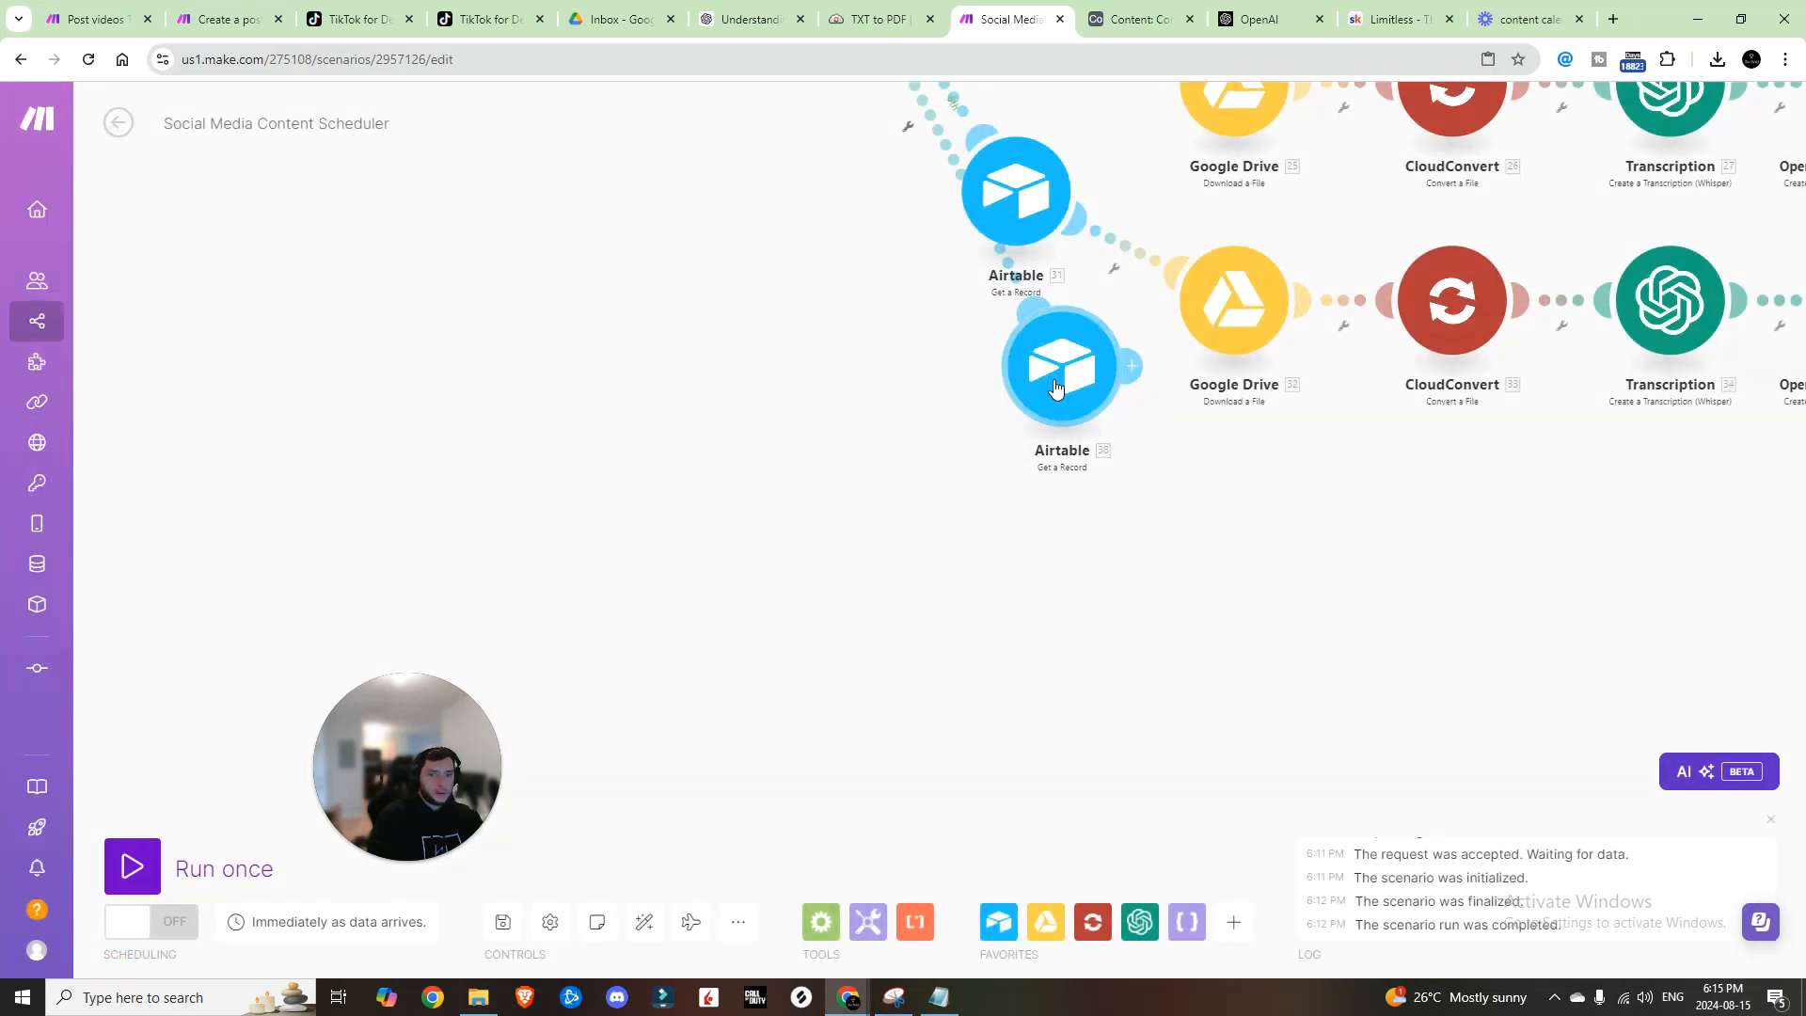
Step: Auto-align the modules, confirm cloned Airtable module 38, and add a YouTube video upload action
click(652, 938)
scroll(931, 556, up, 3)
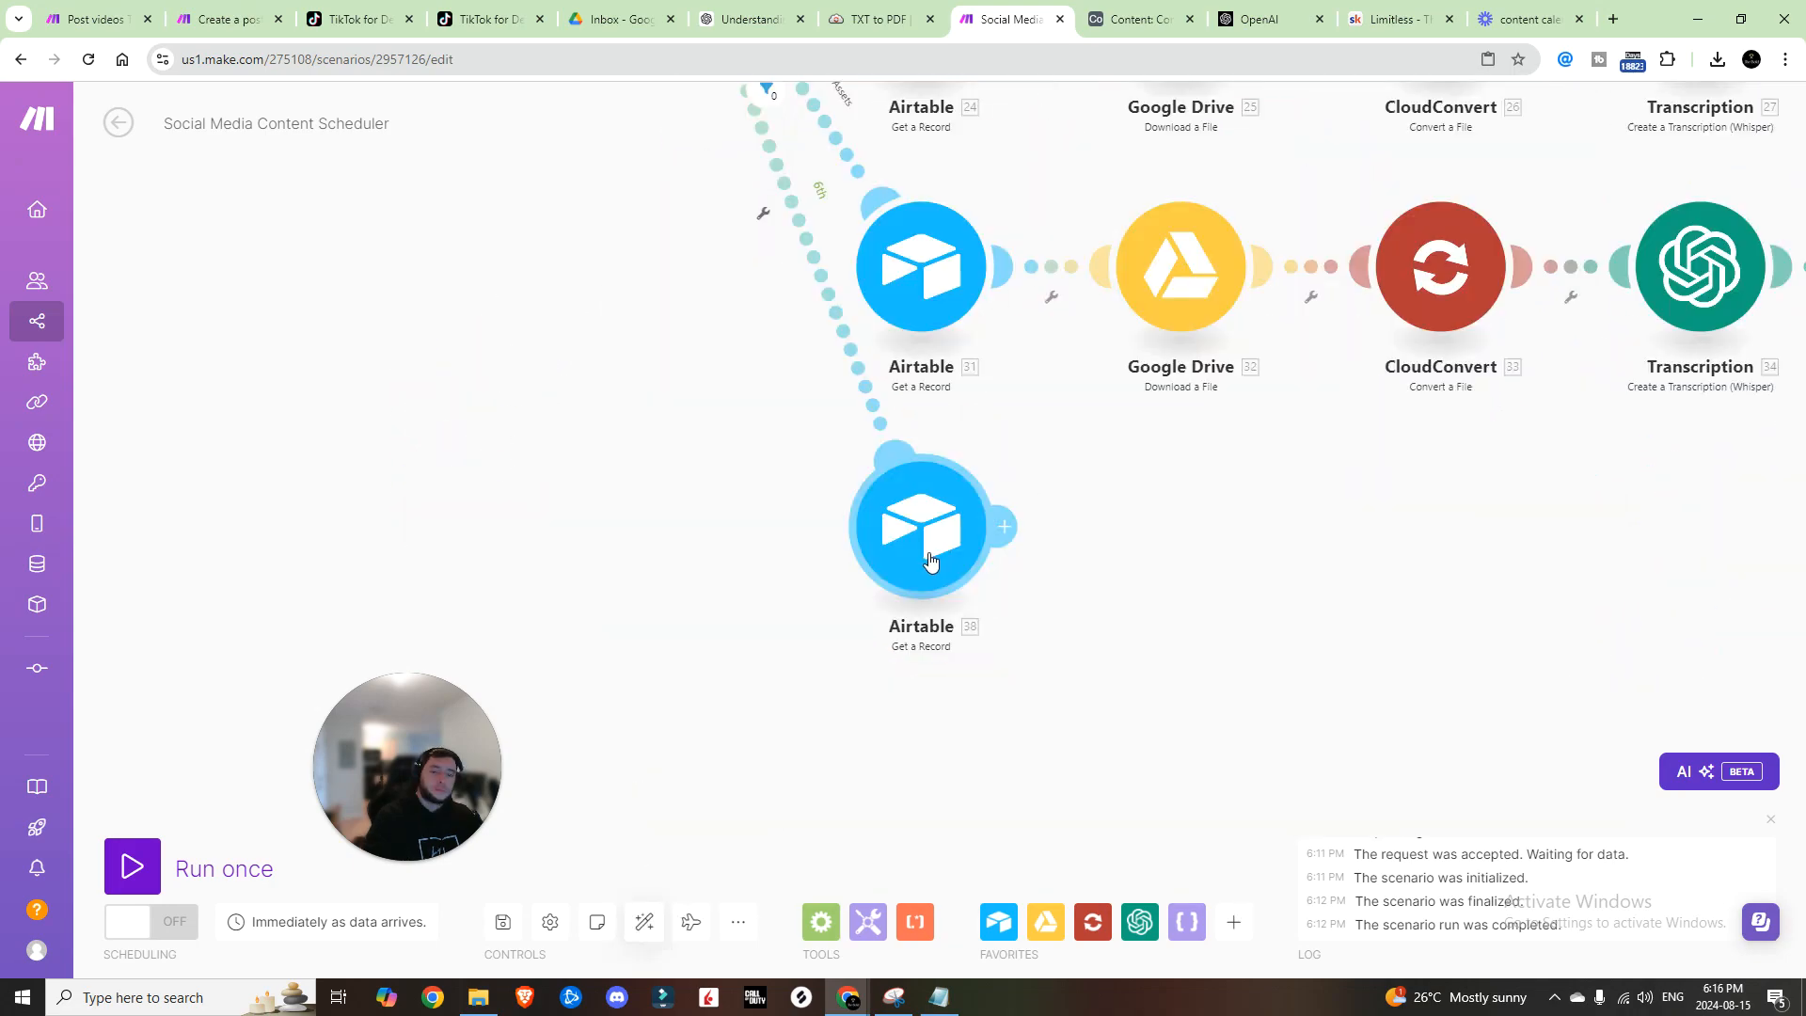
click(929, 553)
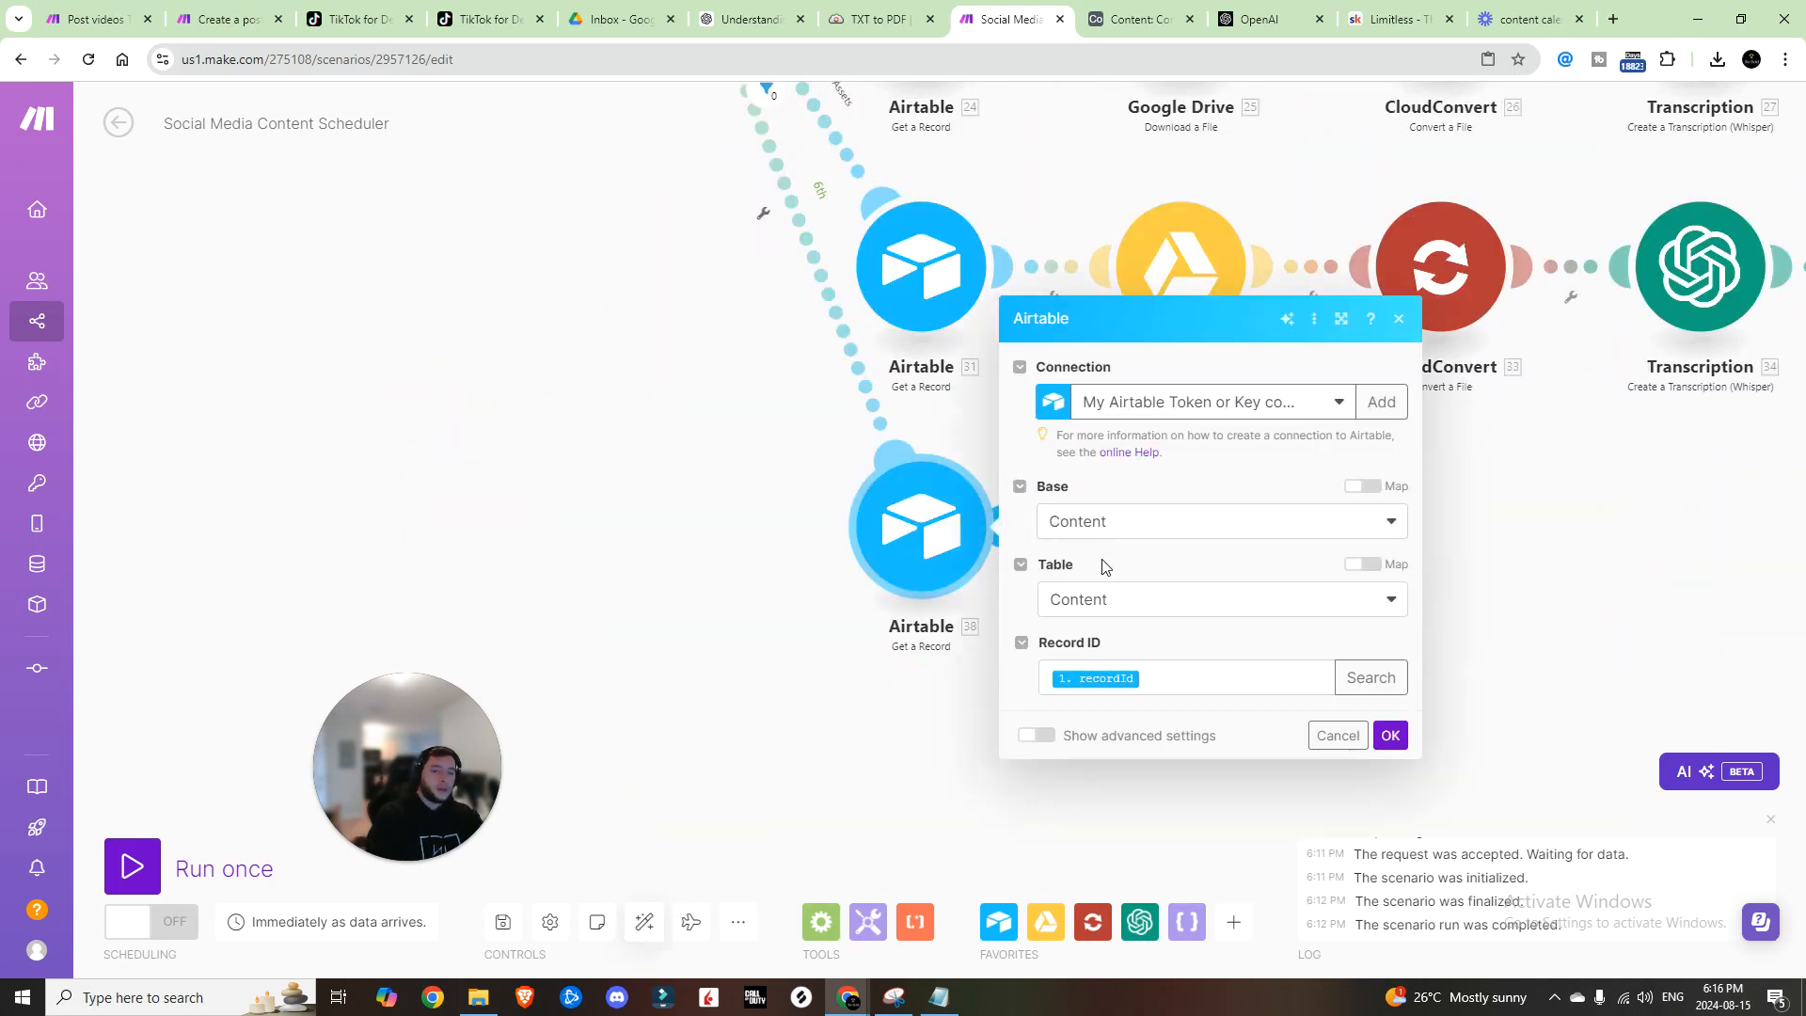
click(1389, 736)
scroll(645, 419, down, 5)
scroll(726, 578, up, 5)
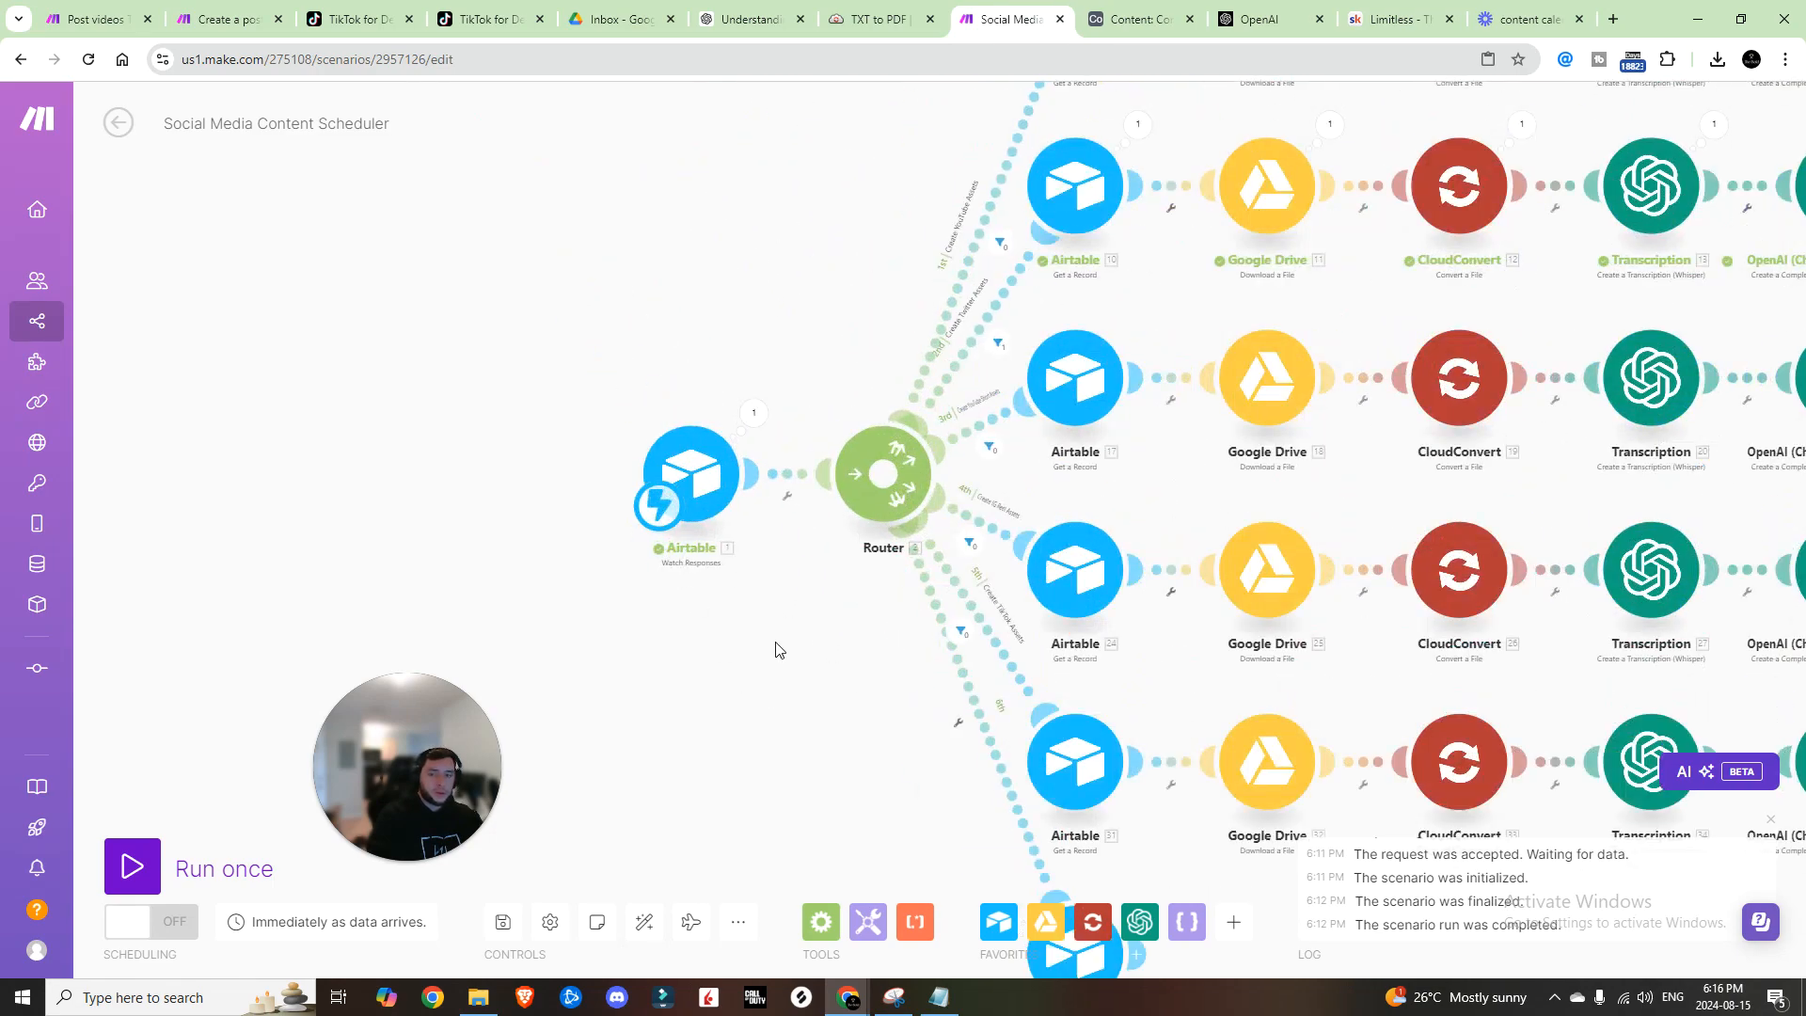
drag(910, 597, 758, 569)
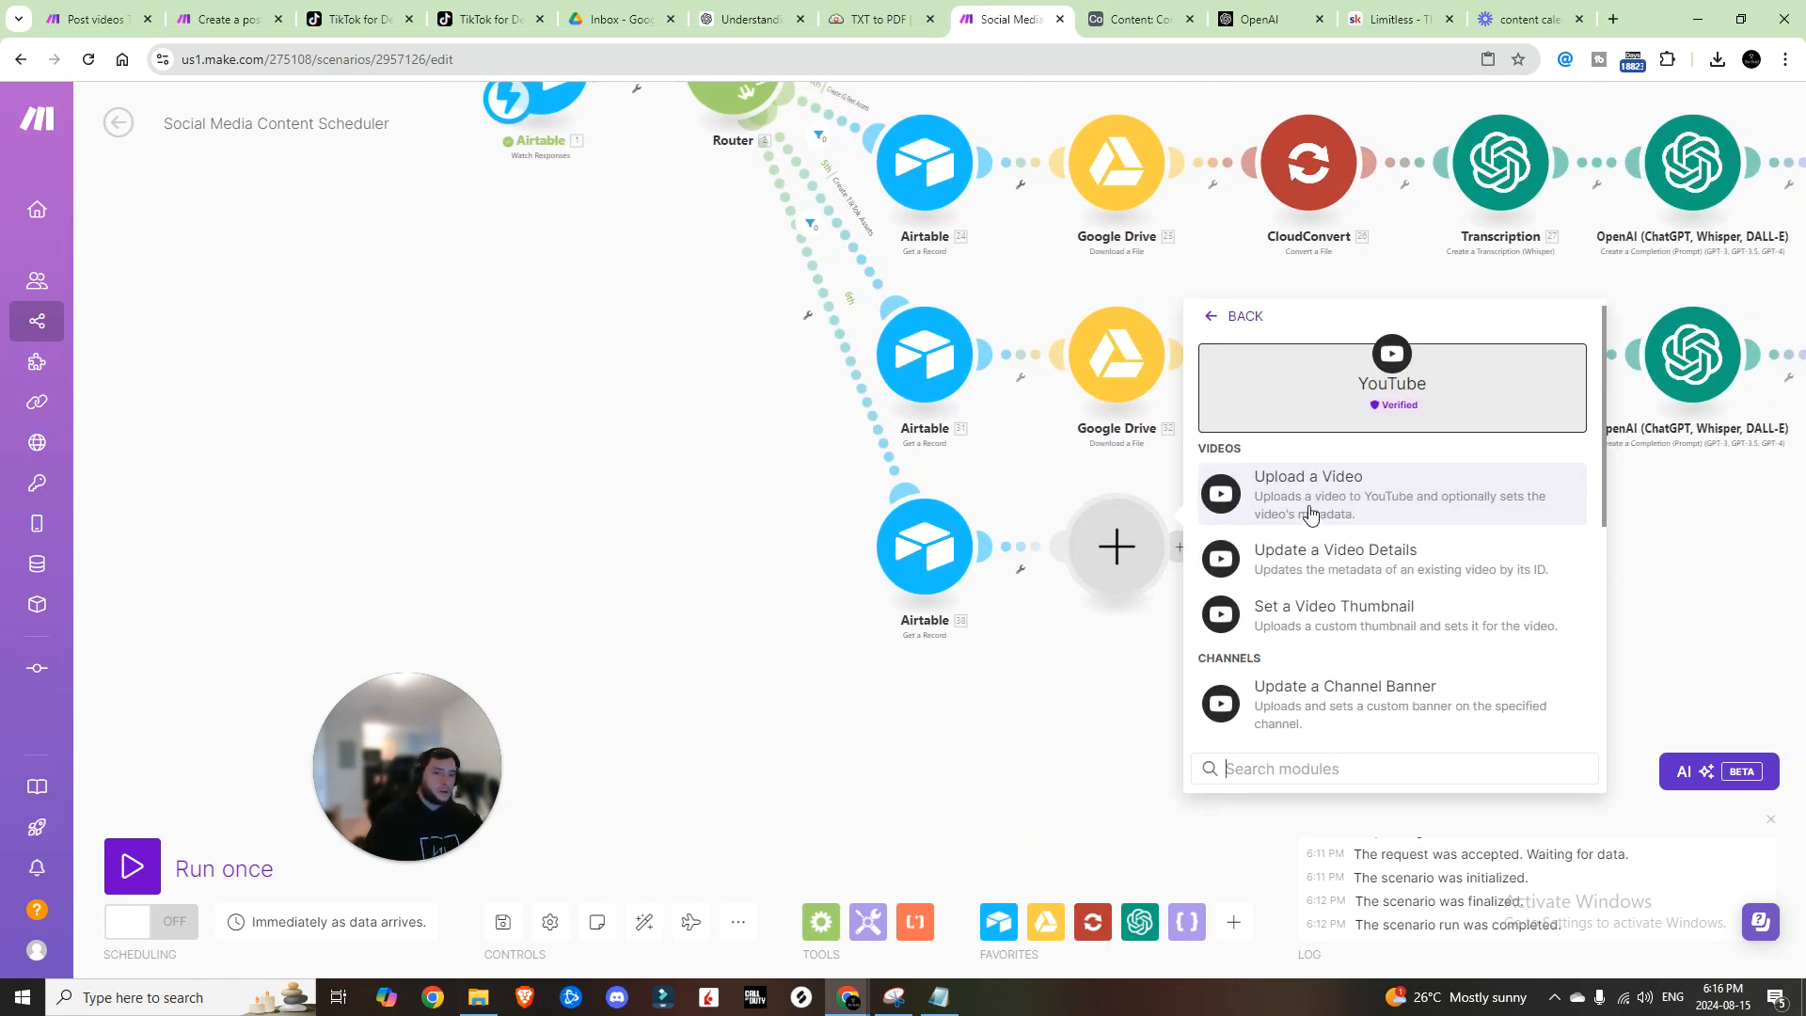
click(1309, 510)
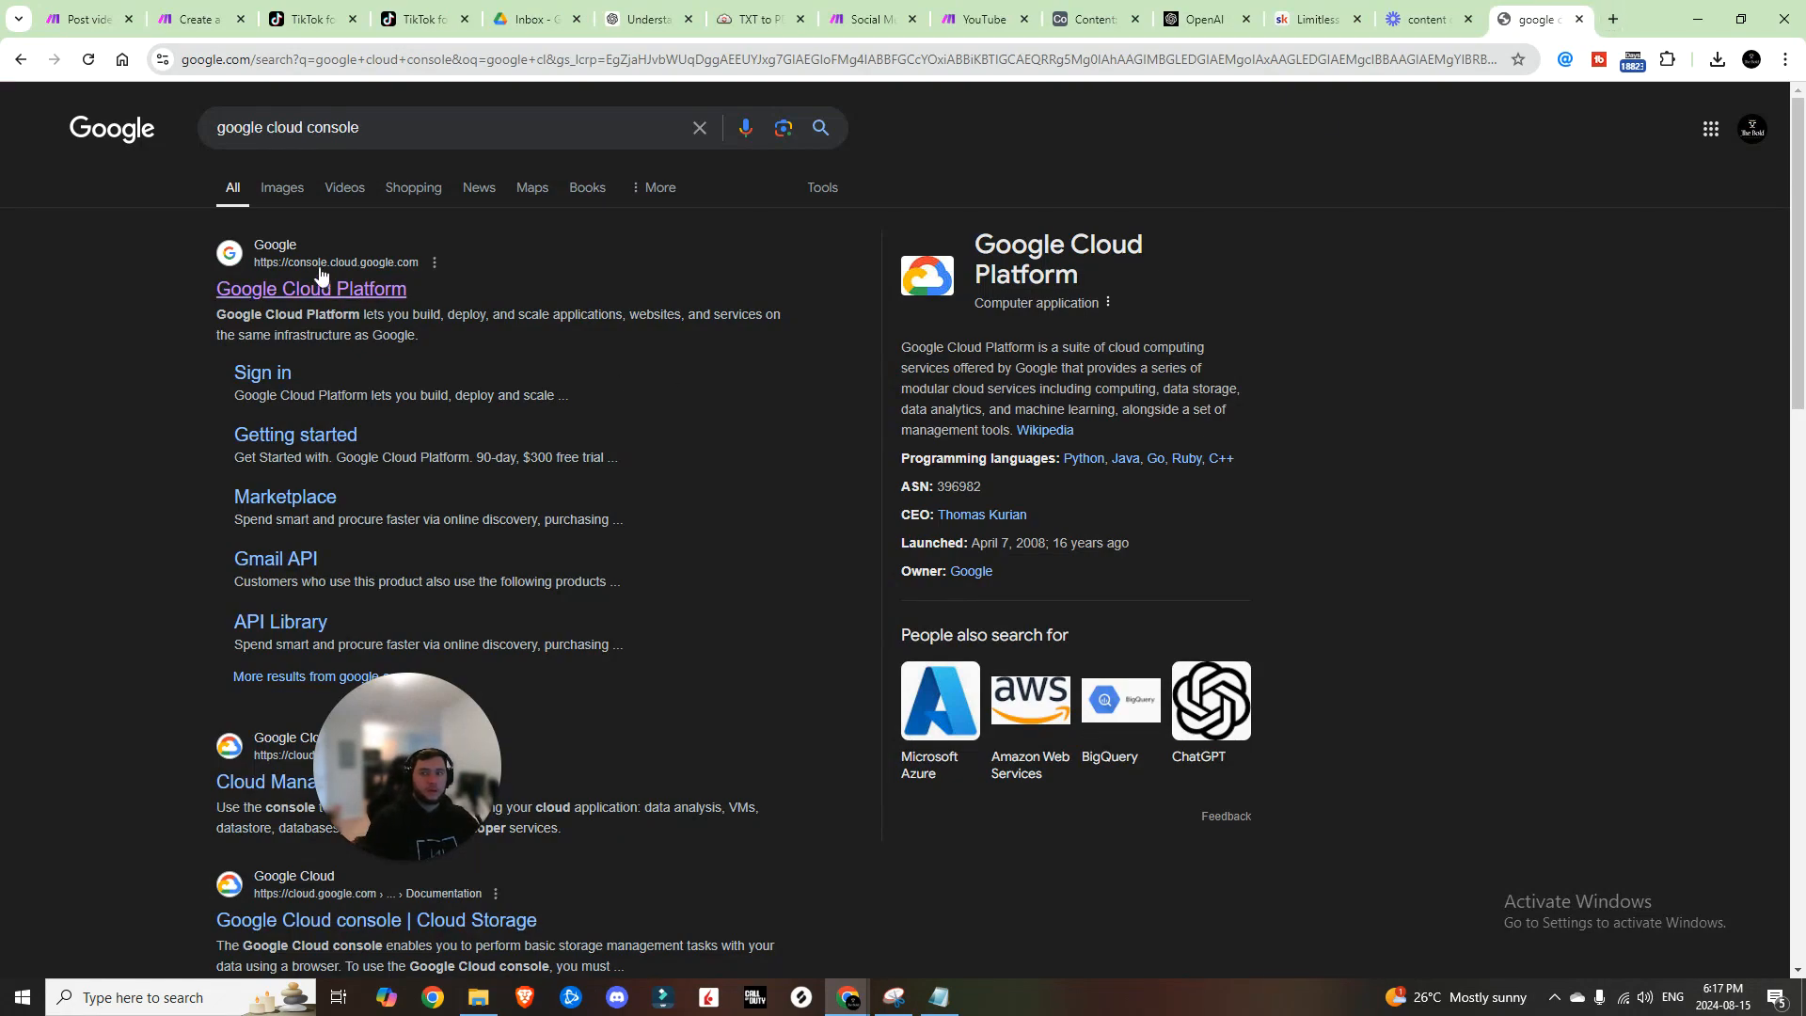
Step: Search 'youtube' in Google Cloud Console and start a YouTube Data API v3 OAuth client ID
click(320, 277)
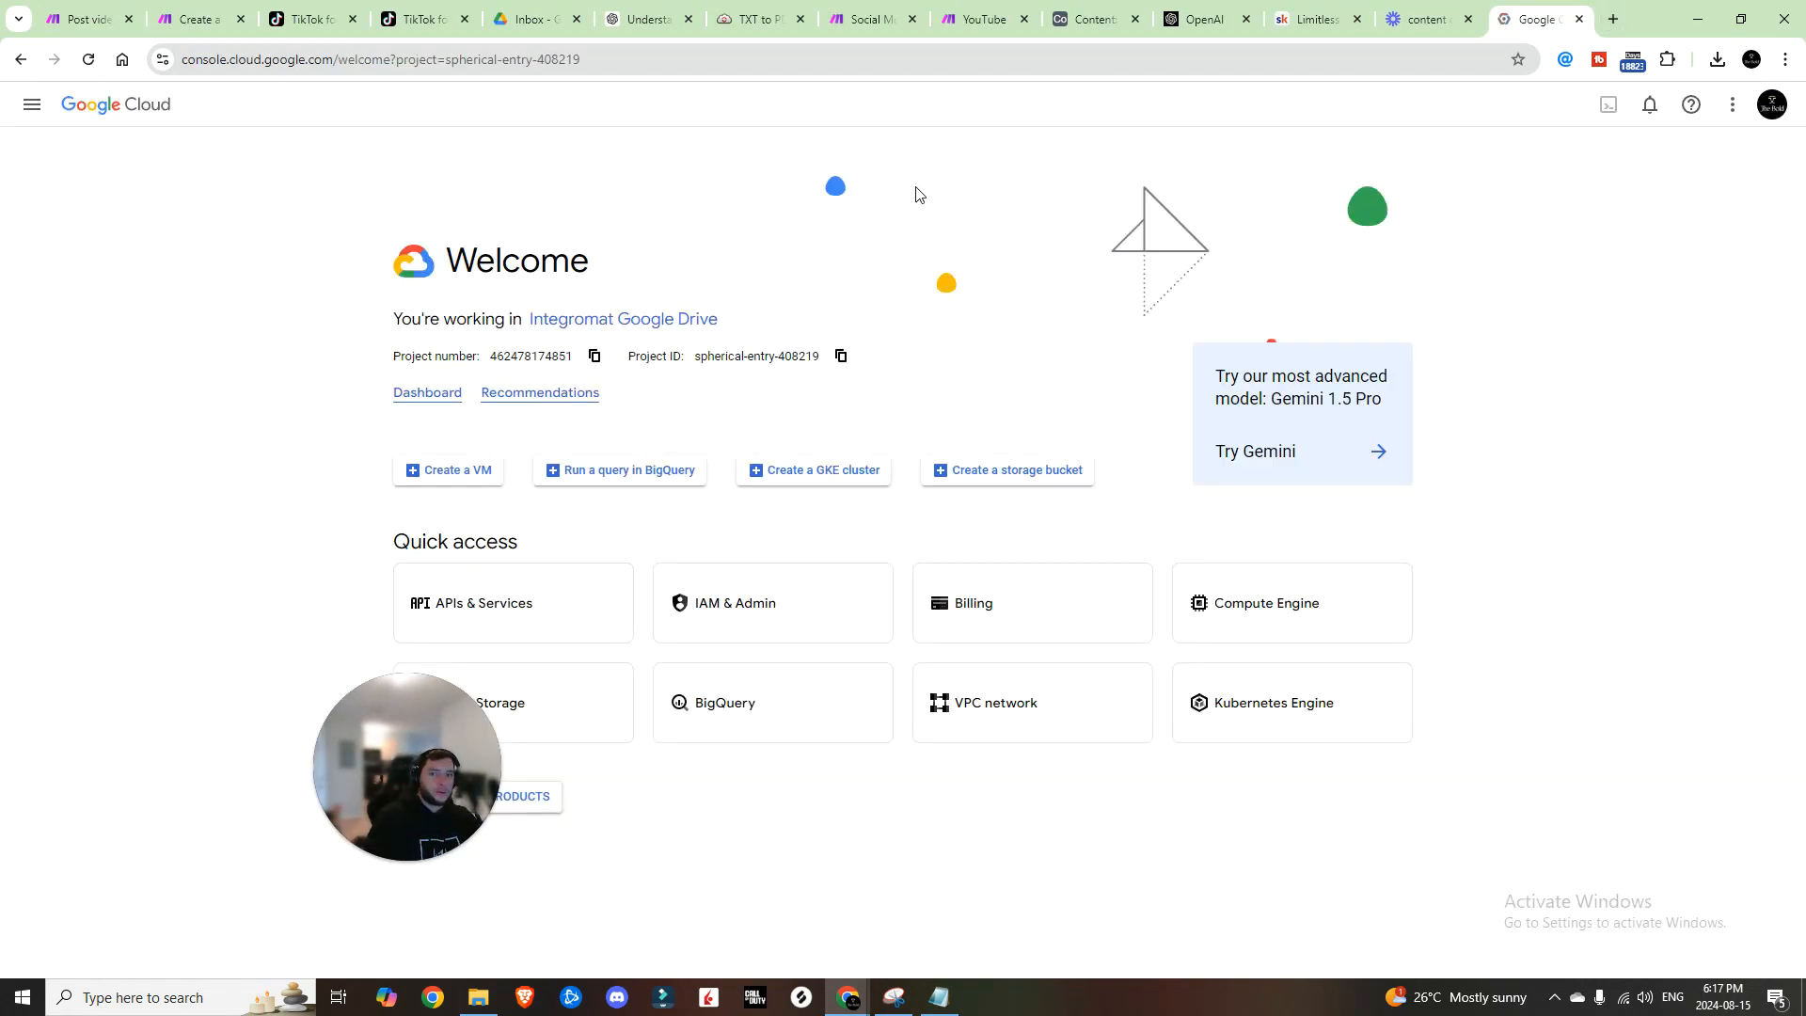
click(701, 106)
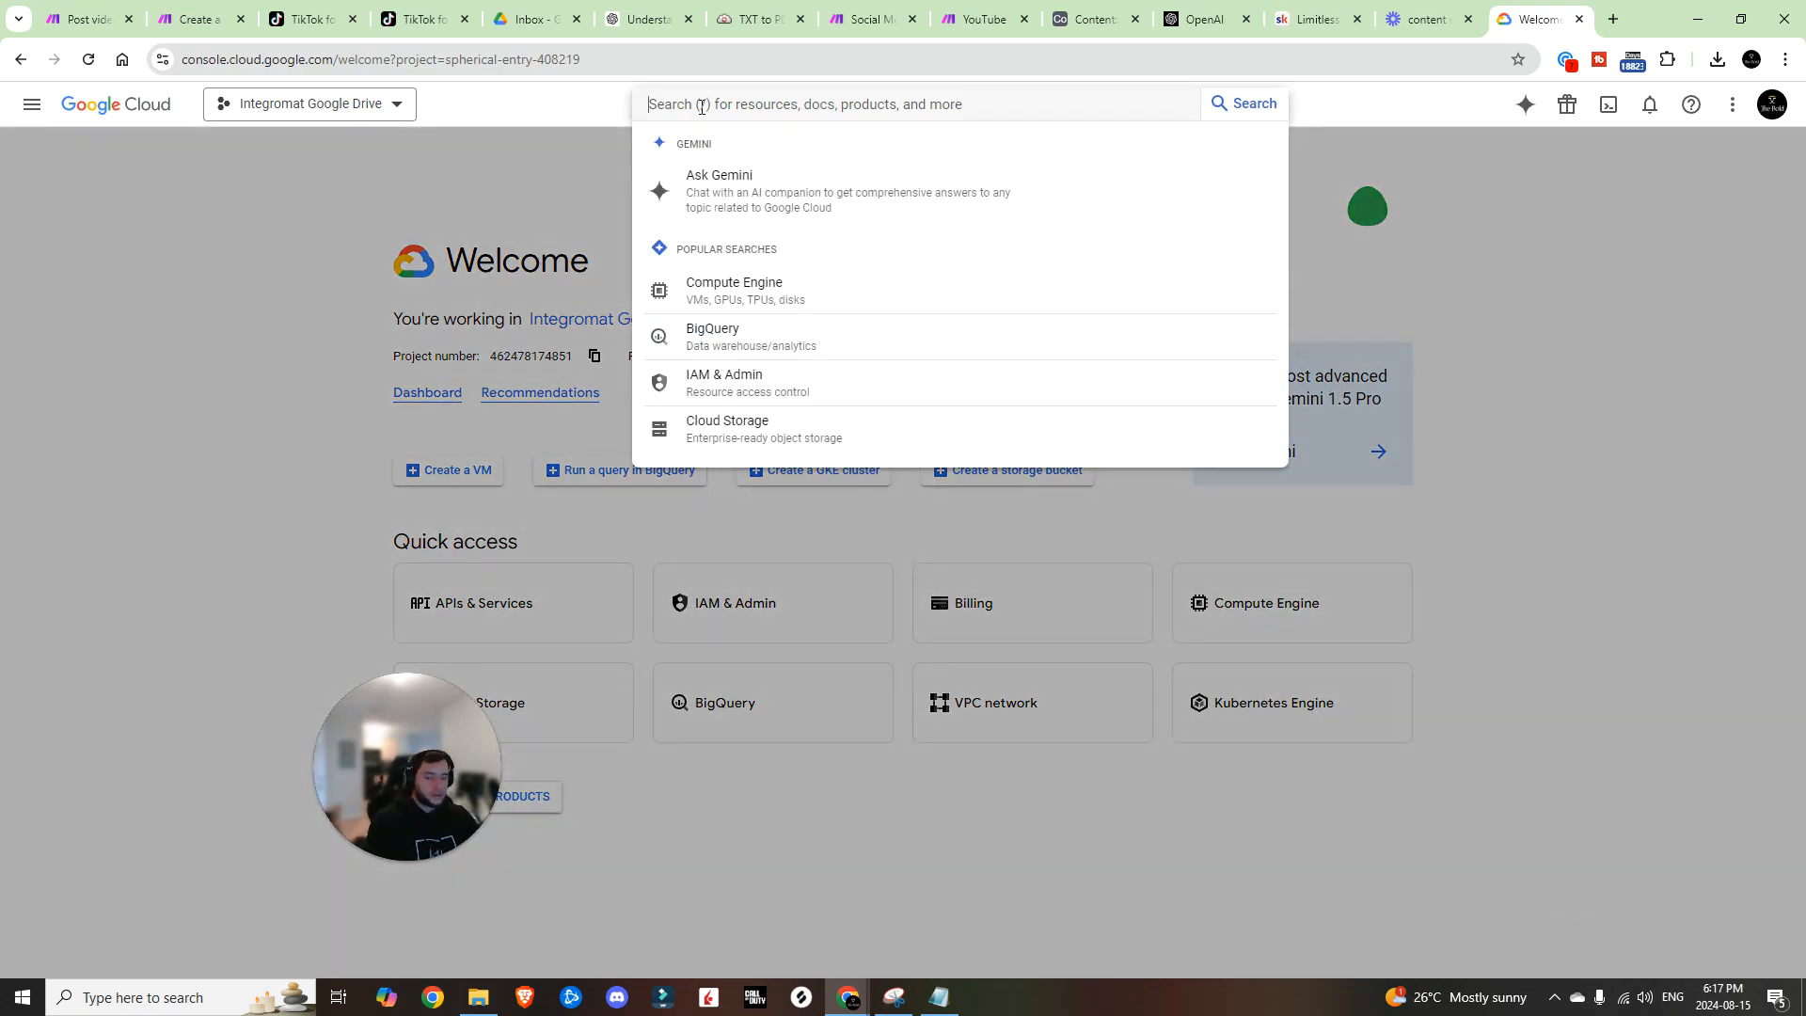
text(youtube)
key(Return)
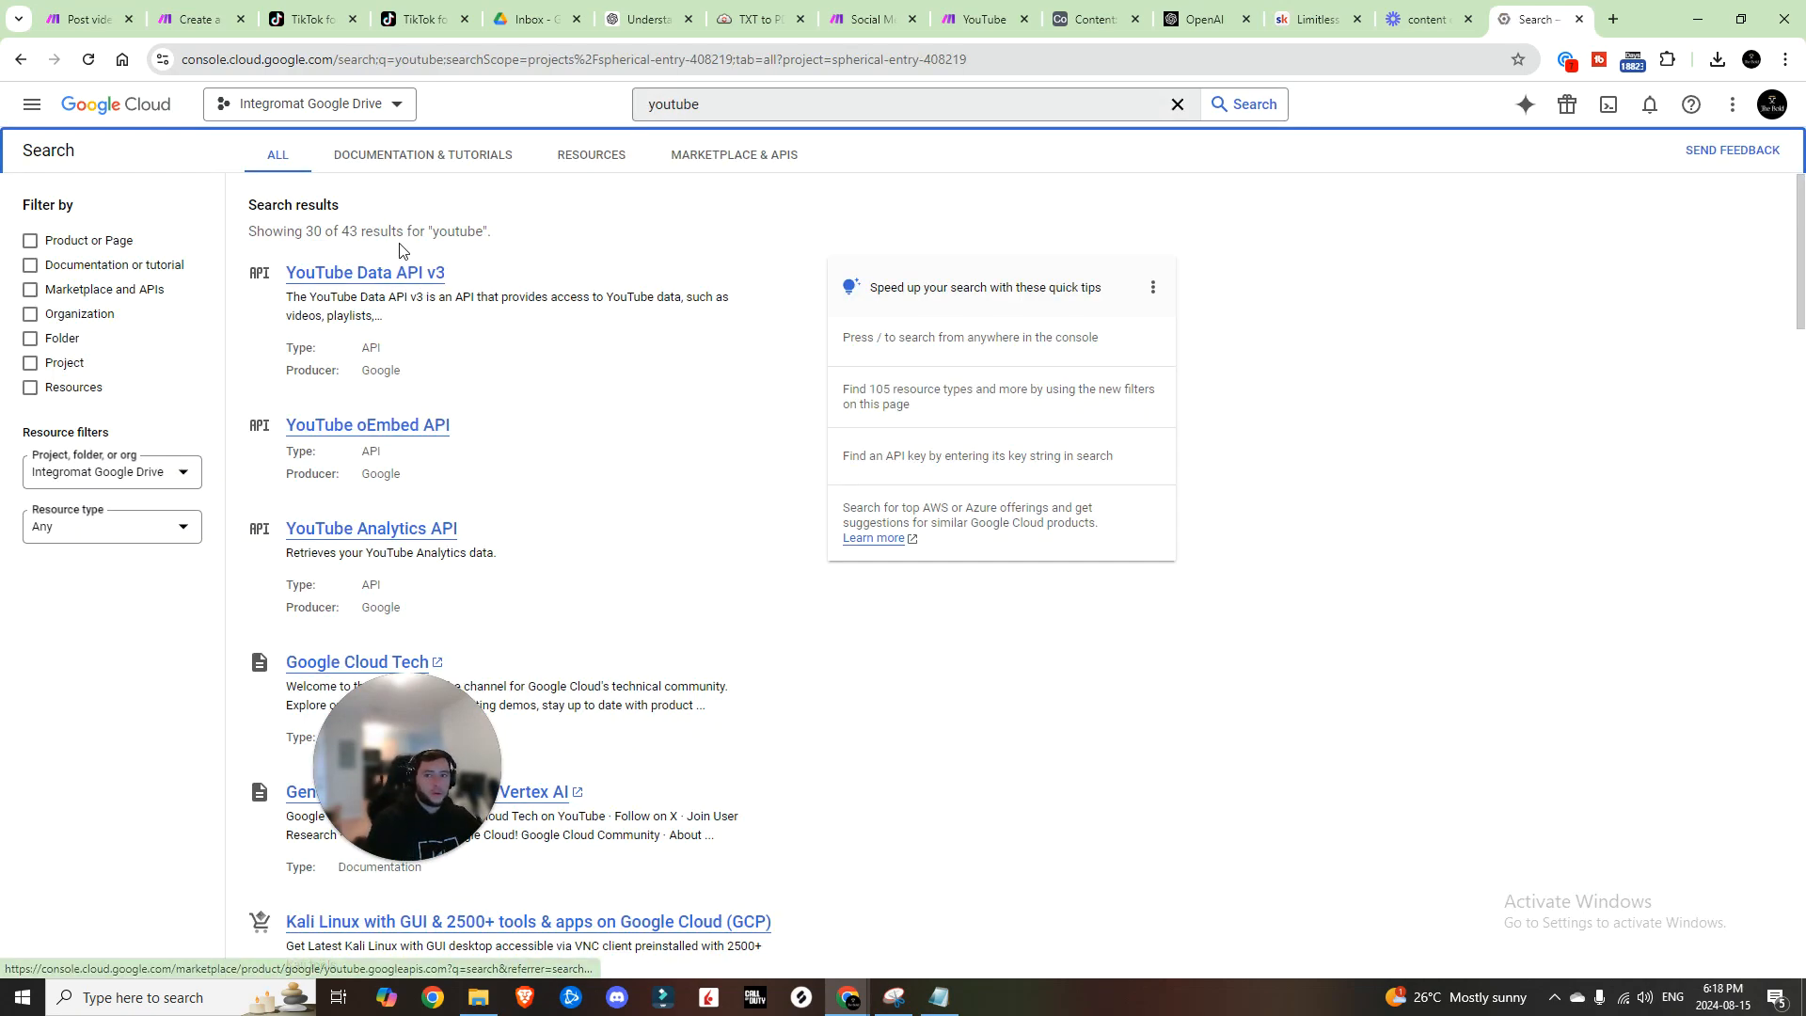
click(421, 281)
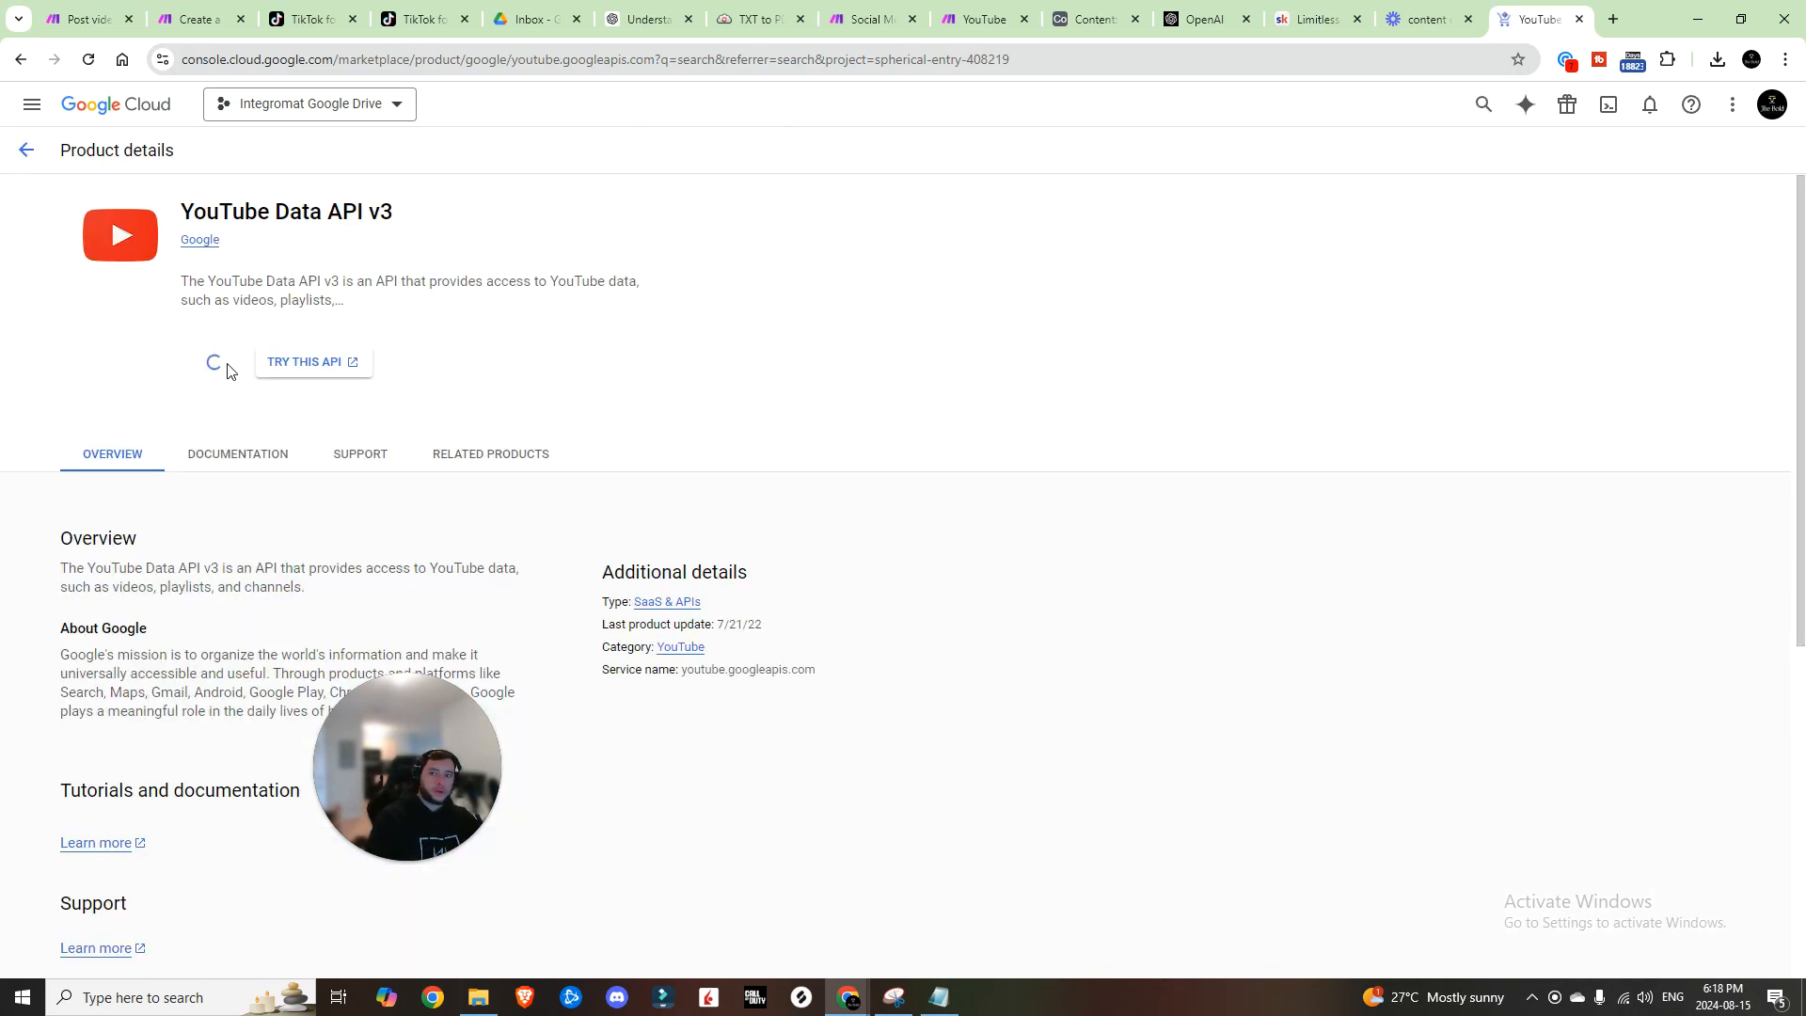
click(227, 372)
click(112, 274)
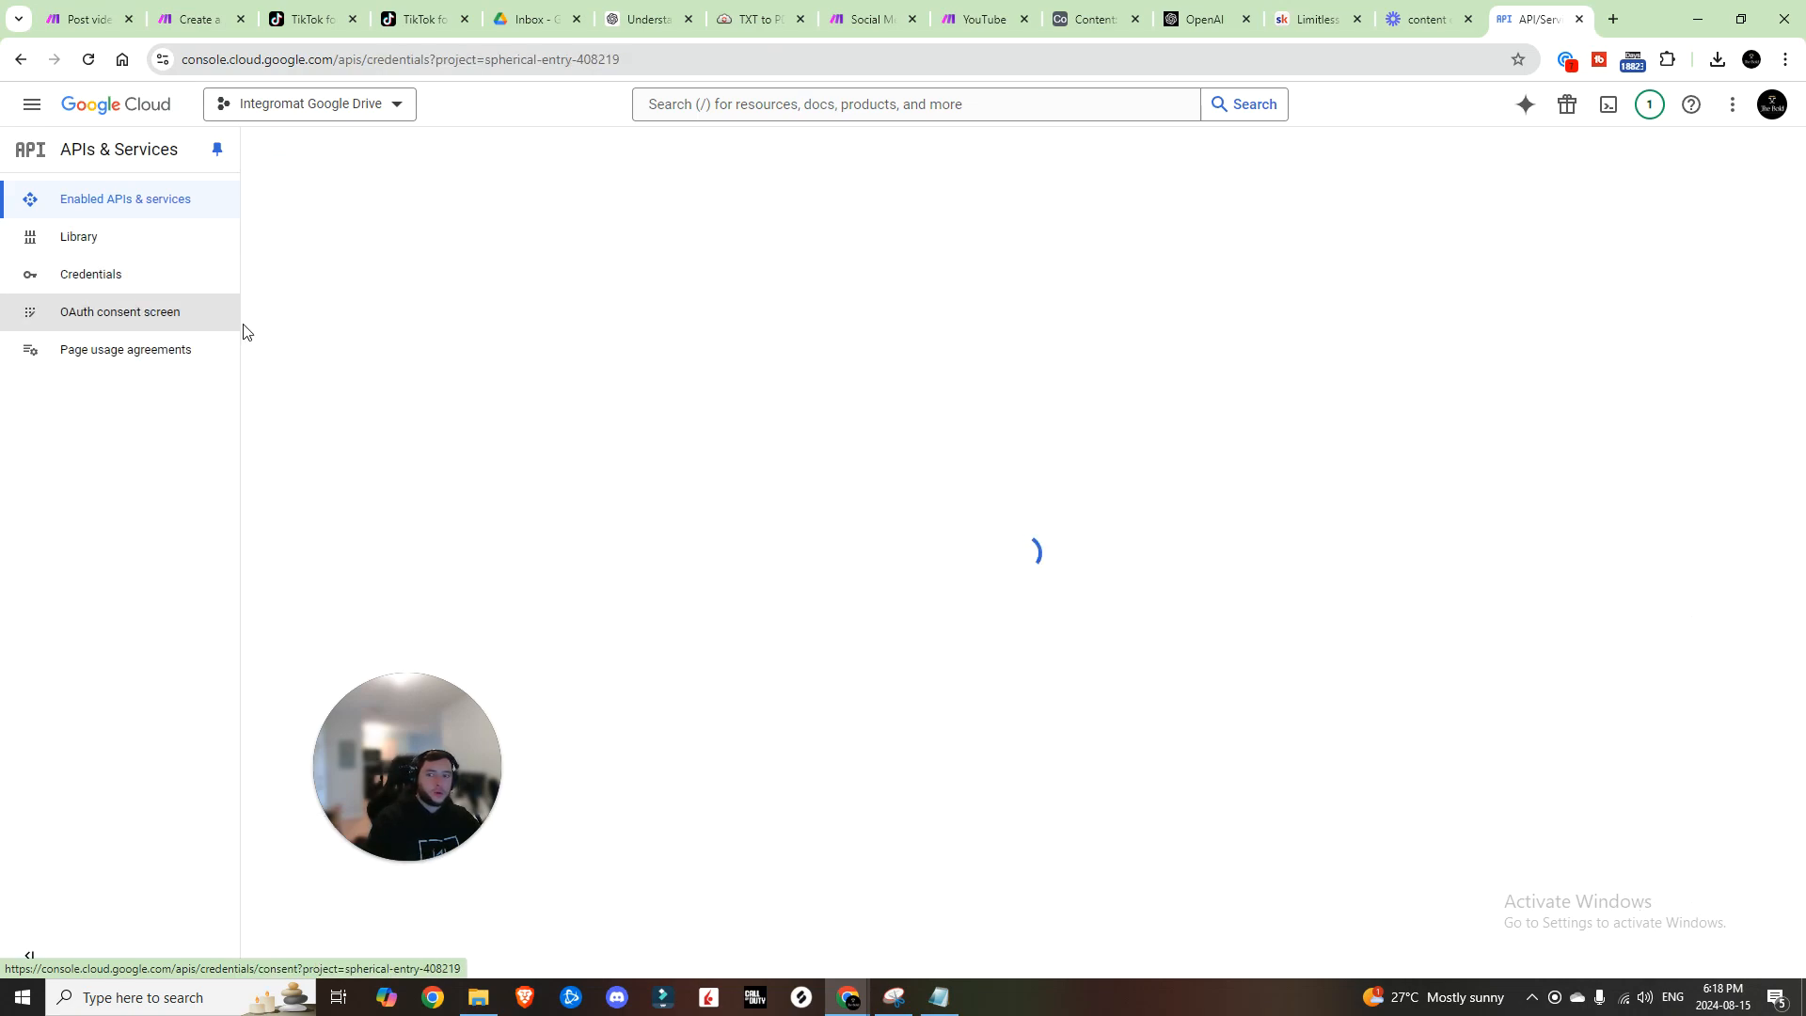
click(485, 149)
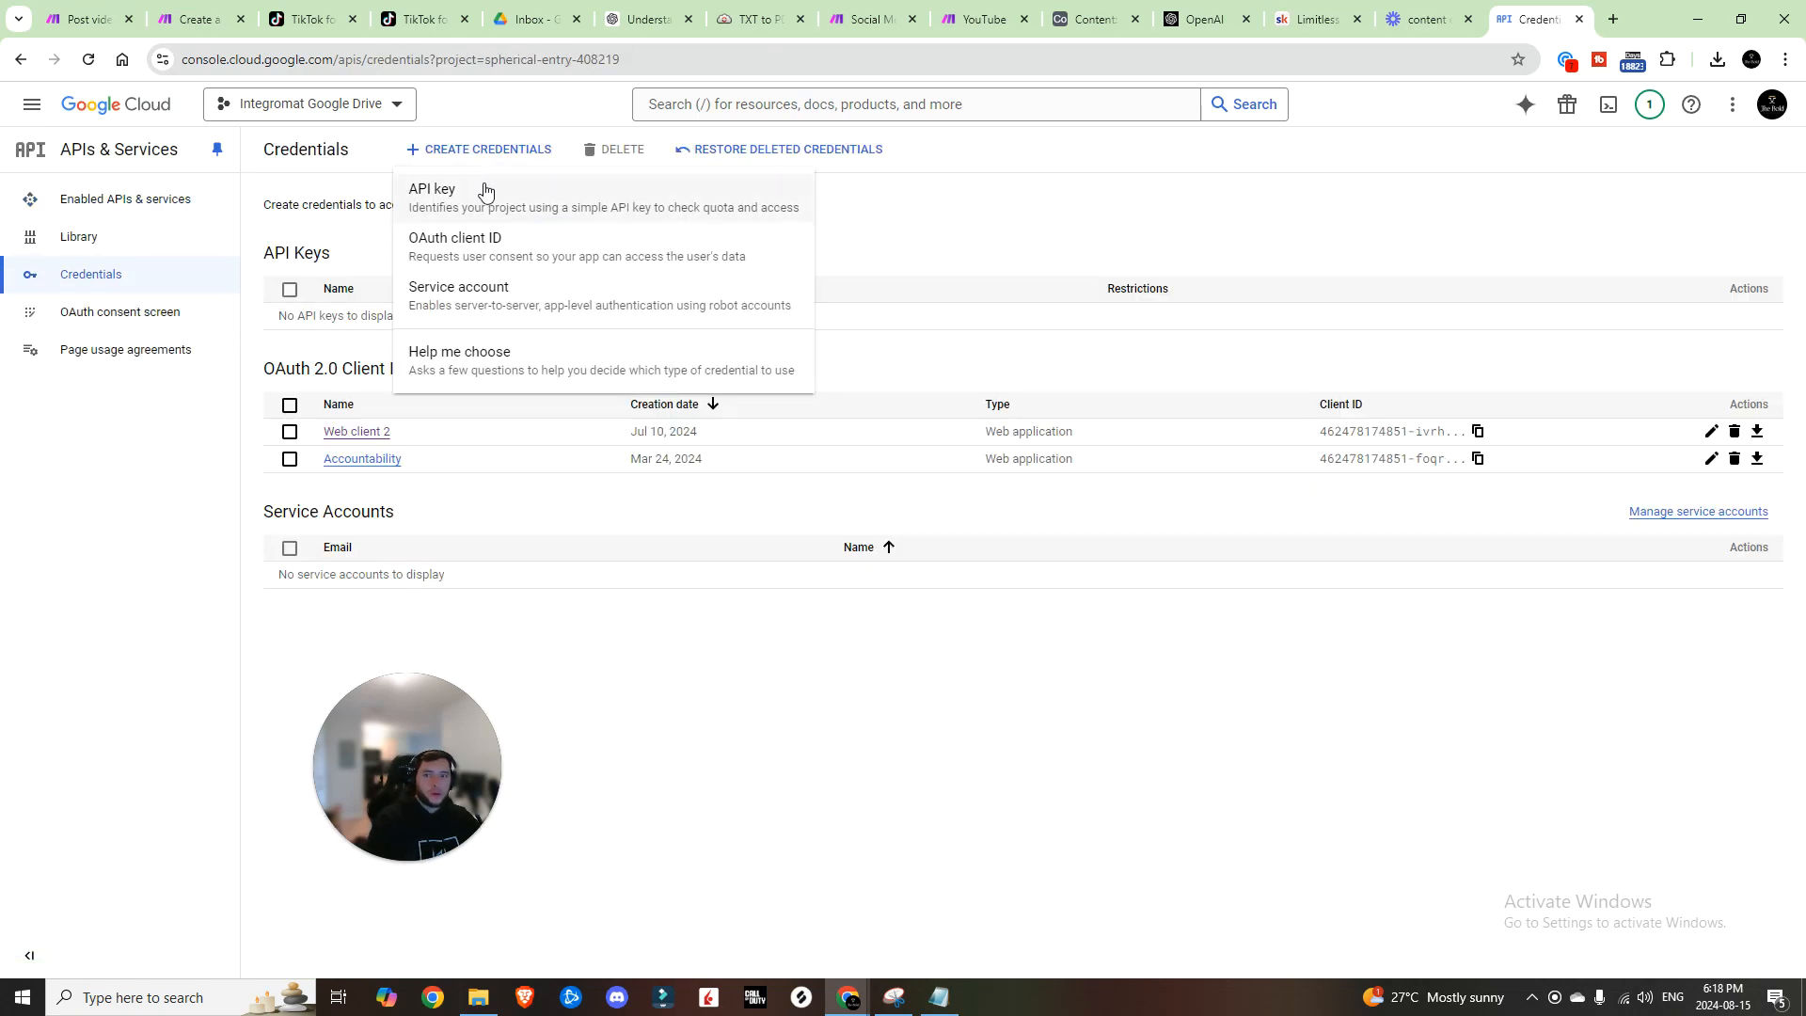
click(482, 246)
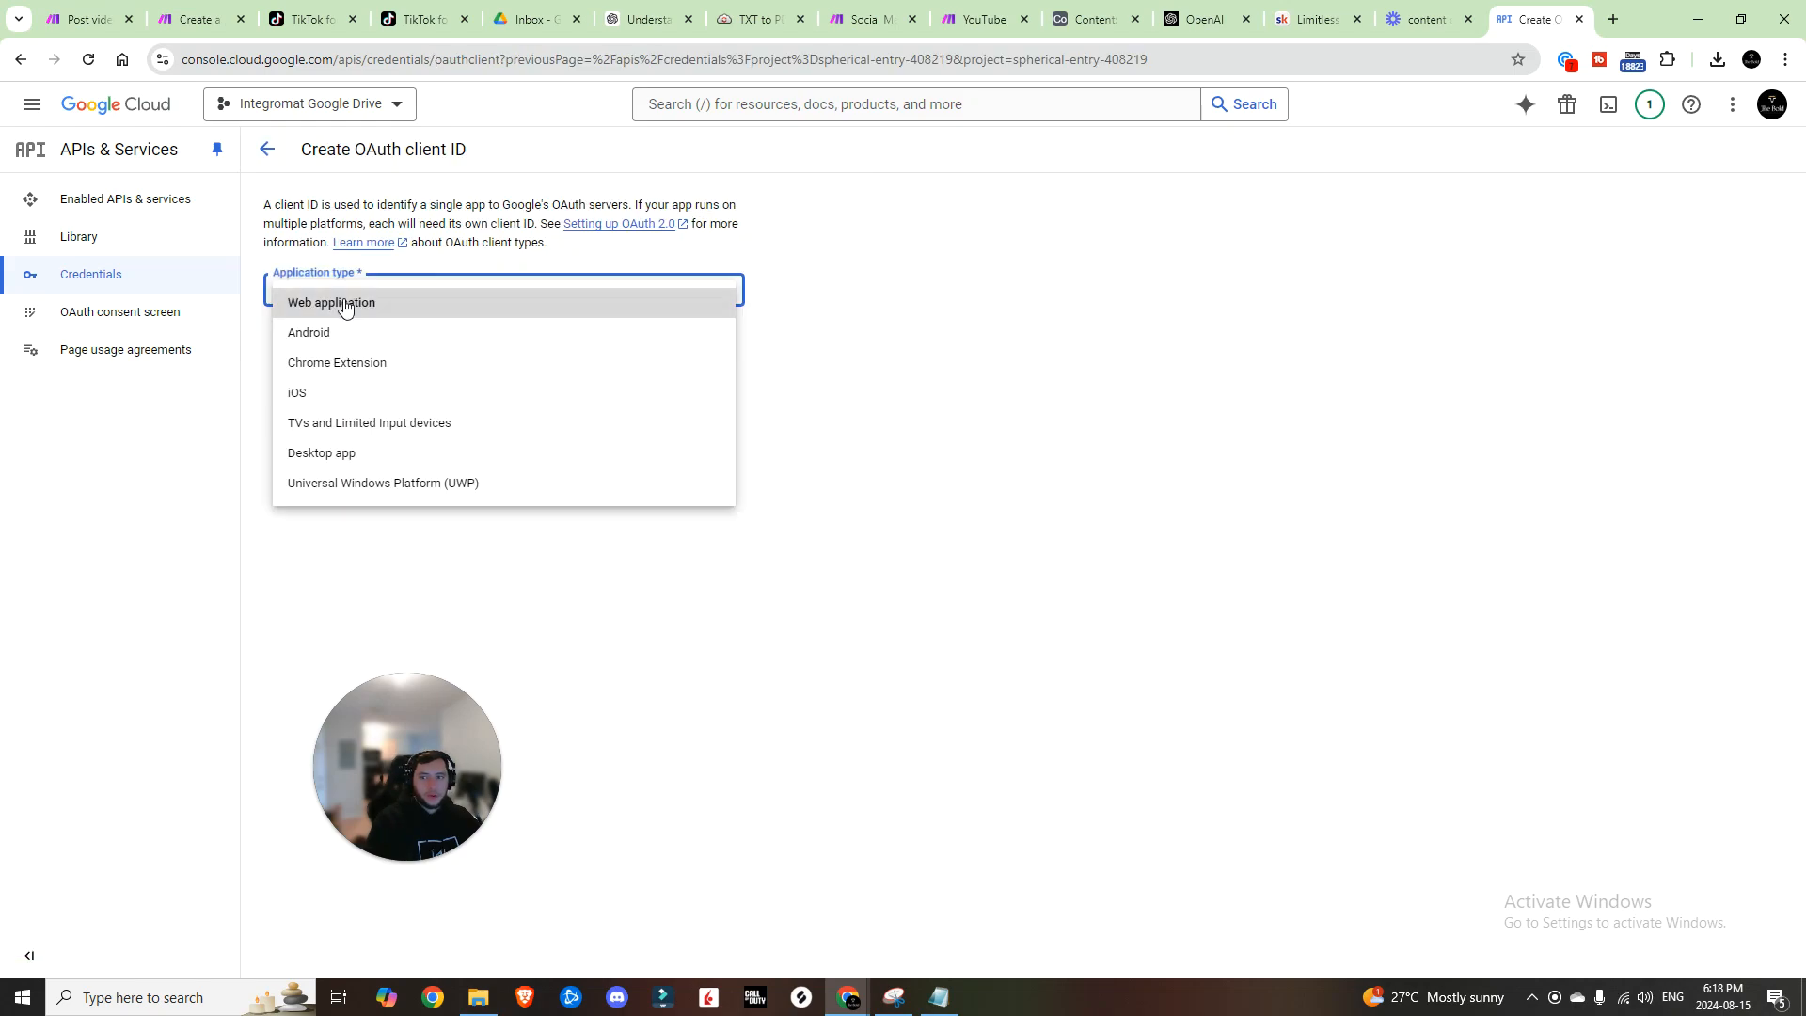
Step: Create web-application OAuth client 'Youtube Posting' with the pasted make.com YouTube redirect URI
click(346, 303)
click(455, 429)
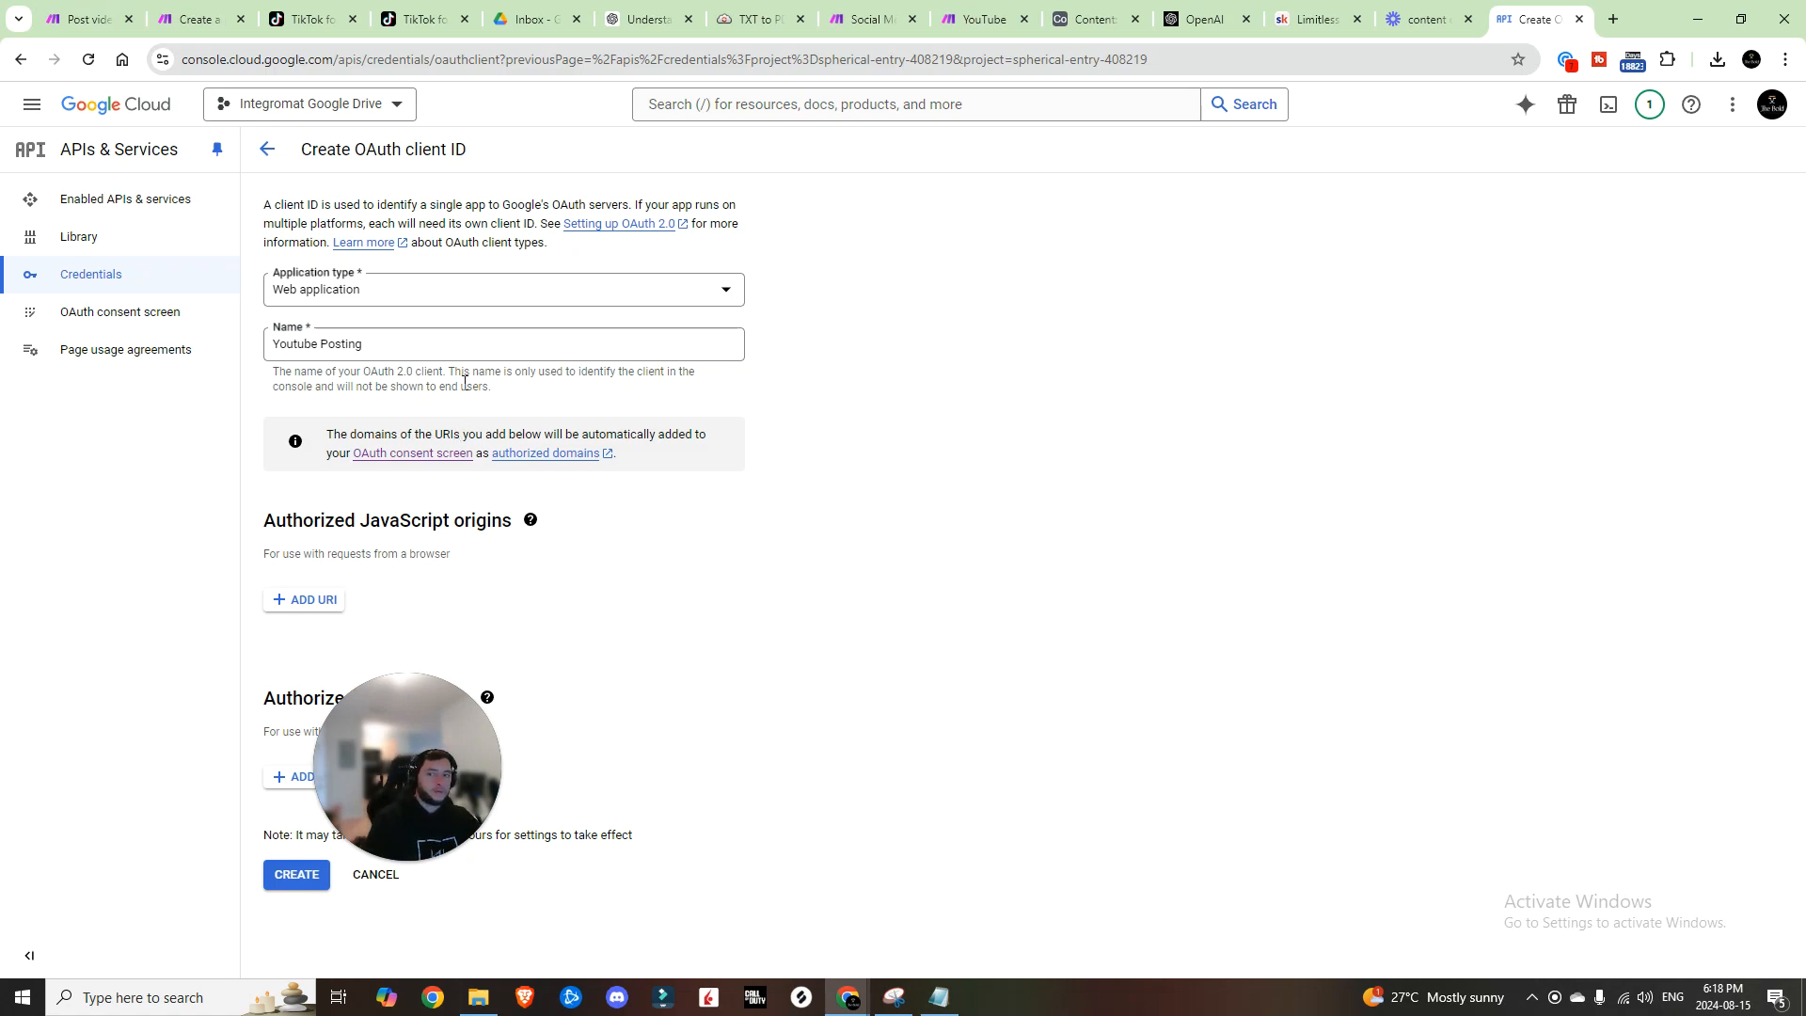
click(303, 777)
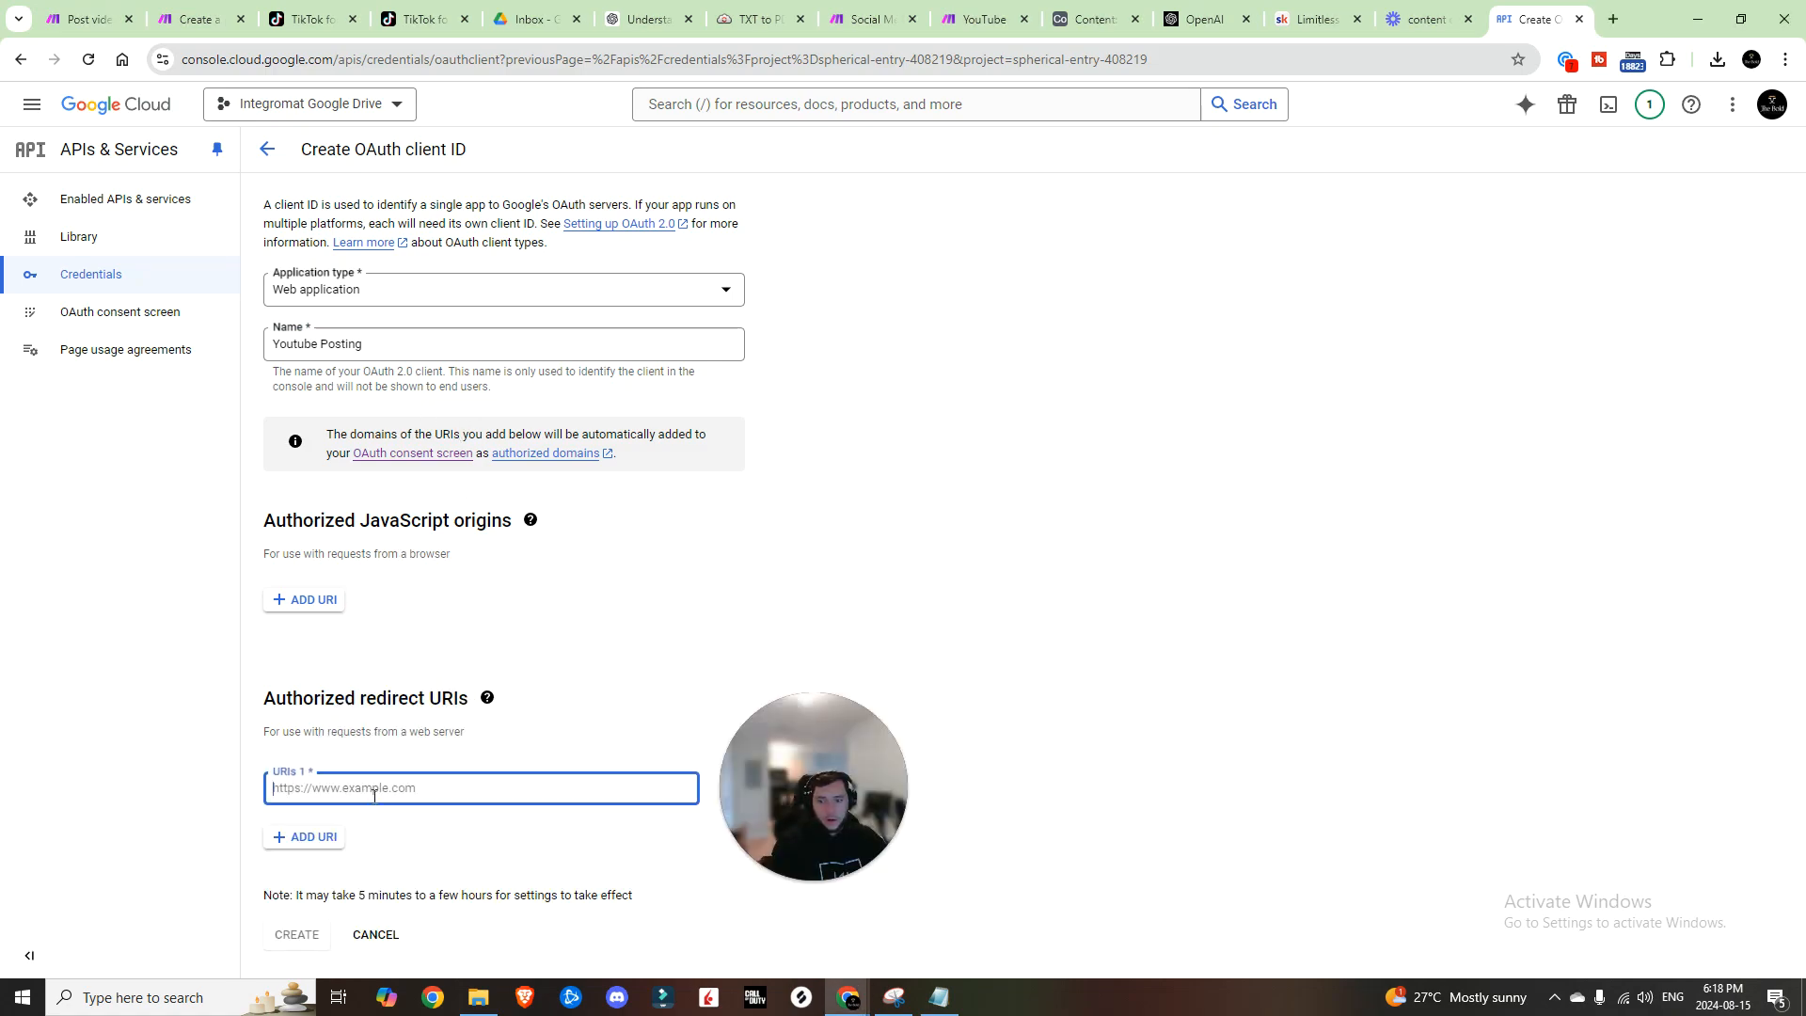
text(https://www.make.com/oauth/cb/youtube)
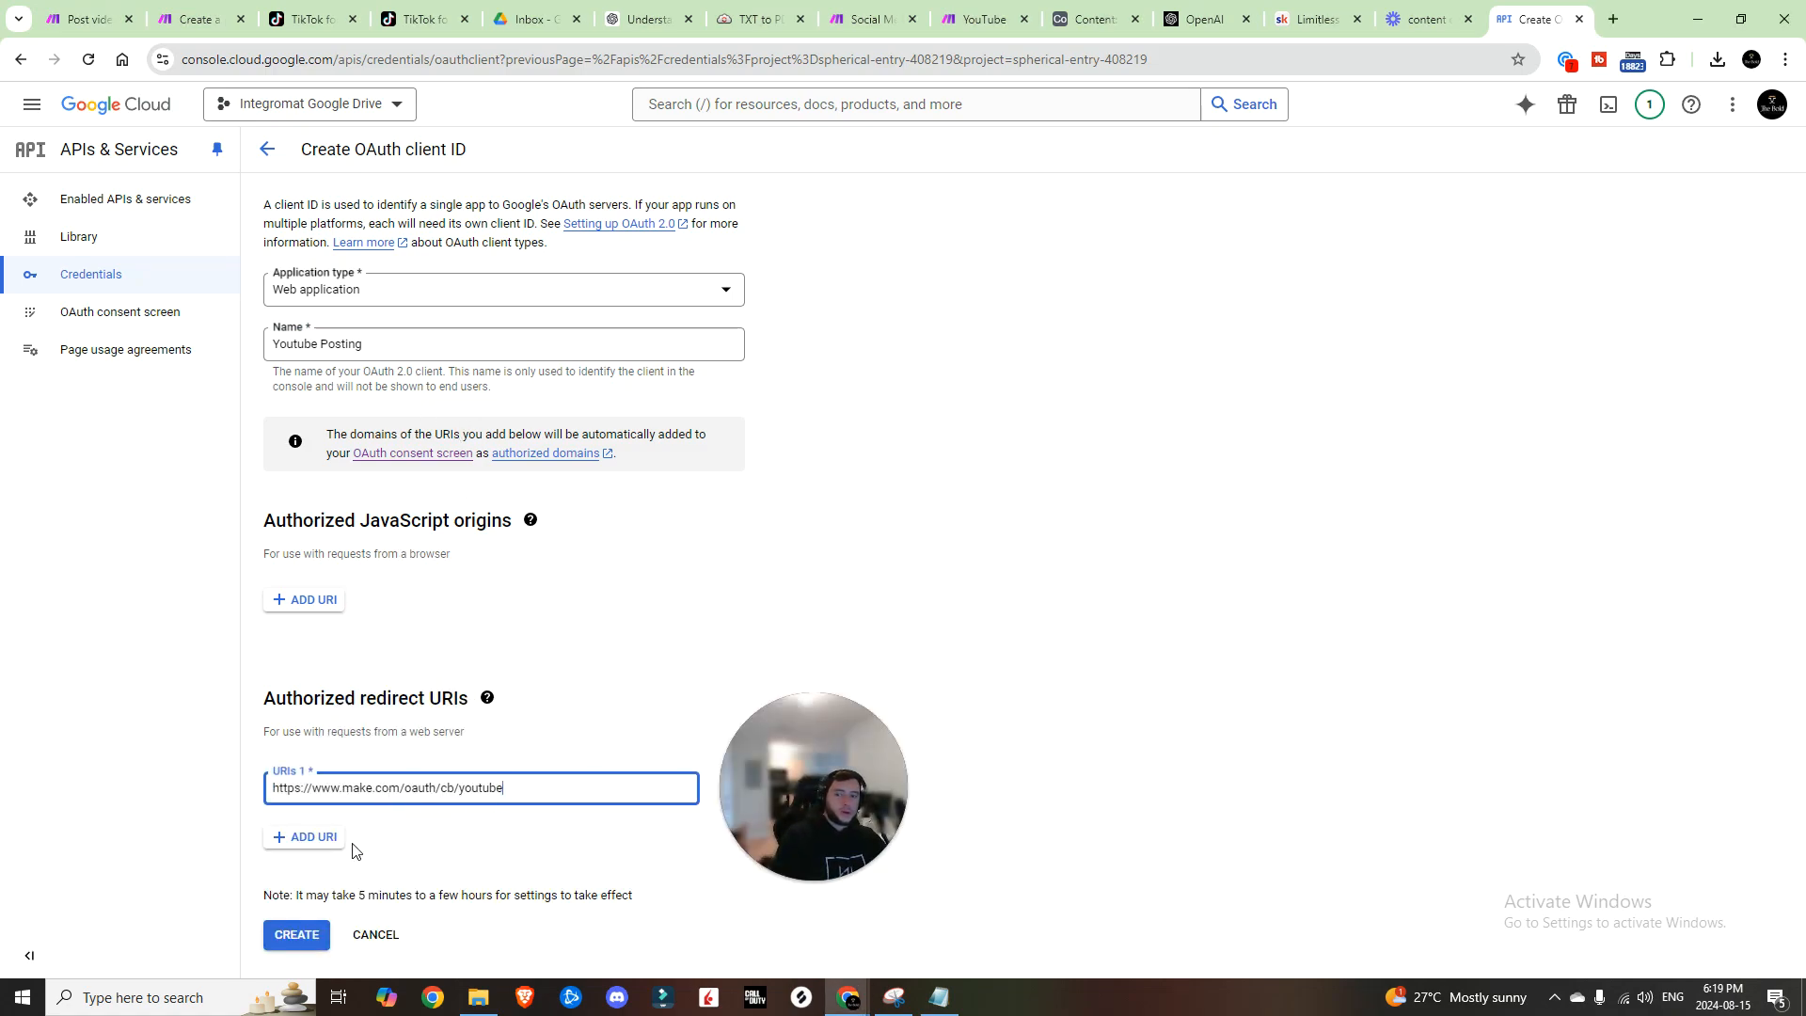
click(313, 940)
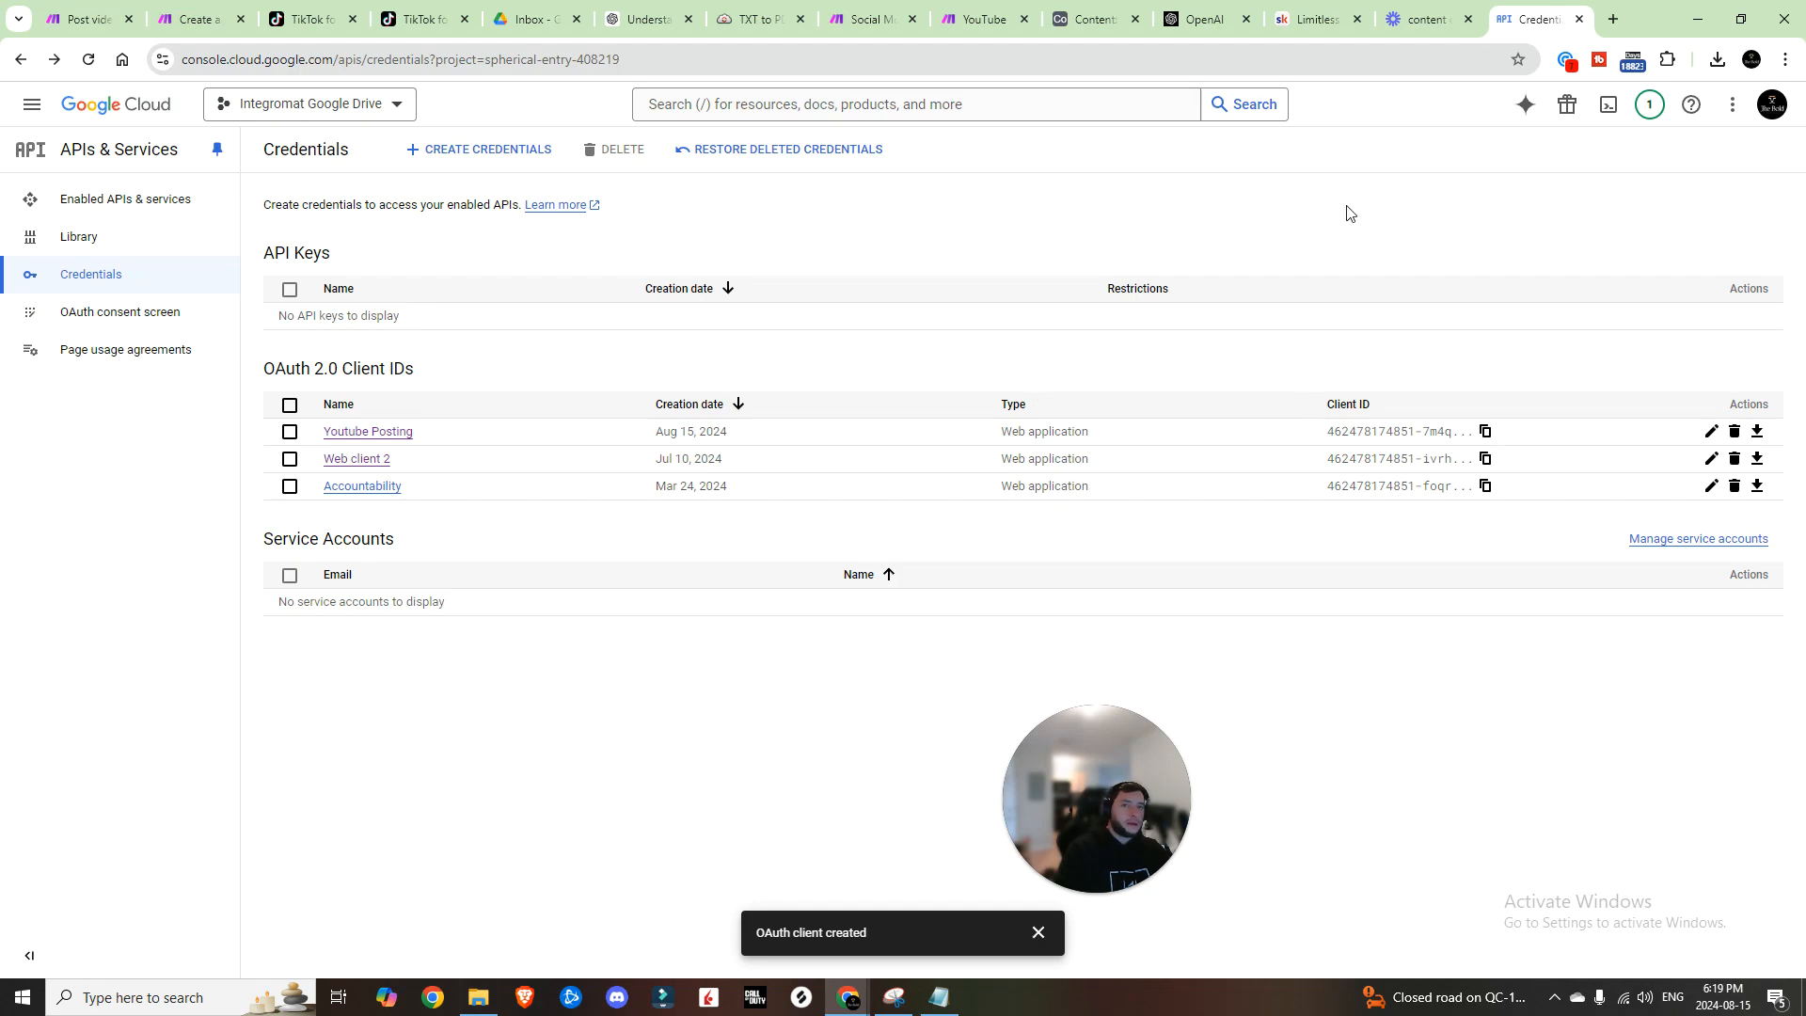
click(870, 19)
click(1124, 713)
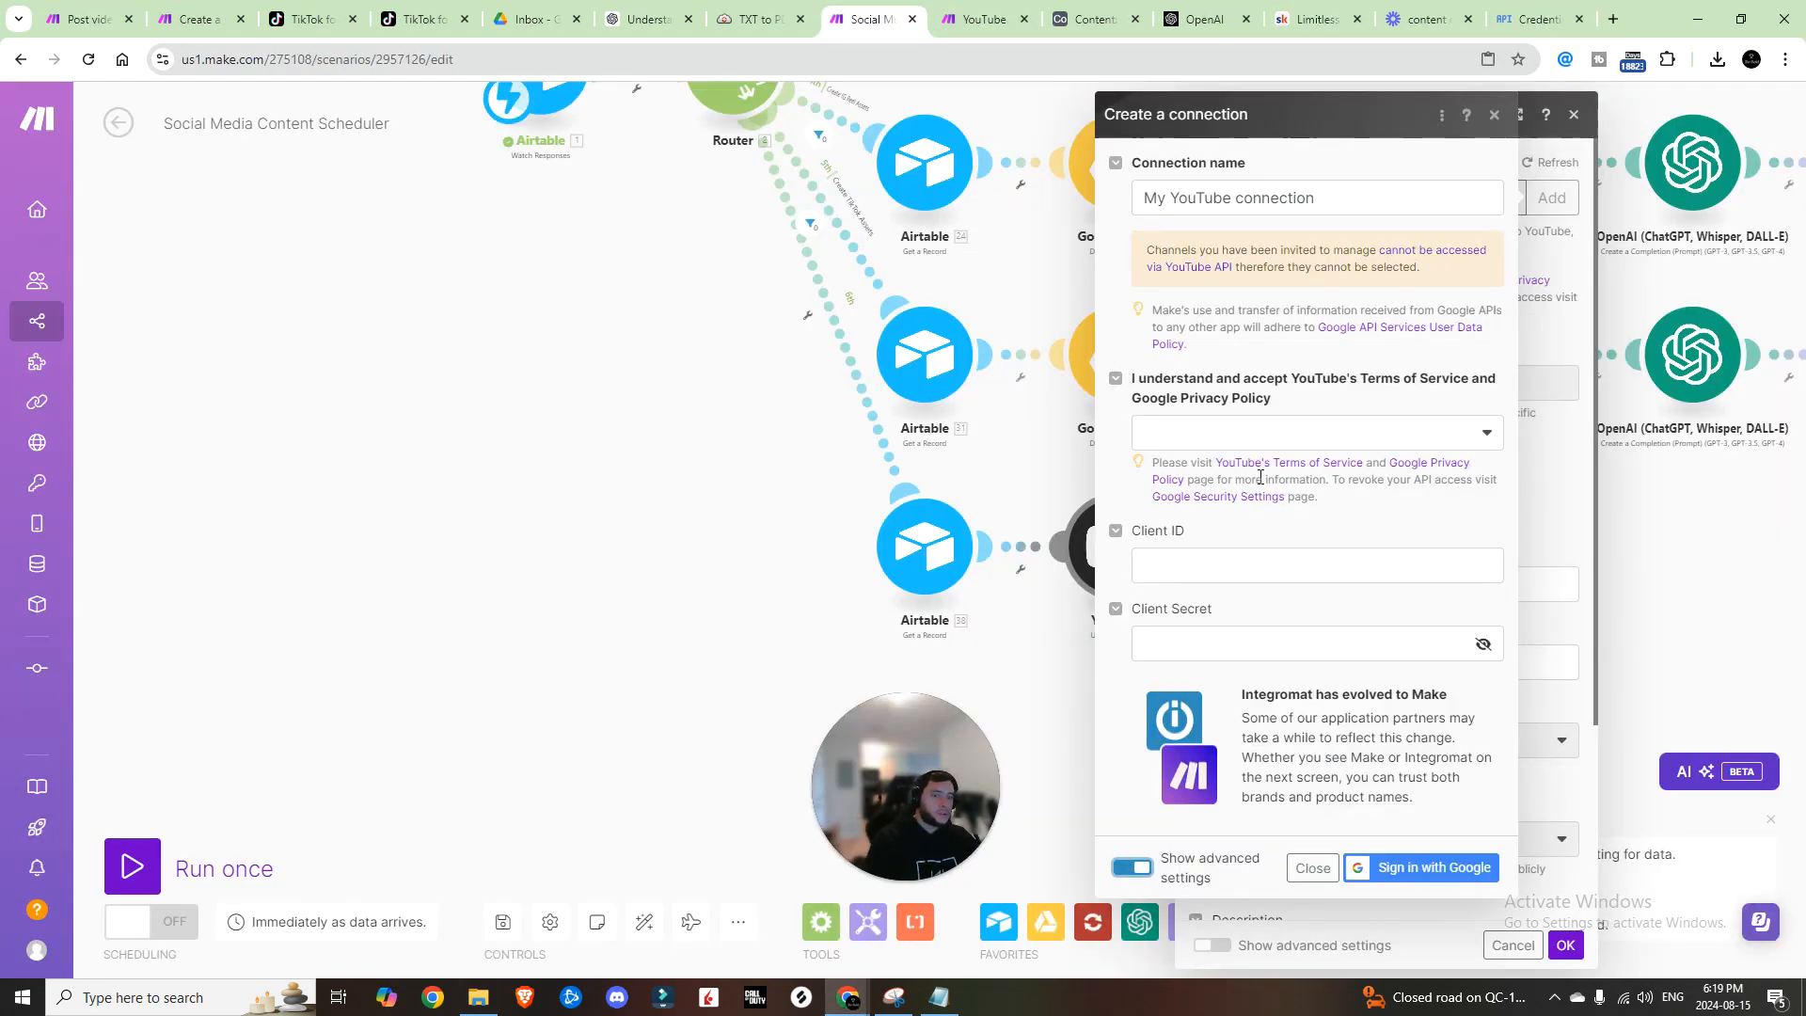
Step: Accept YouTube's terms, grant make.com full YouTube access, and place the YouTube module beside Airtable 38
click(1354, 441)
click(1208, 470)
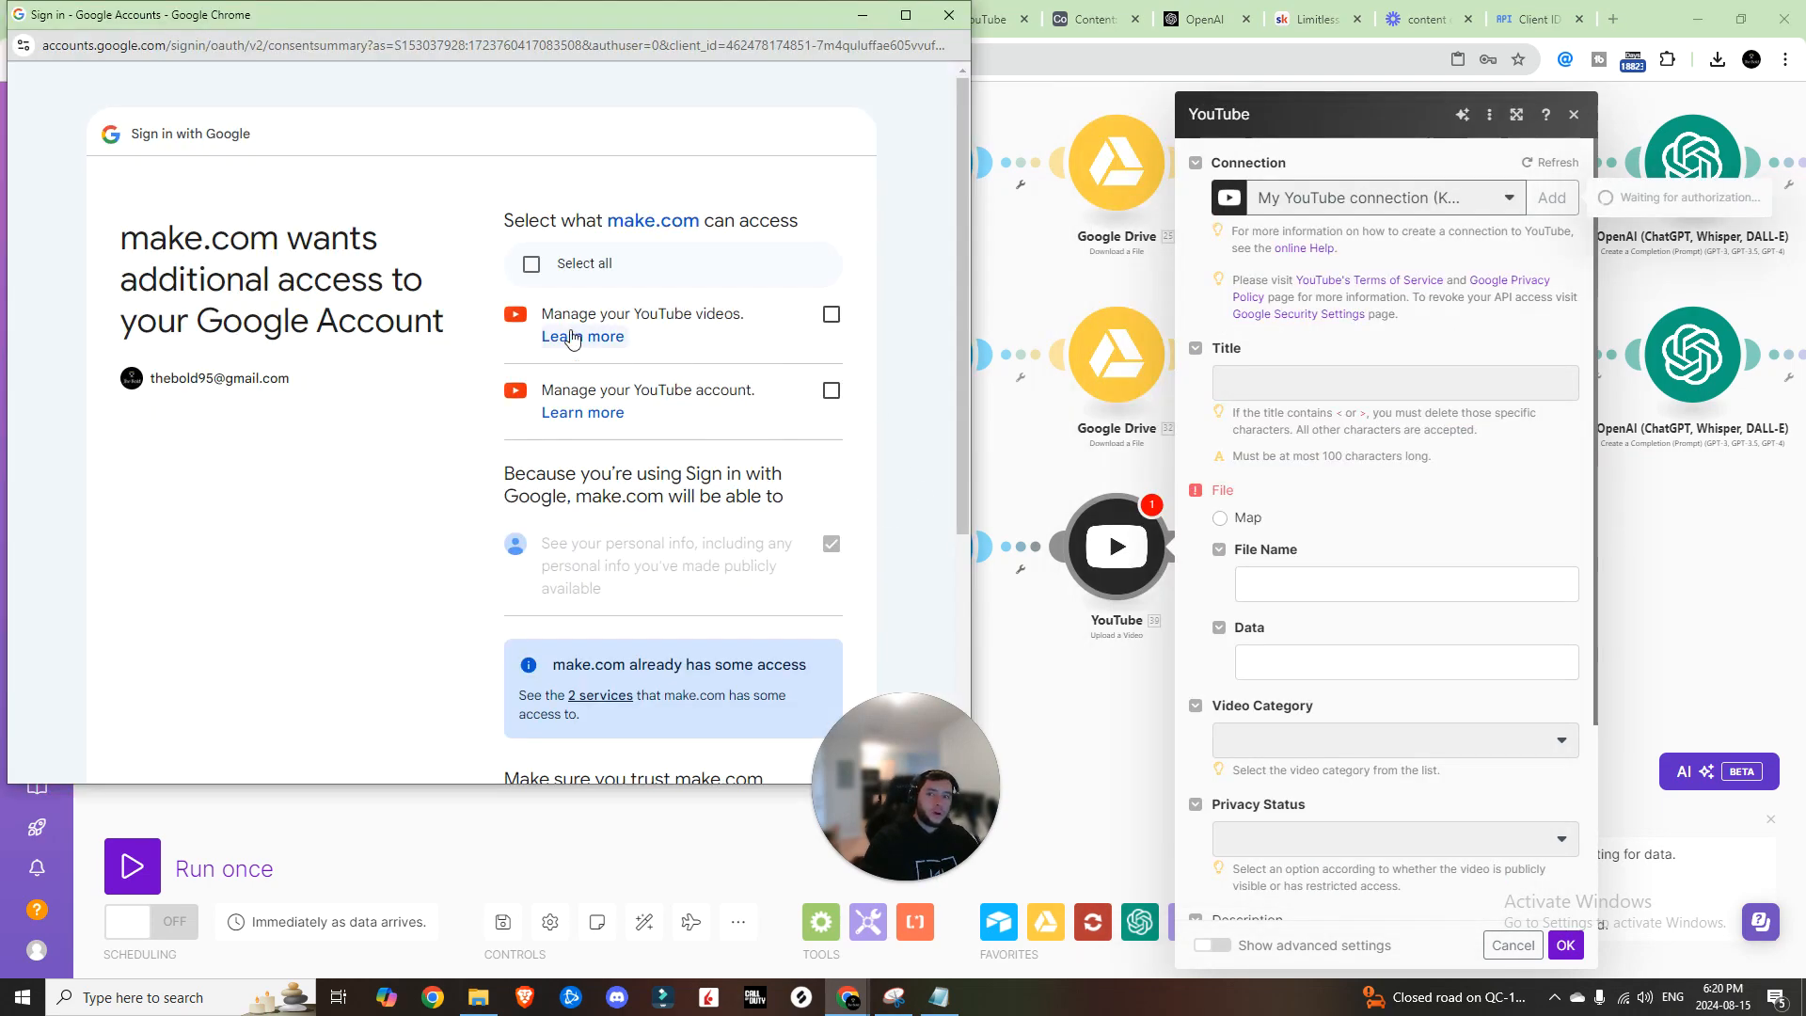
click(829, 404)
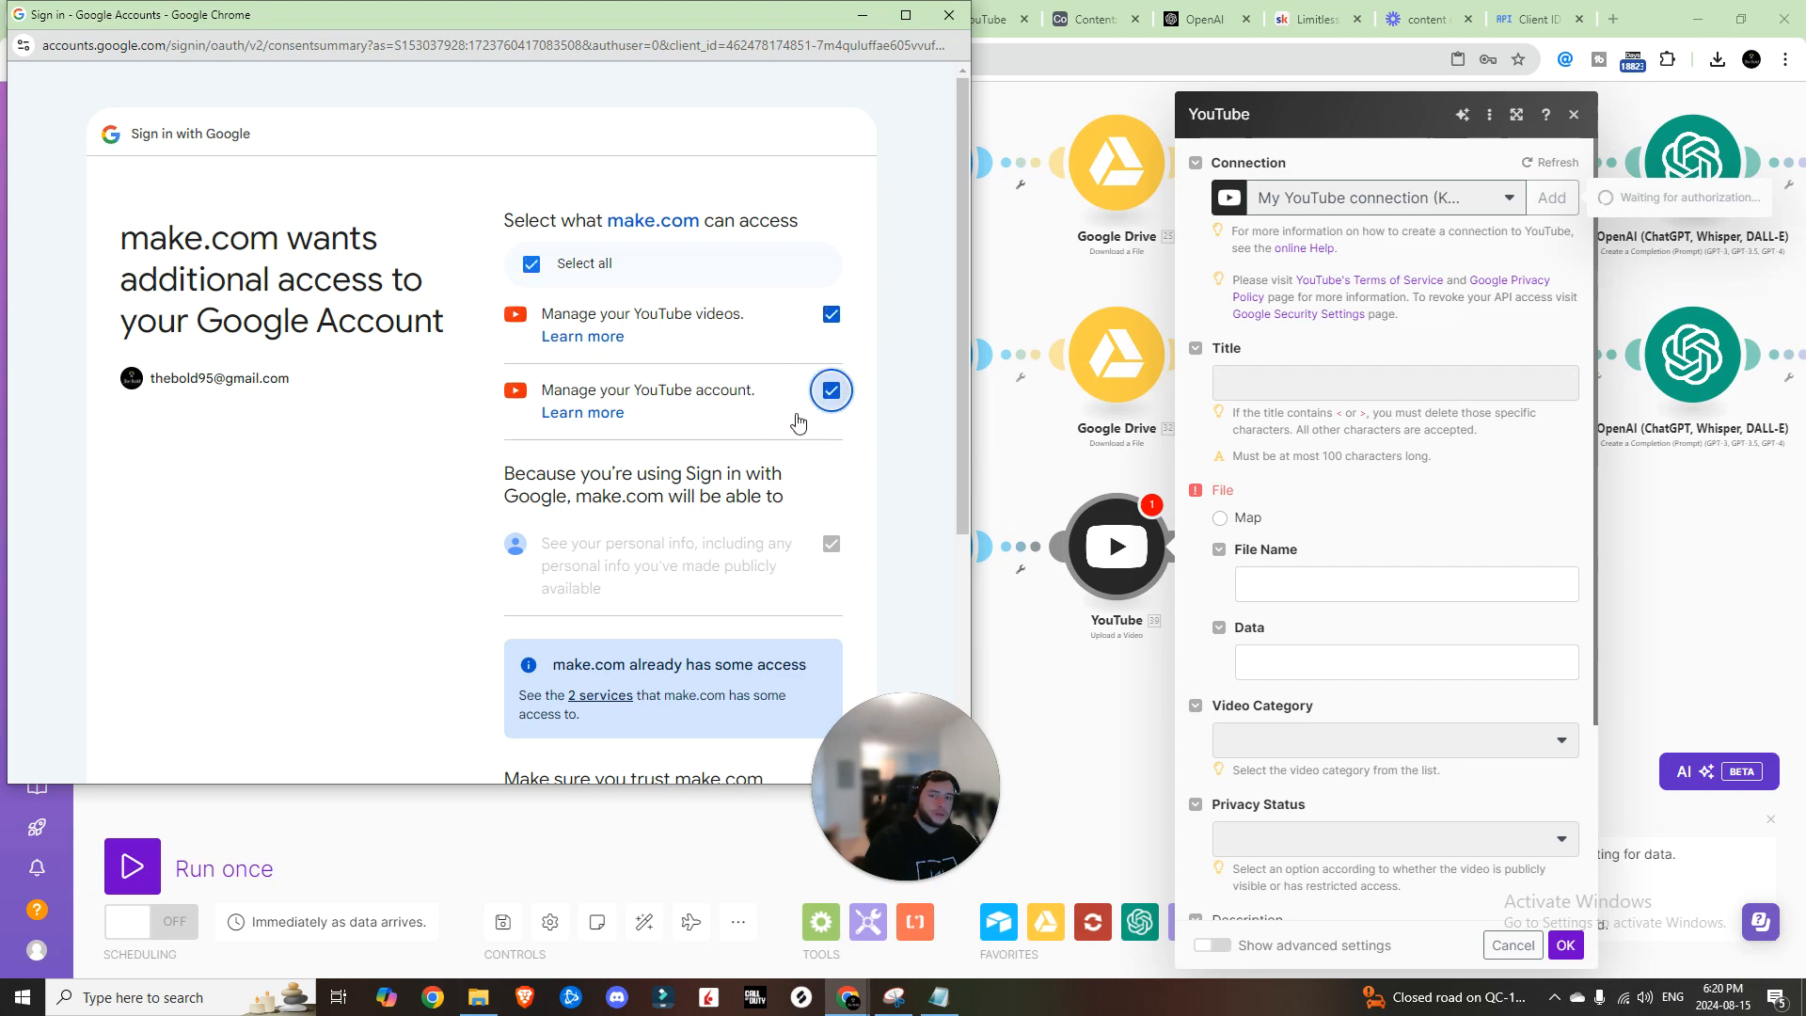
scroll(795, 423, down, 4)
click(662, 624)
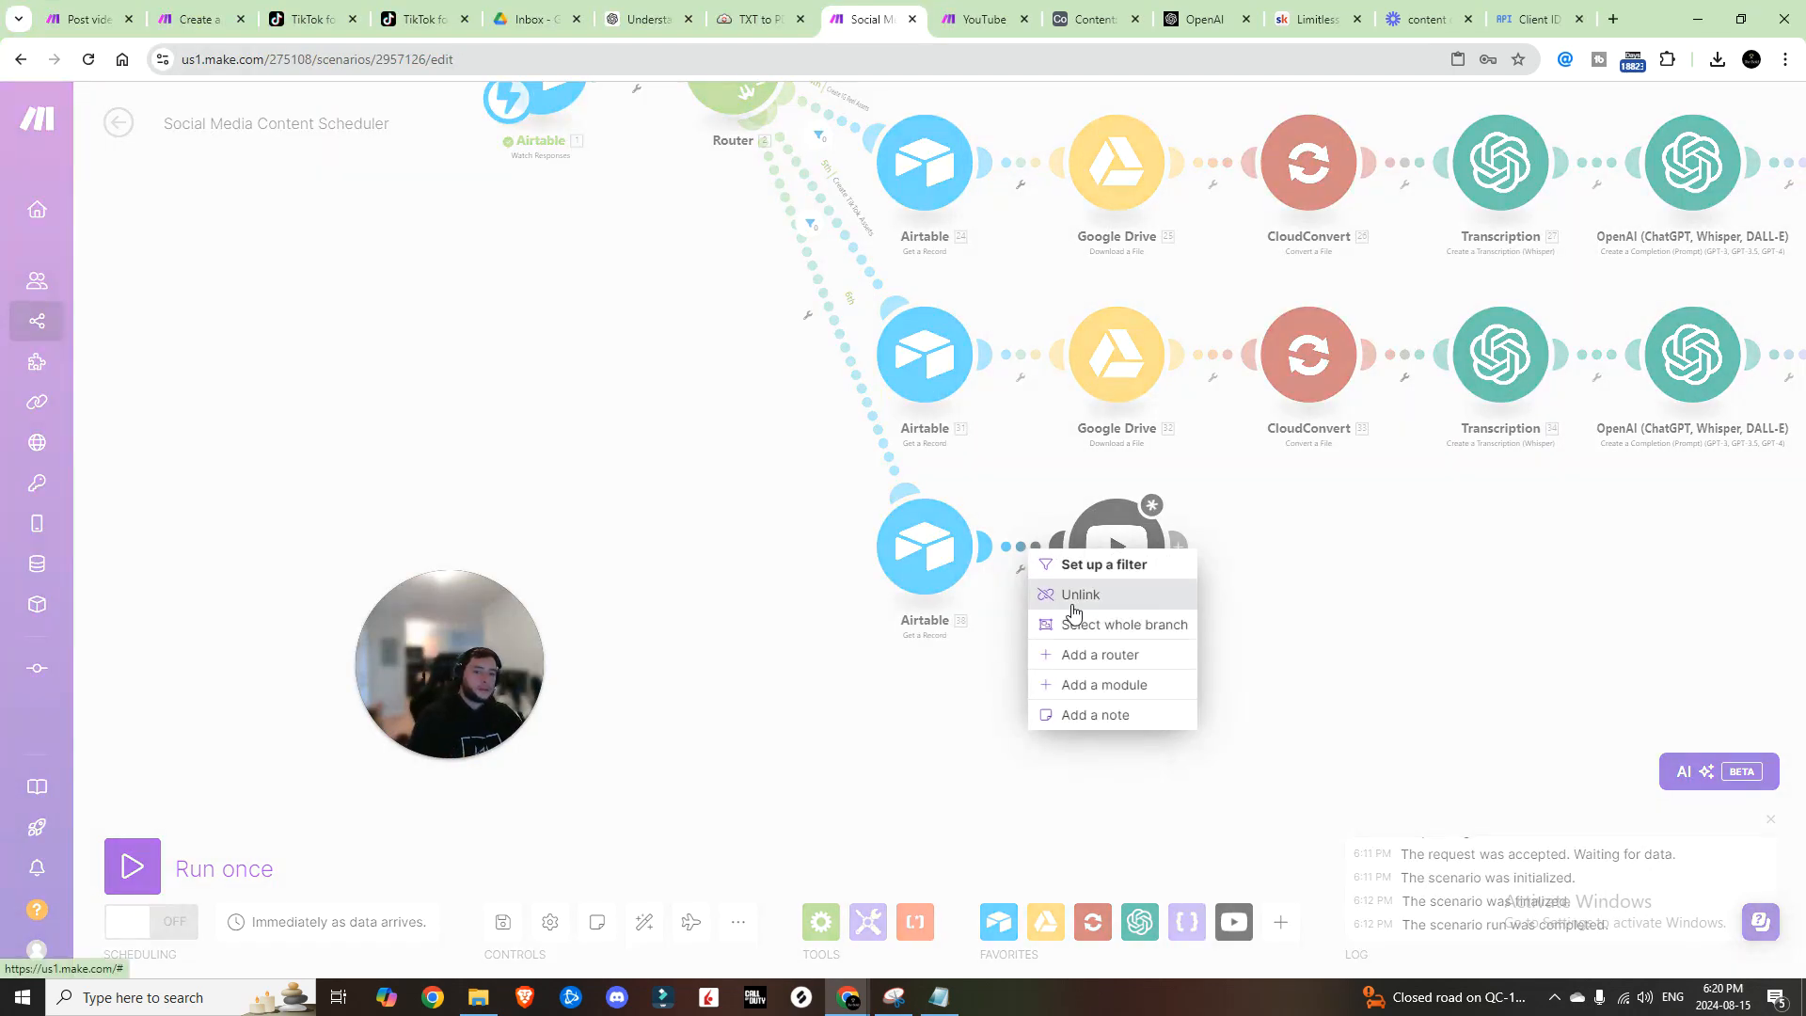
key(Escape)
drag(1106, 559, 1263, 557)
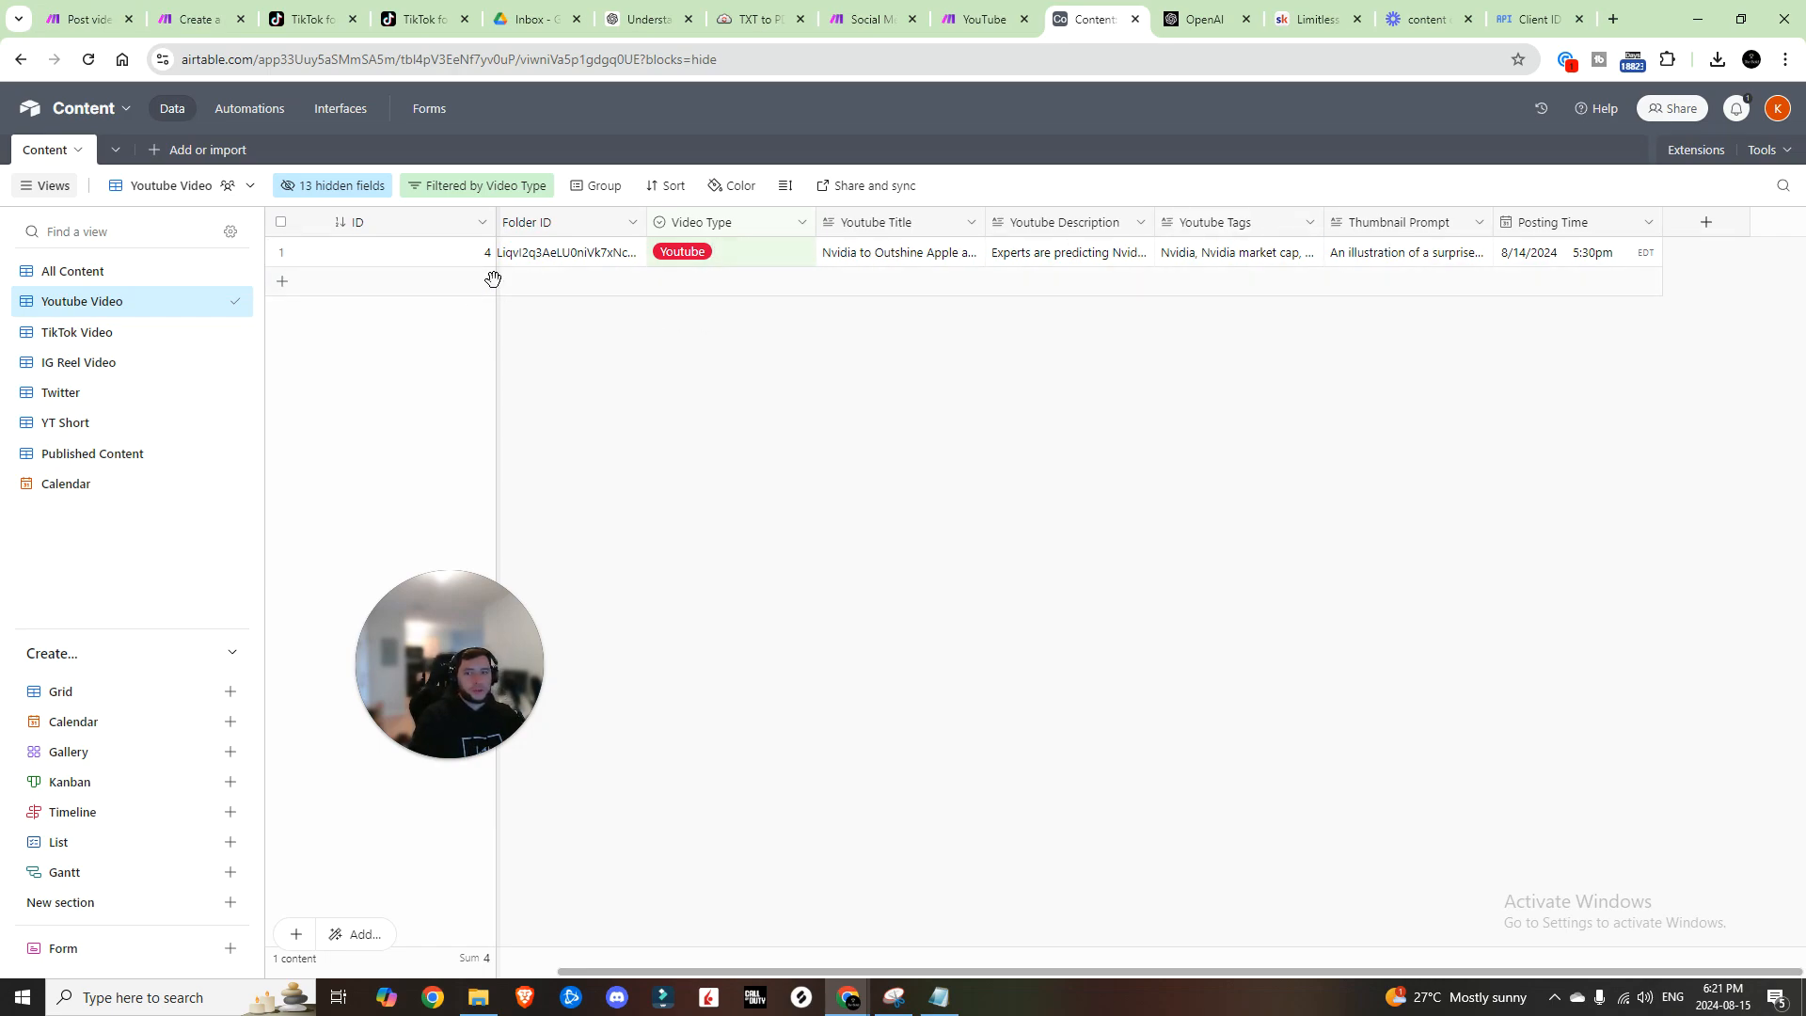
Step: In the All Content view, check the Twitter record's Video Type options, leaving it unchanged
click(84, 271)
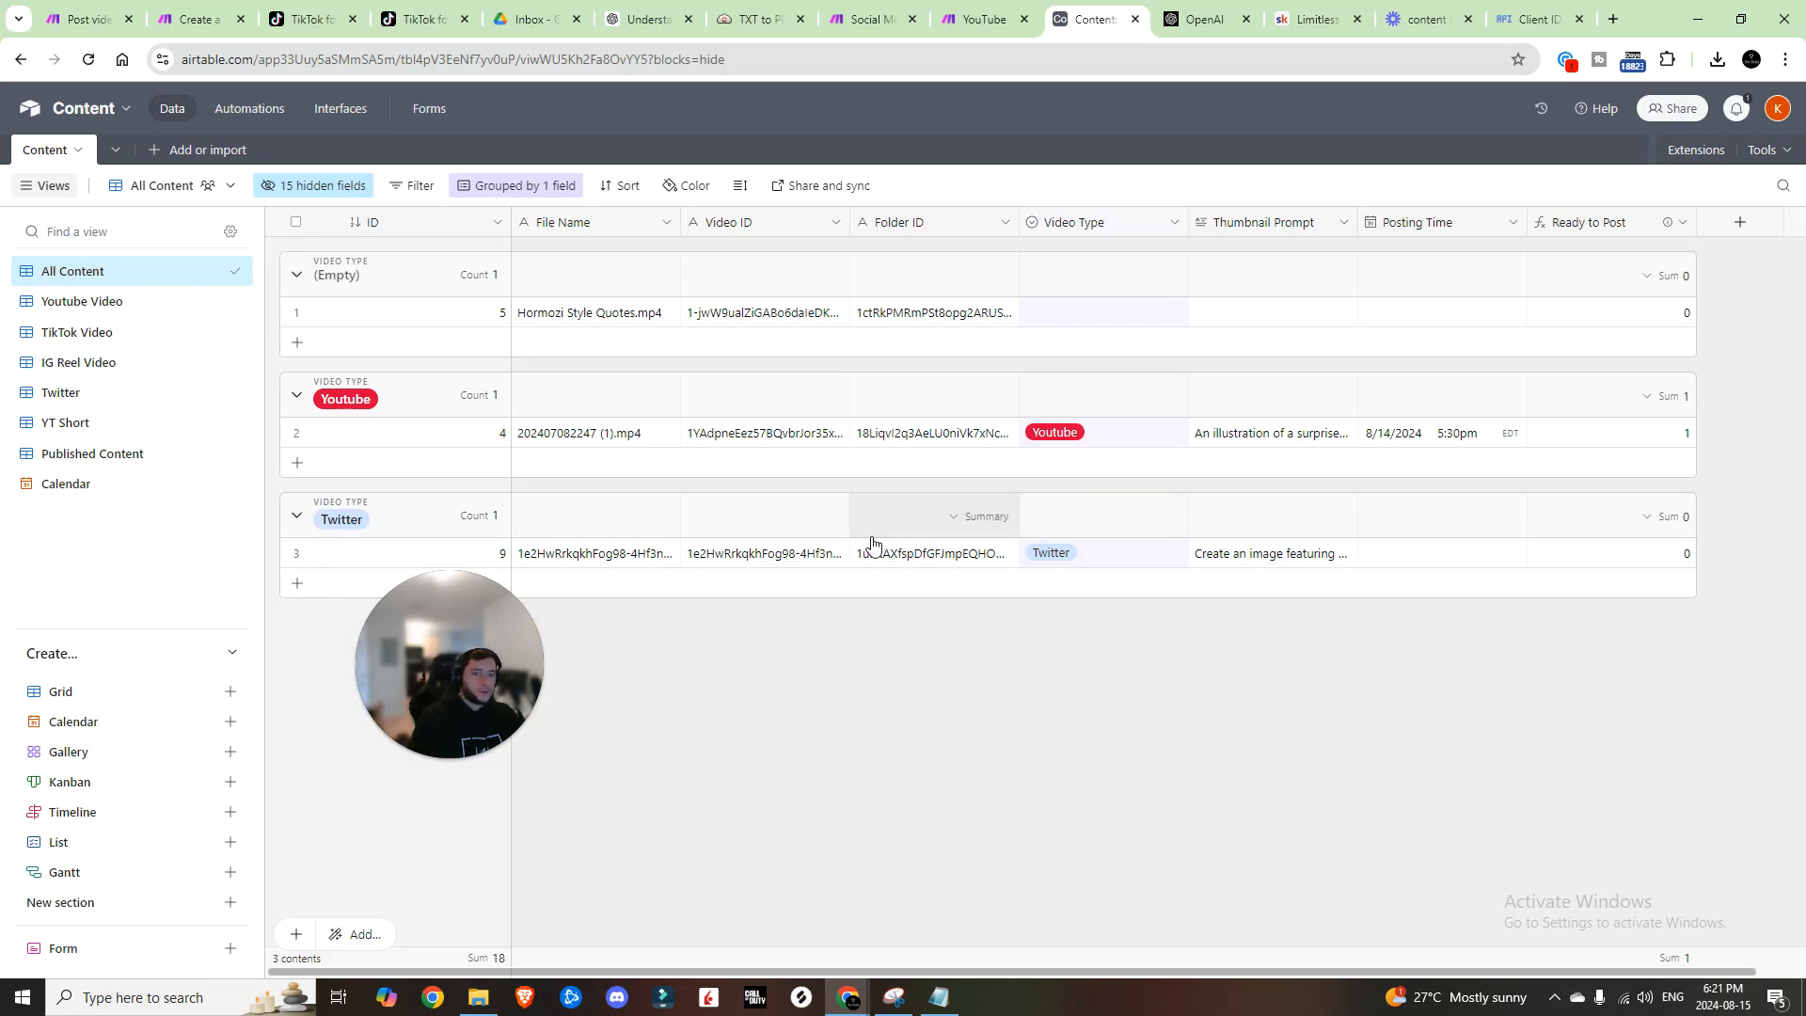
click(1165, 559)
click(1170, 557)
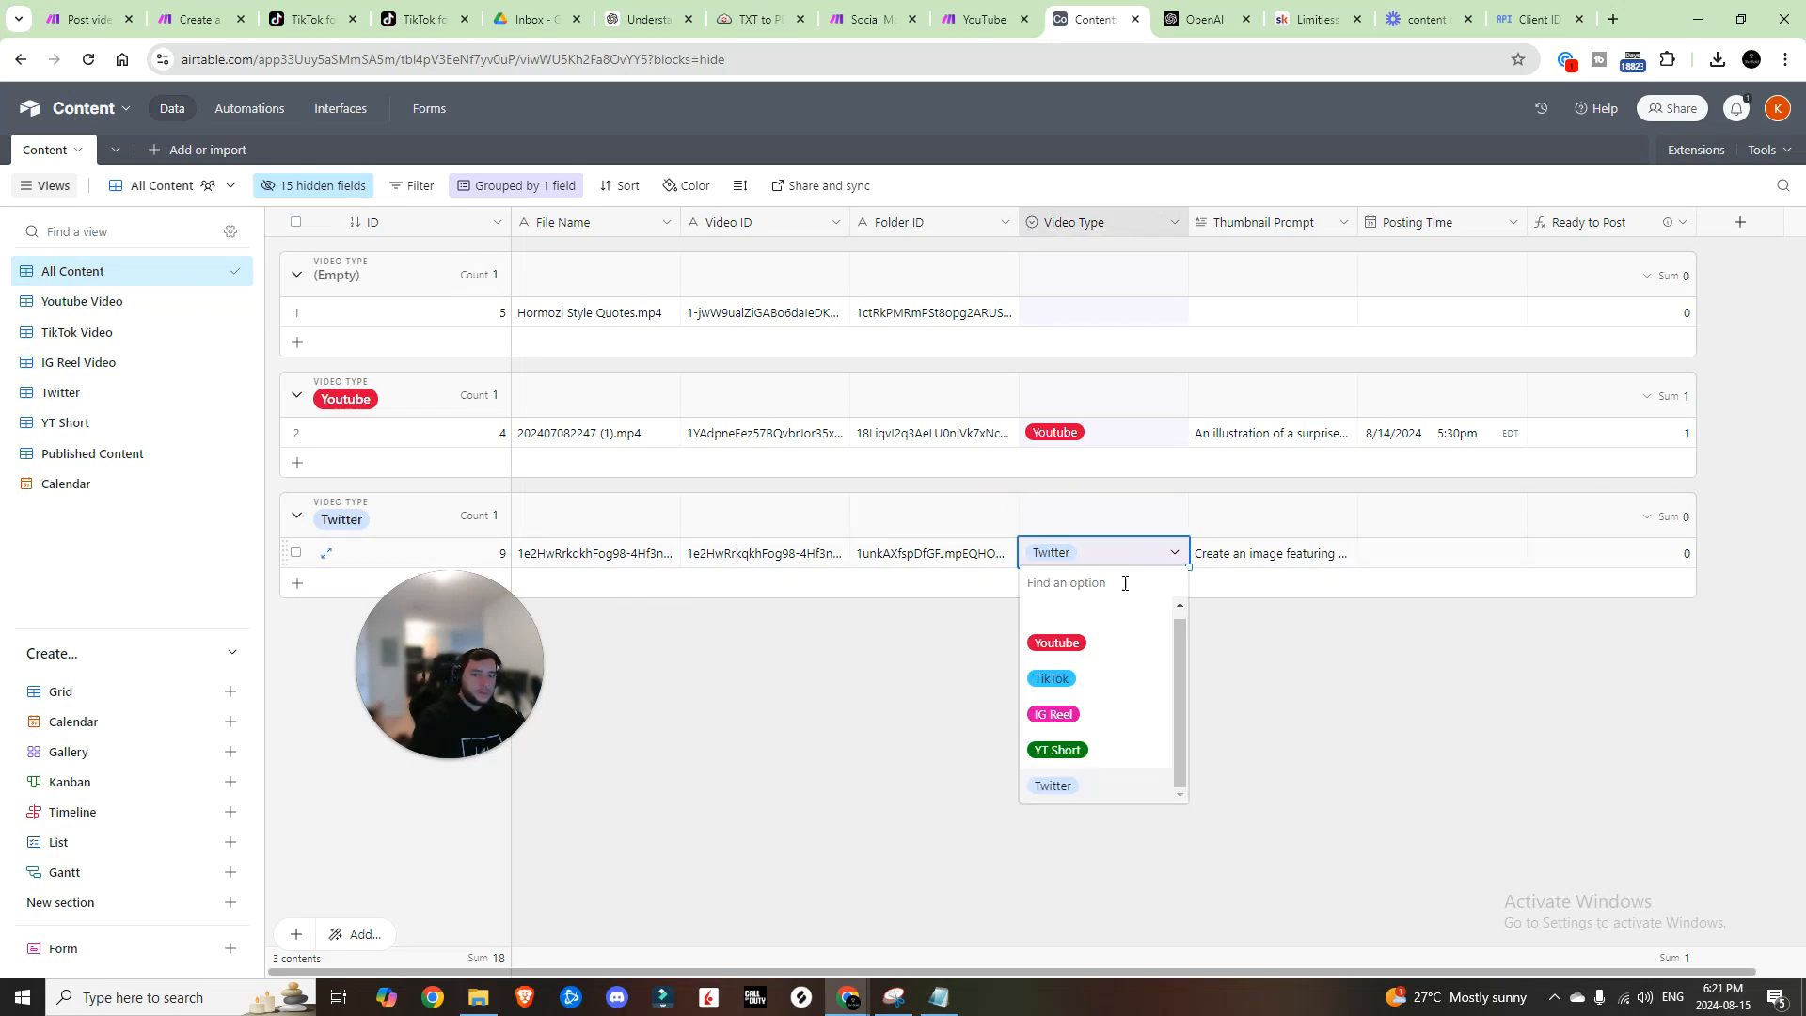
scroll(1078, 650, down, 1)
scroll(1078, 643, up, 1)
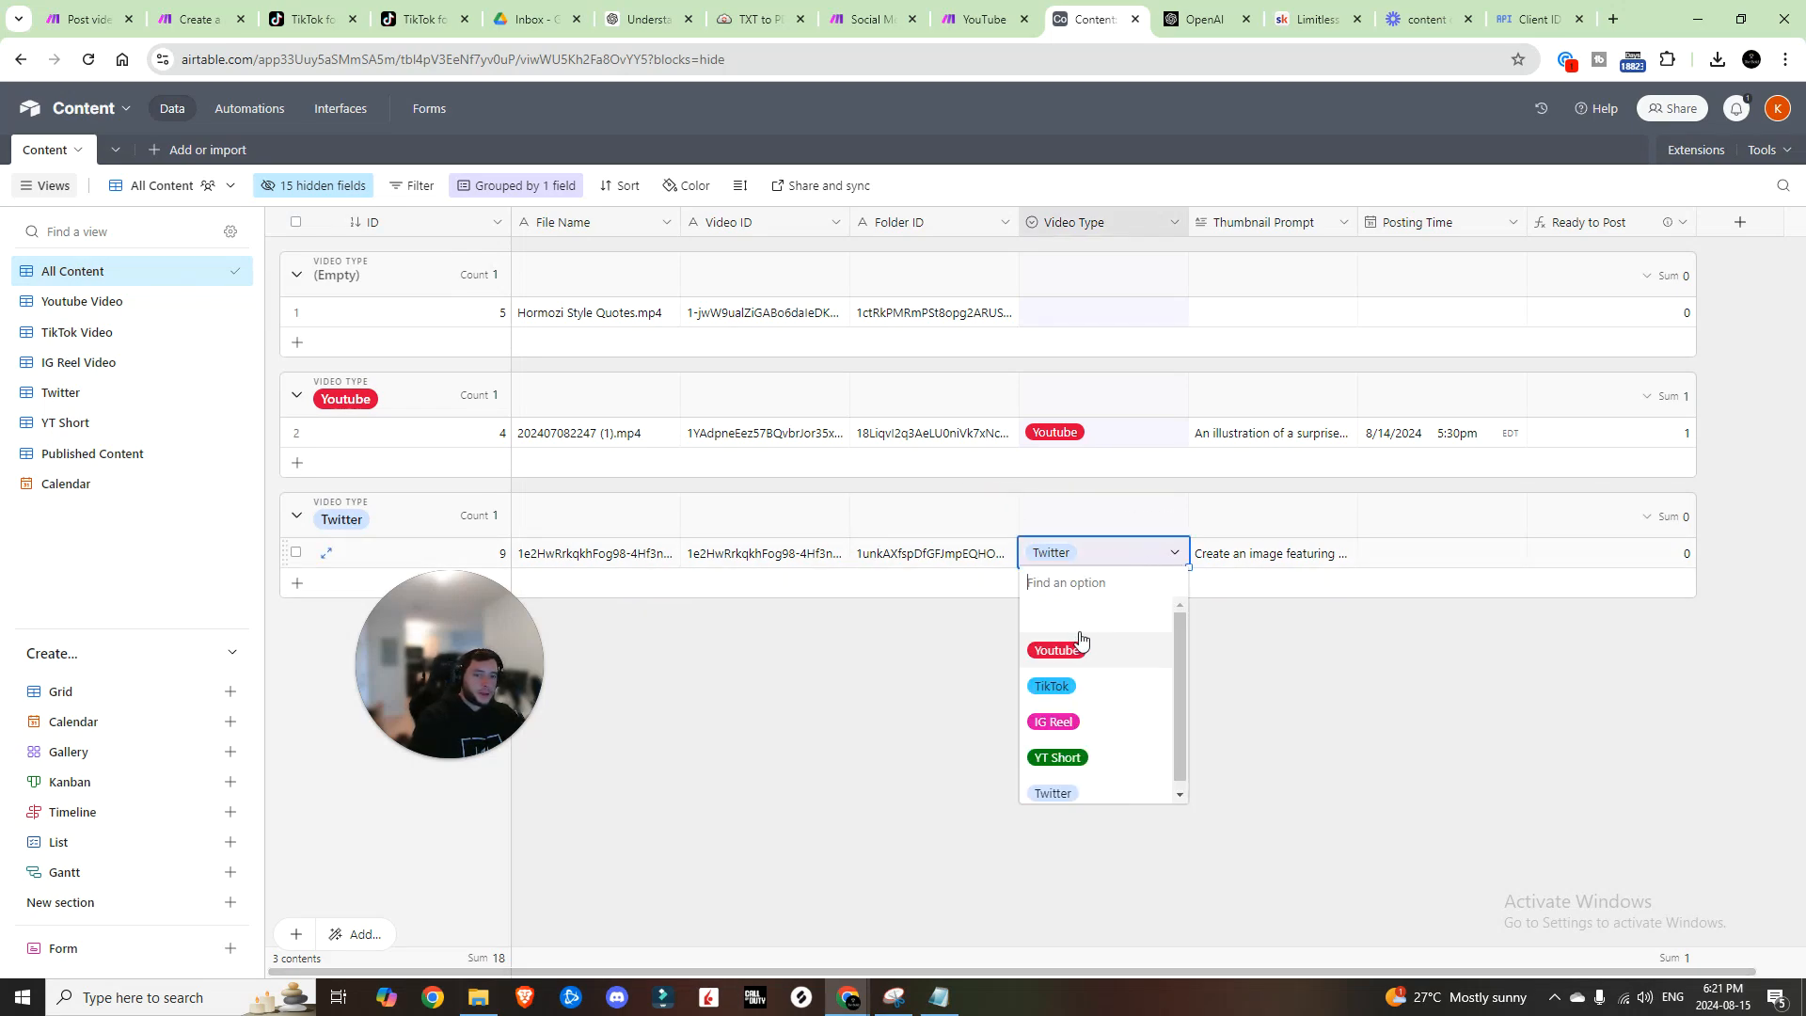
click(1240, 626)
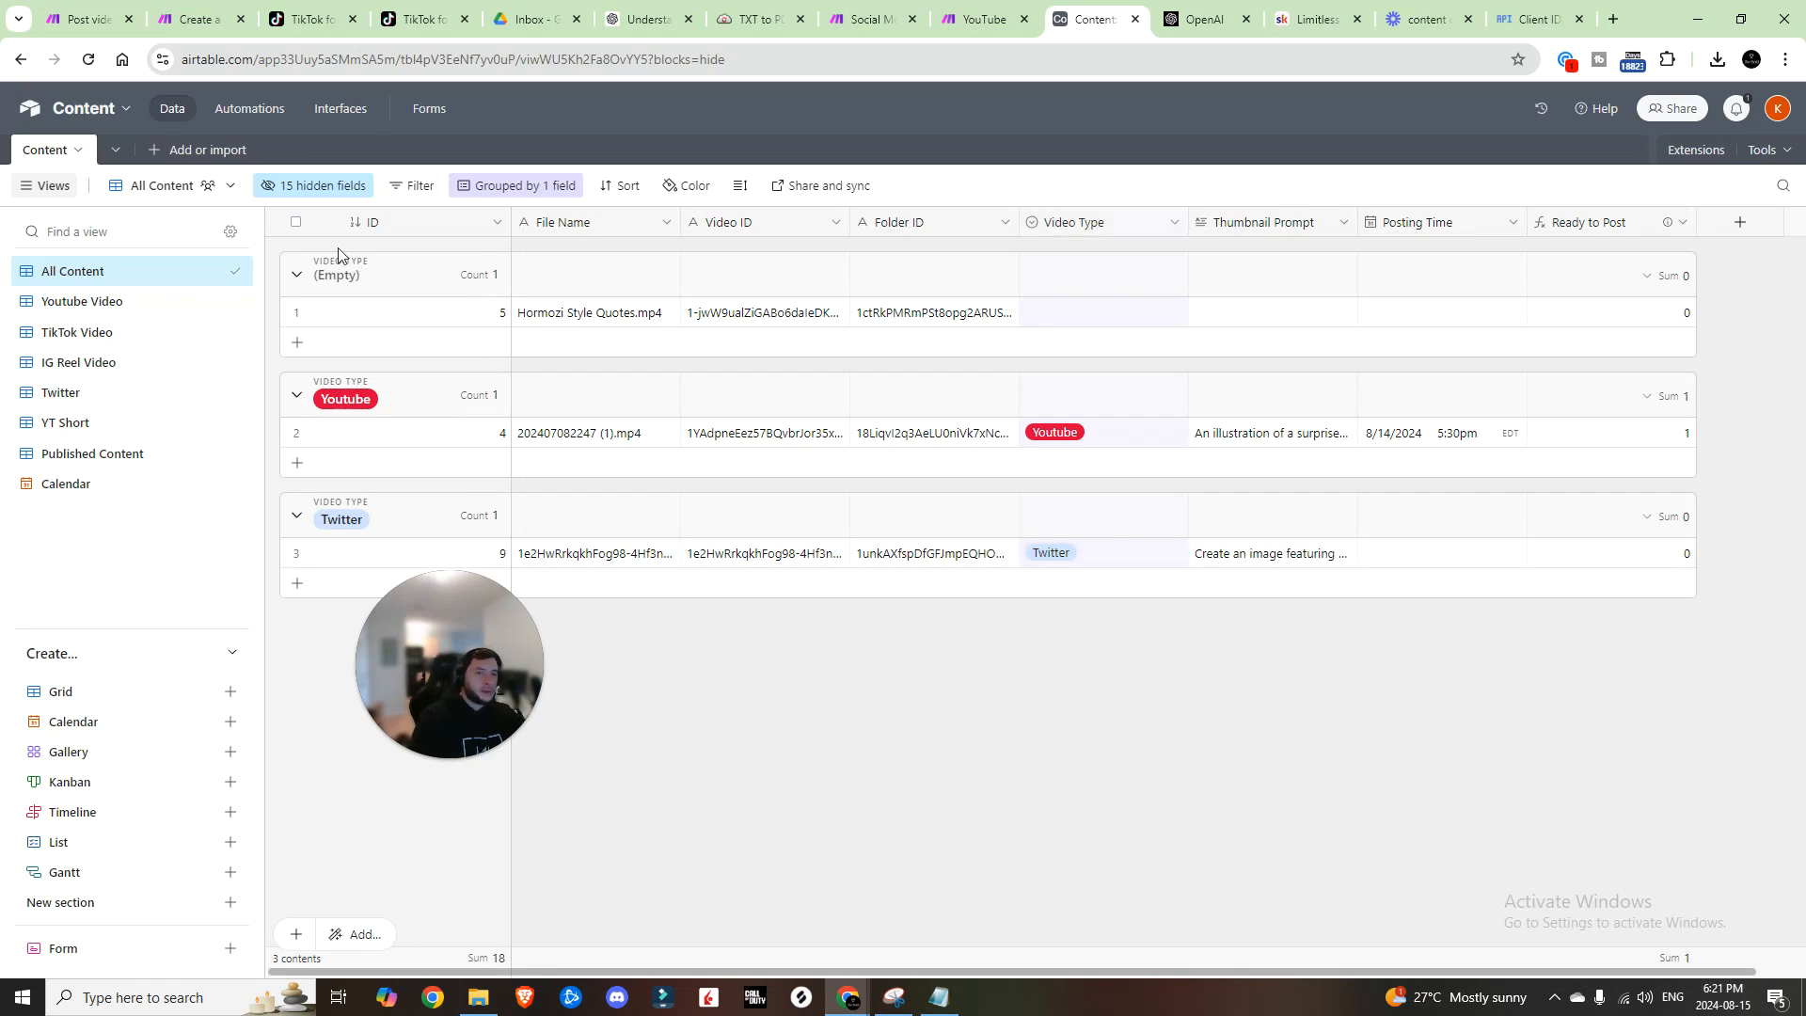
Step: Set record 4 as the Post to Youtube trigger's test record and select its script action
click(252, 110)
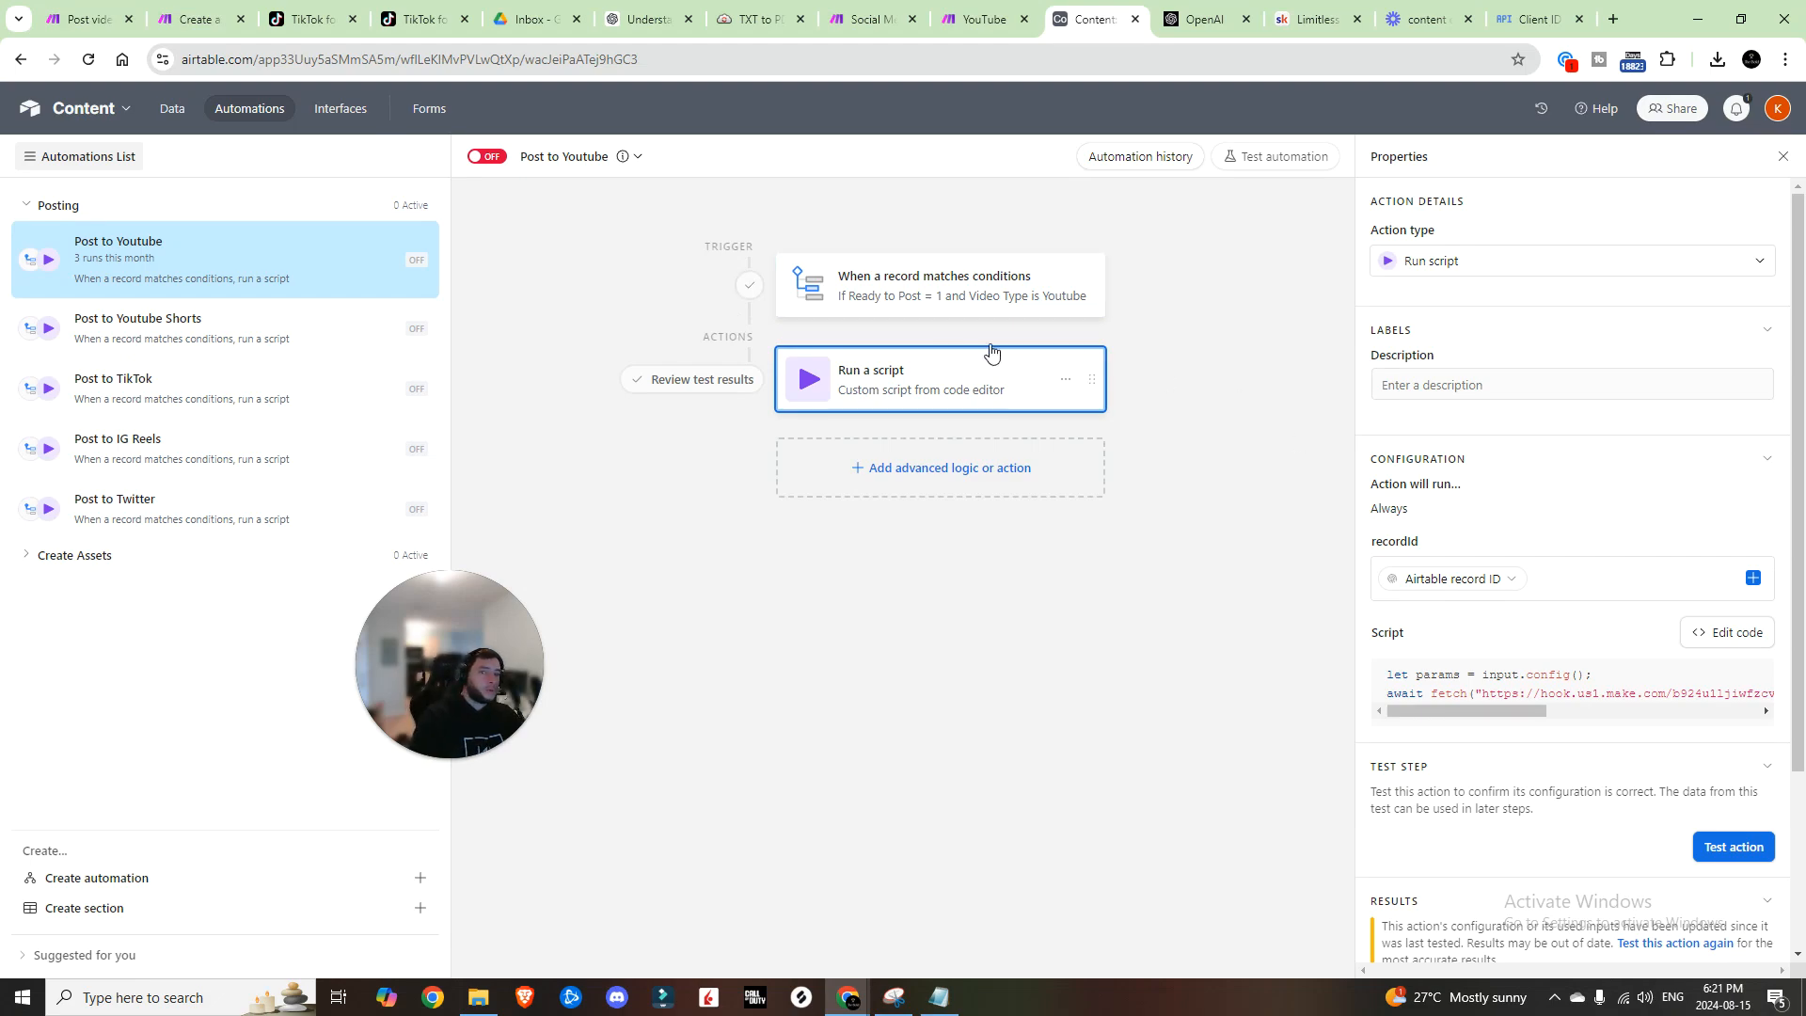
click(995, 316)
click(1721, 741)
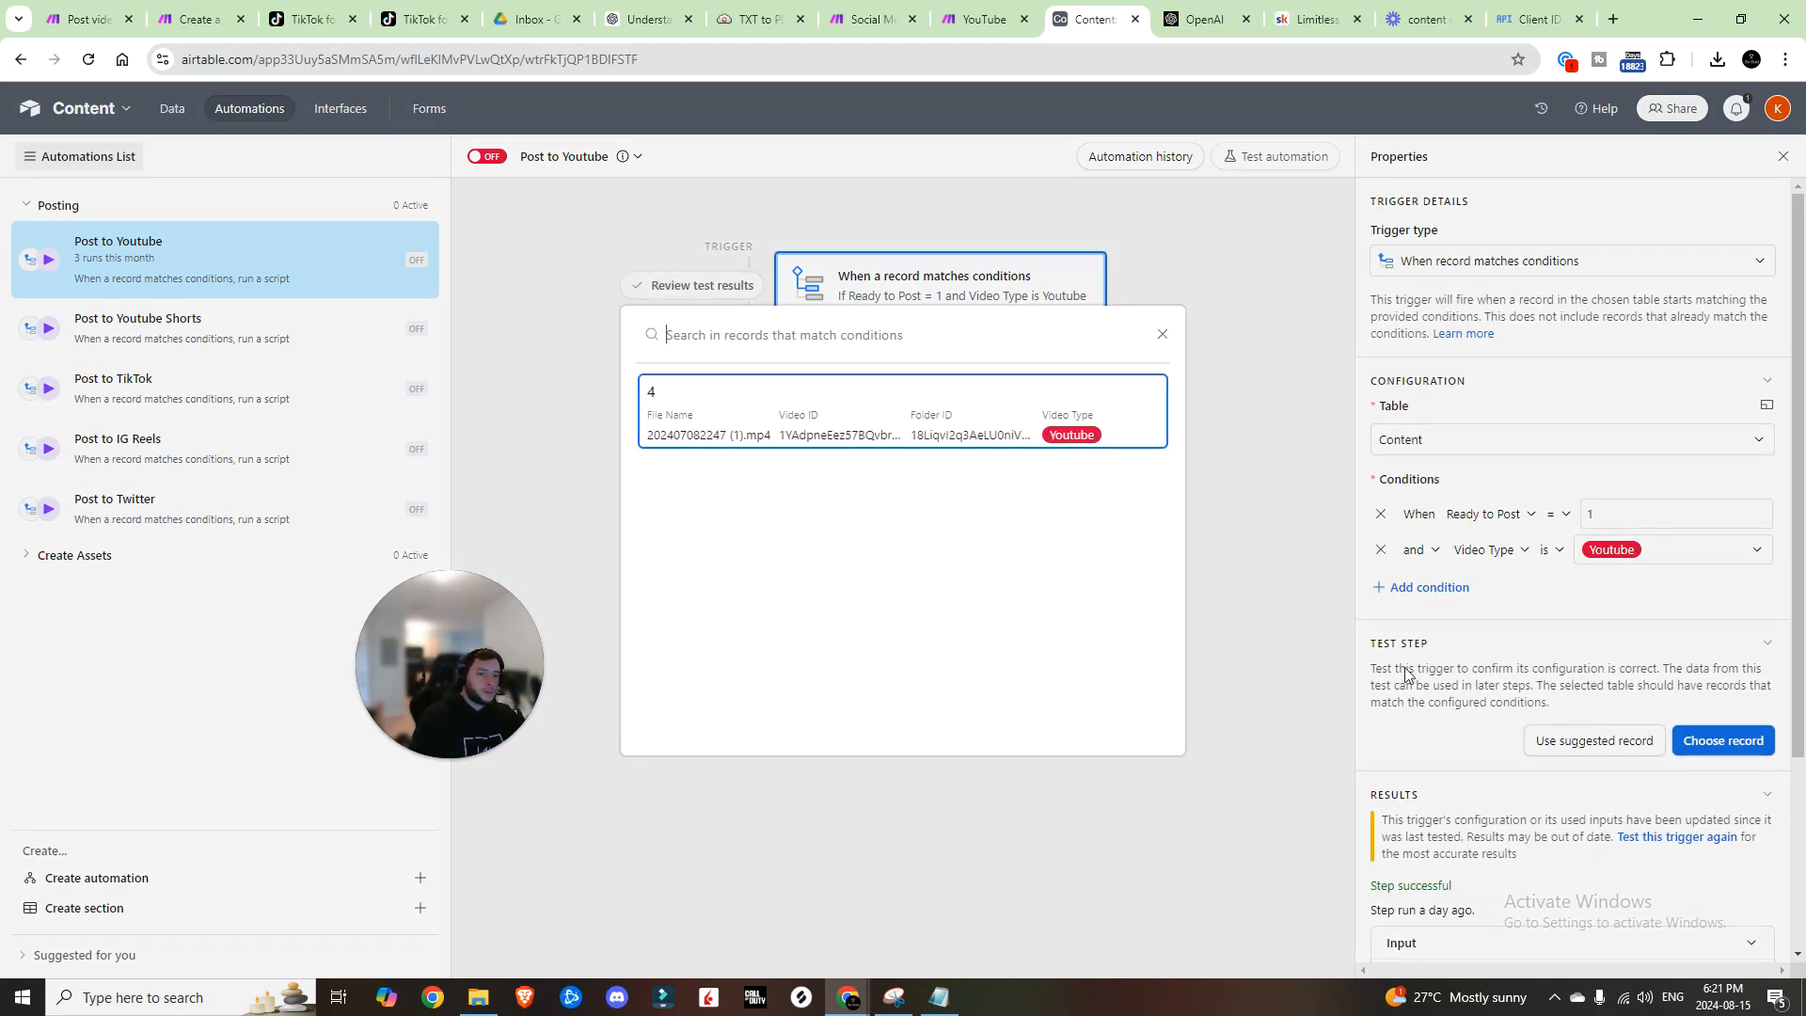
click(859, 439)
click(882, 375)
scroll(1652, 757, down, 3)
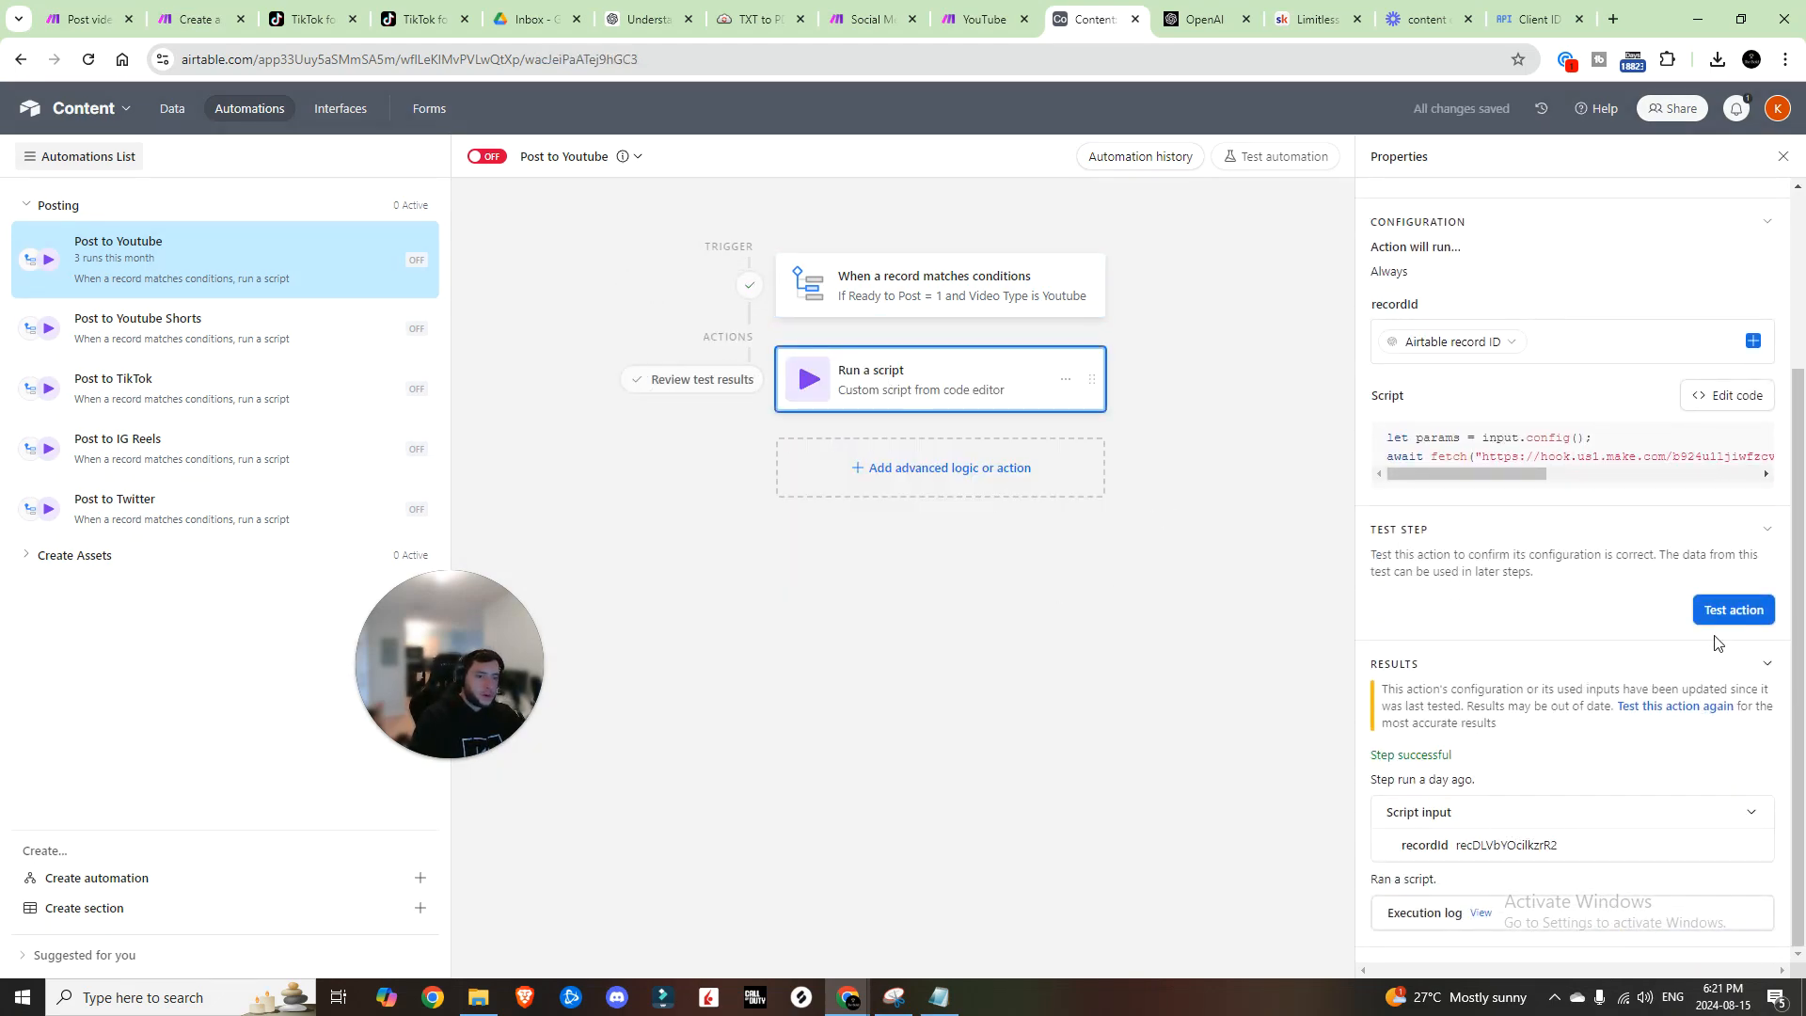
Step: Run the Make scenario once, then test the script so record 4 reaches Make
click(980, 19)
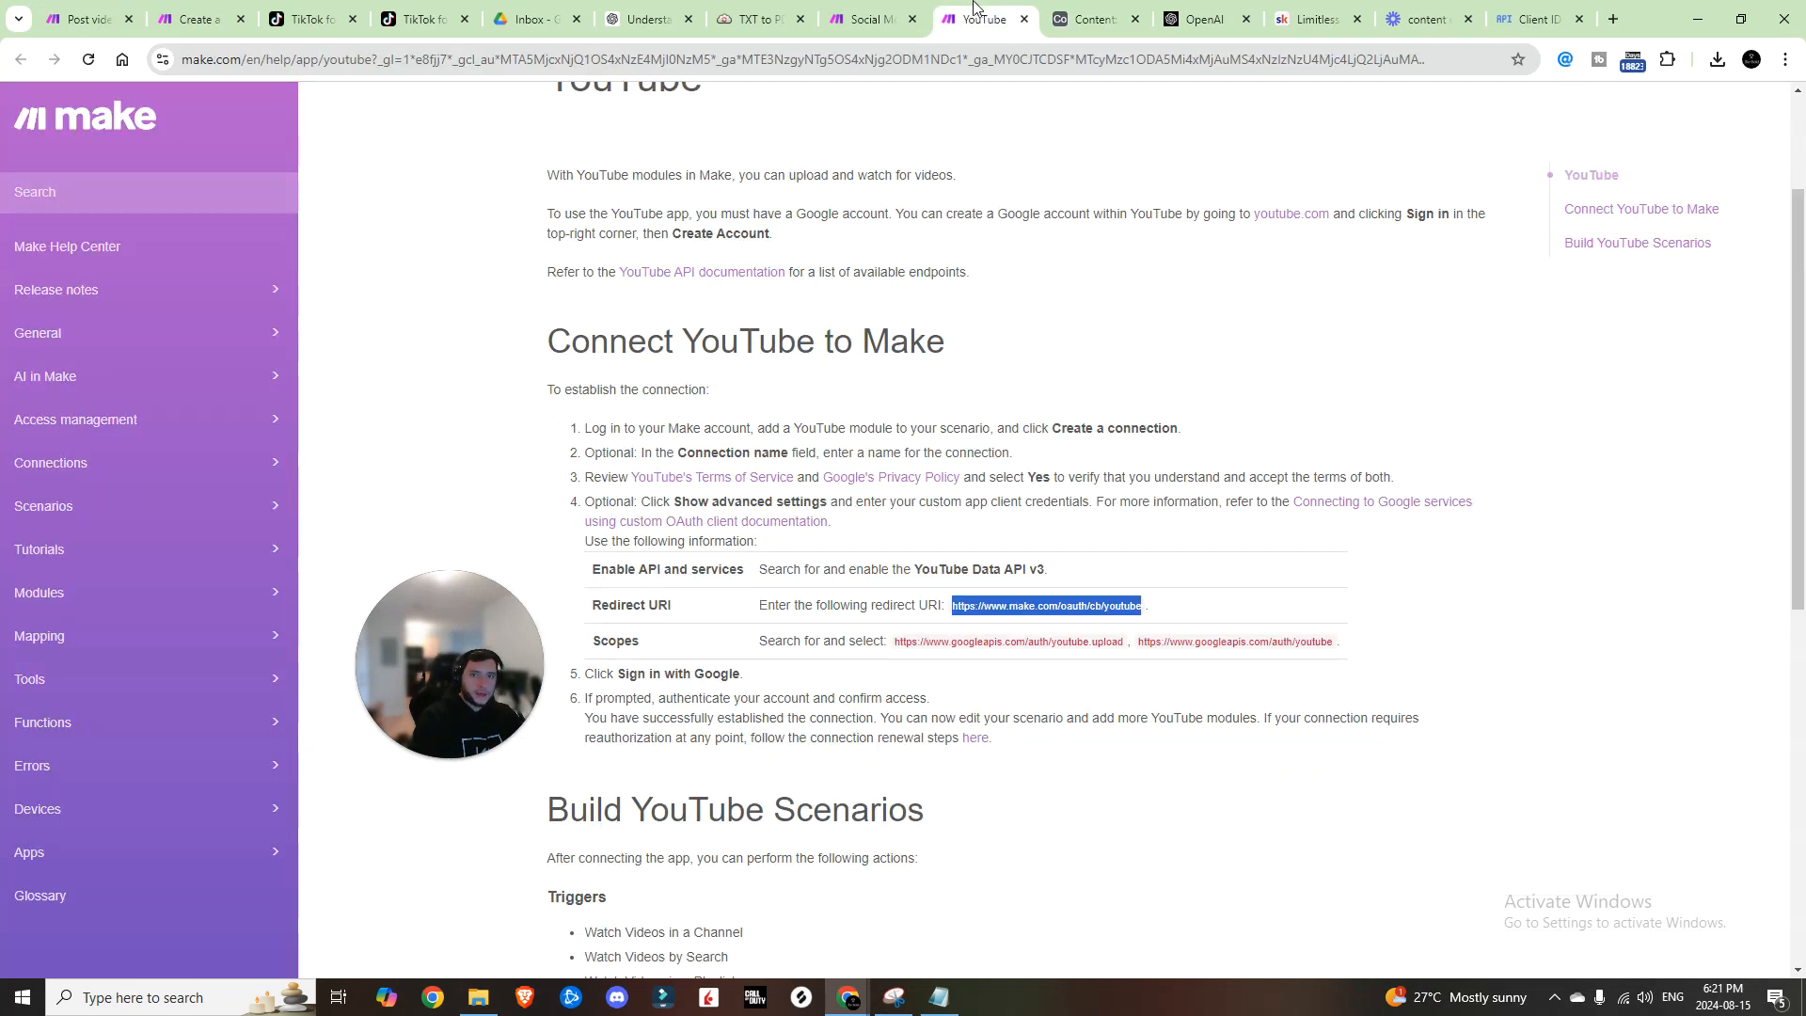
click(867, 18)
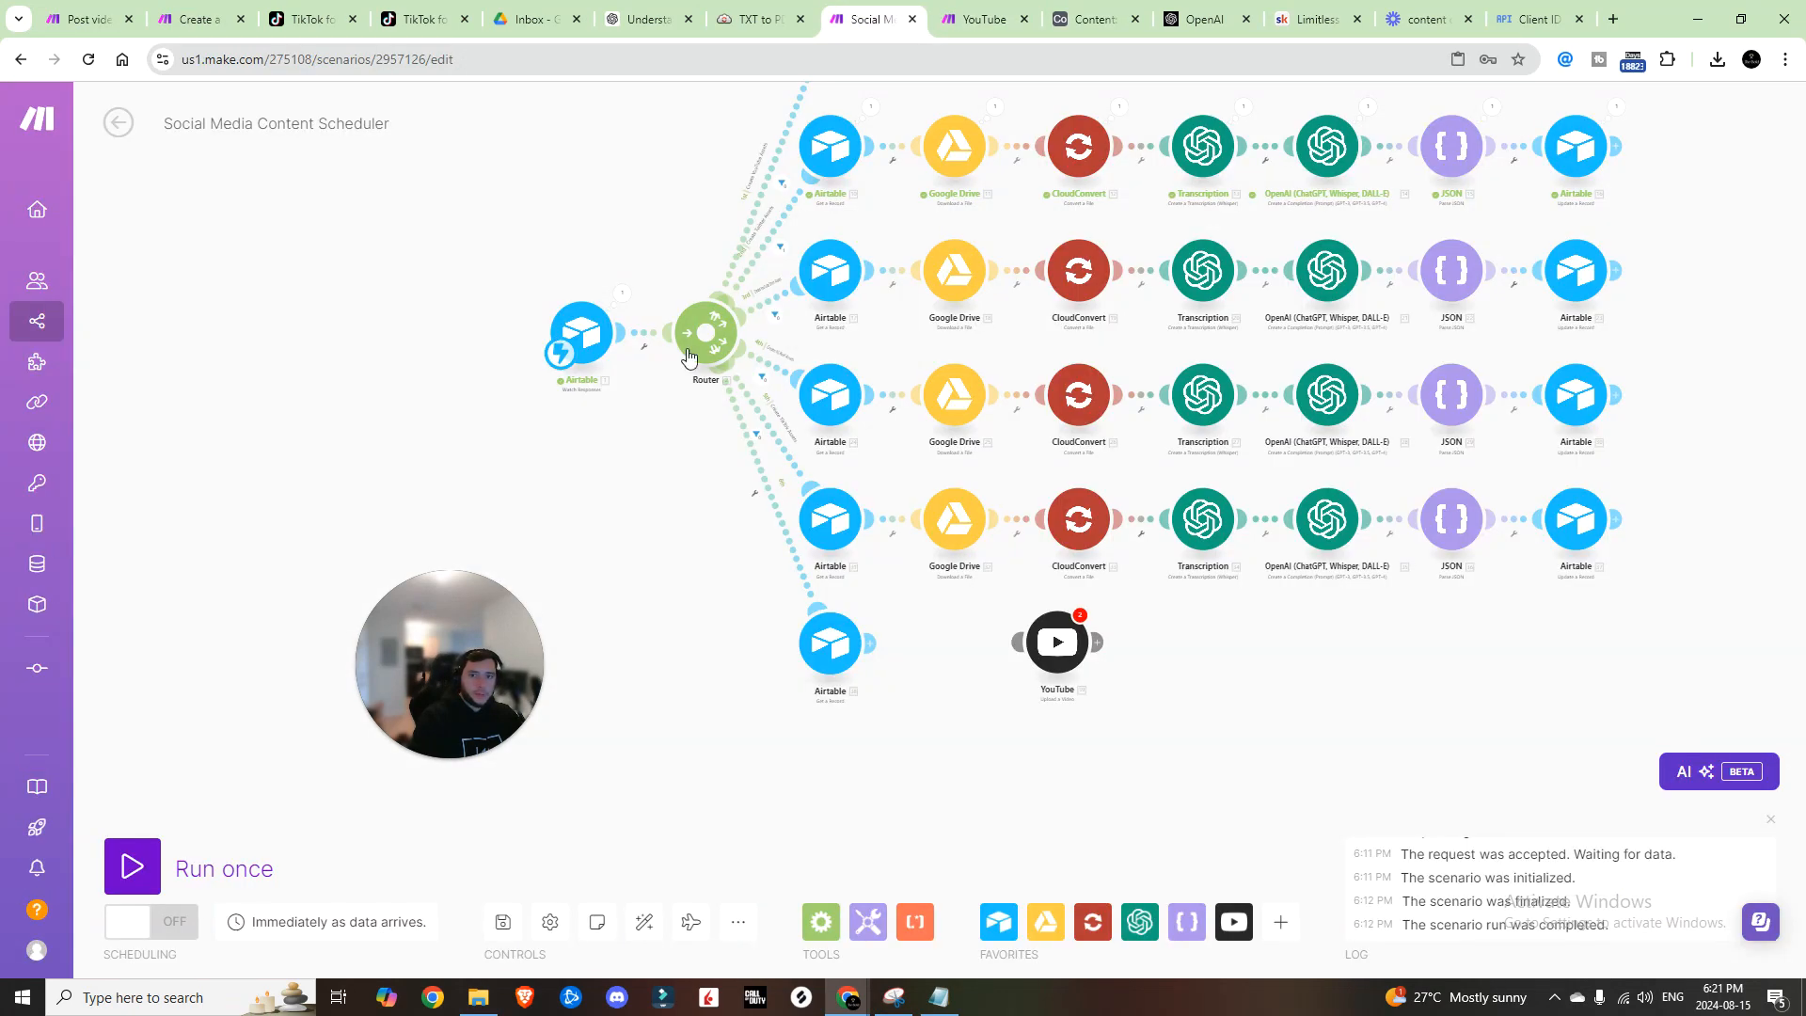
click(141, 861)
click(1091, 19)
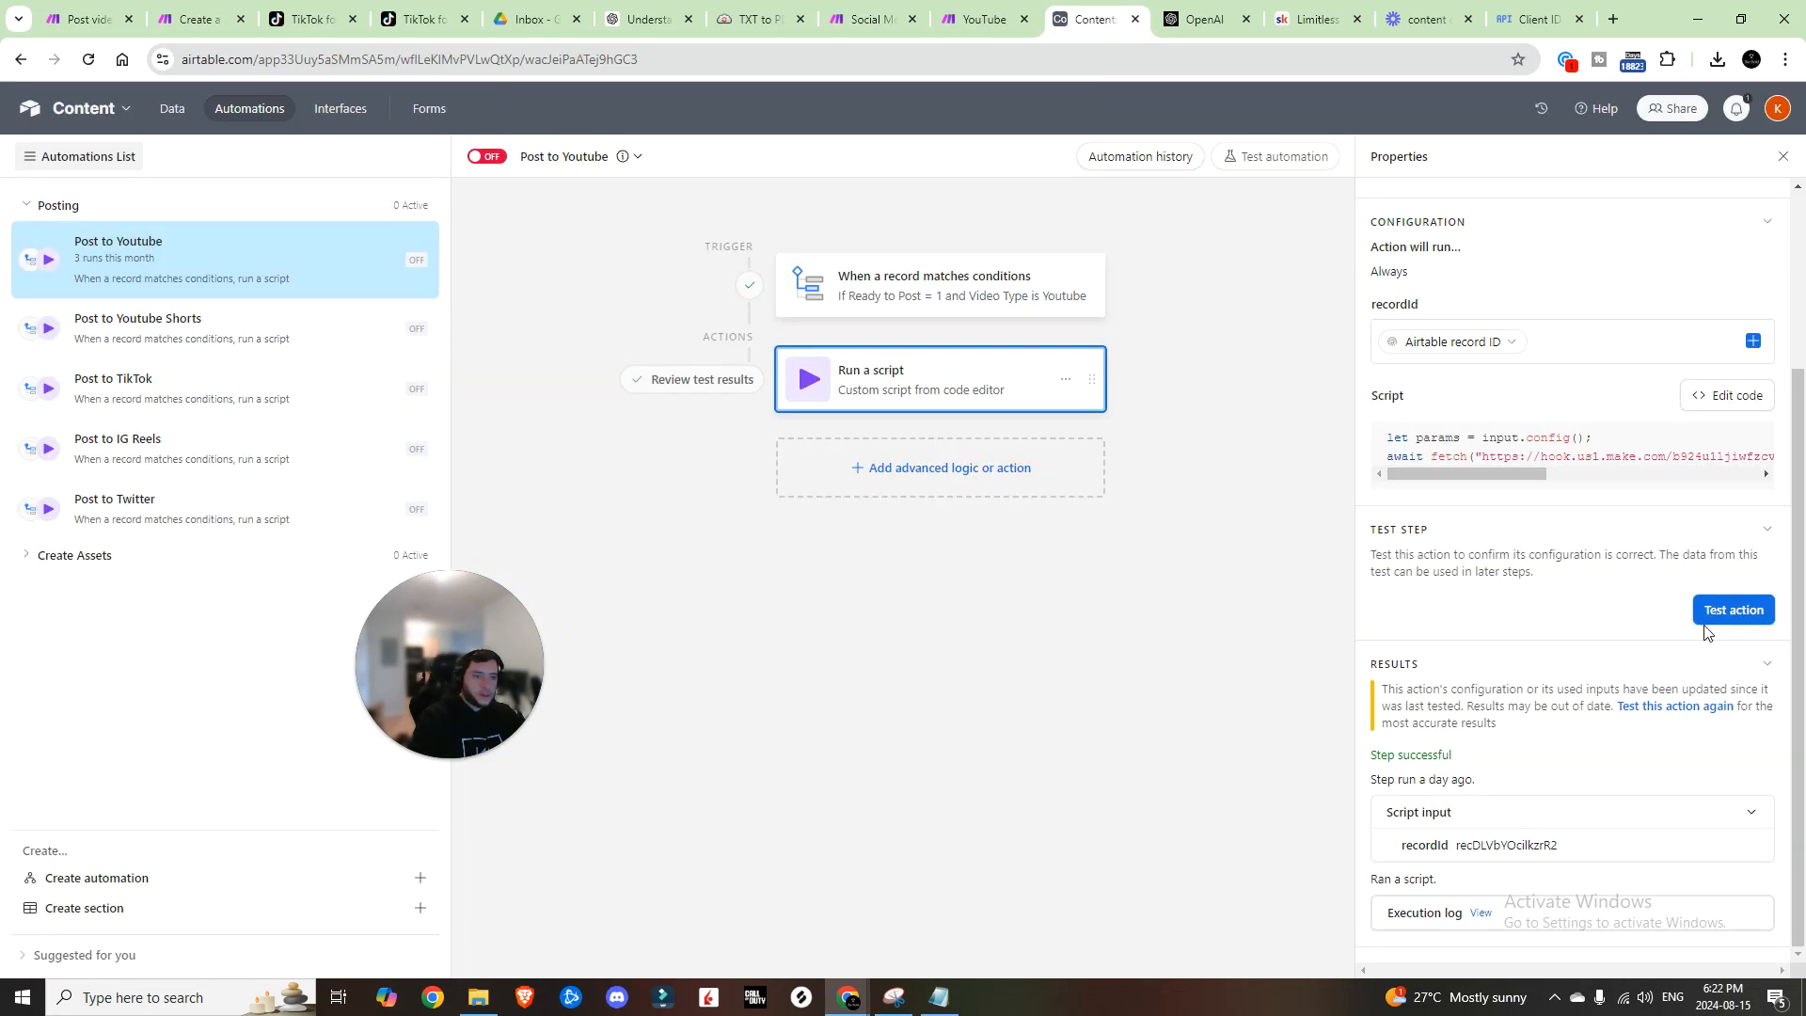
click(1727, 617)
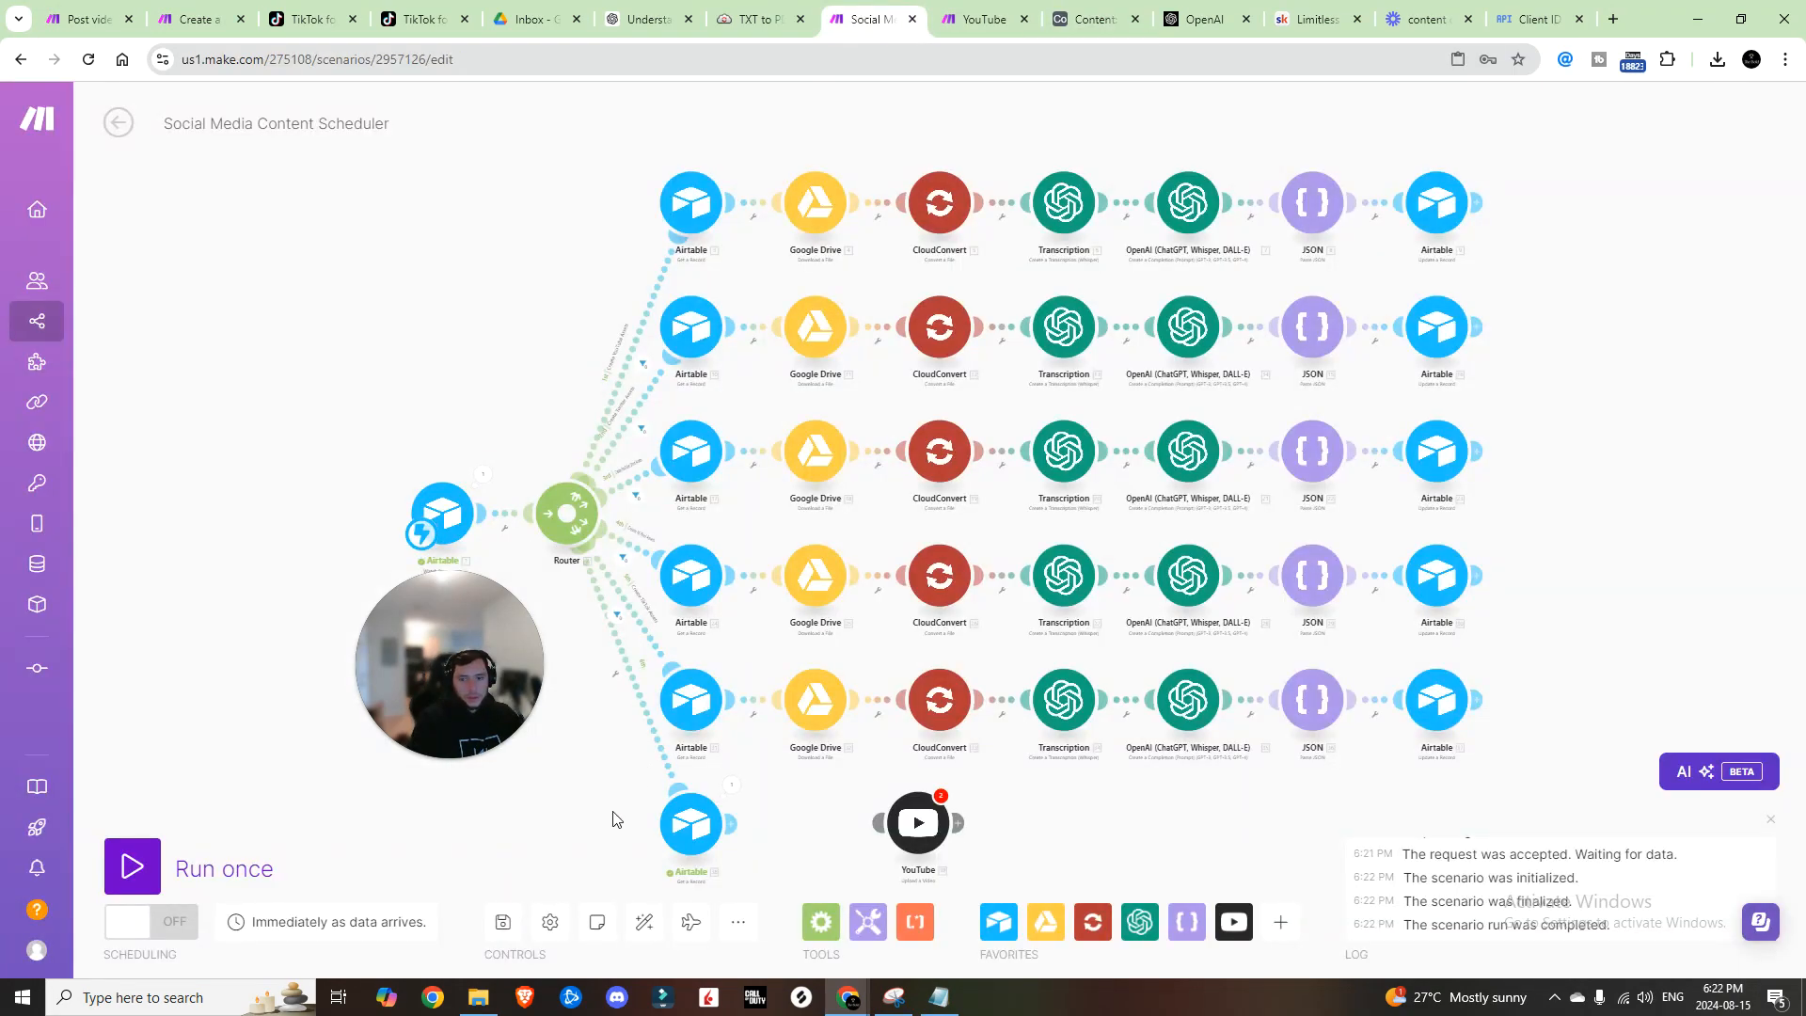
drag(613, 811, 850, 548)
scroll(854, 417, up, 3)
click(862, 433)
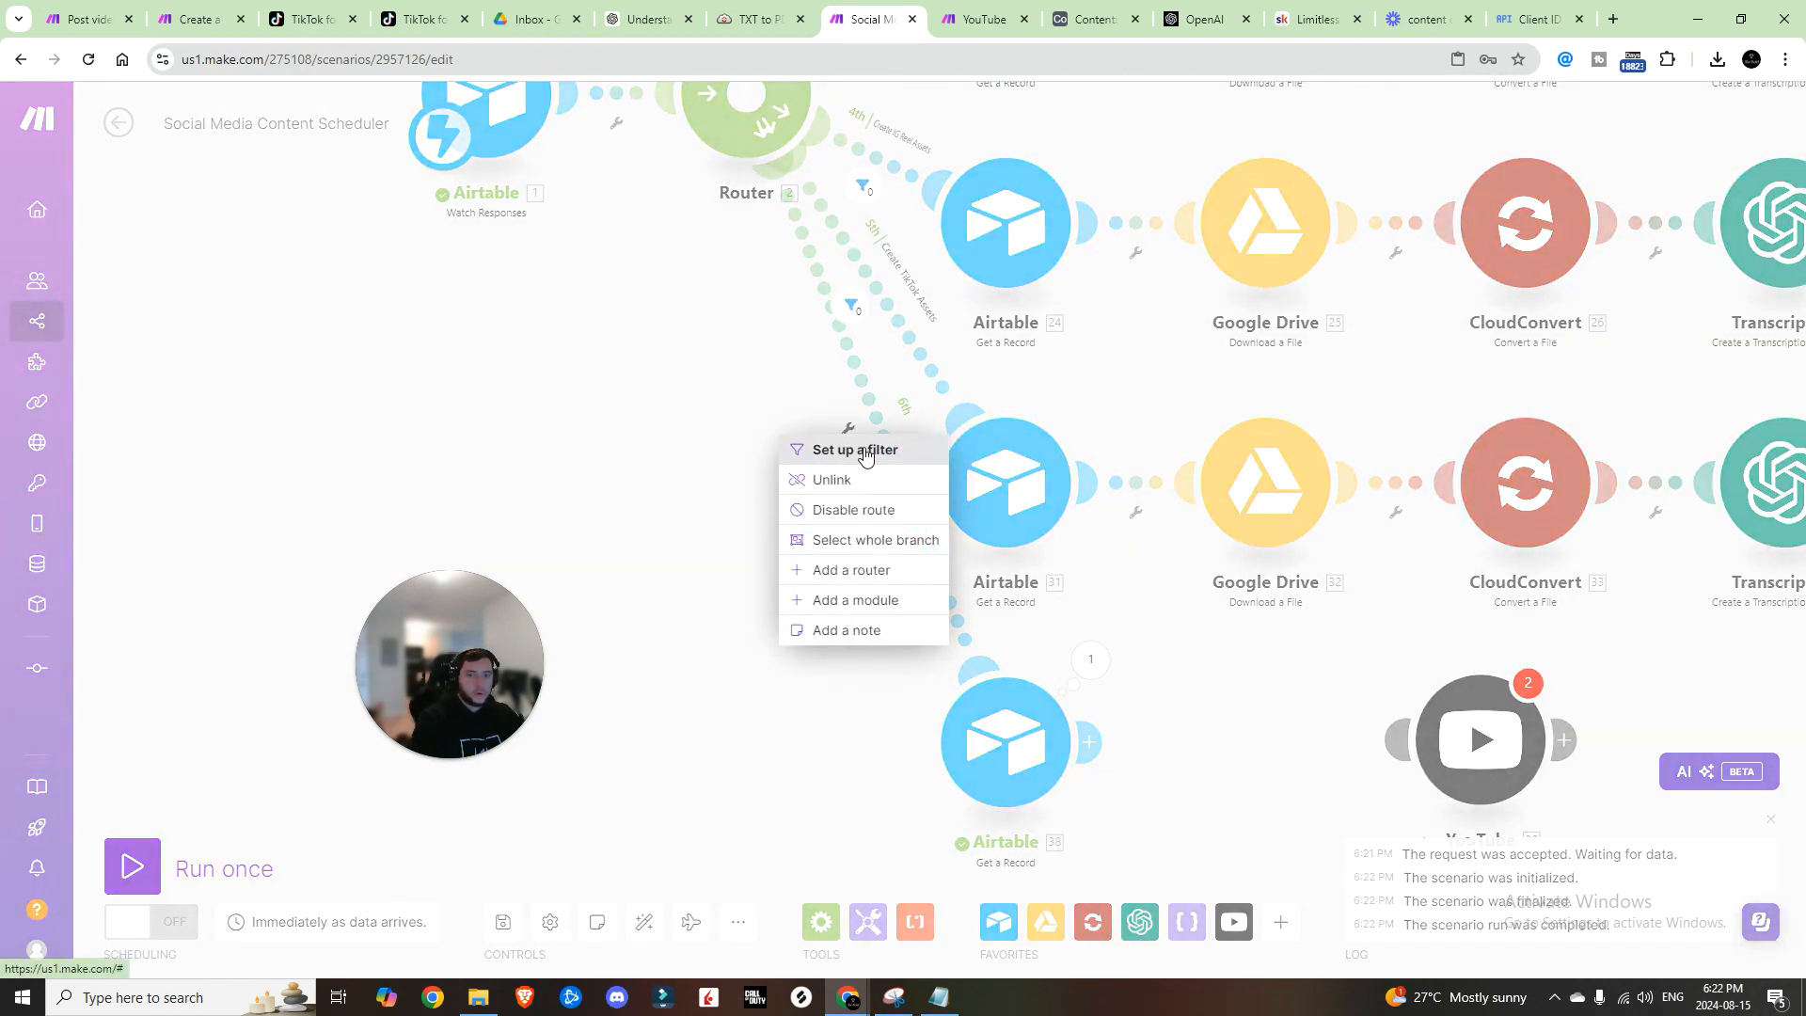
Step: Add a 'Post YT' filter on route six requiring 1. action to equal postYT
click(865, 454)
click(998, 291)
text(Post YT)
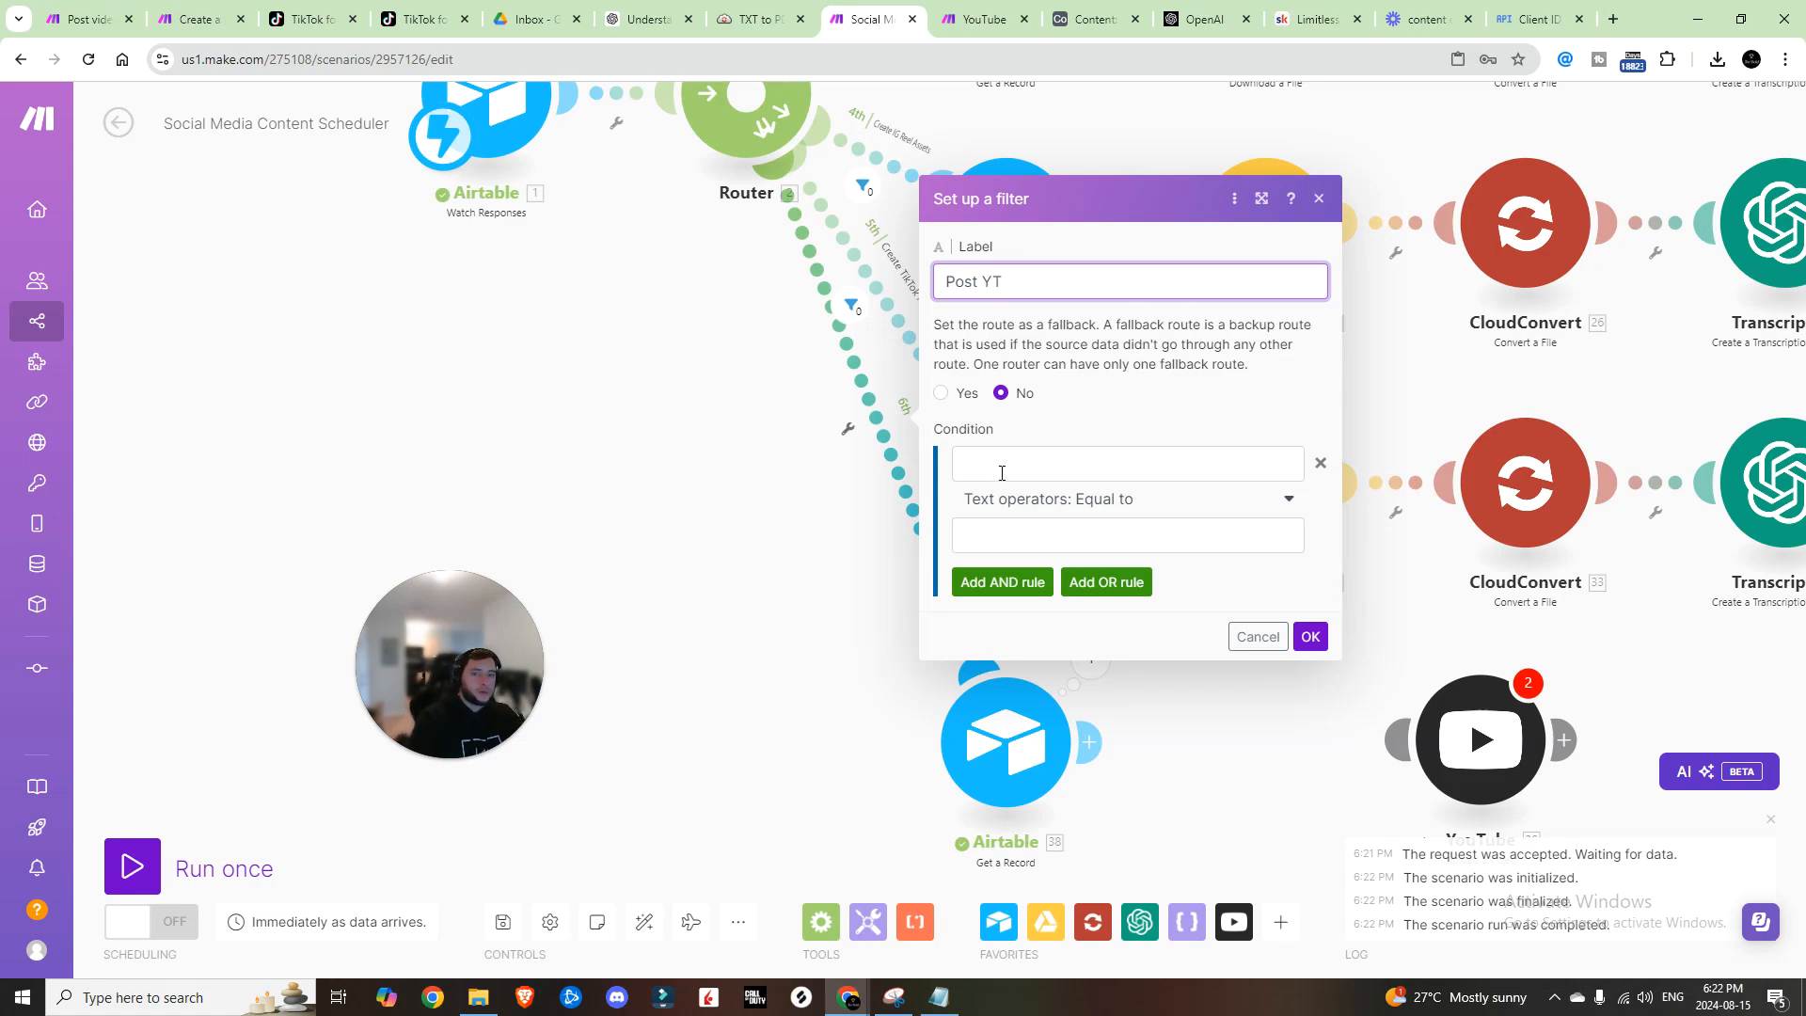
click(1002, 473)
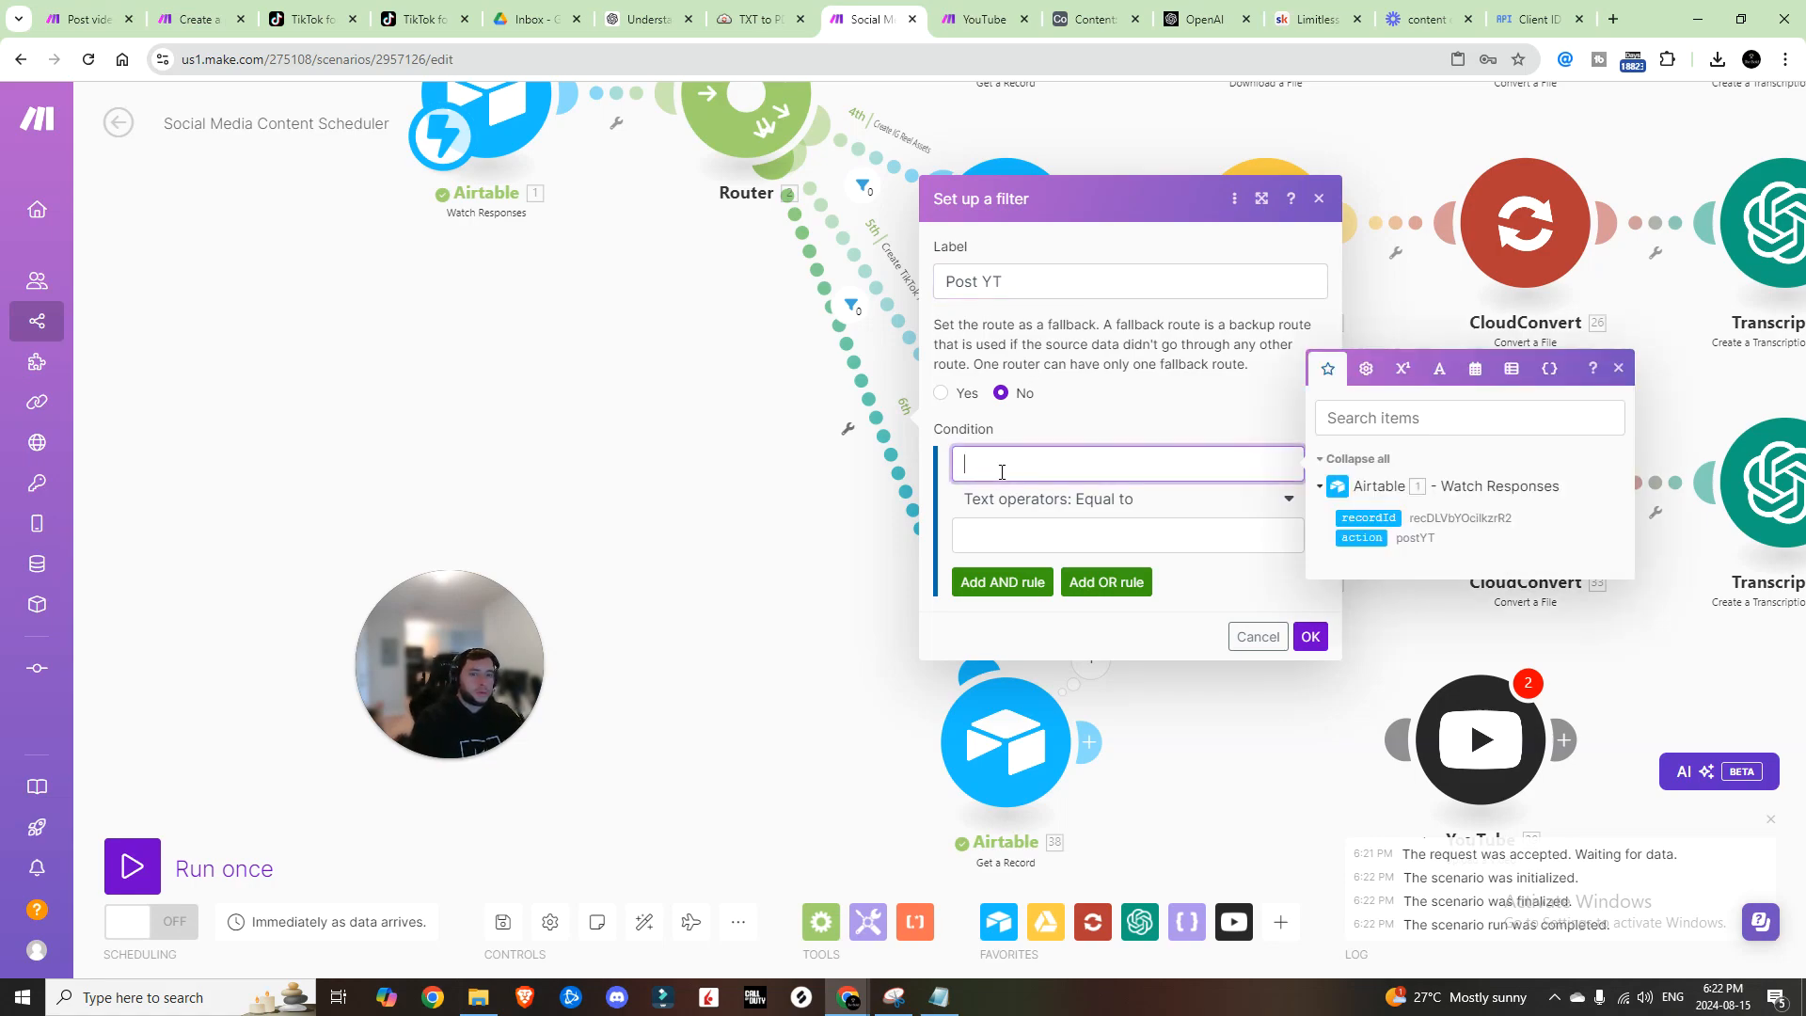
click(1362, 537)
click(1106, 529)
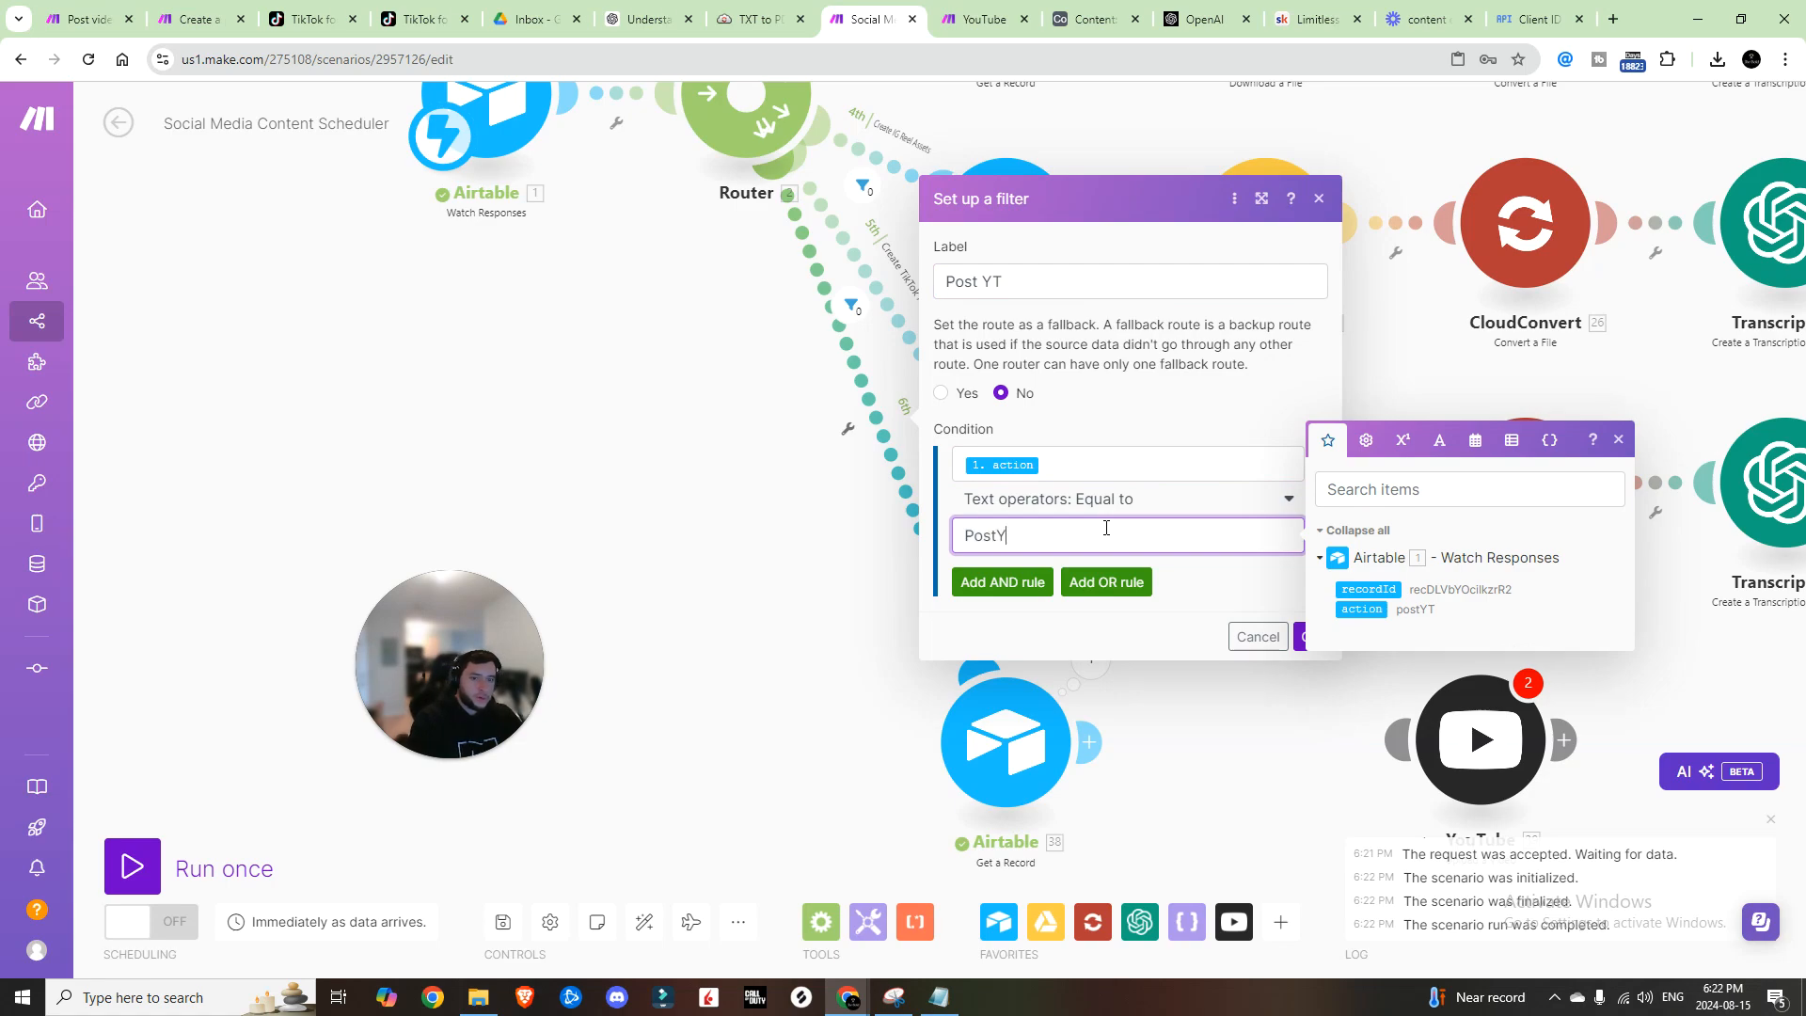
click(1302, 637)
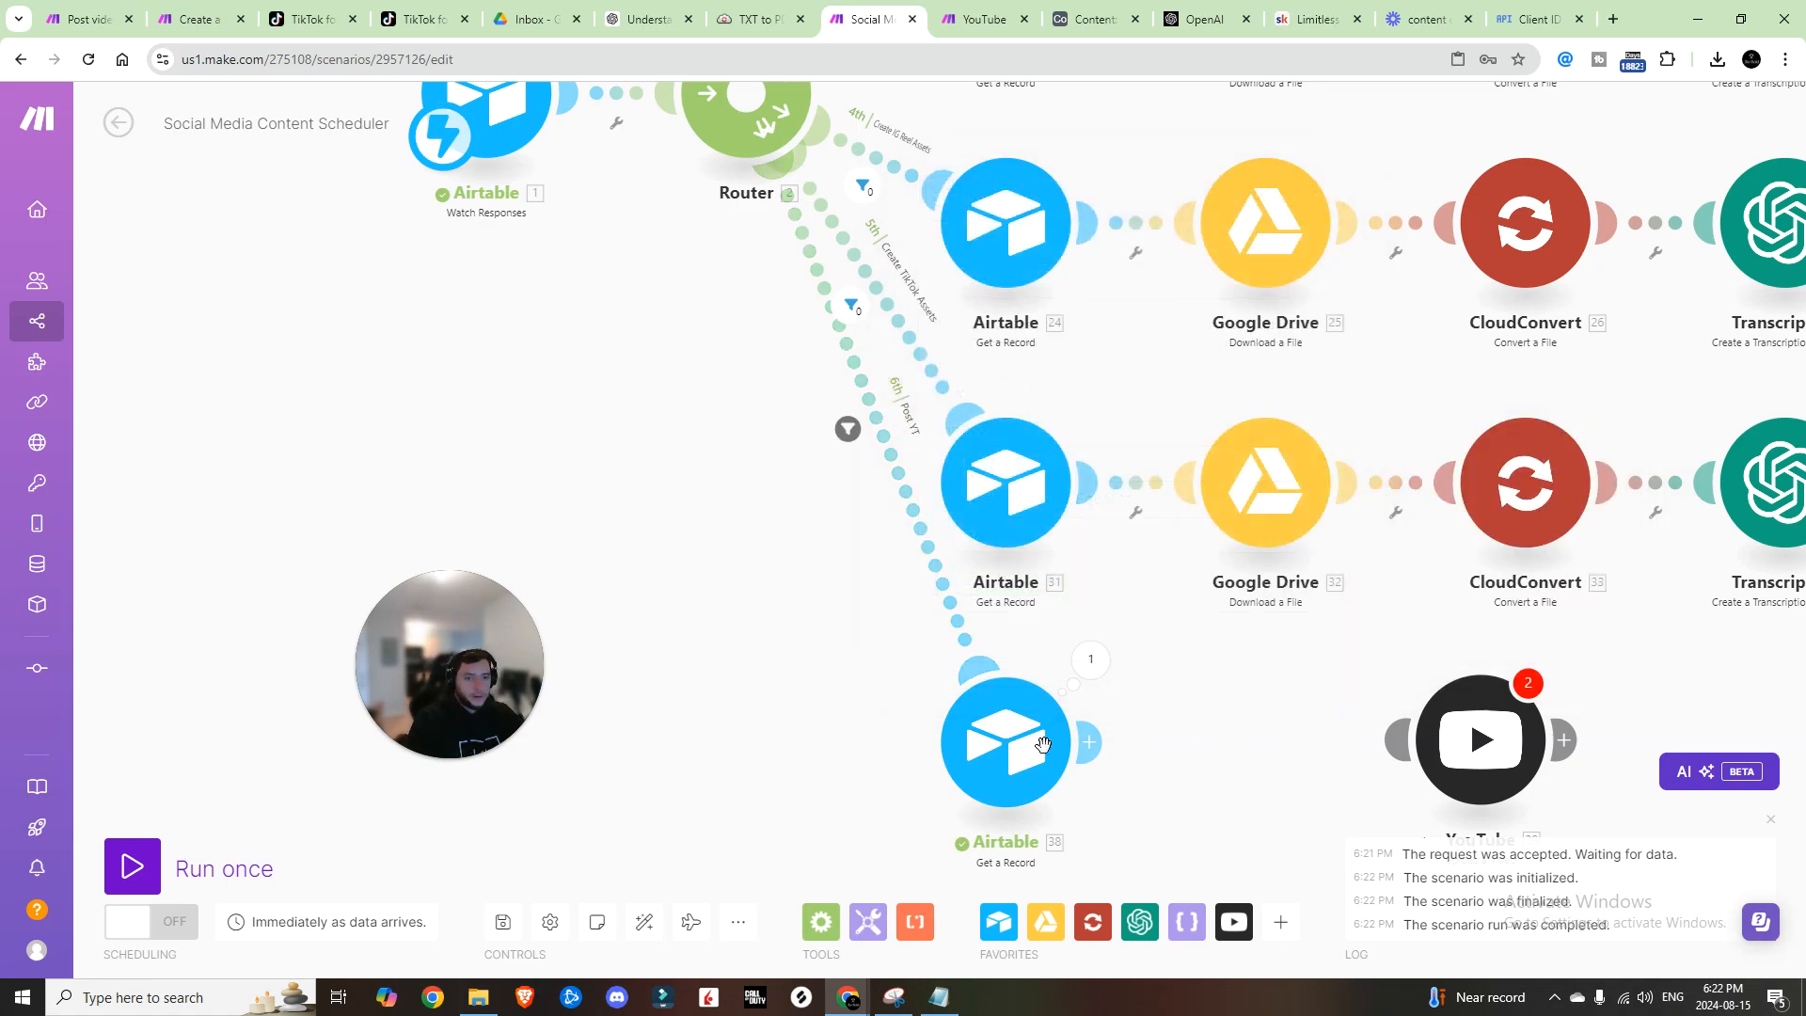
Step: Run the scenario once and send a test record from the Airtable automation
click(138, 867)
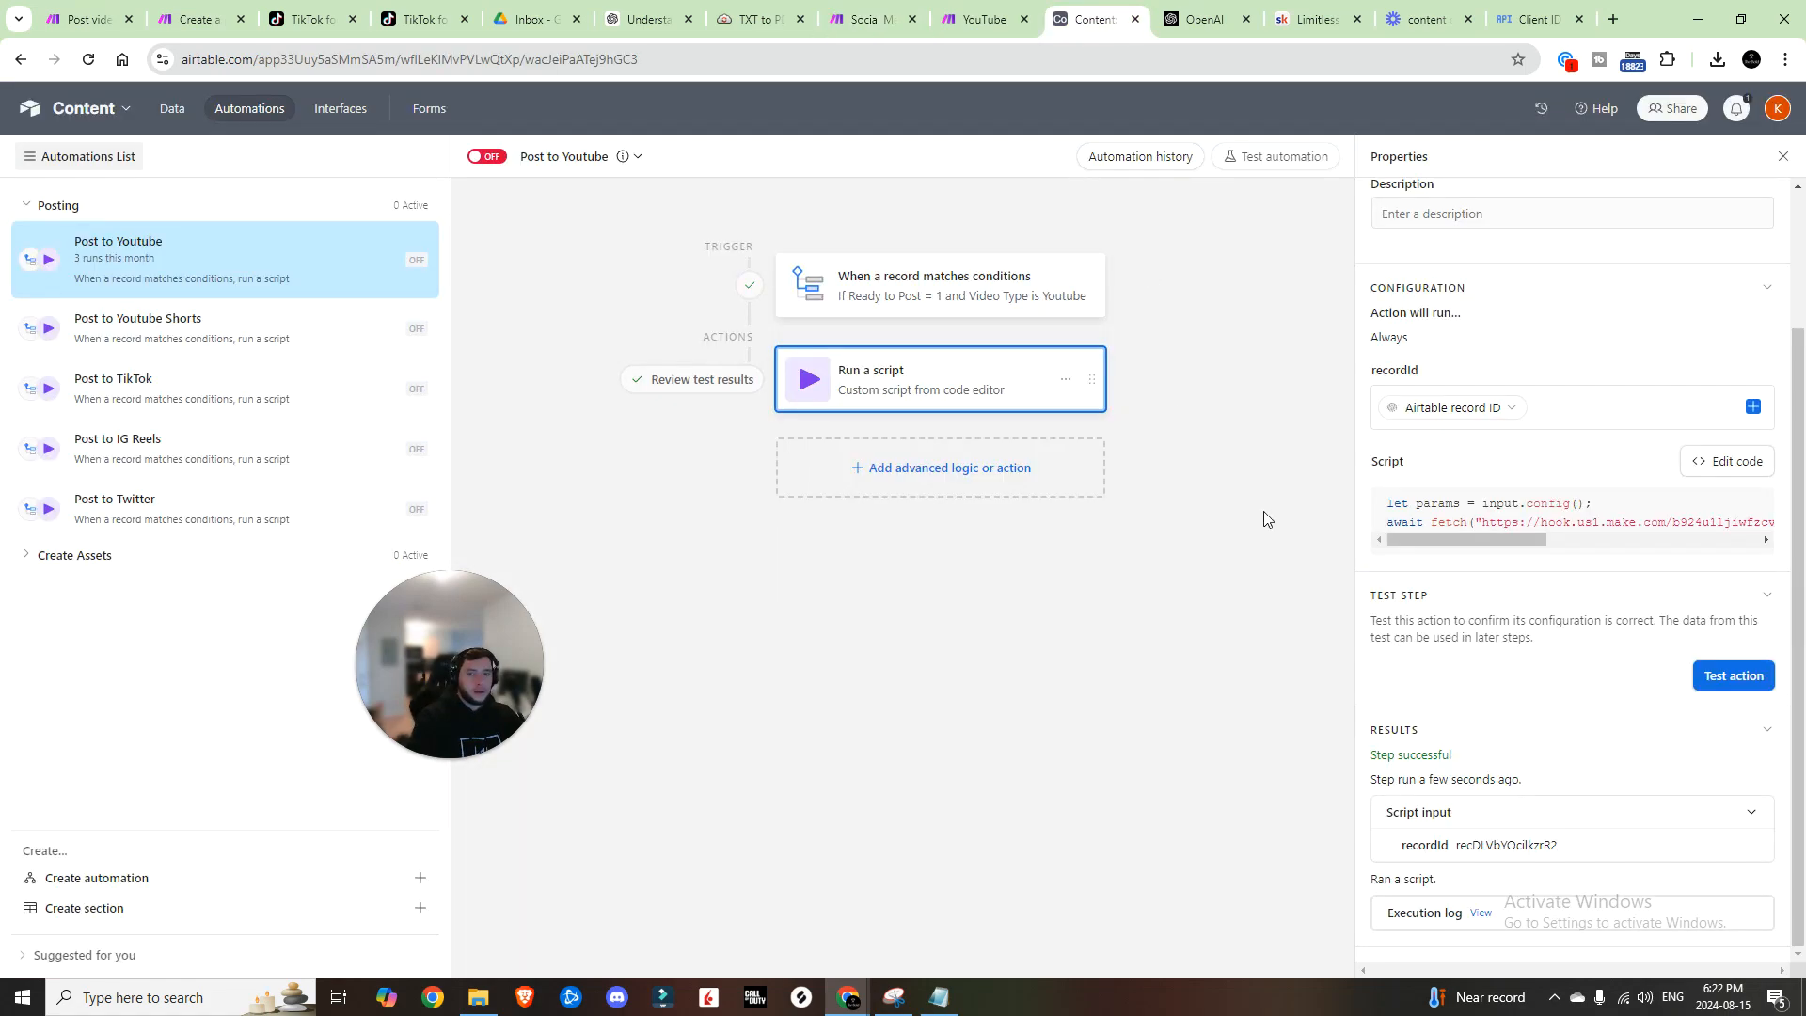
click(1712, 678)
click(865, 18)
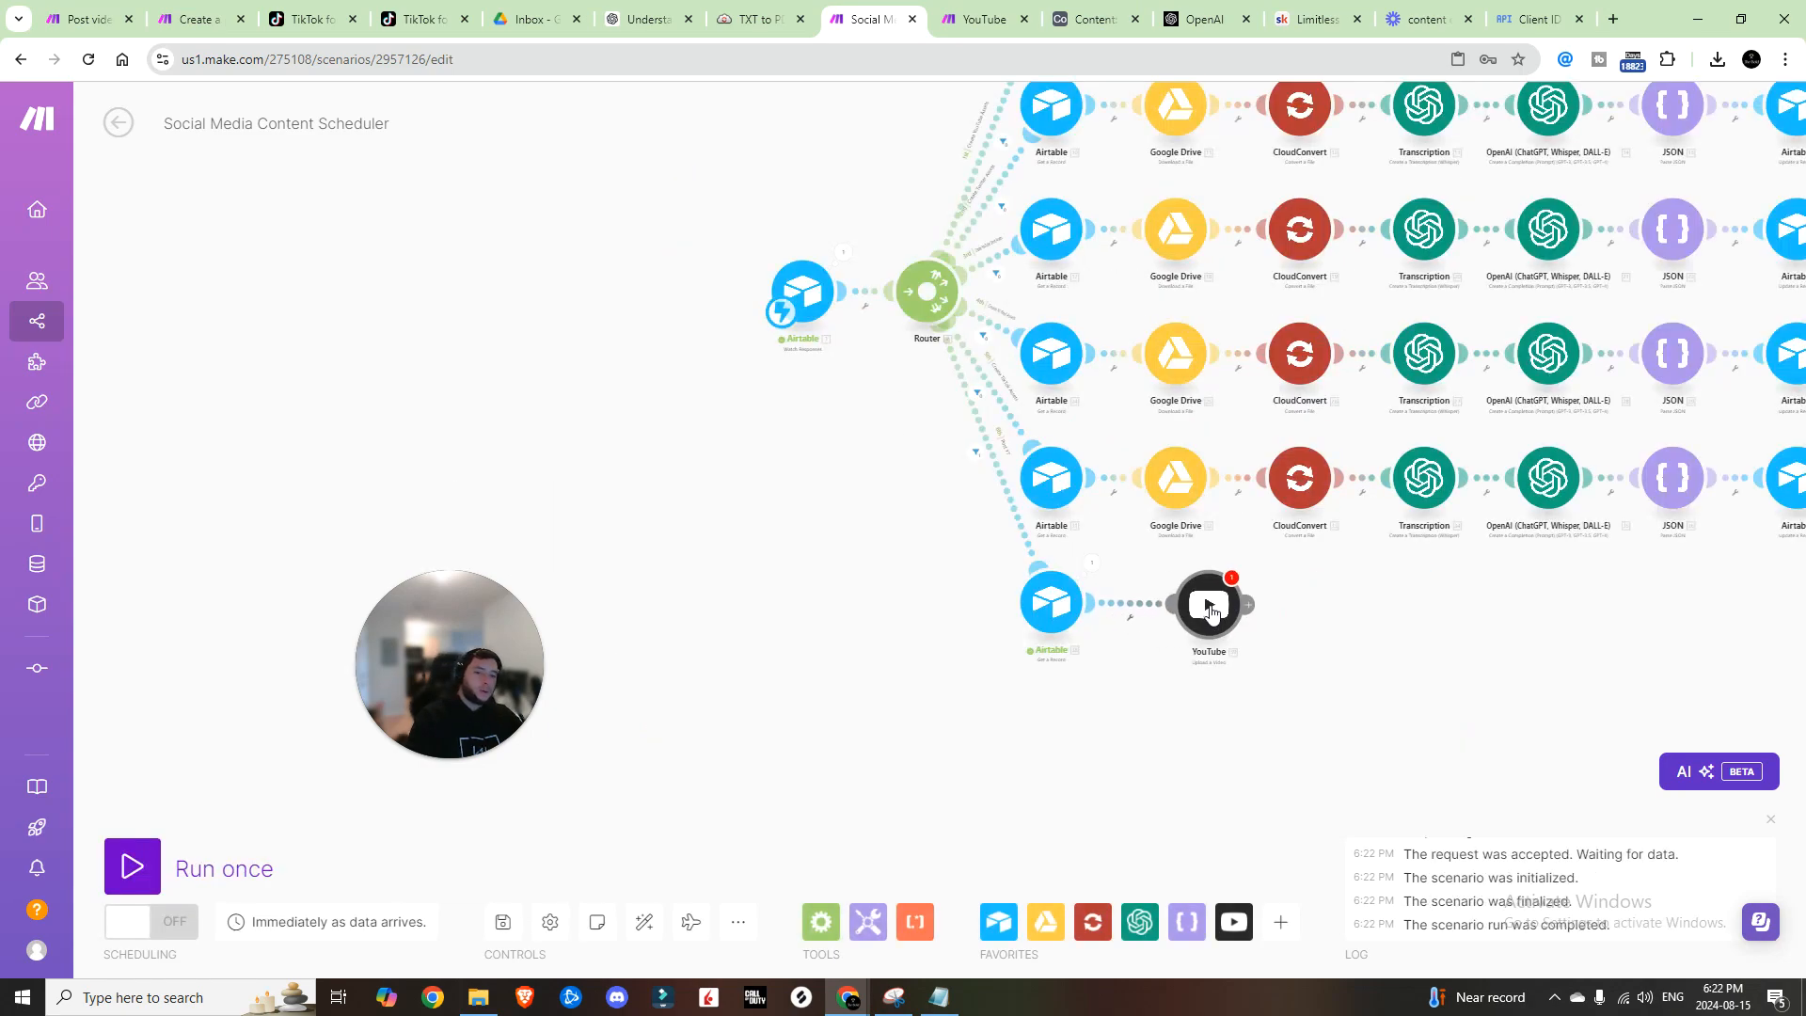
Step: Map the Airtable record's Youtube Title into the YouTube upload's Title
click(1213, 602)
click(1411, 383)
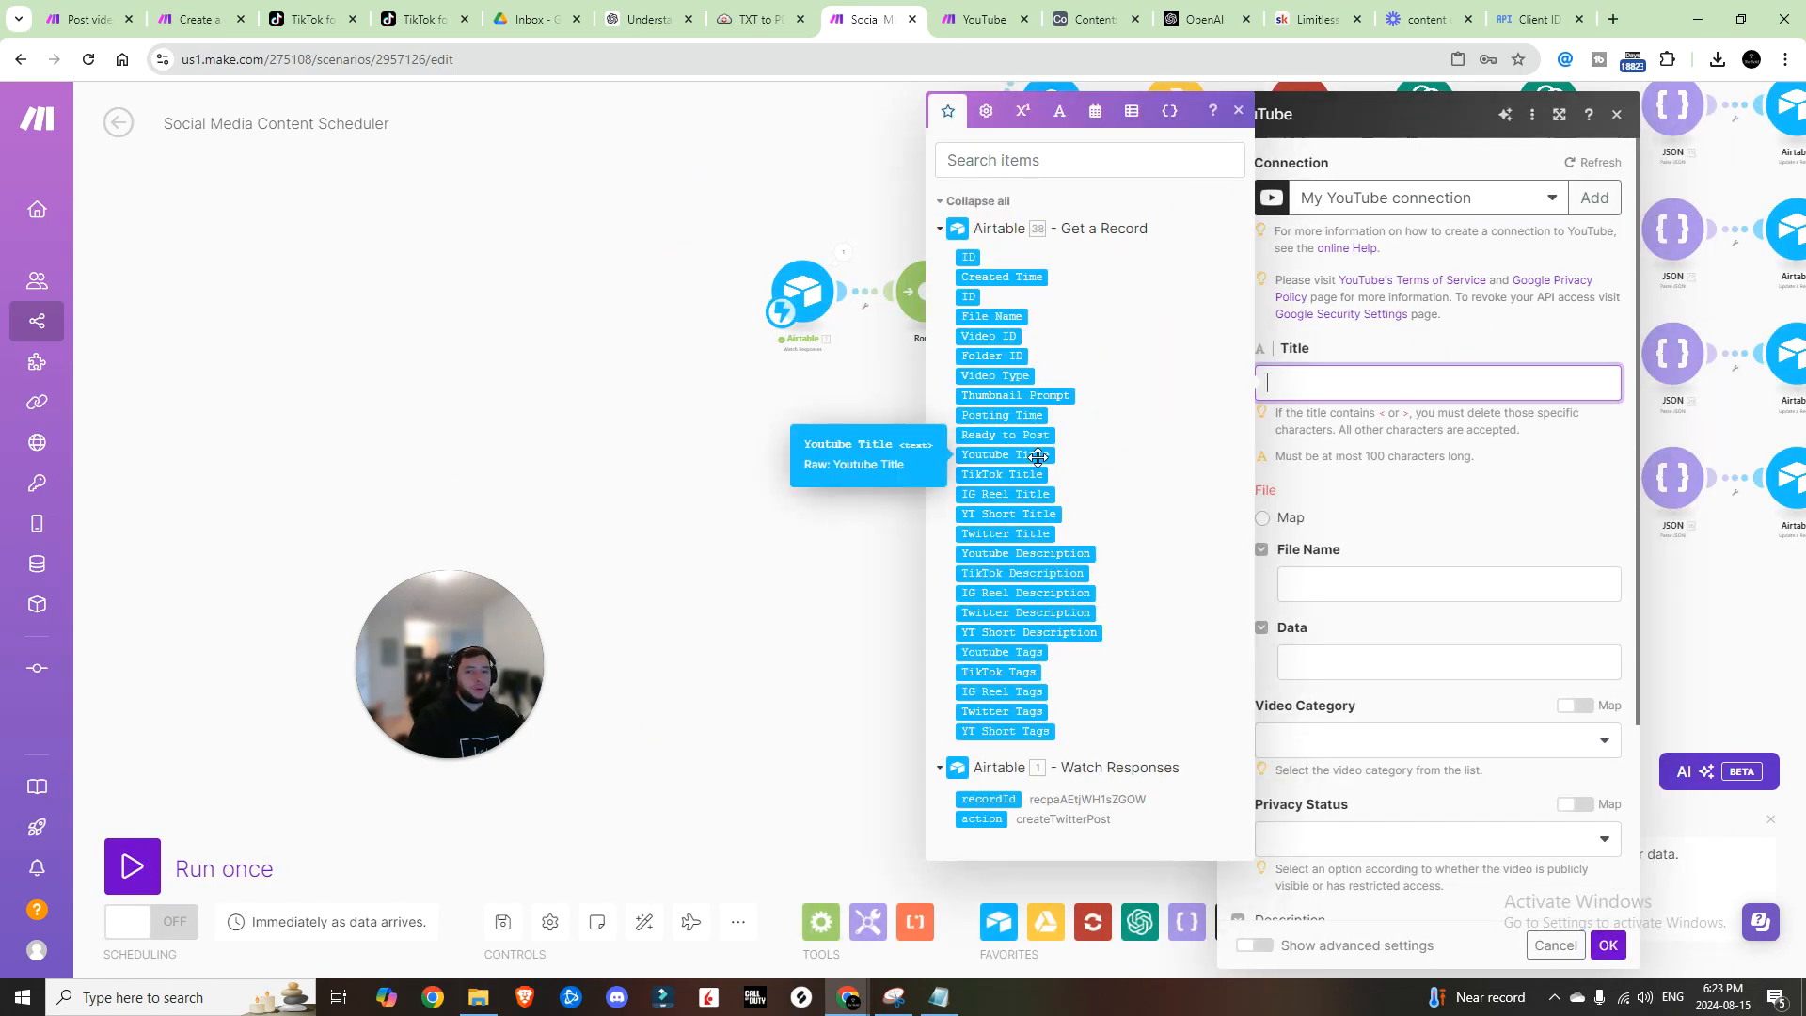
click(1025, 454)
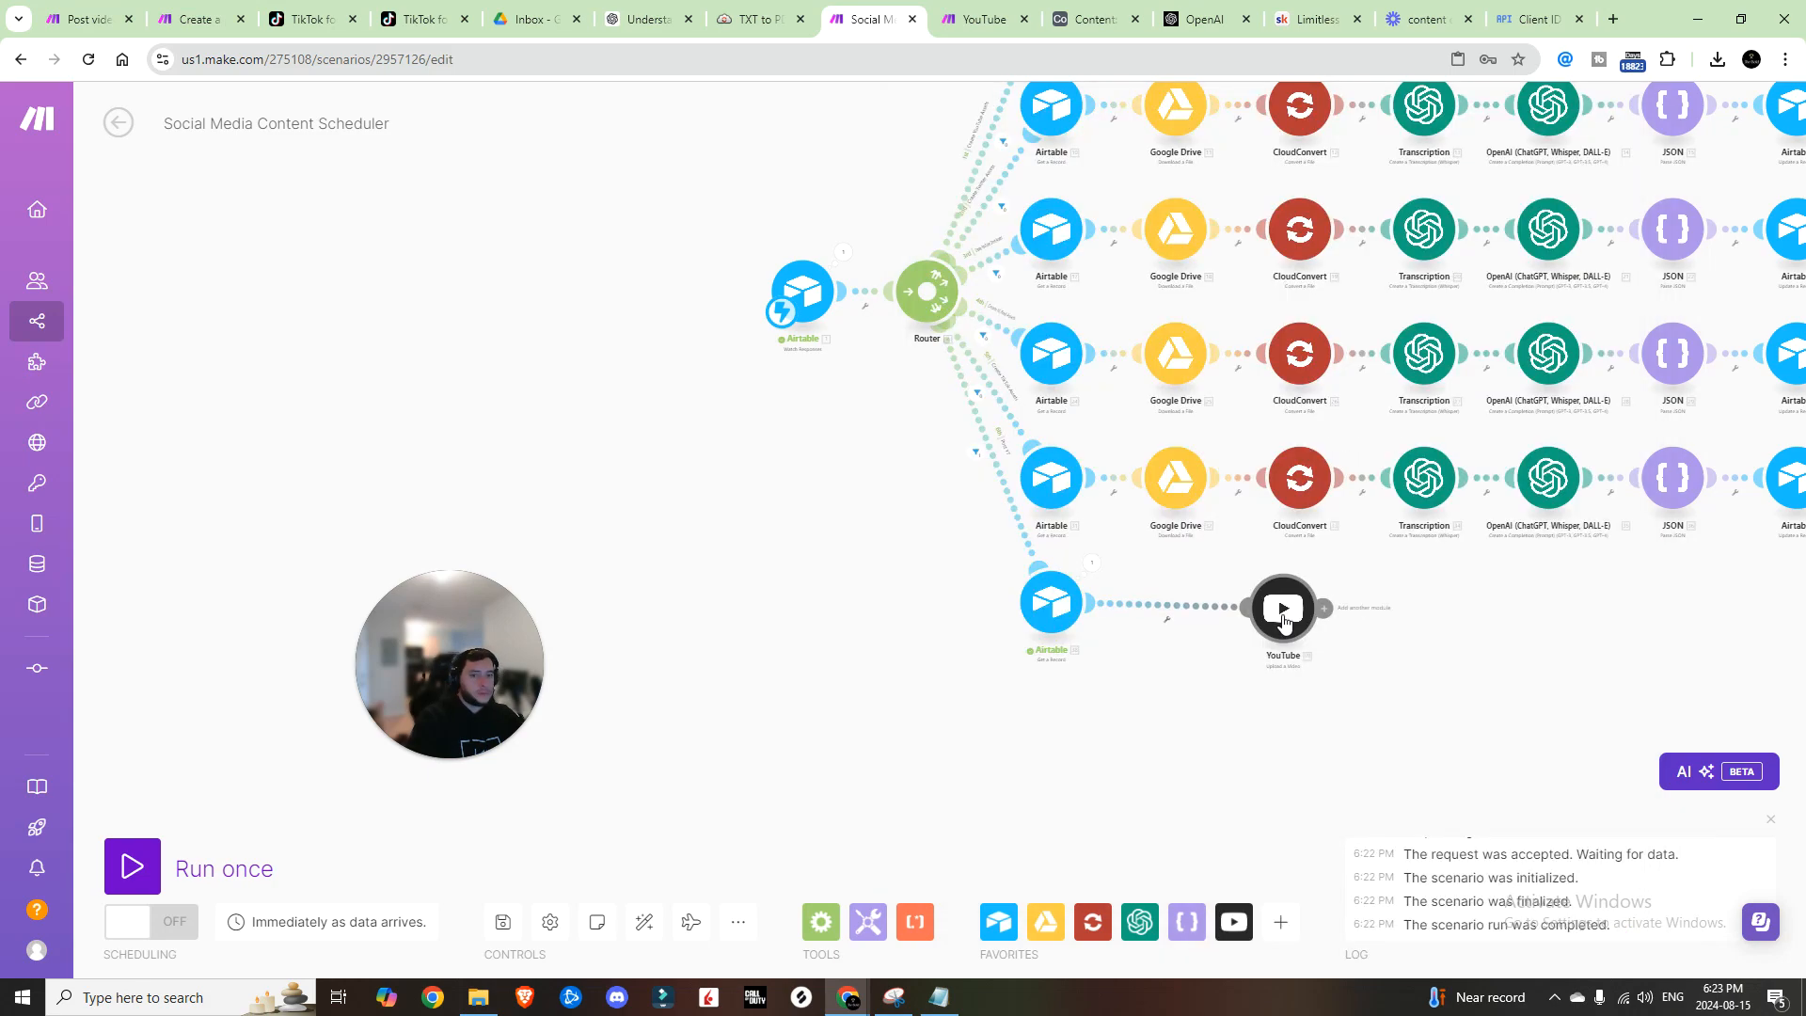
click(1261, 610)
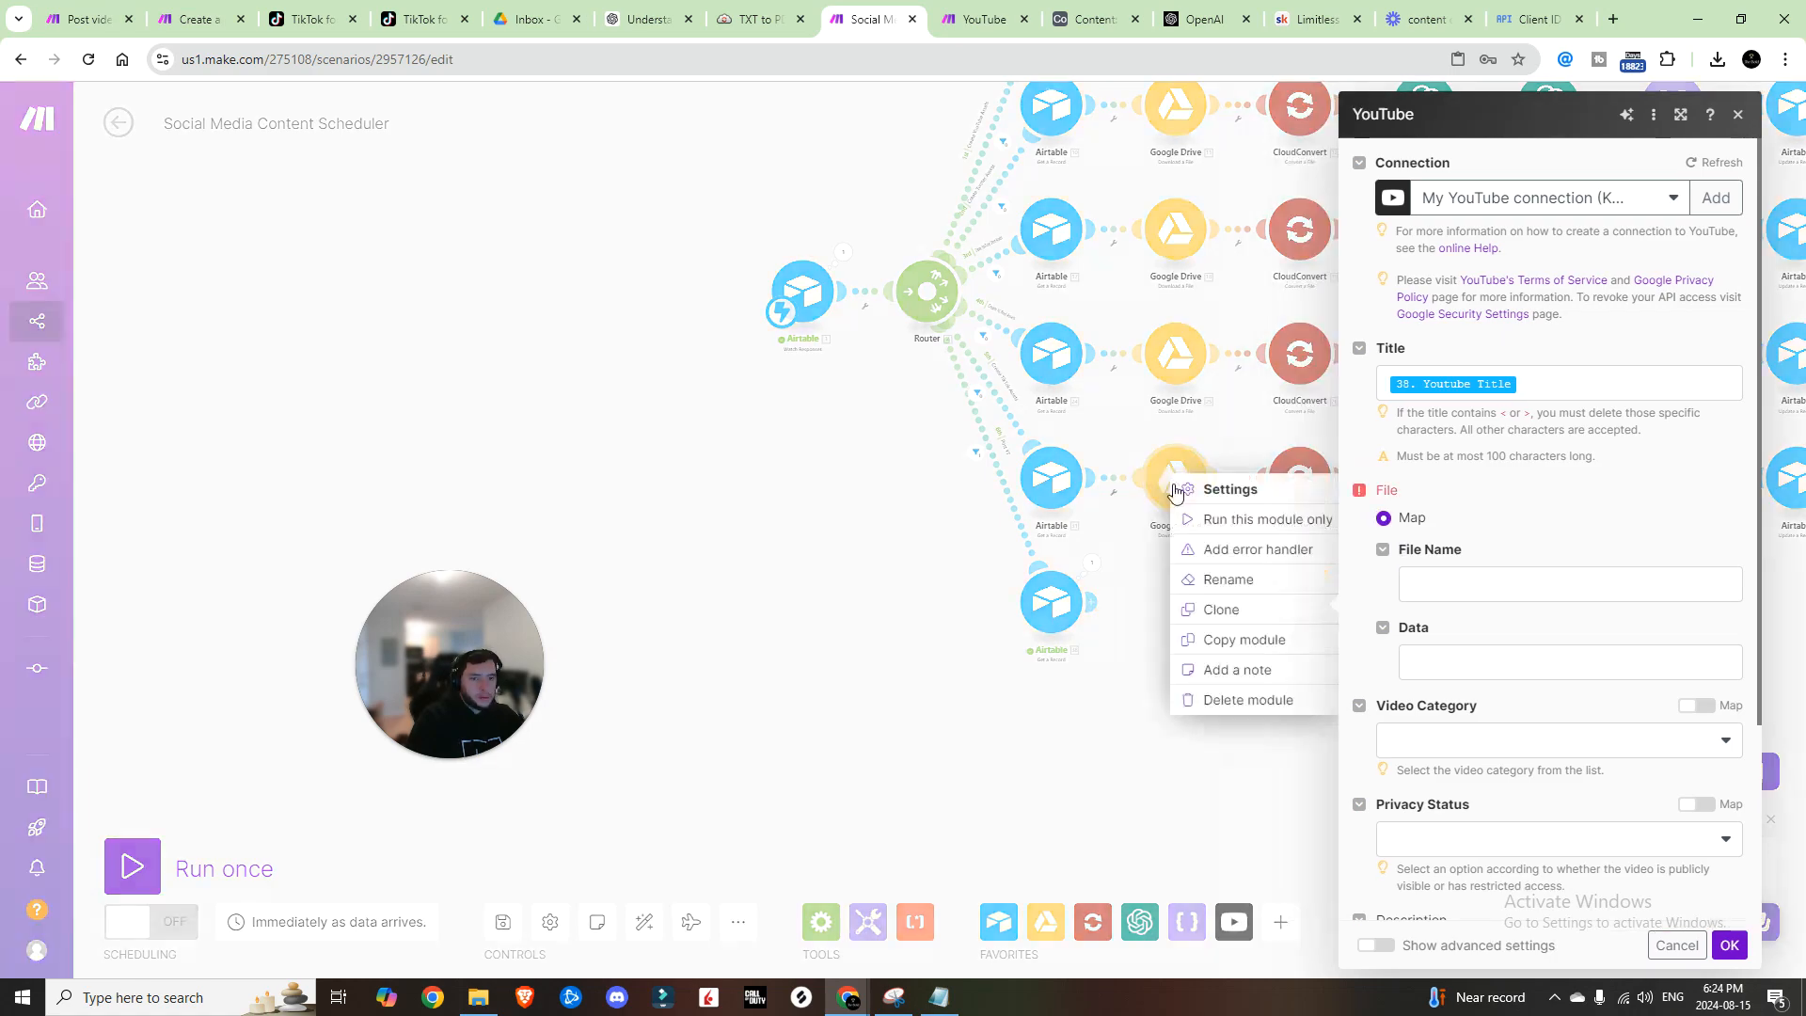
Step: Clone a Google Drive download, place it before YouTube, and set its File ID to 38. Video ID
right_click(1209, 601)
click(1233, 613)
mouse_move(1205, 519)
mouse_down()
mouse_move(1193, 612)
mouse_move(1166, 613)
mouse_up()
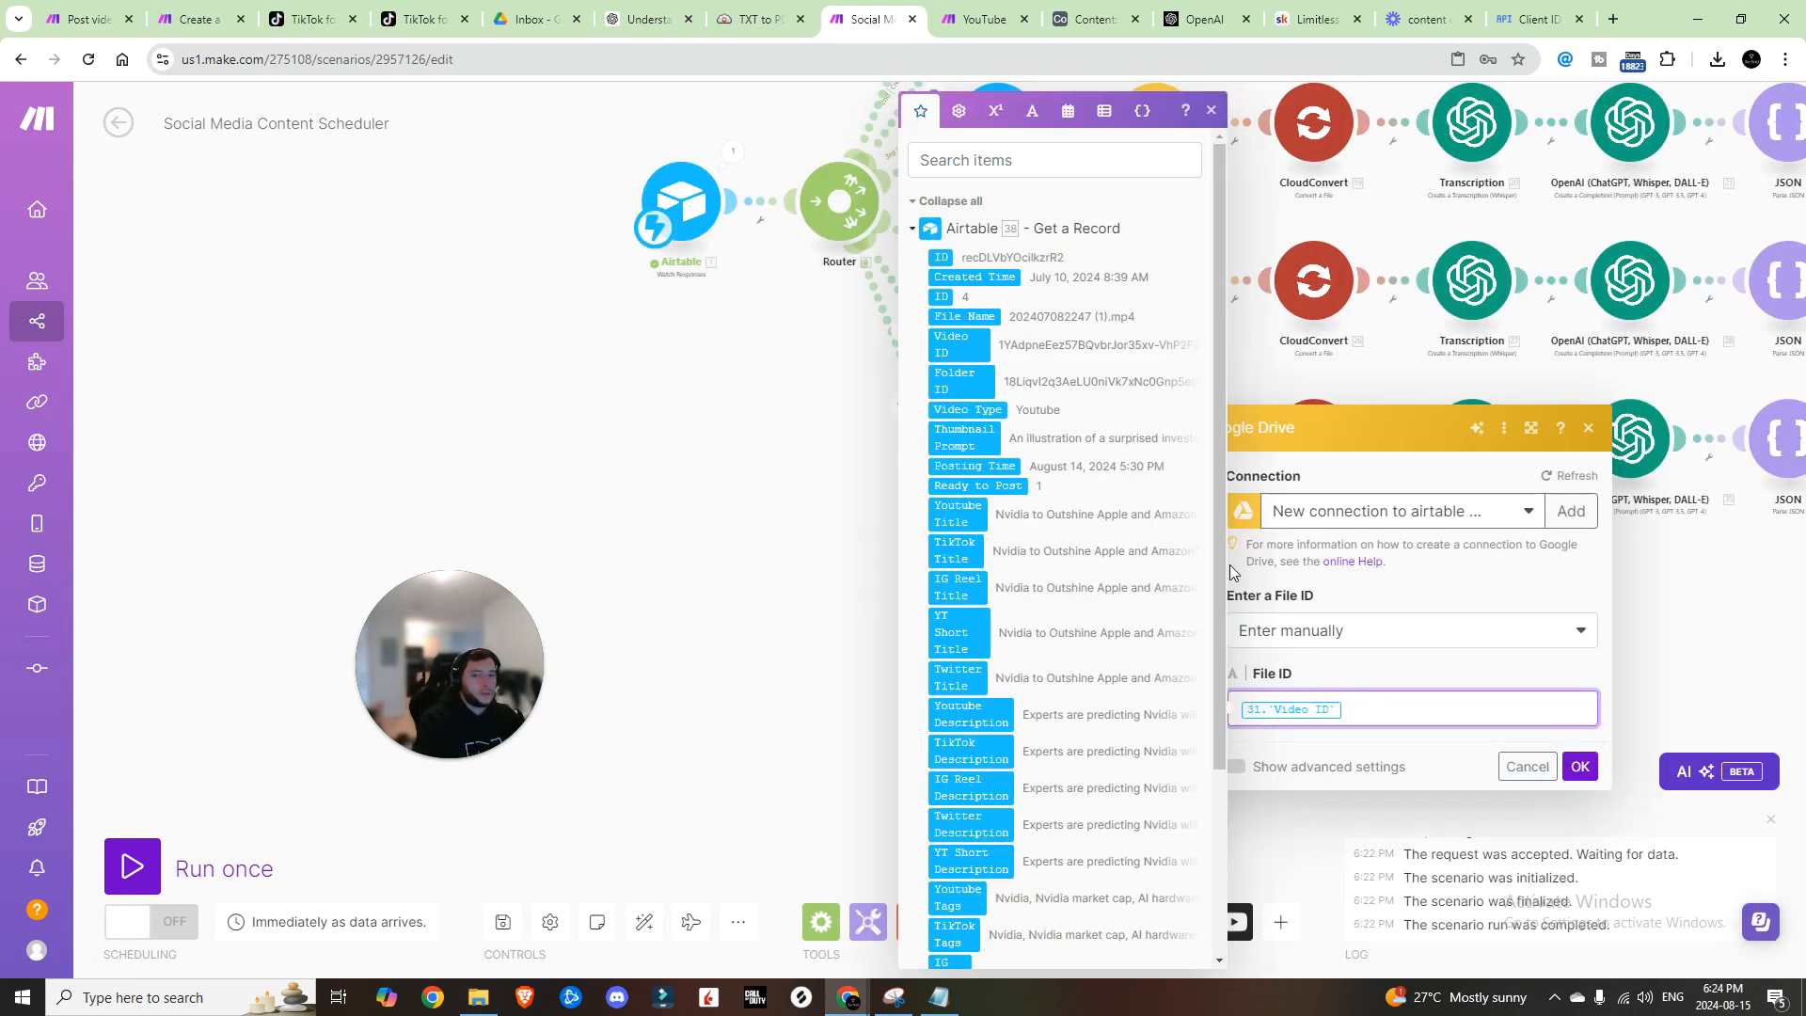
key(BackSpace)
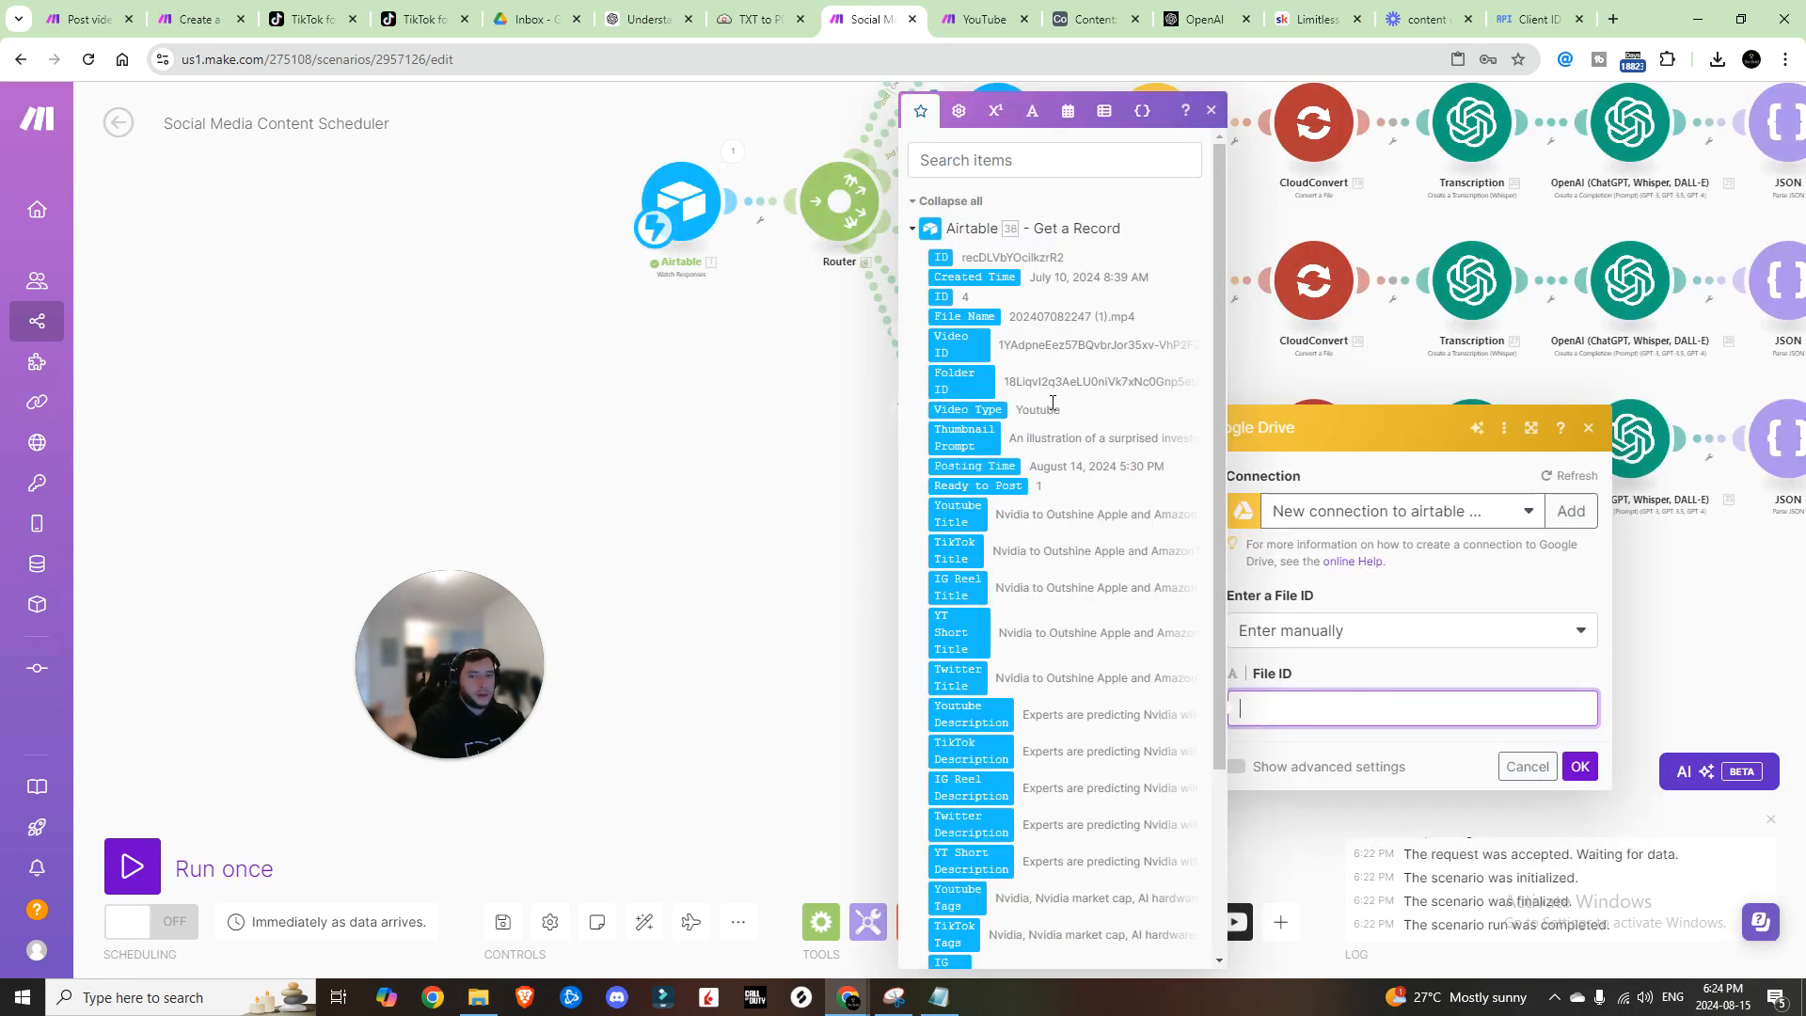
click(965, 344)
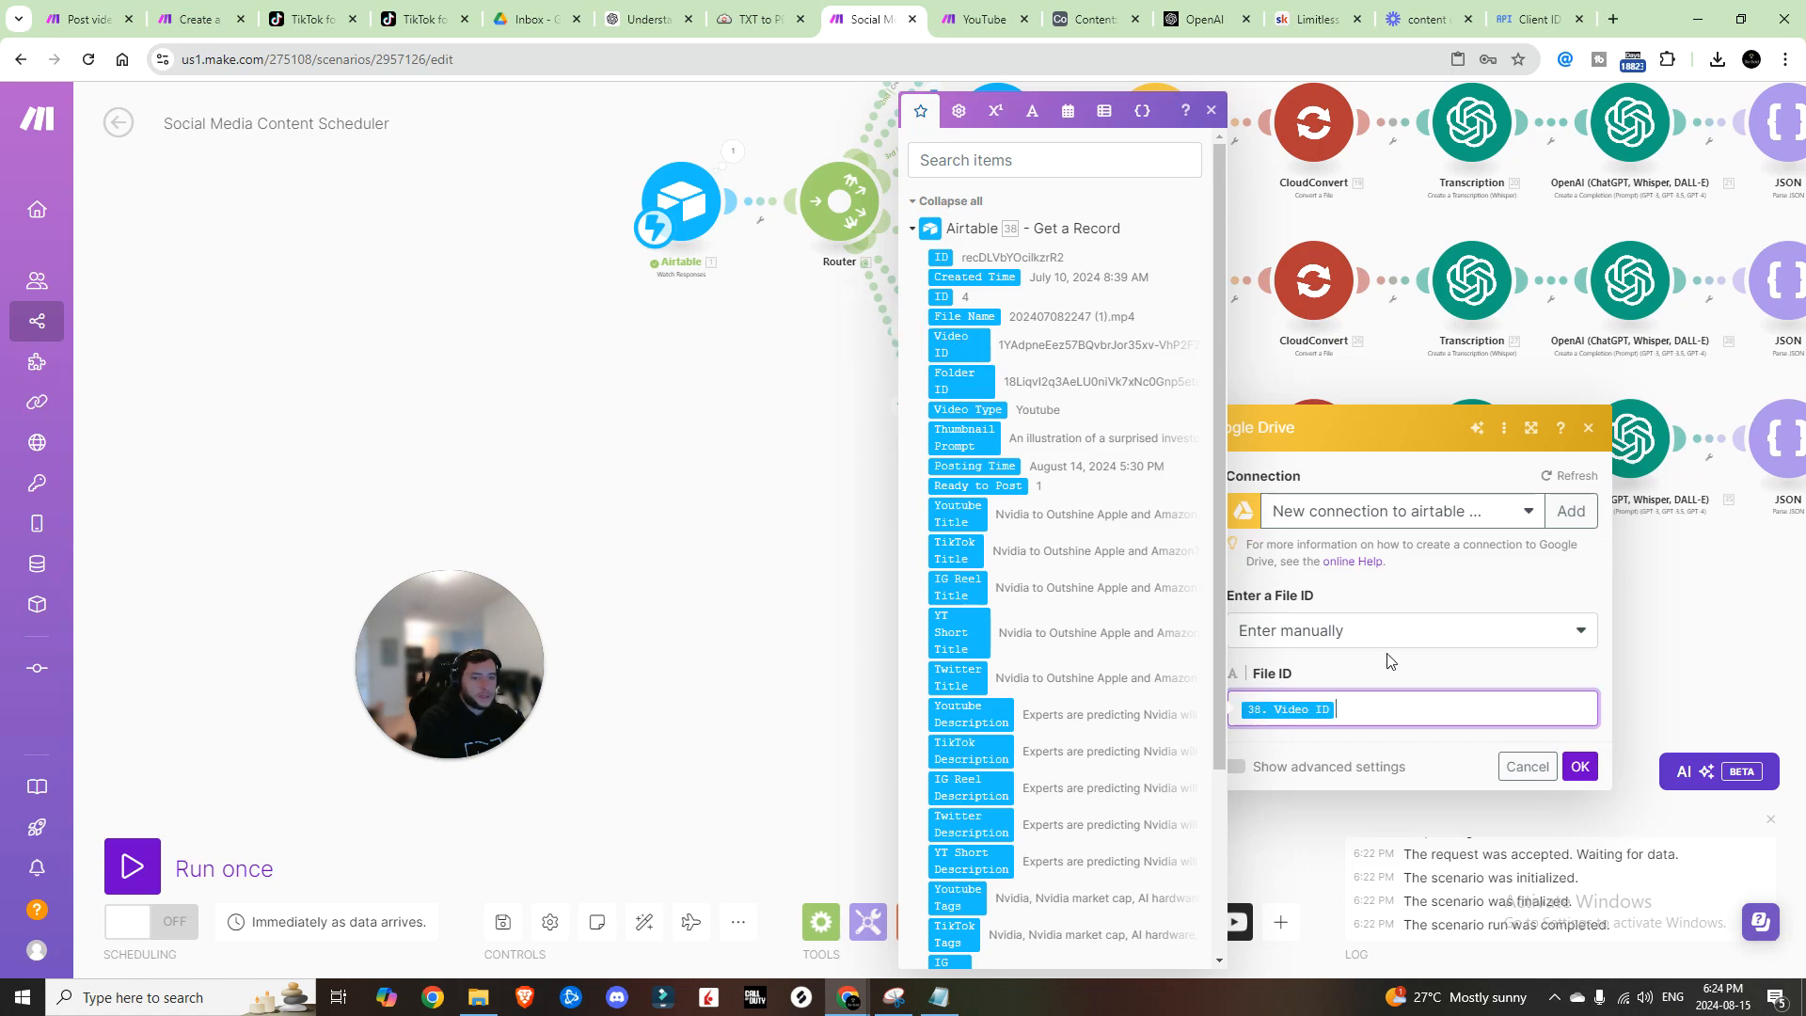
click(1578, 767)
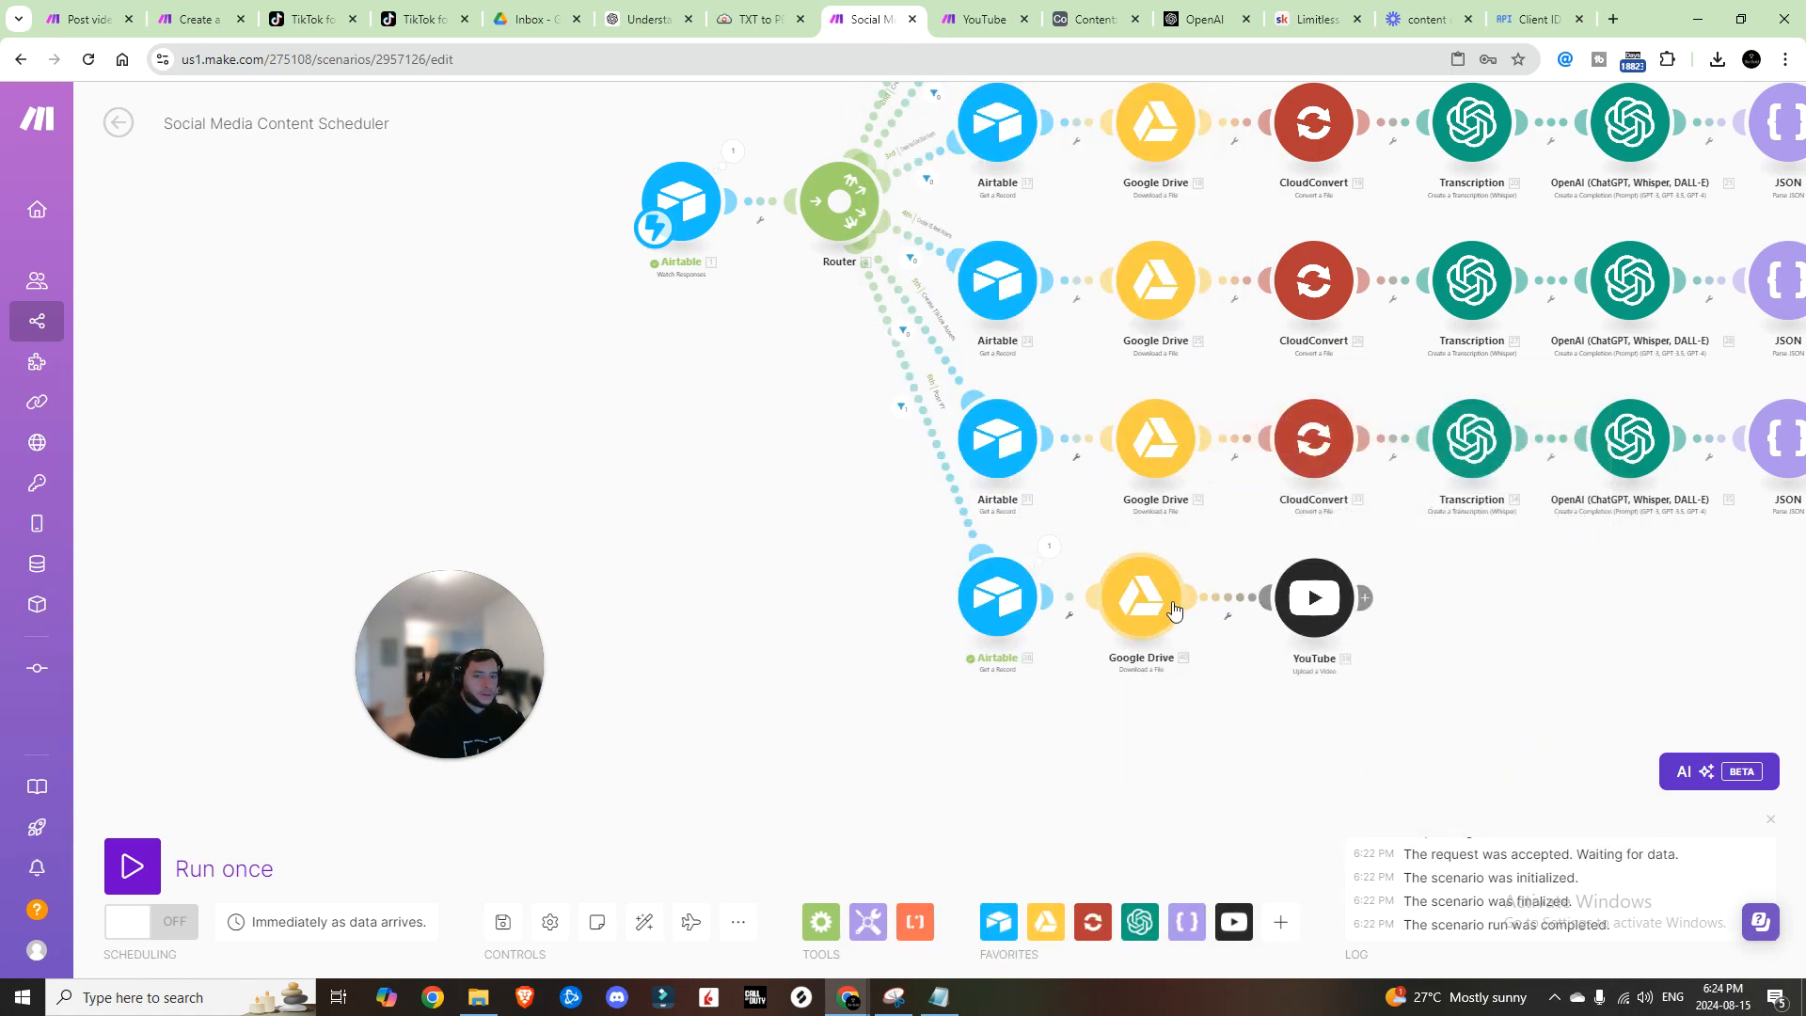
drag(1174, 611, 1186, 611)
click(1314, 597)
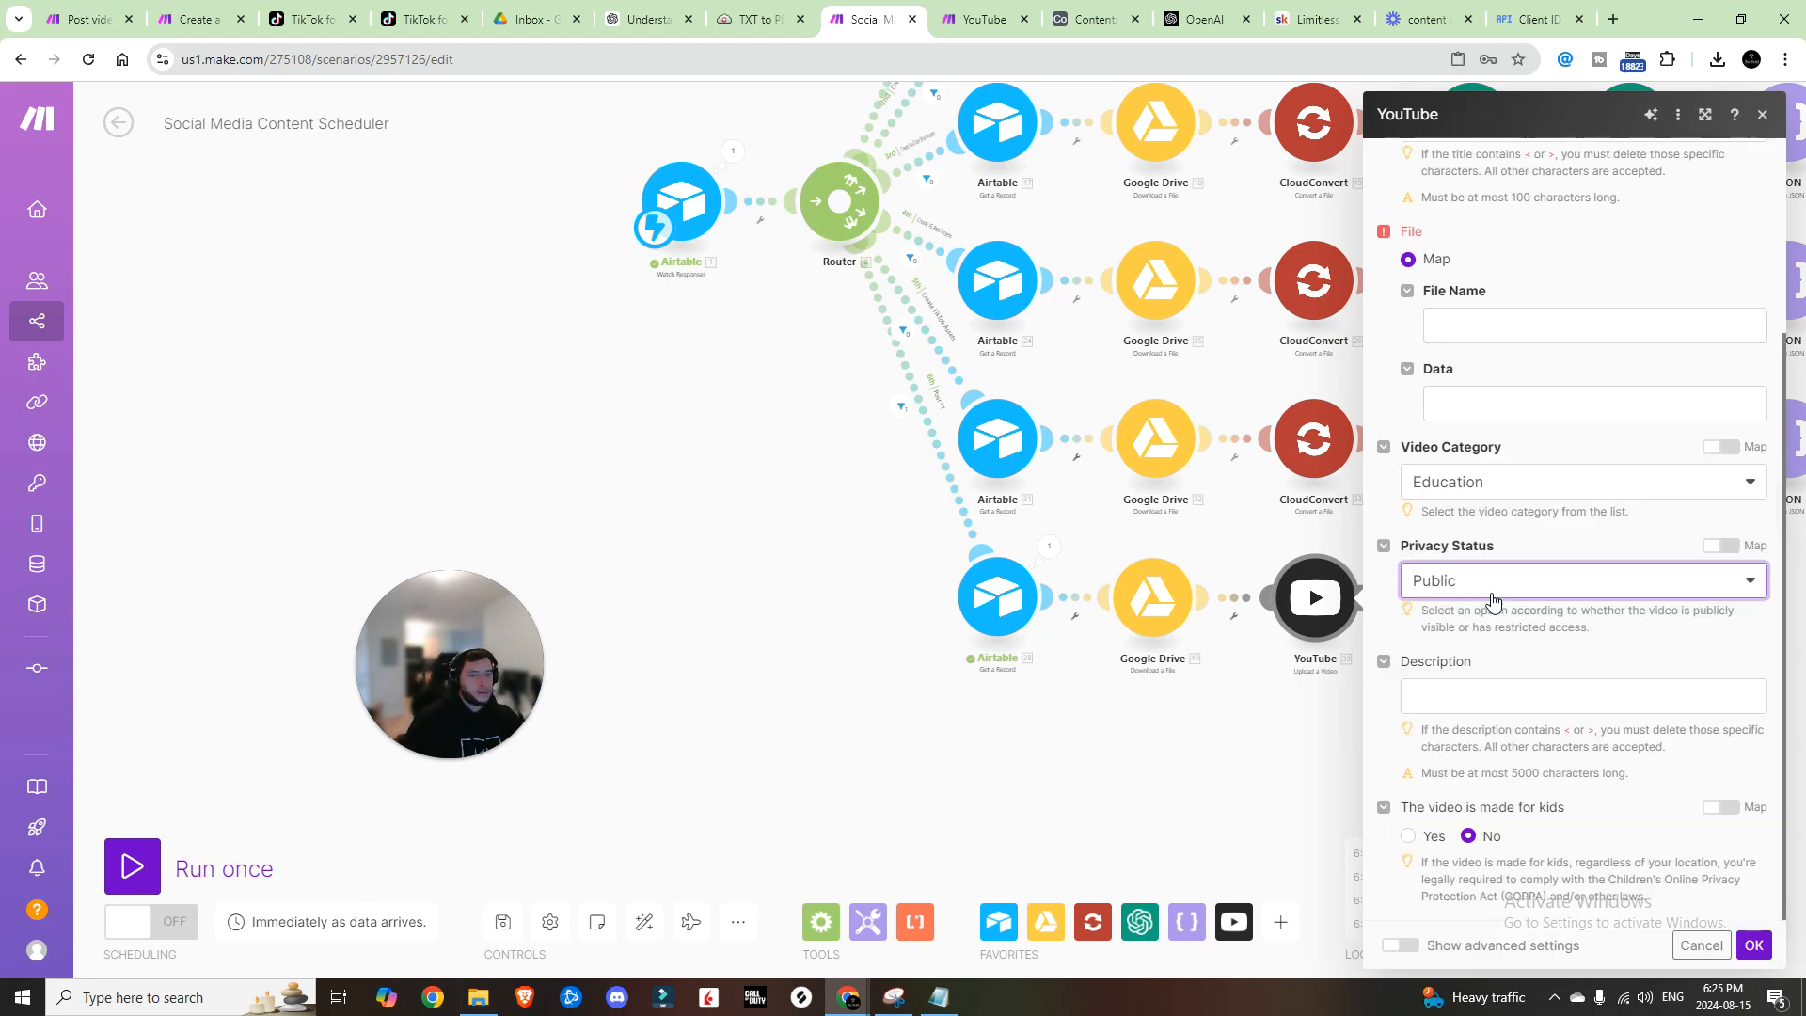
Step: Set the upload to Public, map Youtube Description and Youtube Tags, and notify subscribers
click(1487, 600)
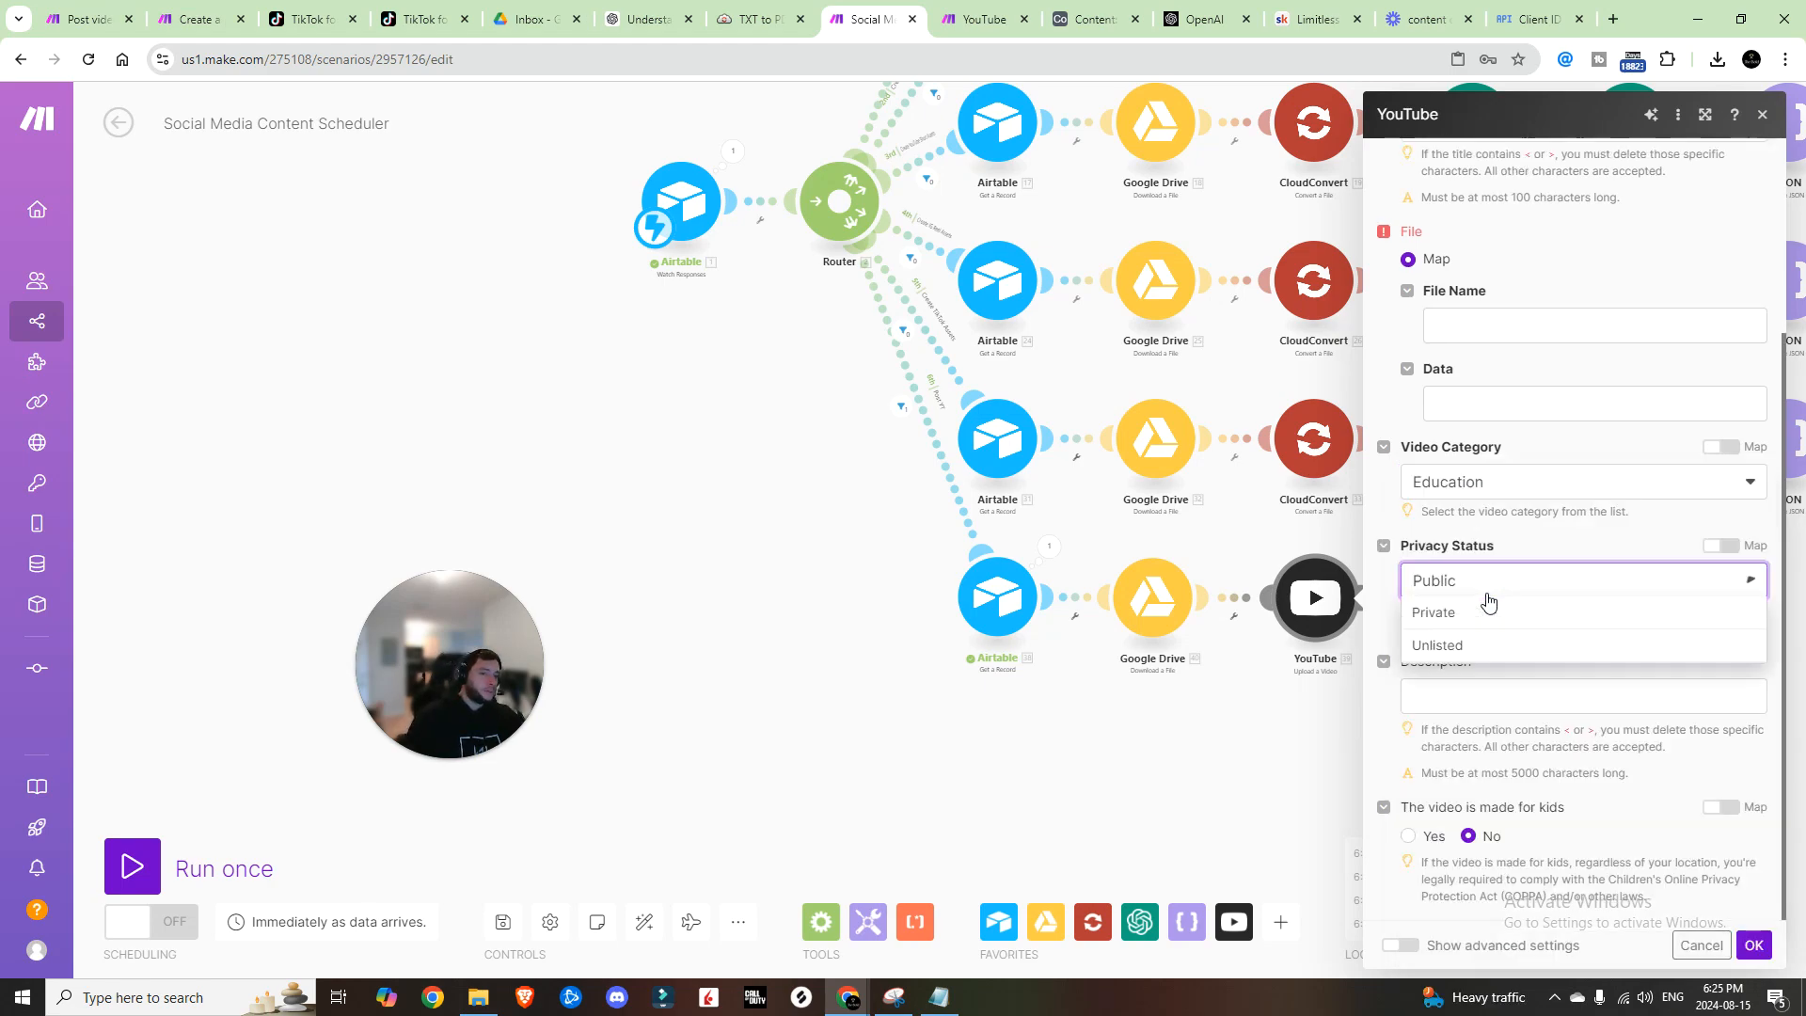
click(1384, 527)
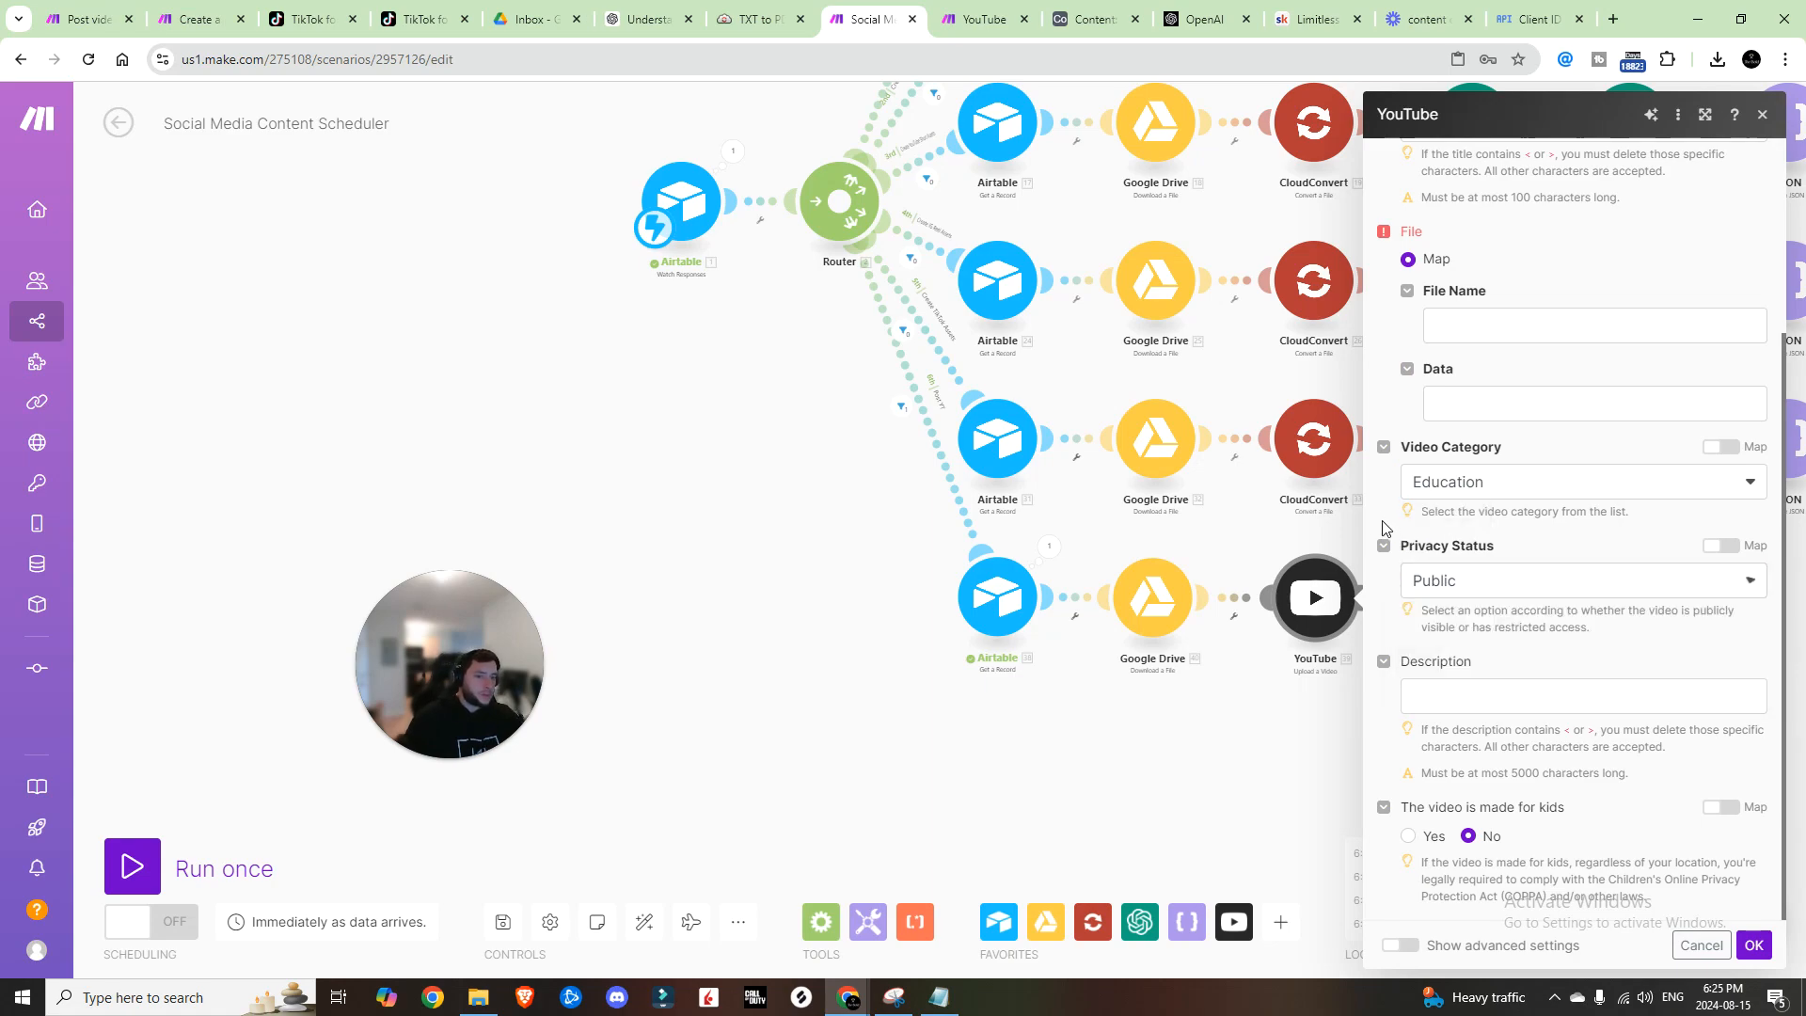
click(1459, 693)
scroll(1195, 480, down, 3)
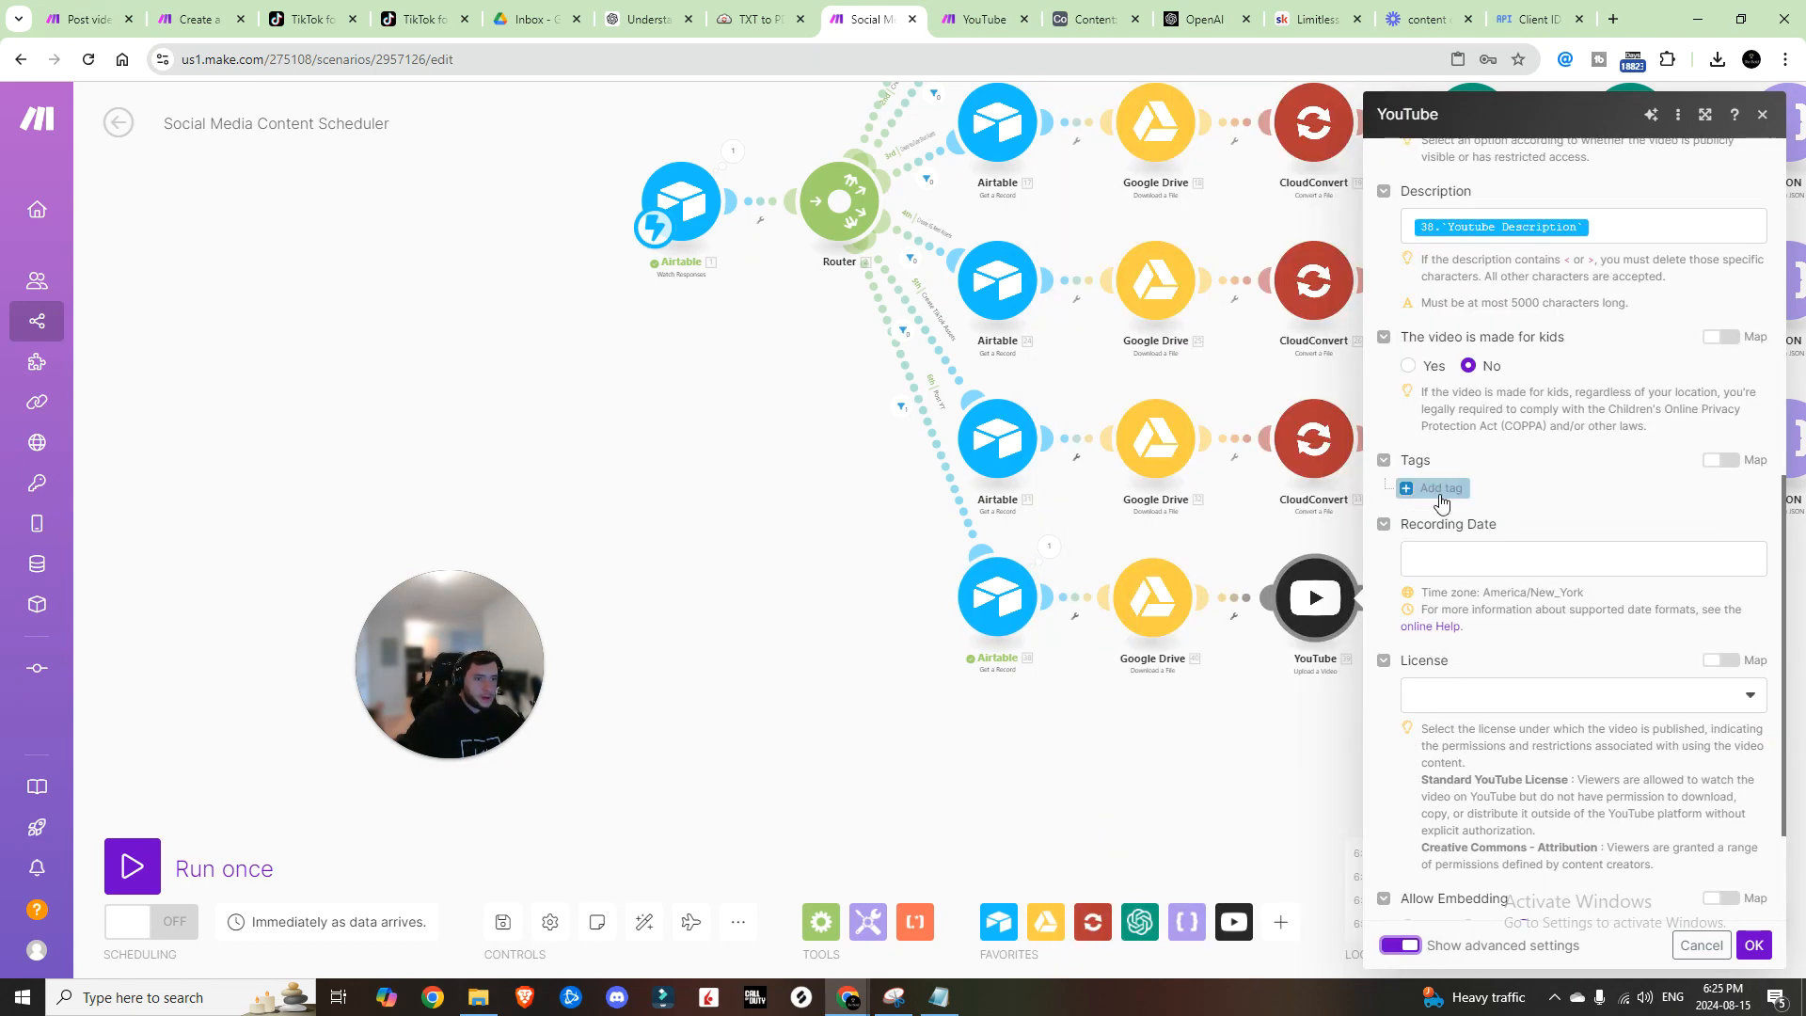
click(1722, 460)
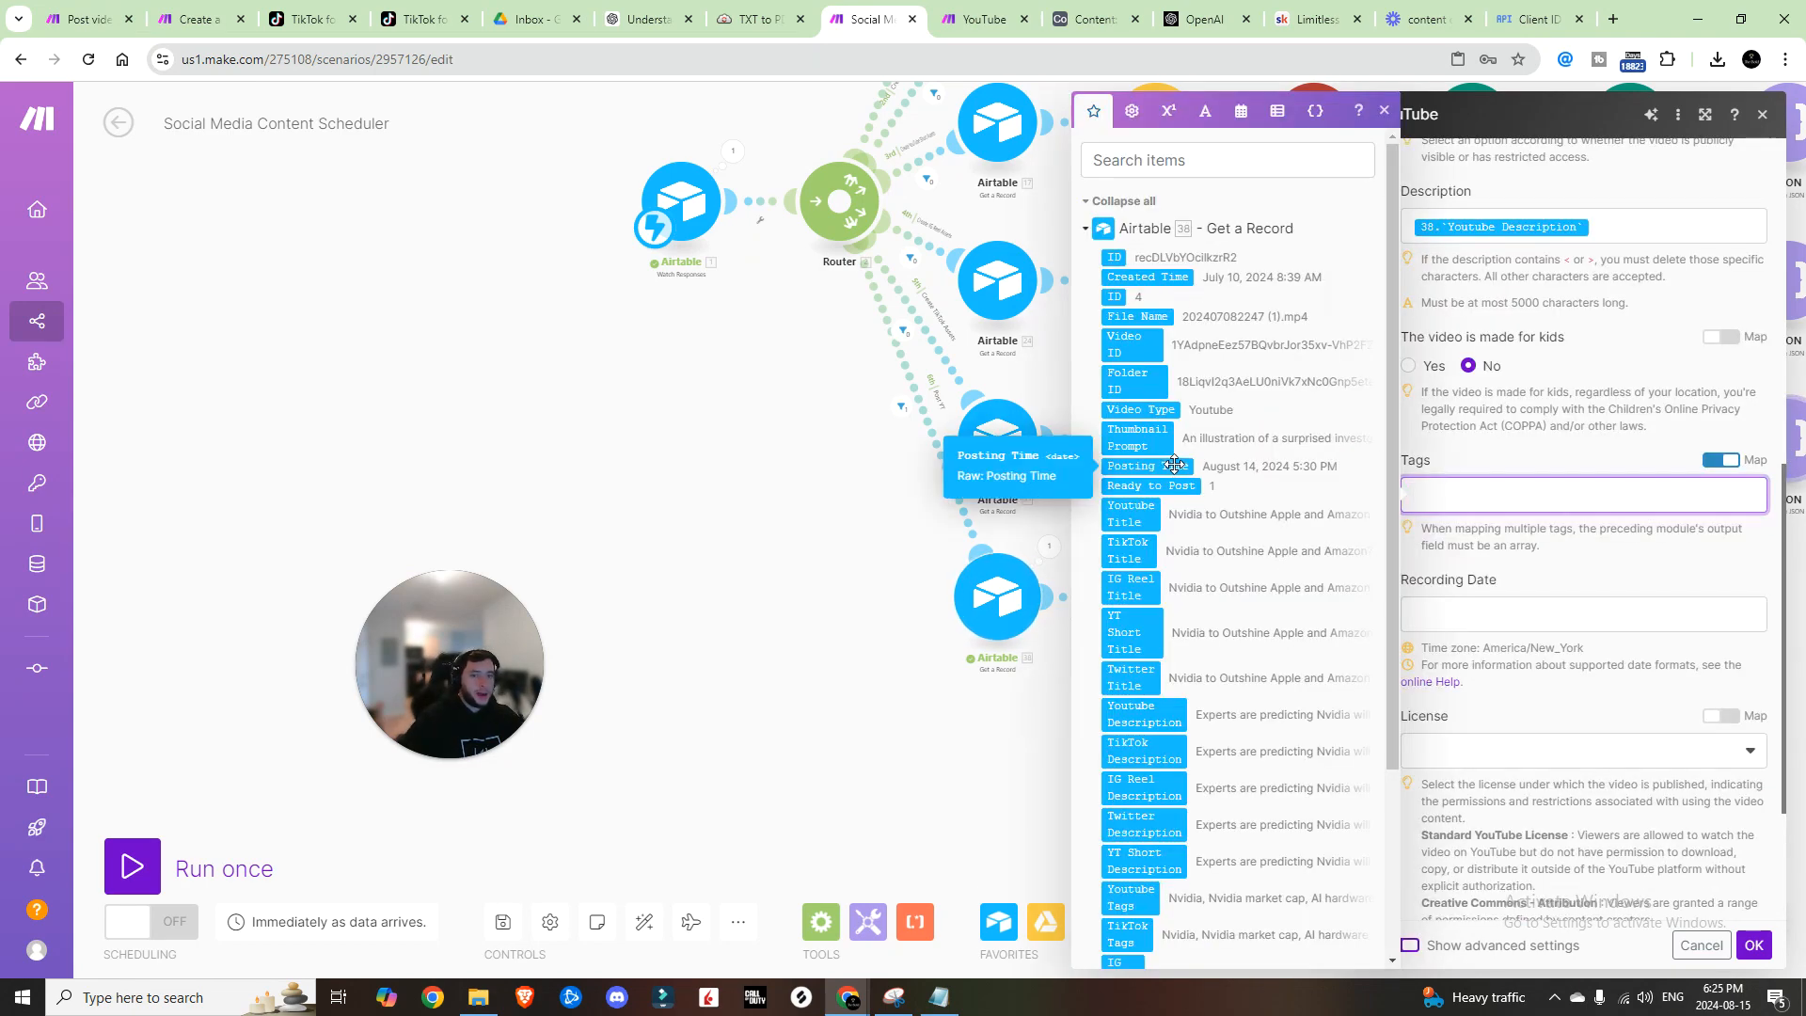
scroll(1158, 630, down, 2)
click(1136, 703)
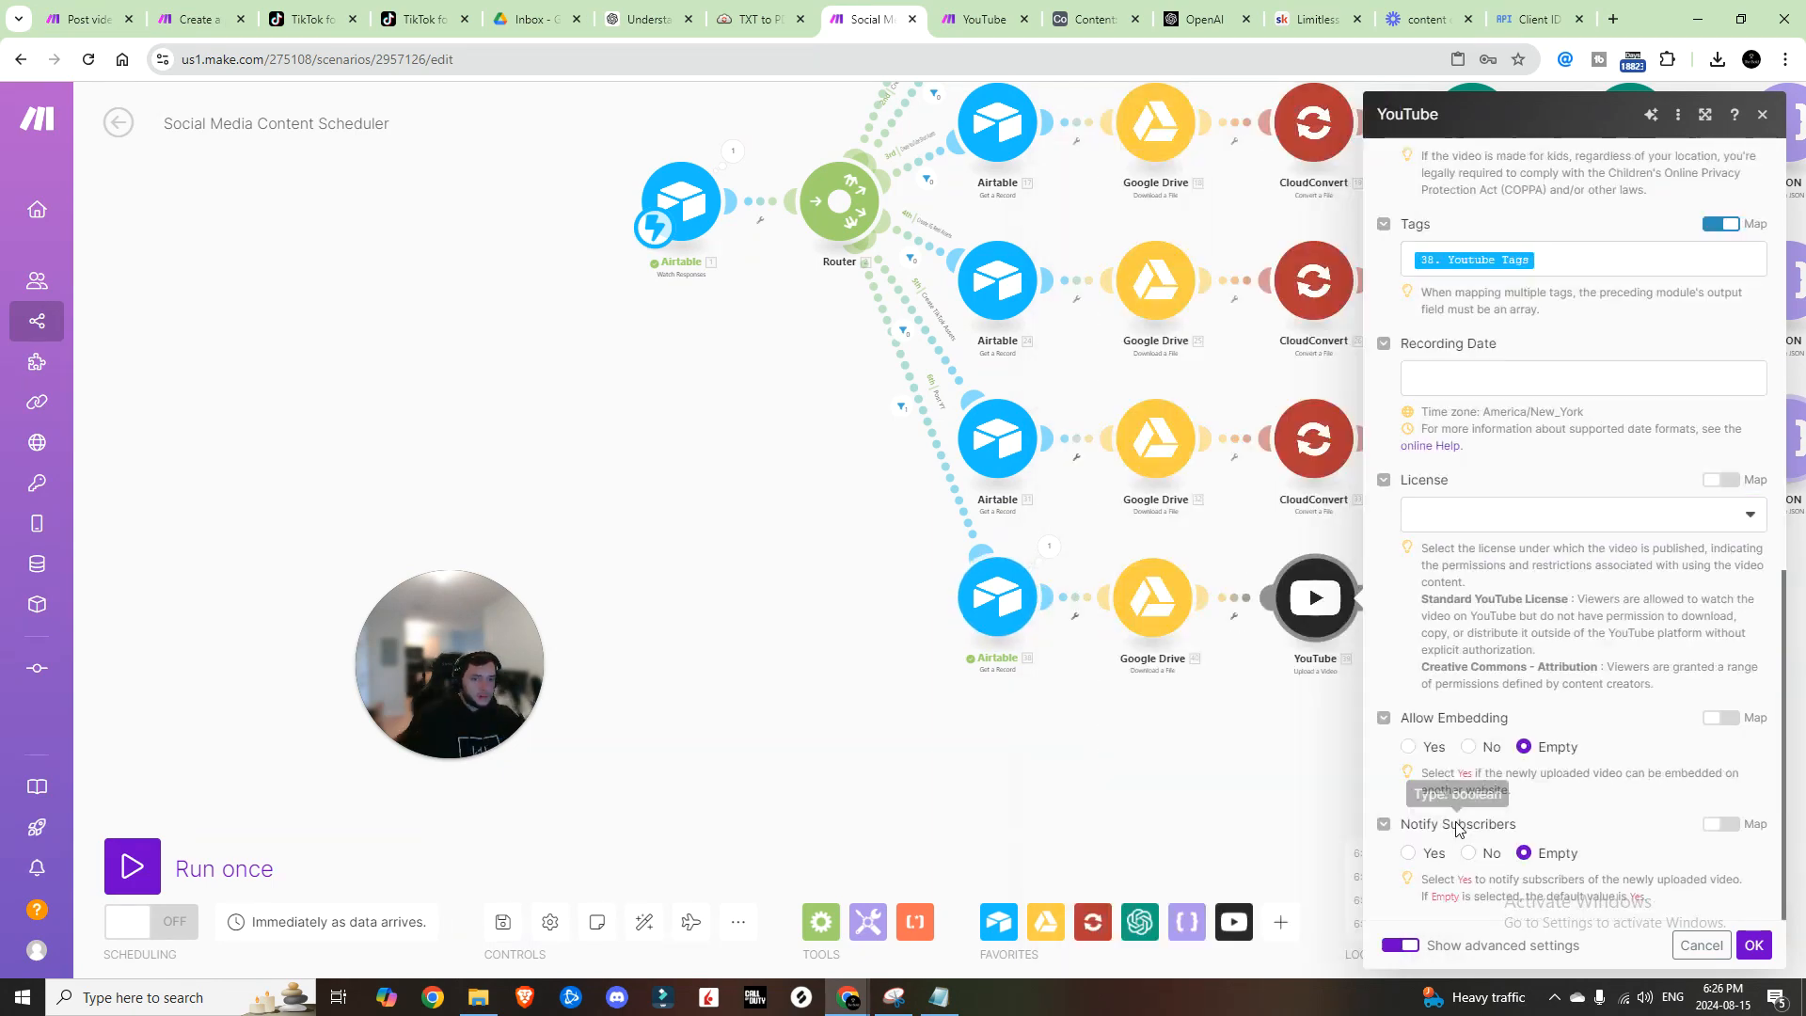
click(1409, 853)
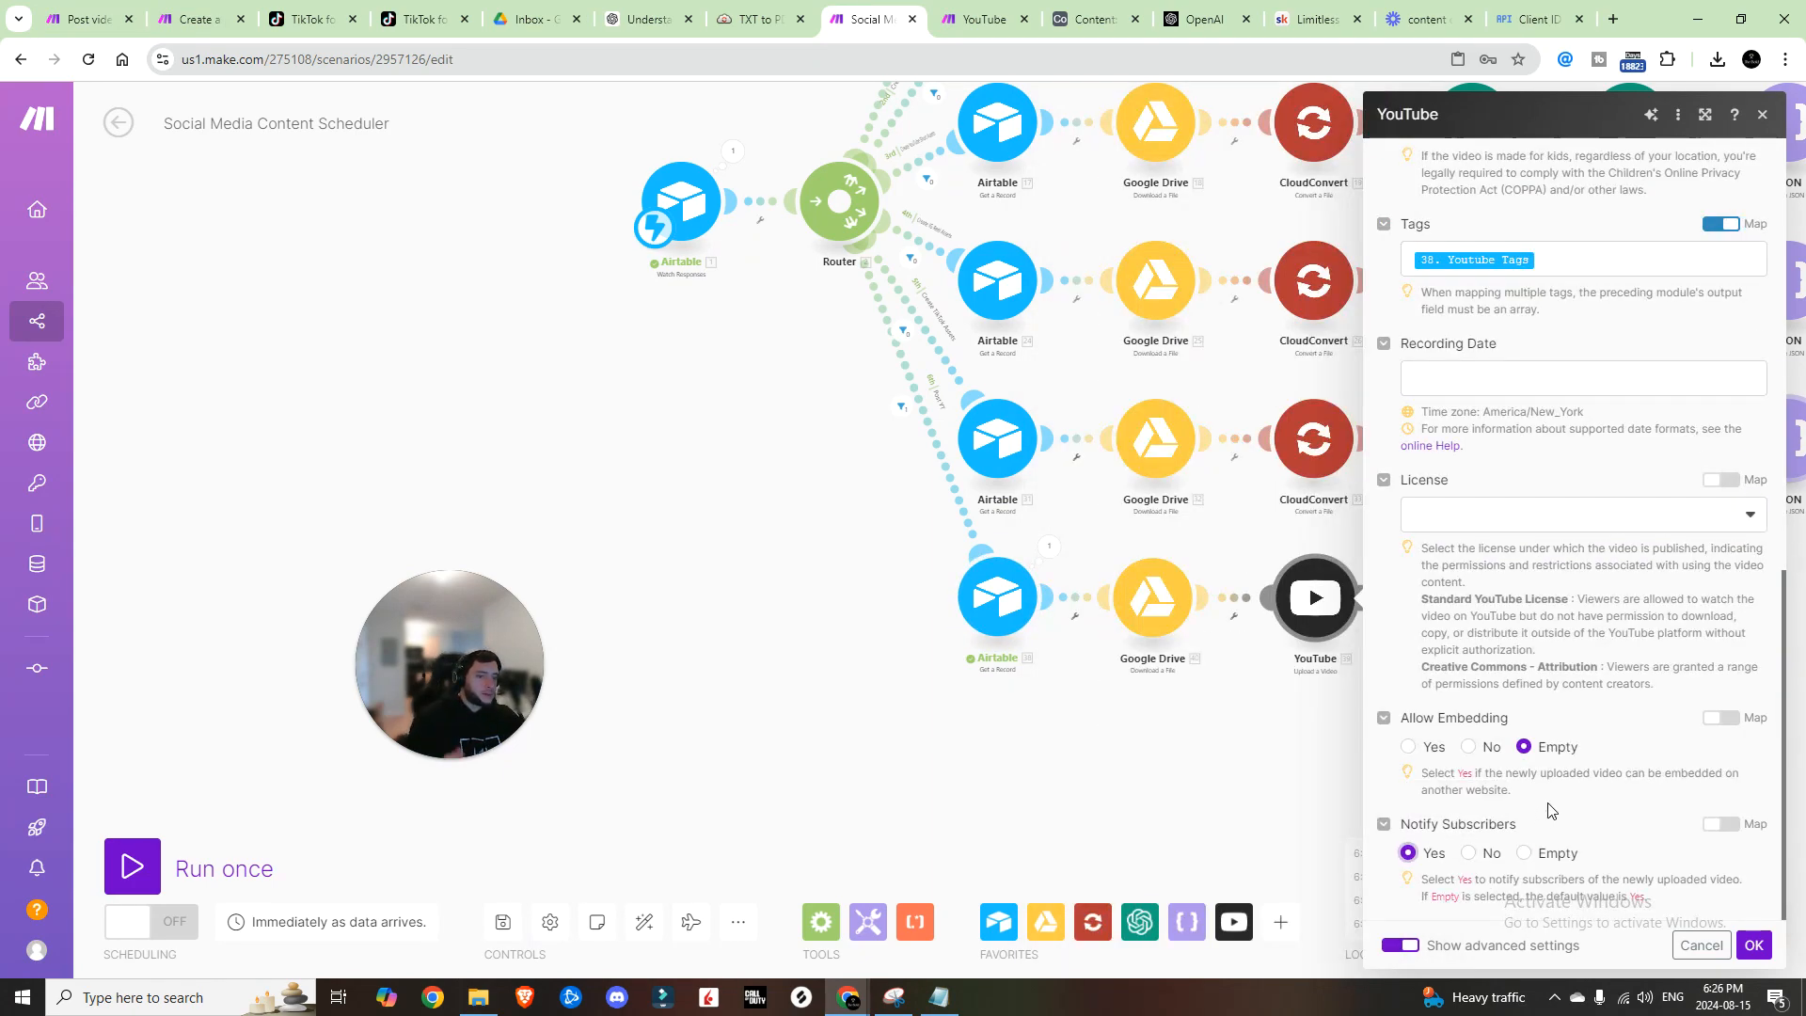
scroll(1547, 809, up, 3)
click(1753, 946)
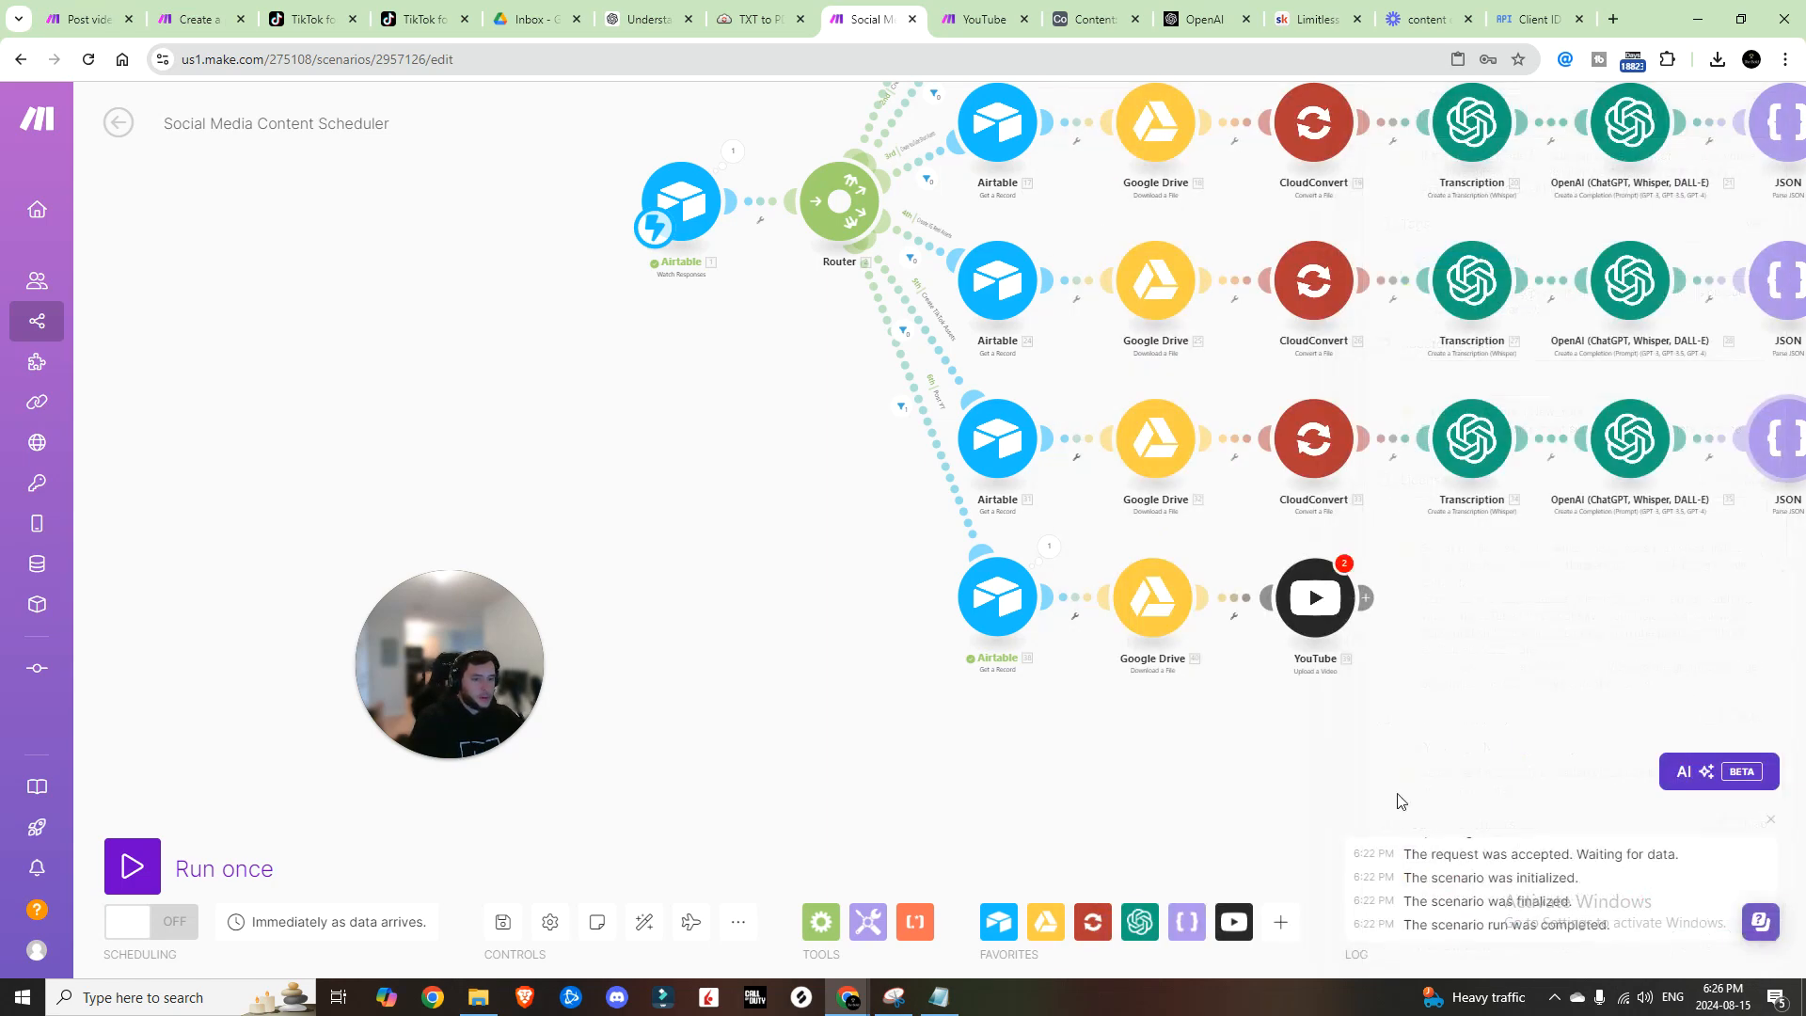
Step: Save the scenario despite the warning and detach YouTube from the Google Drive step
click(503, 922)
click(822, 946)
drag(1298, 701, 1328, 688)
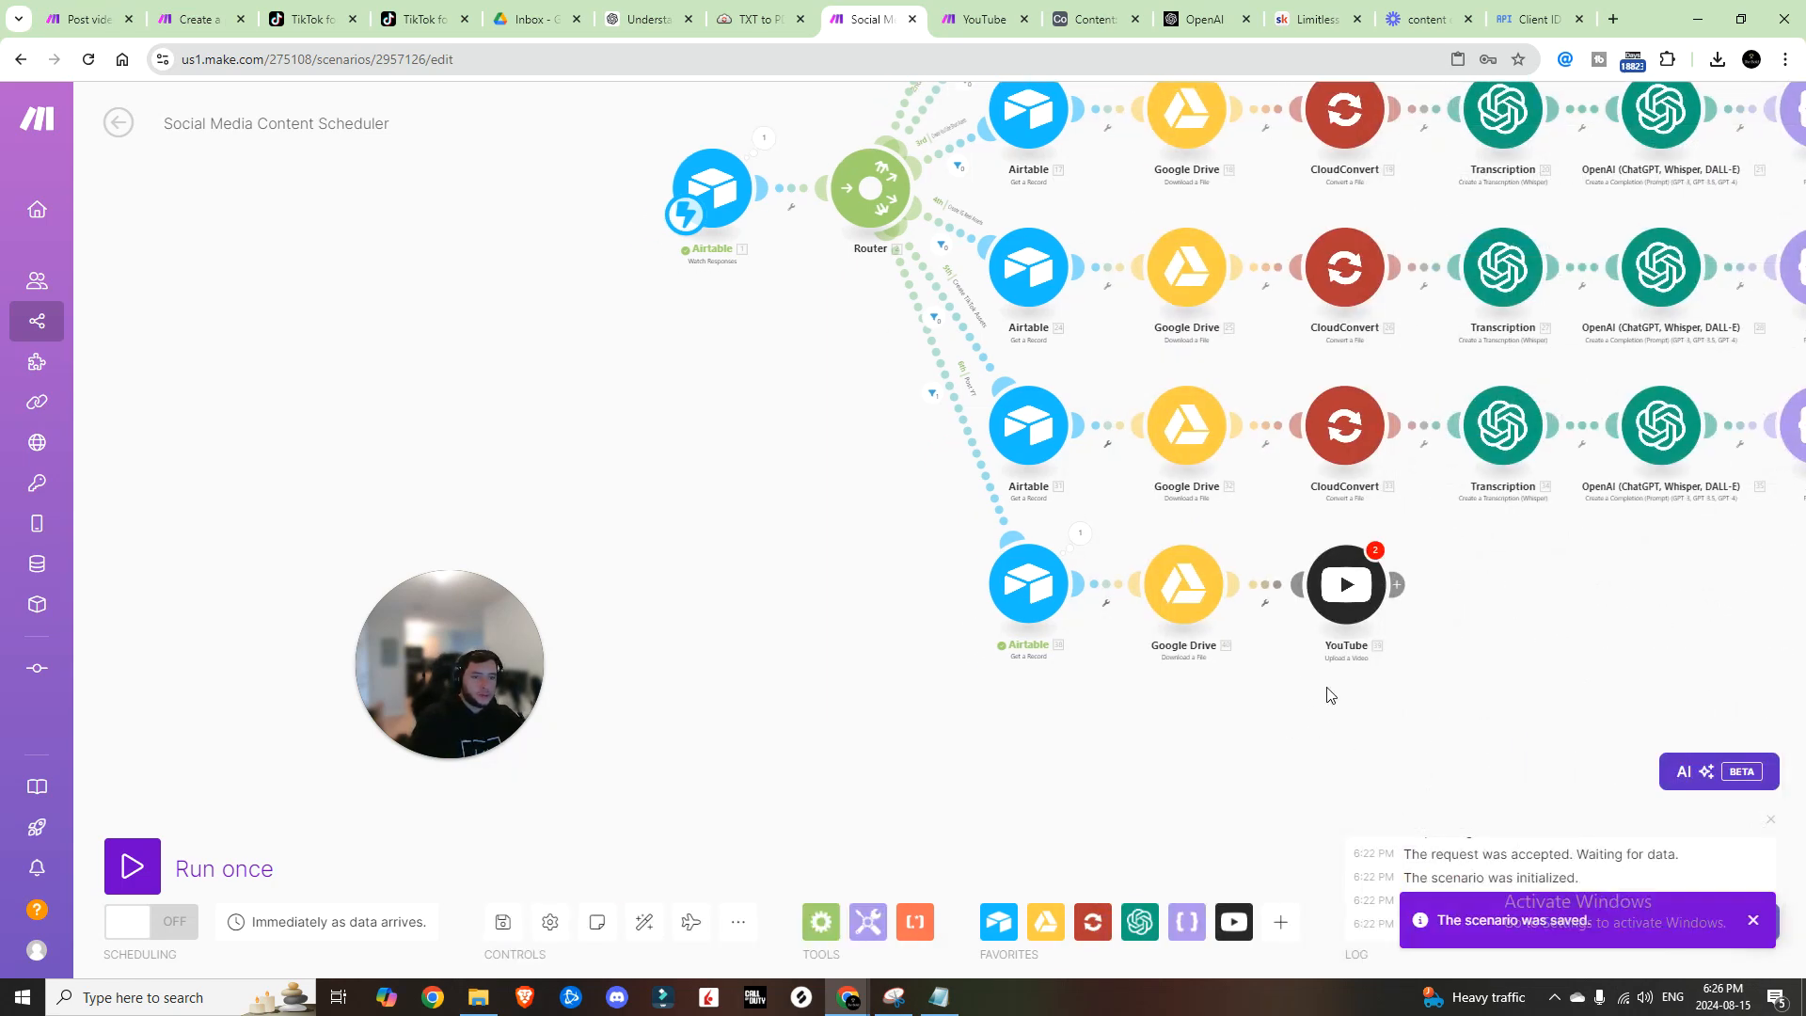
drag(1344, 580, 1431, 583)
right_click(1303, 587)
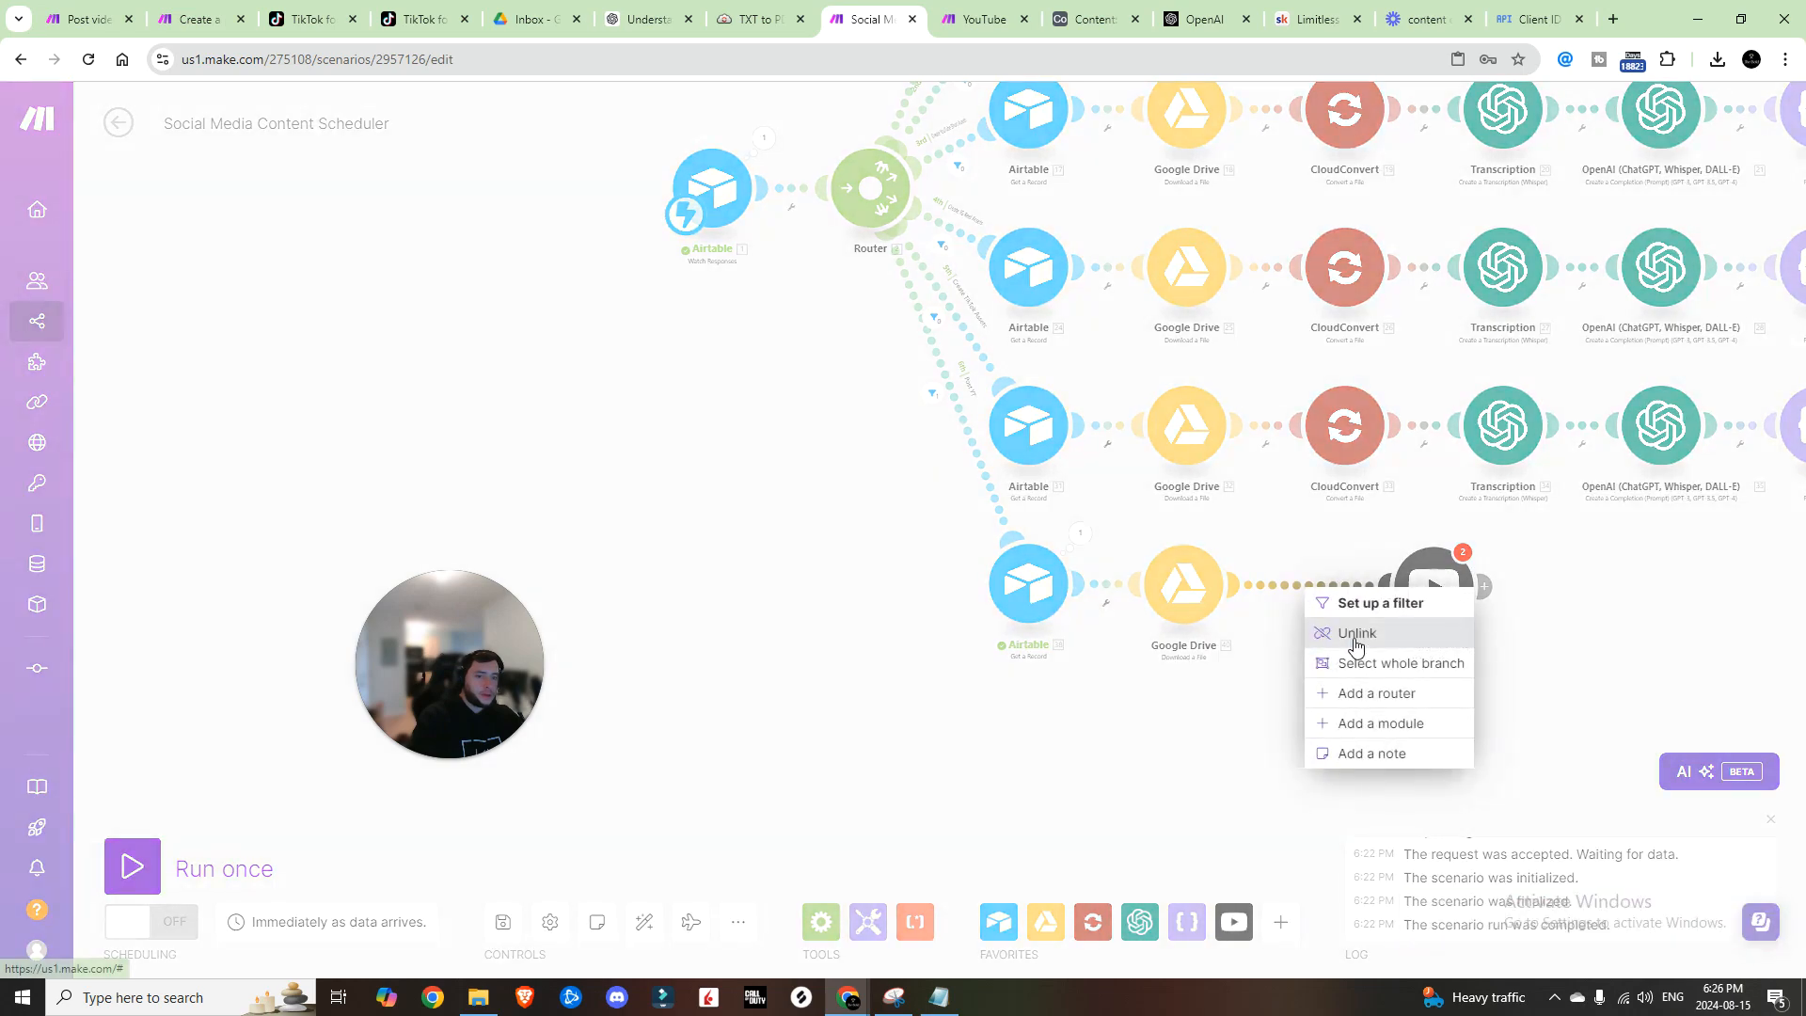
click(1356, 636)
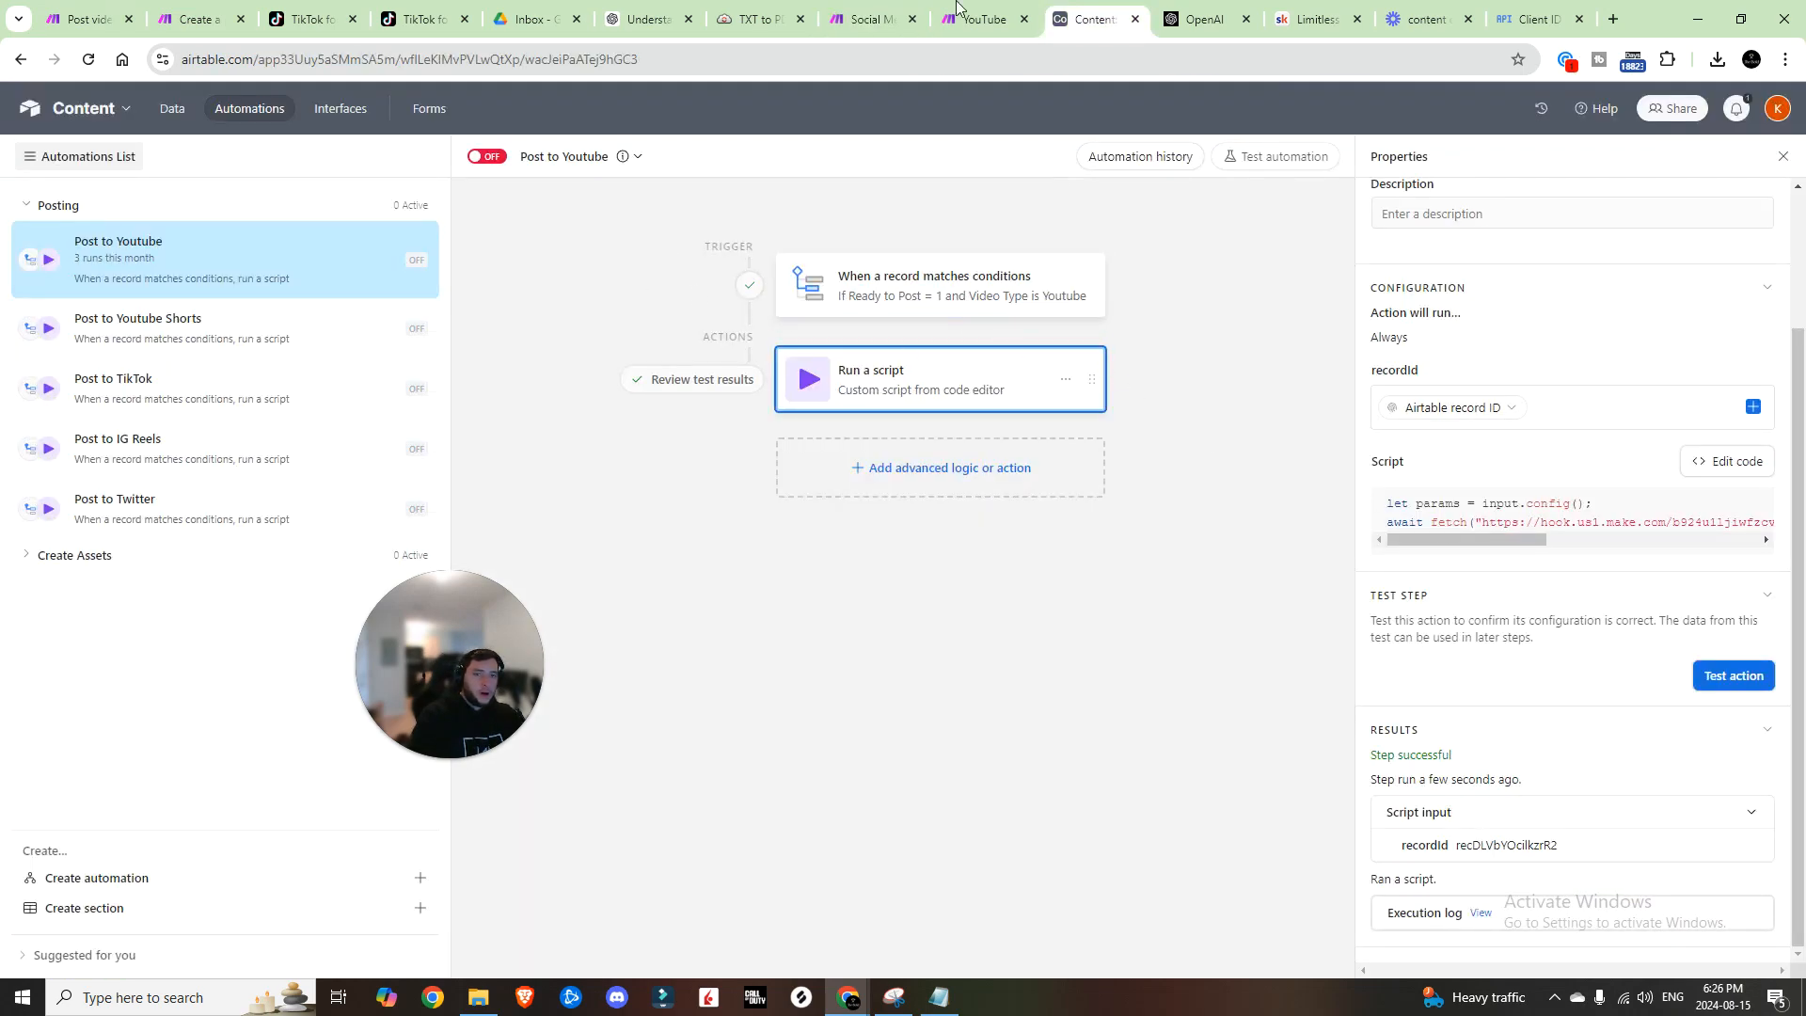
Step: Run the scenario once and send a fresh test record from Airtable's Post to Youtube automation
click(873, 18)
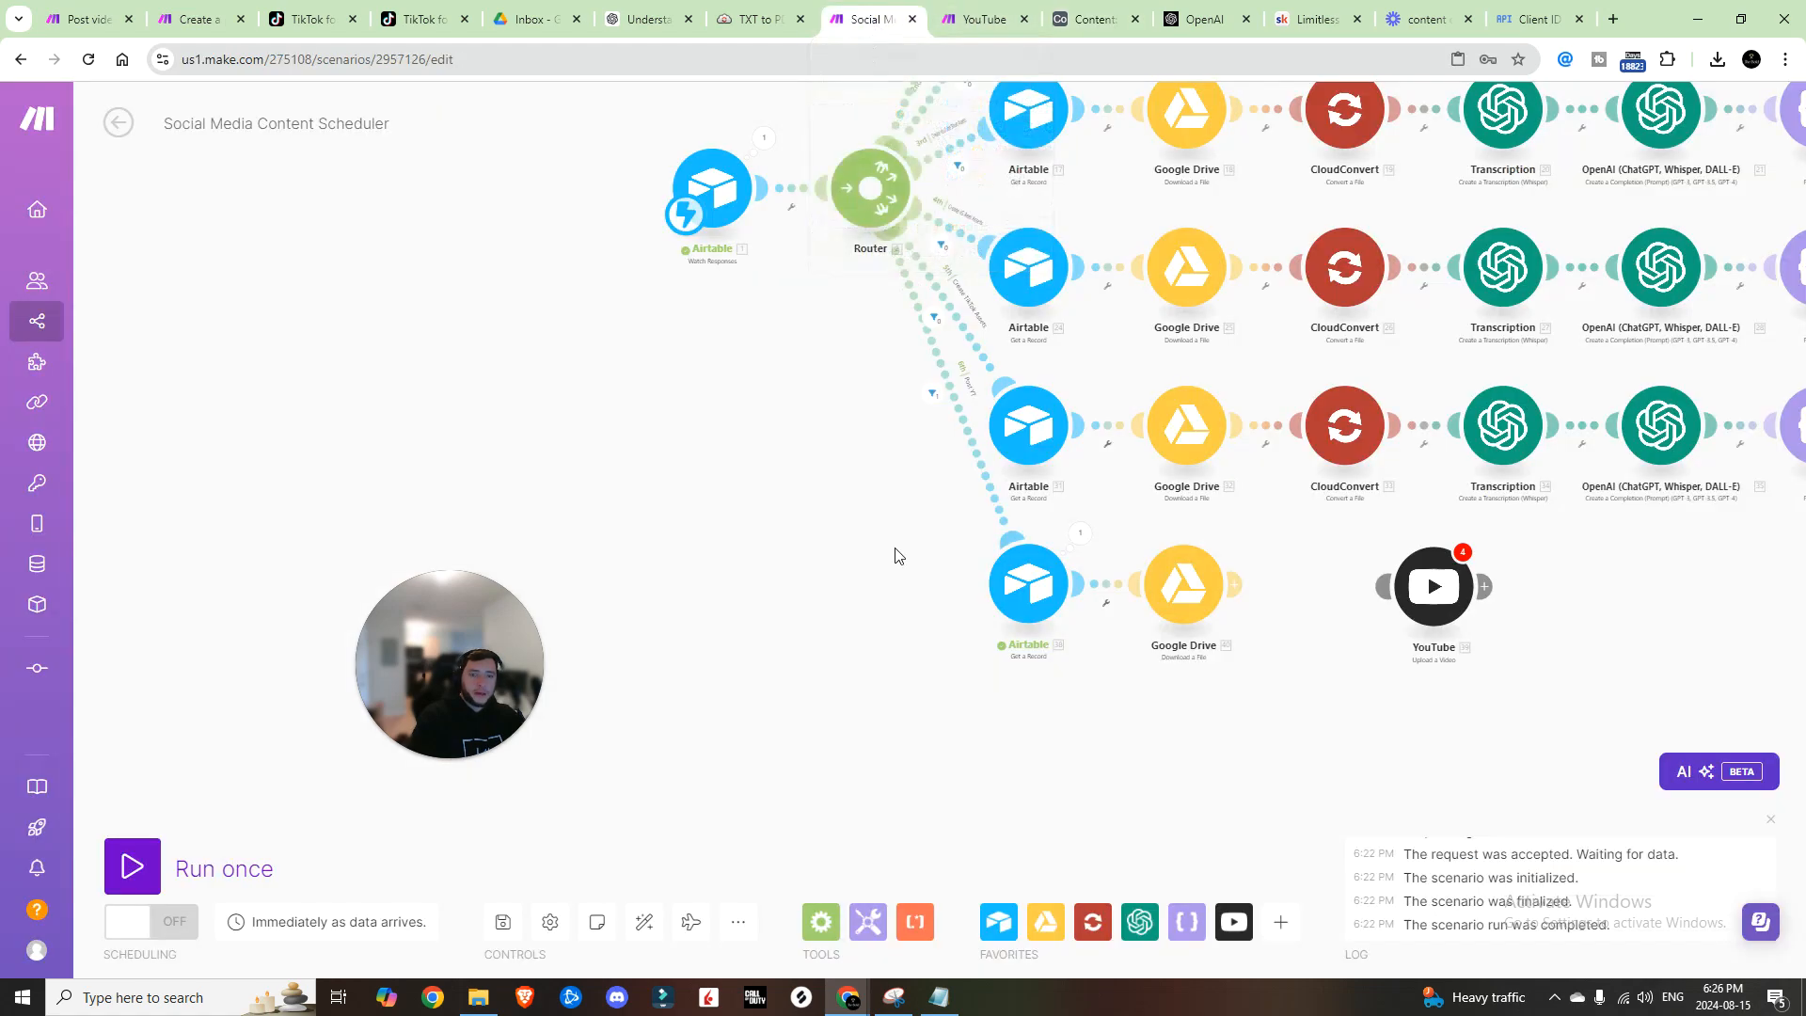
click(132, 867)
click(451, 936)
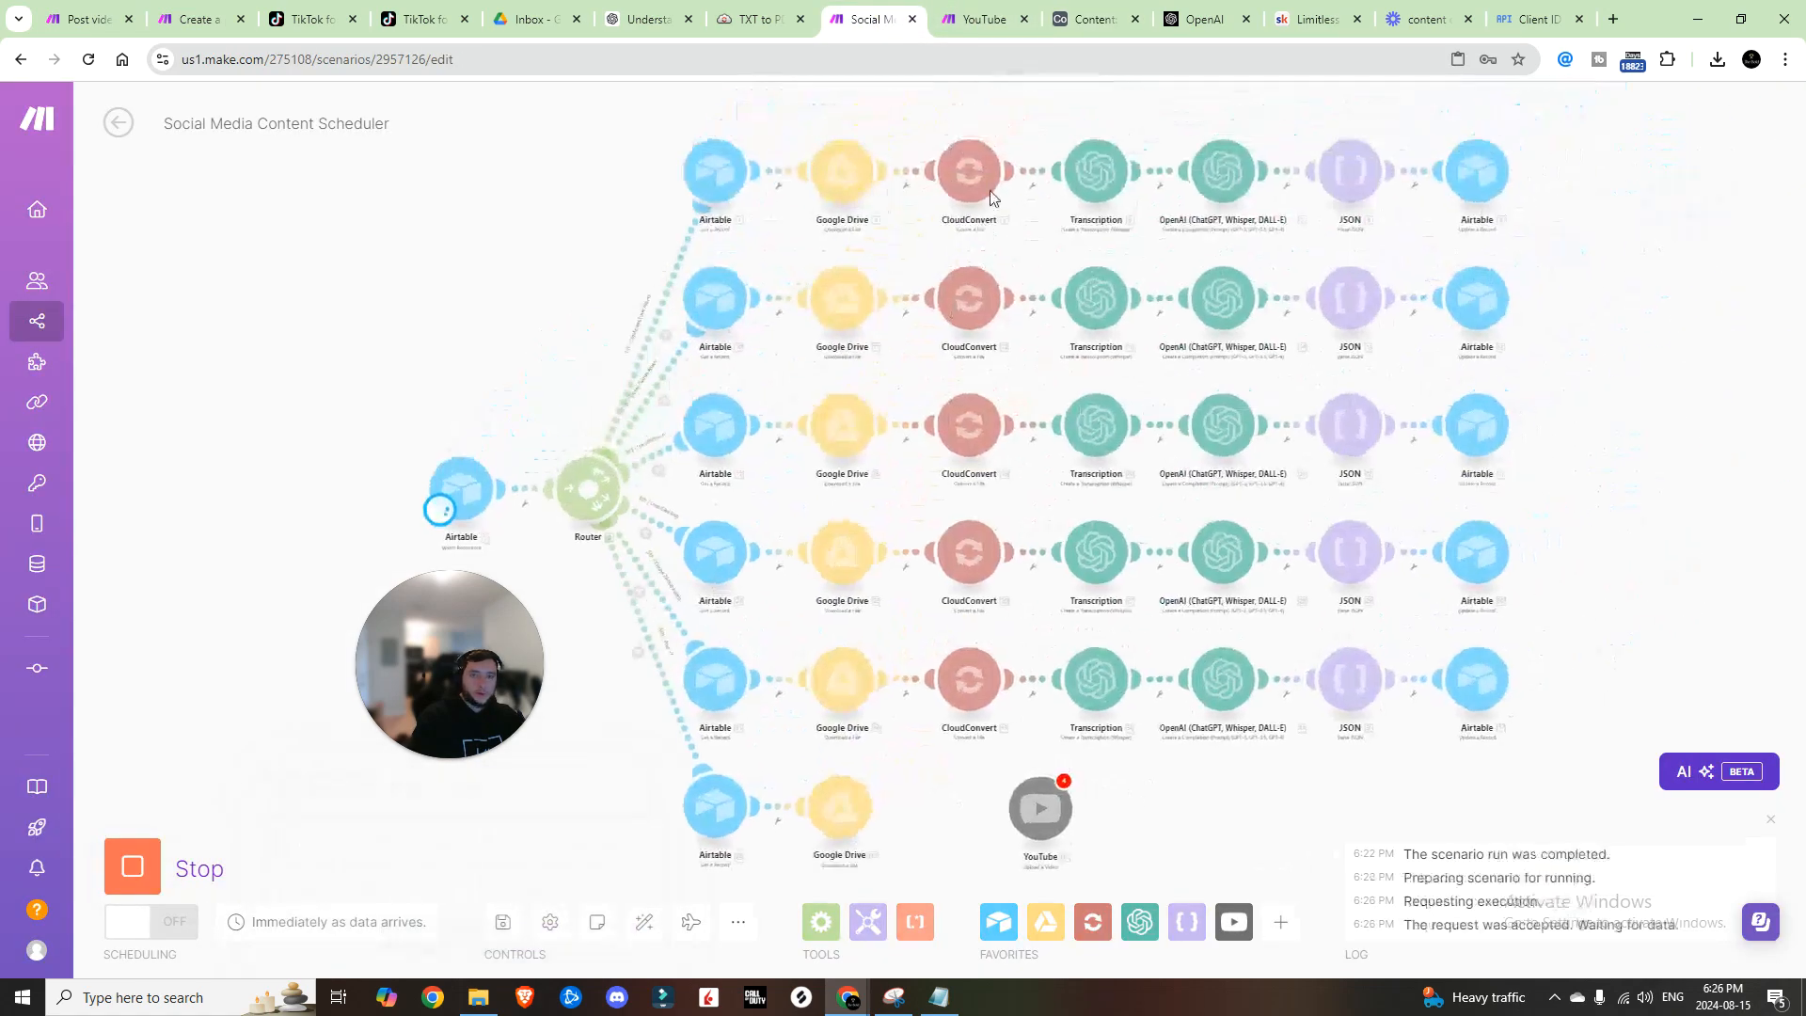
click(1092, 19)
click(1717, 677)
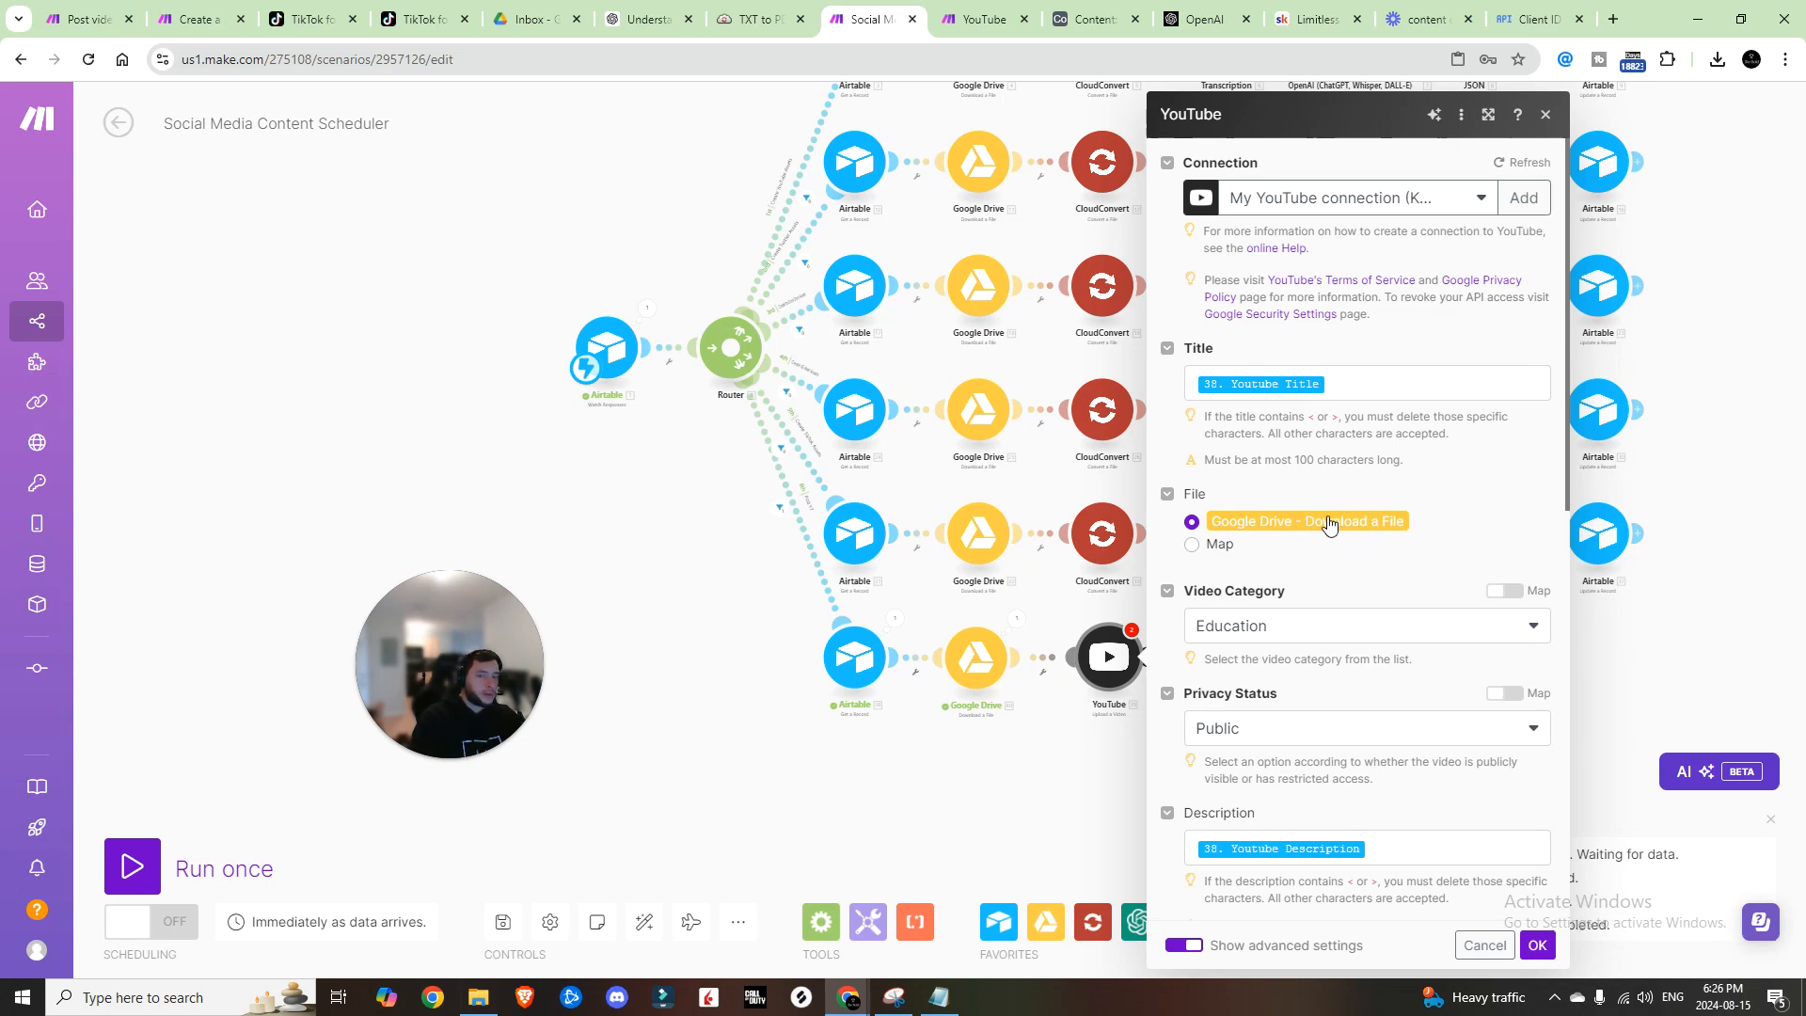
Step: Set the YouTube upload's license to Standard YouTube License
scroll(1328, 525, down, 10)
click(1336, 514)
click(1351, 583)
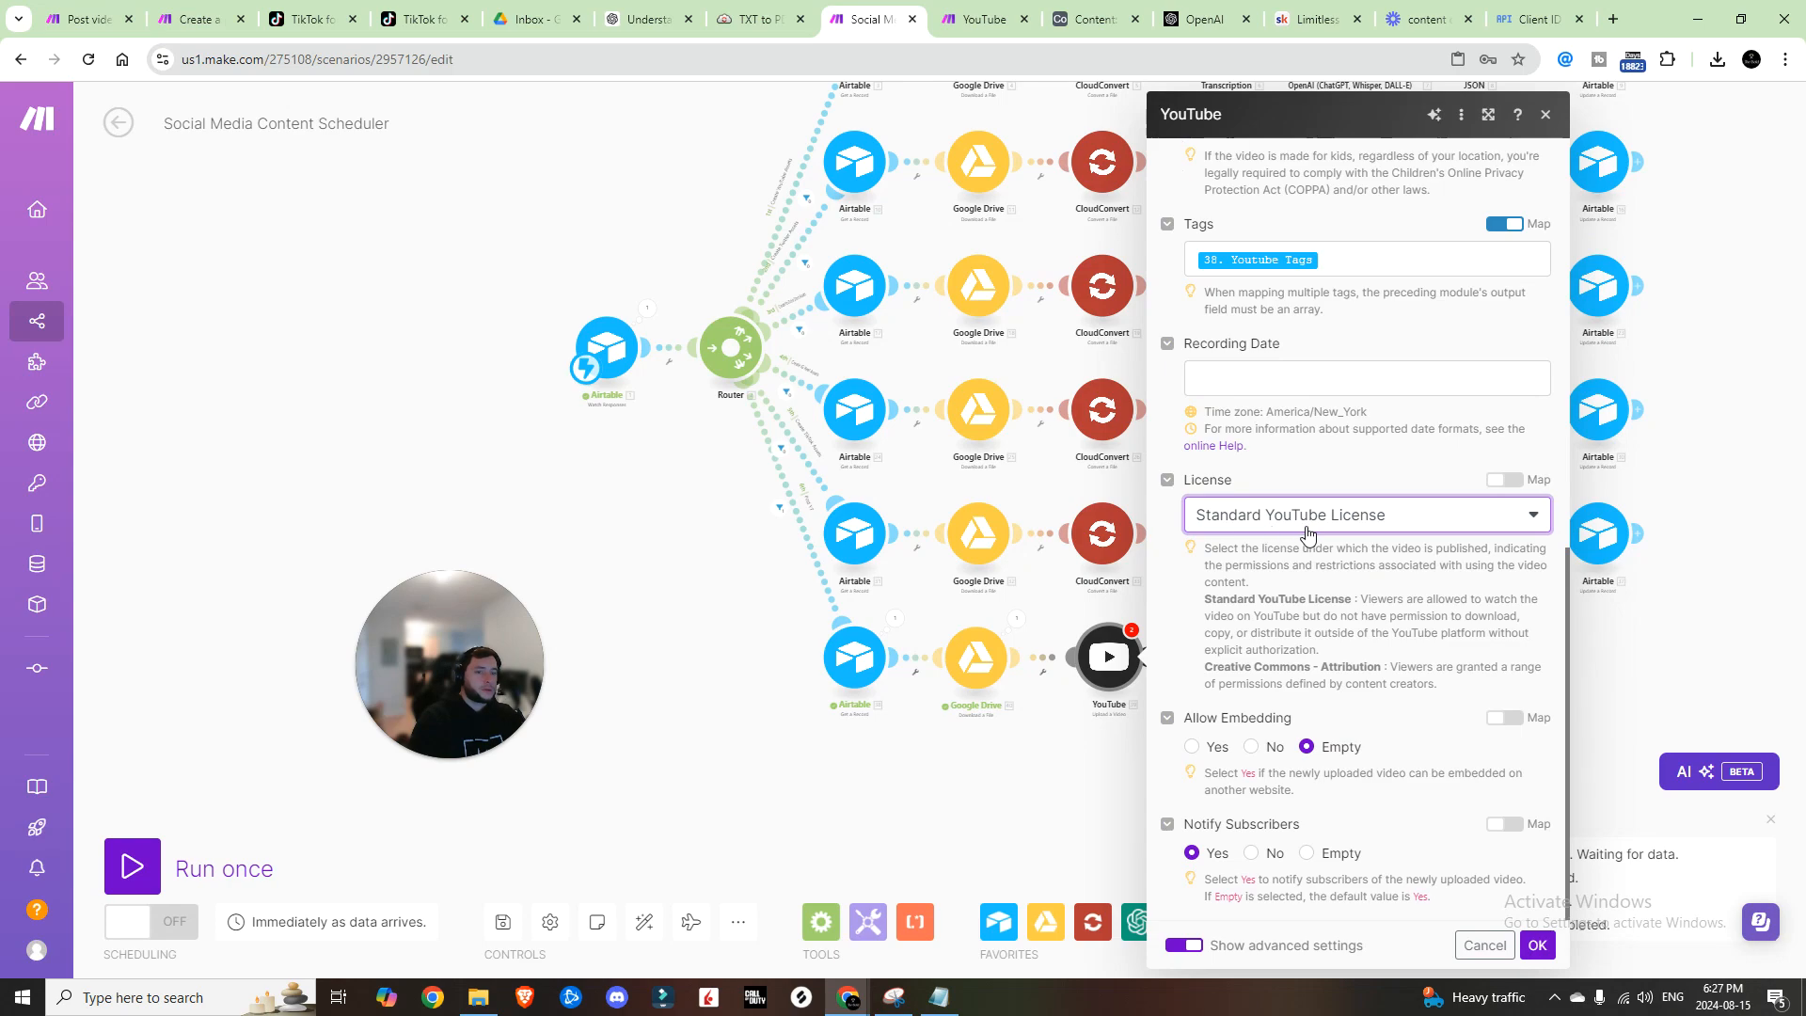
click(1307, 526)
click(1310, 520)
drag(1259, 599, 1329, 616)
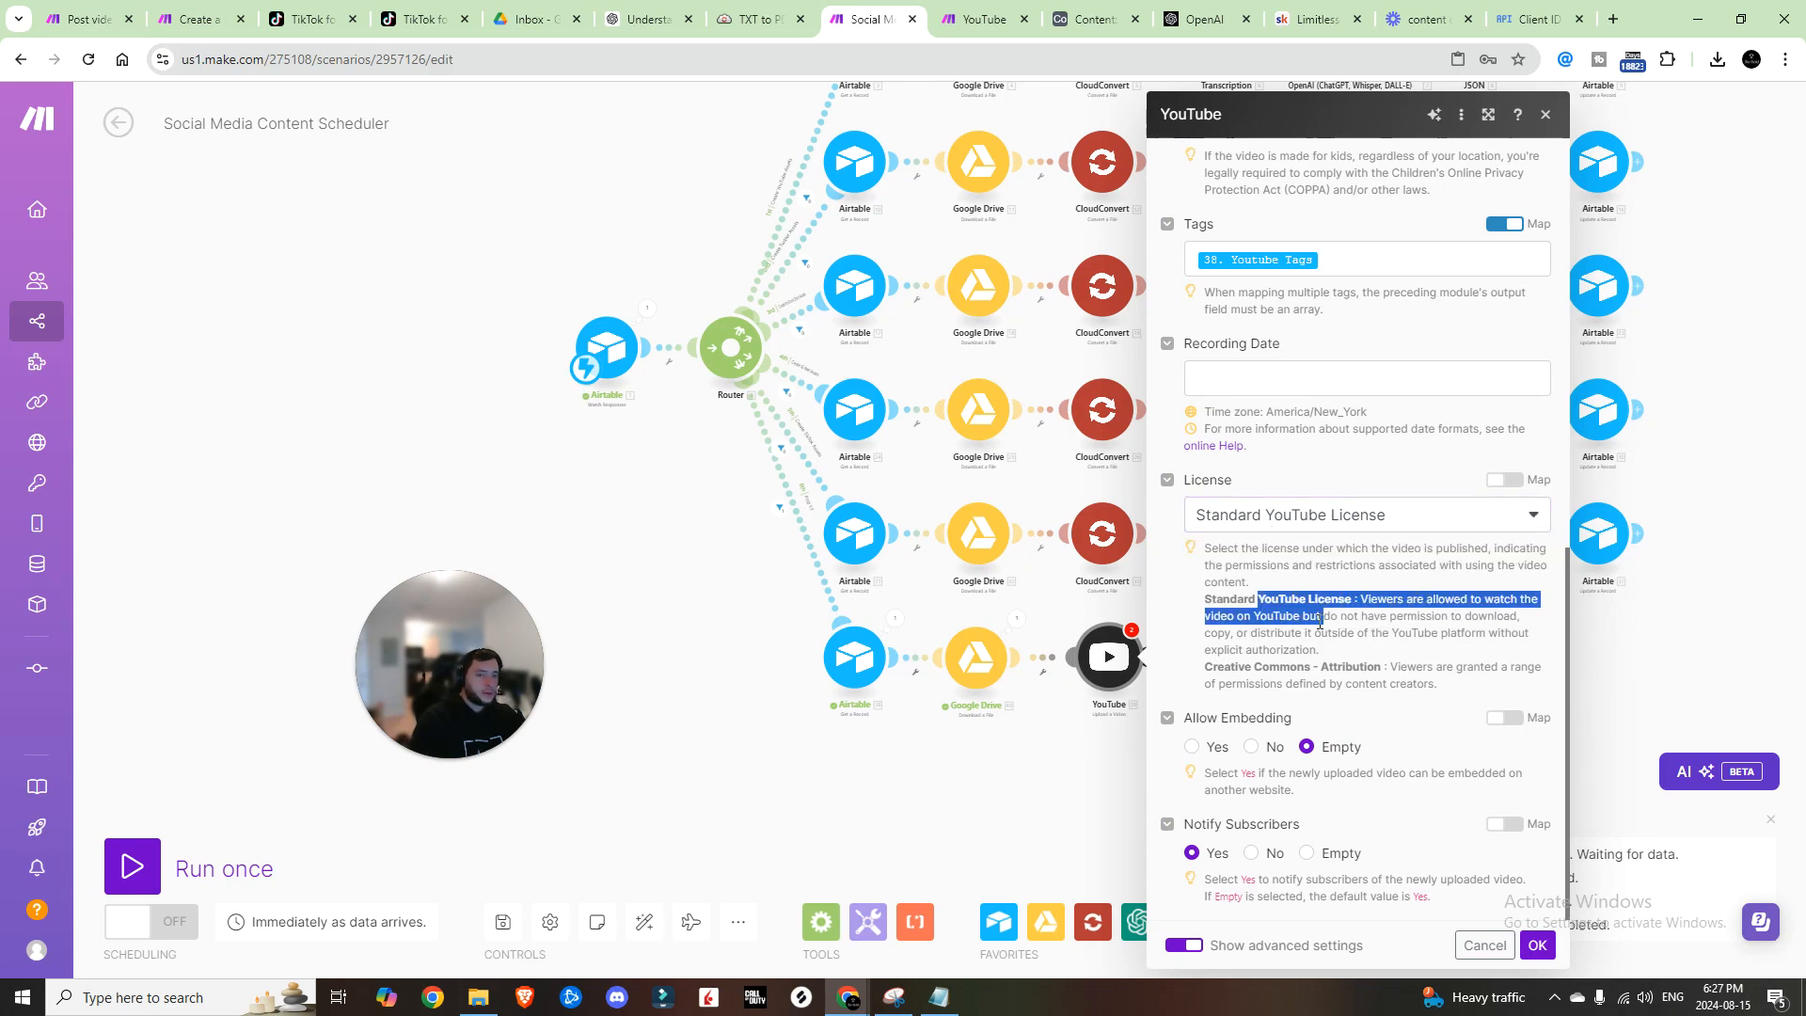
Step: Map the recording date to the current date and time, confirm the module, and save
click(1320, 622)
scroll(1302, 633, up, 1)
click(1259, 479)
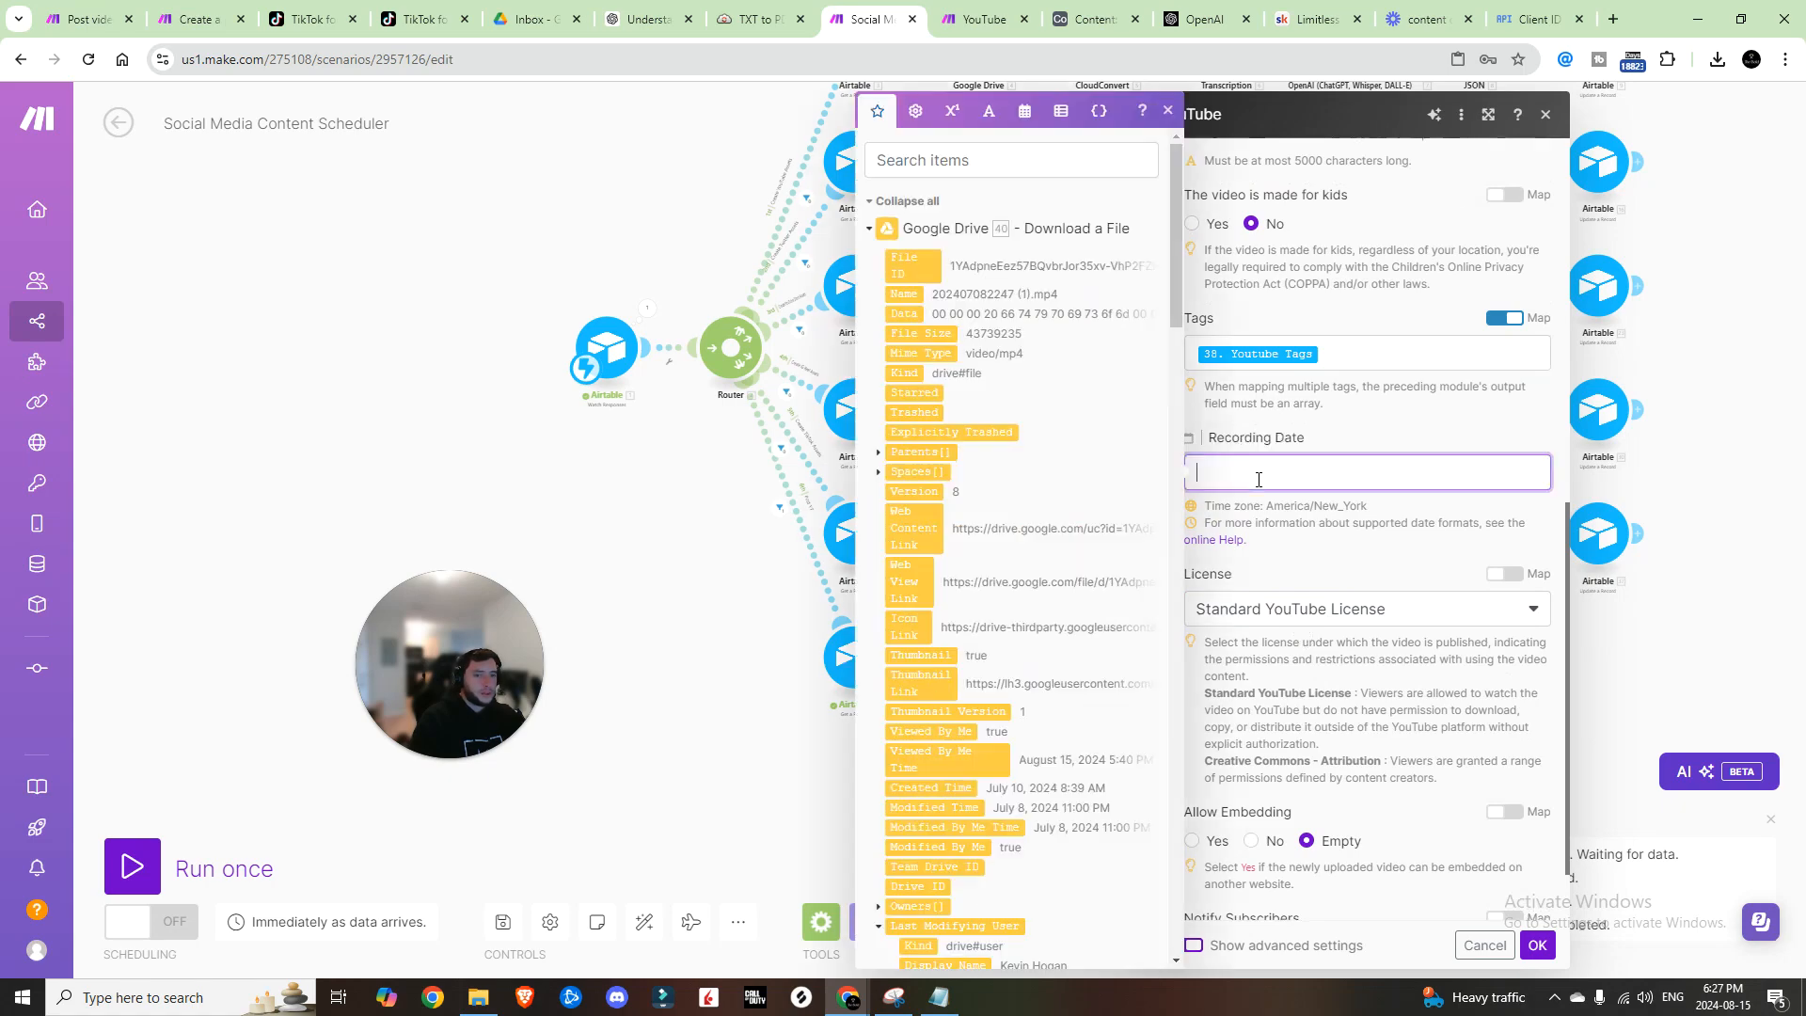
click(1023, 112)
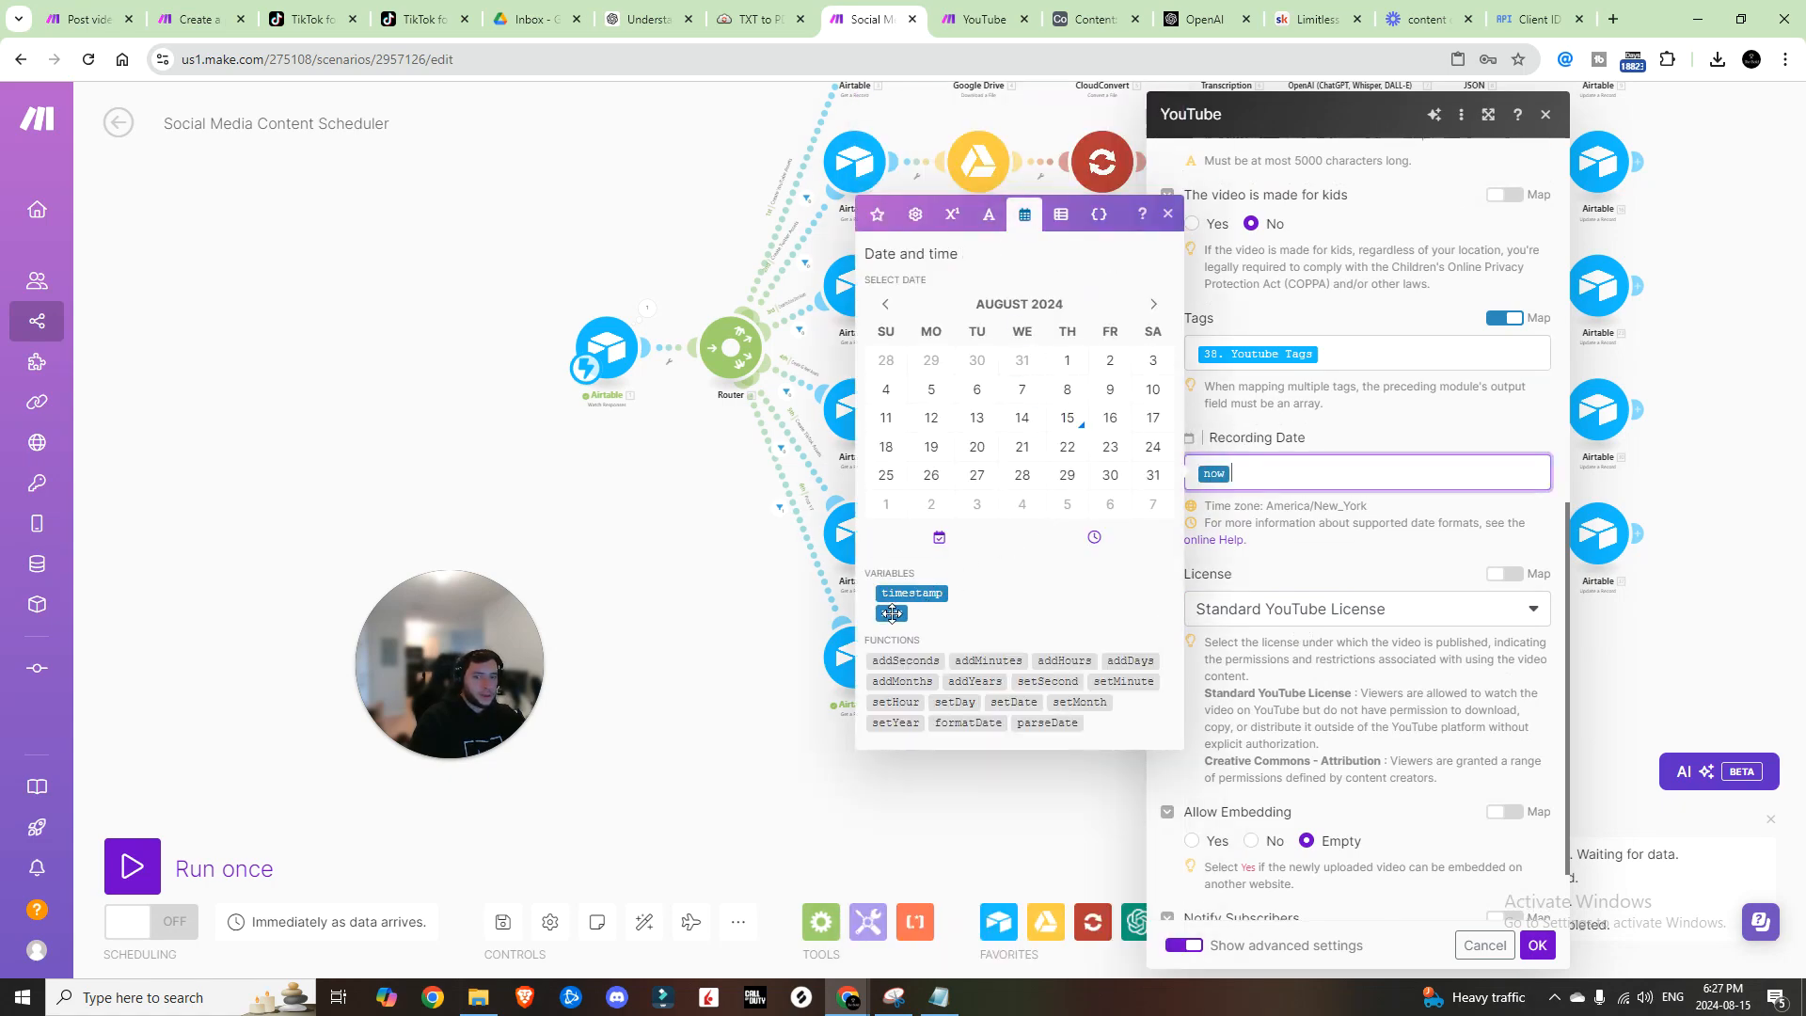
click(1537, 946)
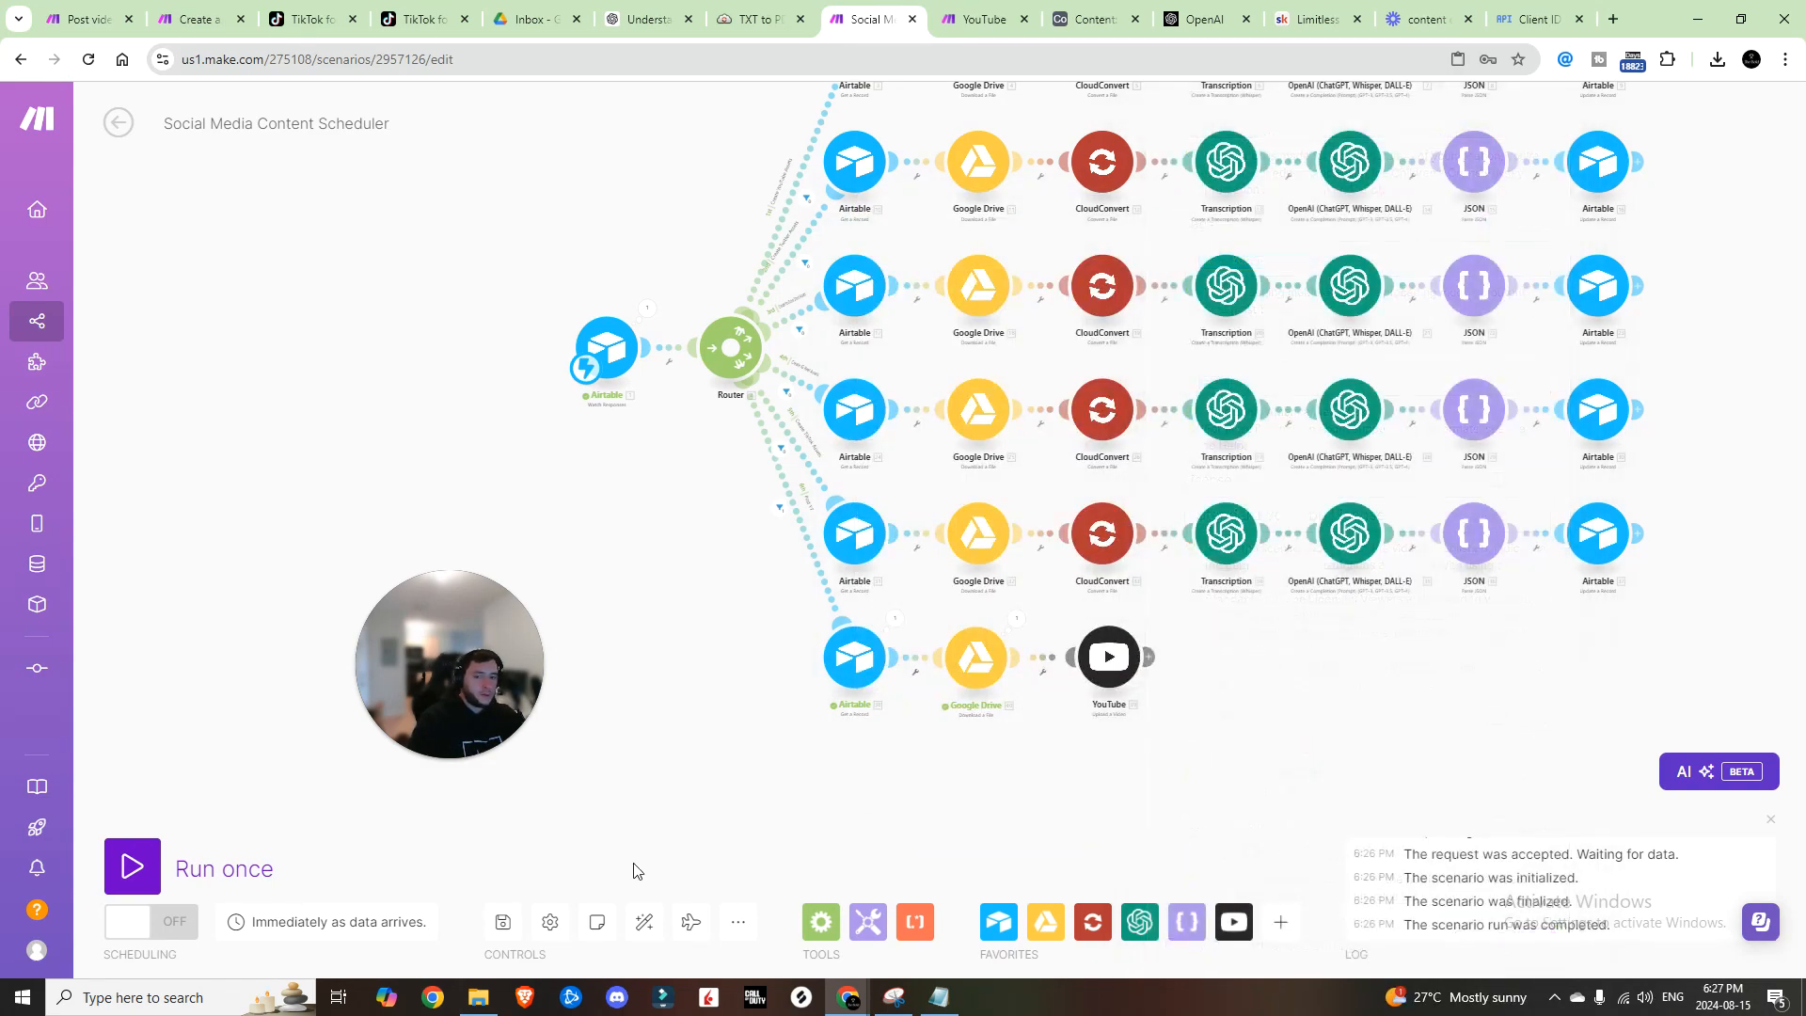
click(505, 927)
scroll(961, 590, down, 2)
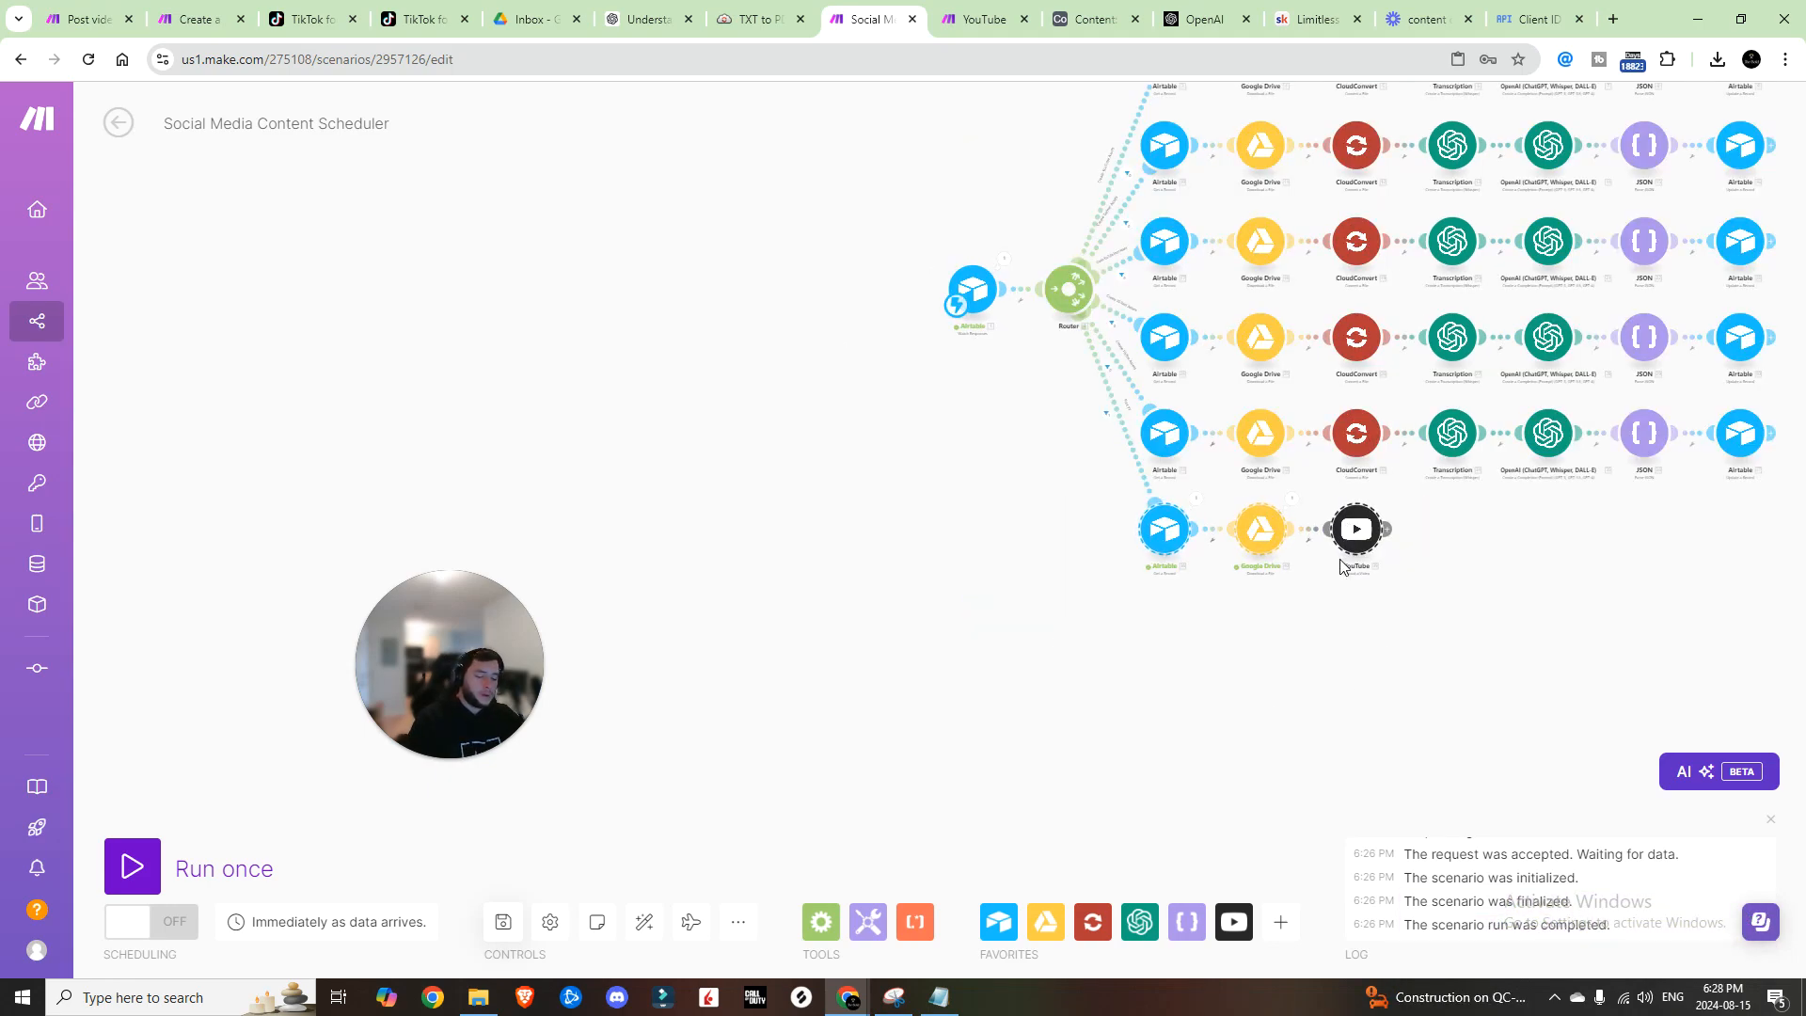
Step: Paste the copied Airtable-Drive-YouTube branch, auto-align, and delete its YouTube module
key(ctrl+v)
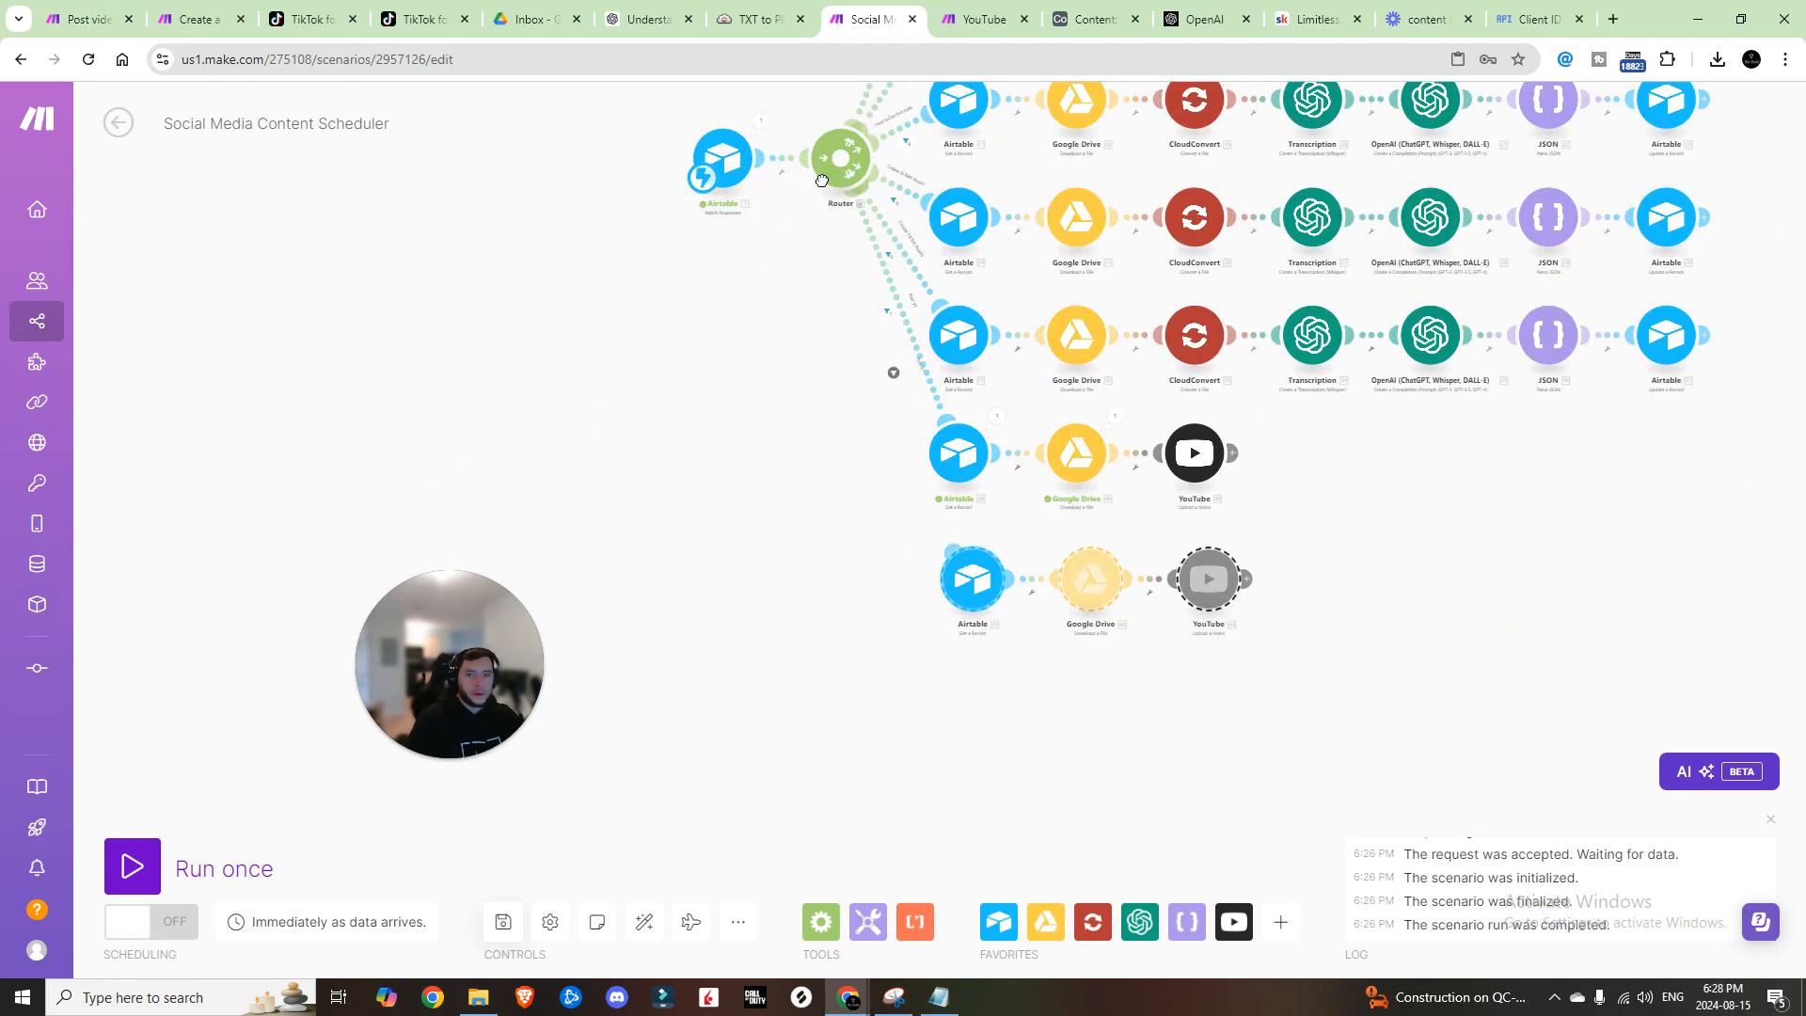
click(644, 922)
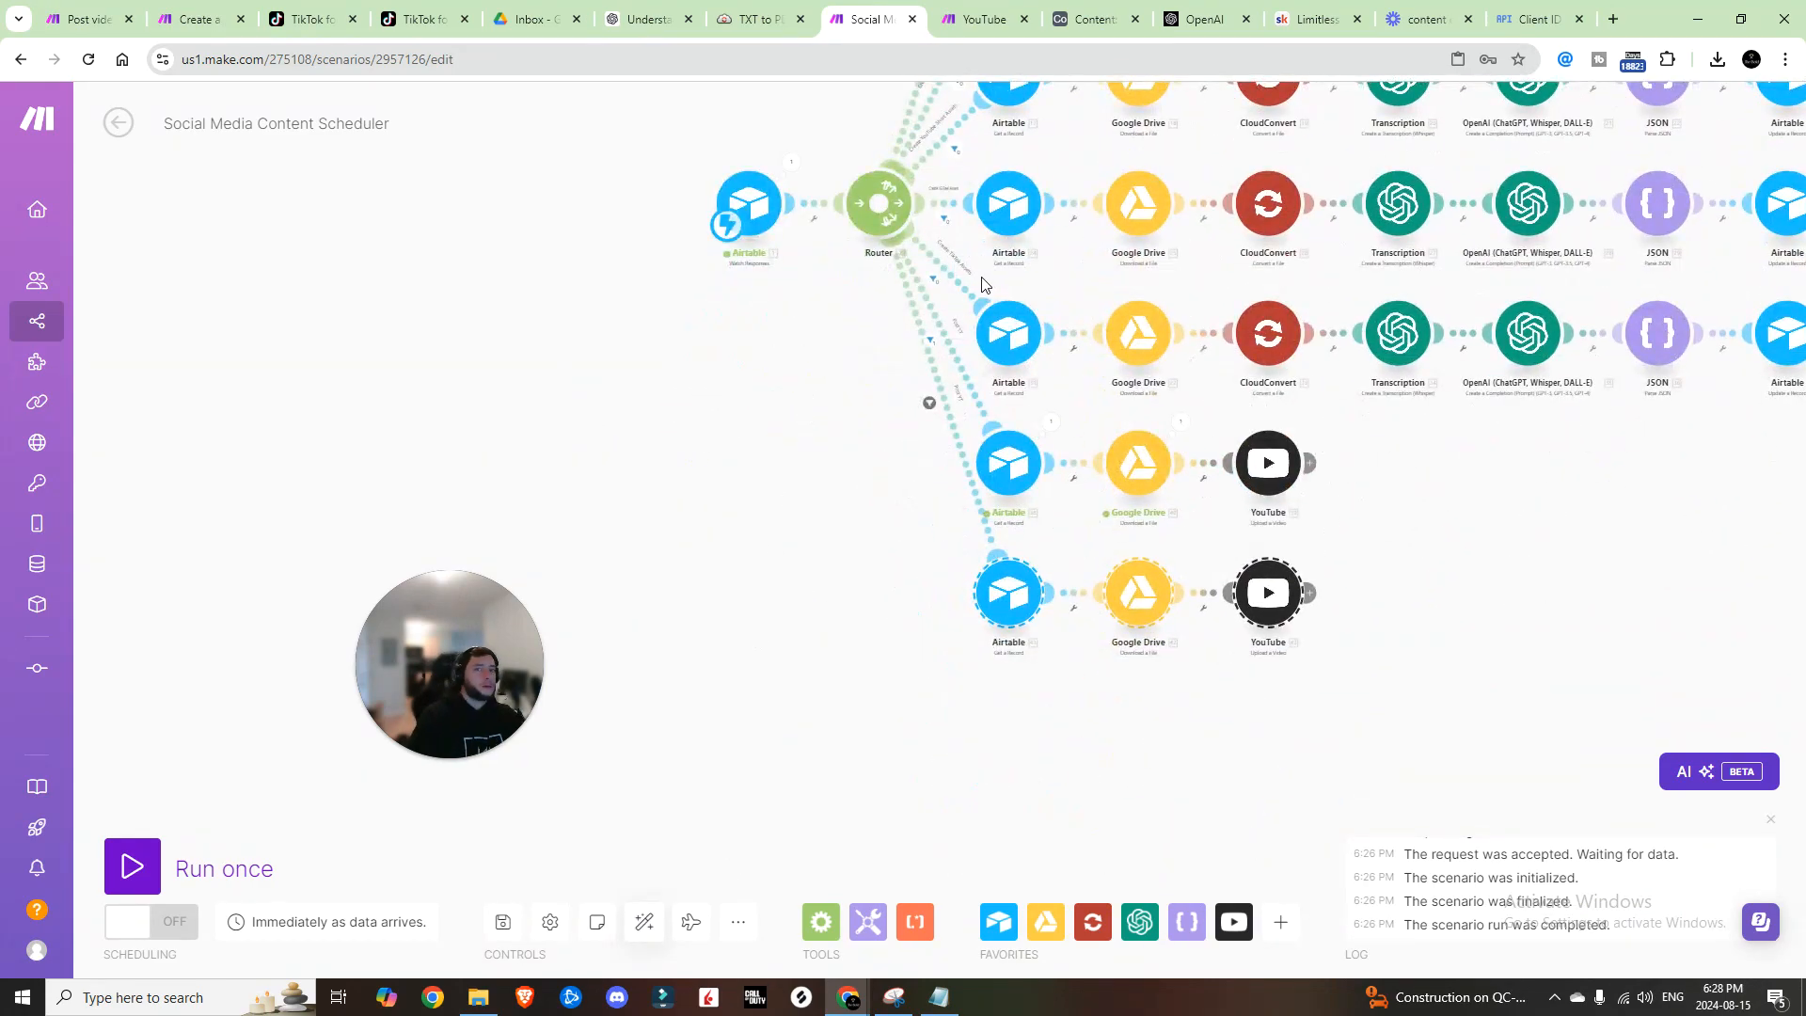
click(1260, 593)
right_click(1261, 593)
click(1336, 816)
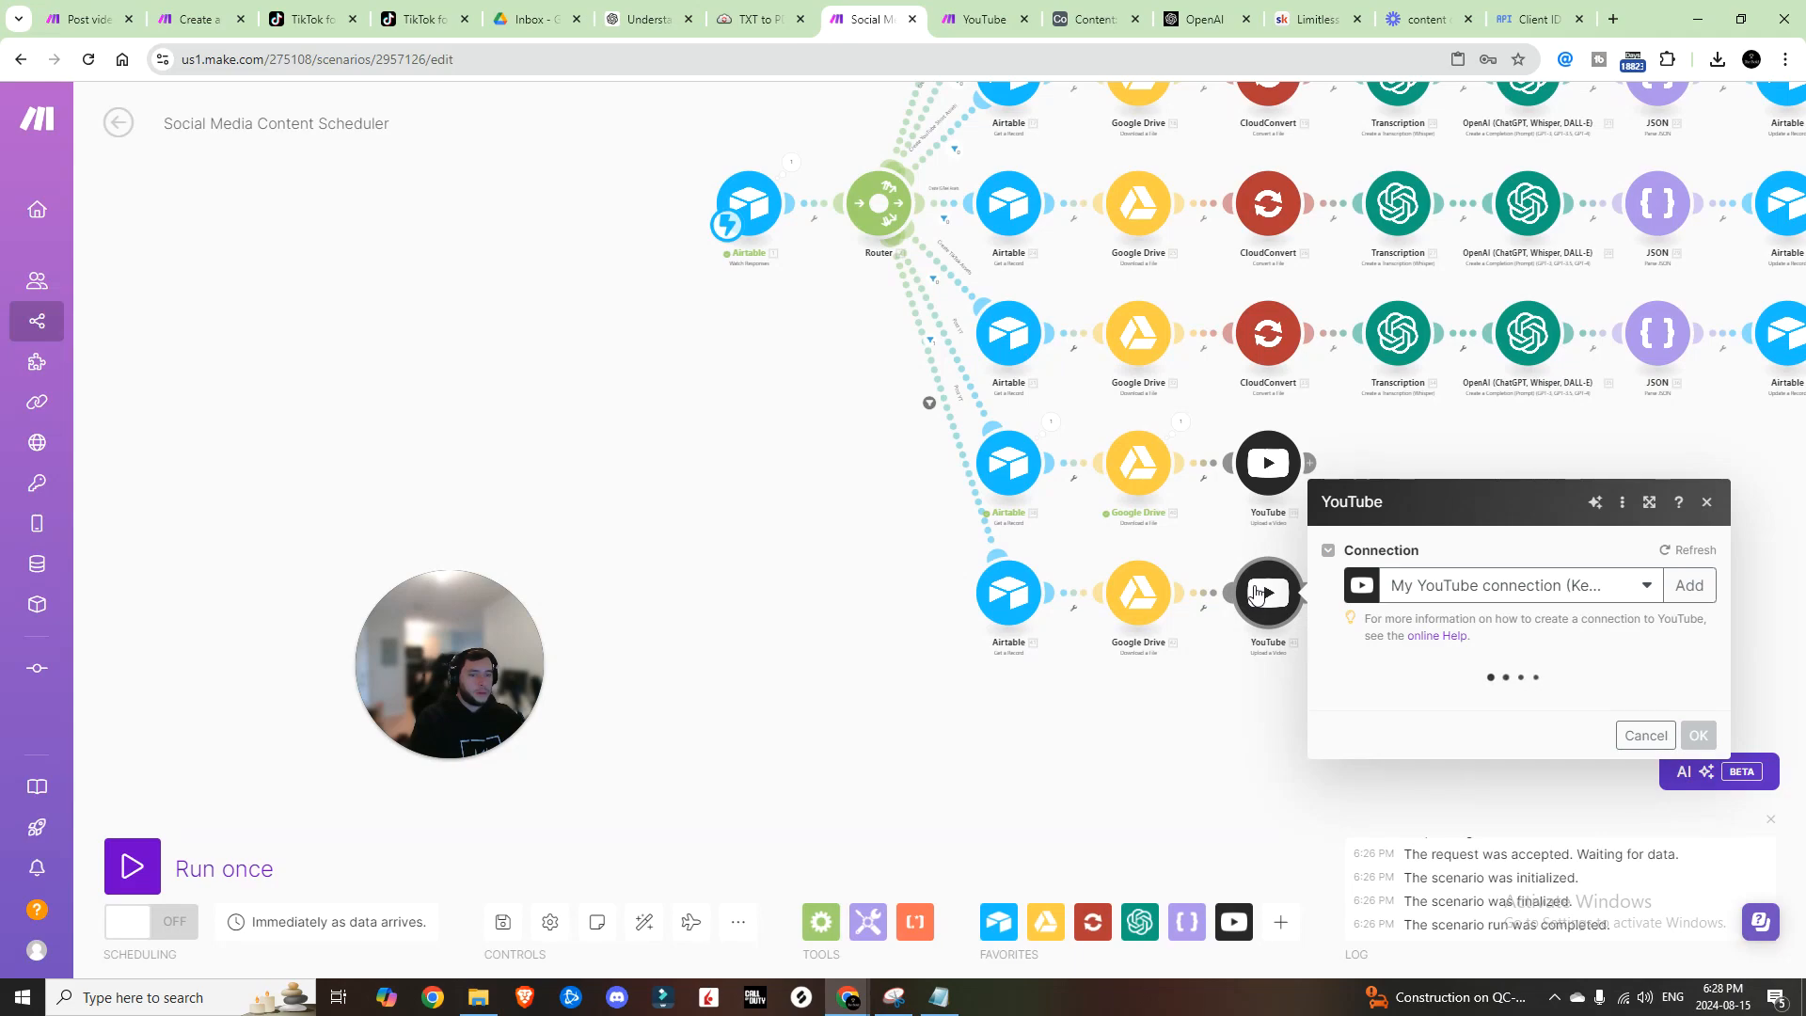
Step: Add an X Create a Post module using the Twitter OAuth 2.0 connection
click(1268, 593)
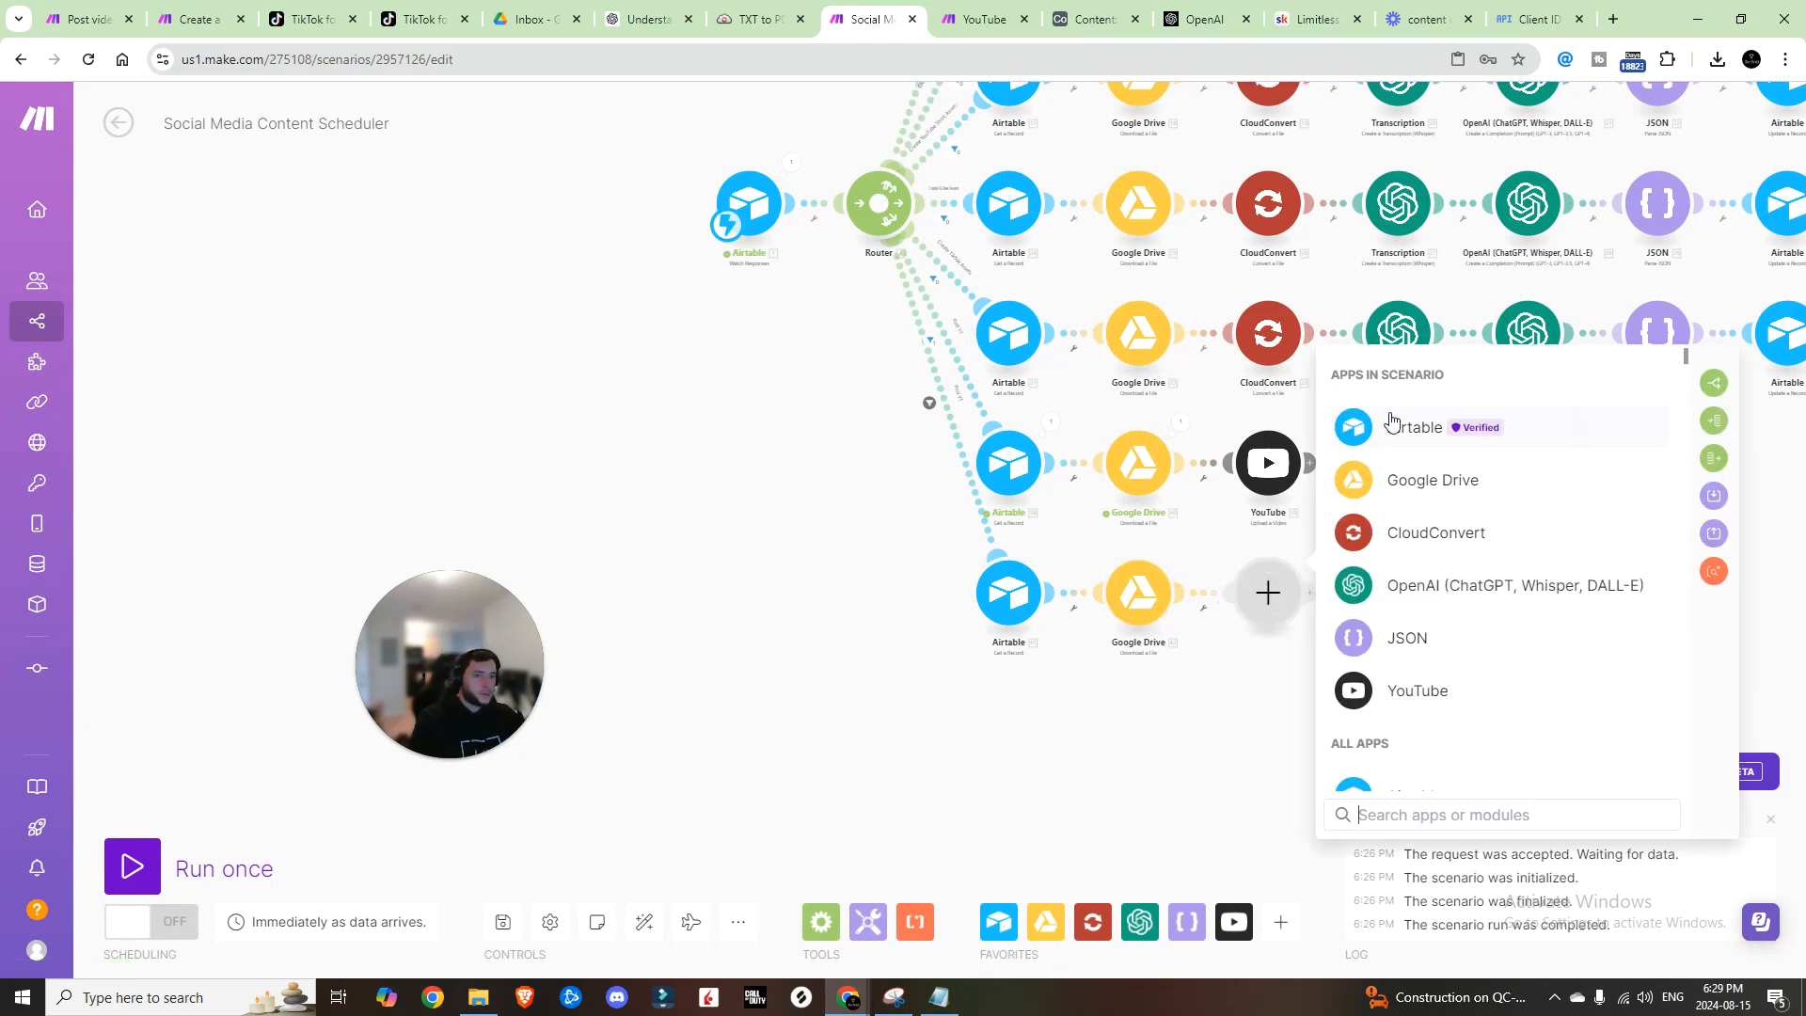
text(twitter)
click(1487, 442)
click(1562, 535)
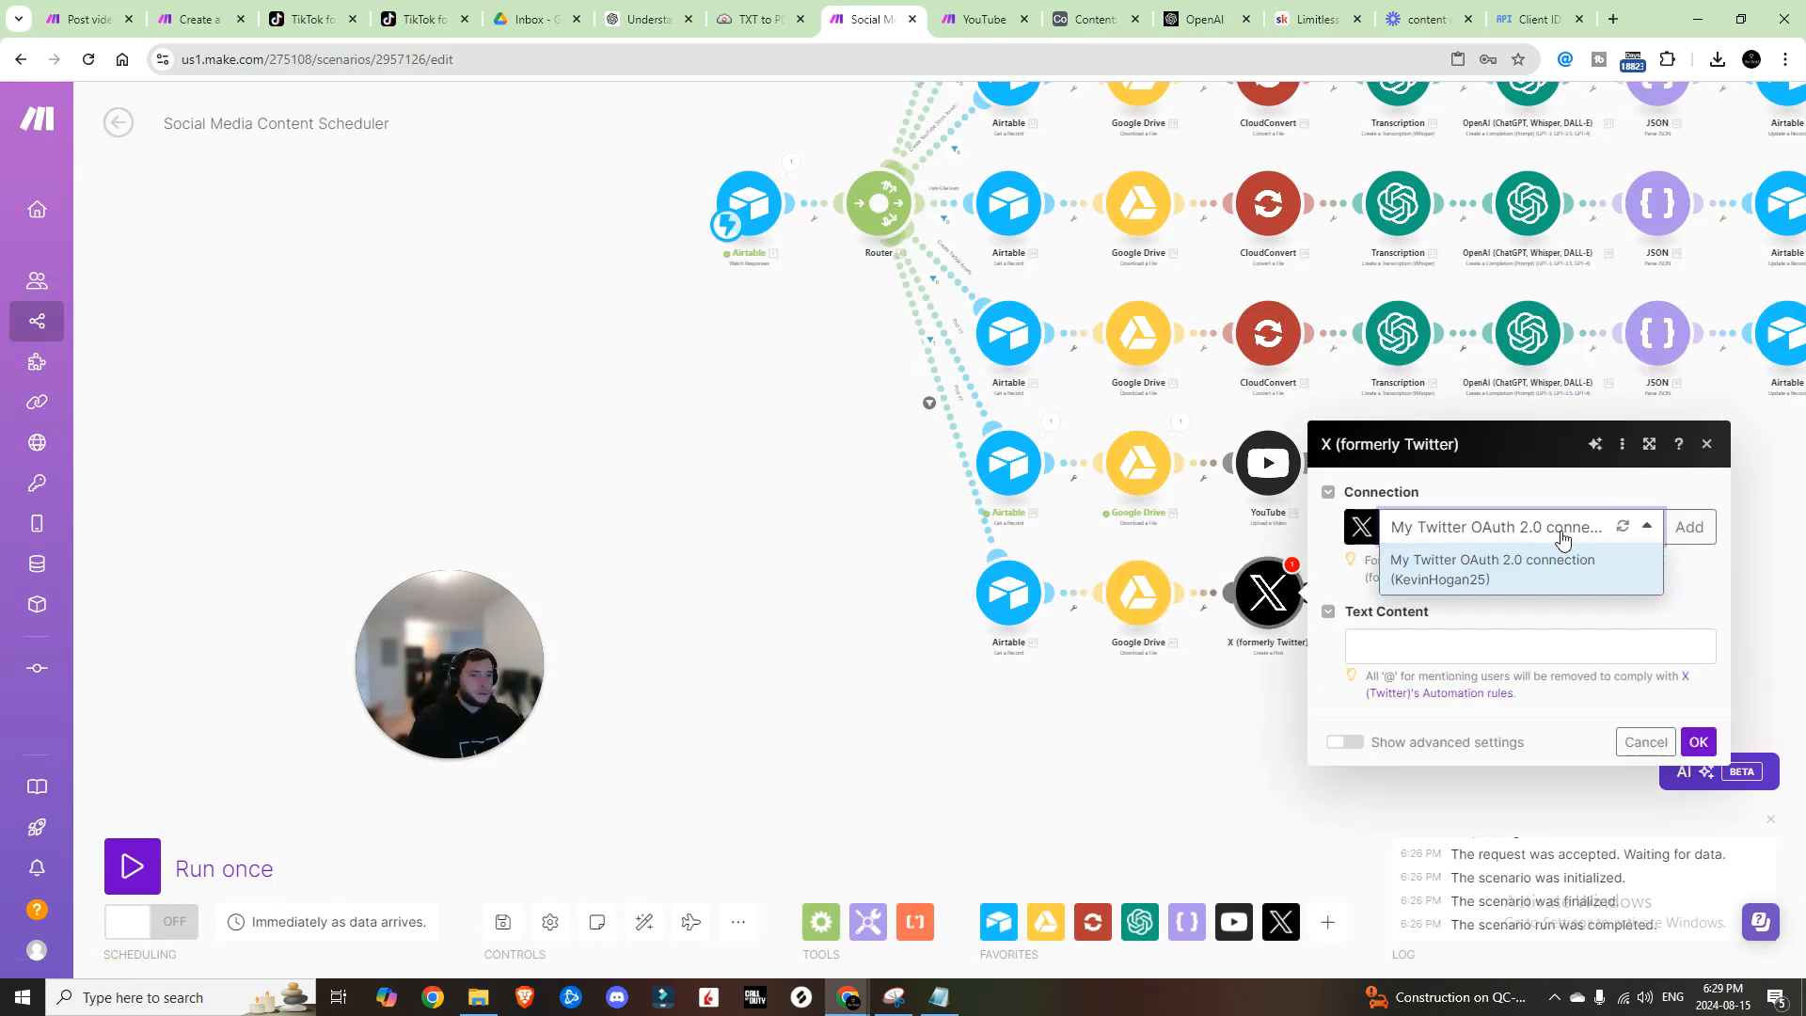
click(1594, 578)
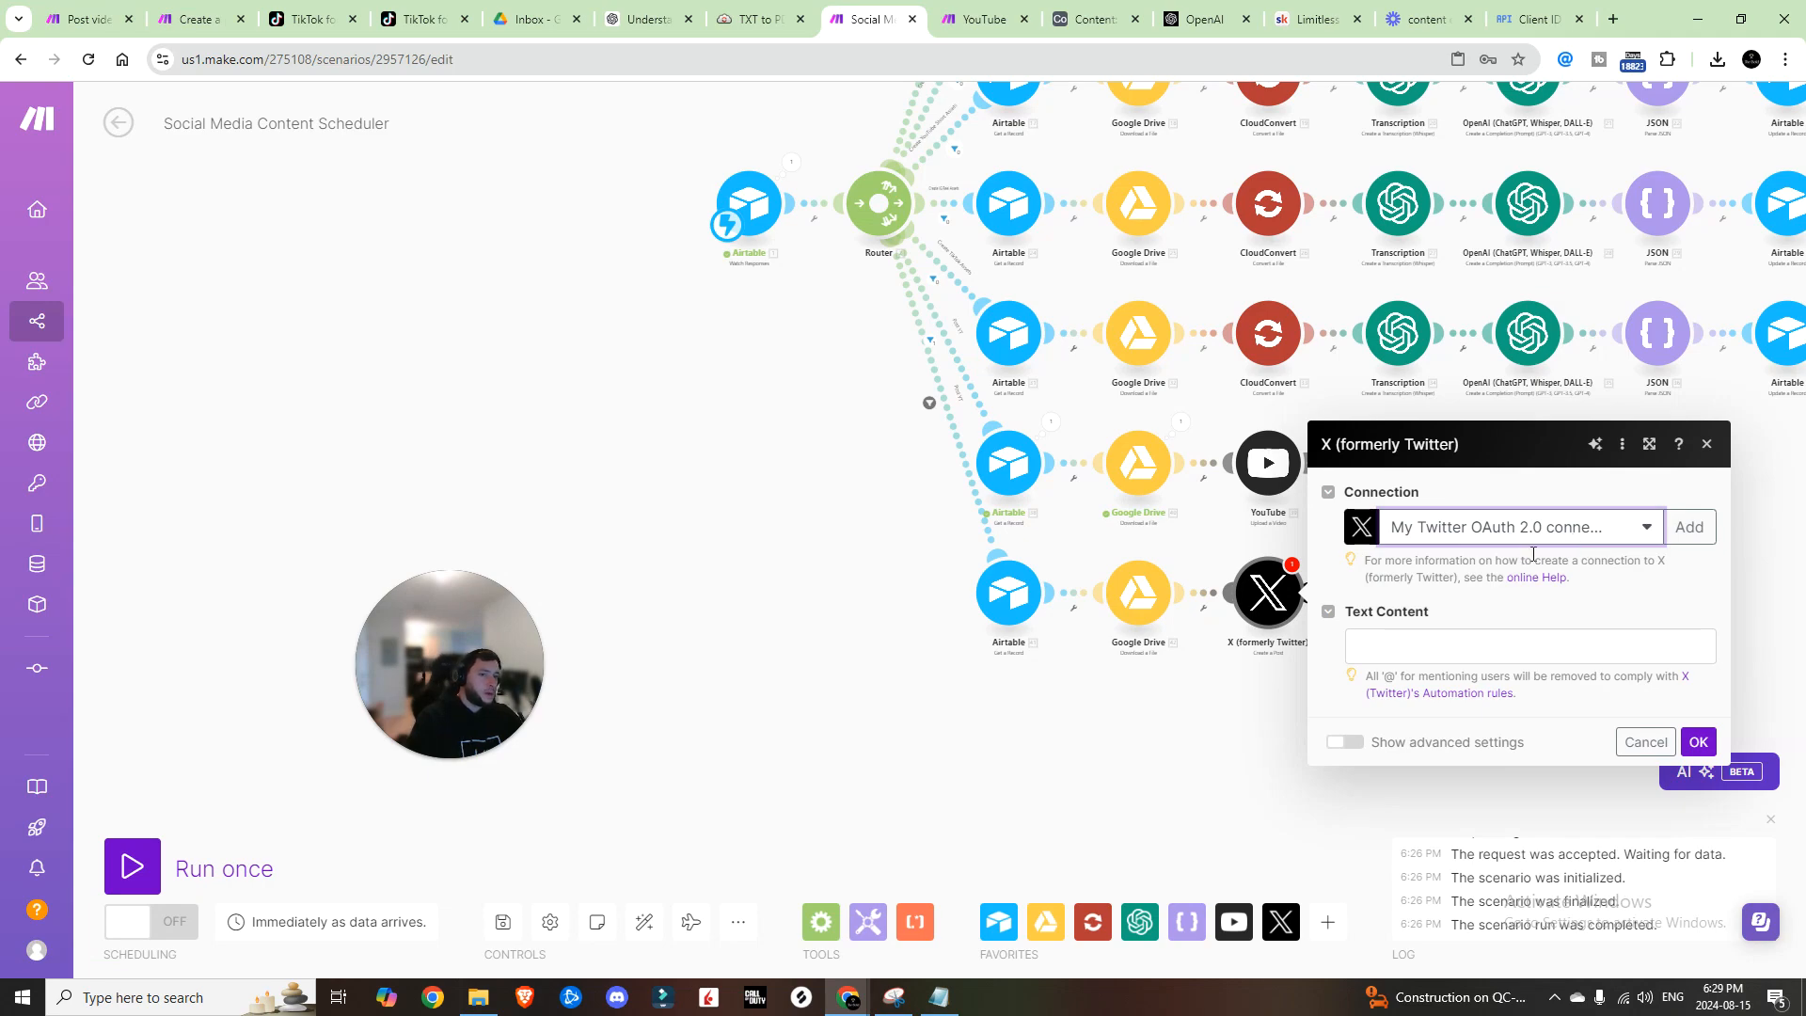
click(1552, 18)
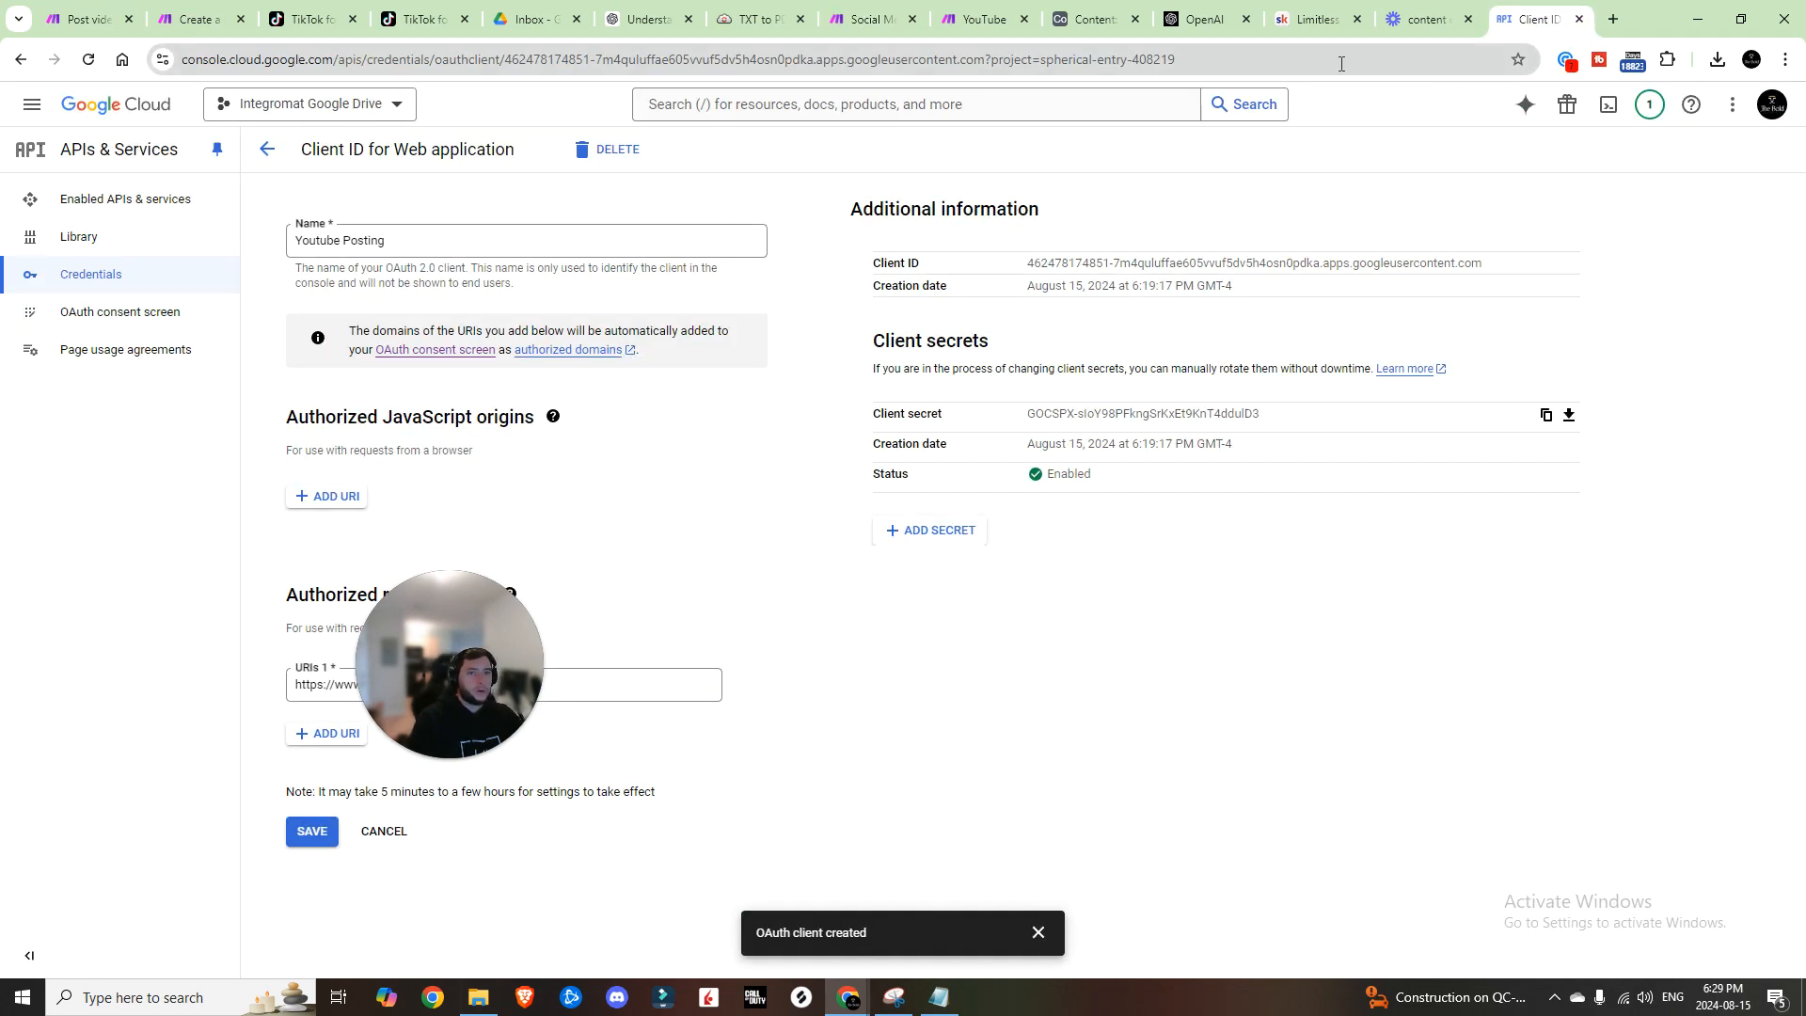
Step: Search 'twitter for developers' and go through the X API docs to the Developer Portal
click(1342, 64)
text(twitter for d)
key(Return)
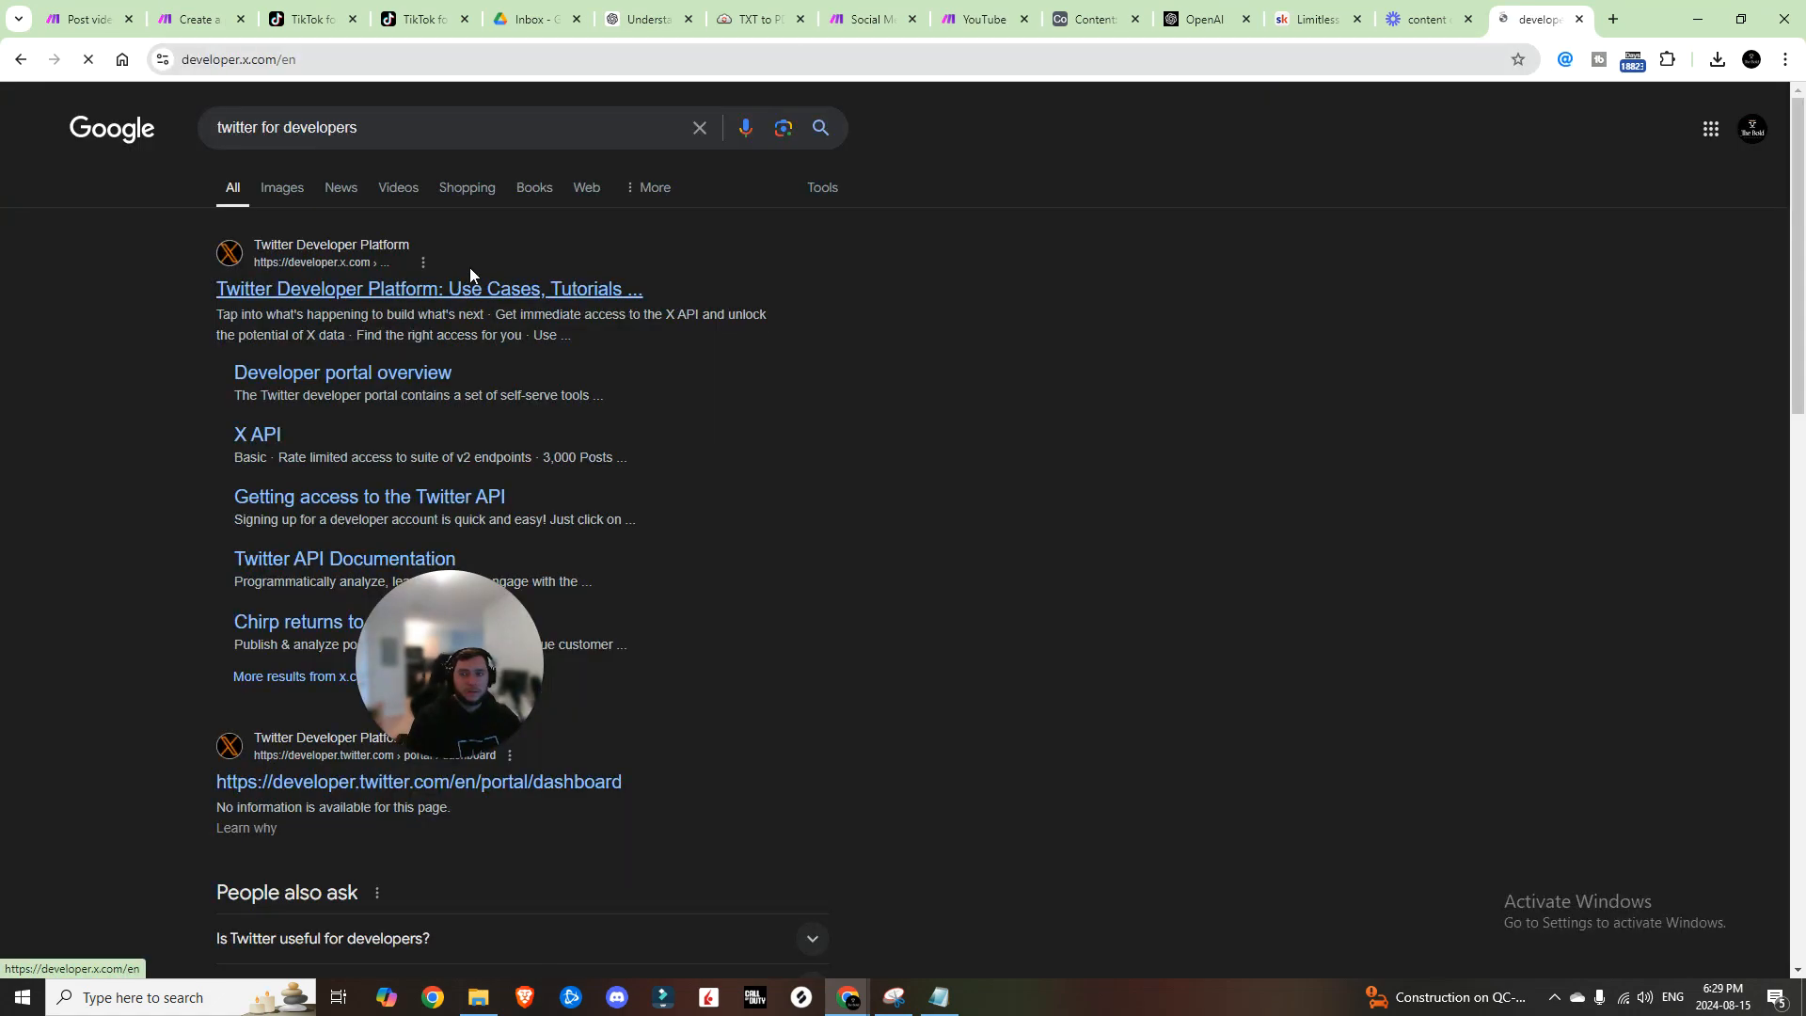
click(480, 277)
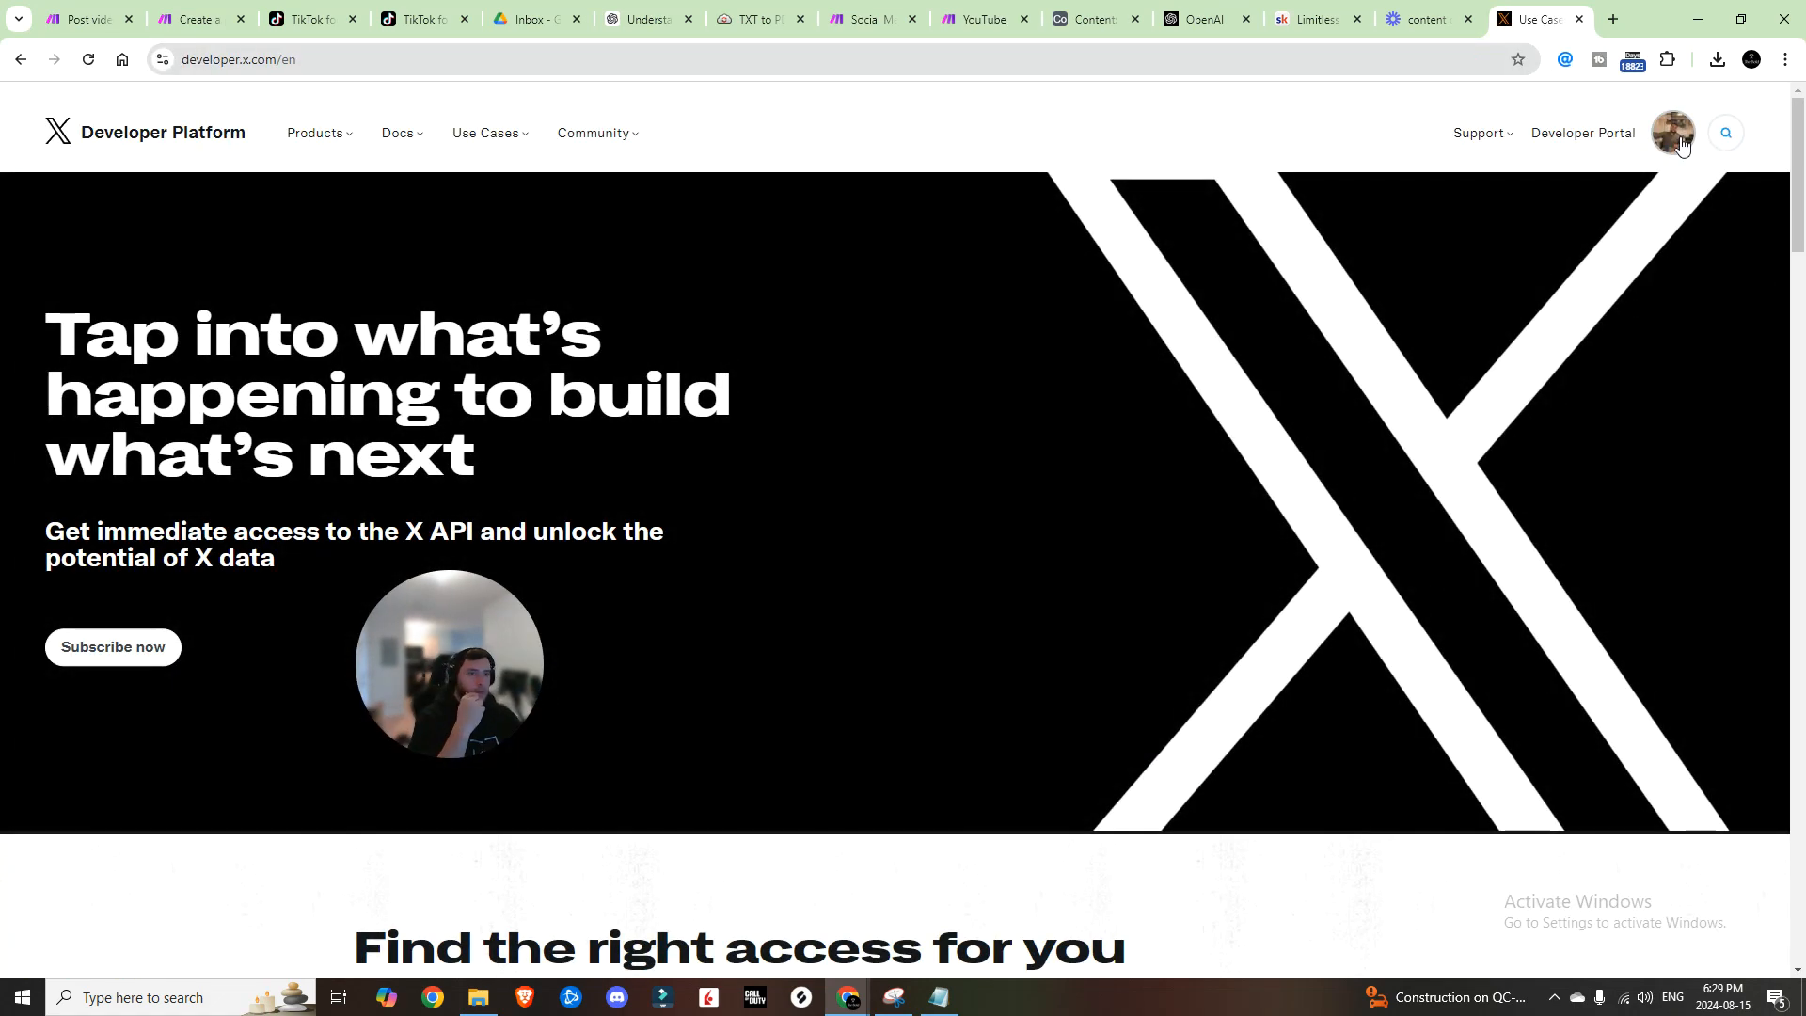
mouse_move(402, 132)
click(537, 313)
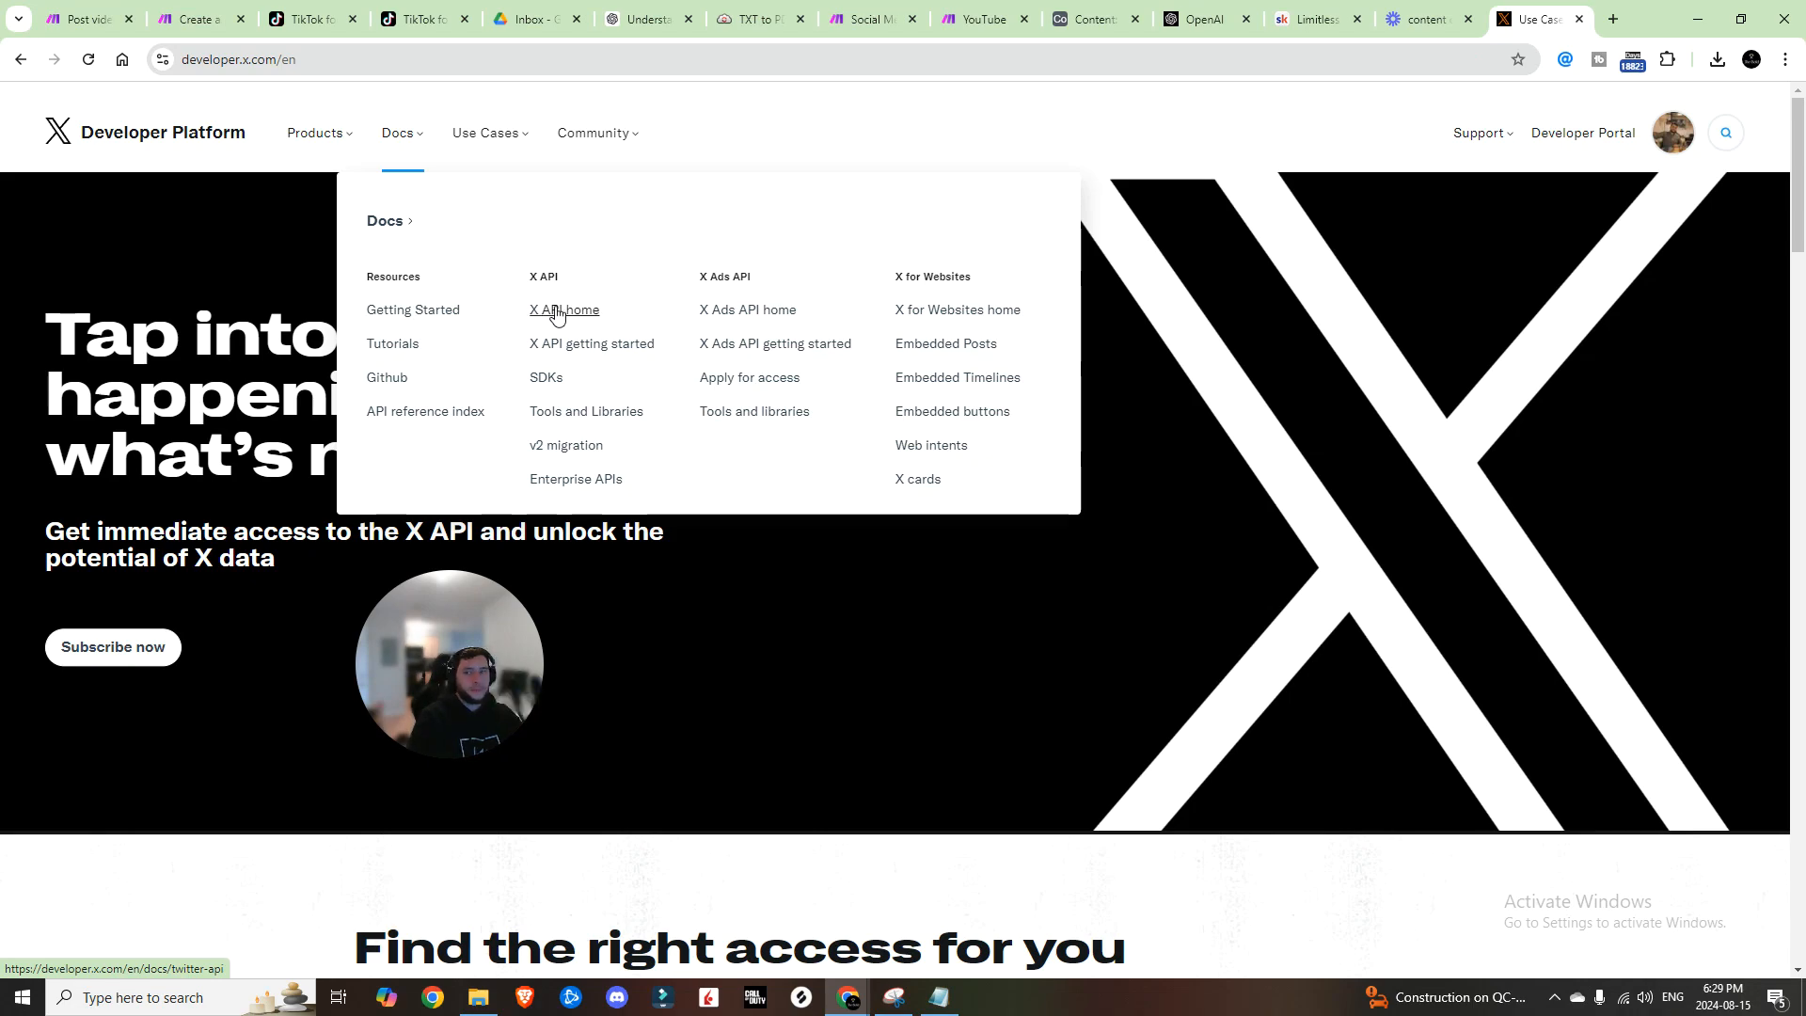
click(151, 545)
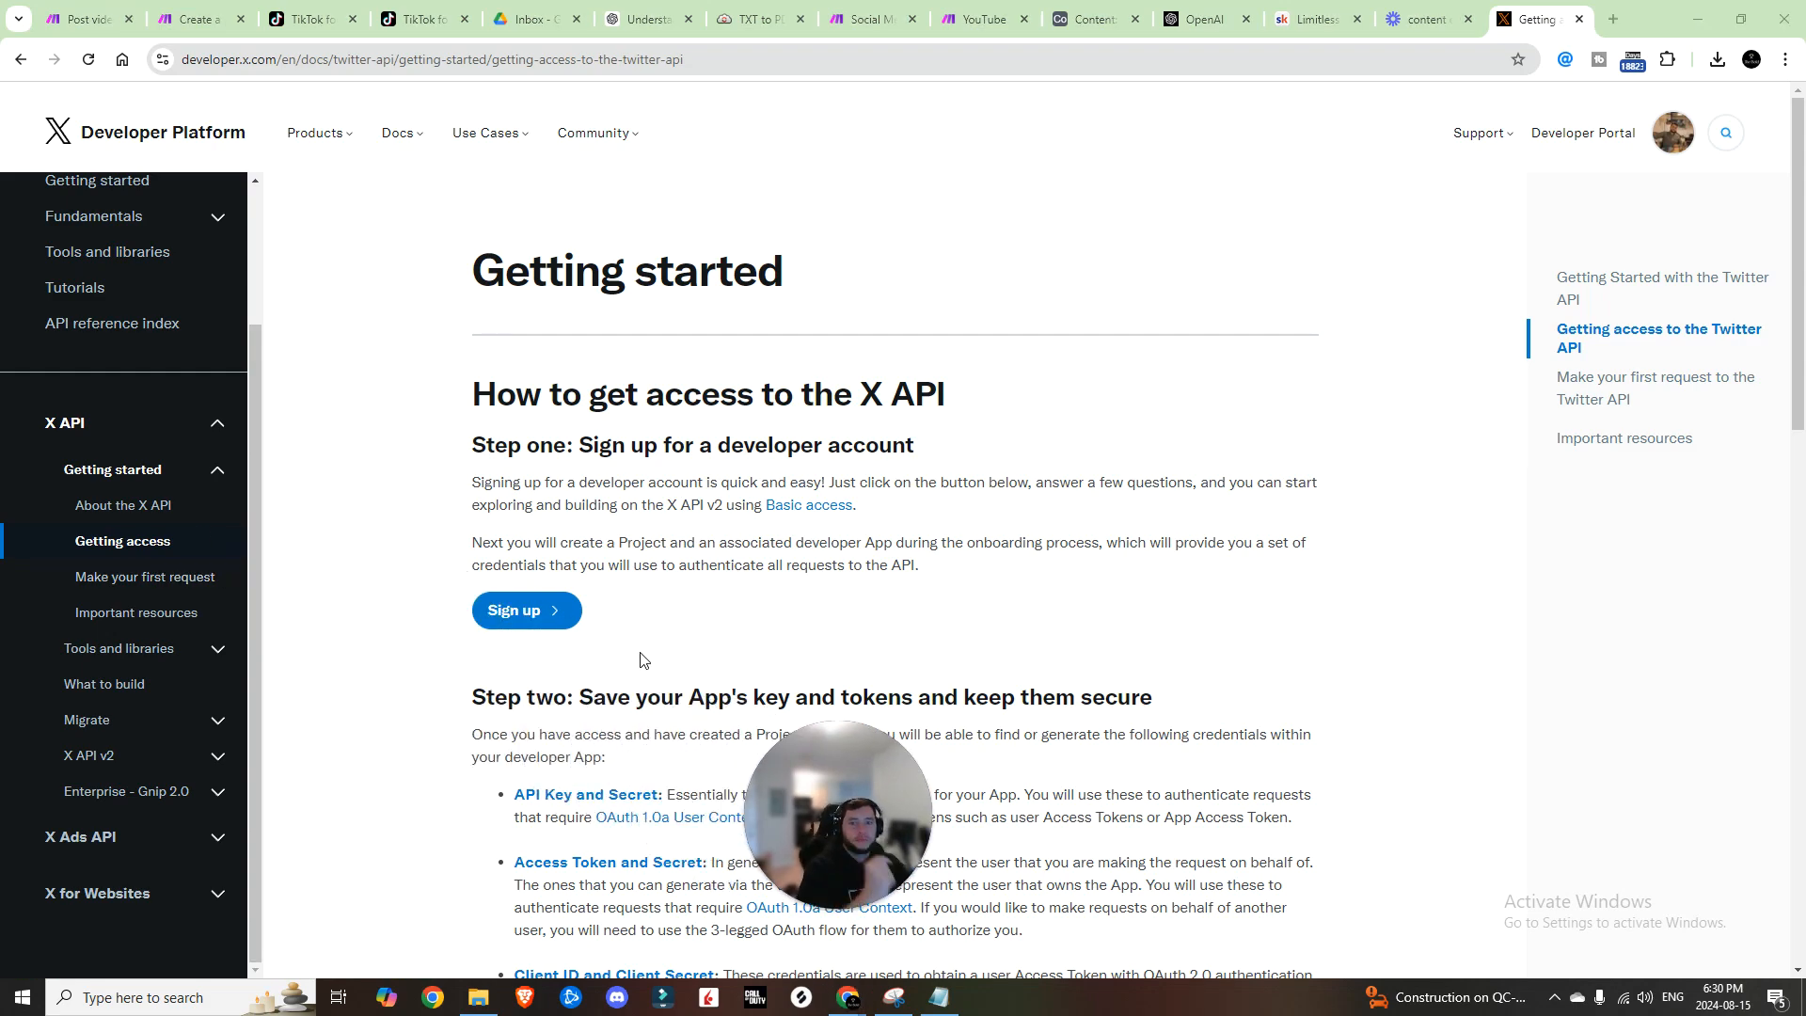
click(524, 608)
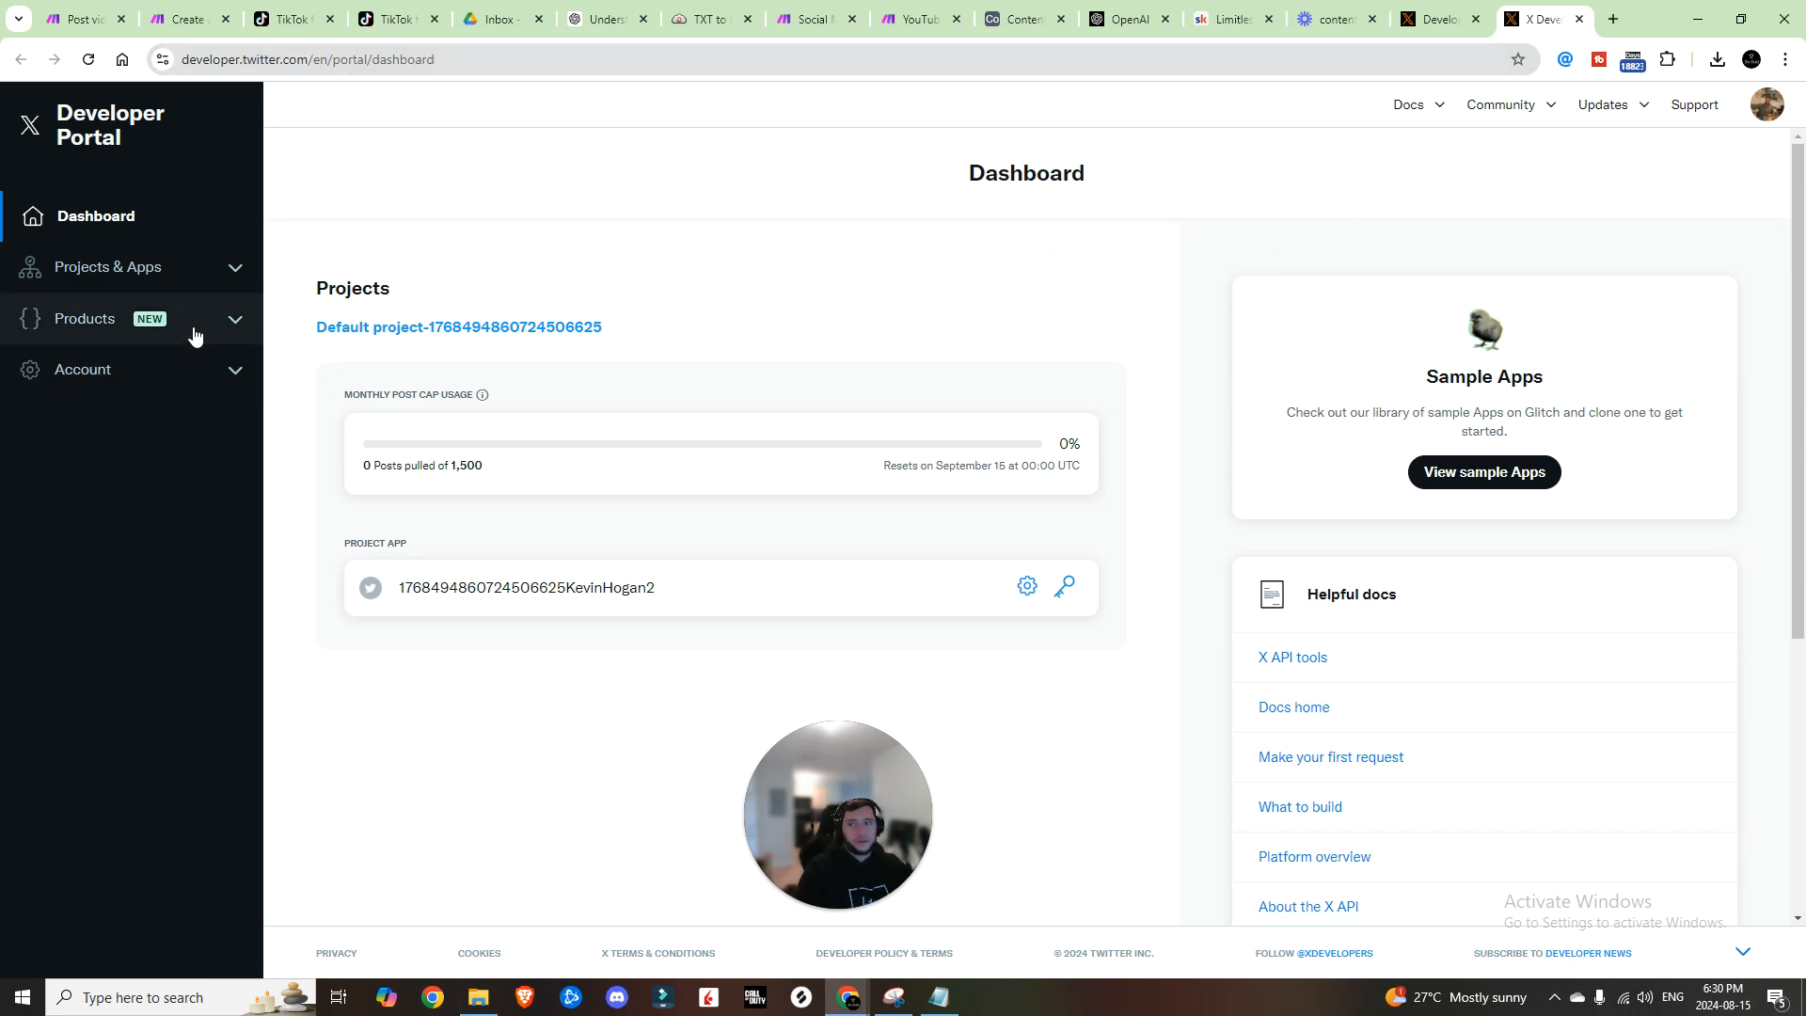
Step: Open Projects & Apps and view the app's Keys and tokens
click(218, 270)
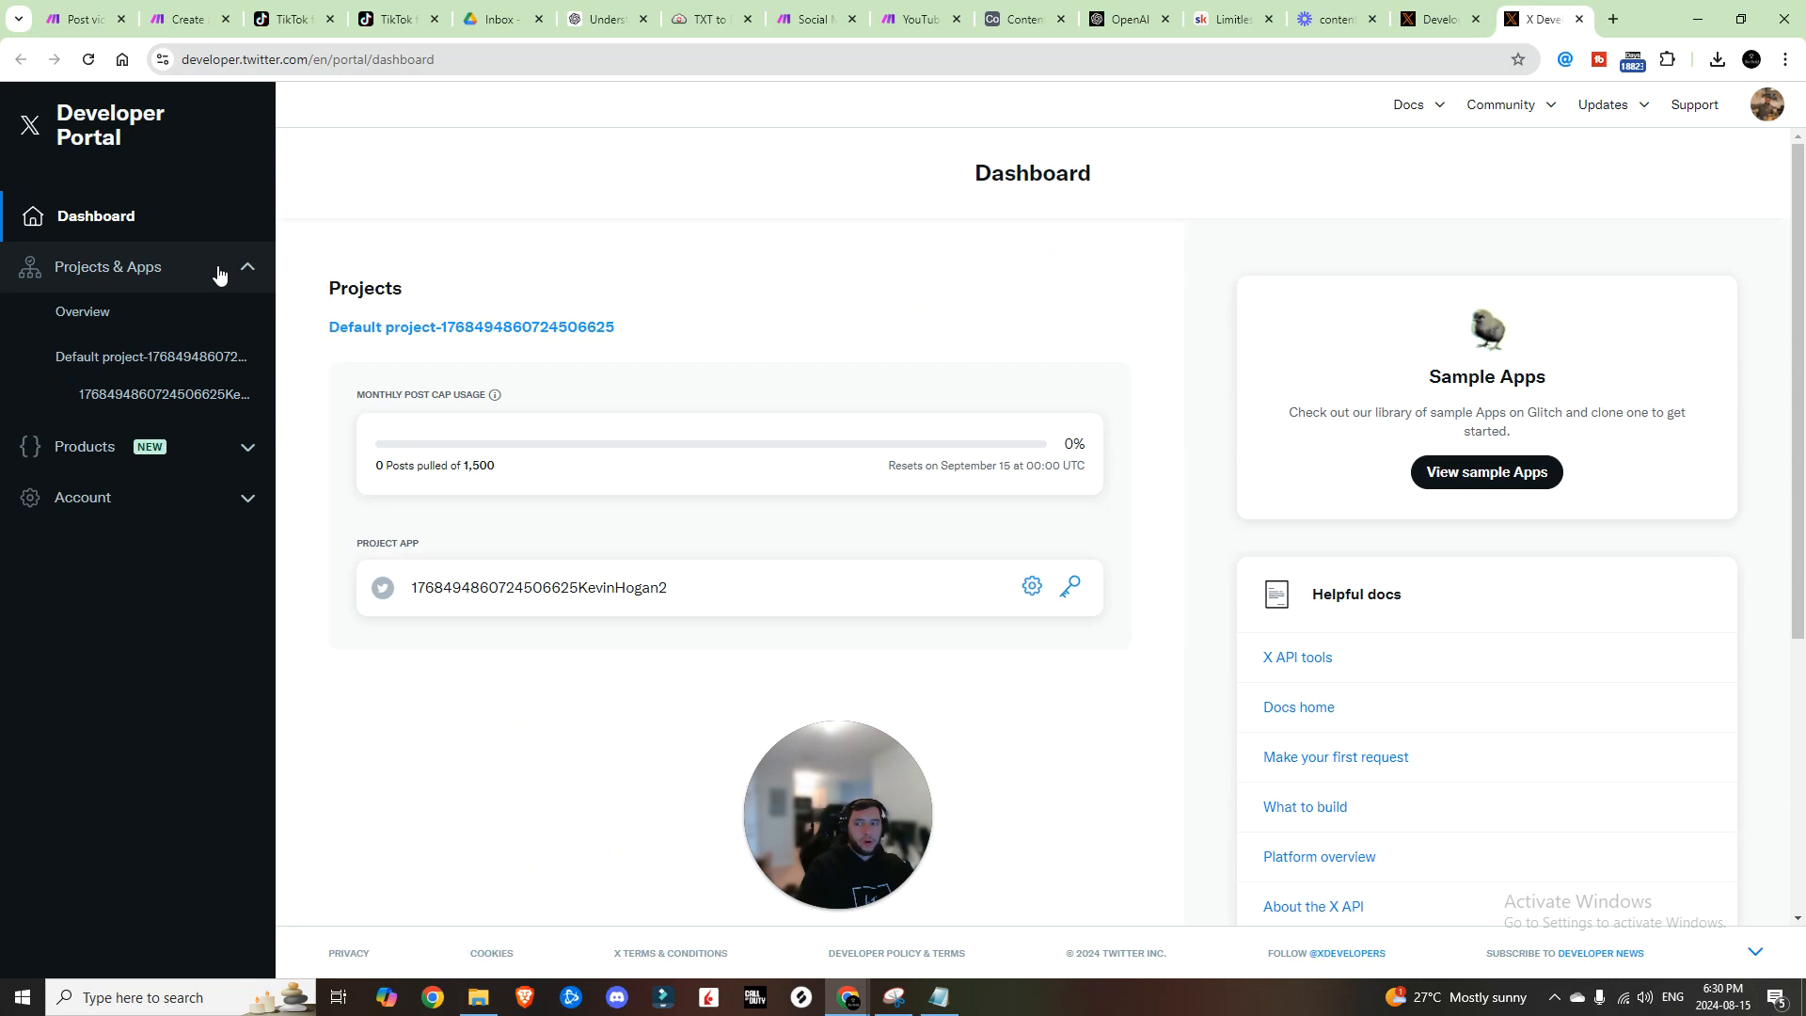
click(219, 270)
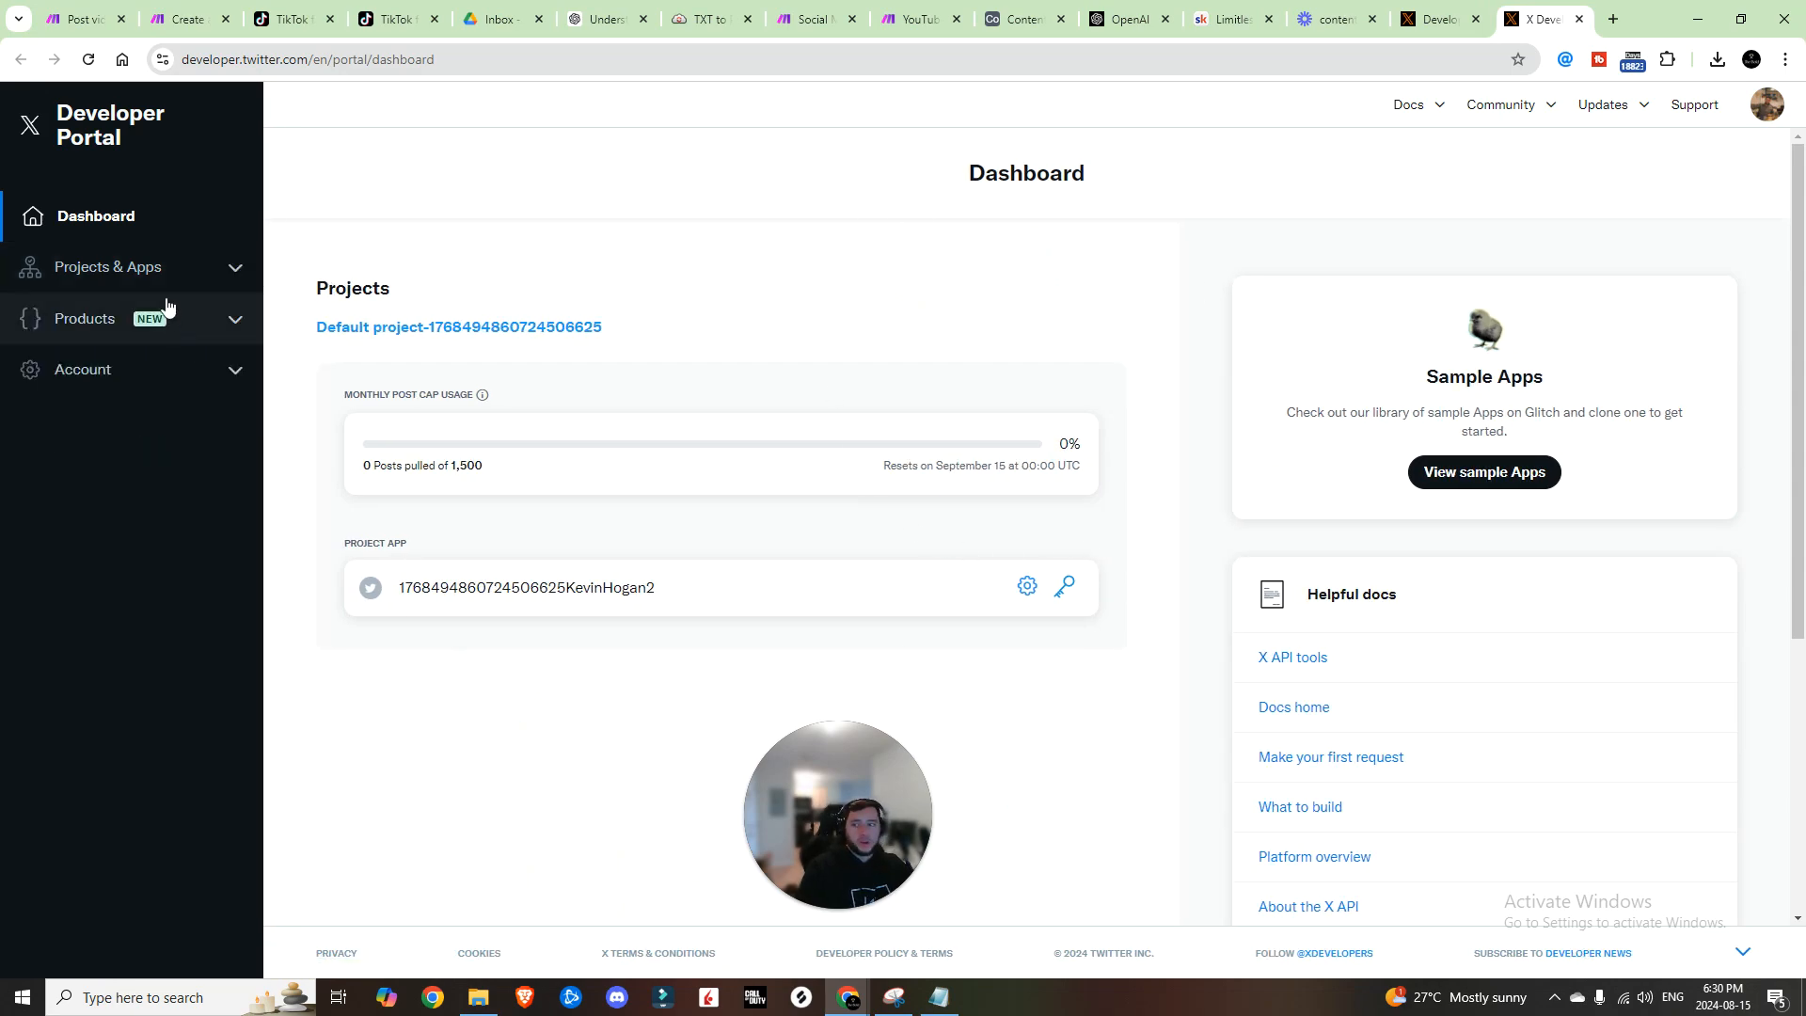
click(143, 270)
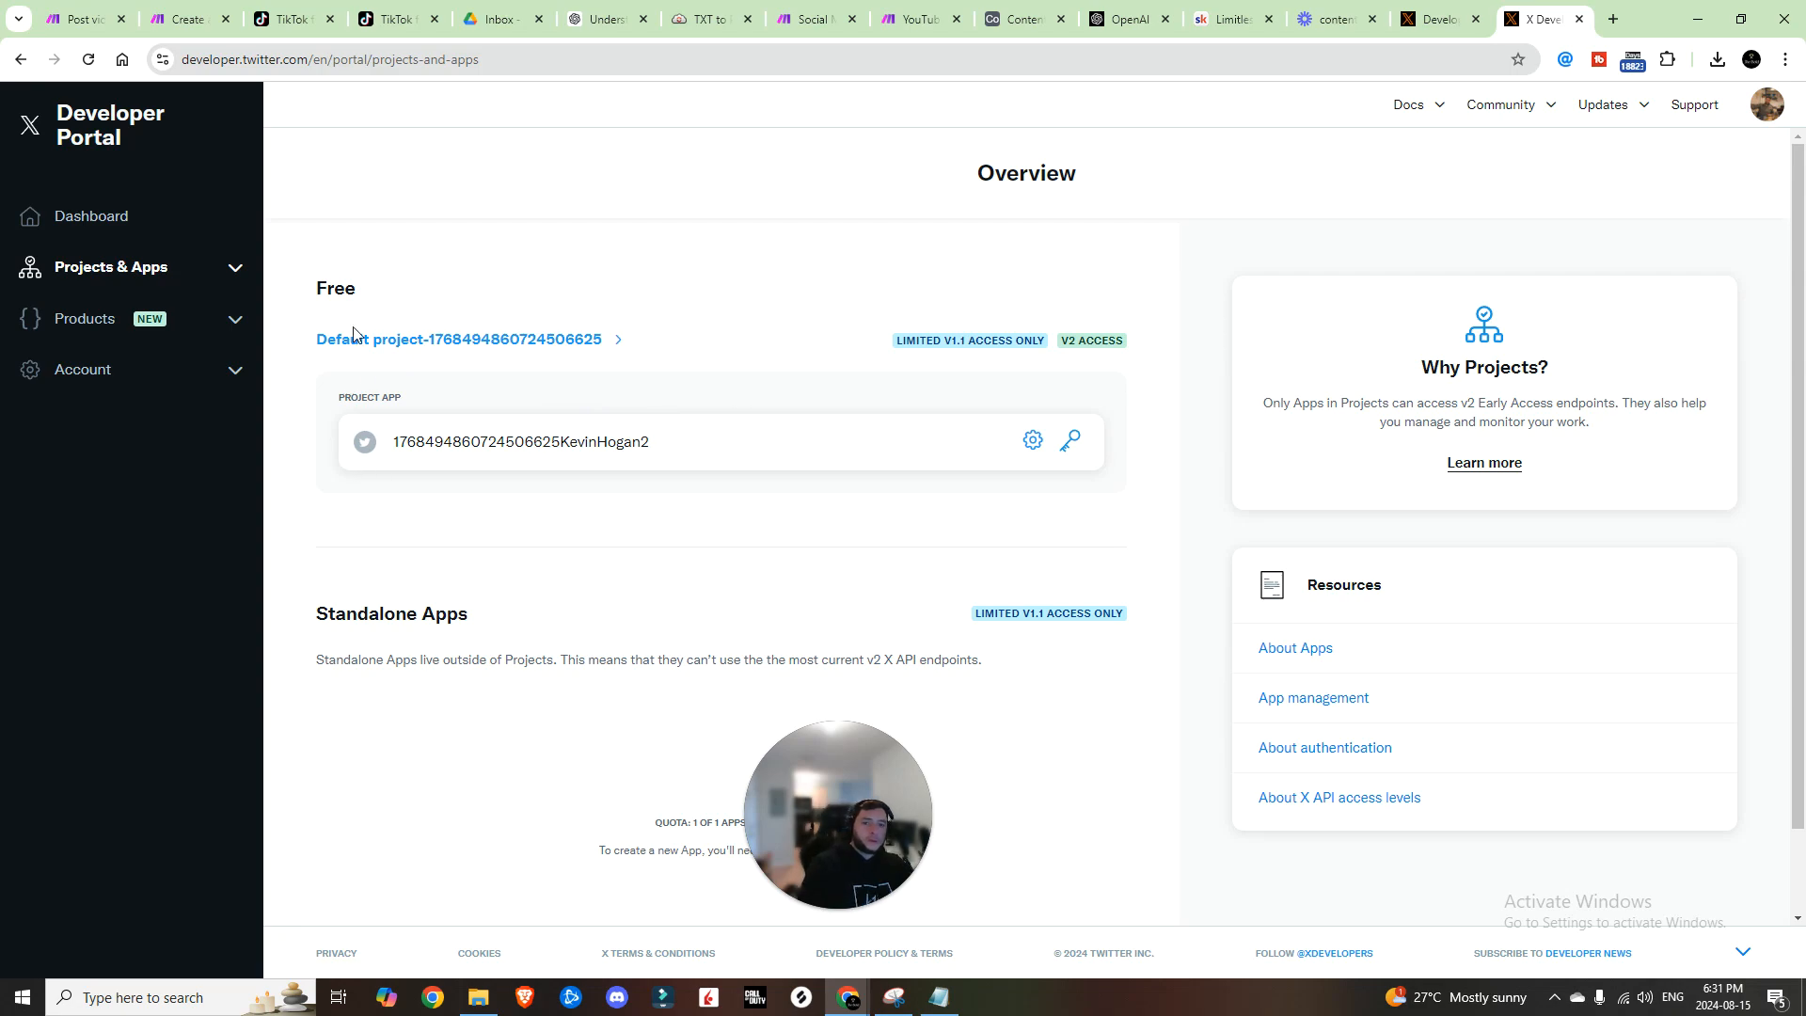
click(1074, 444)
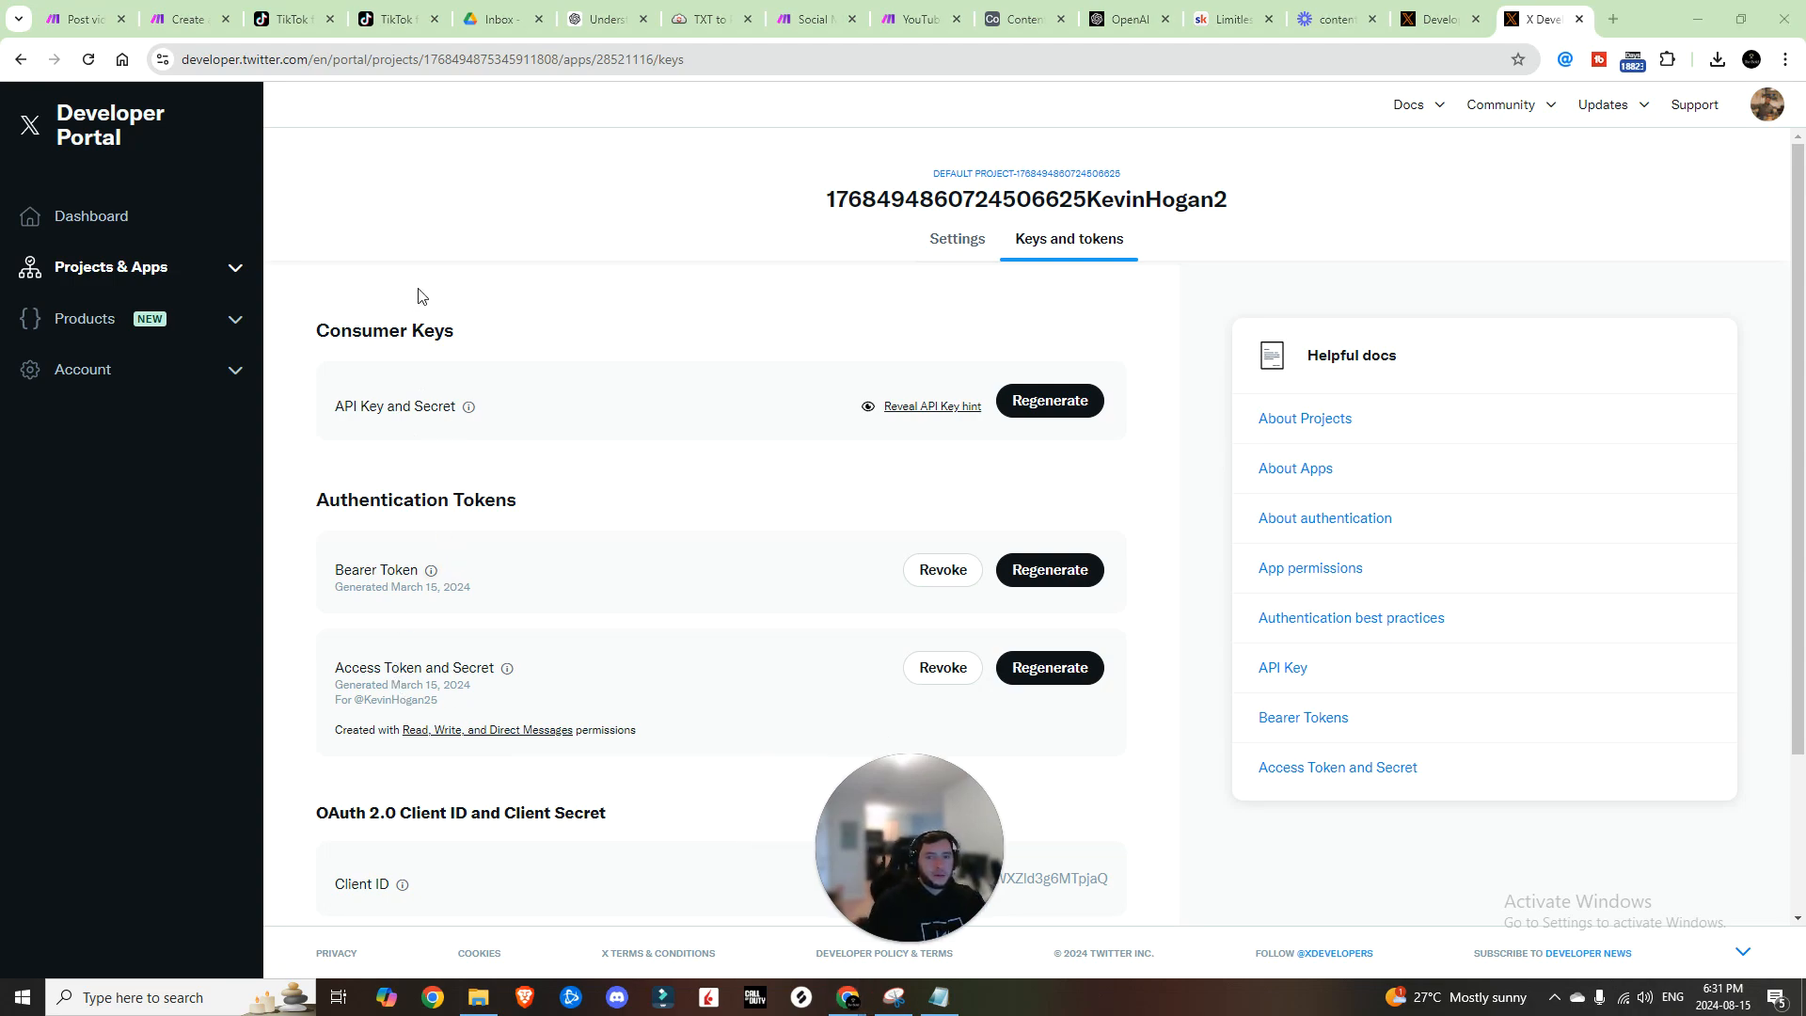
click(940, 238)
Step: Cancel a new X connection and keep the existing Twitter OAuth 2.0 connection
click(799, 17)
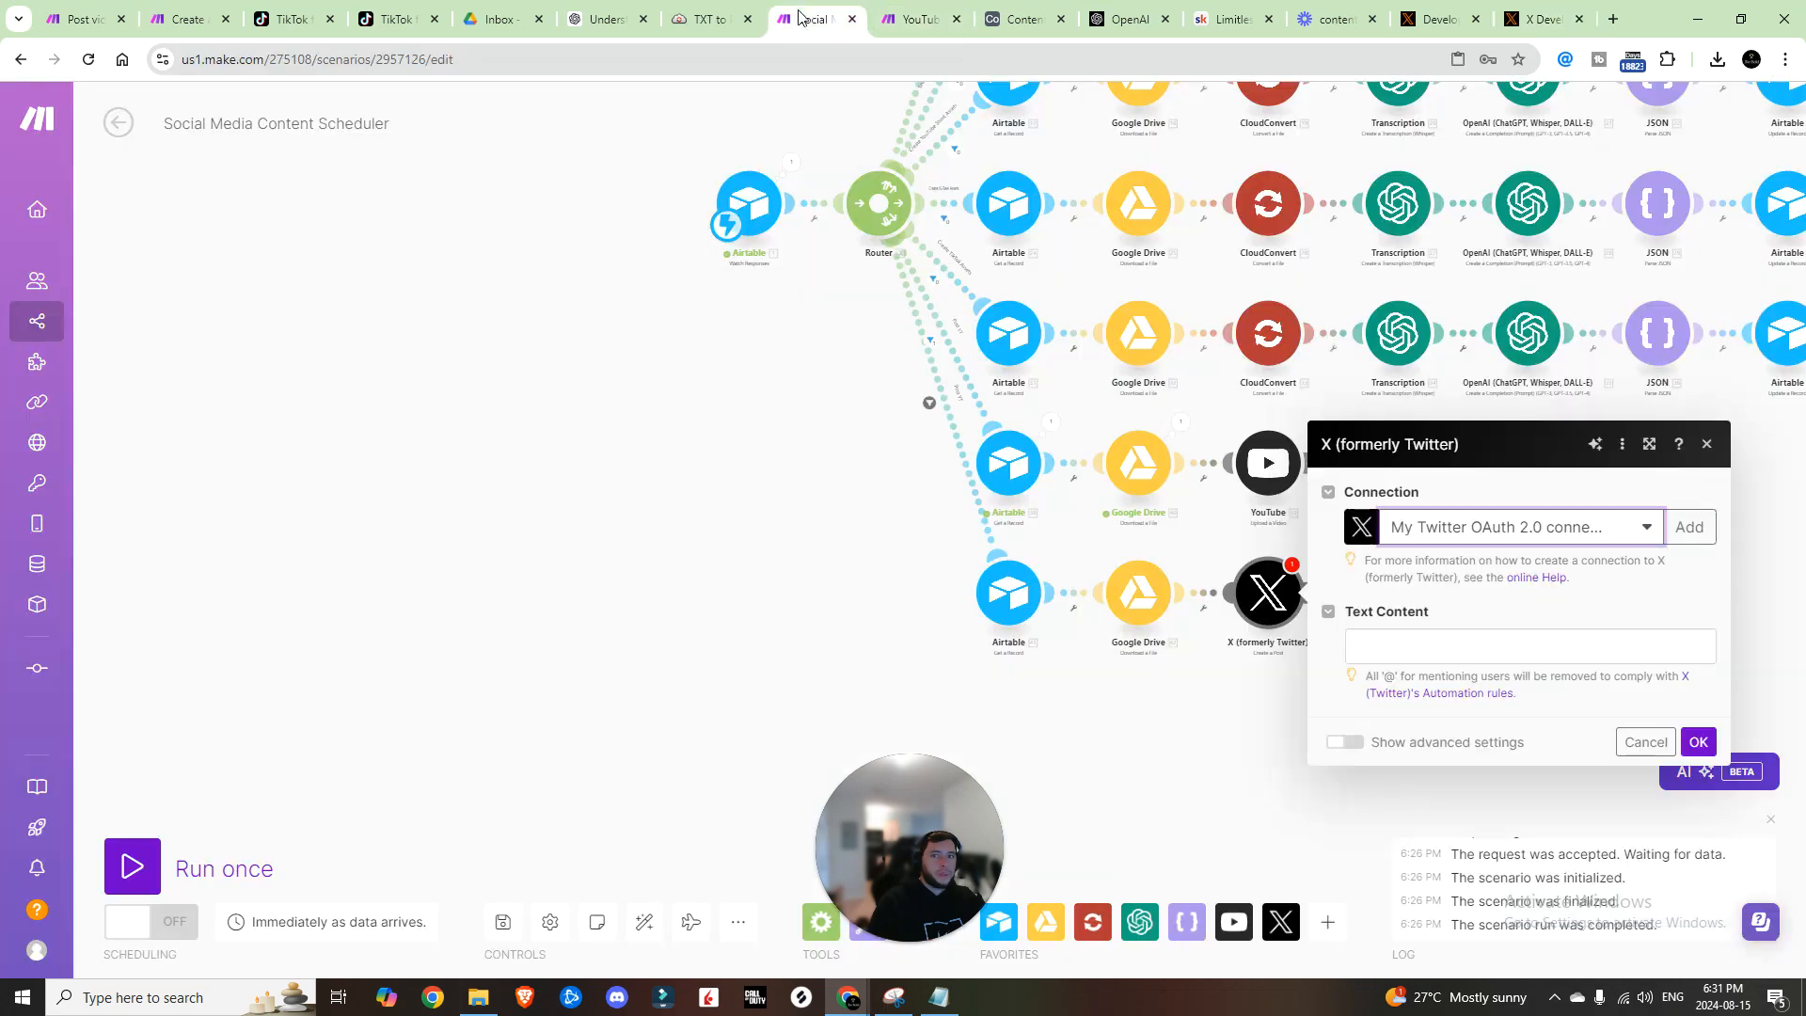
click(1689, 527)
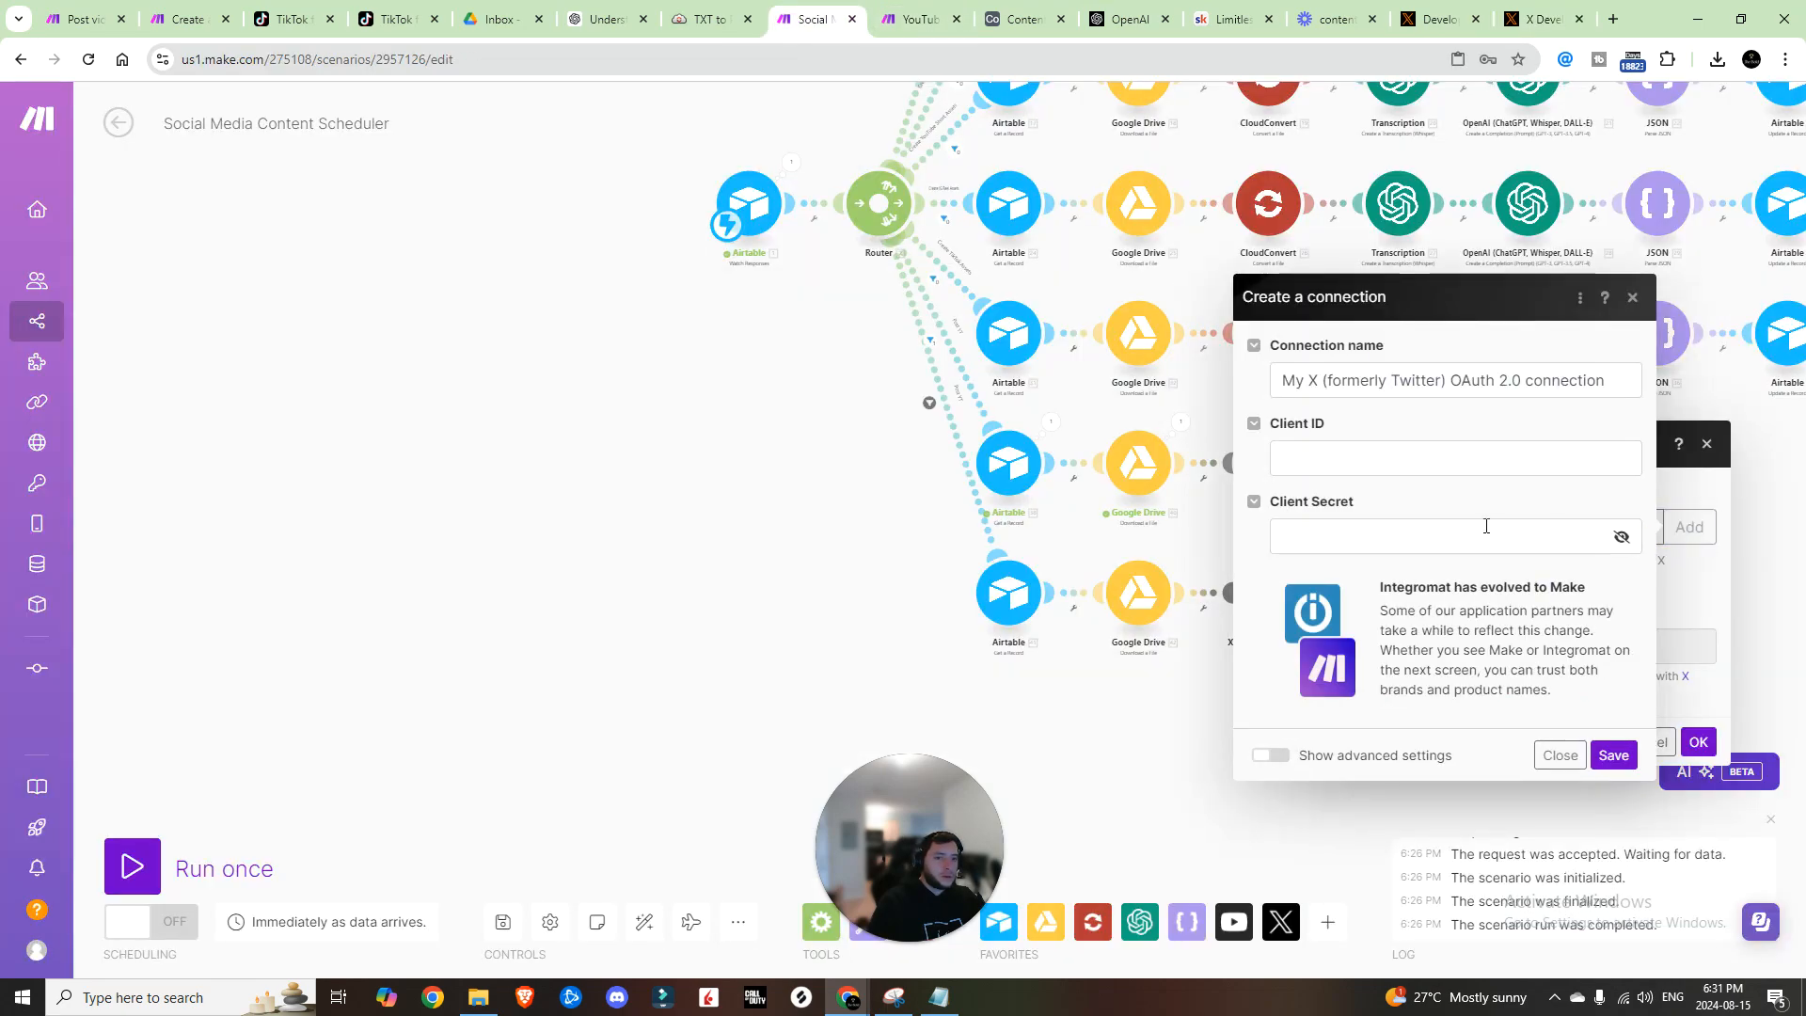
click(1269, 754)
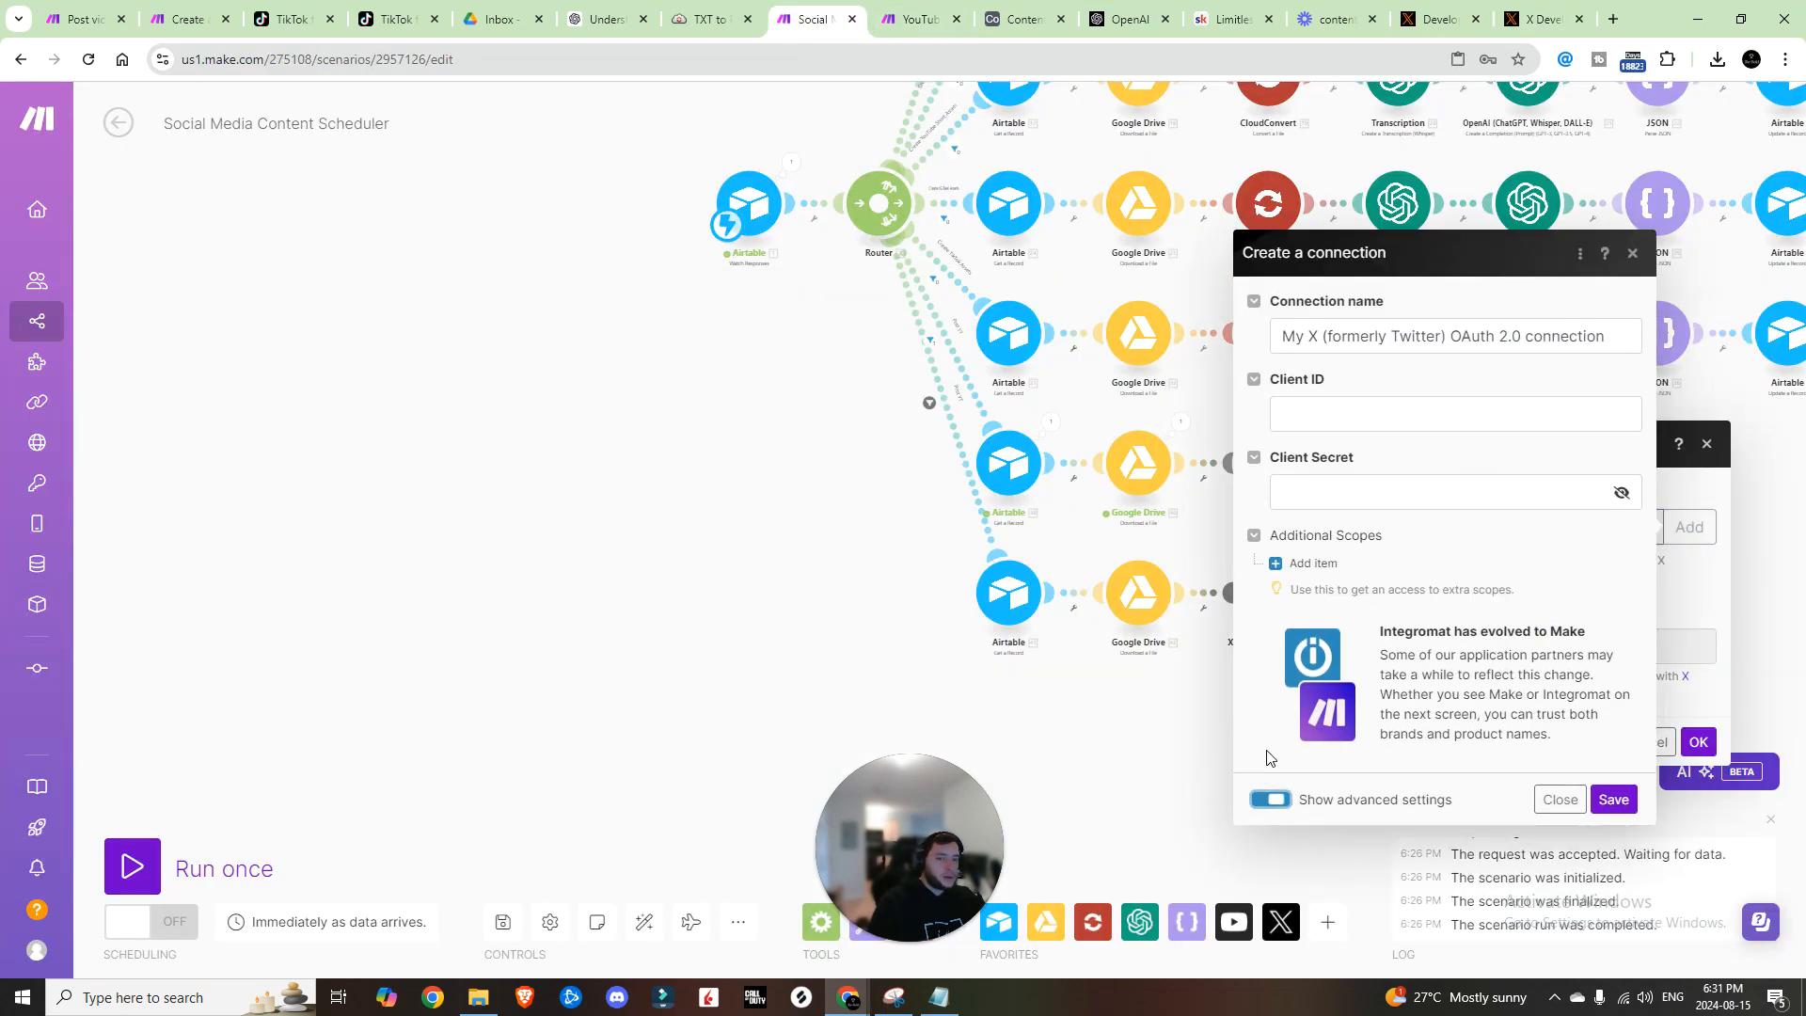
click(1270, 799)
click(1631, 300)
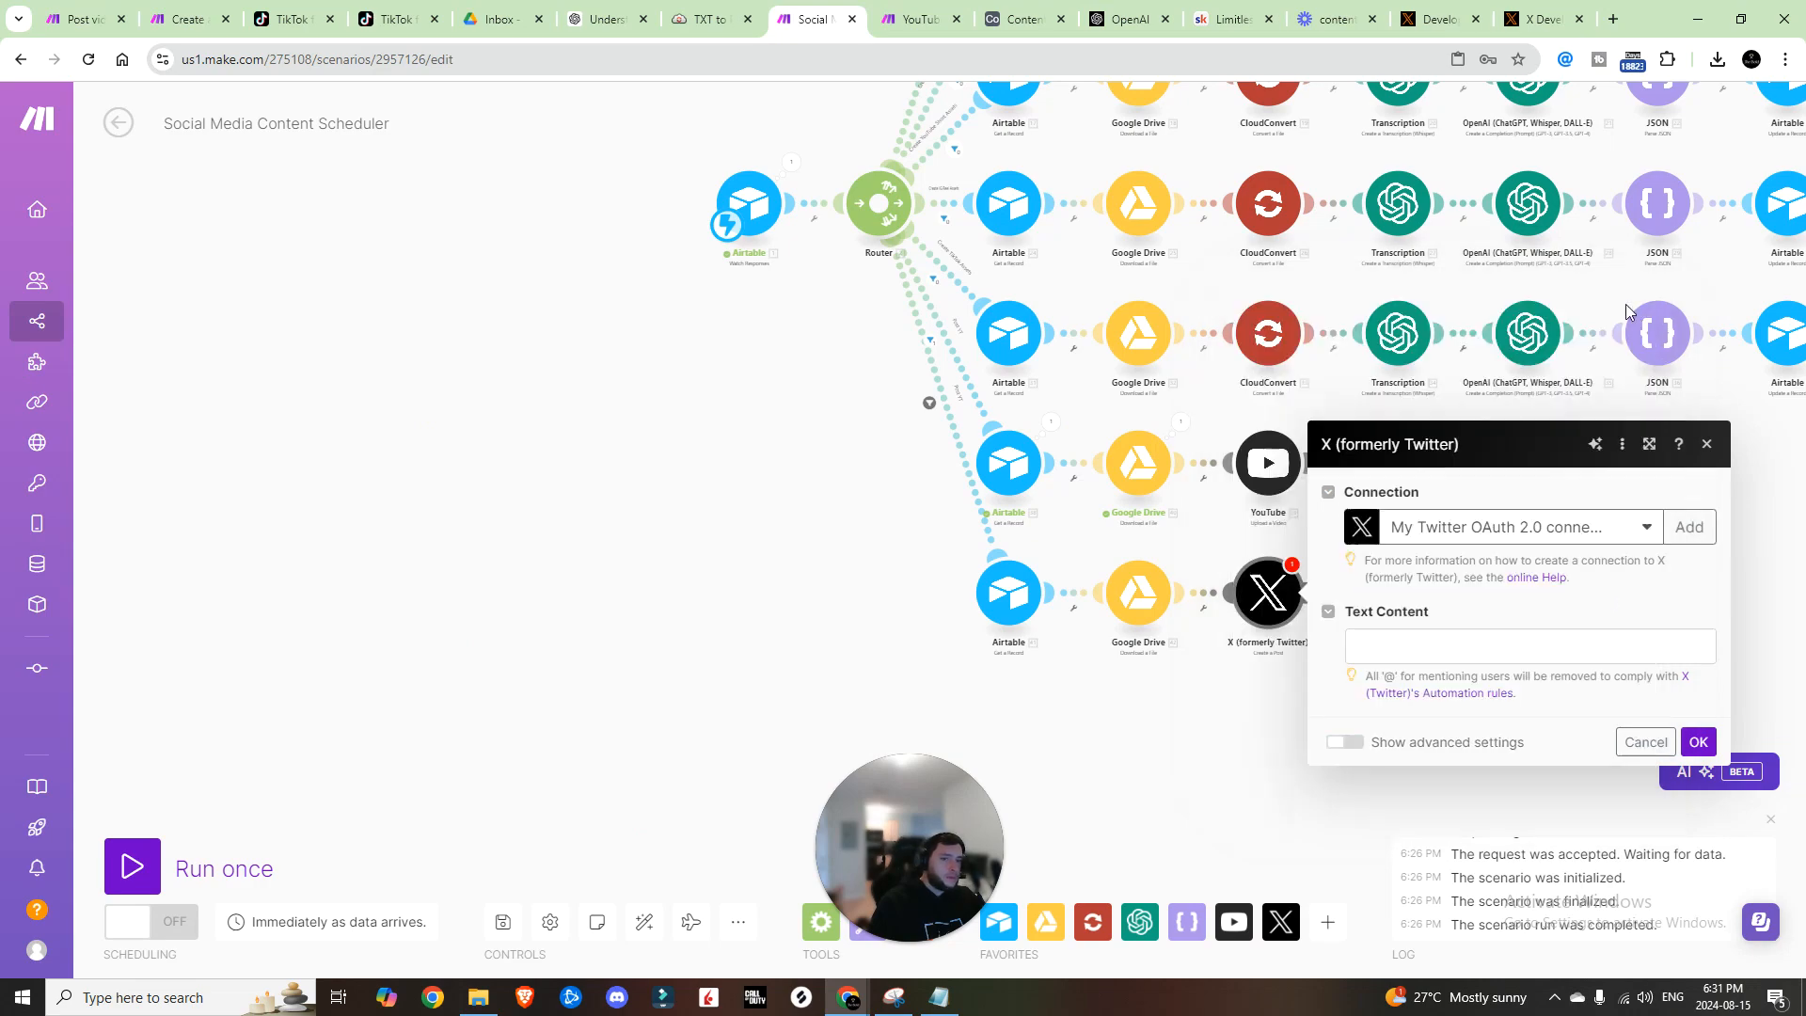
click(1603, 533)
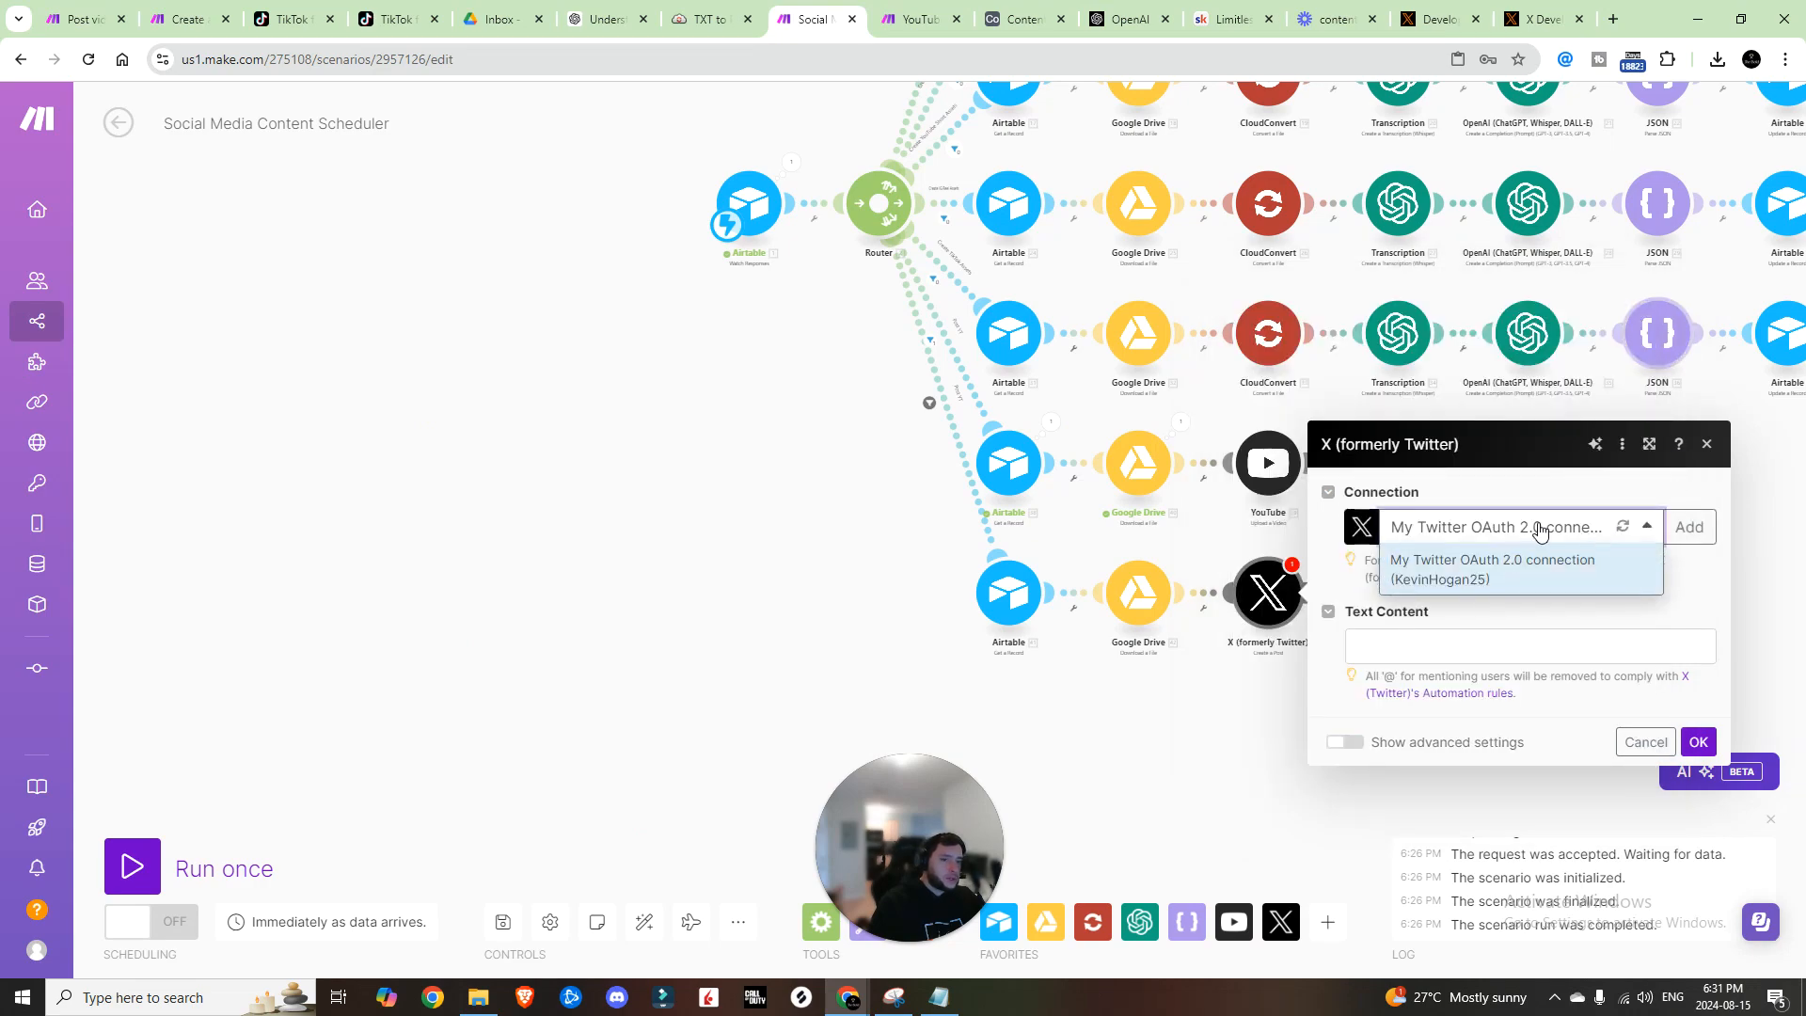
click(1493, 568)
click(1422, 640)
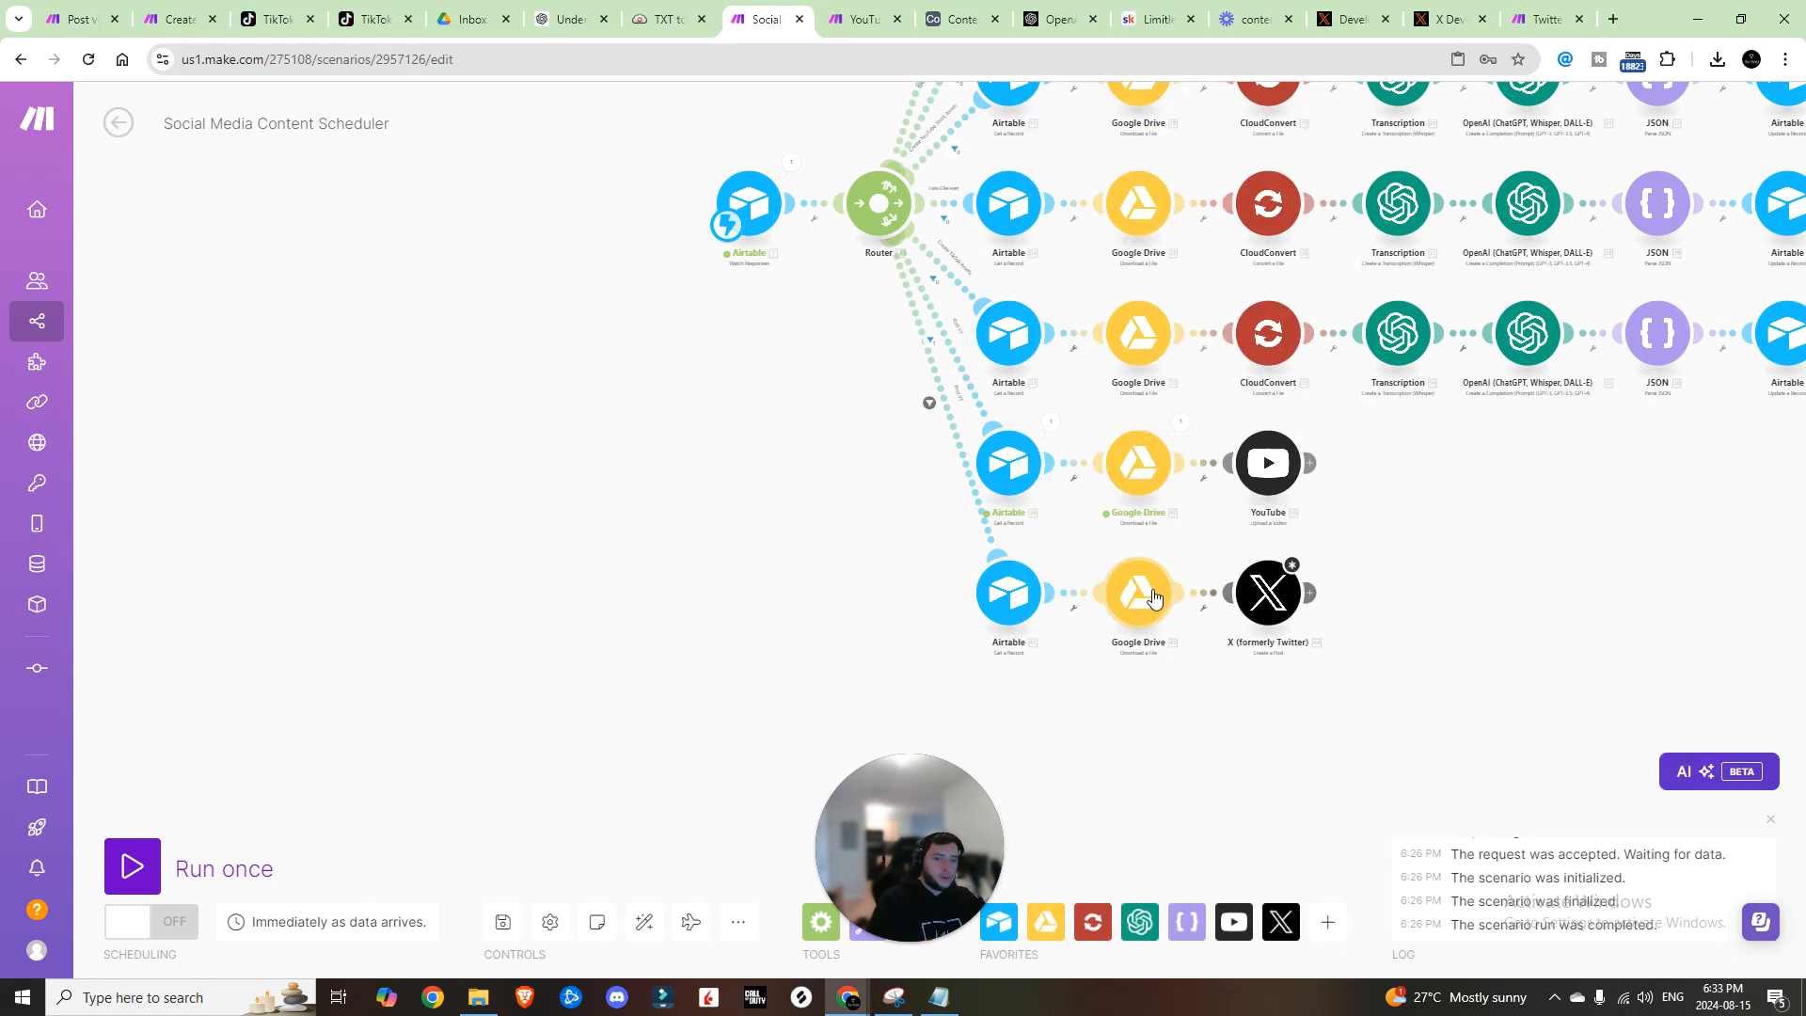
Step: Delete Google Drive from the X branch and link X directly to the Airtable record
right_click(1140, 593)
click(1211, 822)
drag(1117, 605, 1155, 600)
right_click(1155, 600)
click(1137, 588)
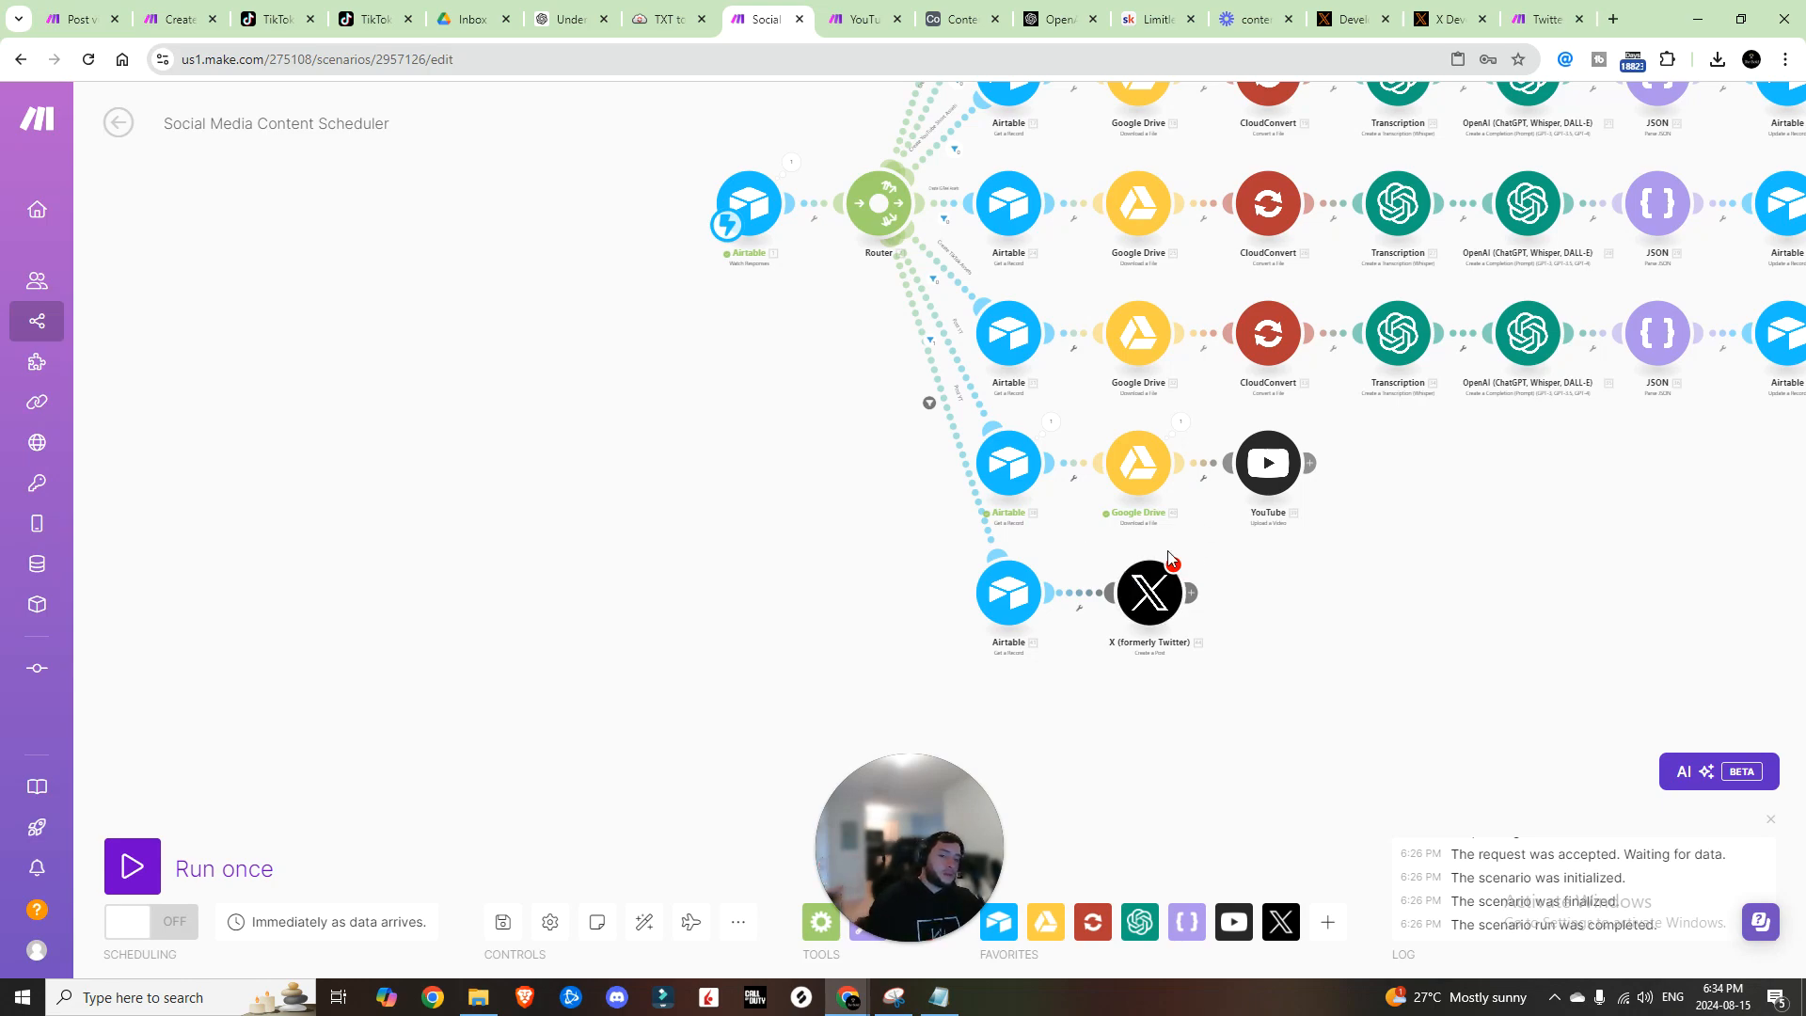
Step: Fill the X post's Text Content with the record's Twitter Title and Twitter Tags
click(1146, 595)
click(1287, 329)
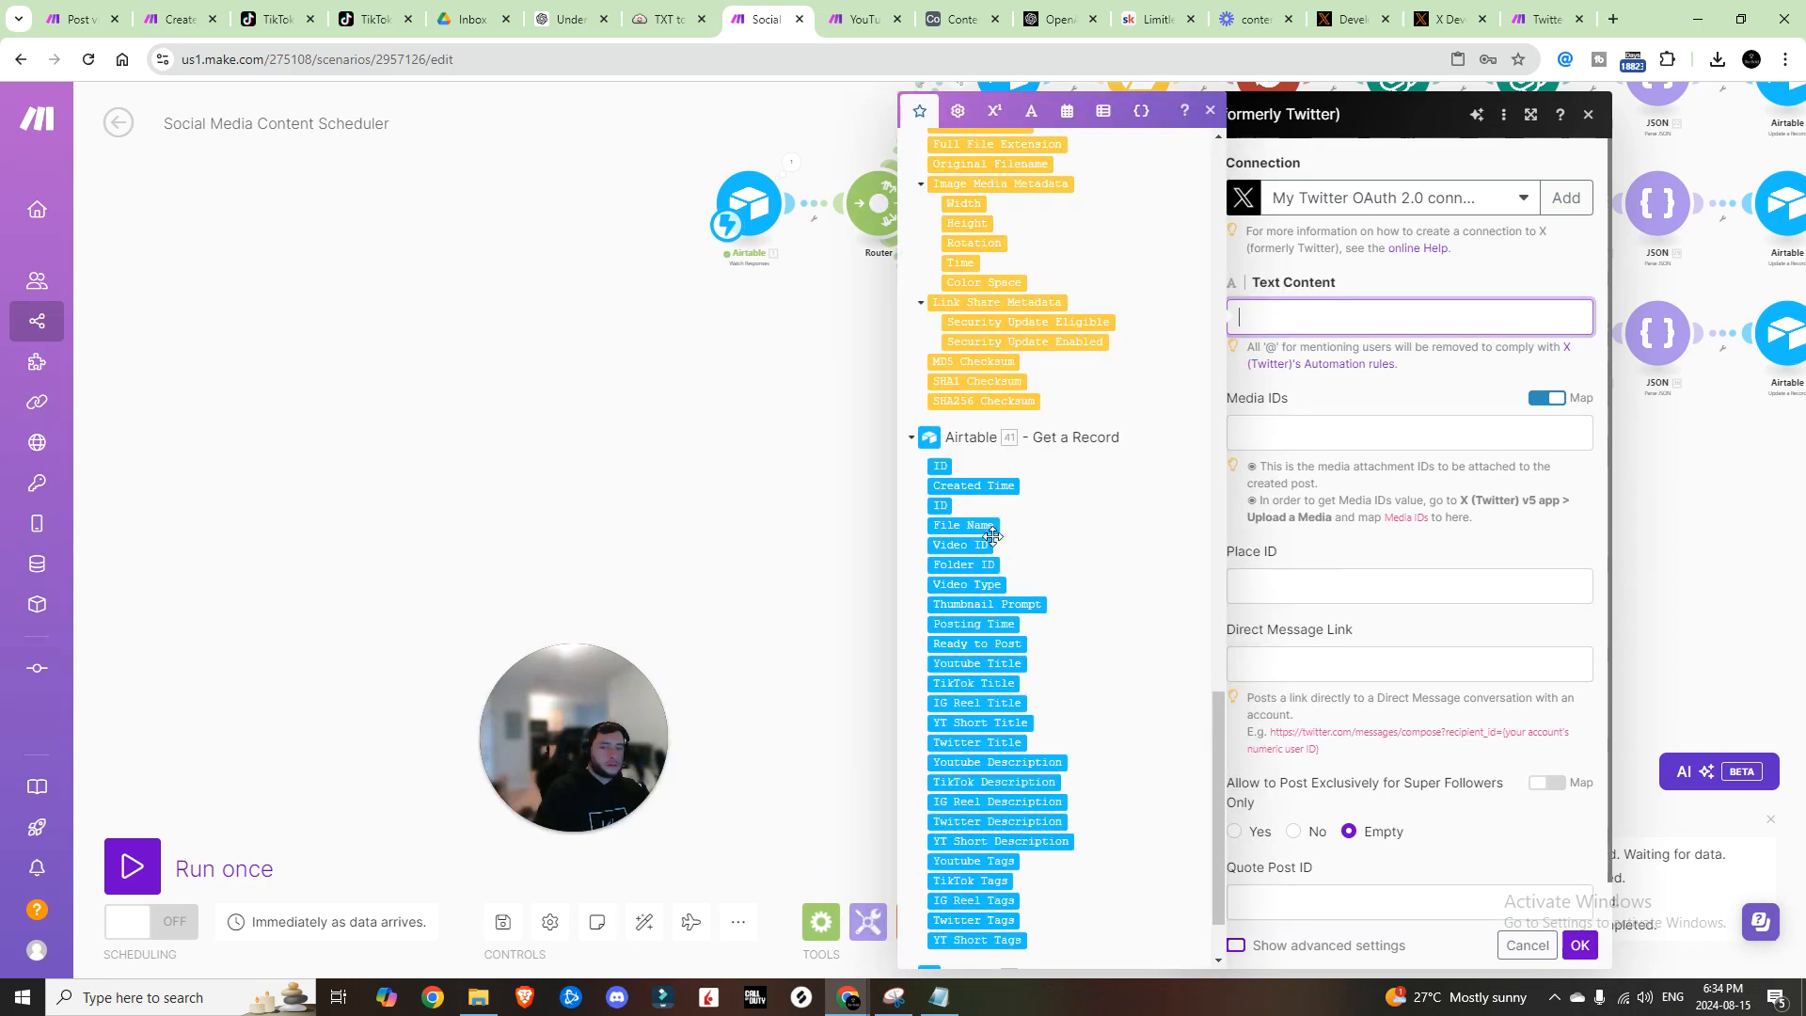
click(981, 740)
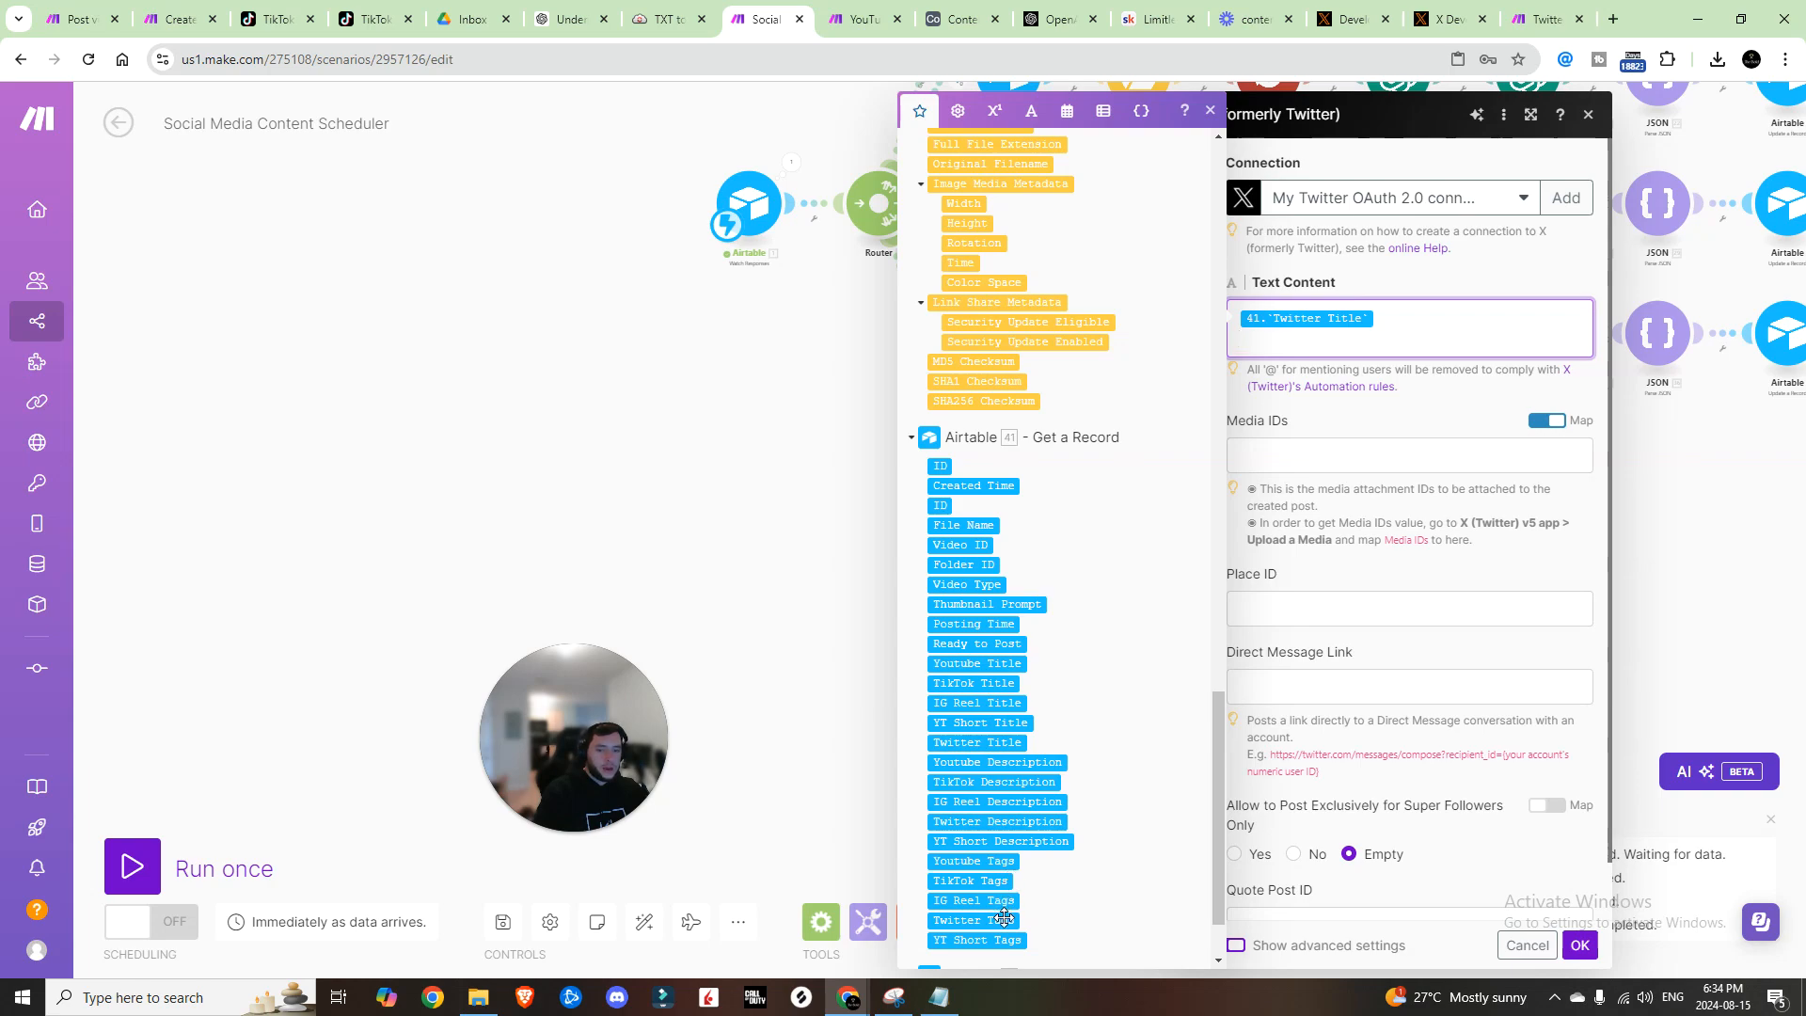
click(1003, 920)
click(1579, 946)
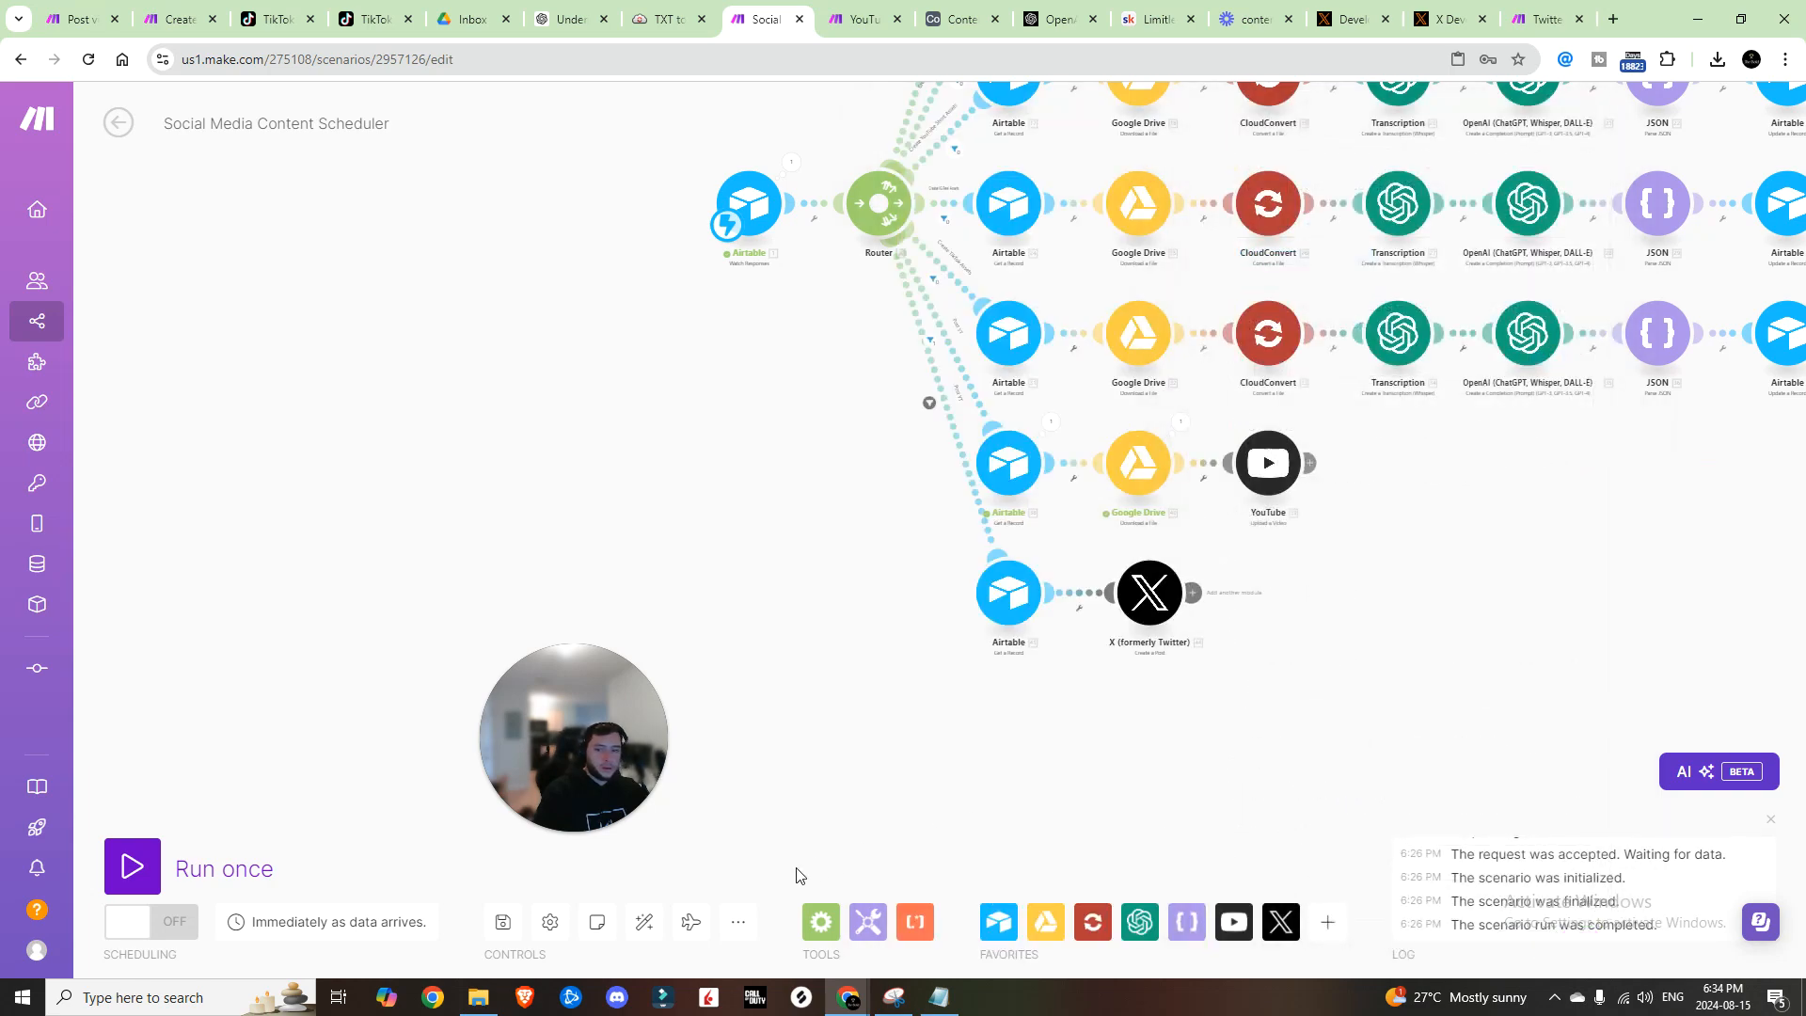
Step: Save, delete the empty module, and connect the copied branch's Airtable module to the router
click(503, 926)
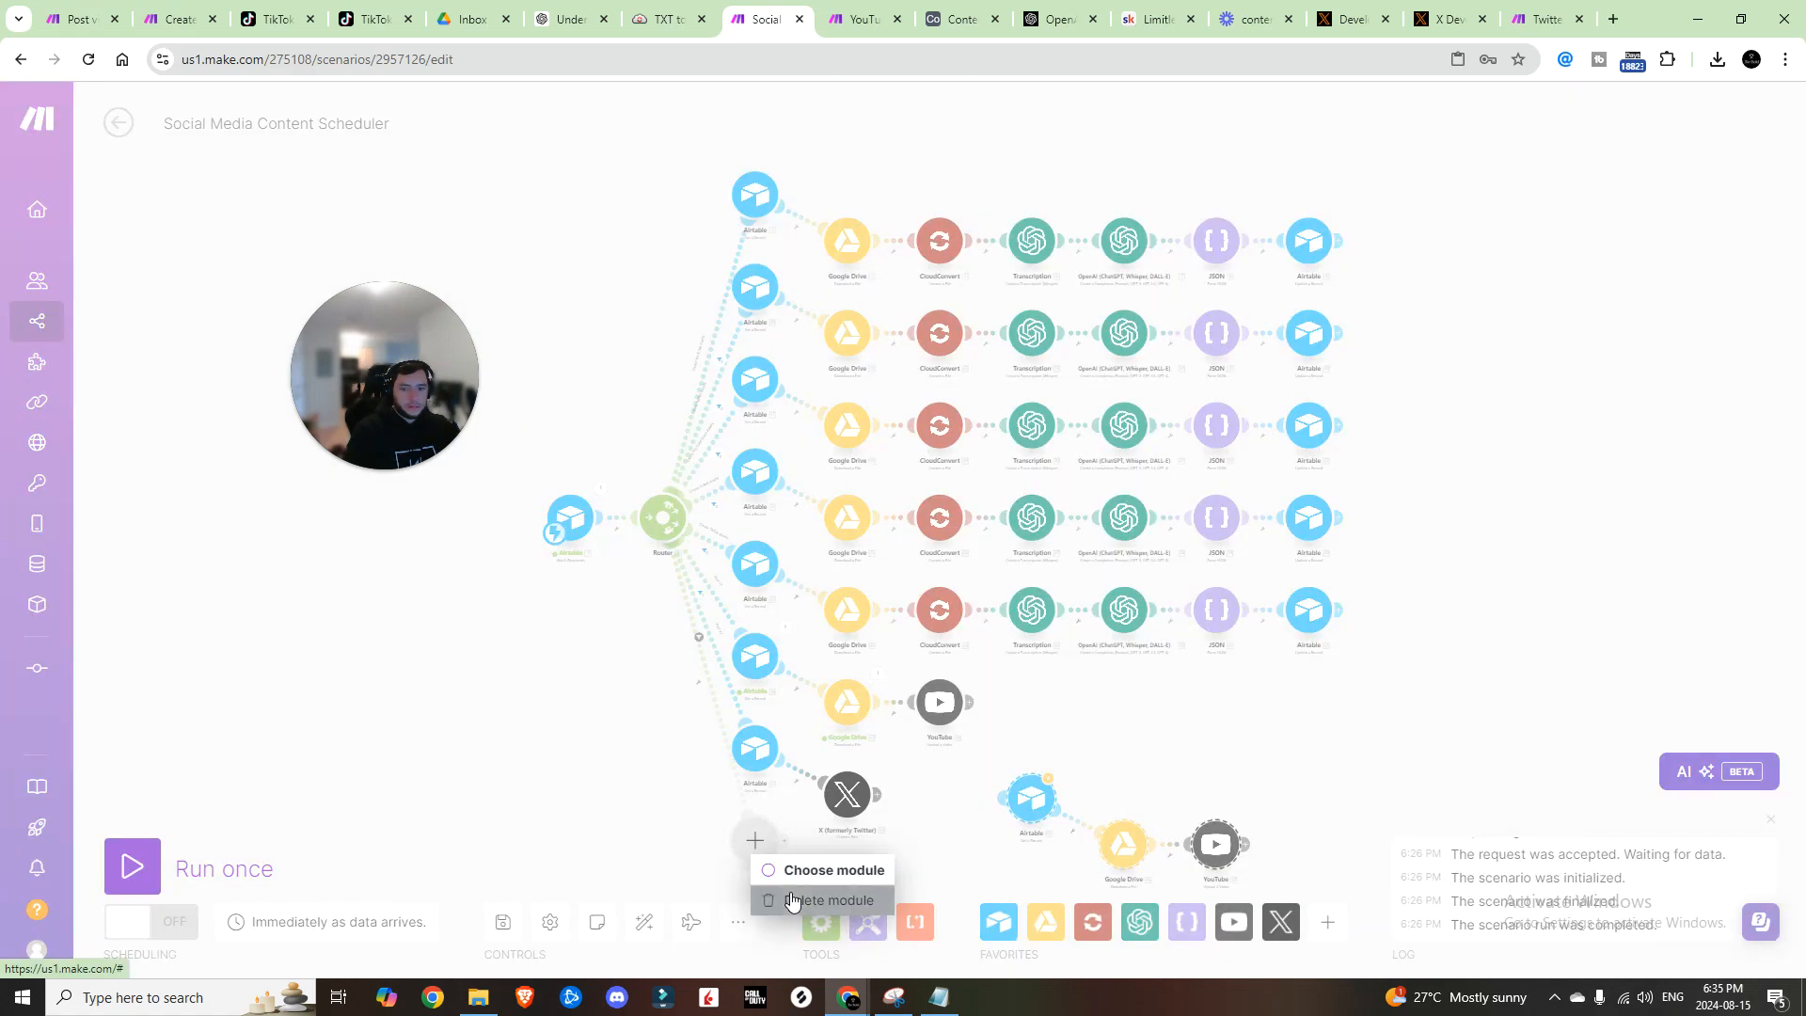
click(792, 900)
drag(1039, 810, 757, 858)
drag(633, 819, 637, 563)
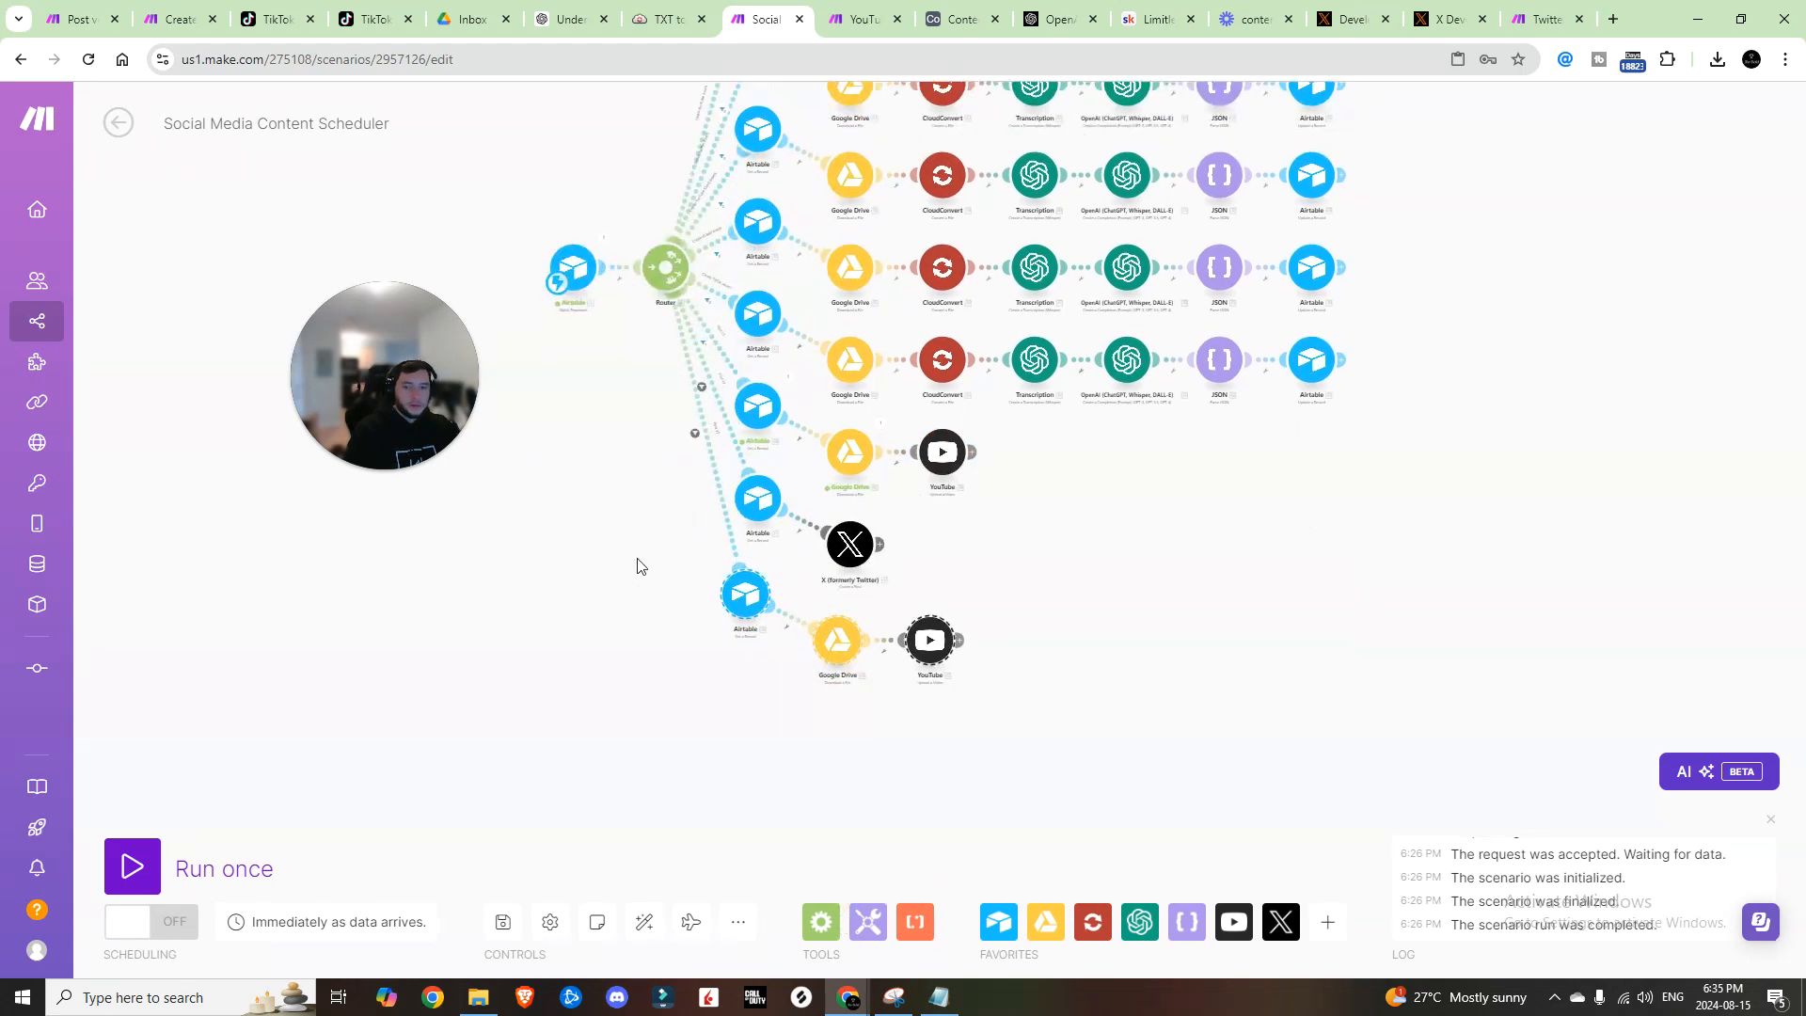
scroll(942, 457, up, 4)
drag(967, 646, 995, 569)
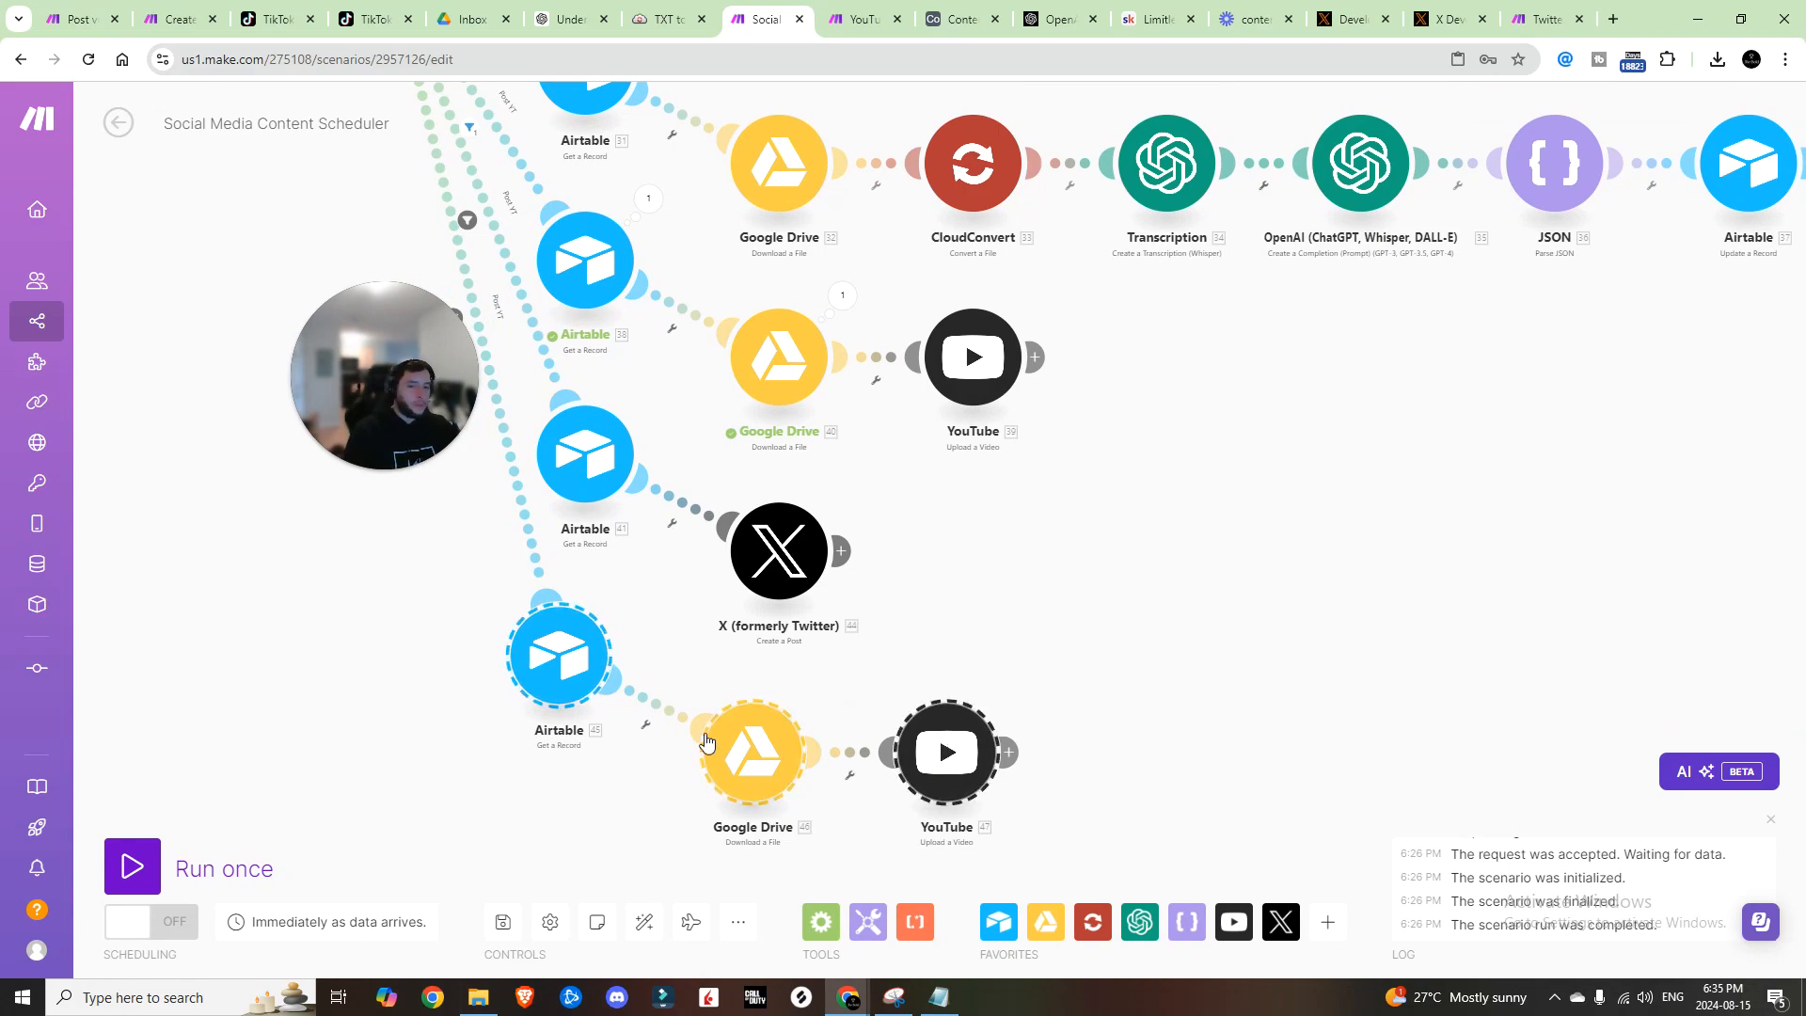
Step: Open the second YouTube upload and remove its Youtube Title mapping
click(949, 752)
click(1230, 548)
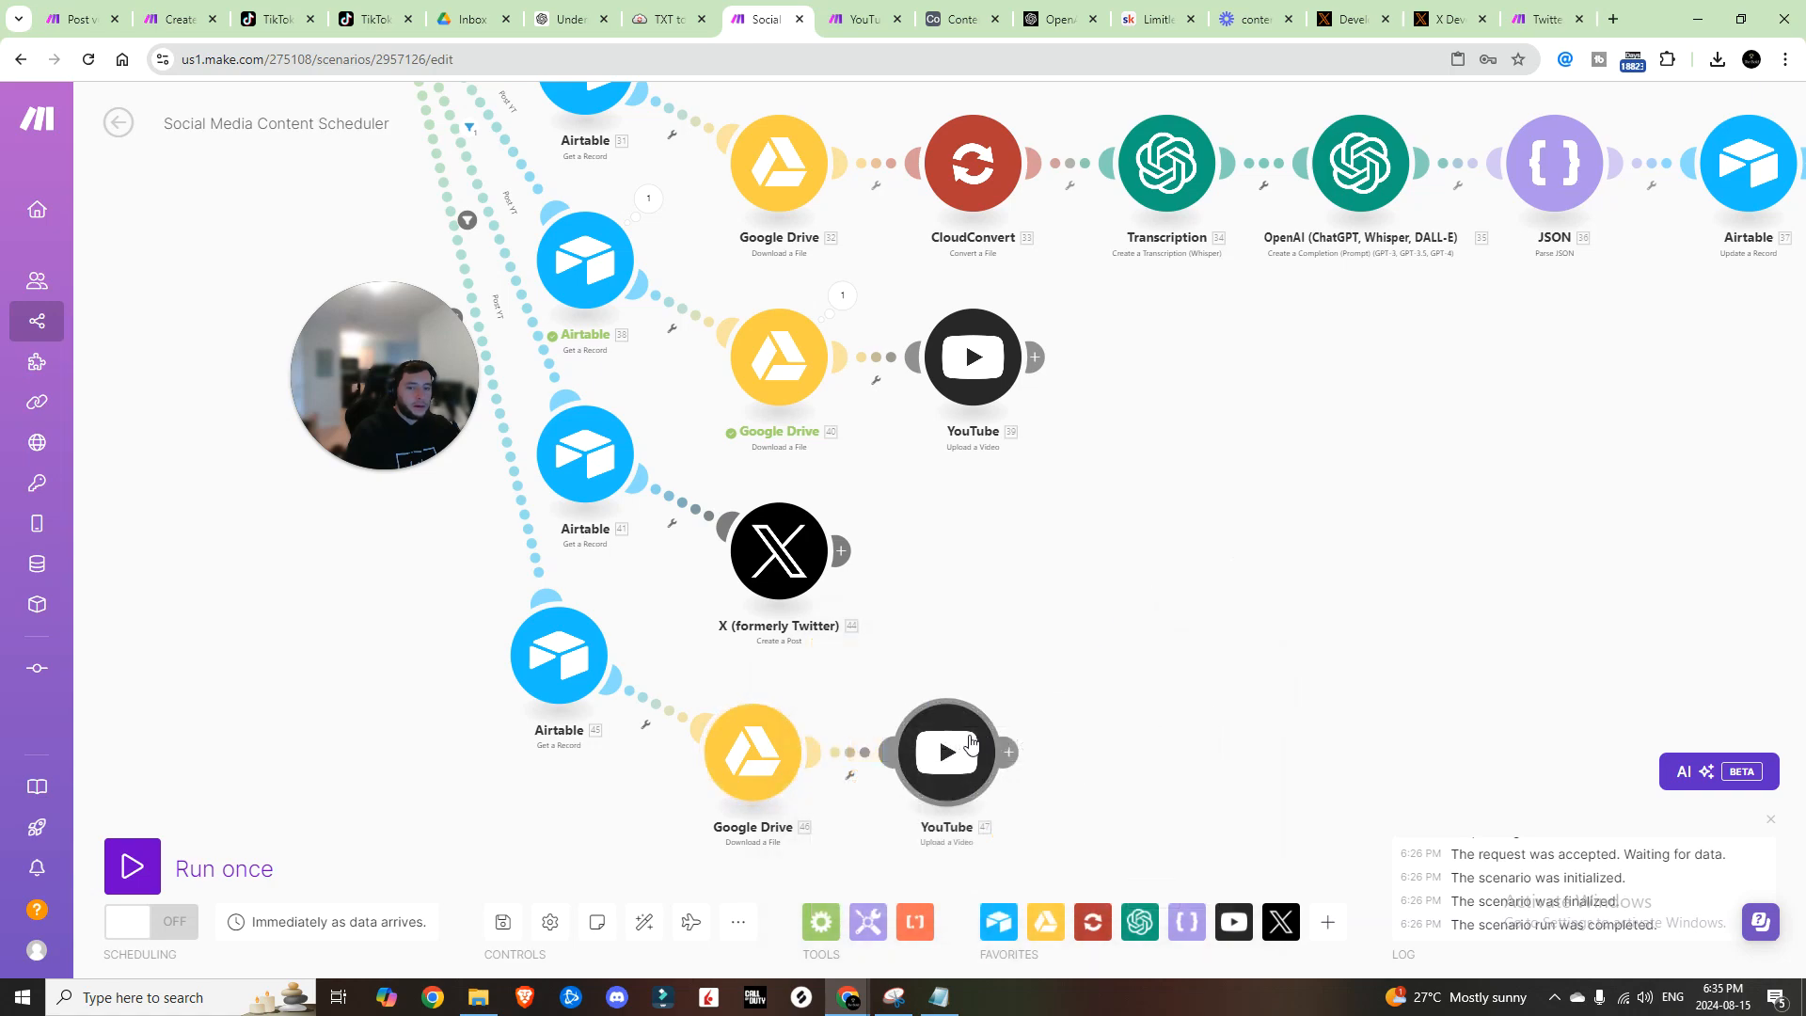
click(946, 752)
click(1219, 395)
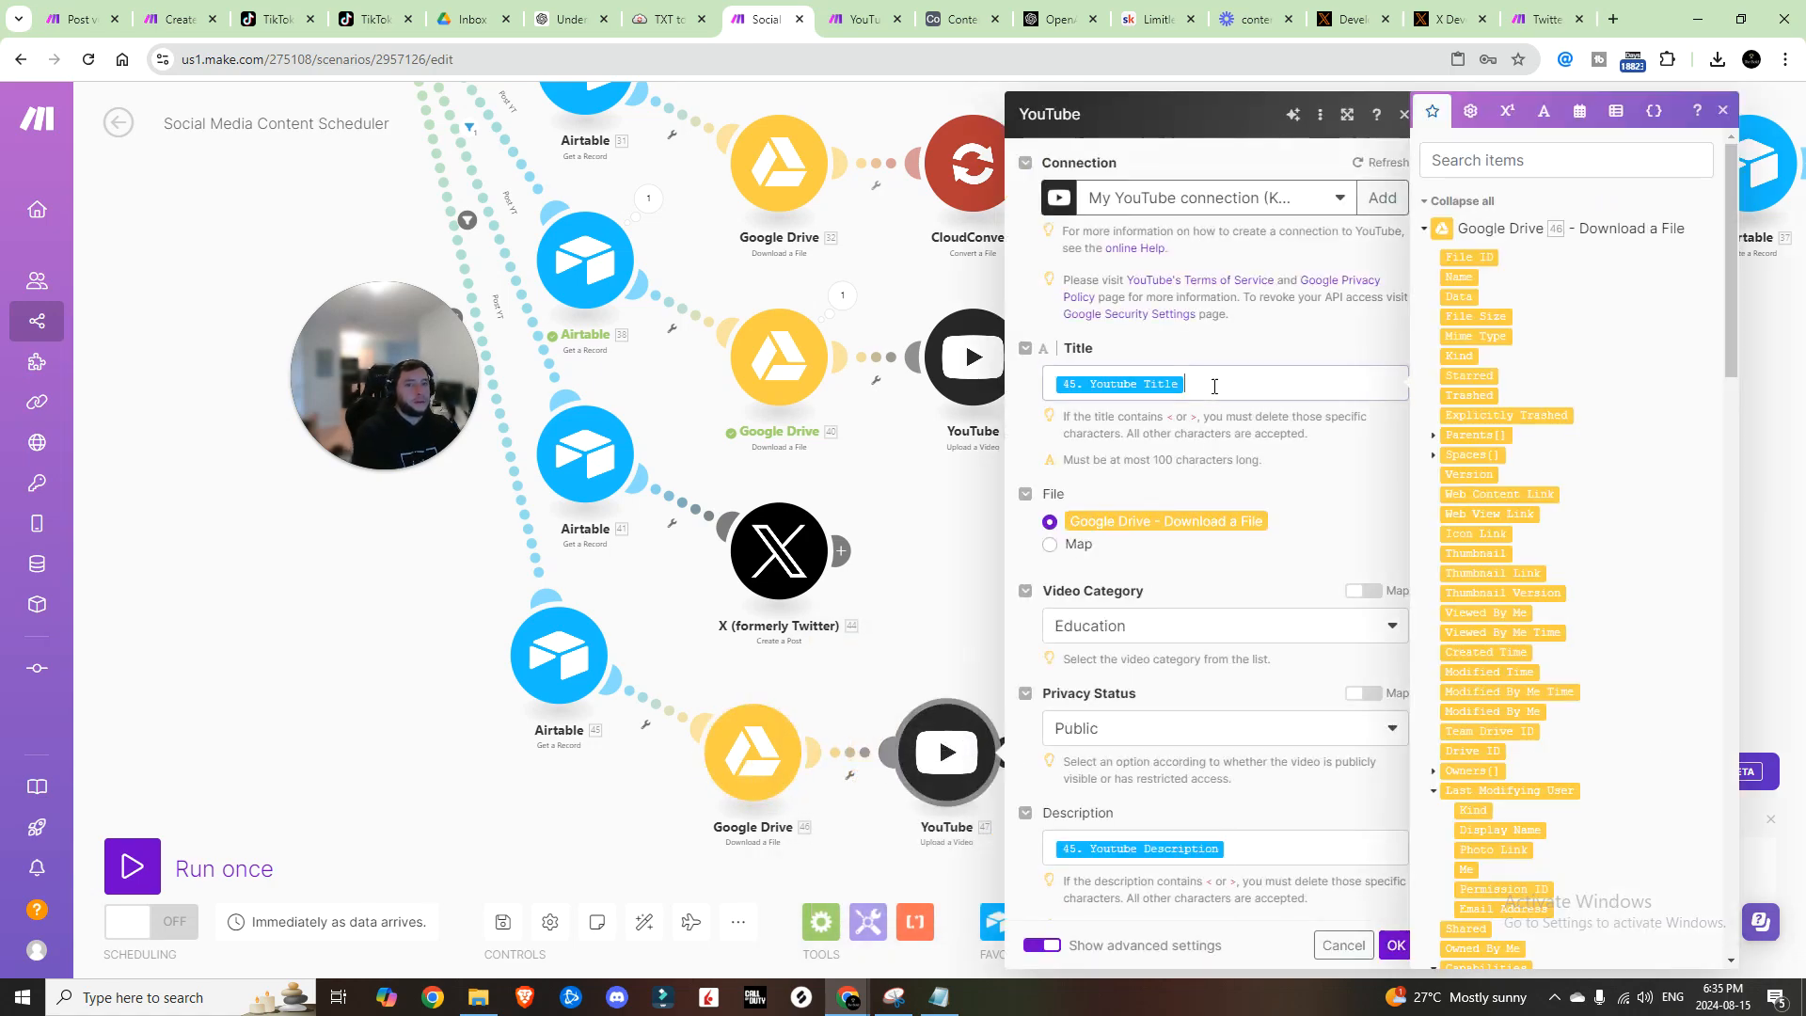
key(BackSpace)
scroll(1513, 616, down, 20)
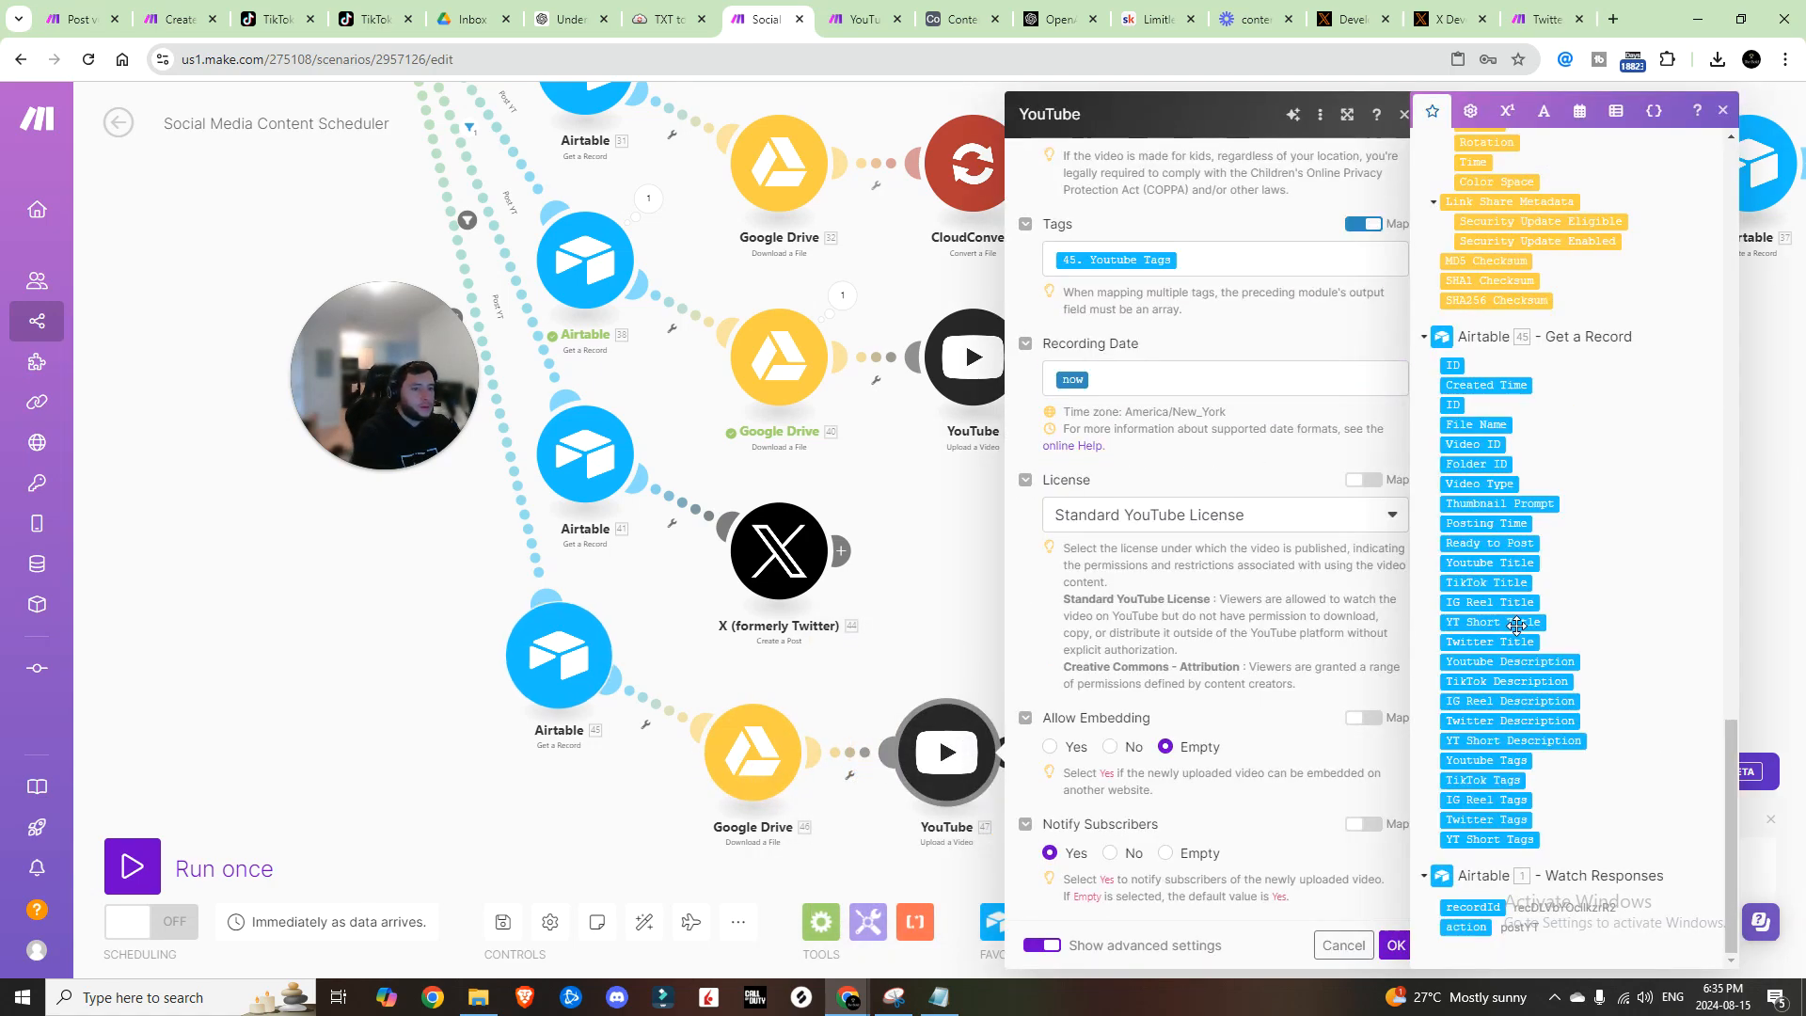
scroll(1376, 447, up, 5)
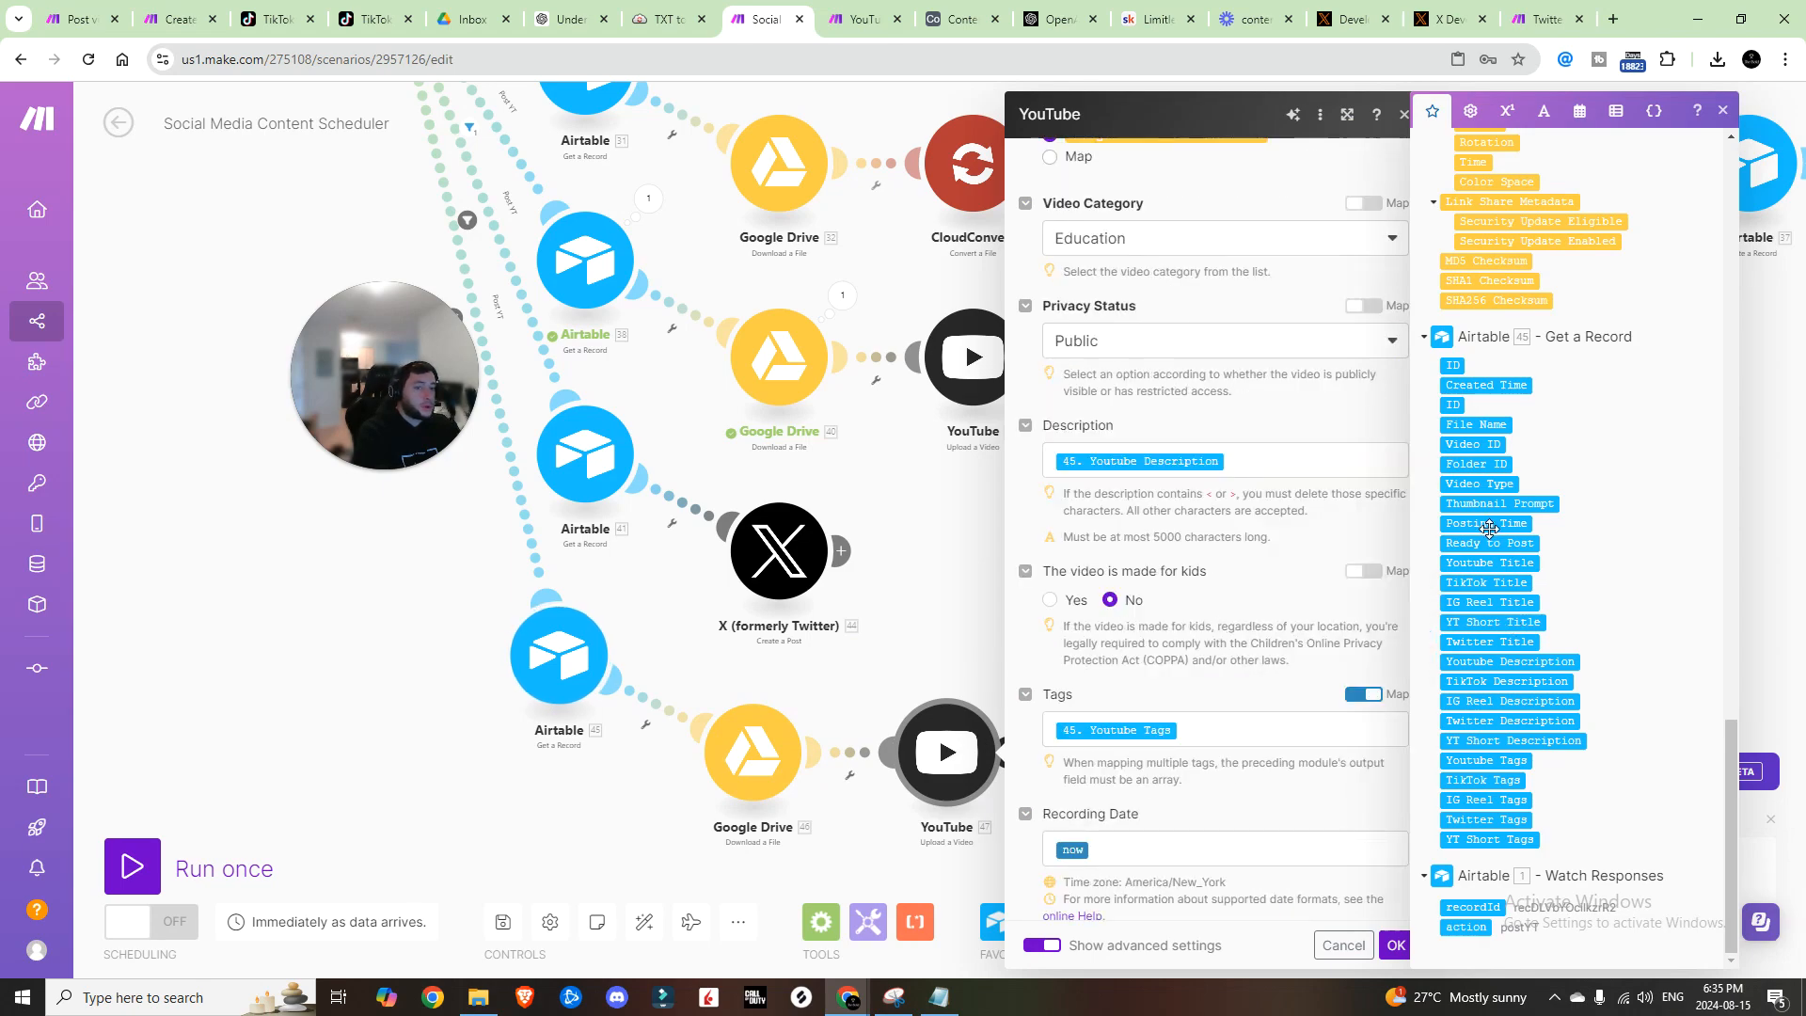
Step: Replace the description and tags with YT Short Description and YT Short Tags
click(1400, 466)
key(BackSpace)
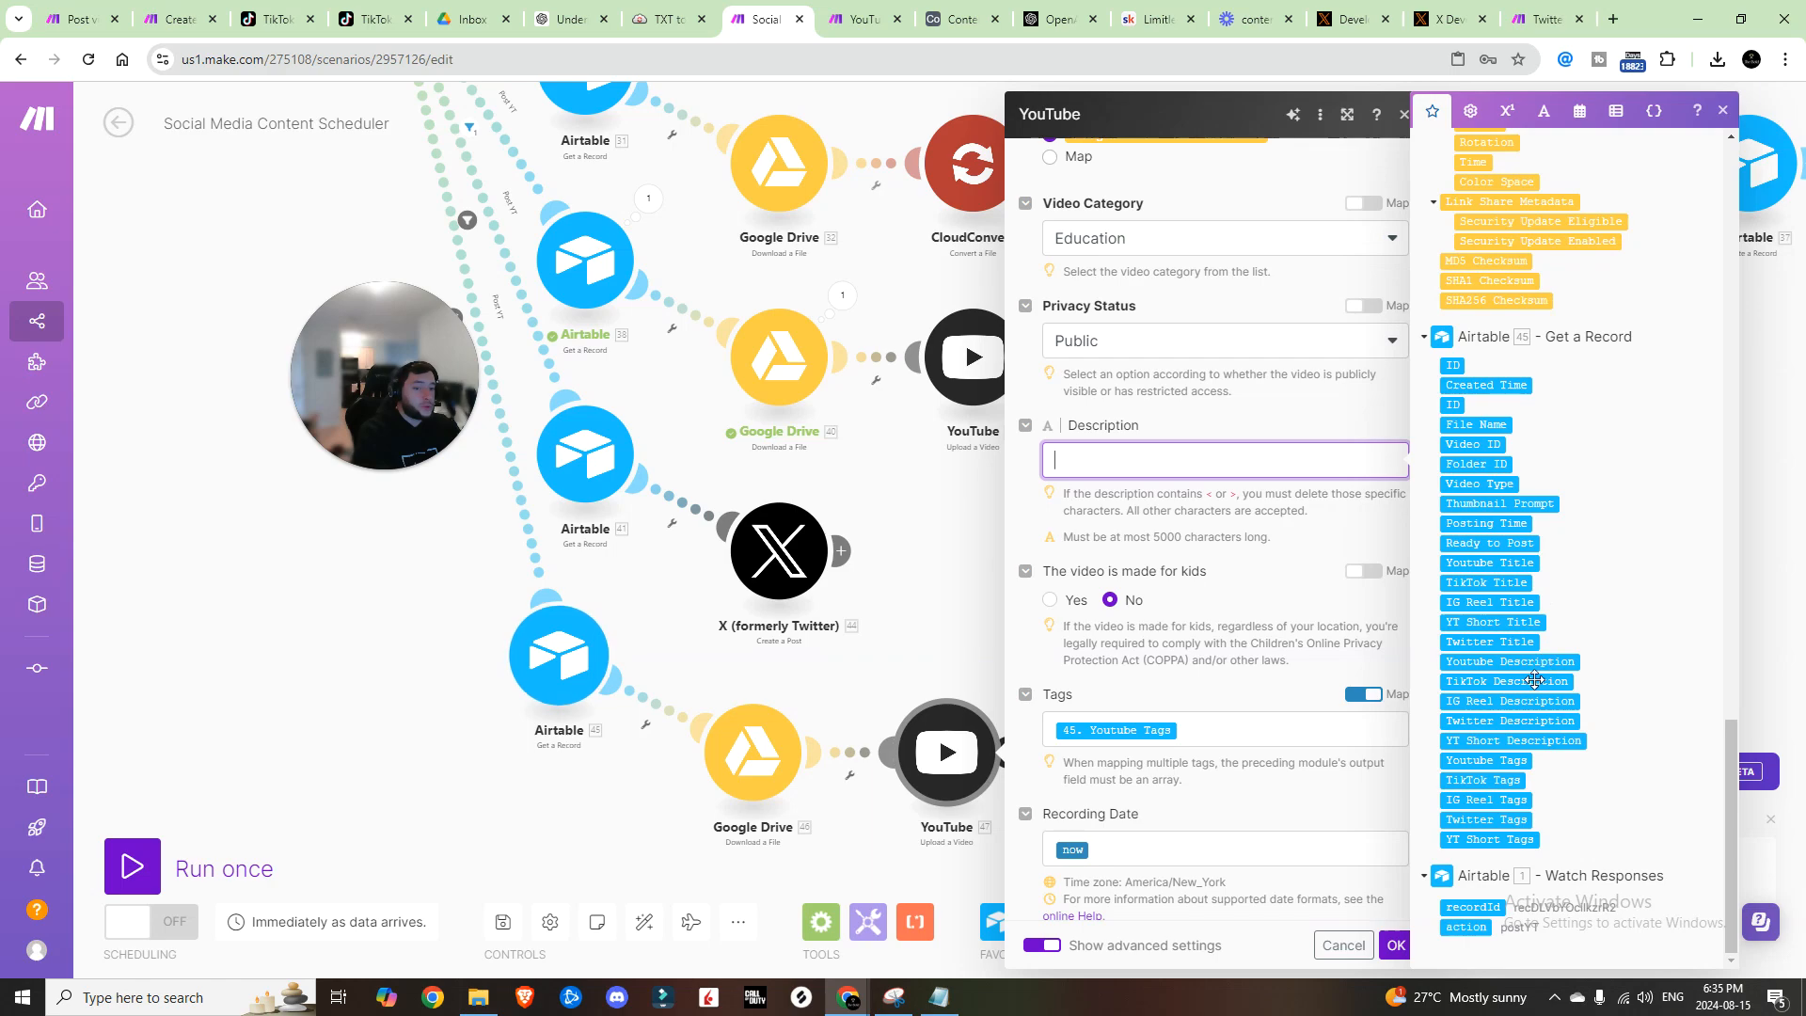
click(1515, 741)
click(1233, 732)
key(BackSpace)
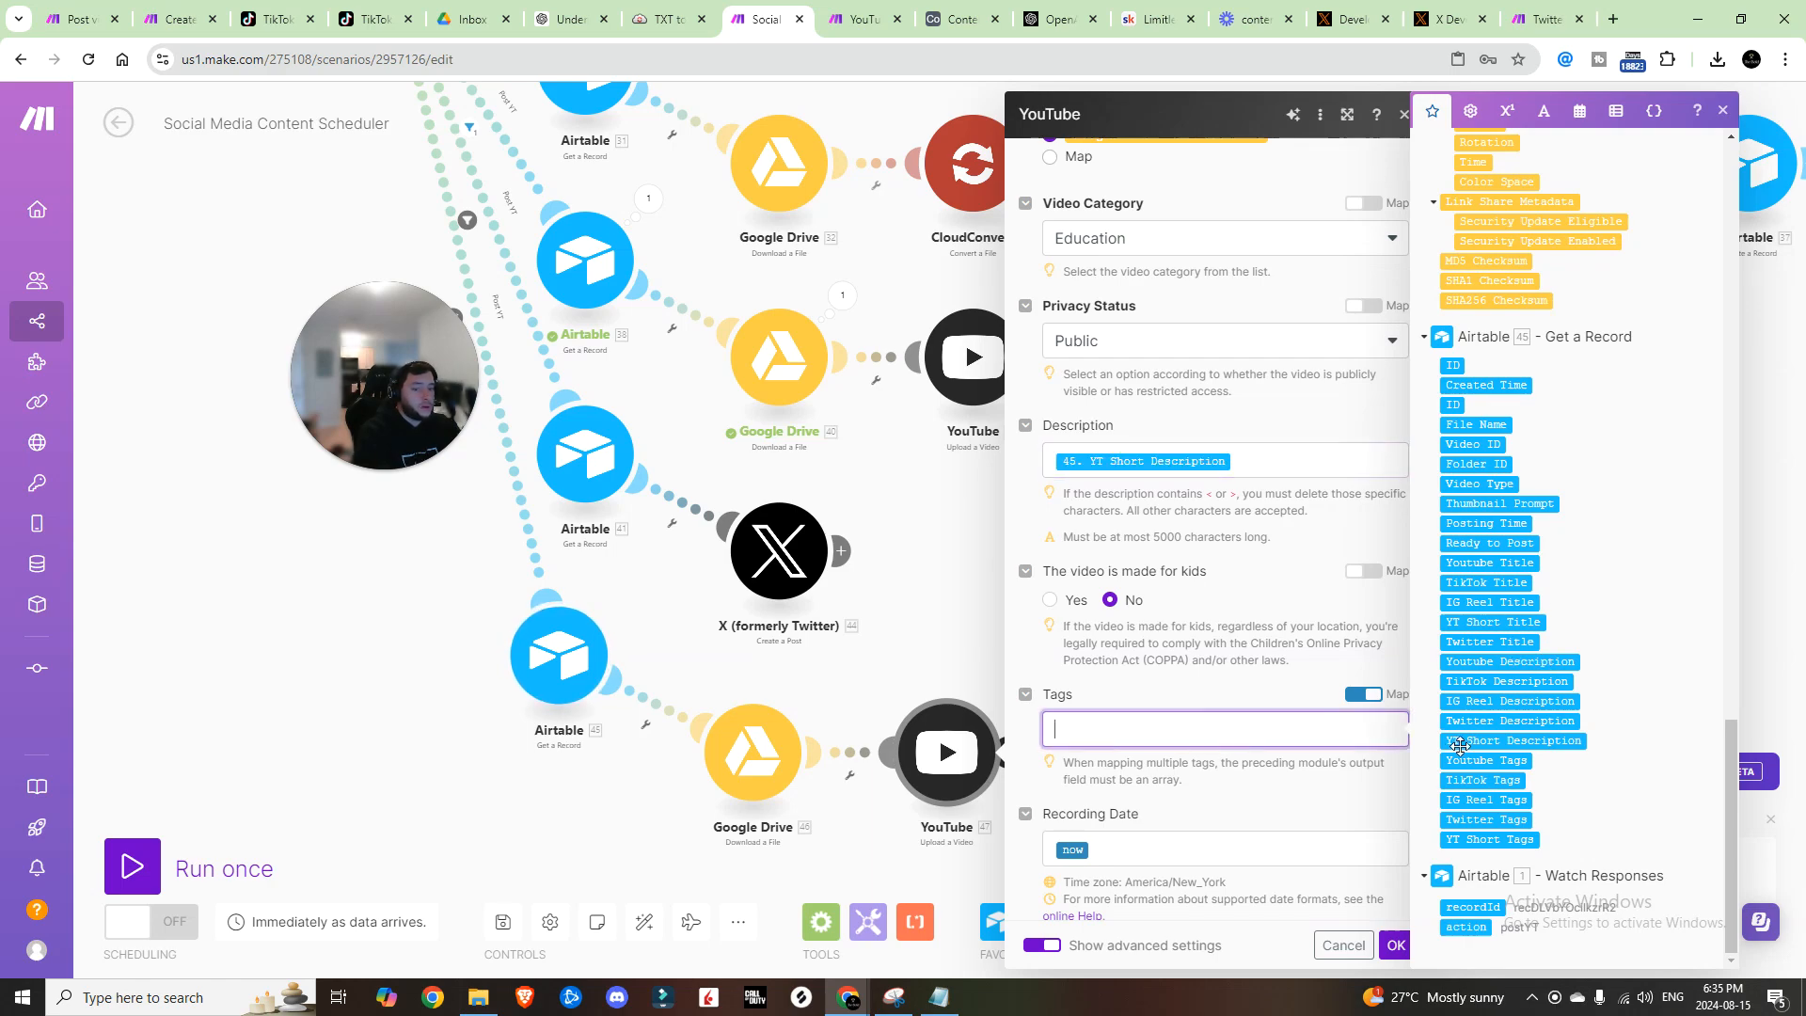
click(1504, 835)
scroll(1156, 633, down, 5)
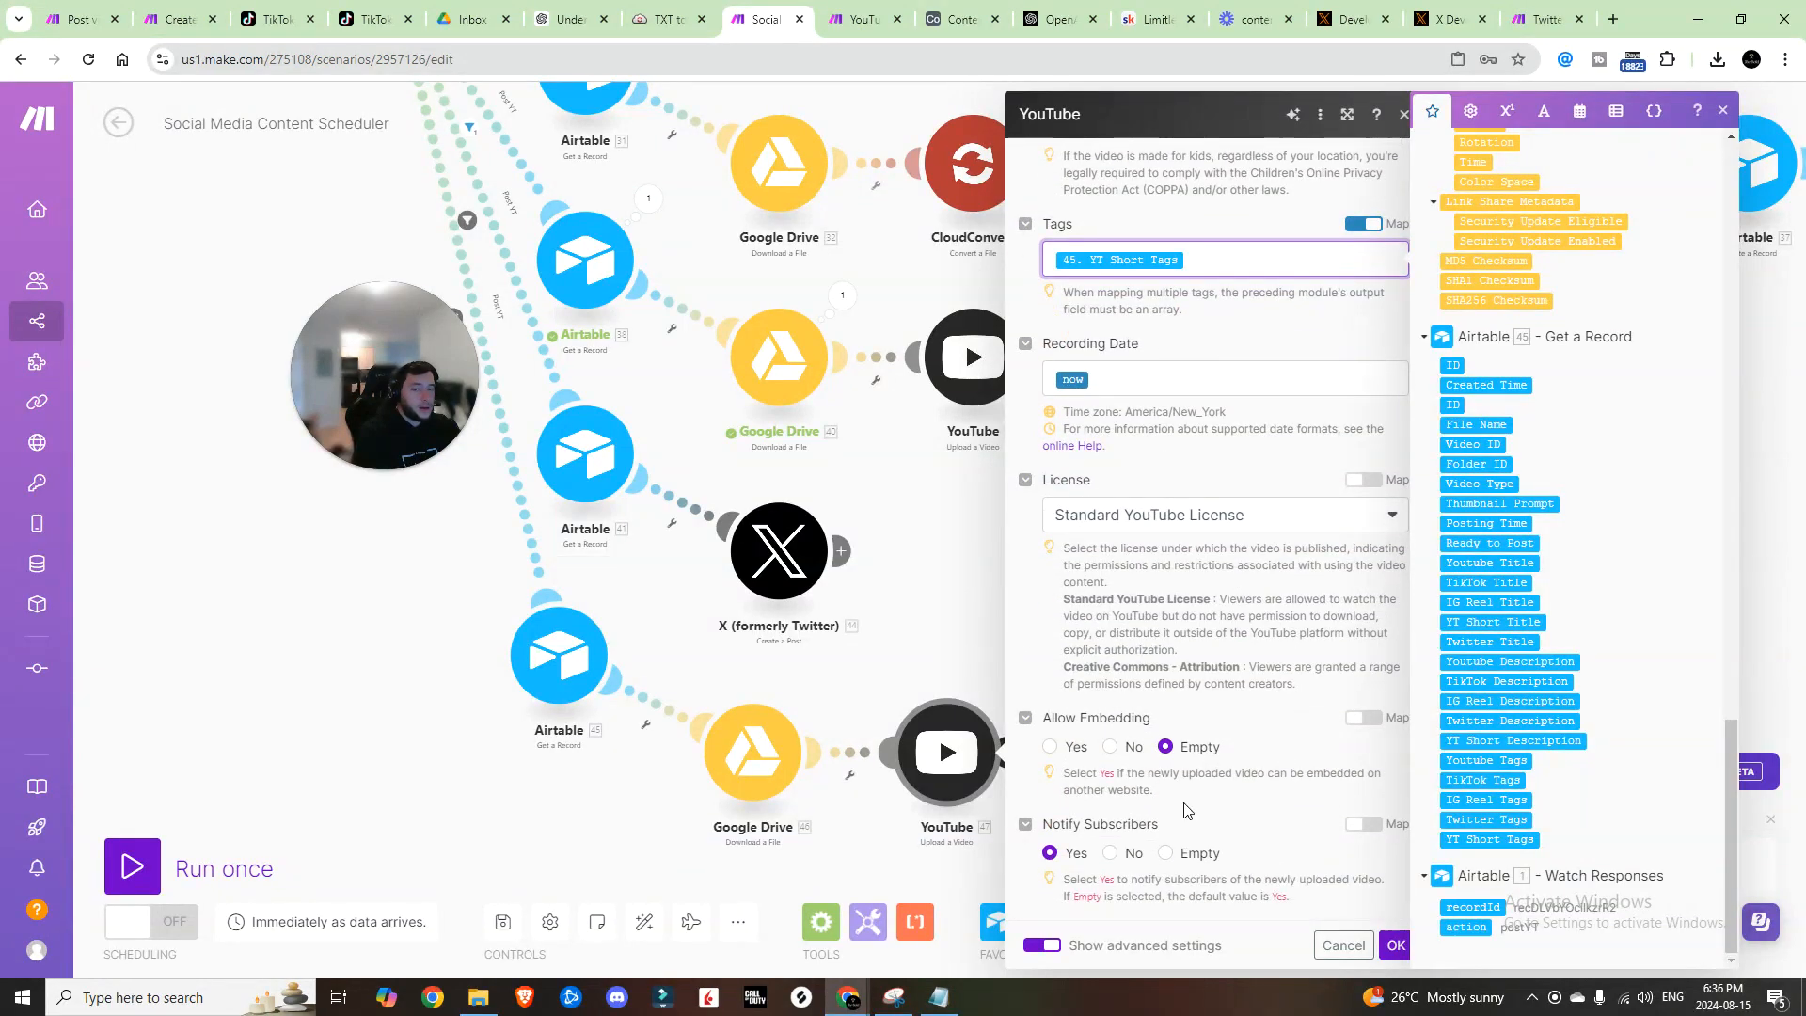
click(1395, 945)
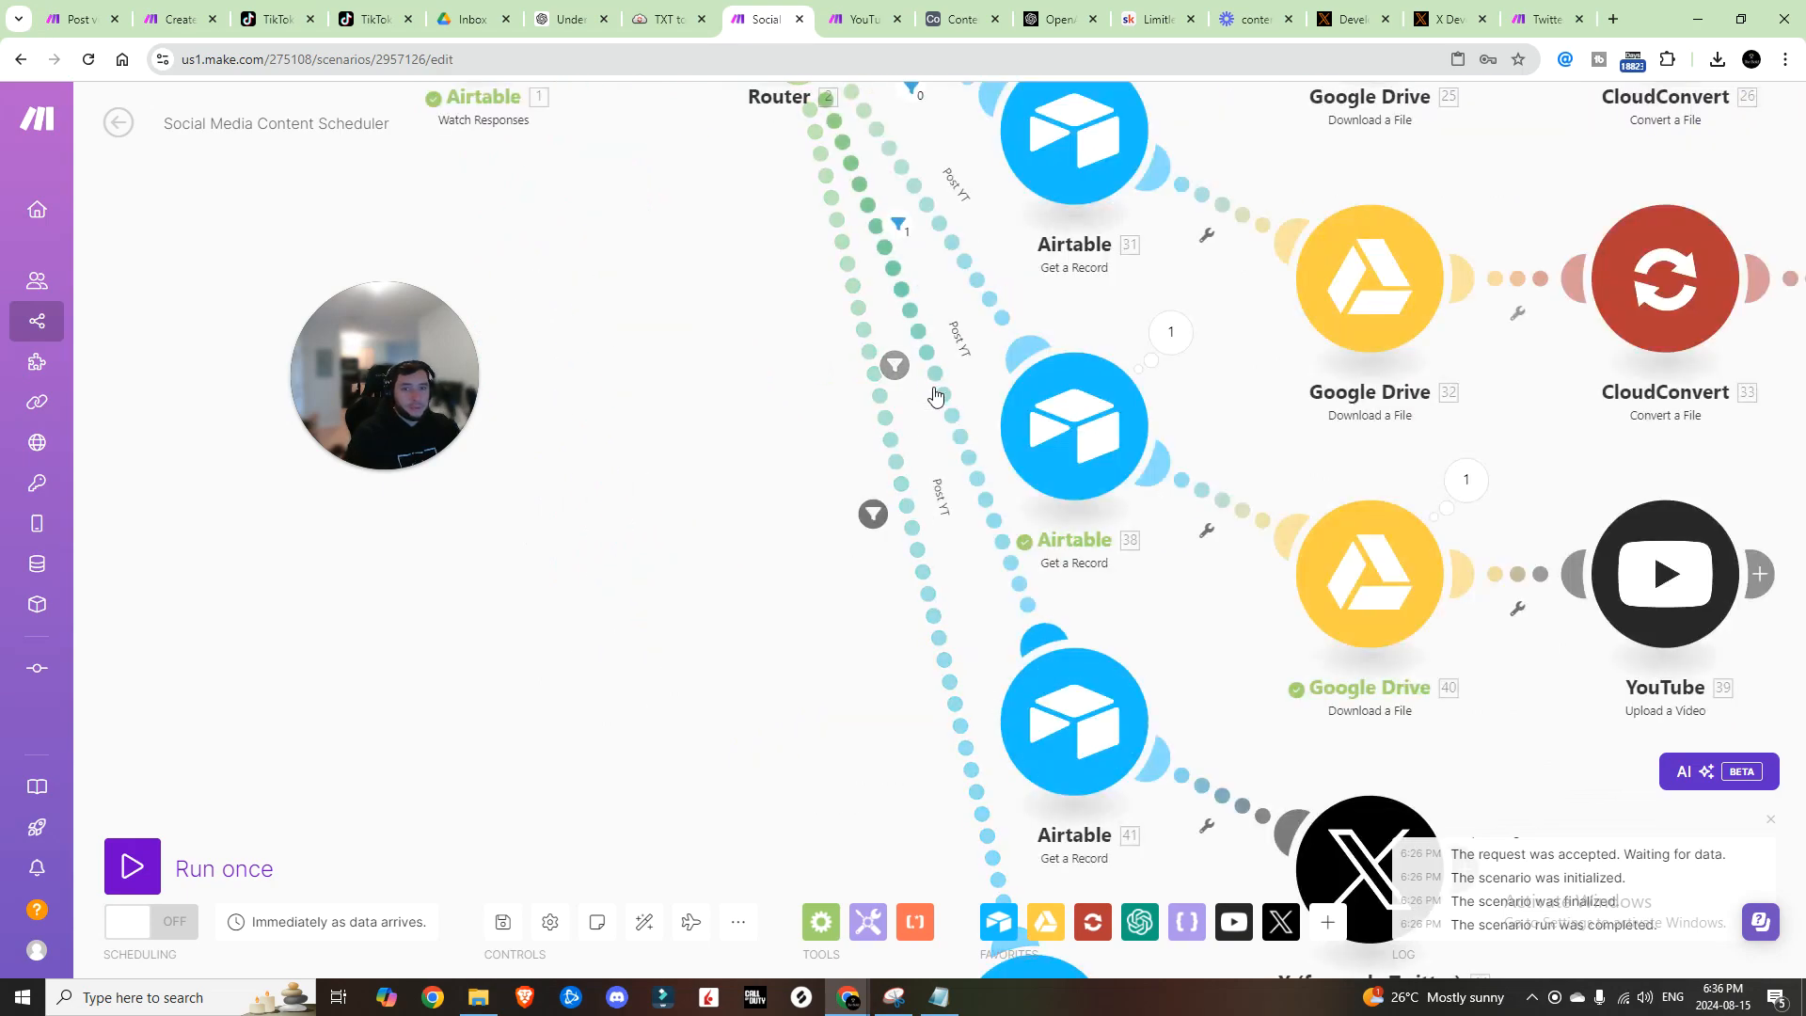
click(938, 388)
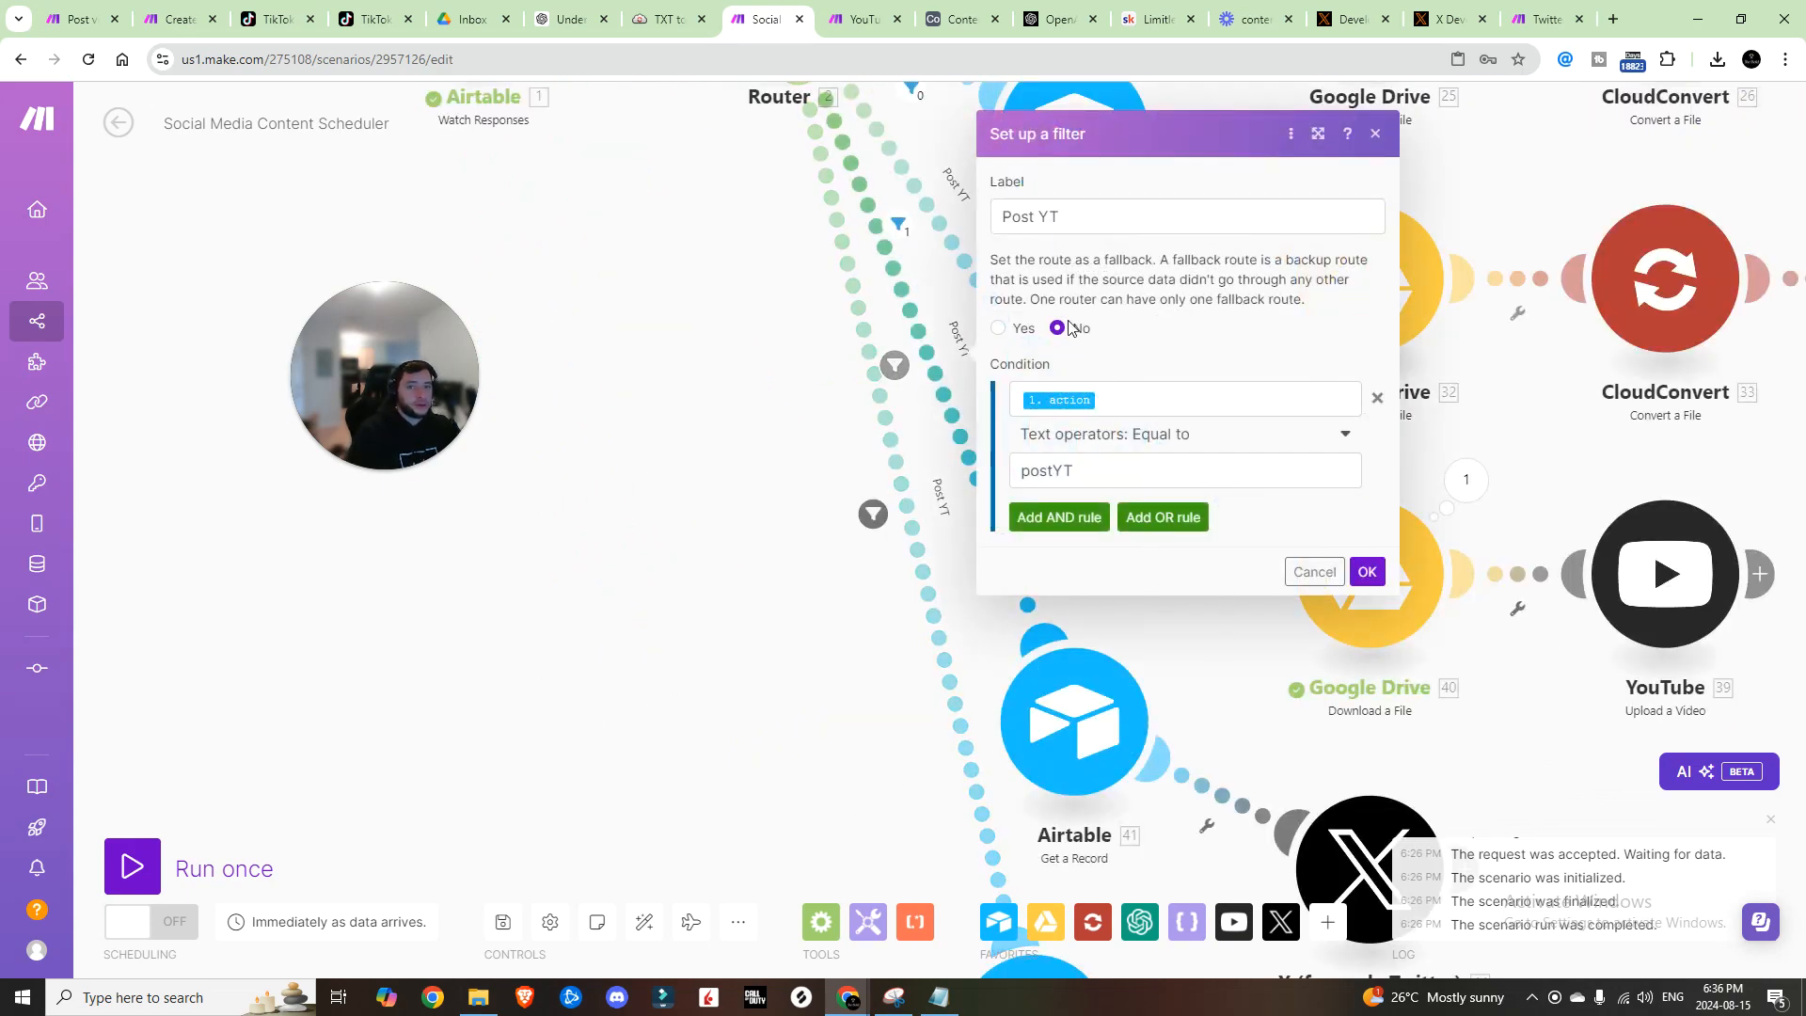
Step: Copy the postYTShort action value from the Post to Youtube Shorts automation script
click(964, 21)
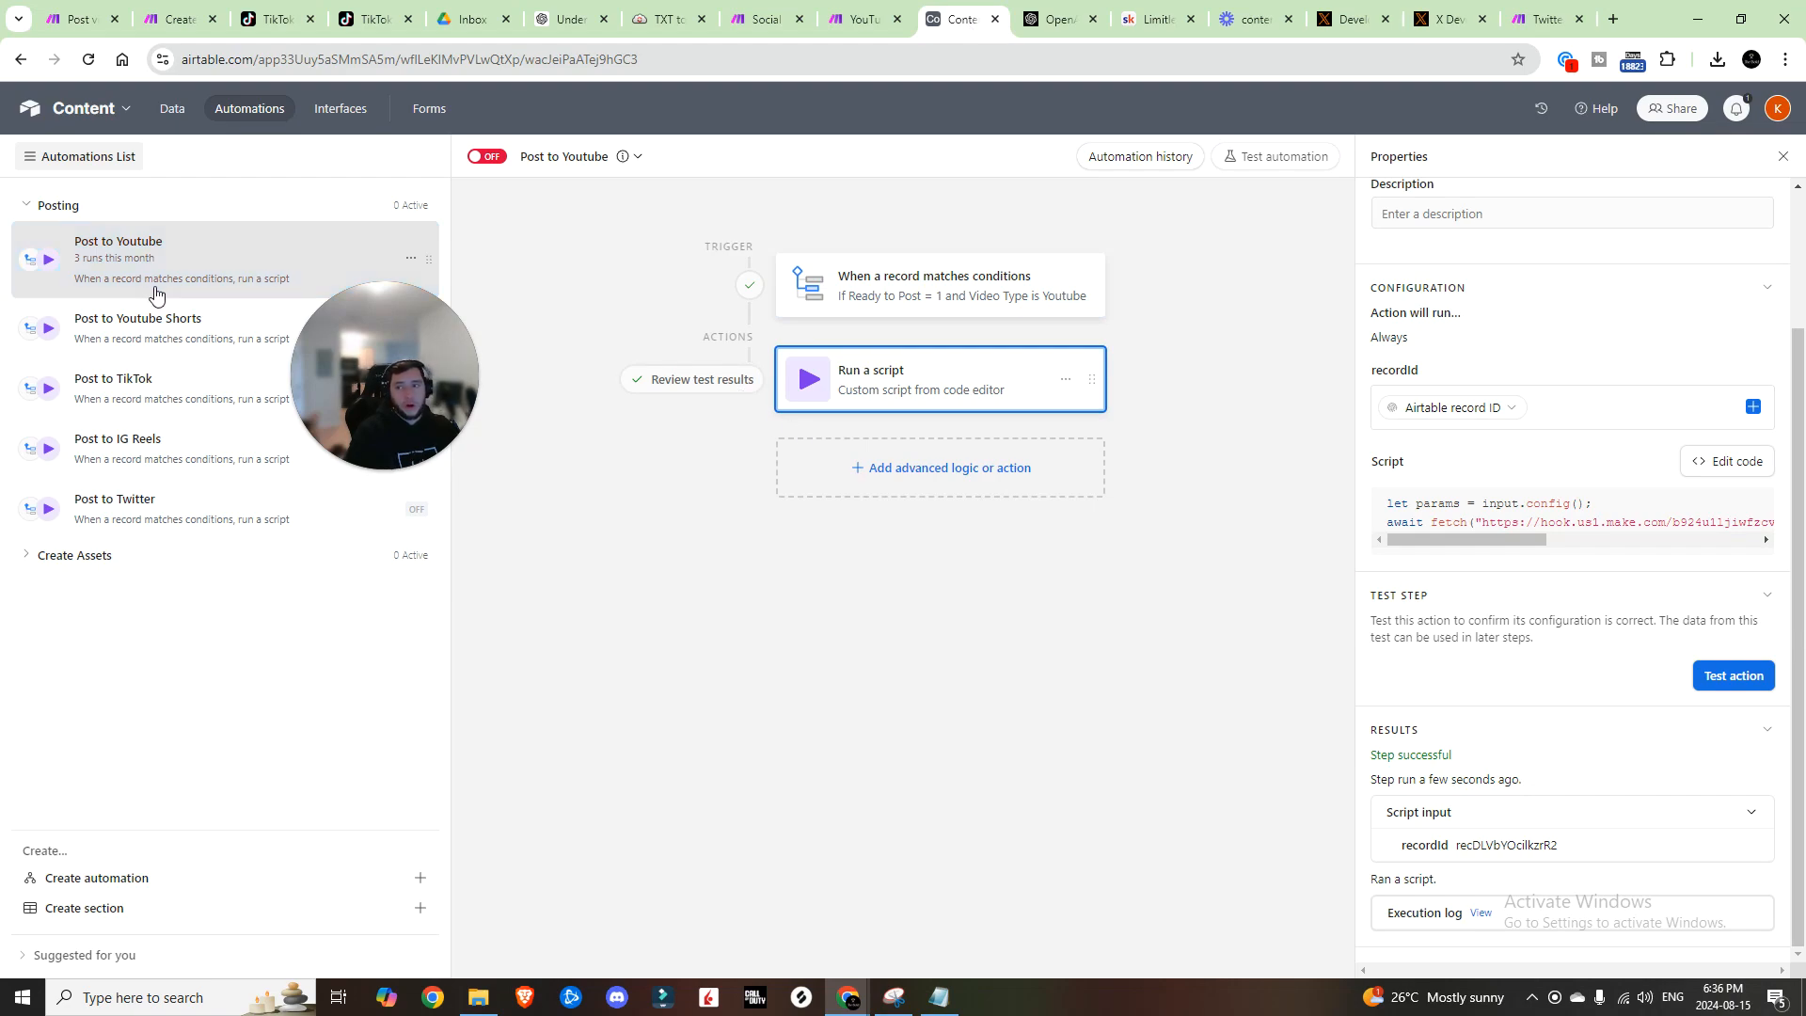
click(169, 342)
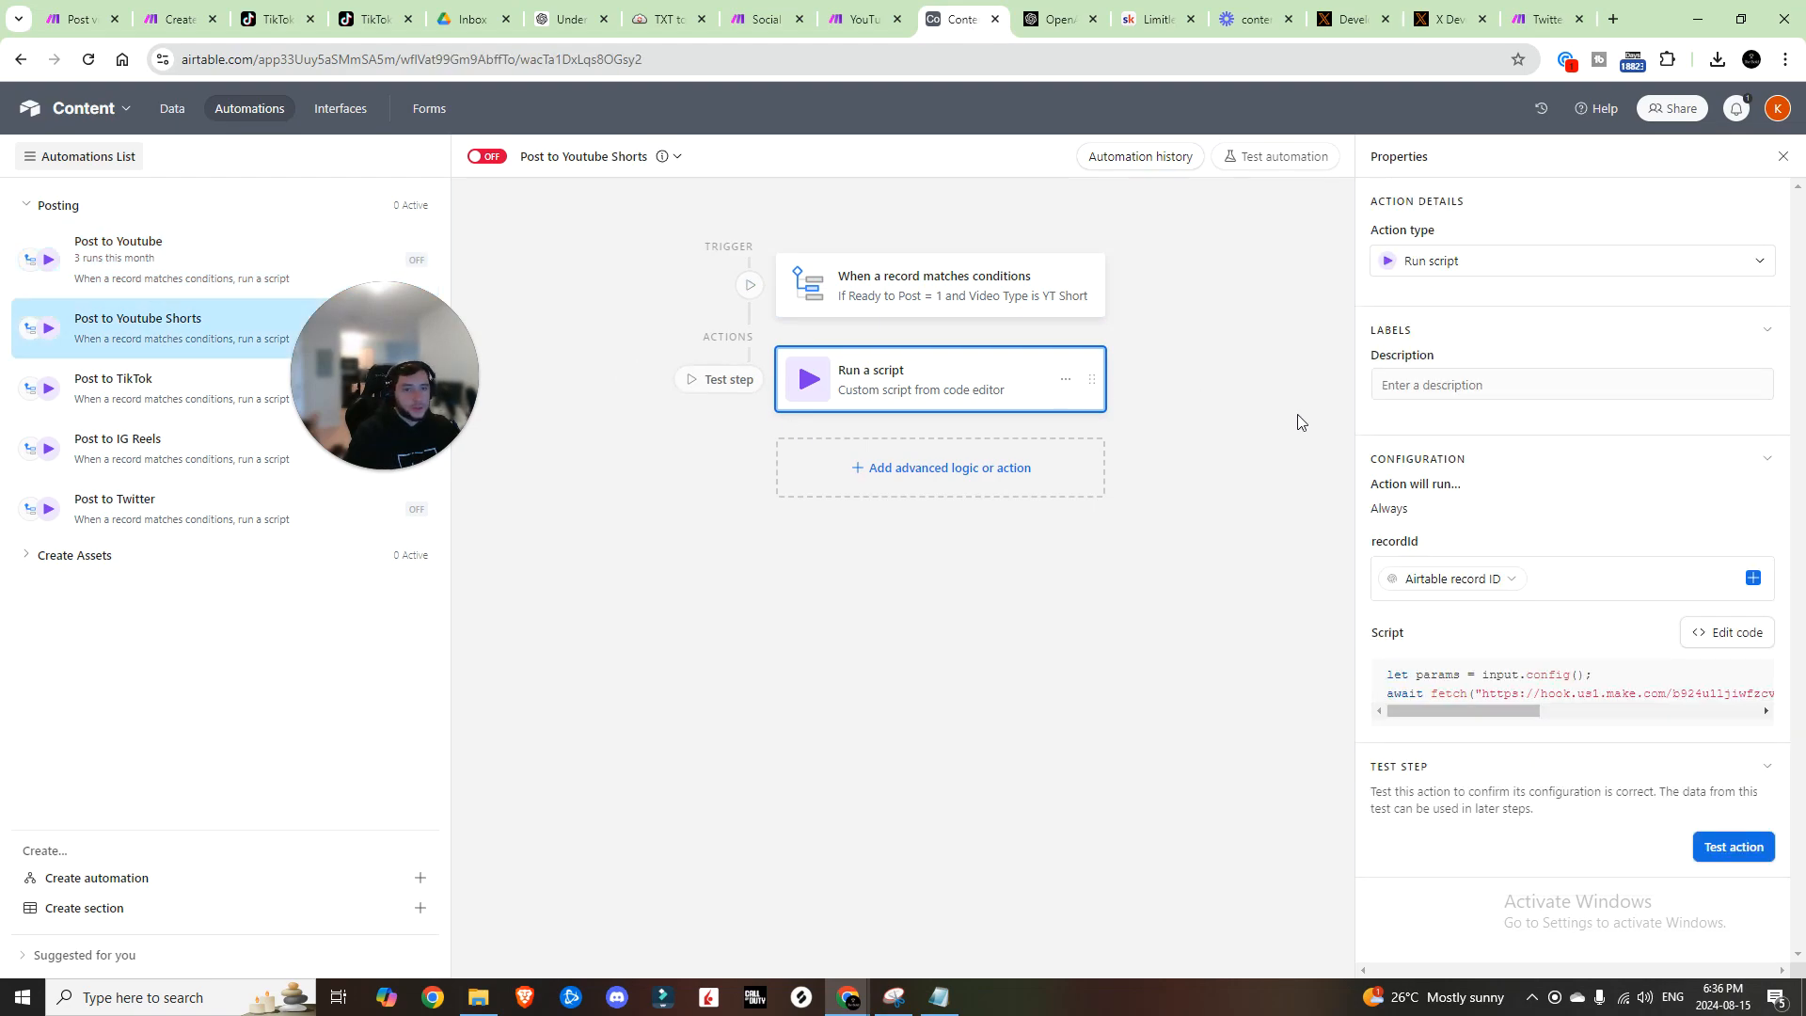
click(1727, 632)
double_click(1223, 237)
key(ctrl+c)
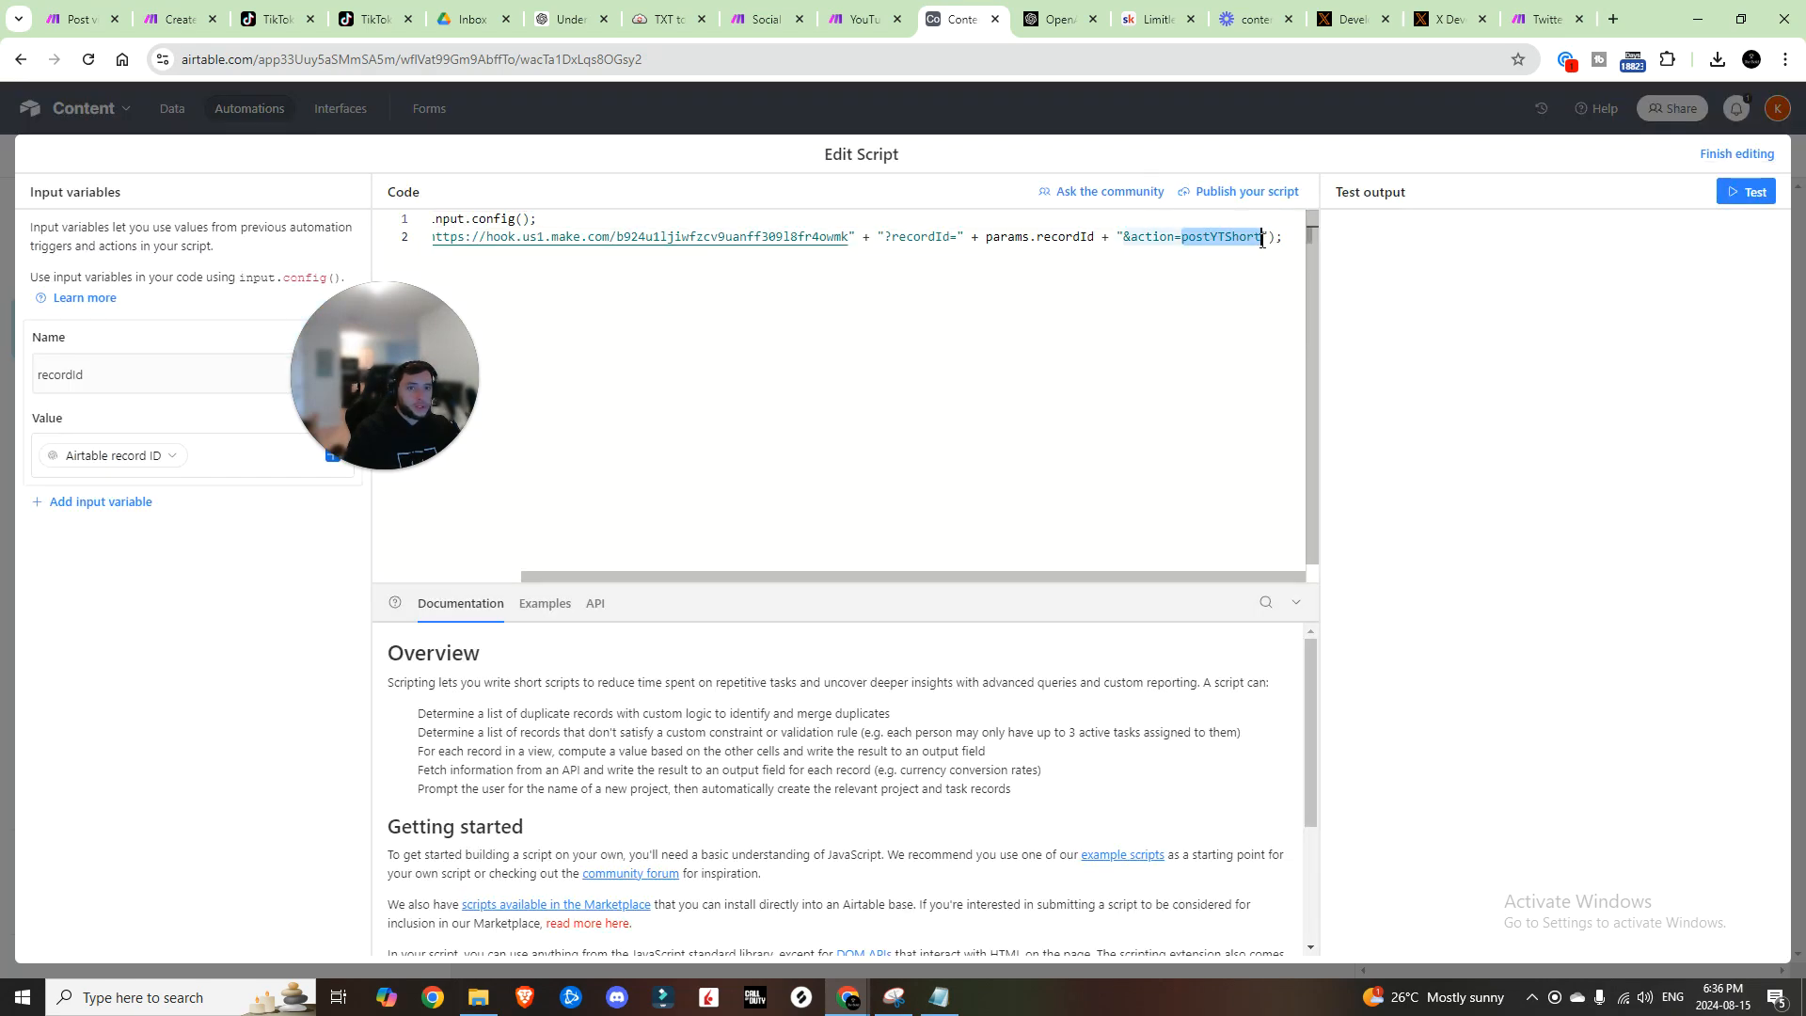
key(Escape)
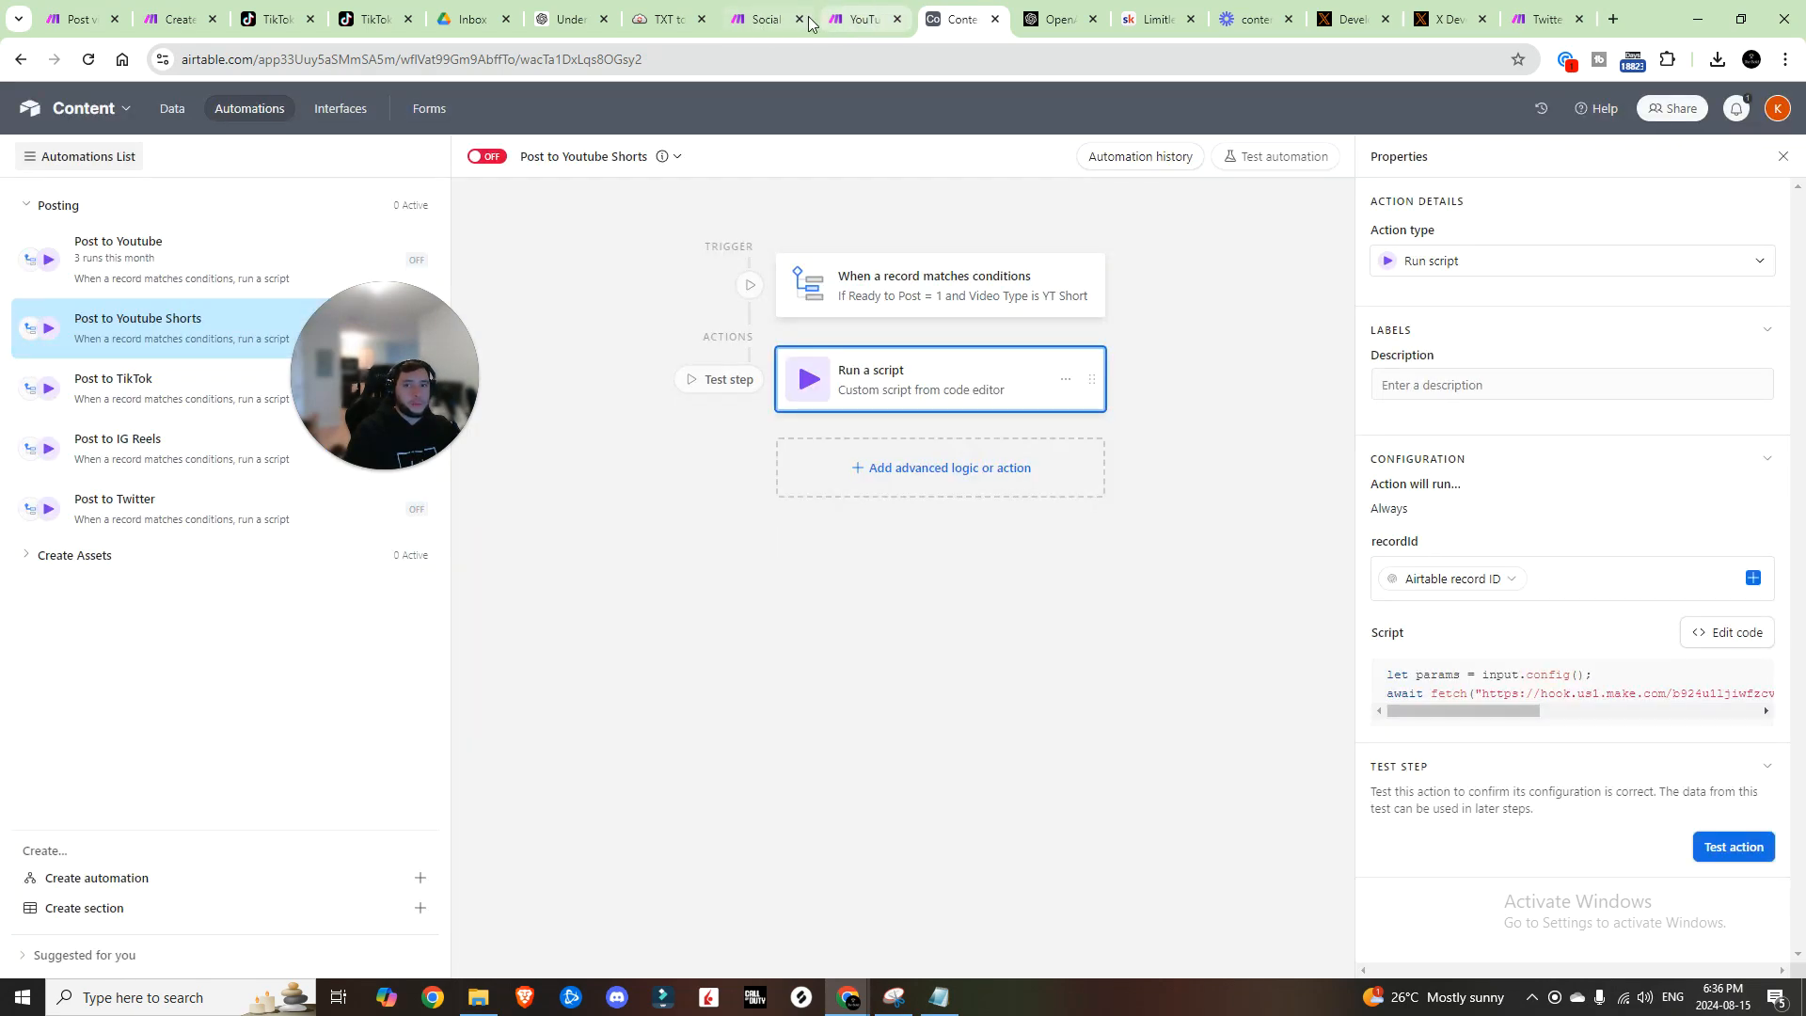
click(769, 22)
Step: Set the Shorts route filter value to postYTShort and label it 'Post YT Short'
key(ctrl+v)
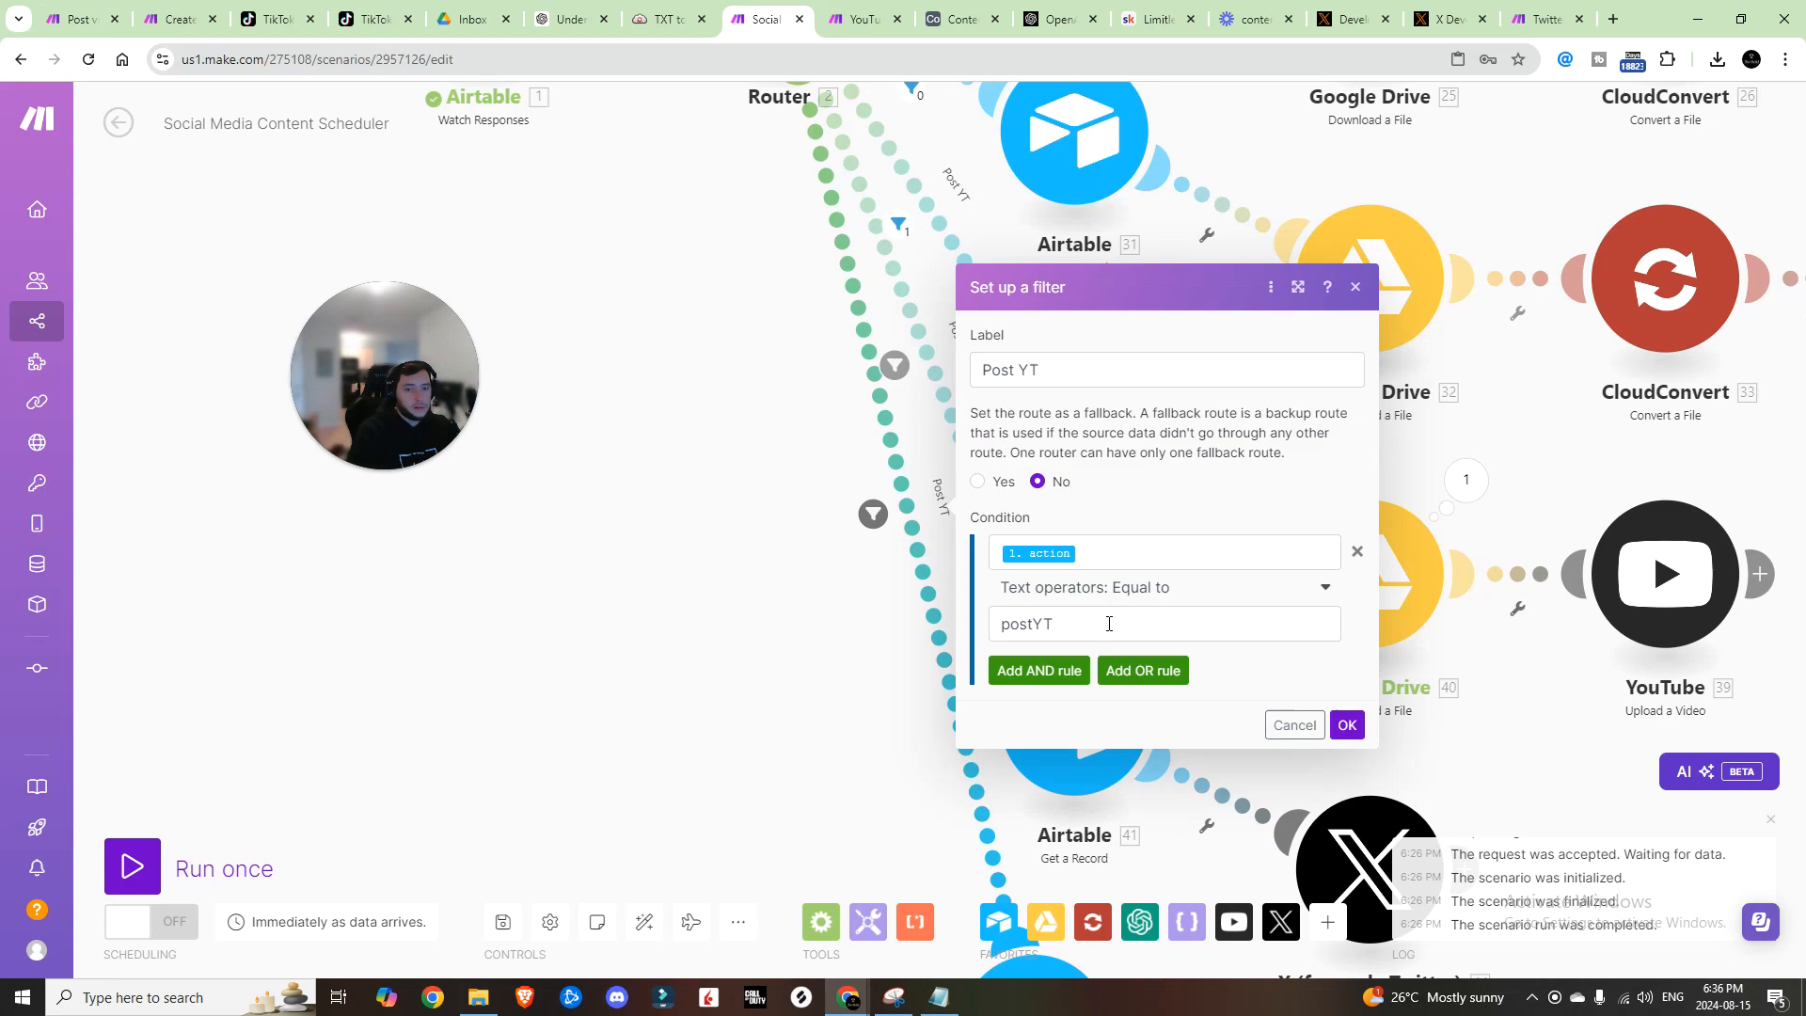
drag(1108, 624, 966, 632)
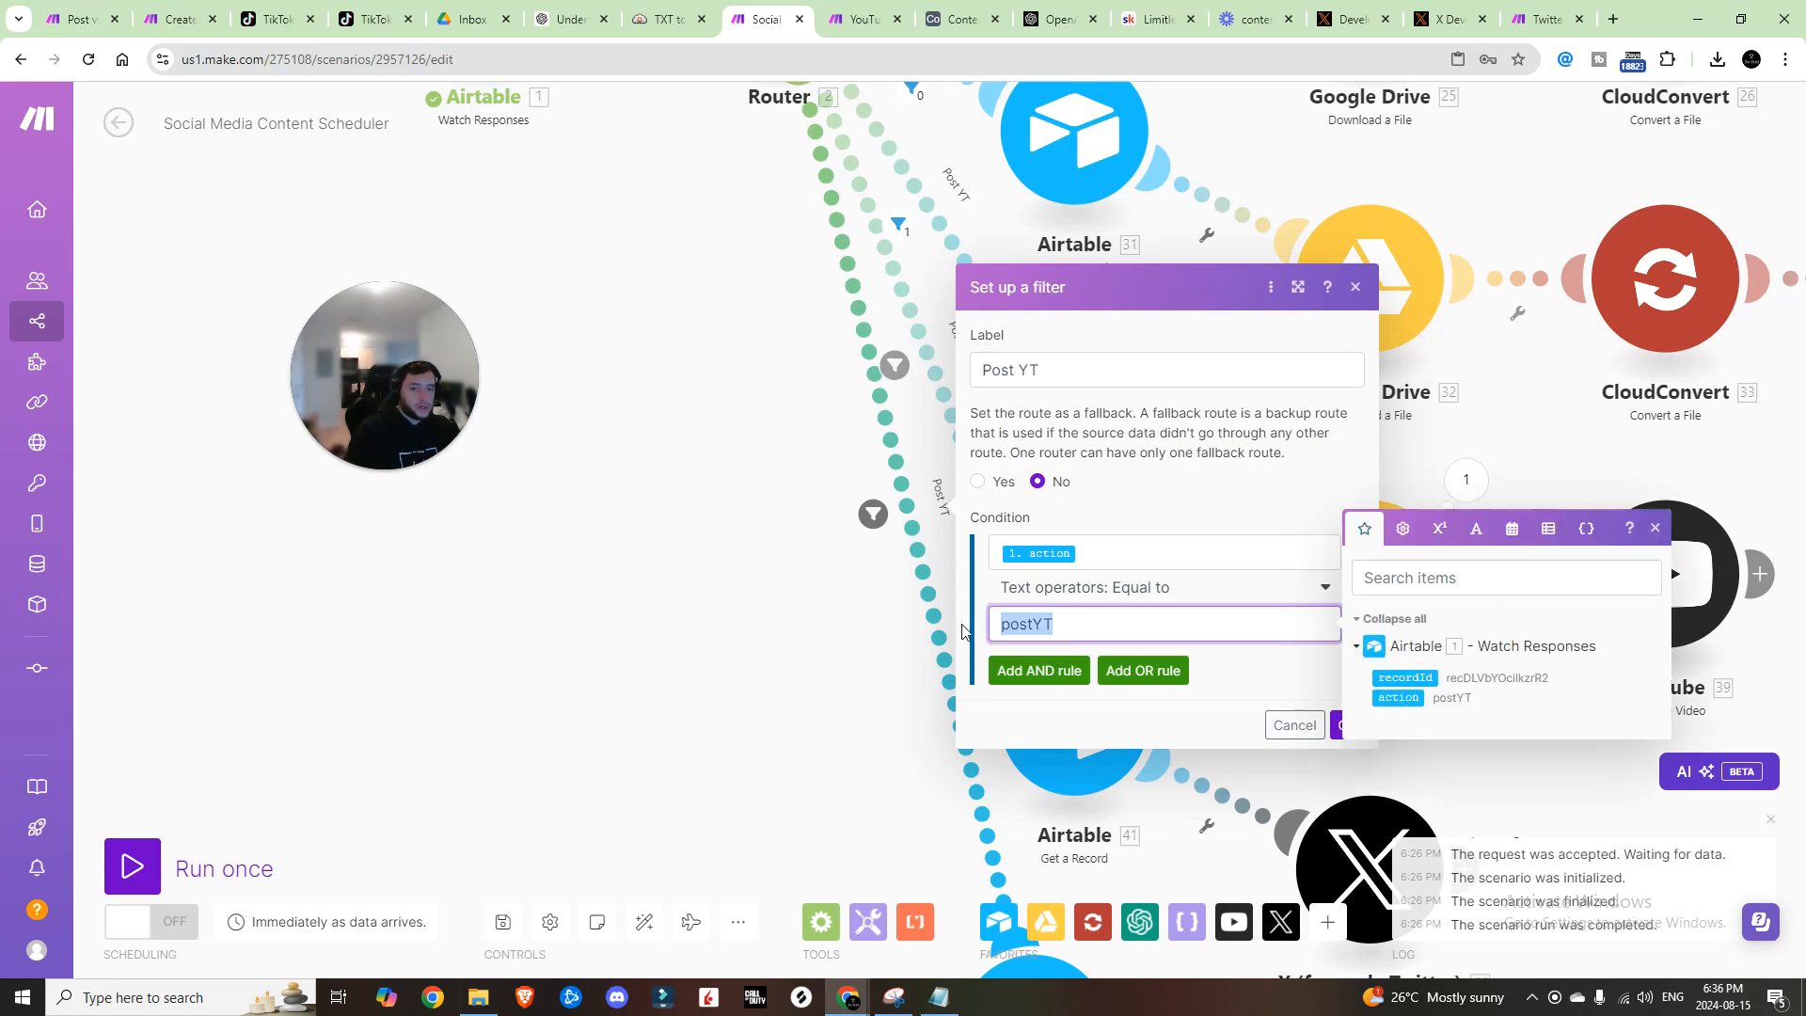
key(ctrl+v)
click(1061, 374)
text(S)
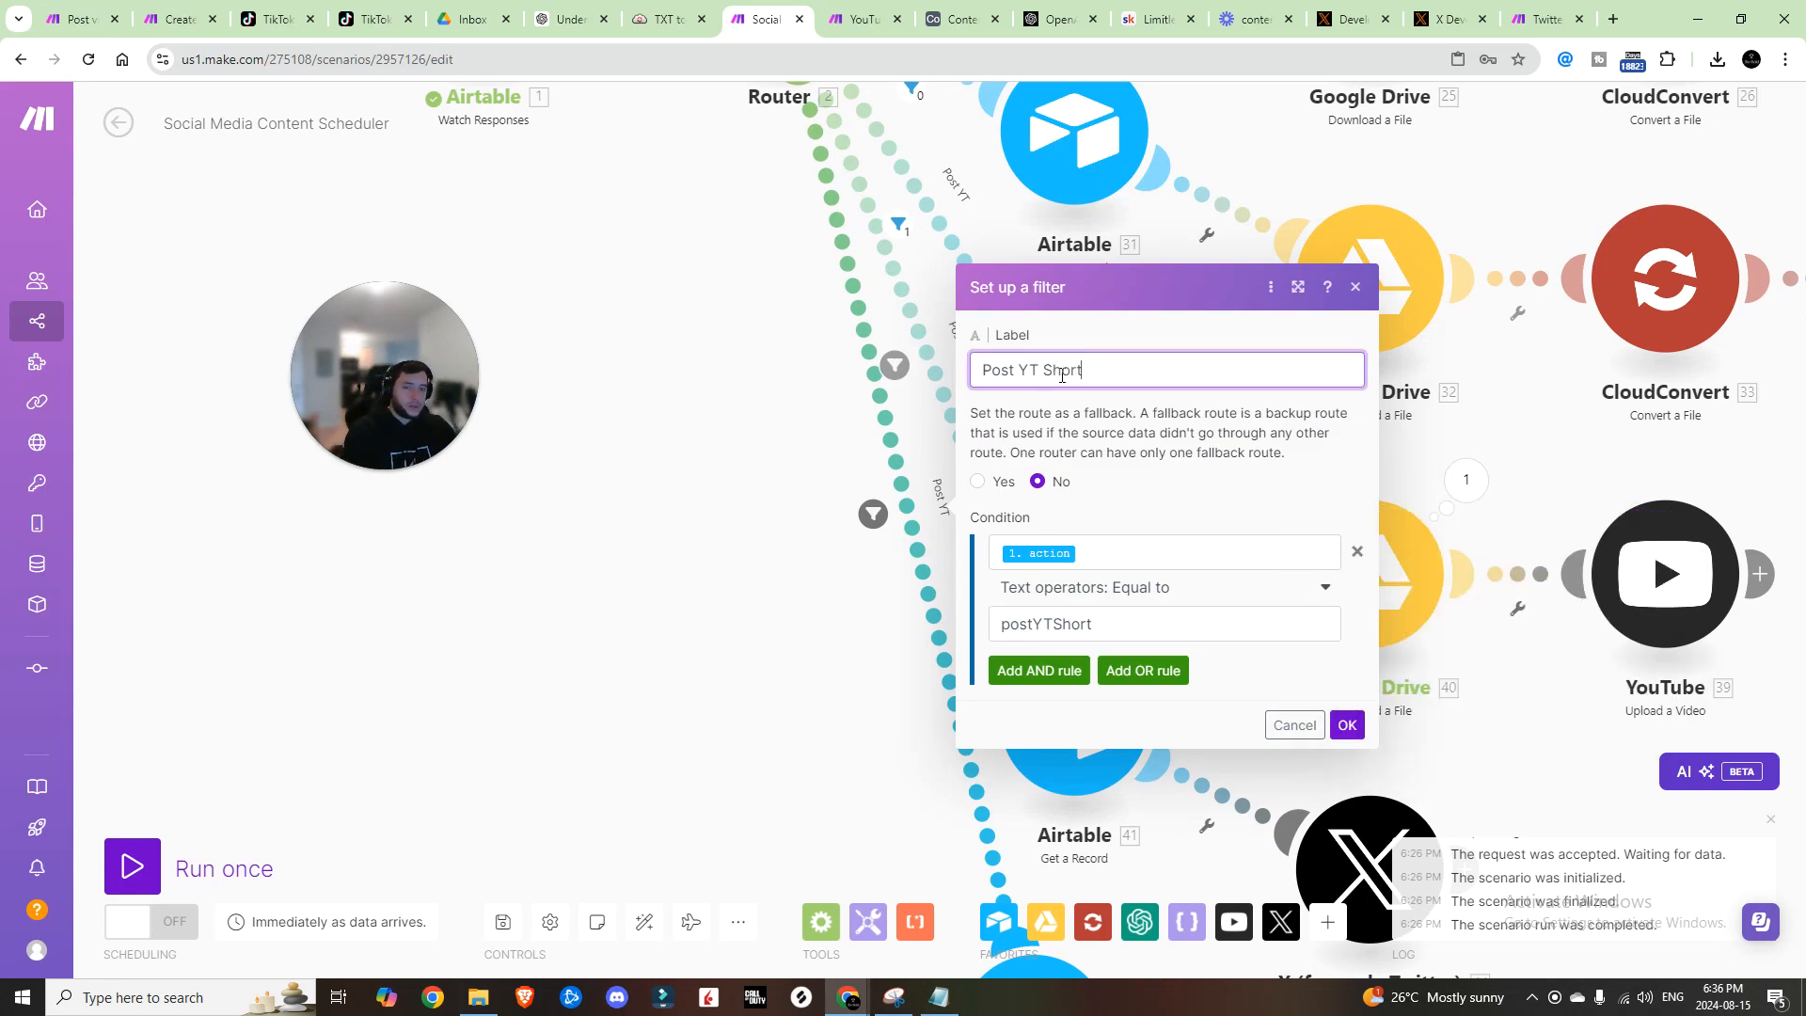
click(1347, 724)
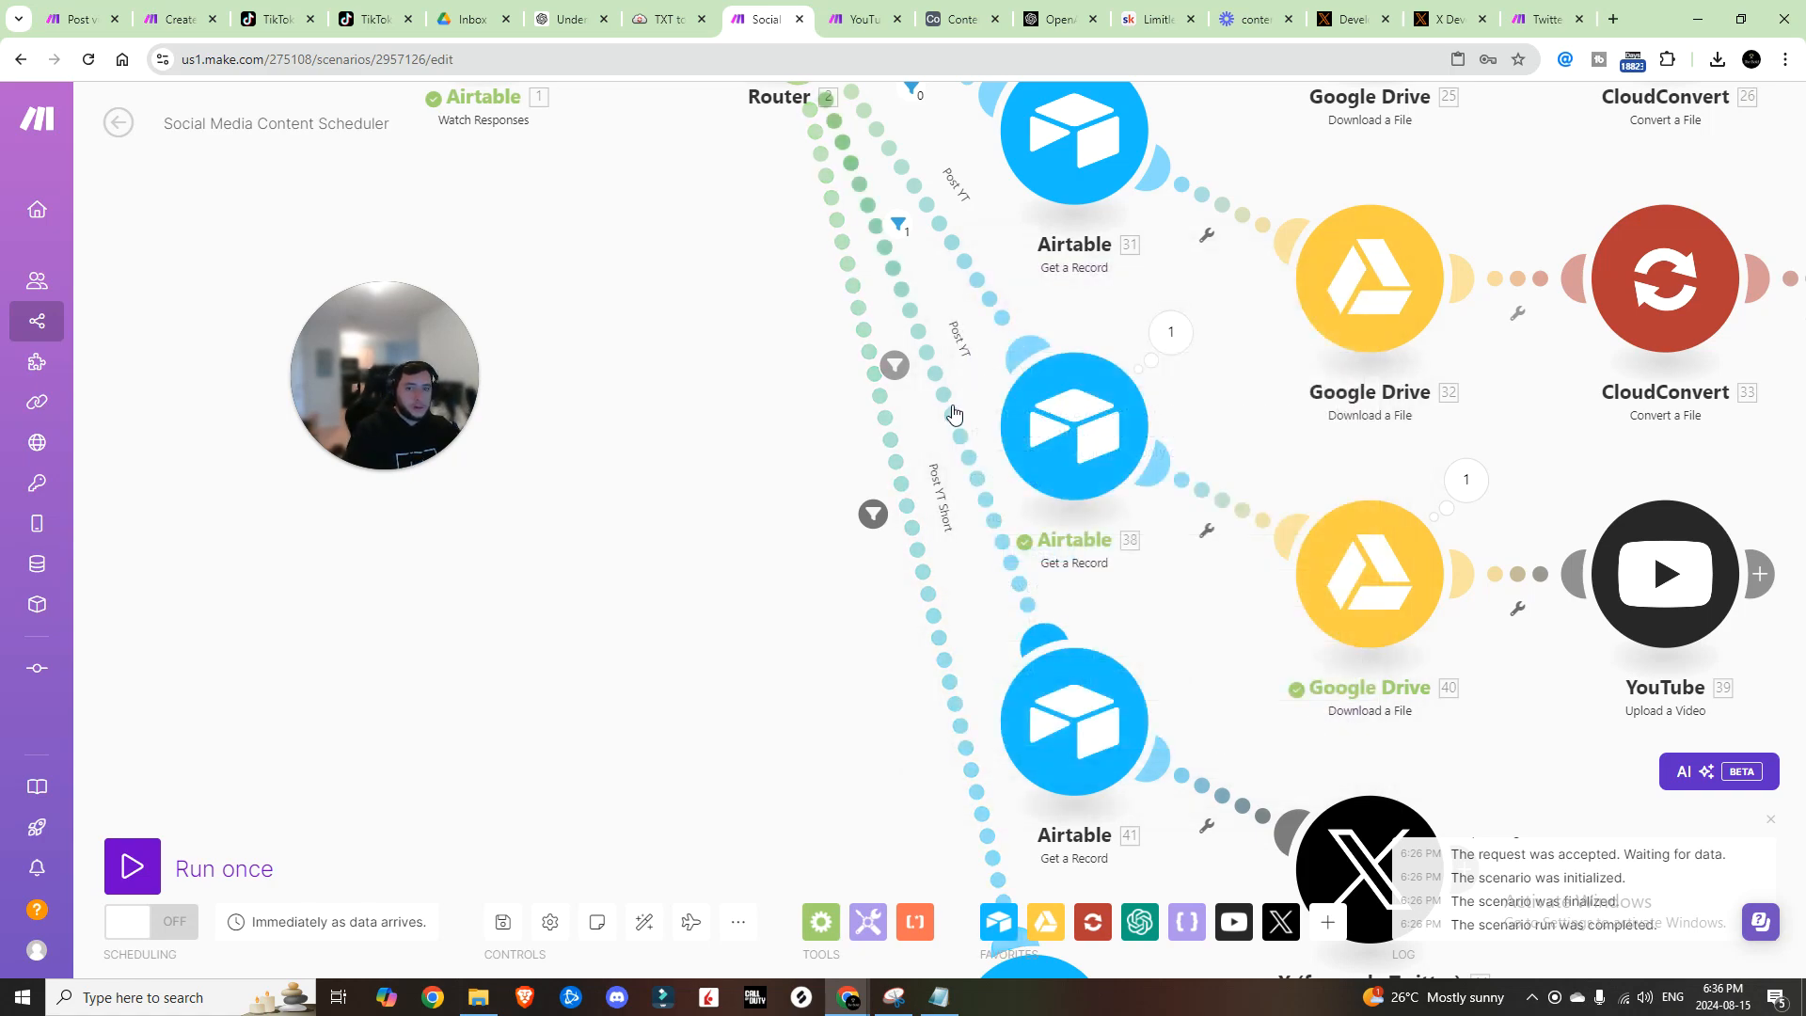
Step: Relabel the next route's filter 'Post Twitter', matching the postTwitter value
click(960, 19)
double_click(1261, 238)
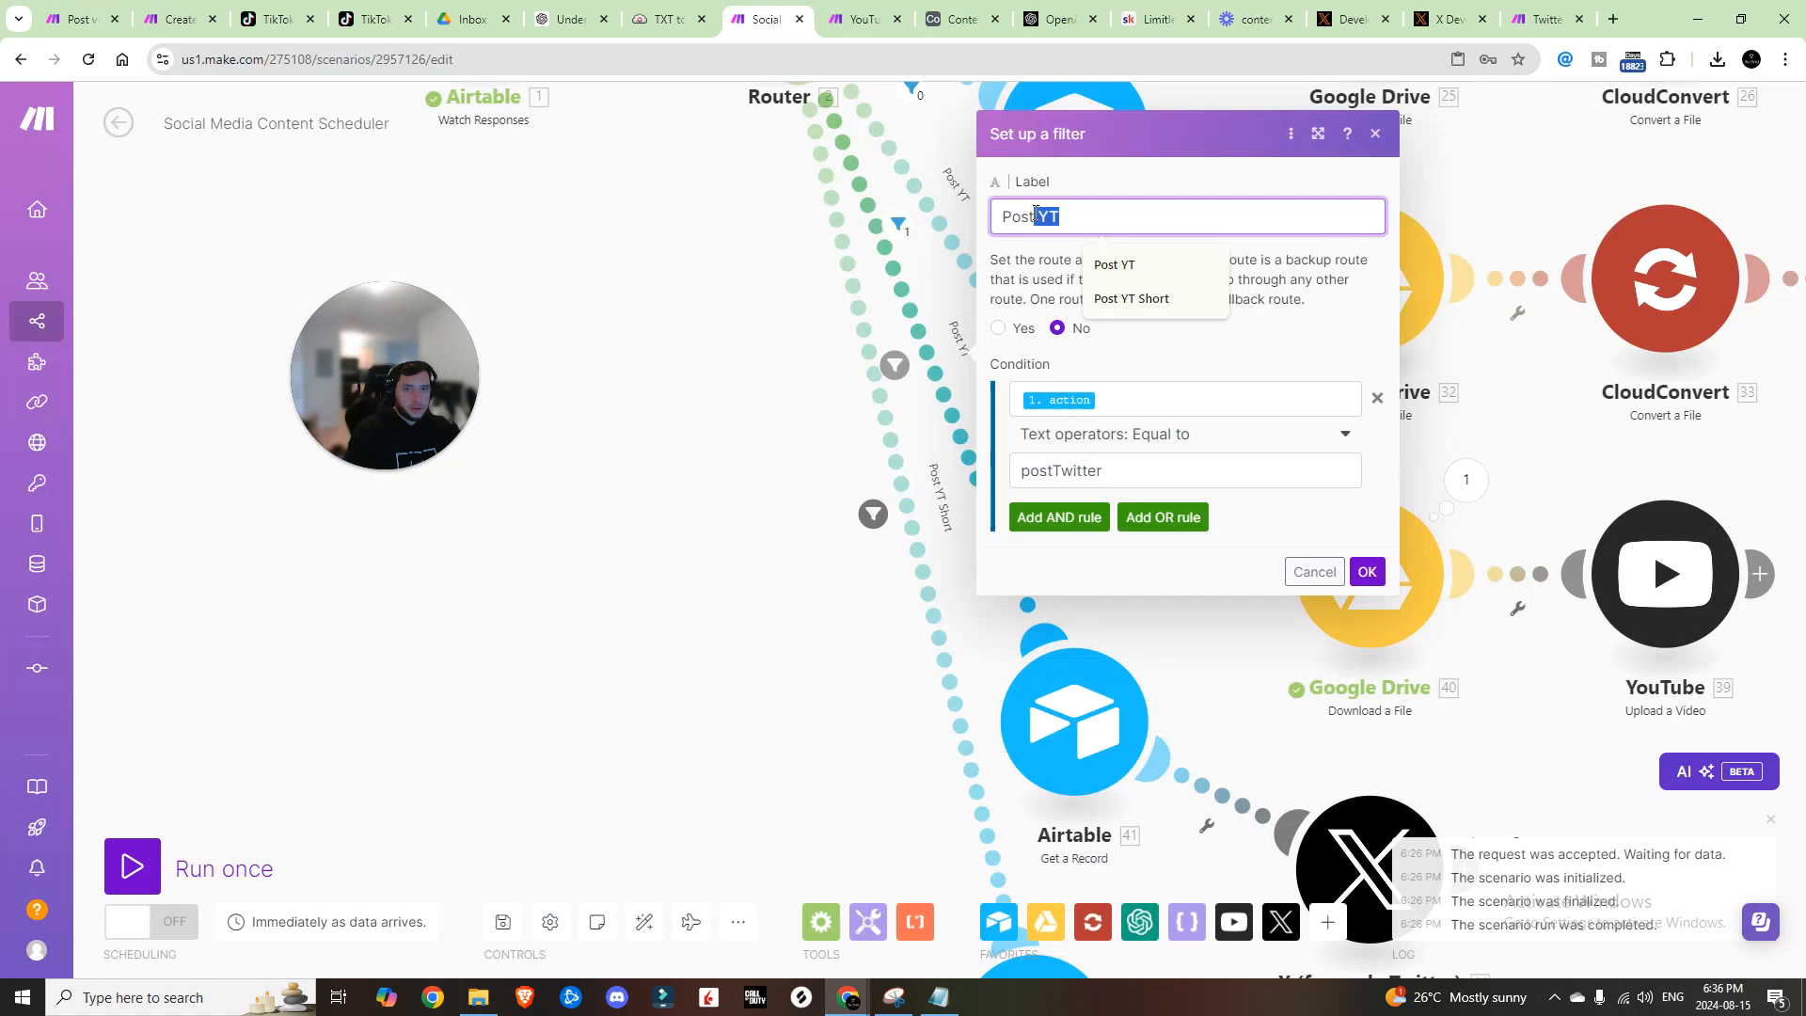
key(BackSpace)
text(Twitt)
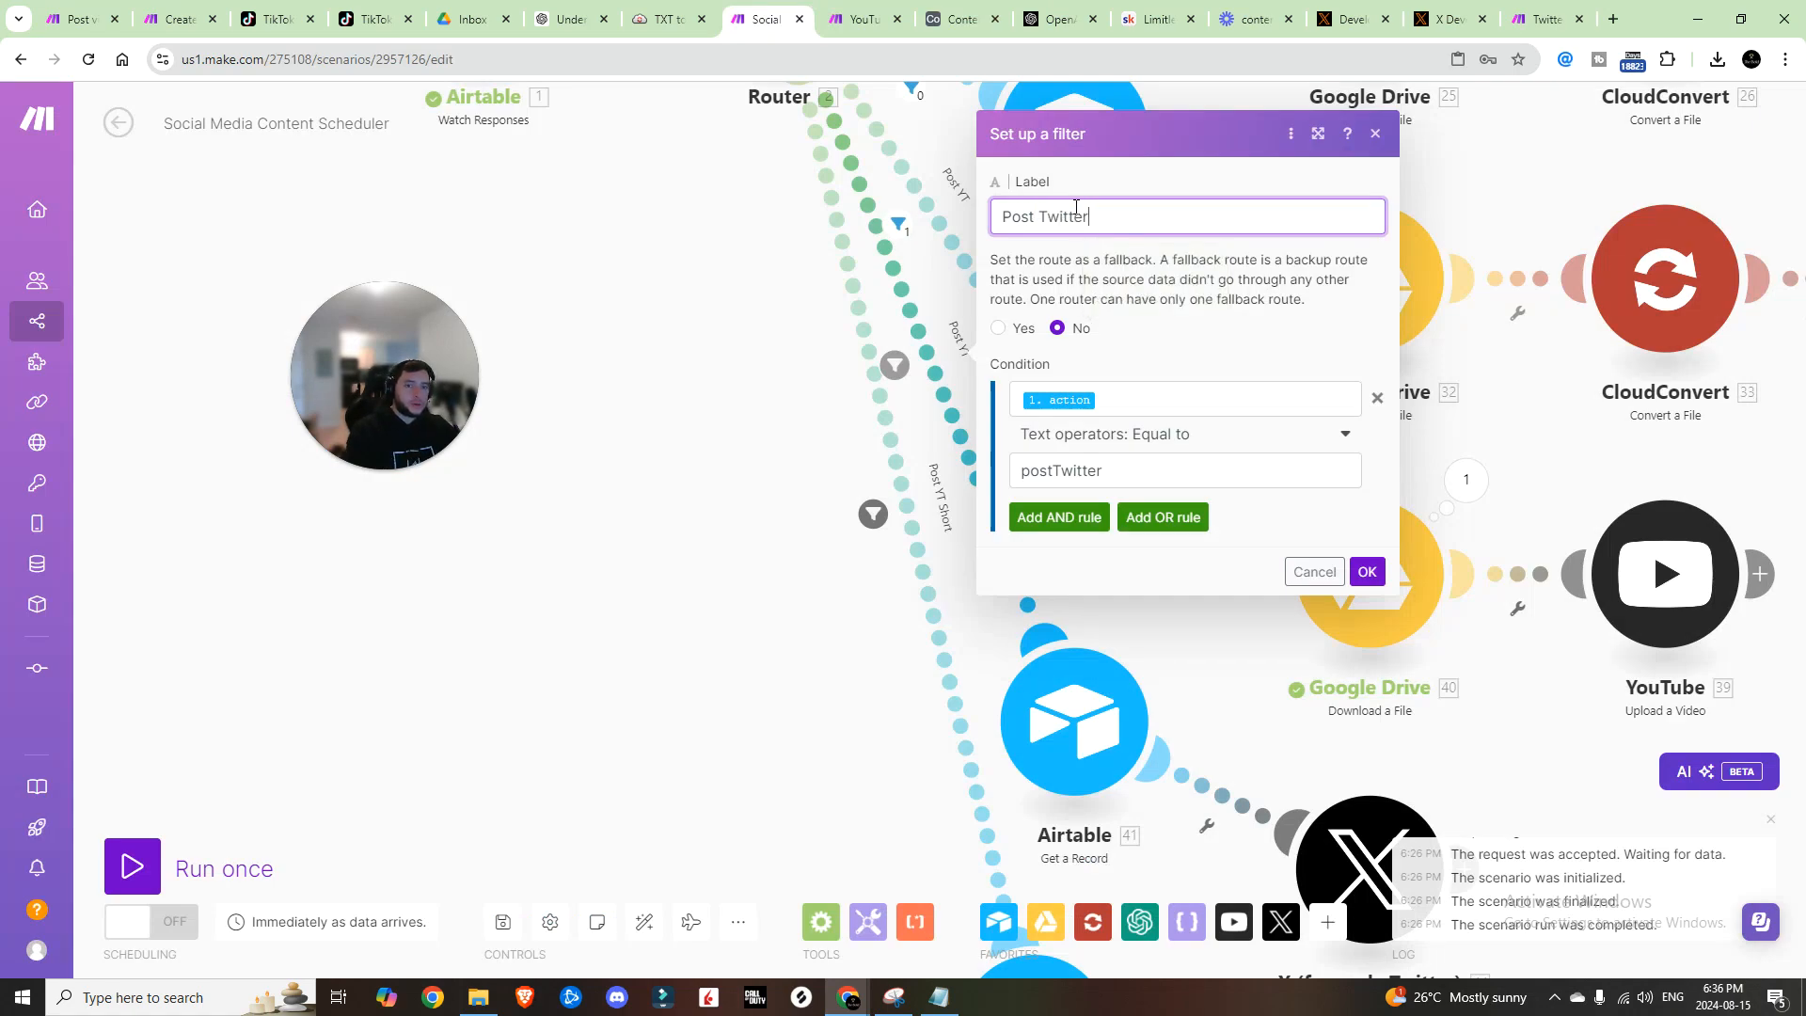
text(er)
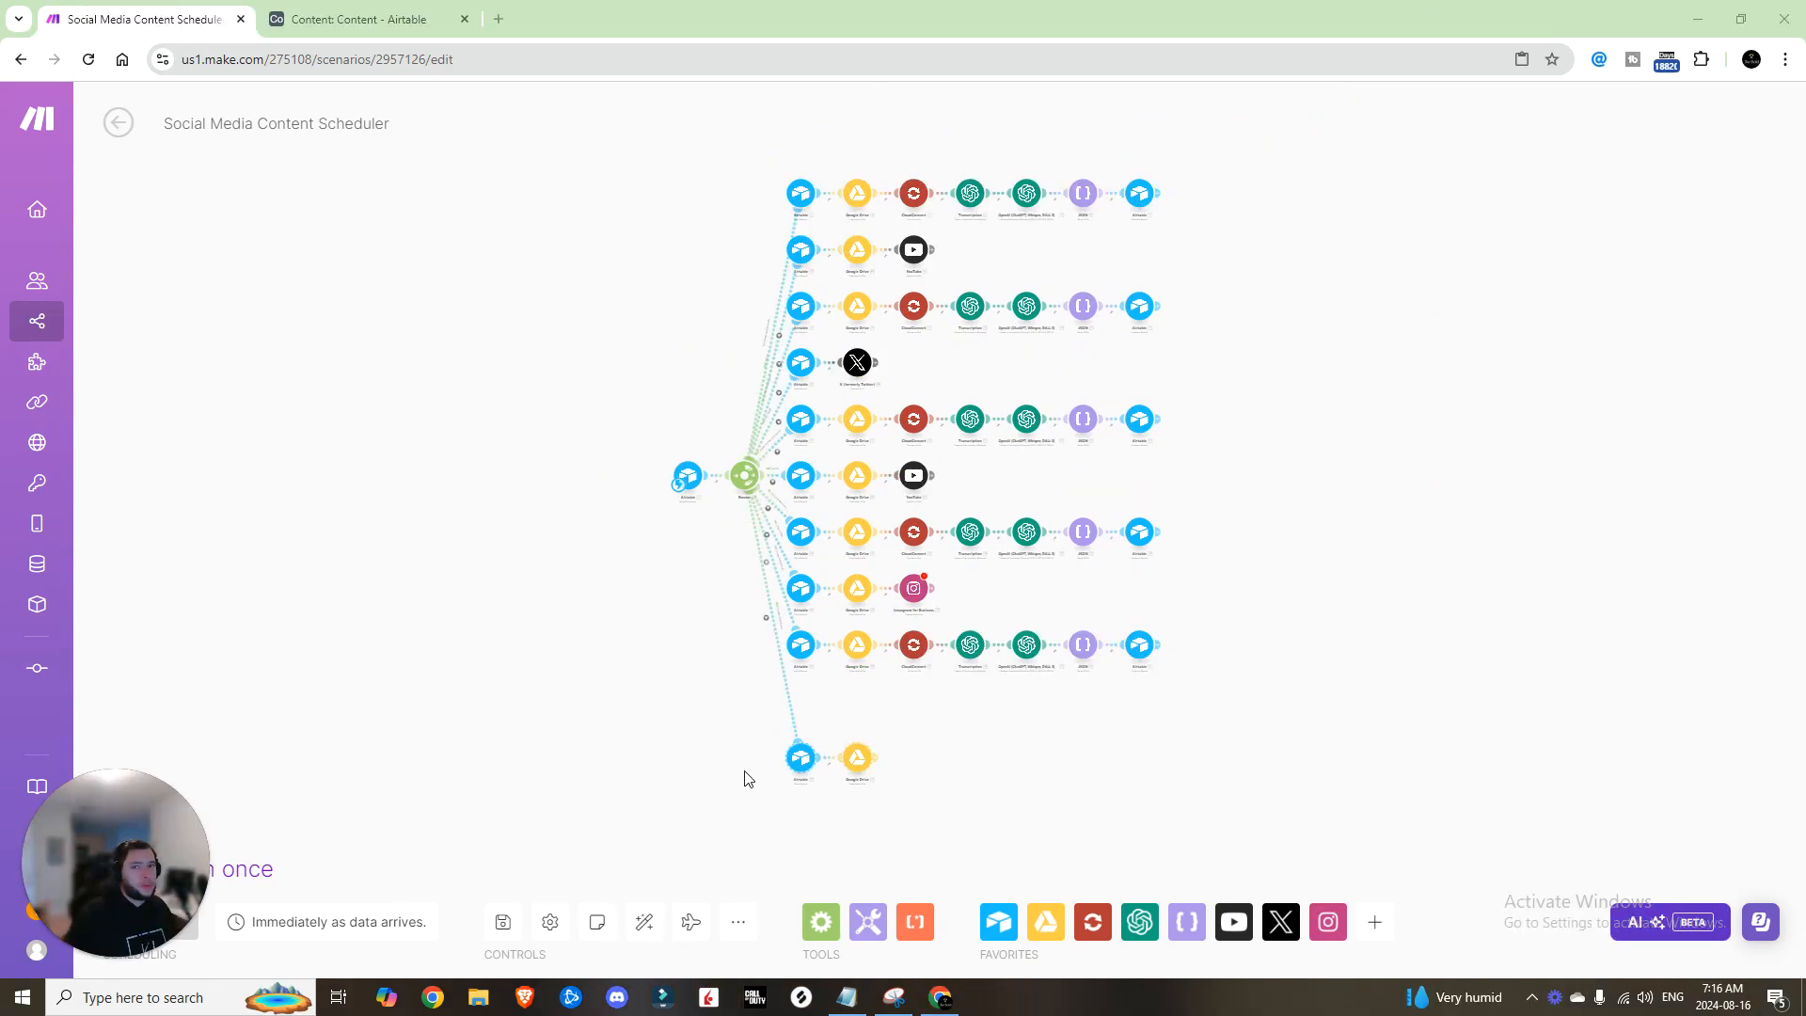
Step: Add a TikTok Campaign Management 'Make an API Call' module after the last Google Drive step, then view its TikTok help page
scroll(884, 755, up, 5)
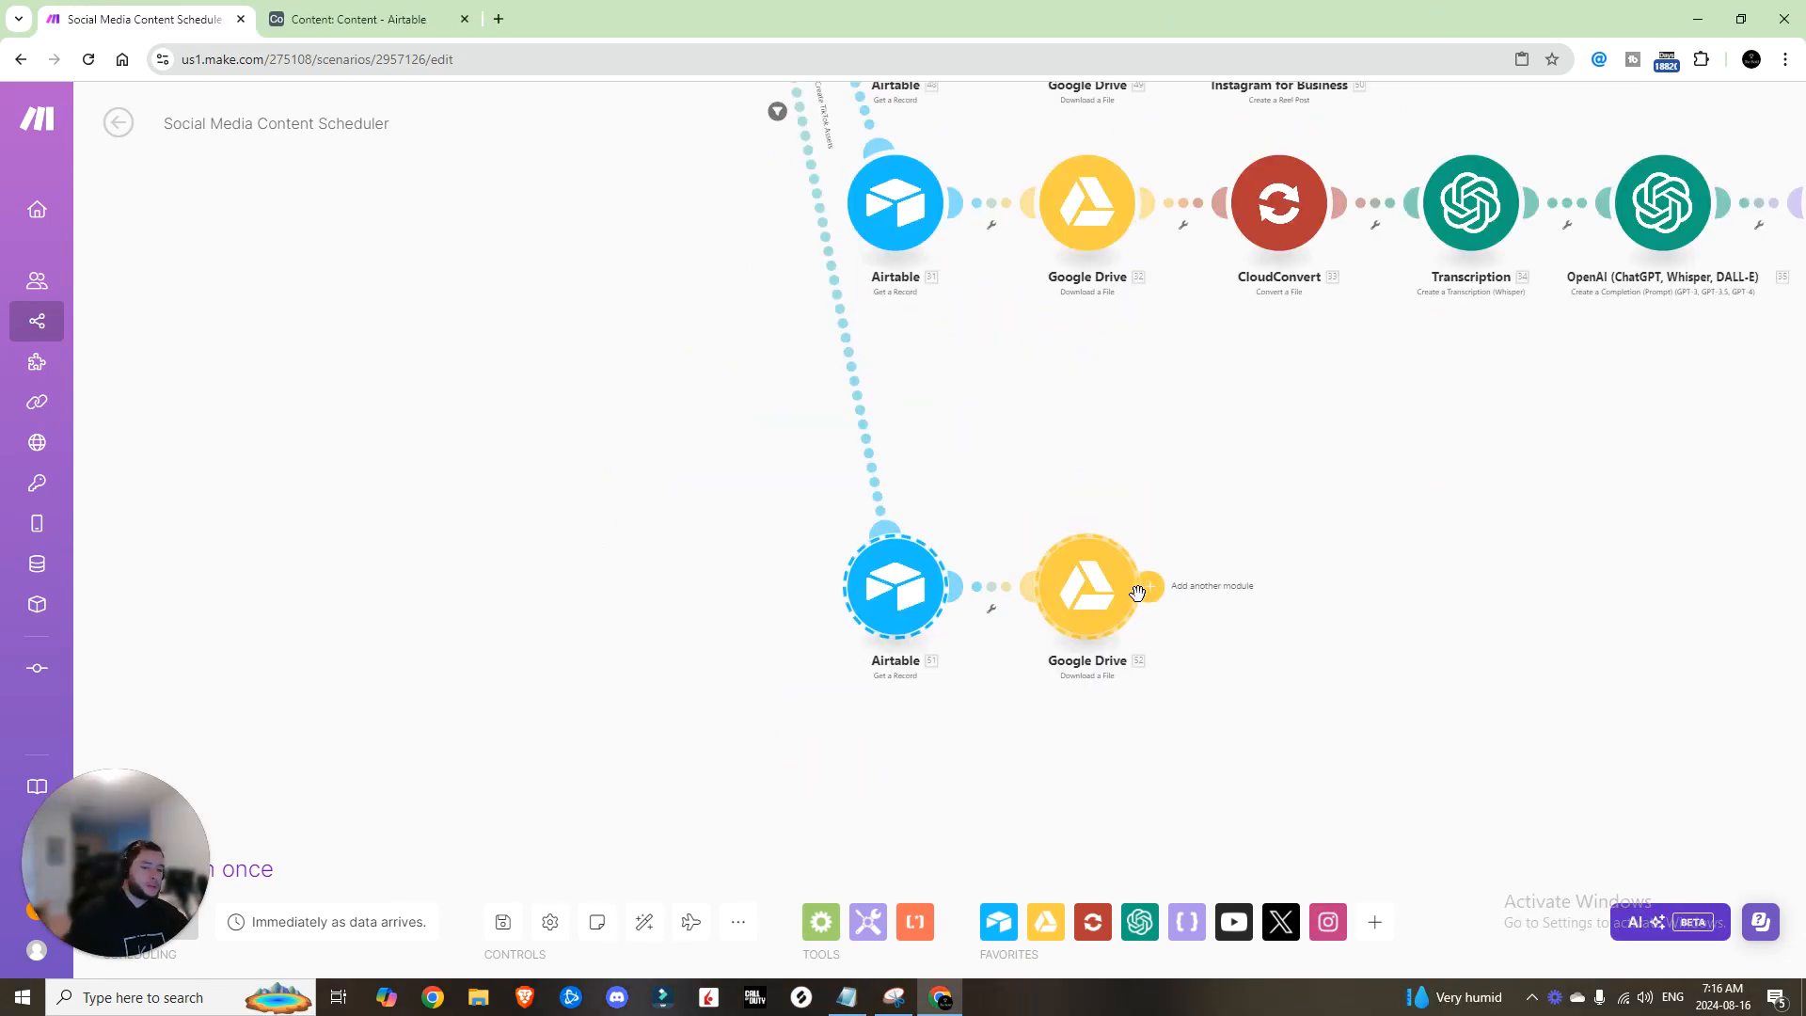
click(1151, 590)
scroll(1491, 621, down, 3)
scroll(1491, 622, down, 2)
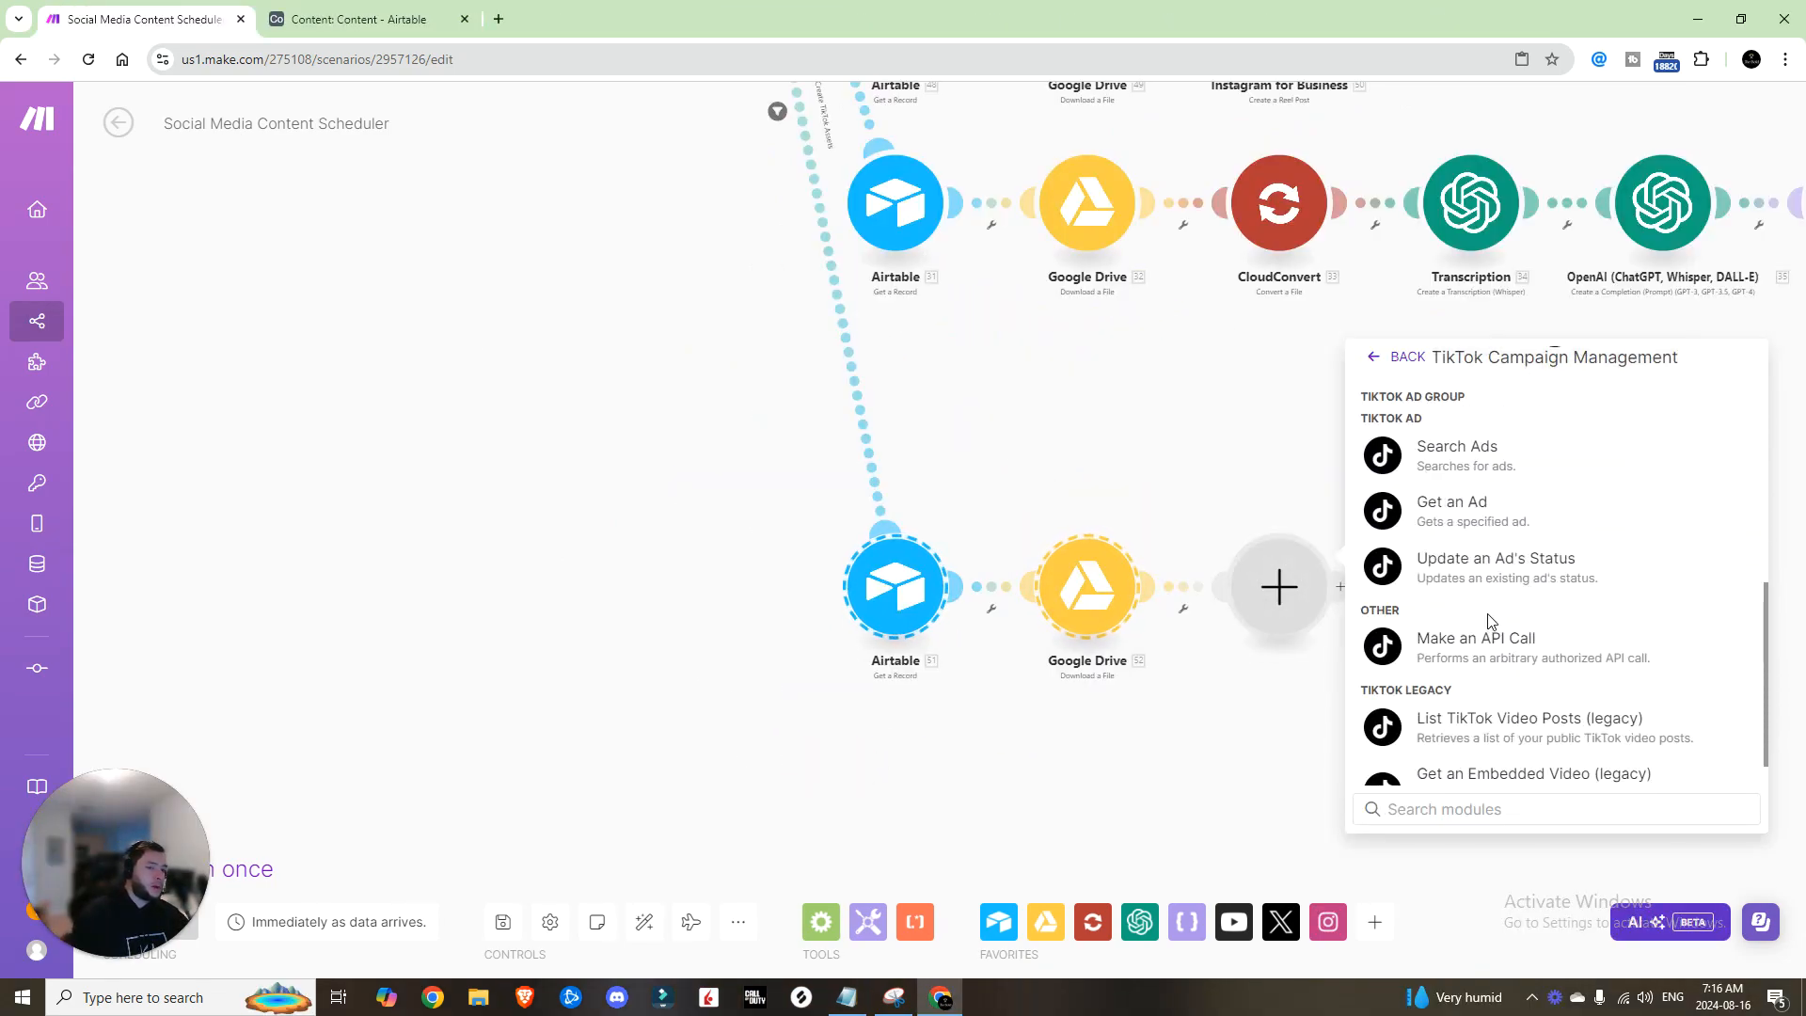
click(1486, 636)
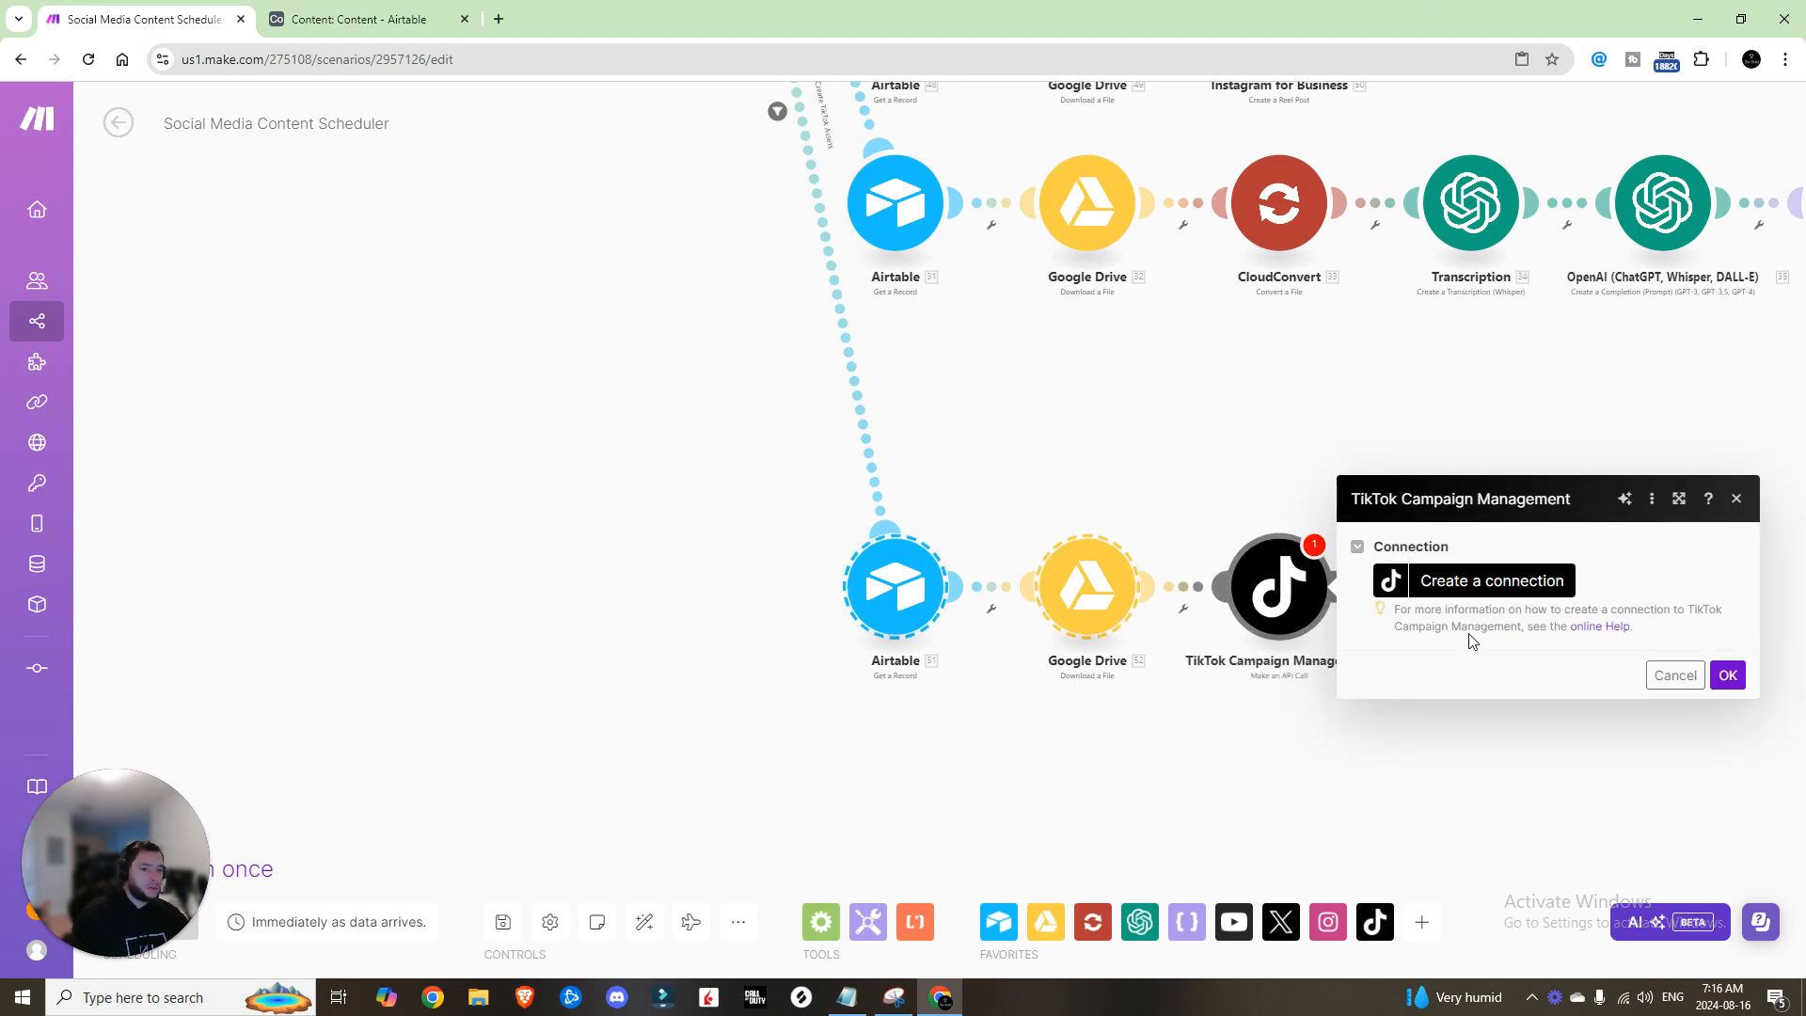
middle_click(1599, 626)
click(408, 35)
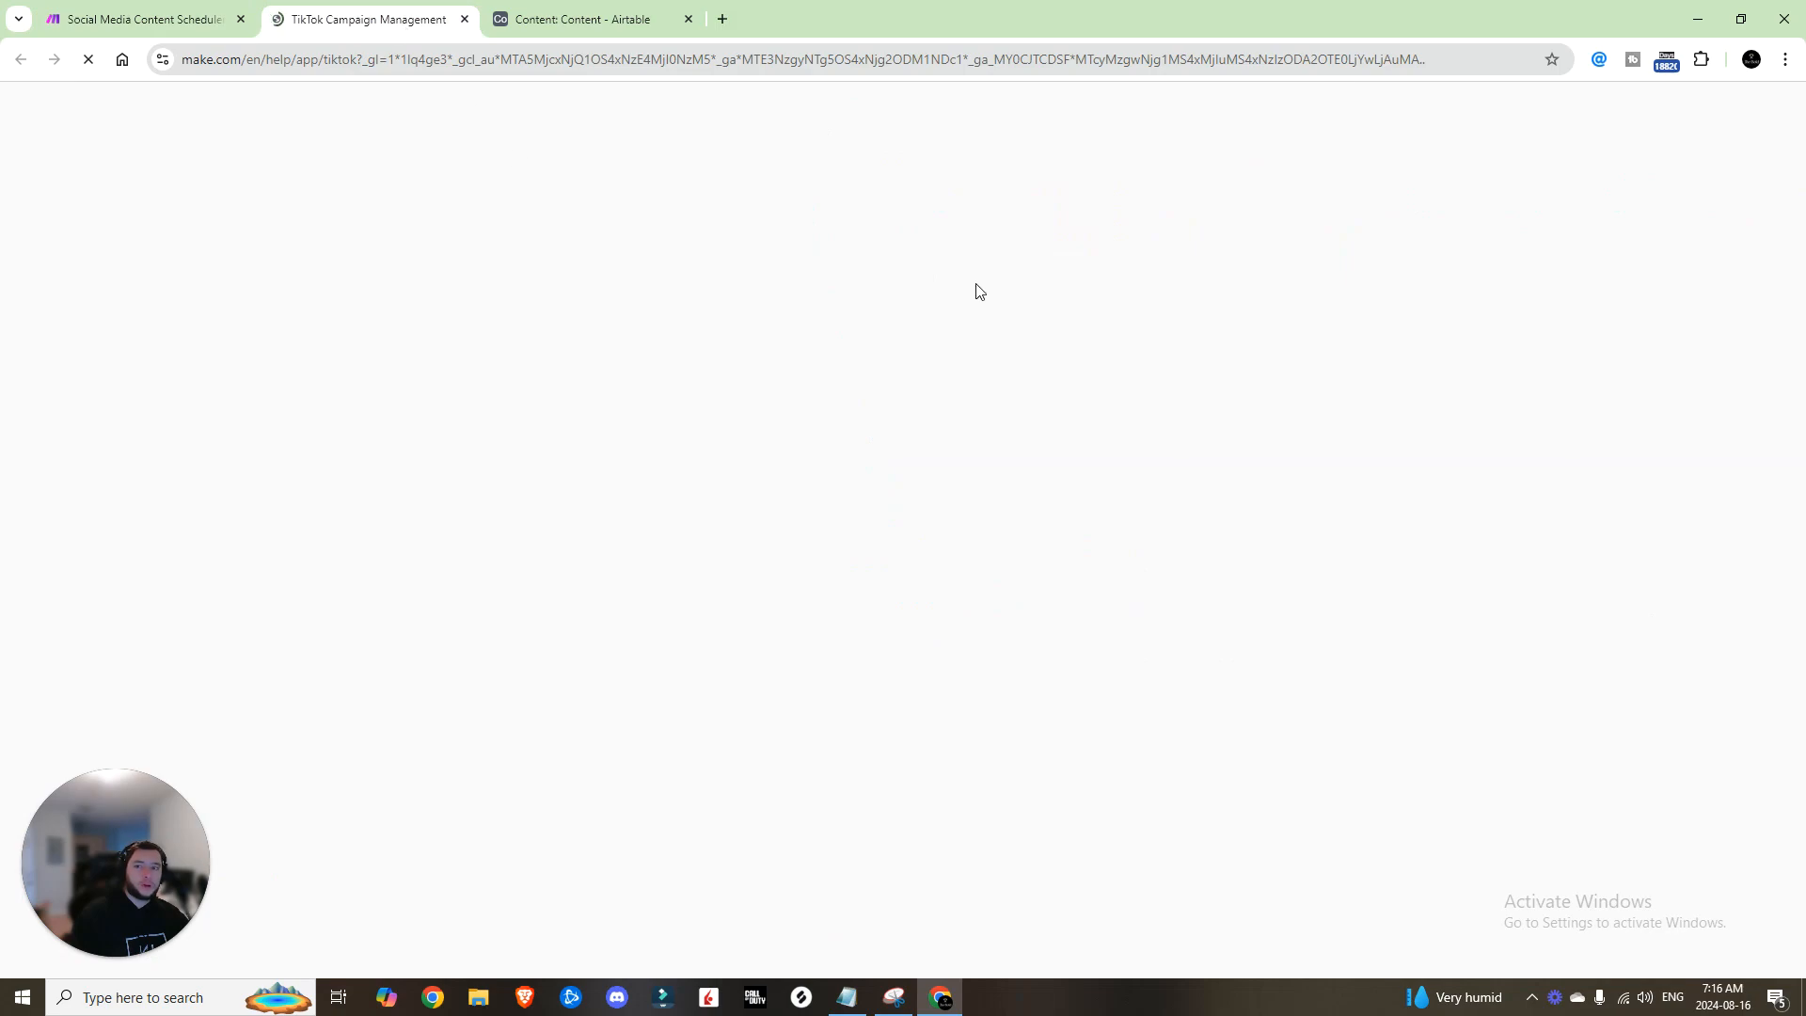
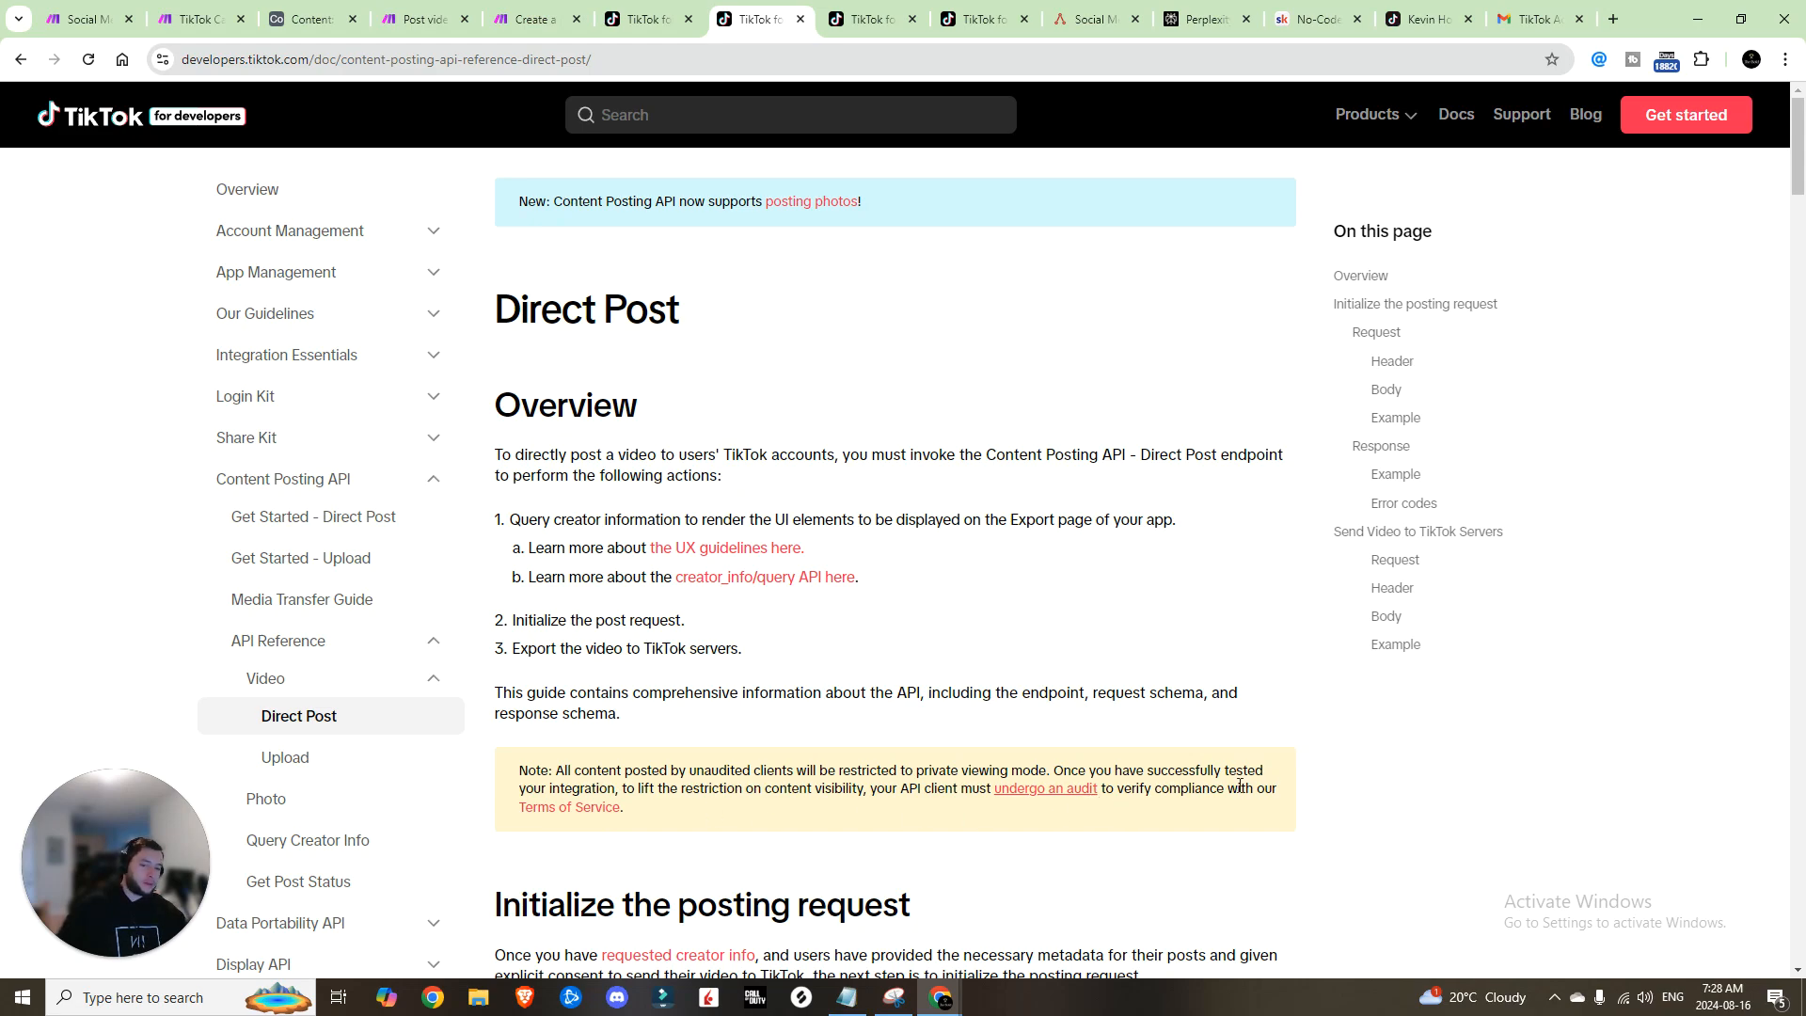
Step: Scroll through TikTok's Direct Post API reference page to review it
scroll(1055, 488, down, 4)
scroll(1054, 488, down, 15)
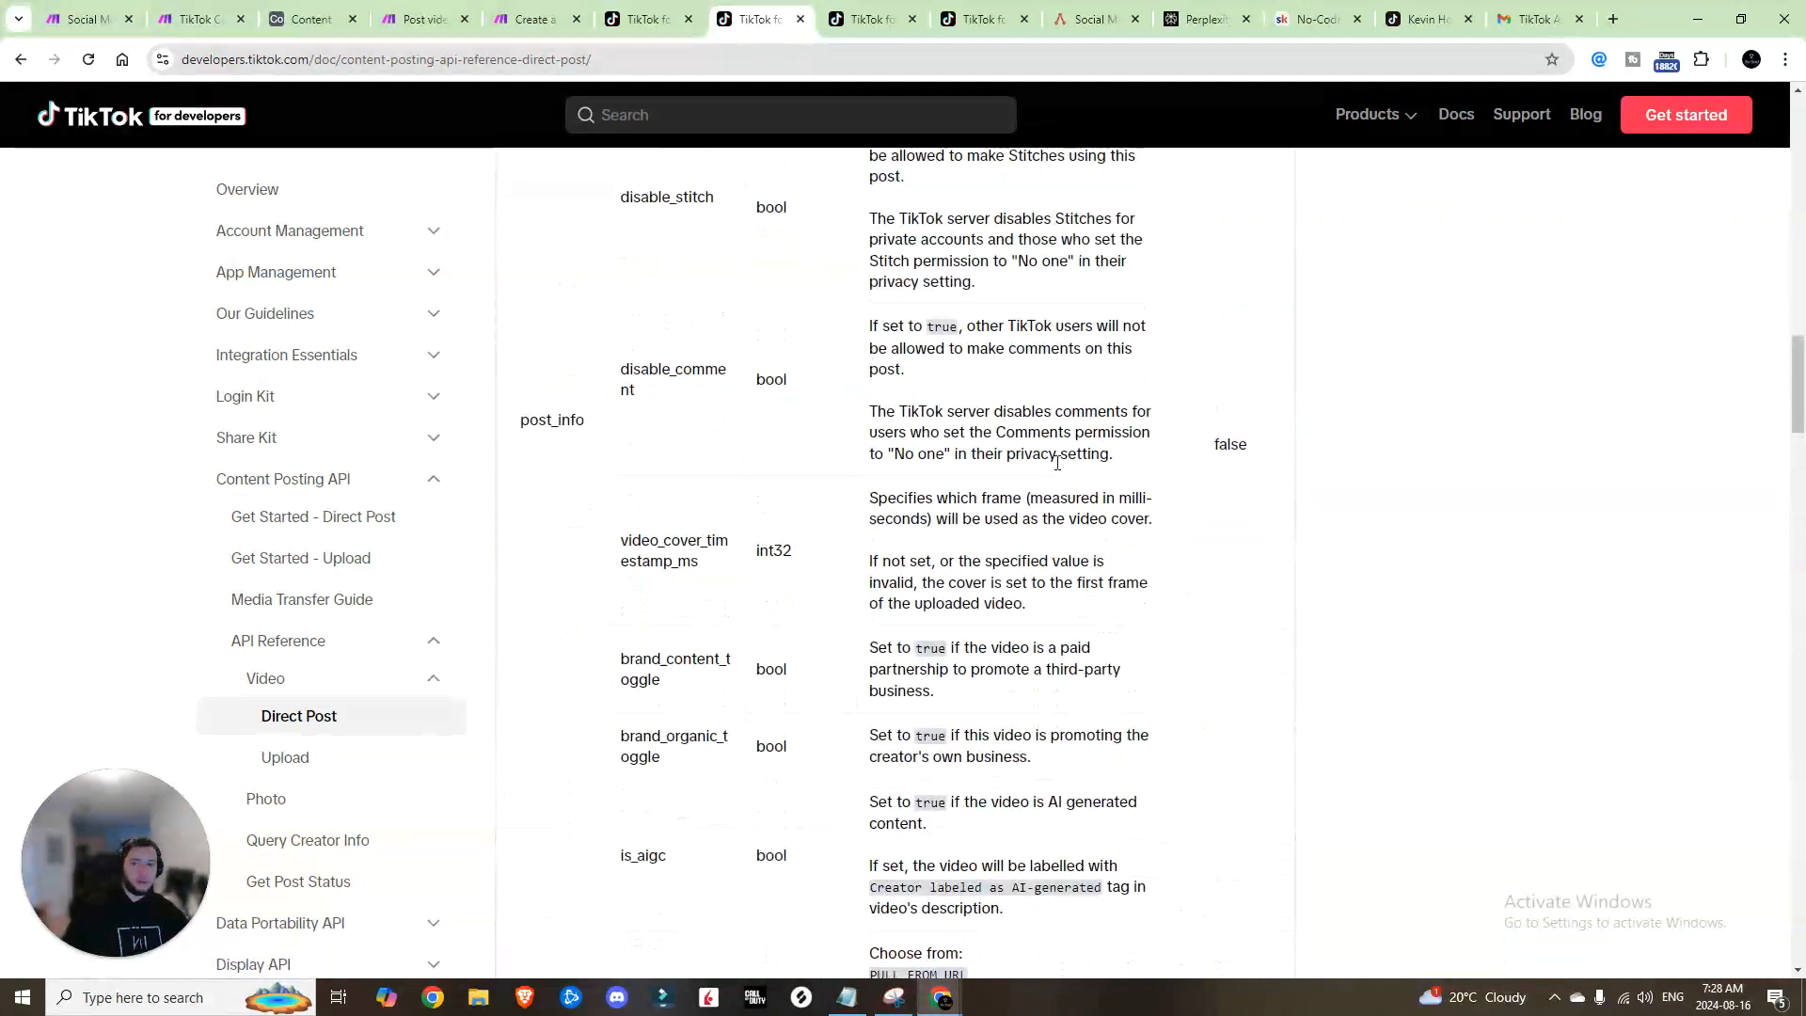
scroll(1057, 479, up, 20)
scroll(1060, 470, up, 1)
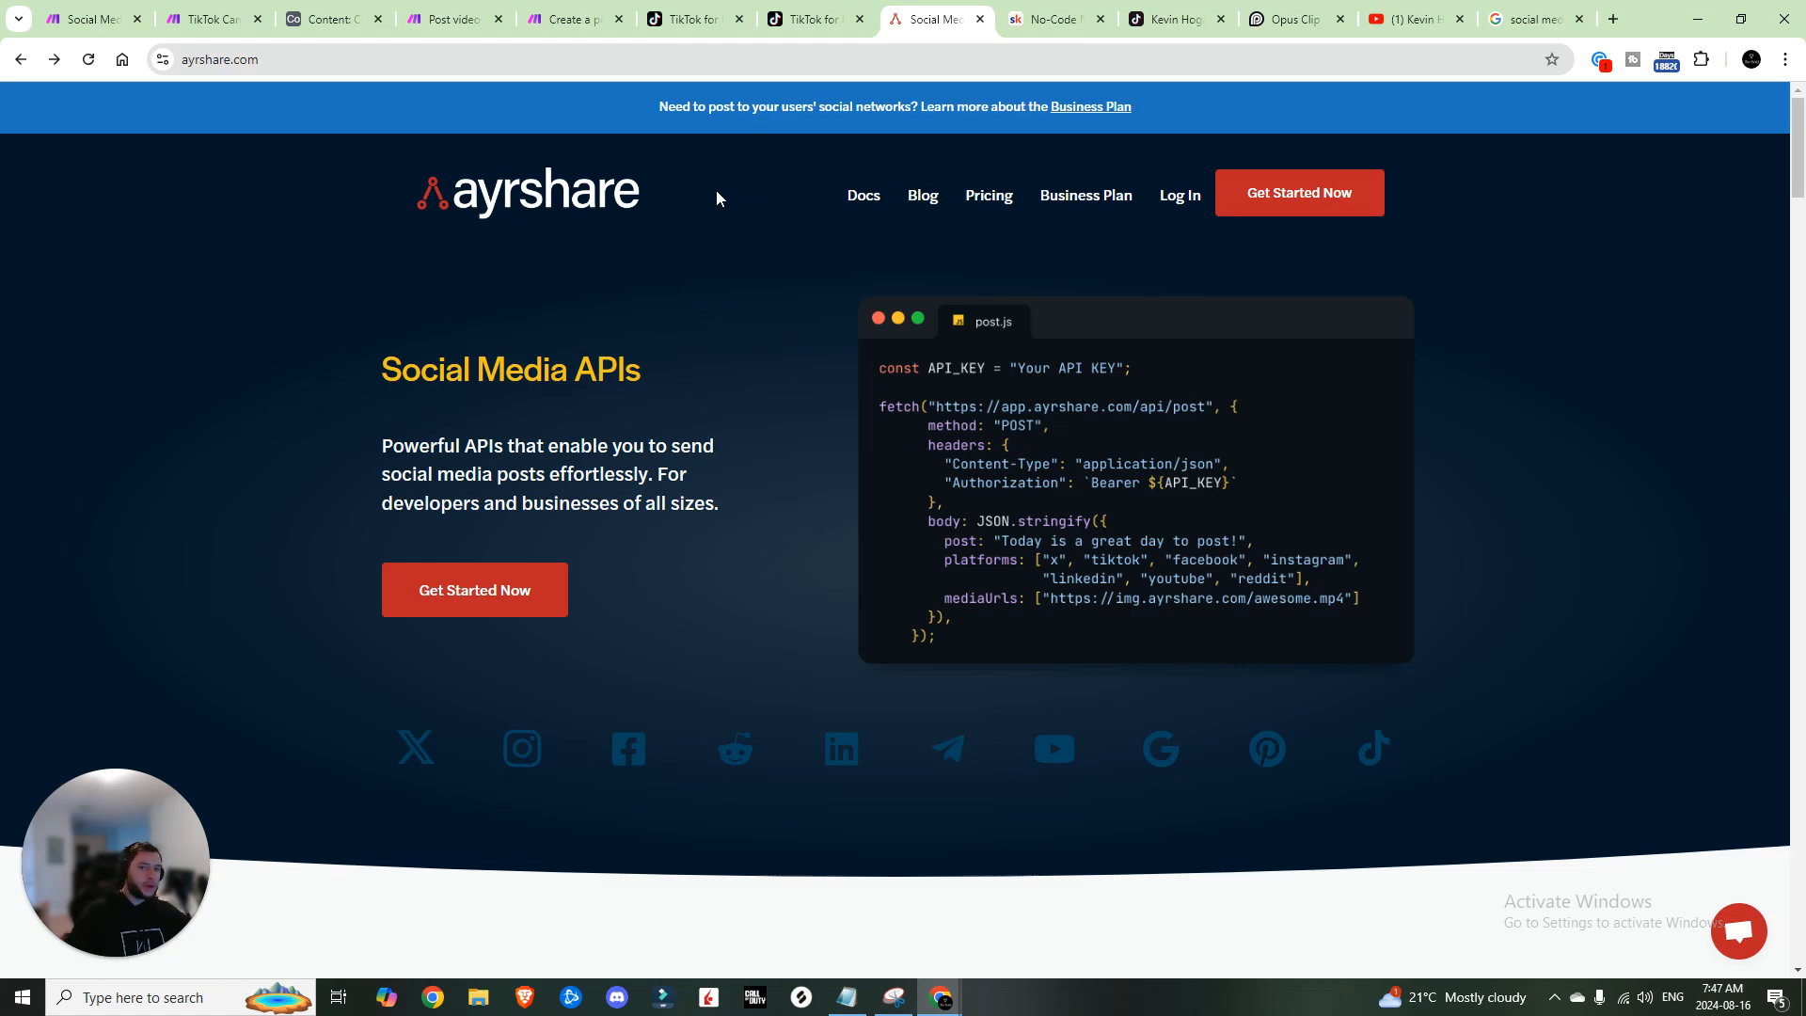
Step: Compare Ayrshare's pricing plans, noting the free plan's 20 posts per month limit
scroll(678, 234, down, 2)
scroll(681, 232, up, 1)
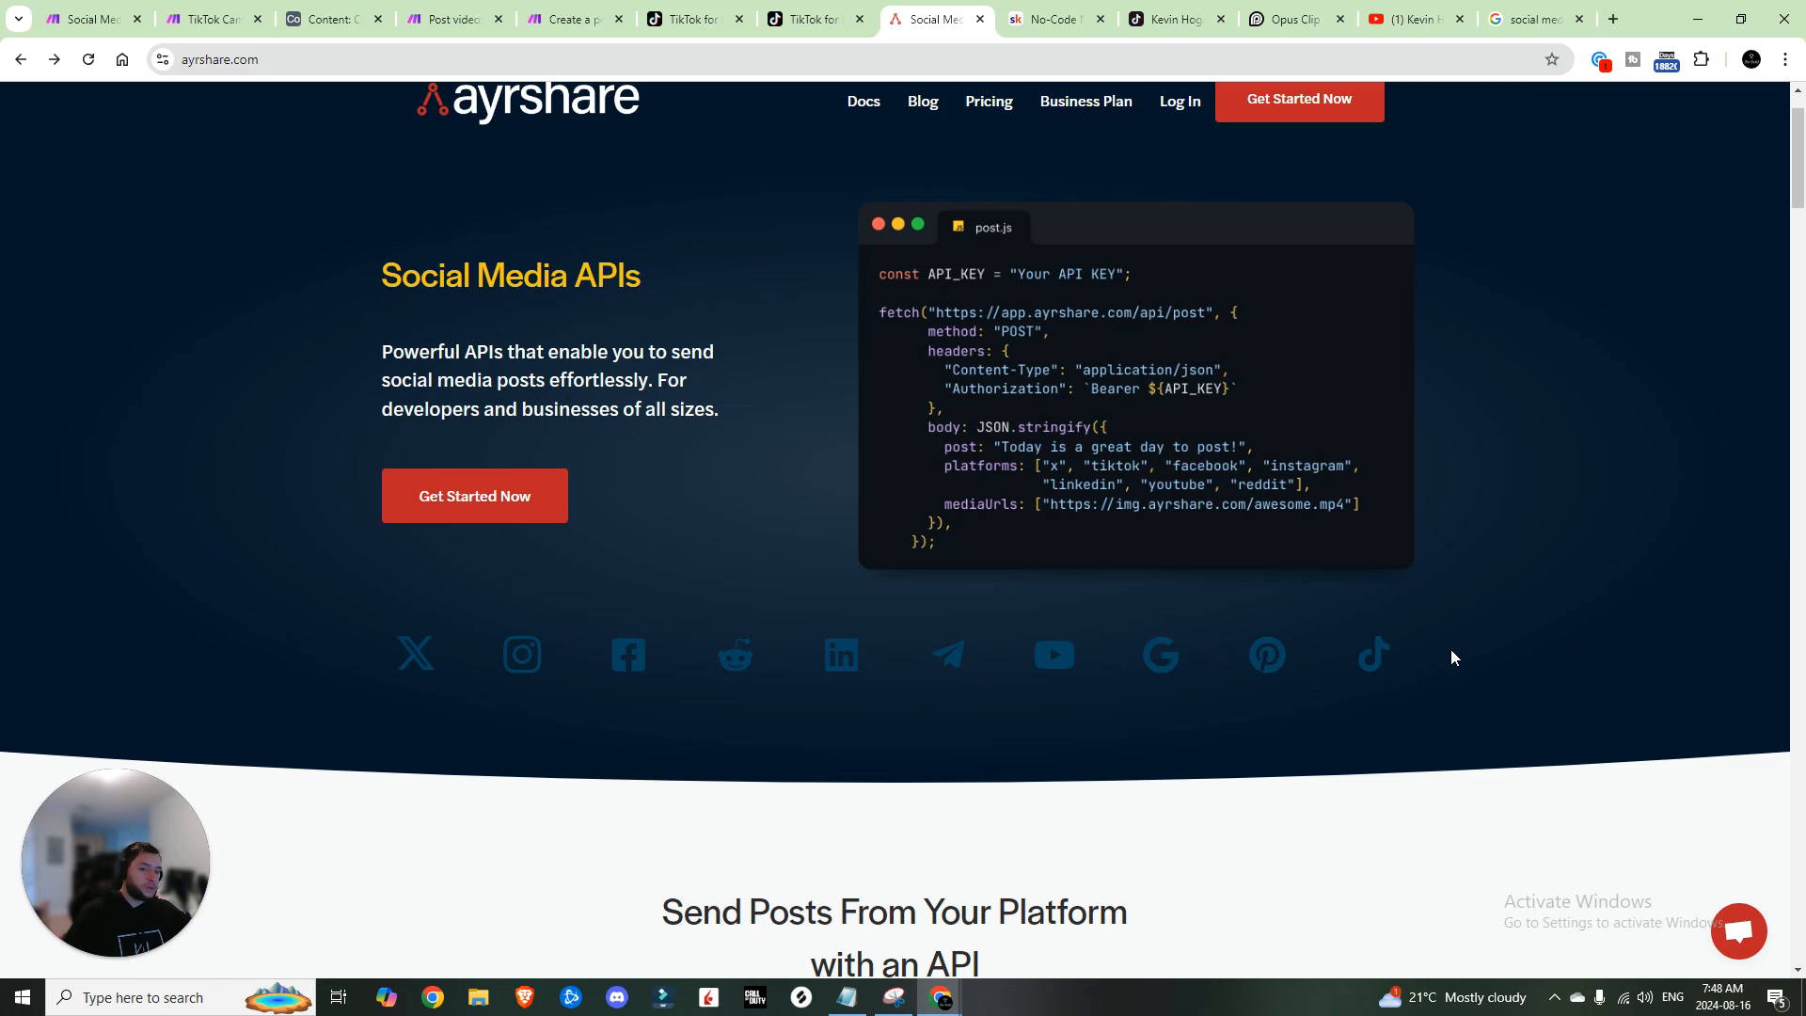
scroll(1417, 393, up, 1)
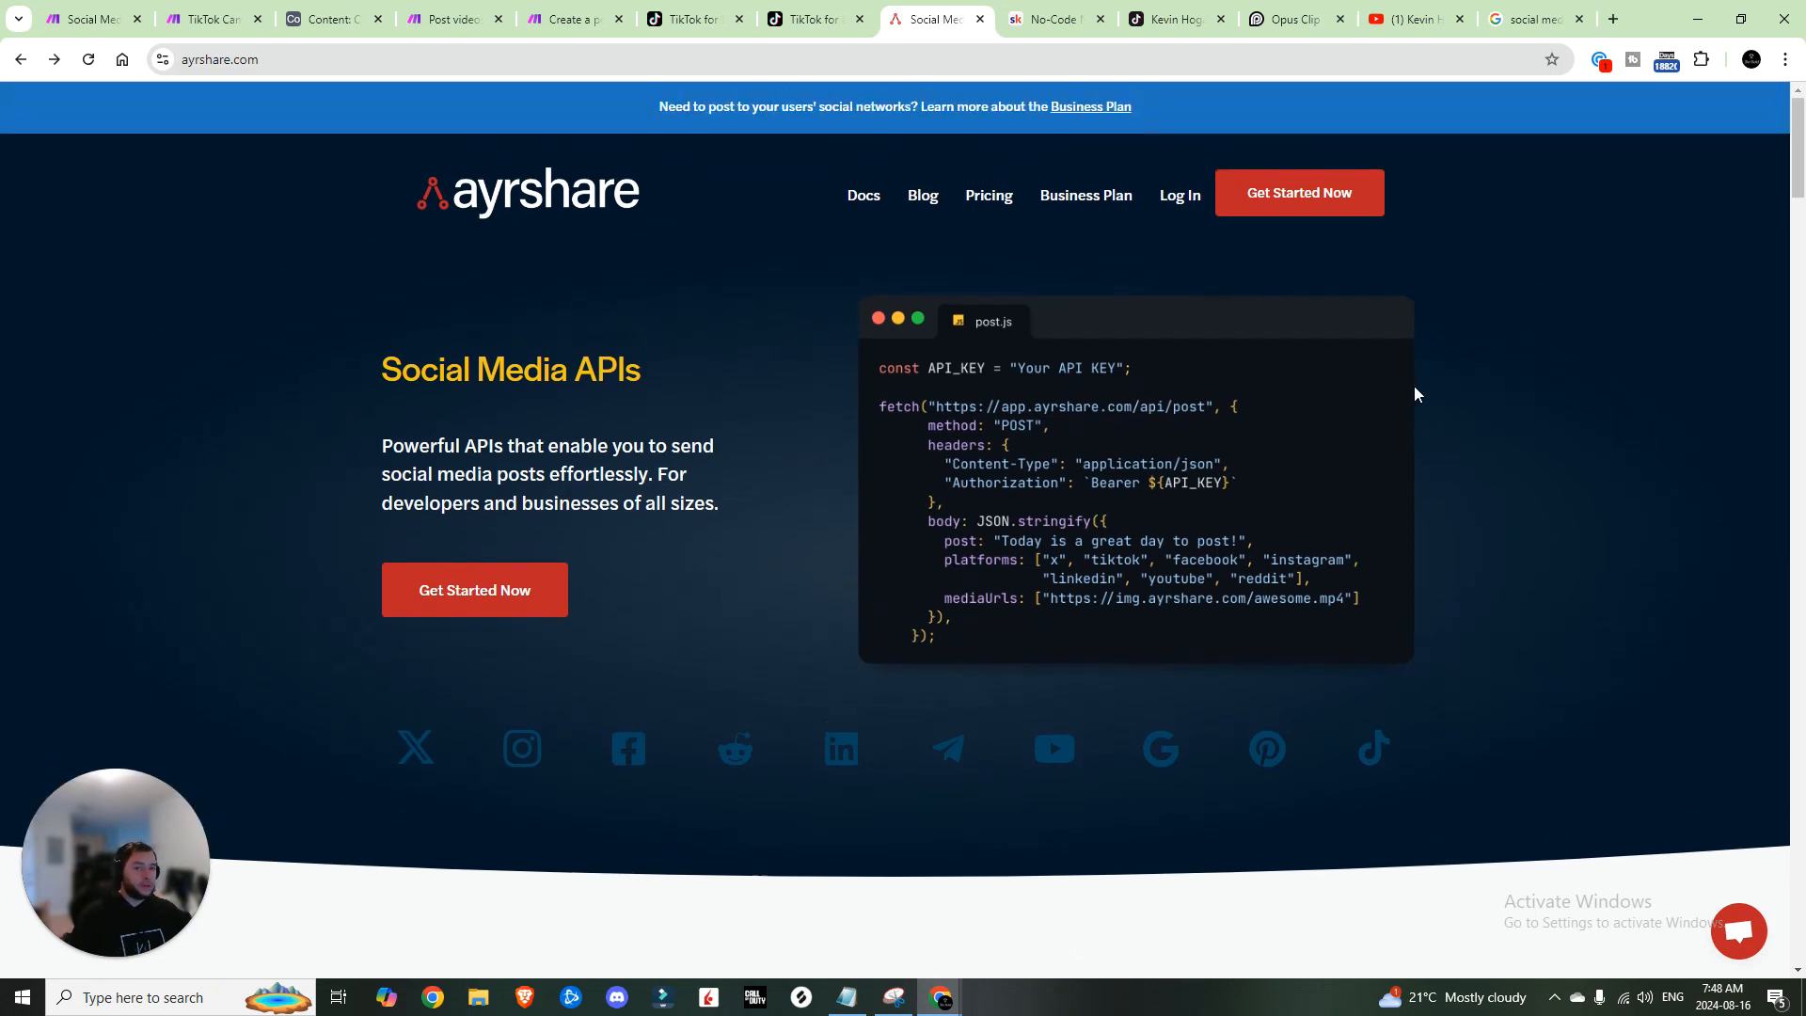
click(986, 195)
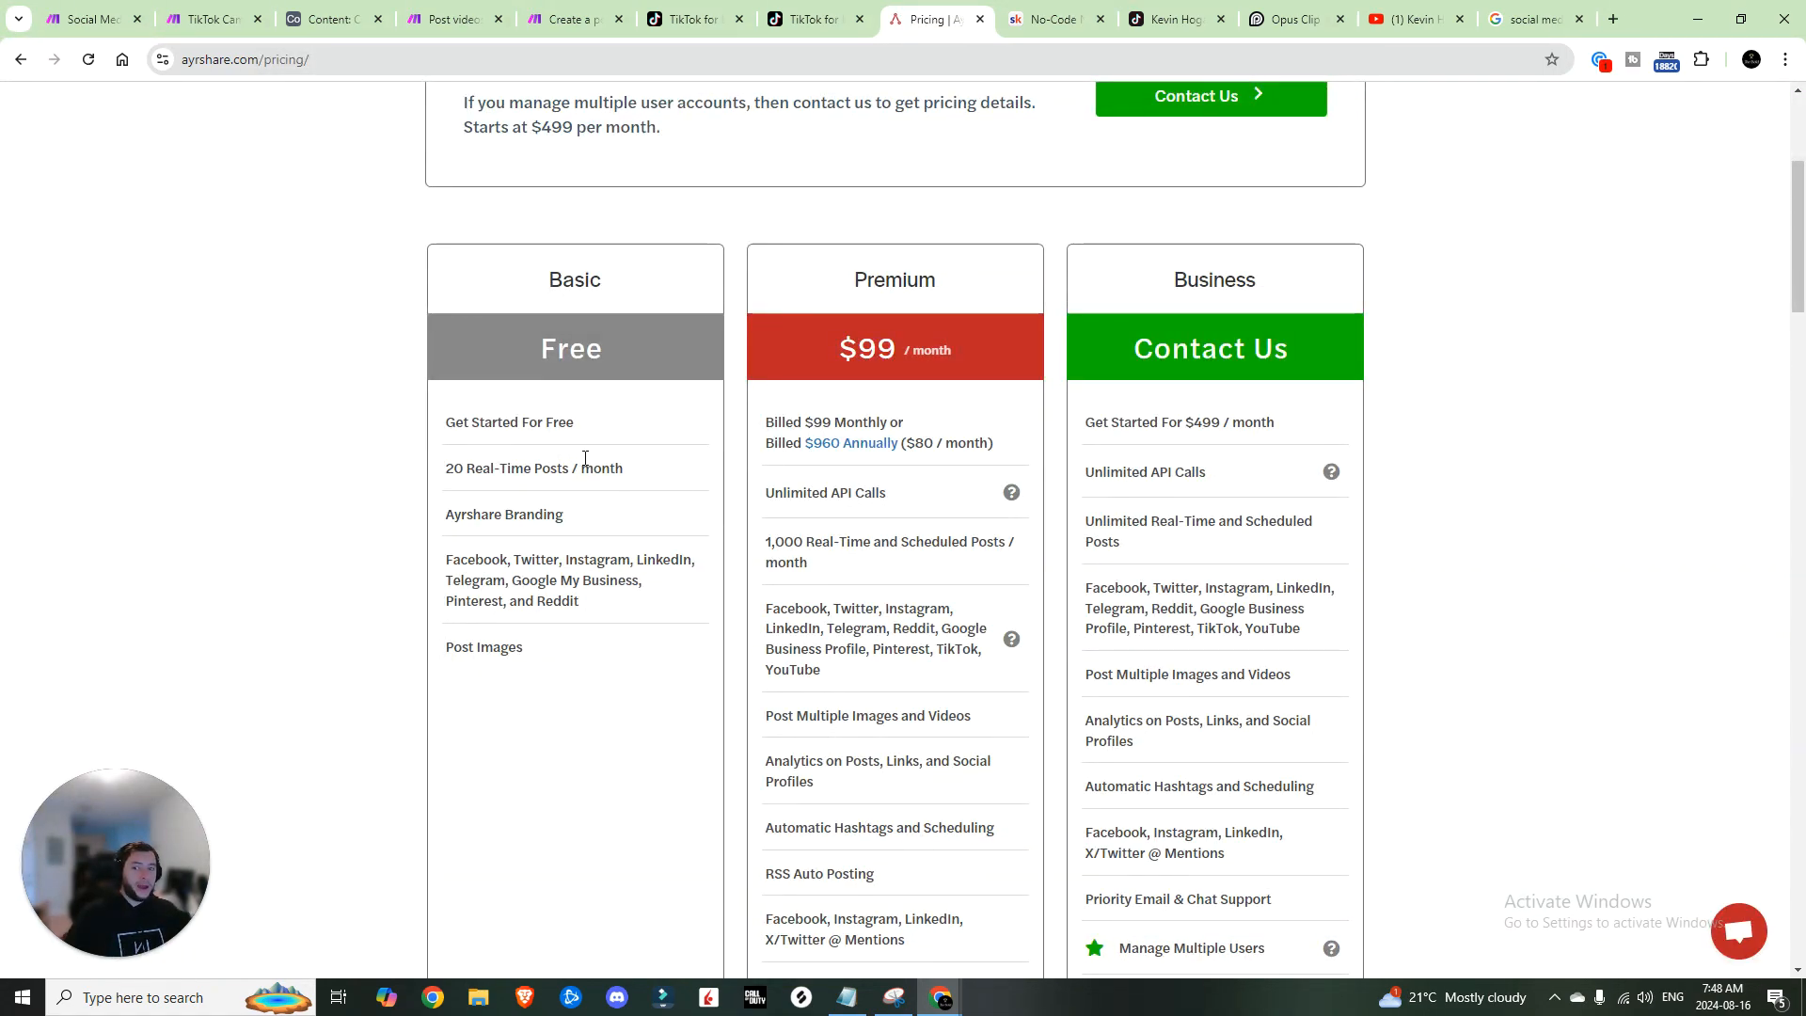
drag(445, 468, 424, 371)
scroll(504, 508, down, 2)
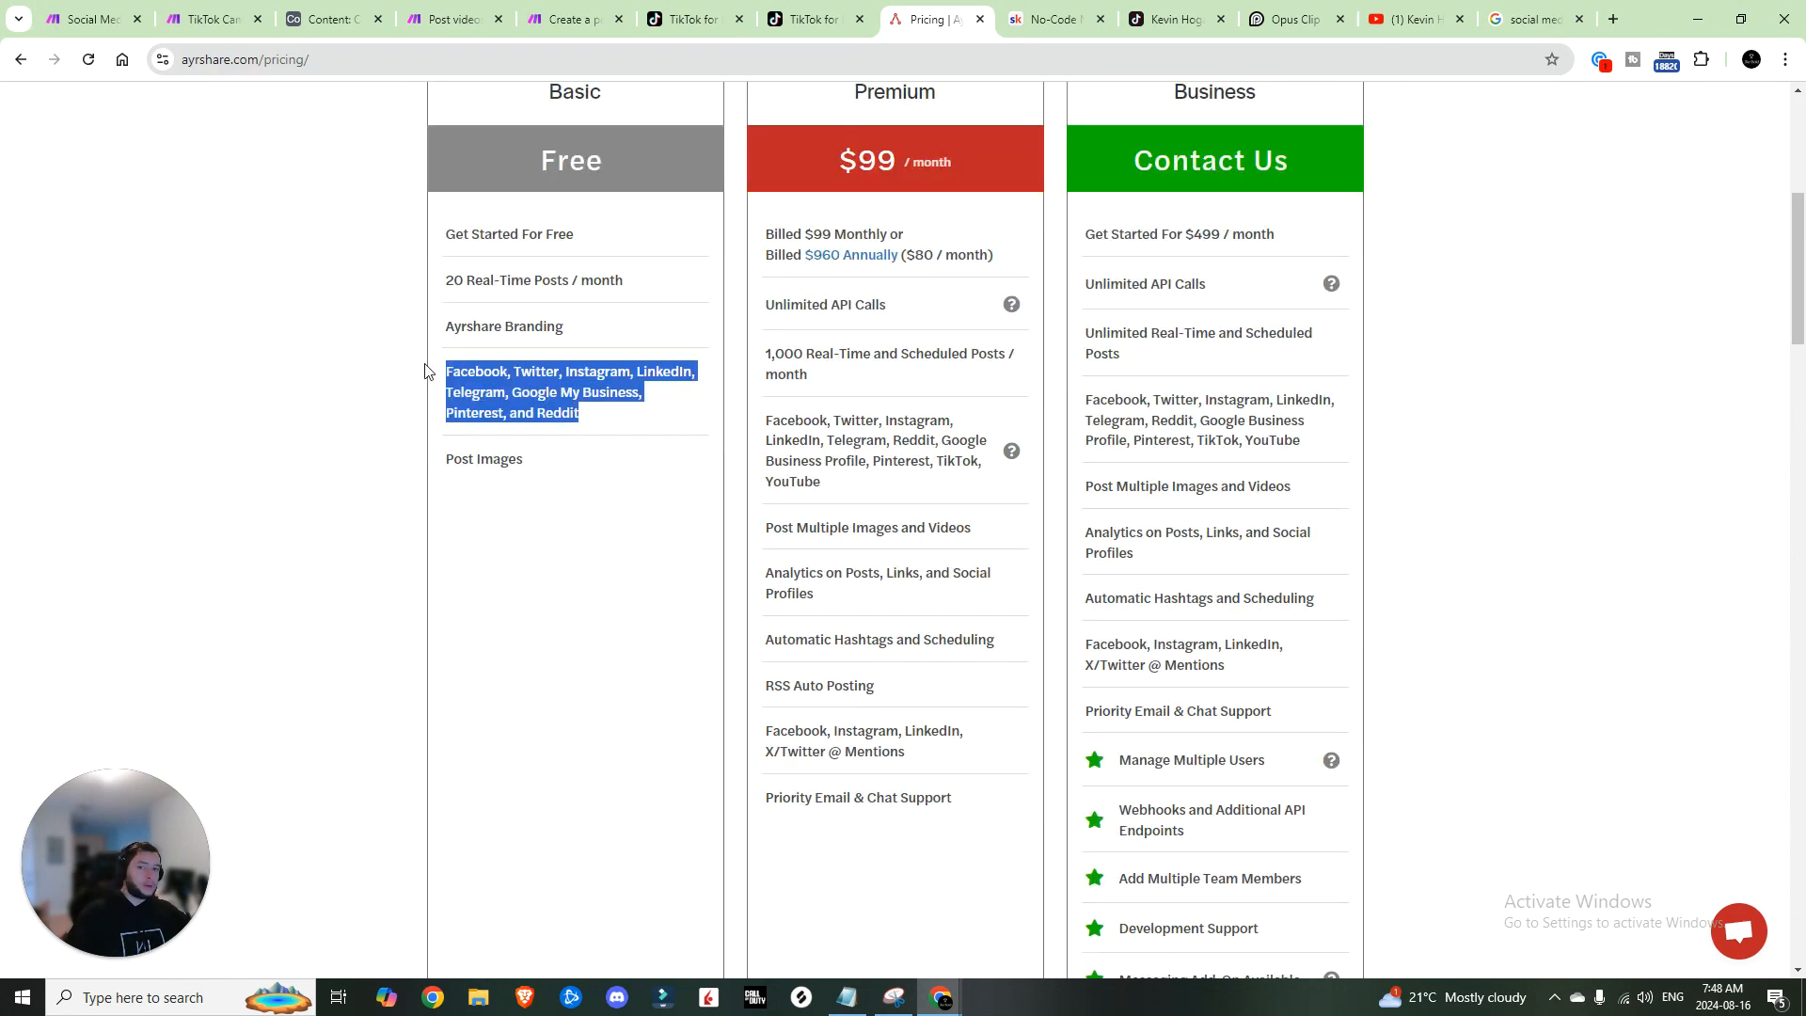
scroll(424, 371, down, 4)
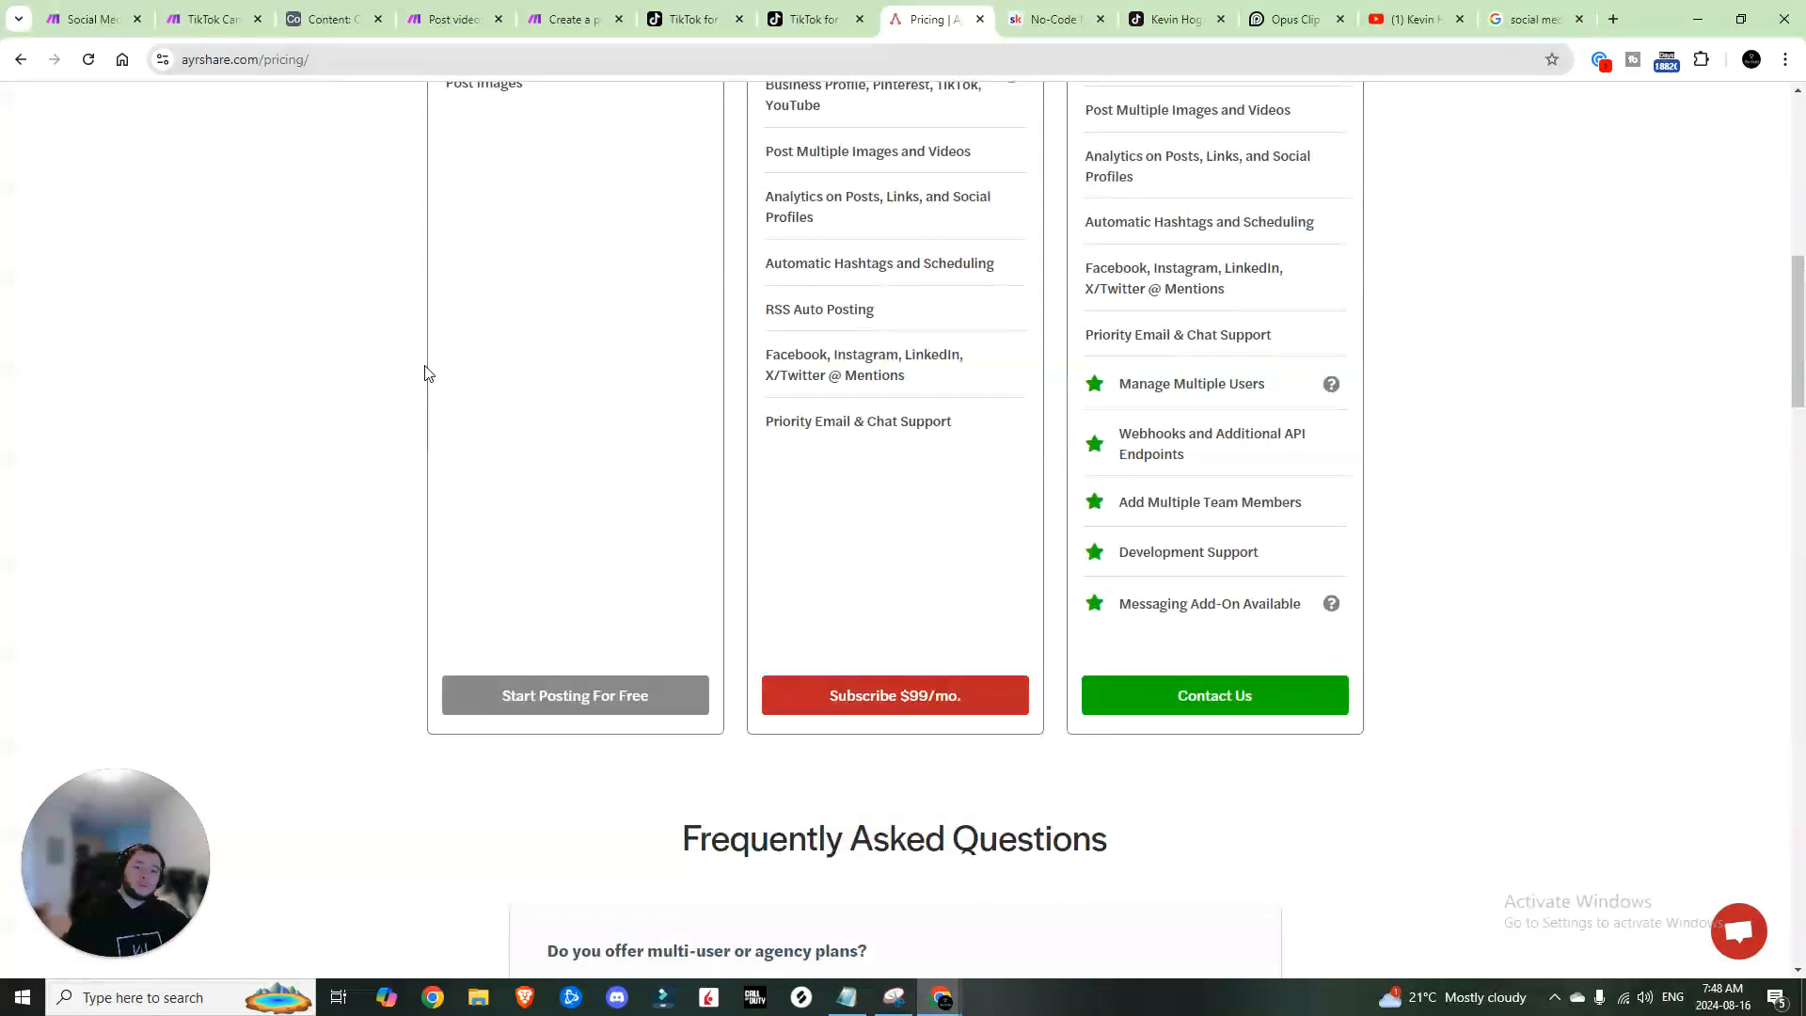
scroll(425, 370, up, 4)
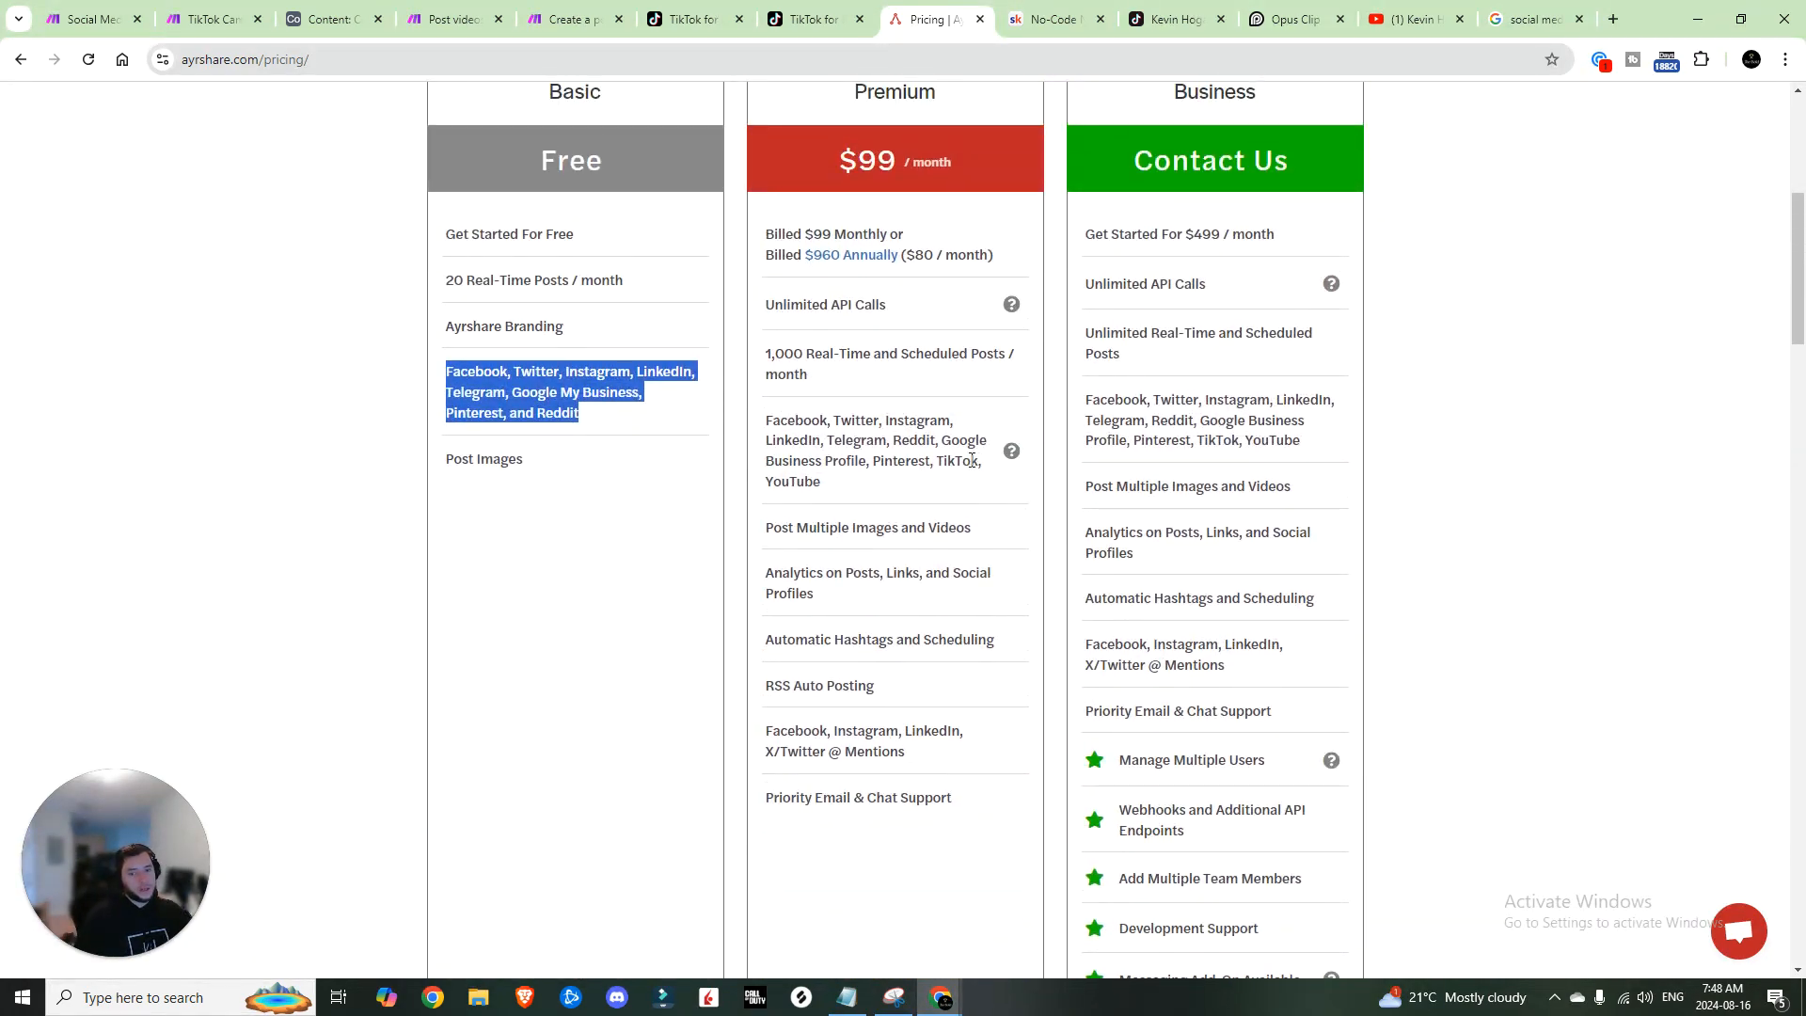
scroll(924, 302, up, 2)
scroll(975, 476, down, 9)
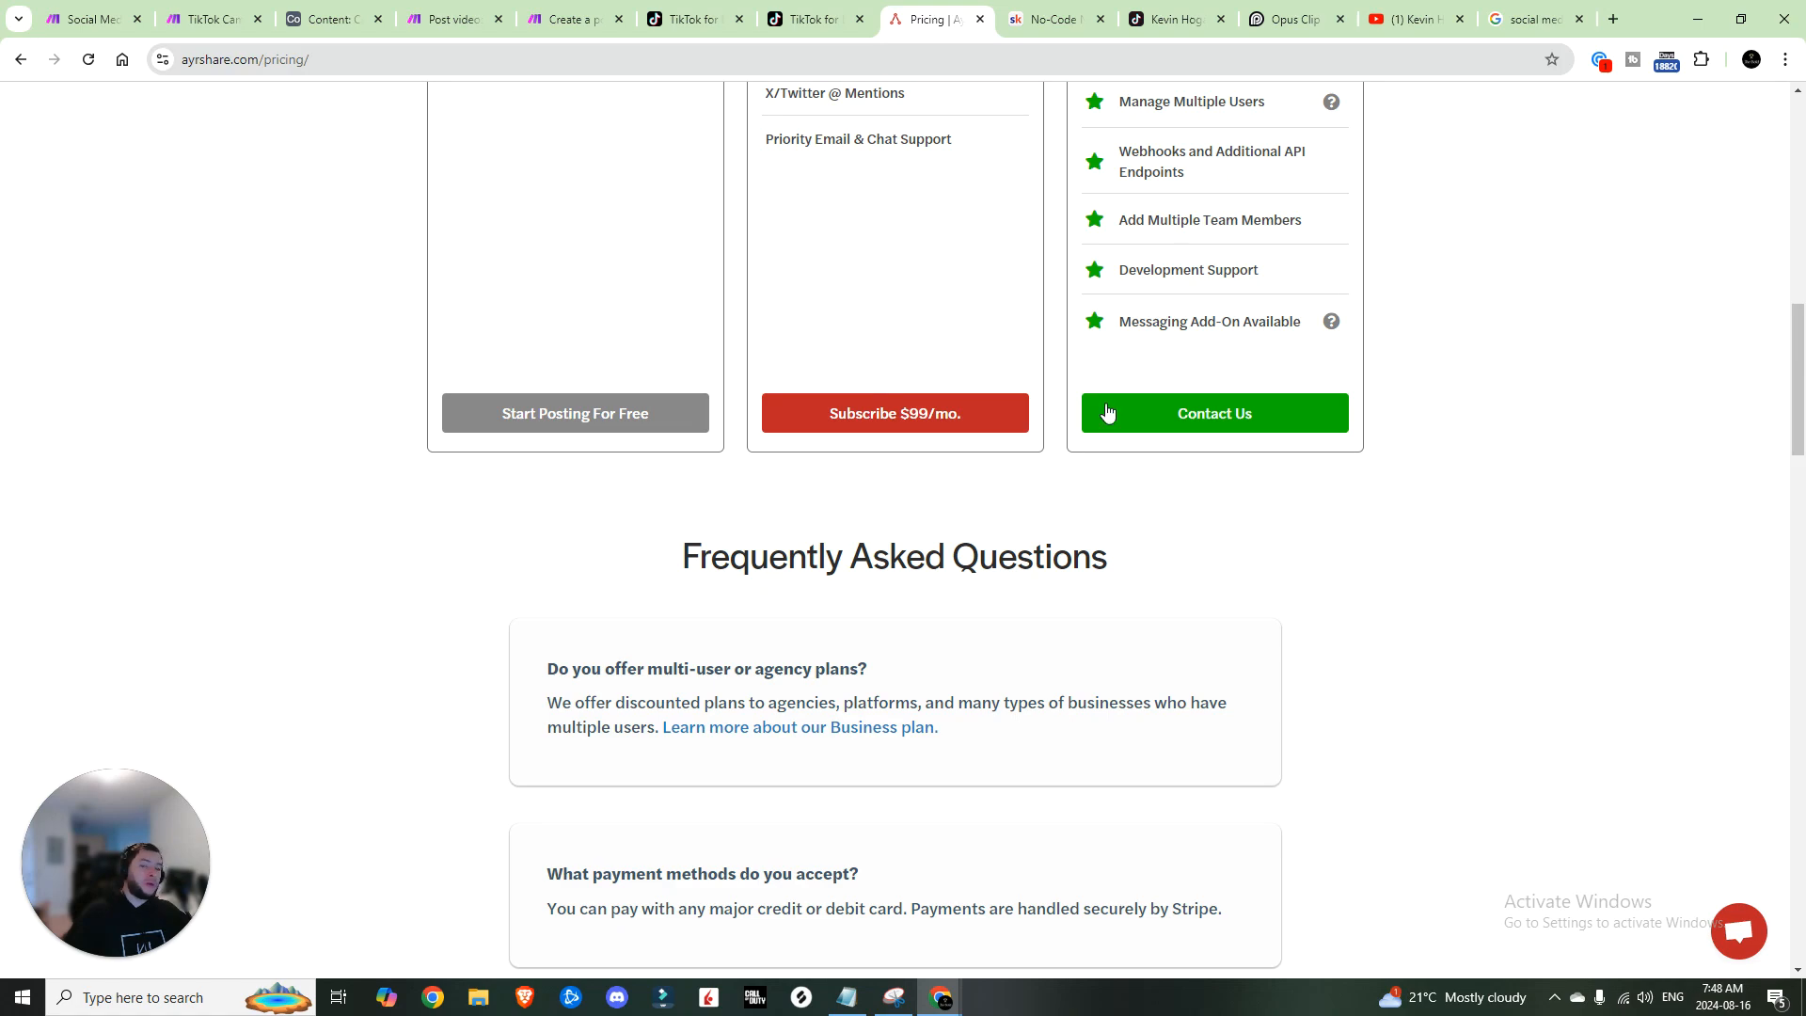
scroll(900, 442, up, 5)
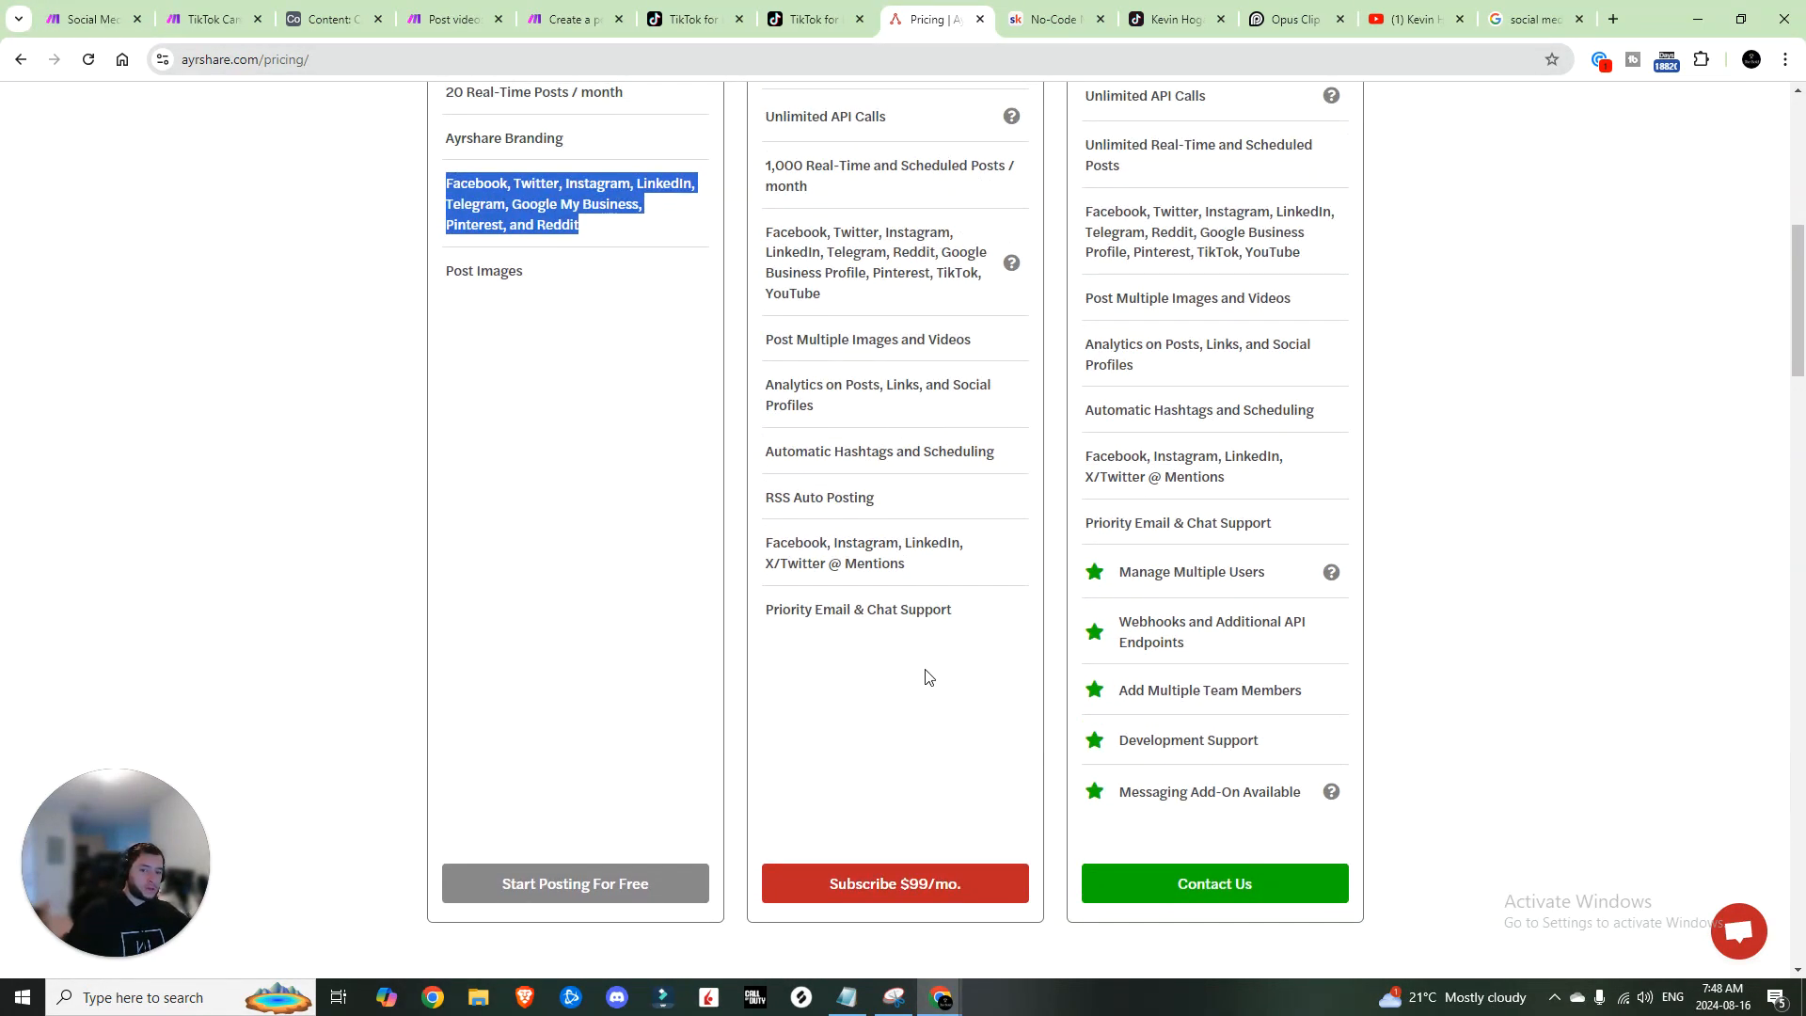
scroll(941, 786, up, 5)
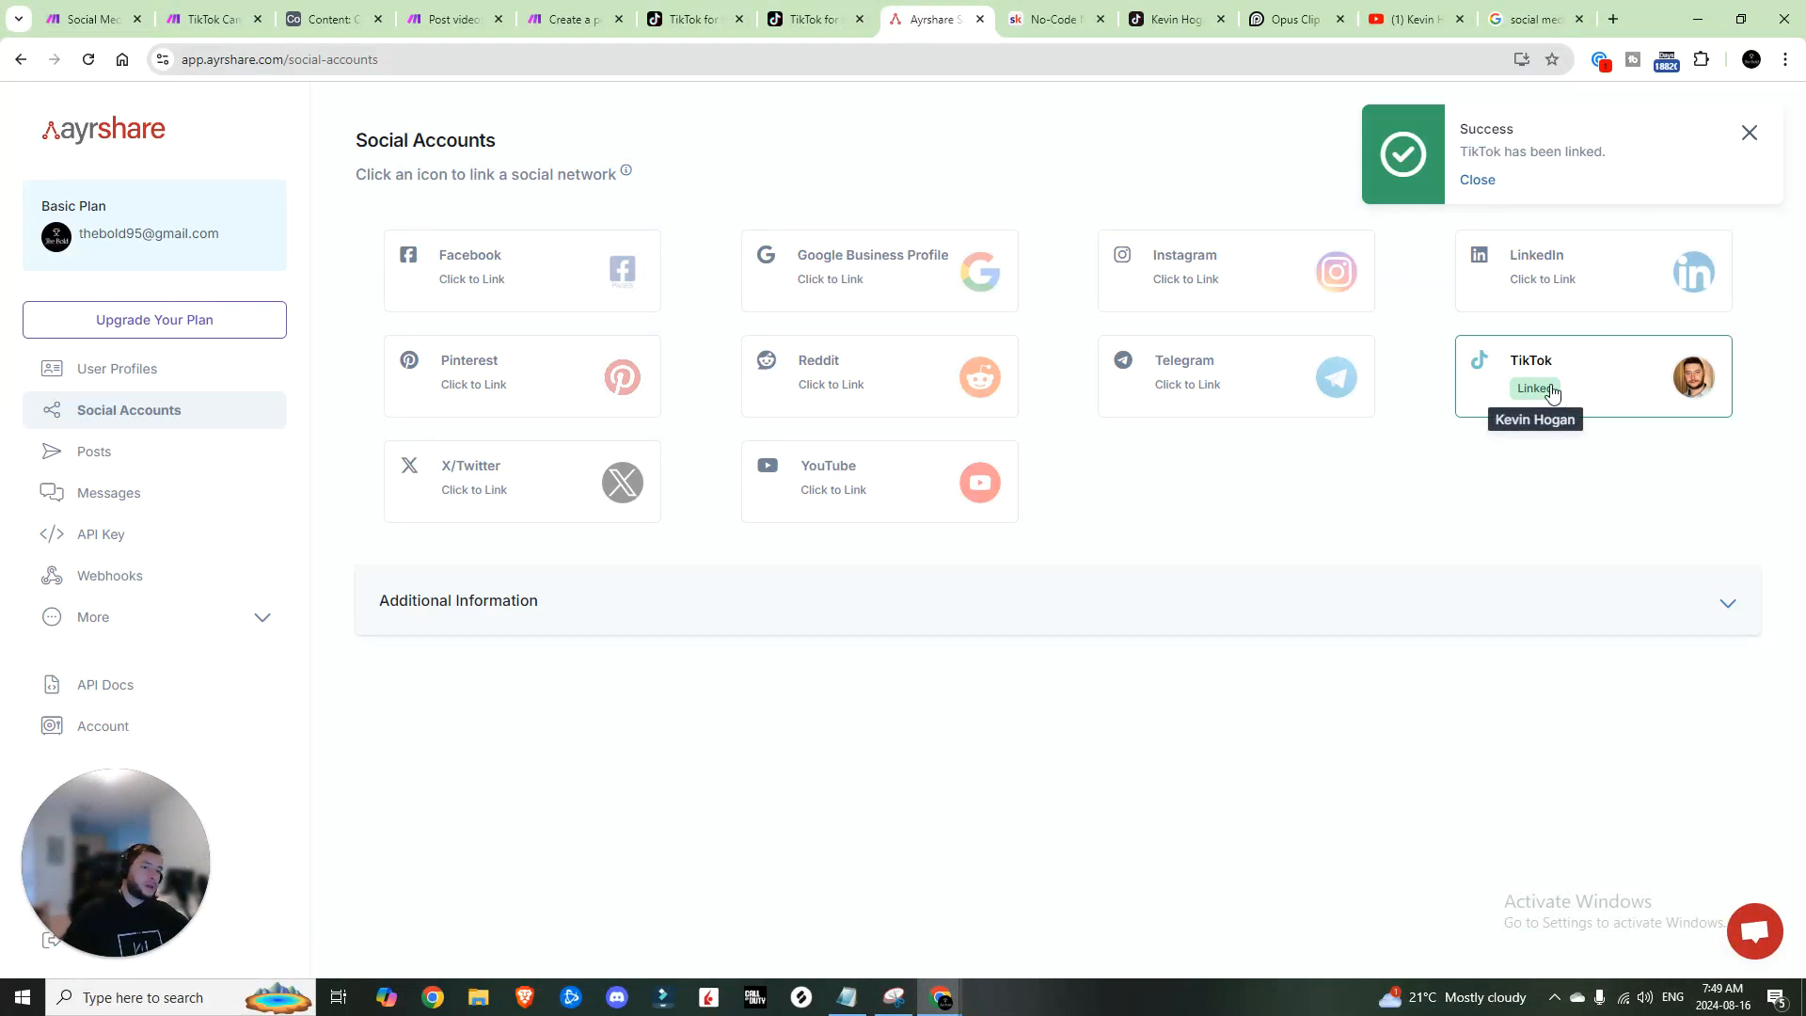
Step: Review Ayrshare's API Key, Webhooks and API Docs pages, then return to the Make scenario
click(170, 533)
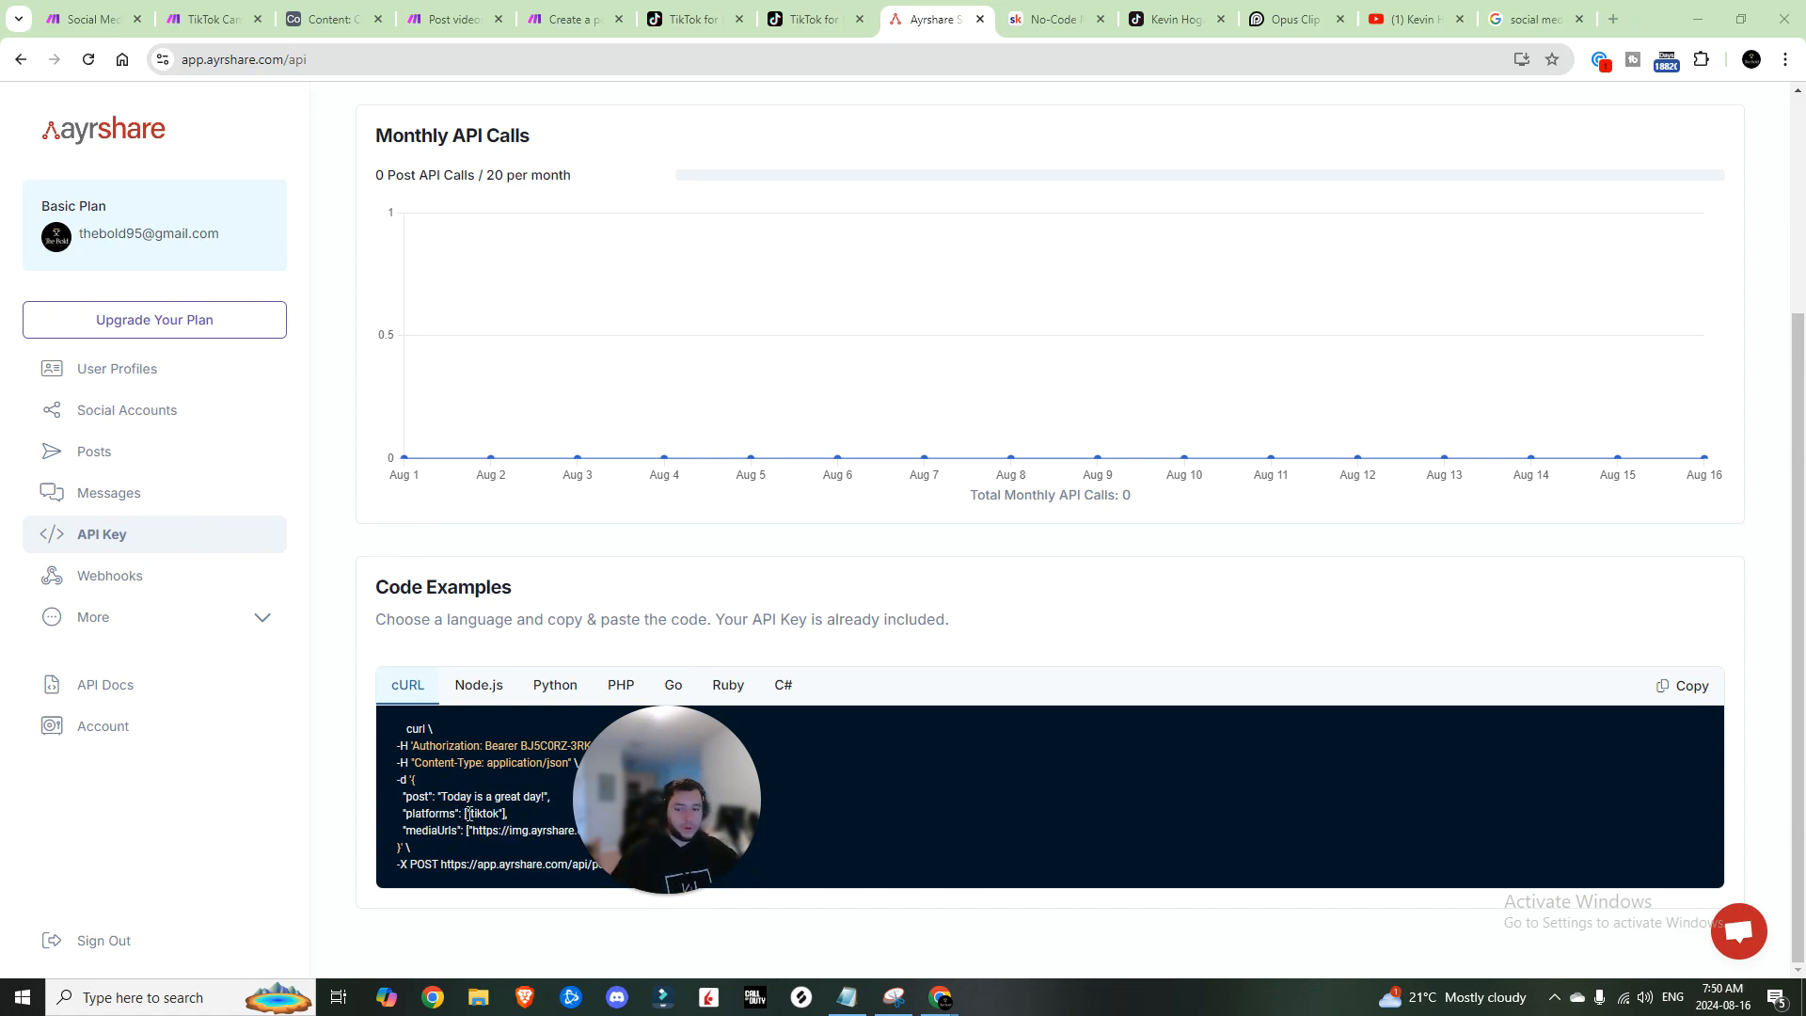
click(105, 571)
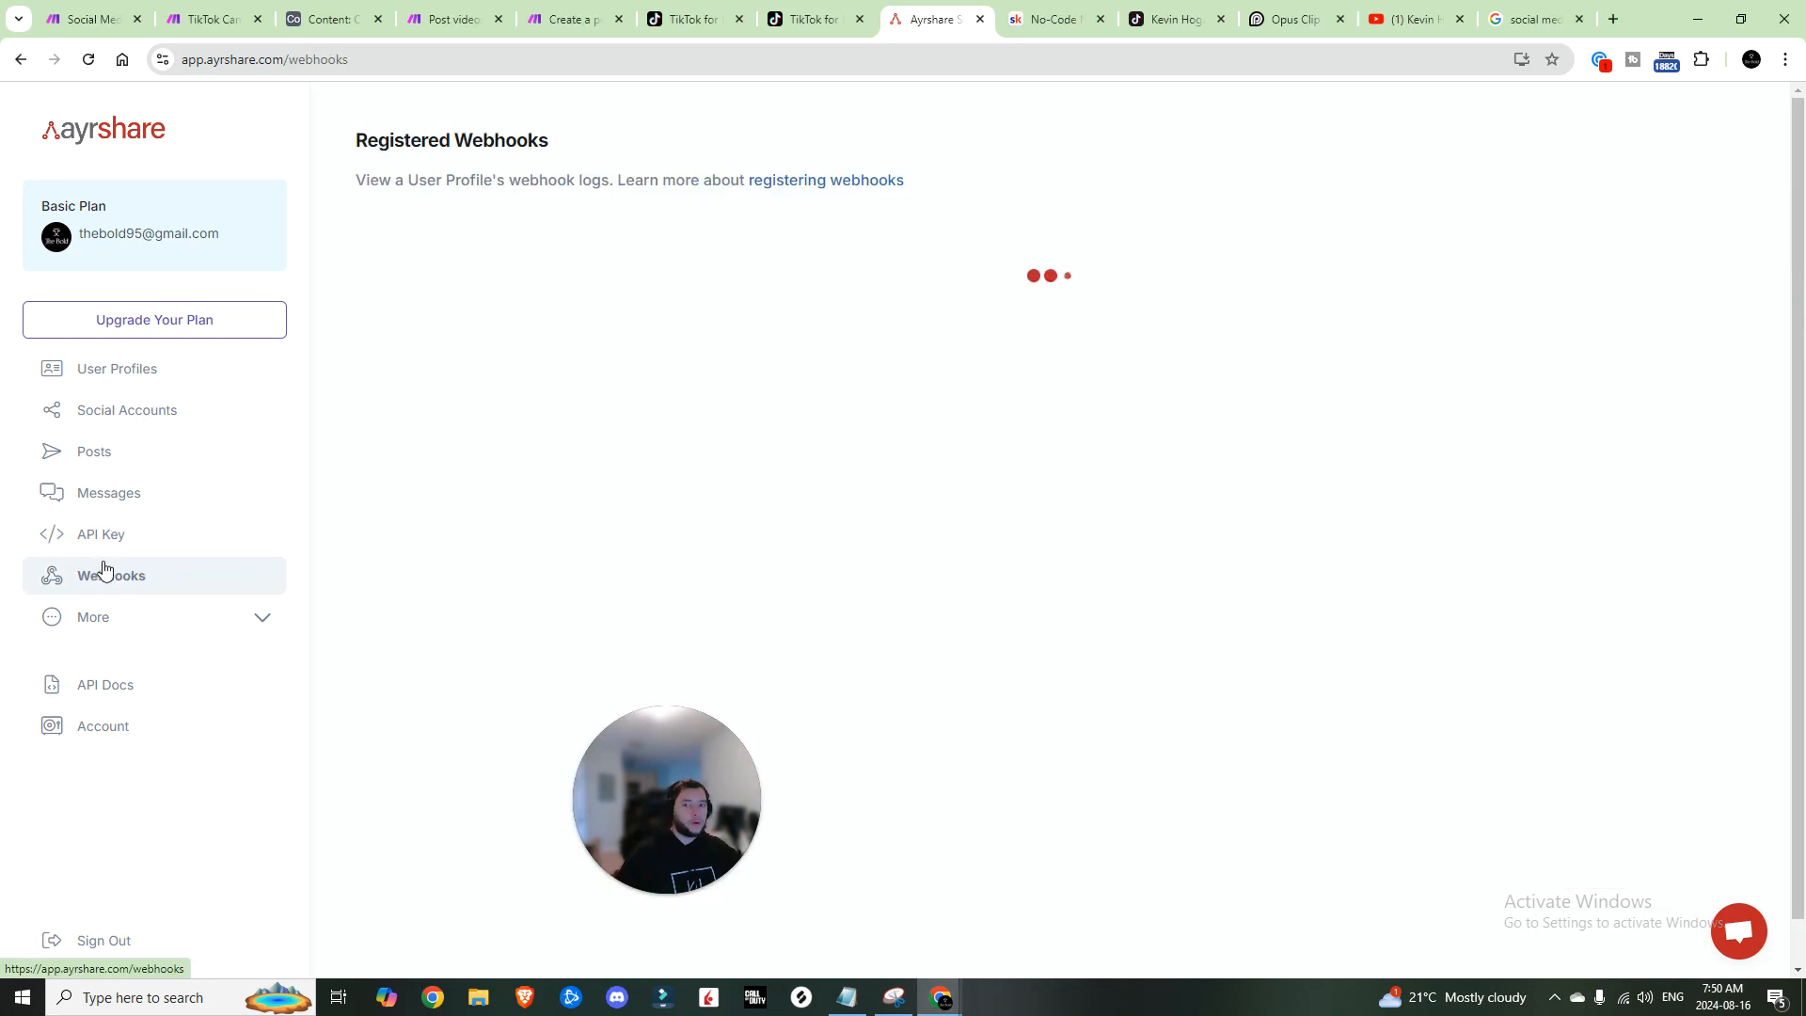
click(123, 696)
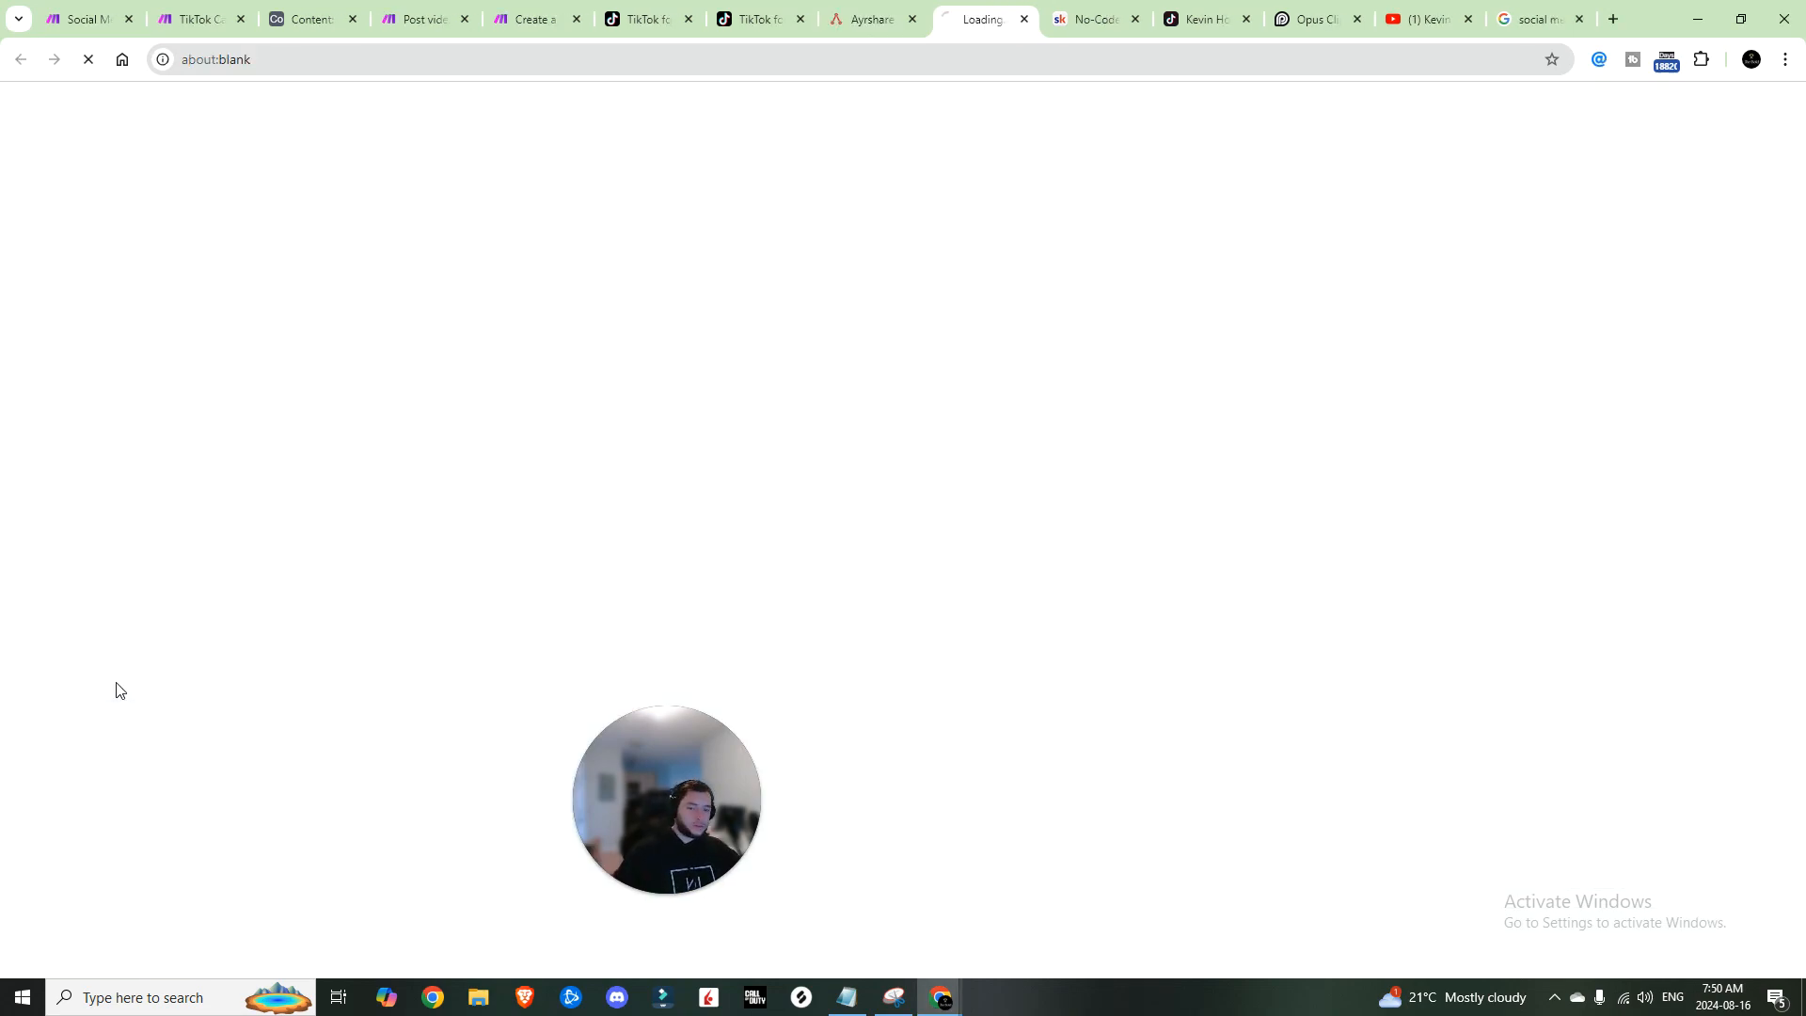
scroll(734, 501, down, 3)
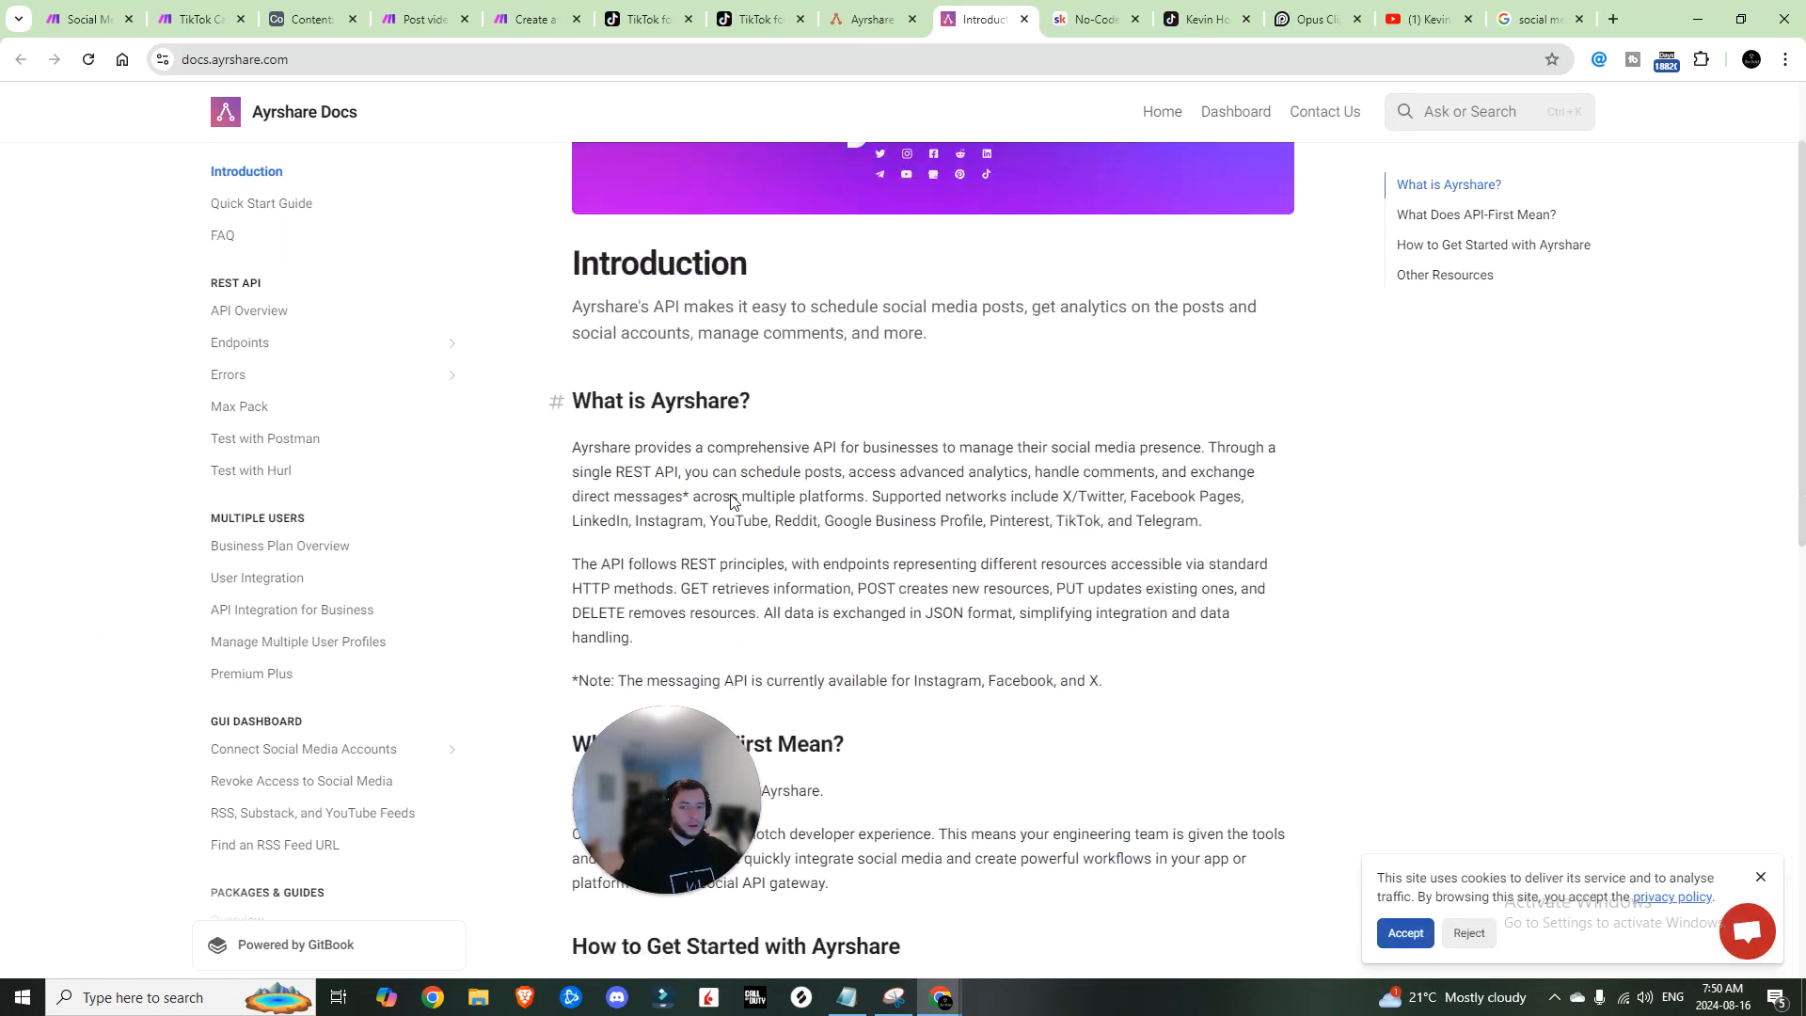
scroll(732, 502, down, 7)
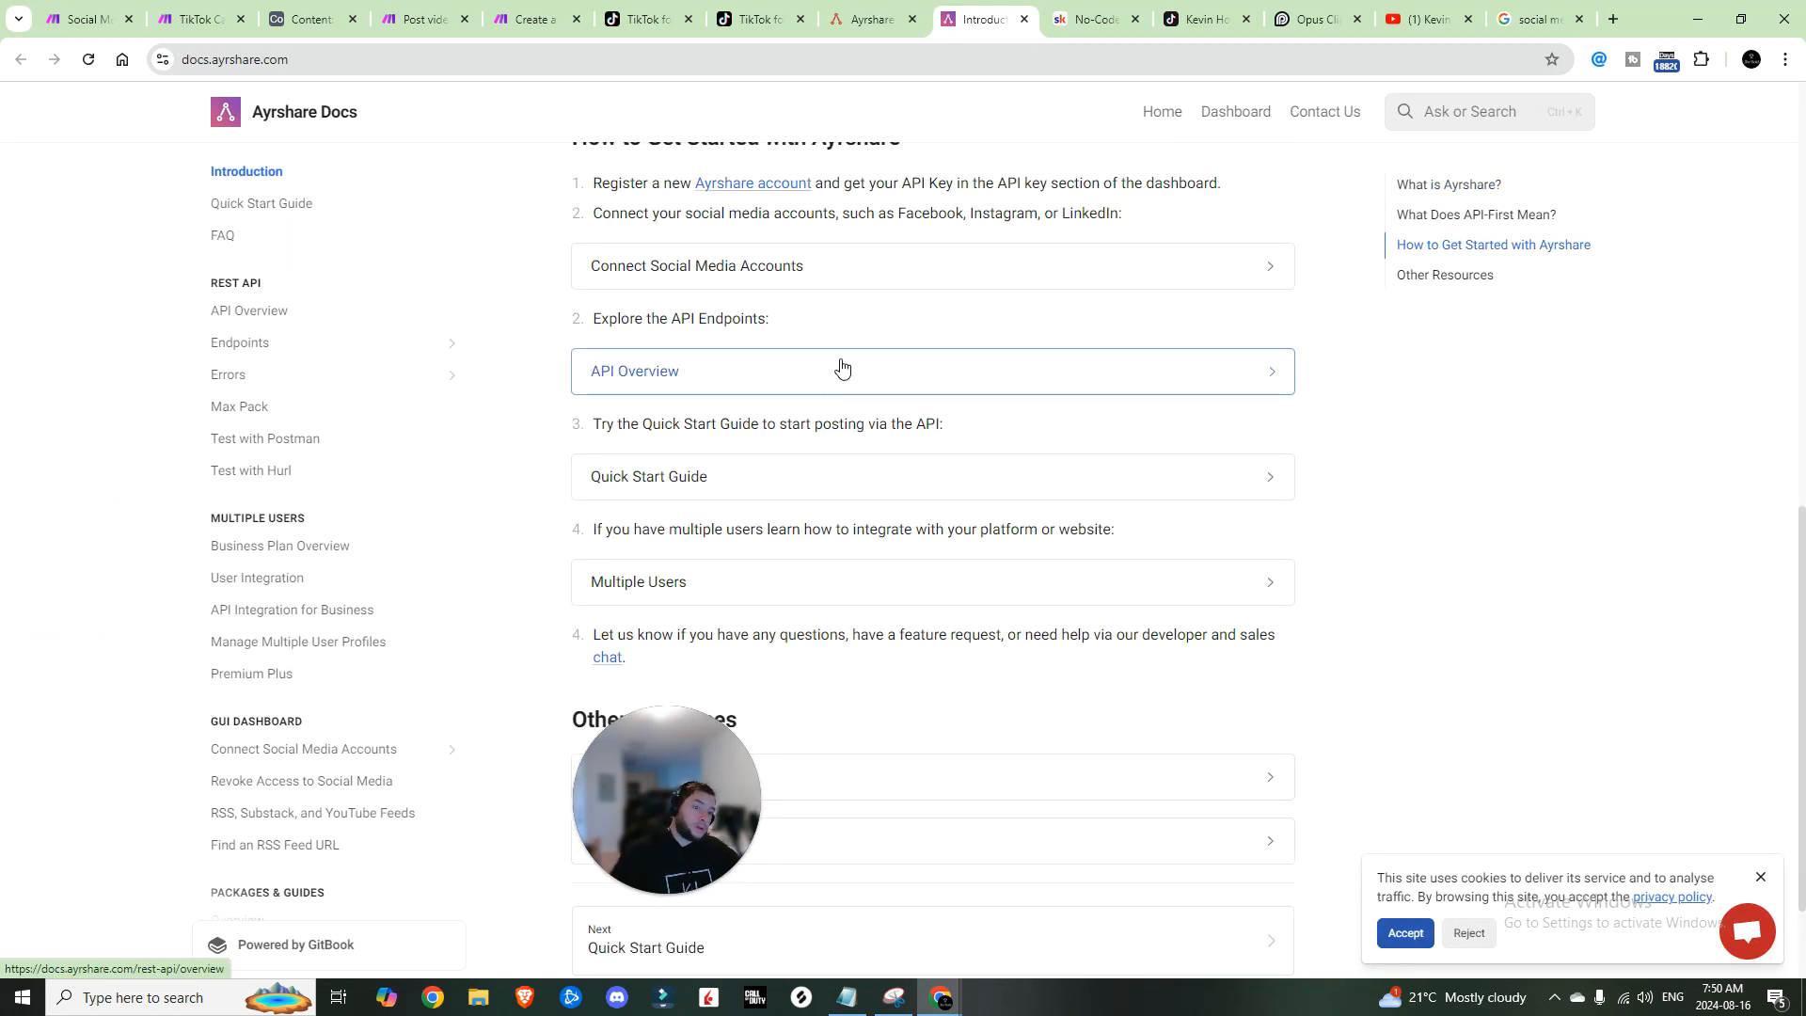
scroll(799, 377, up, 10)
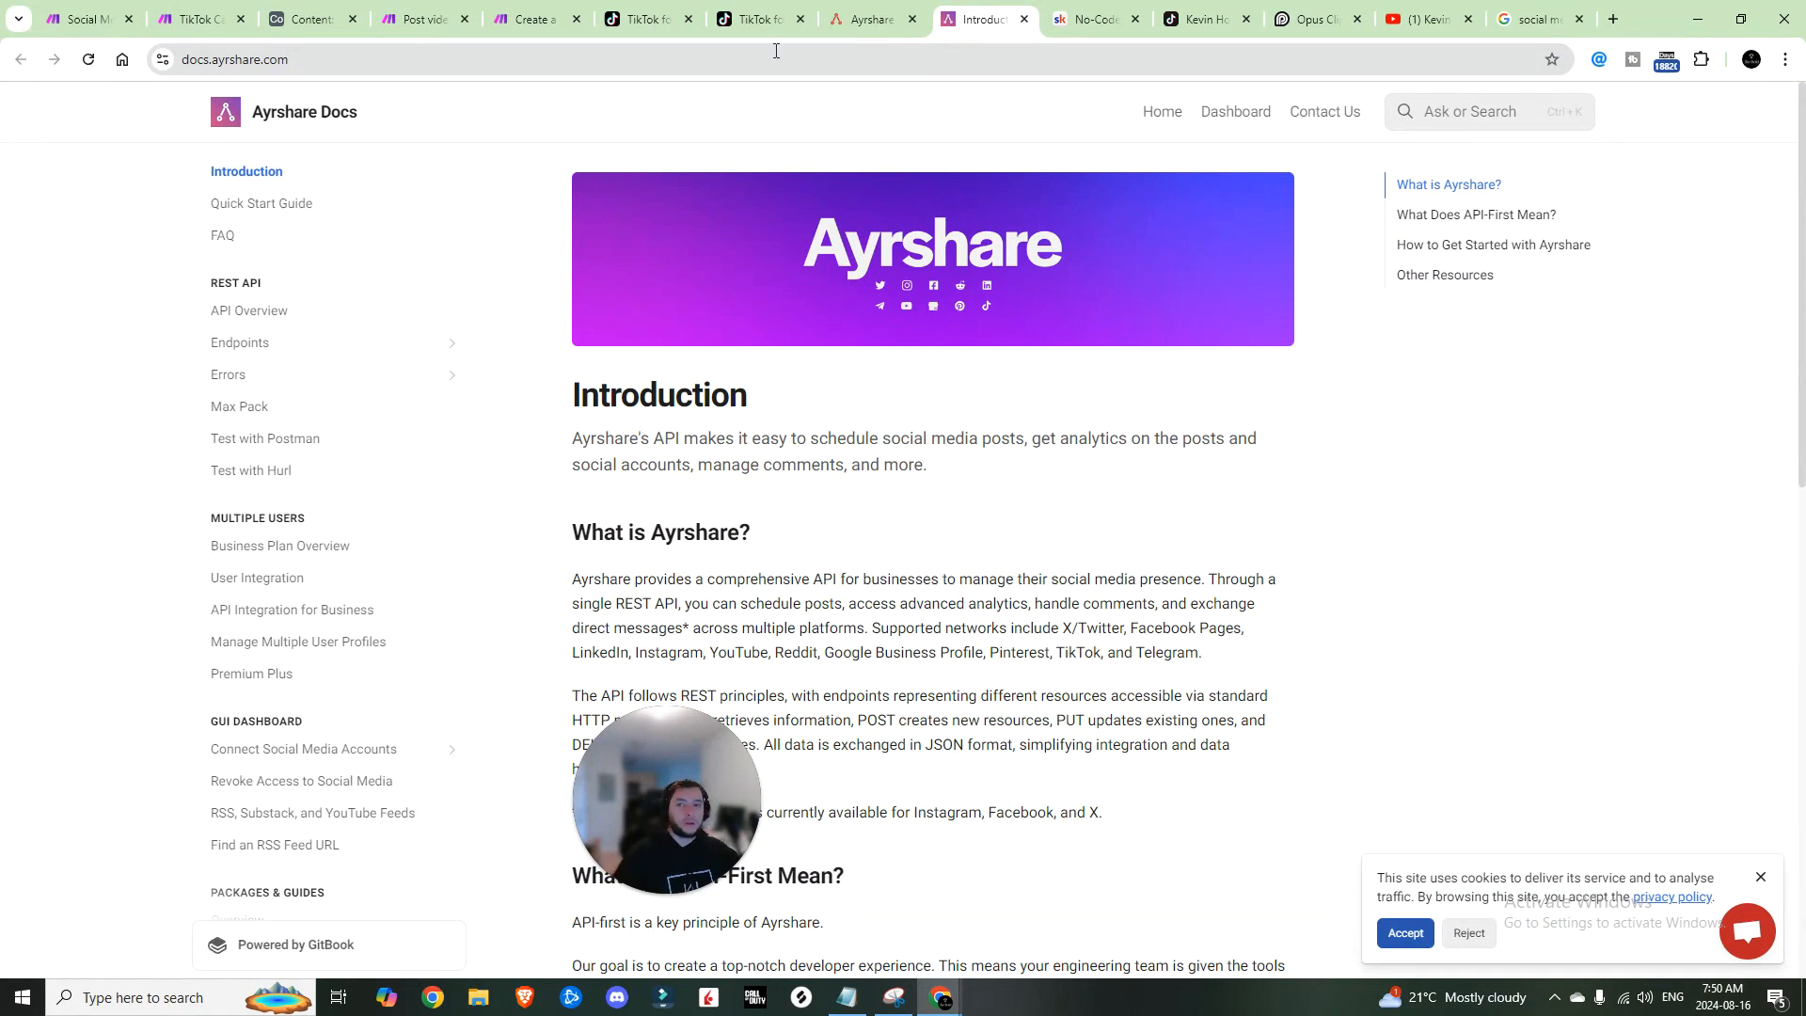
click(634, 14)
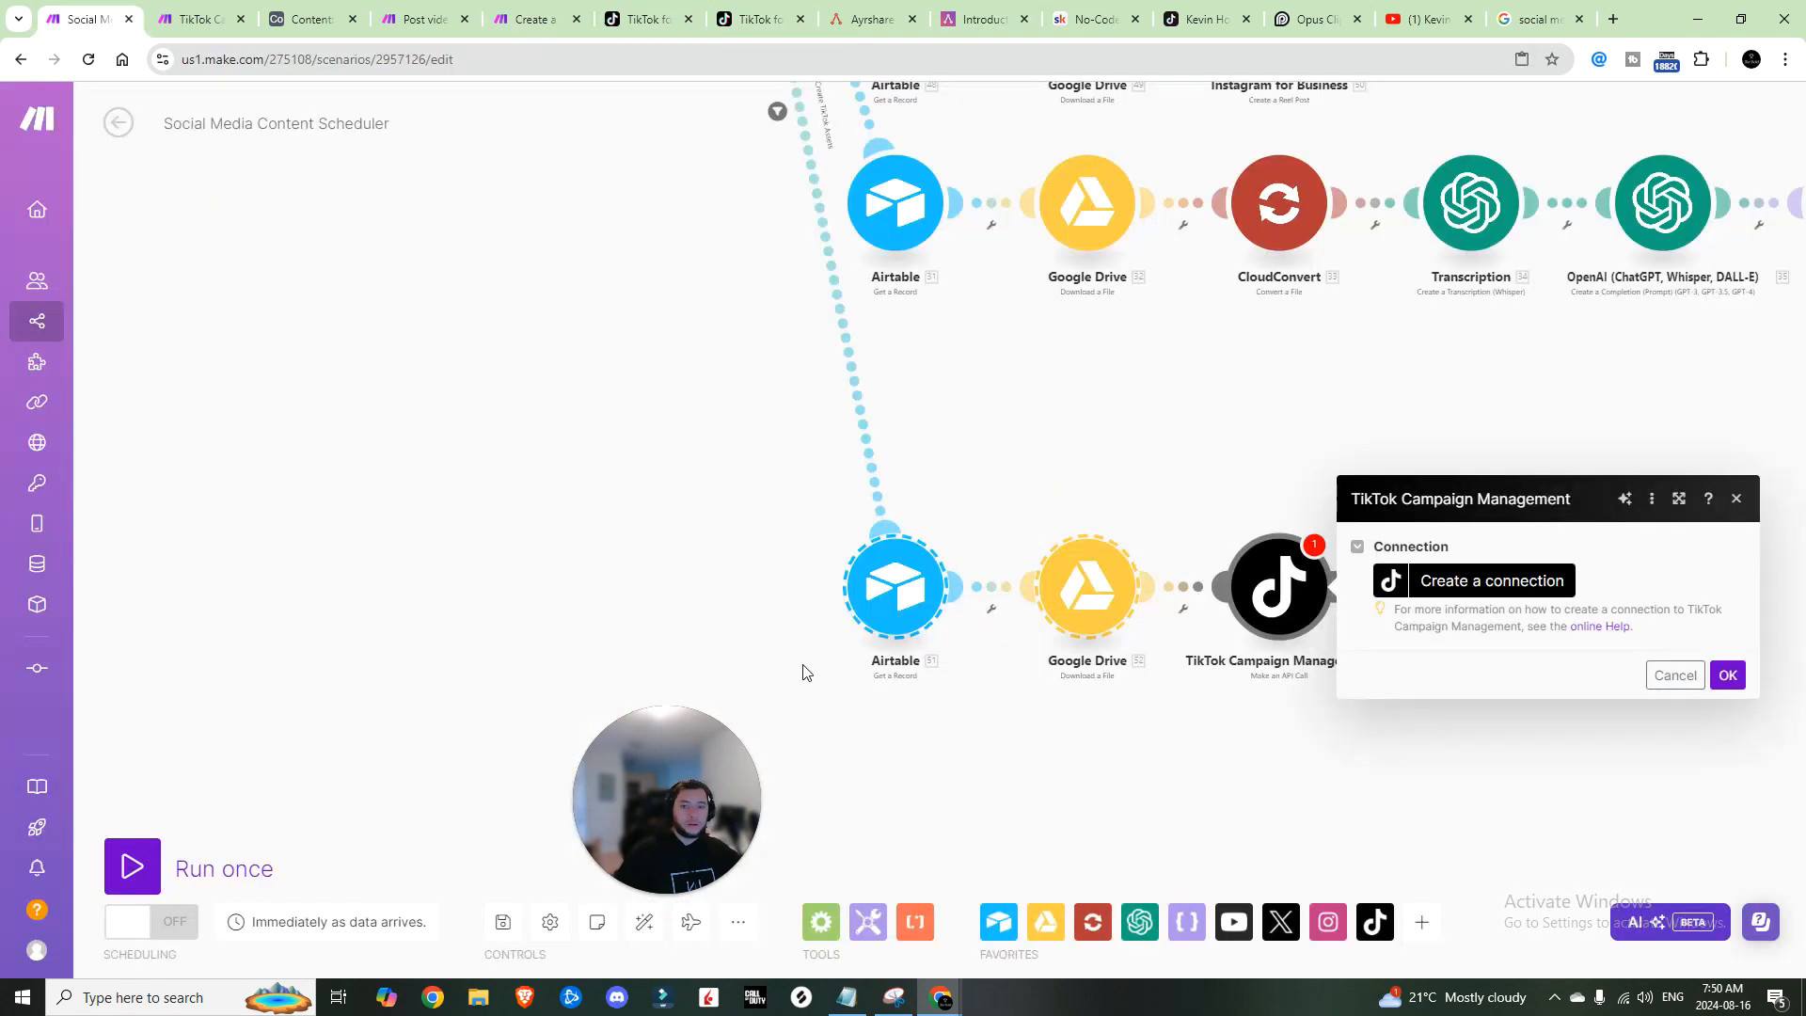
Step: Start a TikTok Campaign Management connection, then cancel it without creating one
click(1518, 584)
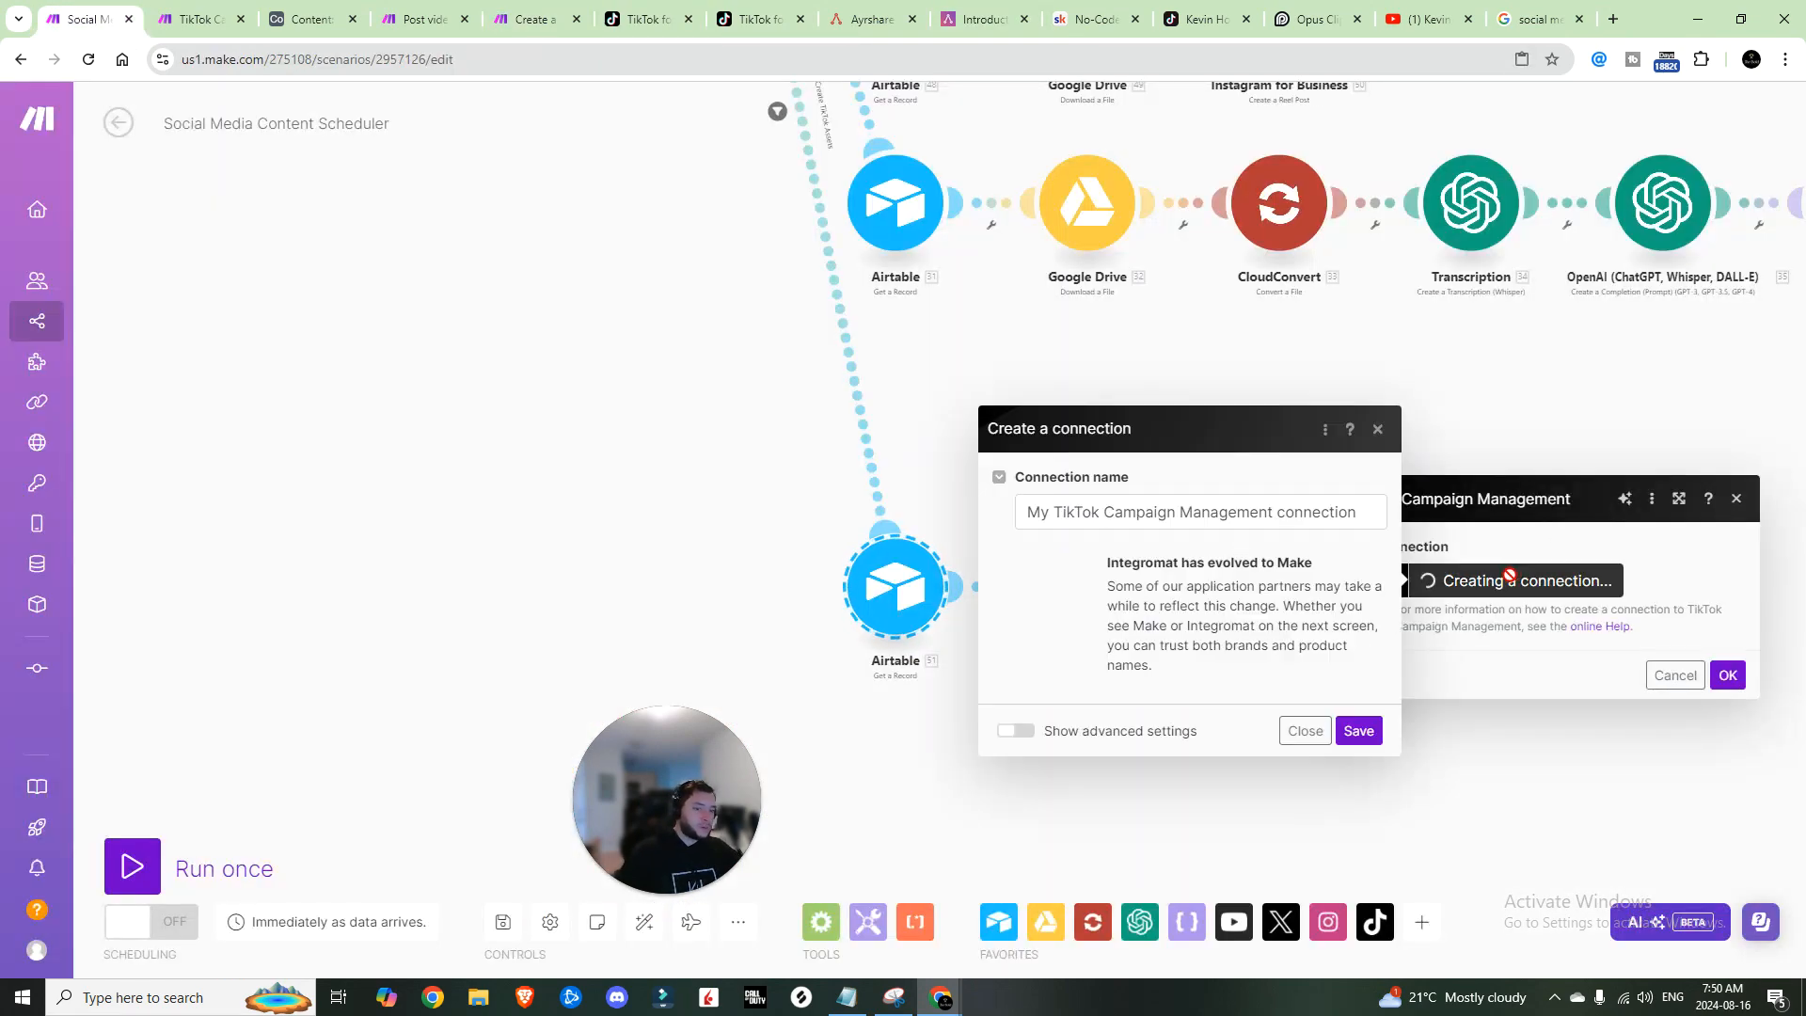
click(1376, 431)
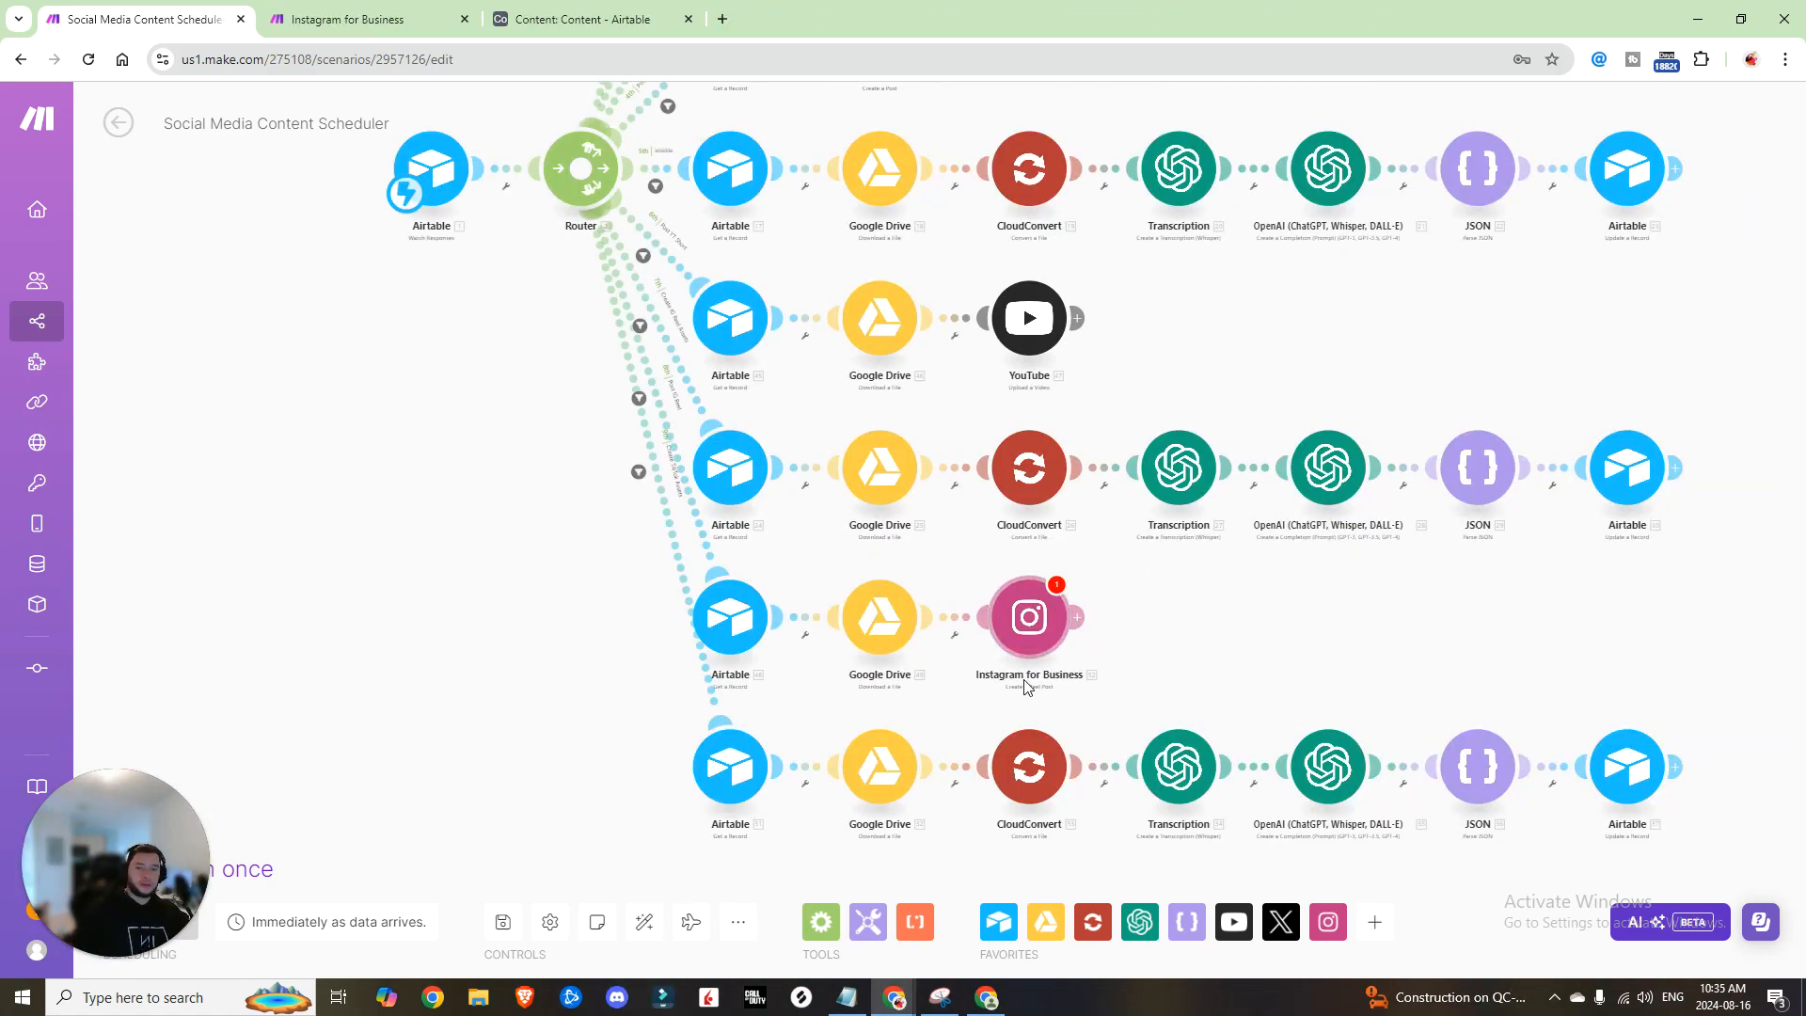
Step: Add an Instagram for Business 'Create a Reel Post' module after the existing Instagram step
click(992, 630)
key(Escape)
click(1083, 617)
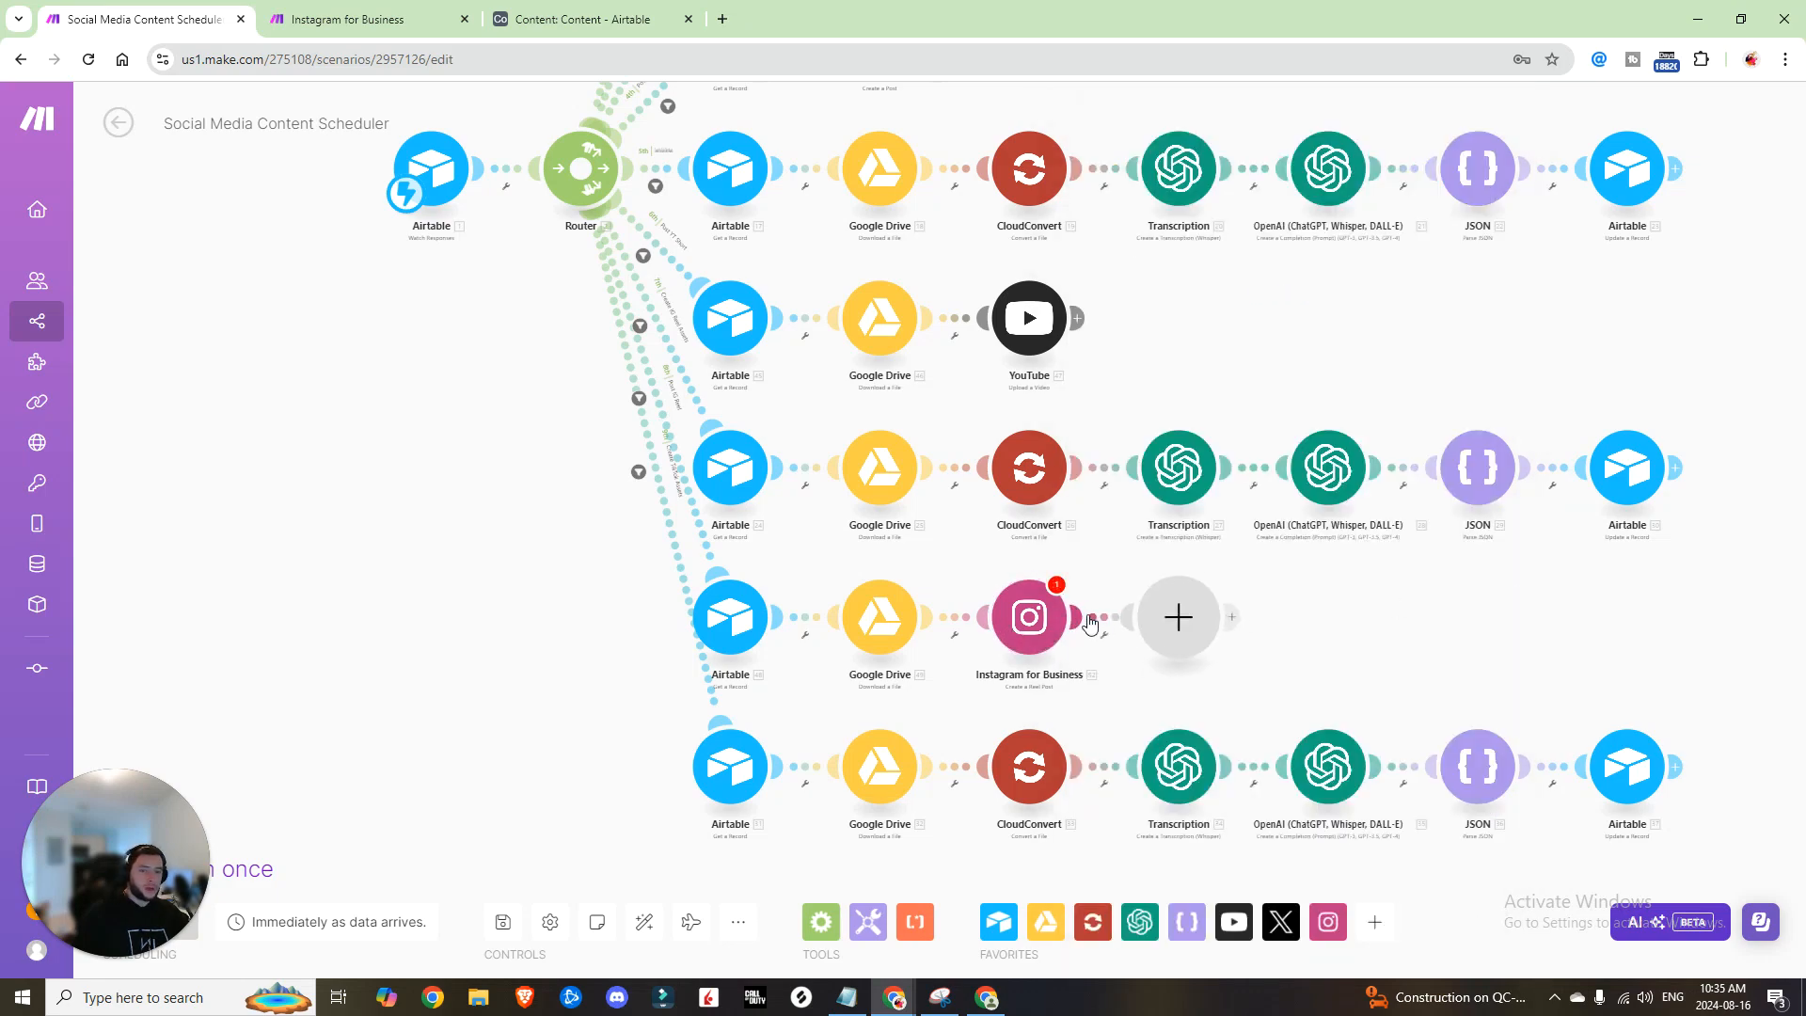
text(insta)
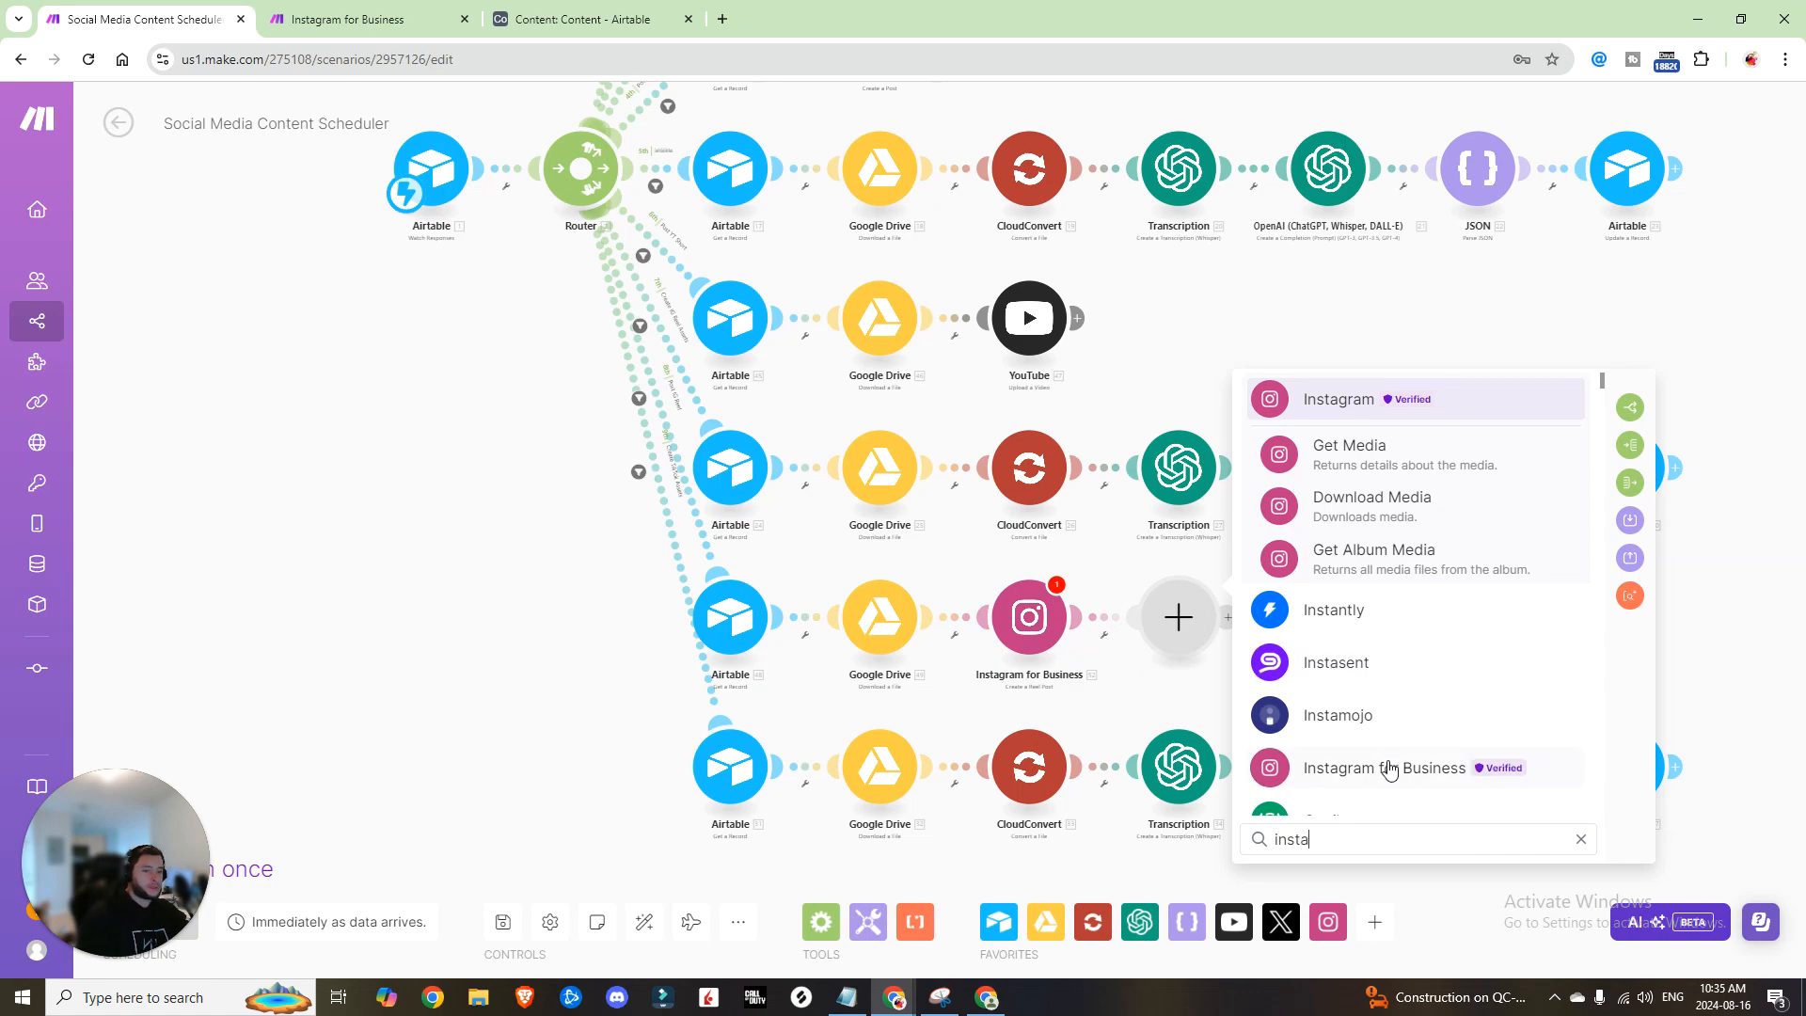
click(1383, 767)
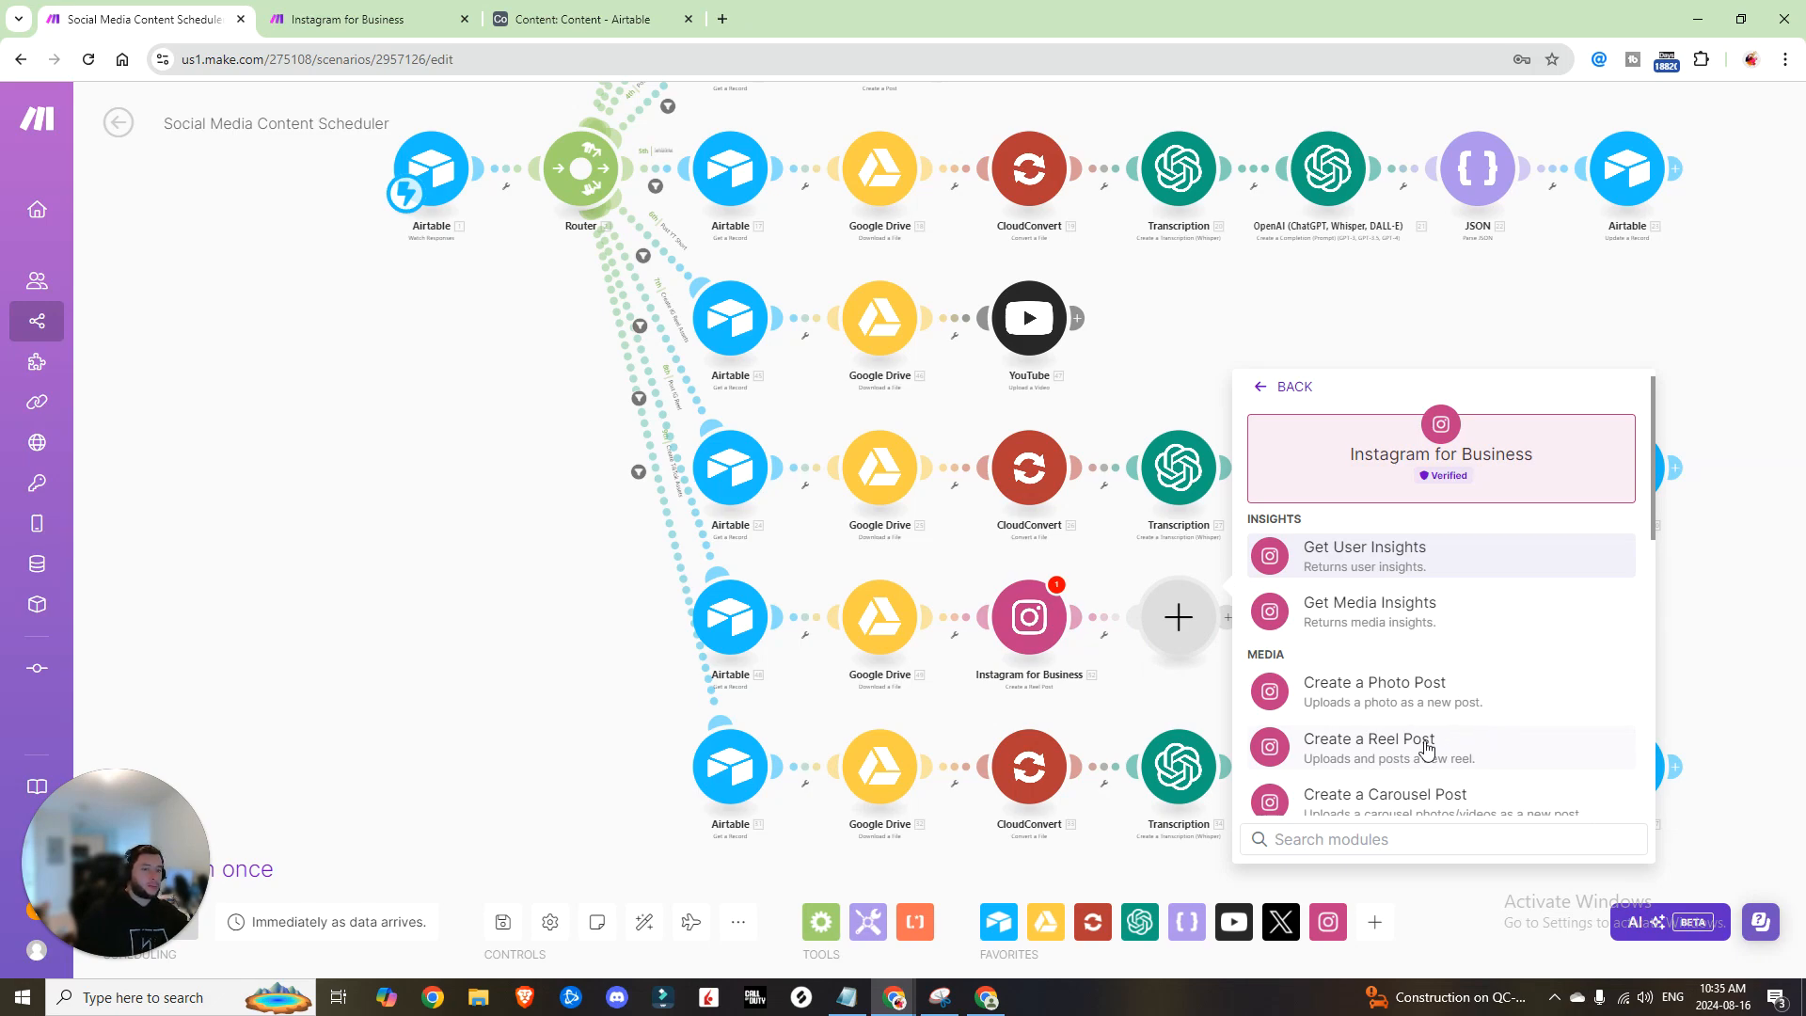
click(1391, 749)
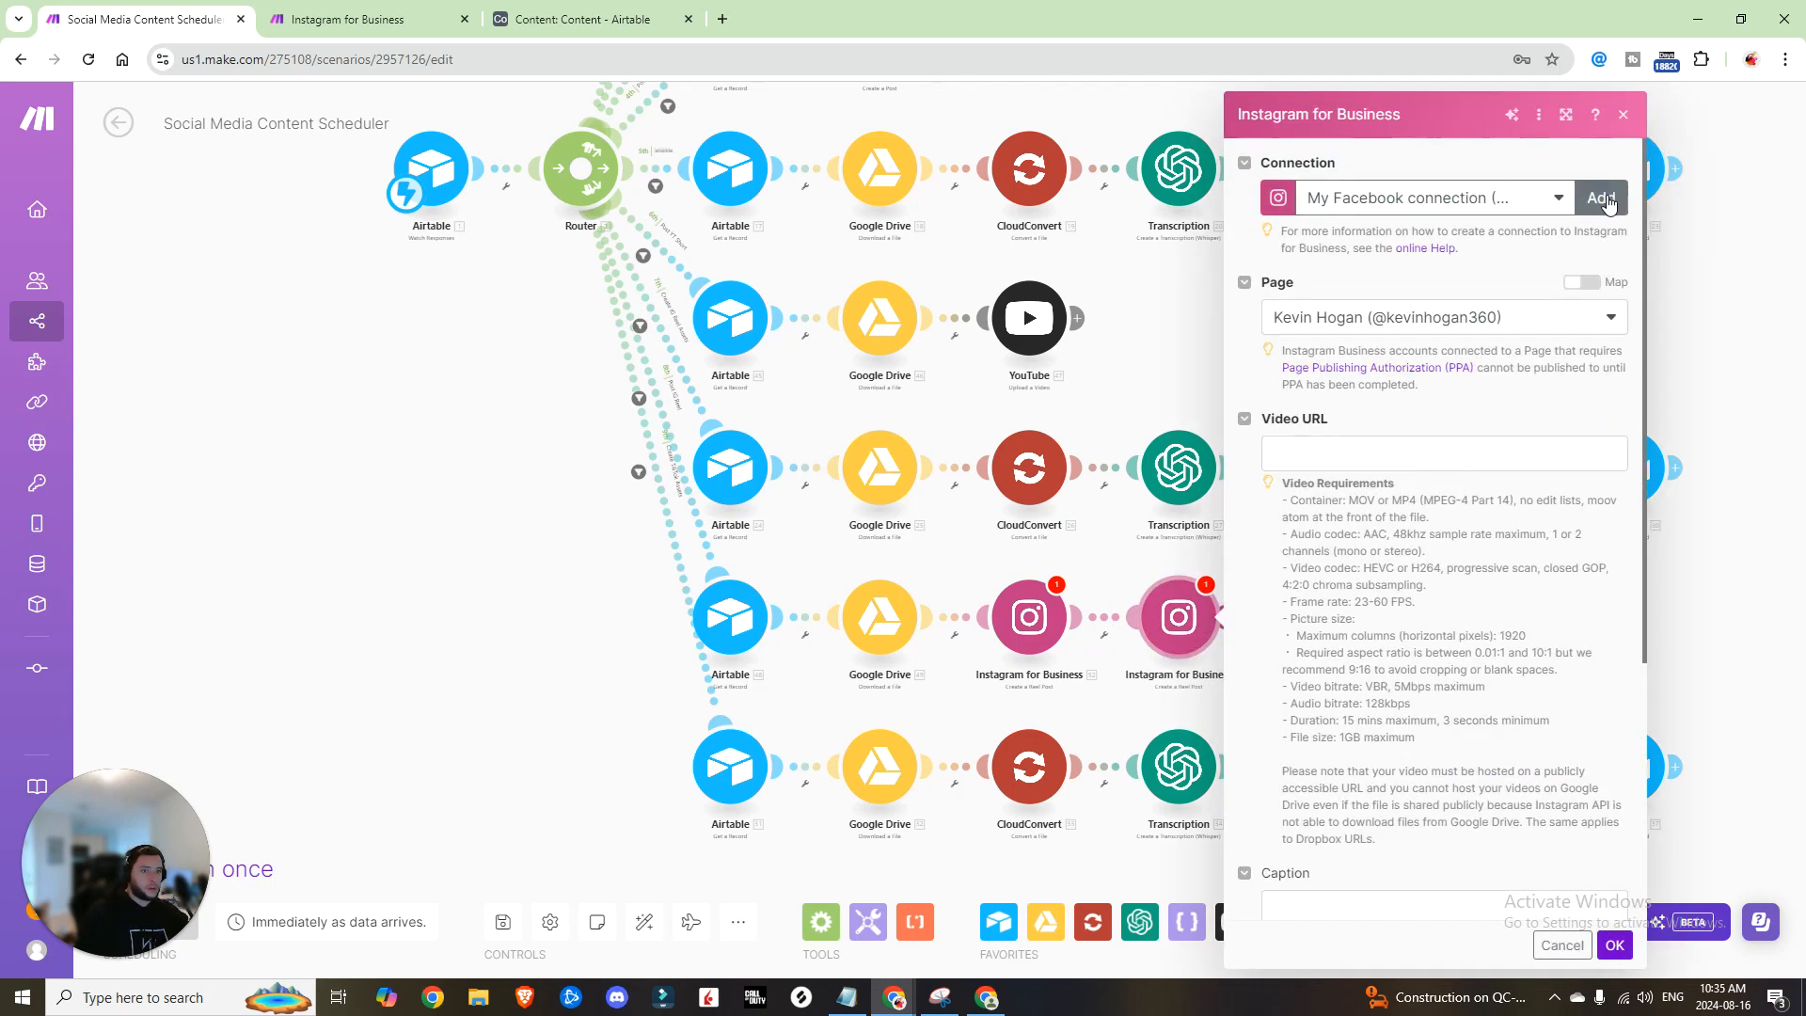
Step: Map Google Drive's Web Content Link into the Reel post's Video URL field
click(1602, 199)
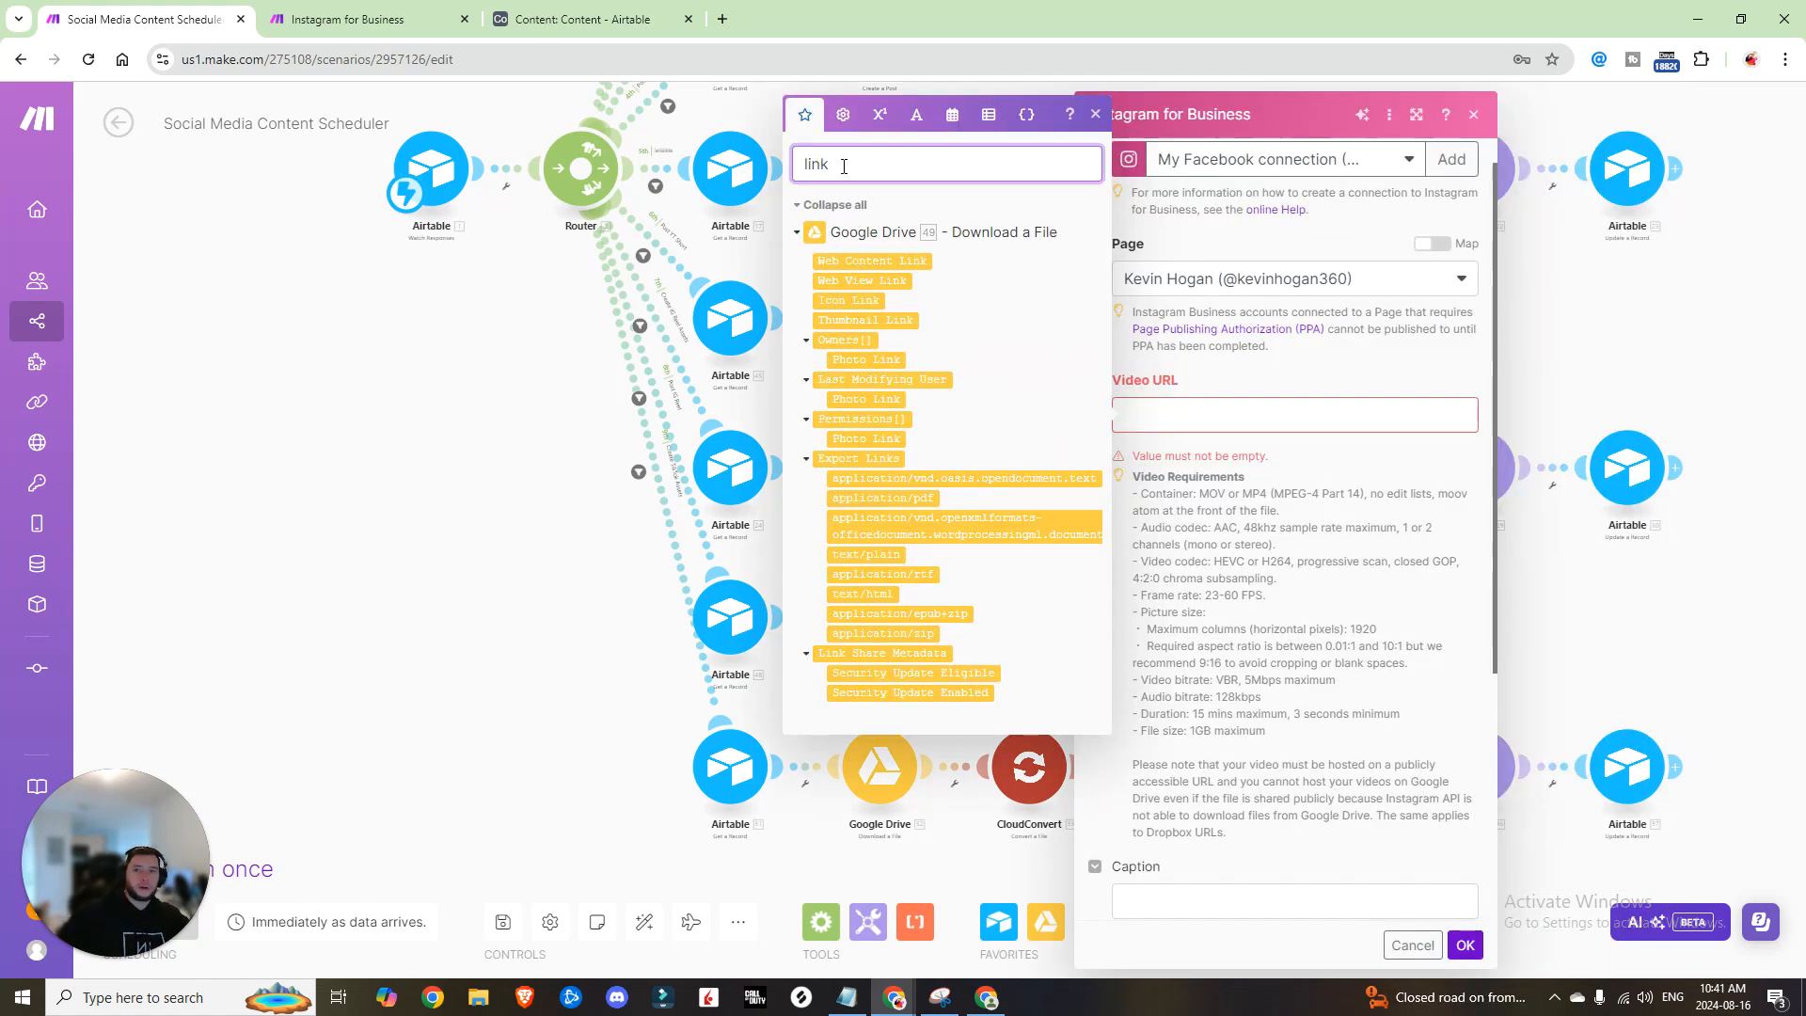
click(886, 259)
click(912, 264)
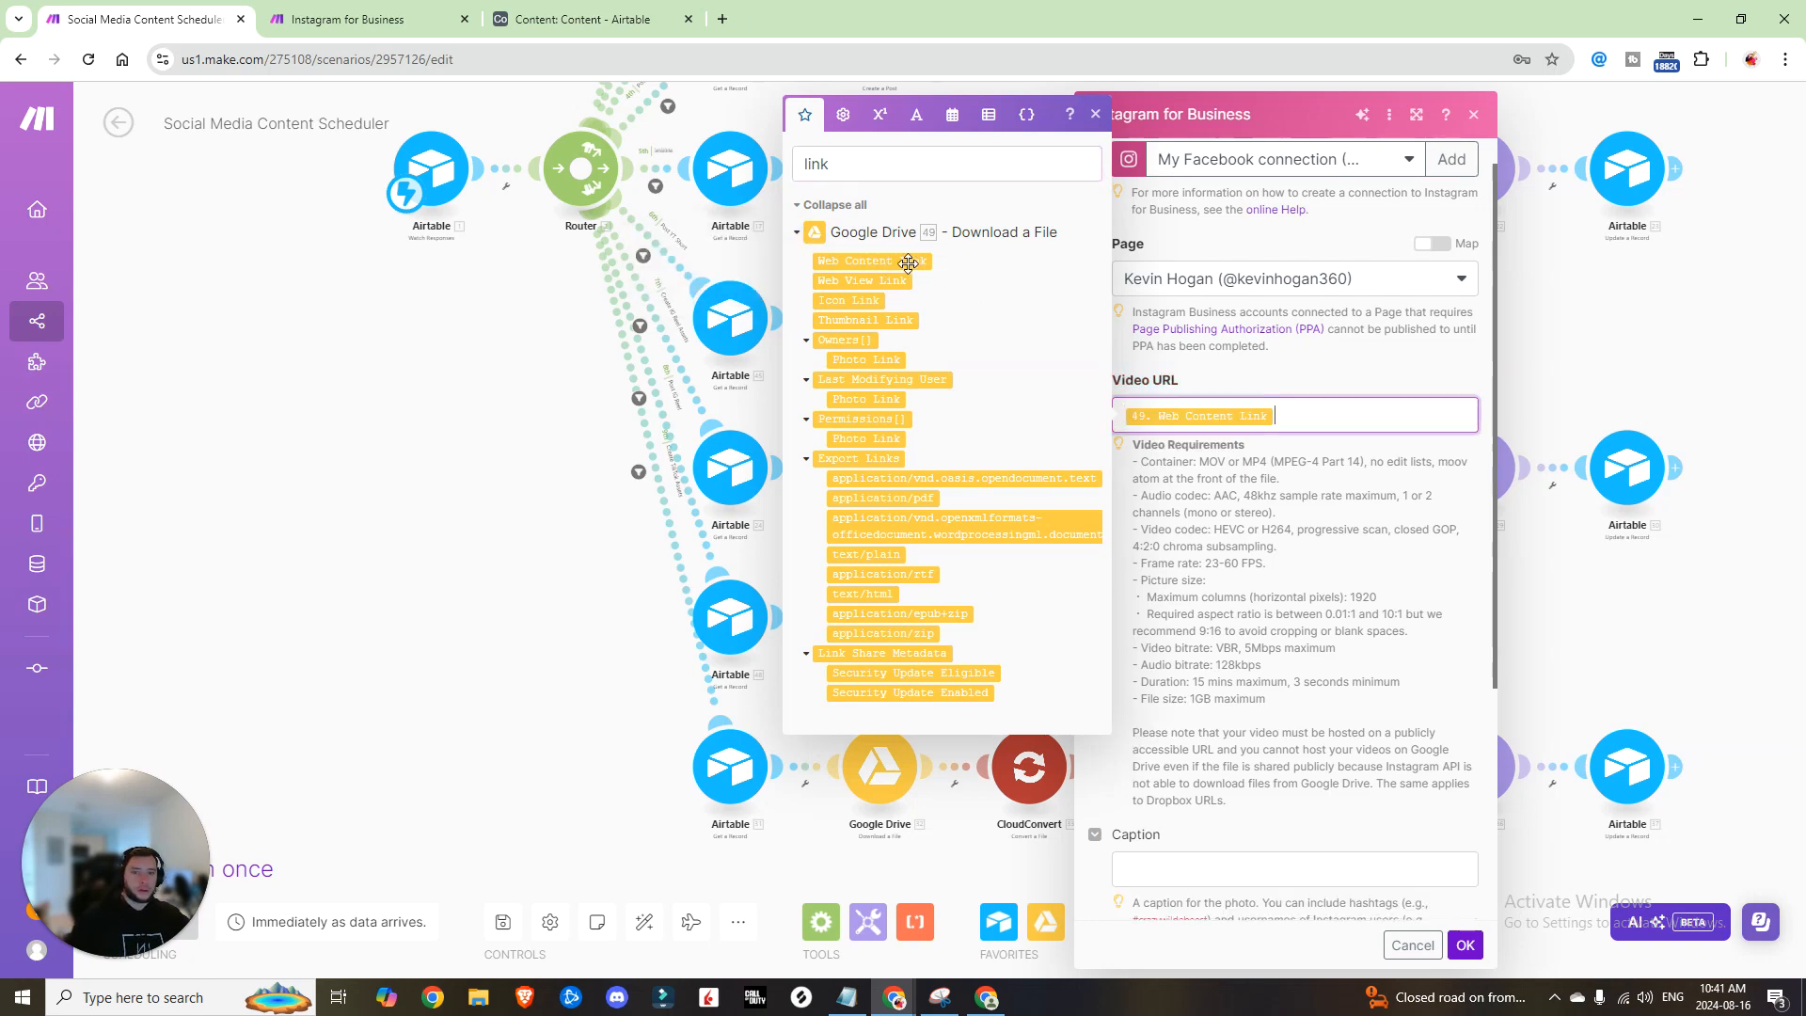
click(1263, 472)
scroll(1263, 472, down, 3)
click(1209, 590)
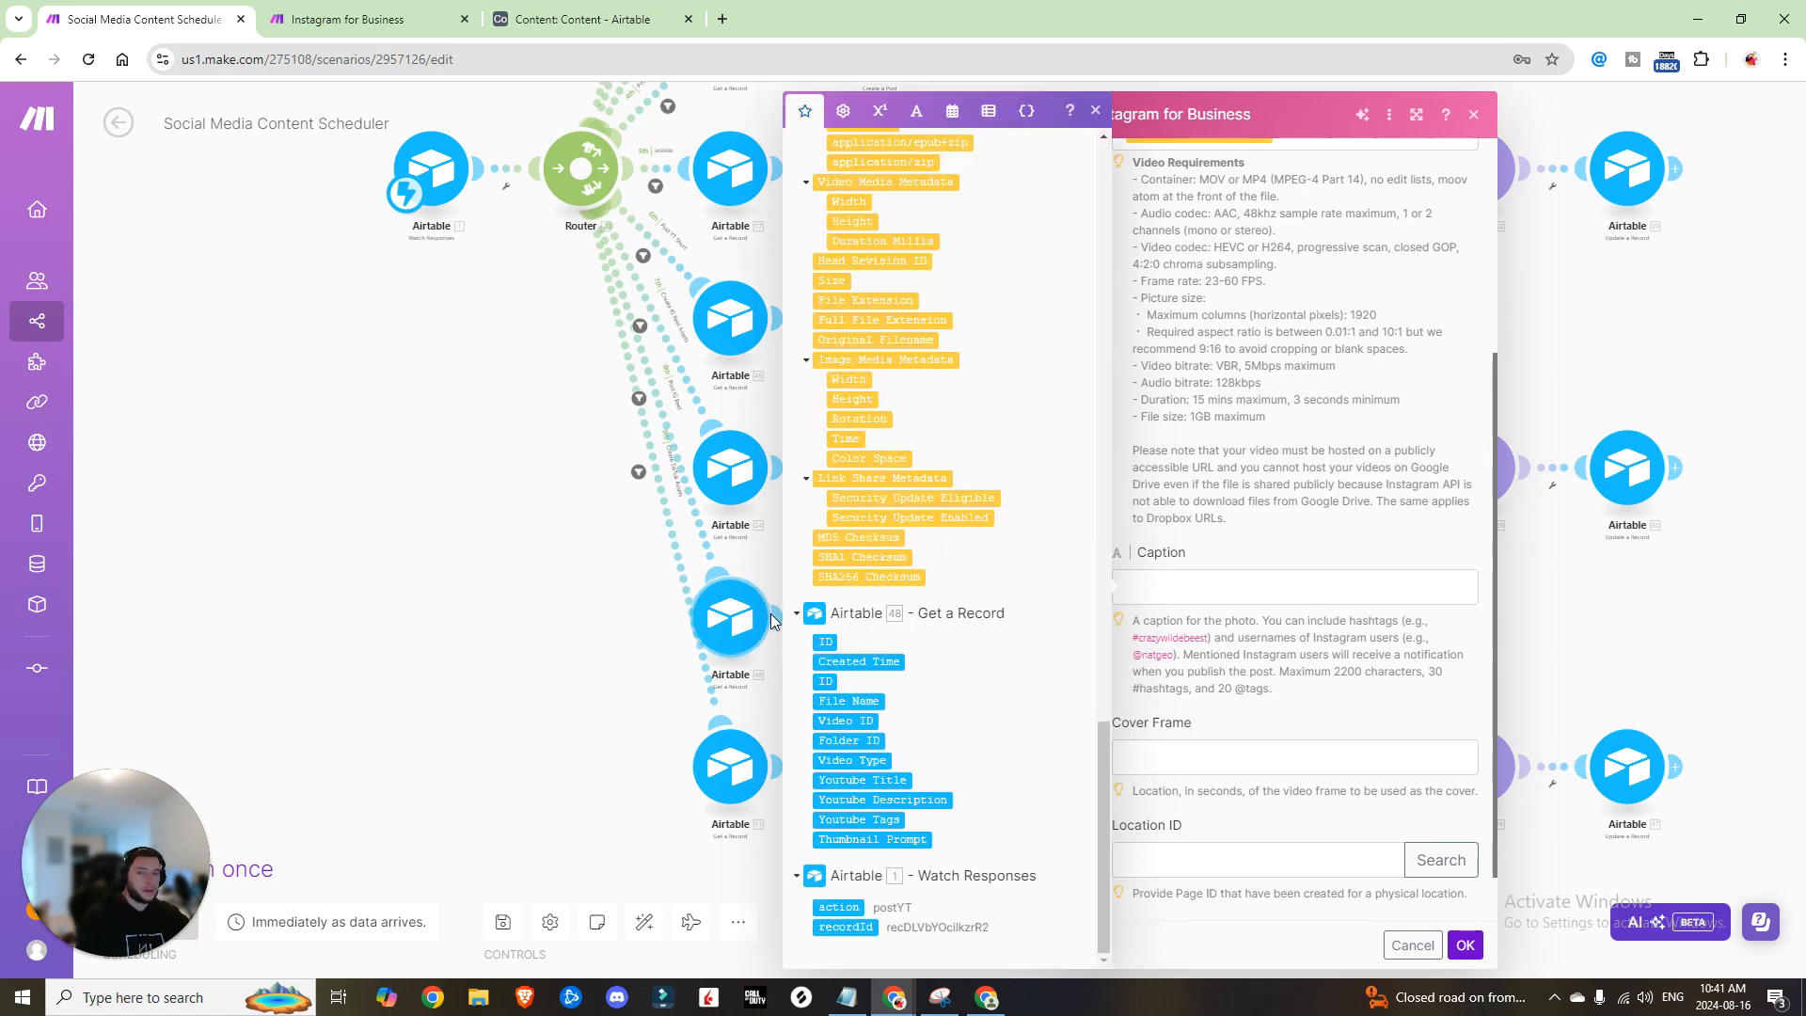
click(1094, 111)
Step: Unlink the Instagram for Business module from the Google Drive step
click(1106, 548)
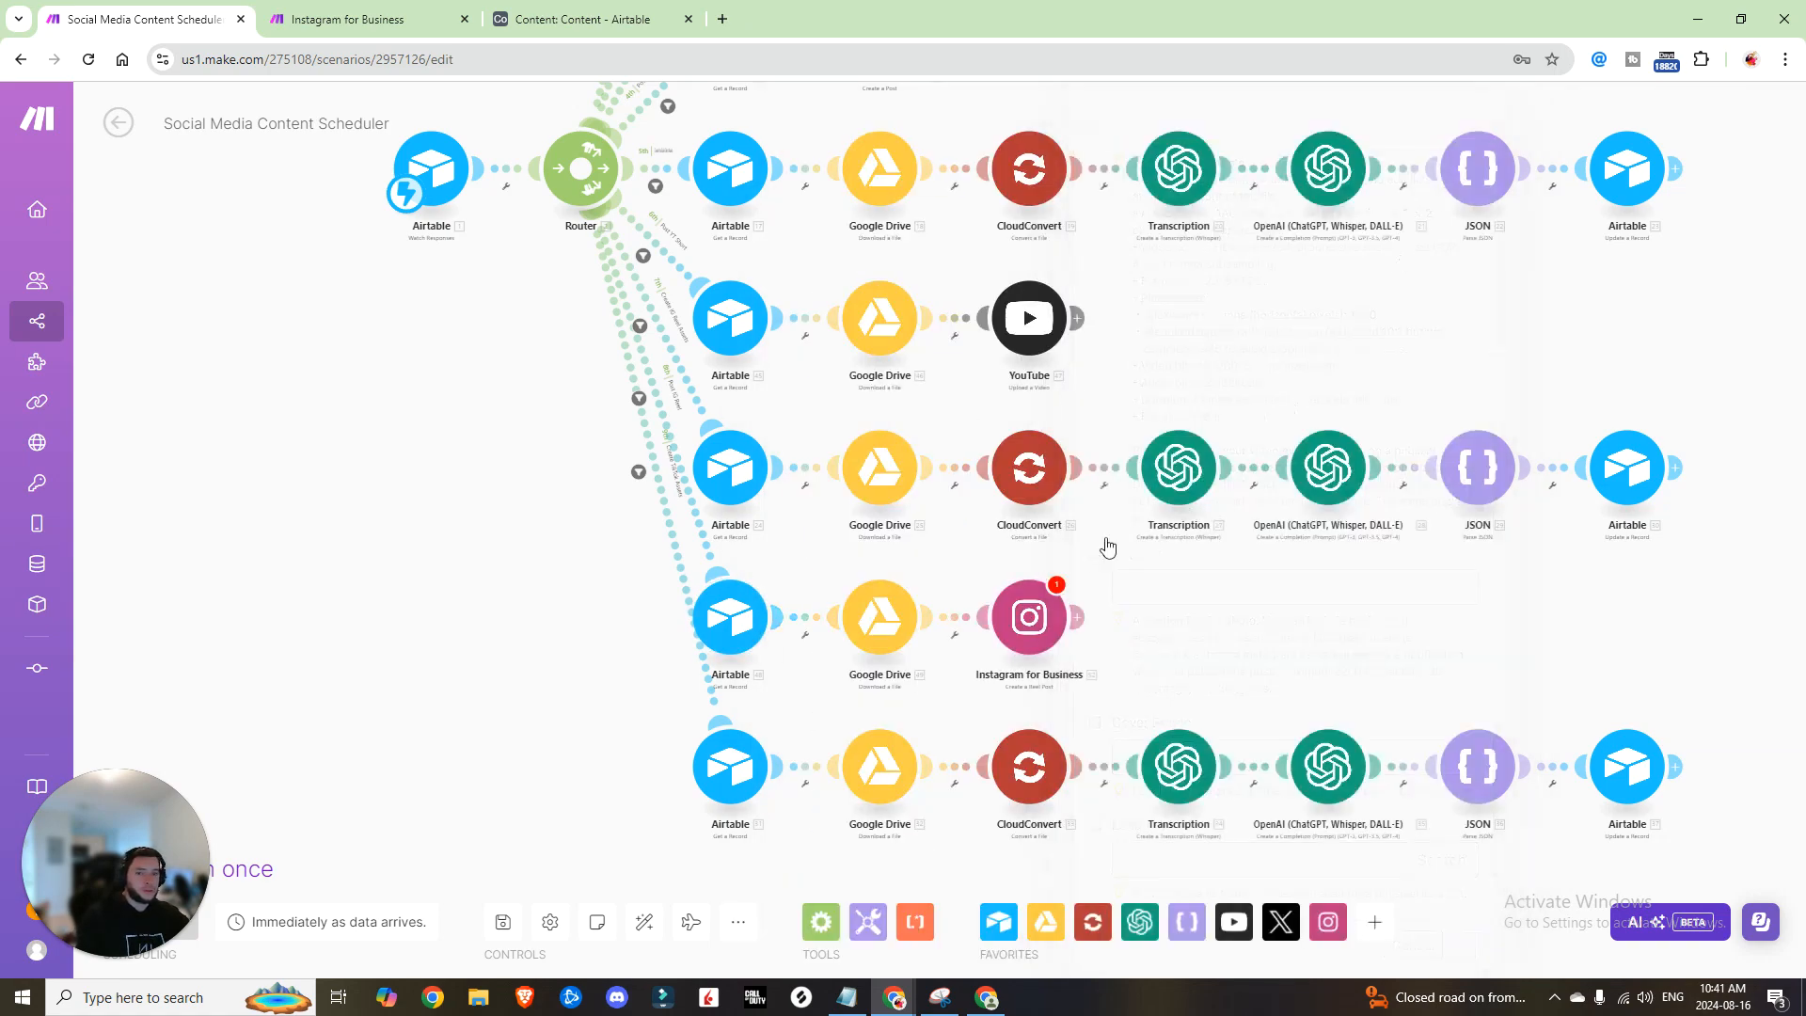
click(1008, 635)
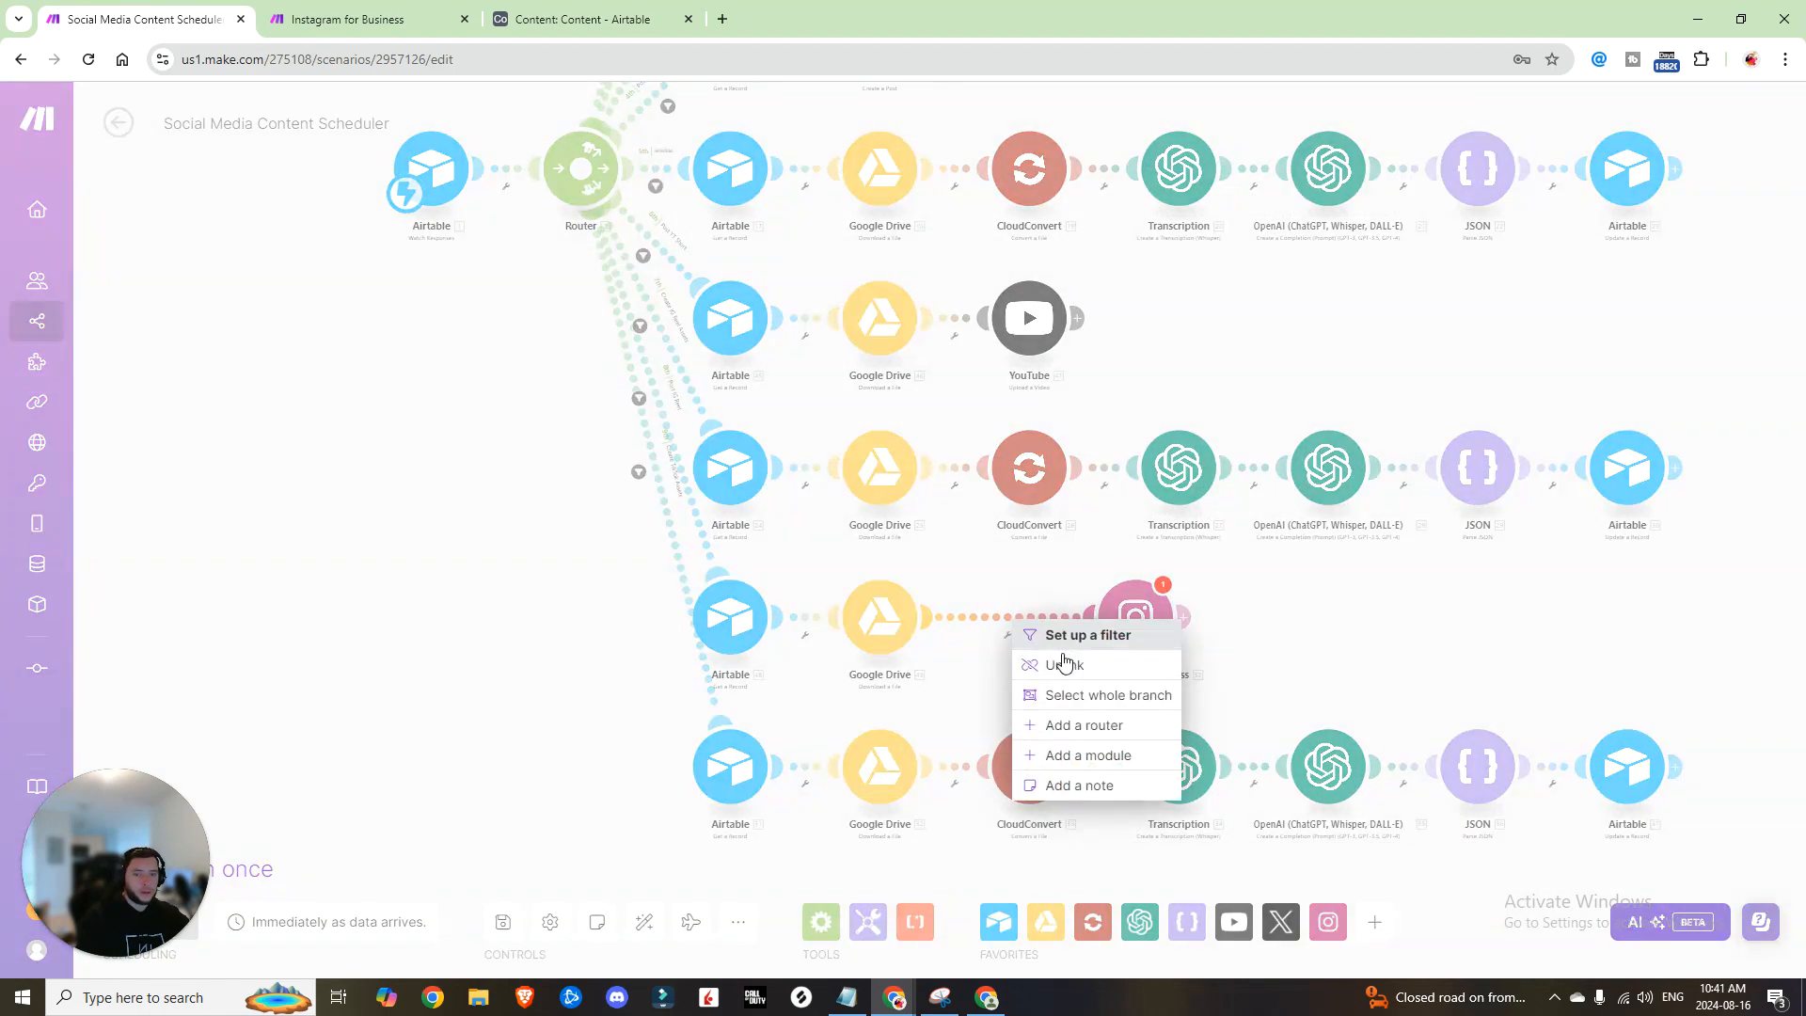
click(1058, 782)
Step: Check the Post IG Reel route filter unchanged, then switch to the Airtable Content base
click(639, 398)
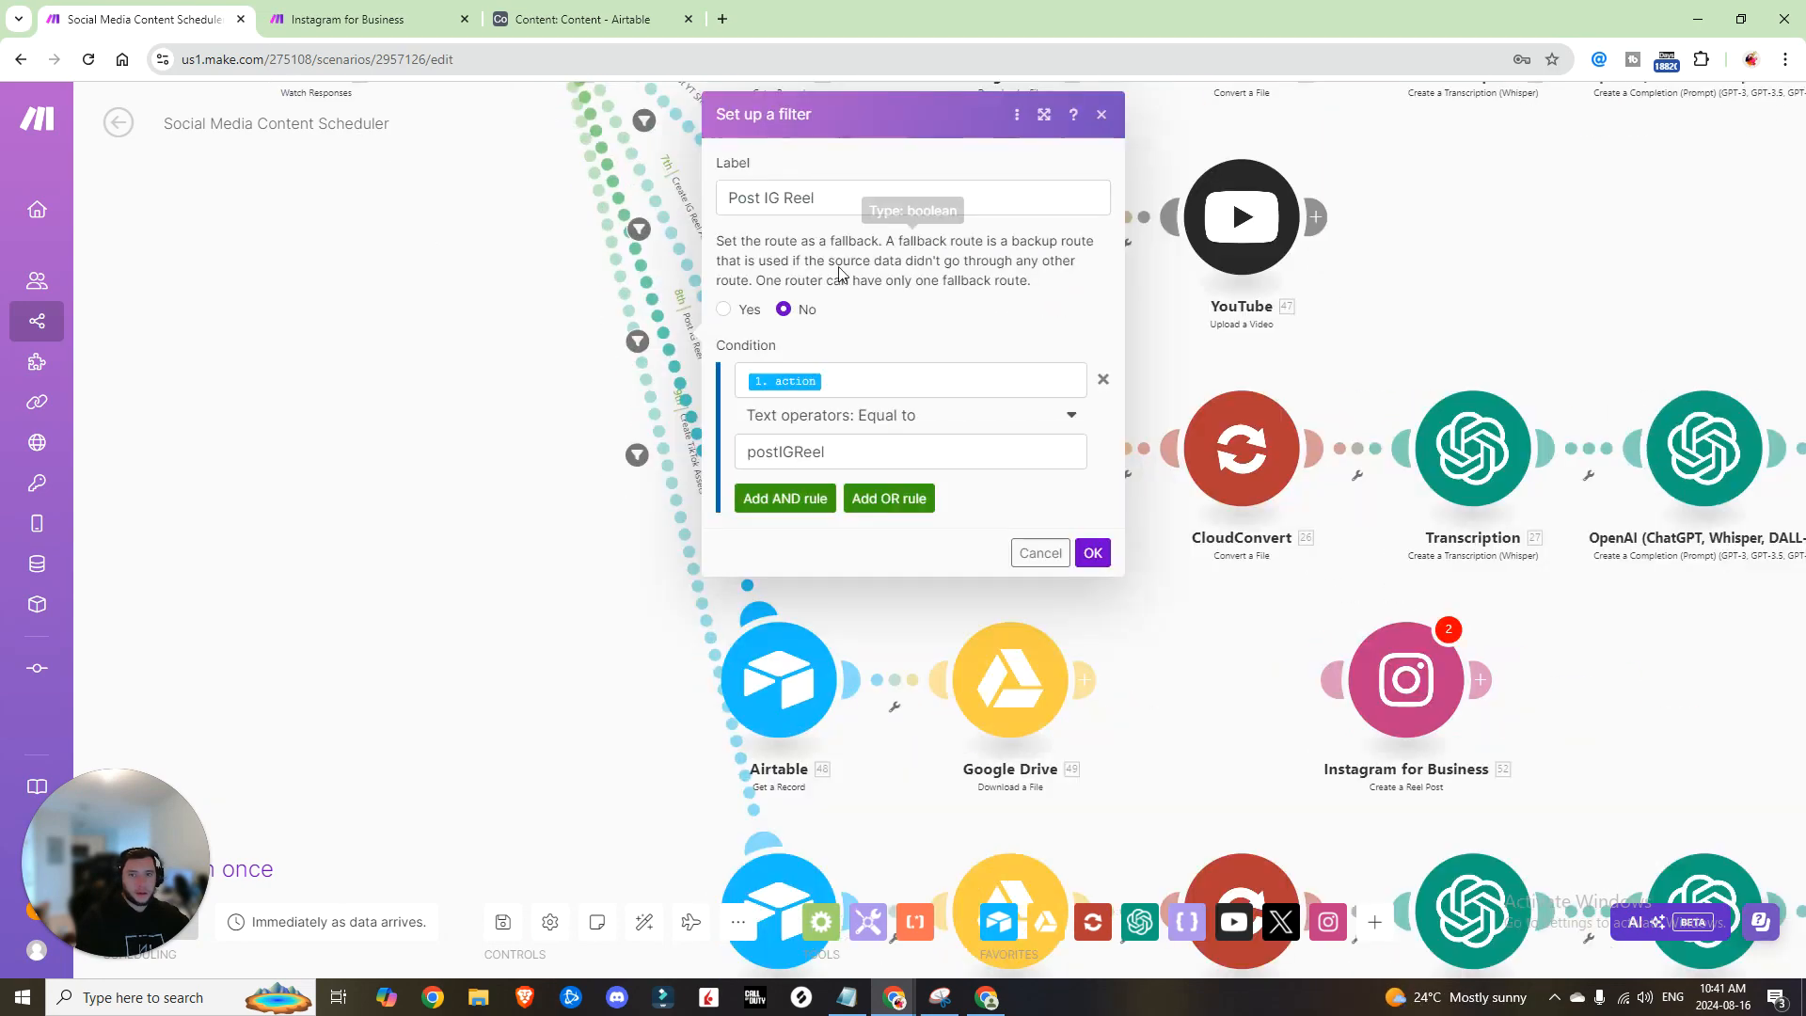
click(1102, 114)
click(584, 19)
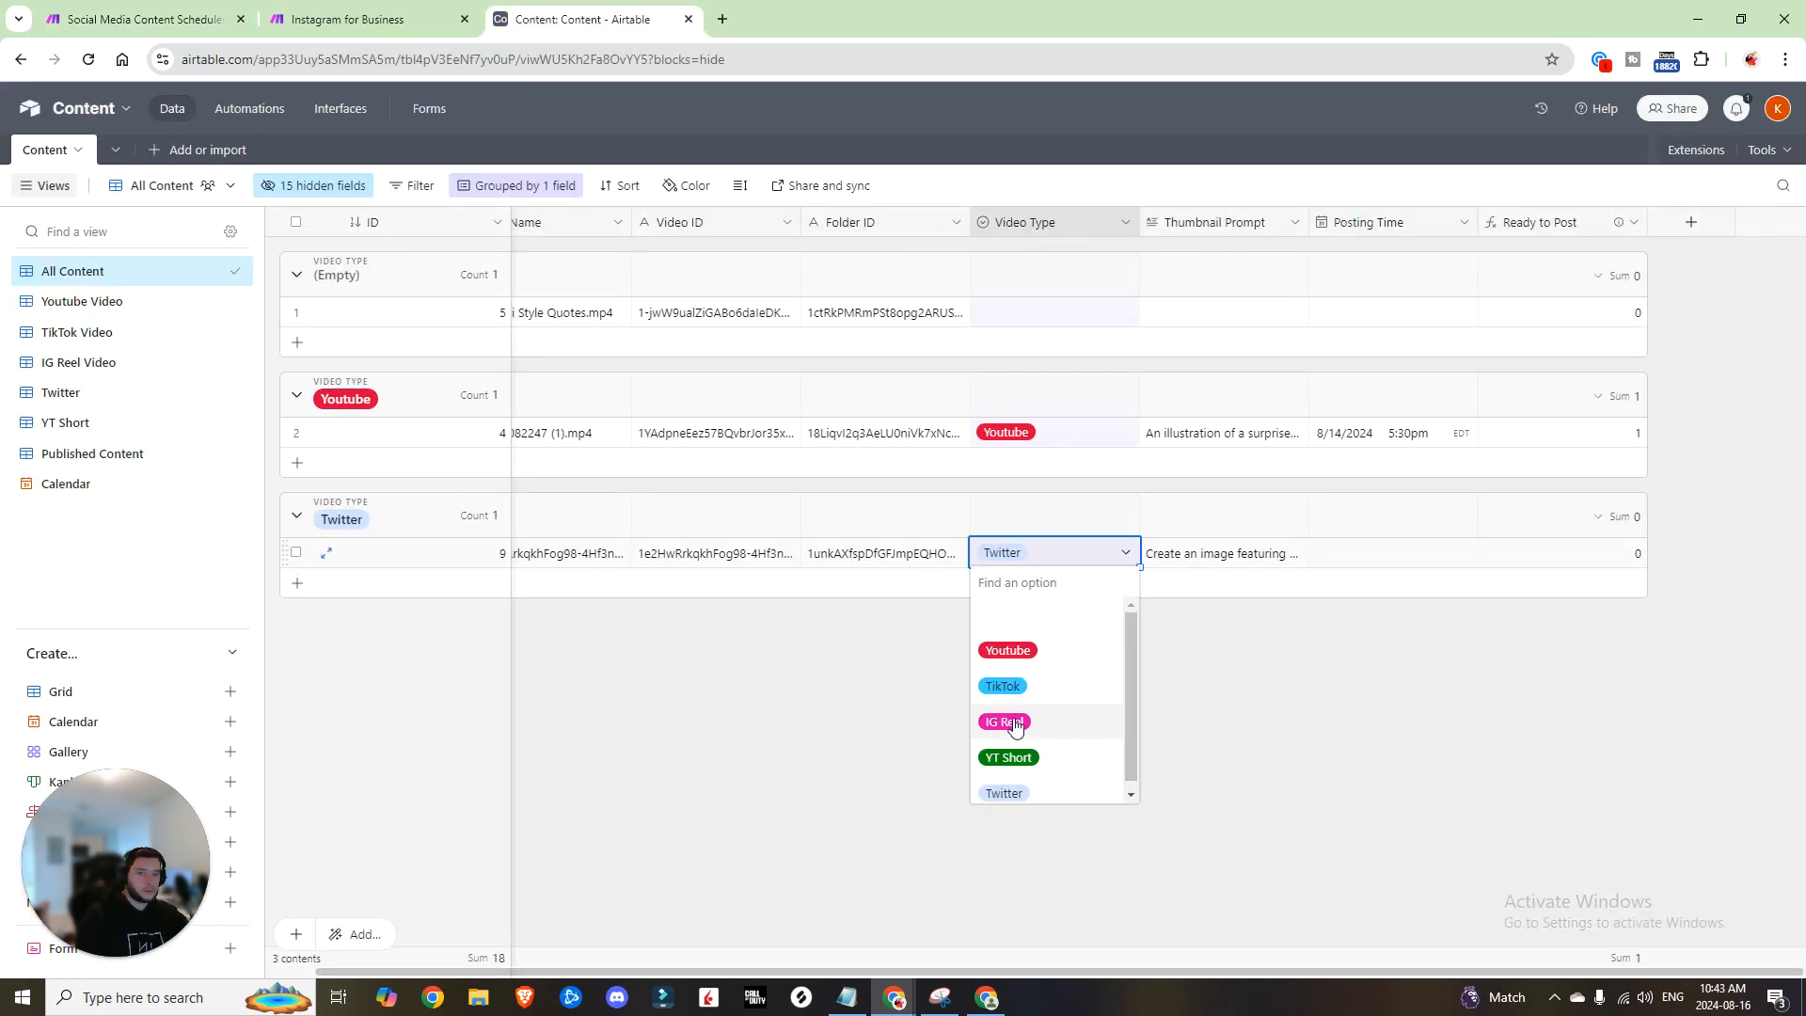
Step: Set the Twitter record's Video Type to IG Reel and inspect the Create IG Reel Assets trigger
click(1011, 717)
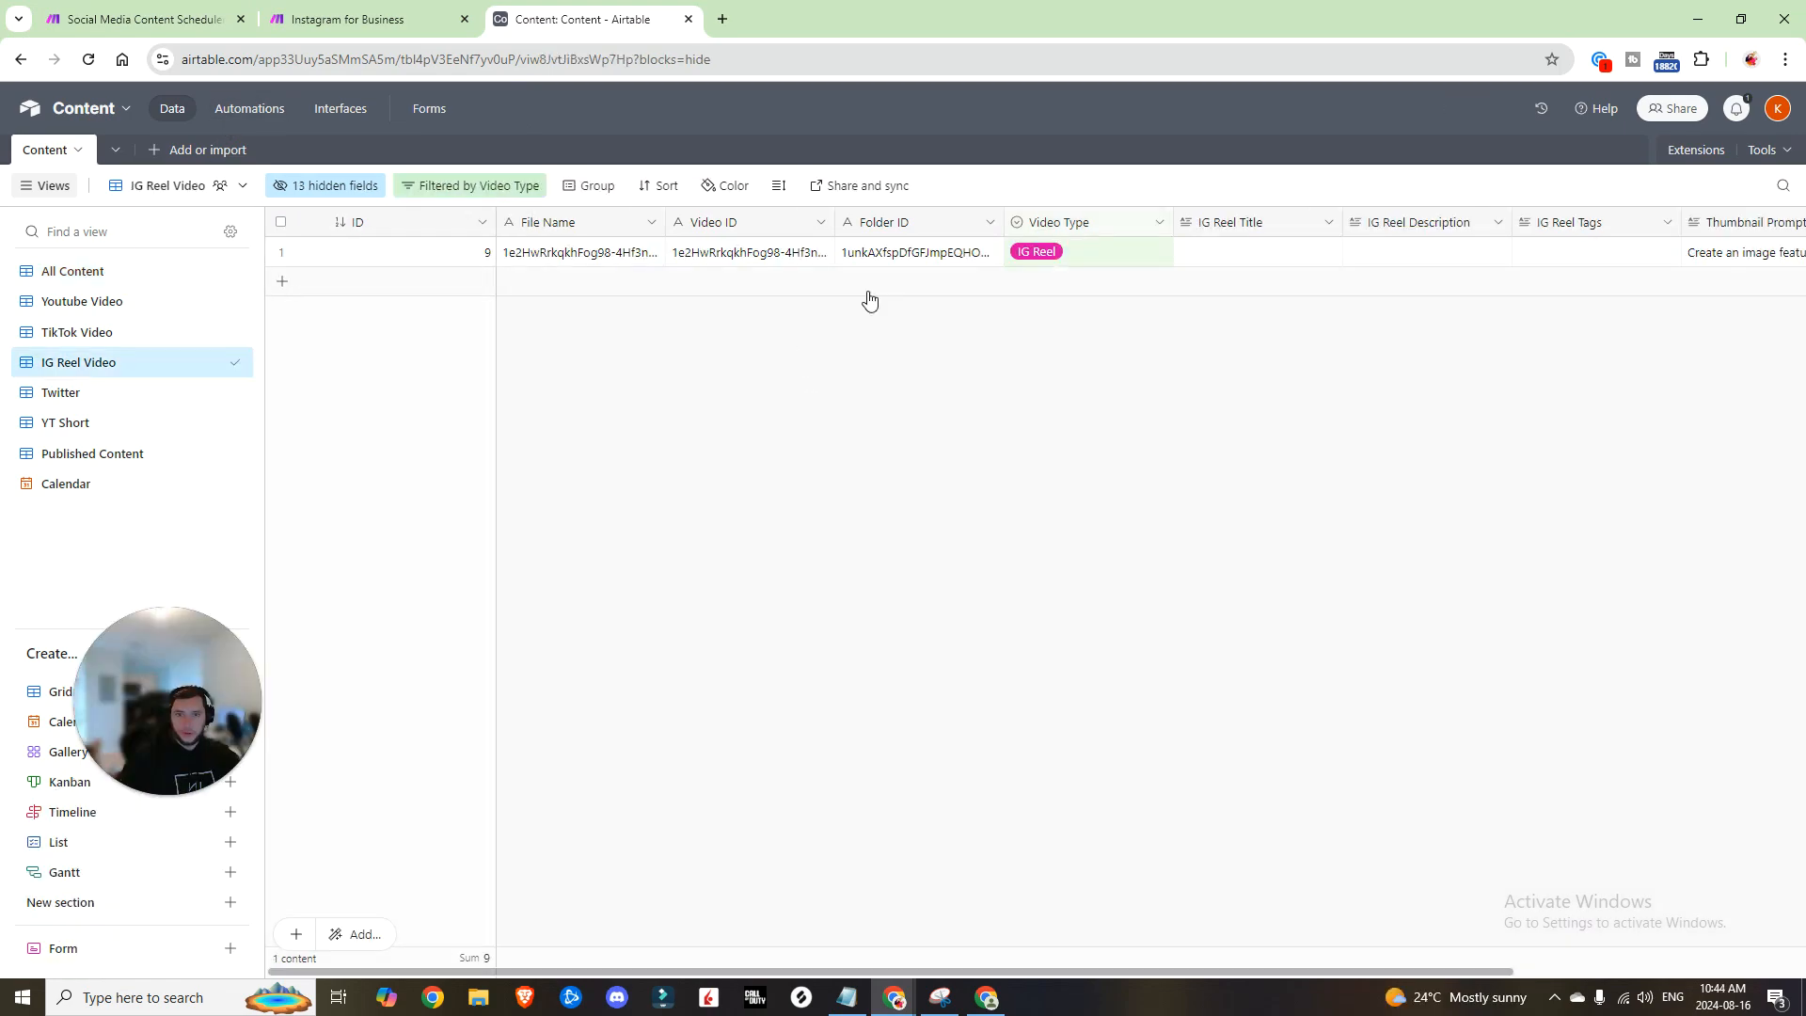
drag(1212, 960, 1318, 944)
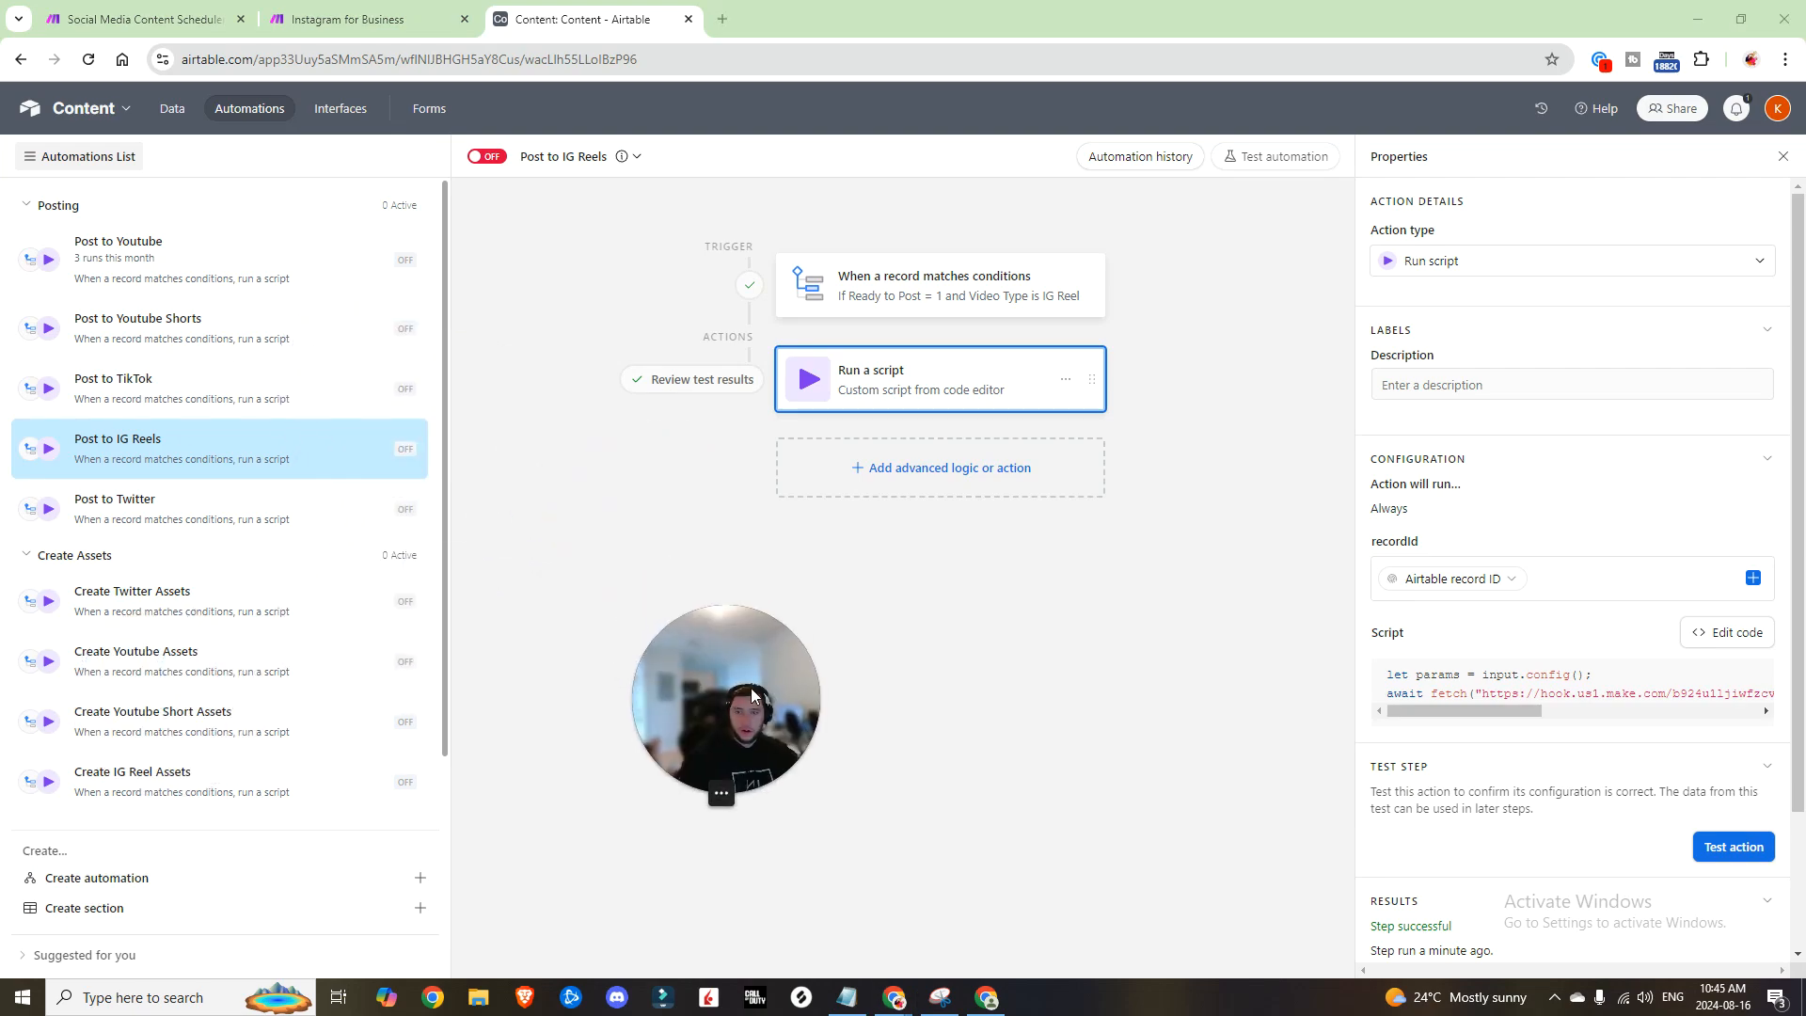
click(155, 786)
click(1145, 299)
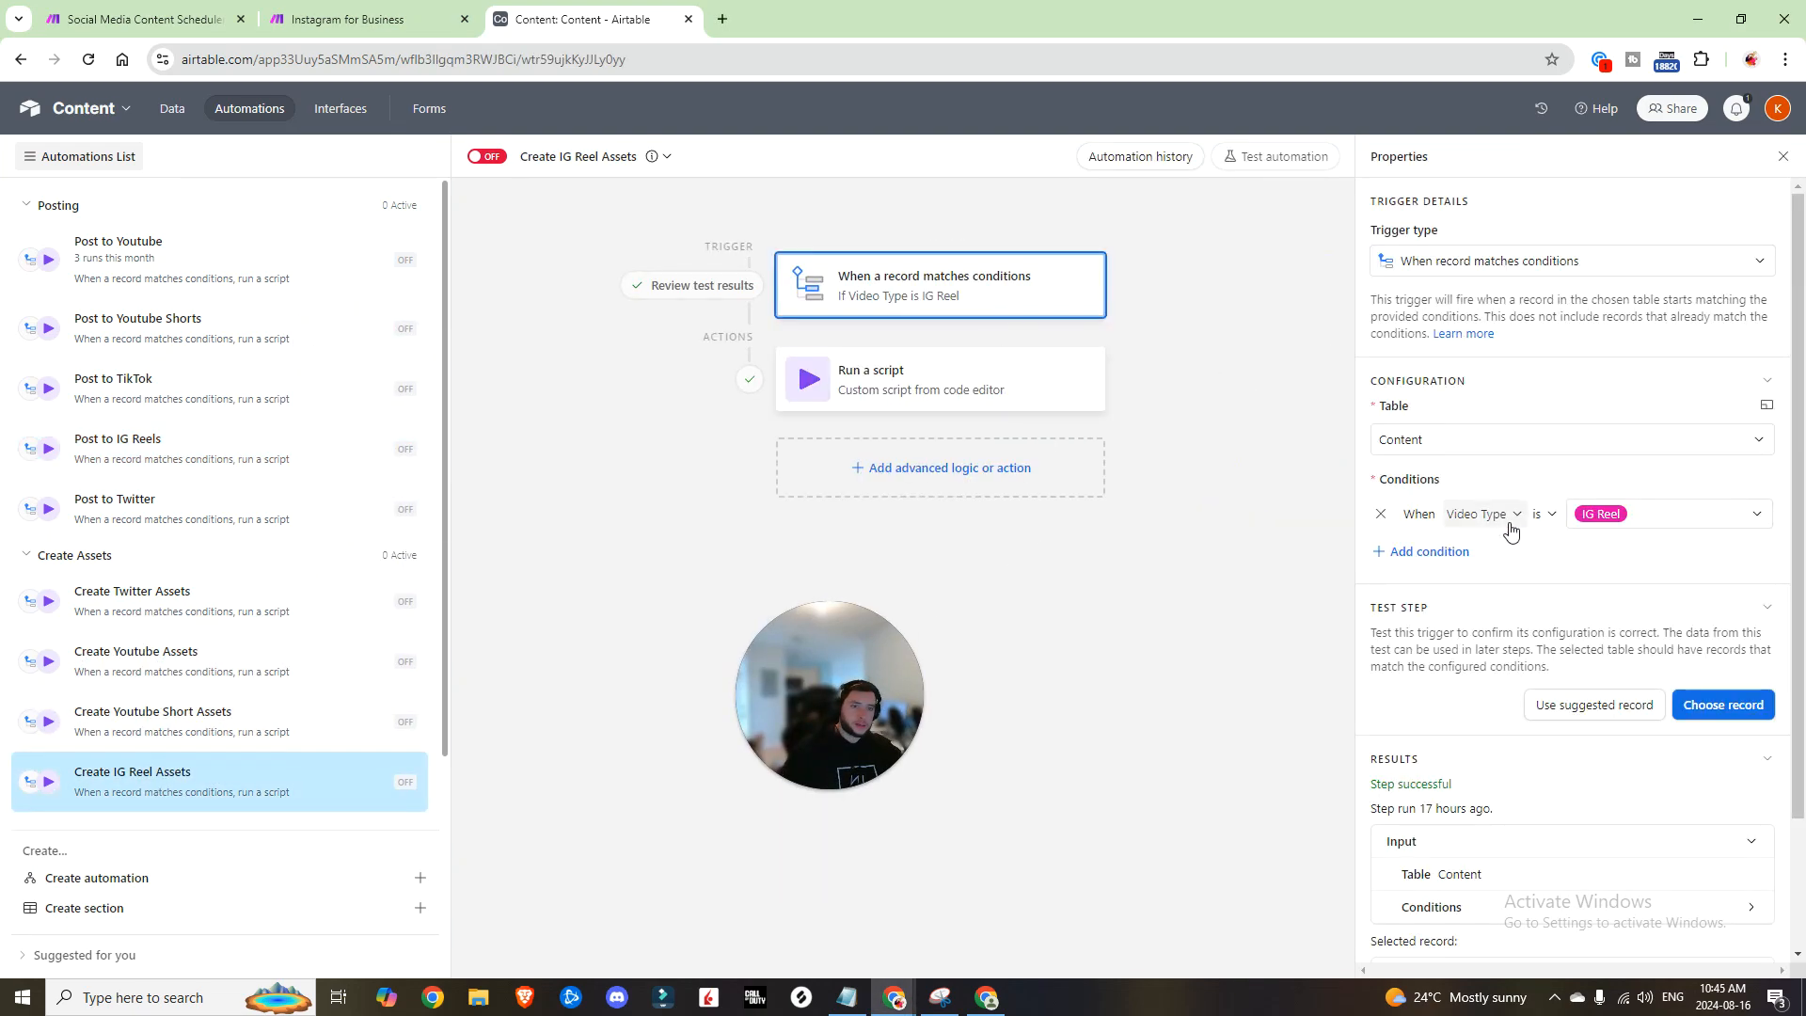
click(1695, 708)
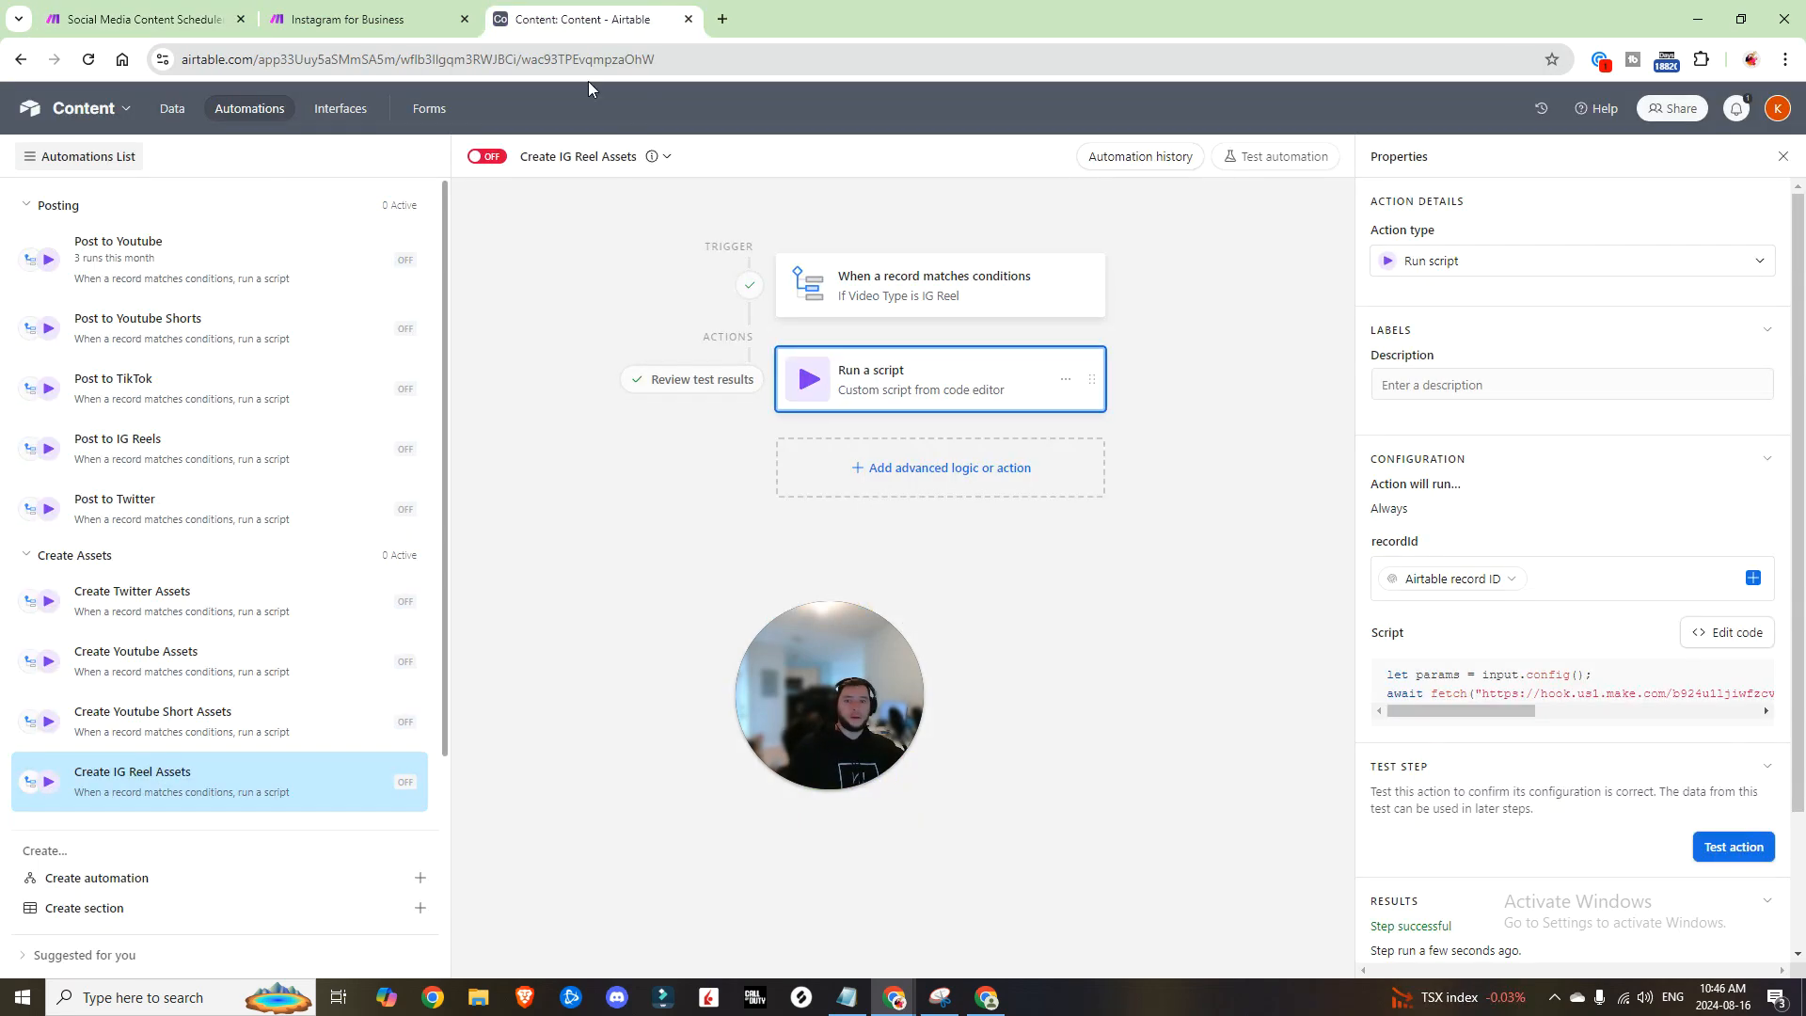
click(173, 109)
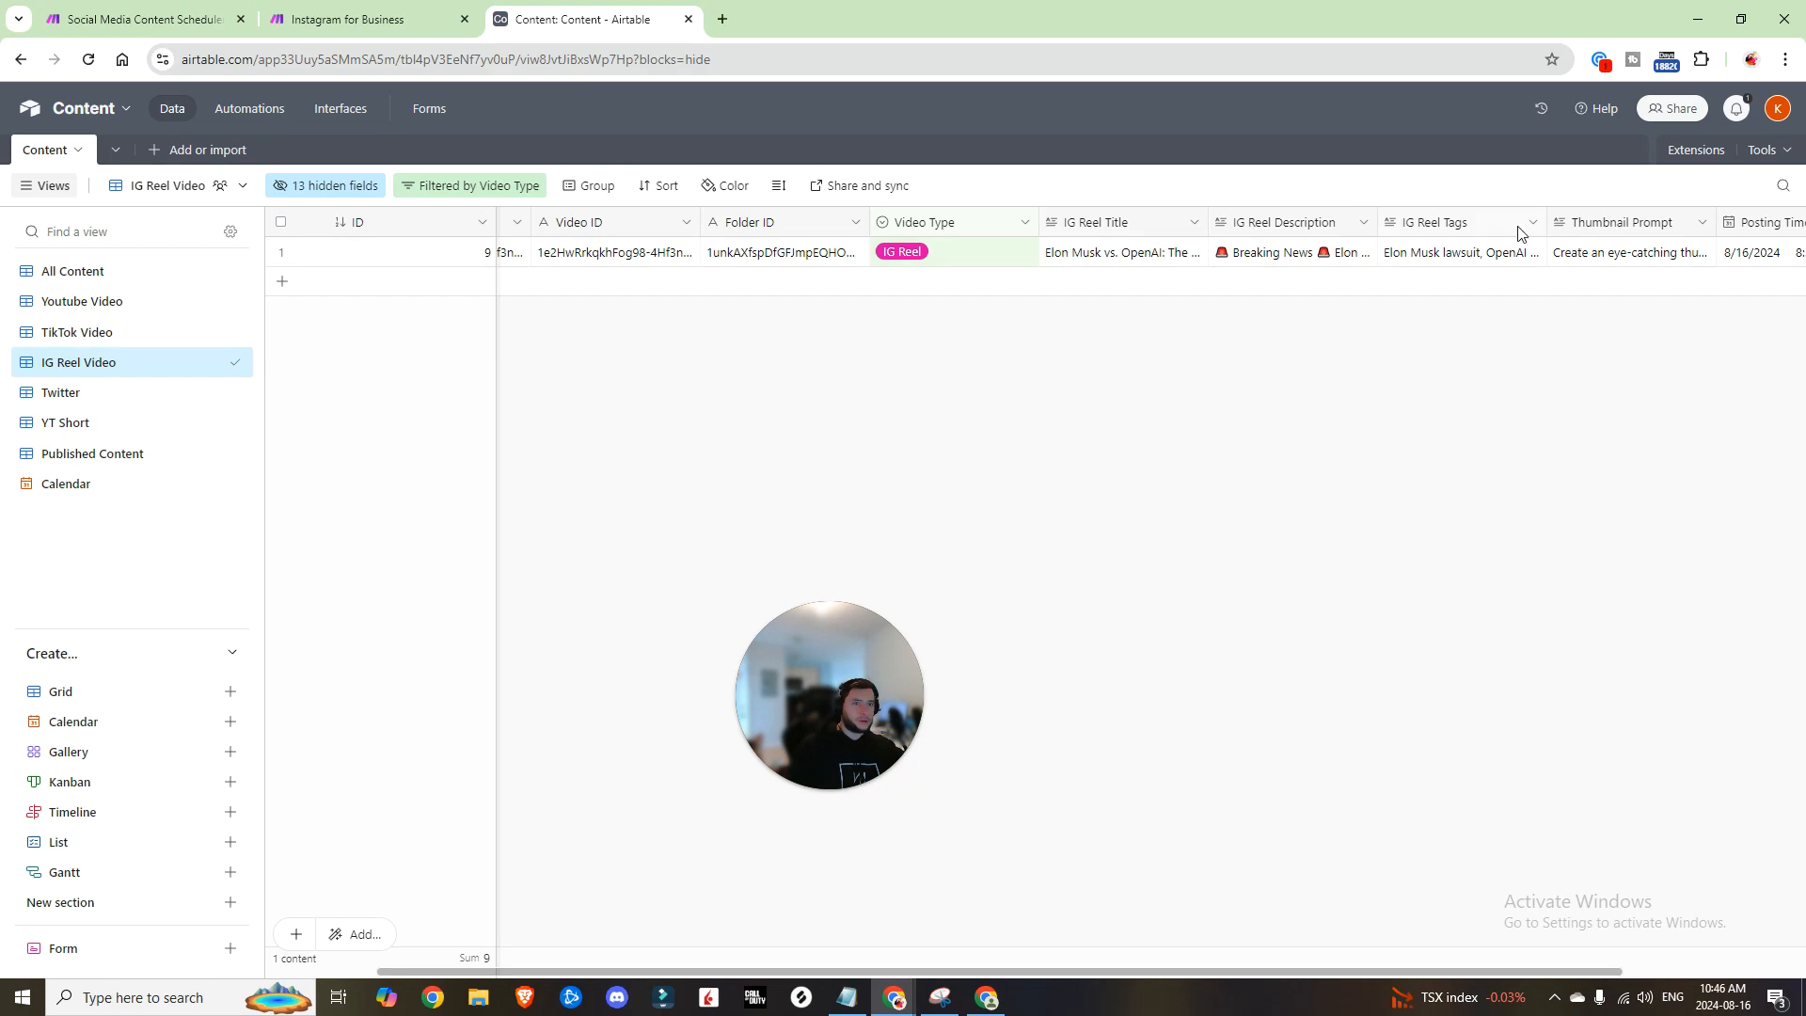
Step: Run the Make scenario once and test the Post to IG Reels automation's script action
click(178, 23)
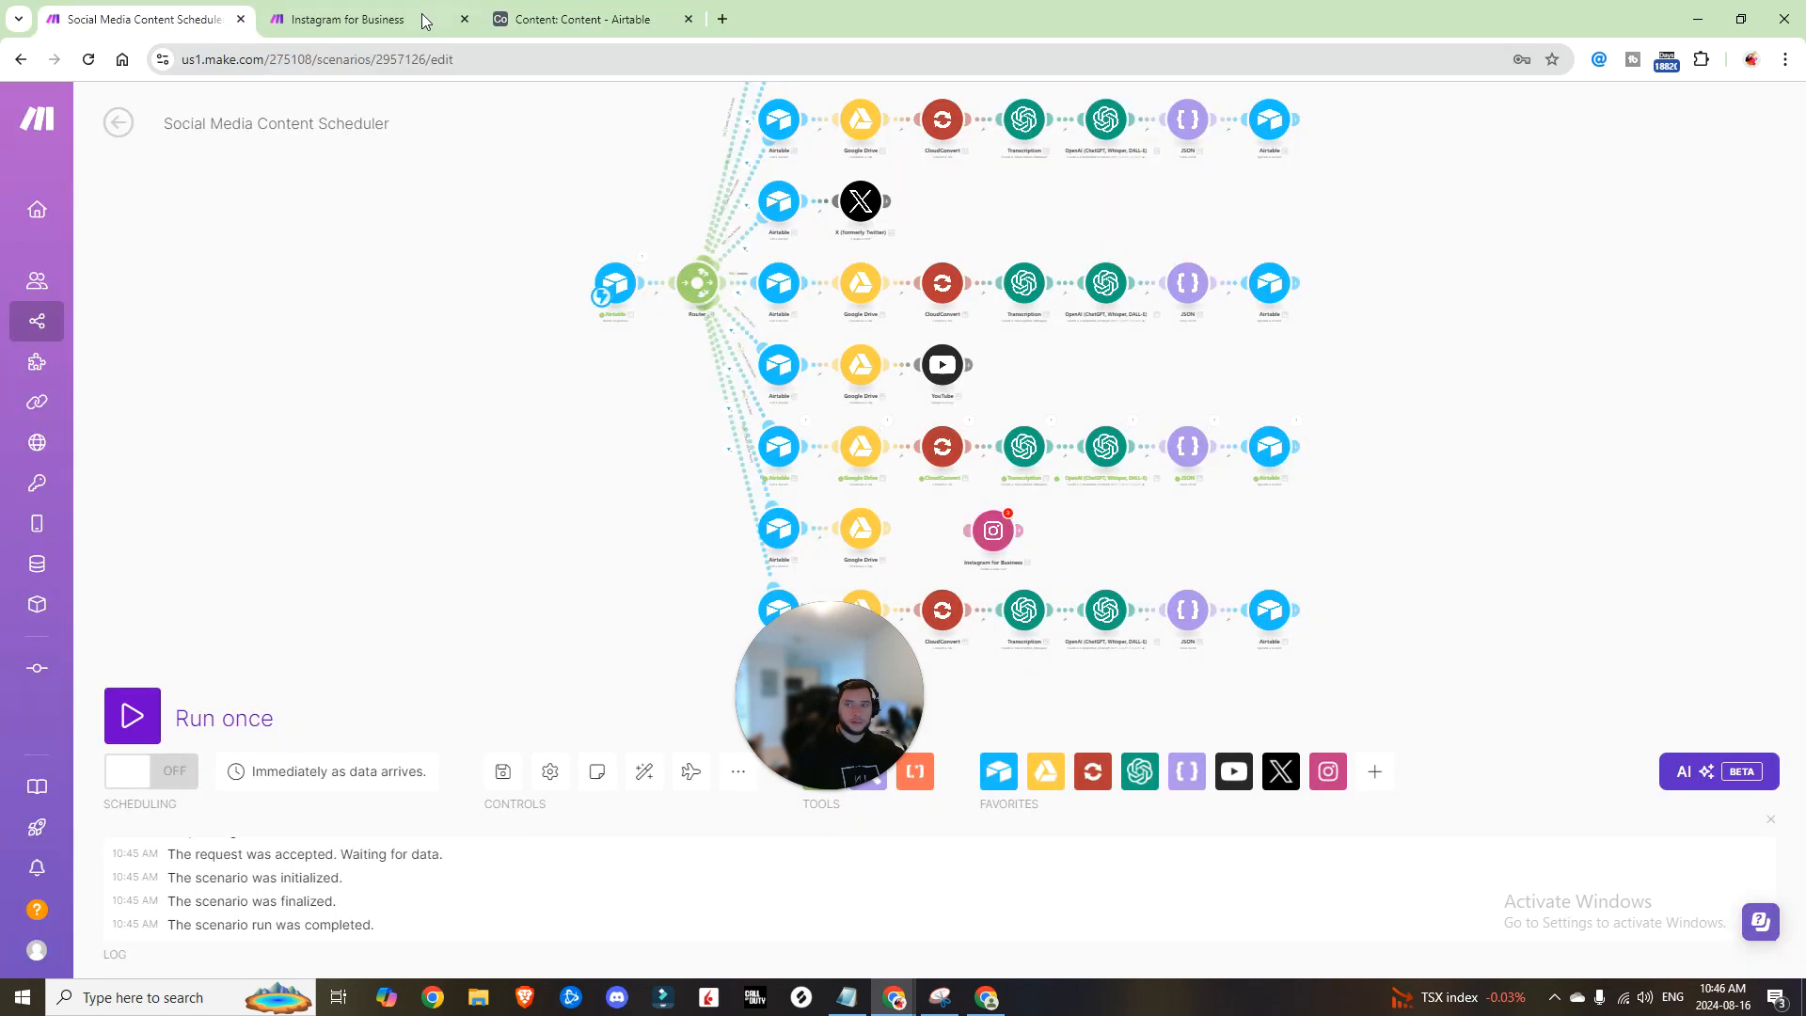
click(583, 19)
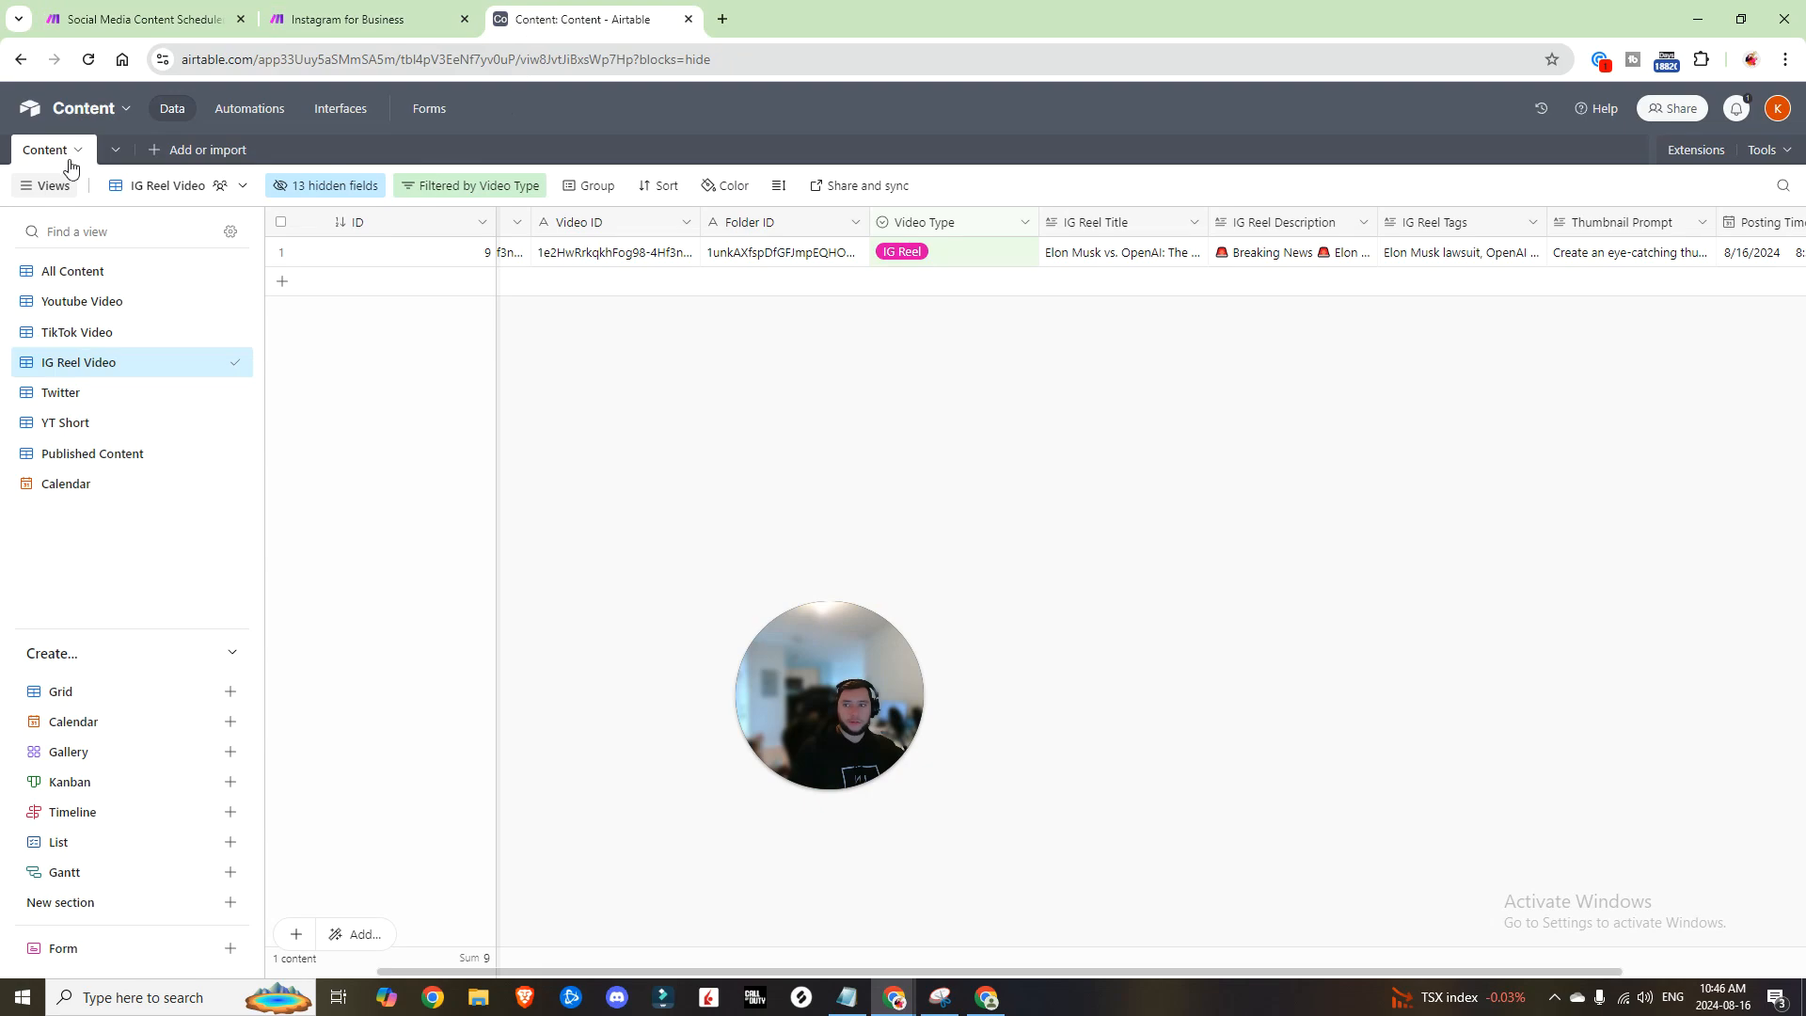
click(253, 108)
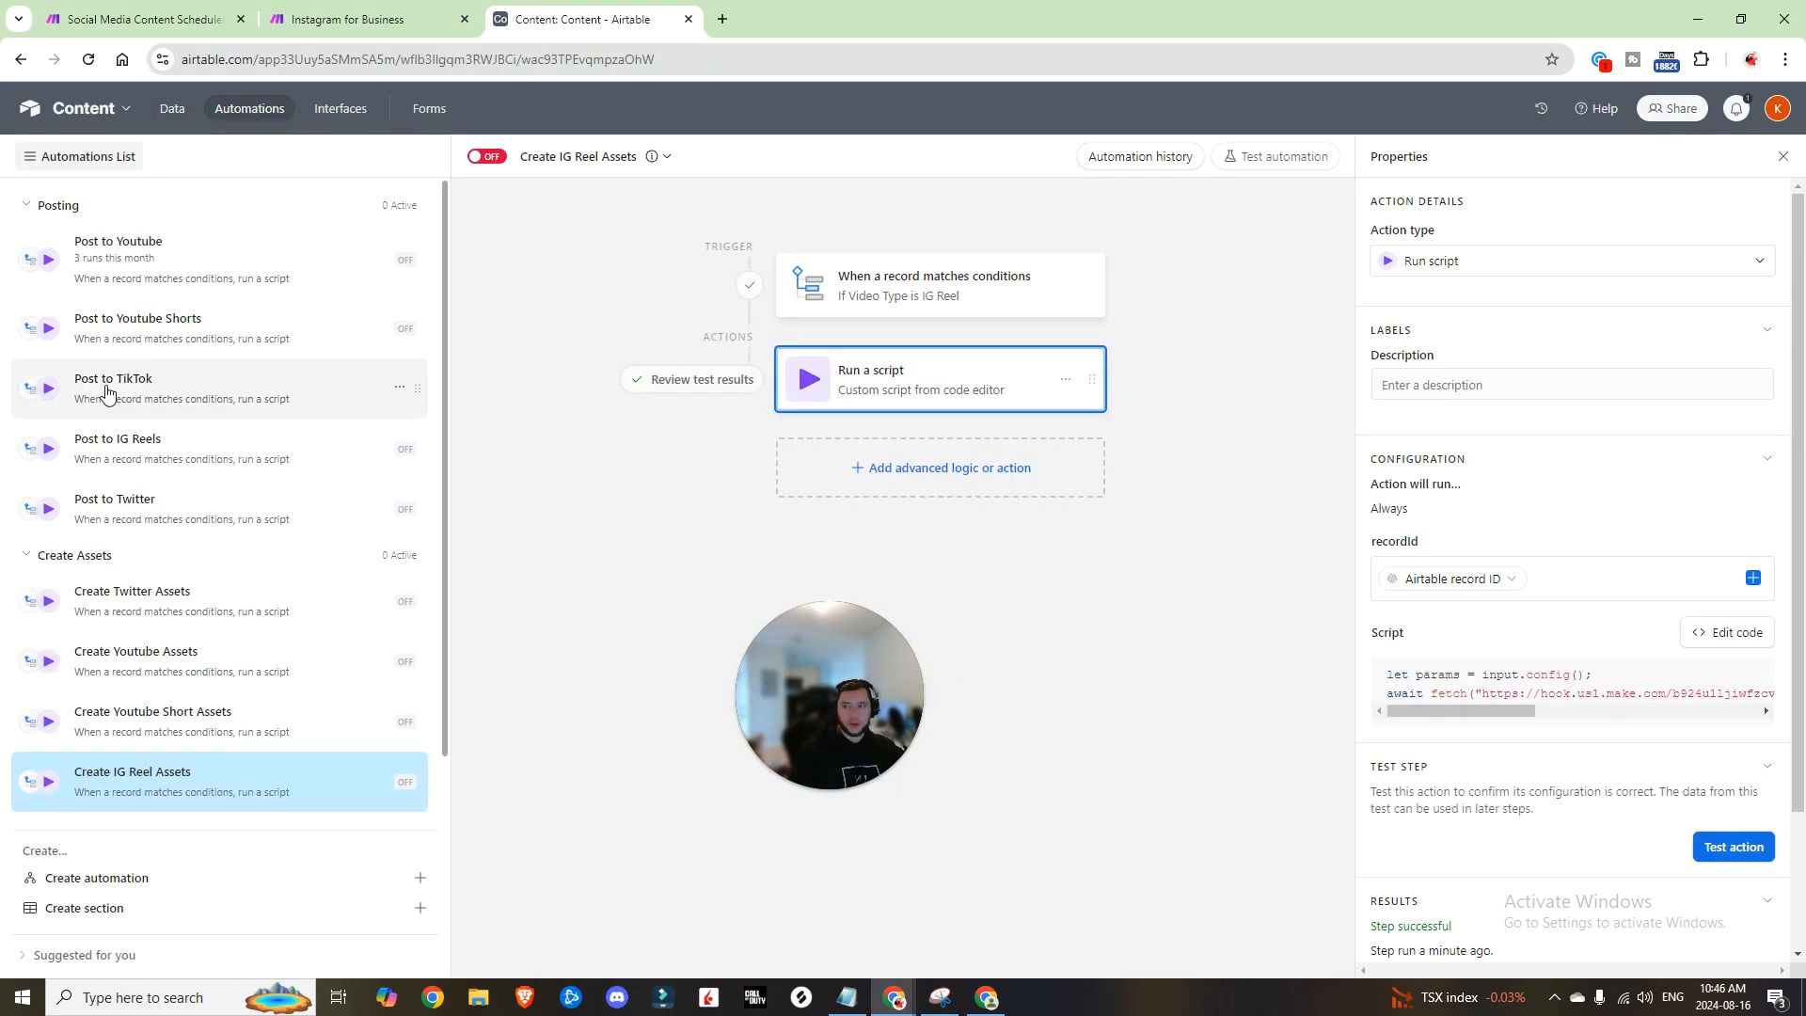
click(103, 441)
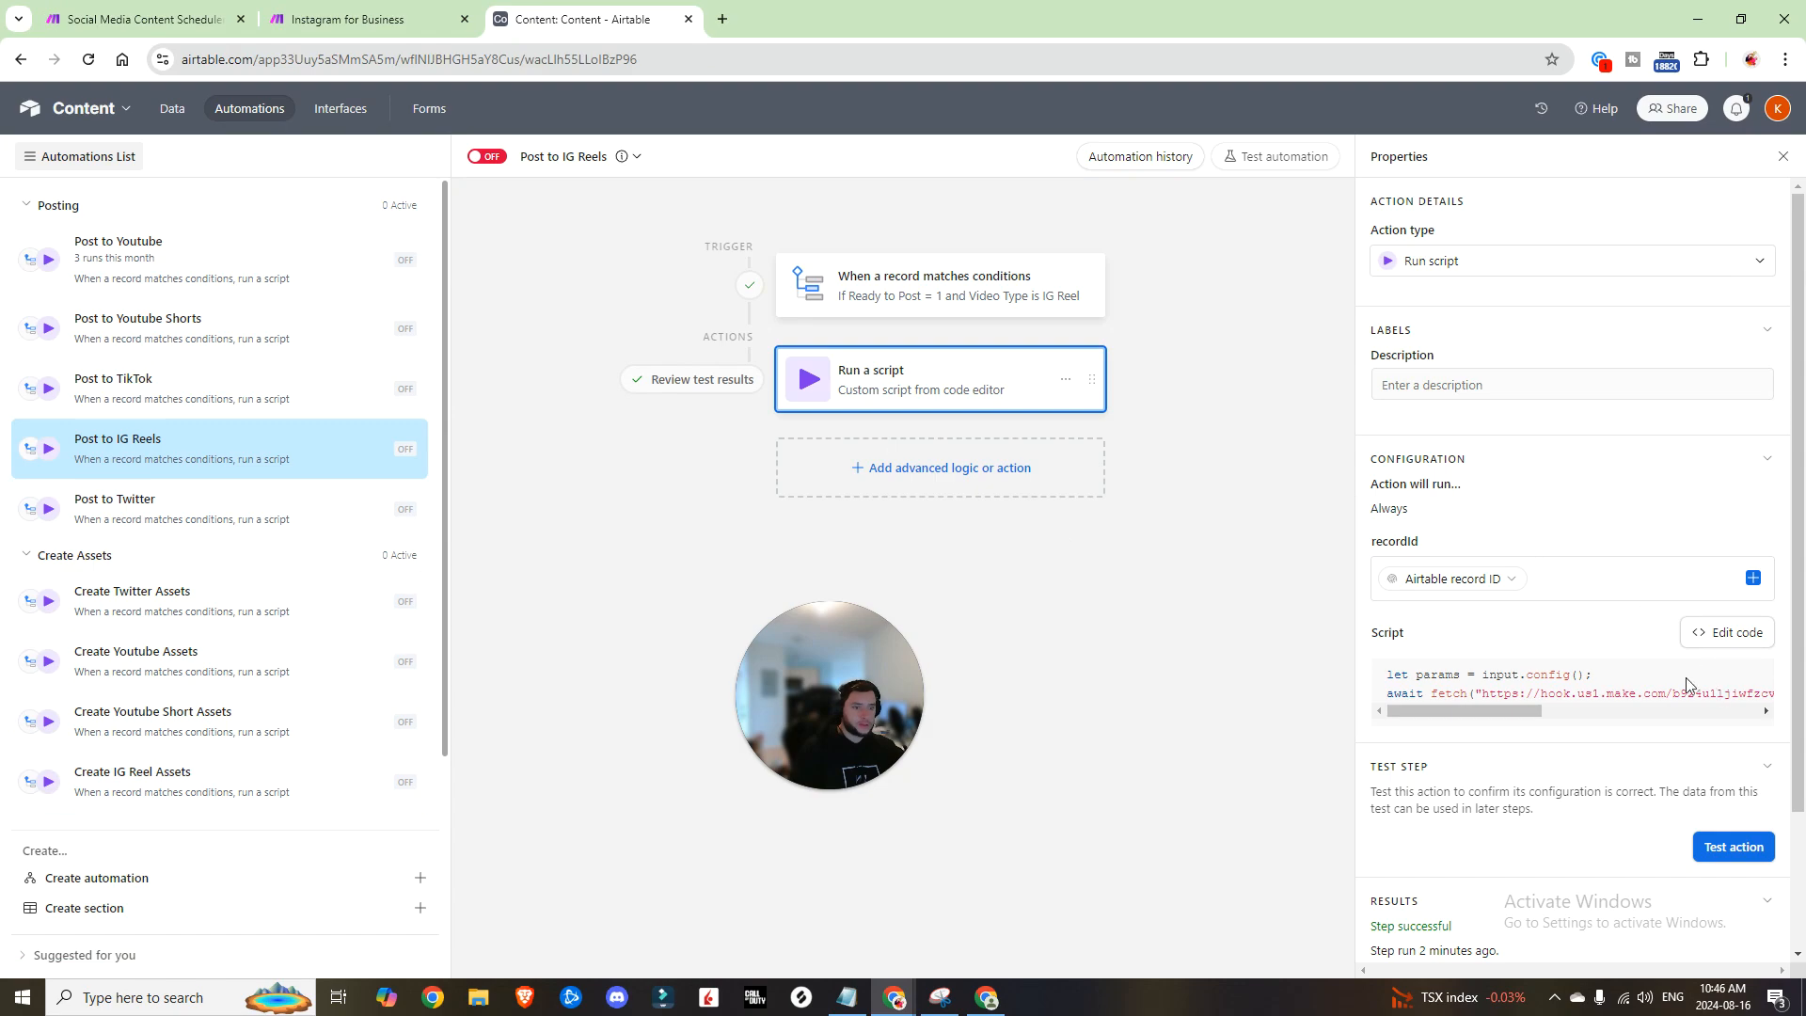
key(ctrl+1)
click(132, 716)
key(ctrl+3)
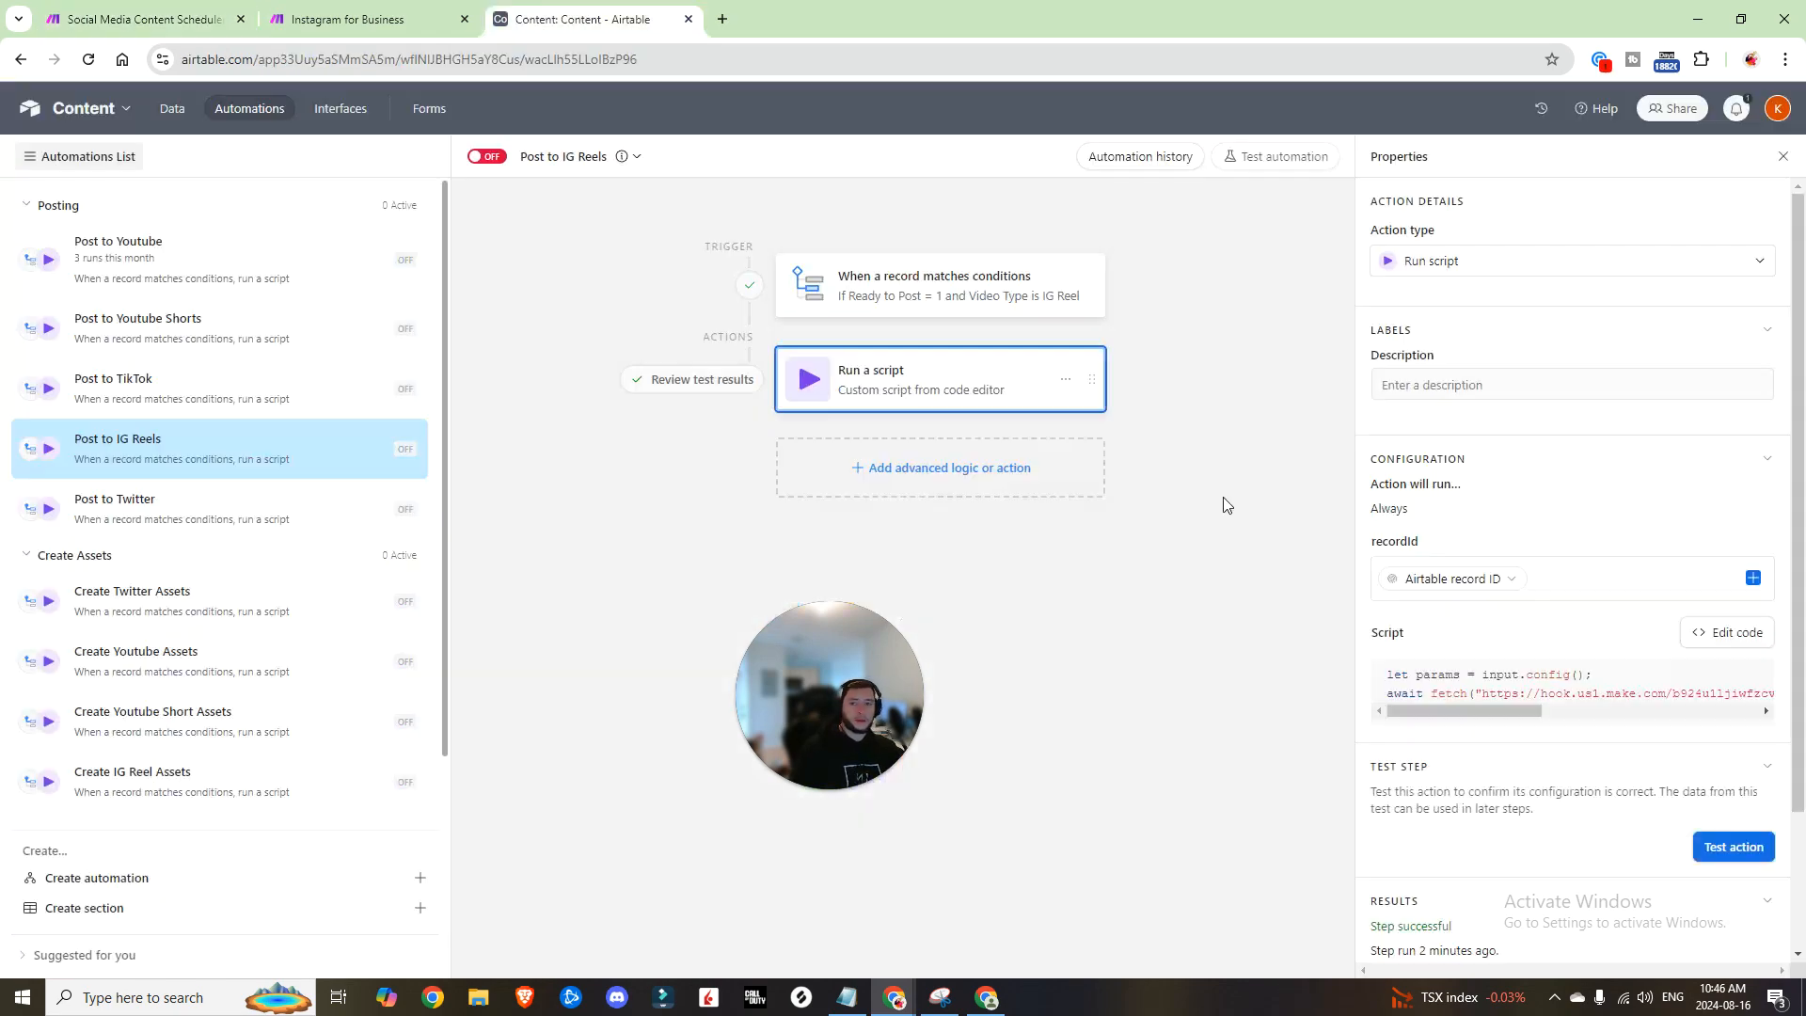
click(1743, 861)
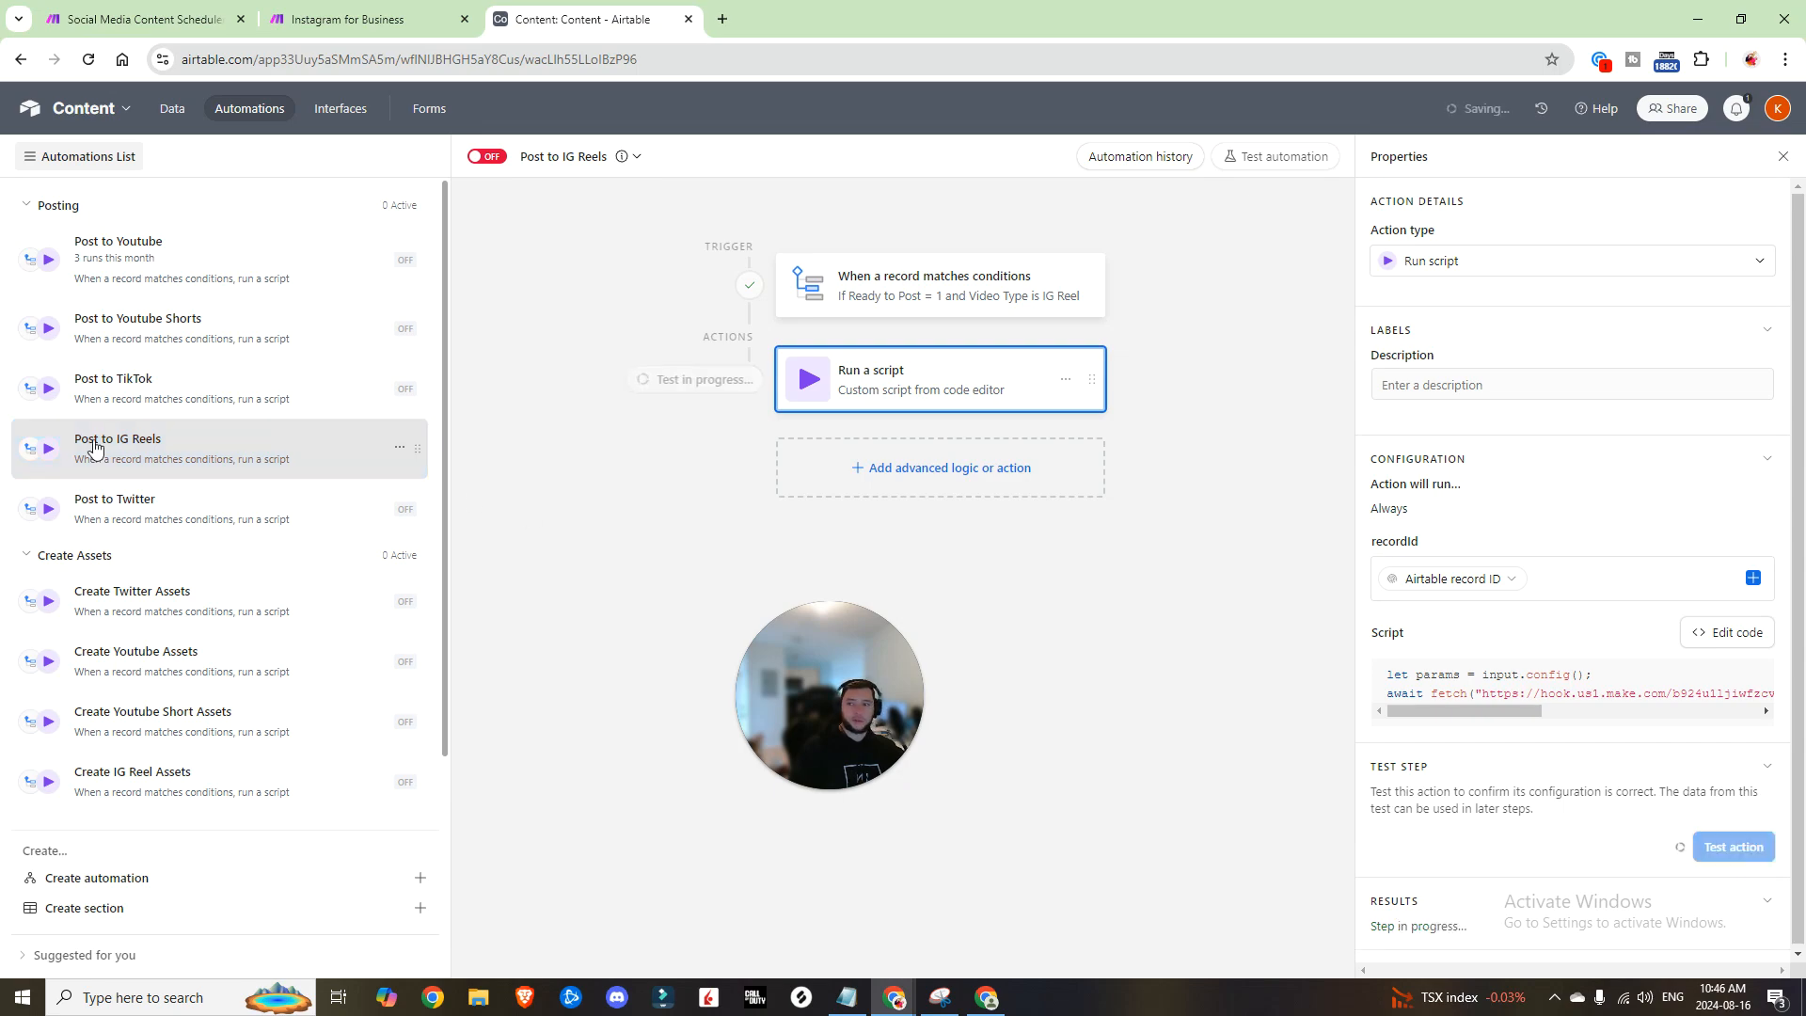
Step: Reconnect Instagram after Google Drive and map Web Content Link as the Reel's video URL
key(ctrl+1)
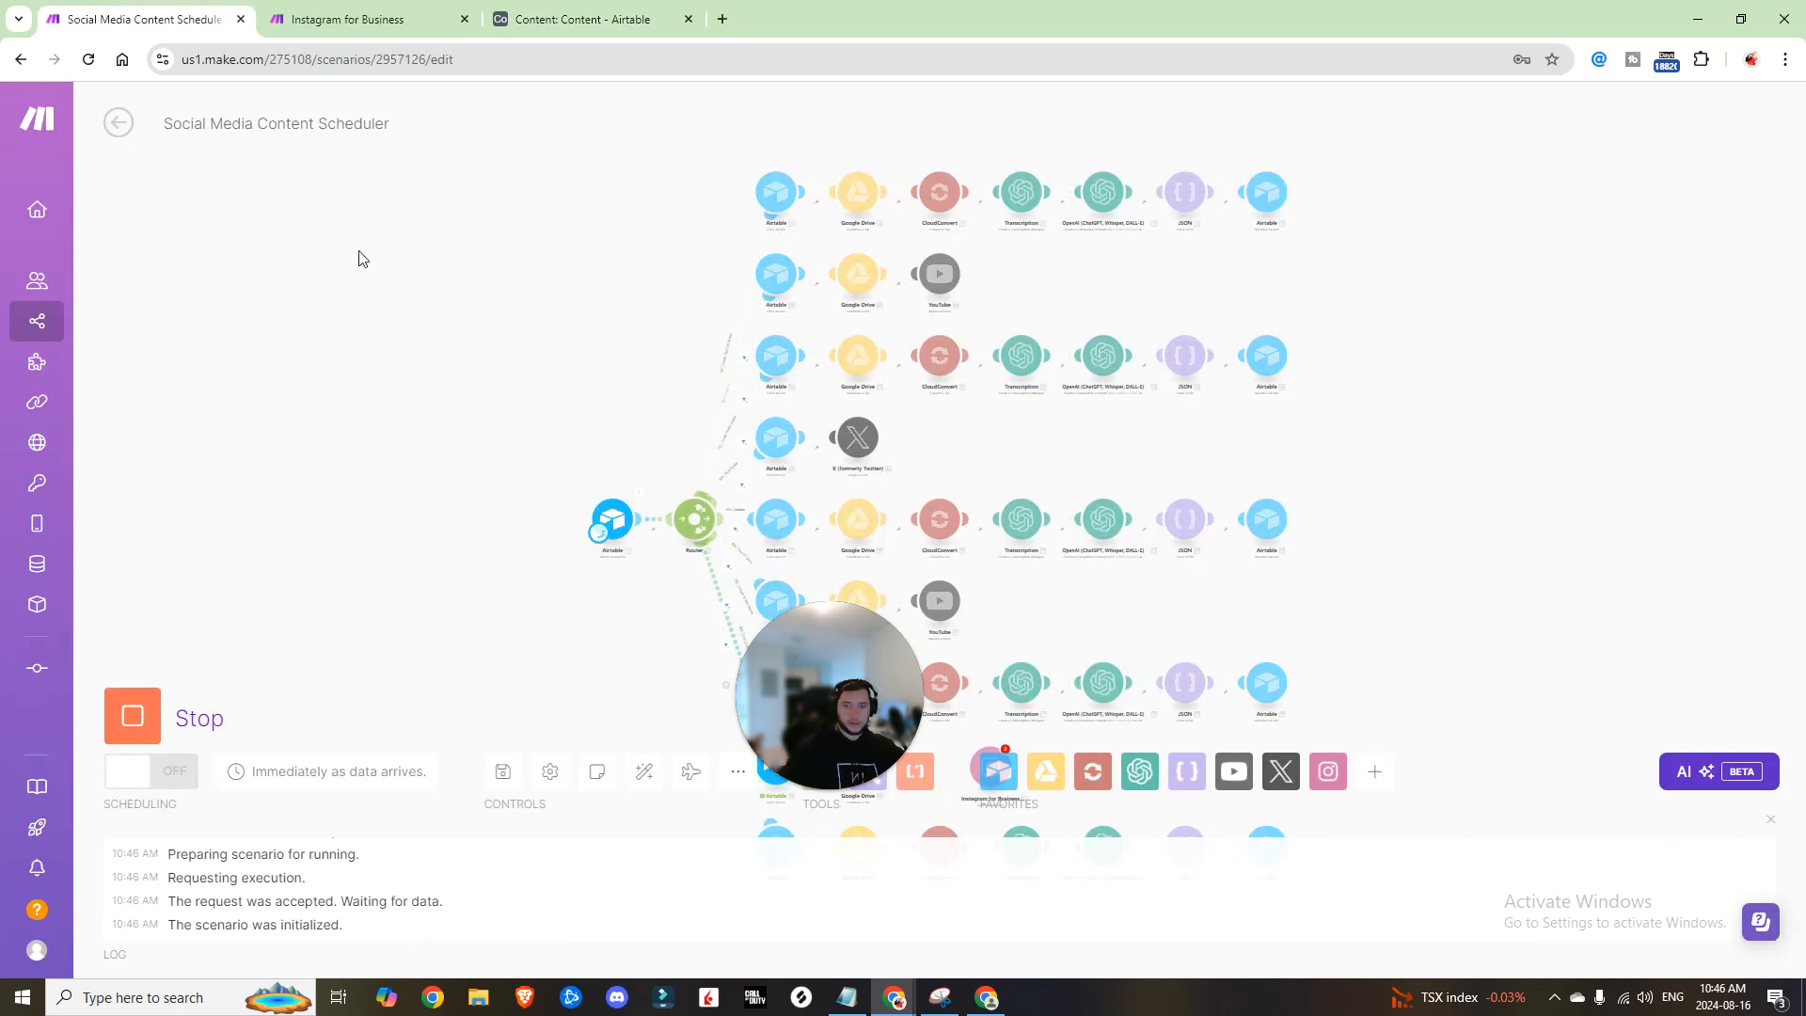
scroll(879, 495, down, 3)
mouse_move(949, 475)
mouse_down()
mouse_move(918, 471)
mouse_move(950, 484)
mouse_up()
click(944, 470)
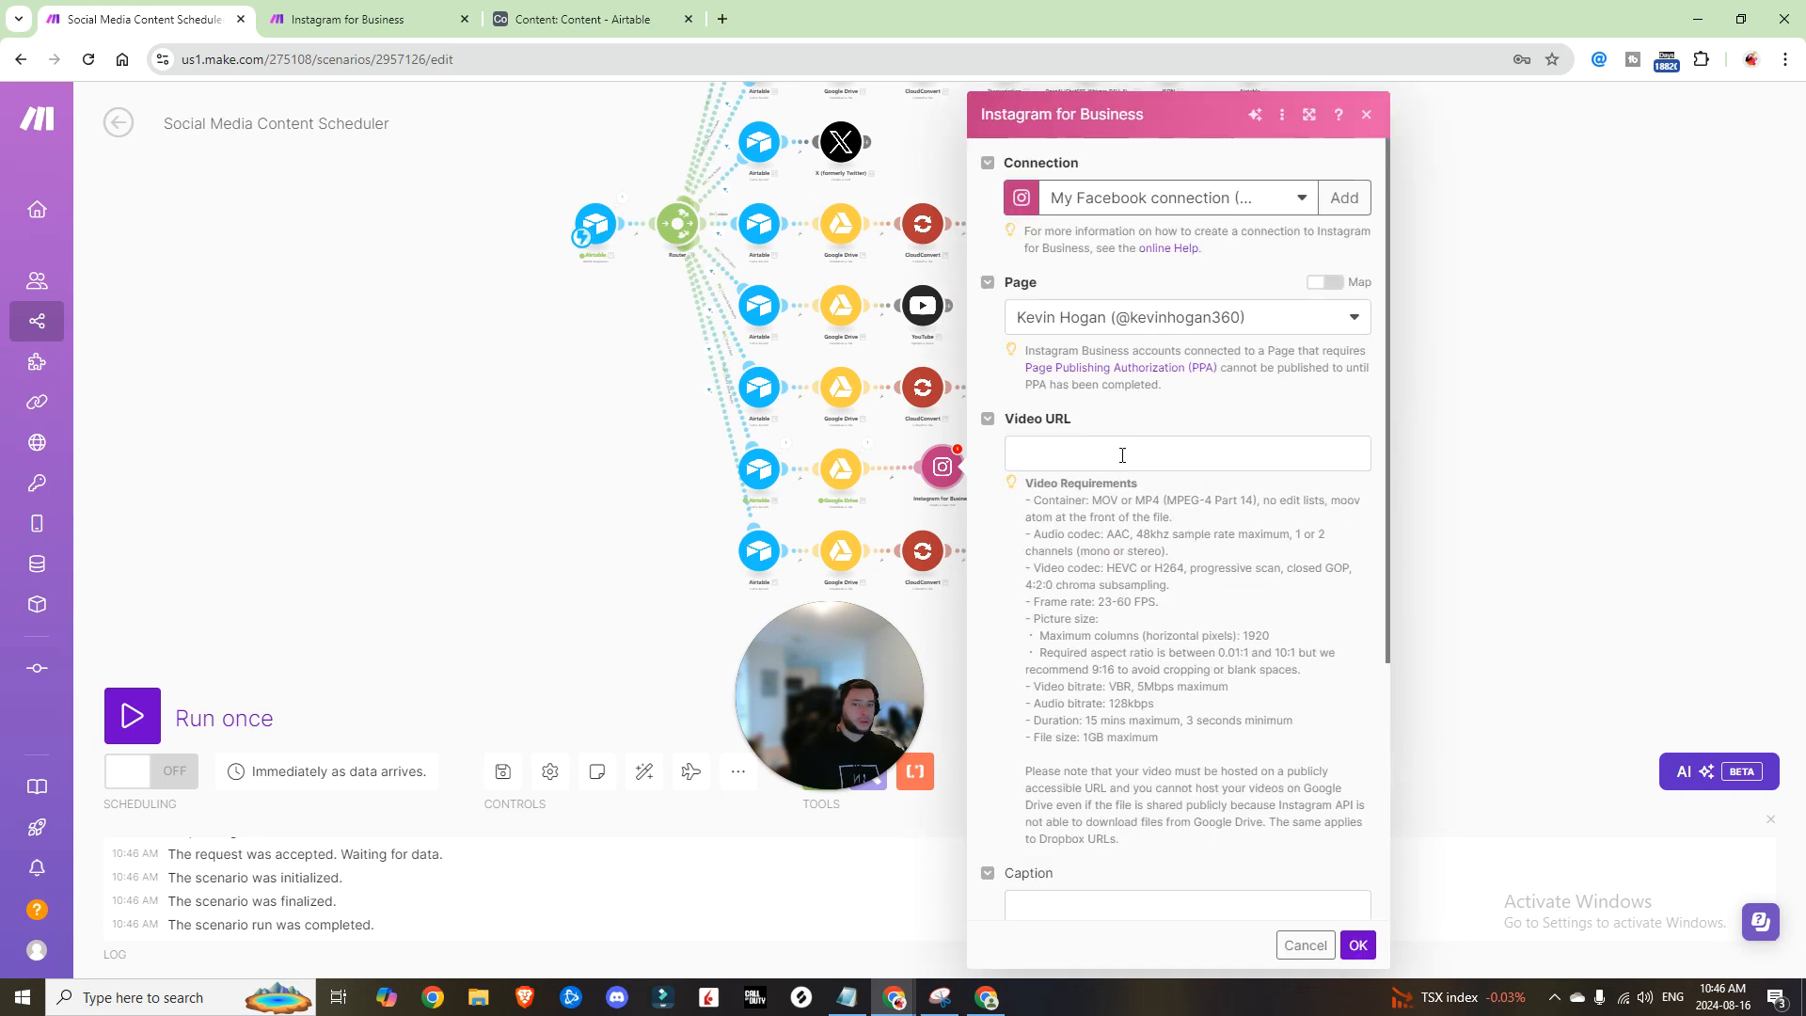
click(1143, 452)
scroll(1431, 406, down, 2)
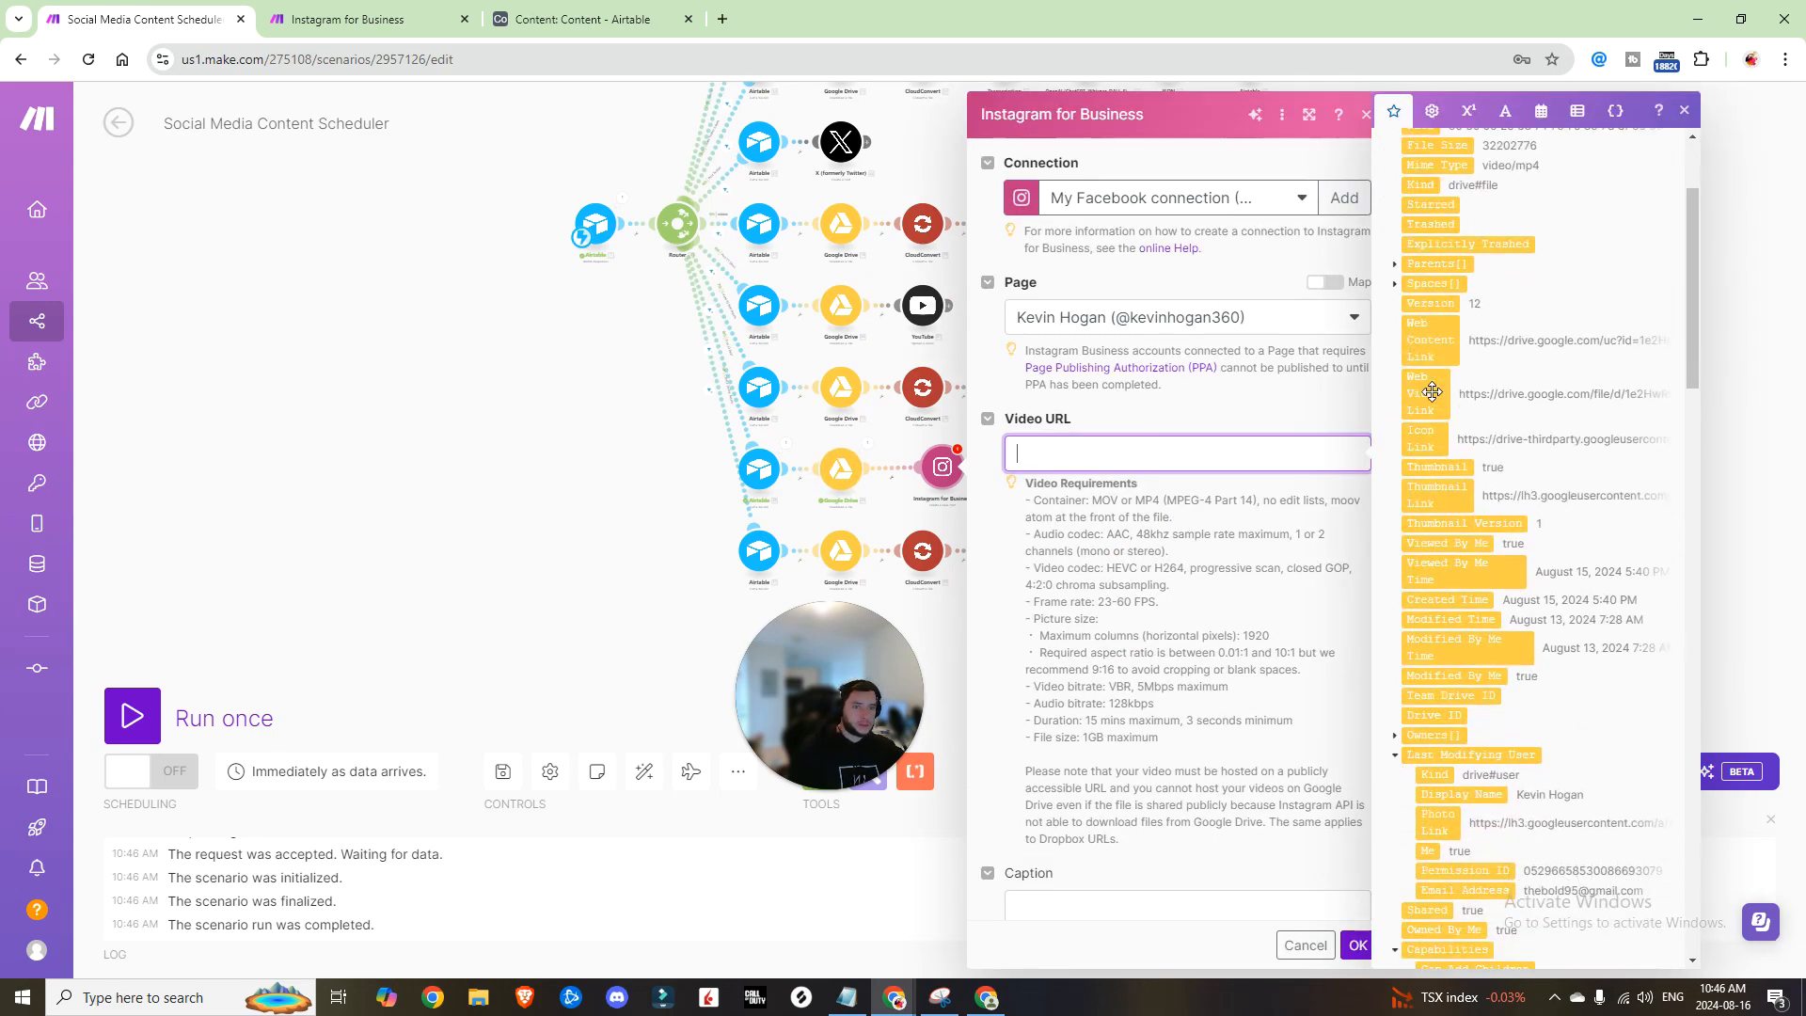
click(1431, 356)
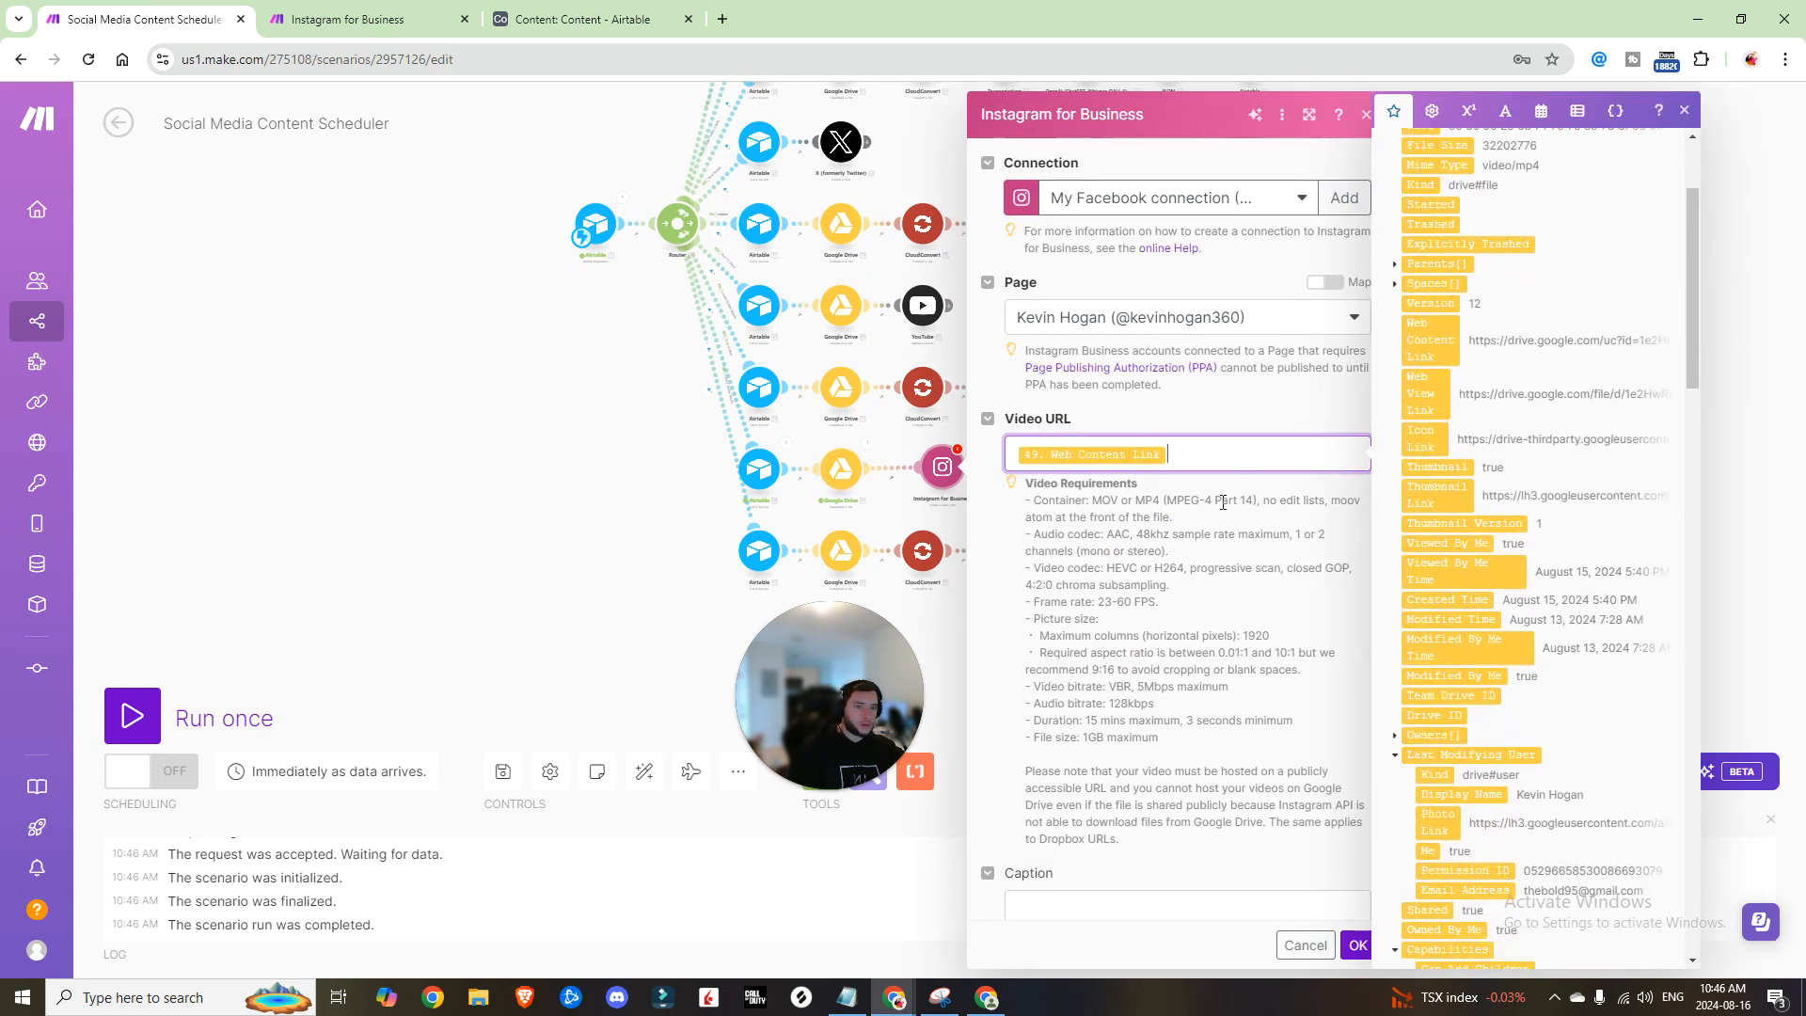
Step: Build the caption from IG Reel Title, Description and, on a new line, Tags
scroll(1223, 502, down, 4)
click(1138, 524)
scroll(1413, 459, down, 10)
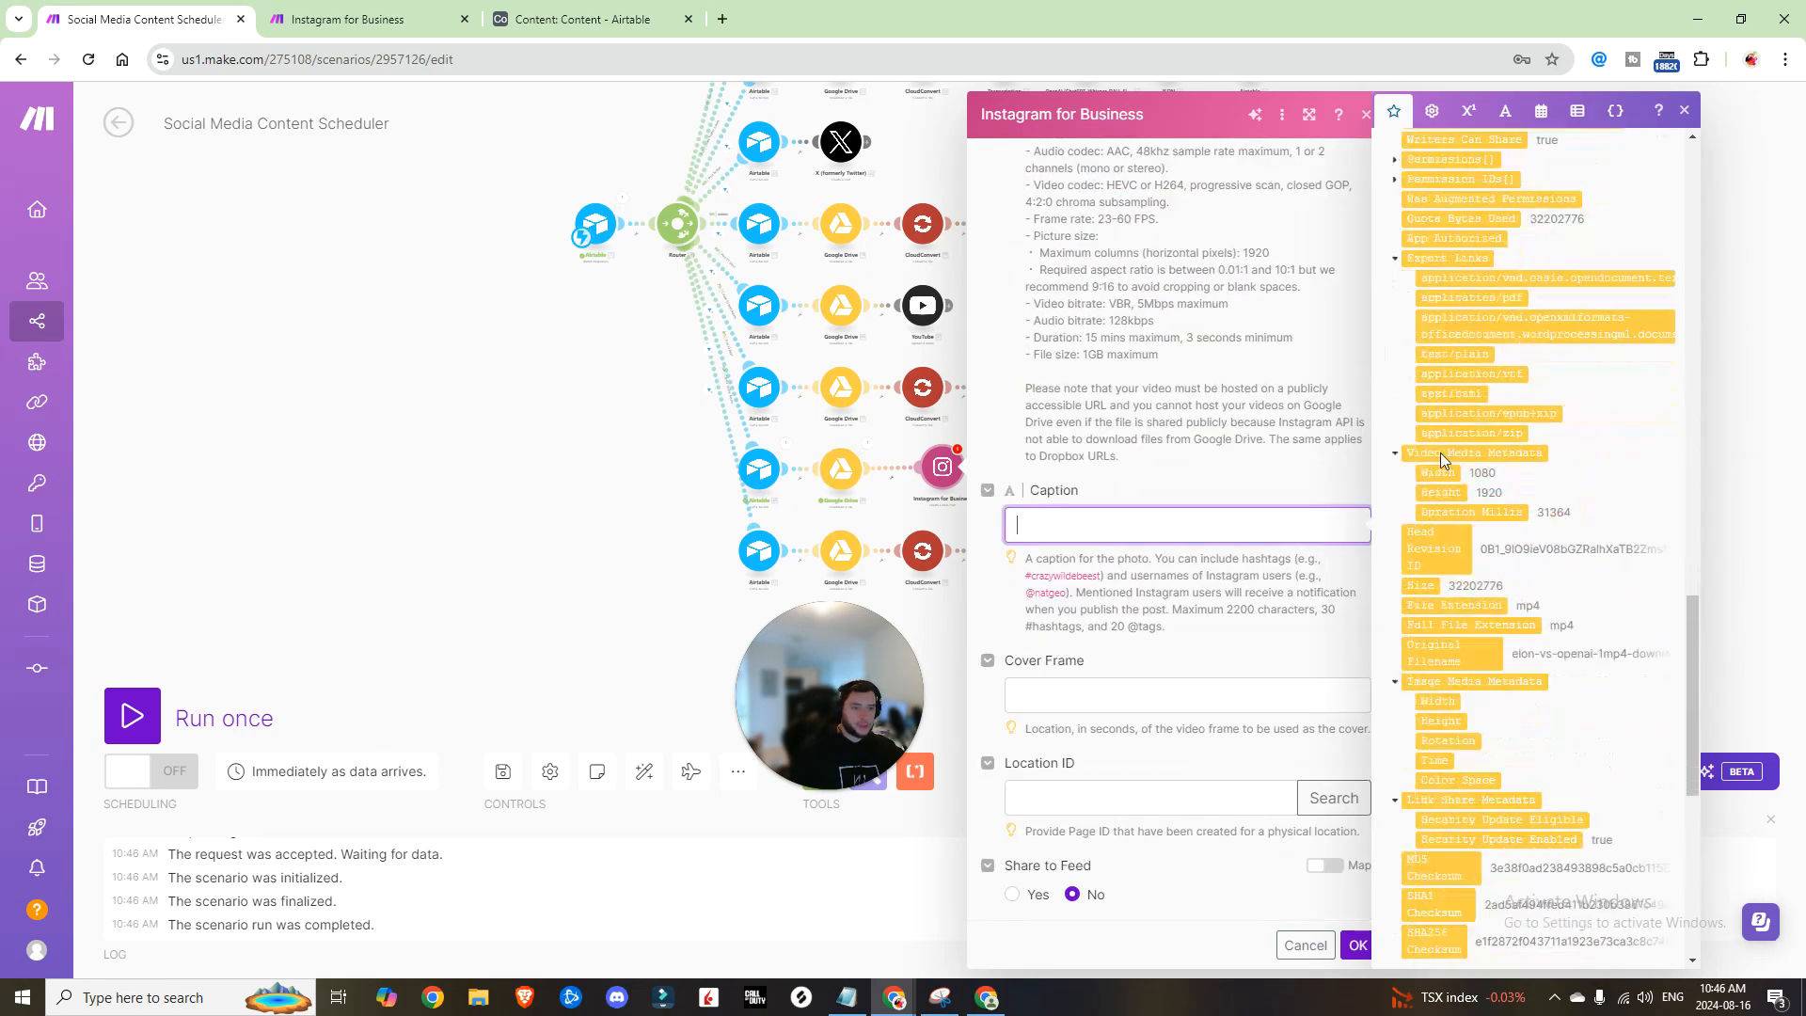
scroll(1441, 454, down, 7)
click(1426, 740)
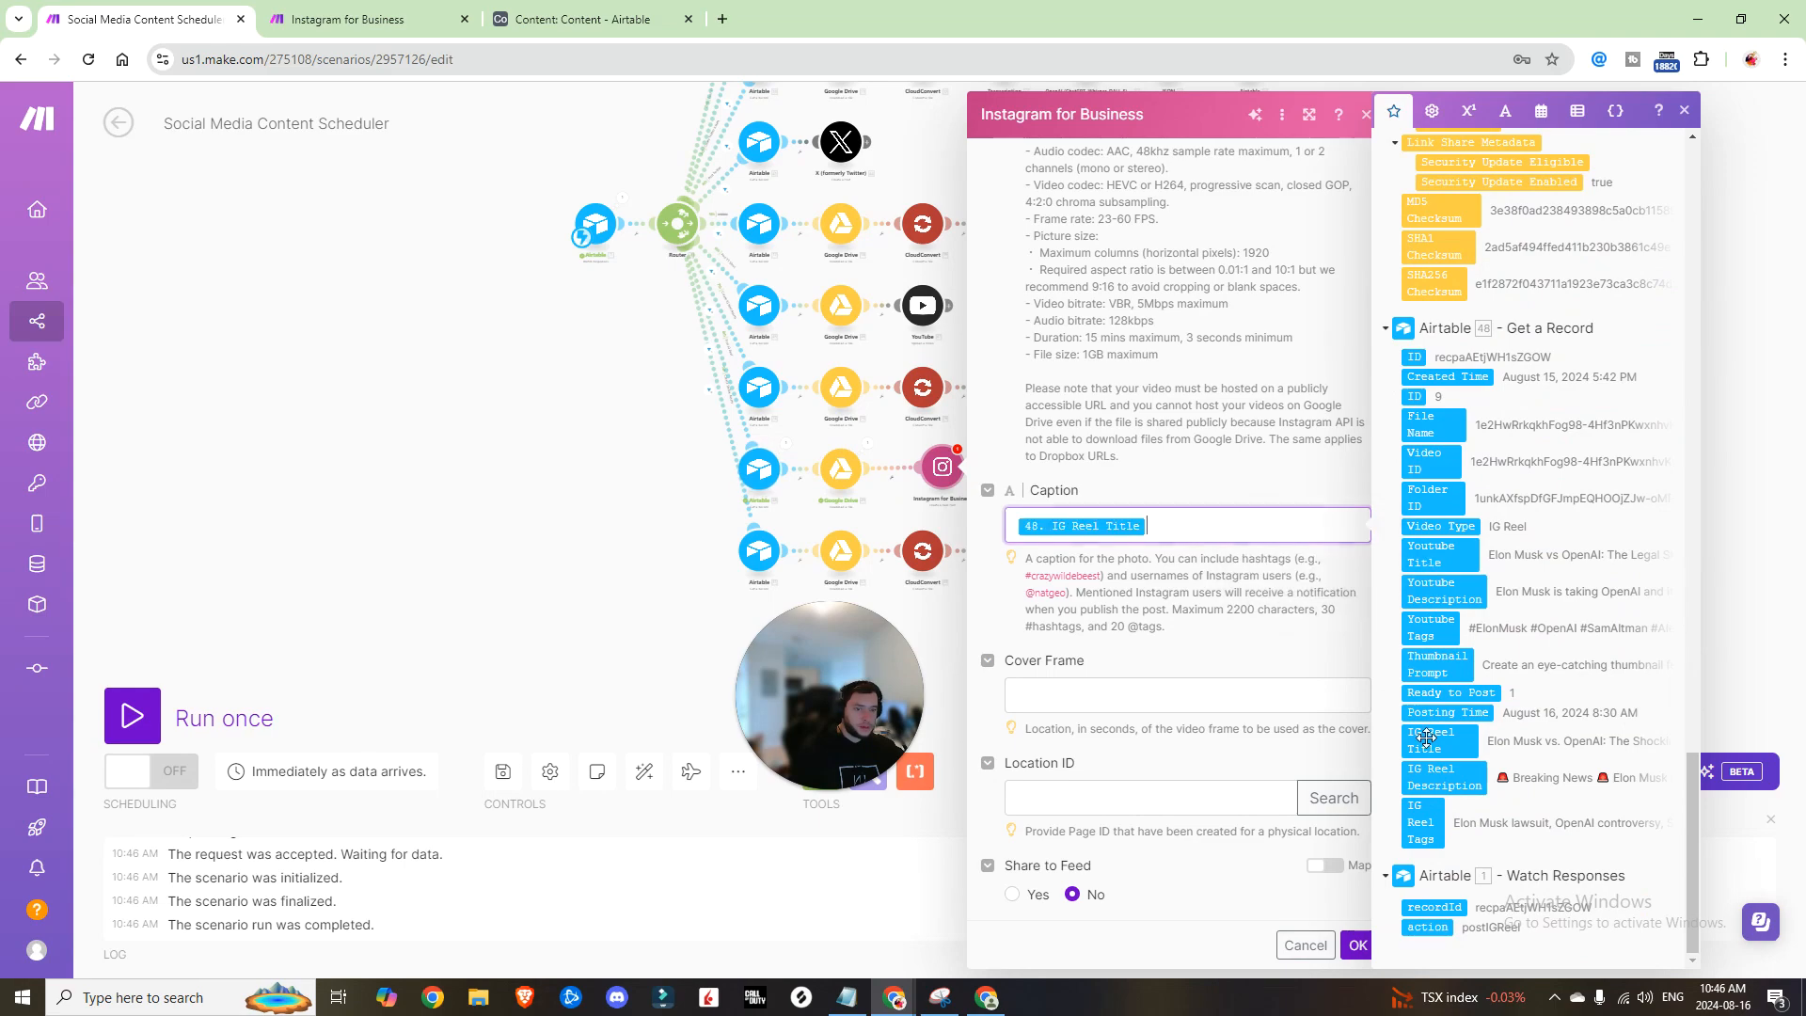
click(1440, 777)
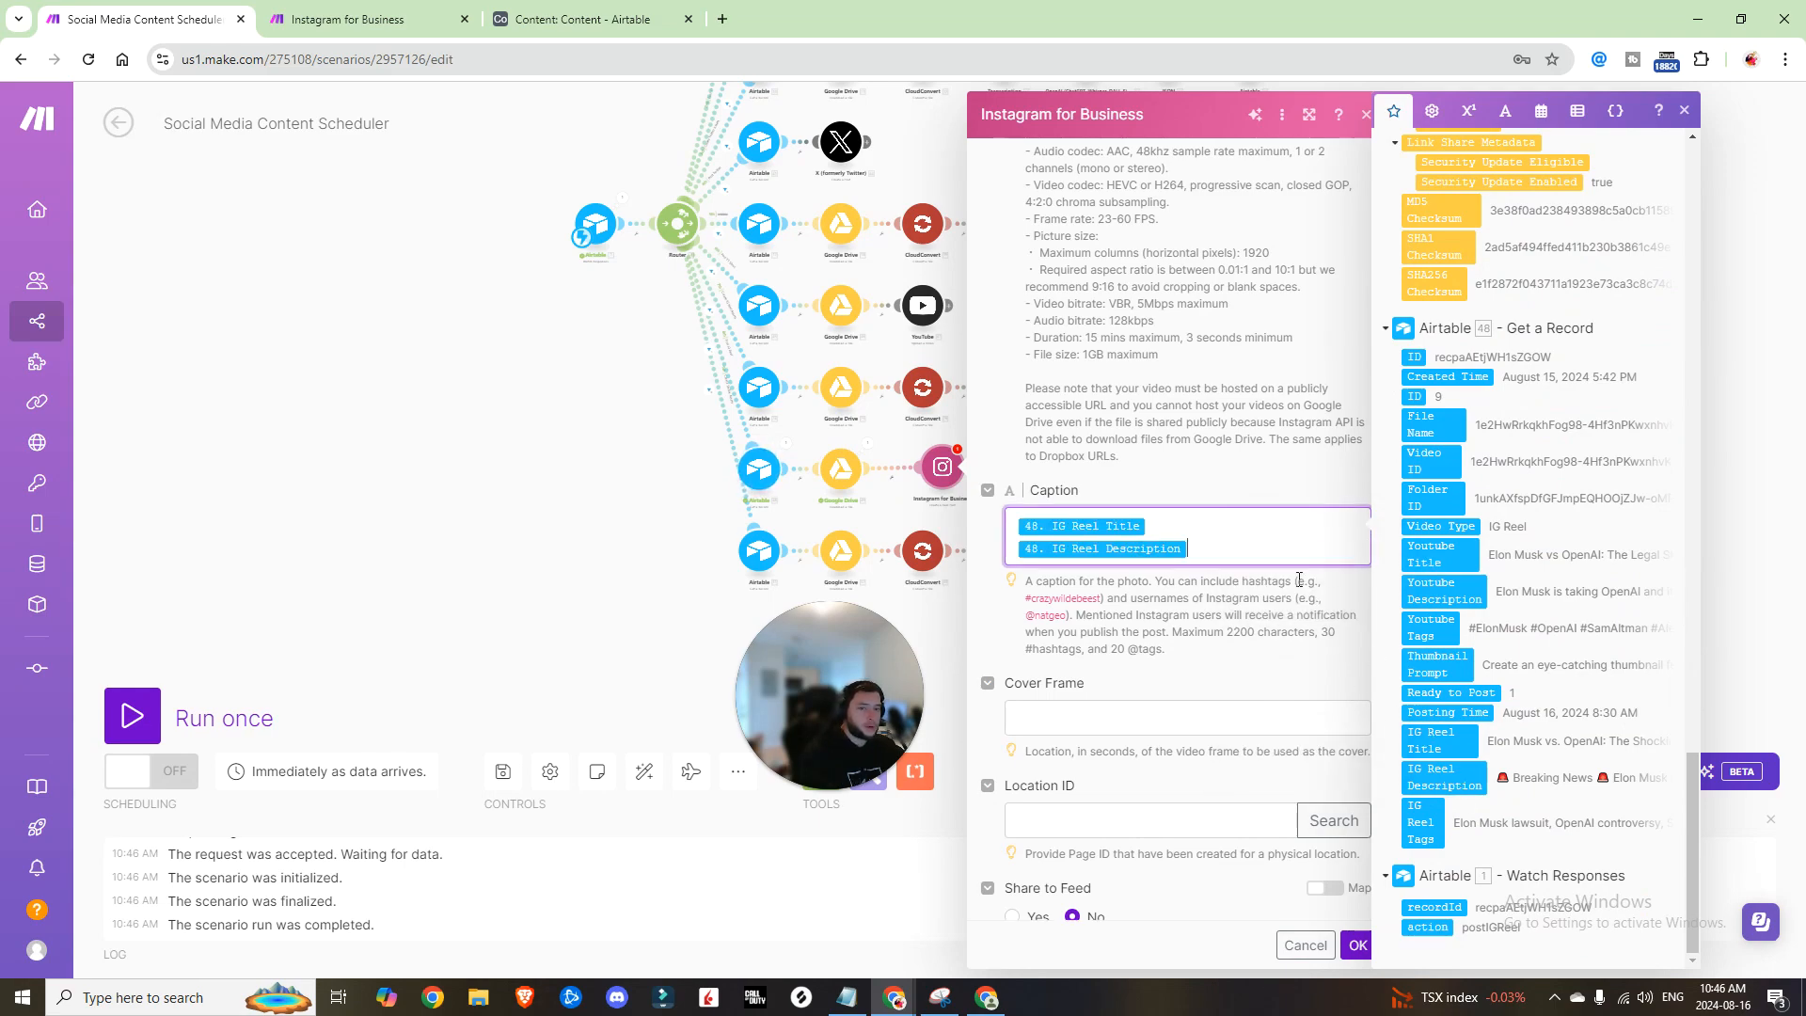
key(Return)
click(1420, 838)
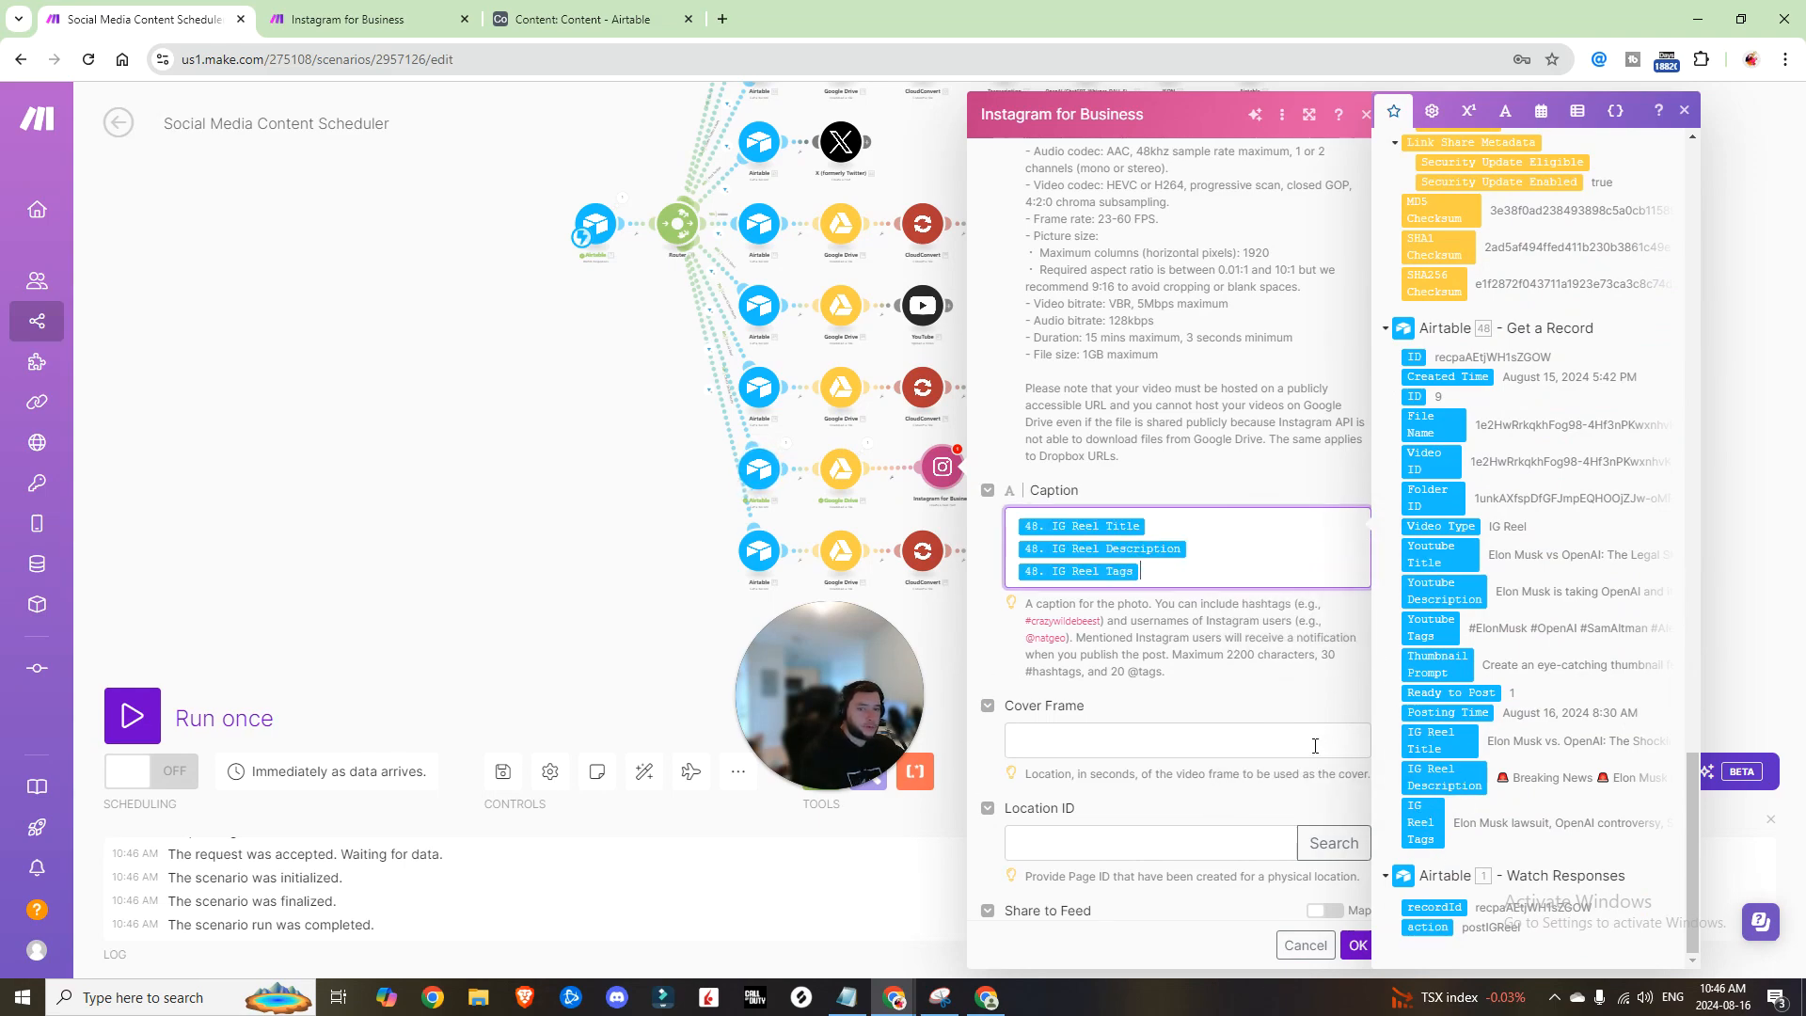
Step: Set Share to Feed to Yes and confirm the Reel post settings
scroll(1251, 694, down, 1)
click(1164, 687)
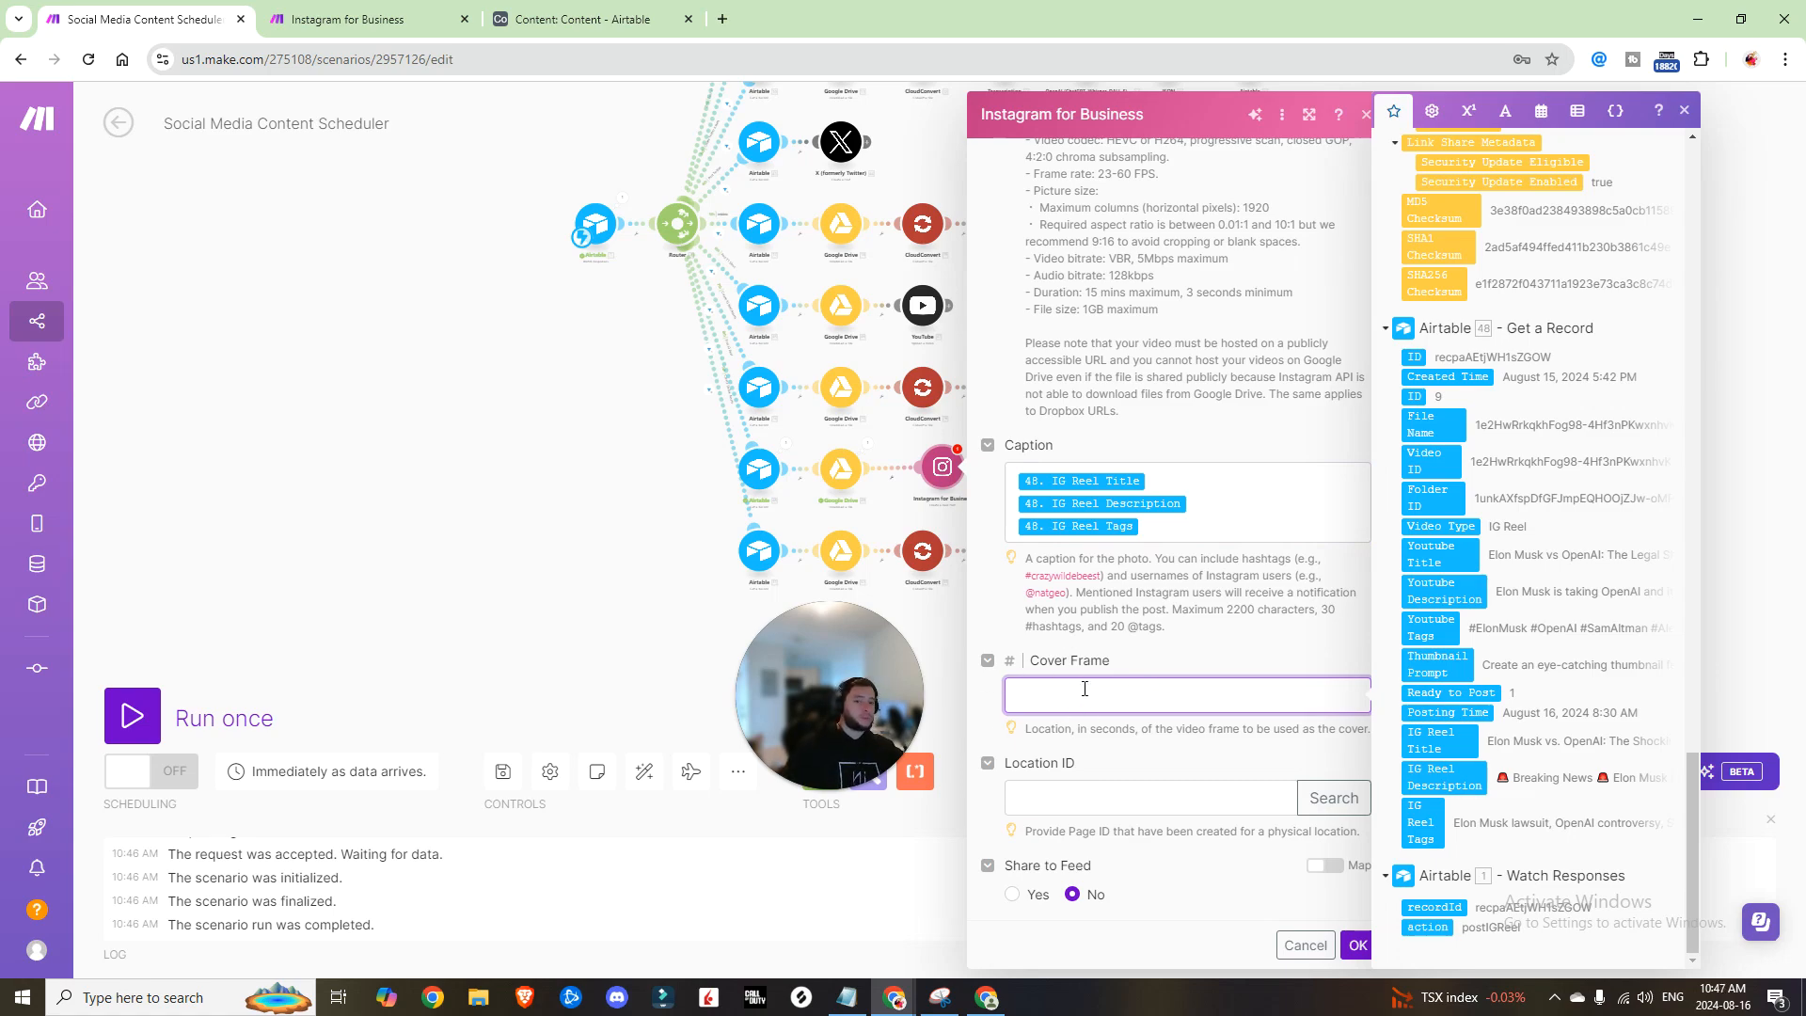
click(1014, 894)
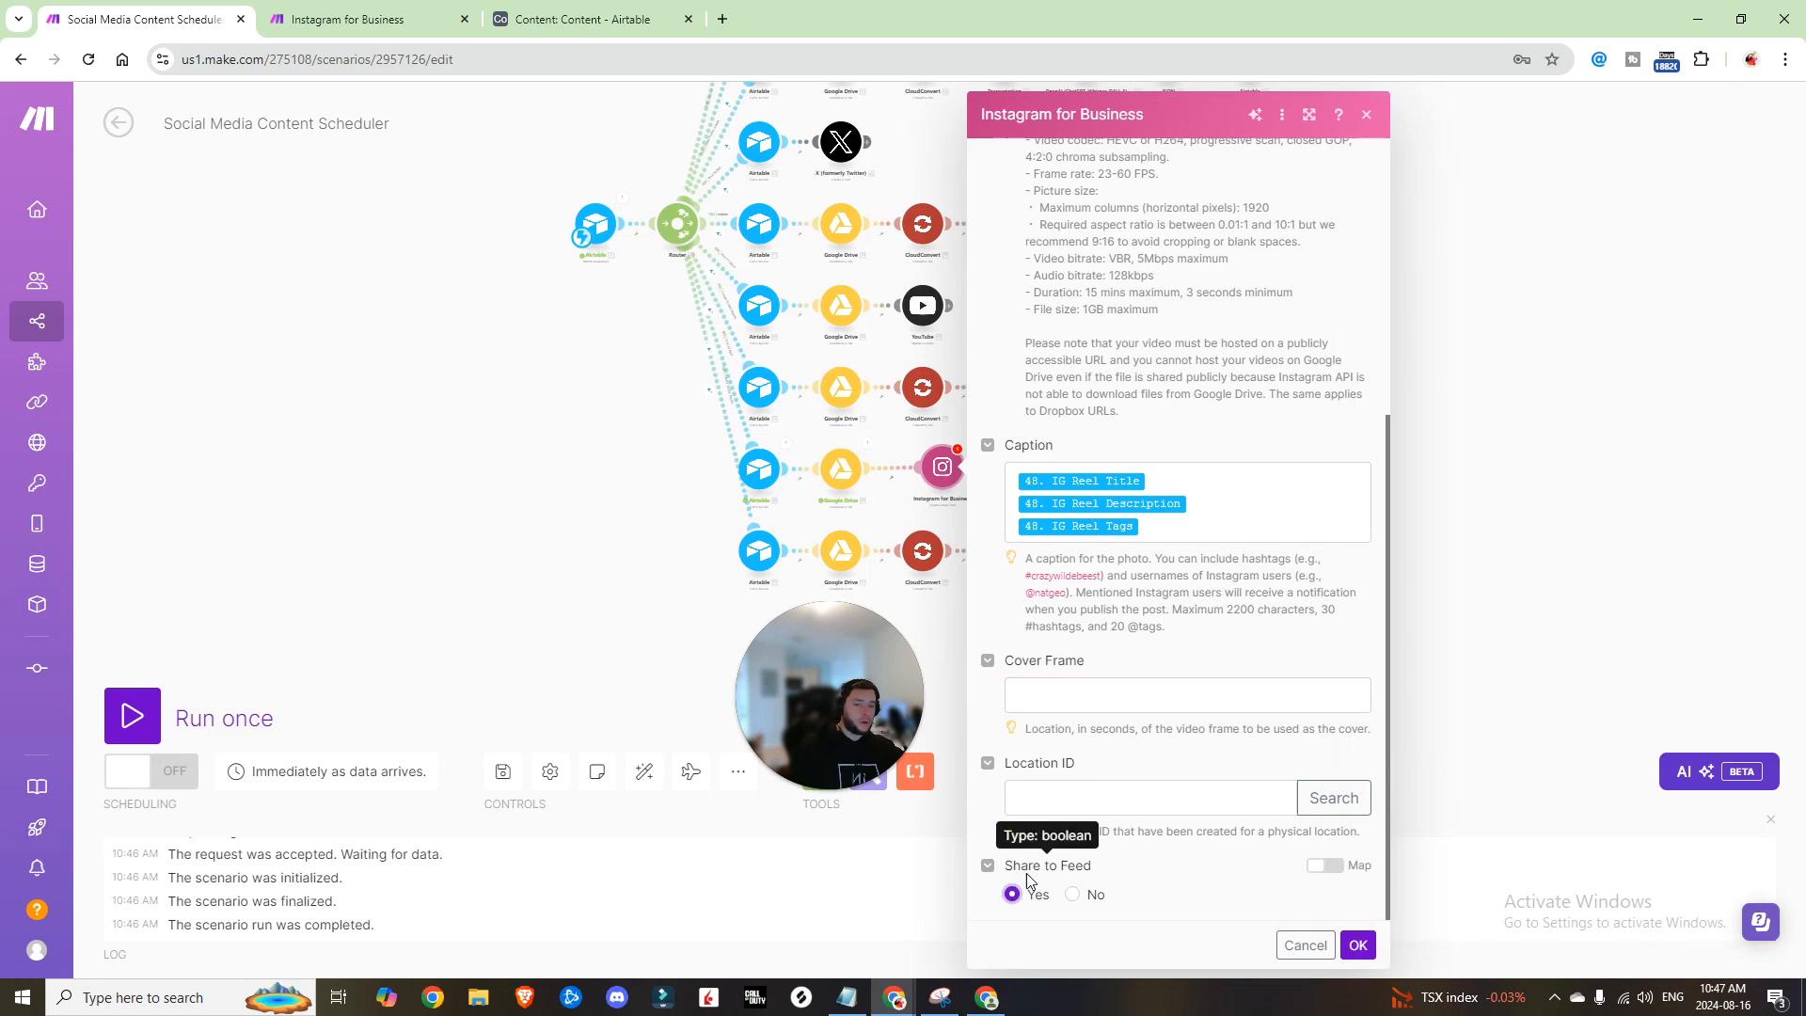
click(1360, 946)
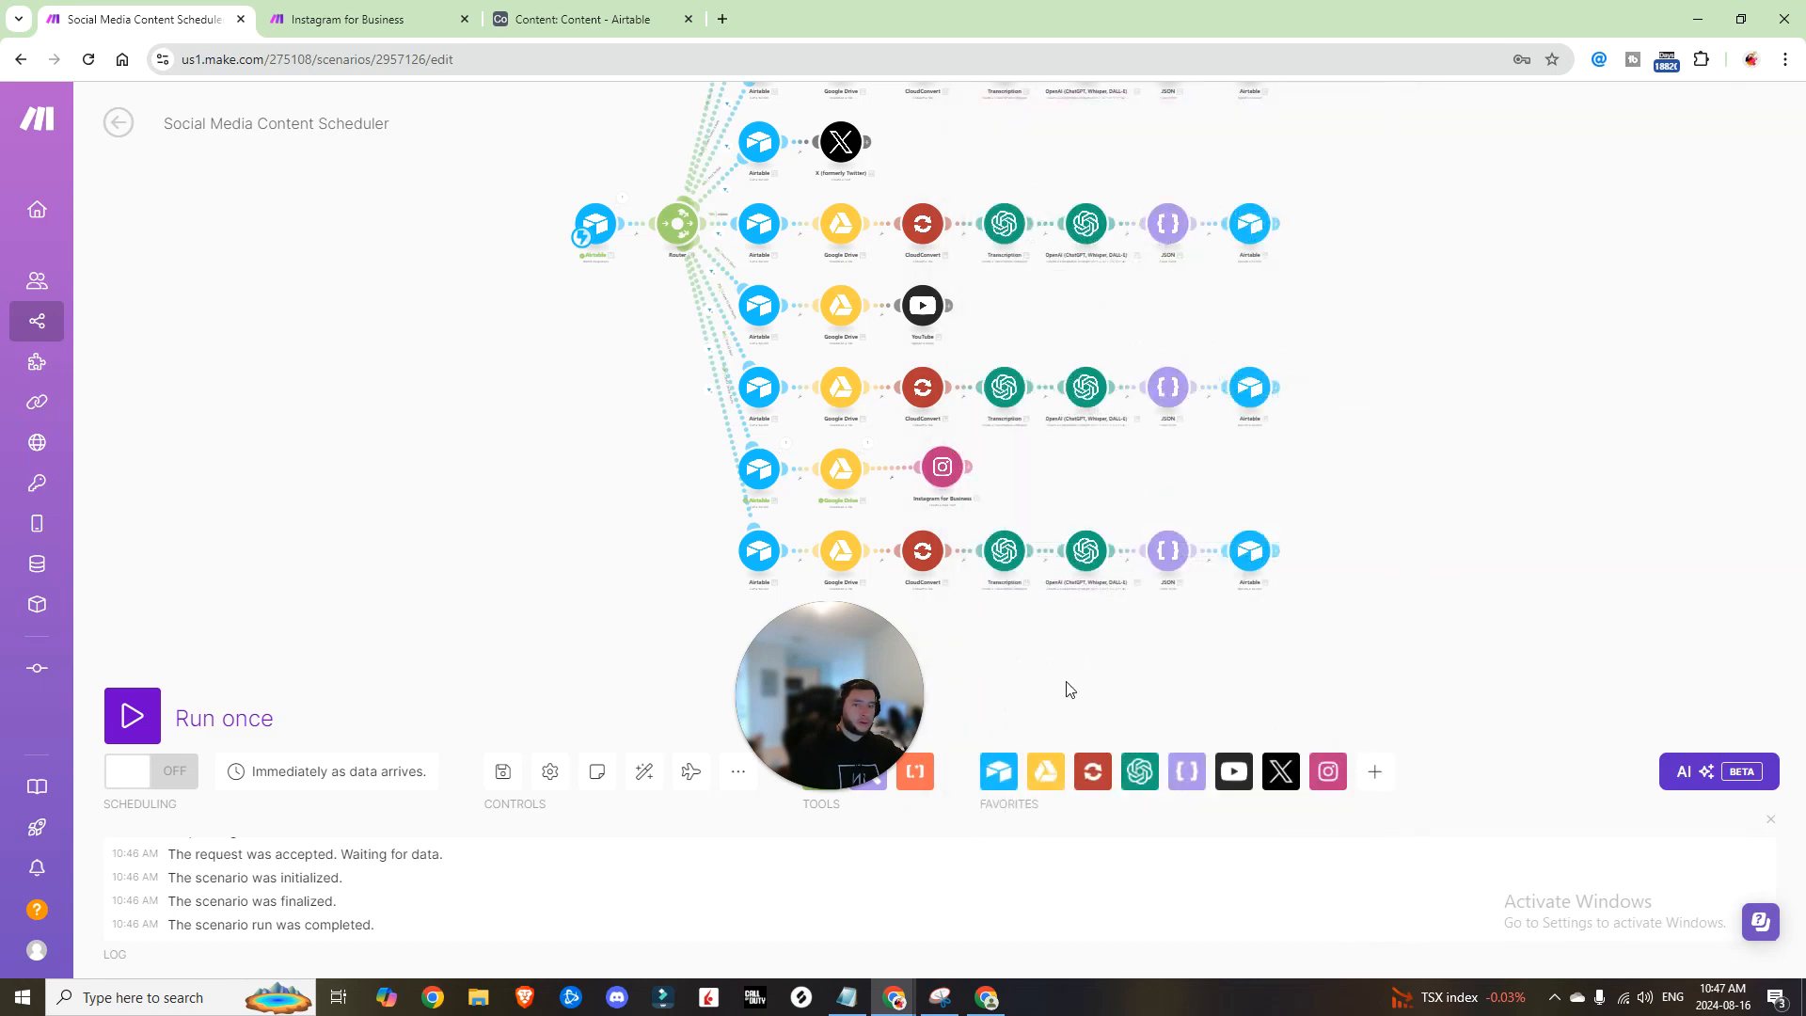
click(501, 770)
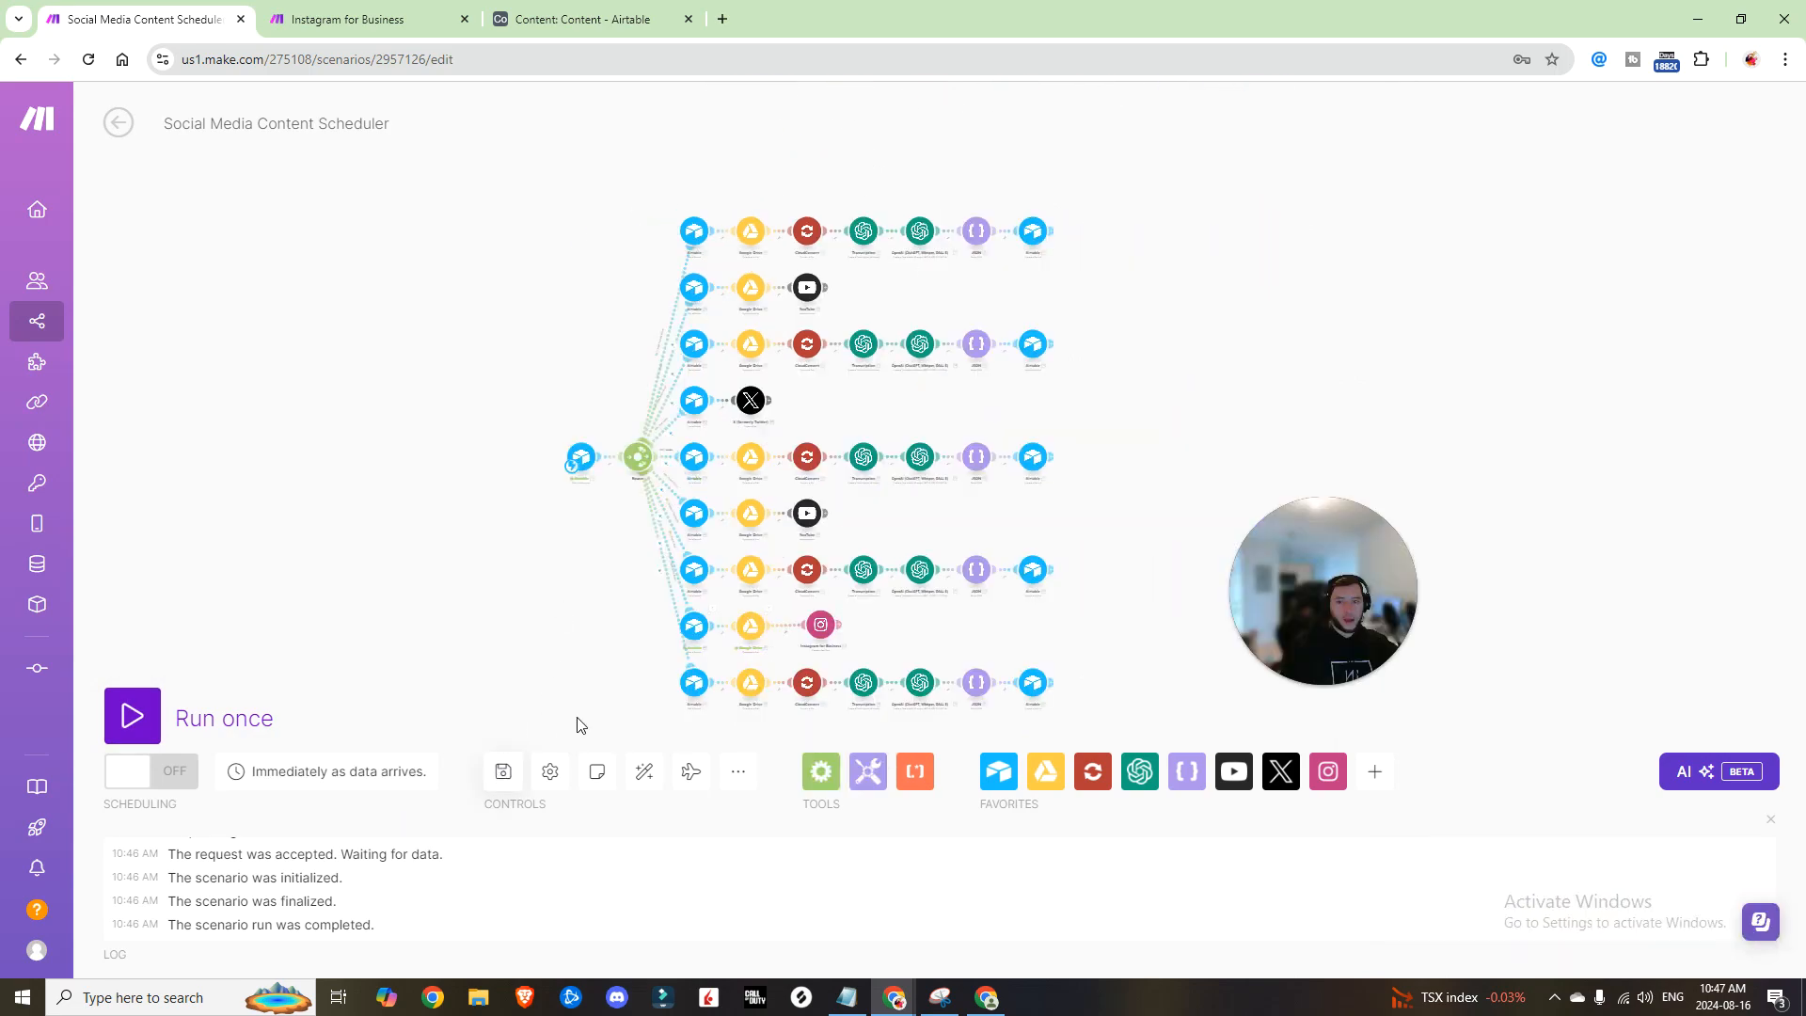
drag(589, 636, 545, 566)
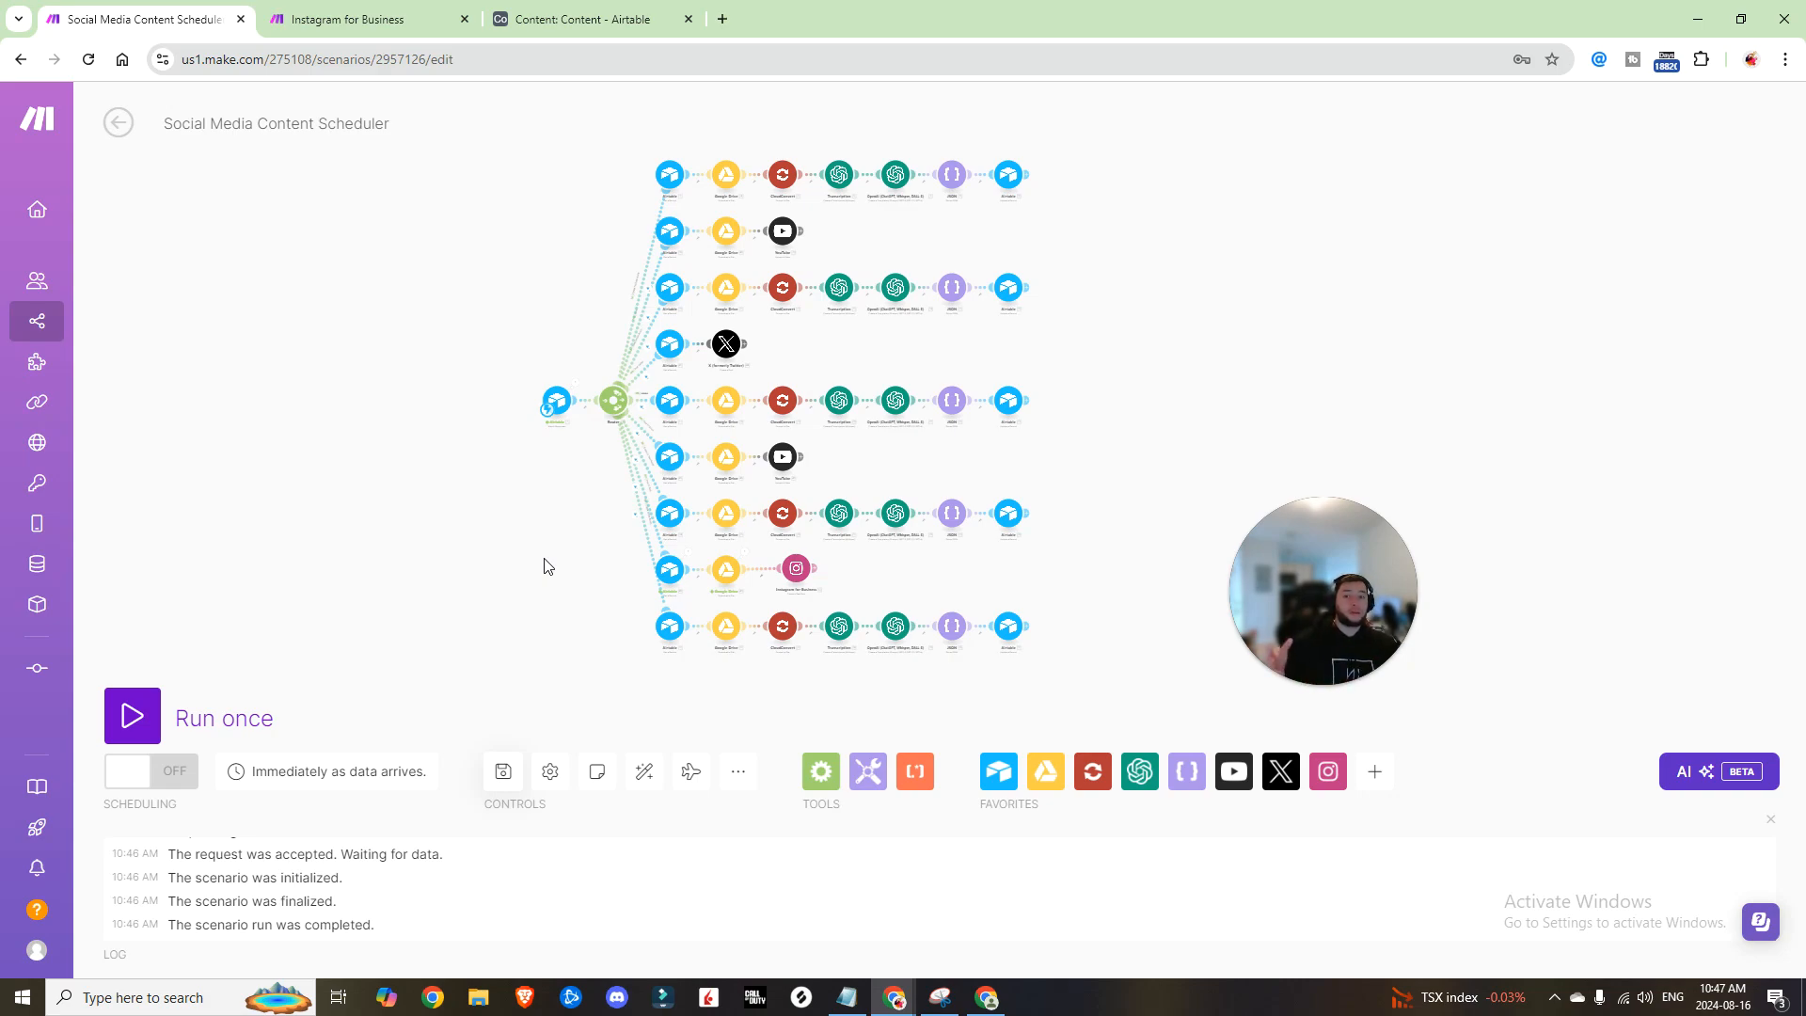
drag(585, 297, 856, 334)
scroll(801, 352, up, 3)
drag(696, 333, 515, 212)
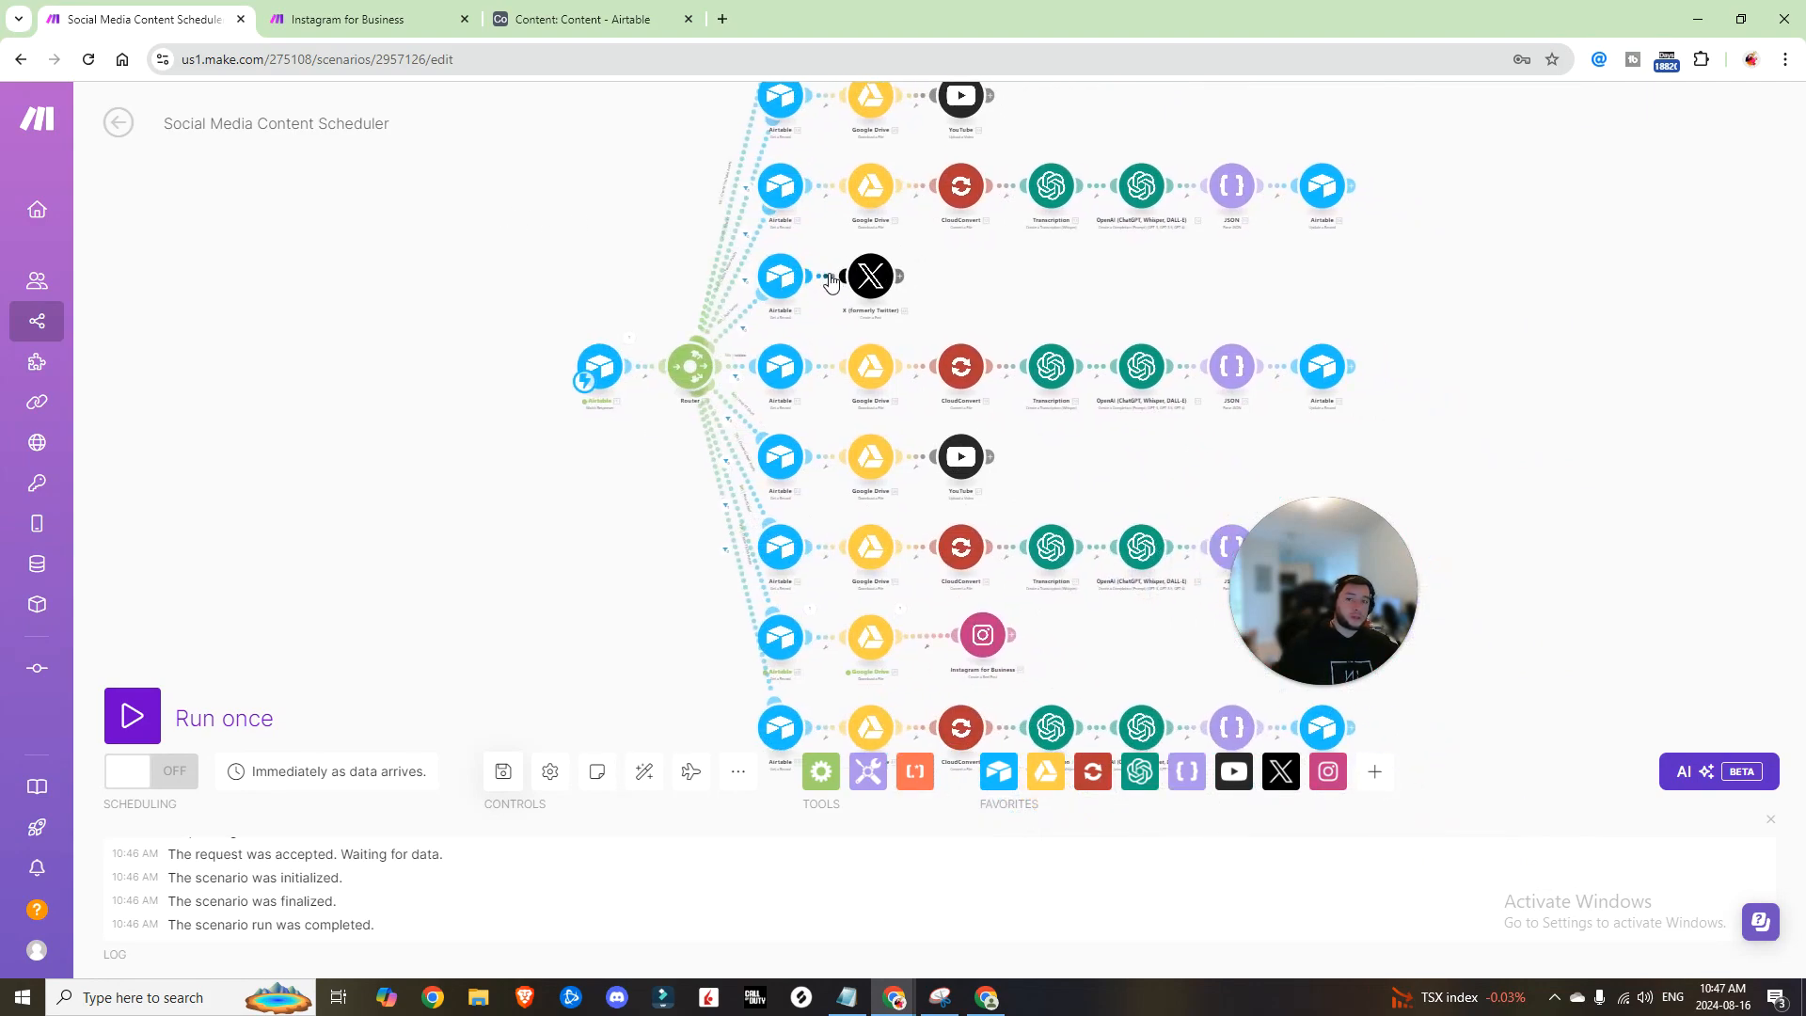